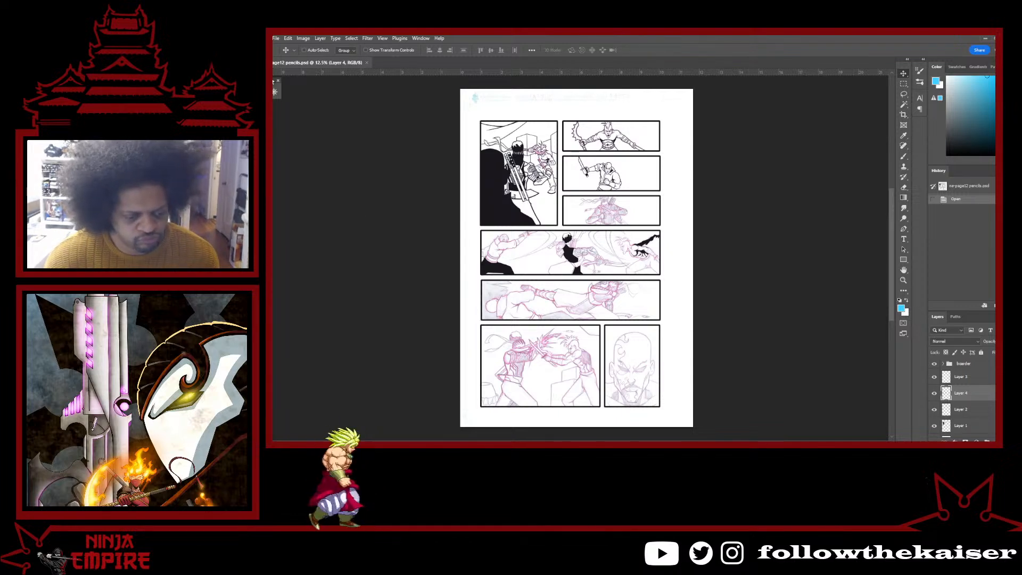
Ink the jagged black burst spikes above the shoulder of the lying figure in the wide panel above the bottom row.
click(275, 91)
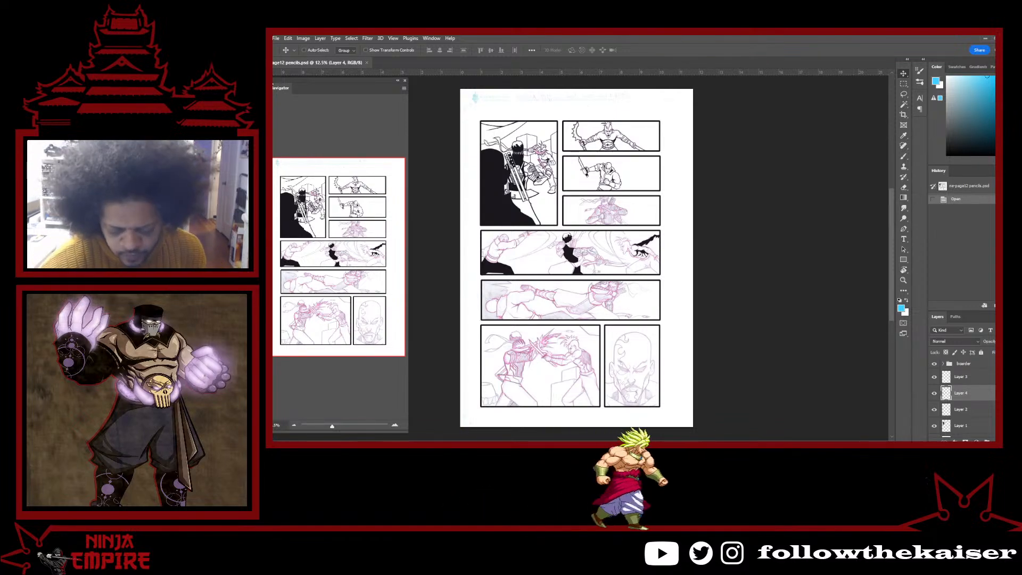
ctrl+click(625, 243)
ctrl+click(626, 243)
ctrl+click(626, 244)
drag(452, 362, 796, 125)
drag(649, 279, 813, 317)
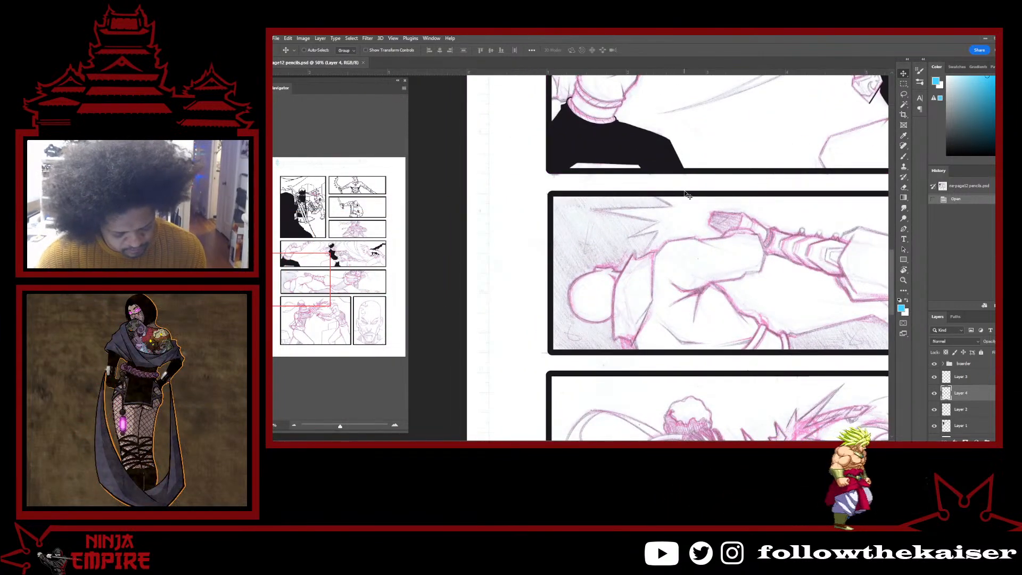
key(b)
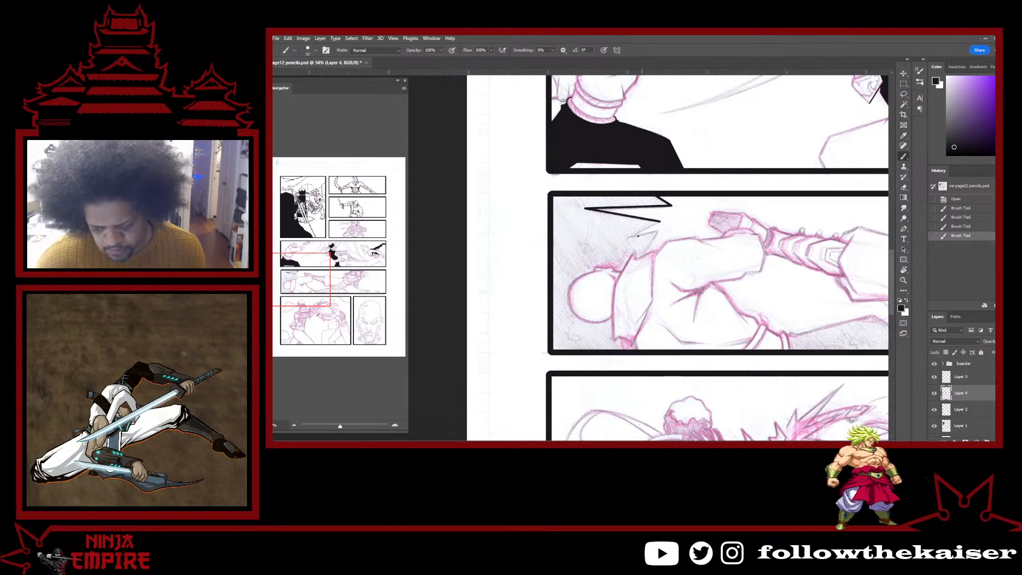
drag(660, 221, 641, 257)
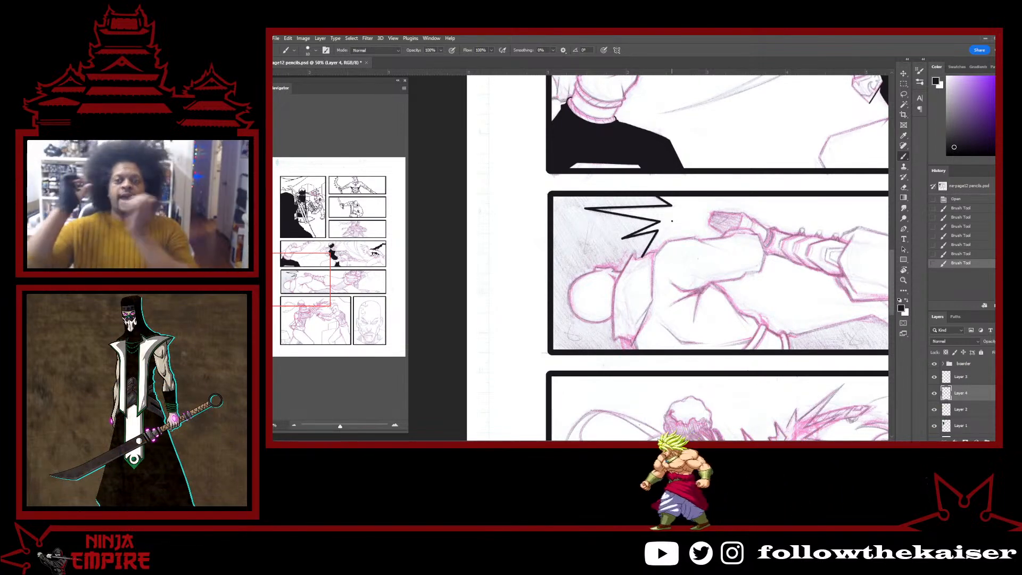
Ink the pointed collar tip where the burst meets the shoulder, including its notched edge and a thin accent line beside it.
key(r)
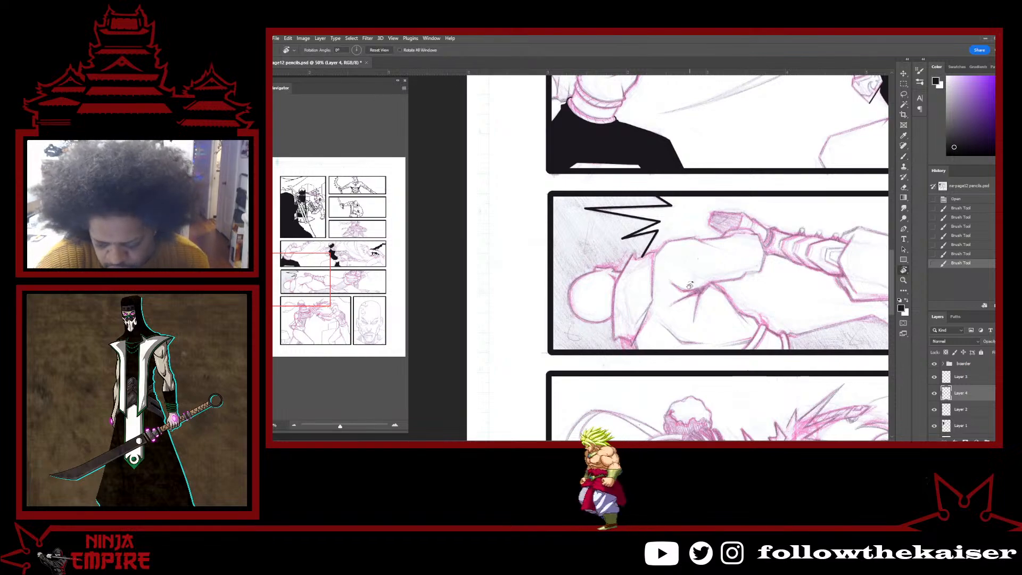
drag(672, 221, 638, 349)
key(ctrl+plus)
key(ctrl+plus)
key(ctrl+plus)
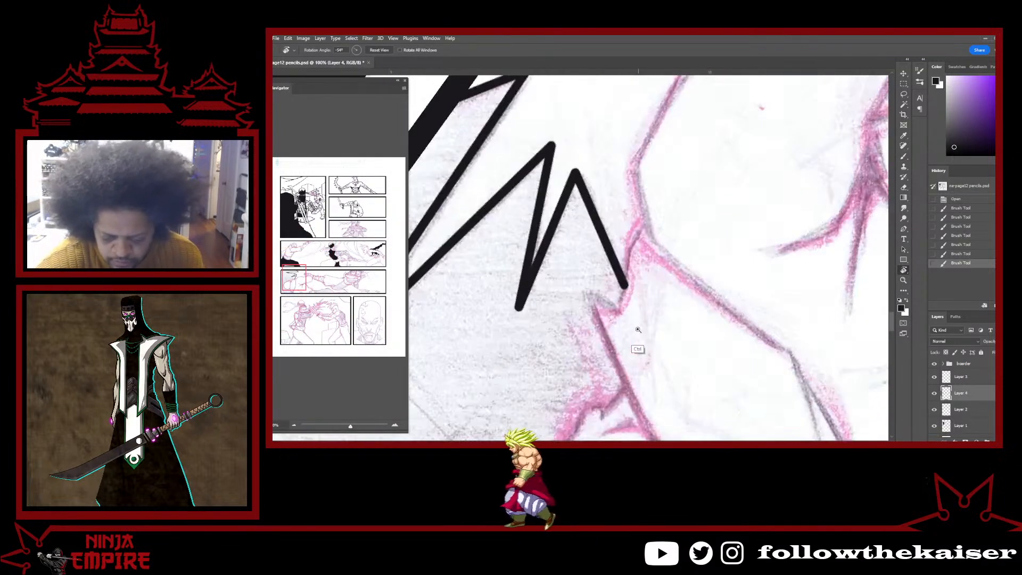
key(b)
drag(644, 225, 629, 254)
drag(618, 305, 581, 282)
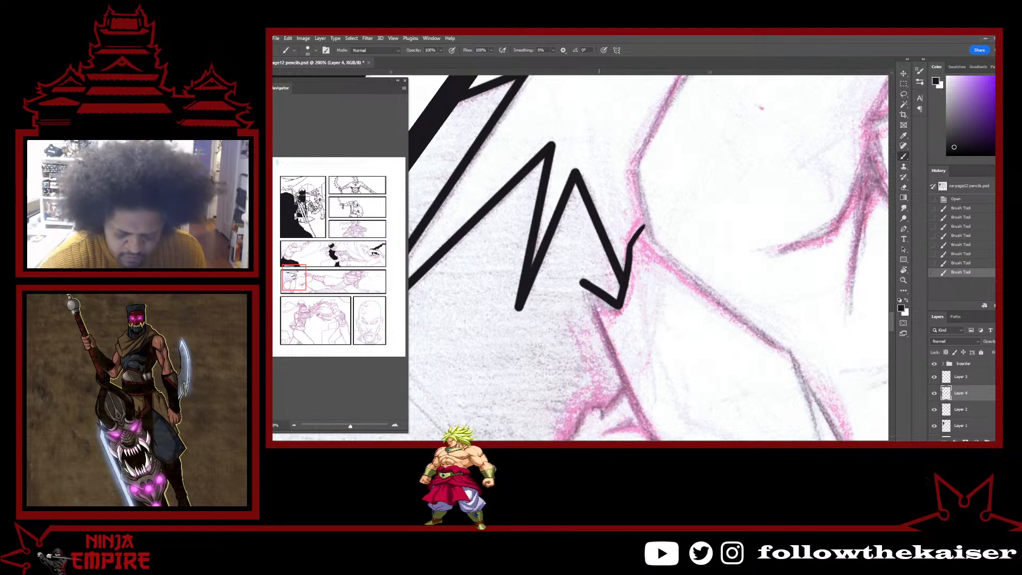
scroll(598, 307, down, 2)
drag(568, 229, 591, 306)
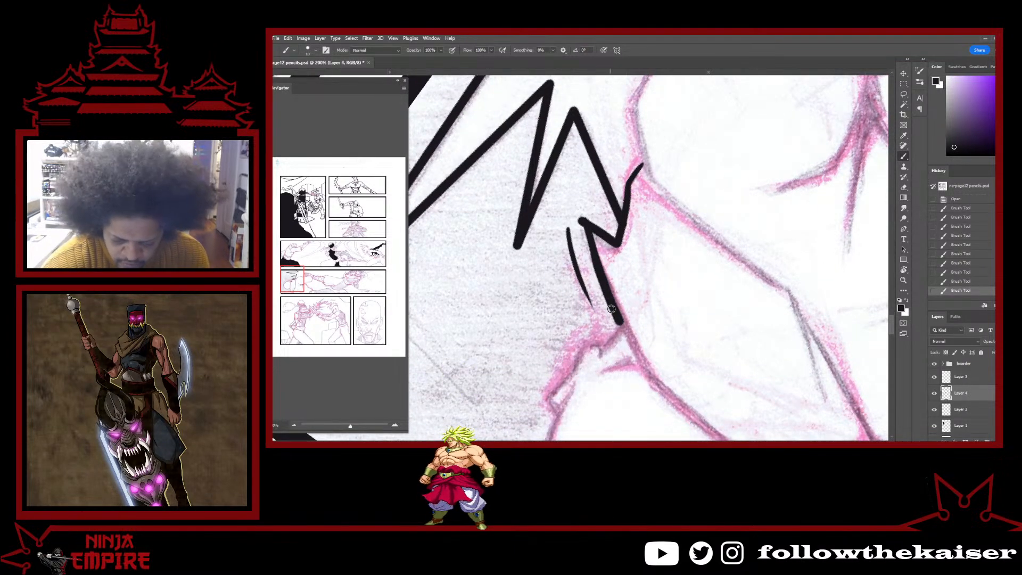
mouse_move(611, 308)
mouse_down()
mouse_move(636, 413)
mouse_move(670, 319)
mouse_move(597, 257)
mouse_move(731, 350)
mouse_up()
Ink the ear of the bald figure and start the curved outline over the top of the head.
key(r)
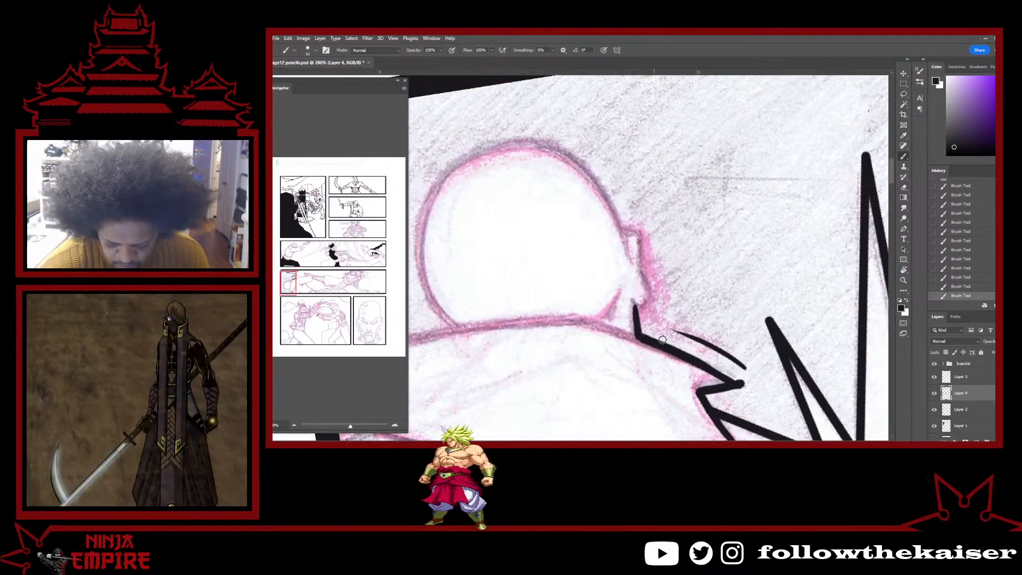
mouse_move(626, 227)
mouse_down()
mouse_move(647, 288)
mouse_move(634, 307)
mouse_up()
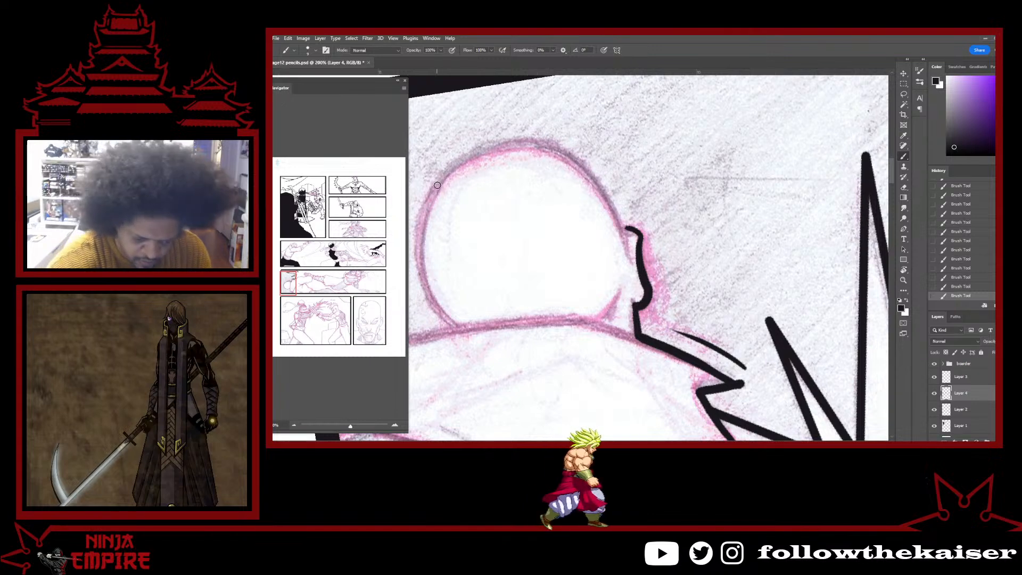
drag(437, 184, 485, 154)
key(ctrl+z)
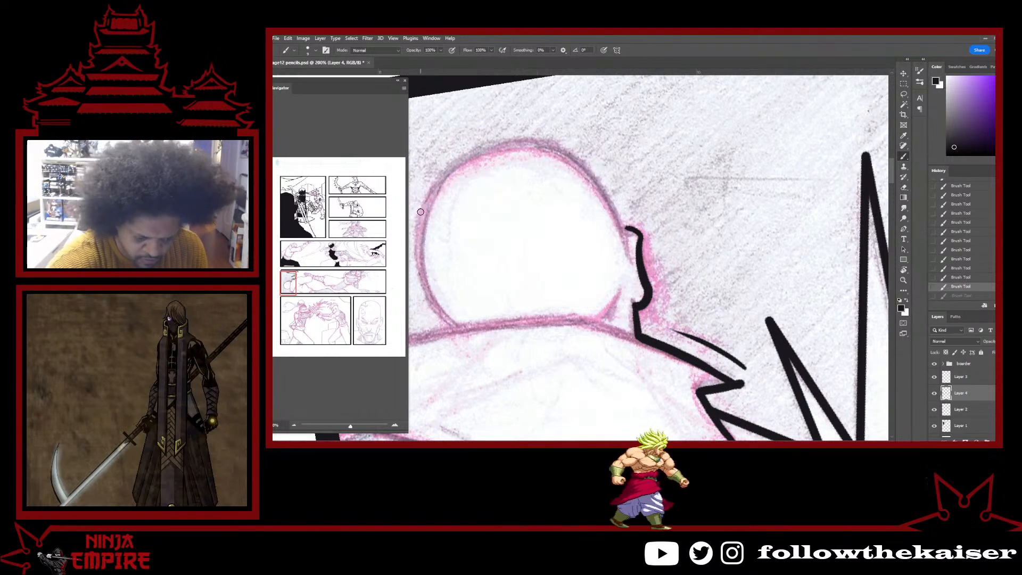
drag(423, 209, 485, 149)
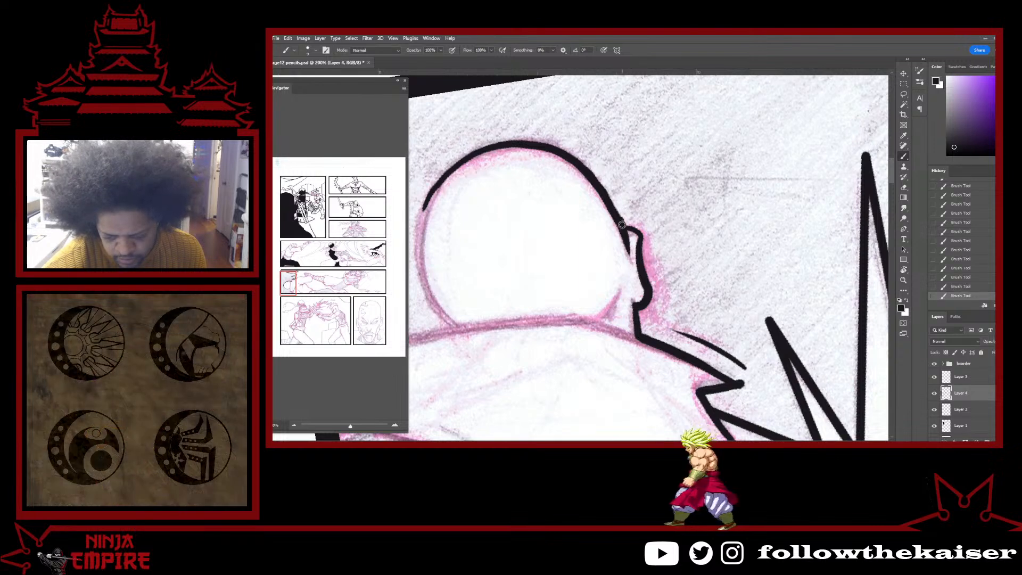
Ink the back curve of the bald head down to the collar and thicken the outline near the crown.
drag(528, 261, 633, 220)
mouse_move(556, 128)
mouse_down()
mouse_move(526, 176)
mouse_move(526, 243)
mouse_move(556, 286)
mouse_up()
mouse_move(539, 148)
mouse_down()
mouse_move(523, 204)
mouse_move(563, 287)
mouse_up()
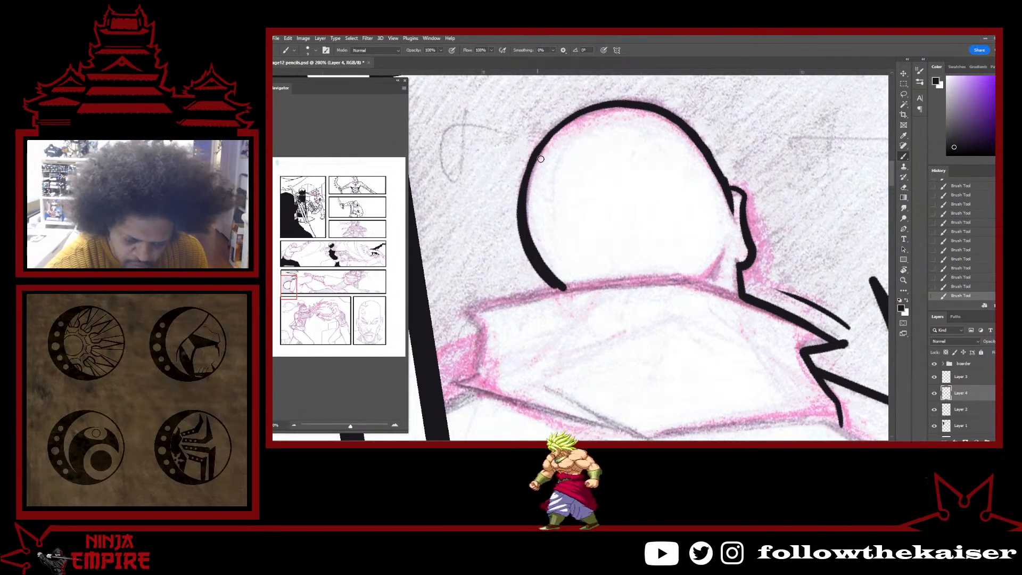
mouse_move(544, 143)
mouse_down()
mouse_move(524, 211)
mouse_move(532, 238)
mouse_up()
drag(528, 172, 585, 97)
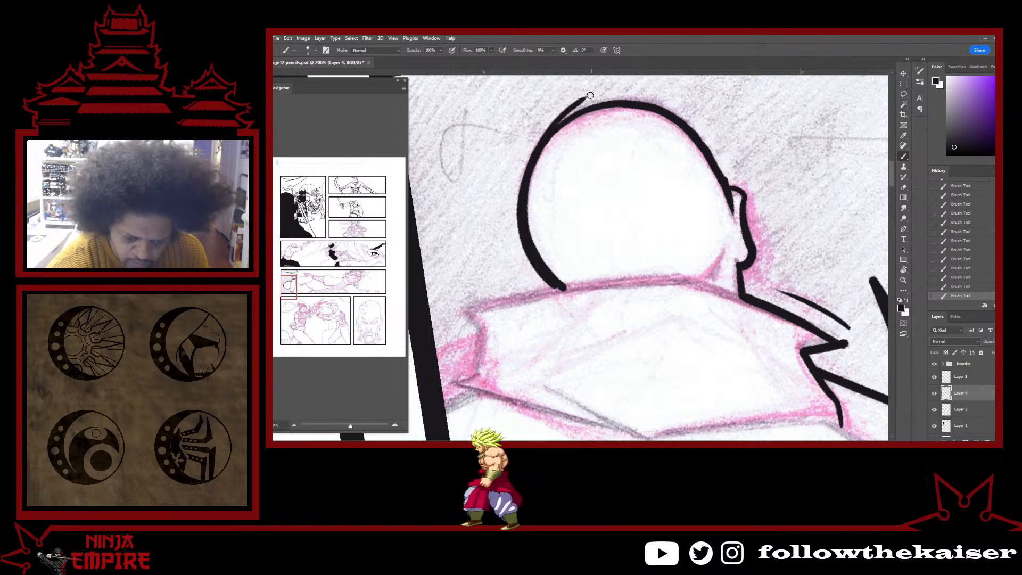
drag(535, 153, 588, 107)
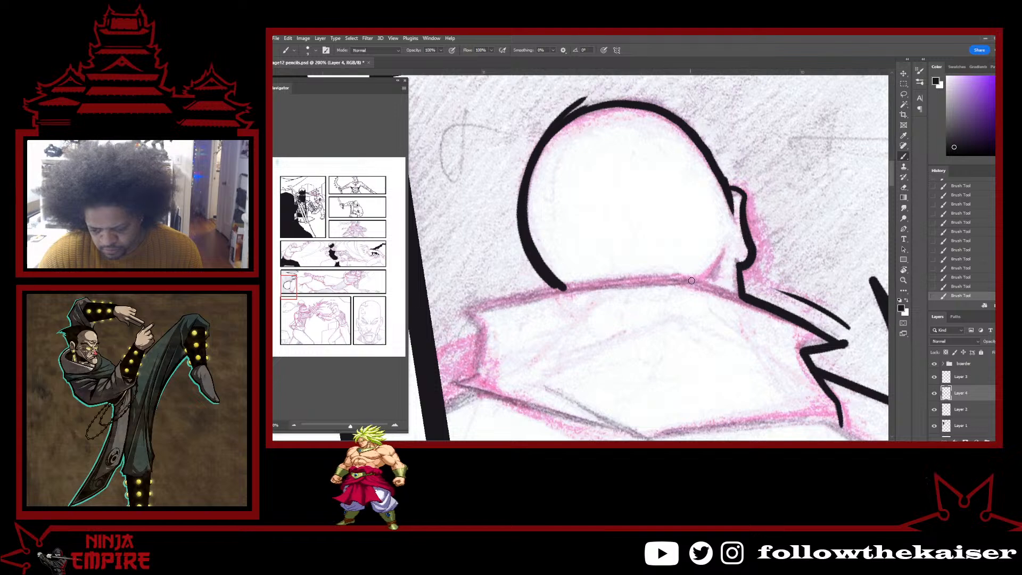
Ink the collar's upper edge and its notched end with straight lines running to the panel border.
shift+click(451, 313)
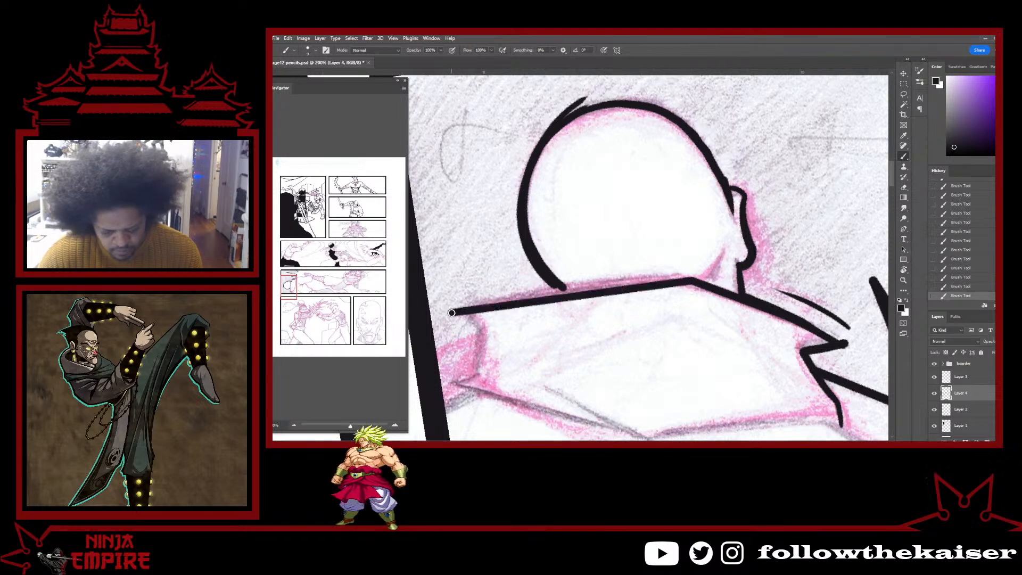
shift+click(484, 327)
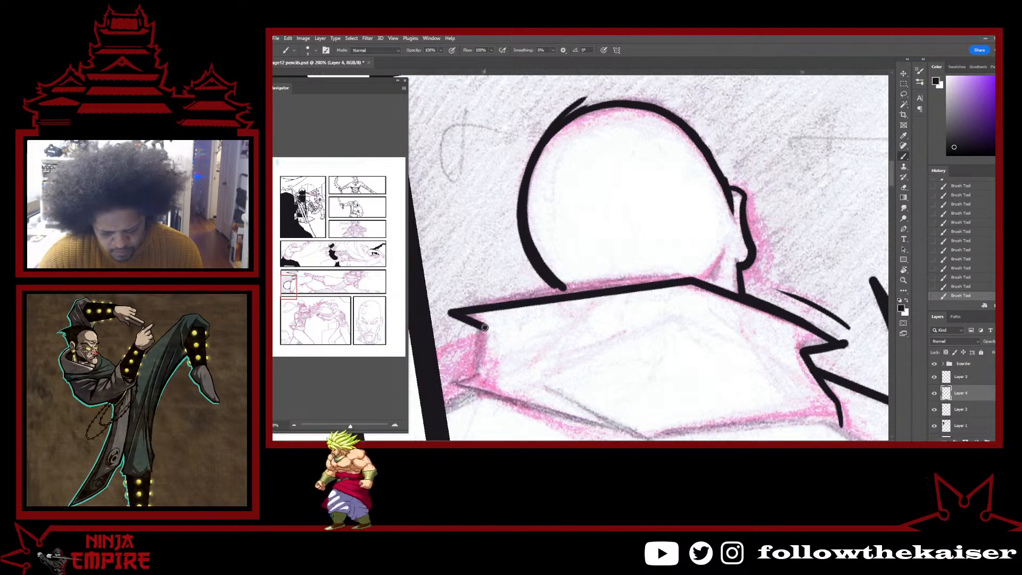
shift+click(473, 374)
drag(472, 374, 620, 282)
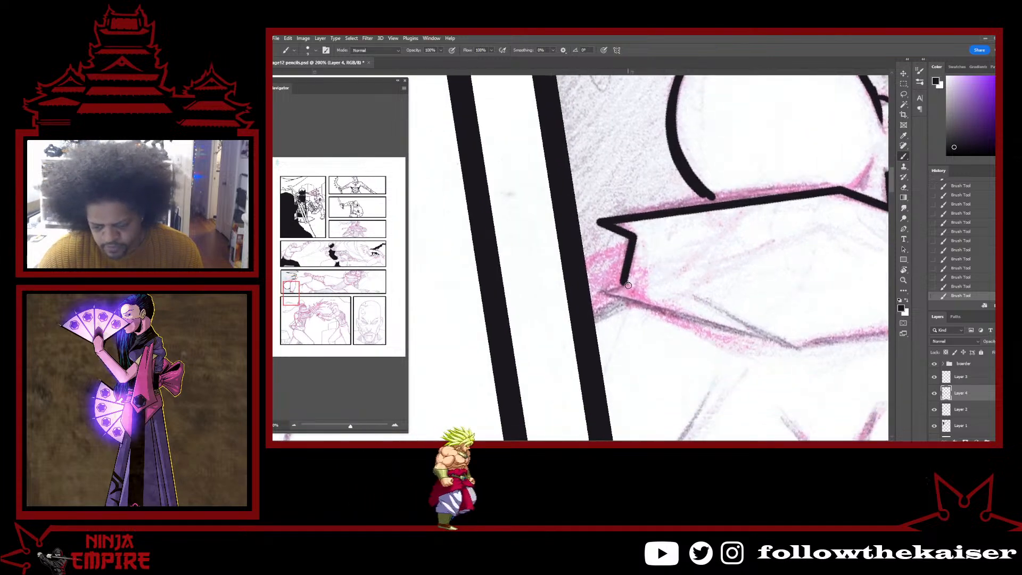
shift+click(591, 292)
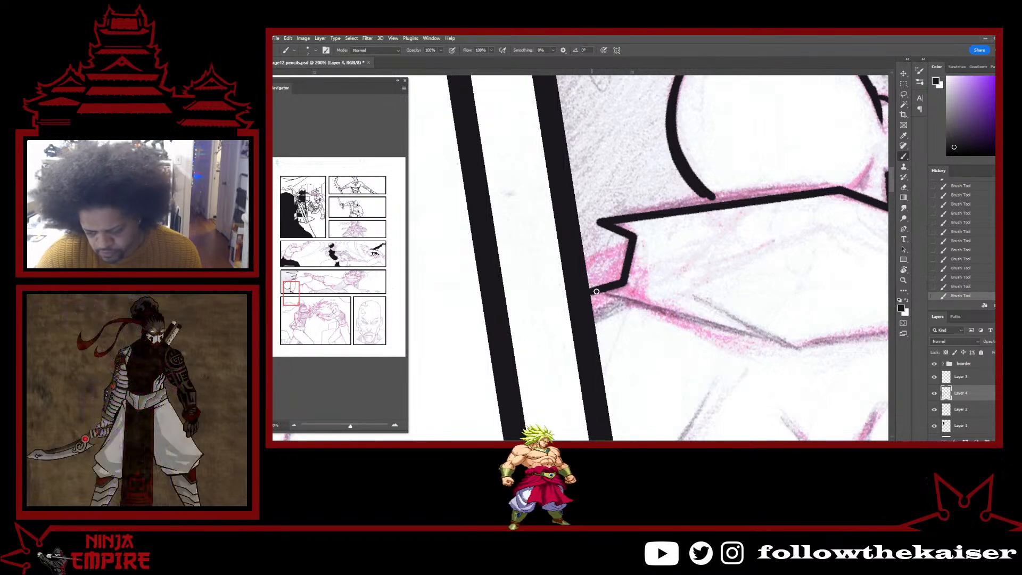
Ink the collar's lower edge with straight segments from the panel border across to the opposite collar tip.
shift+click(784, 345)
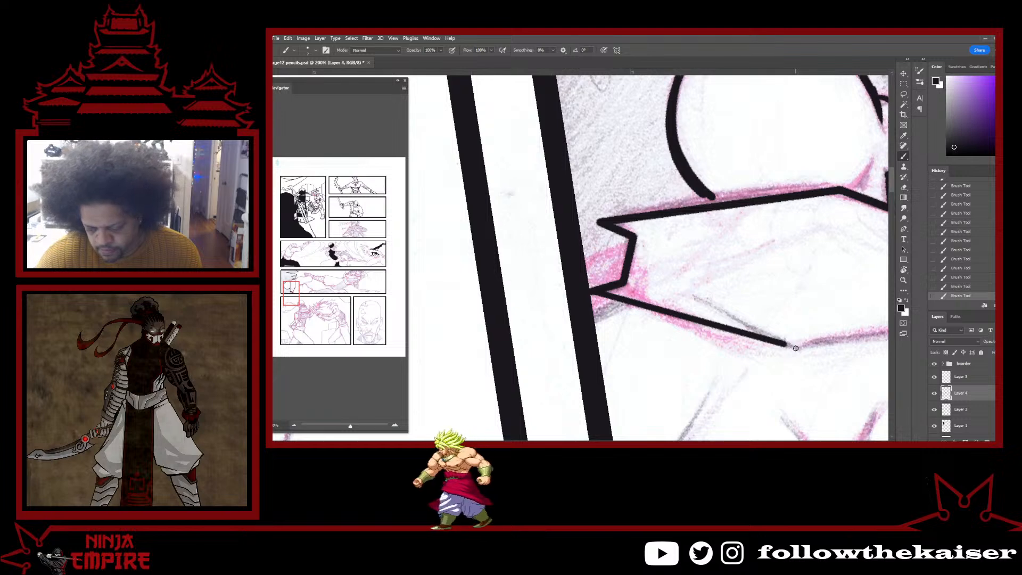
shift+click(795, 348)
drag(818, 347, 490, 339)
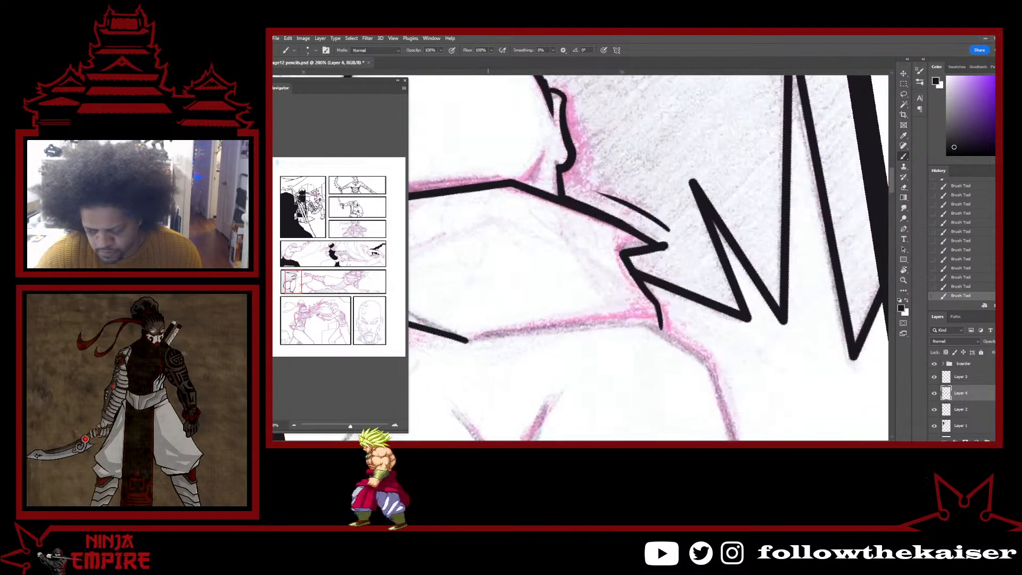
shift+click(645, 323)
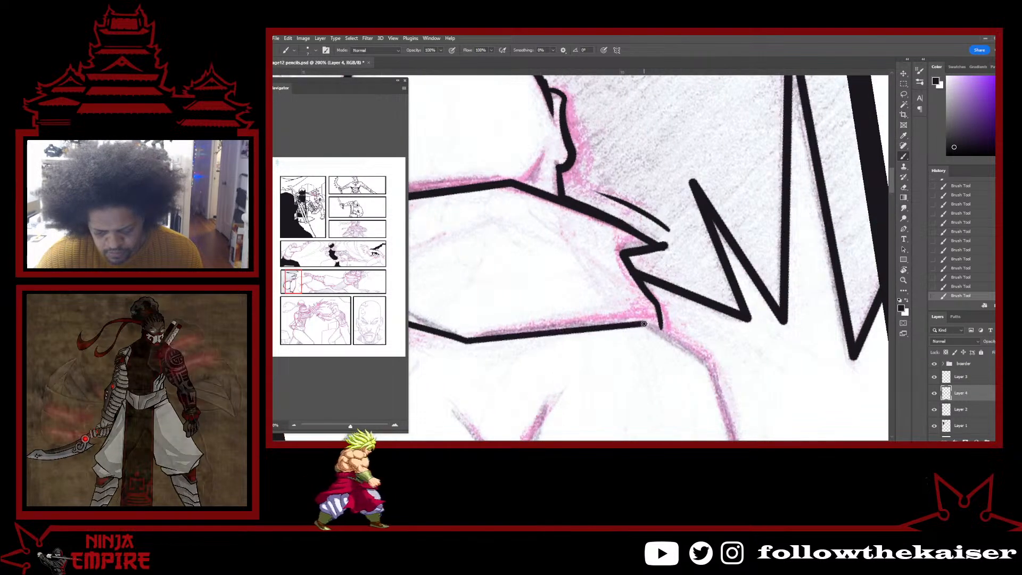
Ink the neck line below the ear and erase the stray line ends around the head and ear.
drag(565, 305, 835, 341)
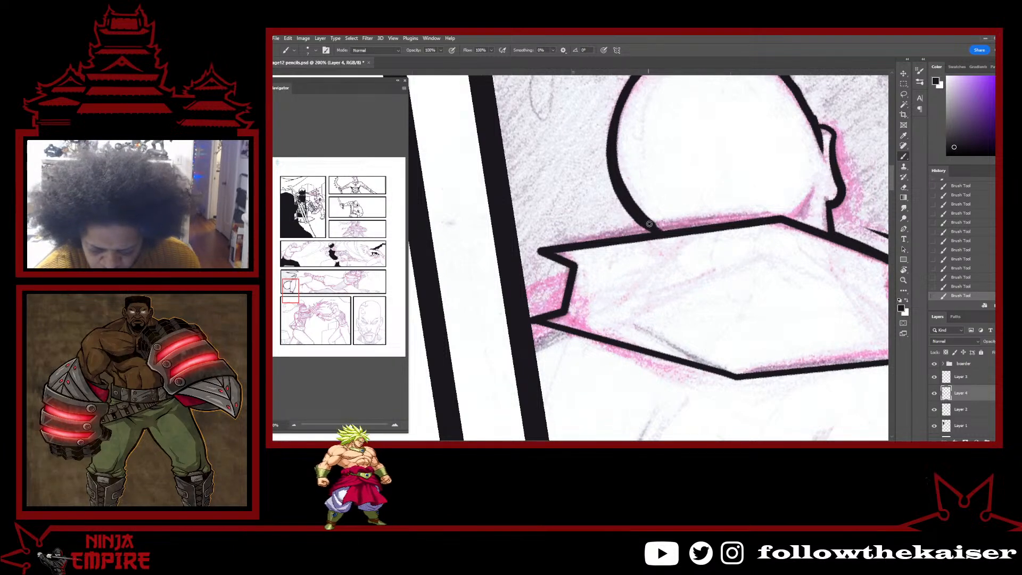
mouse_move(657, 229)
mouse_down()
mouse_move(662, 331)
mouse_move(536, 377)
mouse_up()
drag(675, 371, 728, 279)
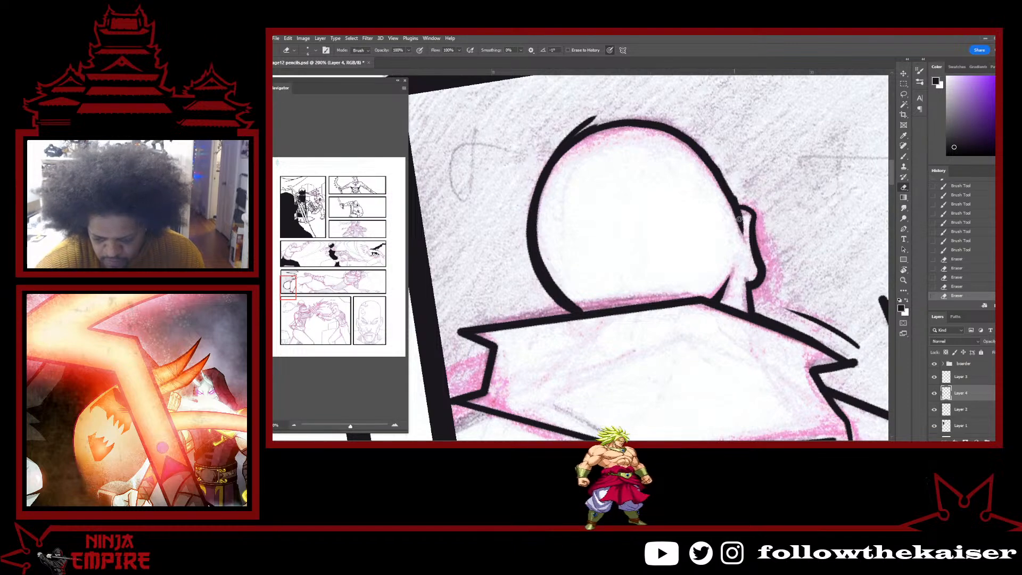
ctrl+alt+click(778, 265)
ctrl+alt+click(778, 264)
drag(810, 281, 759, 279)
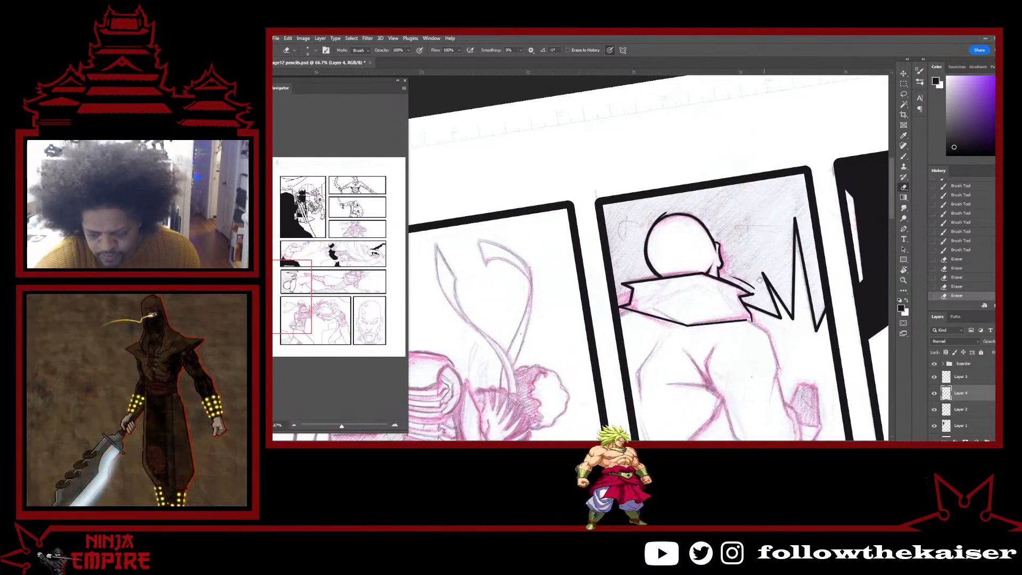
mouse_move(678, 311)
mouse_down()
mouse_move(775, 300)
mouse_move(622, 329)
mouse_move(645, 323)
mouse_up()
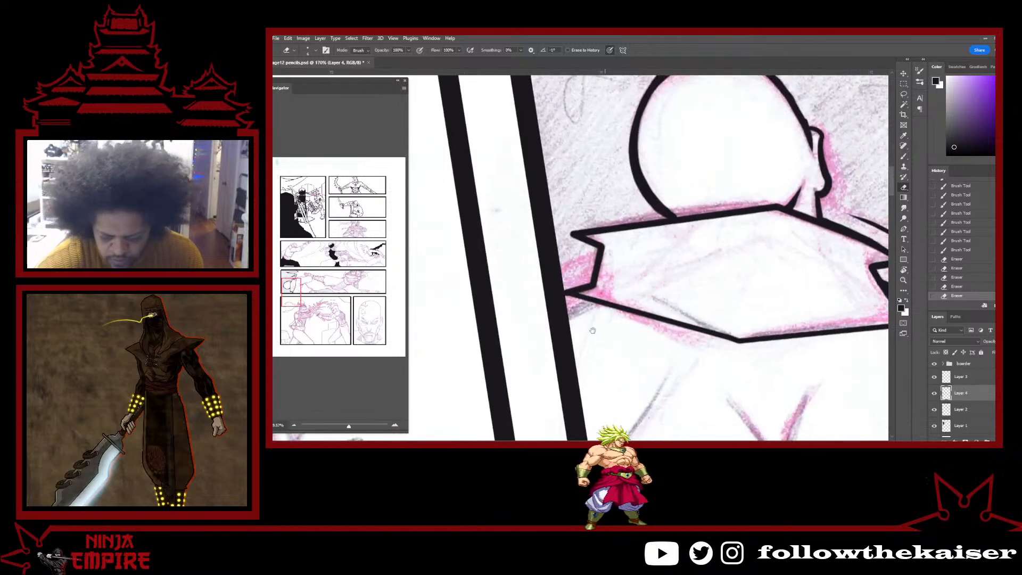
Ink the short, thick shoulder line between the collar's lower edge and the panel border.
mouse_move(577, 315)
mouse_down()
mouse_move(675, 295)
mouse_move(696, 304)
mouse_move(702, 230)
mouse_up()
key(r)
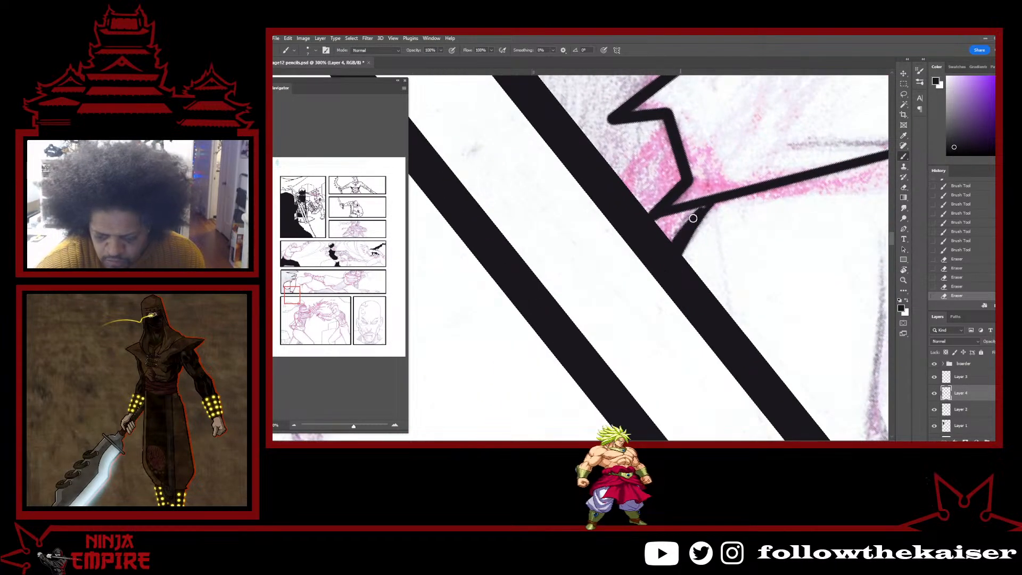
drag(706, 203, 696, 213)
mouse_move(705, 211)
mouse_down()
mouse_move(691, 234)
mouse_move(701, 265)
mouse_move(685, 265)
mouse_up()
Draw straight black lines along the panel's inner border edges around the head to close off the background area.
drag(773, 247, 678, 314)
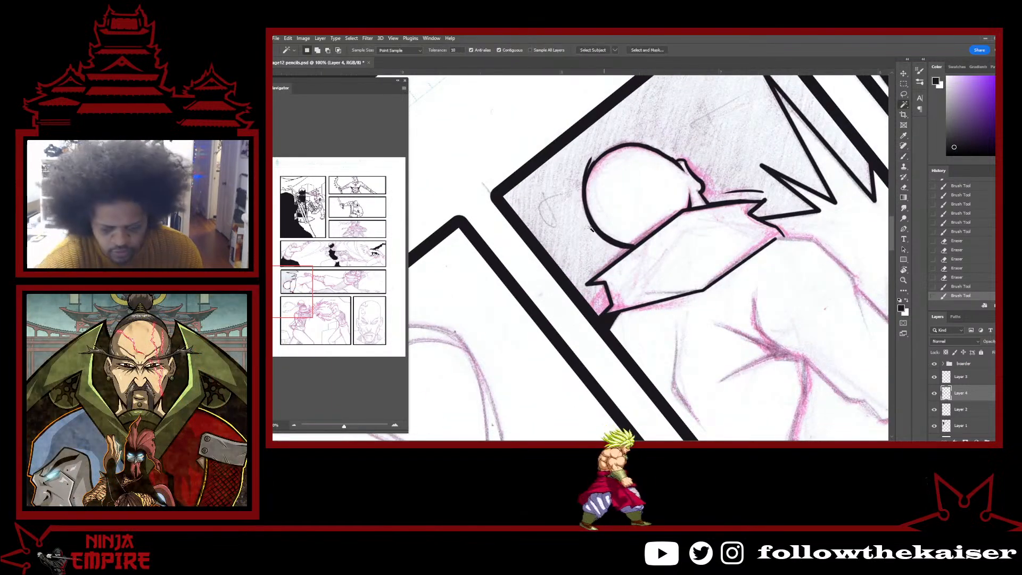
key(ctrl+d)
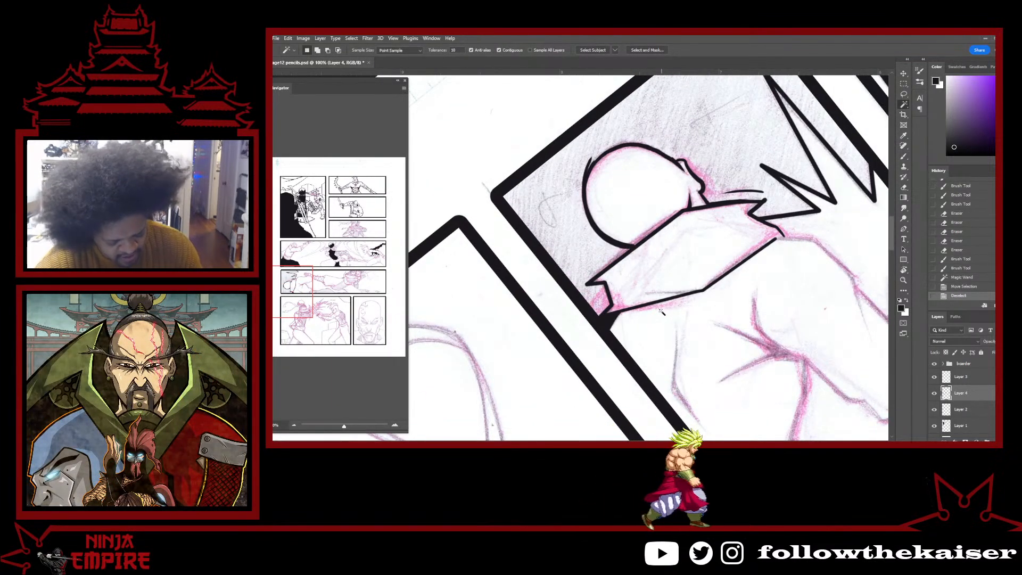
key(b)
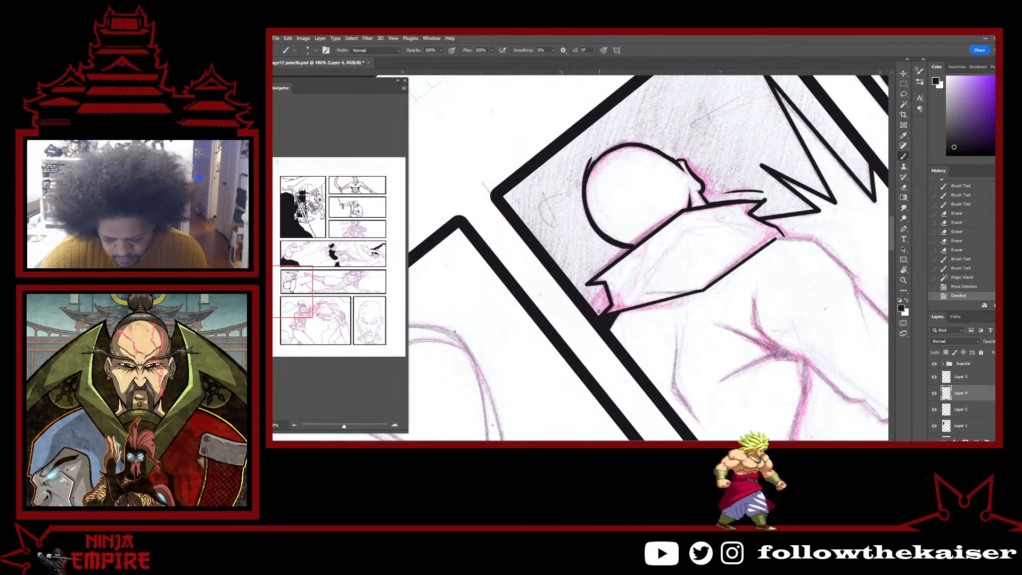
click(598, 315)
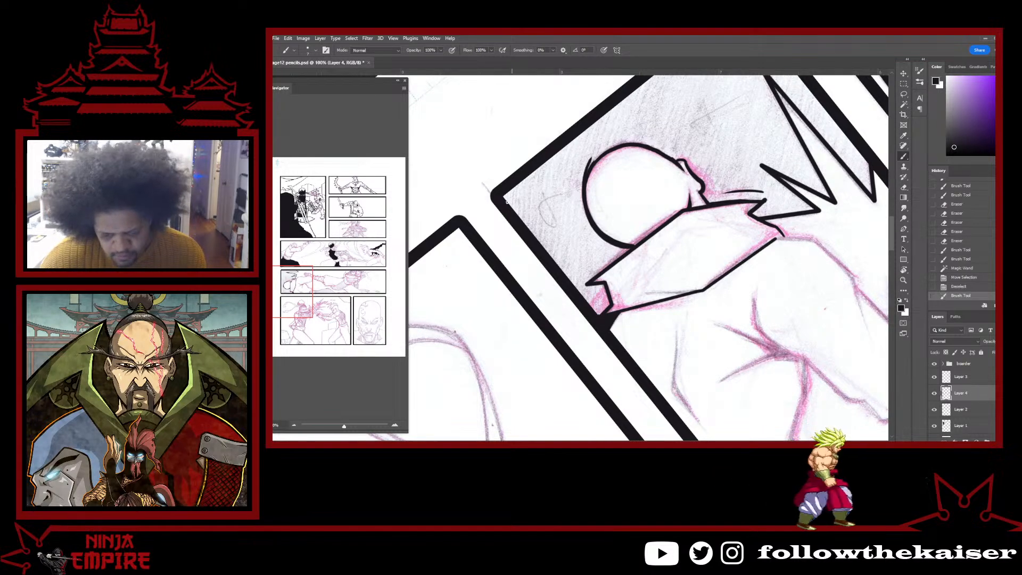
shift+click(501, 196)
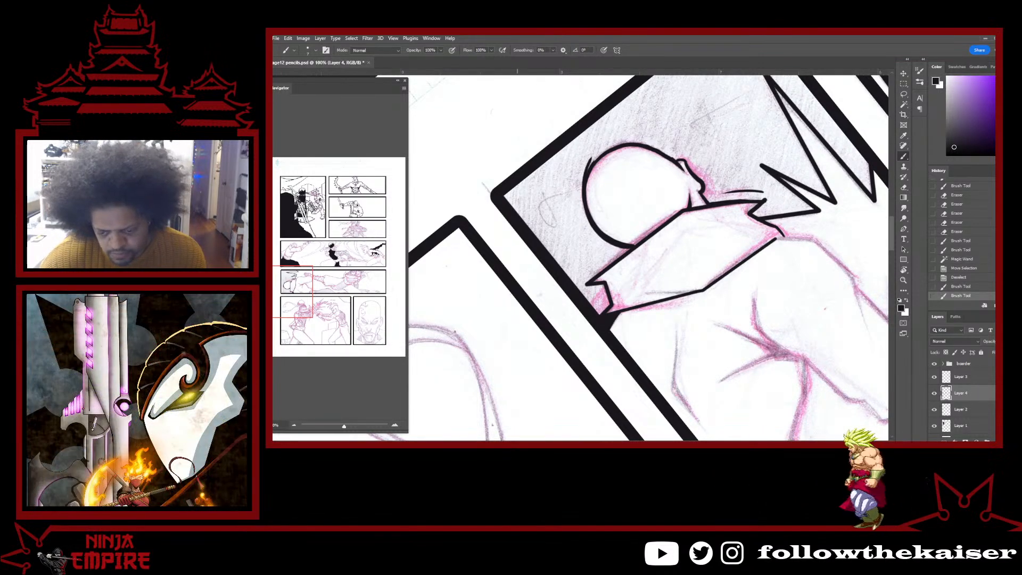
scroll(714, 91, up, 4)
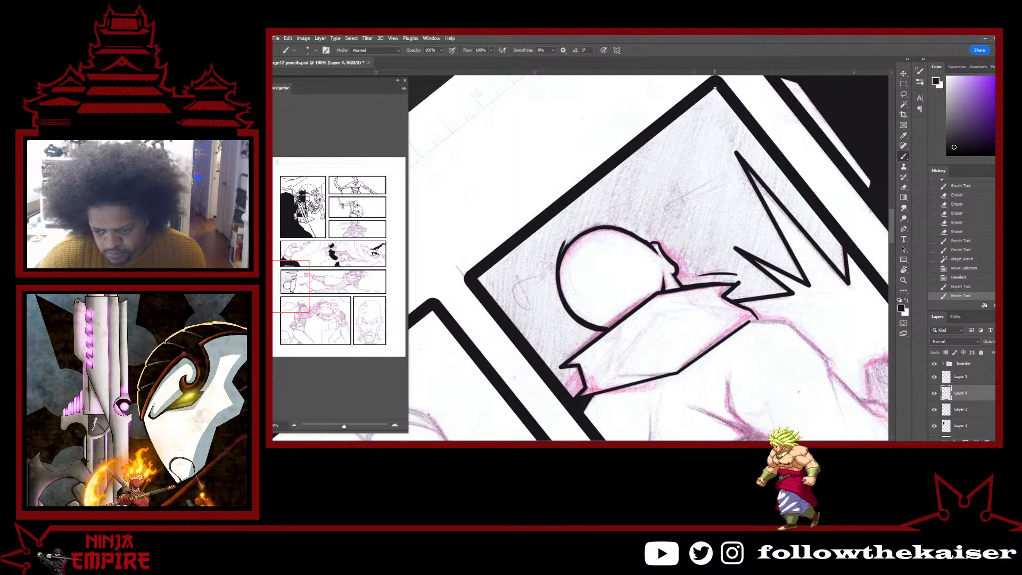
shift+click(714, 90)
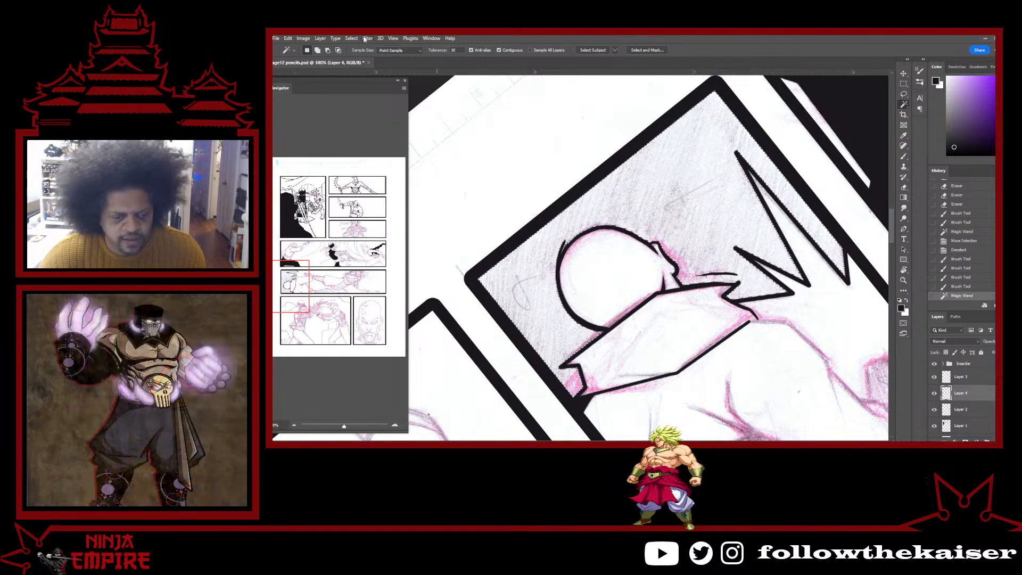
Expand the selection of the background around the bald head, fill it with black and deselect.
key(alt+s)
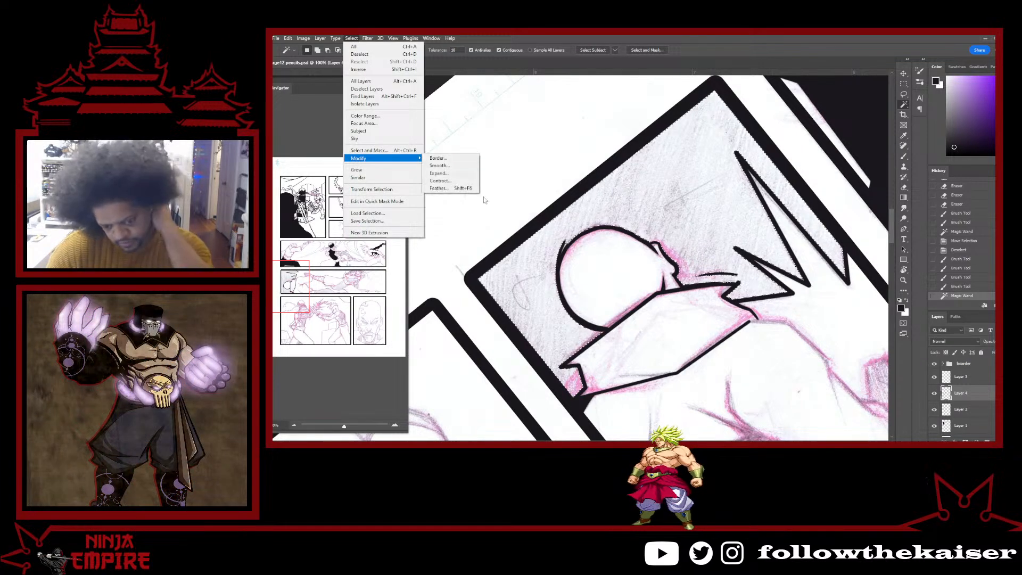
click(440, 173)
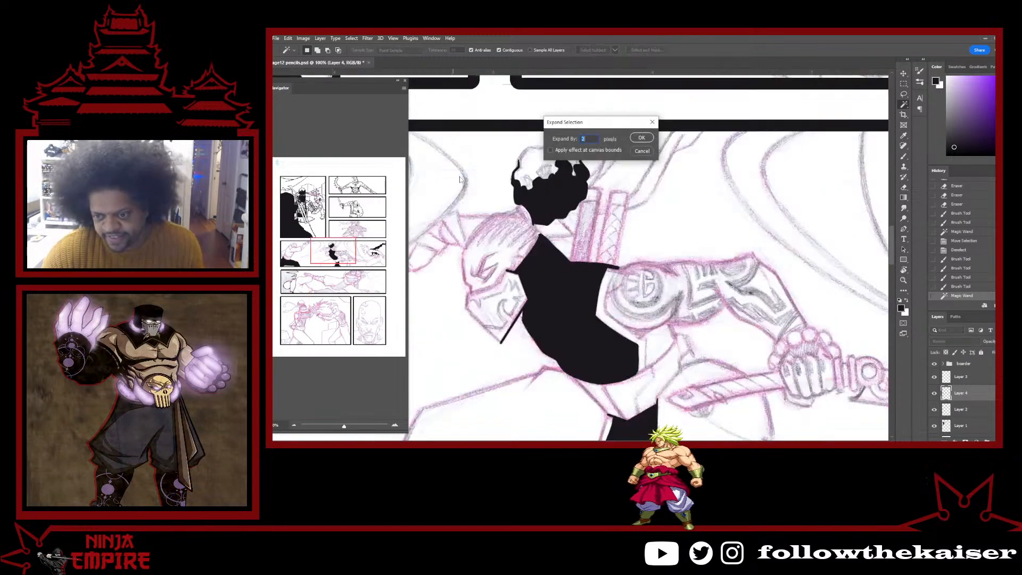
click(633, 137)
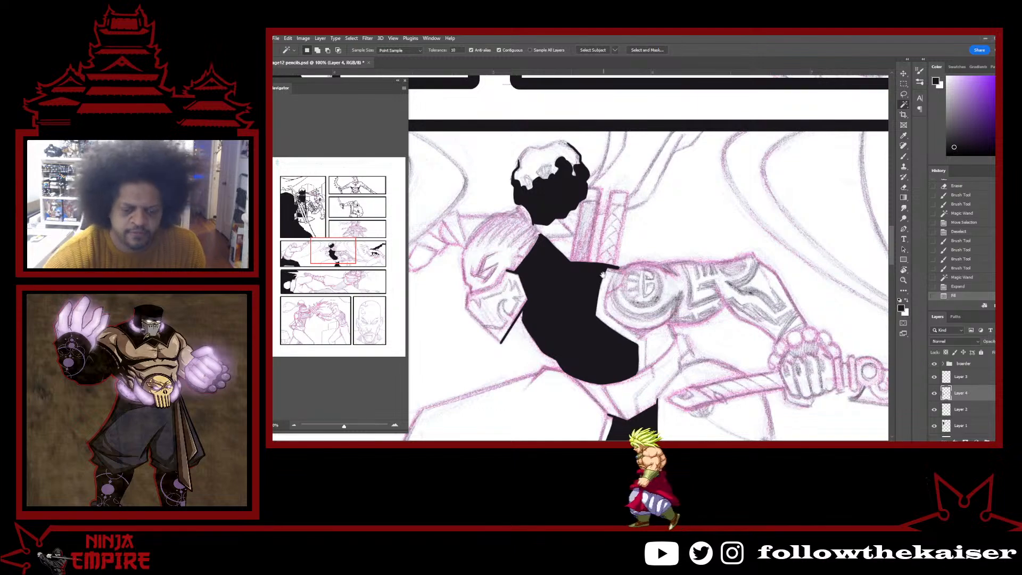
drag(602, 274, 844, 299)
scroll(636, 358, down, 2)
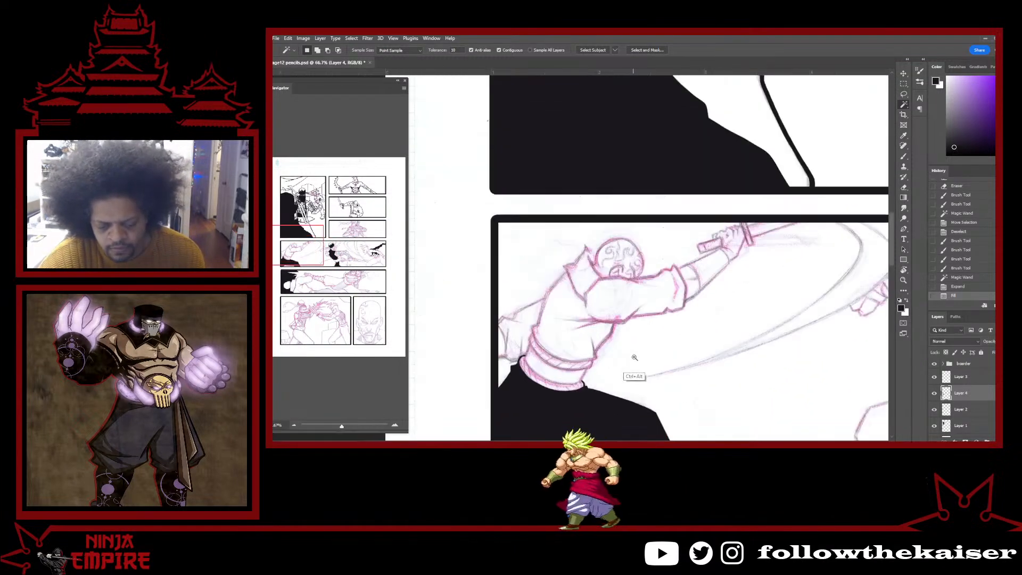
drag(646, 378, 639, 109)
key(ctrl+d)
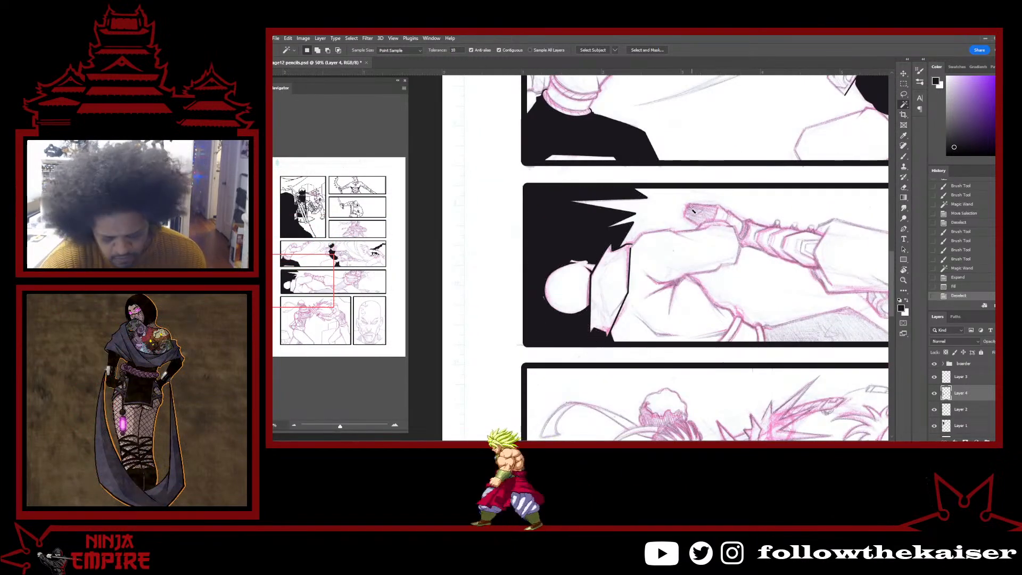
Ink a short straight fold line inside the collar, running diagonally from the corner of its lower edge.
scroll(551, 318, up, 1)
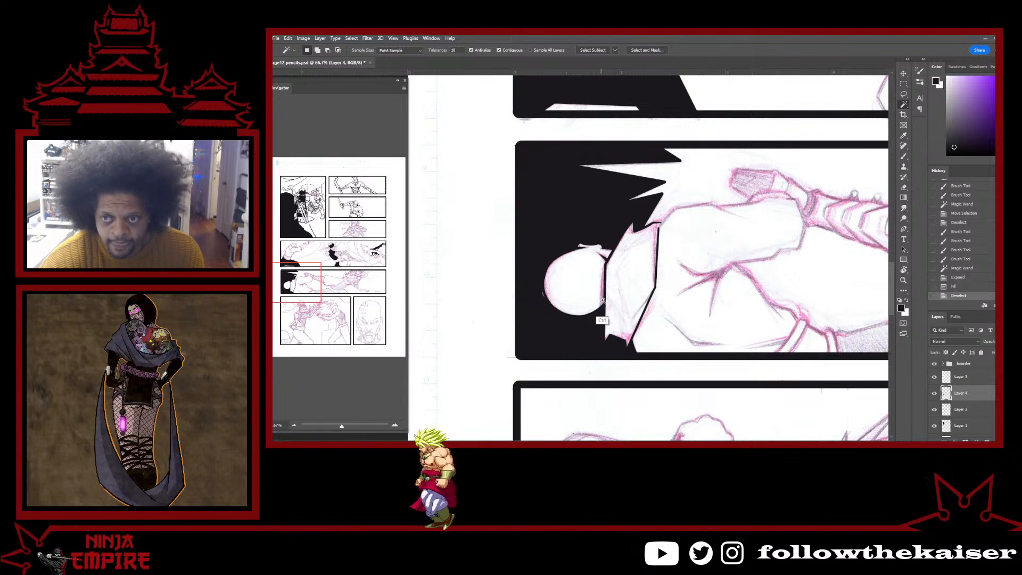
scroll(602, 300, up, 1)
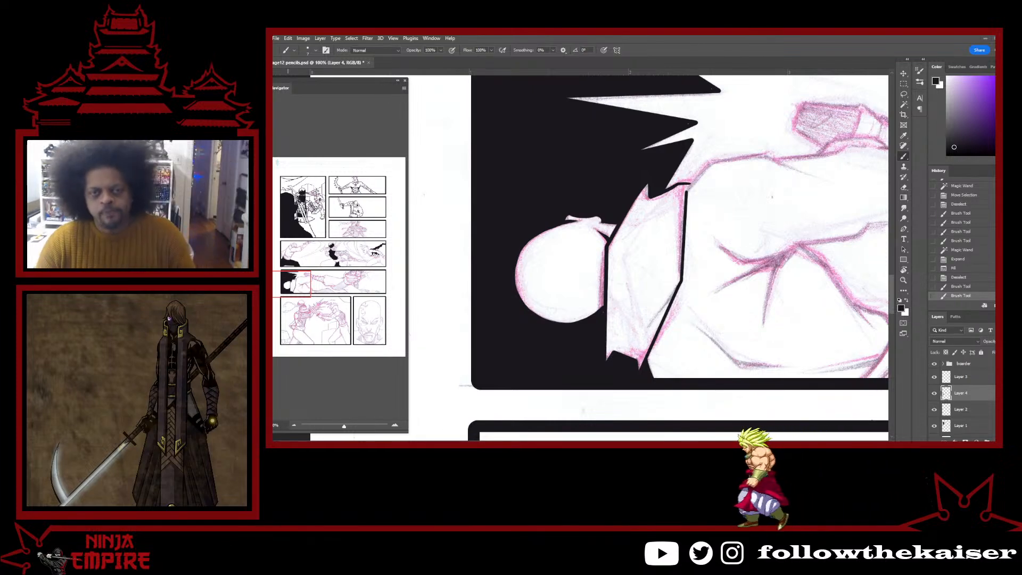
ctrl+click(686, 316)
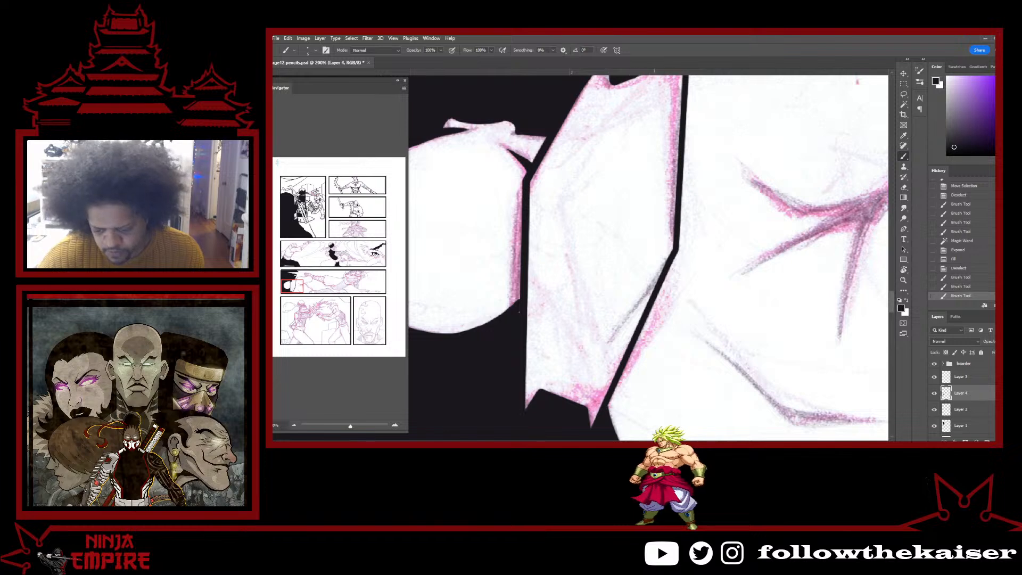
drag(654, 303, 679, 250)
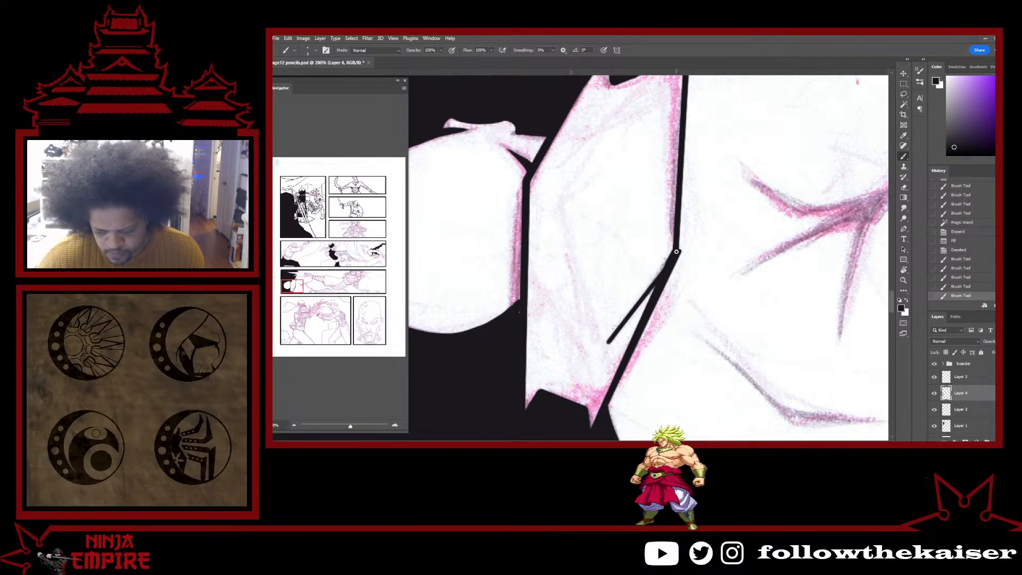
drag(676, 251, 608, 342)
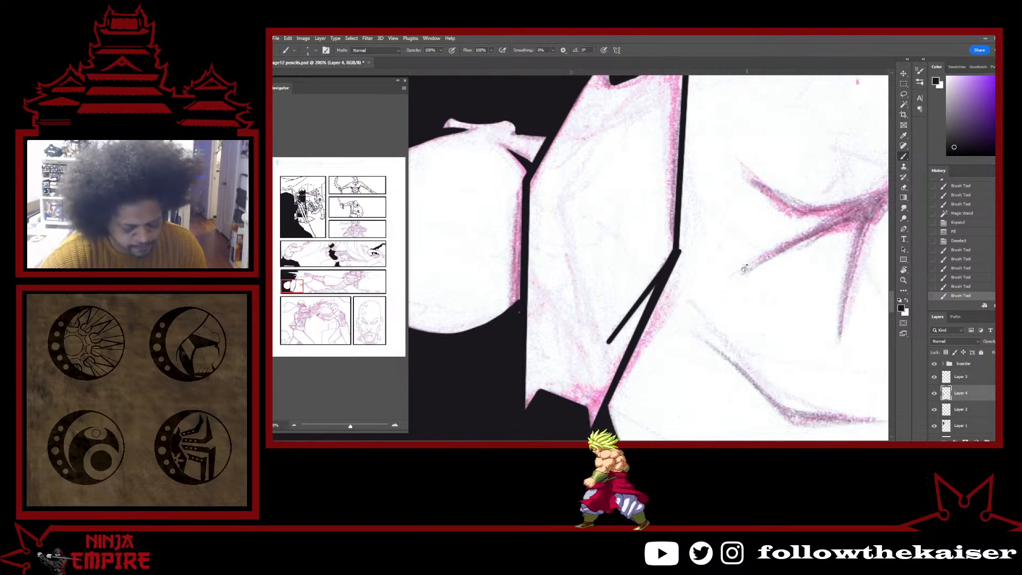
Erase along the sides of the collar's fold line so it tapers to a sharp point.
drag(744, 268, 696, 141)
key(e)
mouse_move(649, 244)
mouse_down()
mouse_move(659, 311)
mouse_move(659, 291)
mouse_up()
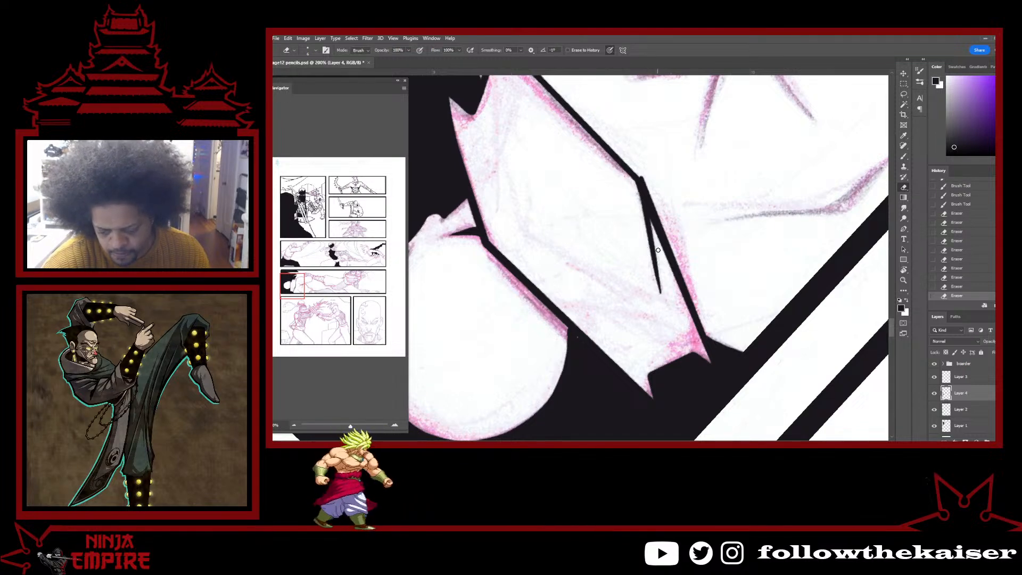
Thicken the collar's lower edge with a straight stroke from the fold line's corner to the collar tip.
key(r)
drag(657, 250, 718, 281)
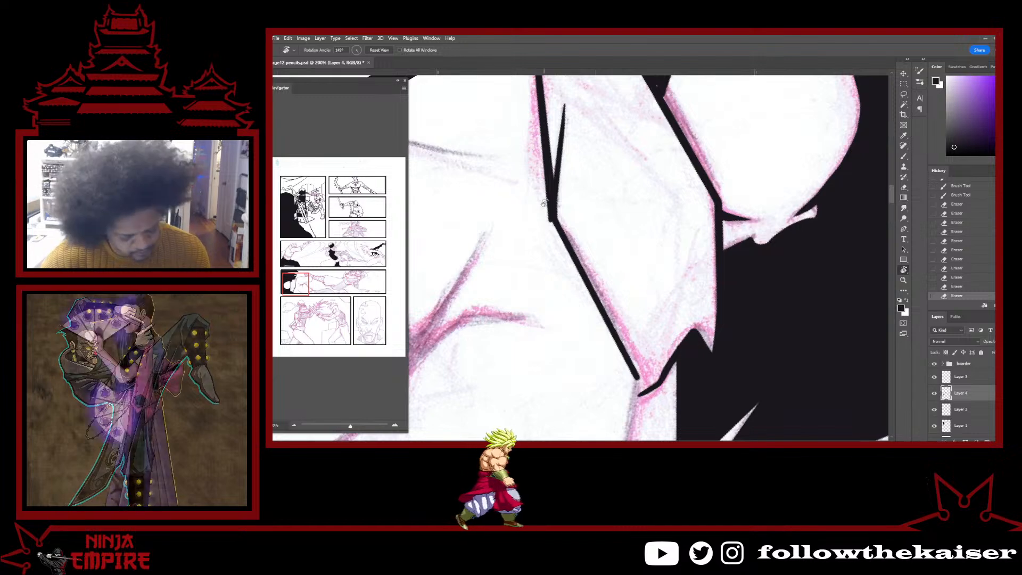
key(Escape)
key(c)
drag(620, 320, 505, 291)
key(r)
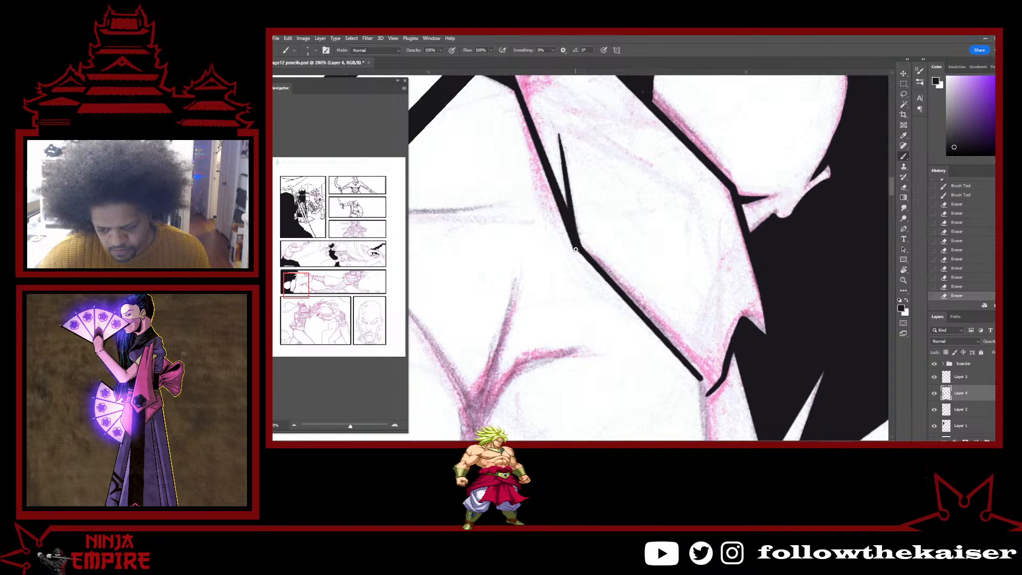
shift+click(700, 380)
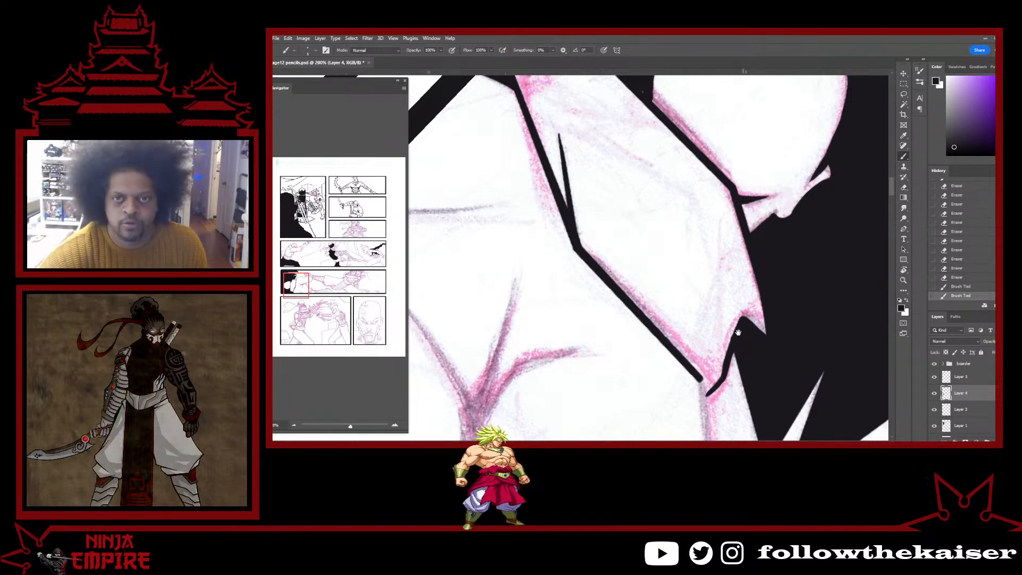
Ink the thick shoulder outline from the collar tip to its next bend and fill the specks in the black spikes.
drag(738, 333, 717, 102)
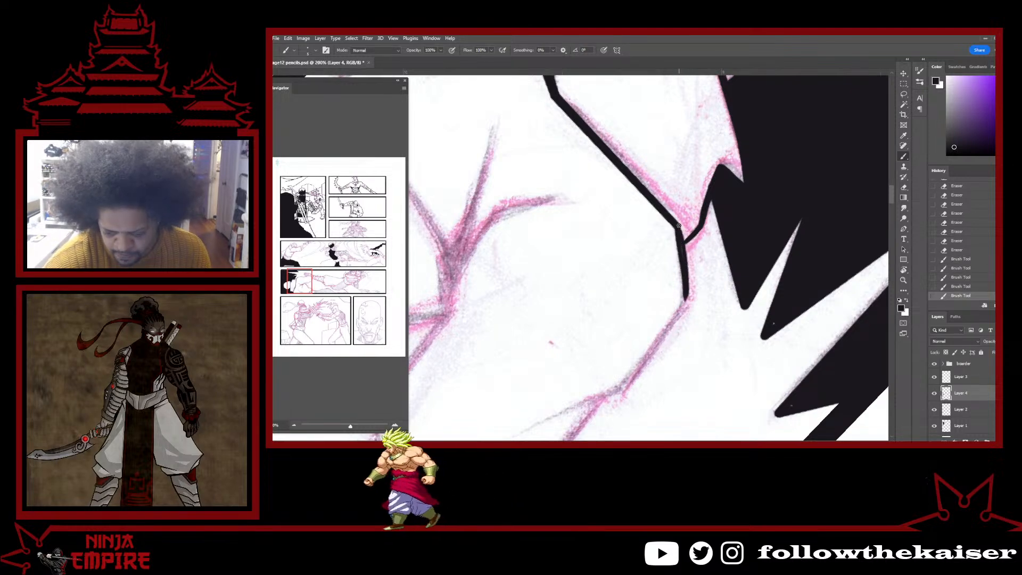
drag(679, 225, 687, 295)
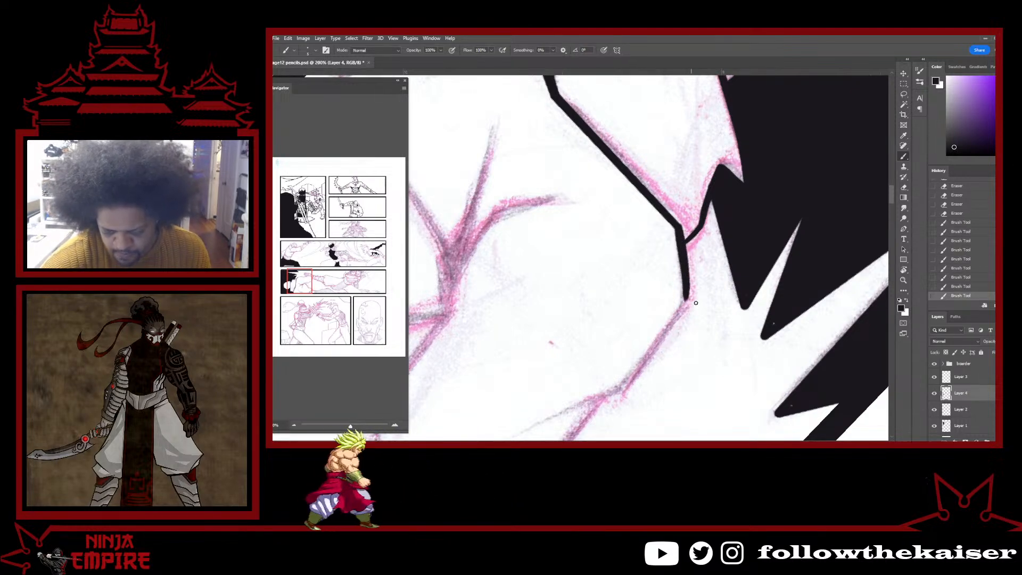
scroll(708, 309, down, 3)
key(r)
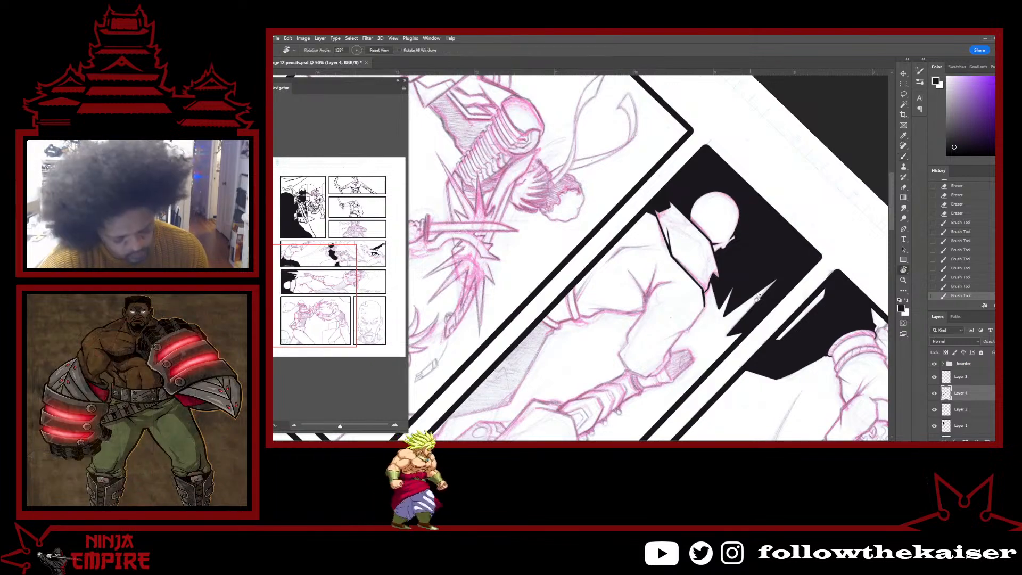
drag(756, 298, 591, 133)
drag(698, 233, 678, 215)
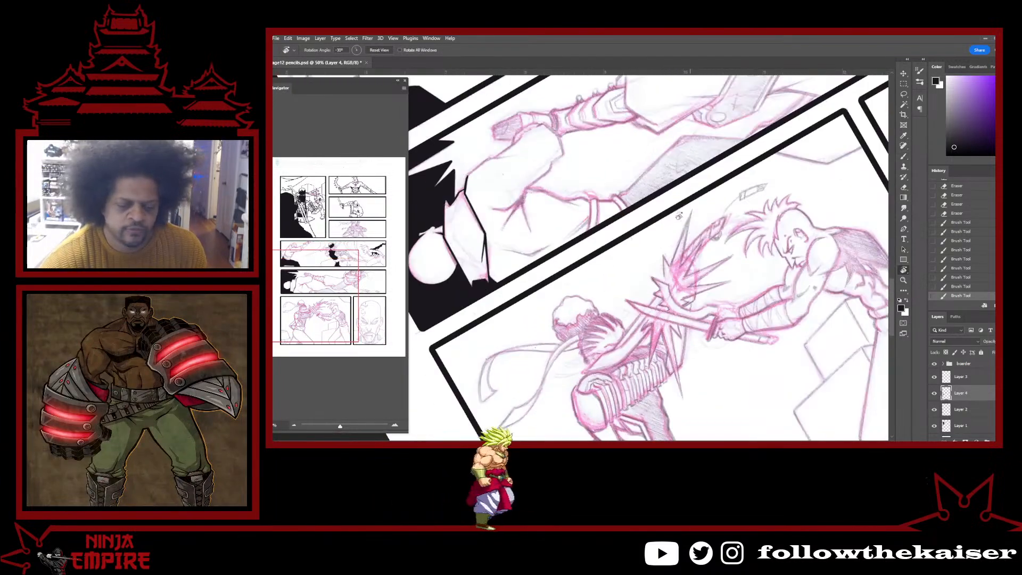
scroll(493, 212, up, 4)
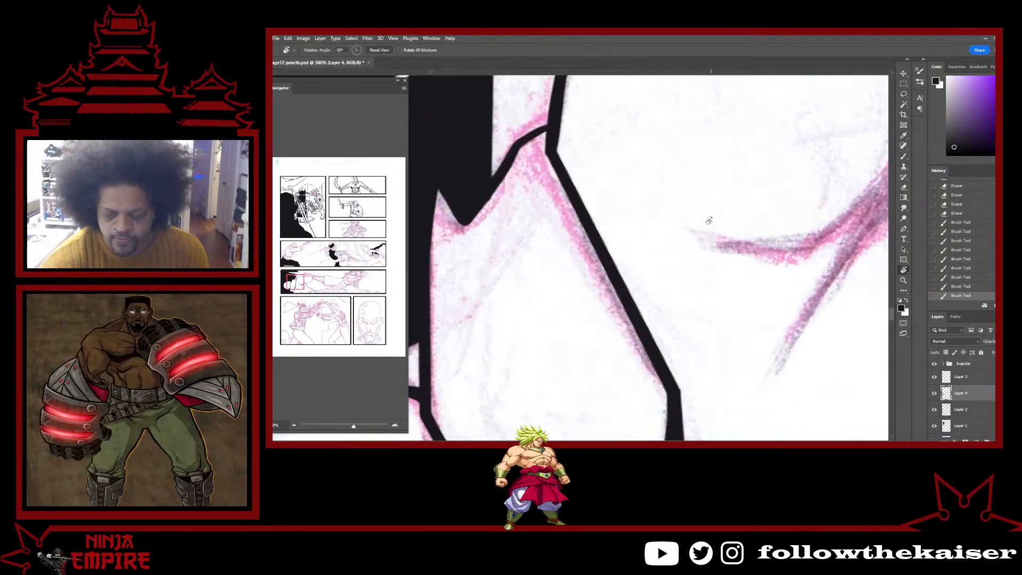
drag(708, 187, 682, 302)
drag(751, 268, 673, 258)
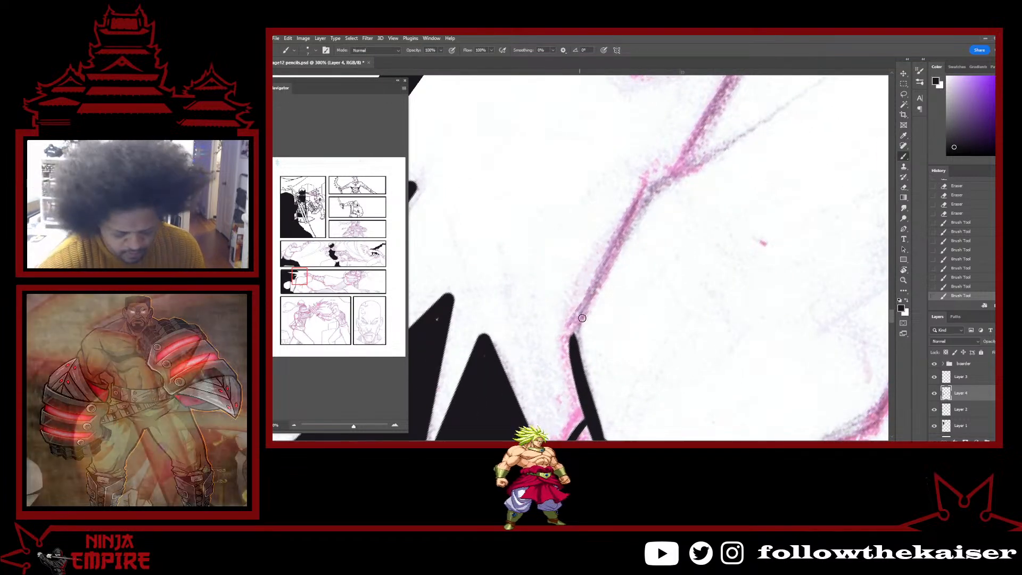
drag(575, 335, 651, 185)
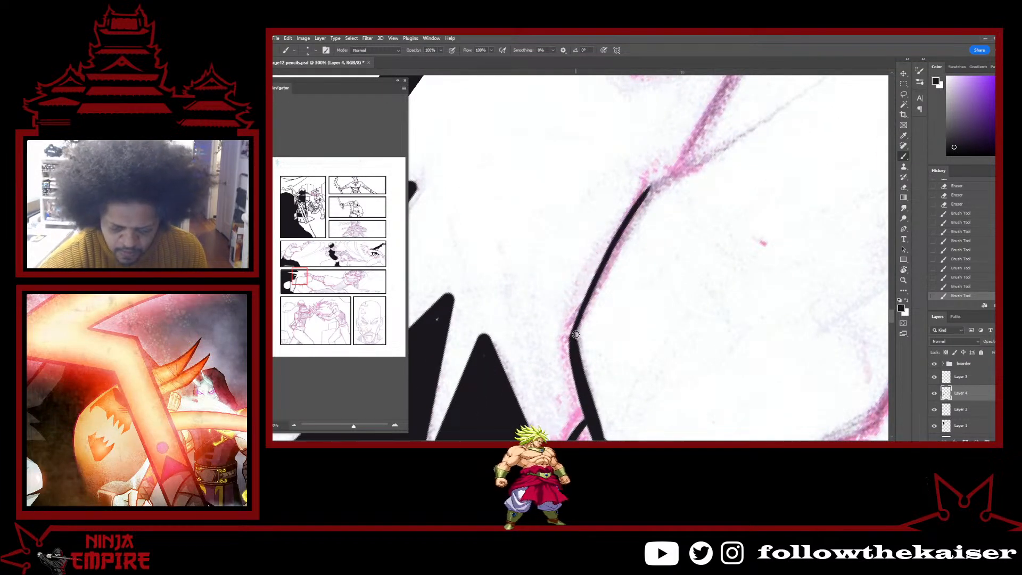
drag(576, 334, 647, 198)
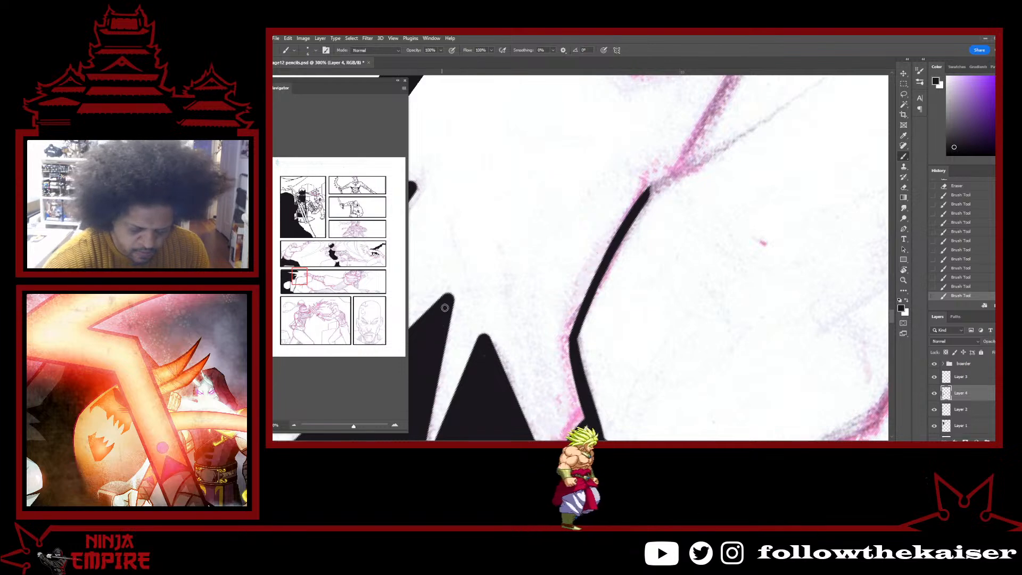
mouse_move(482, 353)
mouse_down()
mouse_move(487, 343)
mouse_move(495, 380)
mouse_up()
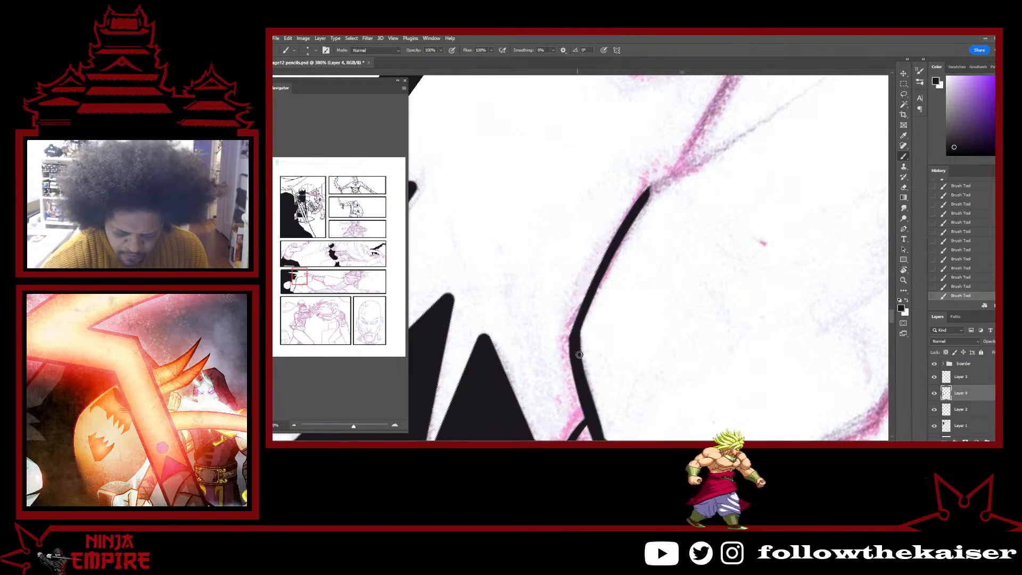
Ink a tapering fold line into the sleeve from the end of the shoulder outline and clean up the joint.
drag(696, 235, 643, 302)
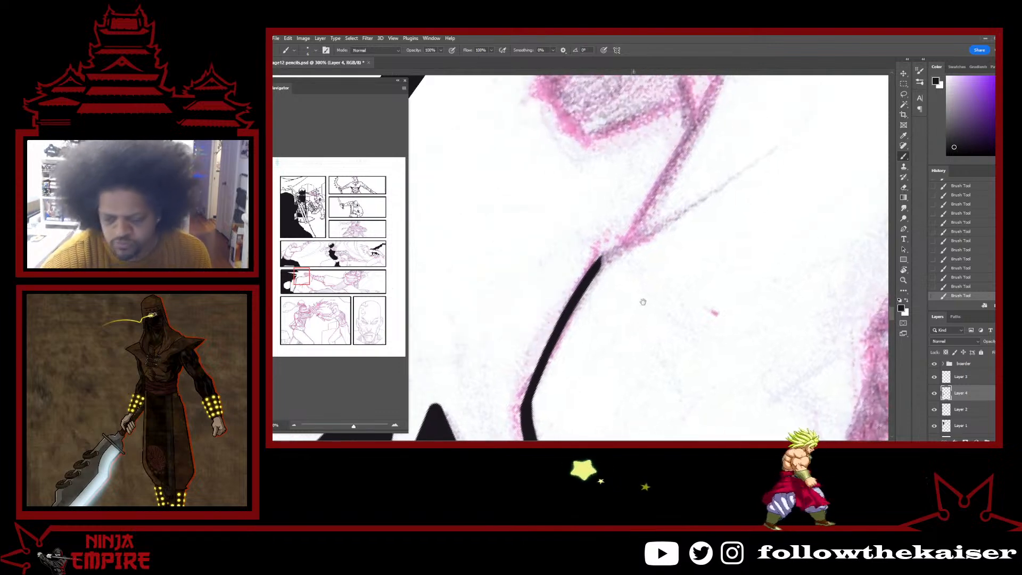
drag(601, 260, 756, 165)
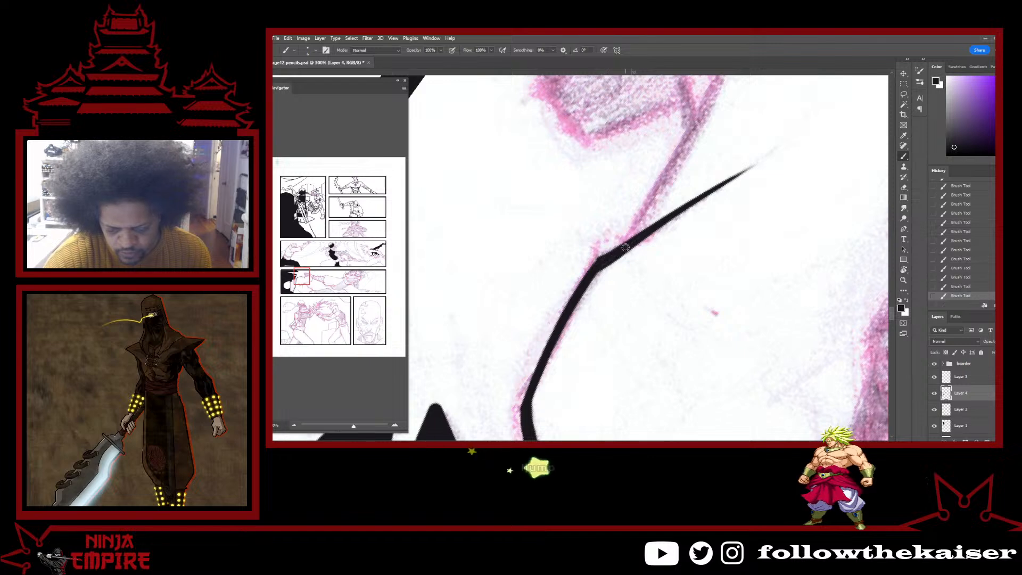
key(e)
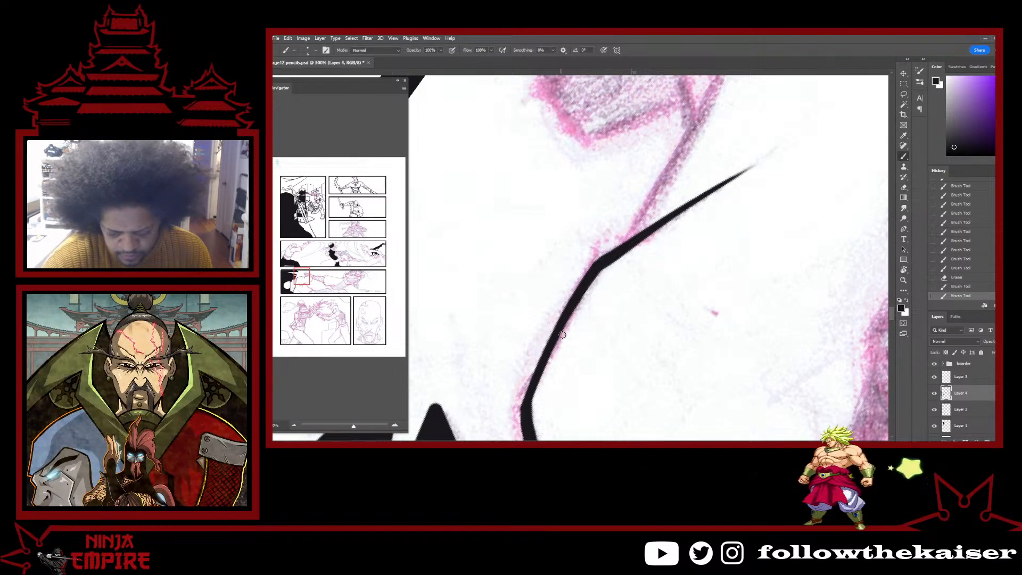
Ink the sleeve outline from the fold line's base down to the edge of the shaded hand.
key(r)
drag(577, 304, 620, 161)
scroll(606, 324, down, 3)
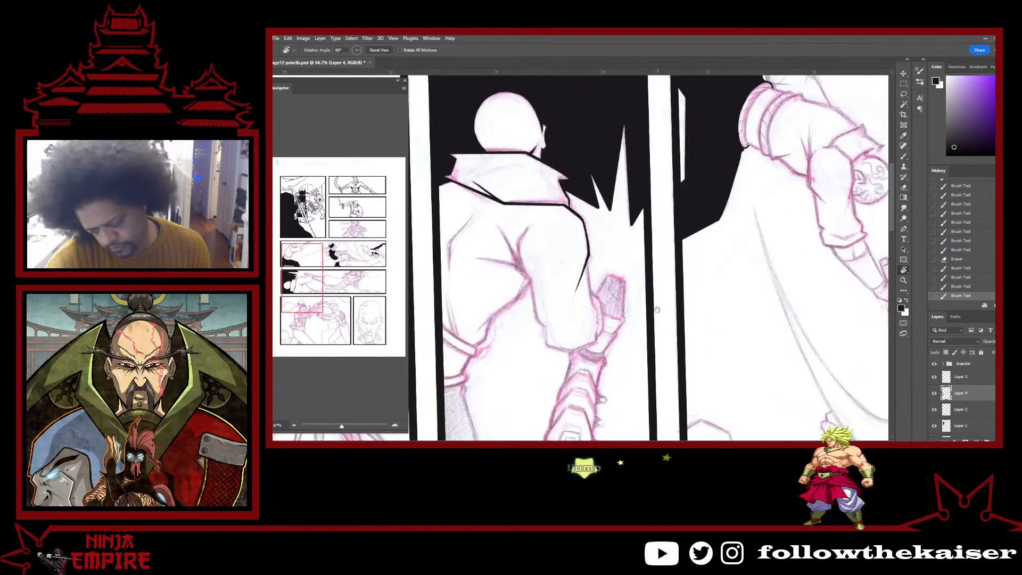
scroll(632, 301, up, 2)
drag(567, 218, 562, 231)
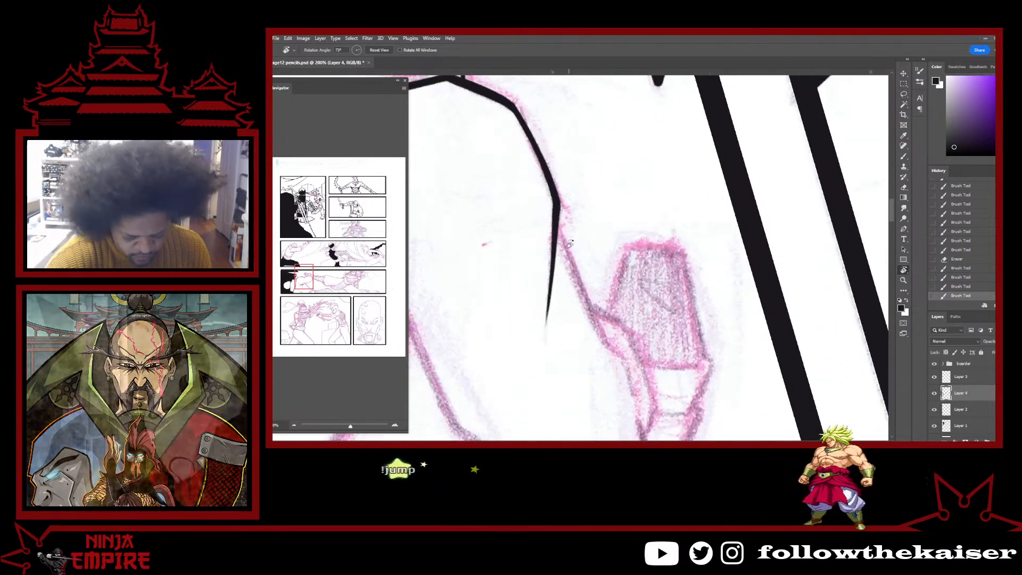
key(b)
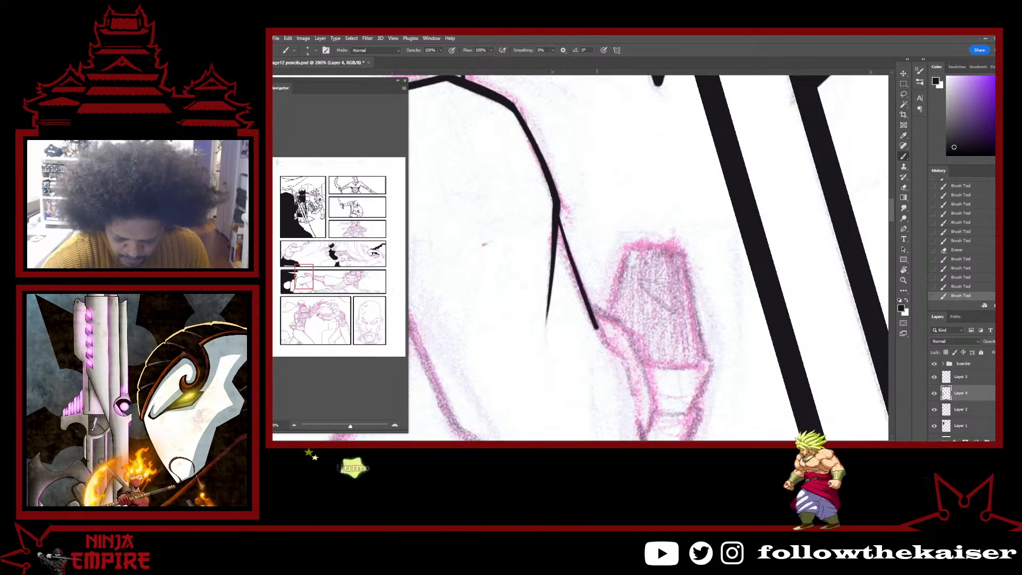
mouse_move(557, 235)
mouse_down()
mouse_move(573, 269)
mouse_move(567, 252)
mouse_up()
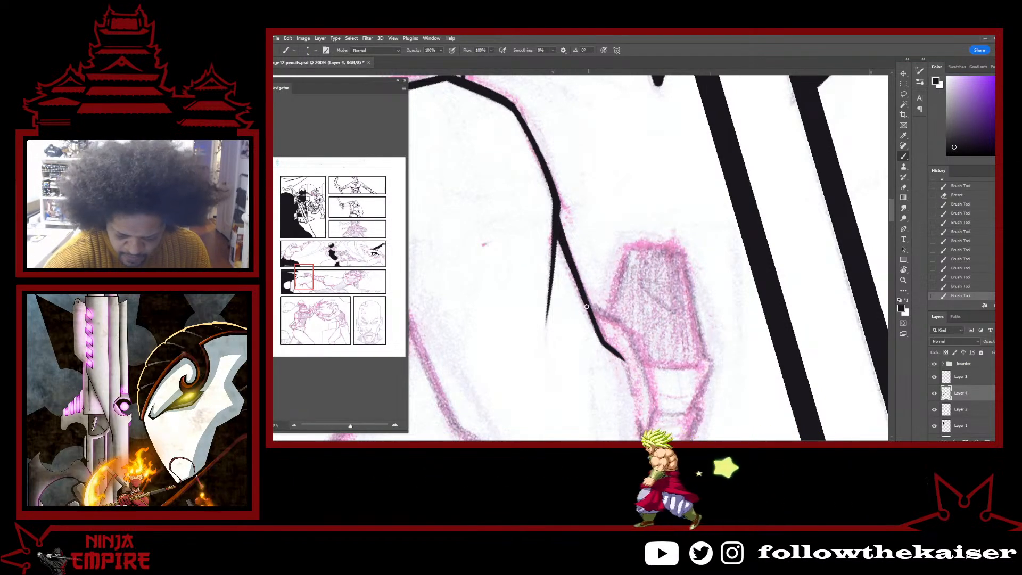
Extend the sleeve line with a tapered end and ink the parallel outer contour beside the shaded hand to the wrist.
drag(624, 362, 634, 400)
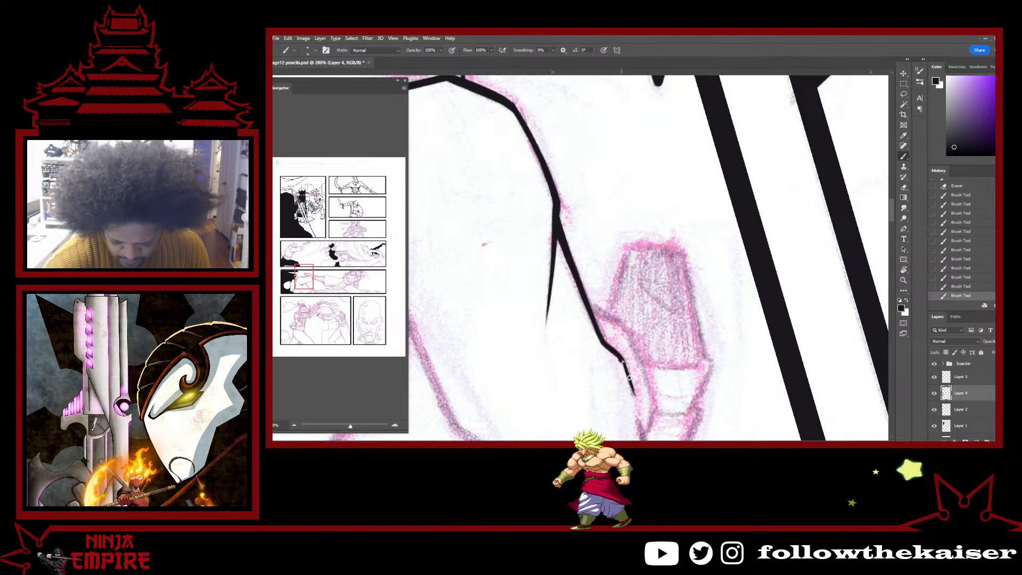
drag(617, 353, 635, 395)
mouse_move(652, 351)
mouse_down()
mouse_move(632, 275)
mouse_move(624, 368)
mouse_up()
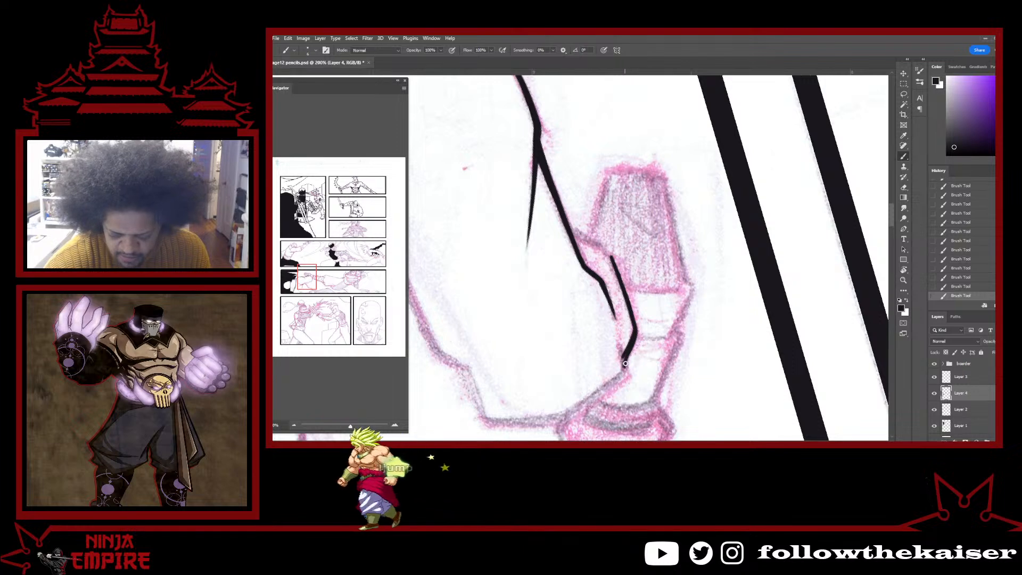
mouse_move(575, 237)
mouse_down()
mouse_move(612, 263)
mouse_move(599, 251)
mouse_up()
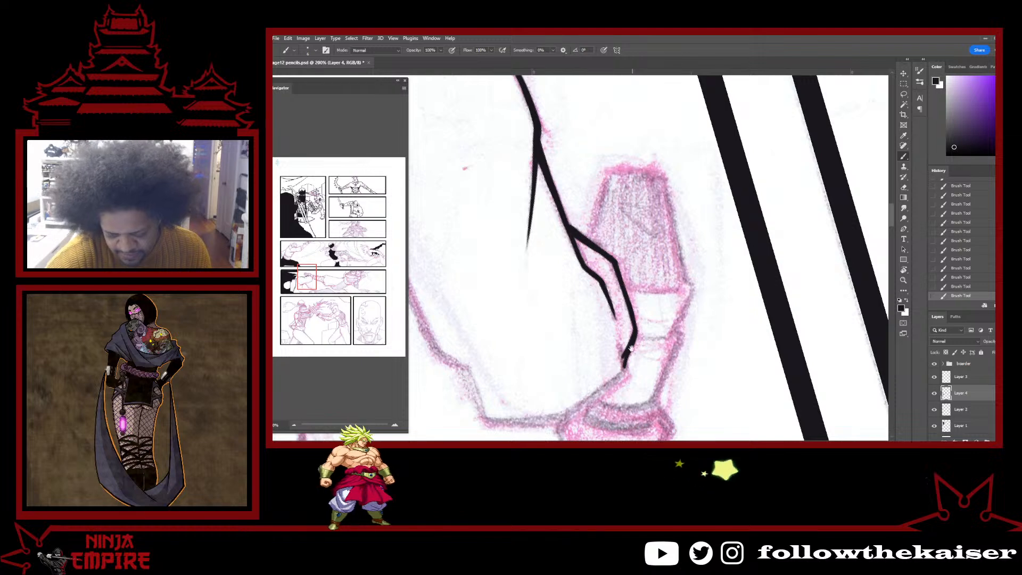
Ink the outer long edge and the wrist-side edge of the pencil-shaded hand shape, and clean up the corner between them.
scroll(619, 318, down, 2)
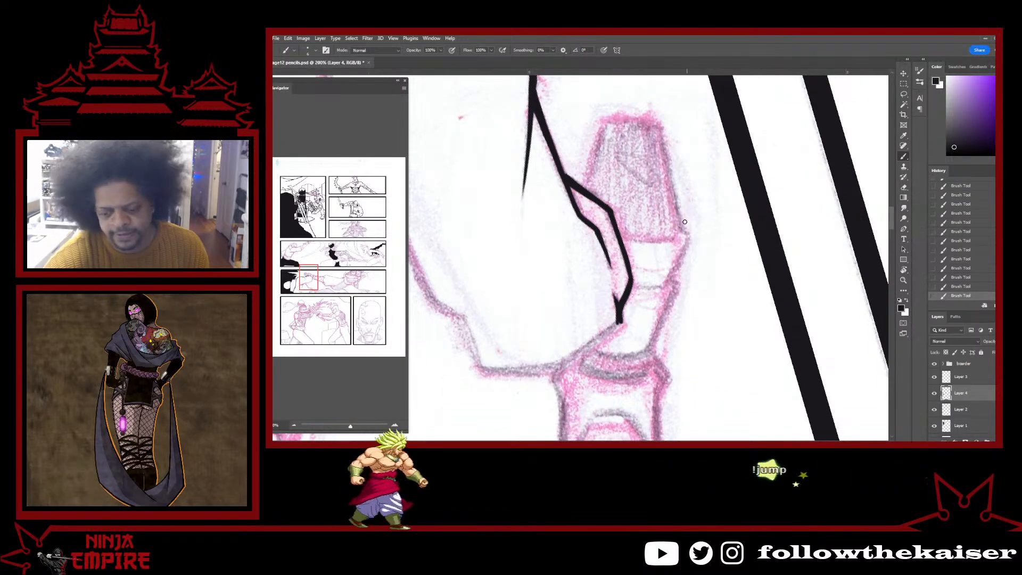
drag(662, 133, 678, 223)
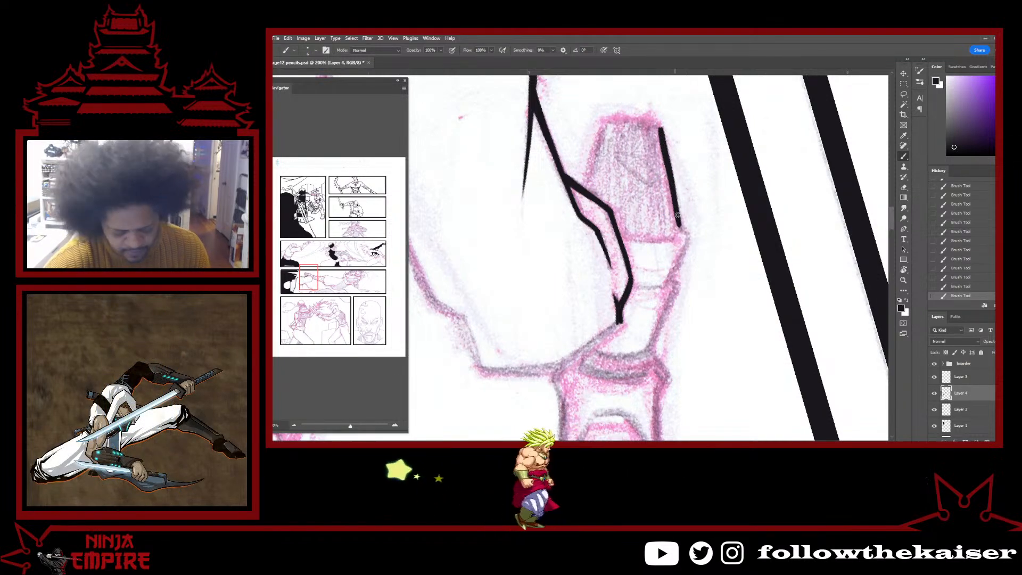
key(r)
mouse_move(730, 200)
mouse_down()
mouse_move(714, 167)
mouse_move(572, 94)
mouse_move(509, 108)
mouse_up()
key(b)
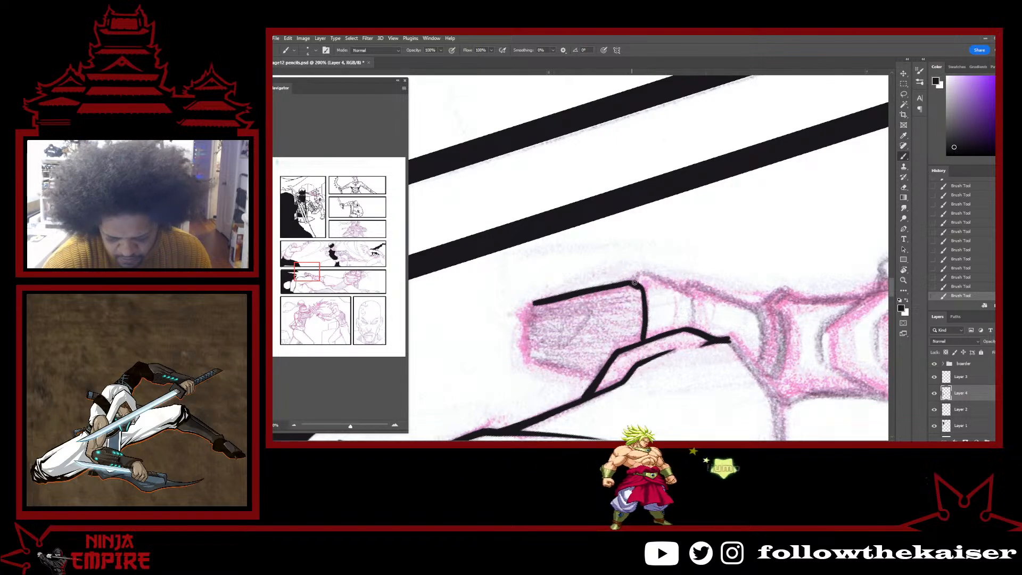
key(e)
drag(643, 289, 645, 285)
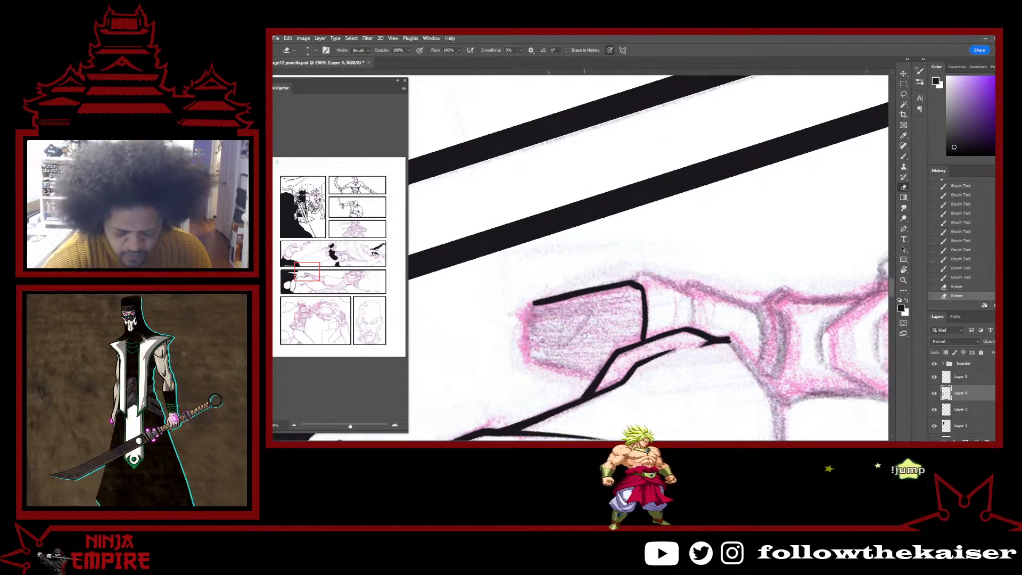
Ink the remaining edges of the shaded hand shape to close its outline against the sleeve.
drag(584, 335, 634, 273)
key(b)
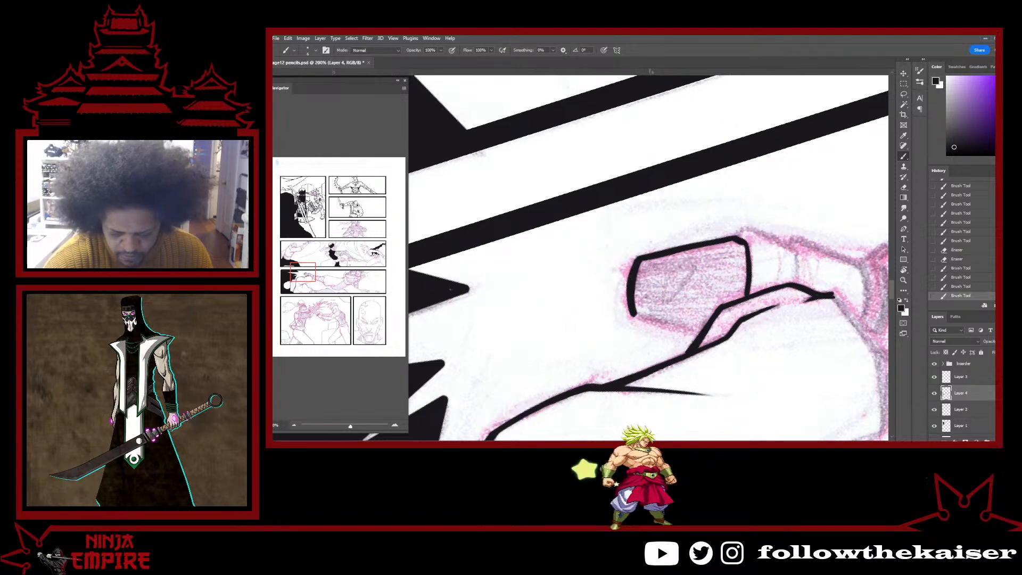
key(r)
drag(658, 293, 564, 268)
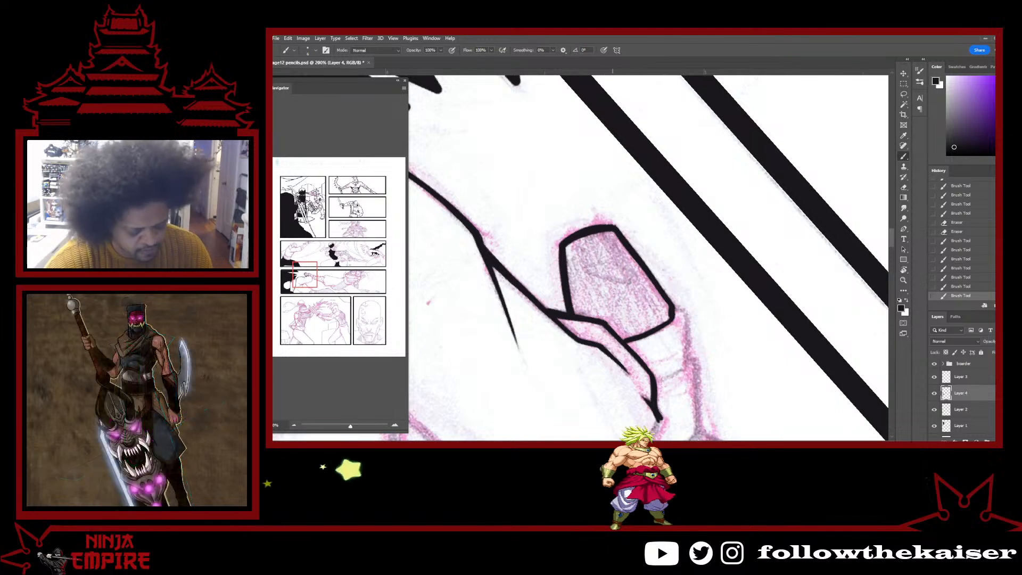
Select the inside of the outlined hand shape, expand the selection by 2 pixels, fill it with black and deselect.
key(w)
click(620, 294)
click(351, 38)
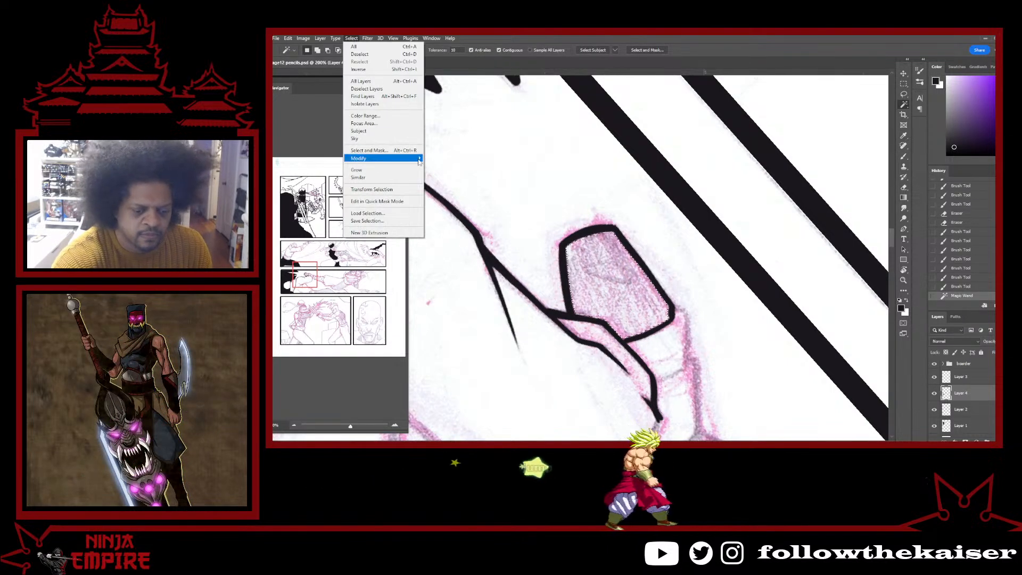
click(304, 173)
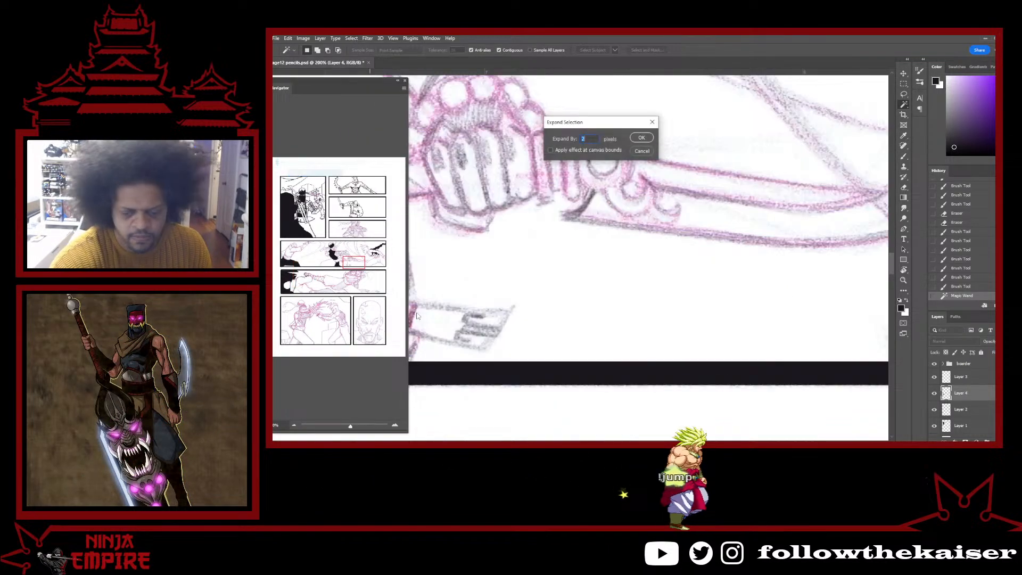
click(641, 138)
key(alt+BackSpace)
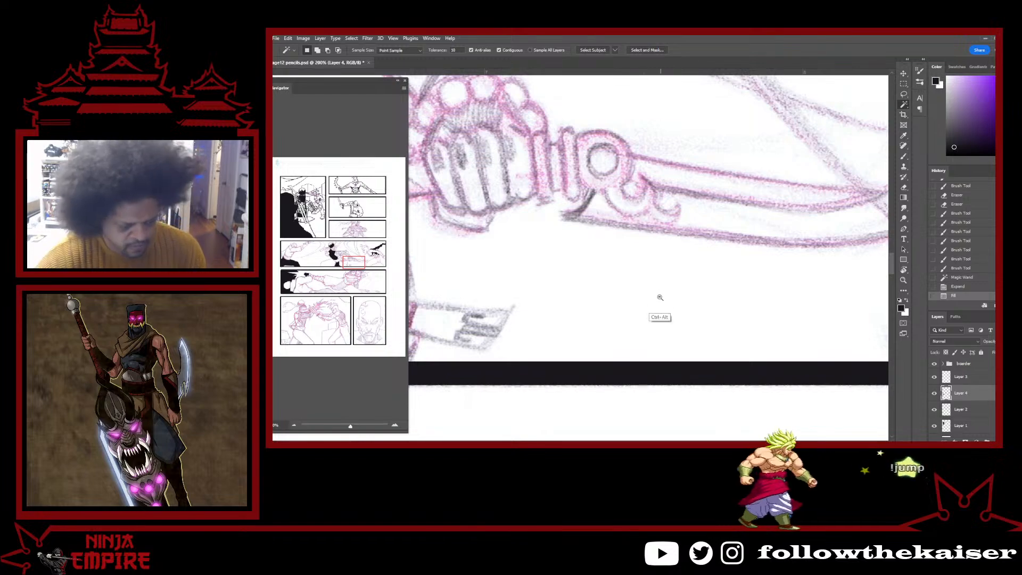
ctrl+alt+click(660, 310)
ctrl+alt+click(659, 312)
ctrl+alt+click(660, 311)
drag(480, 437, 783, 280)
ctrl+click(674, 296)
ctrl+click(674, 296)
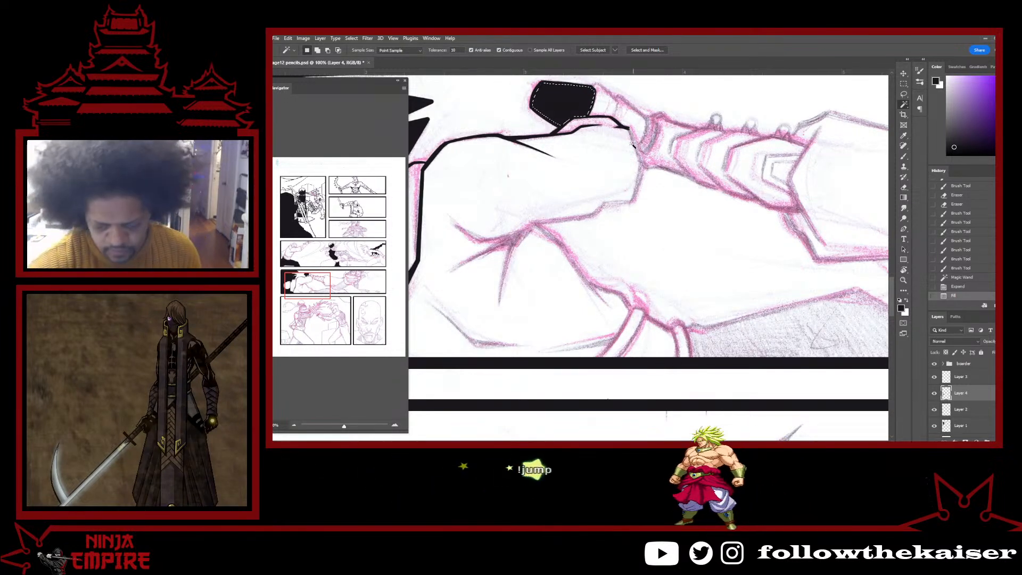
key(ctrl+d)
Ink the first thick segment of the sleeve's cuff edge from the wrist joint and clean up the corner.
ctrl+click(650, 162)
ctrl+click(650, 161)
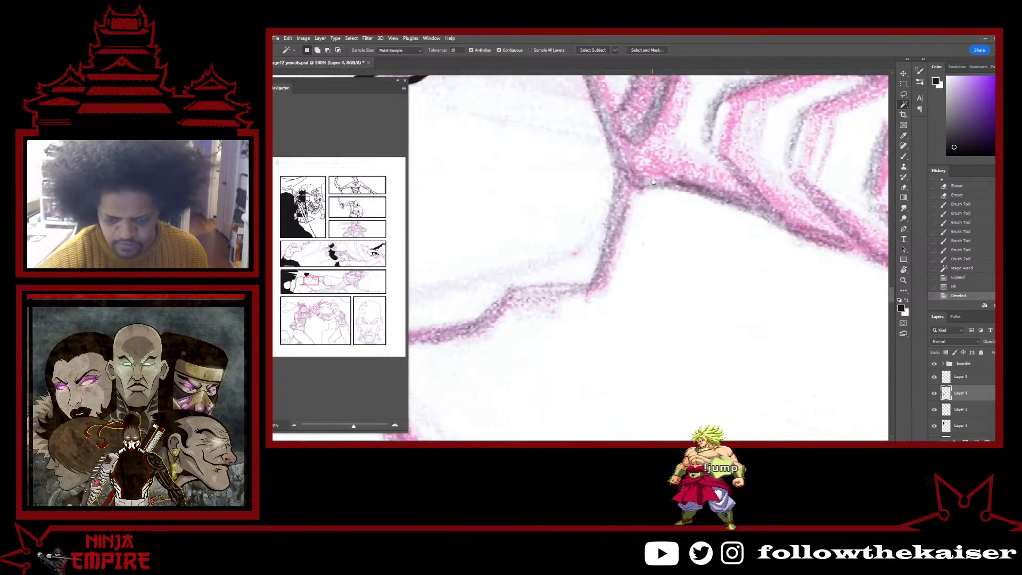
drag(651, 164, 653, 269)
drag(744, 276, 571, 294)
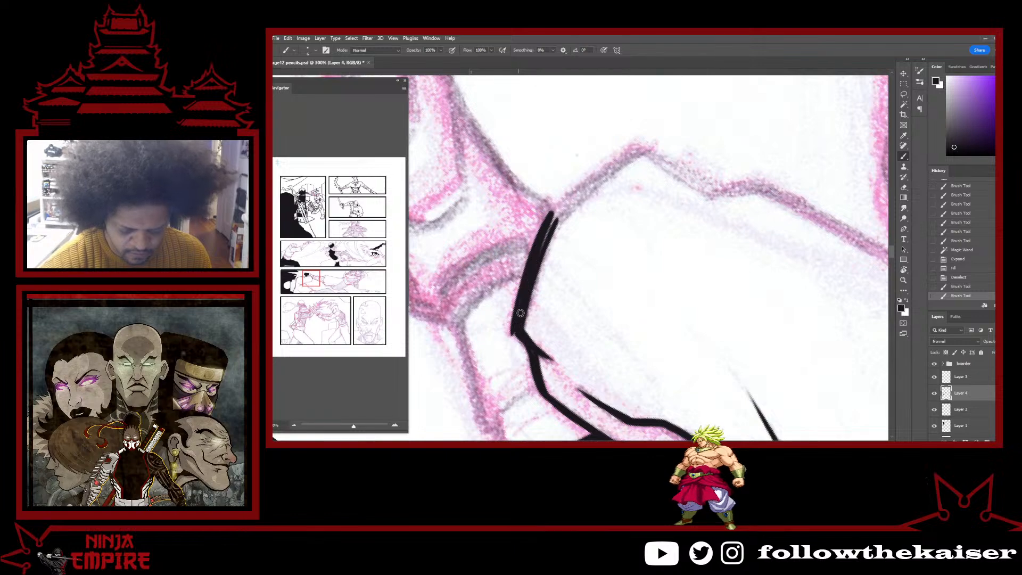
drag(526, 342, 519, 337)
drag(519, 337, 529, 346)
Continue the thick cuff edge around its far corner and up to the next bend on the sleeve's underside.
key(r)
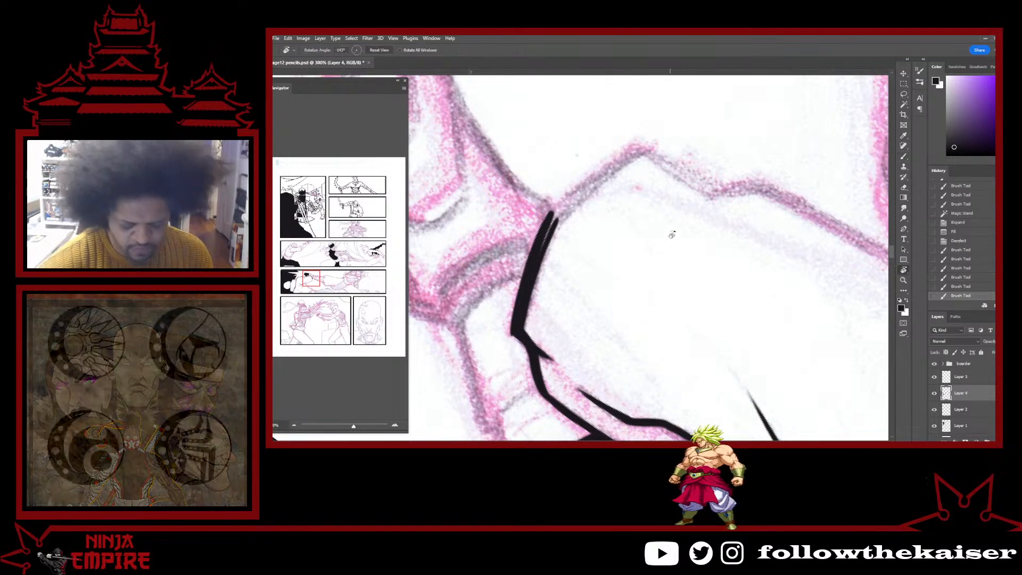
mouse_move(671, 234)
mouse_down()
mouse_move(691, 289)
mouse_move(607, 362)
mouse_up()
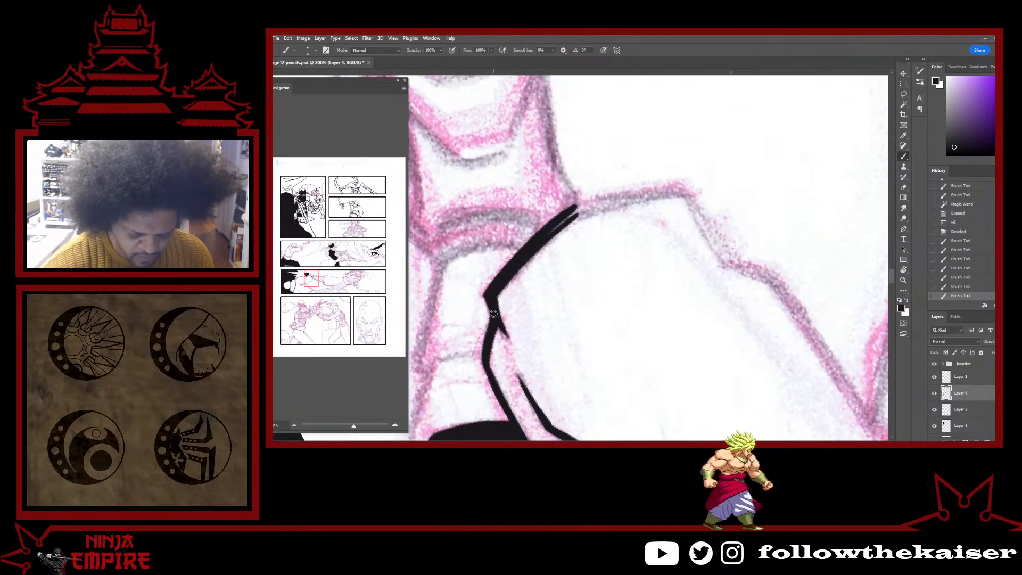
key(r)
mouse_move(686, 256)
mouse_down()
mouse_move(674, 219)
mouse_move(595, 160)
mouse_up()
key(space)
drag(537, 216, 560, 296)
drag(547, 232, 537, 274)
drag(539, 270, 534, 341)
drag(538, 232, 526, 345)
key(r)
mouse_move(535, 267)
mouse_down()
mouse_move(541, 233)
mouse_move(546, 290)
mouse_up()
drag(549, 202, 536, 290)
drag(576, 206, 615, 318)
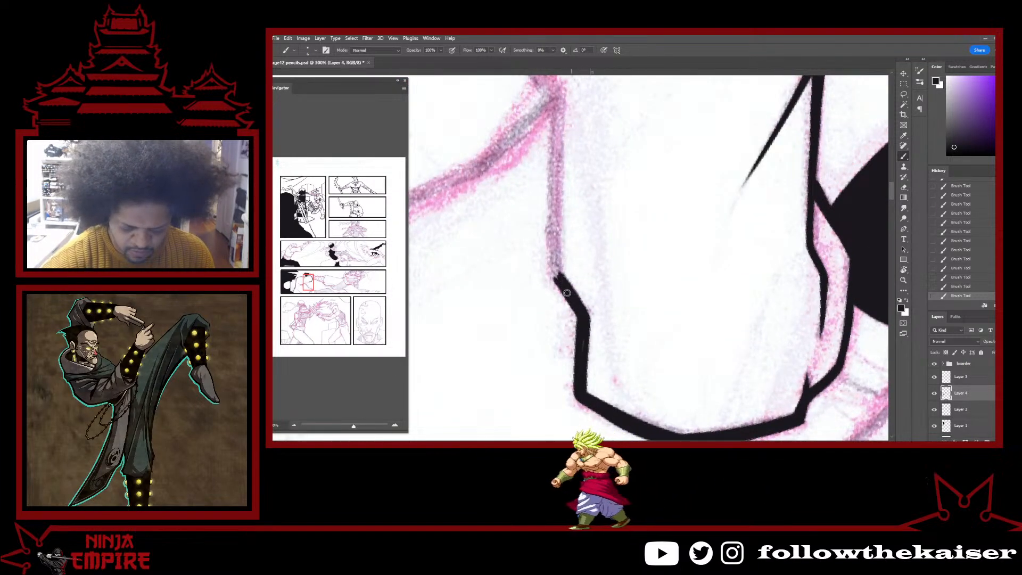
Ink and thicken the sleeve's underside line from the bend up to where the armpit creases meet.
drag(566, 293, 596, 368)
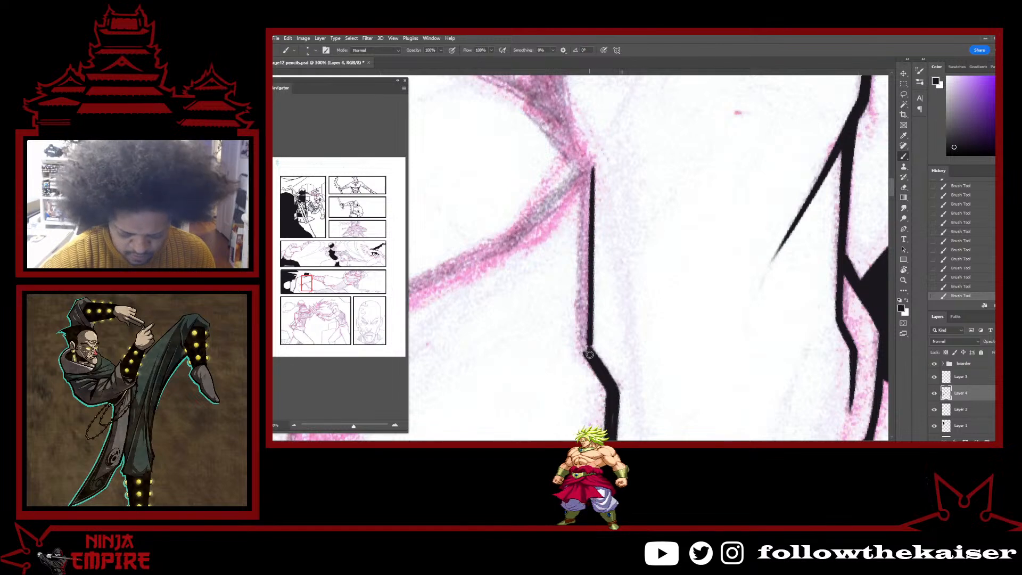
mouse_move(584, 175)
mouse_down()
mouse_move(580, 340)
mouse_move(589, 359)
mouse_up()
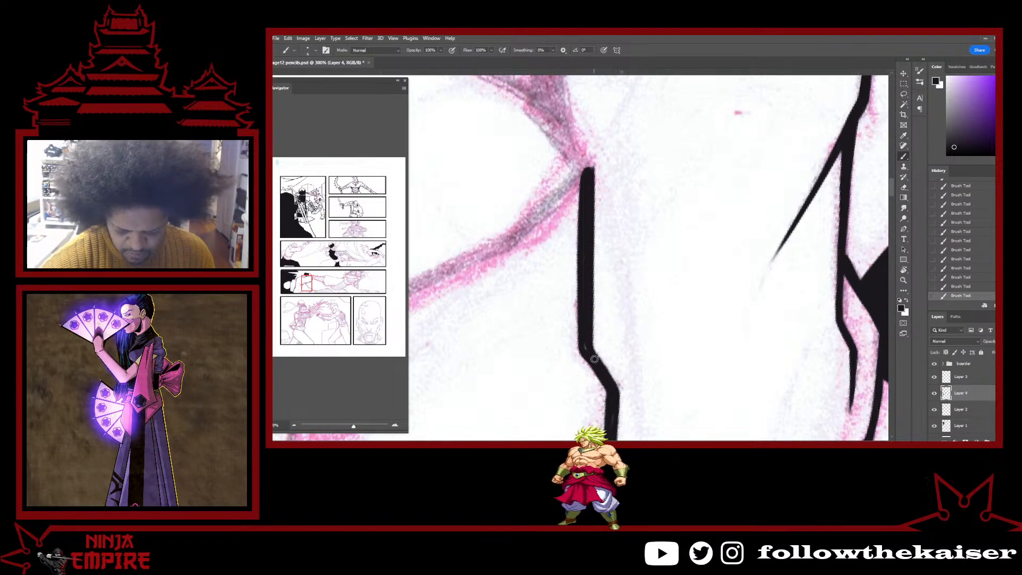
drag(594, 359, 579, 260)
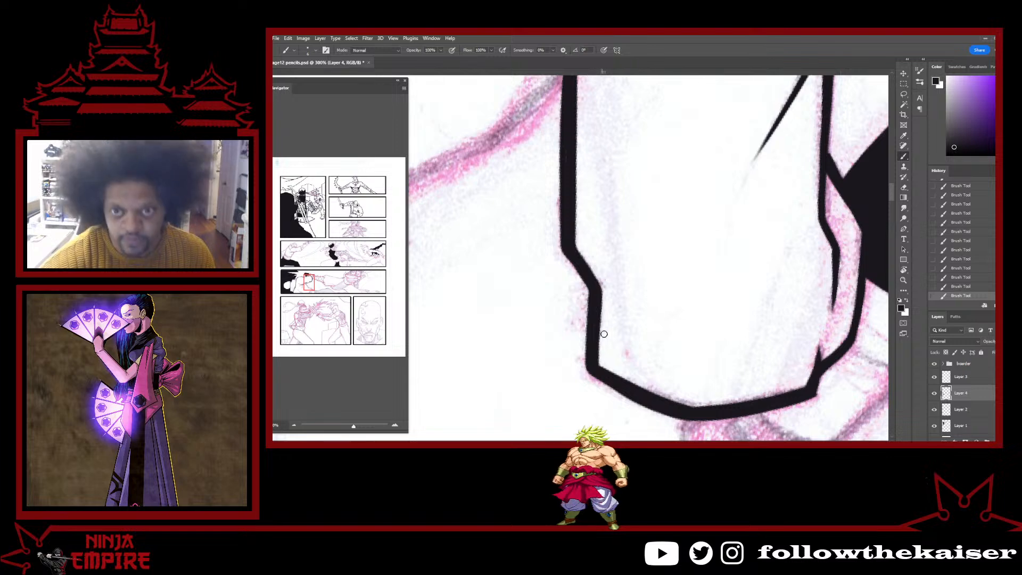
Ink the first armpit crease with a tapered tip, joining it to the end of the sleeve's underside line and thickening it.
key(r)
drag(604, 333, 689, 262)
ctrl+alt+click(676, 285)
ctrl+alt+click(677, 288)
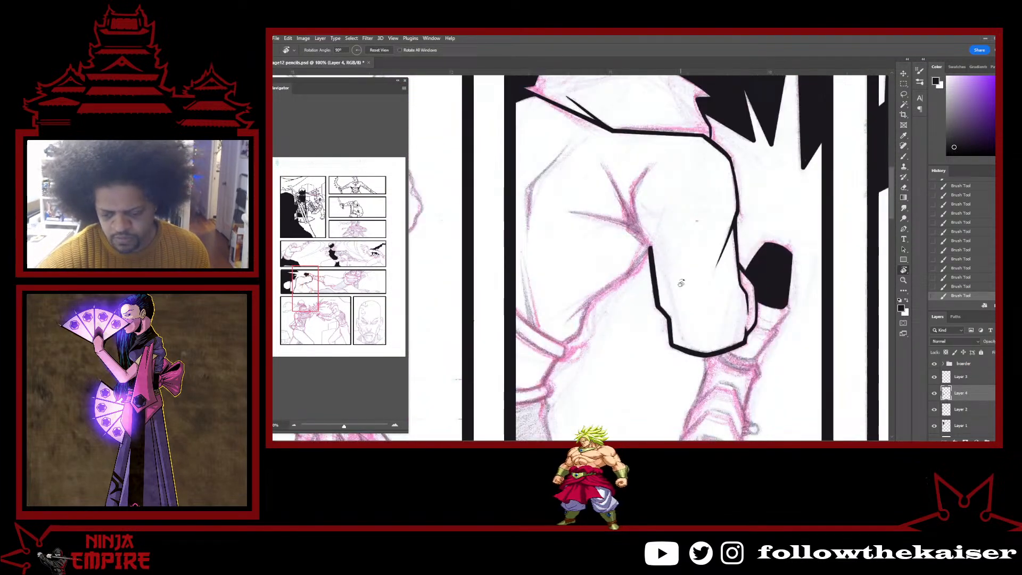
ctrl+click(639, 234)
ctrl+click(645, 299)
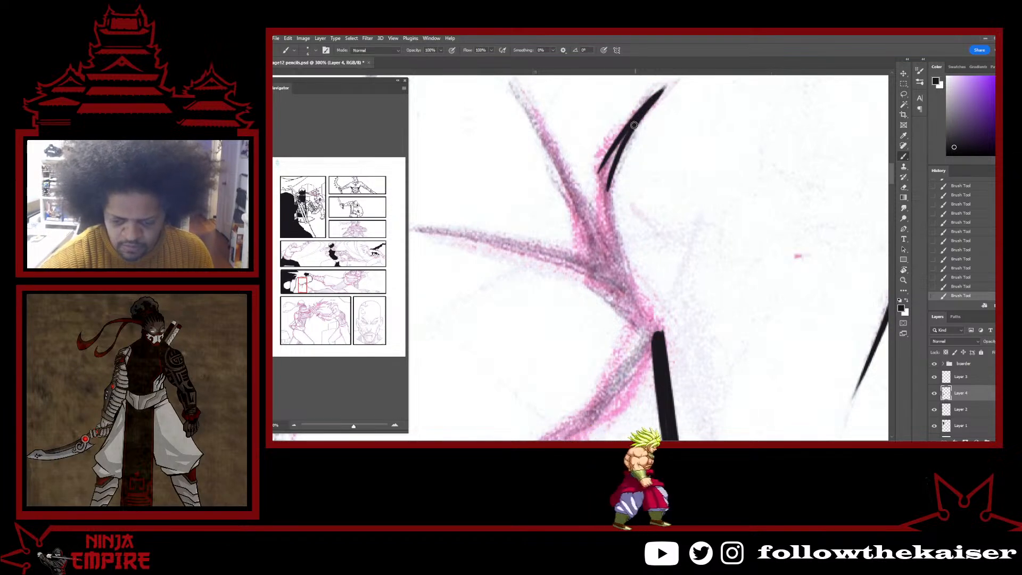
key(e)
drag(645, 118, 666, 87)
key(b)
mouse_move(626, 133)
mouse_down()
mouse_move(601, 175)
mouse_move(611, 257)
mouse_up()
mouse_move(606, 171)
mouse_down()
mouse_move(613, 215)
mouse_move(661, 341)
mouse_up()
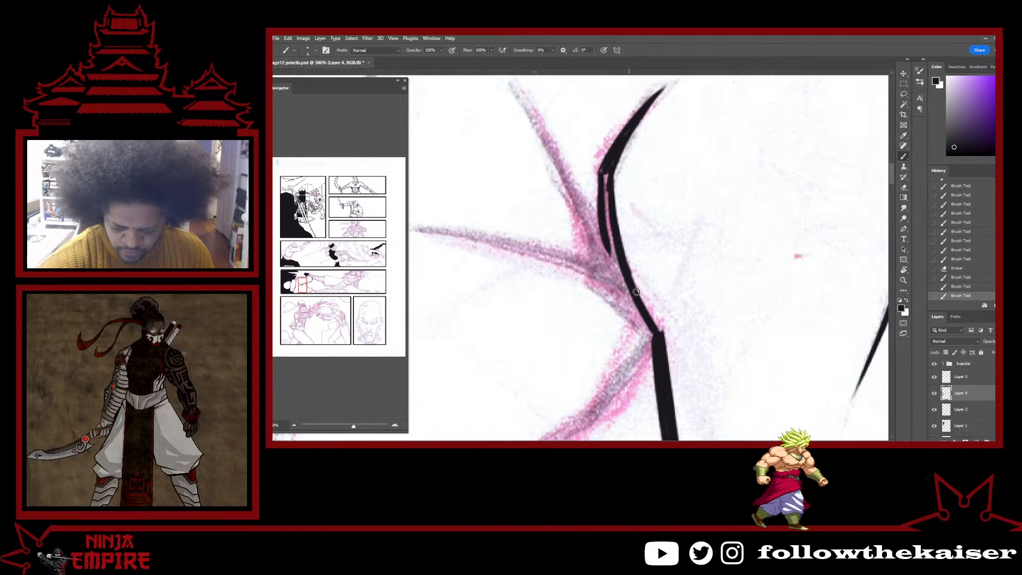
mouse_move(635, 291)
mouse_down()
mouse_move(659, 329)
mouse_move(666, 424)
mouse_up()
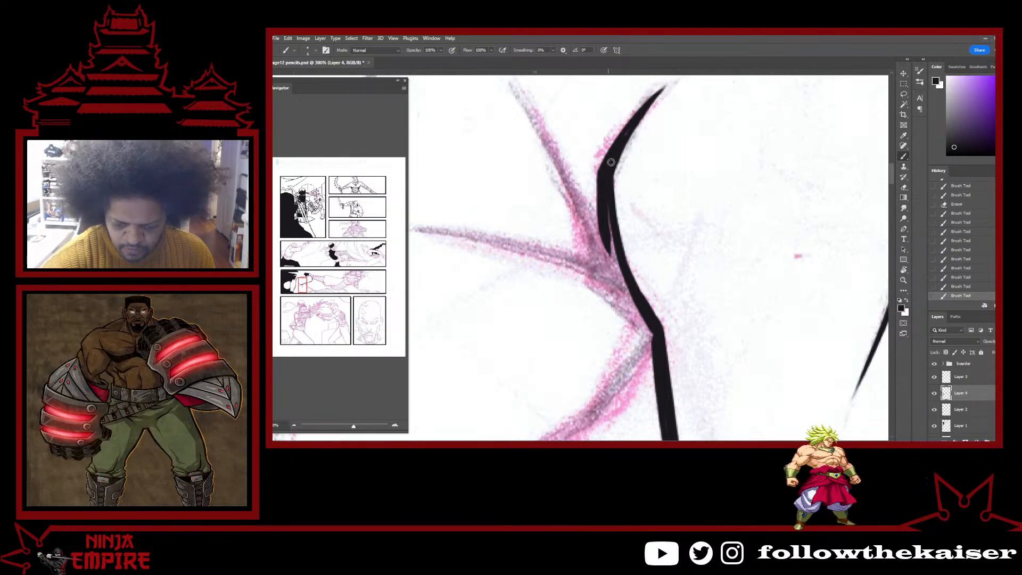
Ink the other two armpit creases as thick strokes with tapered tips branching off the first crease.
key(r)
drag(645, 232, 512, 104)
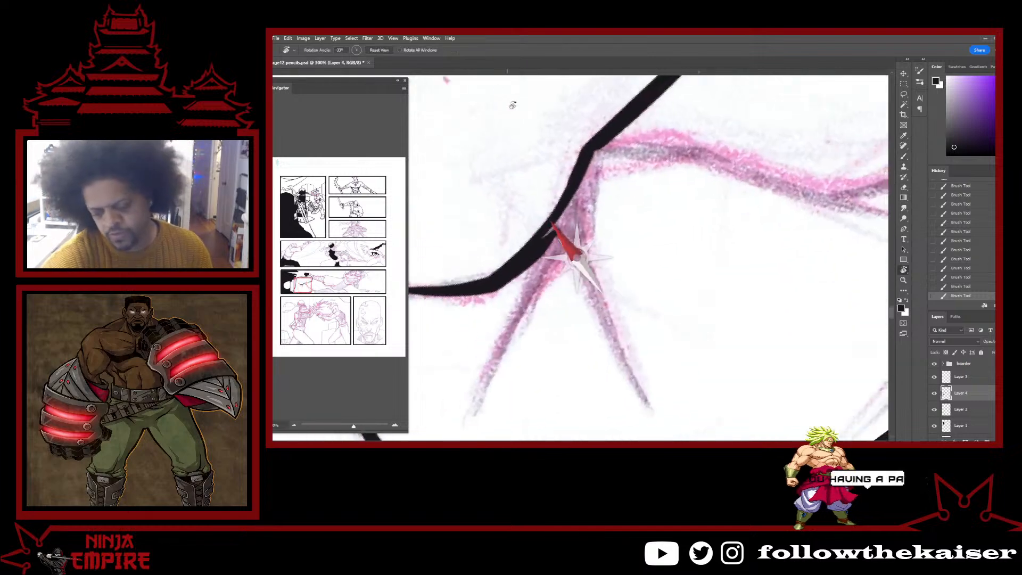
drag(613, 237, 711, 168)
mouse_move(641, 176)
mouse_down()
mouse_move(565, 352)
mouse_move(663, 160)
mouse_up()
key(r)
mouse_move(730, 217)
mouse_down()
mouse_move(734, 278)
mouse_move(726, 216)
mouse_move(780, 231)
mouse_move(706, 210)
mouse_up()
key(b)
drag(676, 132, 660, 306)
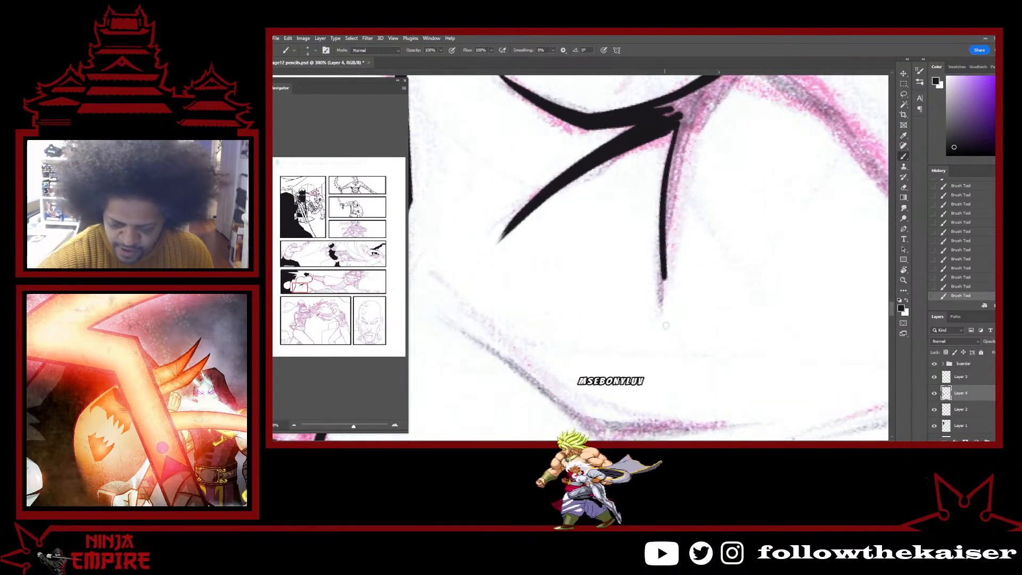
drag(687, 124, 665, 314)
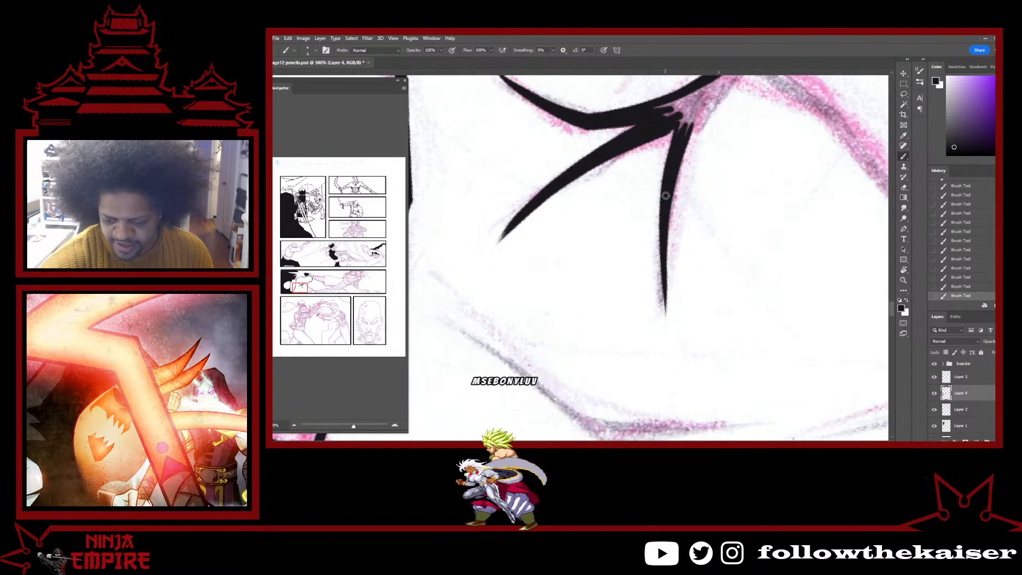
Fill in the junction where the three armpit creases meet with black ink.
key(r)
mouse_move(680, 139)
mouse_down()
mouse_move(716, 181)
mouse_move(728, 269)
mouse_move(718, 298)
mouse_up()
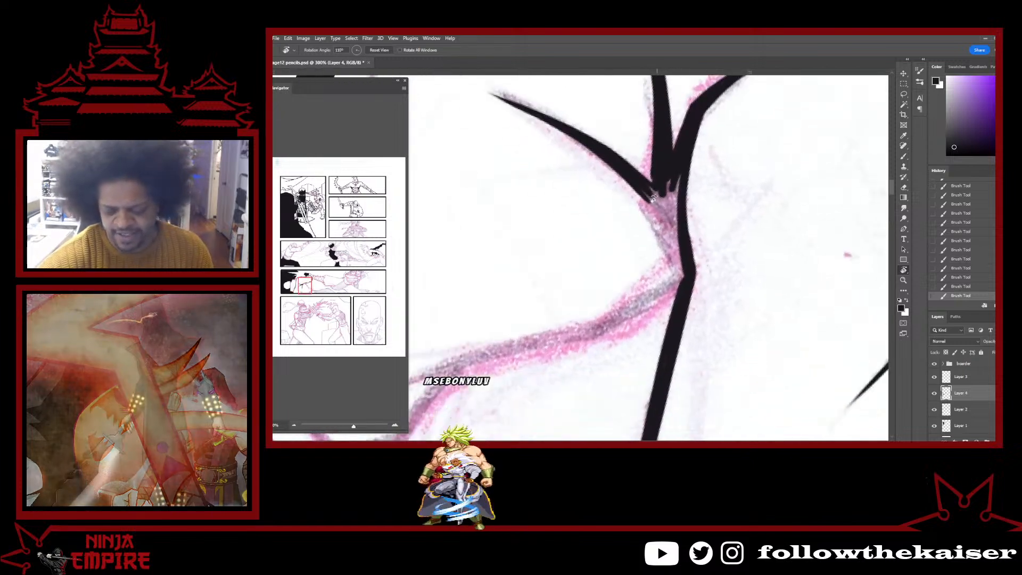
key(b)
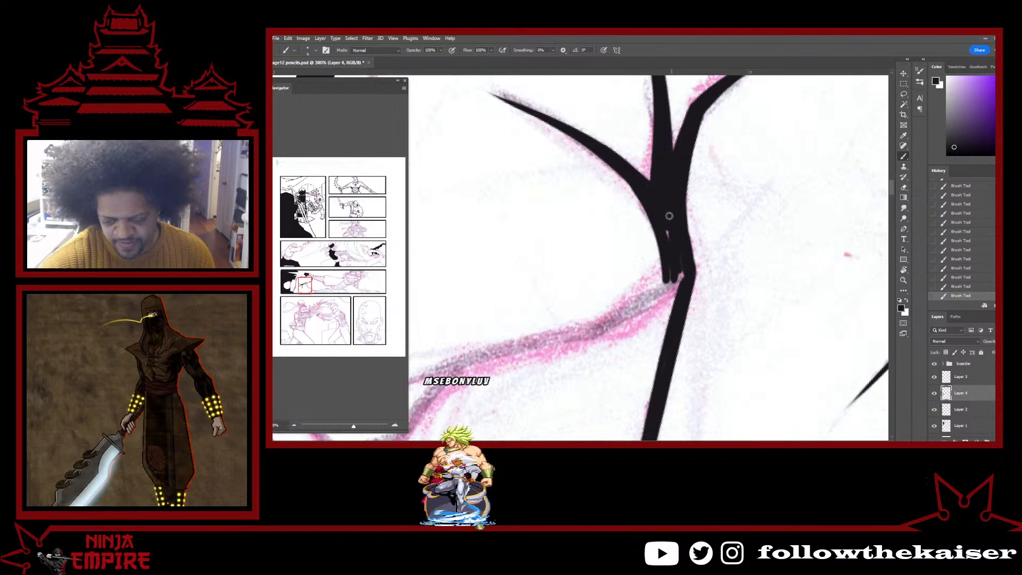
Ink the double contour of the torso line from the crease junction to a point, and sharpen its tip with the Eraser.
mouse_move(723, 261)
mouse_down()
mouse_move(671, 149)
mouse_move(704, 174)
mouse_move(692, 163)
mouse_up()
key(b)
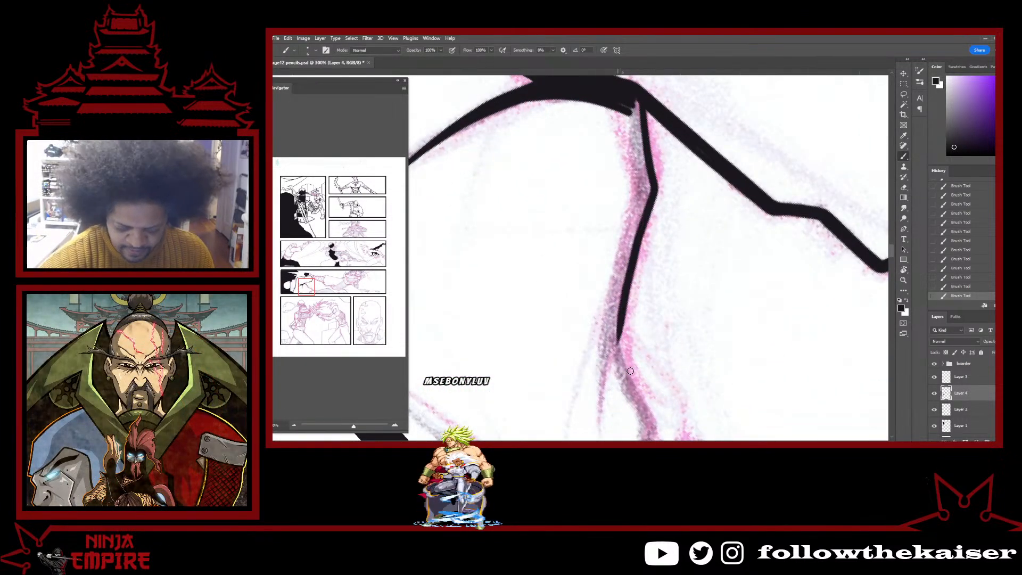
key(r)
drag(630, 371, 667, 208)
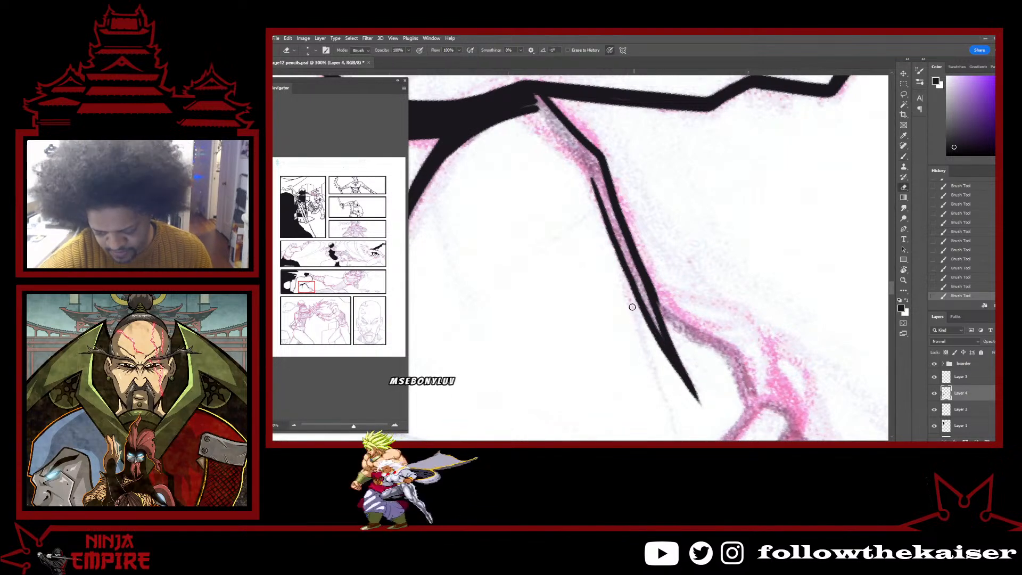
drag(664, 369, 695, 415)
key(b)
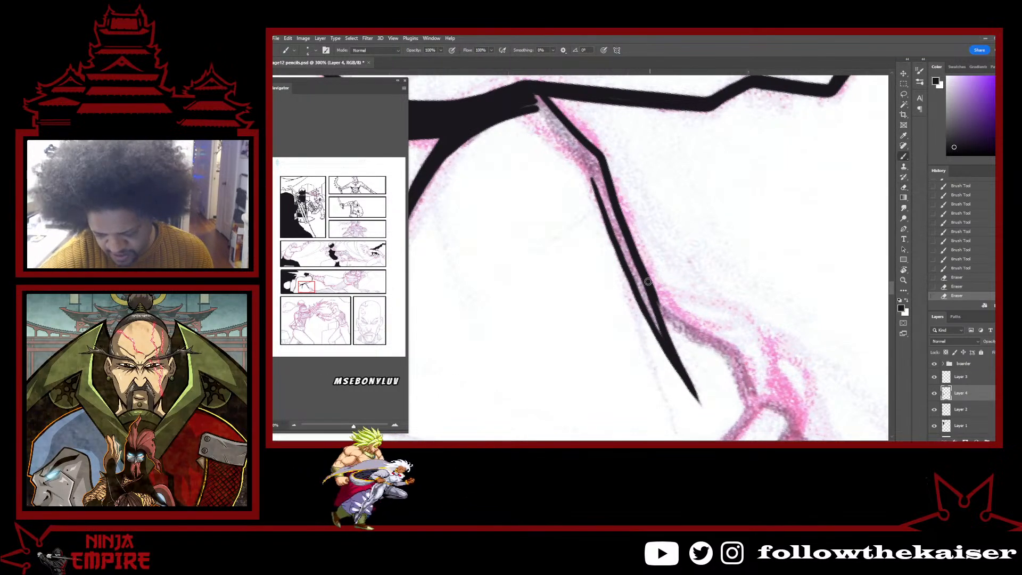
Fill the gap between the two torso contours to make one thick solid line up to the crease junction.
drag(643, 288, 662, 336)
drag(618, 226, 591, 165)
drag(530, 109, 592, 172)
mouse_move(570, 138)
mouse_down()
mouse_move(522, 101)
mouse_move(543, 108)
mouse_move(527, 91)
mouse_move(593, 160)
mouse_move(609, 202)
mouse_up()
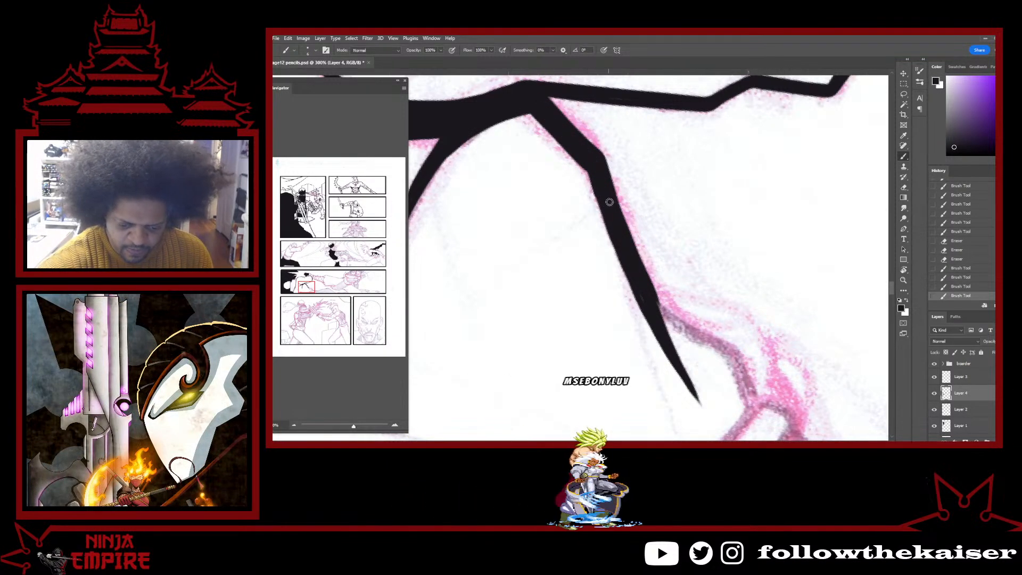
Ink a thick line branching off near the torso line's tip, around the bend and down to the pencilled belt band.
key(r)
drag(699, 211, 703, 242)
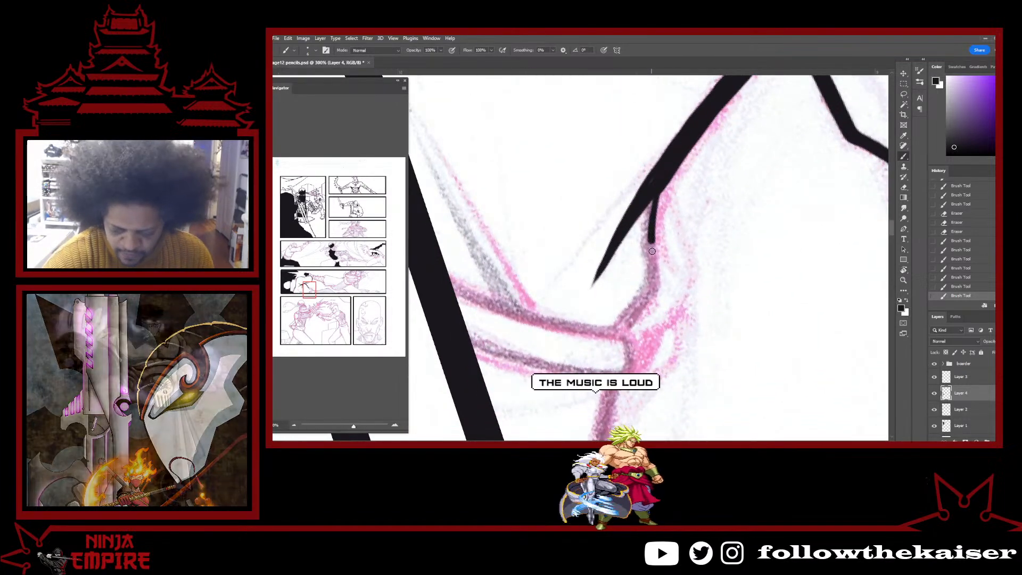
drag(660, 187, 649, 290)
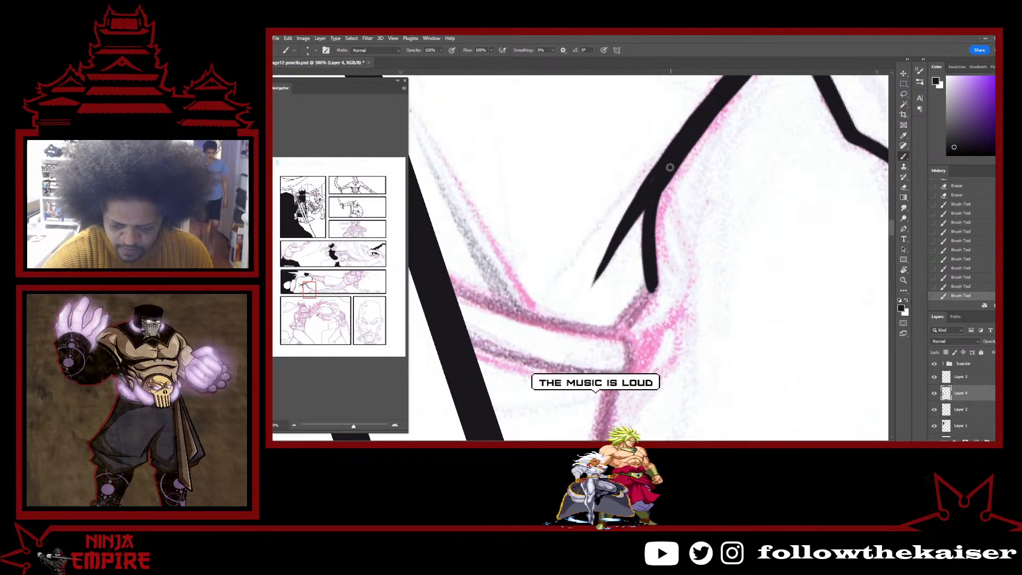
key(r)
drag(669, 167, 712, 176)
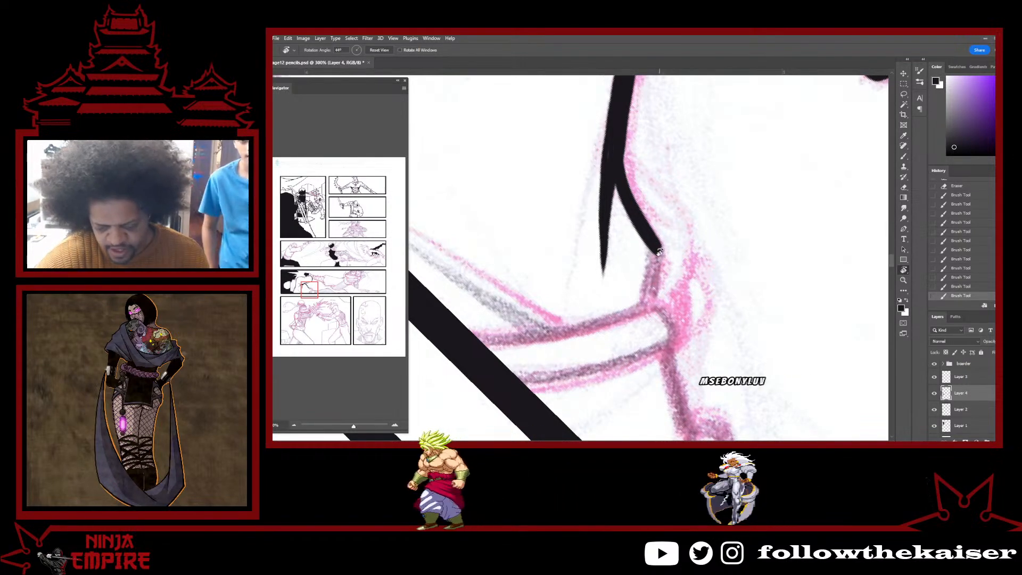
key(b)
drag(658, 254, 643, 305)
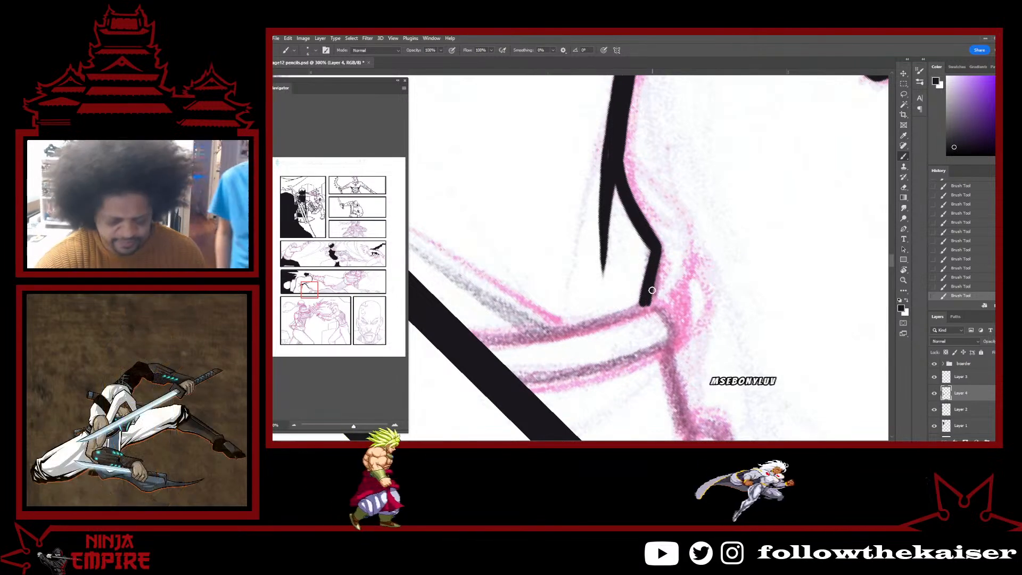
Ink a thick tapered crease running away from the pencilled belt band, and trim its band end and side with the Eraser.
key(r)
drag(745, 300, 500, 110)
key(b)
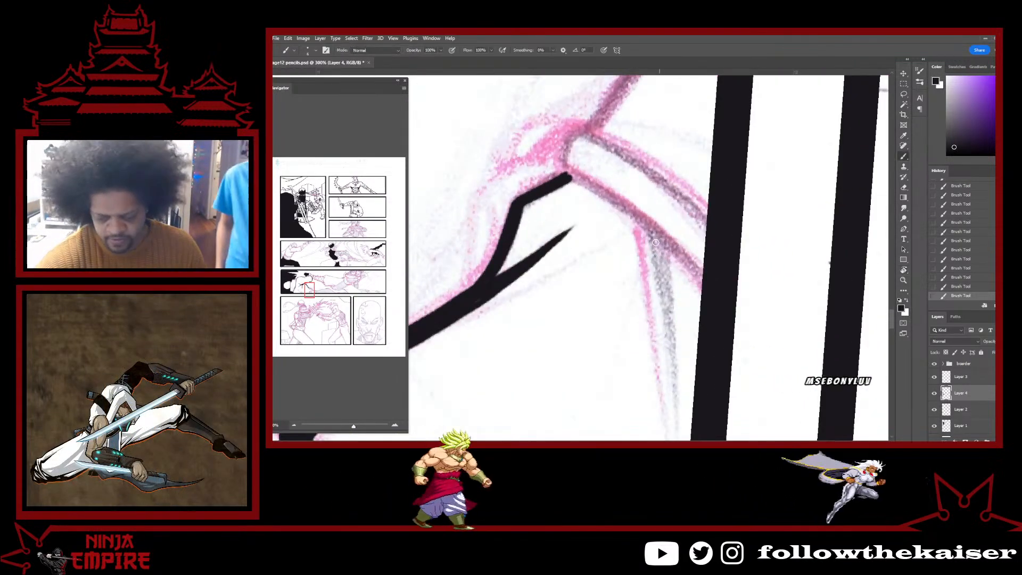
drag(649, 230, 671, 390)
drag(667, 247, 673, 412)
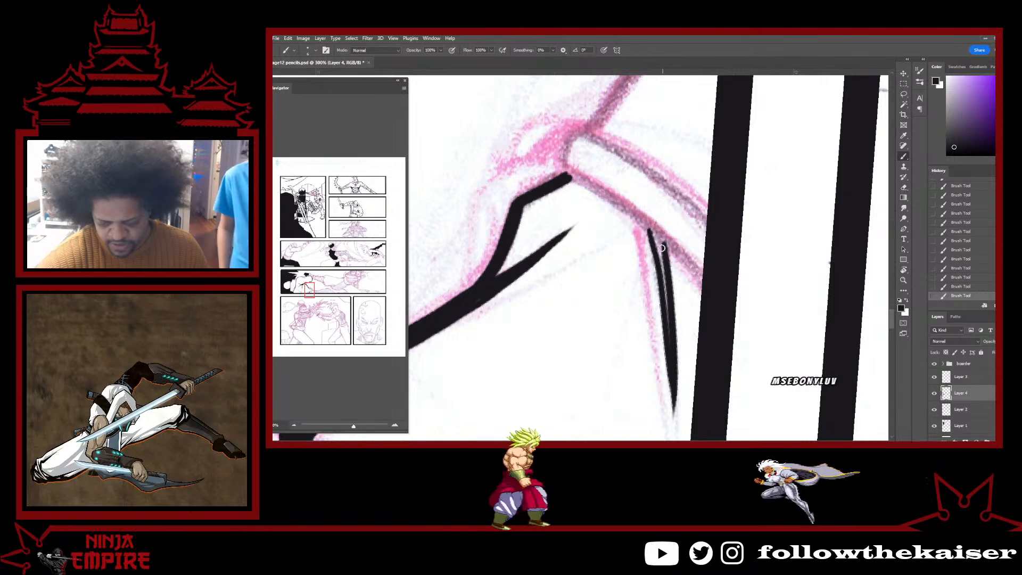
key(e)
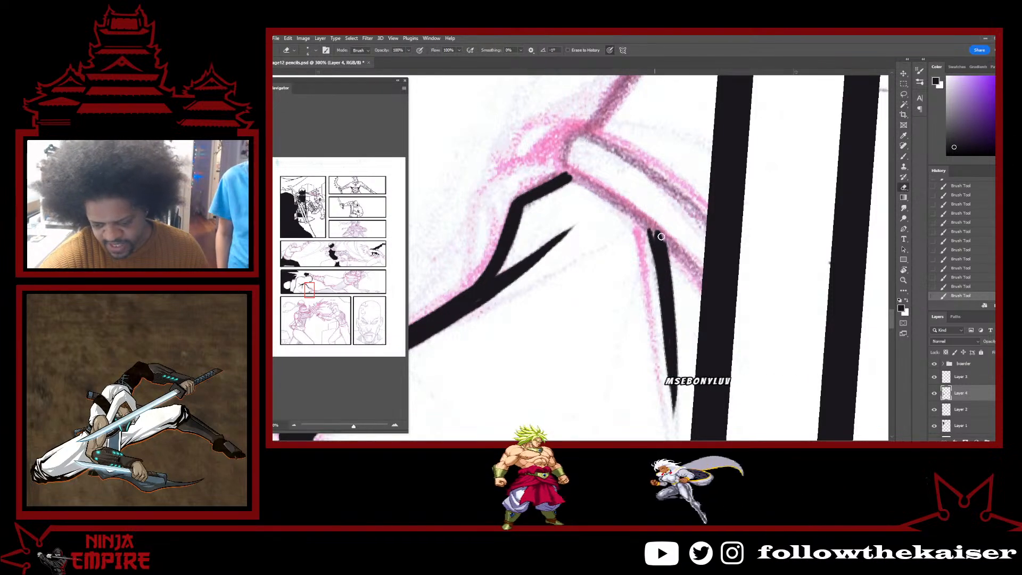
drag(656, 324, 665, 372)
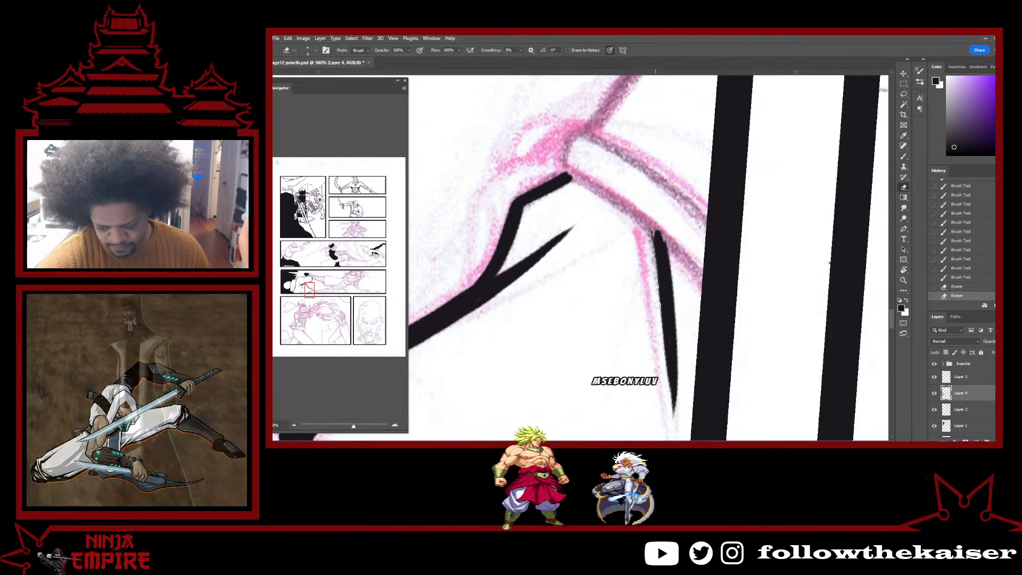
drag(655, 290, 667, 380)
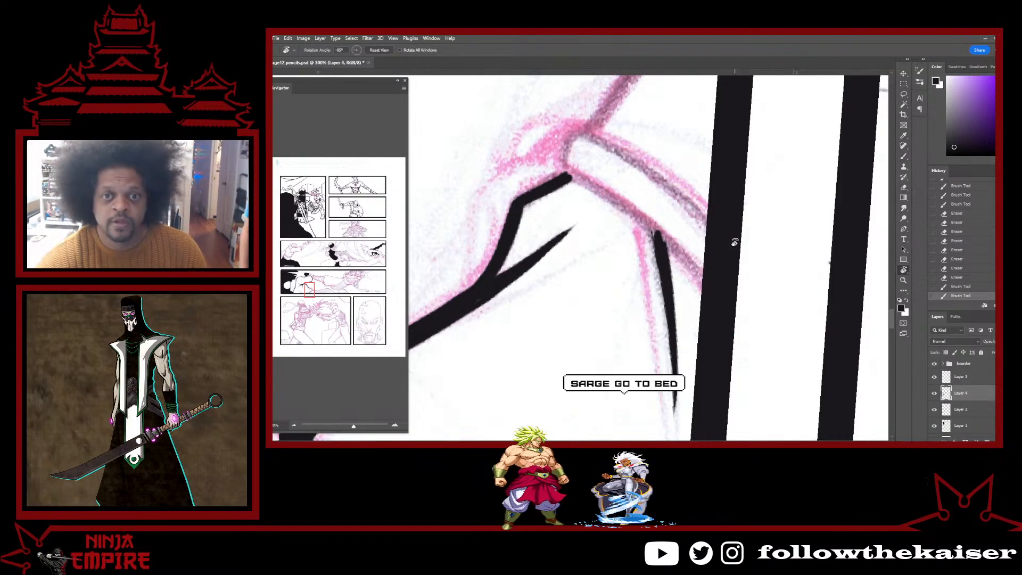
Ink the belt band's torso-side edge from the panel border to the end of the torso line, and thicken it.
mouse_move(764, 280)
mouse_down()
mouse_move(753, 242)
mouse_move(707, 205)
mouse_move(665, 197)
mouse_up()
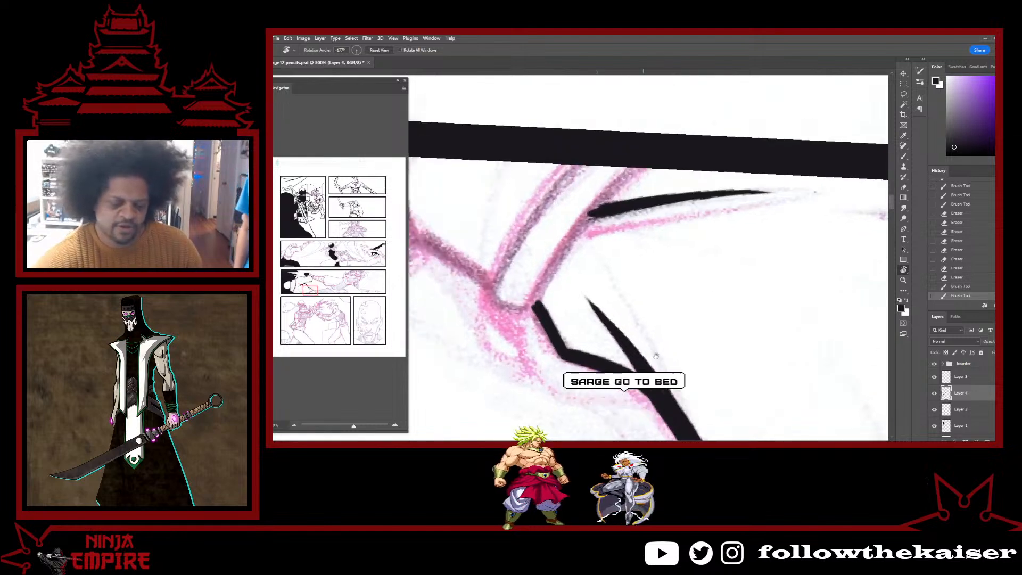
mouse_move(584, 311)
mouse_down()
mouse_move(593, 288)
mouse_move(687, 181)
mouse_up()
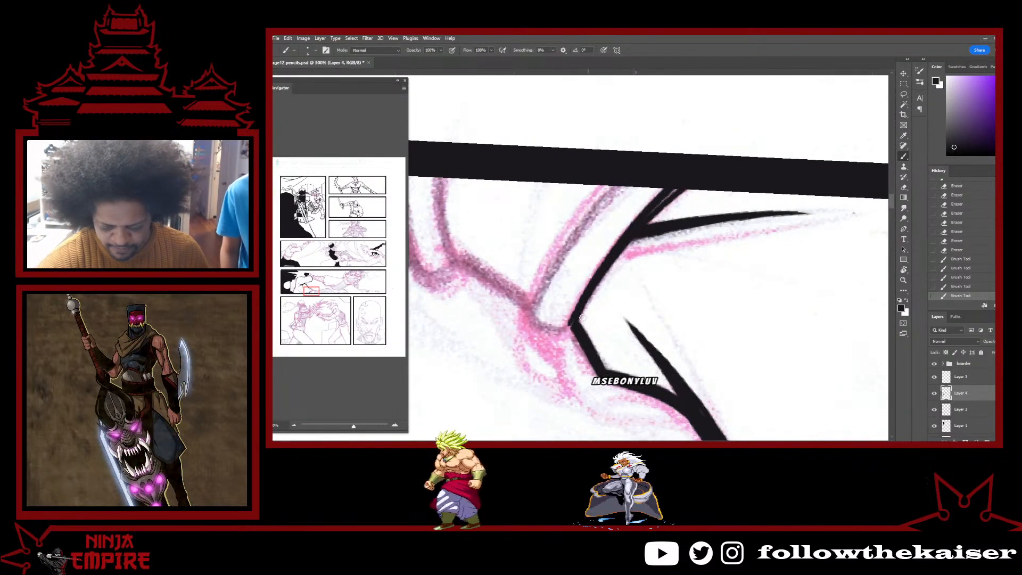
drag(675, 191, 649, 218)
drag(574, 333, 611, 258)
drag(580, 314, 600, 269)
Ink the belt band's opposite edge from the panel border, thicken it, and close the band with a rounded end.
drag(536, 314, 617, 187)
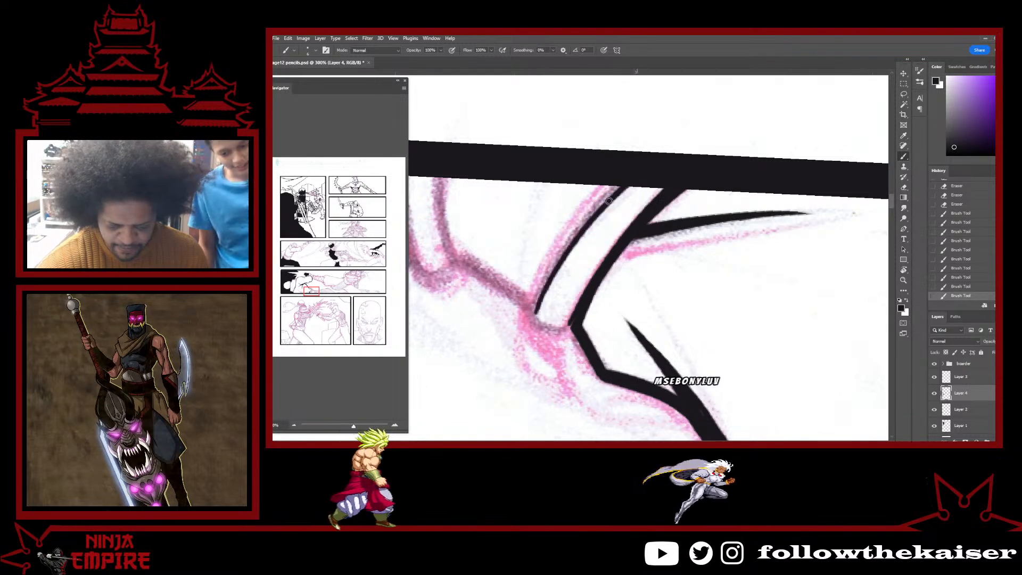
drag(570, 241, 631, 186)
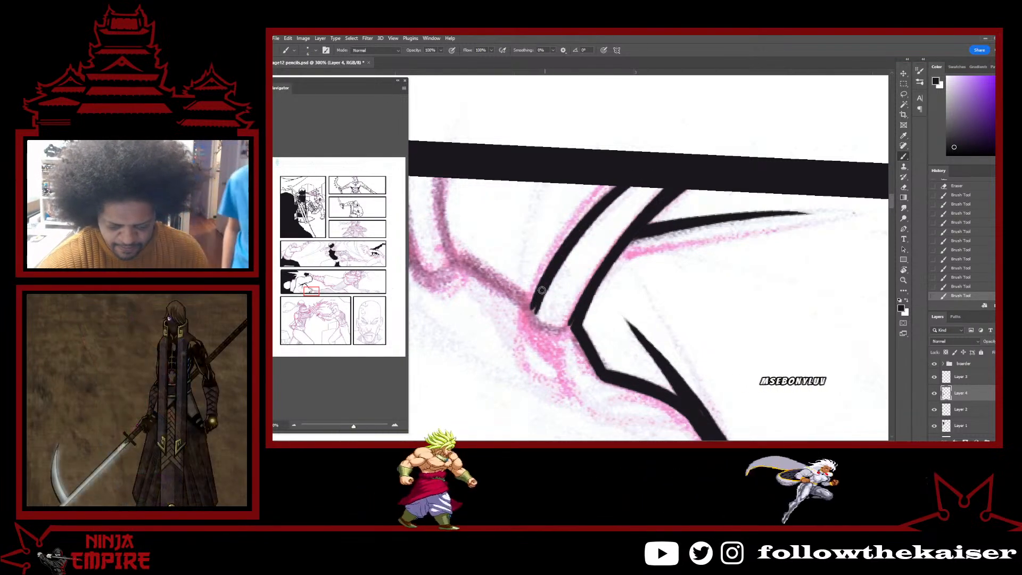
drag(540, 298, 665, 162)
key(r)
mouse_move(733, 298)
mouse_down()
mouse_move(711, 346)
mouse_move(583, 409)
mouse_up()
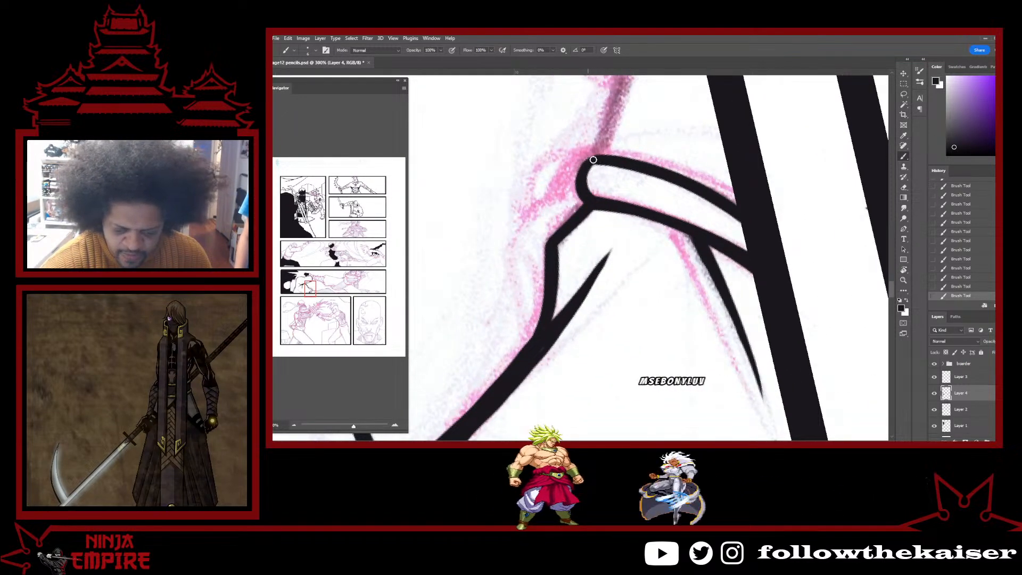
Ink the body contour from the belt band's rounded end to the second pencilled band, and clean its edge with the Eraser.
mouse_move(733, 154)
mouse_down()
mouse_move(577, 399)
mouse_move(519, 383)
mouse_up()
mouse_move(613, 356)
mouse_down()
mouse_move(572, 132)
mouse_move(582, 217)
mouse_up()
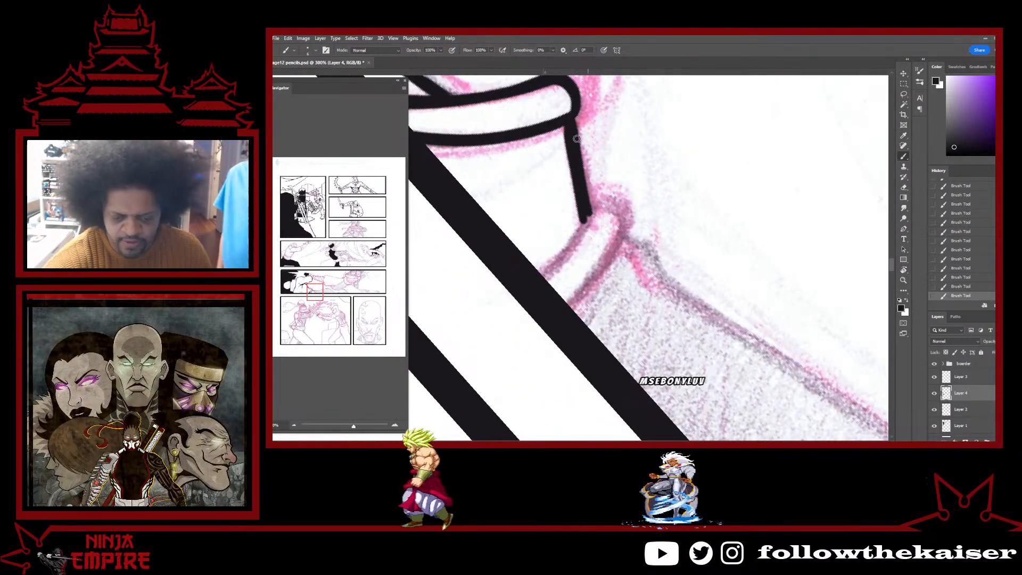
key(e)
drag(578, 139, 583, 150)
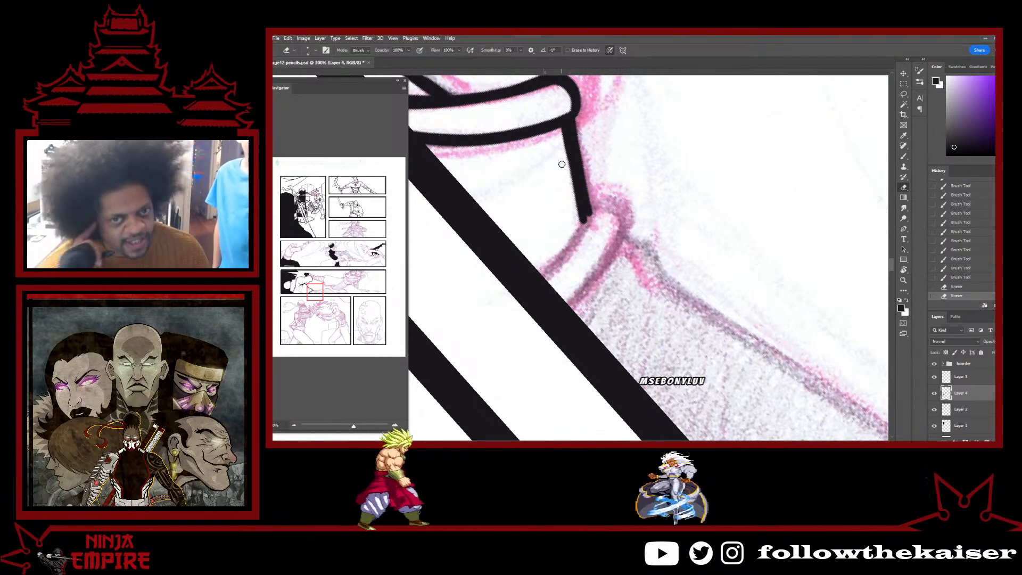
Ink the second band's near edge from the contour line to the panel border, and begin its rounded end.
key(b)
key(r)
drag(679, 173, 640, 141)
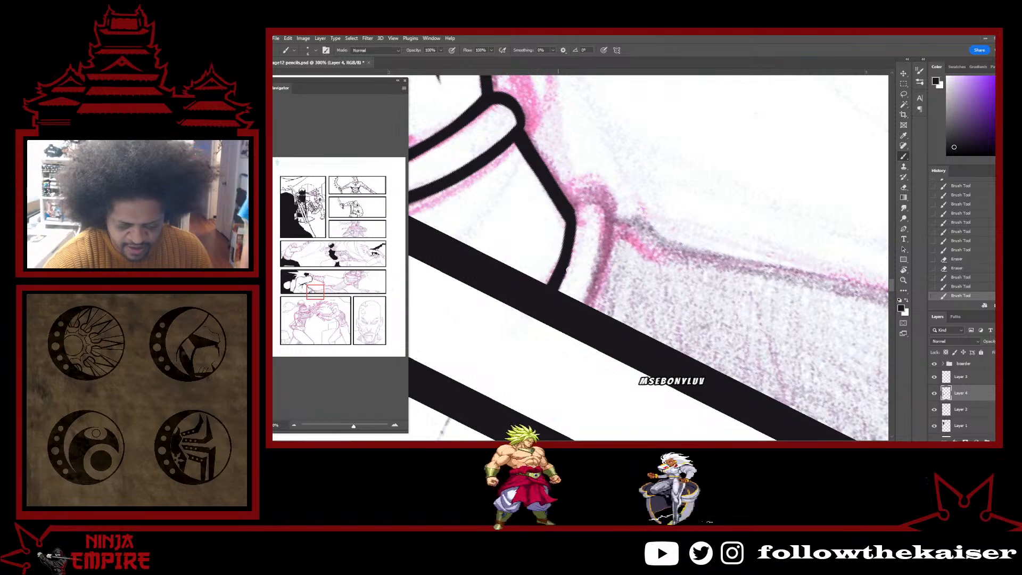
drag(697, 310, 613, 272)
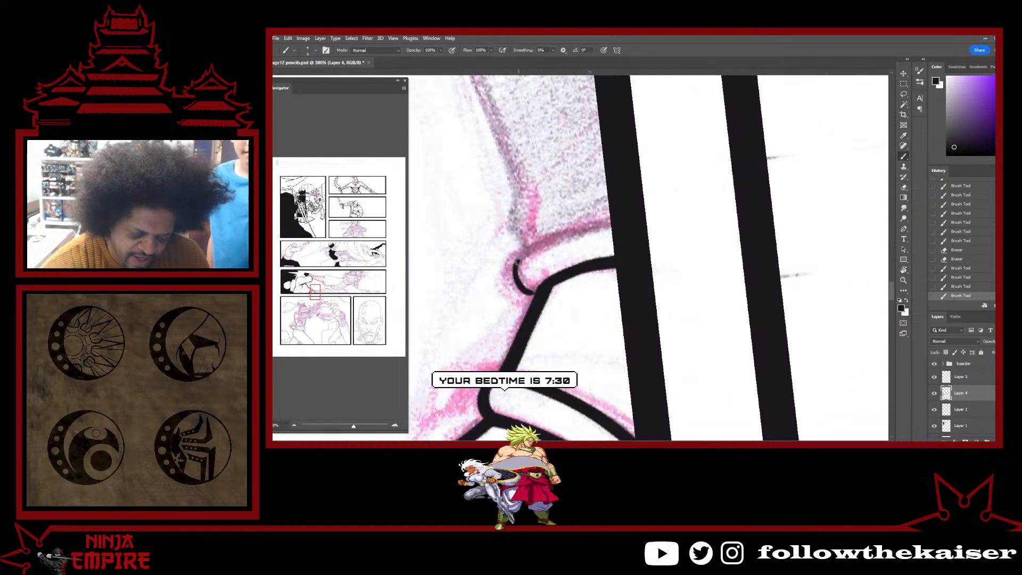
Complete the second band's rounded end and far edge up to the panel border, refining the line with Eraser and Brush.
key(r)
mouse_move(535, 294)
mouse_down()
mouse_move(606, 213)
mouse_move(654, 250)
mouse_move(702, 318)
mouse_move(713, 250)
mouse_up()
key(b)
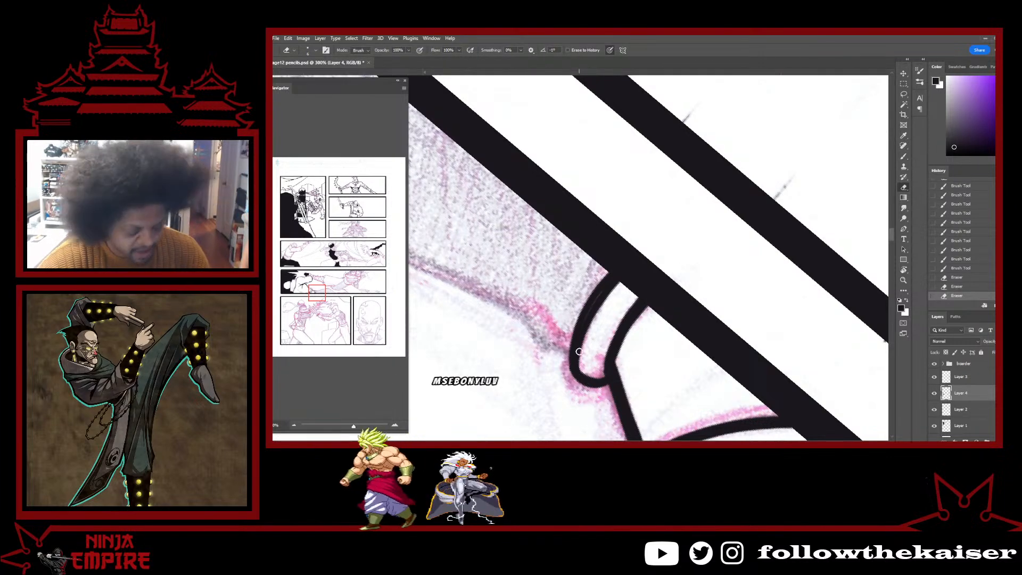
key(b)
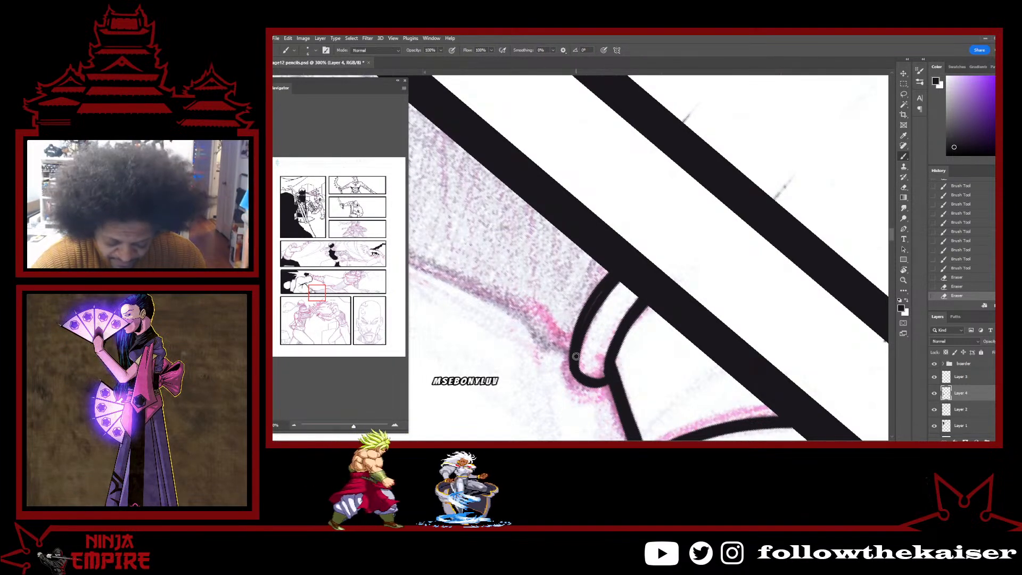
drag(583, 373, 576, 361)
key(e)
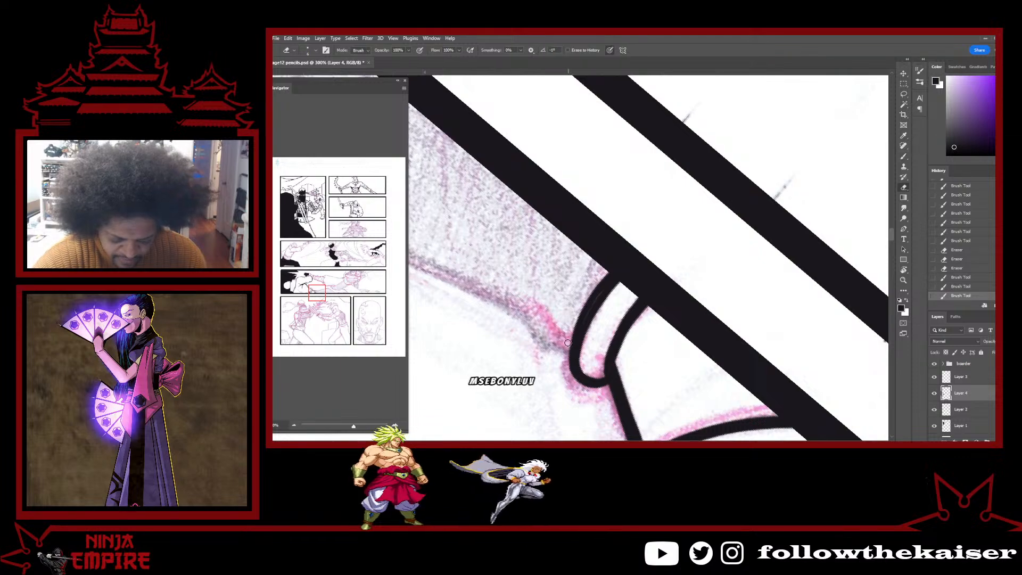
drag(608, 272, 576, 364)
key(b)
drag(576, 364, 581, 375)
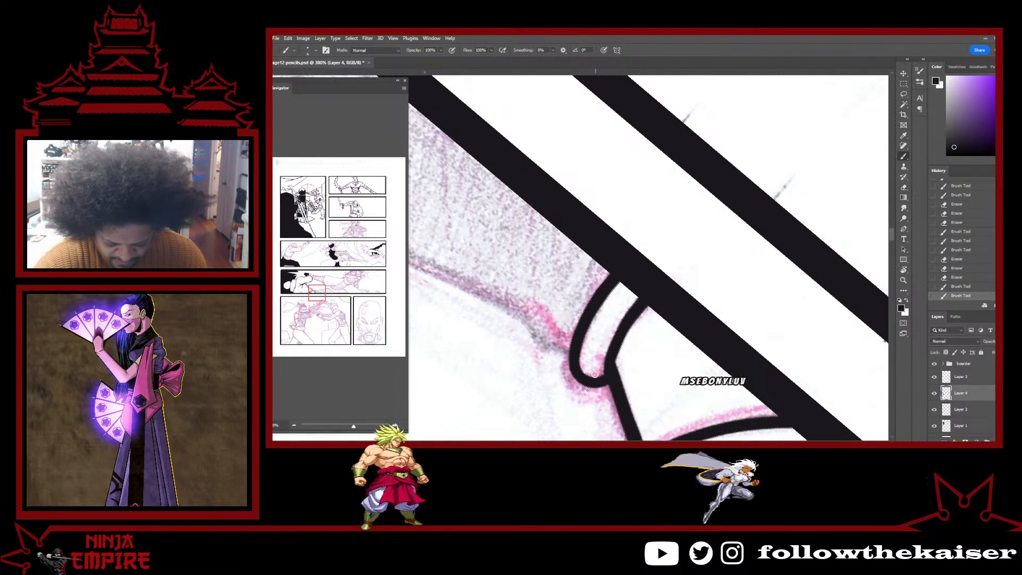
Ink the small notch below the second band, ending in a tapered fold line that runs into the shaded area.
key(r)
mouse_move(705, 311)
mouse_down()
mouse_move(705, 187)
mouse_move(719, 207)
mouse_up()
scroll(723, 282, down, 3)
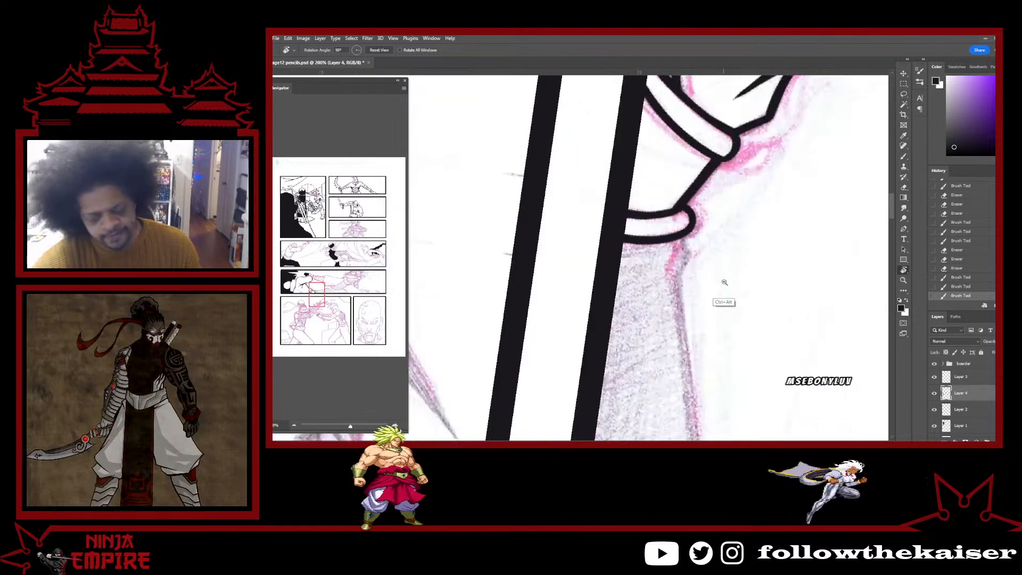
drag(738, 352, 725, 251)
scroll(725, 251, up, 1)
drag(702, 199, 702, 302)
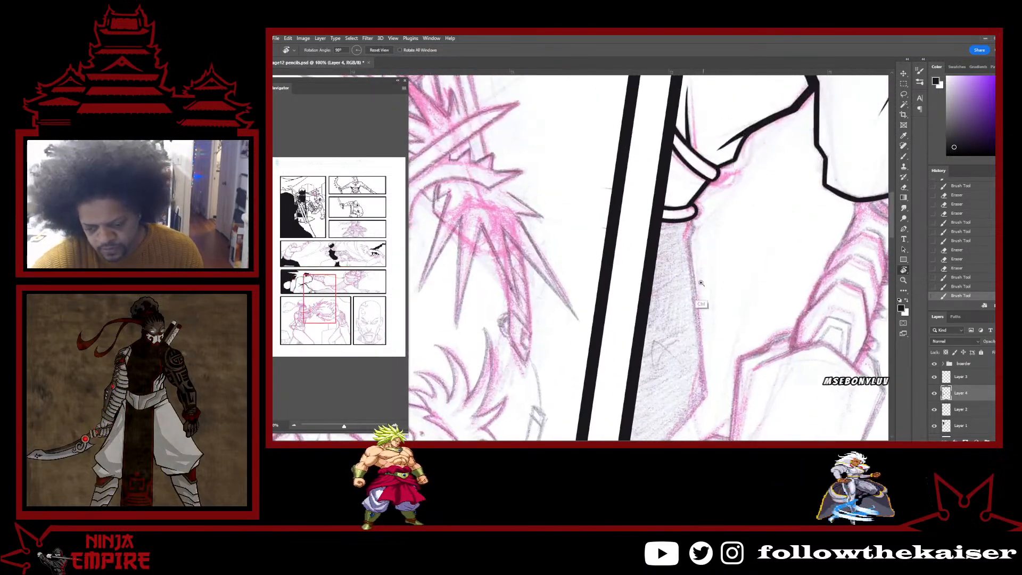
scroll(700, 298, up, 1)
drag(676, 158, 686, 172)
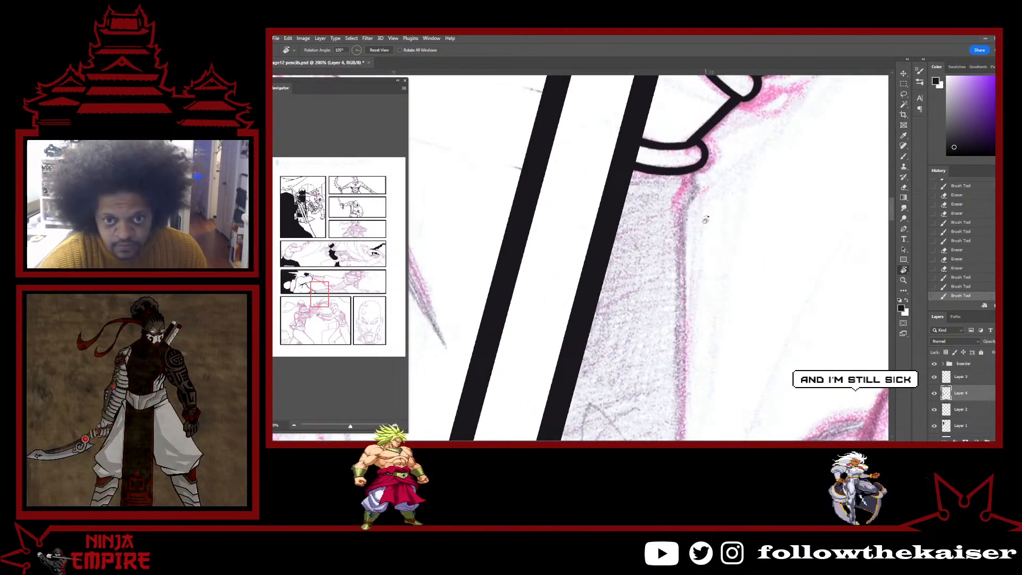
key(b)
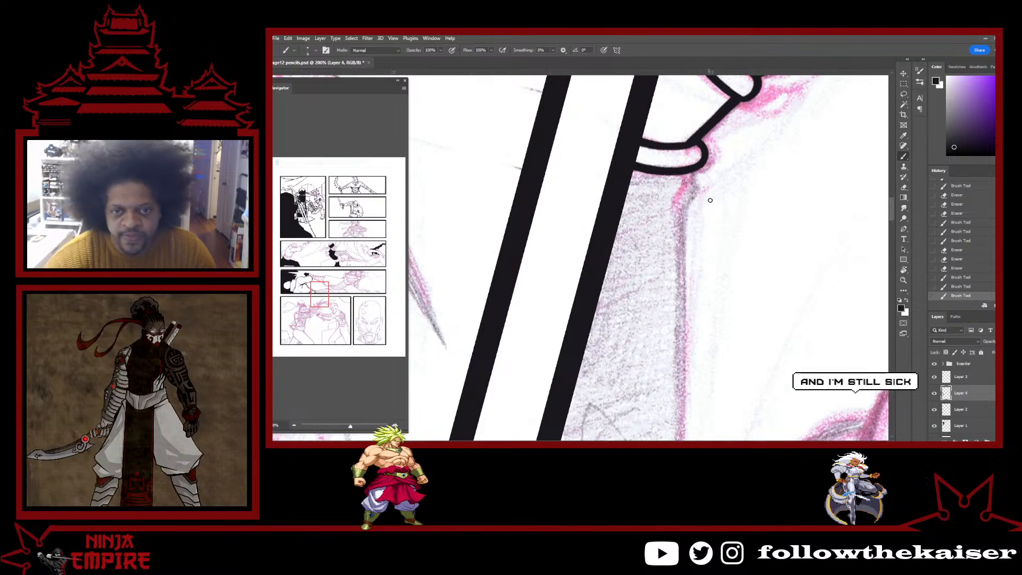
drag(691, 169, 700, 186)
drag(699, 186, 661, 238)
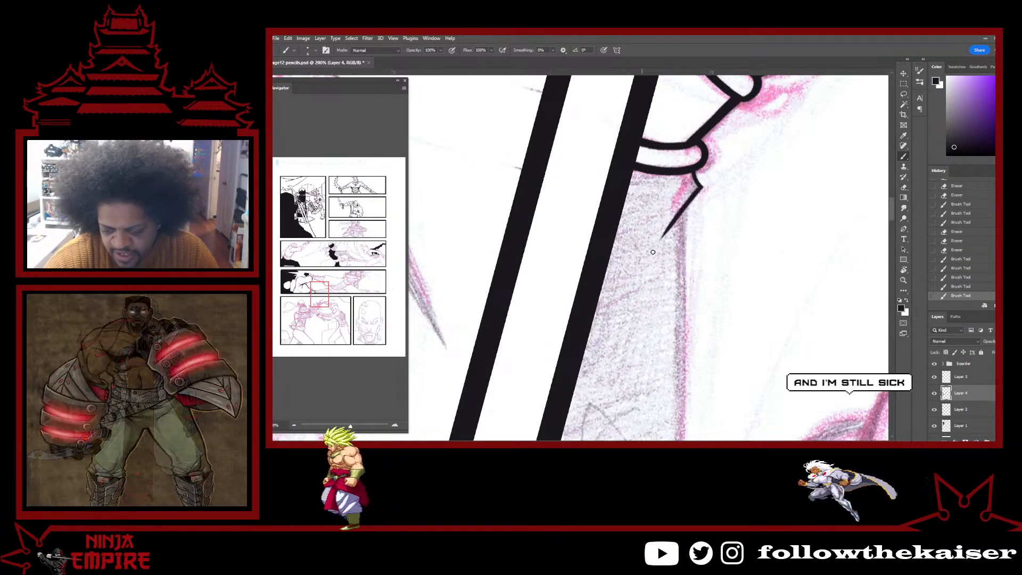
drag(693, 171, 701, 188)
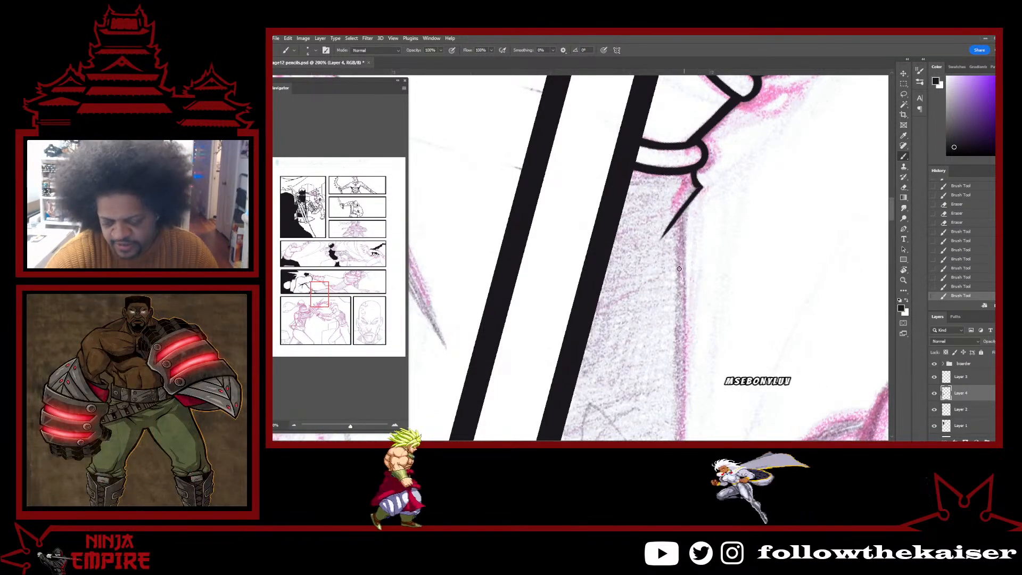
Ink the shaded area's long straight edge down to its corner, and its slanted edge from there to the panel border.
drag(668, 321, 670, 172)
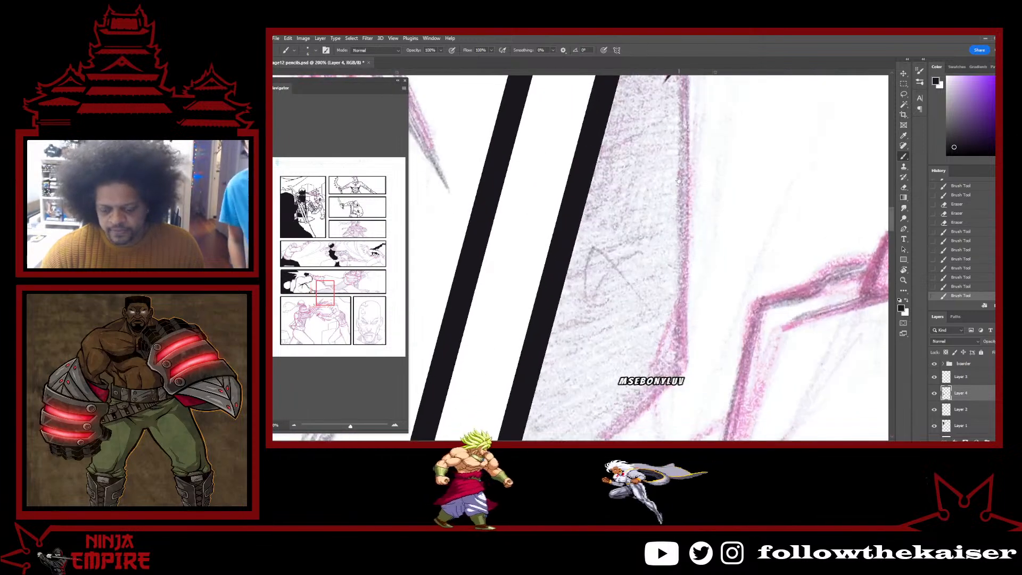
scroll(690, 368, down, 1)
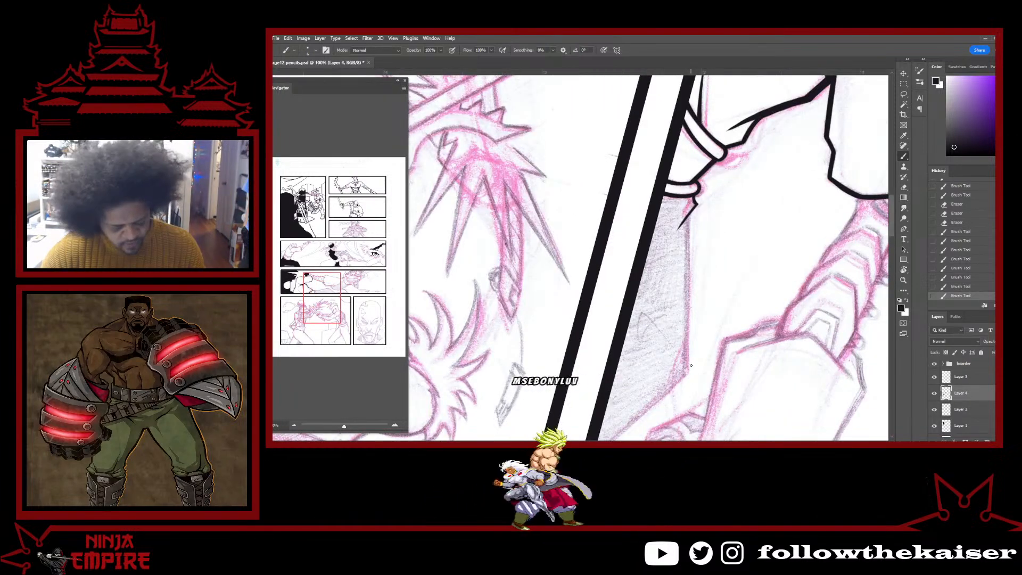
click(688, 372)
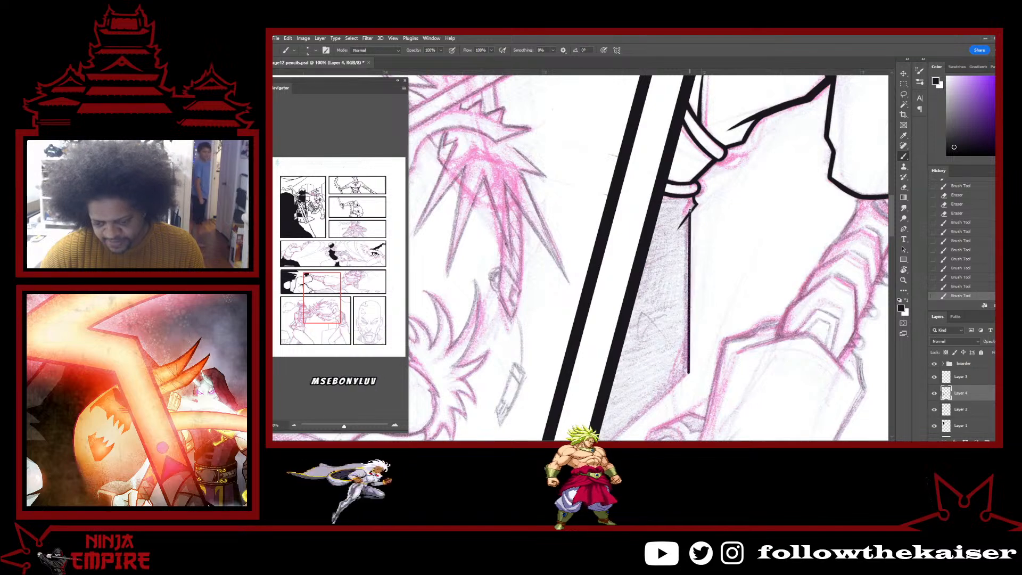
drag(692, 330, 722, 203)
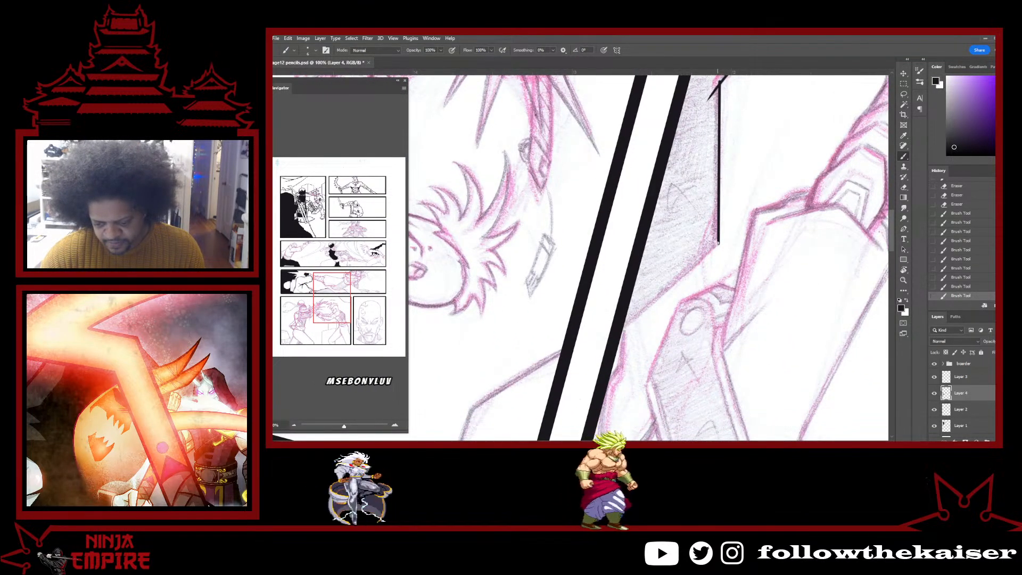
shift+click(617, 331)
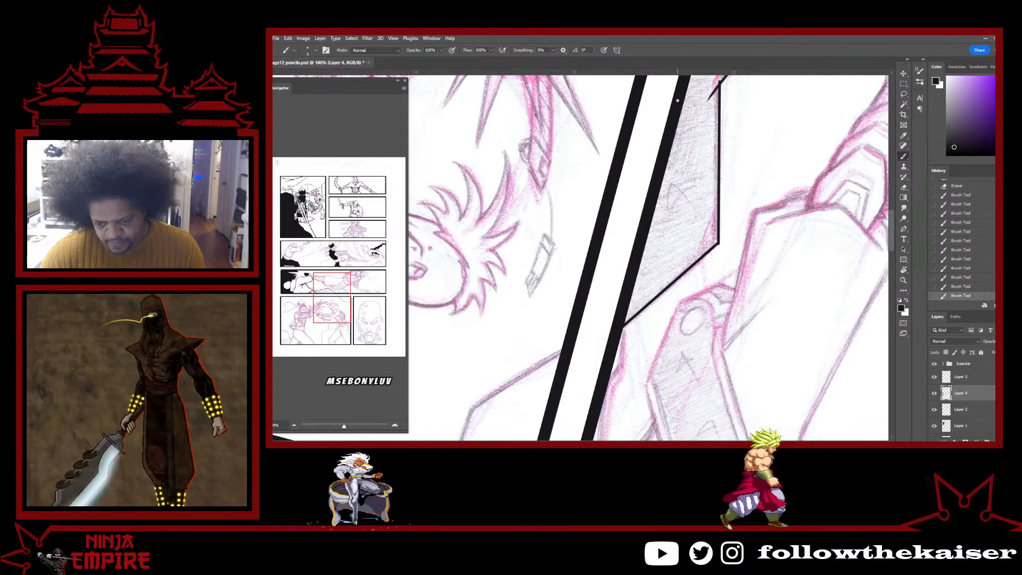
Select the outlined shaded area below the second band with the Magic Wand and expand the selection by 2 pixels.
drag(664, 146, 666, 259)
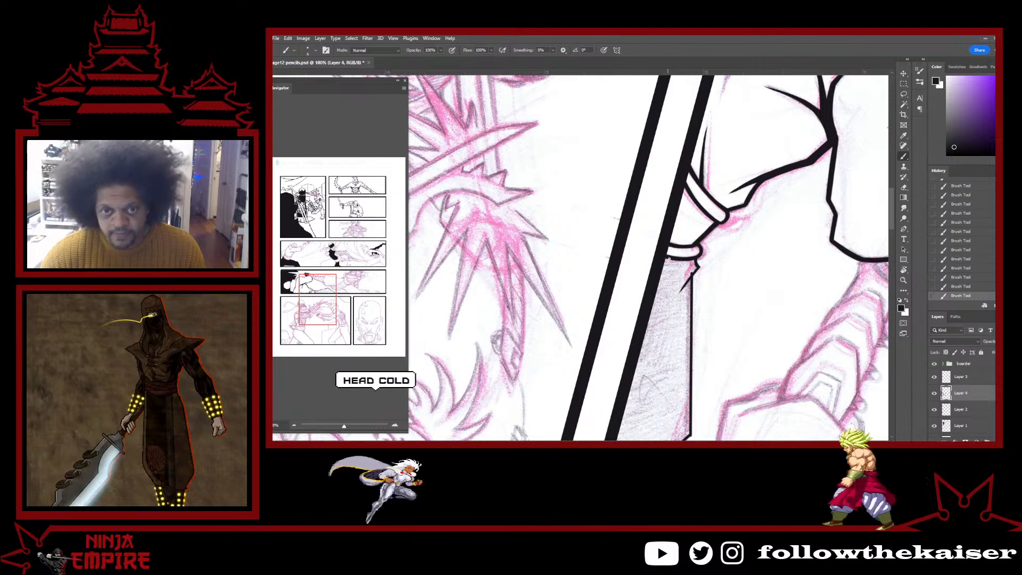
key(w)
click(681, 343)
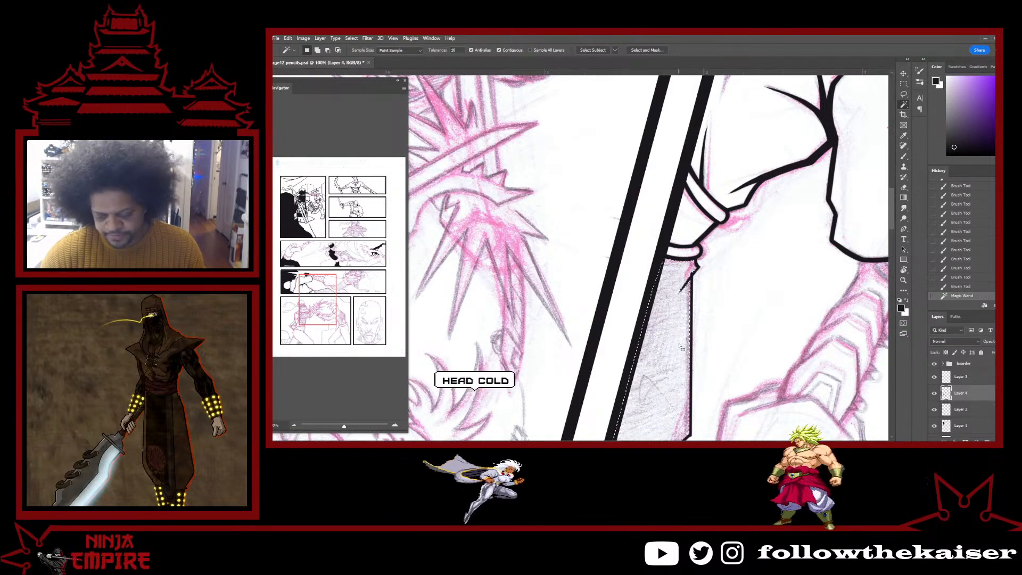
click(351, 37)
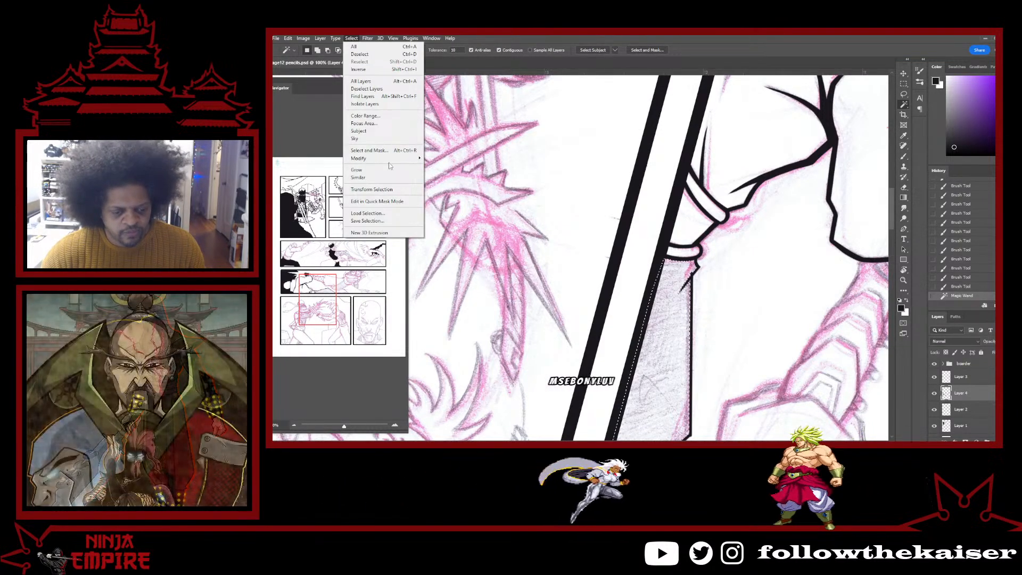
mouse_move(372, 158)
click(444, 174)
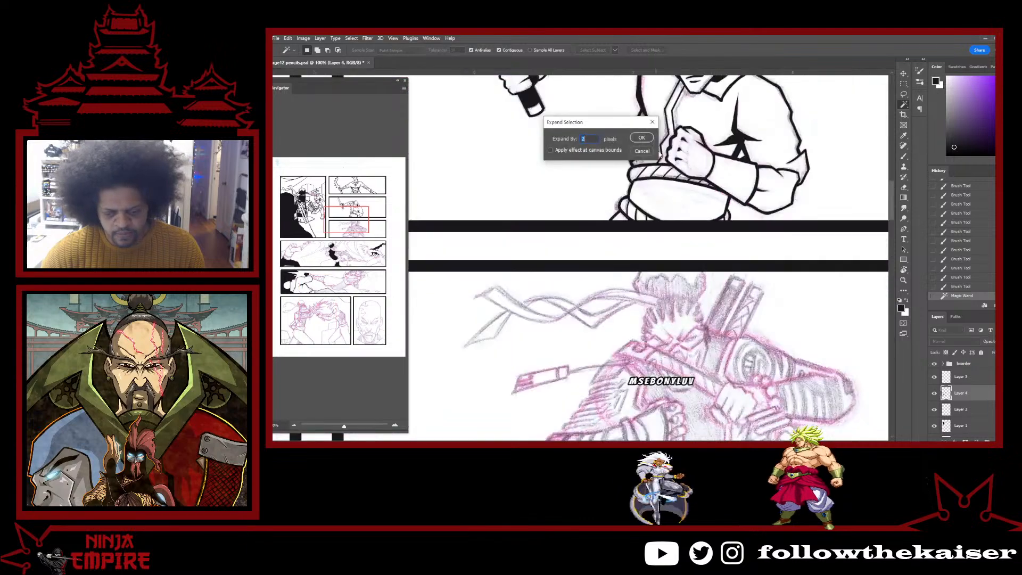
click(641, 138)
scroll(725, 116, down, 5)
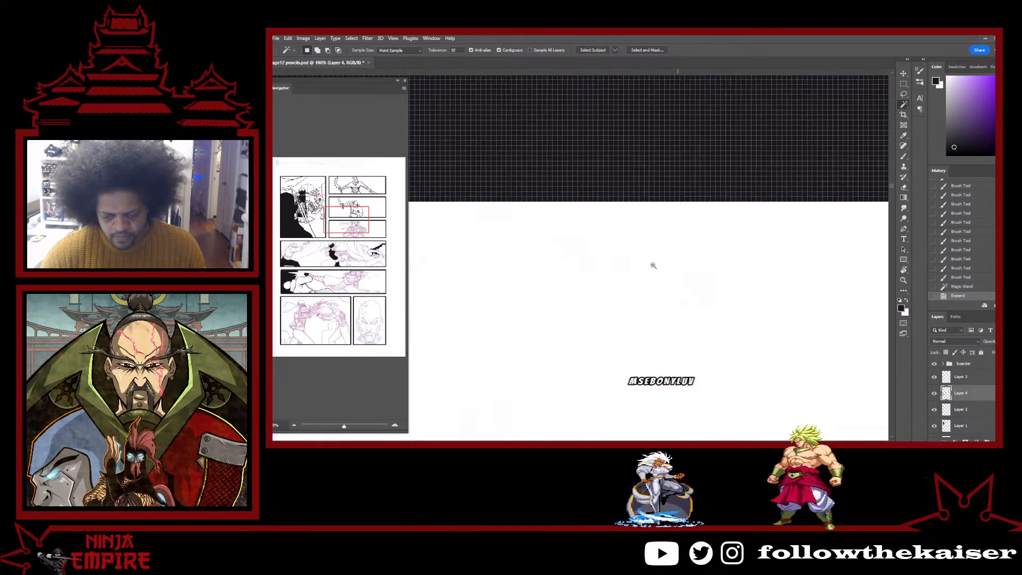
drag(537, 269, 625, 200)
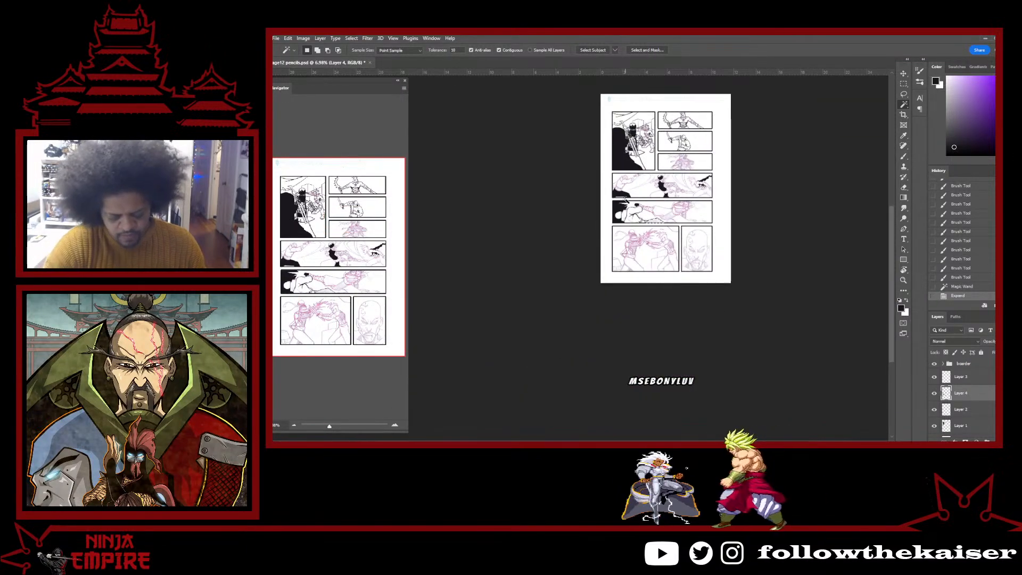
Fill the selected shaded area below the second band with black, deselect it, and clean up its edges with the Eraser.
key(alt+BackSpace)
key(ctrl+d)
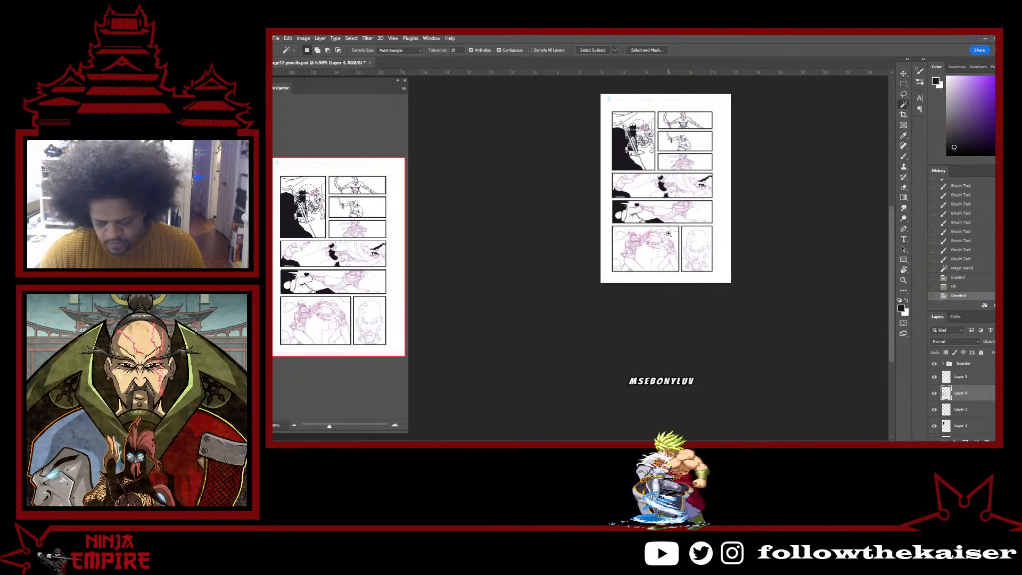
ctrl+click(668, 230)
ctrl+click(668, 230)
ctrl+click(668, 229)
ctrl+click(668, 230)
ctrl+click(668, 230)
ctrl+click(635, 185)
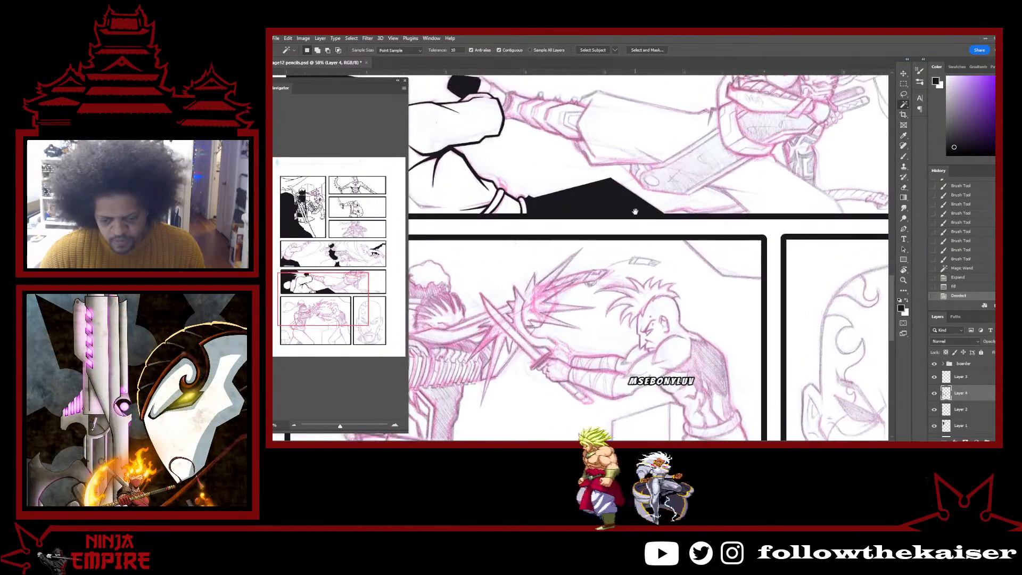
ctrl+click(624, 210)
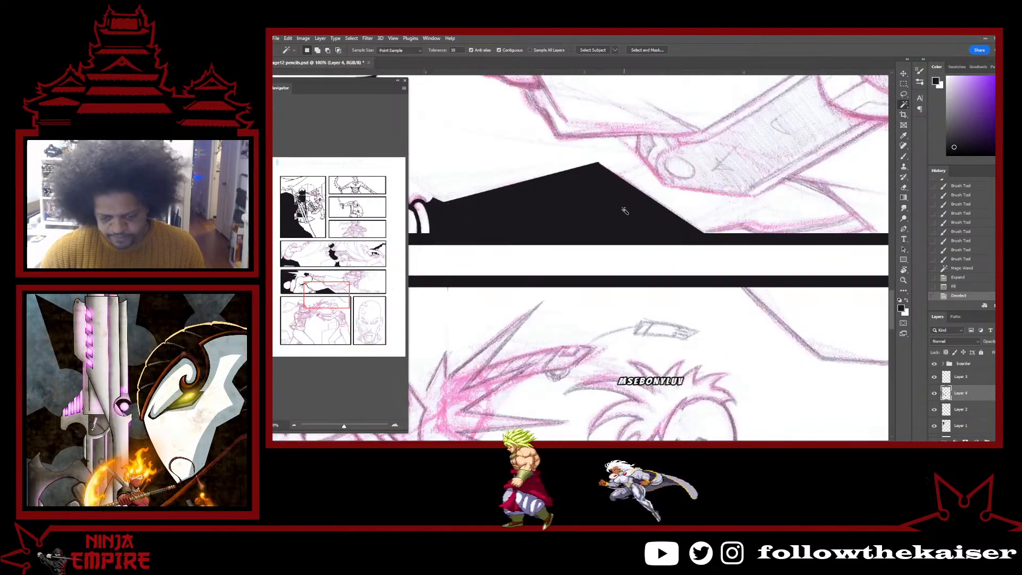
key(e)
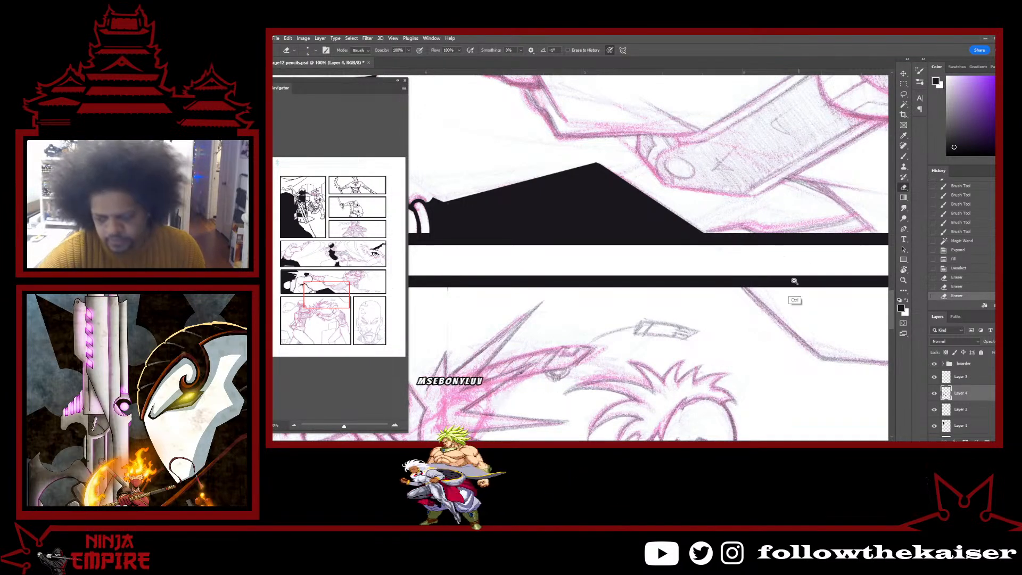
Ink the bent fold line inside the bald figure's garment, thickening it at the bend and tapering its end.
ctrl+alt+click(794, 280)
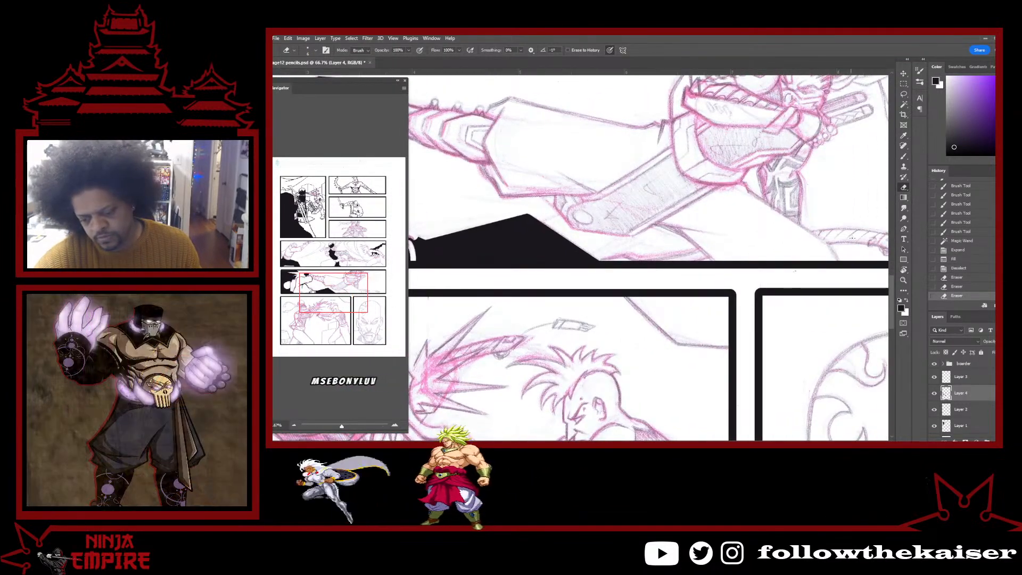
drag(832, 282, 809, 252)
drag(801, 213, 818, 273)
ctrl+alt+click(780, 308)
ctrl+alt+click(780, 309)
drag(791, 309, 803, 310)
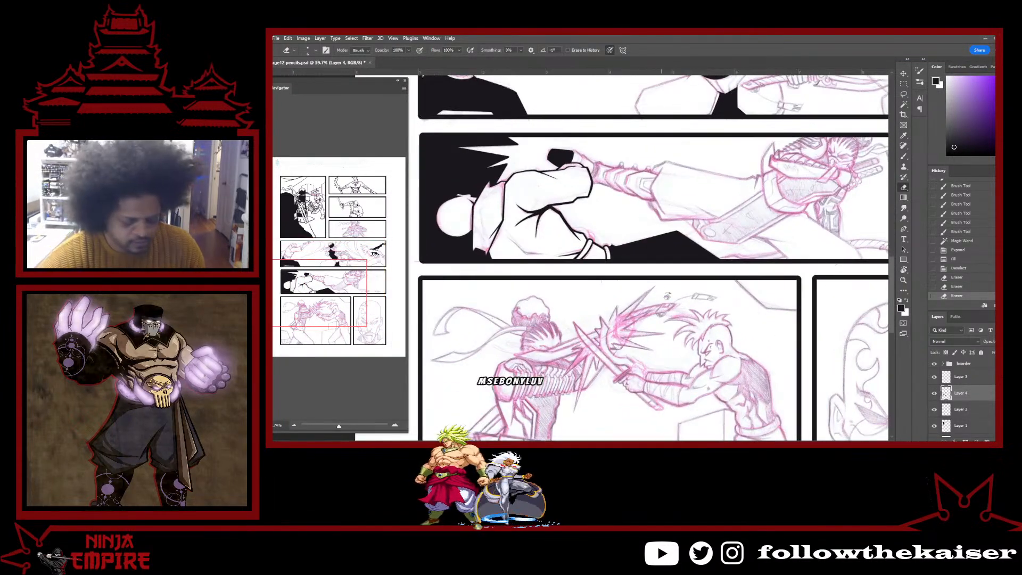
key(r)
drag(667, 295, 621, 366)
ctrl+click(553, 209)
ctrl+click(554, 209)
ctrl+click(553, 209)
ctrl+click(554, 209)
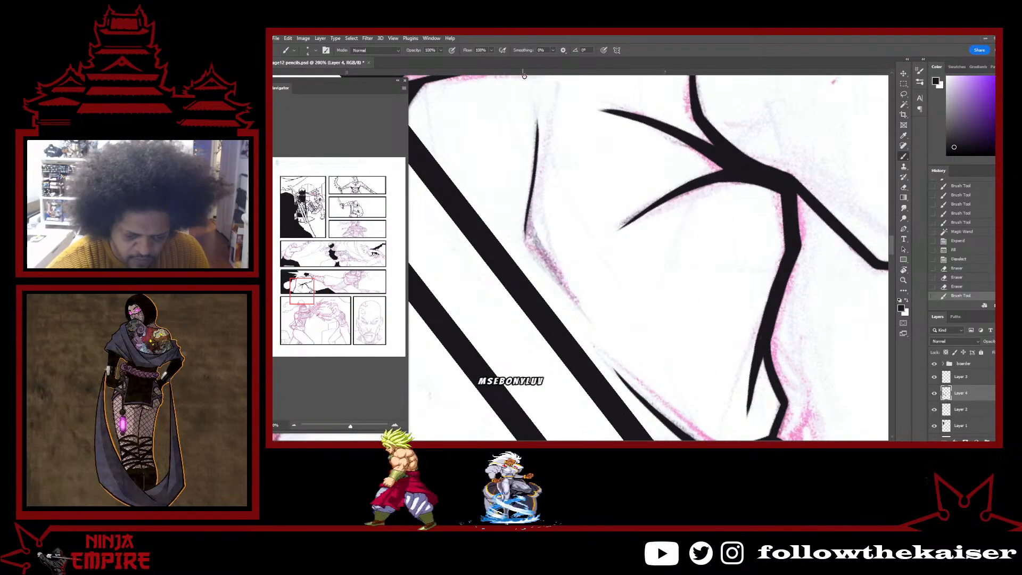
drag(531, 199, 582, 306)
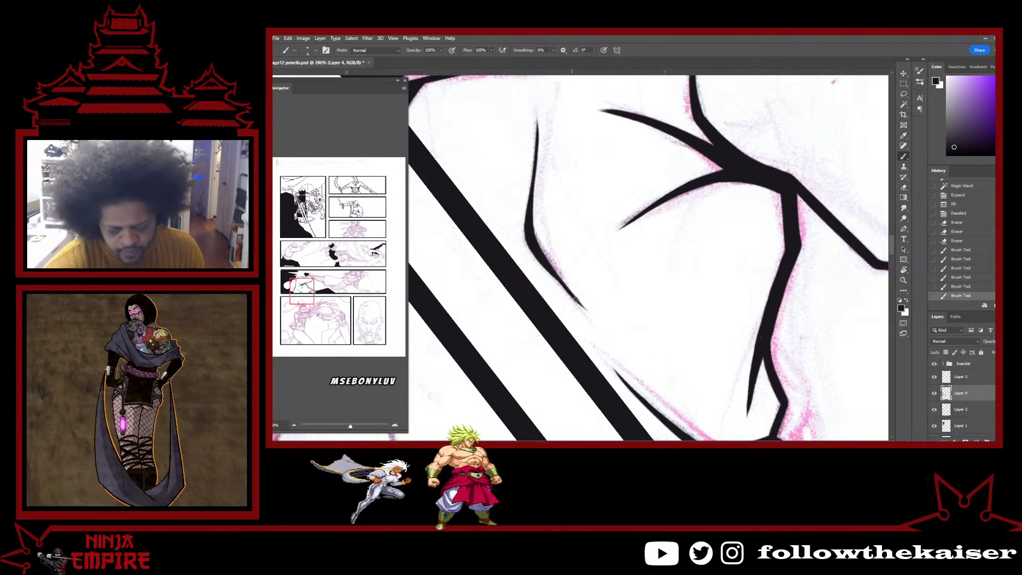
Ink the mohawked fighter's neck line in the large bottom-row panel, with the pointed muscle line where the neck meets the shoulder.
scroll(709, 328, down, 3)
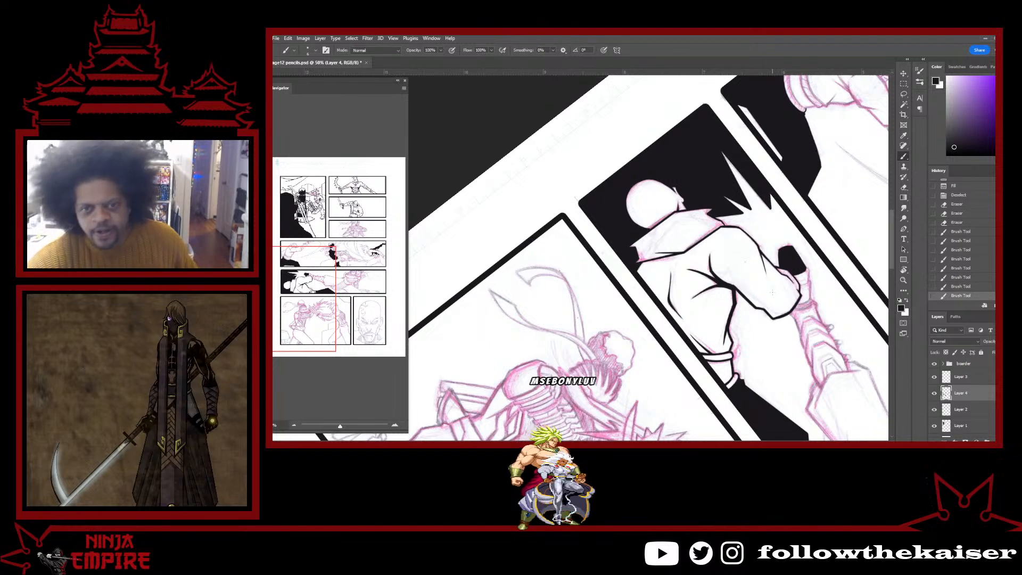
scroll(781, 314, down, 2)
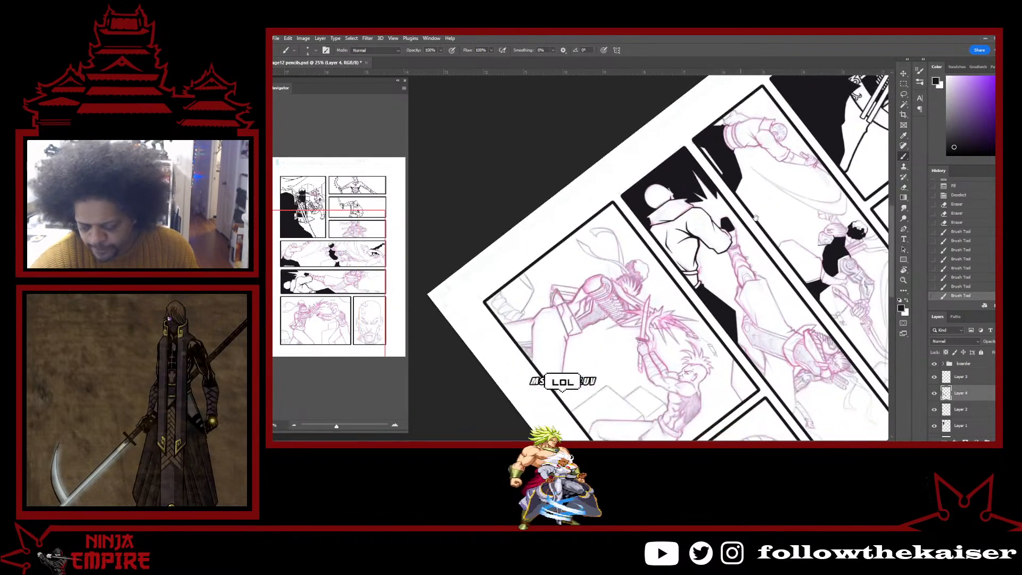
scroll(810, 229, down, 3)
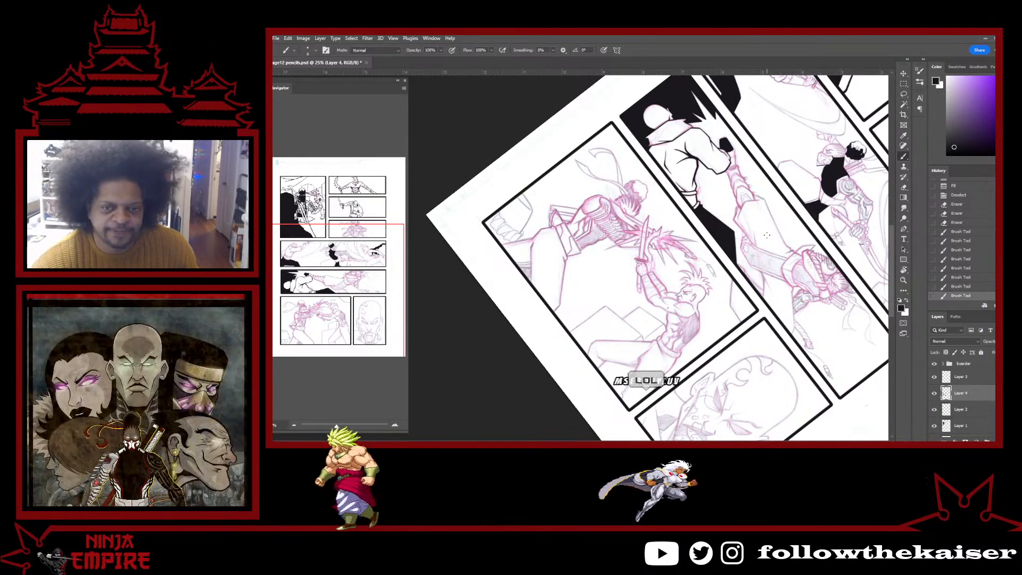
scroll(700, 324, up, 1)
scroll(700, 324, up, 4)
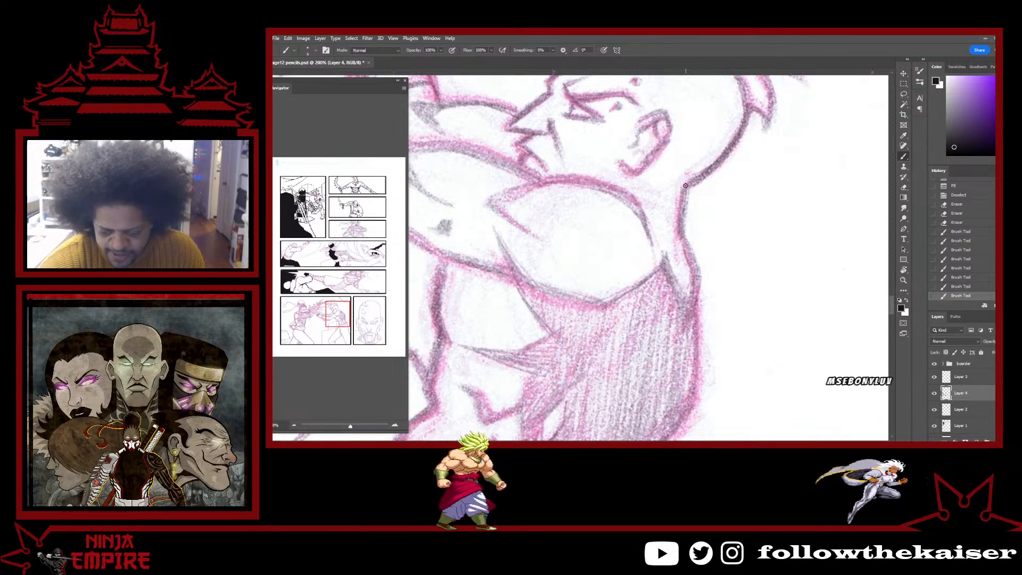
mouse_move(686, 186)
mouse_down()
mouse_move(679, 234)
mouse_move(698, 290)
mouse_move(692, 314)
mouse_up()
mouse_move(686, 251)
mouse_down()
mouse_move(694, 276)
mouse_move(684, 334)
mouse_up()
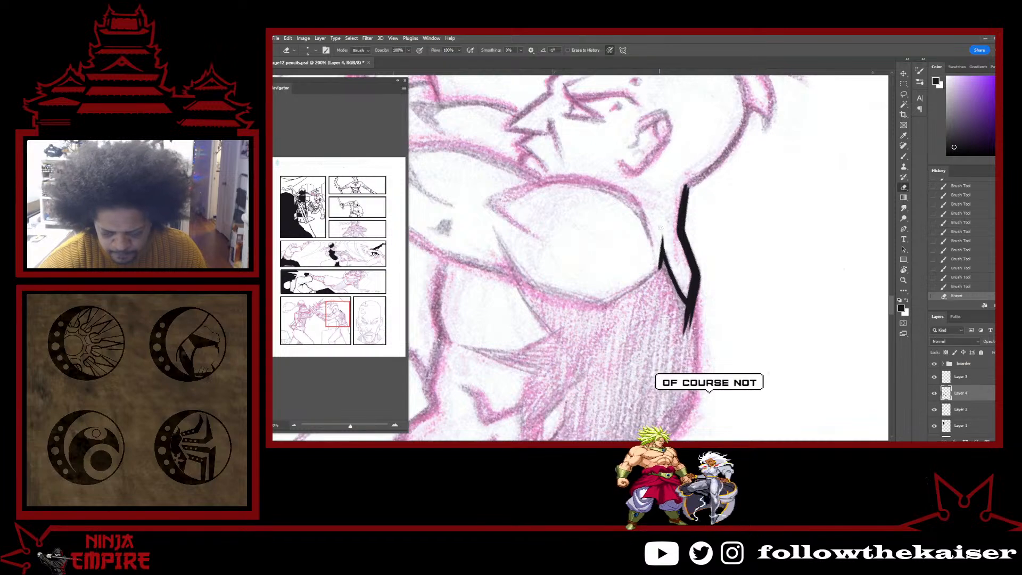
Ink the rounded back edge of the mohawked fighter's shoulder and the pointed crease beneath it, tidying the strokes with the Eraser.
key(b)
key(r)
drag(724, 278, 624, 190)
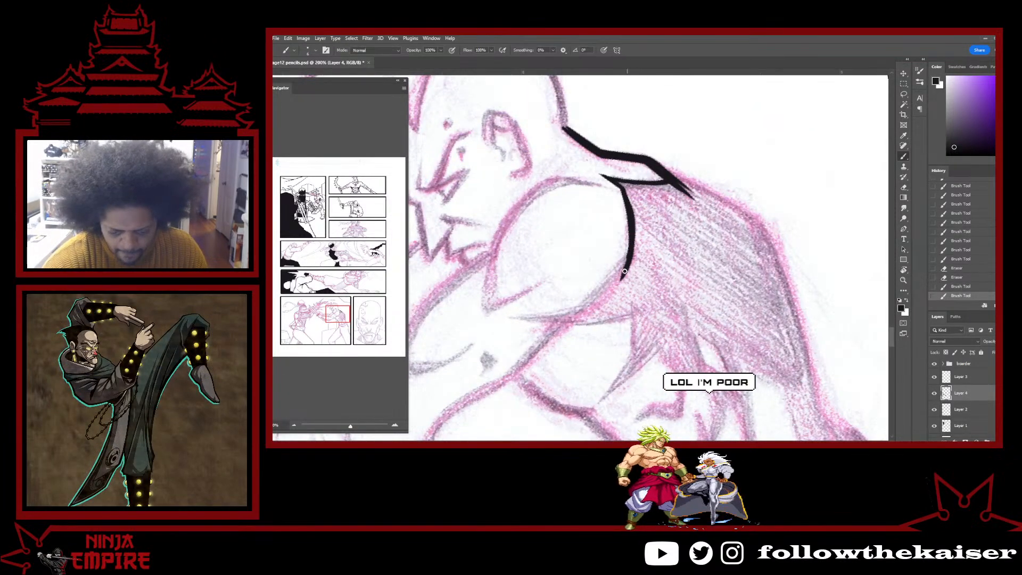
drag(624, 271, 605, 209)
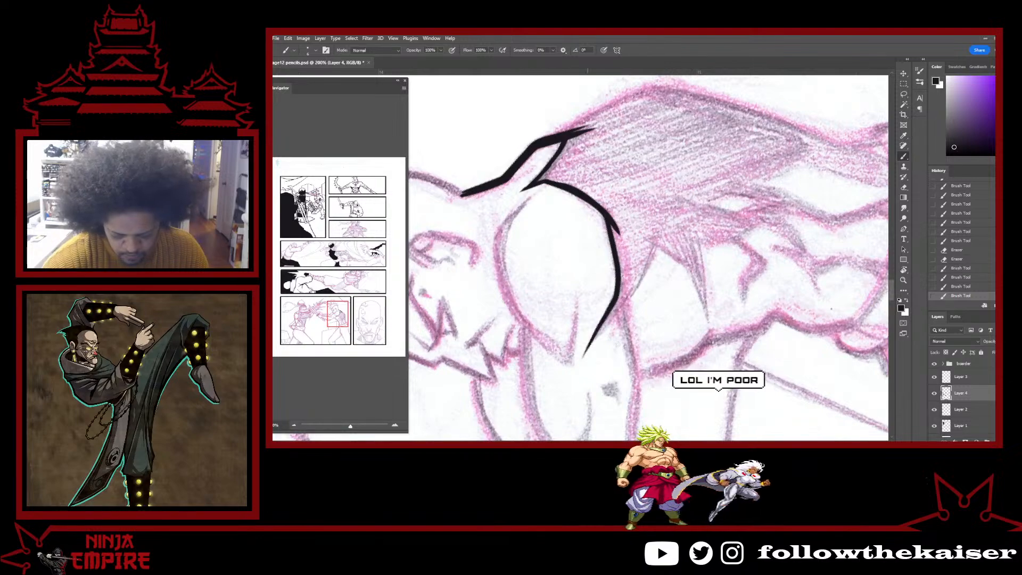
key(r)
drag(618, 344, 652, 318)
drag(638, 212, 630, 293)
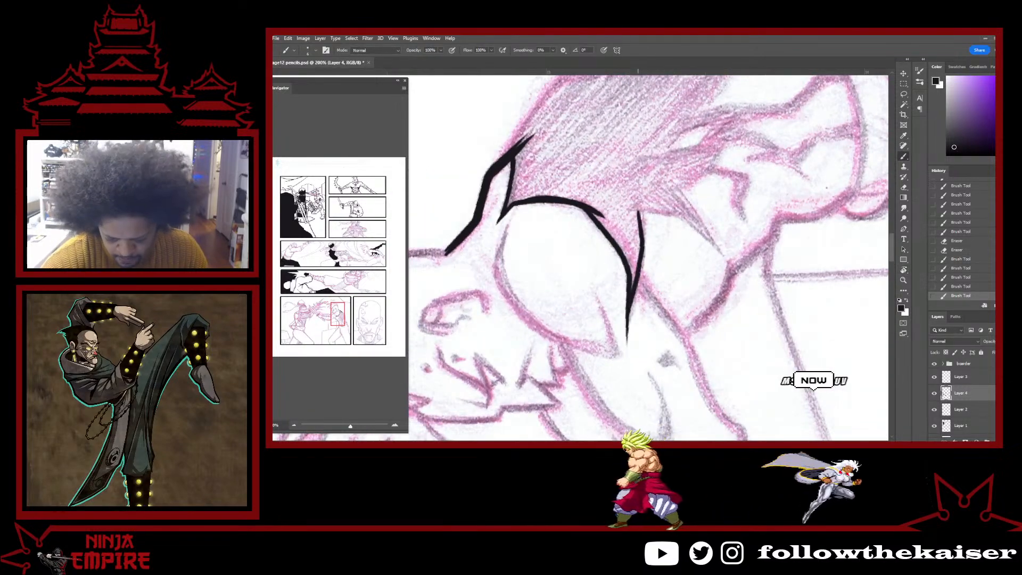
key(e)
click(630, 367)
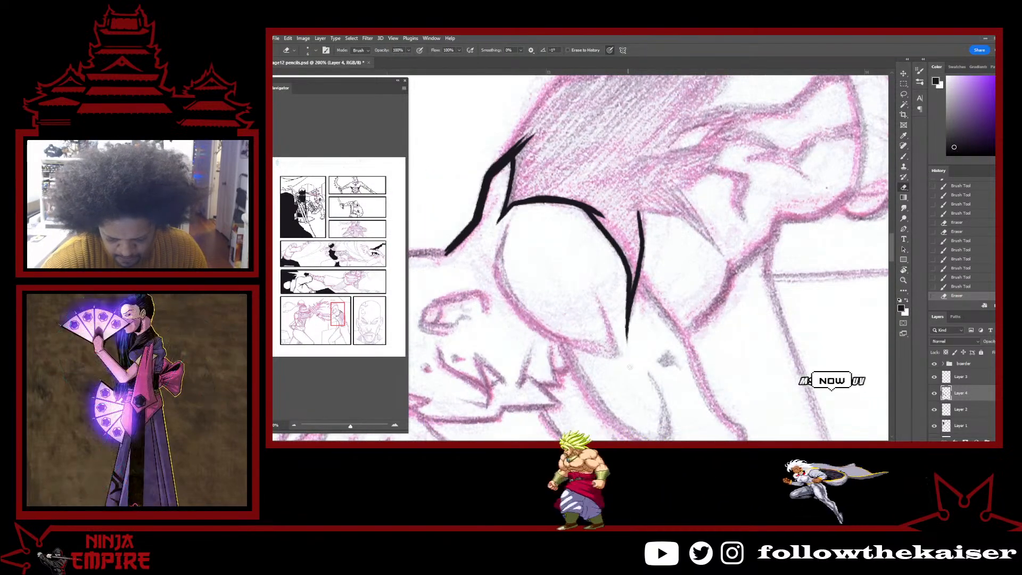
click(629, 367)
Fill the tapered shadow under the shoulder with solid black and ink the edge line of the next chest shadow.
key(r)
drag(630, 367, 556, 376)
key(b)
mouse_move(636, 284)
mouse_down()
mouse_move(621, 296)
mouse_move(654, 246)
mouse_move(619, 288)
mouse_move(620, 234)
mouse_move(628, 268)
mouse_move(630, 228)
mouse_move(647, 256)
mouse_move(630, 302)
mouse_move(628, 250)
mouse_move(665, 226)
mouse_move(649, 279)
mouse_up()
key(r)
key(b)
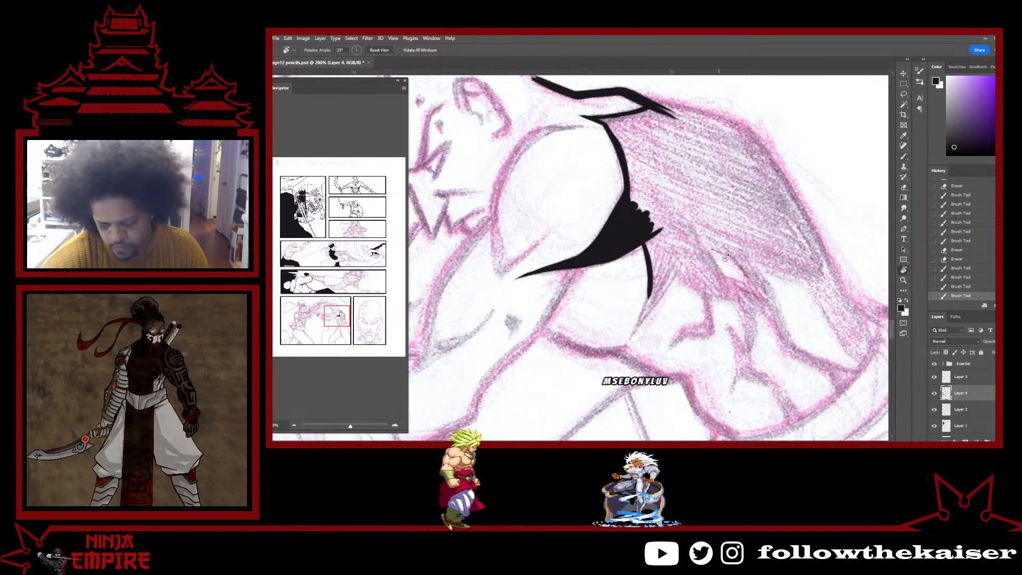
Ink the second spiked shadow along the chest as a solid black shape with a jagged inner edge.
drag(725, 258, 772, 350)
key(b)
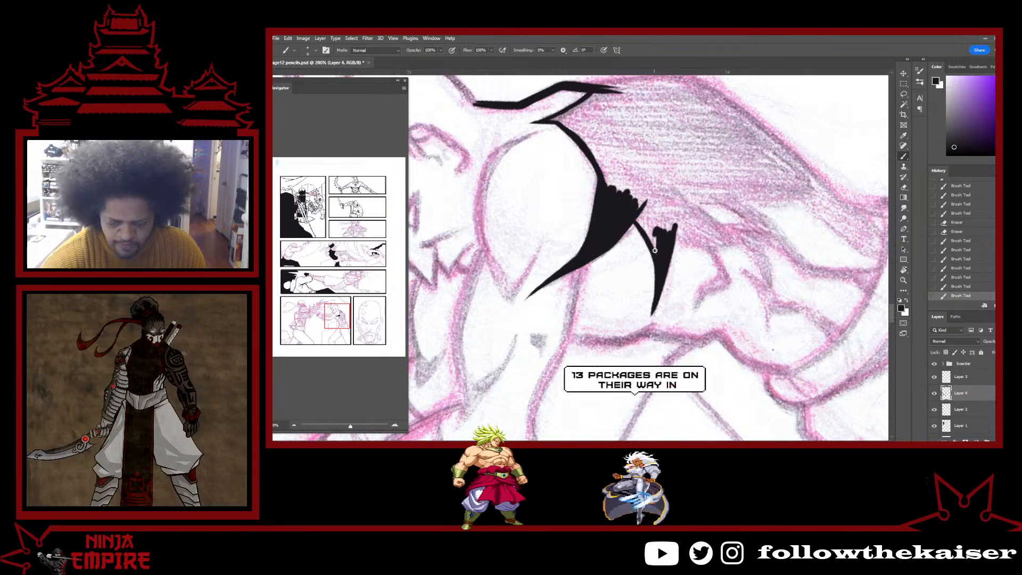
click(676, 223)
key(r)
drag(679, 226, 681, 293)
mouse_move(706, 329)
mouse_down()
mouse_move(717, 260)
mouse_move(685, 247)
mouse_up()
key(b)
click(671, 263)
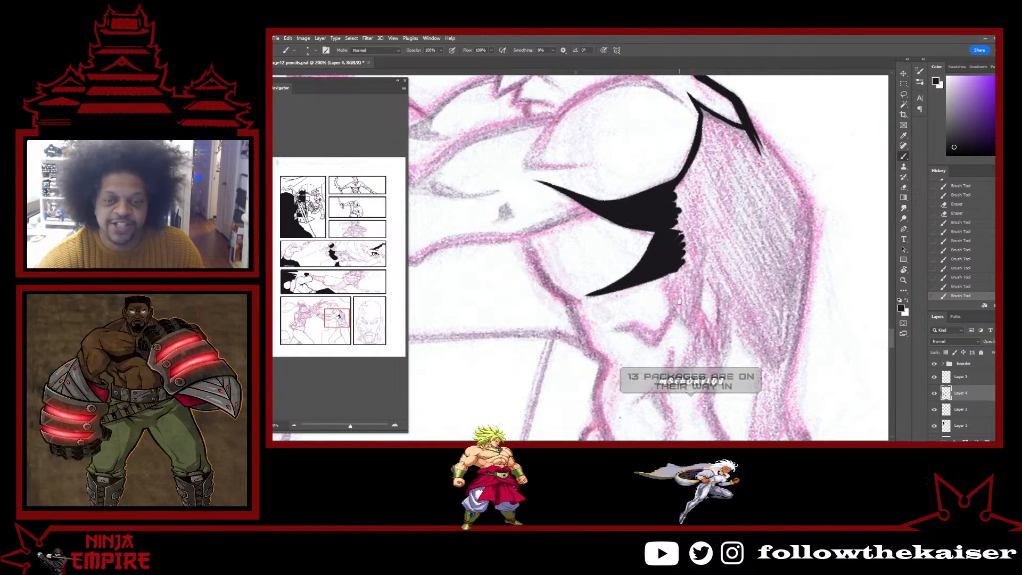
drag(696, 282, 702, 249)
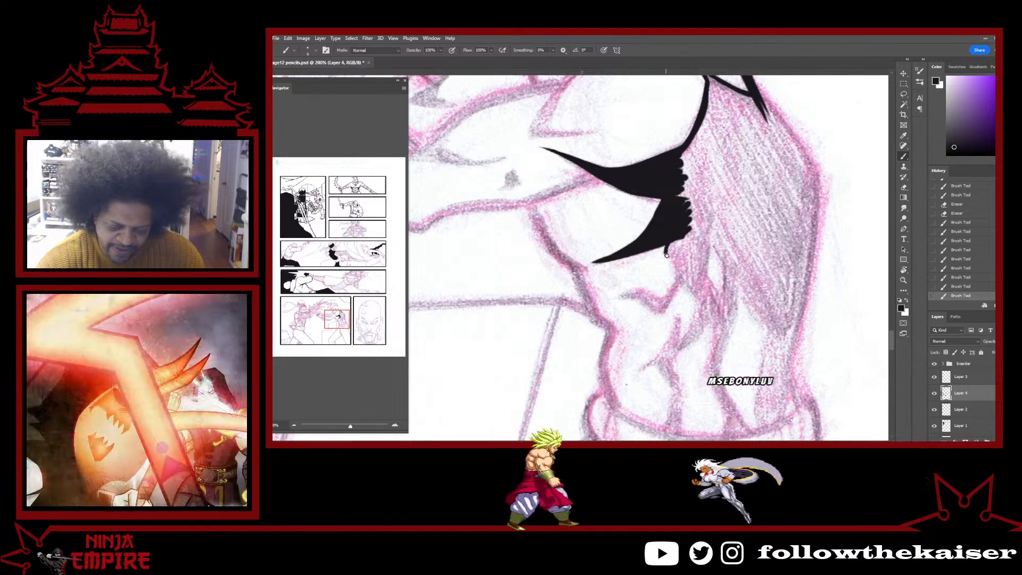
Ink a short rib line below the second spiked shadow and start the outline of the diamond-shaped highlight beside it.
drag(669, 244, 676, 282)
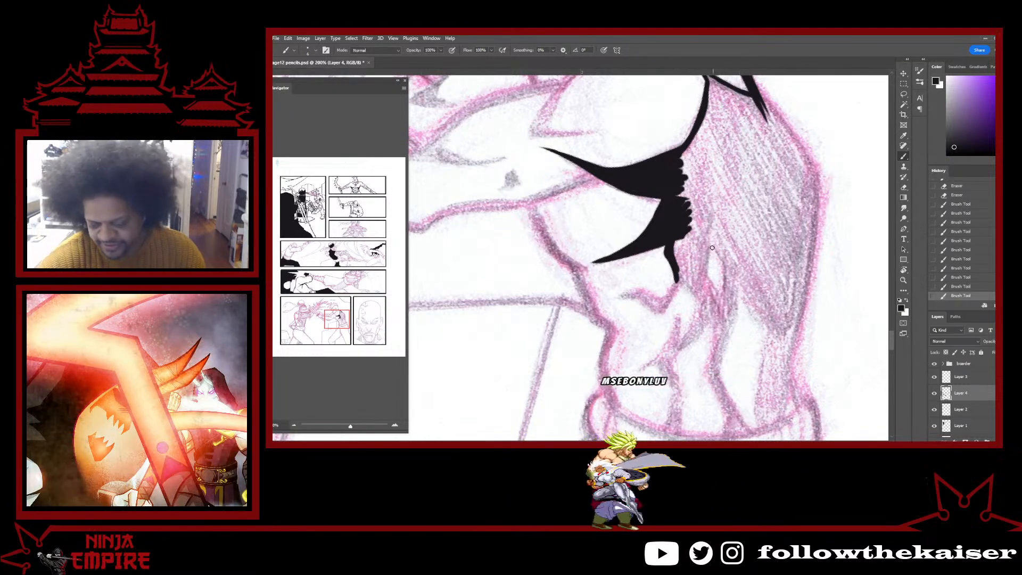
mouse_move(709, 242)
mouse_down()
mouse_move(704, 282)
mouse_move(721, 306)
mouse_move(712, 239)
mouse_up()
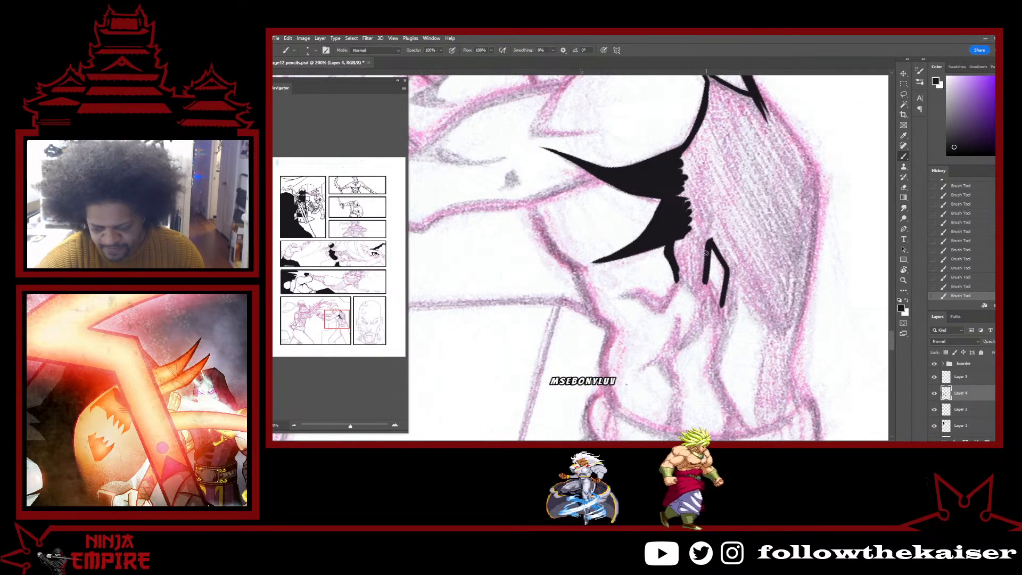
drag(704, 282, 722, 306)
Complete the diamond-shaped highlight's outline, then ink and fill the hooked abdominal shadow that continues the rib line.
key(r)
mouse_move(710, 226)
mouse_down()
mouse_move(669, 254)
mouse_move(645, 254)
mouse_move(734, 208)
mouse_move(686, 222)
mouse_move(664, 208)
mouse_move(647, 221)
mouse_up()
key(b)
key(r)
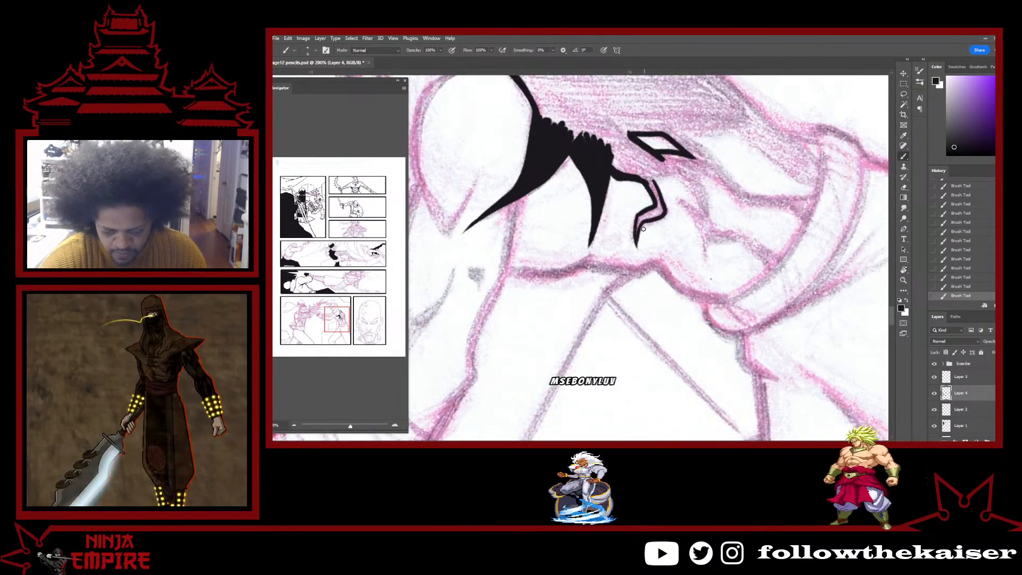
key(e)
key(b)
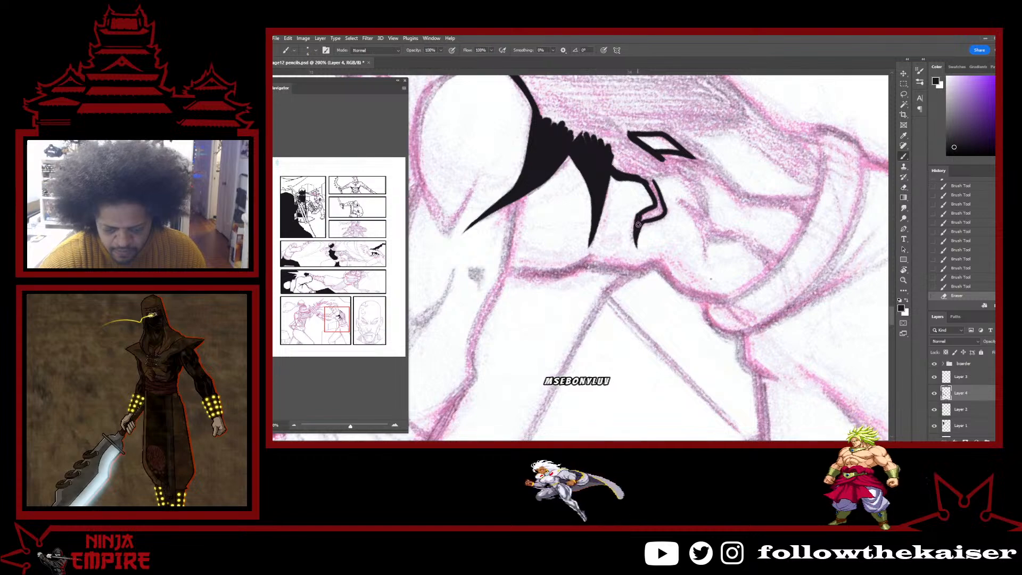
drag(658, 213, 659, 204)
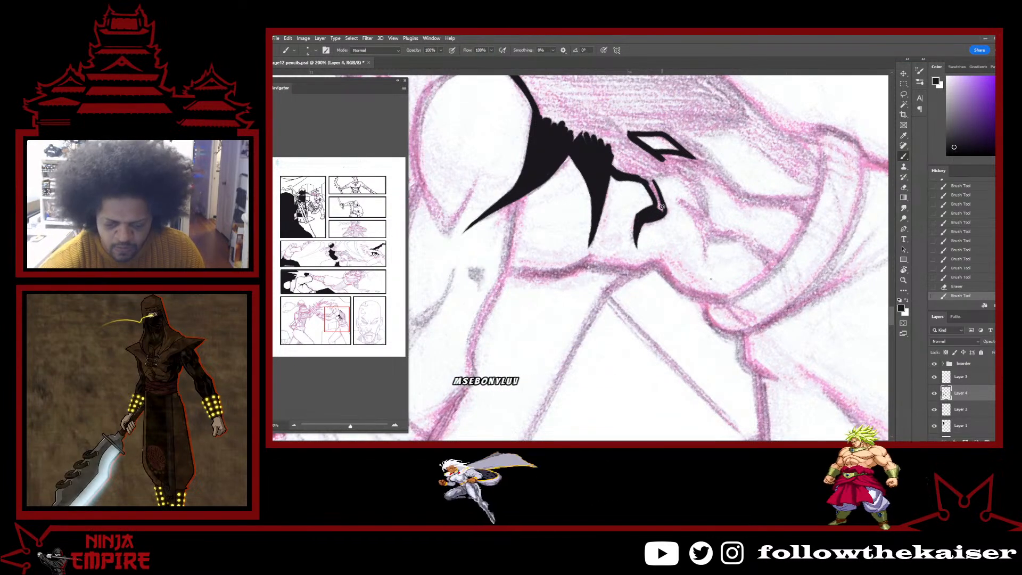
Ink the curved, pointed abdominal shadow beside the diamond-shaped highlight and fill it with black.
key(r)
mouse_move(642, 150)
mouse_down()
mouse_move(703, 269)
mouse_move(675, 345)
mouse_up()
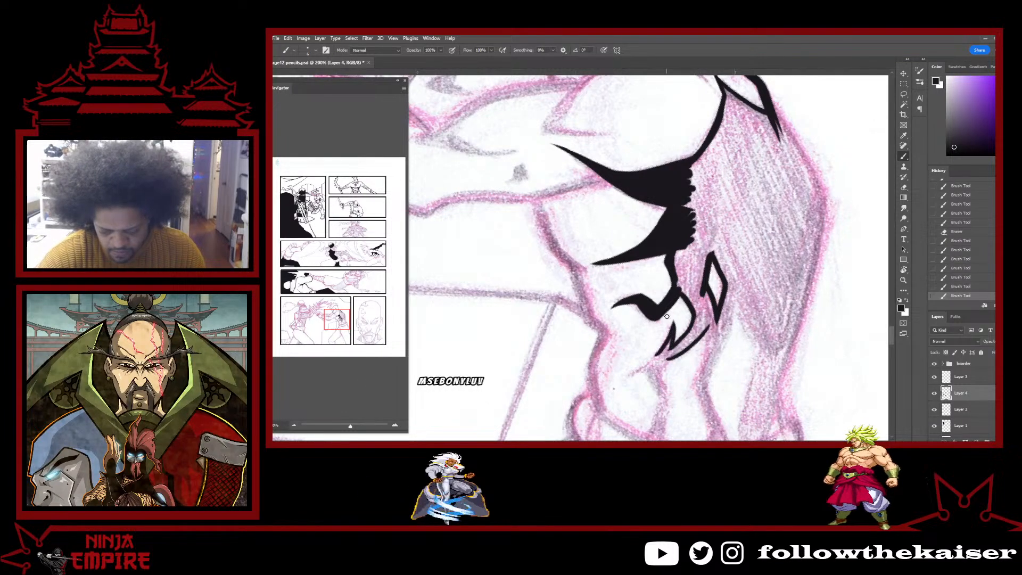
key(r)
drag(712, 329, 706, 286)
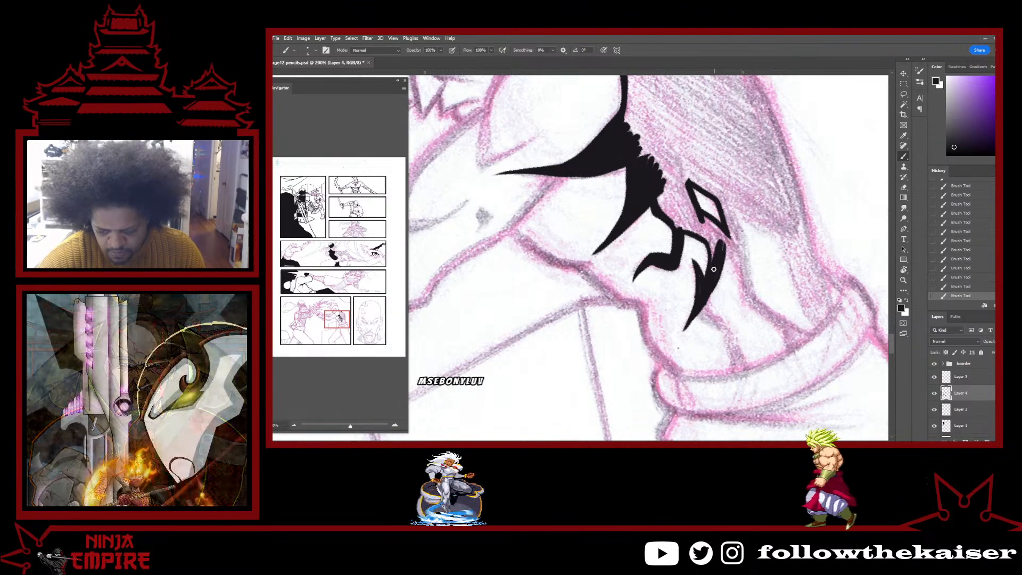
Extend the abdominal shadow down to the waistband with two parallel contour lines and fill between them with black.
key(r)
drag(705, 299, 699, 201)
key(b)
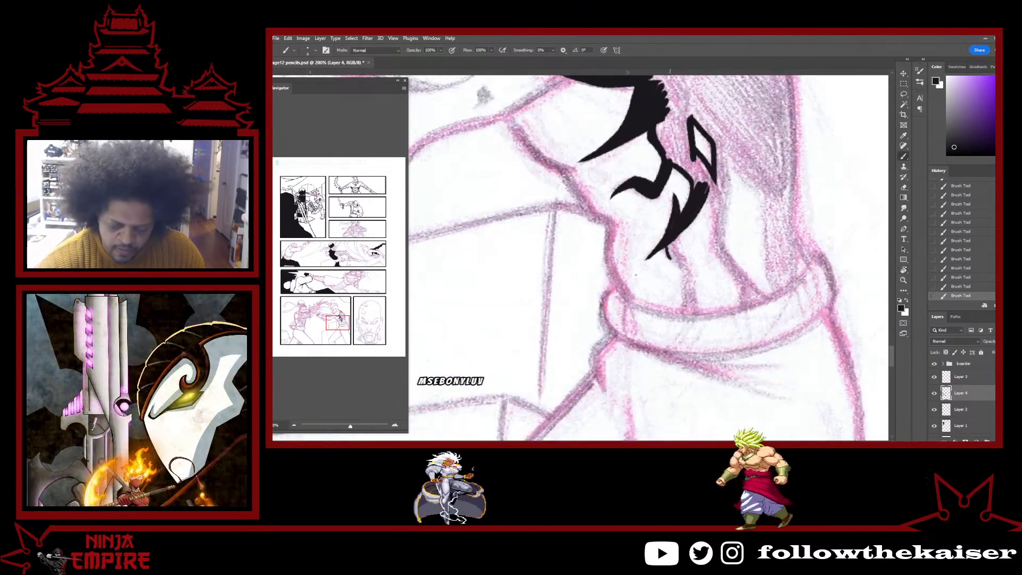
mouse_move(666, 248)
mouse_down()
mouse_move(685, 285)
mouse_move(690, 271)
mouse_move(701, 315)
mouse_up()
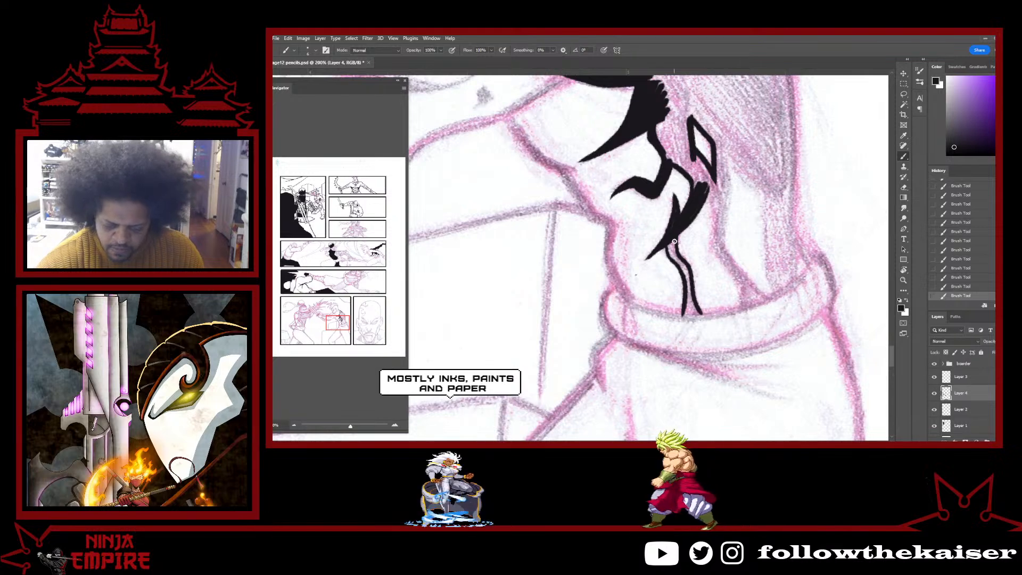
drag(687, 277, 694, 312)
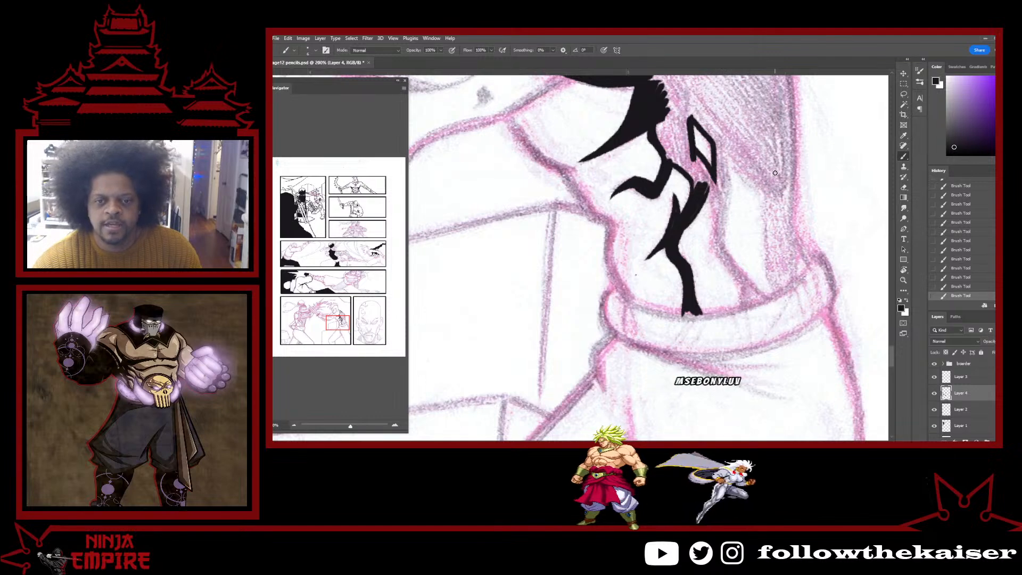
Ink a second muscle shadow from beside the diamond-shaped highlight down to the waistband, filling its upper part with black.
key(r)
drag(781, 232, 782, 265)
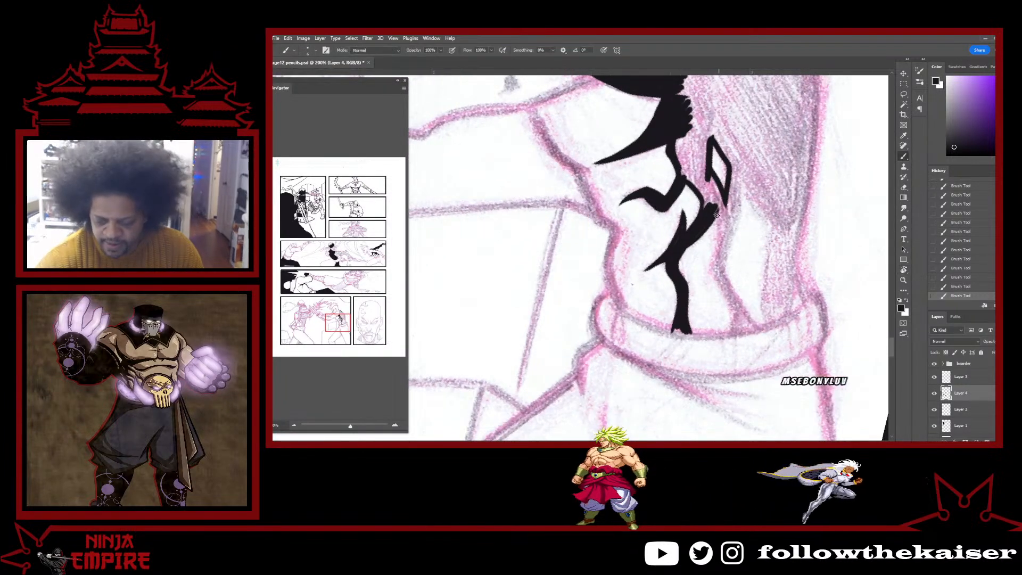
mouse_move(716, 213)
mouse_down()
mouse_move(715, 271)
mouse_move(733, 319)
mouse_up()
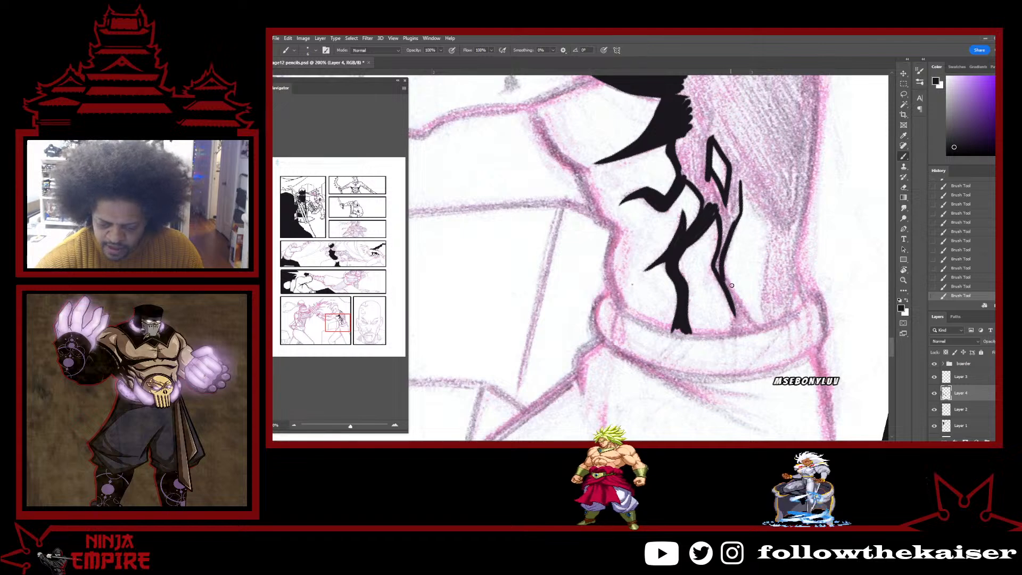
drag(742, 312, 756, 328)
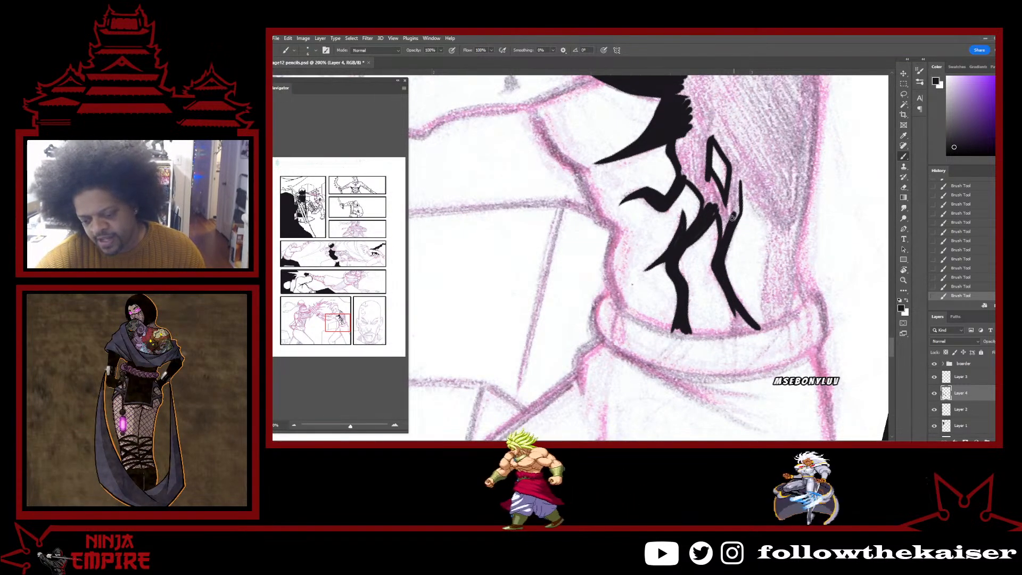
mouse_move(732, 217)
mouse_down()
mouse_move(737, 169)
mouse_move(721, 217)
mouse_up()
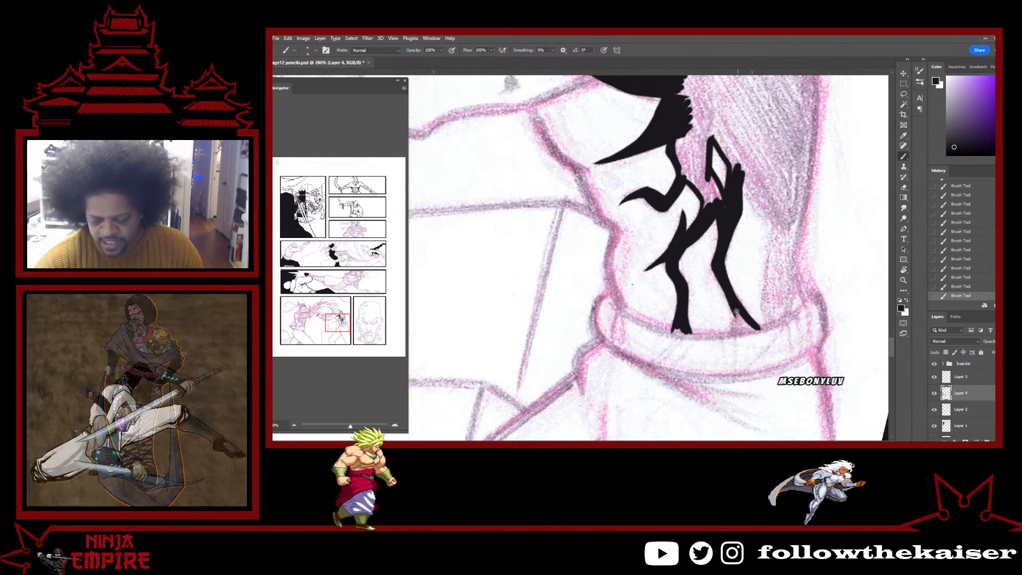
Finish the second muscle shadow's base, then ink the angled side muscle line from beside the diamond-shaped highlight to the waistband.
mouse_move(736, 311)
mouse_down()
mouse_move(733, 330)
mouse_move(748, 329)
mouse_up()
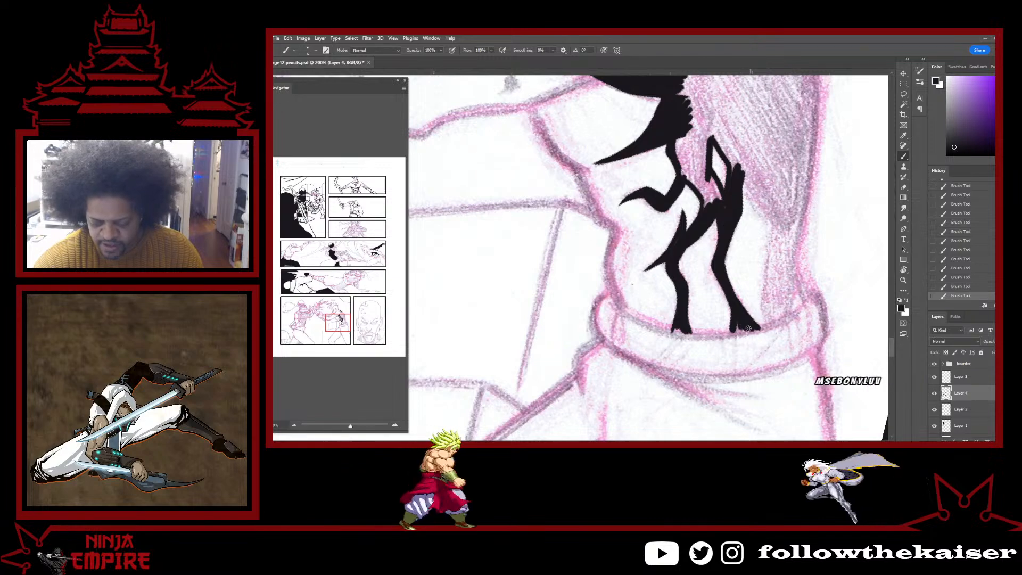
key(r)
drag(823, 278, 805, 351)
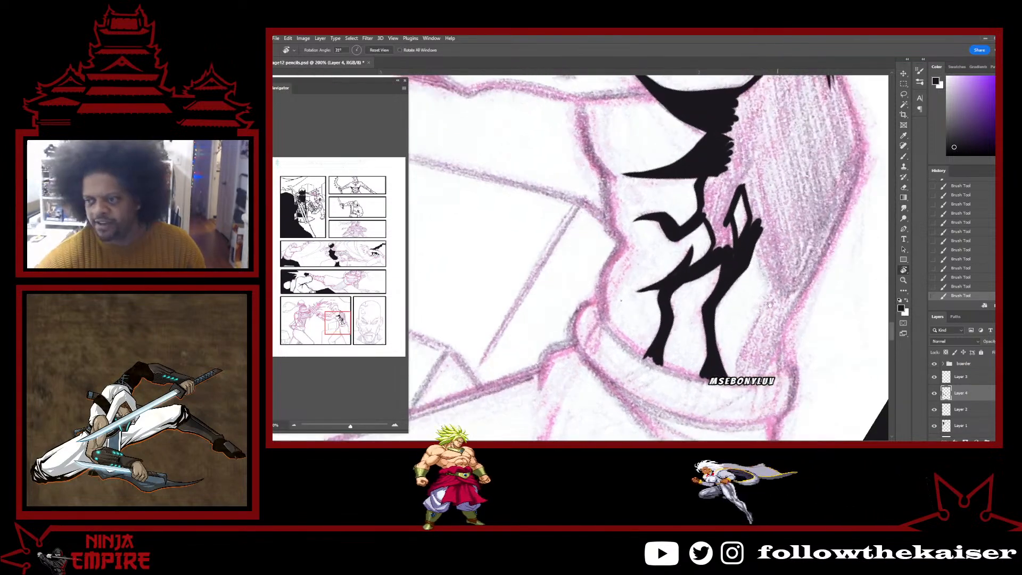
key(space)
drag(771, 264, 743, 221)
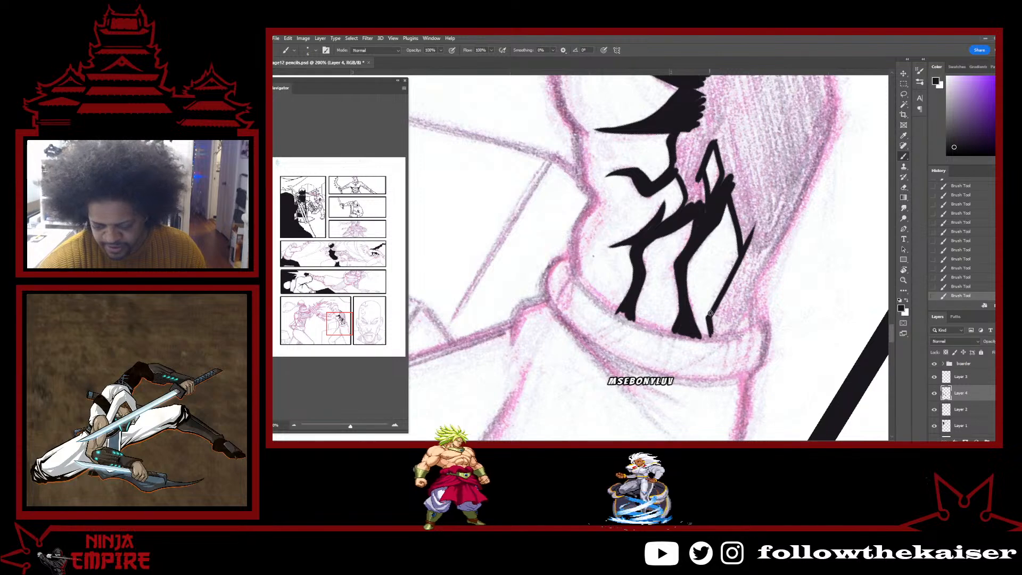
drag(710, 313, 747, 225)
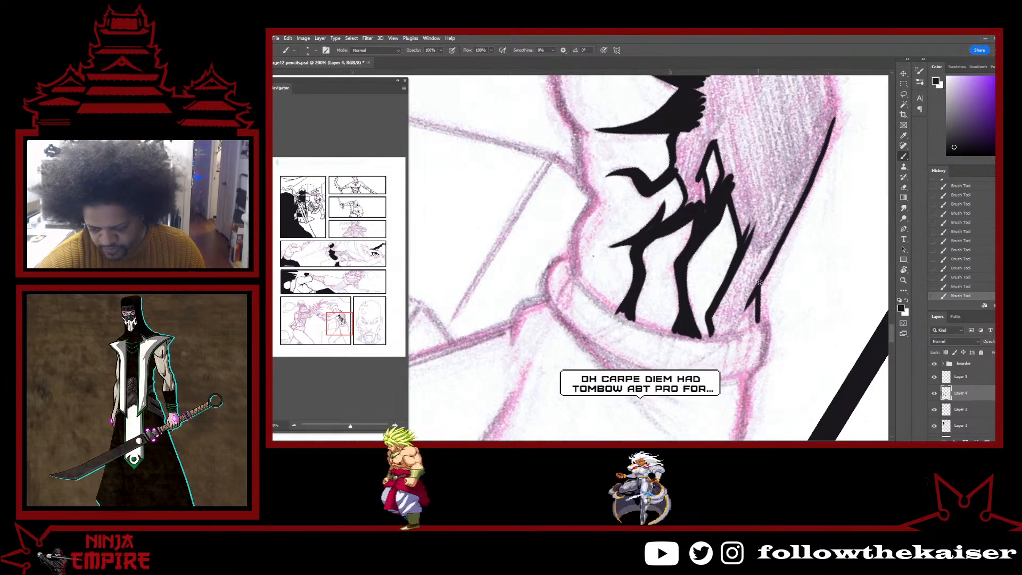
Ink the fighter's outer back contour from the waistband up around the shaded side area to the shoulder and neck.
scroll(761, 285, up, 2)
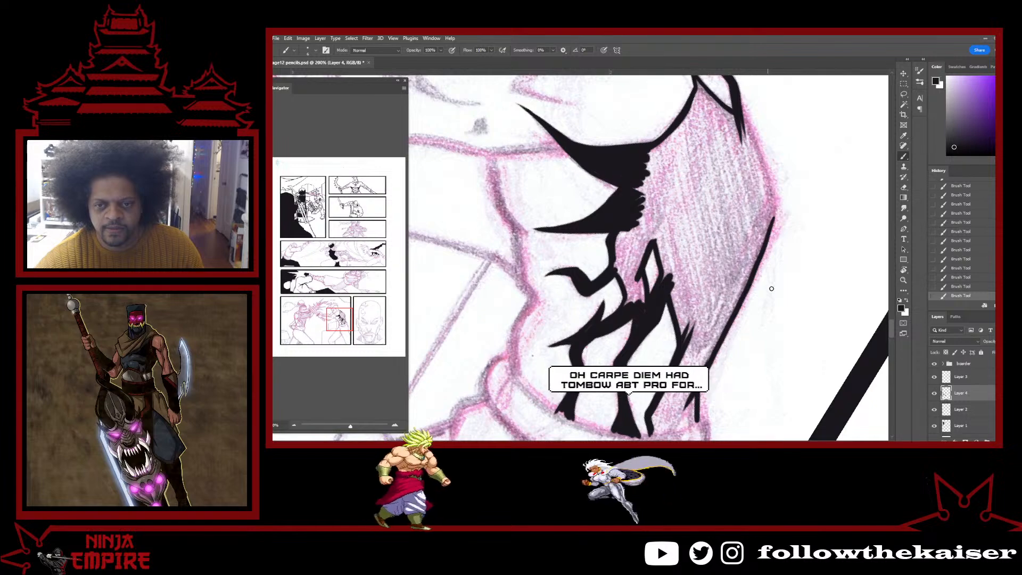
key(r)
mouse_move(771, 289)
mouse_down()
mouse_move(707, 123)
mouse_move(820, 250)
mouse_move(676, 155)
mouse_move(754, 285)
mouse_move(656, 195)
mouse_up()
key(space)
key(r)
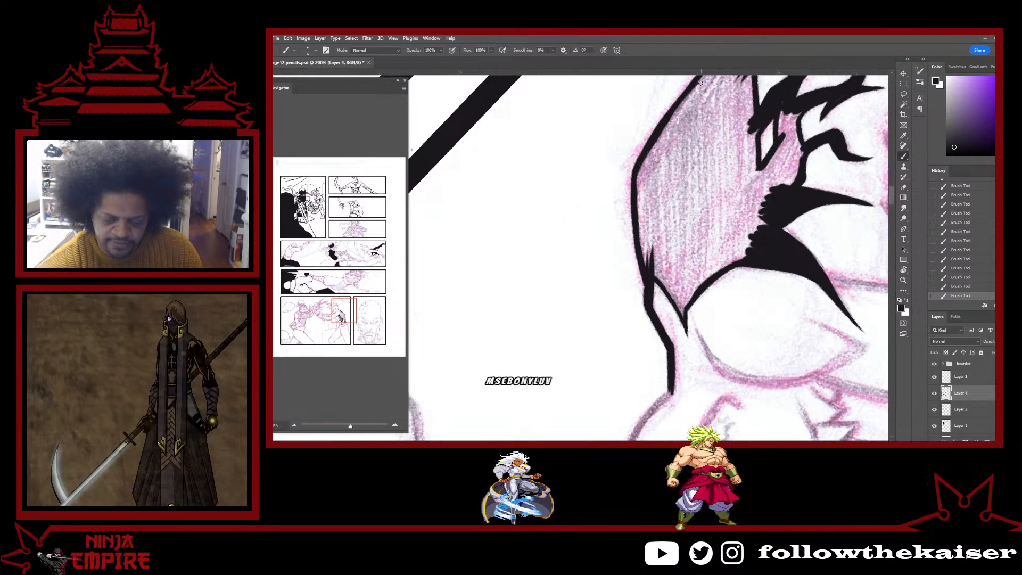
key(r)
mouse_move(701, 107)
mouse_down()
mouse_move(671, 340)
mouse_move(664, 173)
mouse_up()
drag(681, 242, 686, 269)
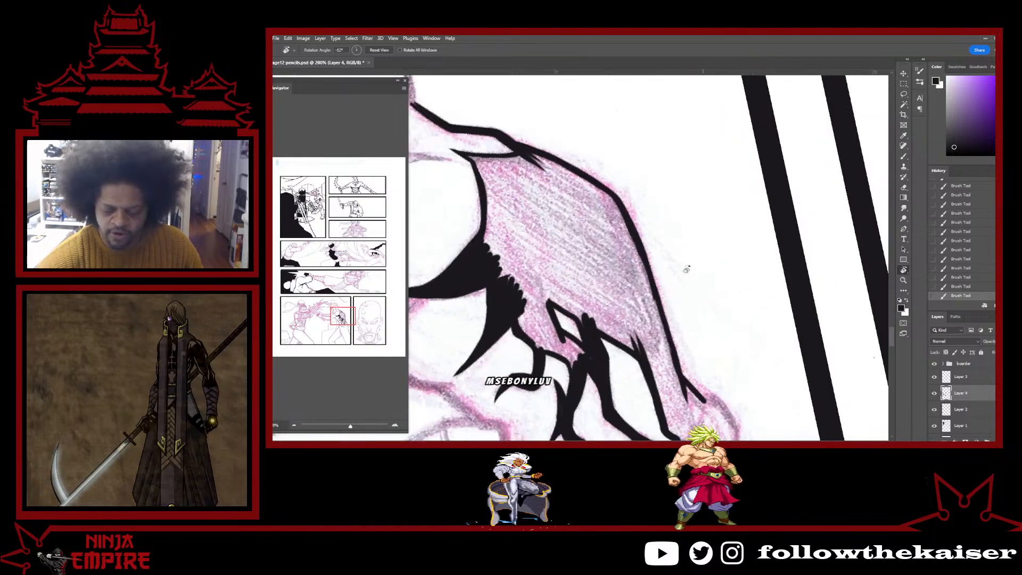
key(b)
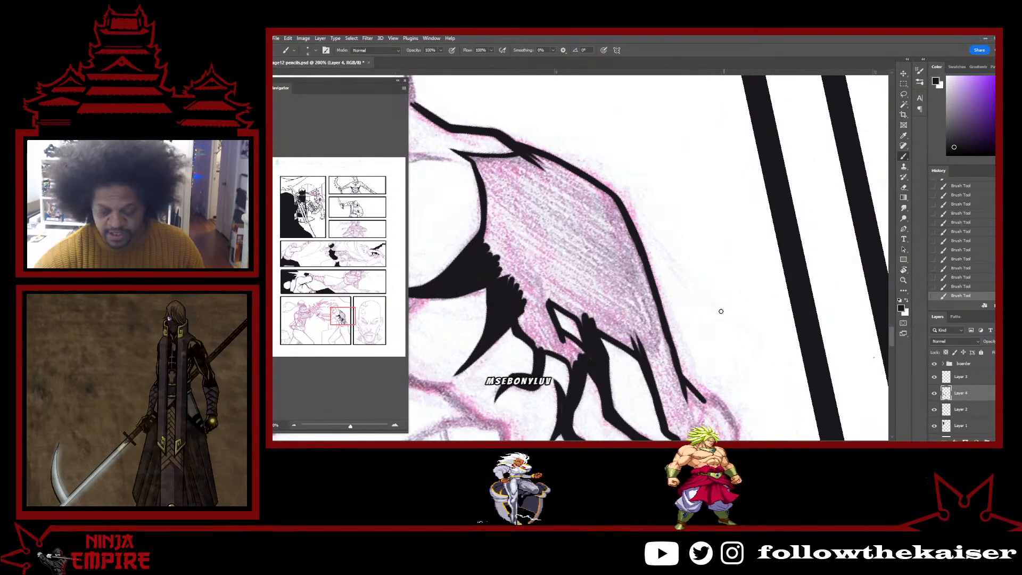
Thicken the outer contour where the shoulder line meets the upper back.
key(r)
drag(720, 311, 705, 391)
drag(572, 85, 585, 174)
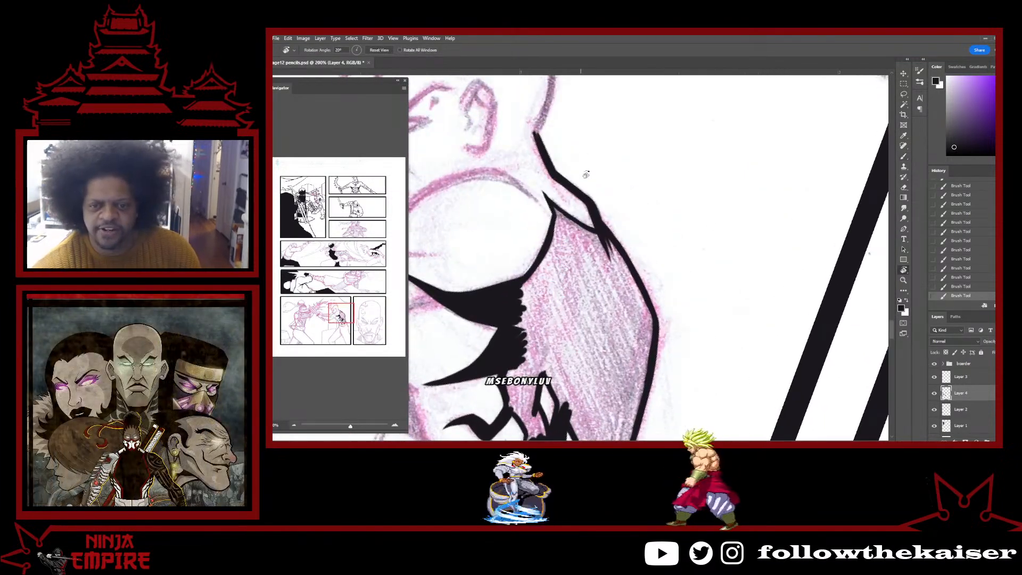
key(b)
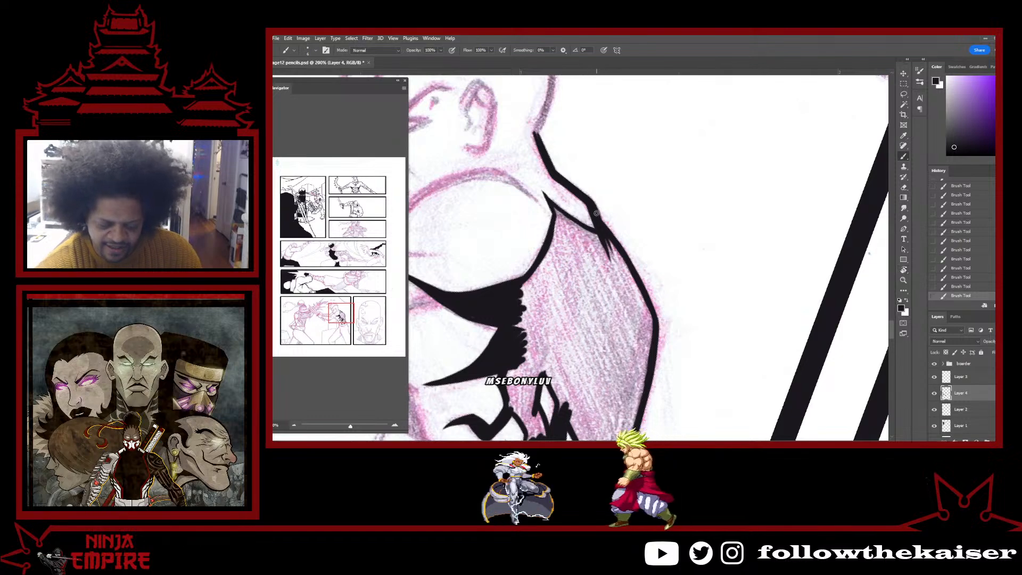
drag(596, 213, 617, 253)
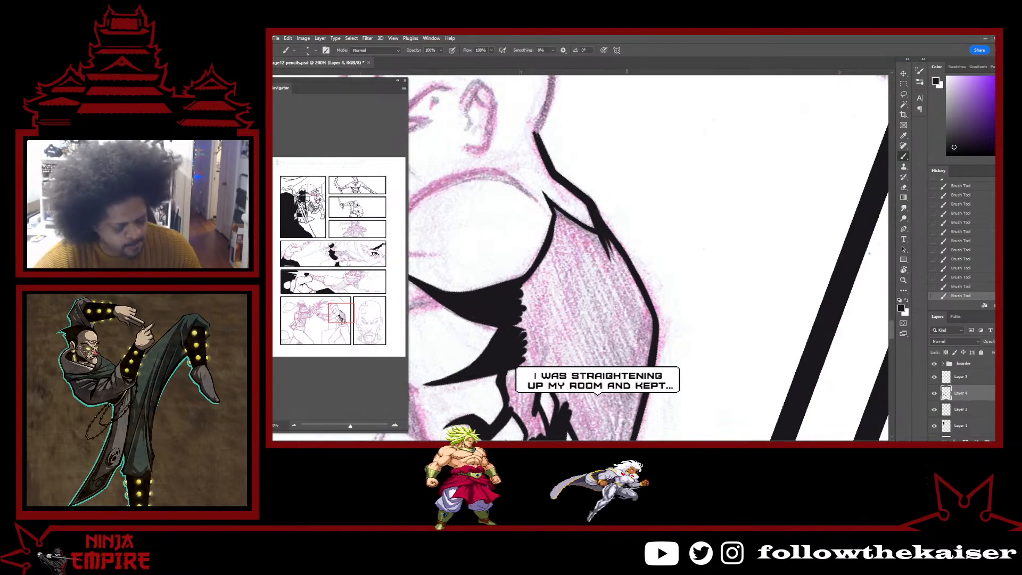
key(w)
click(614, 349)
key(ctrl+d)
Ink the waistband's upper edge as a thick curve joining the bases of the abdominal shadows to the back contour.
drag(614, 349, 666, 233)
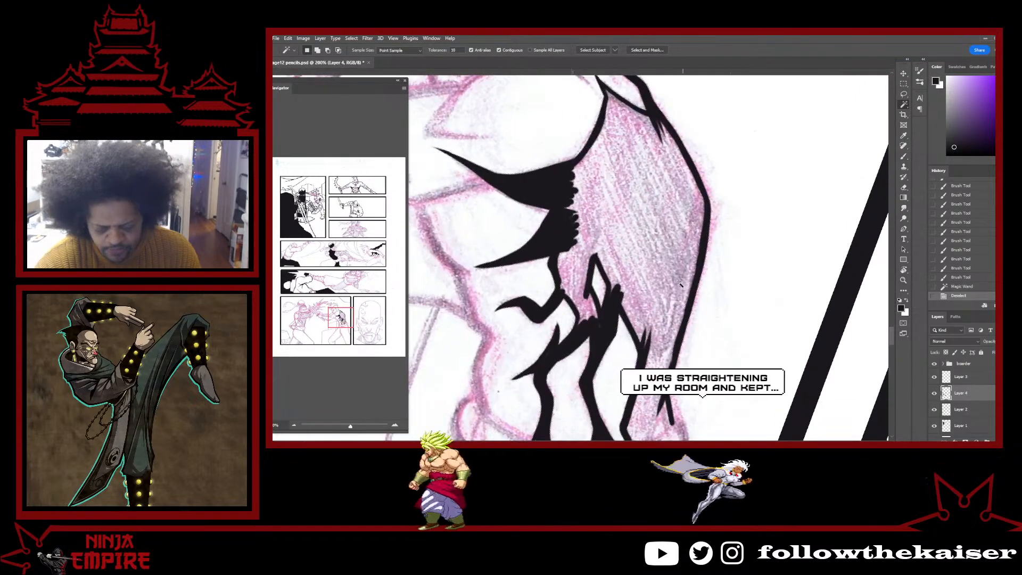
drag(670, 335, 688, 189)
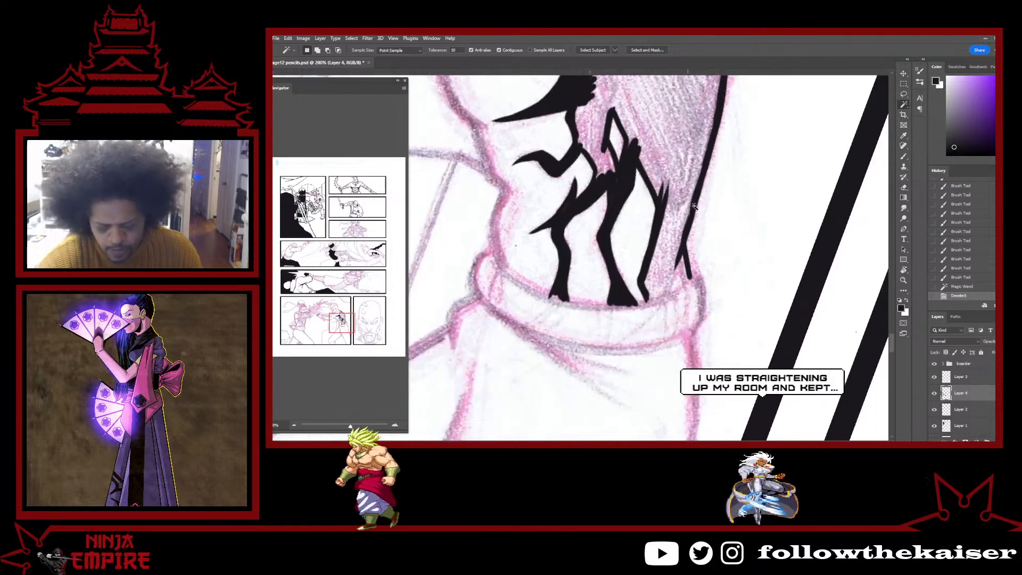
key(r)
drag(714, 338, 657, 304)
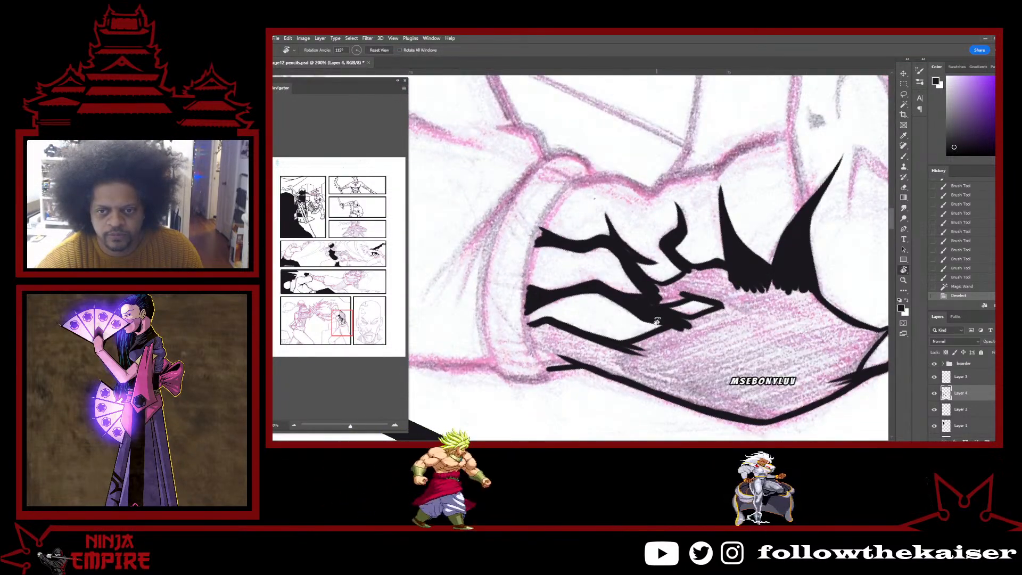
drag(609, 270, 664, 285)
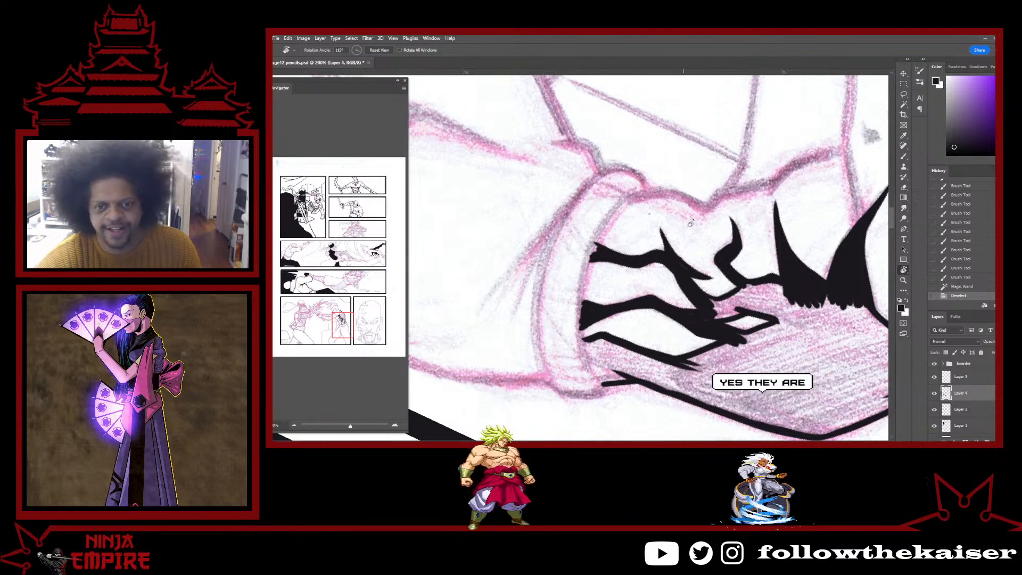
key(b)
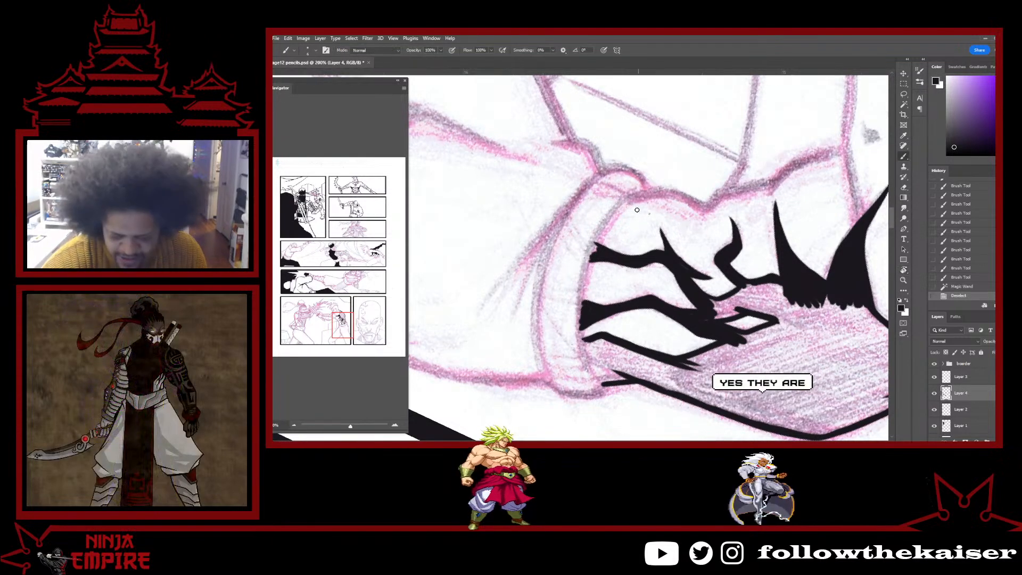
mouse_move(608, 218)
mouse_down()
mouse_move(587, 264)
mouse_move(580, 332)
mouse_move(597, 383)
mouse_up()
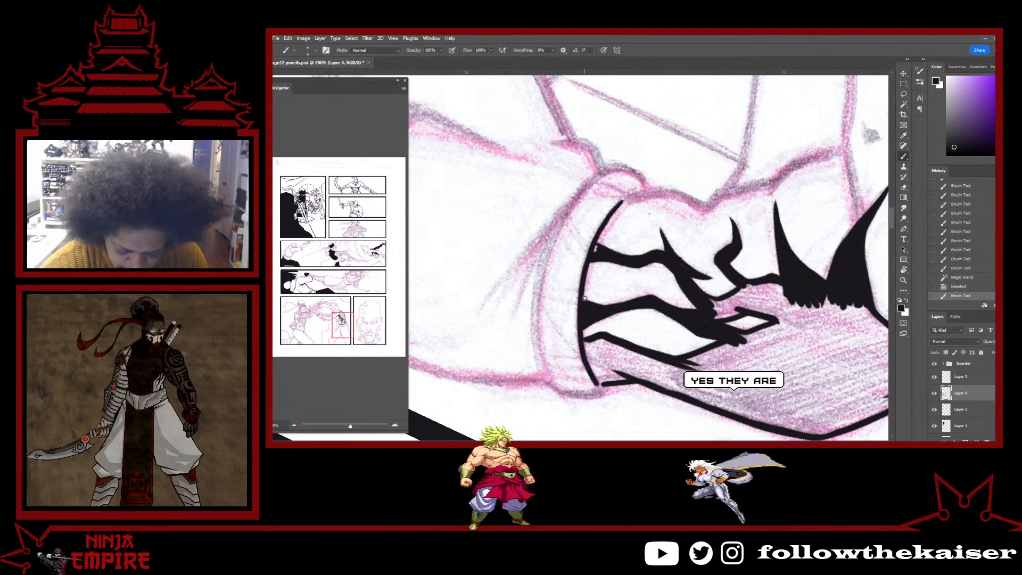
drag(624, 203, 590, 261)
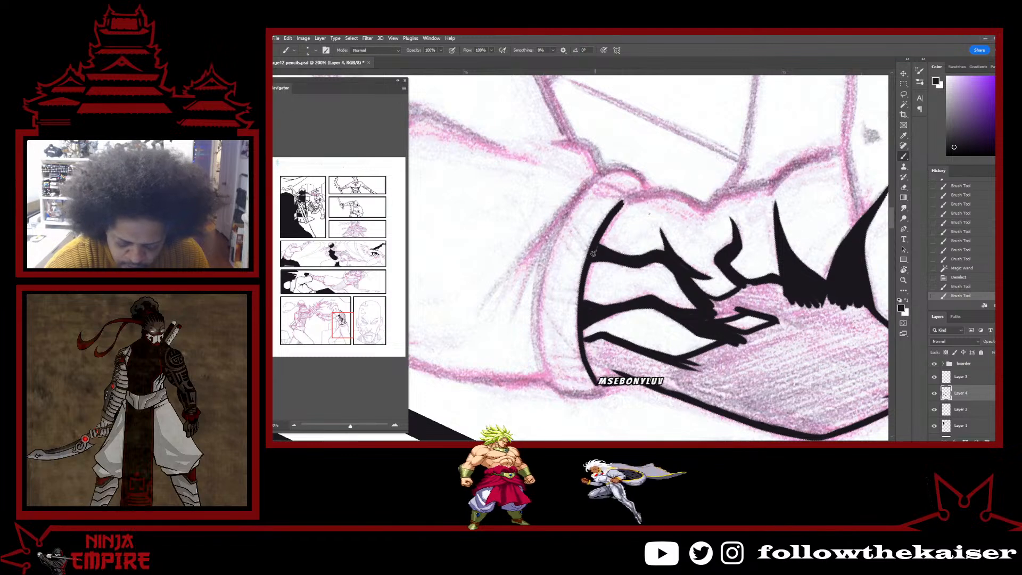
mouse_move(584, 303)
mouse_down()
mouse_move(596, 378)
mouse_move(581, 332)
mouse_move(590, 370)
mouse_move(586, 271)
mouse_move(580, 335)
mouse_move(591, 251)
mouse_move(583, 293)
mouse_move(605, 225)
mouse_move(594, 252)
mouse_move(632, 199)
mouse_move(609, 222)
mouse_move(584, 284)
mouse_move(601, 246)
mouse_move(582, 333)
mouse_up()
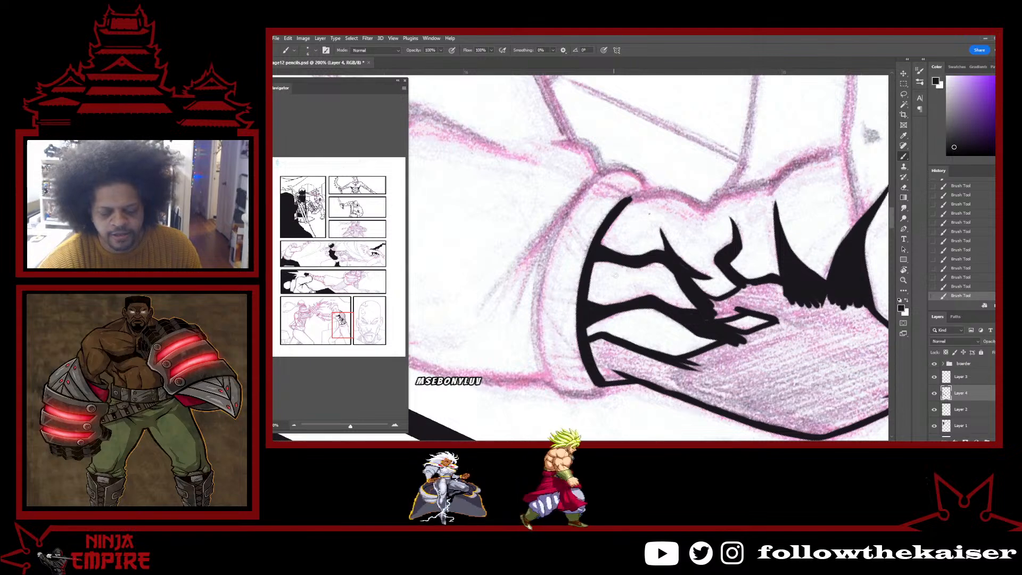
Ink the waistband's lower edge, close its back end with a short curve, and erase the excess ink at the corner.
drag(604, 171, 562, 220)
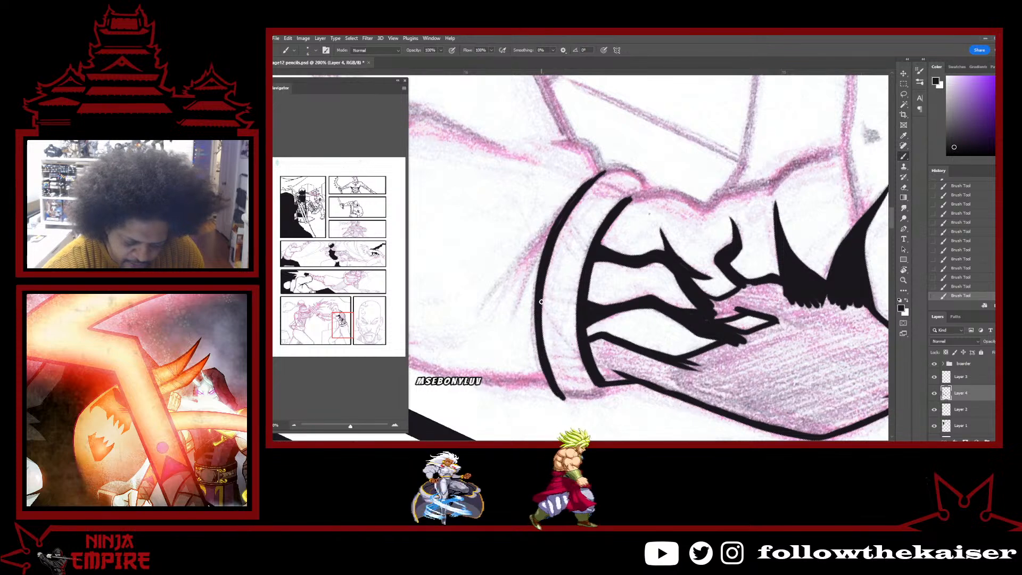
drag(540, 320, 565, 398)
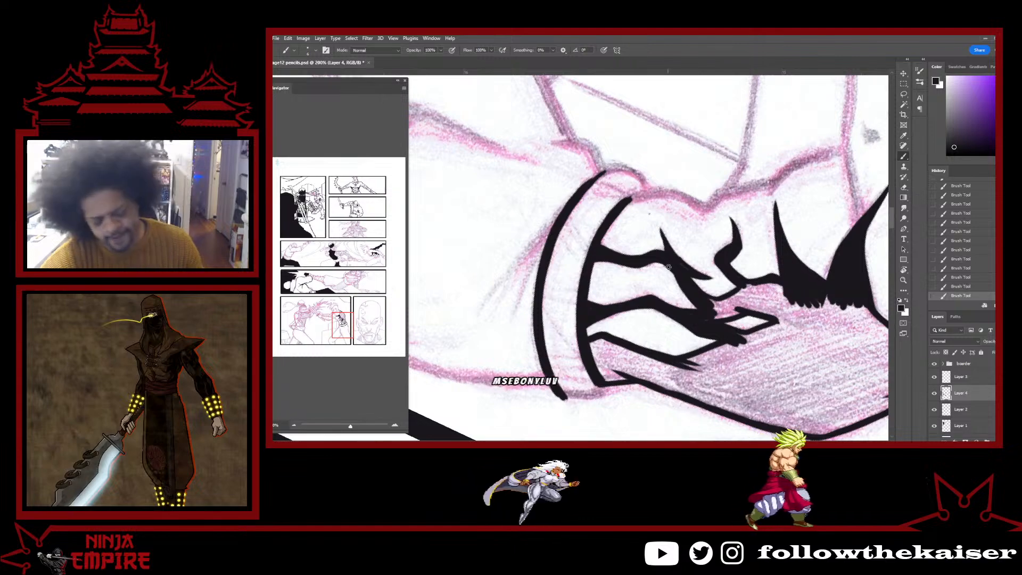
key(r)
drag(590, 247, 760, 306)
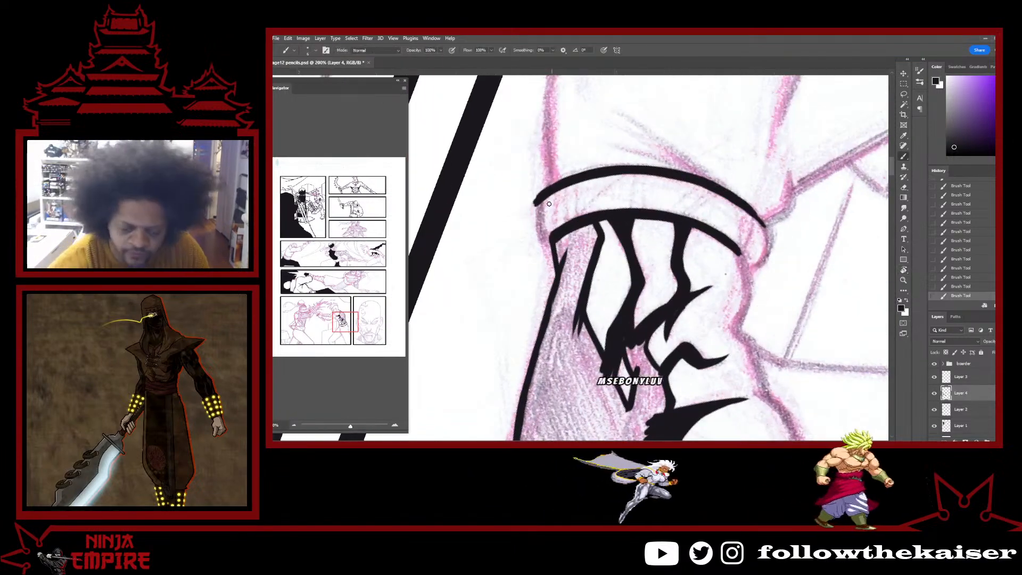
key(b)
drag(539, 200, 550, 245)
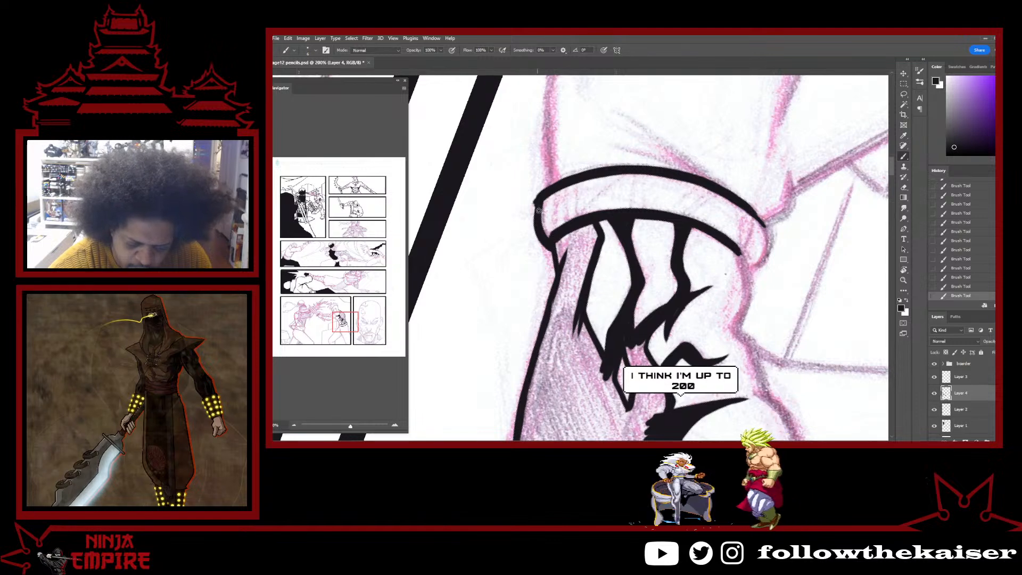
key(e)
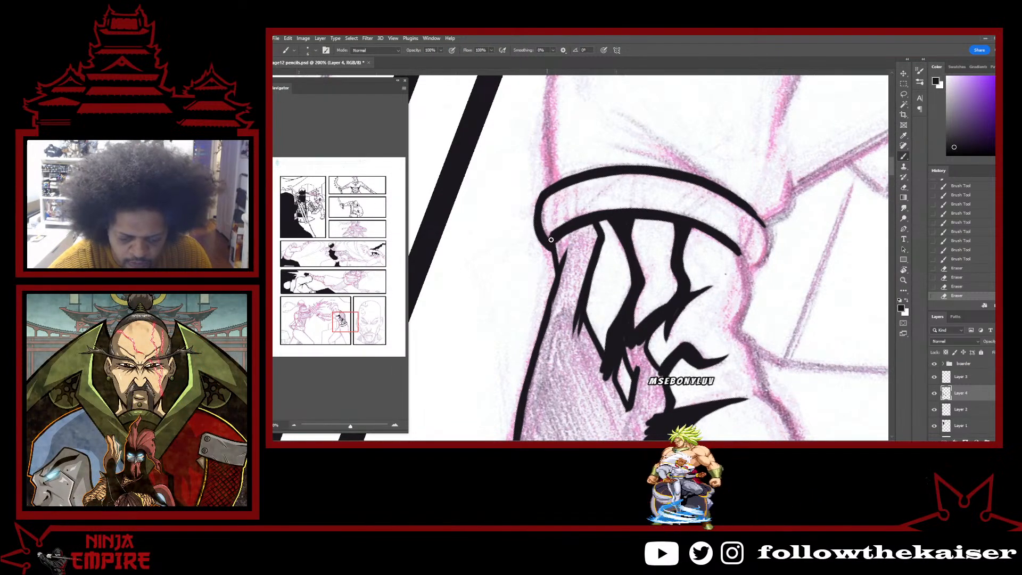
Ink and thicken the rounded front end of the waistband.
drag(800, 270, 683, 222)
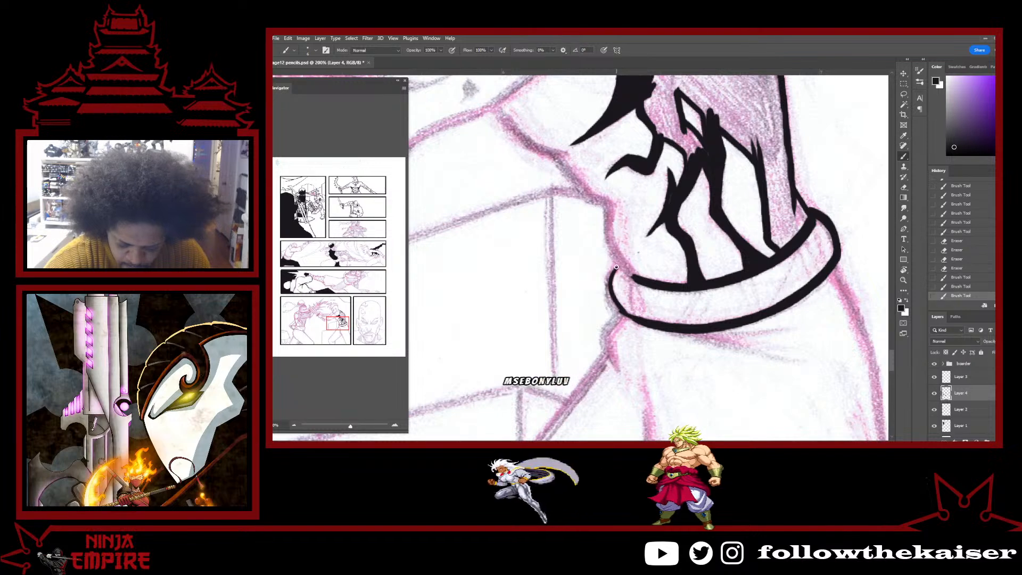
key(r)
drag(617, 267, 646, 353)
key(b)
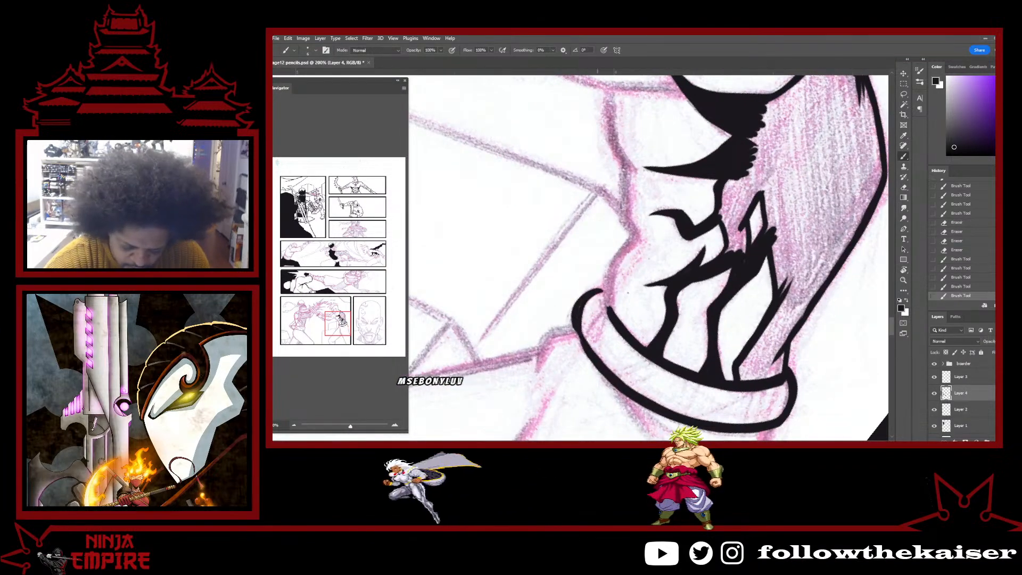
drag(584, 298, 576, 318)
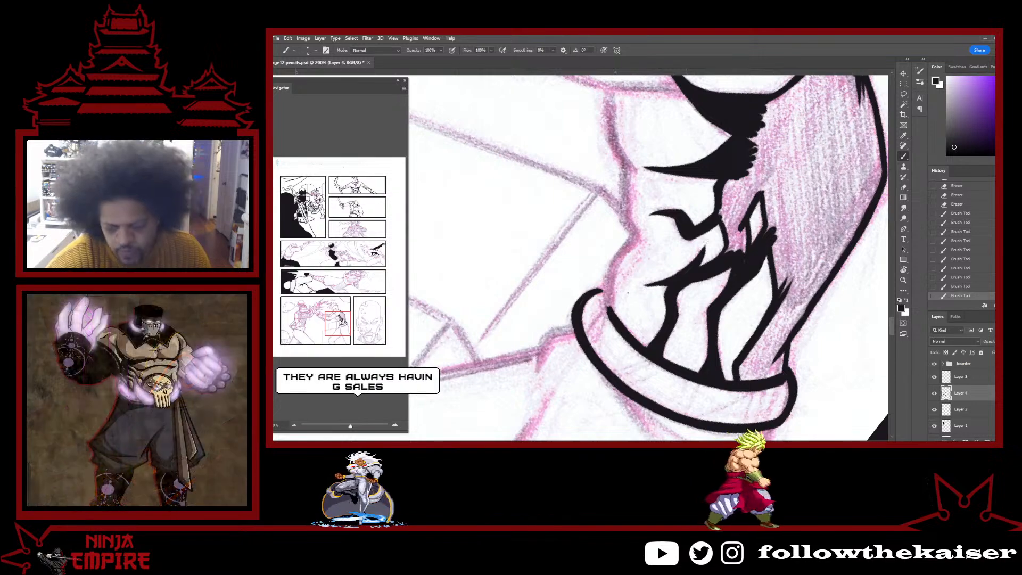
Ink the front contour of the lower belly from the waistband up to the first abdominal crease.
key(r)
drag(752, 241, 744, 203)
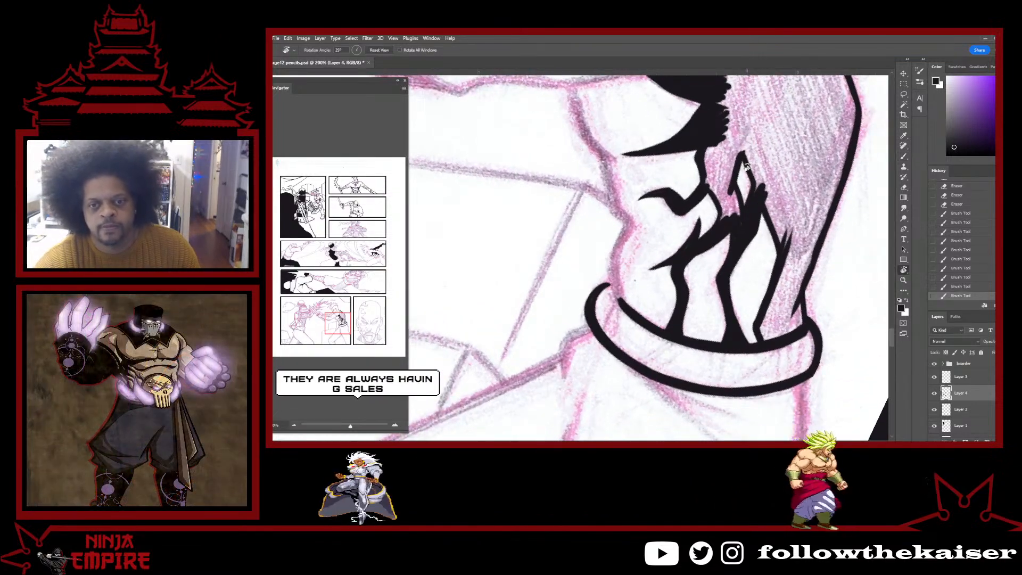
mouse_move(683, 229)
mouse_down()
mouse_move(688, 266)
mouse_move(626, 338)
mouse_up()
key(b)
mouse_move(632, 263)
mouse_down()
mouse_move(619, 301)
mouse_move(625, 336)
mouse_move(666, 259)
mouse_up()
key(r)
key(b)
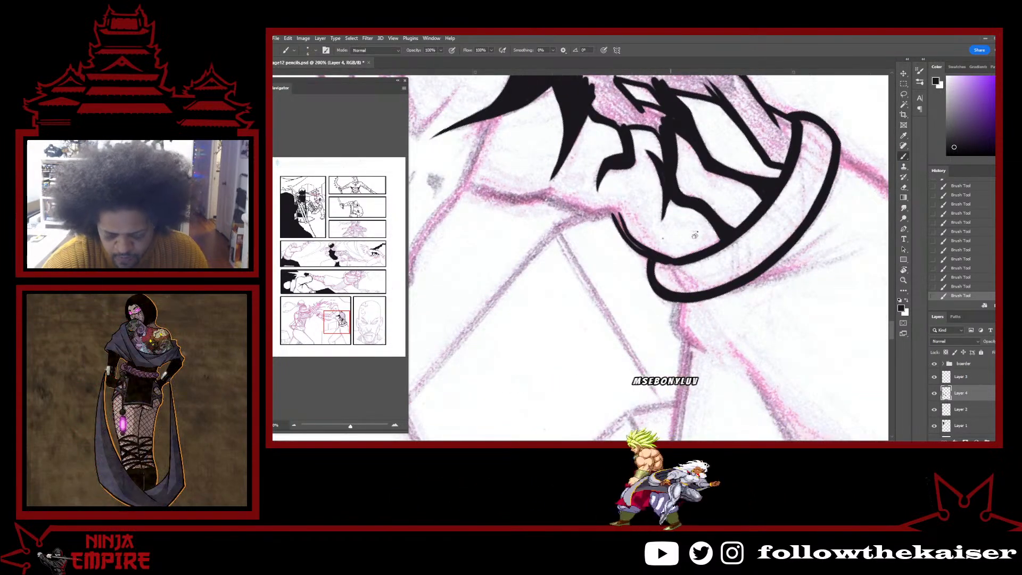
drag(695, 236, 671, 302)
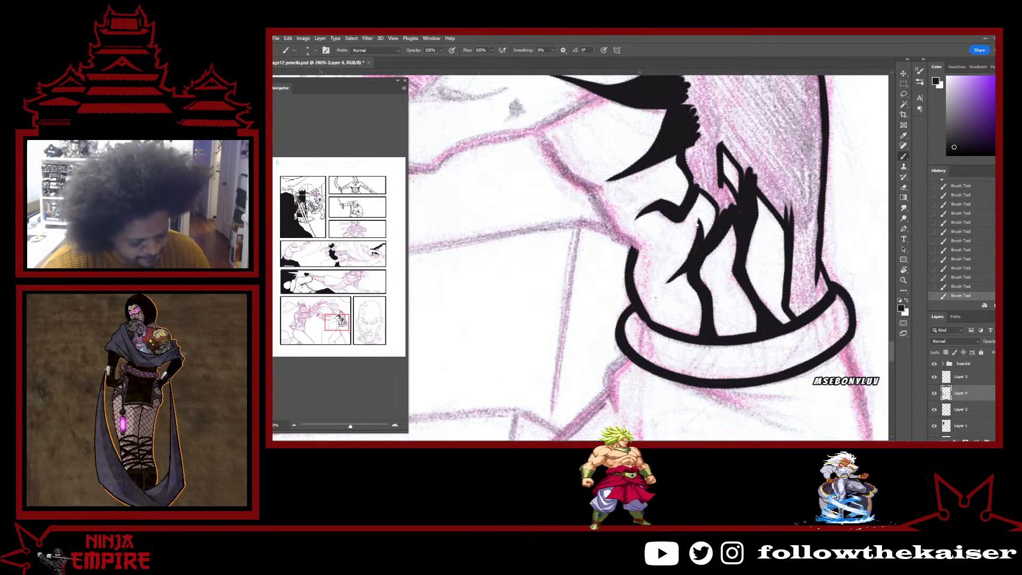
Extend the front torso contour above the abdominal crease to the lower rib shadow and thicken the line.
key(r)
drag(740, 265, 719, 338)
key(space)
mouse_move(617, 208)
mouse_down()
mouse_move(634, 311)
mouse_move(650, 336)
mouse_up()
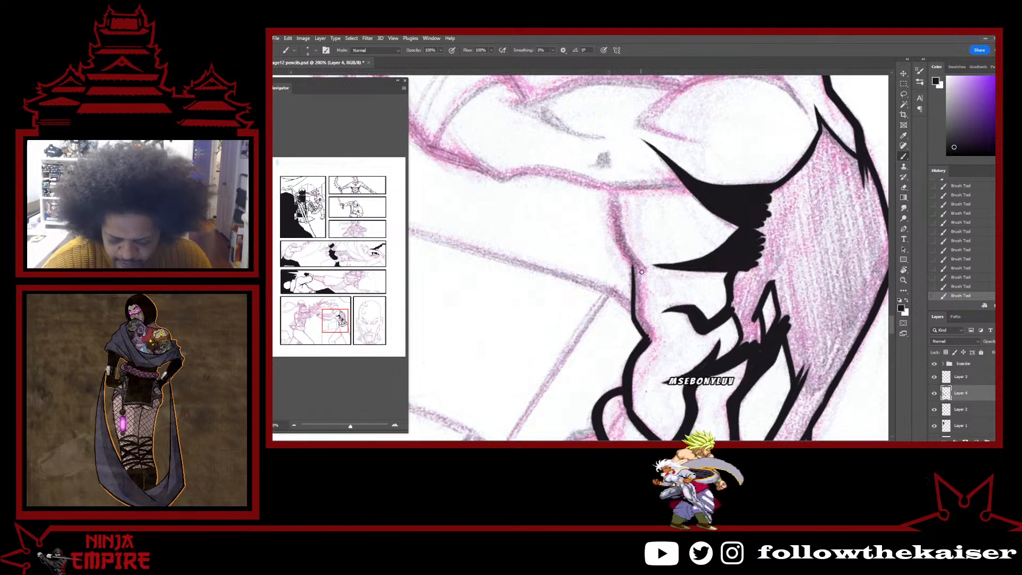
mouse_move(641, 273)
mouse_down()
mouse_move(650, 334)
mouse_move(634, 363)
mouse_up()
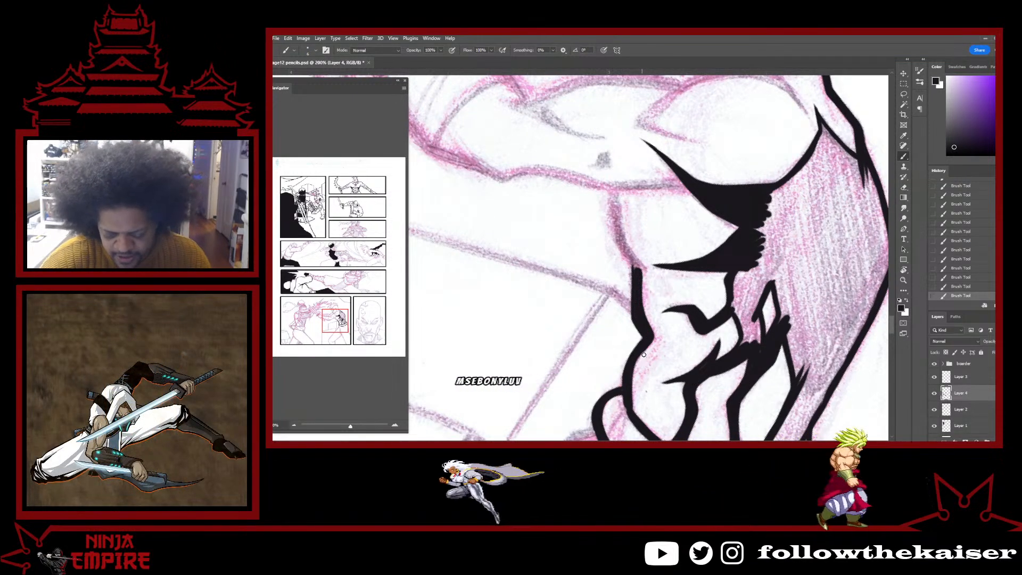
Continue the front torso contour from the lower rib shadow up to the underside of the outstretched arm.
key(r)
drag(641, 351, 668, 325)
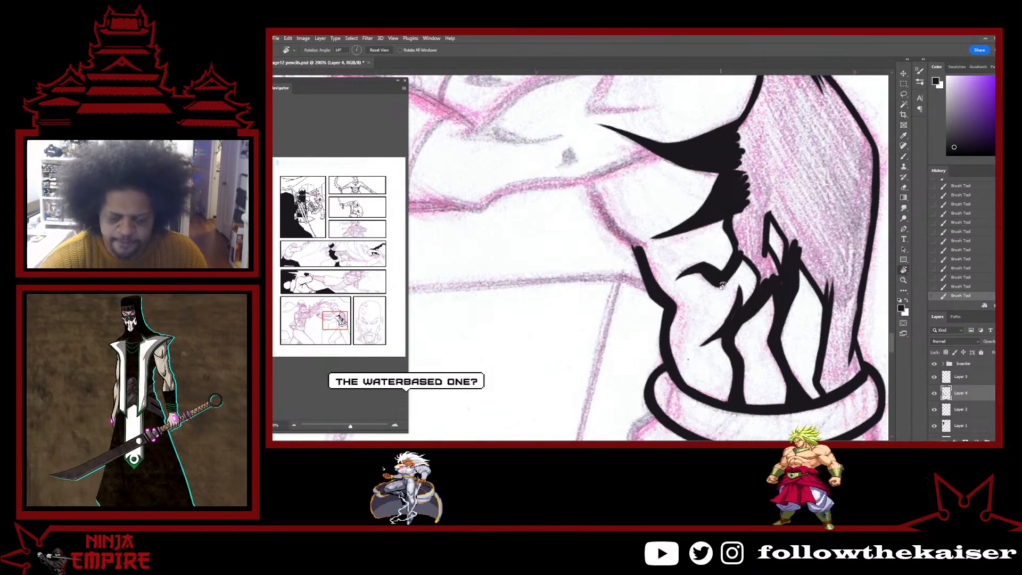
key(r)
drag(663, 338, 684, 353)
key(b)
mouse_move(610, 242)
mouse_down()
mouse_move(610, 284)
mouse_move(628, 319)
mouse_move(622, 314)
mouse_up()
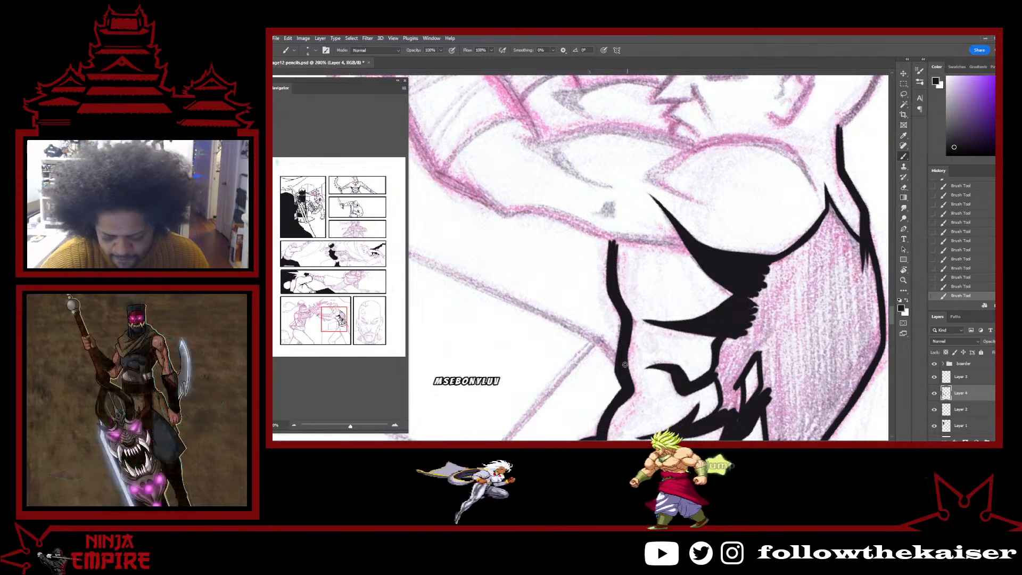
Ink the underside of the outstretched upper arm from the armpit shadow to the elbow and thicken the line.
key(r)
mouse_move(629, 316)
mouse_down()
mouse_move(745, 325)
mouse_move(628, 431)
mouse_up()
key(b)
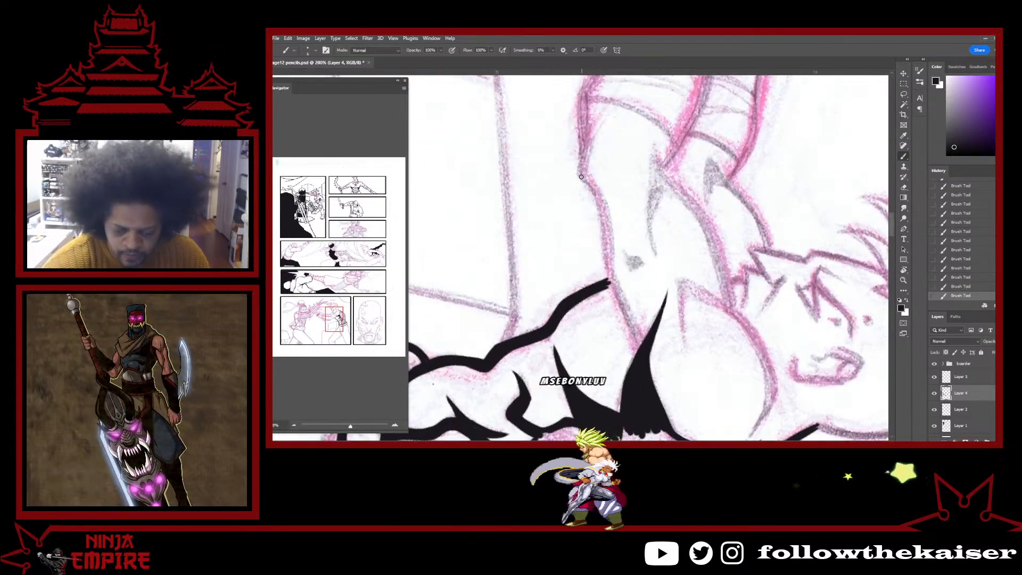
mouse_move(581, 176)
mouse_down()
mouse_move(641, 357)
mouse_move(600, 195)
mouse_move(635, 334)
mouse_up()
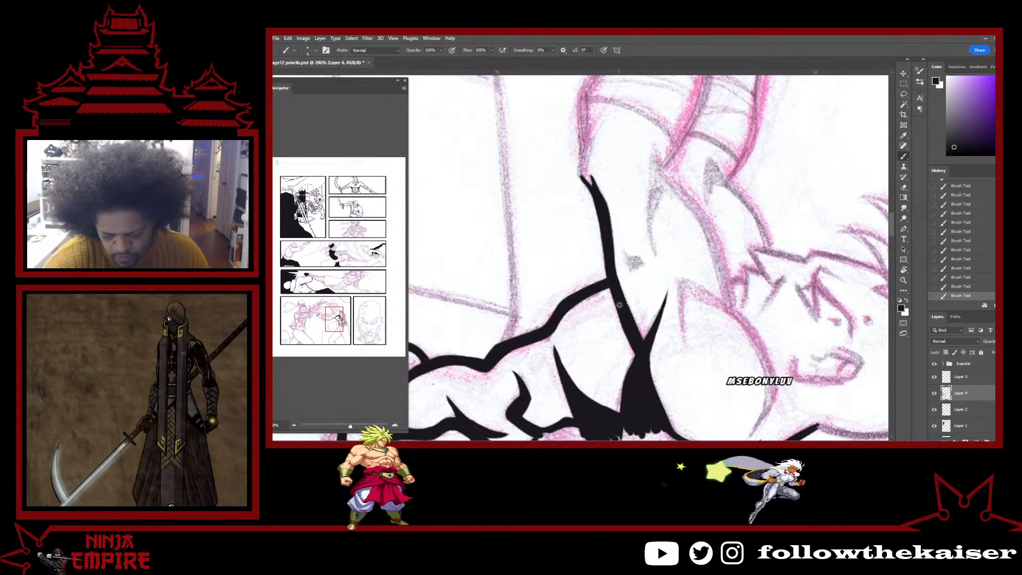
Continue the arm's lower contour past the elbow to the forearm wrappings, adding a short tapered crease inside the line.
key(r)
drag(616, 299, 625, 289)
key(space)
drag(606, 208, 625, 353)
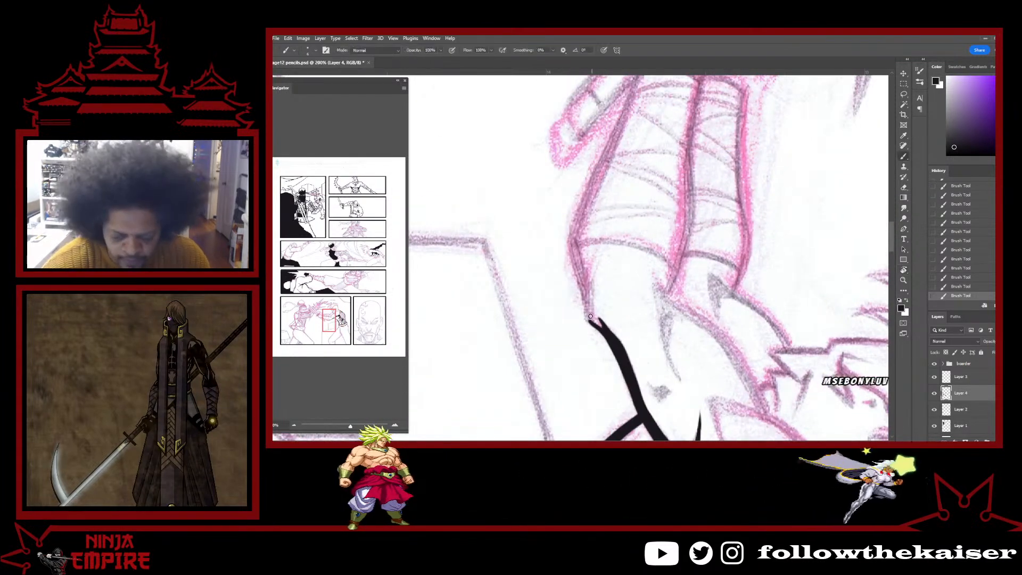
drag(587, 319, 595, 255)
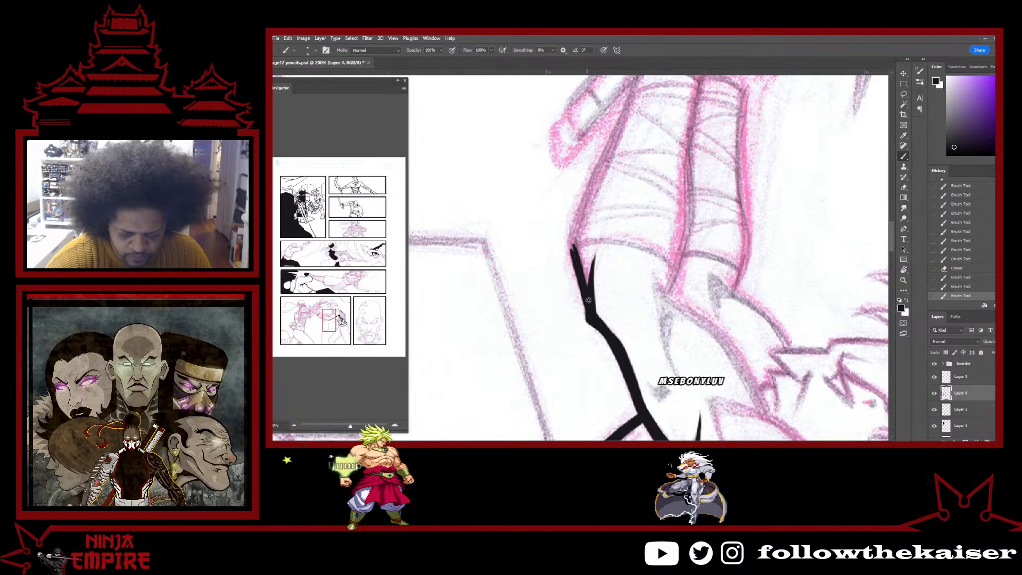
Ink the tapered muscle crease at the inner elbow, running from the forearm into the upper arm.
key(r)
drag(728, 272, 700, 297)
key(b)
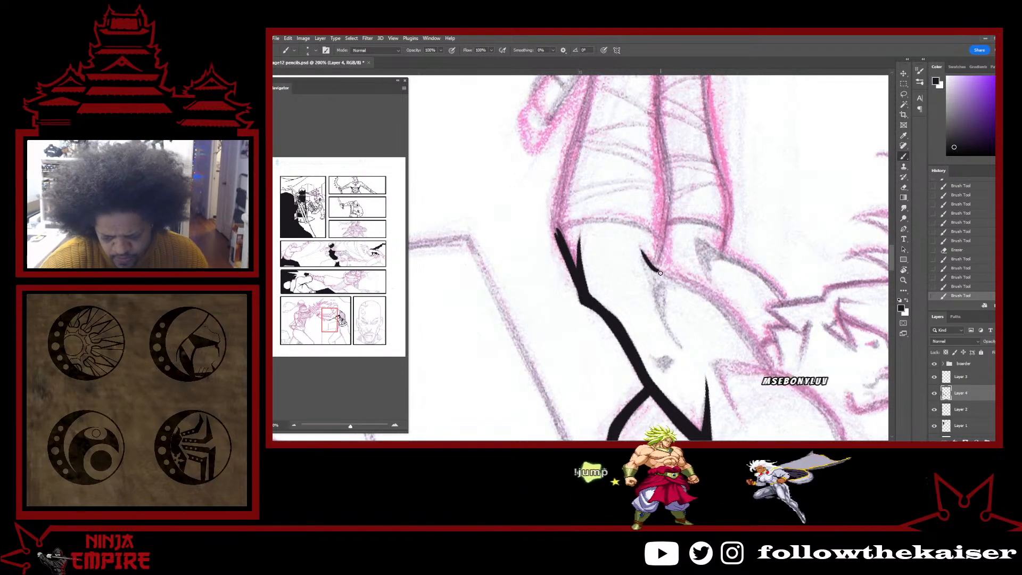
drag(641, 250, 658, 270)
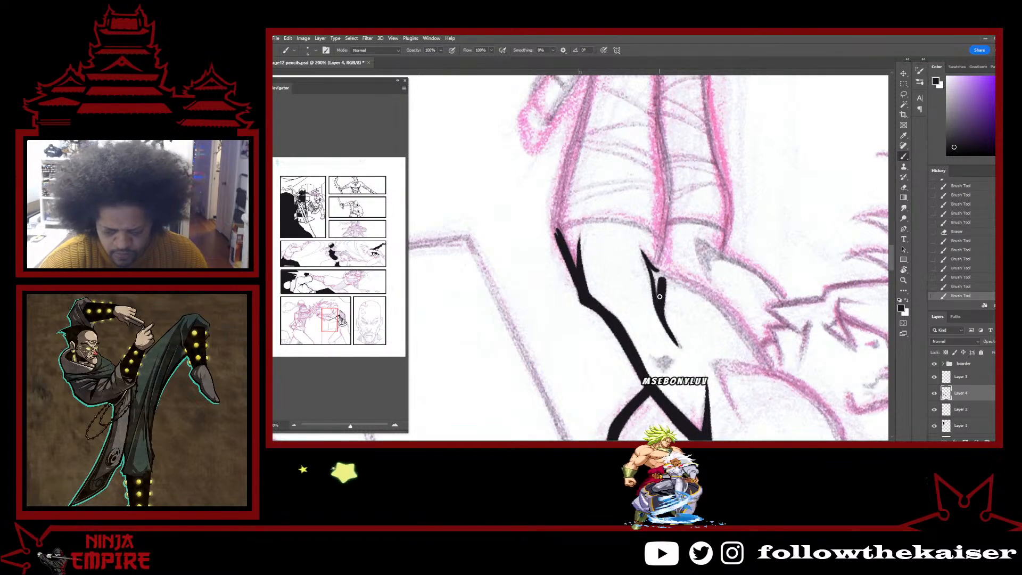
Ink the biceps' upper contour from the inner elbow crease to the shoulder and thicken it into a solid line.
mouse_move(734, 319)
mouse_down()
mouse_move(585, 101)
mouse_move(672, 245)
mouse_move(669, 217)
mouse_up()
key(b)
mouse_move(666, 217)
mouse_down()
mouse_move(667, 239)
mouse_move(673, 214)
mouse_move(653, 215)
mouse_move(674, 208)
mouse_up()
key(e)
key(b)
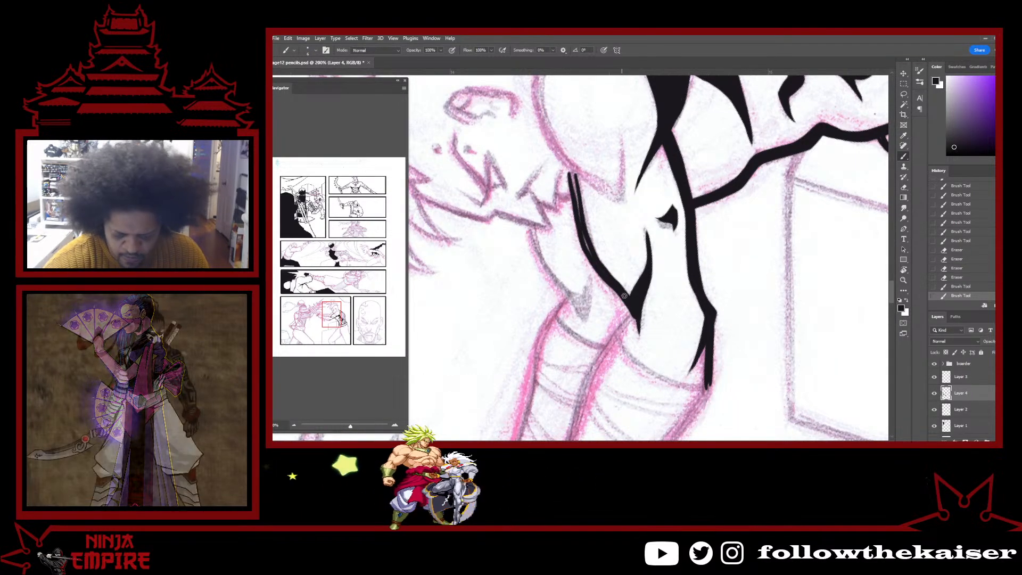
drag(625, 300, 636, 326)
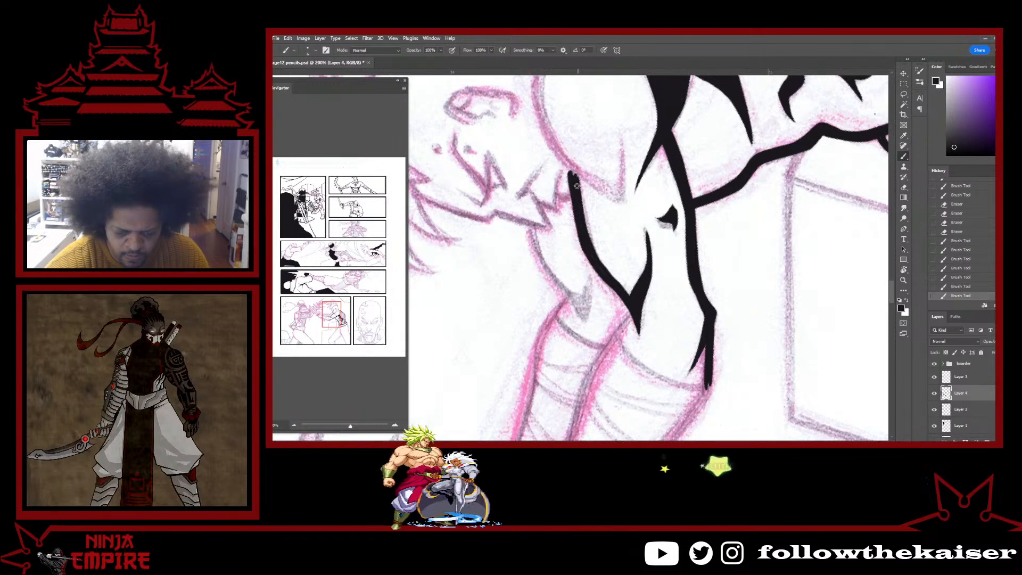
Ink the lower contour of the shoulder muscle with a pointed hook at its end and clean up the tip.
scroll(604, 275, up, 3)
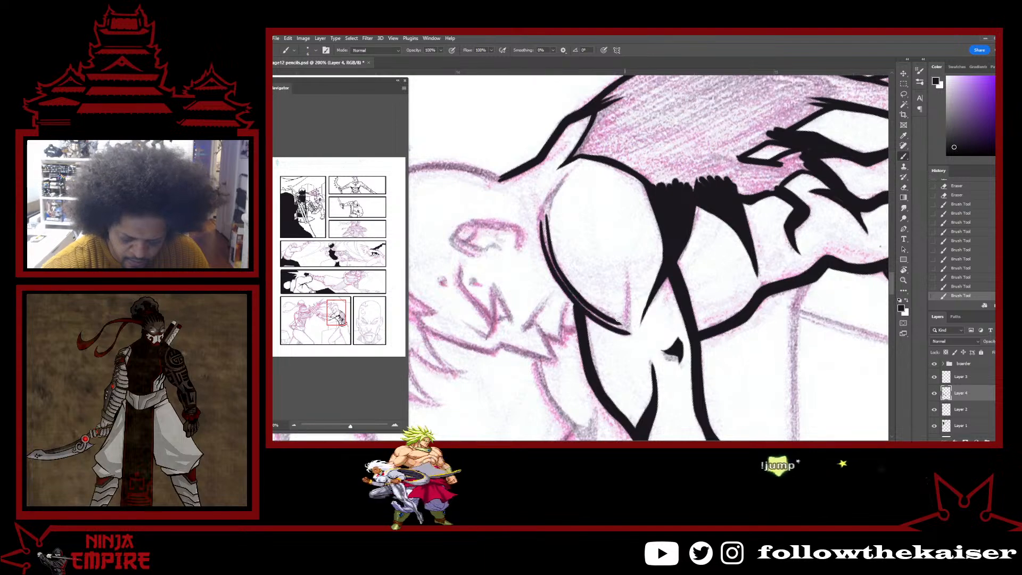
drag(617, 320, 548, 250)
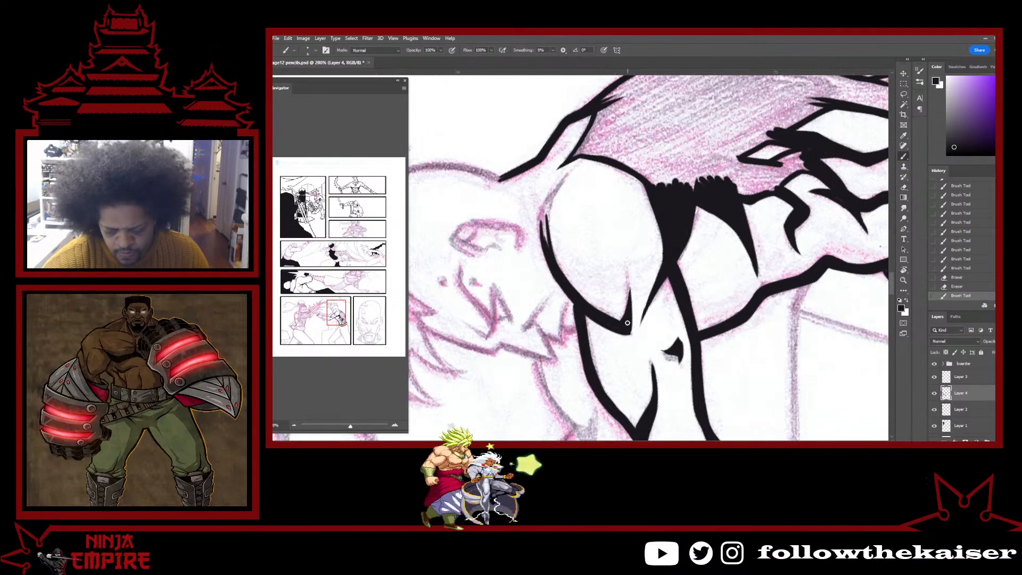
key(e)
drag(632, 314, 629, 335)
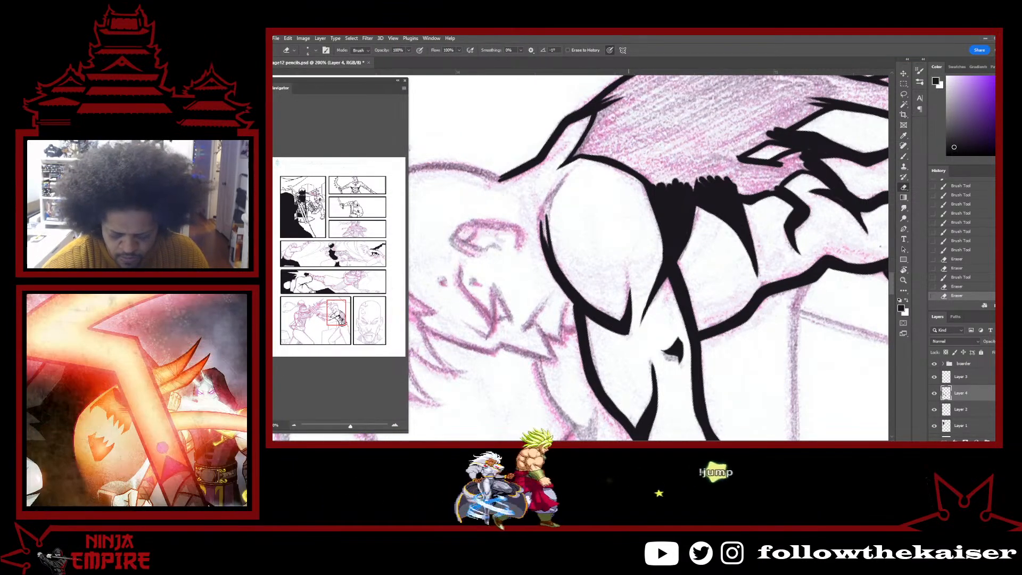
key(b)
drag(580, 282, 587, 268)
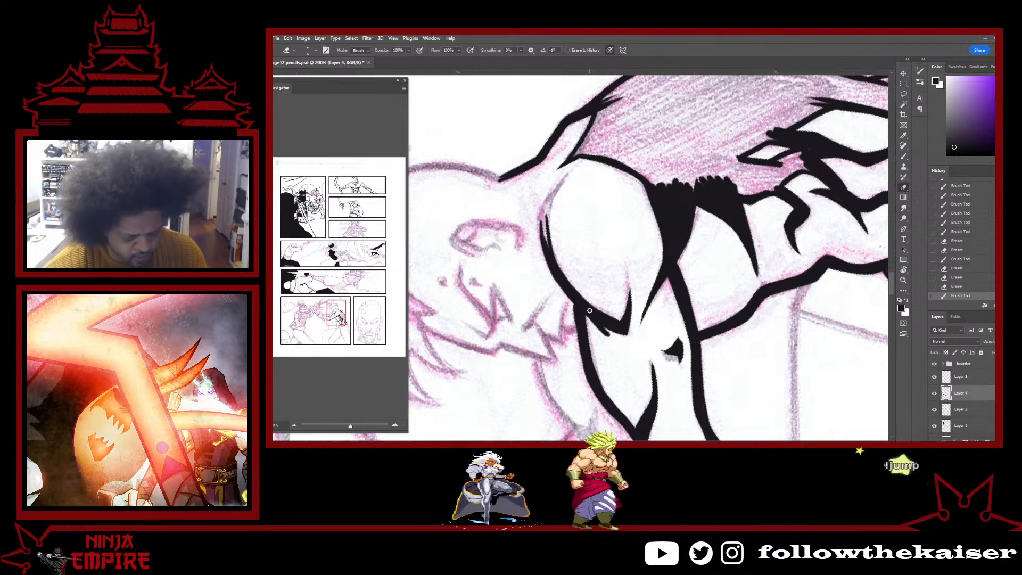
key(ctrl+z)
Extend the shoulder muscle's contour up its front toward the neck, tapering the end and thickening the line.
key(e)
key(r)
drag(622, 217, 645, 335)
drag(653, 278, 672, 254)
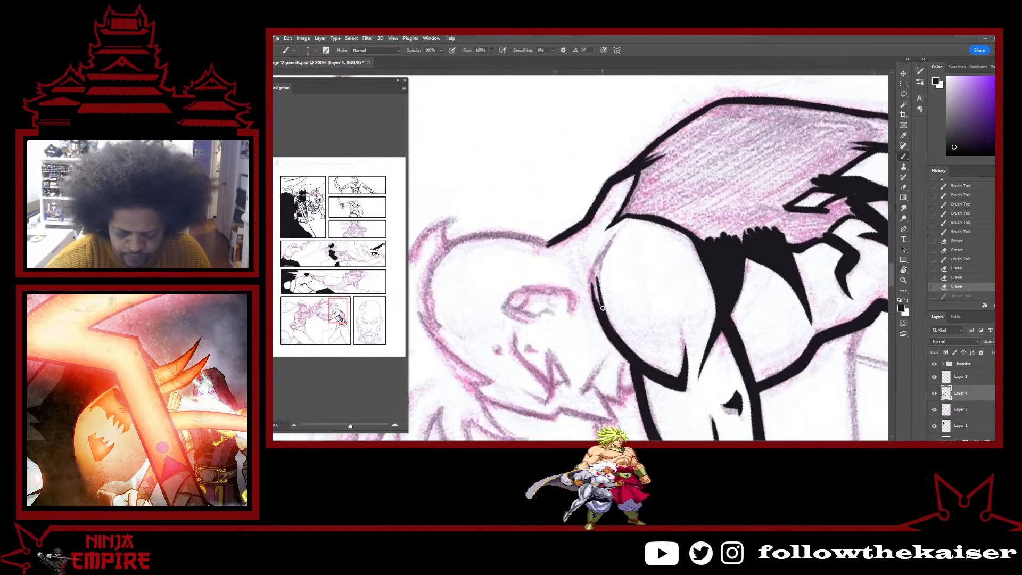
mouse_move(602, 308)
mouse_down()
mouse_move(599, 279)
mouse_move(600, 308)
mouse_up()
drag(610, 242, 594, 274)
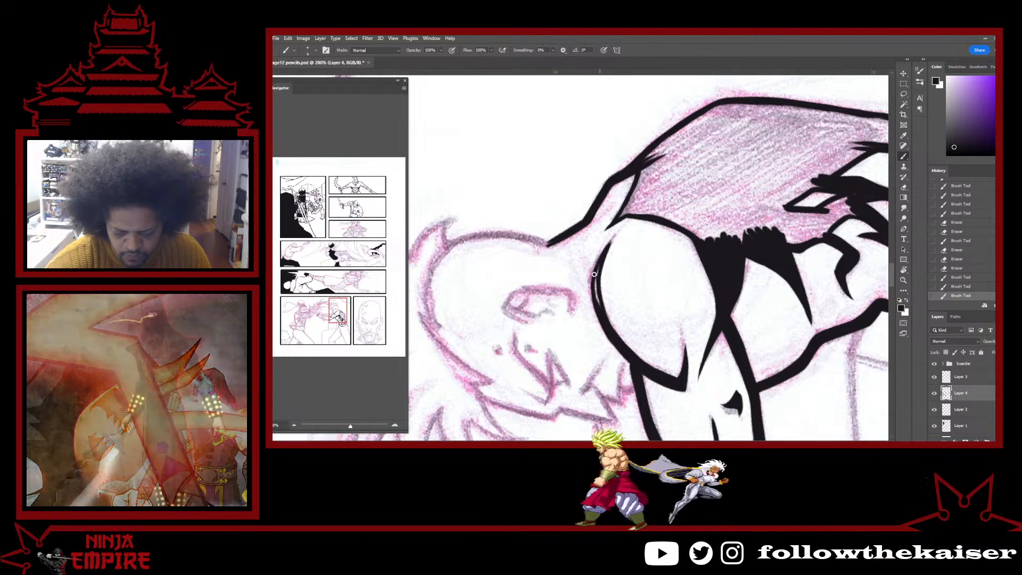
drag(617, 235, 598, 265)
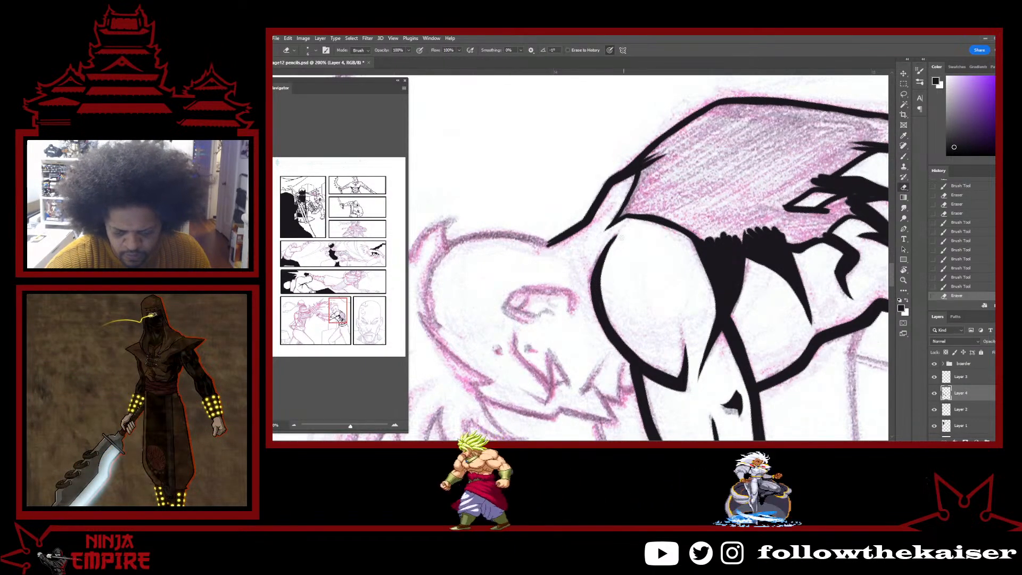
Fill the pencil-shaded back and side of the torso with black, using a Magic Wand selection expanded by 2 pixels.
key(r)
drag(679, 209, 728, 293)
scroll(693, 349, down, 3)
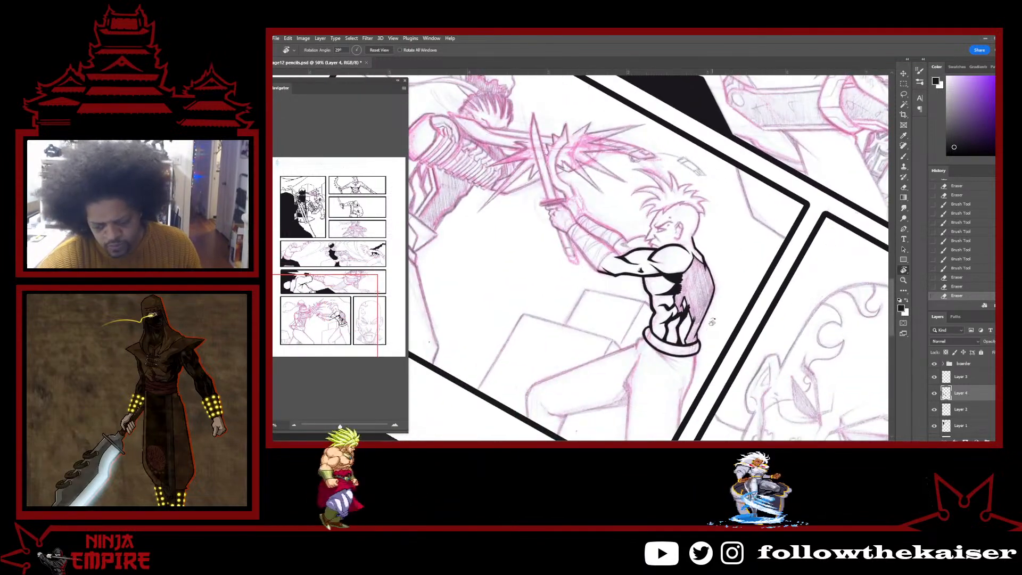
scroll(710, 322, up, 1)
key(w)
click(698, 322)
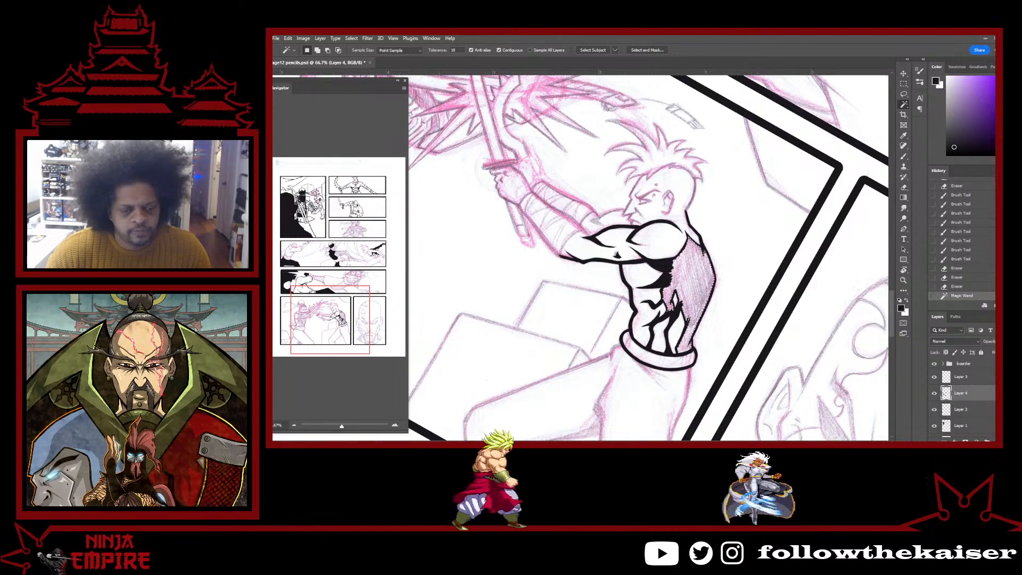
click(352, 38)
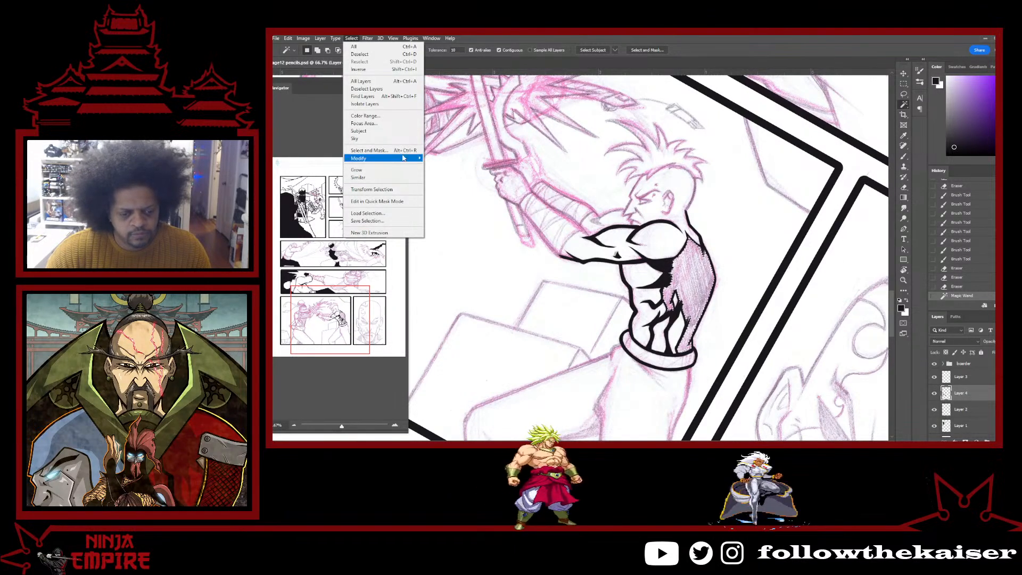
mouse_move(383, 158)
click(439, 173)
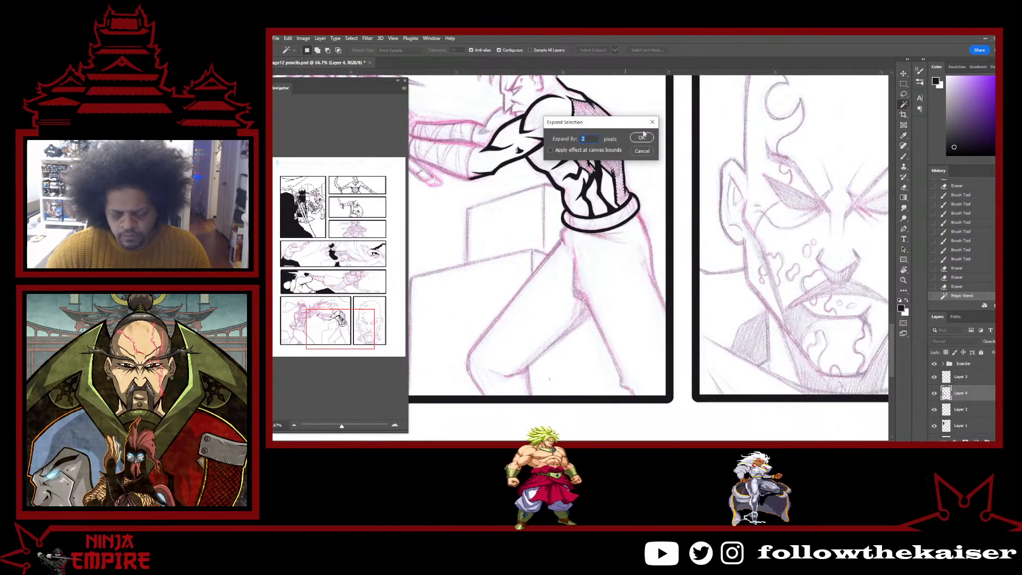
click(642, 138)
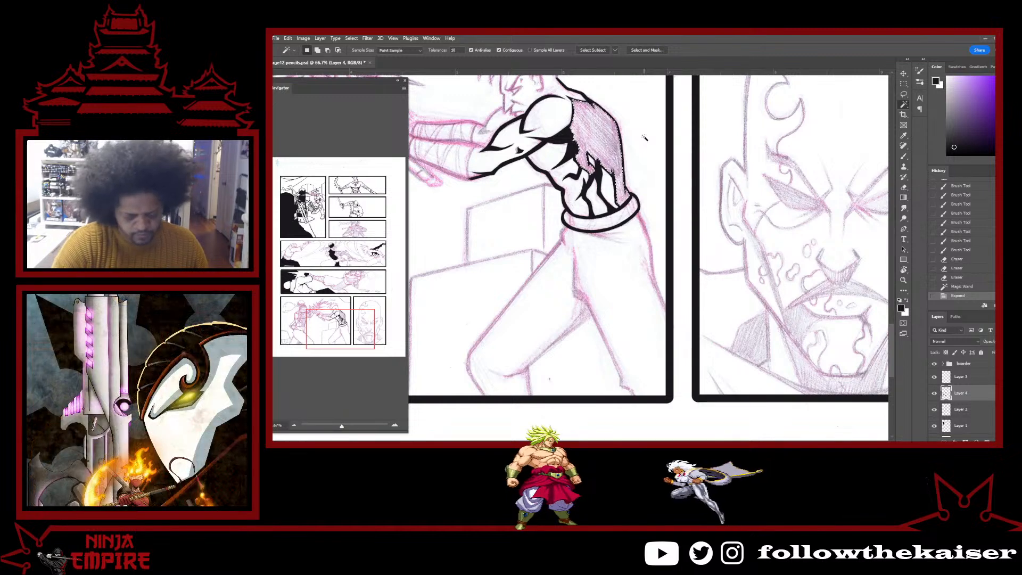
key(alt+BackSpace)
key(ctrl+d)
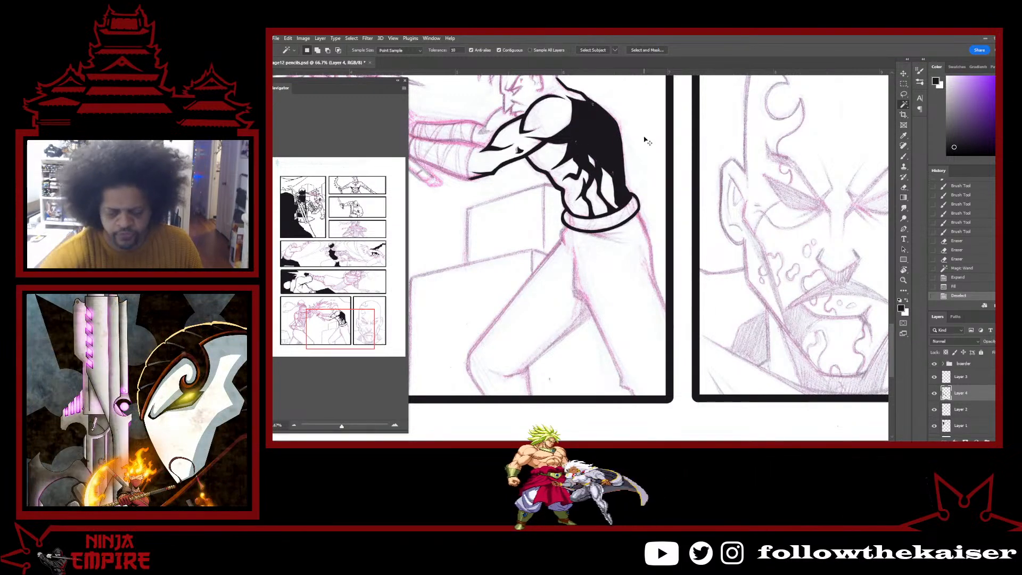
Brush over the stray white specks and gaps left inside and along the edges of the torso's black fill.
ctrl+click(609, 154)
ctrl+click(614, 165)
key(b)
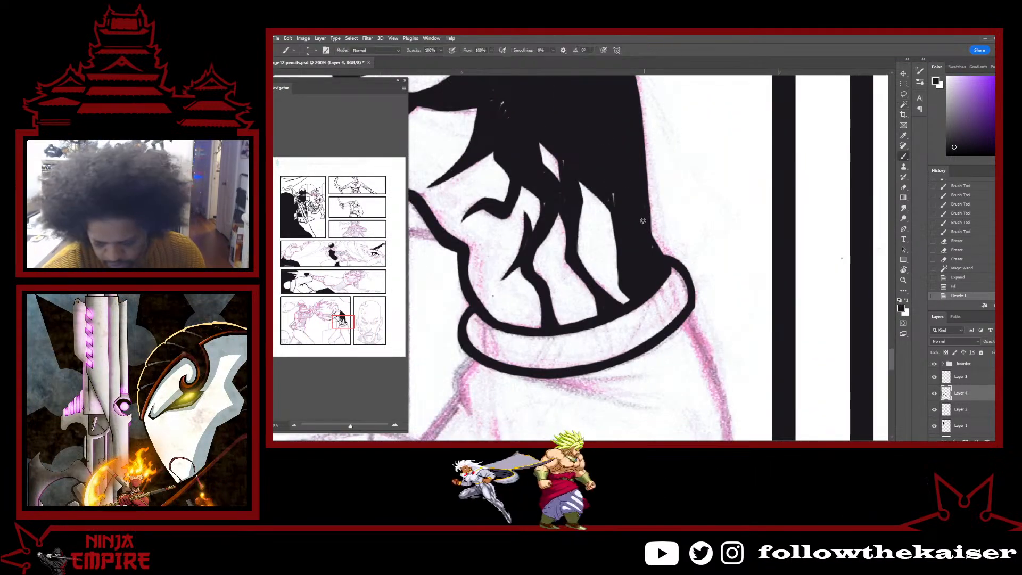
drag(613, 193, 614, 205)
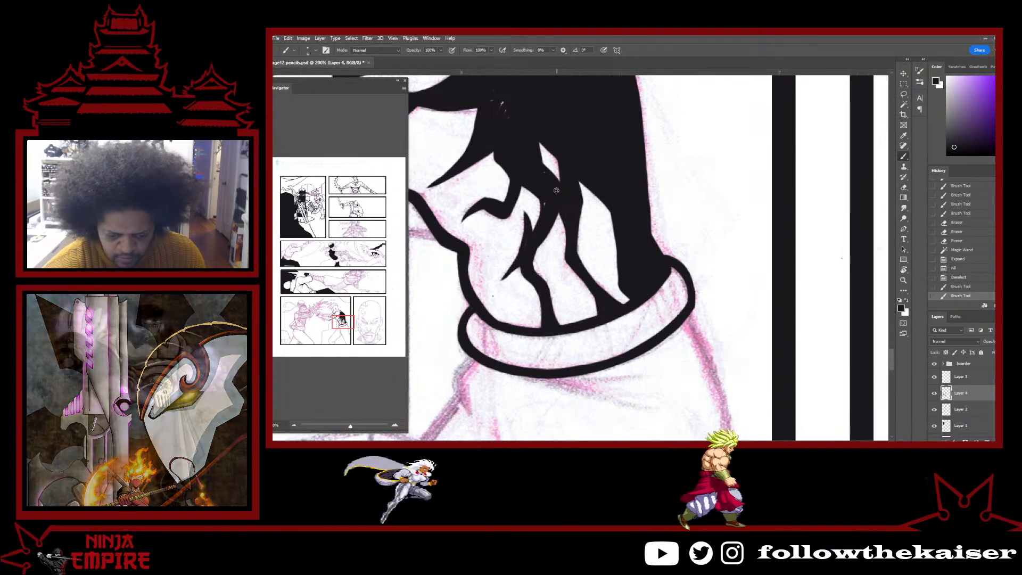
mouse_move(501, 102)
mouse_down()
mouse_move(527, 185)
mouse_move(519, 146)
mouse_up()
mouse_move(612, 183)
mouse_down()
mouse_move(623, 304)
mouse_move(595, 187)
mouse_up()
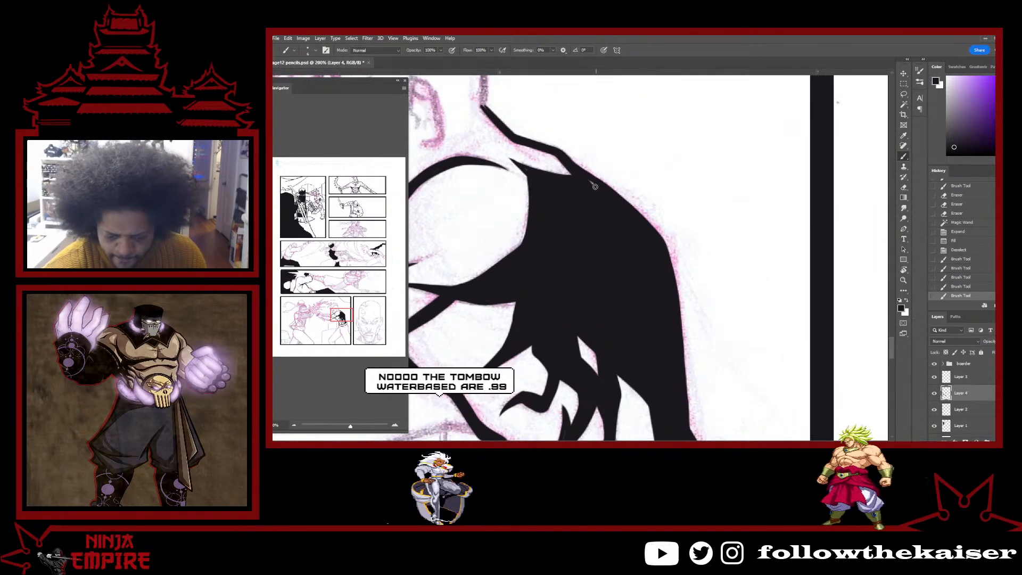
click(545, 182)
drag(617, 248, 613, 202)
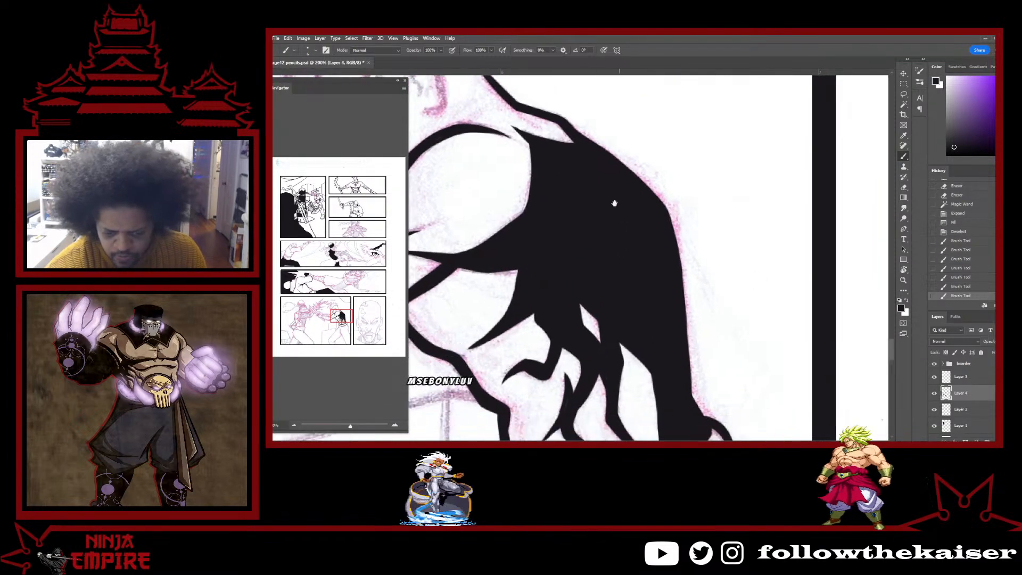
mouse_move(614, 282)
mouse_down()
mouse_move(657, 182)
mouse_move(634, 172)
mouse_up()
drag(588, 269, 581, 287)
drag(589, 266, 586, 279)
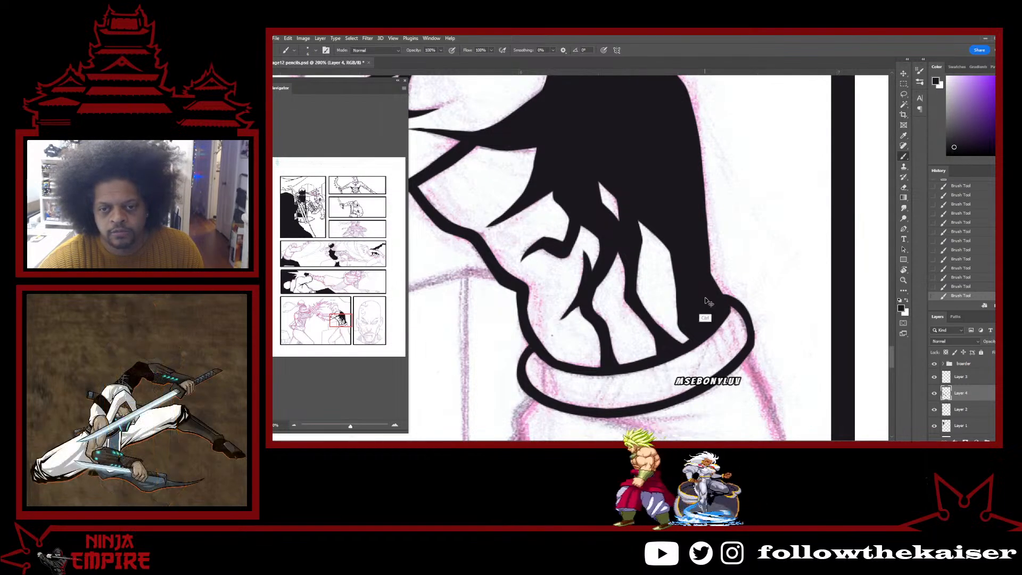
scroll(707, 302, down, 3)
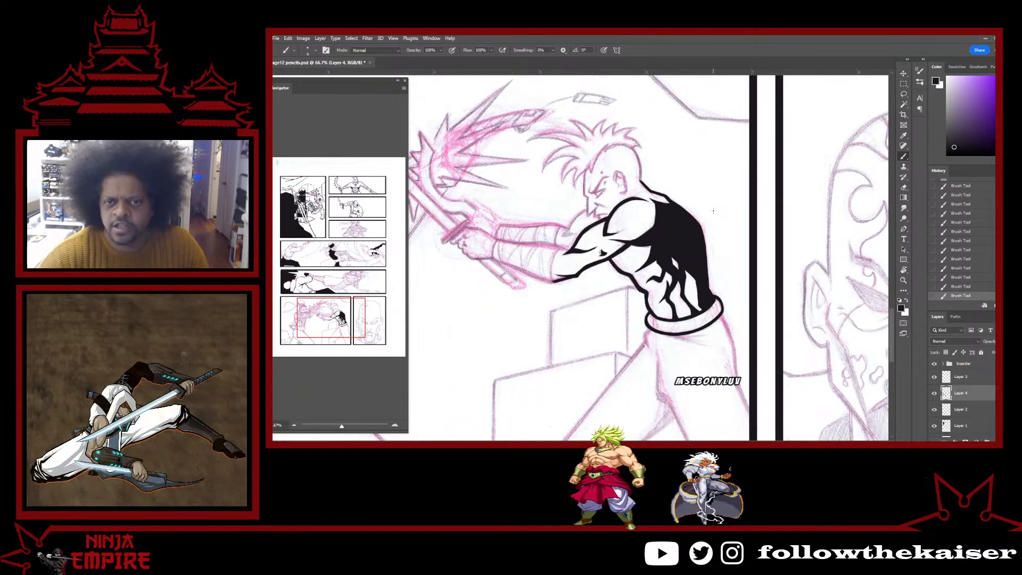
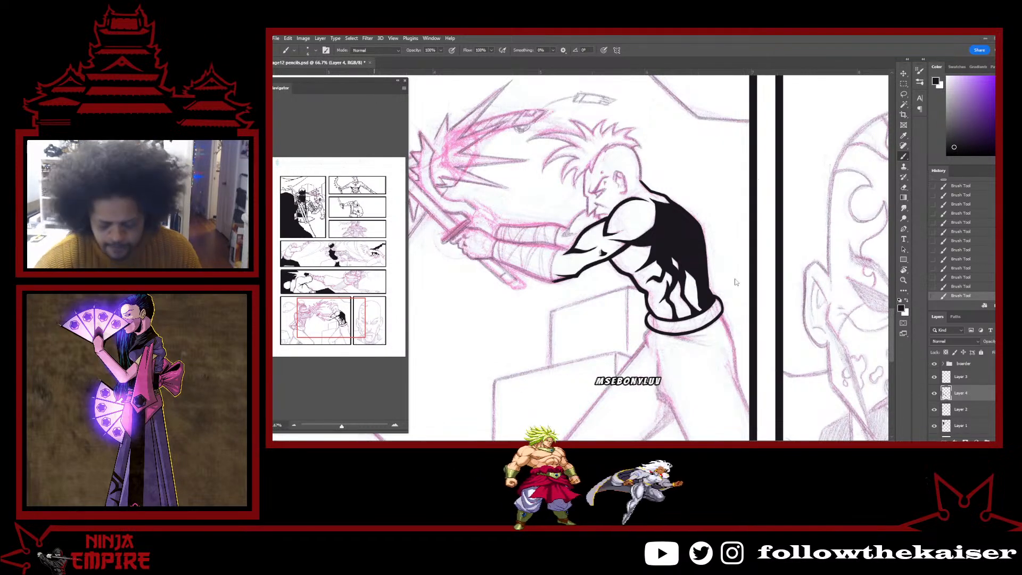
Ink two tapered fabric folds branching from the waistband's lower edge onto the trousers.
drag(733, 299, 721, 367)
key(ctrl+z)
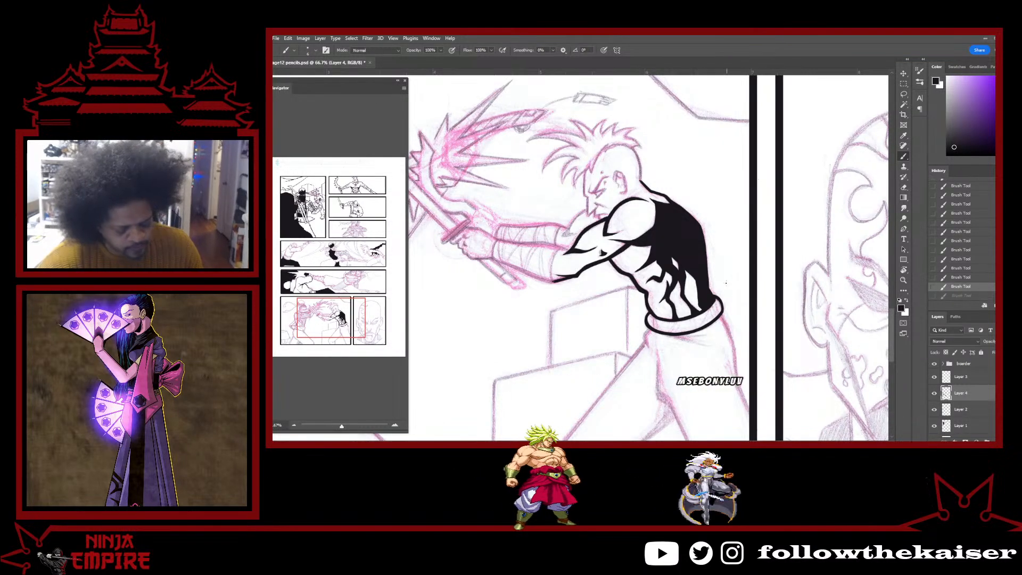
key(r)
mouse_move(707, 287)
mouse_down()
mouse_move(660, 351)
mouse_move(641, 217)
mouse_up()
ctrl+click(641, 362)
ctrl+click(640, 361)
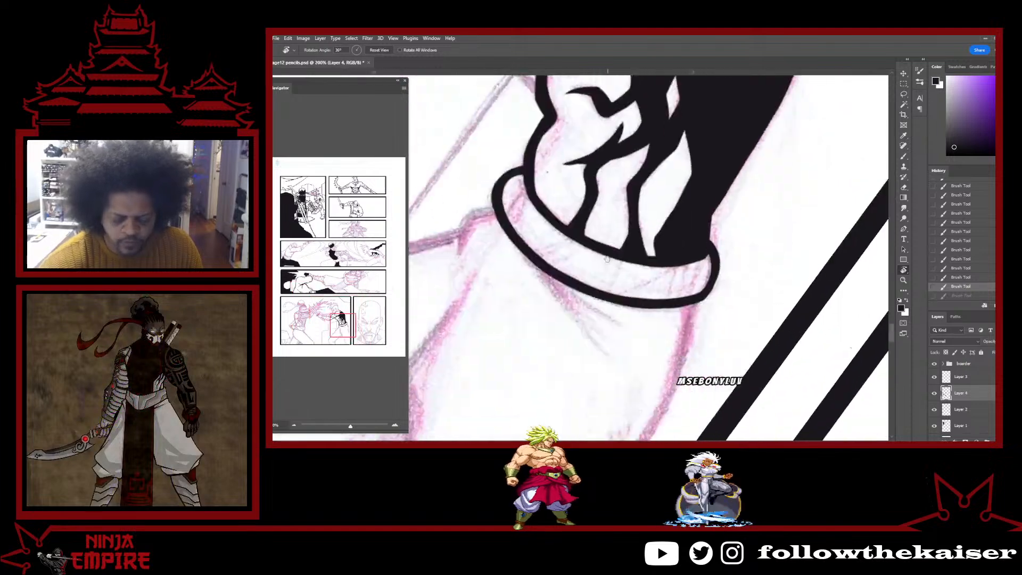
ctrl+click(607, 260)
drag(540, 309, 529, 239)
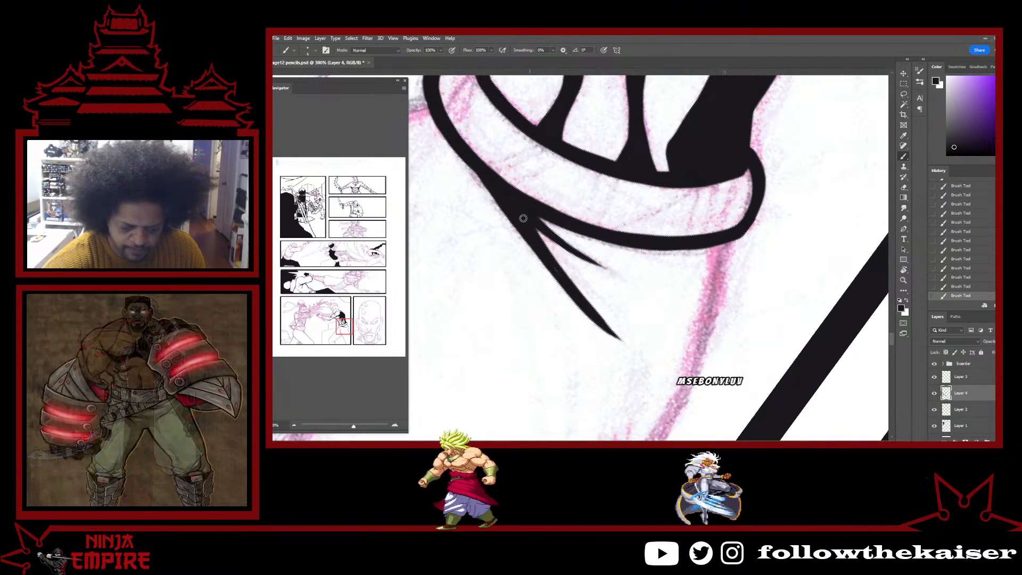
Trim the edges of the trouser folds below the waistband with the eraser to sharpen their tapers.
key(e)
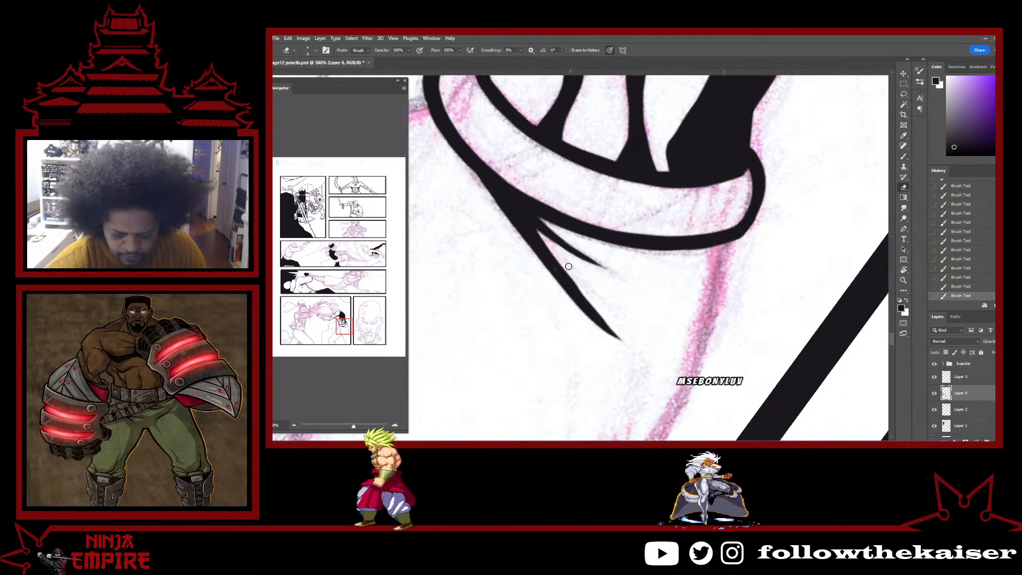
drag(565, 264, 596, 314)
mouse_move(542, 275)
mouse_down()
mouse_move(598, 326)
mouse_move(556, 292)
mouse_move(547, 278)
mouse_move(568, 303)
mouse_move(531, 232)
mouse_up()
key(b)
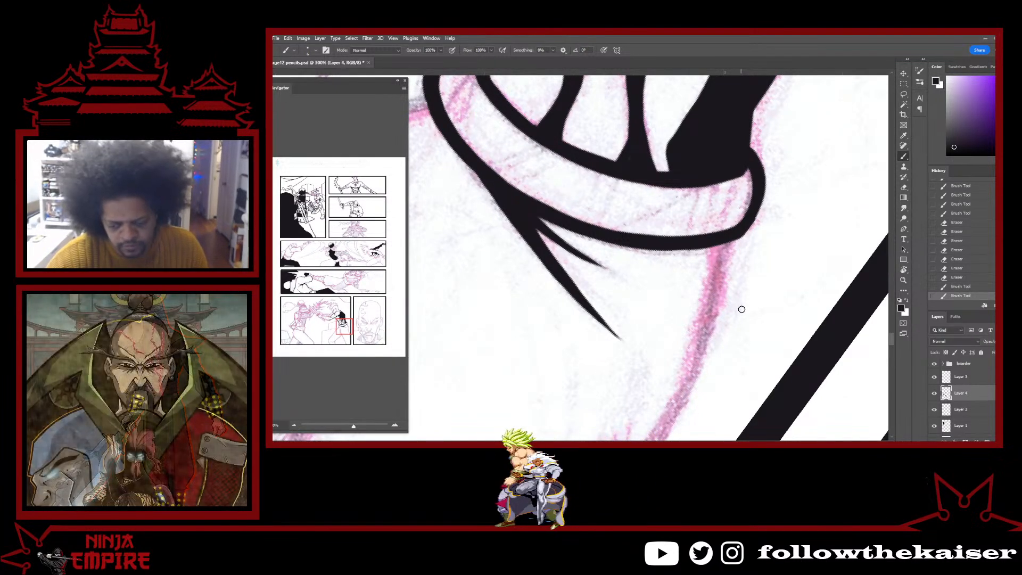
Ink thin curved fold lines across the fighter's waistband, in pairs and single strokes from its front end to its back end.
key(r)
drag(575, 320, 838, 294)
key(b)
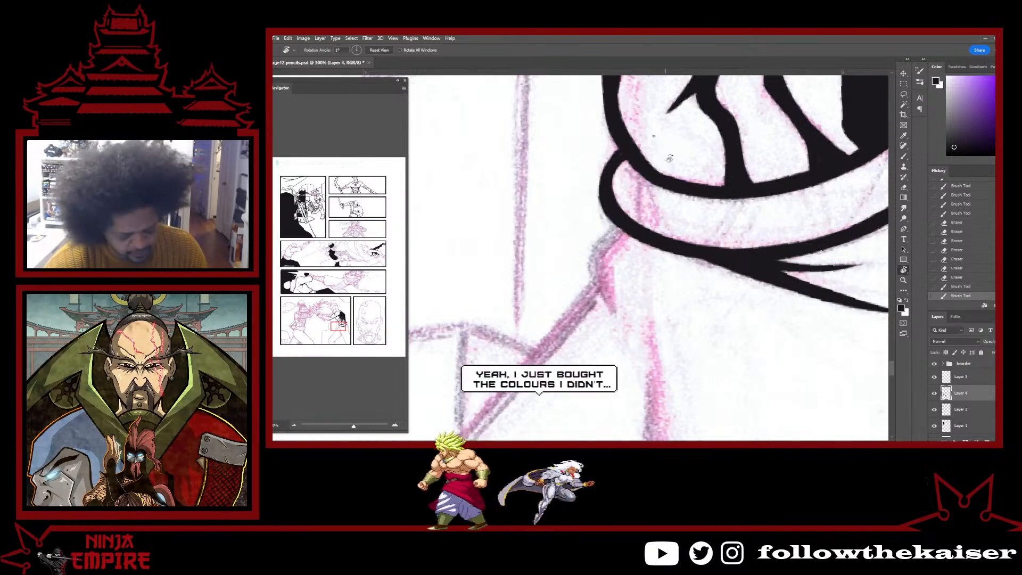
mouse_move(663, 187)
mouse_down()
mouse_move(635, 165)
mouse_move(636, 220)
mouse_move(661, 234)
mouse_up()
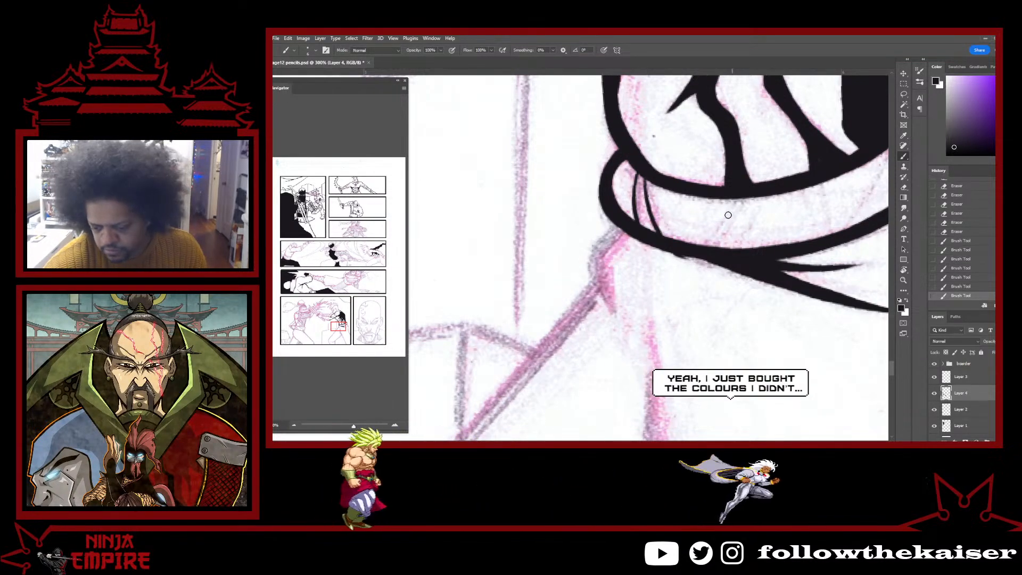
drag(648, 175, 661, 233)
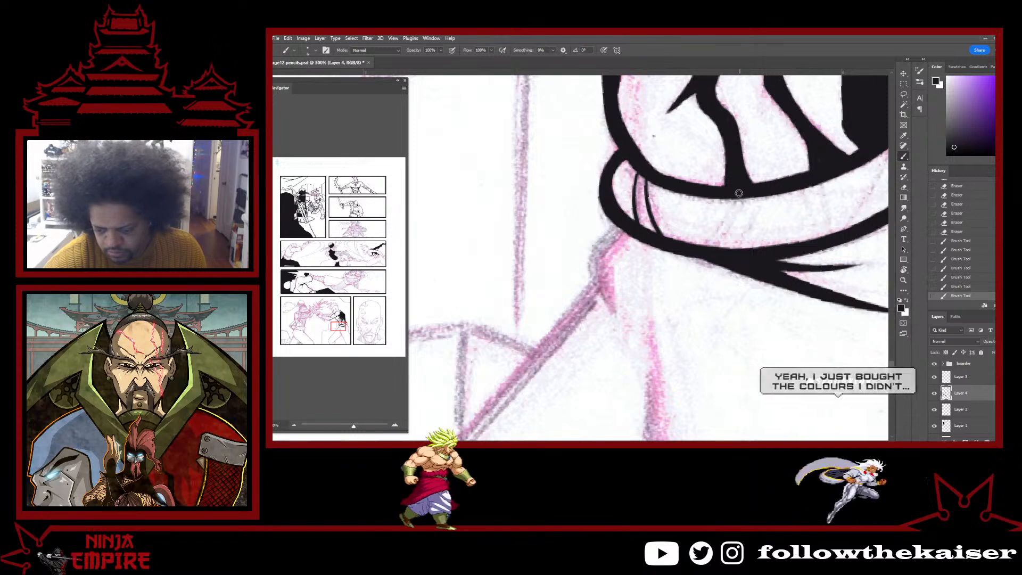
drag(737, 196, 714, 246)
drag(872, 176, 759, 239)
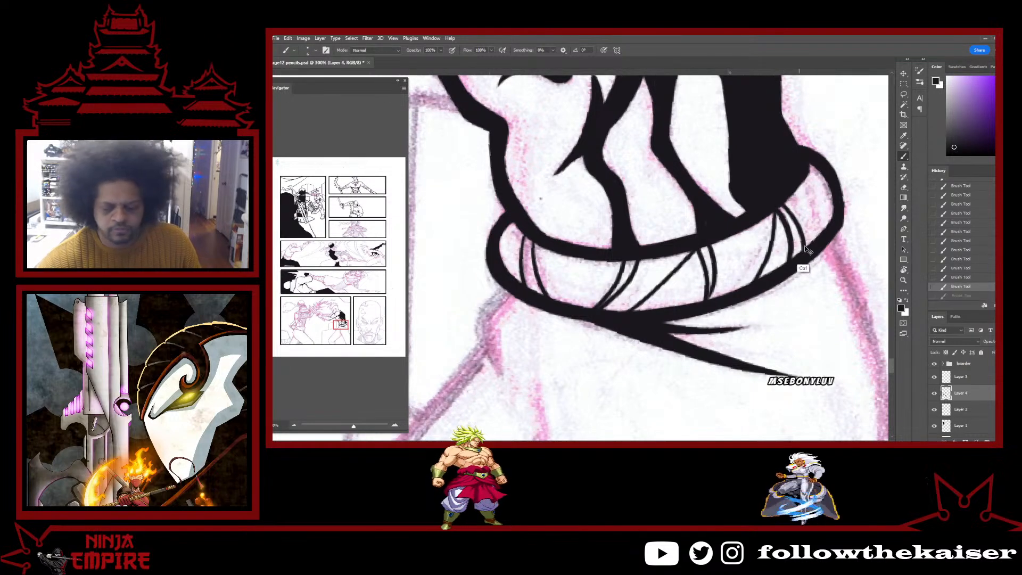
drag(795, 186, 833, 214)
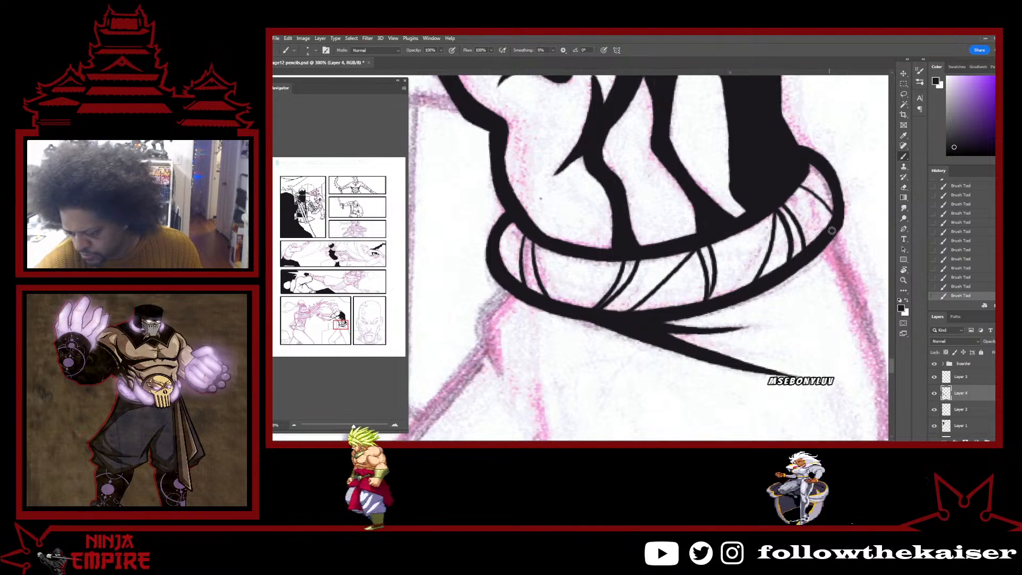
Ink the angular crotch fold on the trousers as a tapered vertical stroke bending into a thick black wedge.
scroll(758, 284, down, 5)
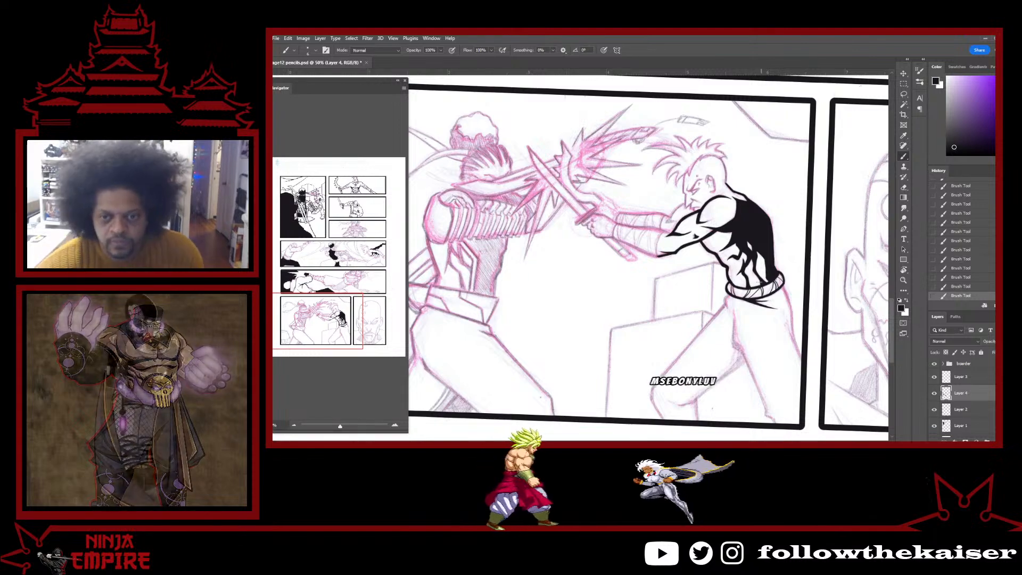
ctrl+click(738, 322)
drag(745, 356, 703, 277)
ctrl+click(697, 272)
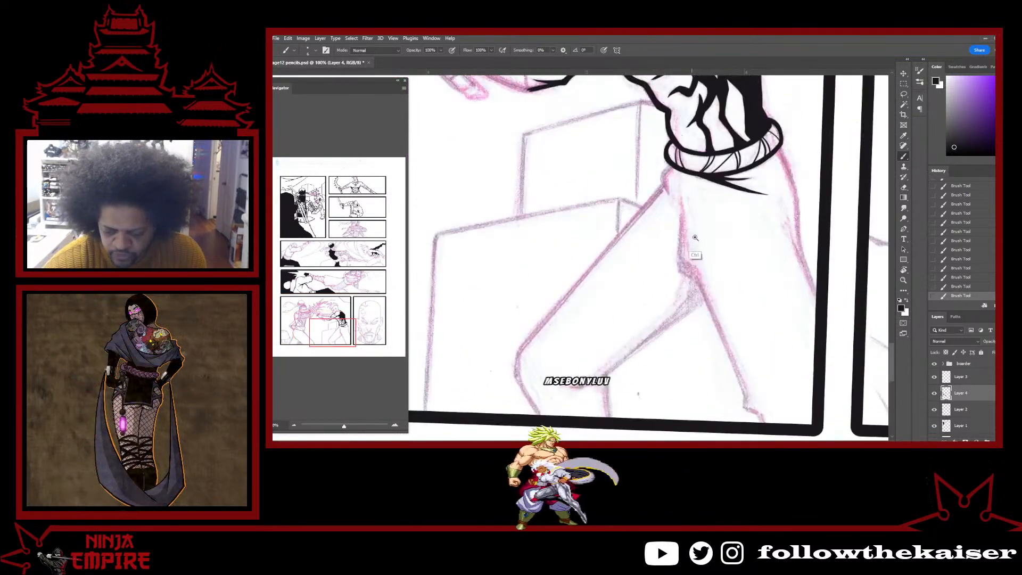
ctrl+click(705, 282)
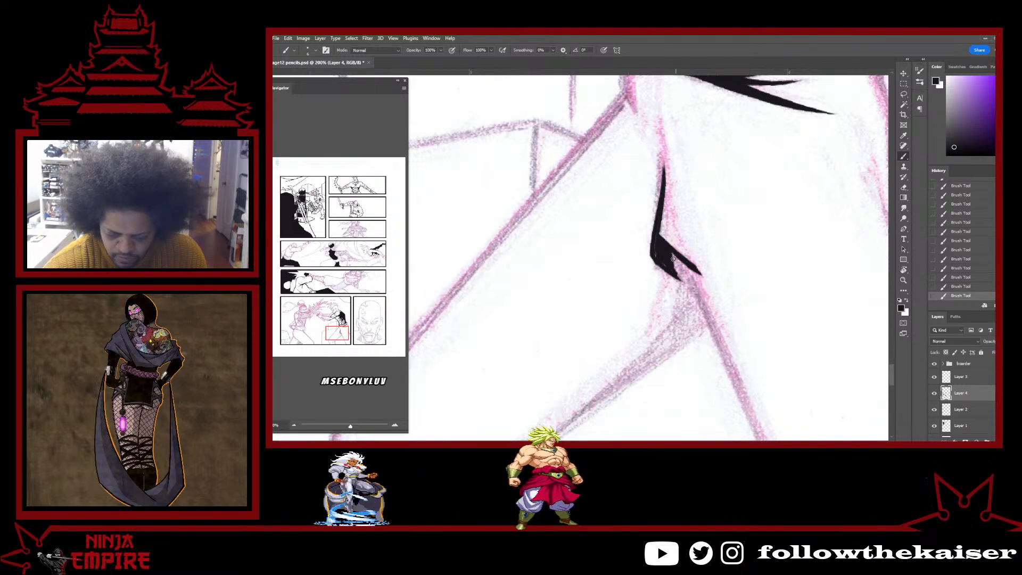
drag(673, 258, 693, 277)
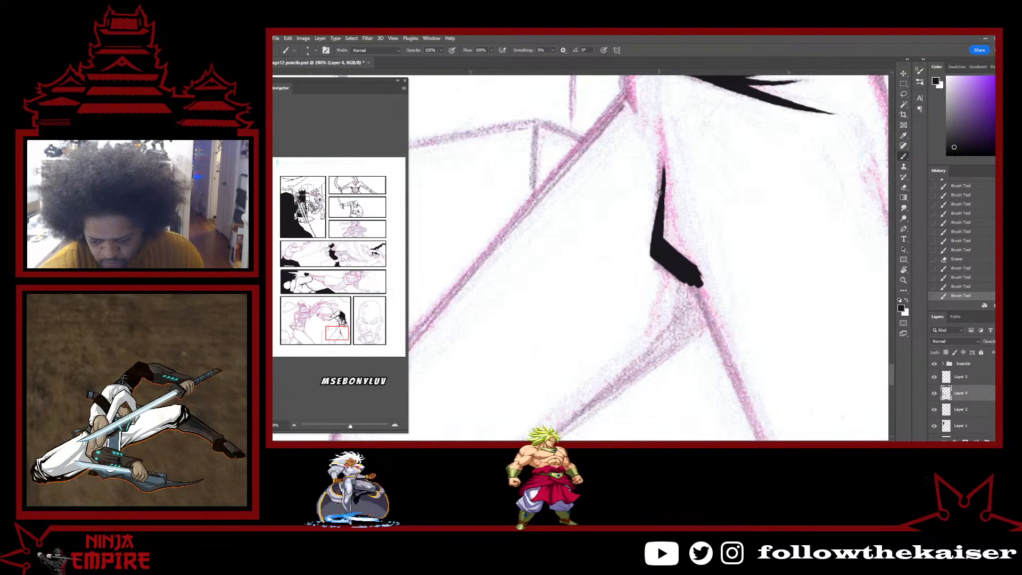
Outline the rear leg's inner contour with two parallel lines from the crotch fold down to the panel border.
drag(714, 310, 635, 208)
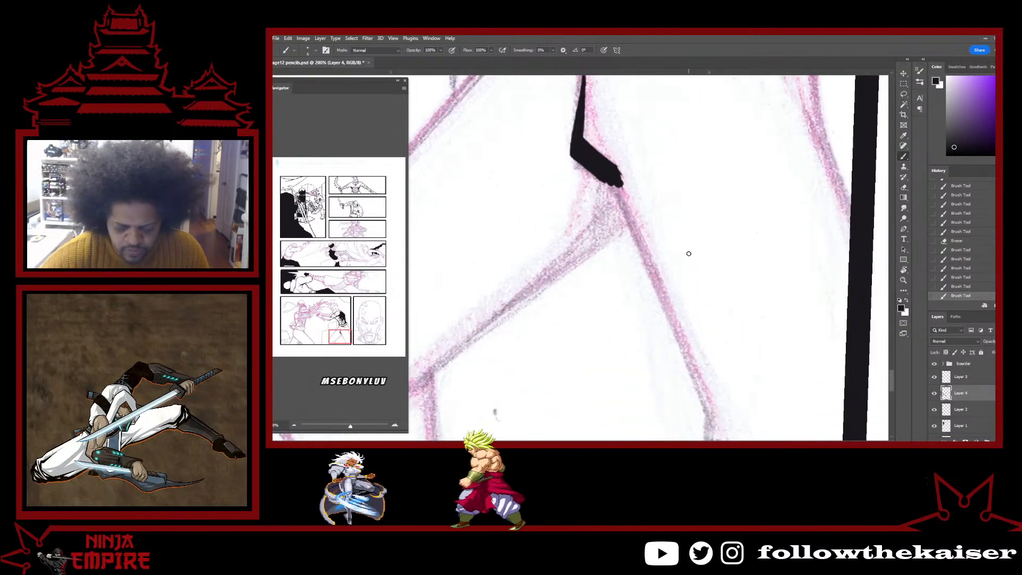
alt+click(641, 204)
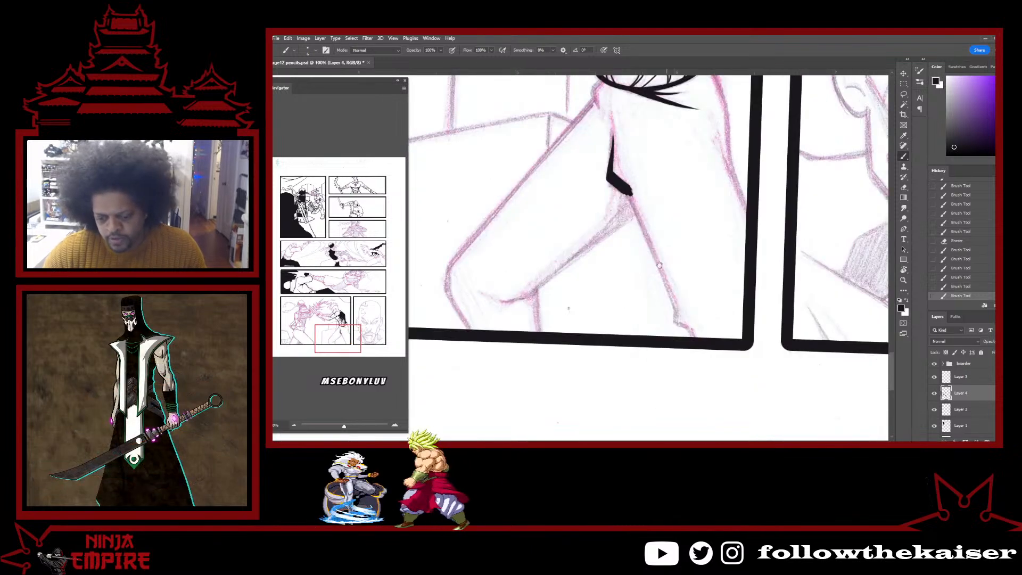
click(627, 187)
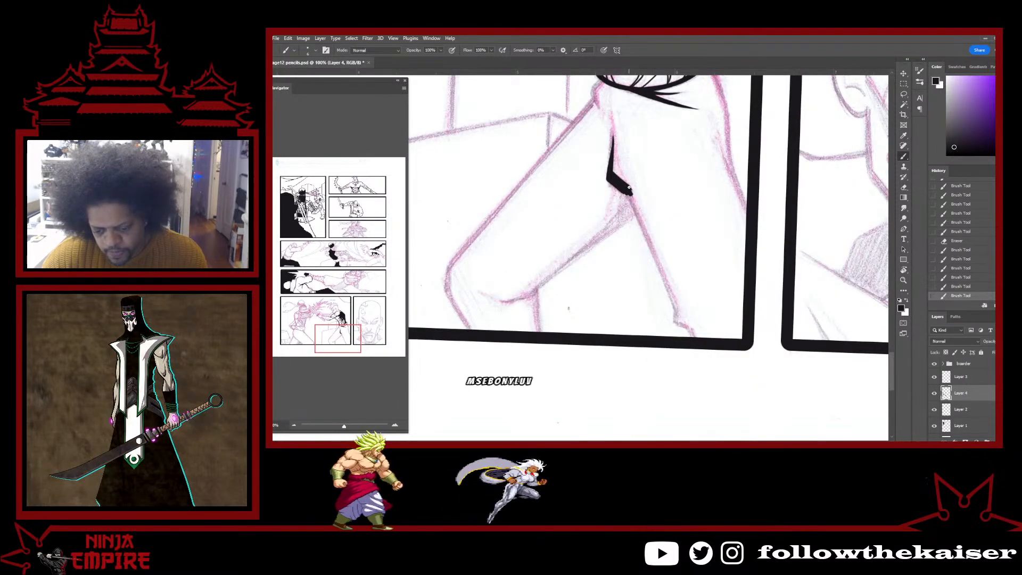
mouse_move(628, 190)
mouse_down()
mouse_move(675, 321)
mouse_move(698, 334)
mouse_up()
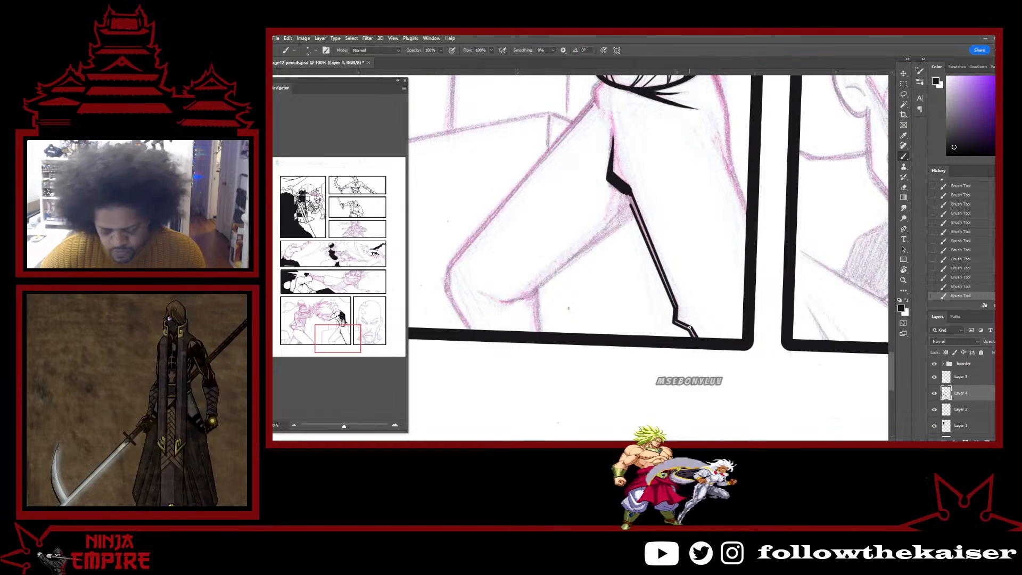
Fill the gap between the rear leg's parallel lines with black and erase the bump where they meet the crotch fold.
ctrl+click(697, 322)
ctrl+click(697, 322)
drag(703, 351, 668, 267)
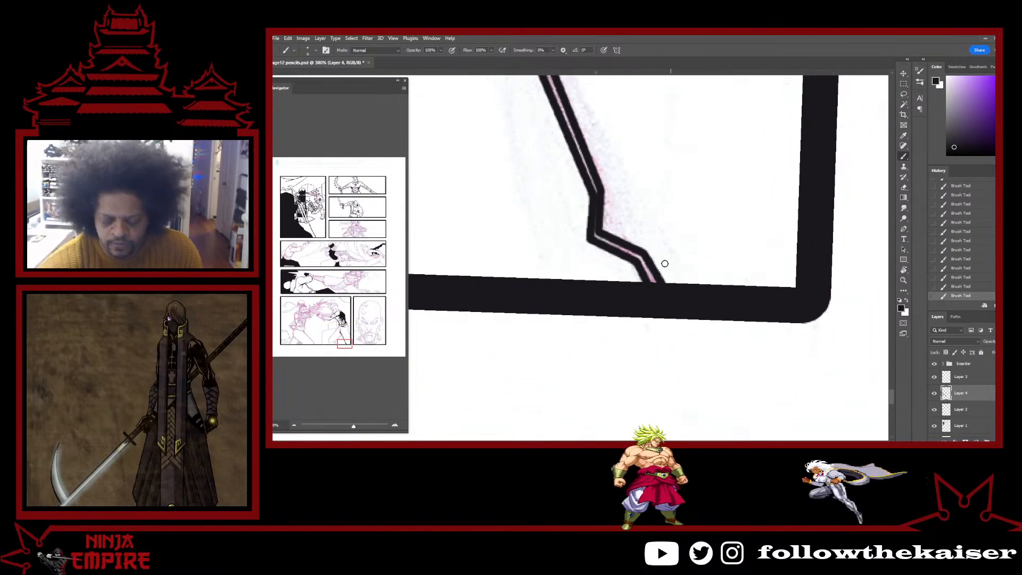
mouse_move(640, 259)
mouse_down()
mouse_move(646, 270)
mouse_move(594, 229)
mouse_move(595, 217)
mouse_up()
mouse_move(595, 217)
mouse_down()
mouse_move(615, 265)
mouse_move(638, 366)
mouse_move(593, 243)
mouse_up()
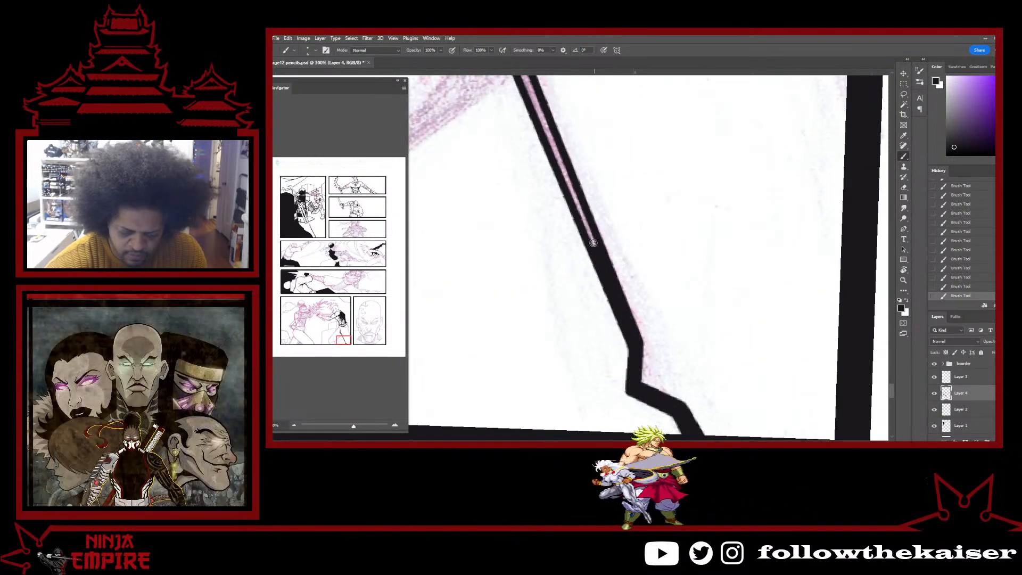
drag(534, 105, 617, 322)
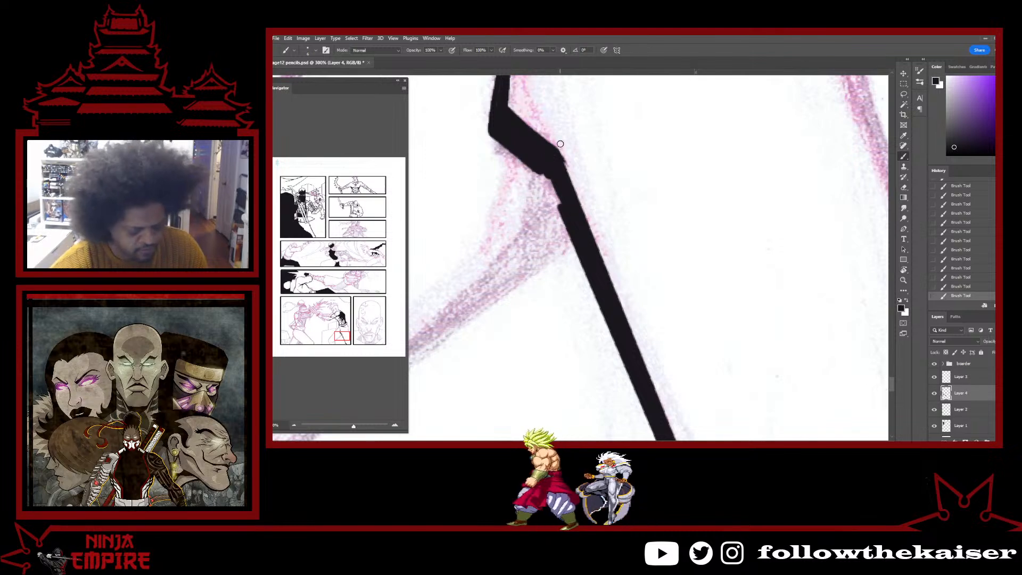
key(e)
drag(557, 150, 563, 162)
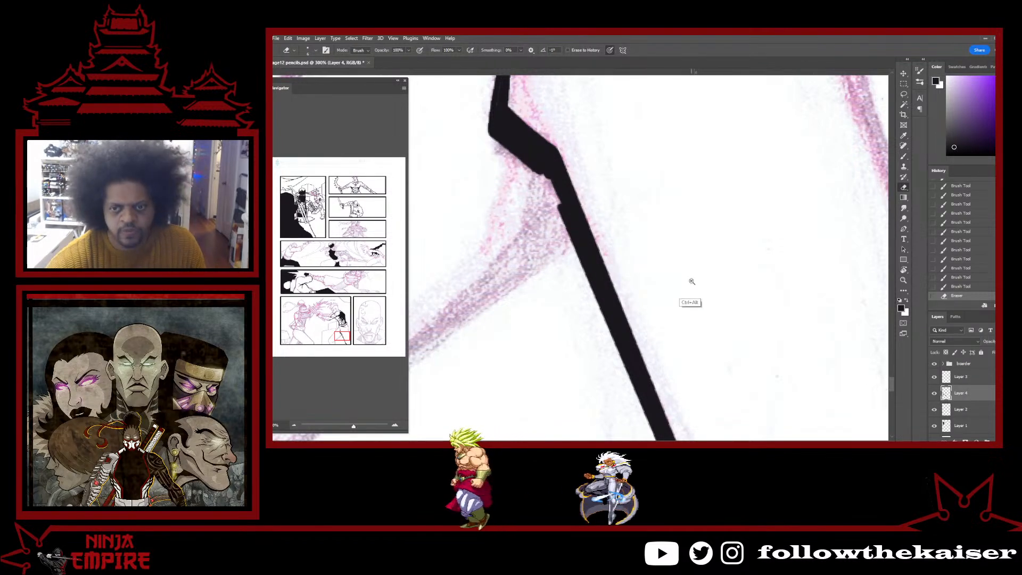
Ink both edges of the front thigh's underside shadow, from the crotch fold down to the back of the knee.
scroll(691, 285, down, 3)
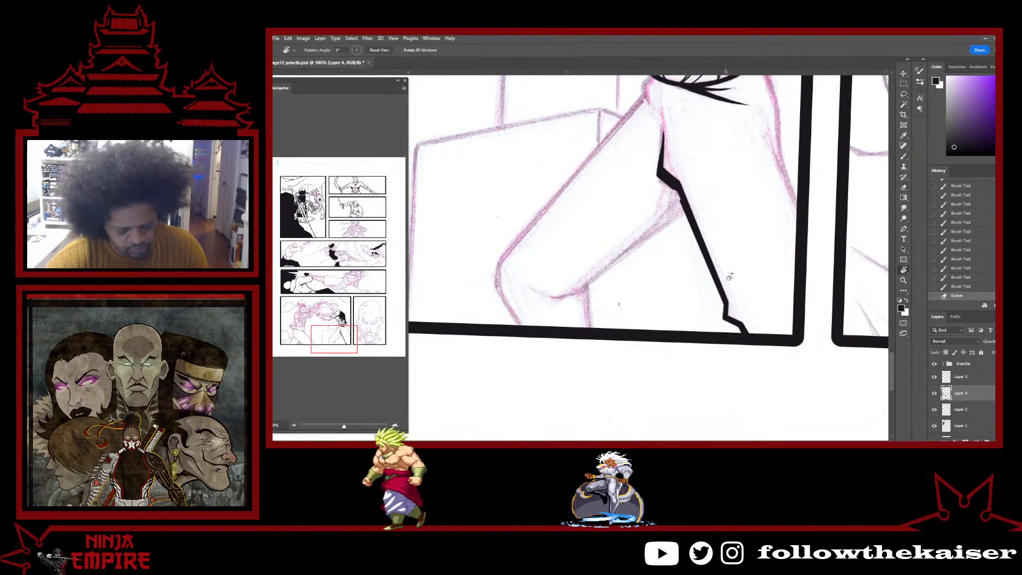
key(r)
drag(730, 277, 720, 203)
key(b)
drag(629, 152, 635, 176)
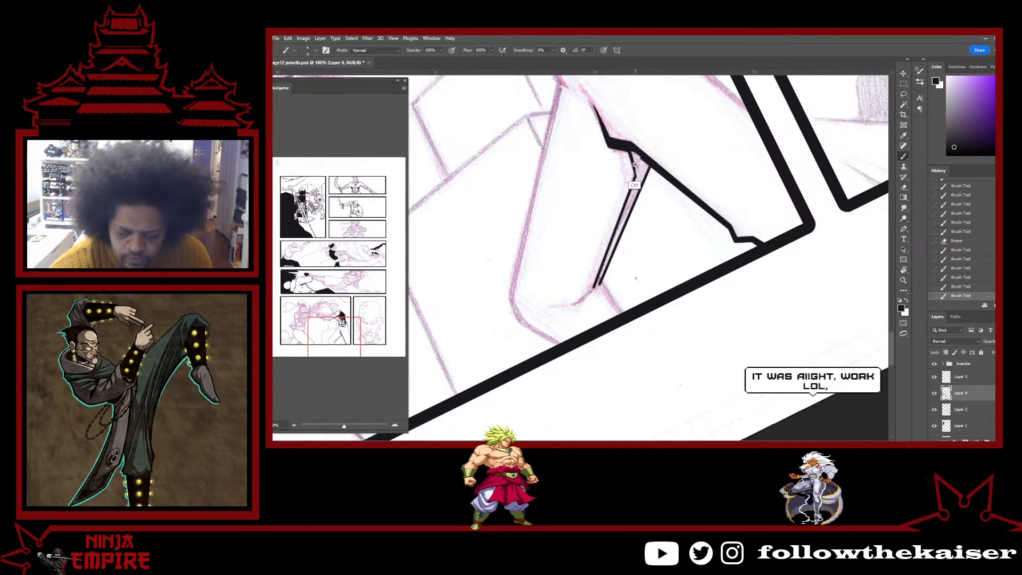
Fill the front thigh's underside shadow with solid black, from the wide wedge at the crotch down to the knee.
scroll(635, 175, up, 2)
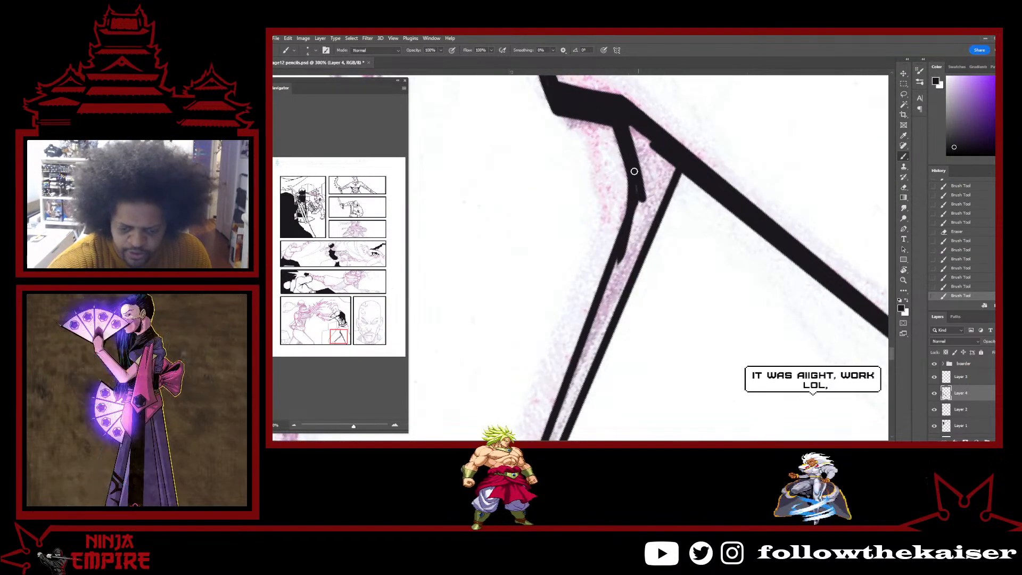
drag(634, 171, 638, 141)
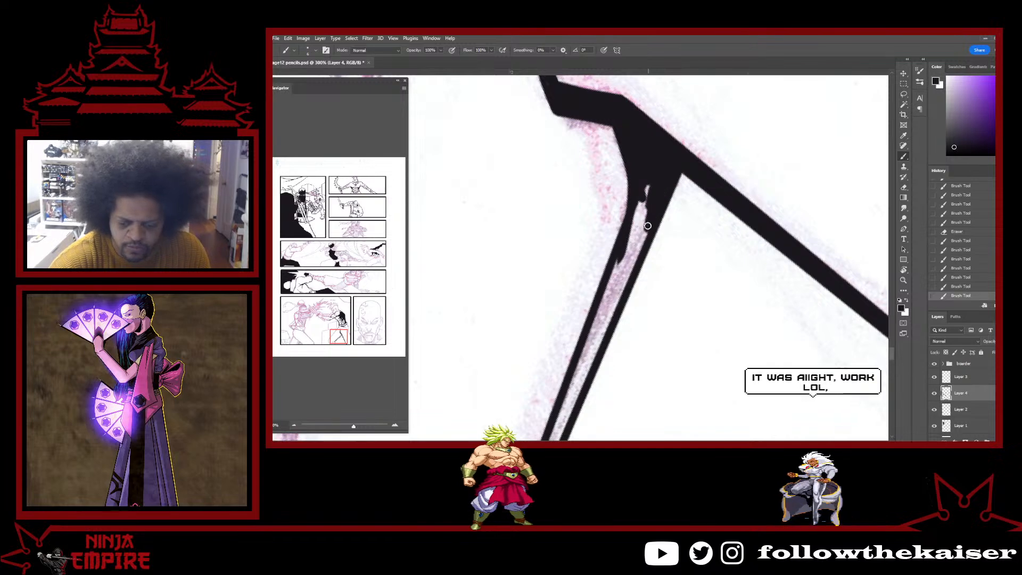
drag(633, 234, 612, 285)
mouse_move(645, 232)
mouse_down()
mouse_move(693, 103)
mouse_move(568, 399)
mouse_move(658, 215)
mouse_up()
Ink the tapered crease behind the front knee and the short calf line running down to the panel border.
key(ctrl+minus)
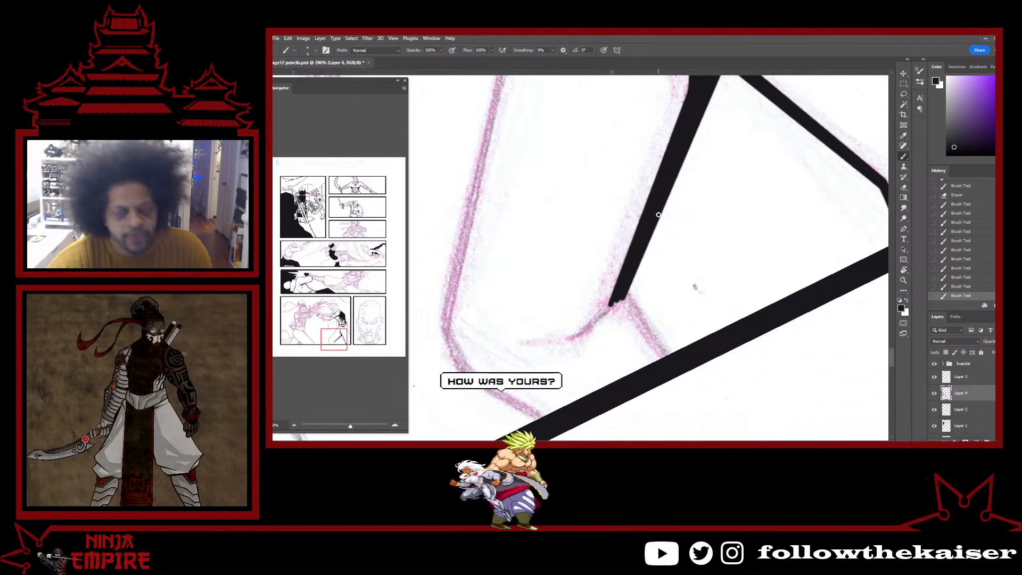
key(r)
mouse_move(658, 215)
mouse_down()
mouse_move(611, 266)
mouse_move(636, 251)
mouse_up()
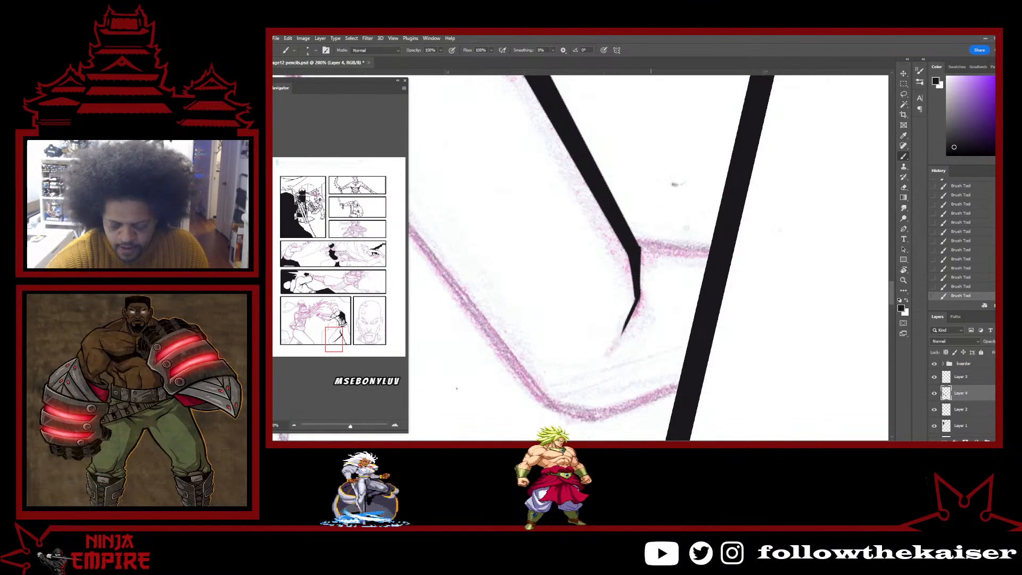
key(r)
mouse_move(686, 227)
mouse_down()
mouse_move(648, 381)
mouse_move(630, 325)
mouse_up()
key(space)
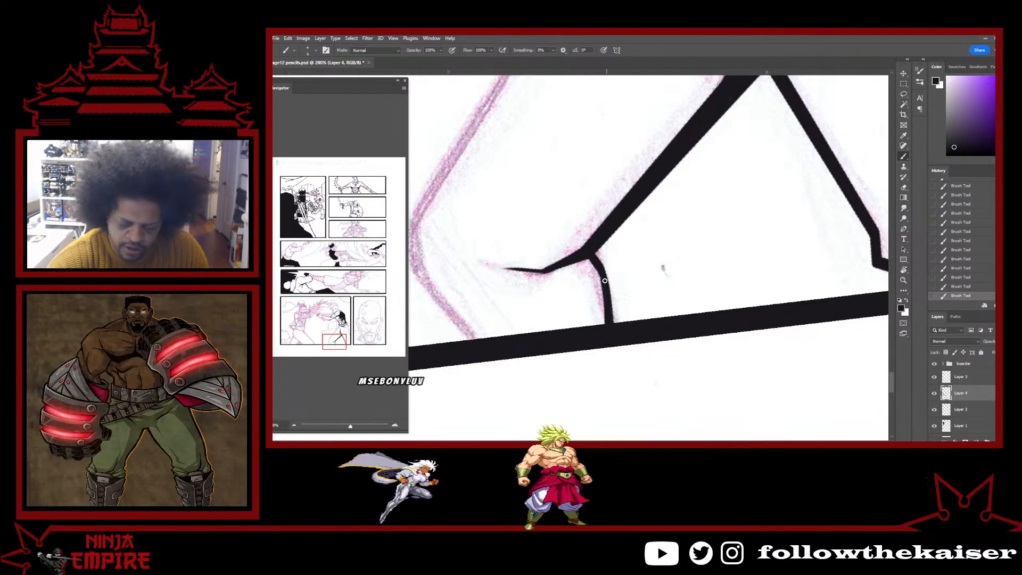
Ink the front contour of the bent knee and shin down to the panel border.
key(space)
drag(465, 269, 576, 271)
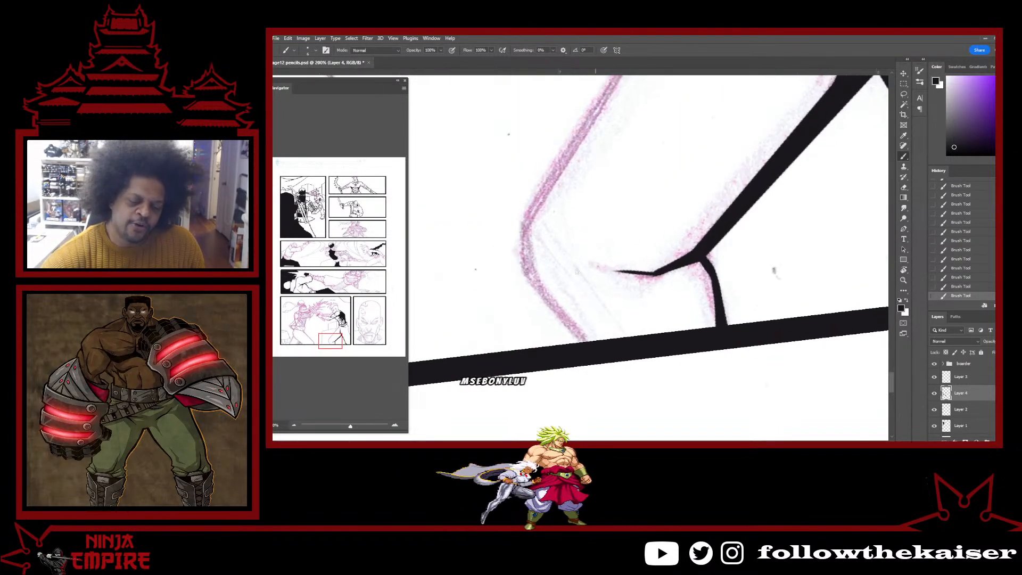
mouse_move(525, 235)
mouse_down()
mouse_move(527, 274)
mouse_move(580, 341)
mouse_up()
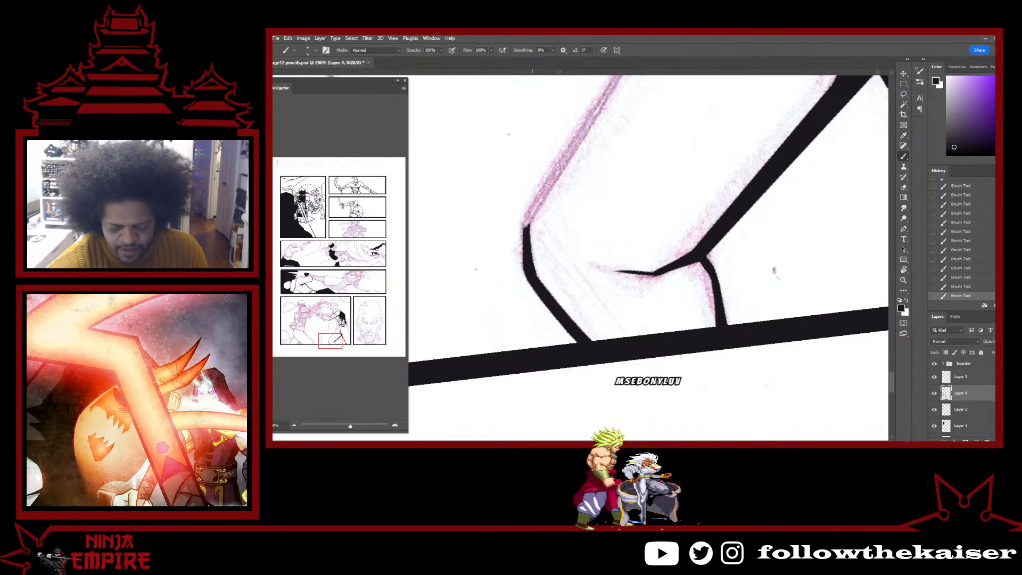
Outline the front thigh's outer contour with two close parallel lines from the knee up to the hip.
key(ctrl+minus)
key(space)
drag(627, 206, 616, 283)
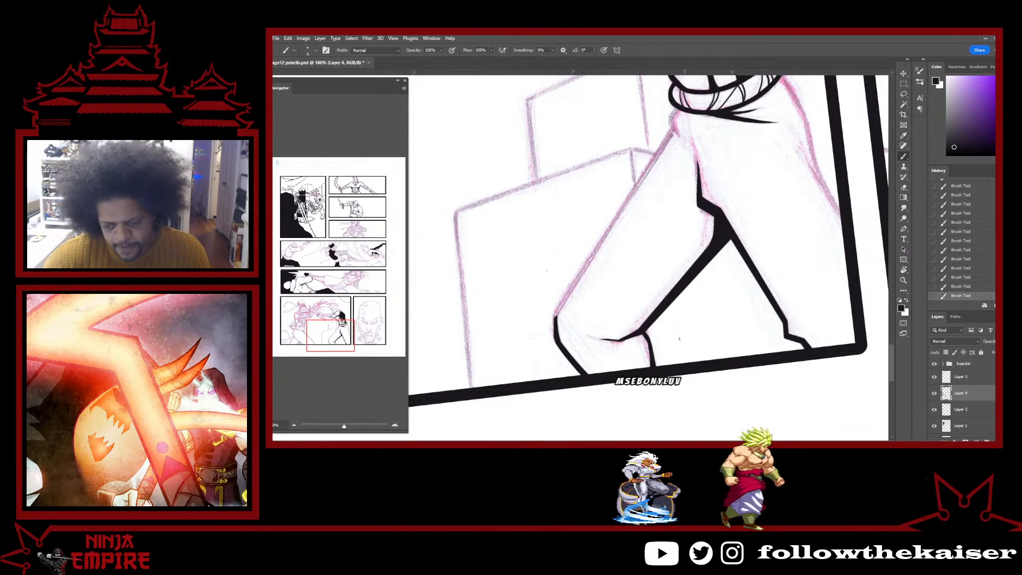
drag(556, 318, 673, 130)
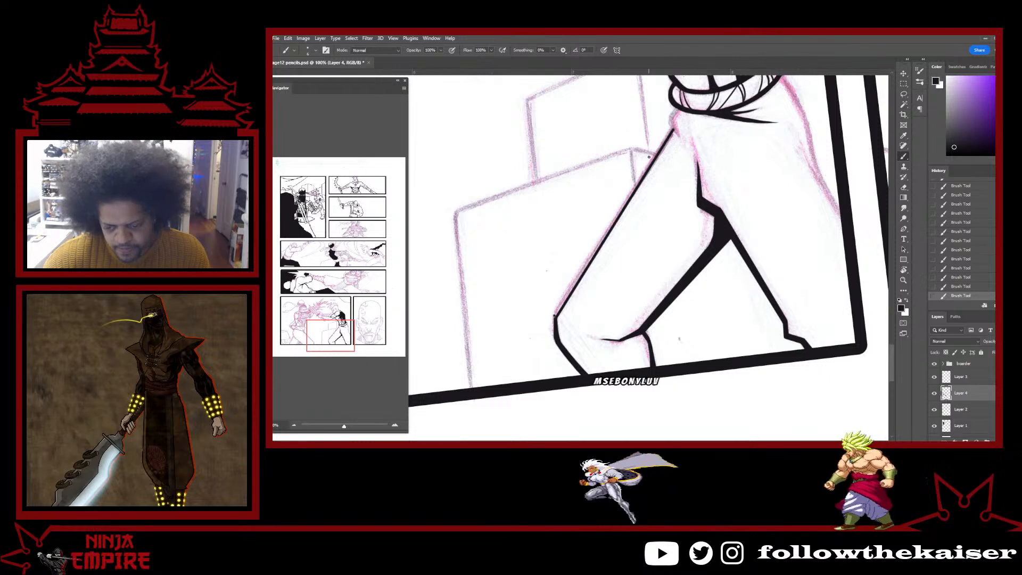
drag(556, 315, 671, 126)
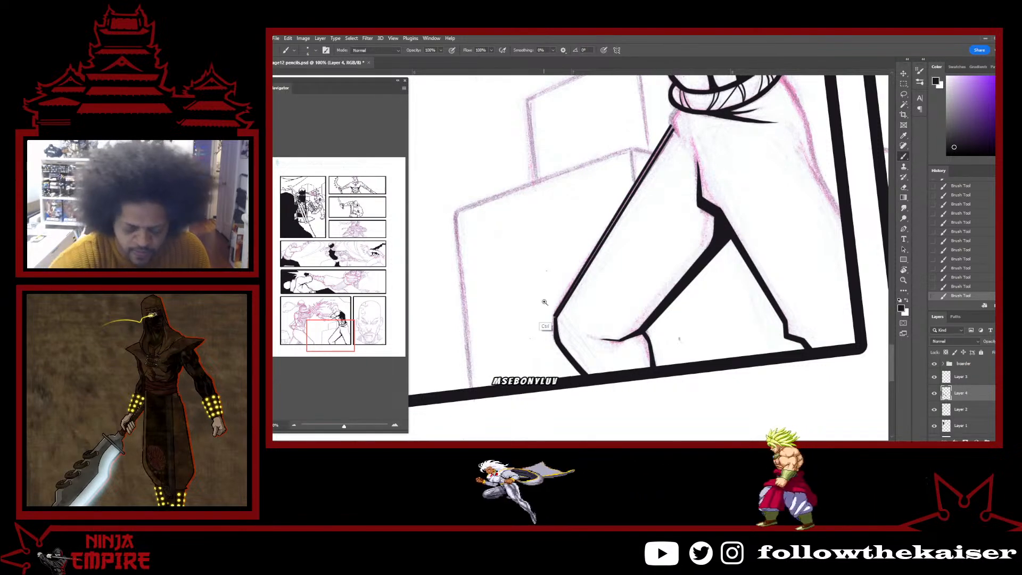
Fill the gap between the outer thigh's parallel lines with black along its whole length up to the hip.
scroll(556, 315, up, 2)
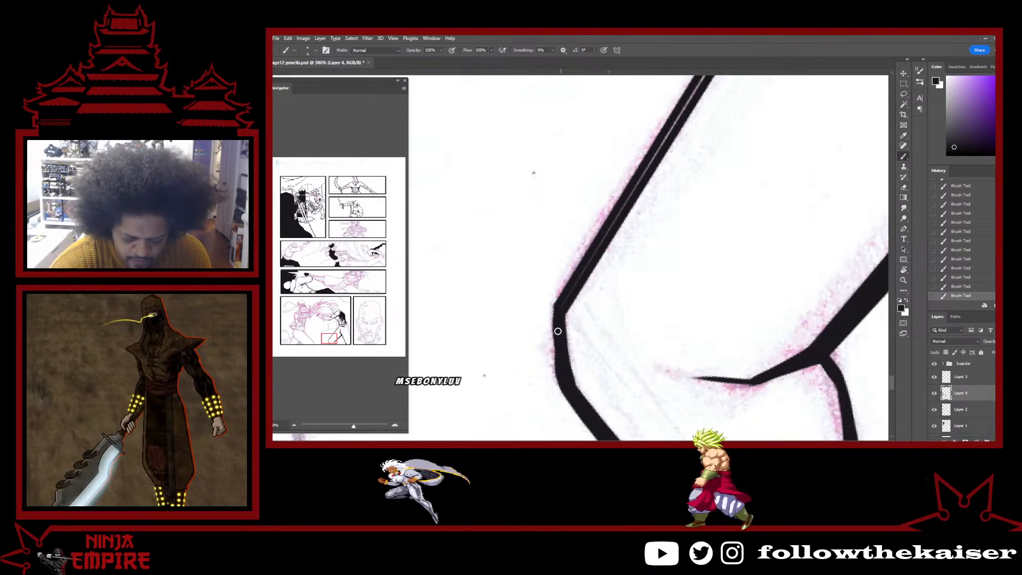
drag(609, 242, 570, 361)
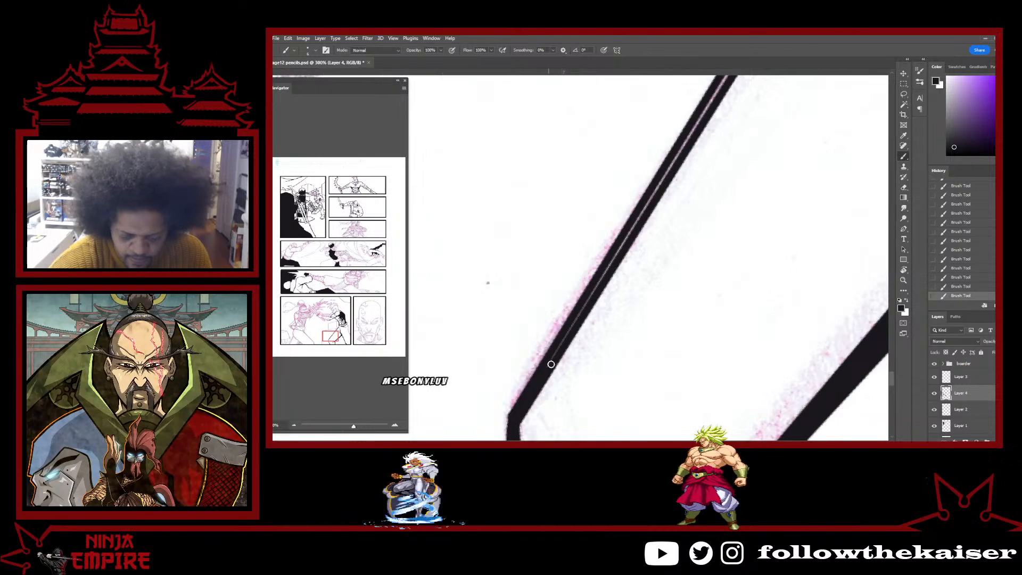
drag(643, 208, 597, 351)
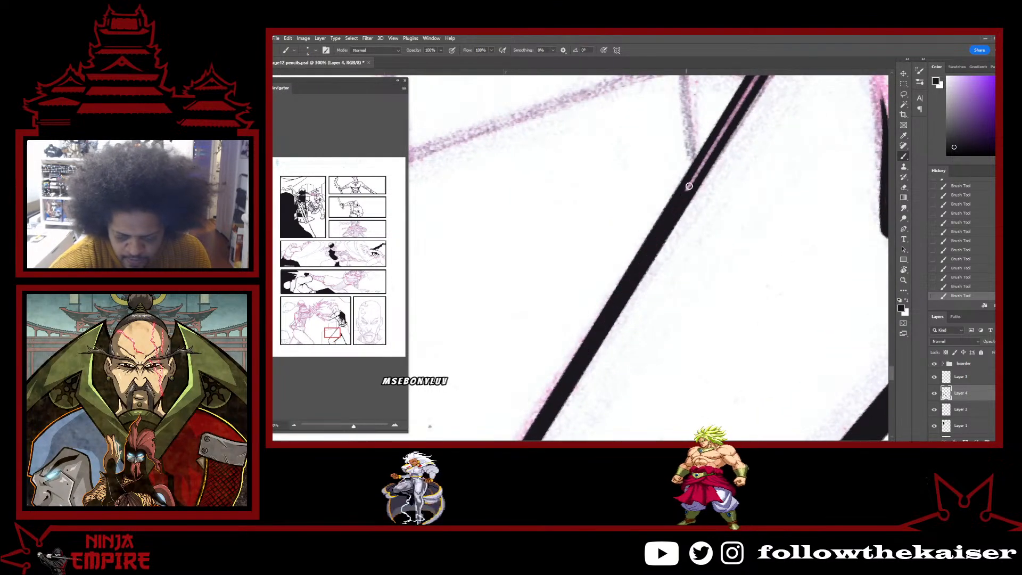
drag(689, 186, 617, 374)
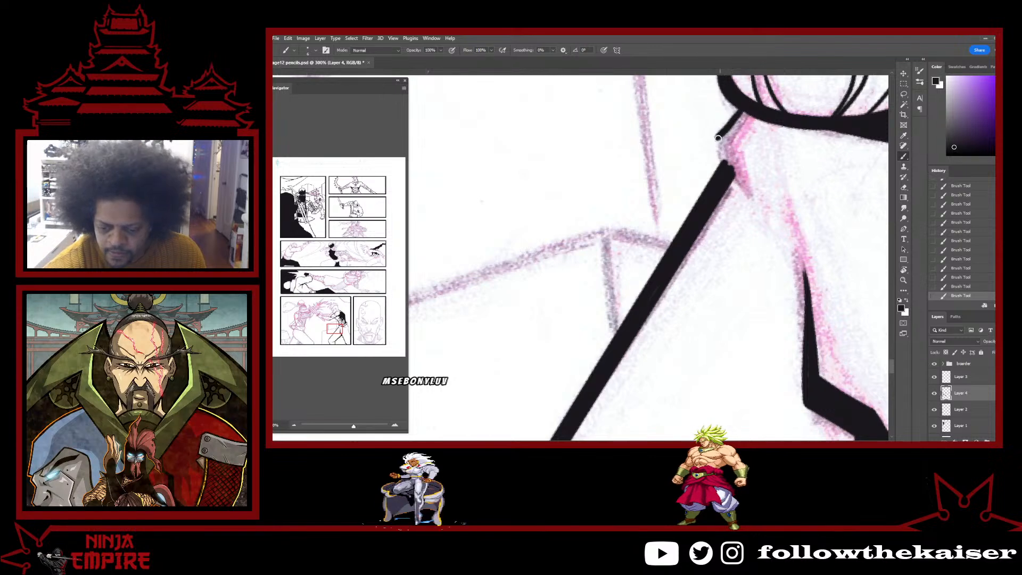
Ink the hip contour joining the thigh to the waistband, with a tapered fold hooking inward onto the trousers.
drag(717, 138, 761, 215)
mouse_move(748, 114)
mouse_down()
mouse_move(722, 148)
mouse_move(735, 150)
mouse_move(736, 168)
mouse_move(744, 113)
mouse_up()
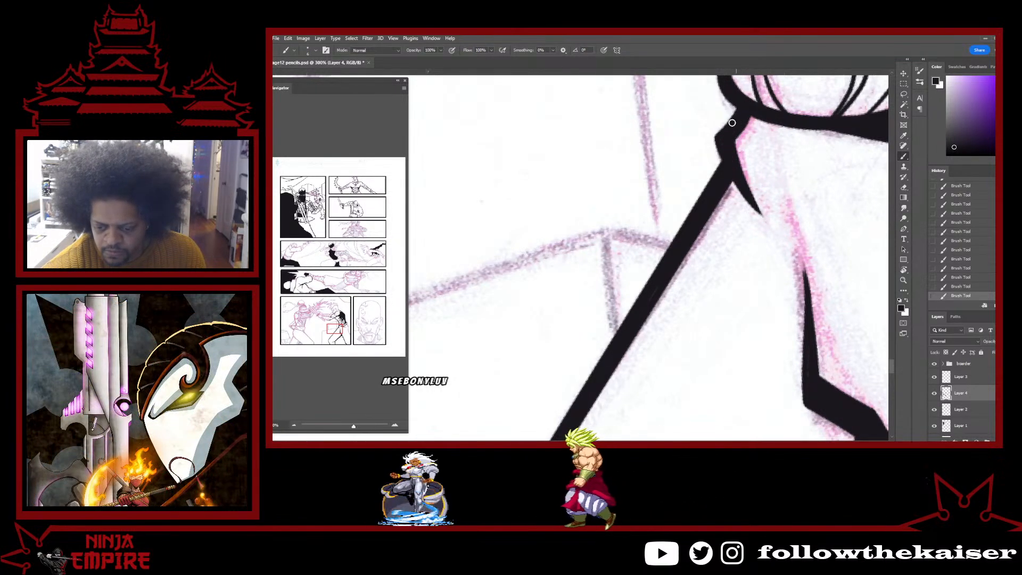
scroll(745, 239, down, 4)
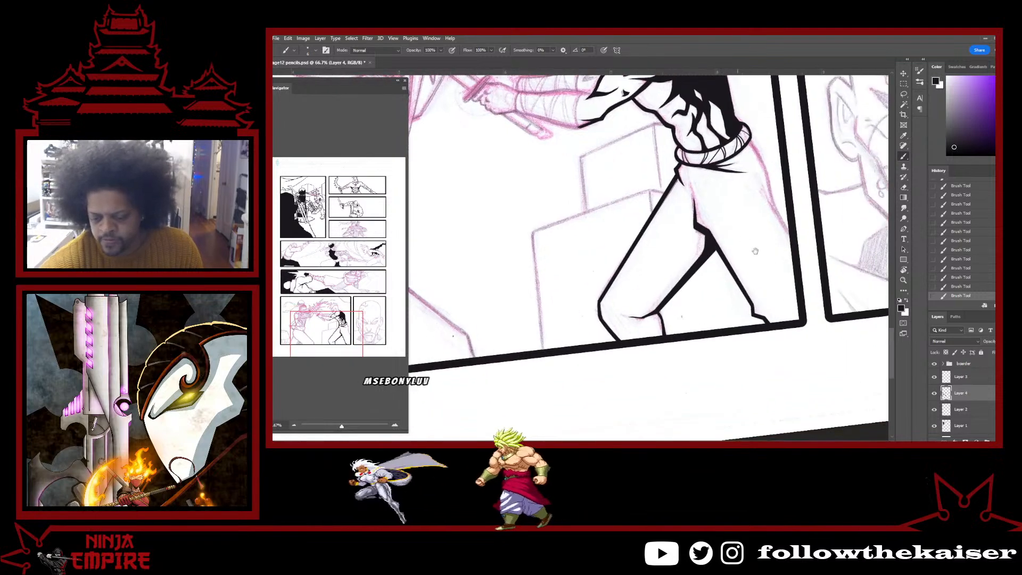
Ink the rear leg's back contour from the waistband down to the panel border, with a tapered fold below the seat.
scroll(661, 308, up, 2)
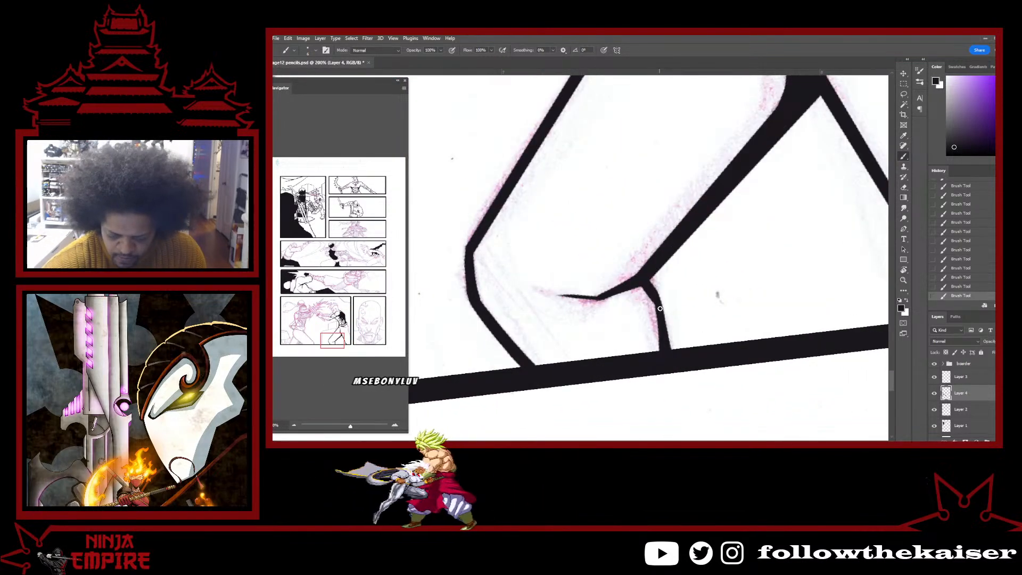
scroll(700, 330, down, 3)
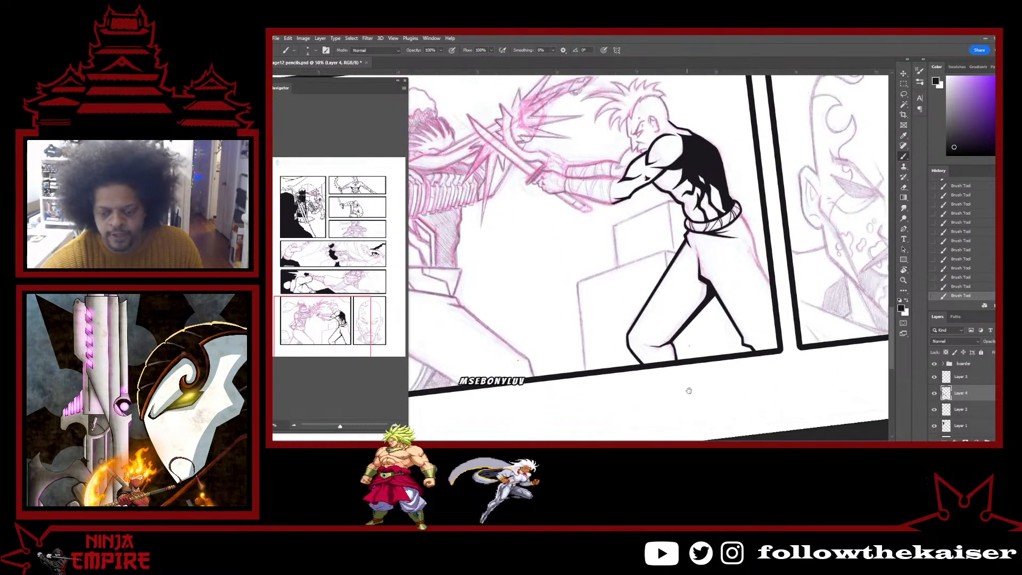
ctrl+click(755, 245)
ctrl+click(755, 245)
drag(756, 245, 654, 295)
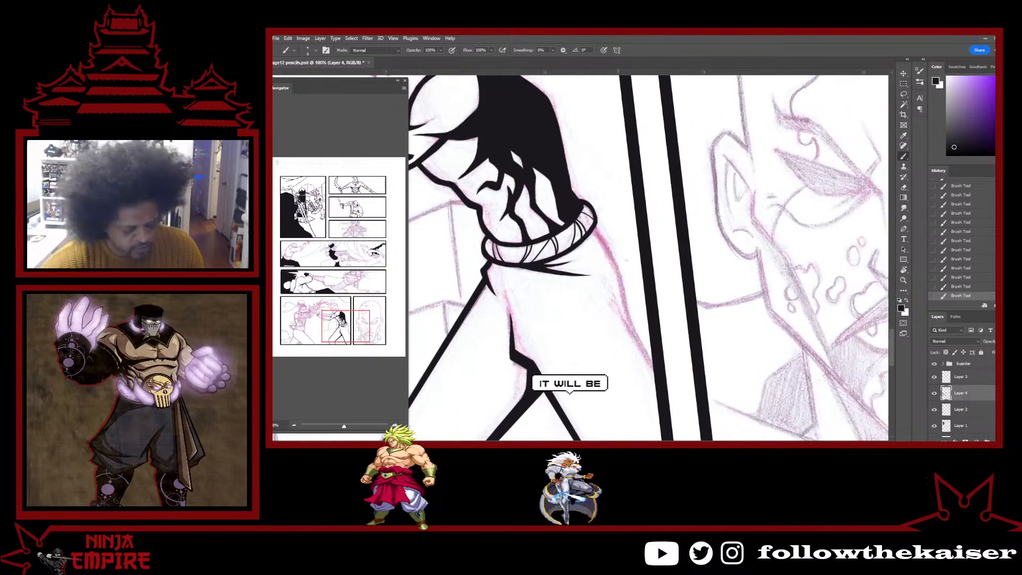
key(r)
drag(639, 226, 645, 256)
ctrl+click(618, 304)
drag(619, 308, 661, 272)
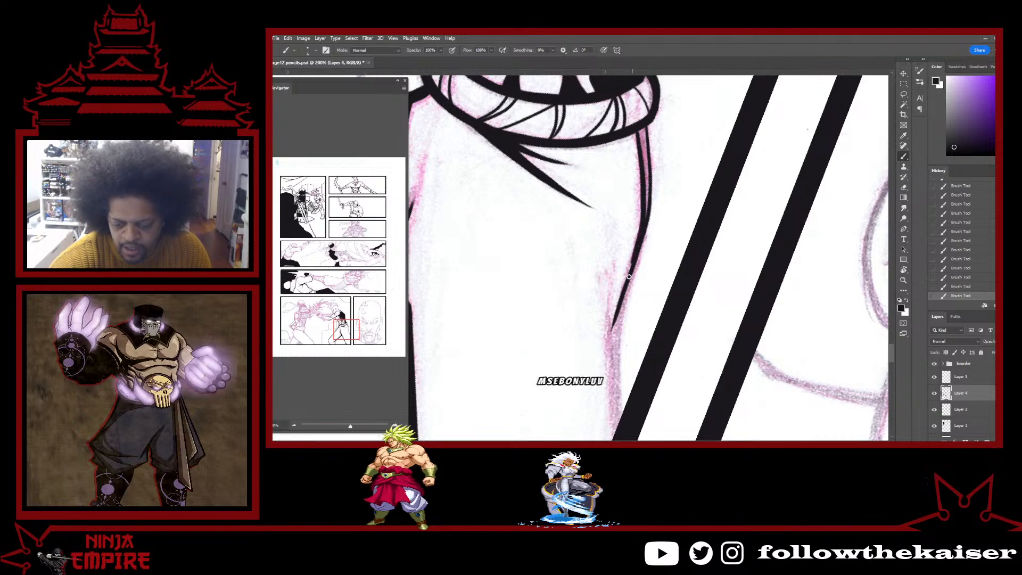
drag(645, 213, 611, 351)
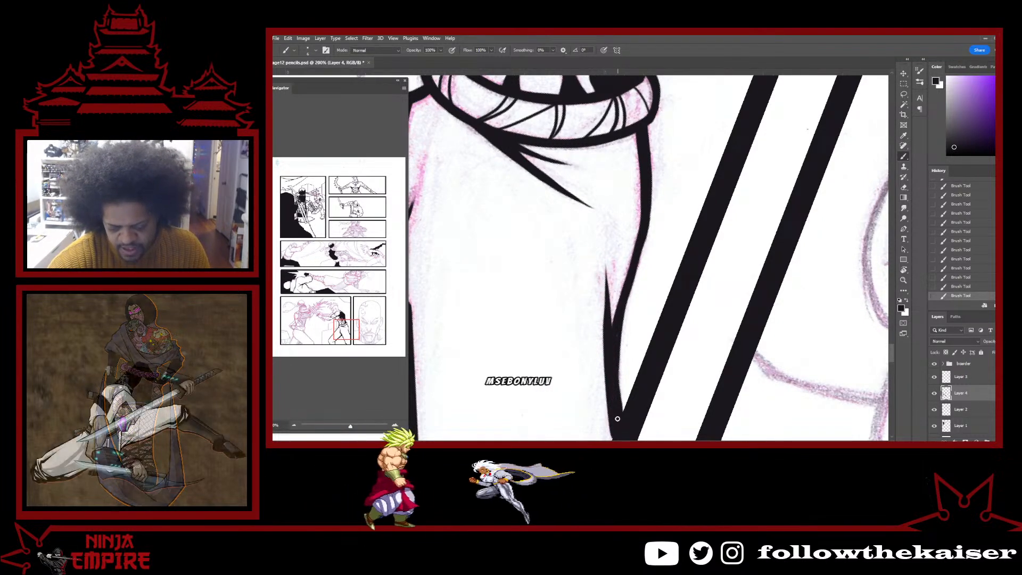
Clean up the rear leg's contour where it meets the panel border with the Eraser, and touch up the line with the Brush.
drag(614, 397, 676, 314)
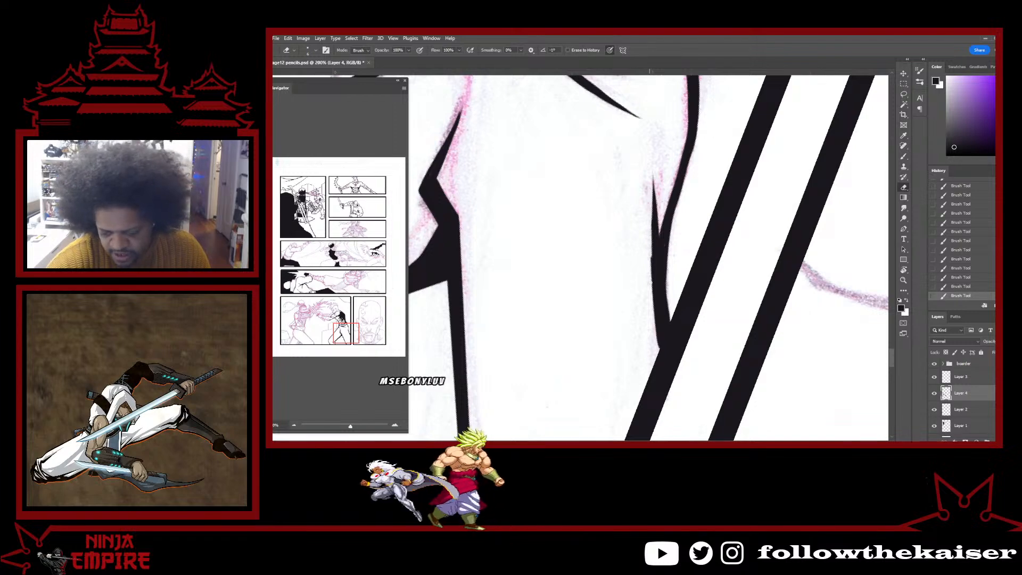
key(b)
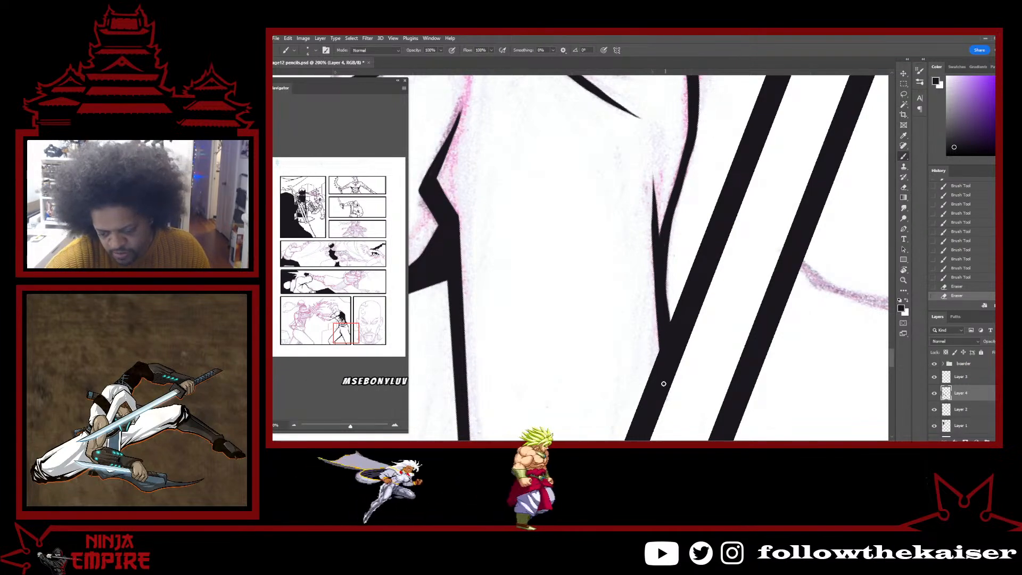
drag(663, 384, 660, 326)
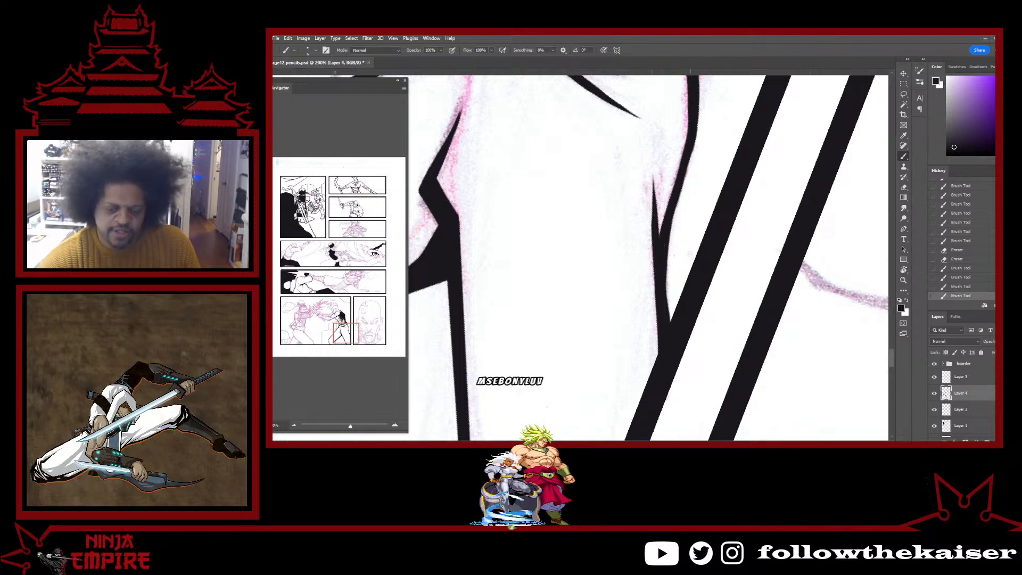
scroll(691, 210, up, 3)
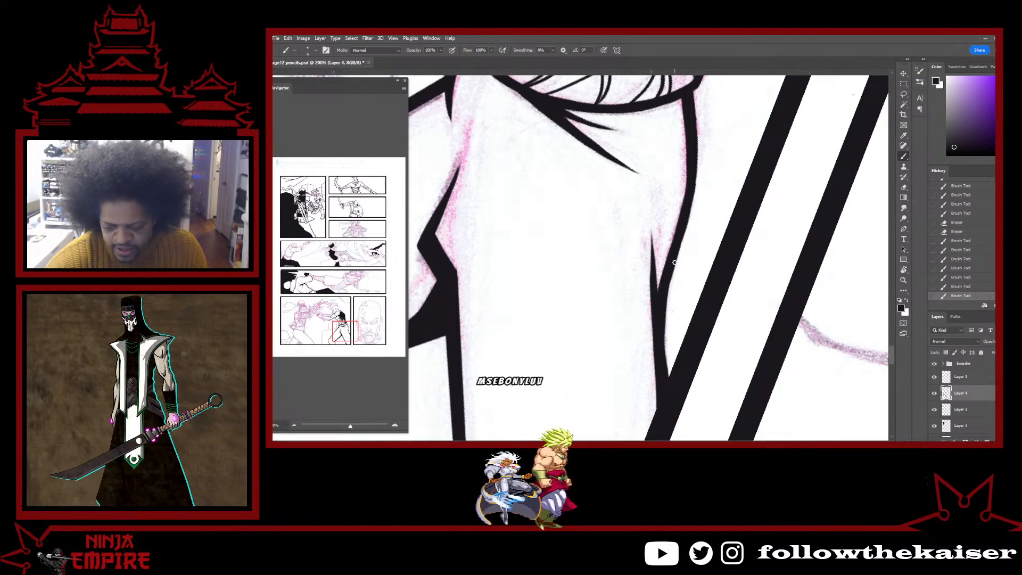
scroll(709, 274, down, 5)
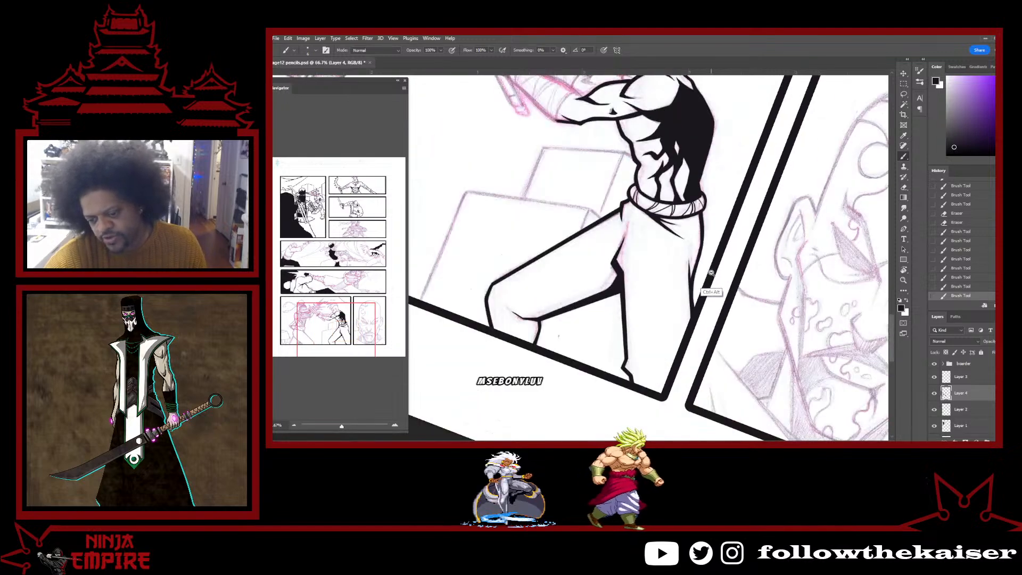
scroll(711, 278, up, 3)
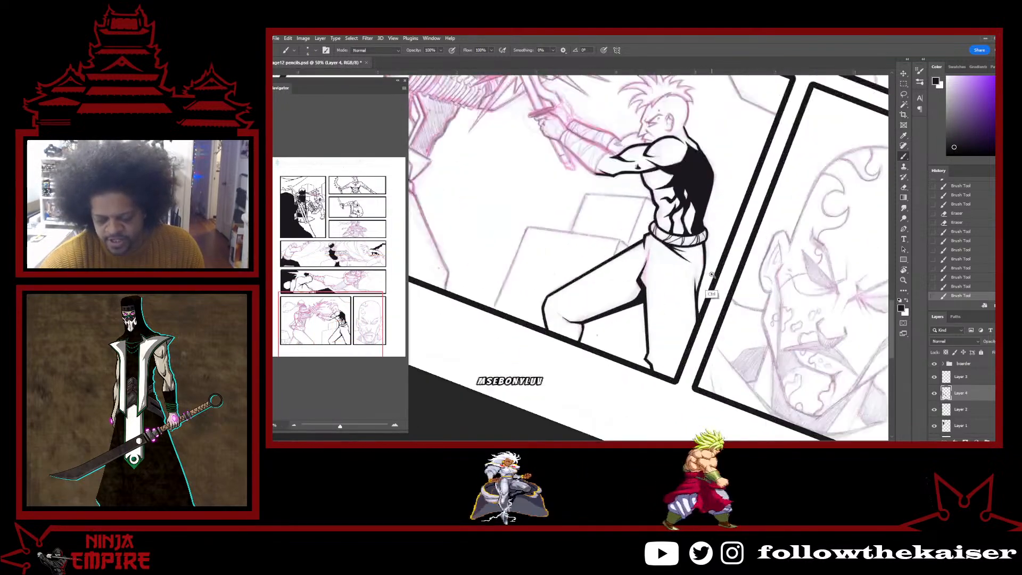
drag(700, 234, 699, 232)
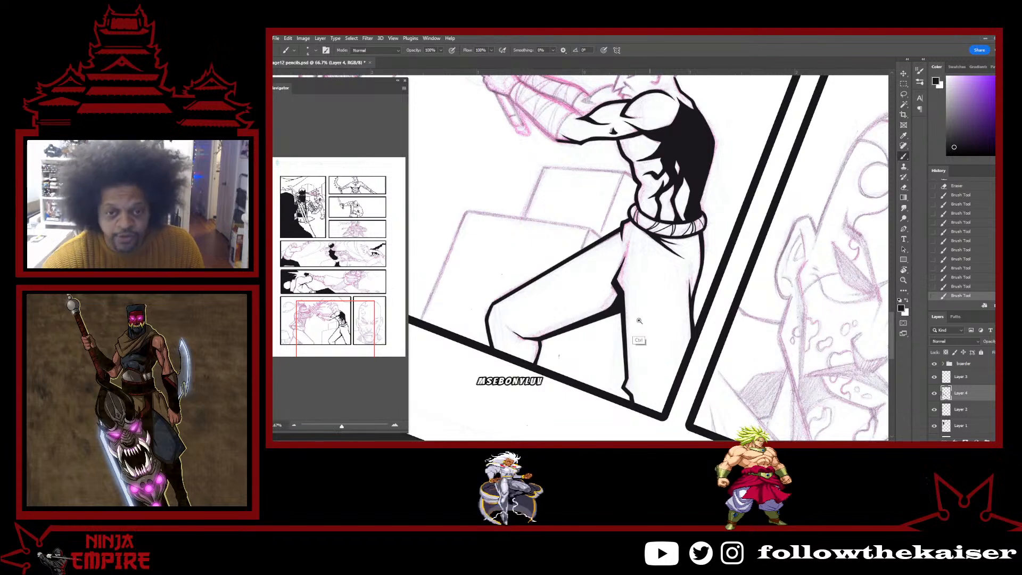
Ink the angular background line across the panel's upper-right corner with straight segments, adding a second pass to thicken it.
scroll(659, 307, down, 2)
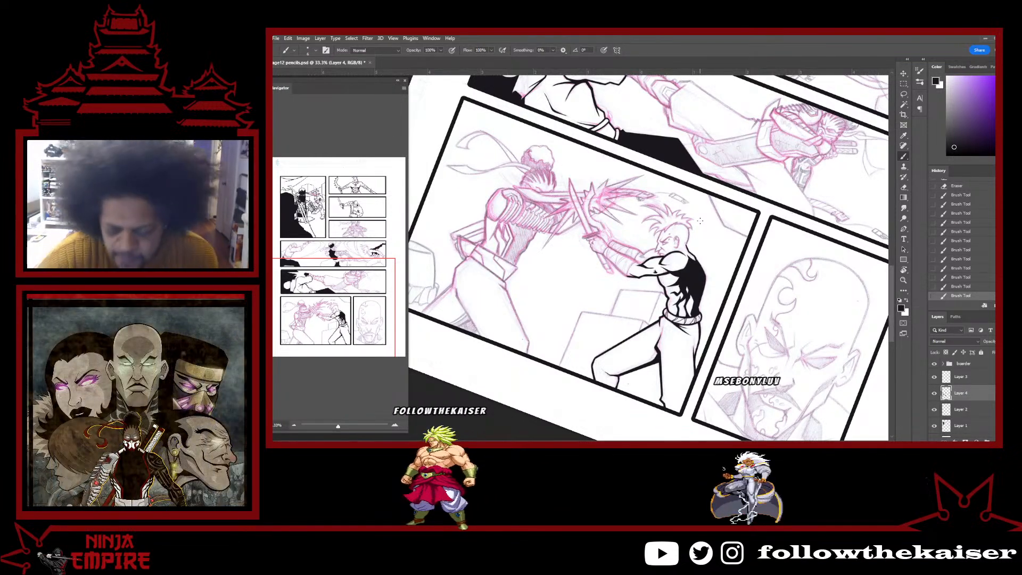
ctrl+click(726, 269)
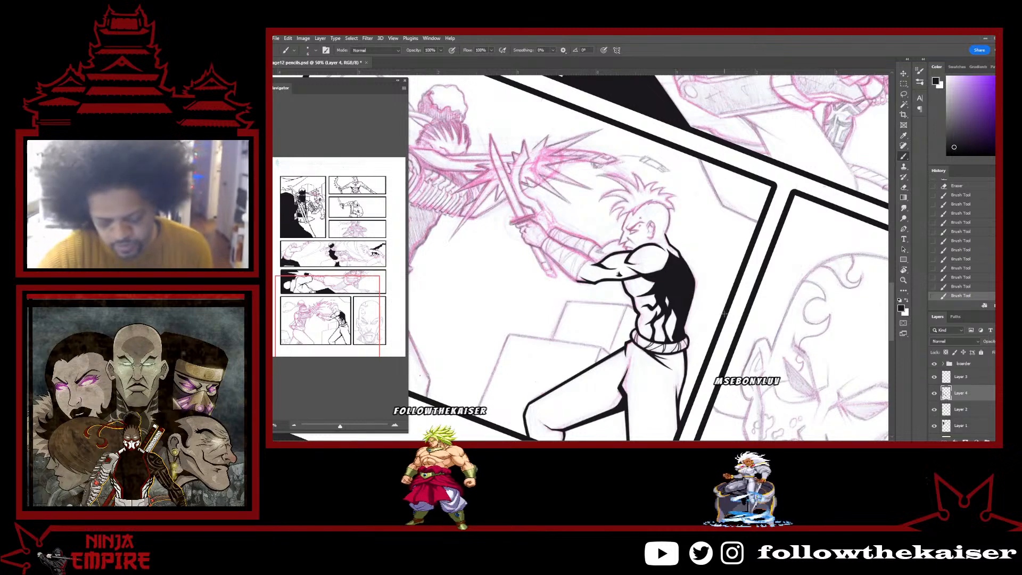
drag(741, 277, 758, 235)
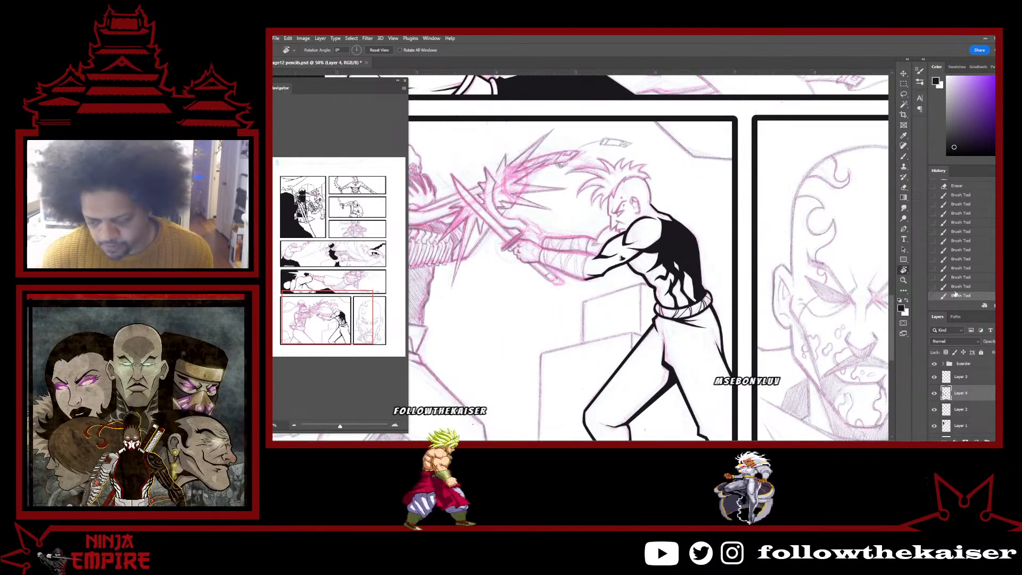
ctrl+click(713, 166)
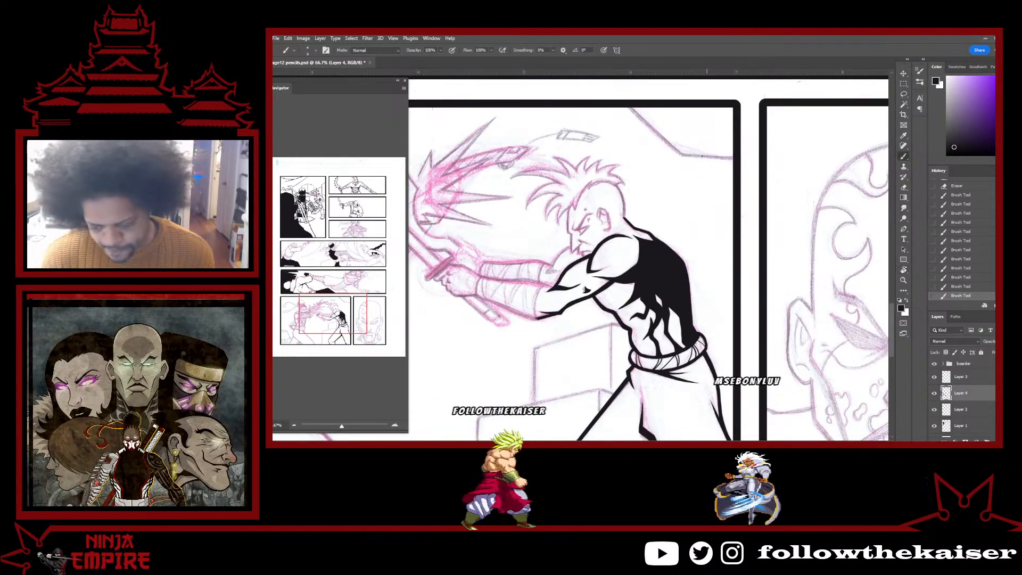
ctrl+click(688, 155)
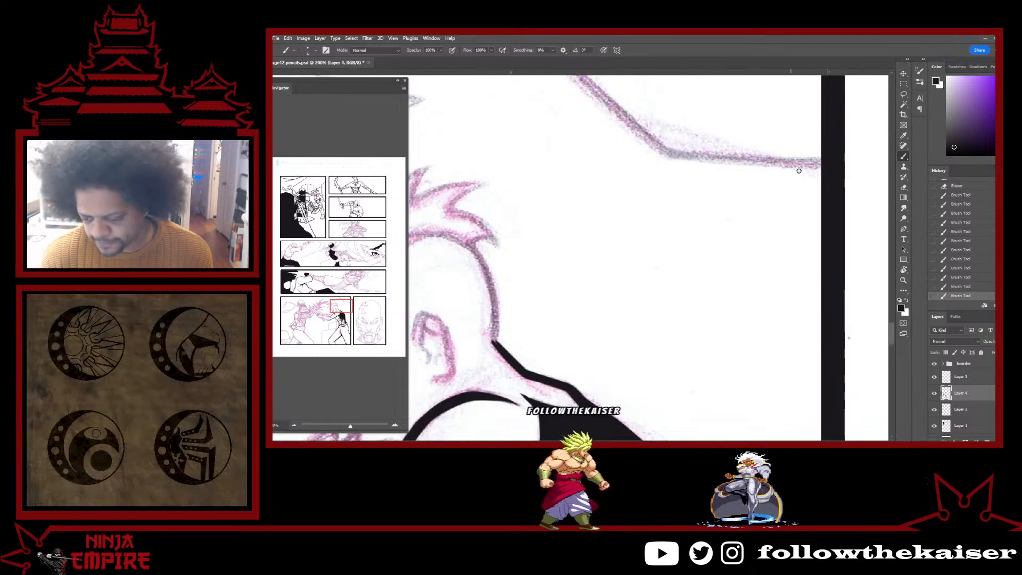
mouse_move(798, 169)
mouse_down()
mouse_move(787, 371)
mouse_move(780, 345)
mouse_up()
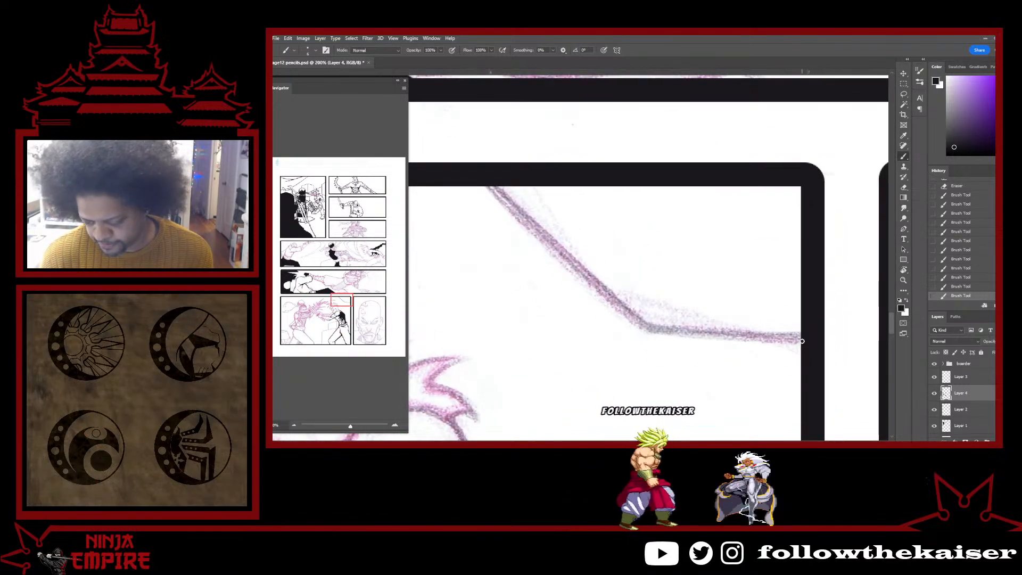
shift+click(646, 331)
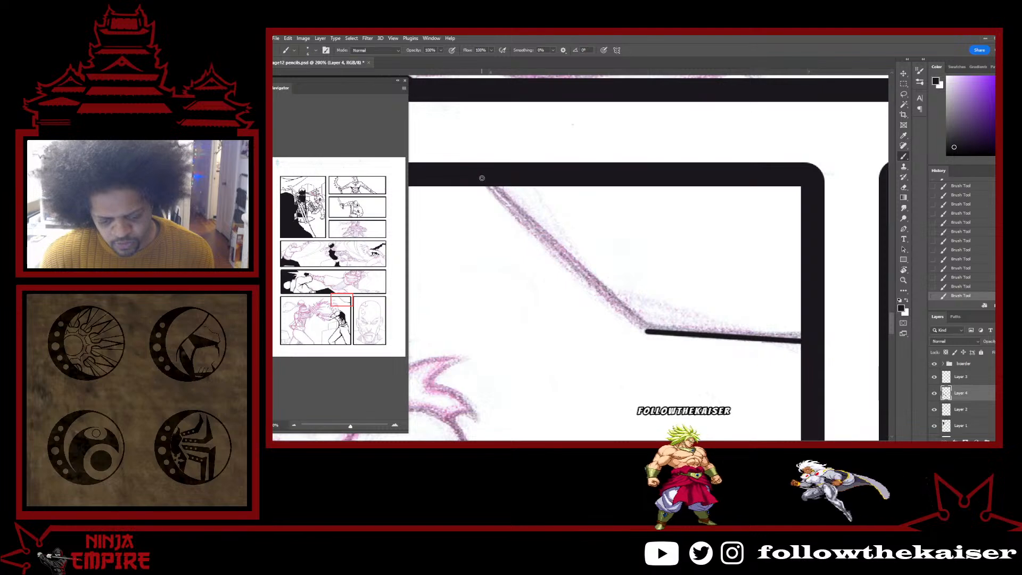
shift+click(485, 179)
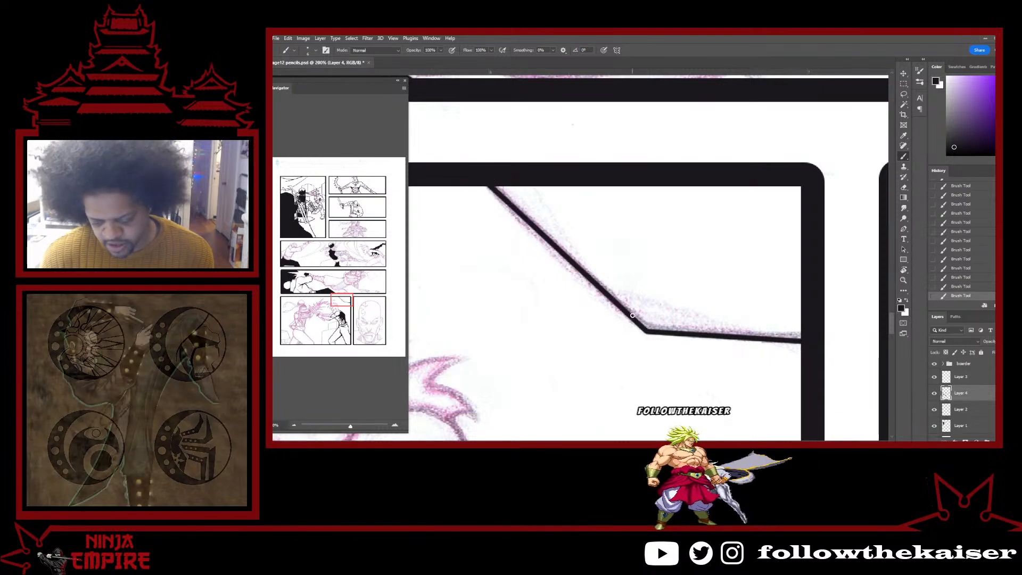
shift+click(648, 327)
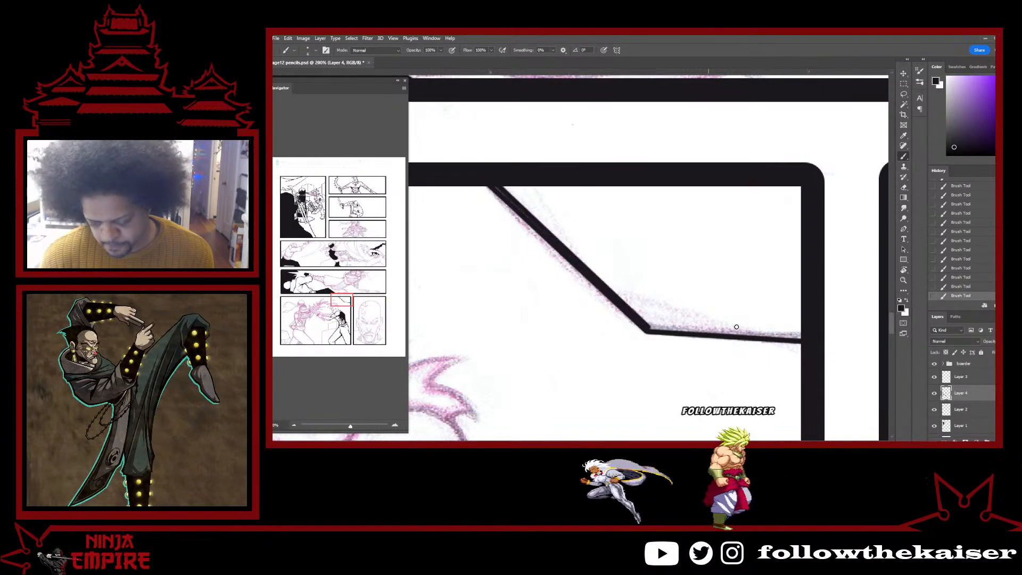
shift+click(808, 335)
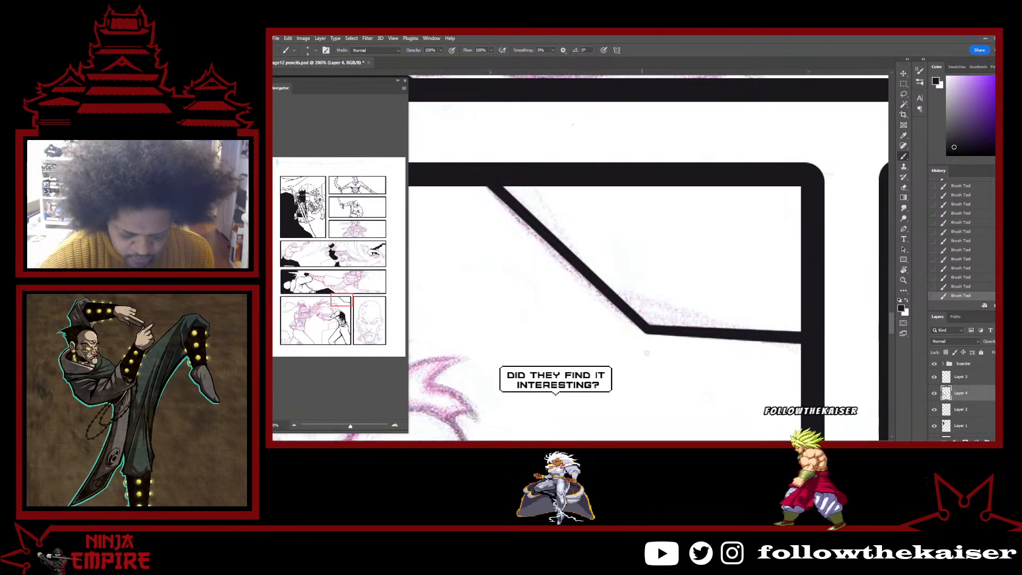
Ink the left, top and right edges of the upper background block behind the mohawked fighter with straight lines.
ctrl+alt+click(697, 367)
drag(669, 388, 757, 266)
drag(730, 339, 820, 149)
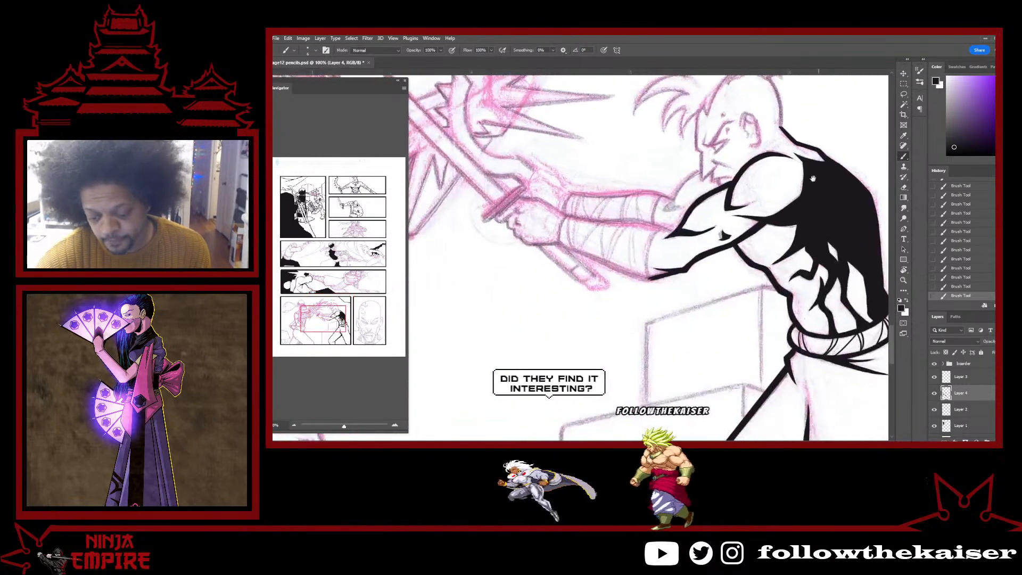
ctrl+alt+click(798, 224)
drag(804, 324, 782, 293)
ctrl+click(796, 313)
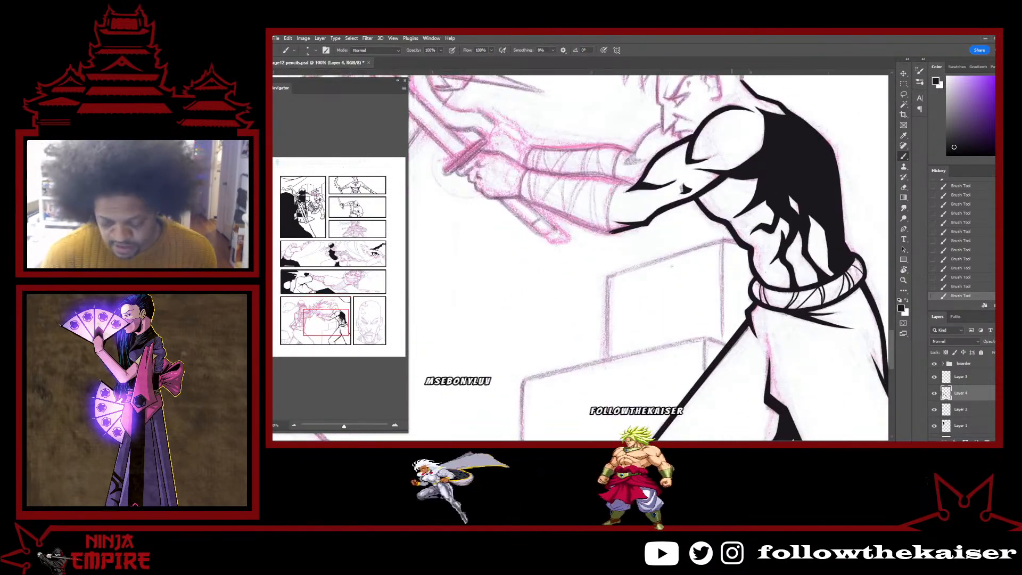
ctrl+click(609, 355)
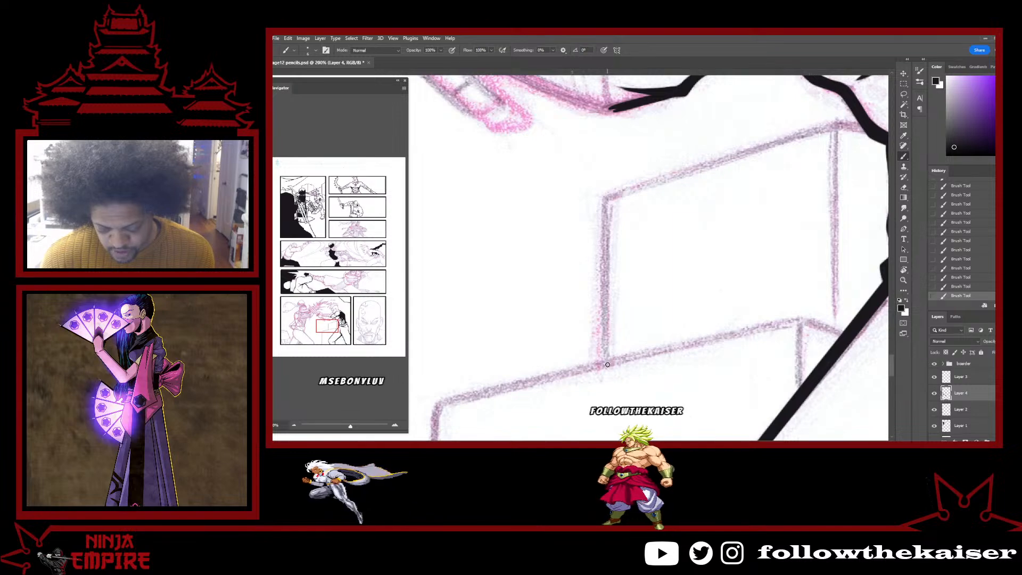
click(606, 363)
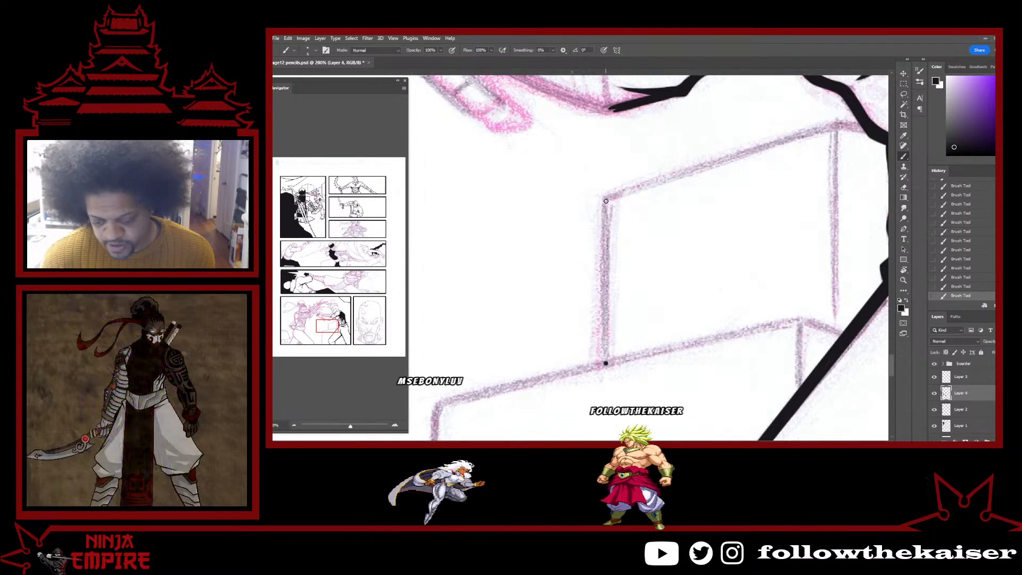
shift+click(605, 198)
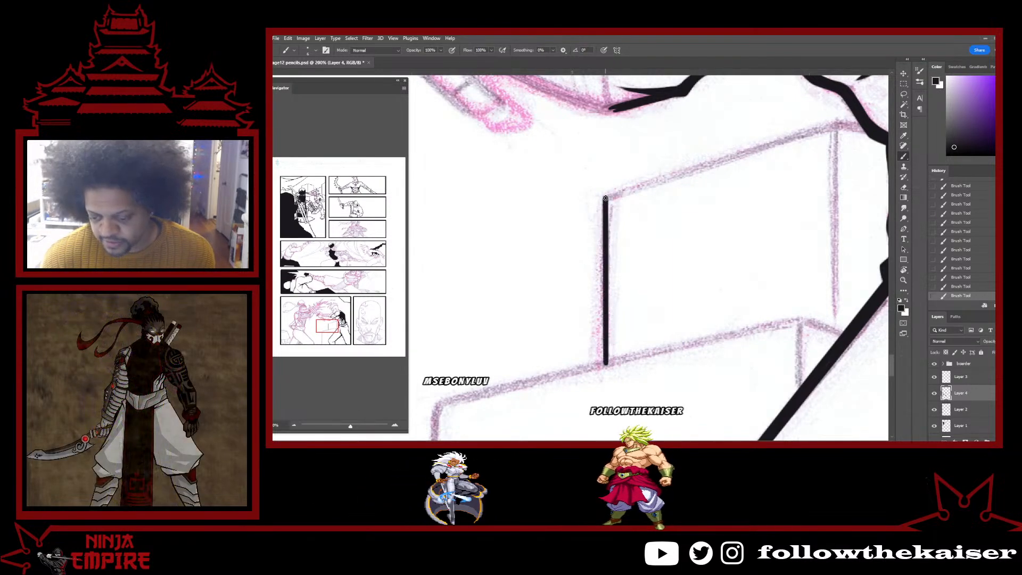
shift+click(838, 125)
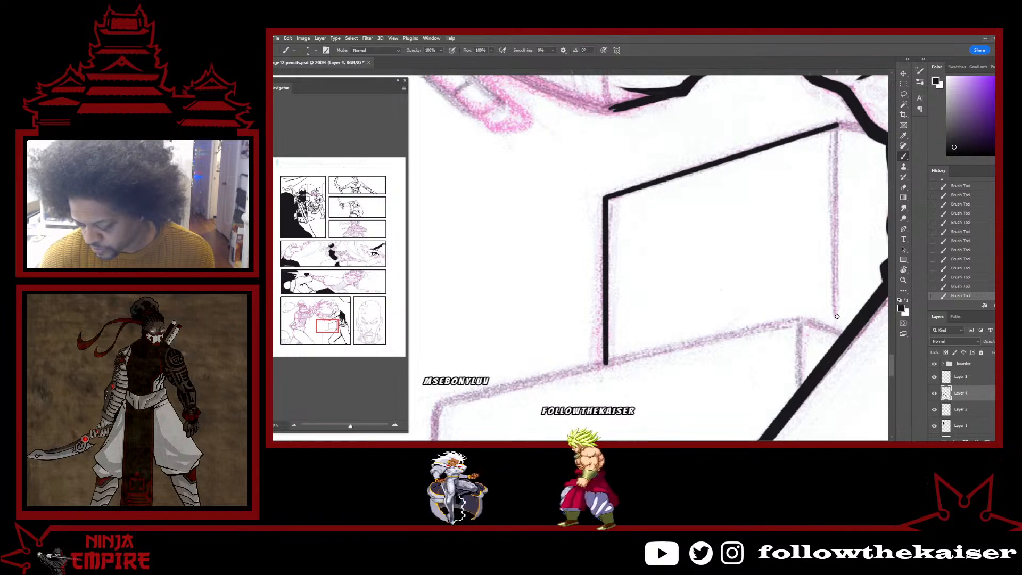
shift+click(834, 332)
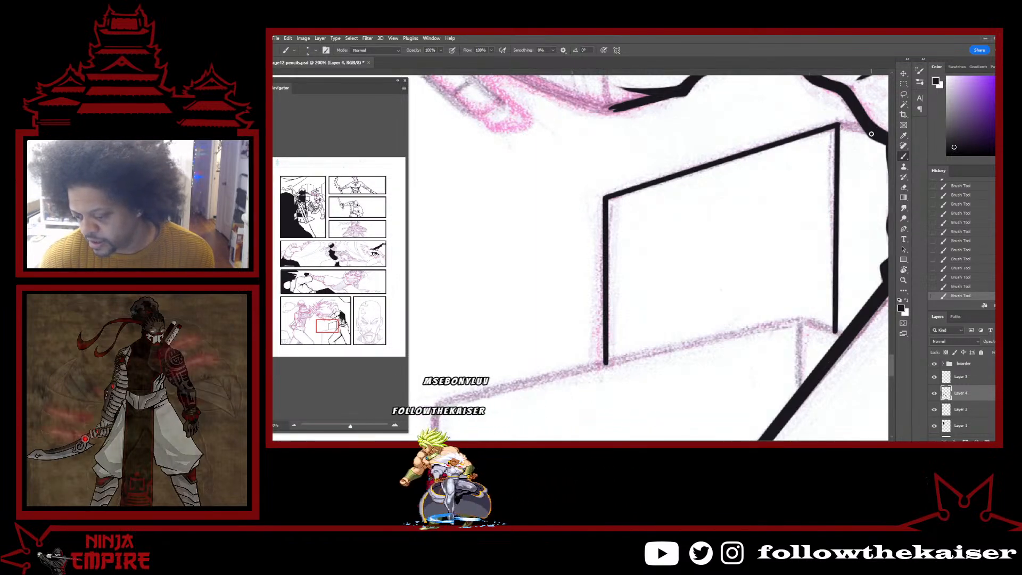
Ink the lower background block's short corner edges beside the thigh, its long top edge and its left edge down to the panel border.
scroll(793, 229, down, 3)
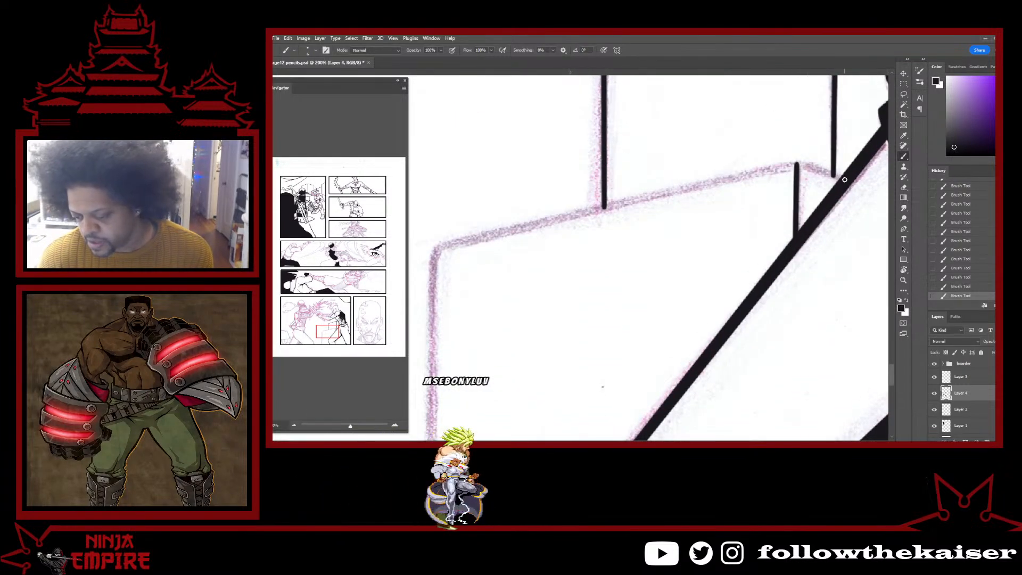
drag(790, 171, 833, 149)
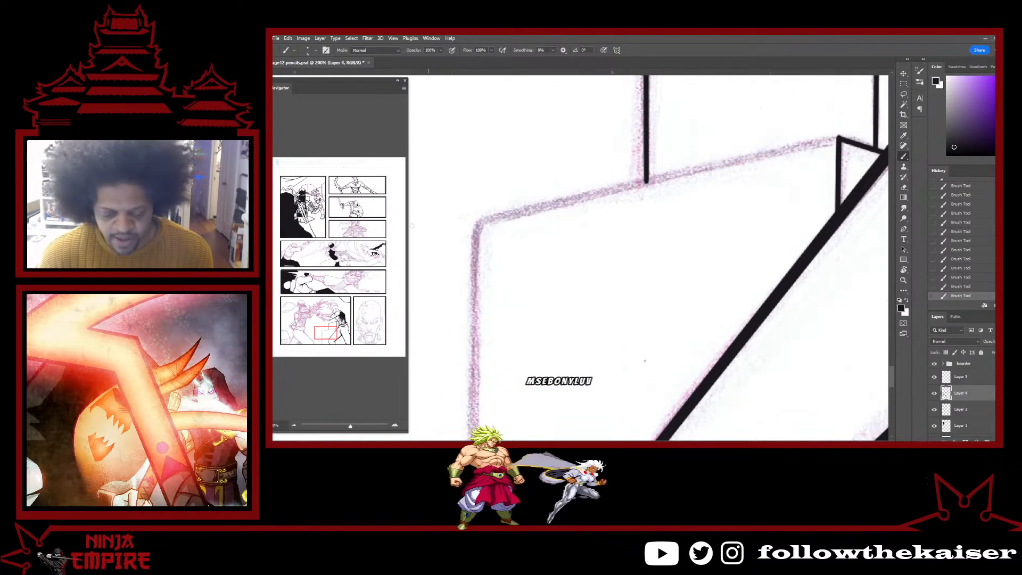
shift+click(475, 225)
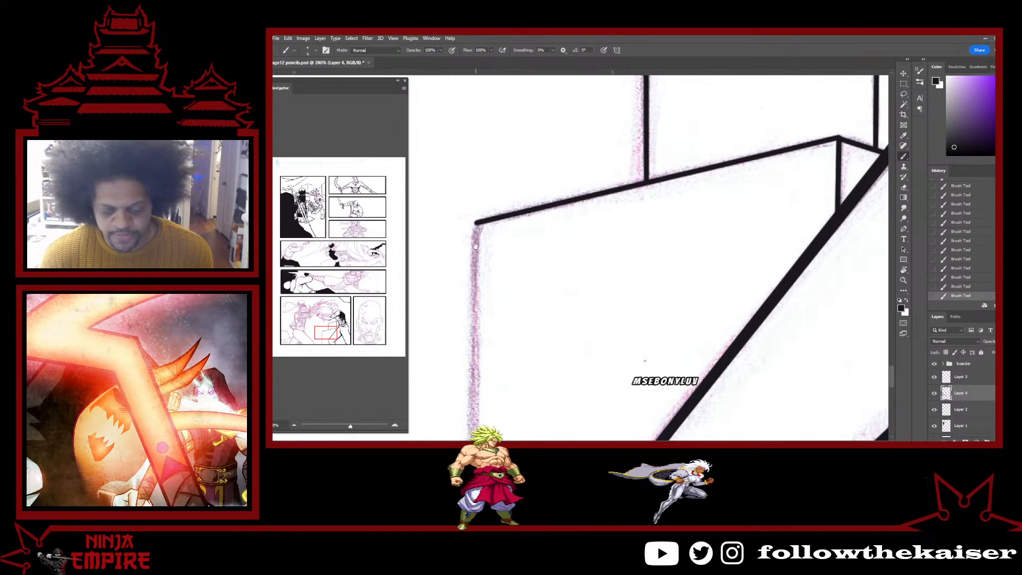
drag(476, 261, 536, 86)
shift+click(526, 408)
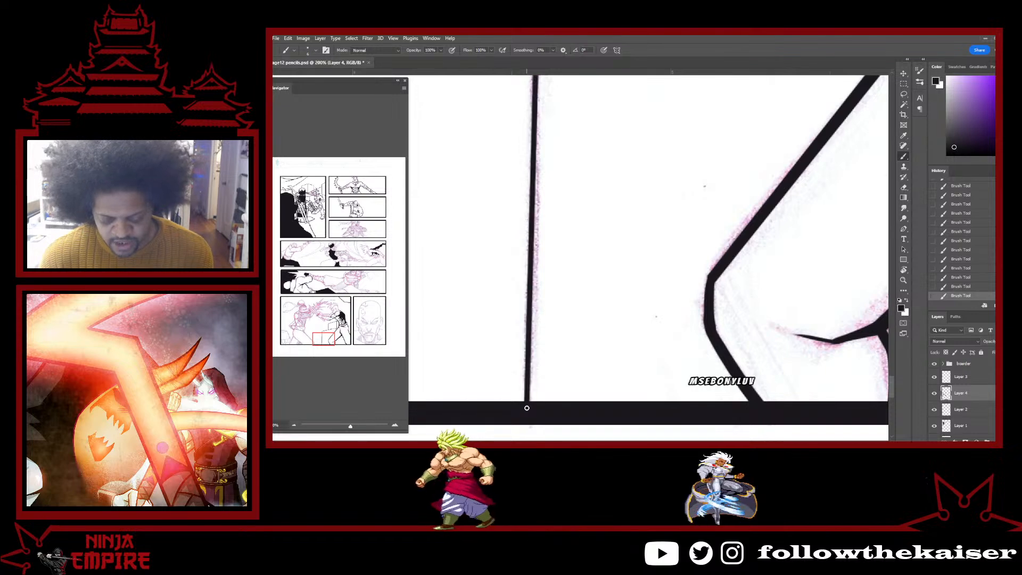
alt+click(539, 391)
alt+click(538, 391)
alt+click(538, 391)
drag(533, 394, 643, 347)
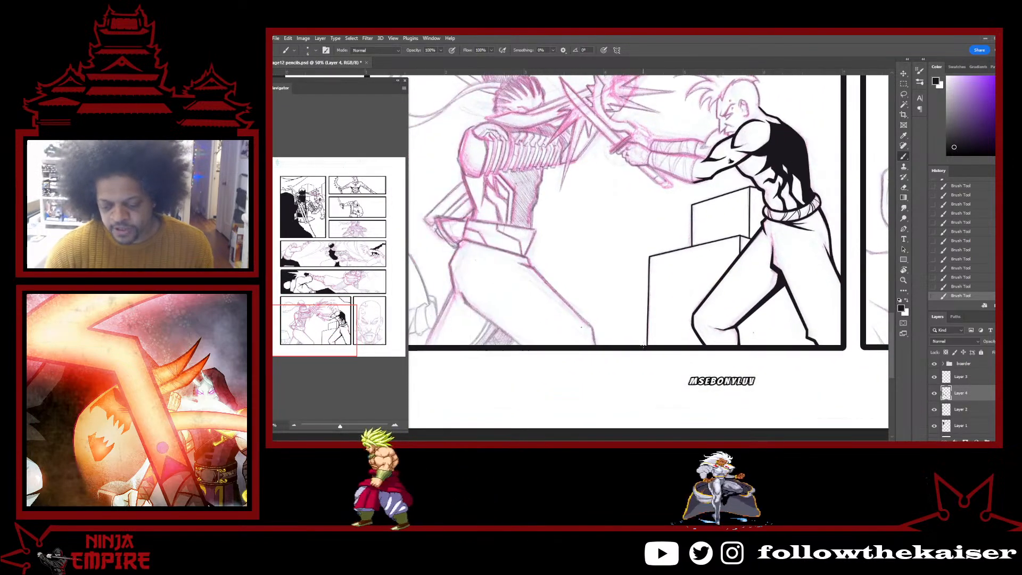
drag(504, 284, 668, 274)
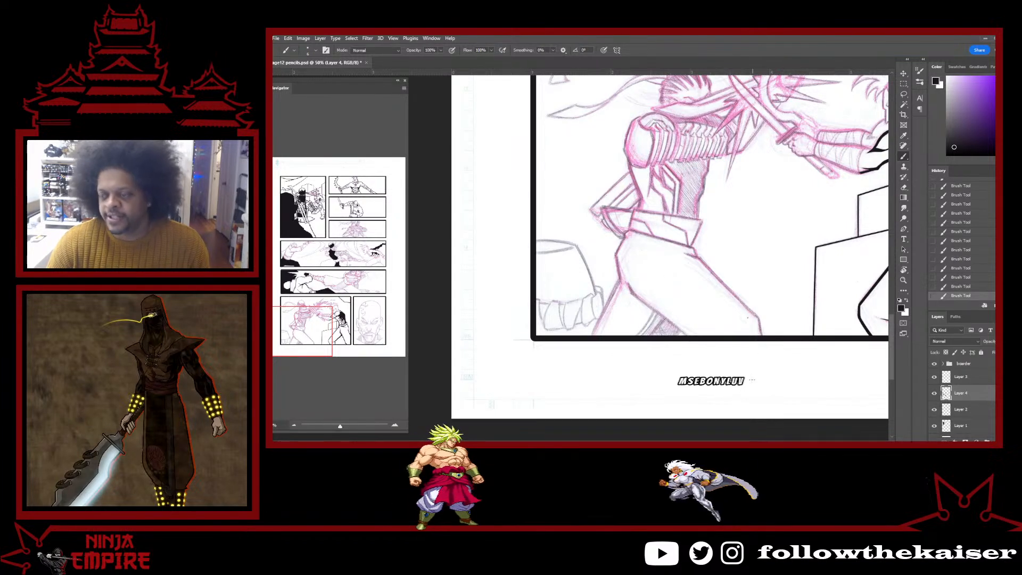
Ink the short curved lines between the left fighter's legs and the straight underside of the front thigh down to the panel border.
ctrl+click(738, 330)
ctrl+click(738, 330)
ctrl+click(737, 330)
drag(663, 333, 847, 229)
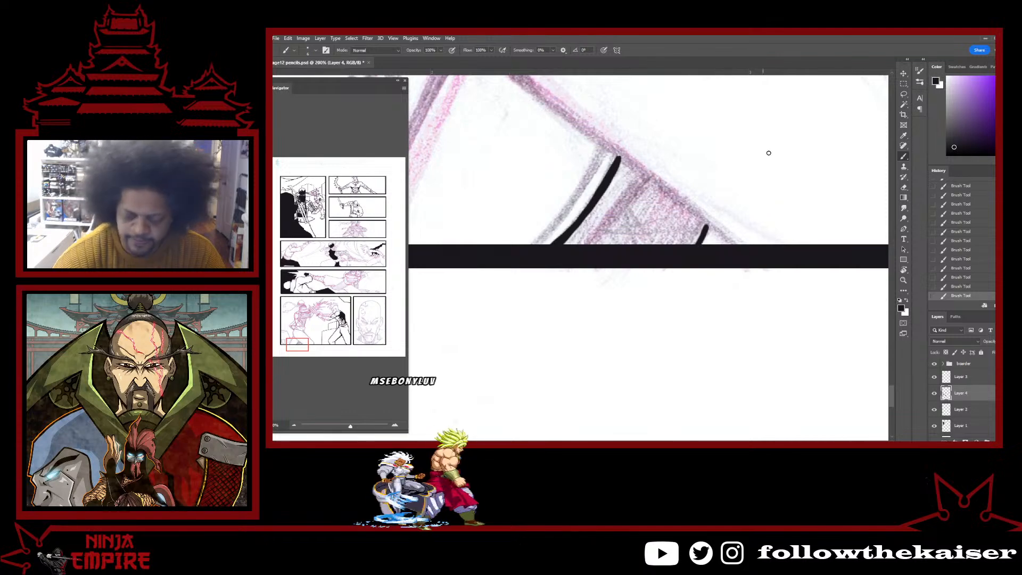
alt+click(611, 231)
drag(665, 255, 665, 308)
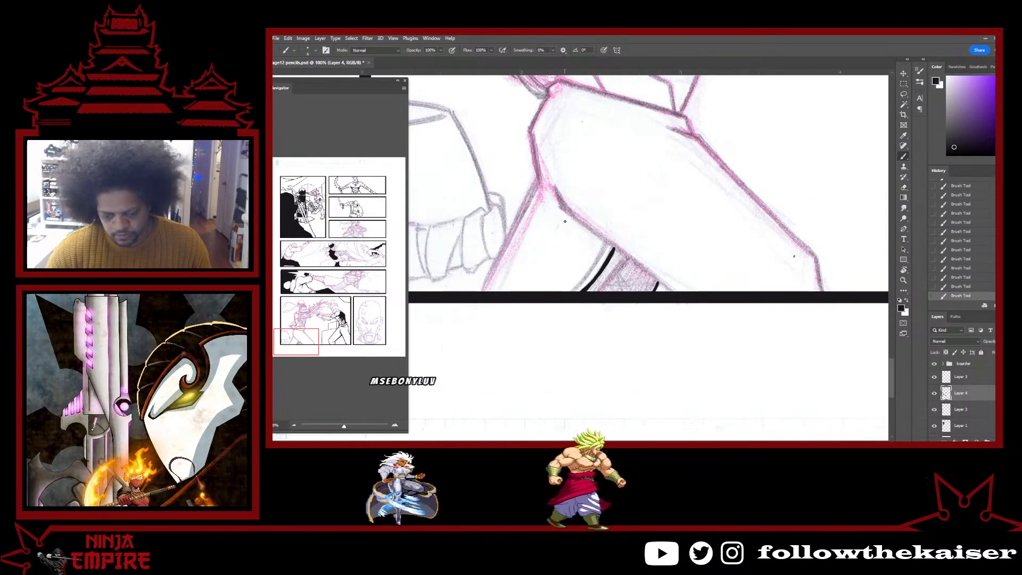
shift+click(560, 206)
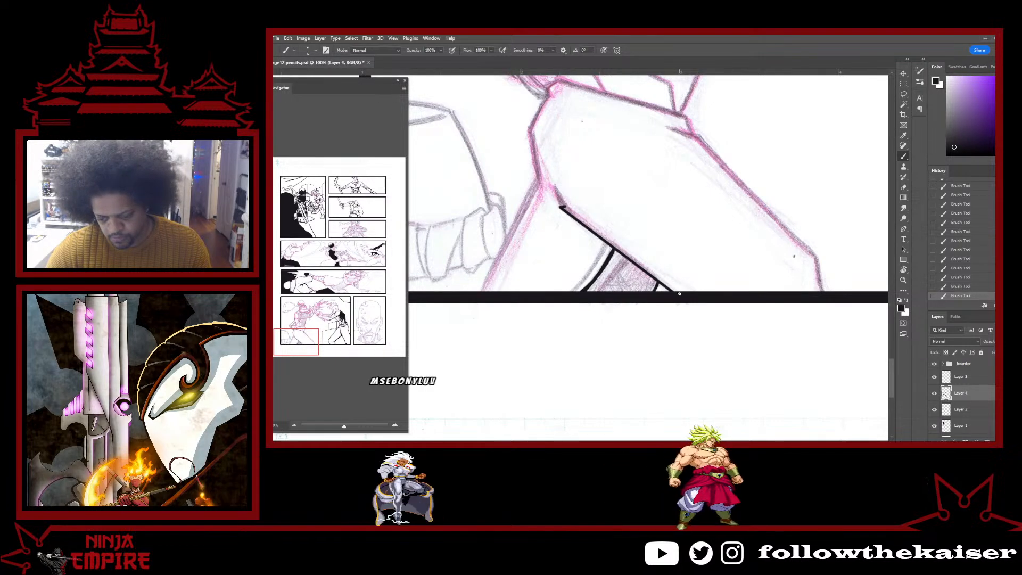
Extend the inner thigh line with a tapered crotch fold stroke and refine its edge with the Eraser.
ctrl+click(578, 215)
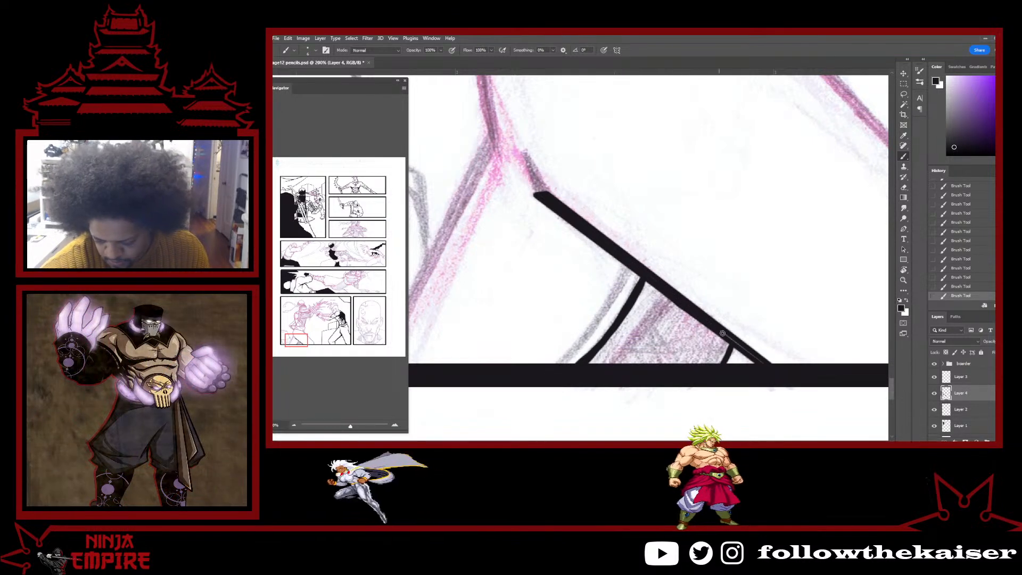
drag(636, 273, 716, 391)
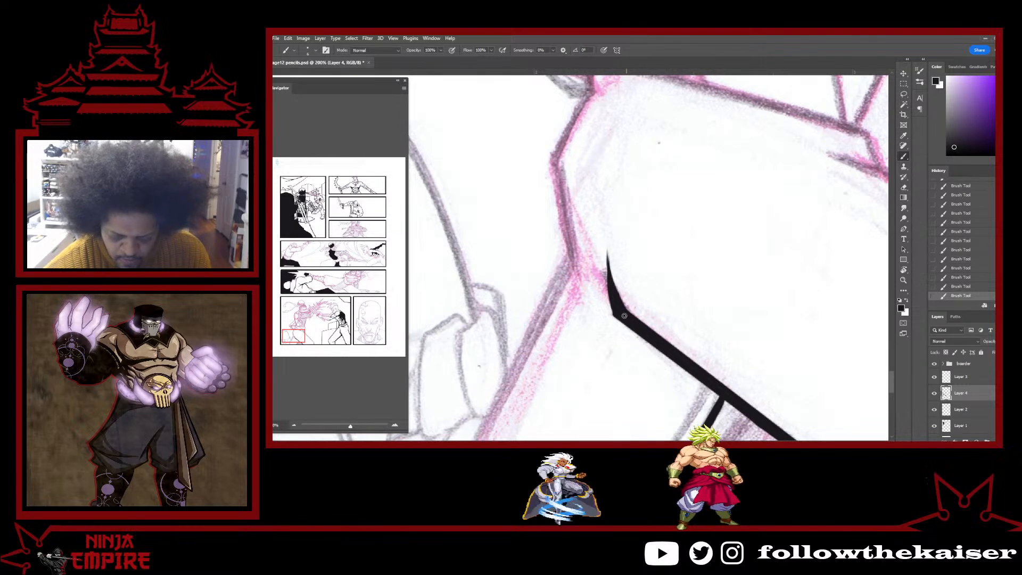
key(e)
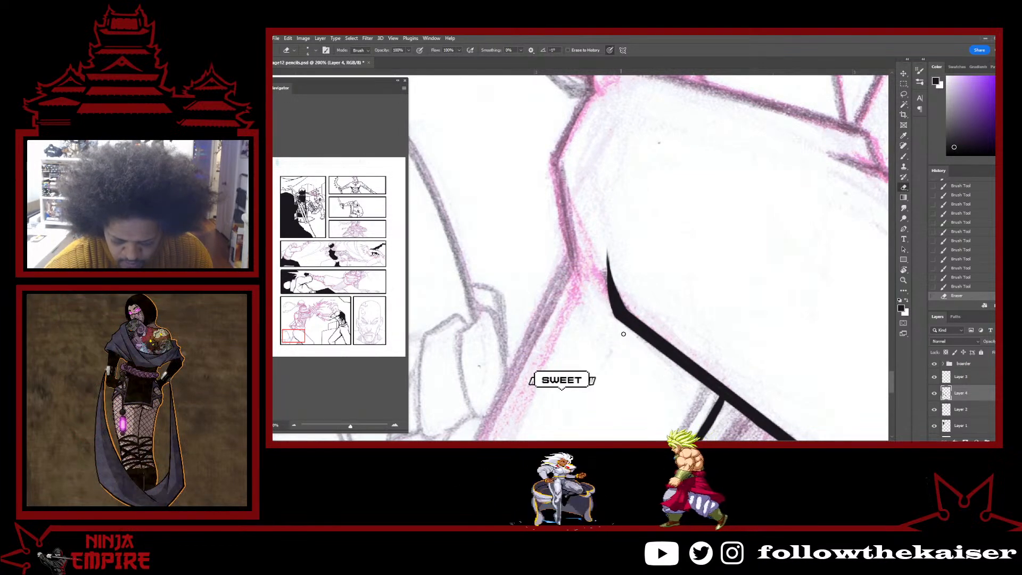
drag(608, 250, 612, 266)
Ink a second curved line alongside the existing one beneath the thigh, from the thigh line to the panel border, and thicken it.
key(r)
drag(697, 274, 720, 164)
mouse_move(789, 299)
mouse_down()
mouse_move(740, 295)
mouse_move(787, 293)
mouse_move(778, 292)
mouse_up()
scroll(745, 301, up, 1)
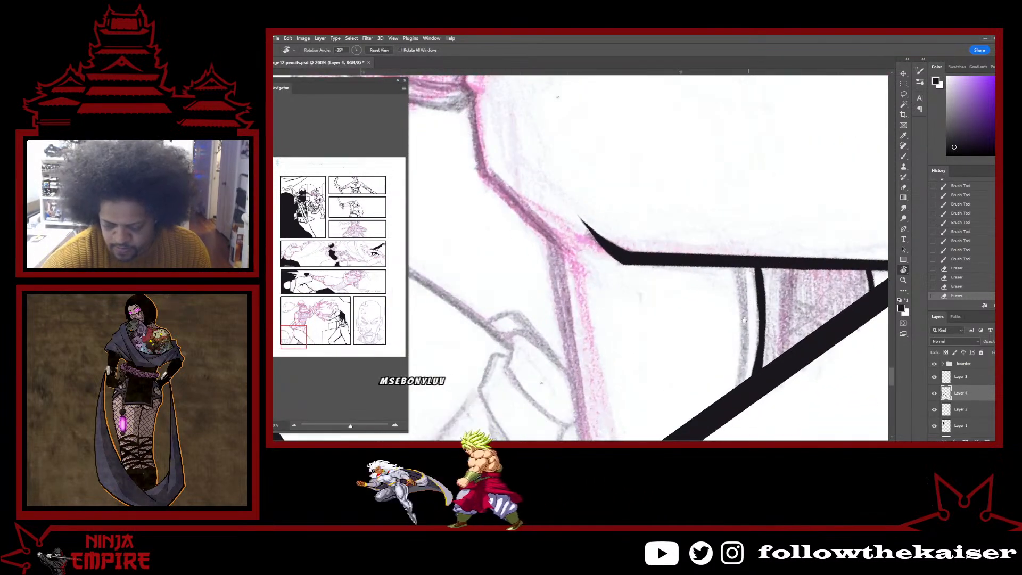
mouse_move(746, 301)
mouse_down()
mouse_move(730, 233)
mouse_move(716, 334)
mouse_up()
key(b)
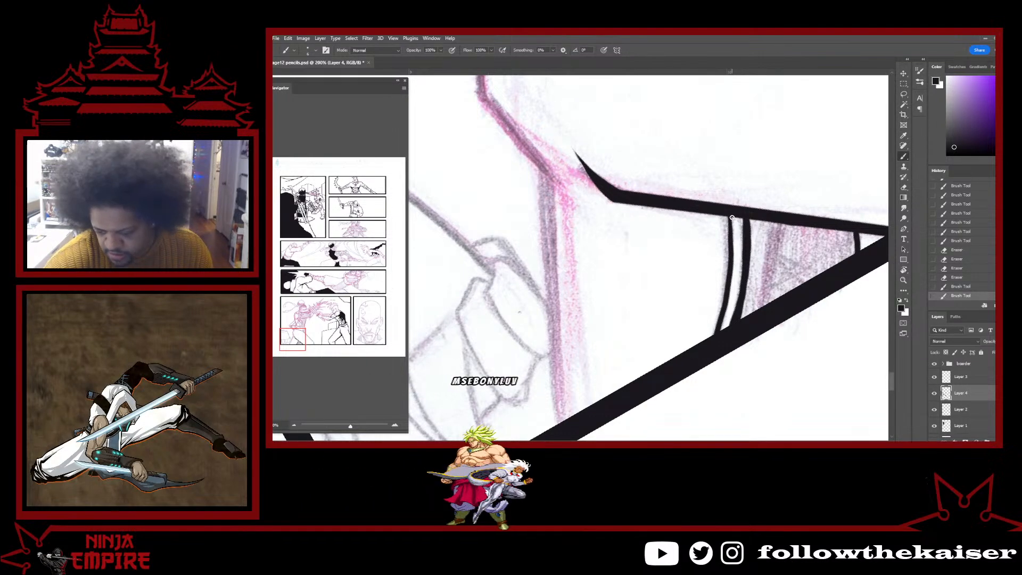
mouse_move(730, 218)
mouse_down()
mouse_move(719, 324)
mouse_move(730, 254)
mouse_move(719, 318)
mouse_up()
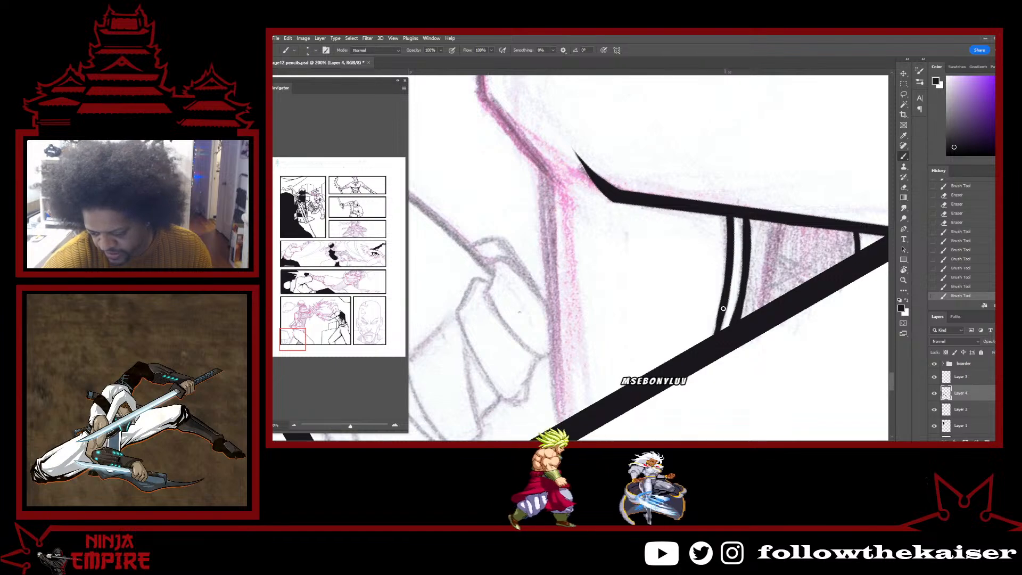
drag(728, 274, 711, 347)
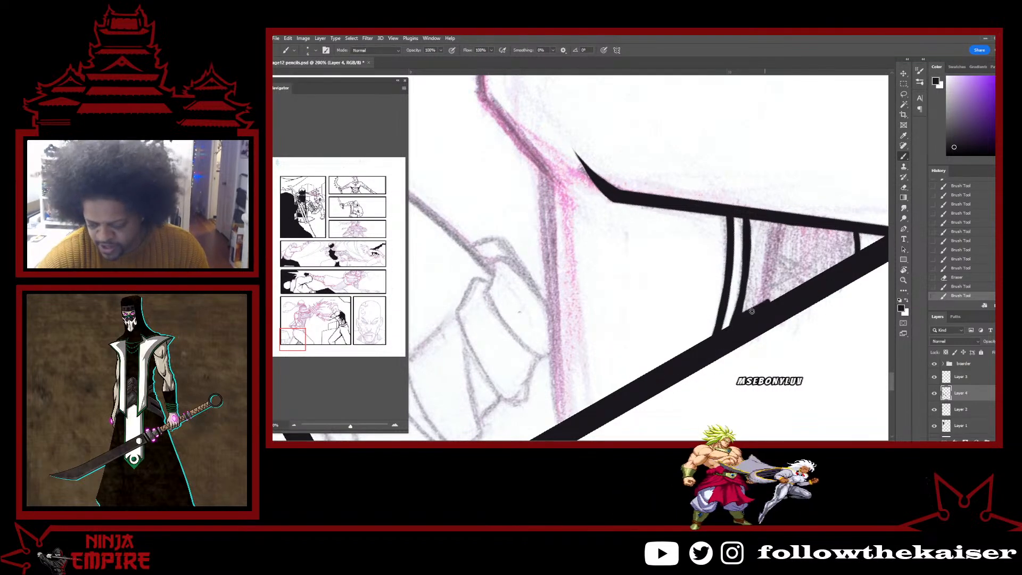
Close the shaded area beneath the thigh, select it with the Magic Wand, expand the selection by 2 pixels and fill it black.
drag(752, 312, 808, 279)
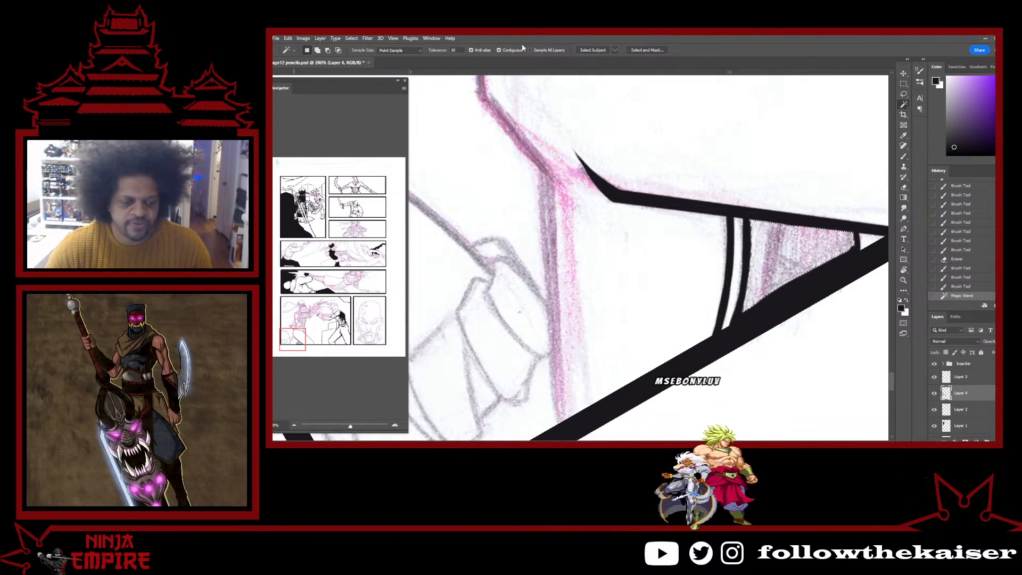
click(353, 39)
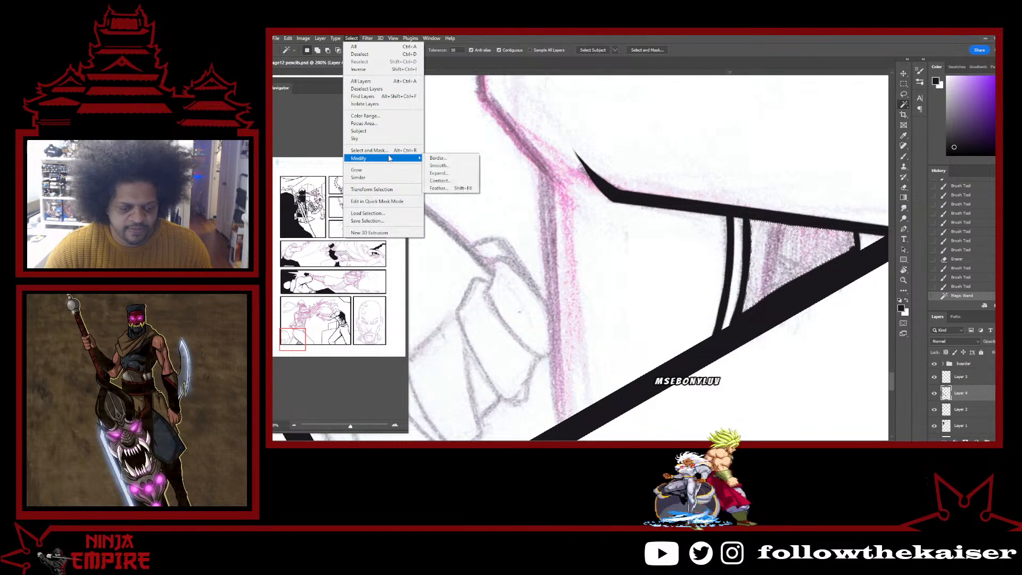
click(438, 172)
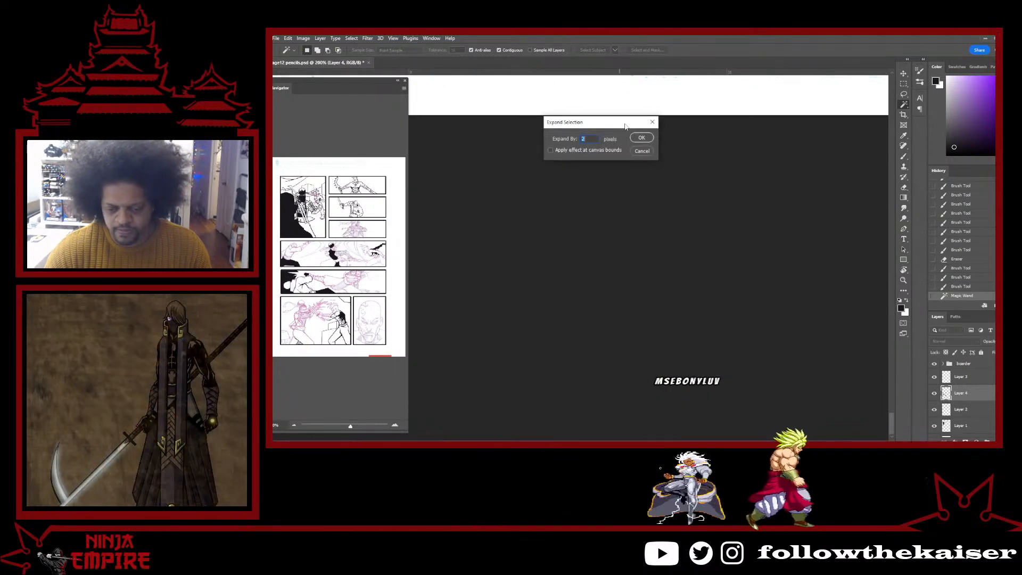
click(642, 137)
drag(637, 233, 537, 240)
drag(604, 88, 682, 292)
ctrl+click(544, 363)
drag(542, 361, 590, 299)
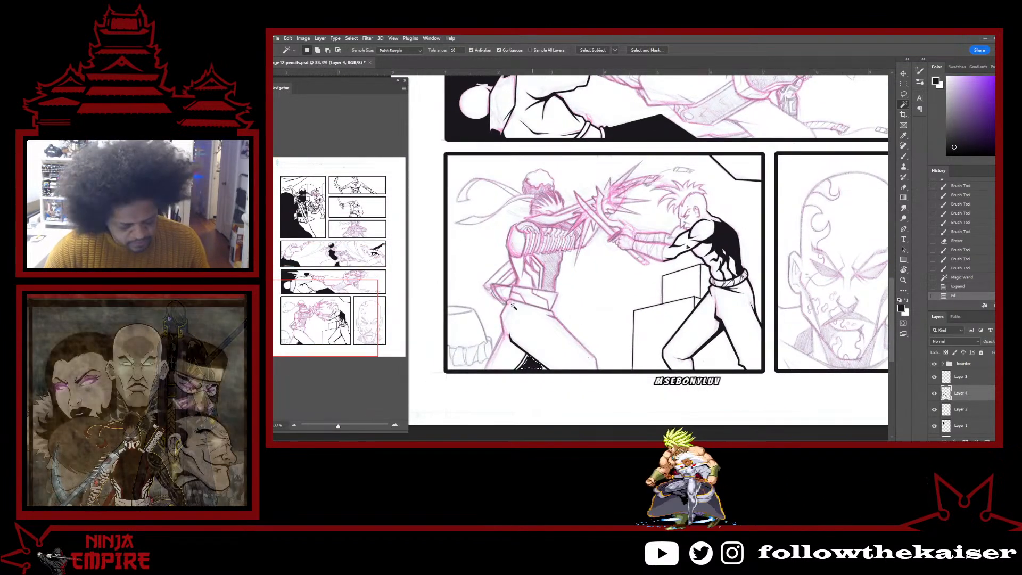
drag(537, 362, 558, 341)
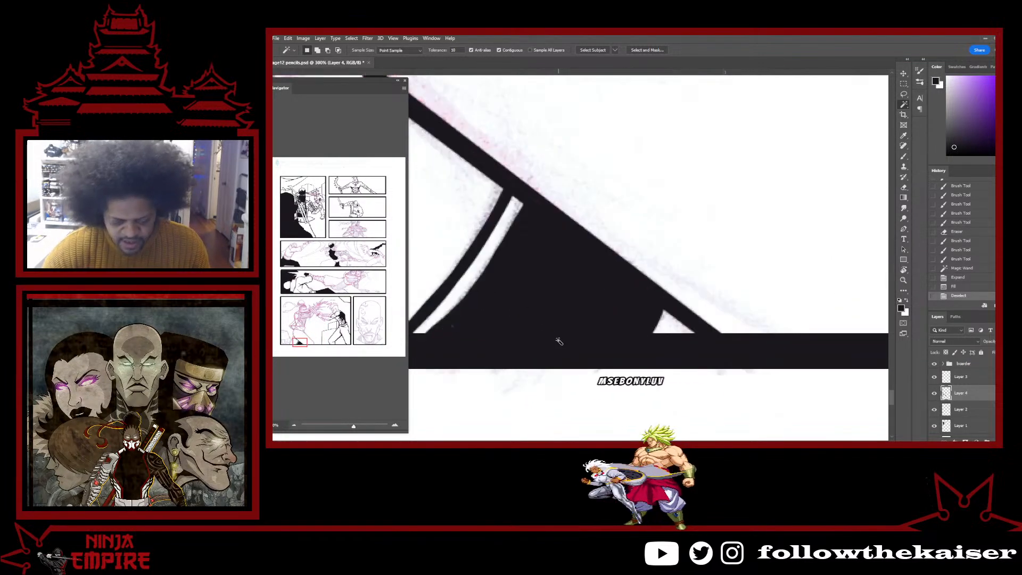
Ink the left fighter's rear leg outline as a thick straight line from below the seat down to the panel border.
key(b)
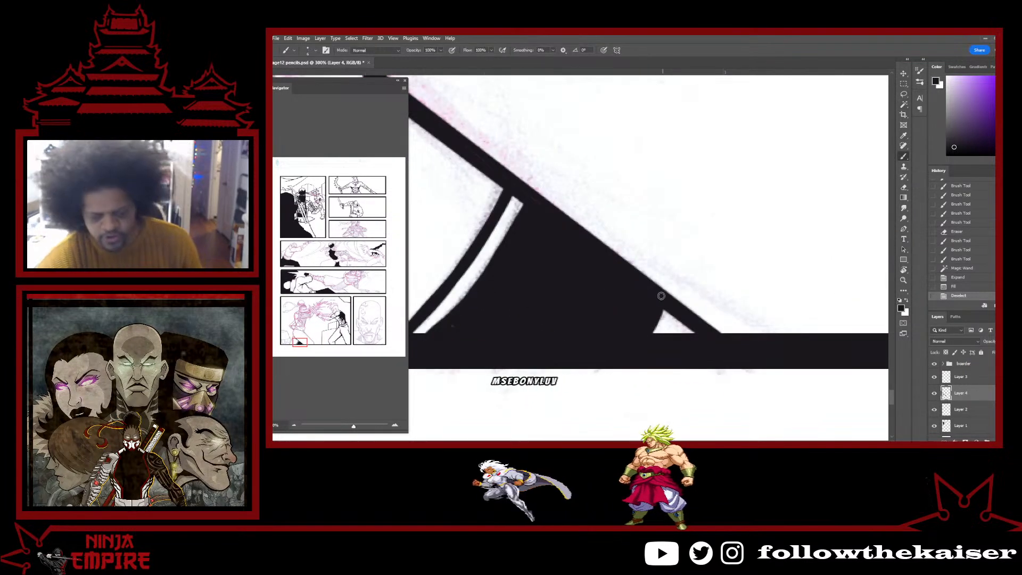
ctrl+alt+click(659, 306)
ctrl+alt+click(658, 306)
drag(593, 283, 673, 289)
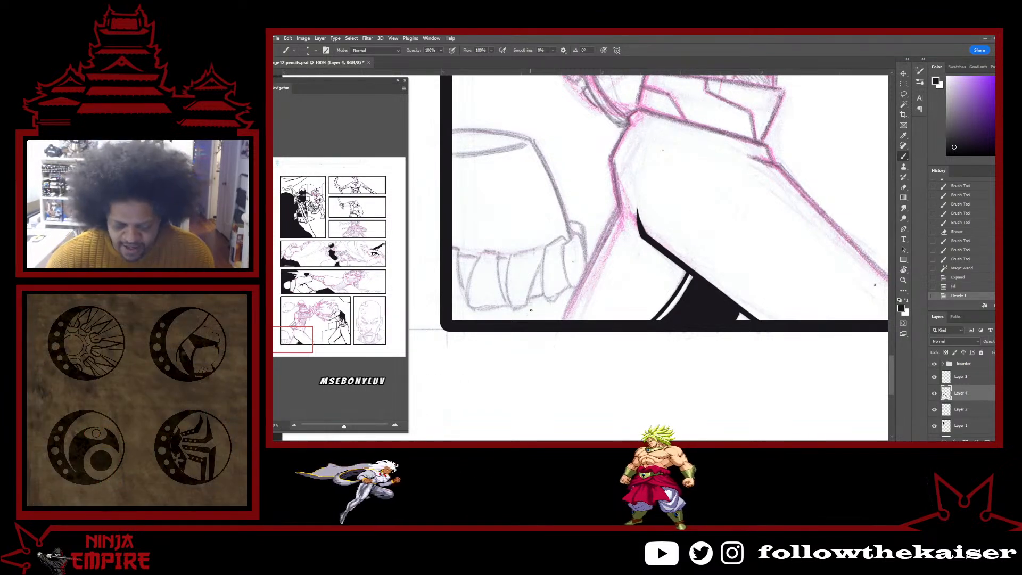
ctrl+click(559, 324)
drag(556, 322, 540, 392)
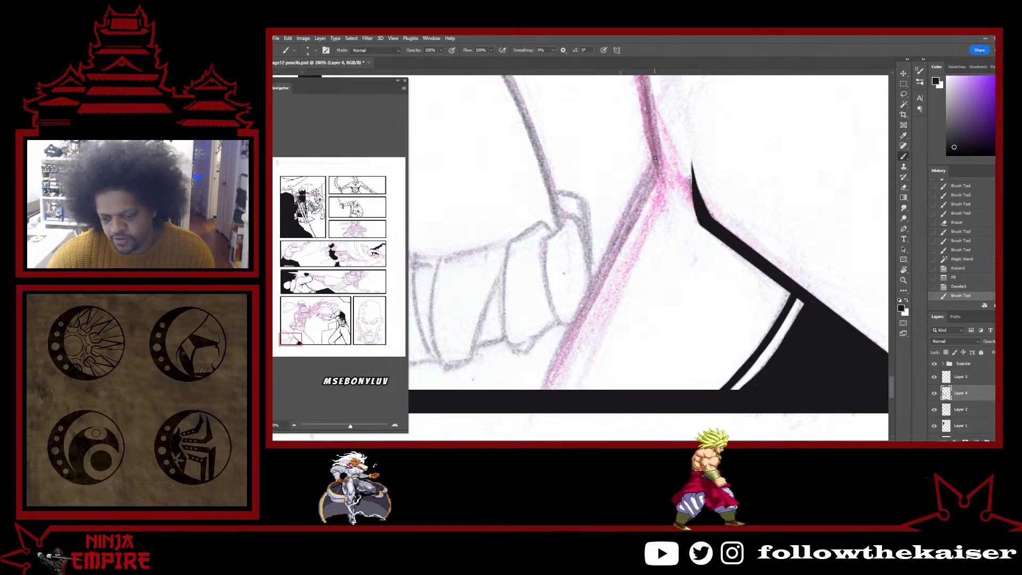
drag(654, 157, 537, 394)
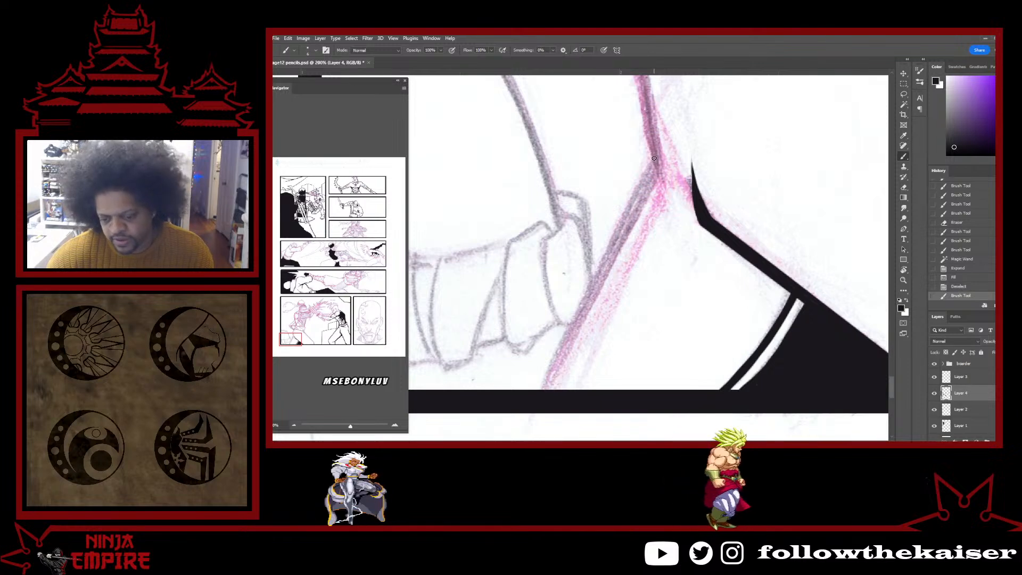
click(546, 394)
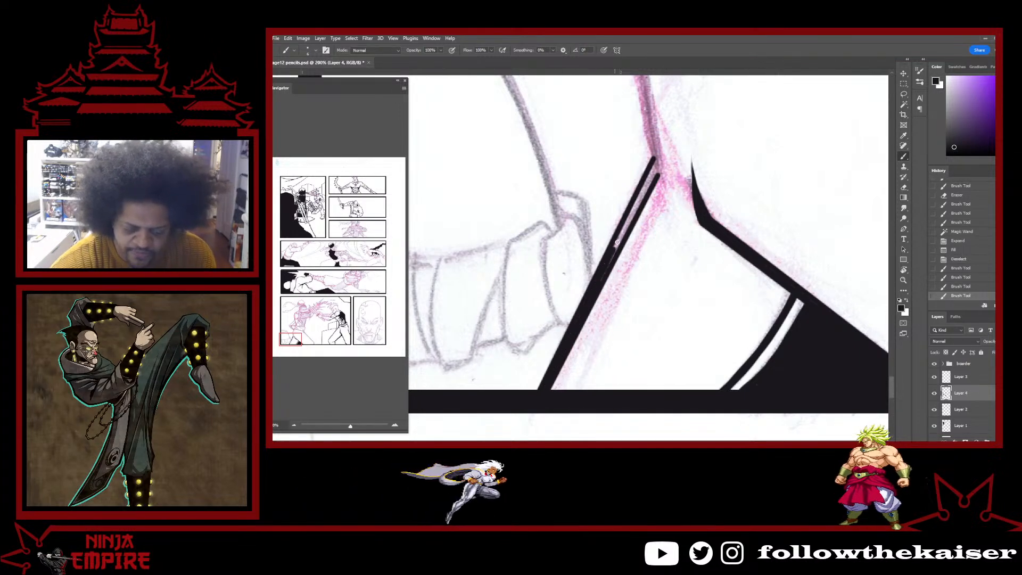
click(647, 186)
Ink the left fighter's seat contour in two thick angled segments from the rear leg up towards the belt.
drag(673, 199, 651, 340)
drag(613, 211, 634, 302)
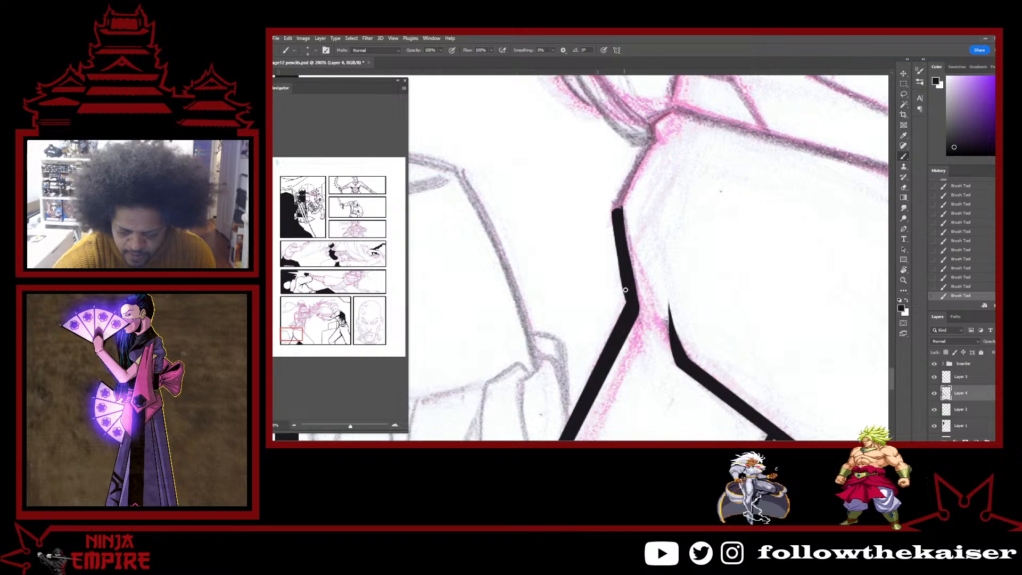
mouse_move(627, 204)
mouse_down()
mouse_move(618, 283)
mouse_move(644, 222)
mouse_up()
drag(609, 282, 647, 220)
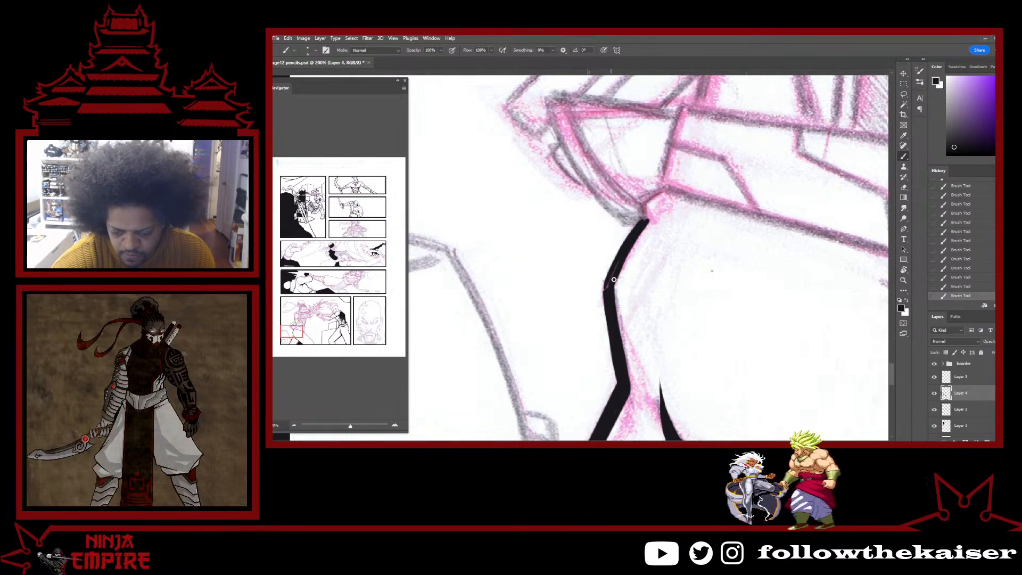
drag(614, 279, 605, 292)
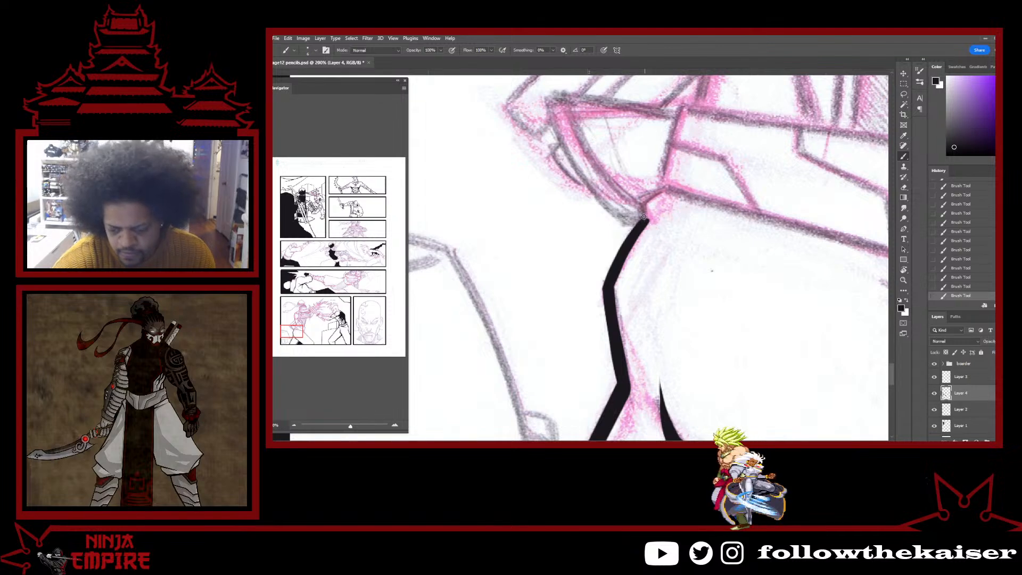
Ink the short segment joining the seat contour to the belt's lower corner, cleaning up the line with the Eraser.
drag(641, 221, 650, 198)
key(e)
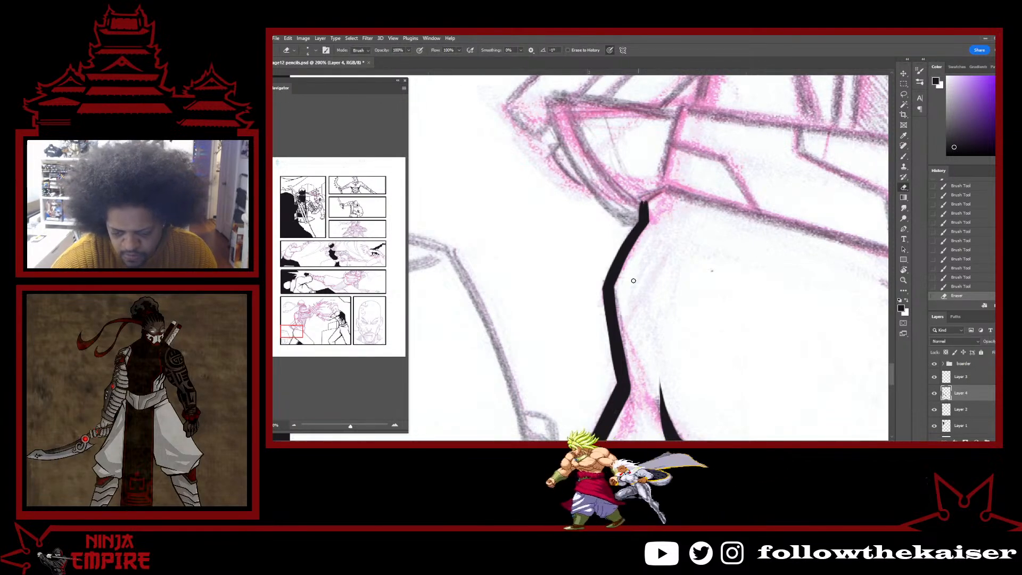
key(r)
drag(777, 228, 737, 135)
mouse_move(671, 195)
mouse_down()
mouse_move(639, 328)
mouse_move(660, 304)
mouse_up()
key(b)
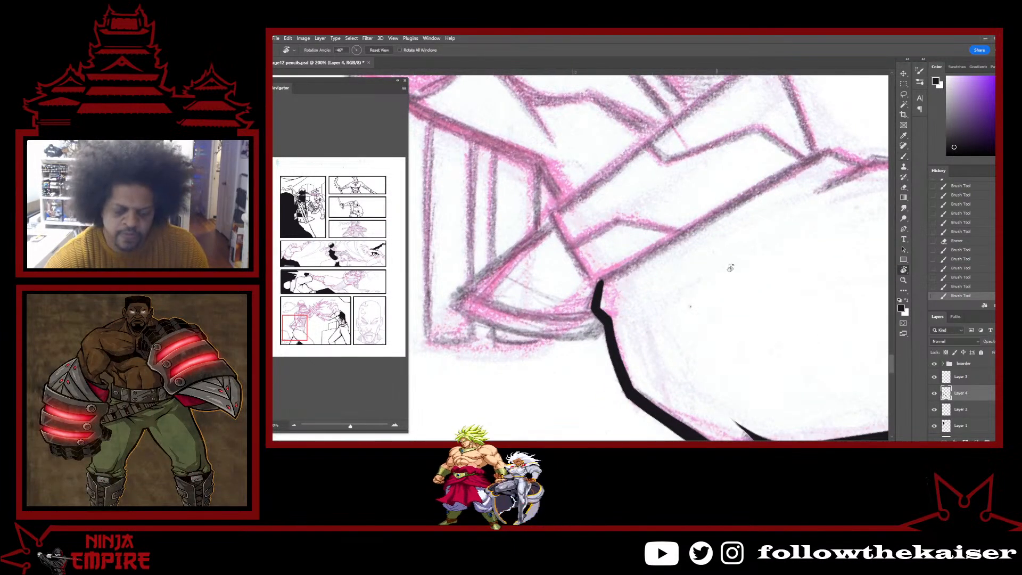
Ink the belt's long lower edge across the top of the thigh with a straight line, adding a second pass to thicken it.
drag(730, 268, 753, 274)
drag(716, 356, 661, 374)
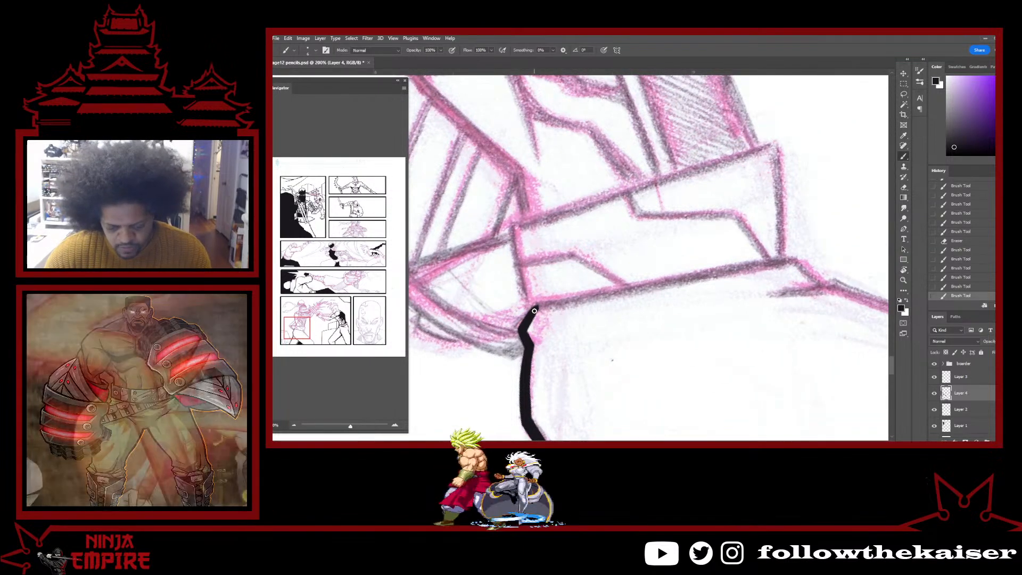
shift+click(792, 261)
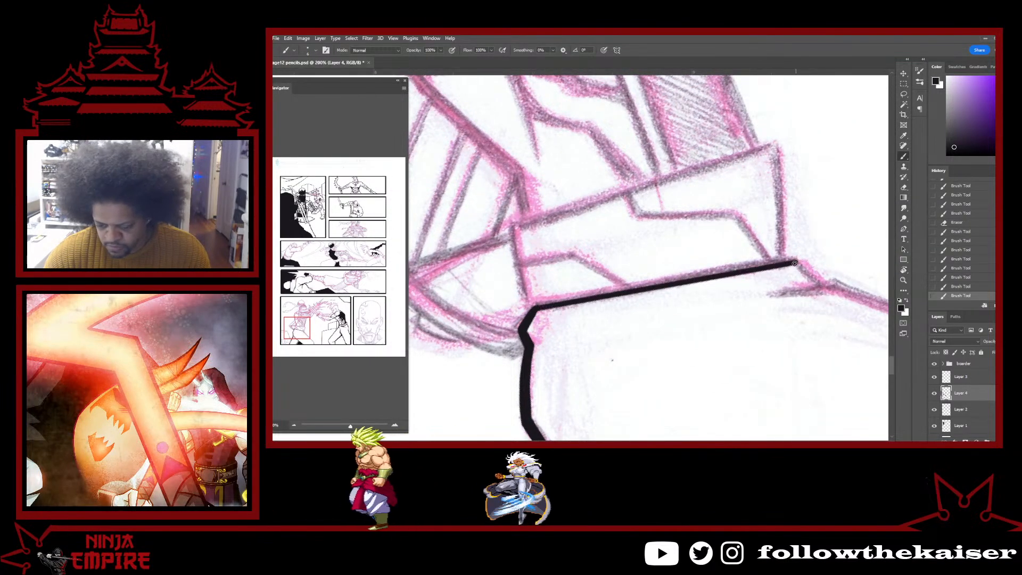
click(535, 305)
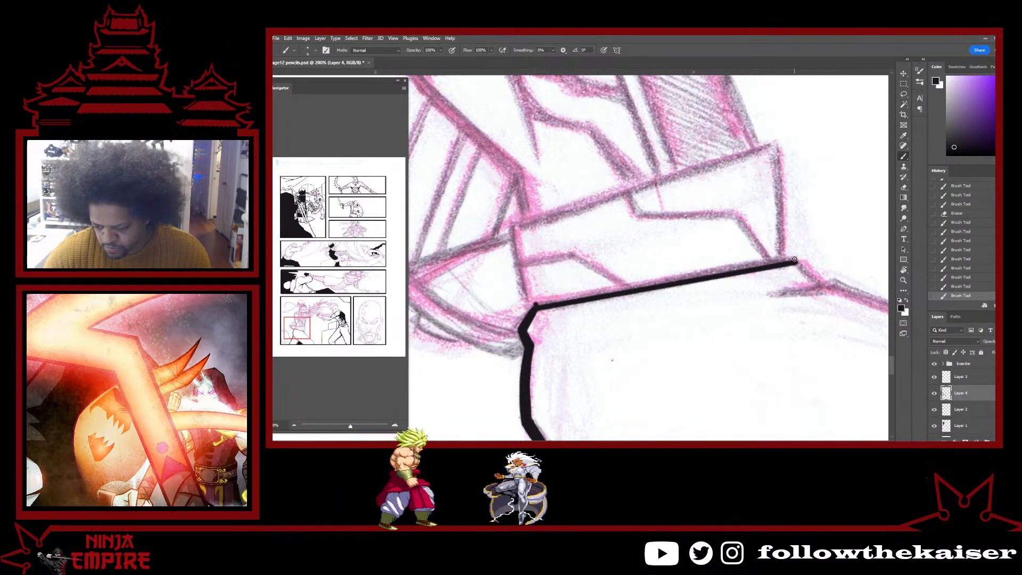
shift+click(793, 259)
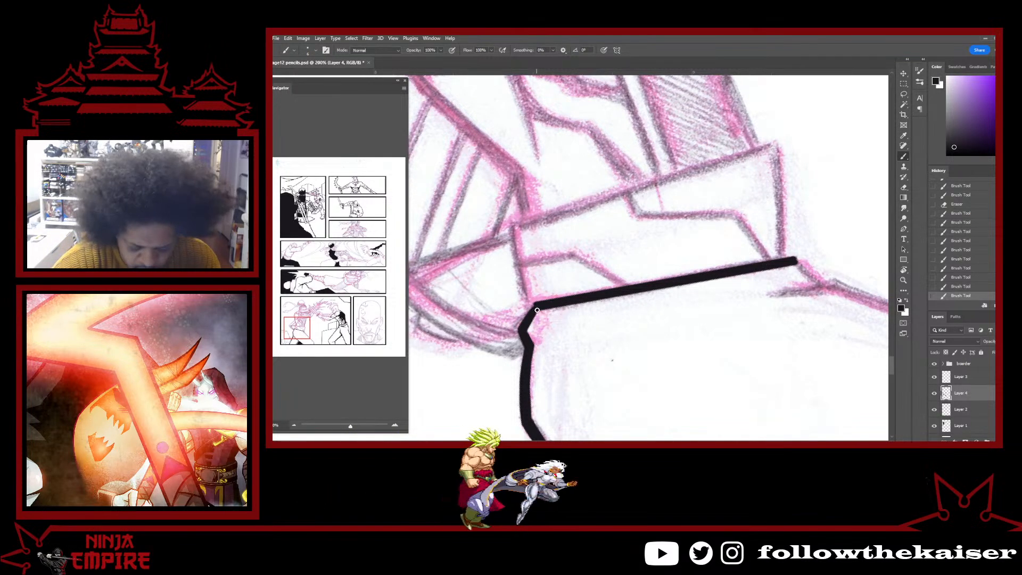
Ink the short hip edge at the belt's front corner and the pointed fold line where the thigh begins.
key(r)
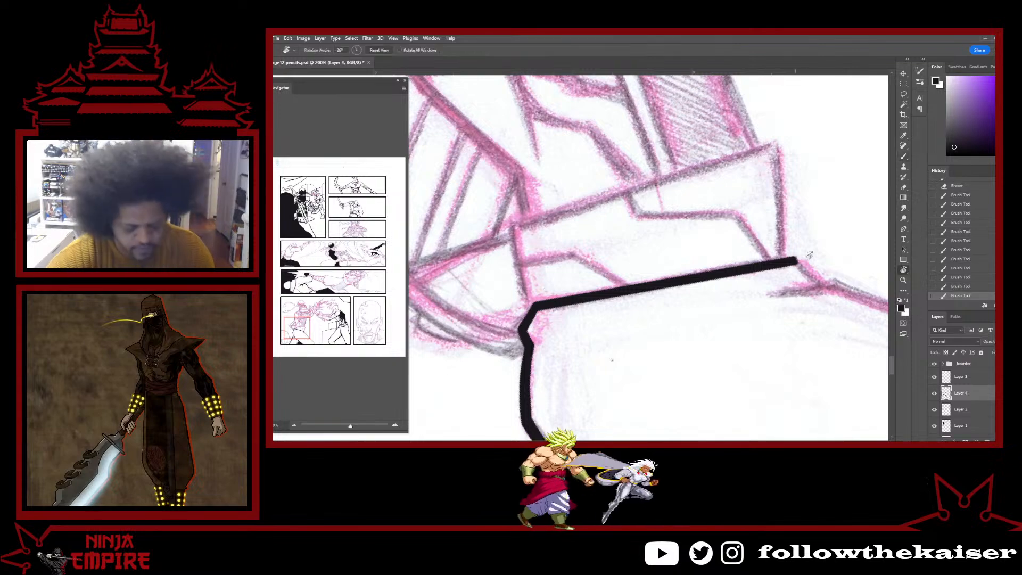
mouse_move(809, 255)
mouse_down()
mouse_move(616, 271)
mouse_move(714, 289)
mouse_move(657, 335)
mouse_up()
key(b)
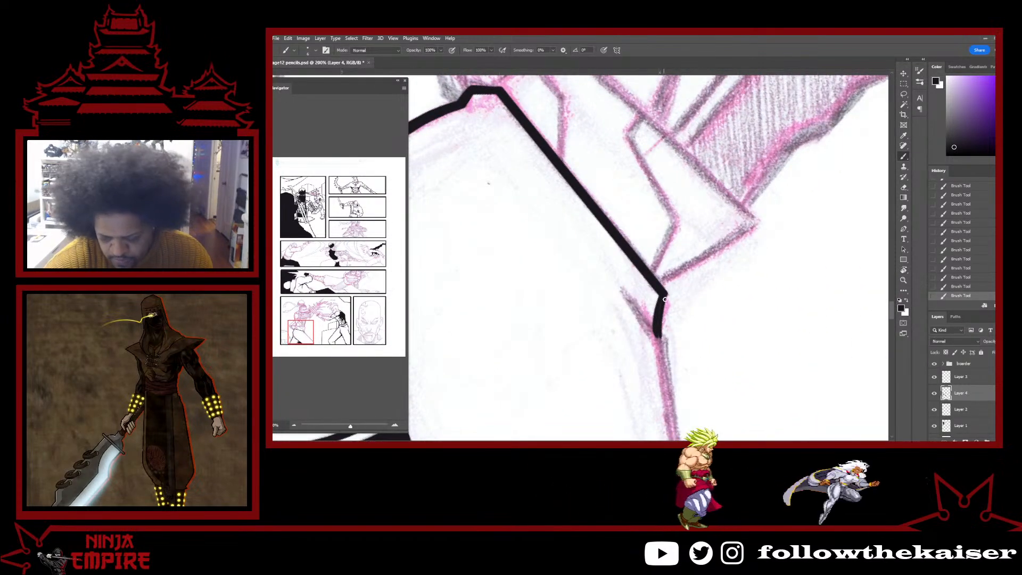
key(r)
mouse_move(664, 299)
mouse_down()
mouse_move(686, 301)
mouse_move(716, 330)
mouse_move(707, 165)
mouse_up()
key(b)
drag(651, 213, 656, 235)
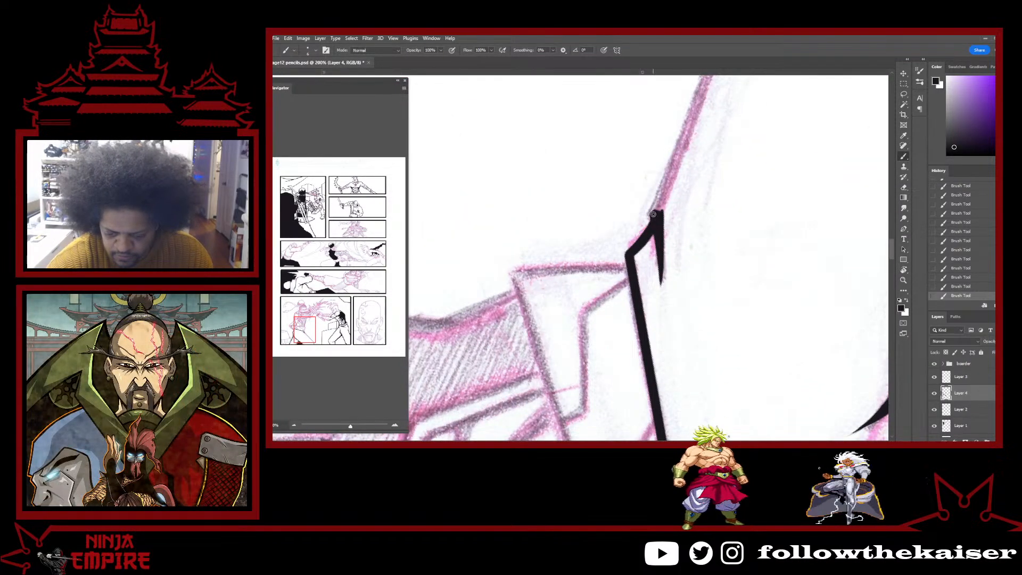
Ink the upper contour of the bent leg from the hip fold down to the knee, following the pencil line.
key(r)
drag(765, 215, 750, 361)
scroll(737, 356, down, 2)
drag(792, 307, 543, 308)
drag(618, 347, 697, 311)
ctrl+click(643, 212)
mouse_move(644, 222)
mouse_down()
mouse_move(644, 269)
mouse_move(645, 240)
mouse_up()
ctrl+alt+click(648, 235)
ctrl+alt+click(652, 237)
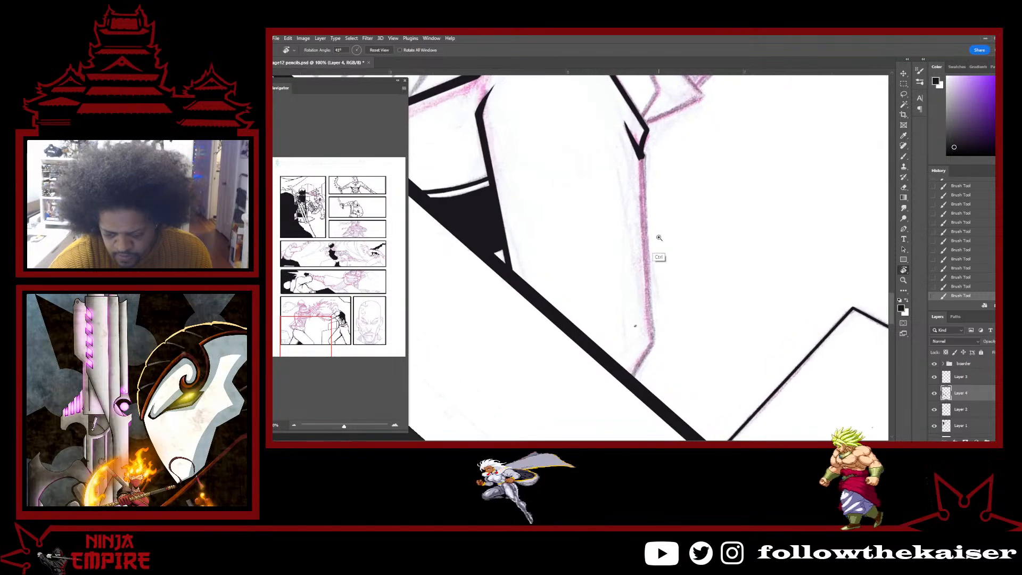
key(b)
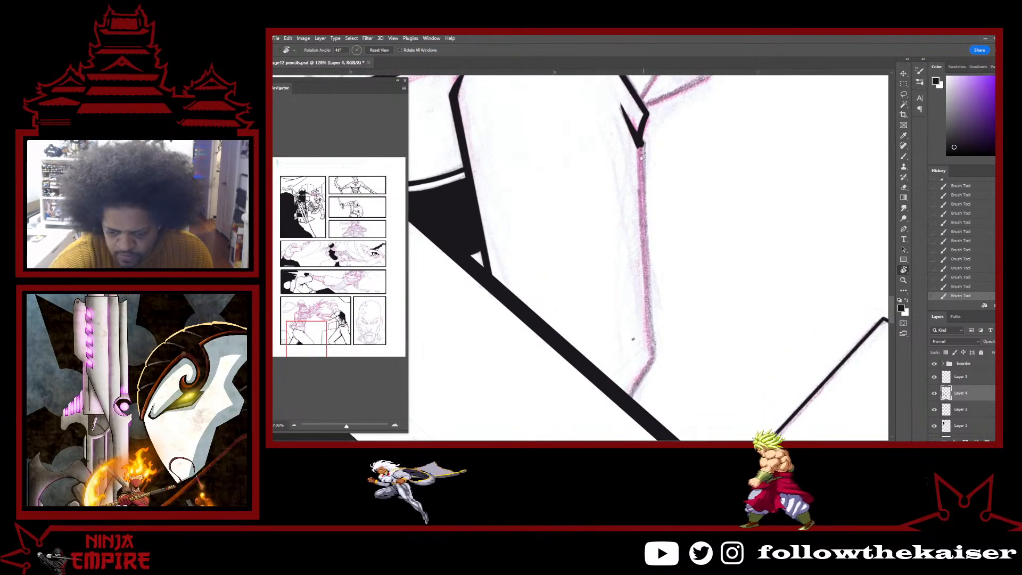
drag(642, 152, 653, 351)
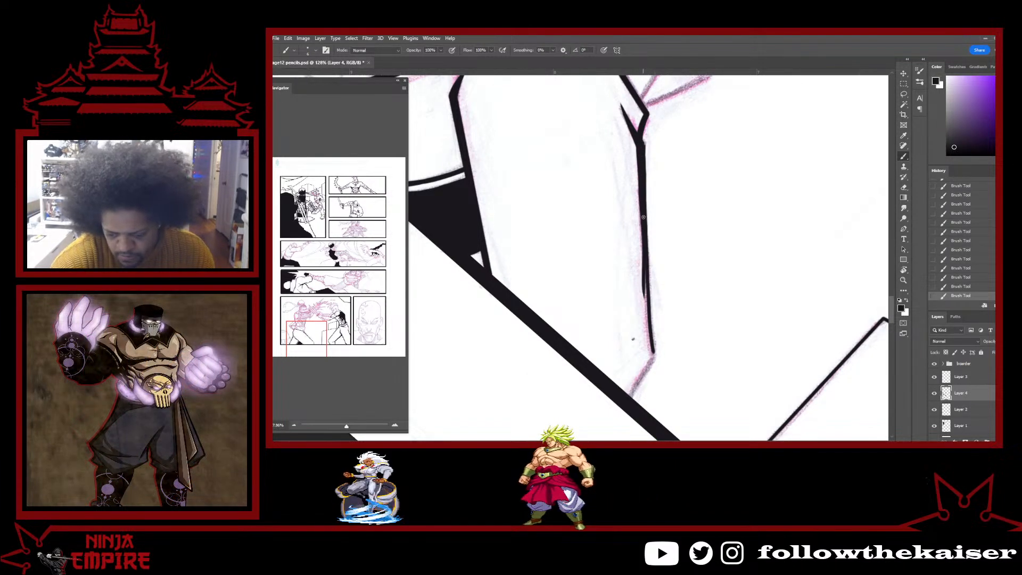
Undo the last stroke on the thigh contour and thicken its lower stretch down to the knee.
key(ctrl+z)
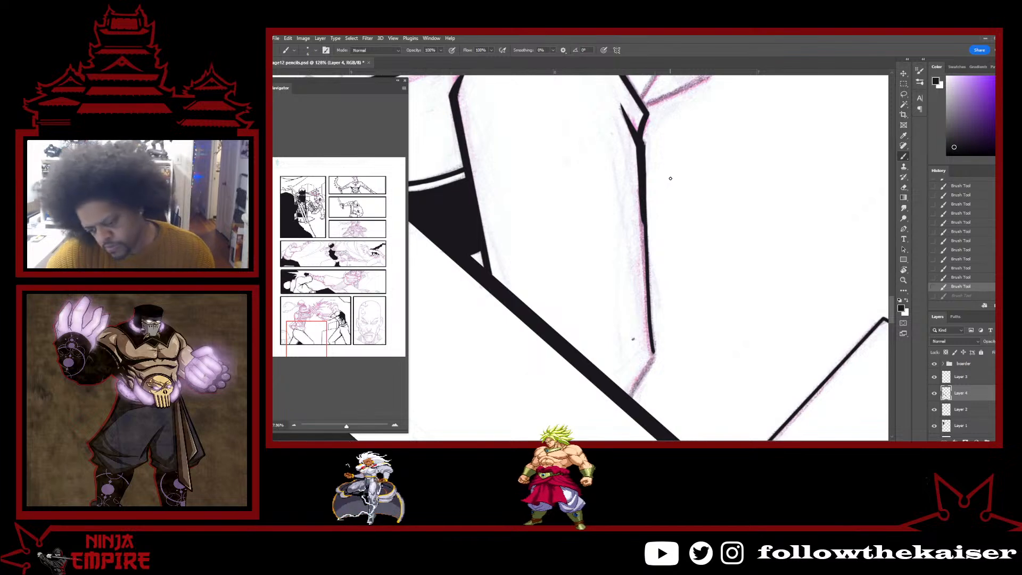
scroll(642, 228, up, 2)
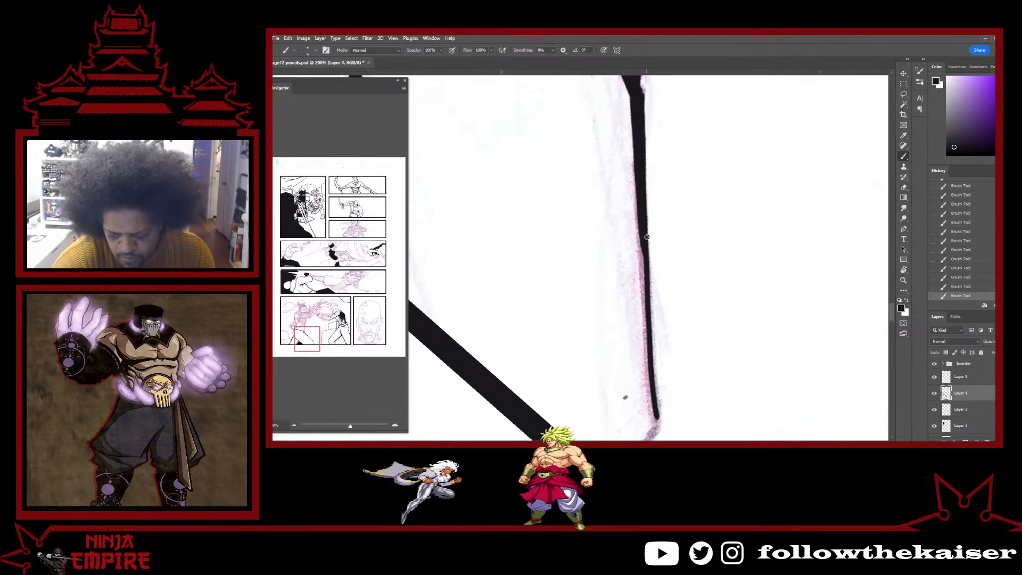
drag(643, 227, 638, 176)
drag(631, 137, 642, 336)
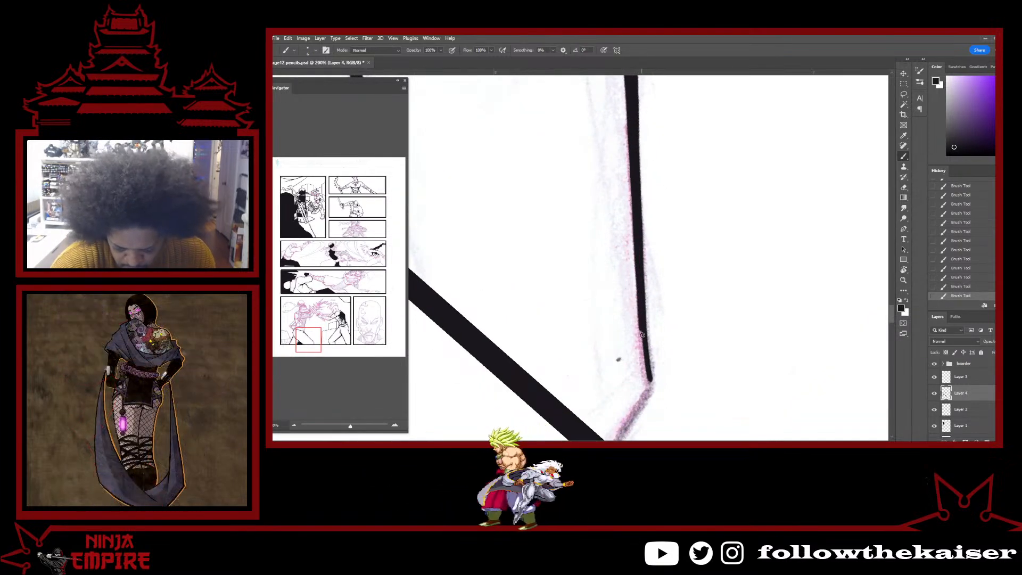
drag(640, 266, 648, 376)
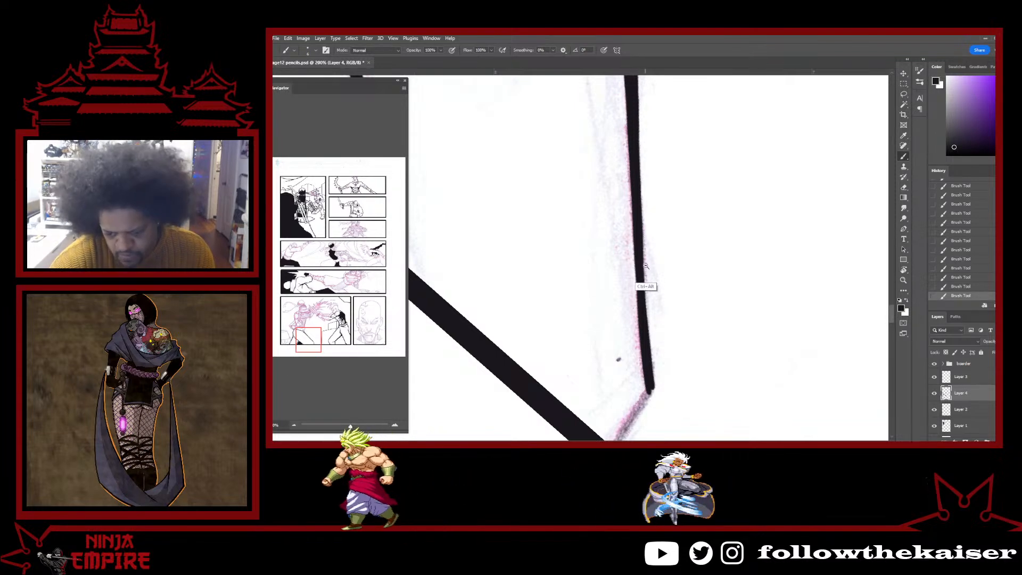
Ink the short shin line from the knee corner down to the panel's lower border.
scroll(699, 265, down, 3)
scroll(699, 265, up, 3)
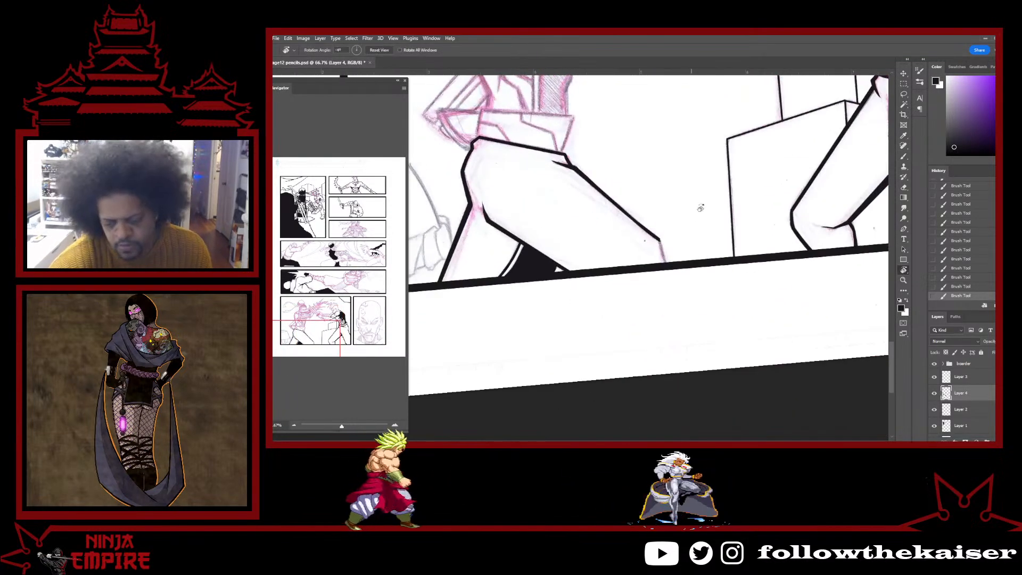
drag(597, 237, 616, 301)
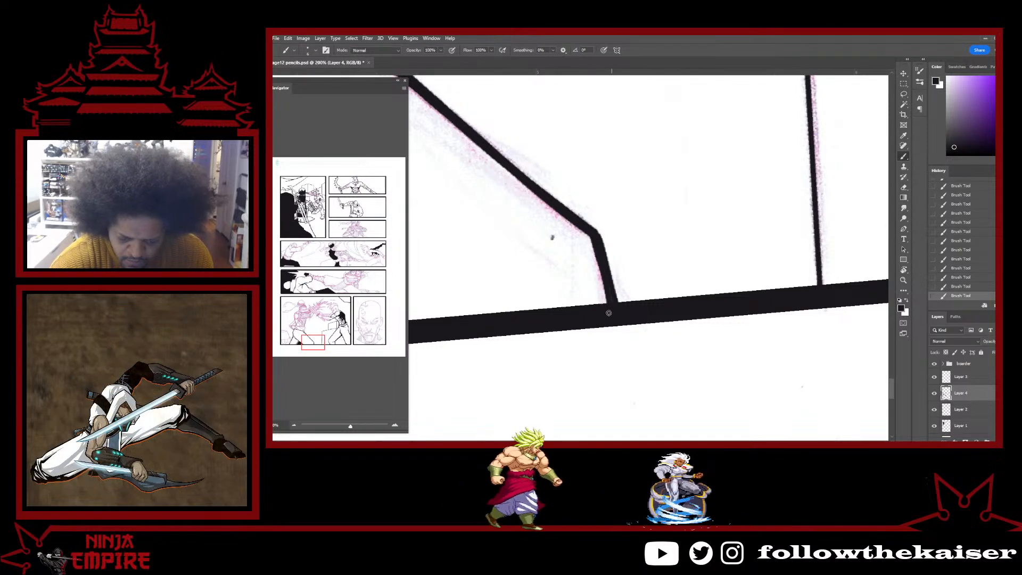
Thicken the middle of the upper thigh contour, comparing it with and without the last stroke.
scroll(640, 280, down, 3)
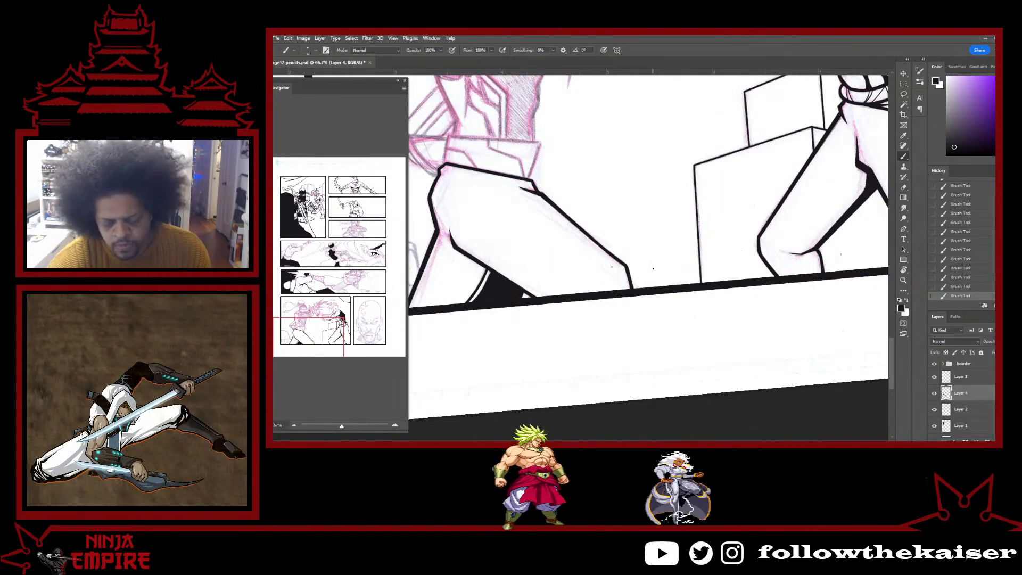
scroll(660, 269, up, 3)
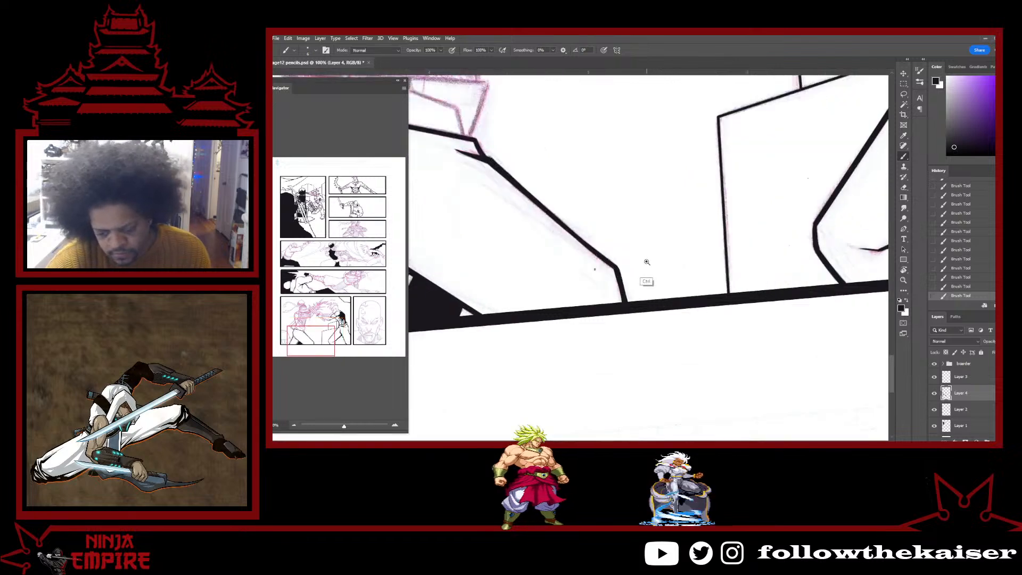
drag(537, 202, 606, 249)
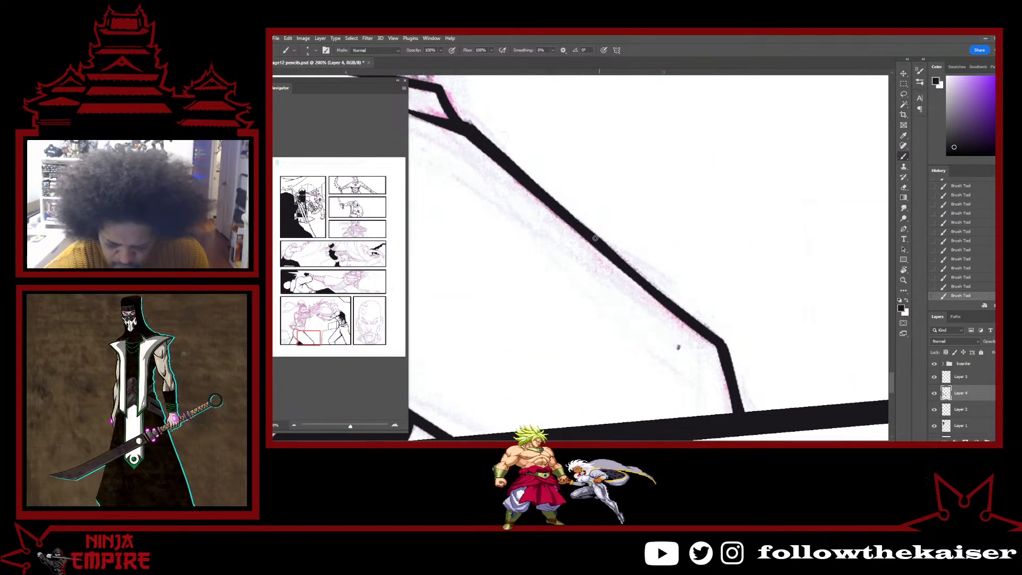
key(ctrl+z)
key(ctrl+shift+z)
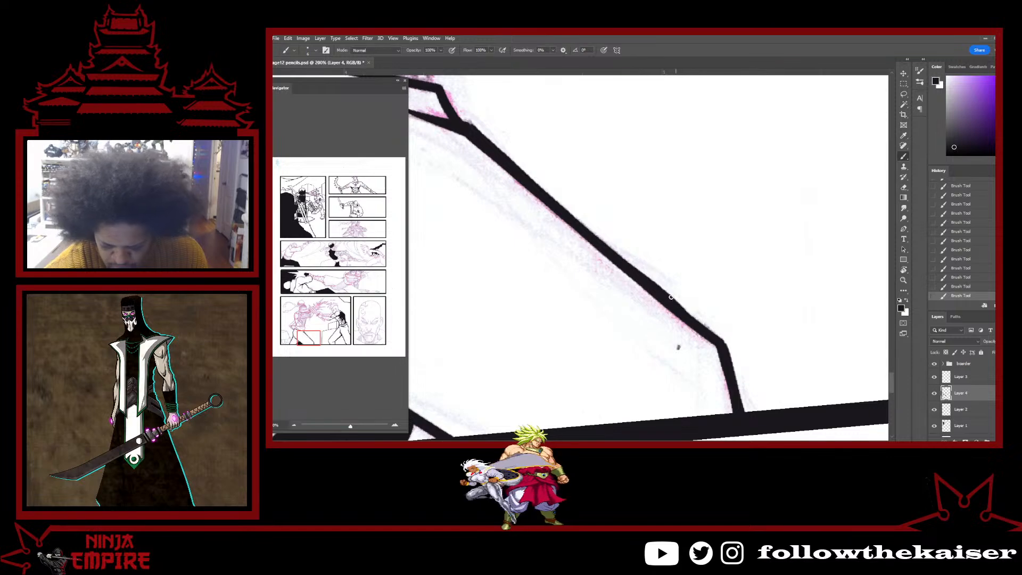
Erase the uneven outer edge of the upper thigh contour to smooth the line between hip and knee.
key(e)
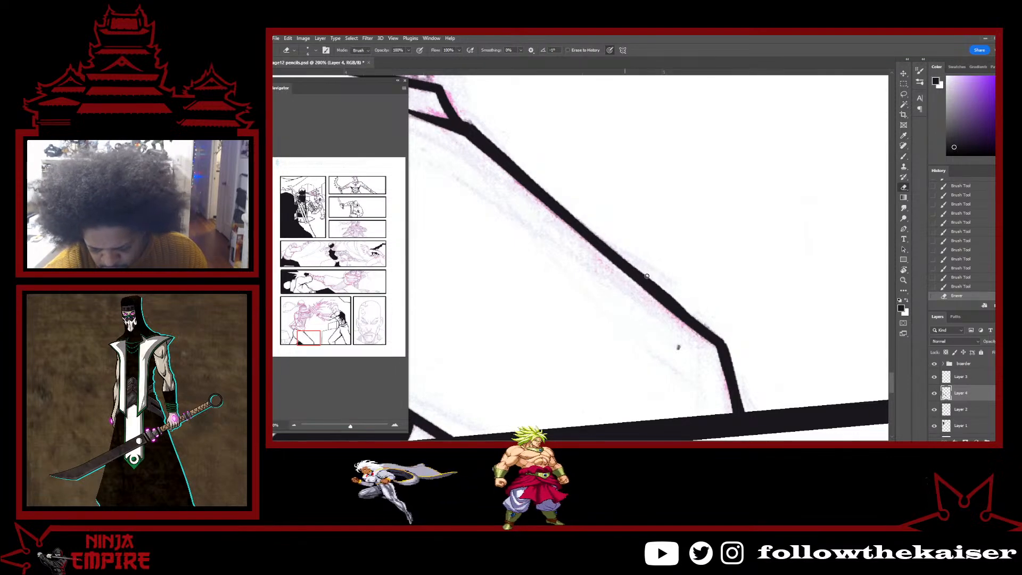
drag(646, 276, 684, 309)
drag(643, 269, 684, 306)
drag(583, 202, 682, 301)
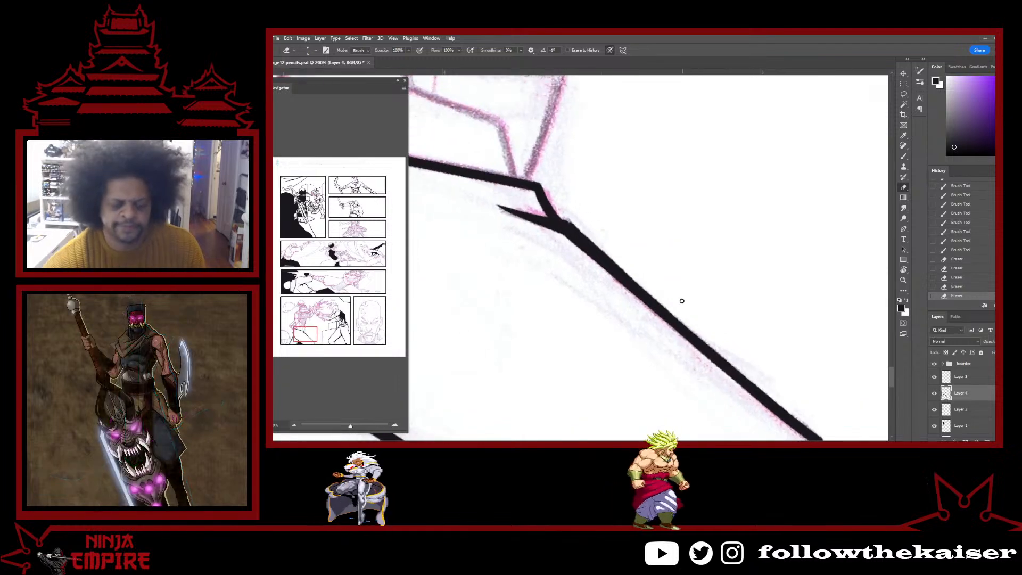
Ink the short rear edge of the belt from the thigh's top corner up to the belt's upper line.
scroll(689, 333, down, 3)
scroll(613, 314, up, 2)
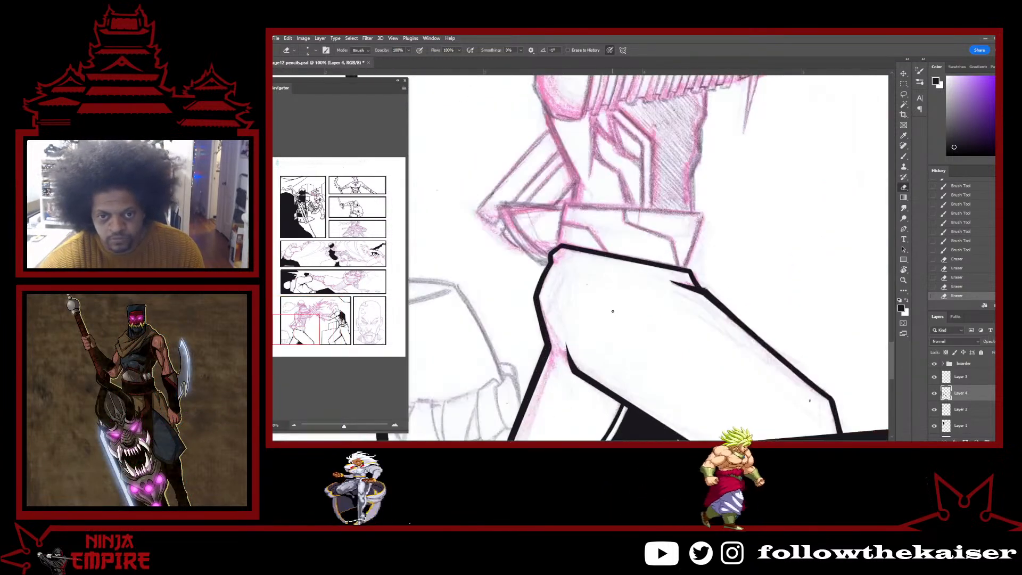
drag(605, 285, 662, 333)
scroll(660, 327, up, 1)
drag(628, 280, 654, 305)
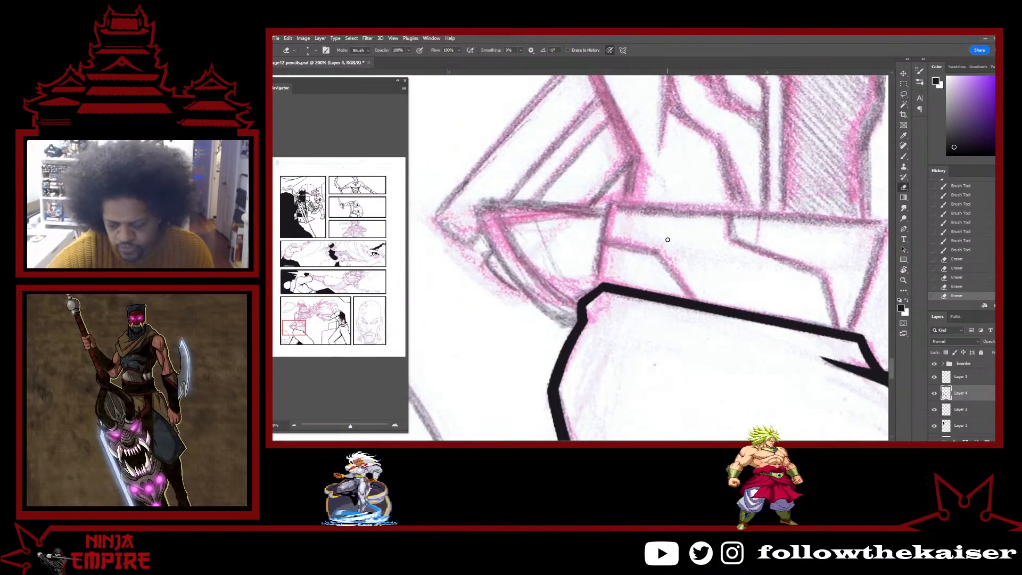
key(b)
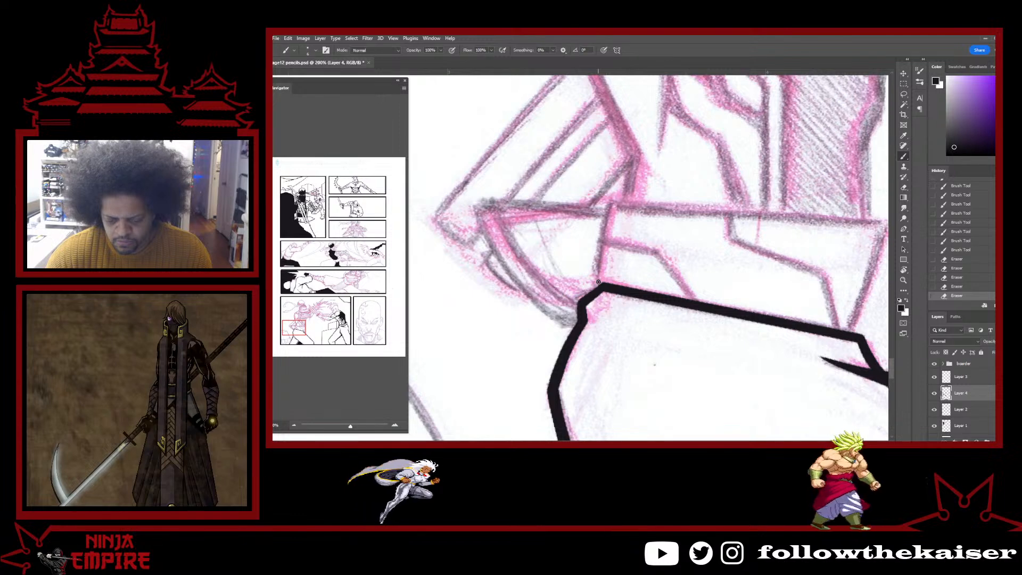
click(598, 282)
shift+click(612, 202)
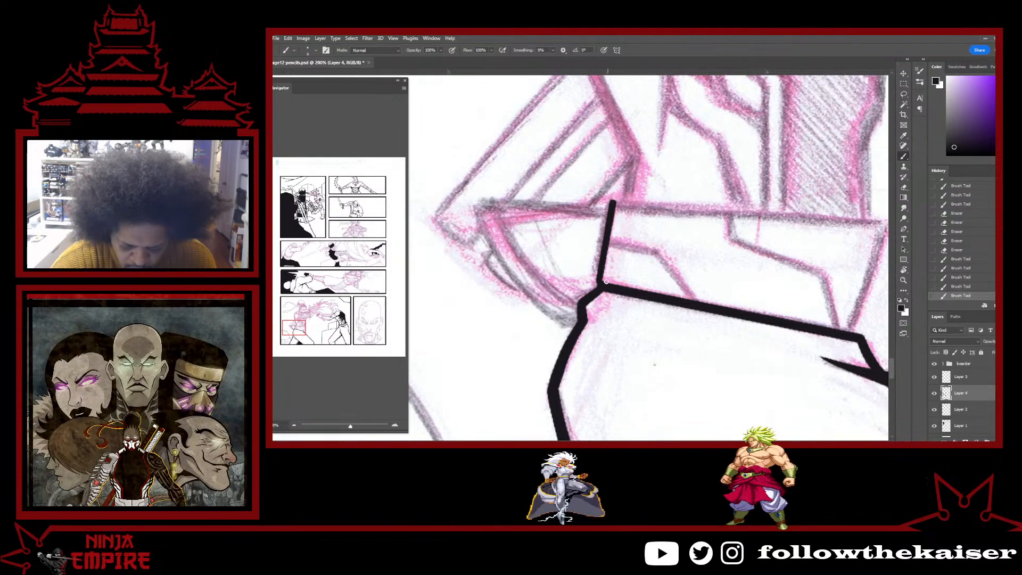
key(ctrl+z)
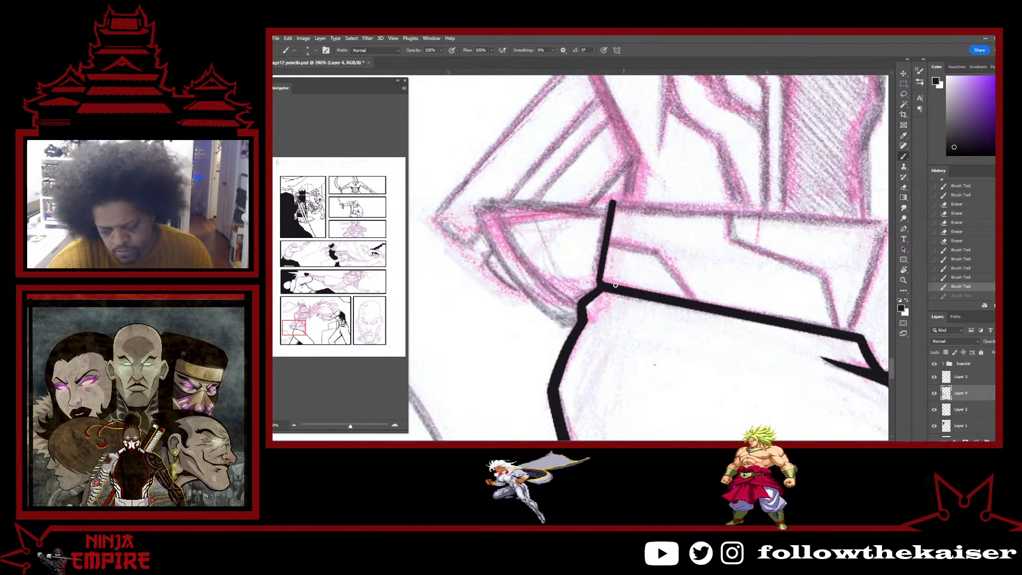
key(ctrl+z)
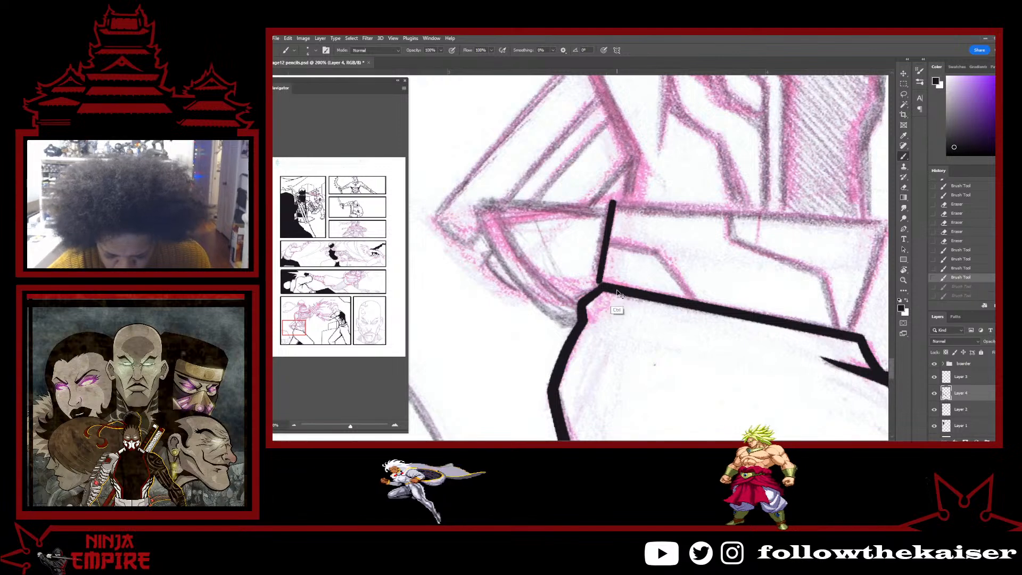
key(ctrl+shift+z)
key(ctrl+shift+z)
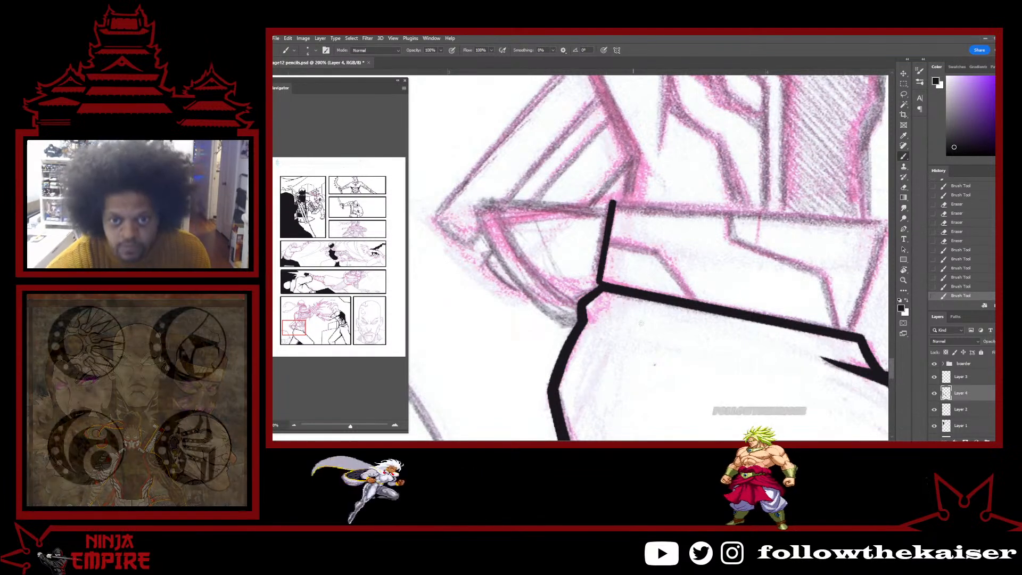
Ink the belt's long upper edge as a straight line to its front corner and thicken it.
drag(647, 328, 563, 351)
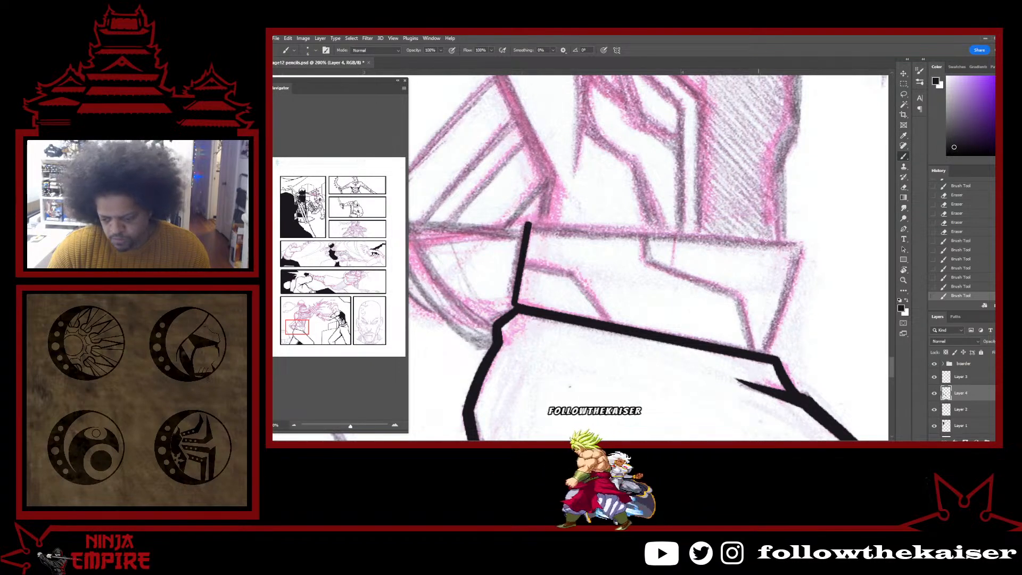
shift+click(800, 243)
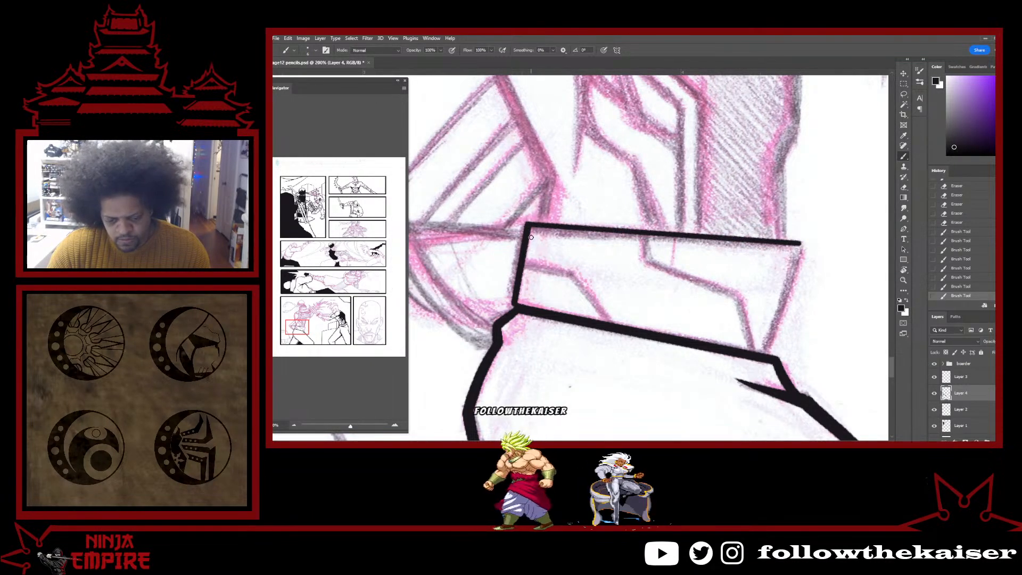
click(797, 241)
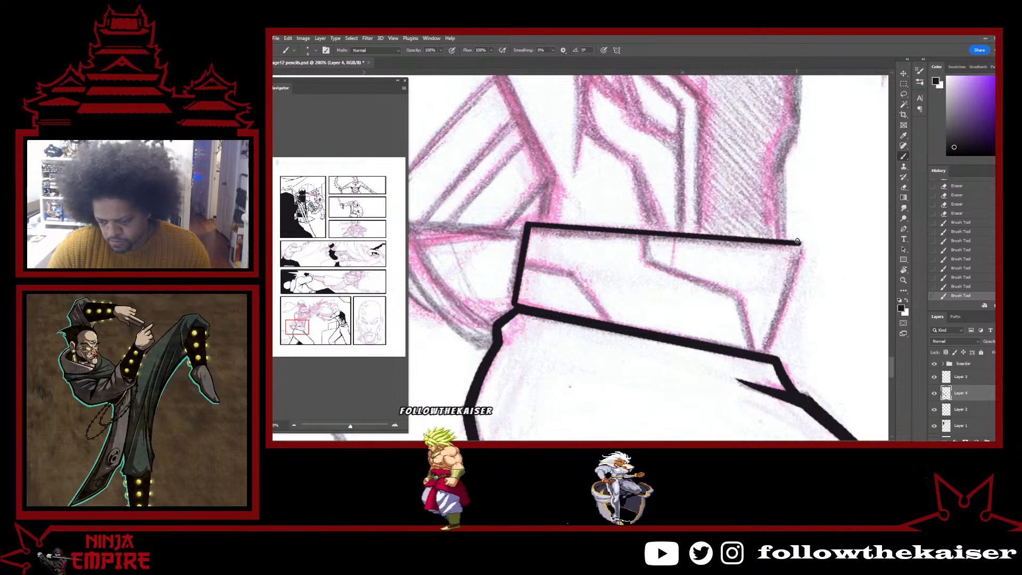
shift+click(797, 242)
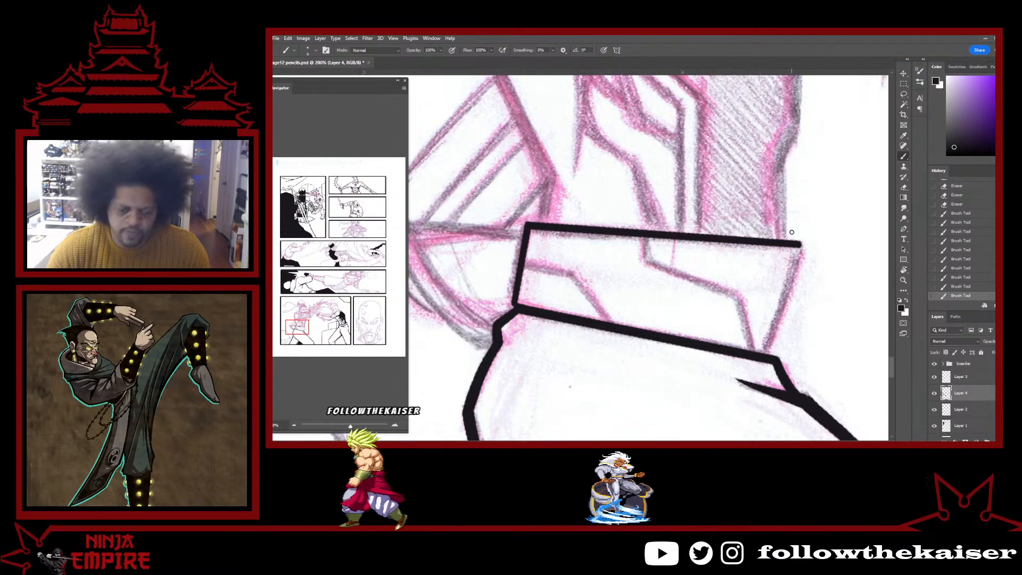
Ink the belt's front edge from its upper corner to the thigh line and thicken it to match.
mouse_move(818, 304)
mouse_down()
mouse_move(744, 346)
mouse_move(669, 309)
mouse_up()
drag(661, 245, 644, 171)
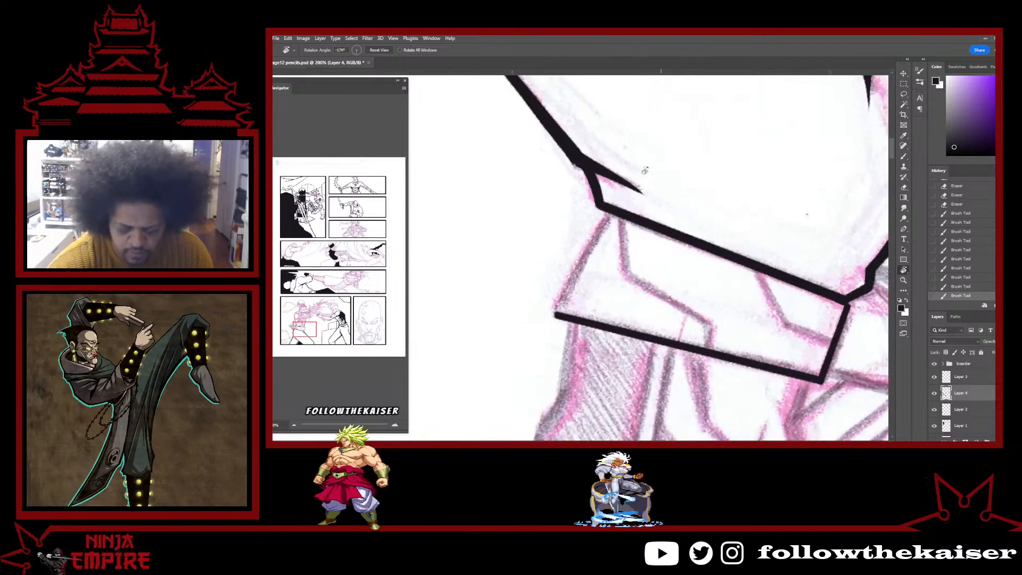
ctrl+click(576, 302)
key(b)
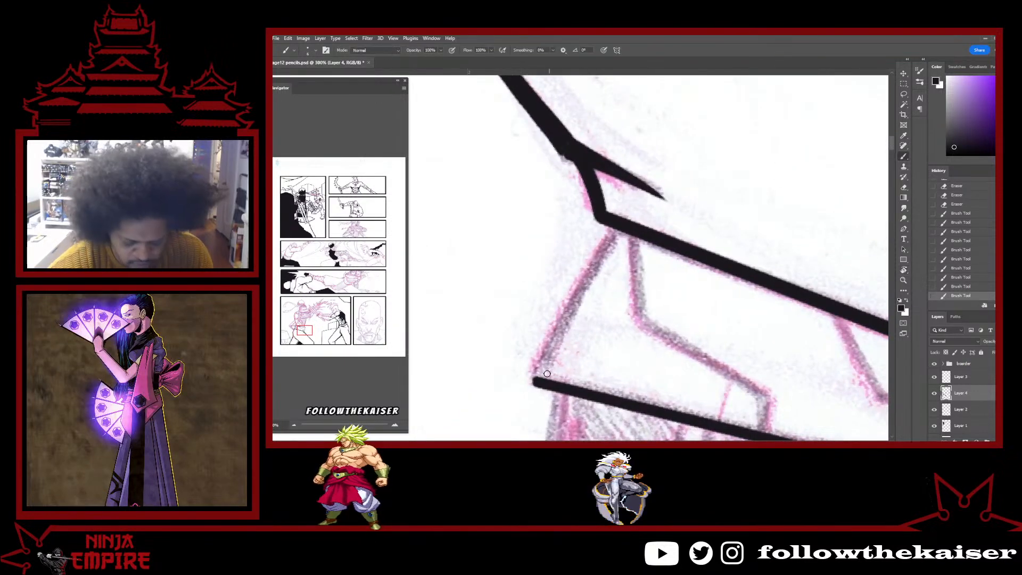
drag(538, 380, 620, 229)
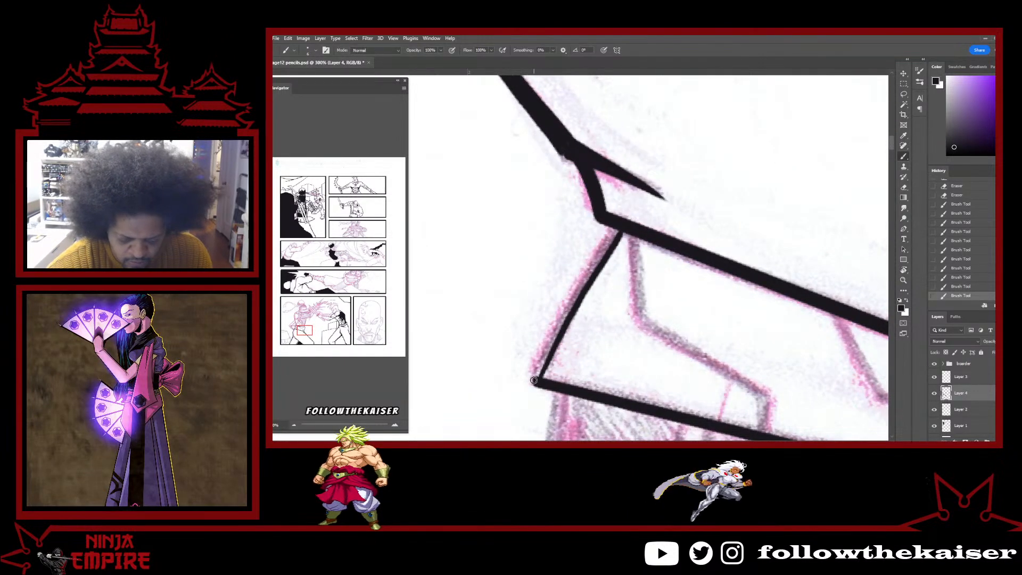
drag(536, 379, 615, 235)
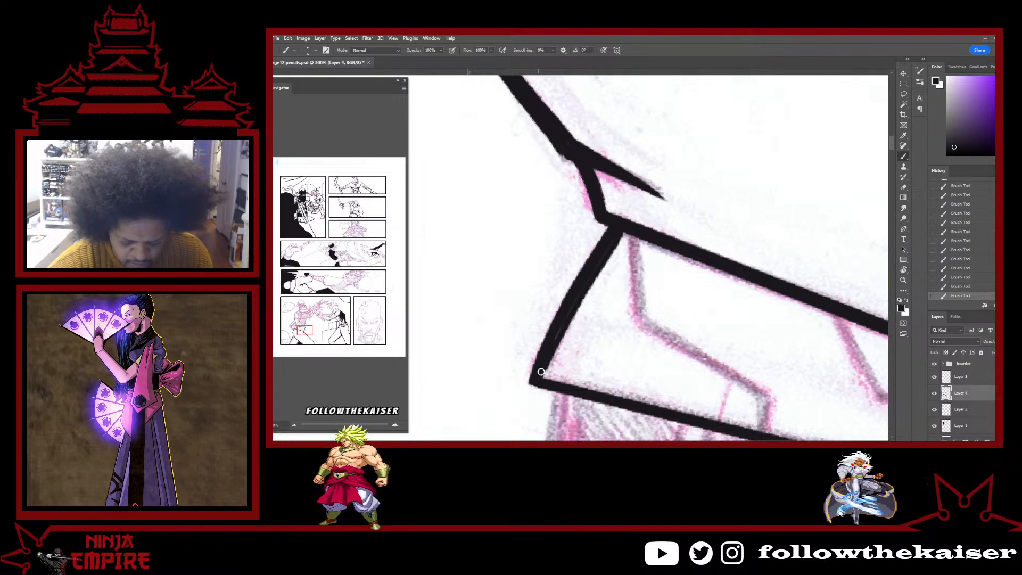
Check the inked belt and thigh against the whole panel and examine the belt's front corner up close.
key(r)
drag(557, 129, 689, 330)
alt+click(707, 344)
alt+click(706, 344)
alt+click(701, 340)
alt+click(702, 340)
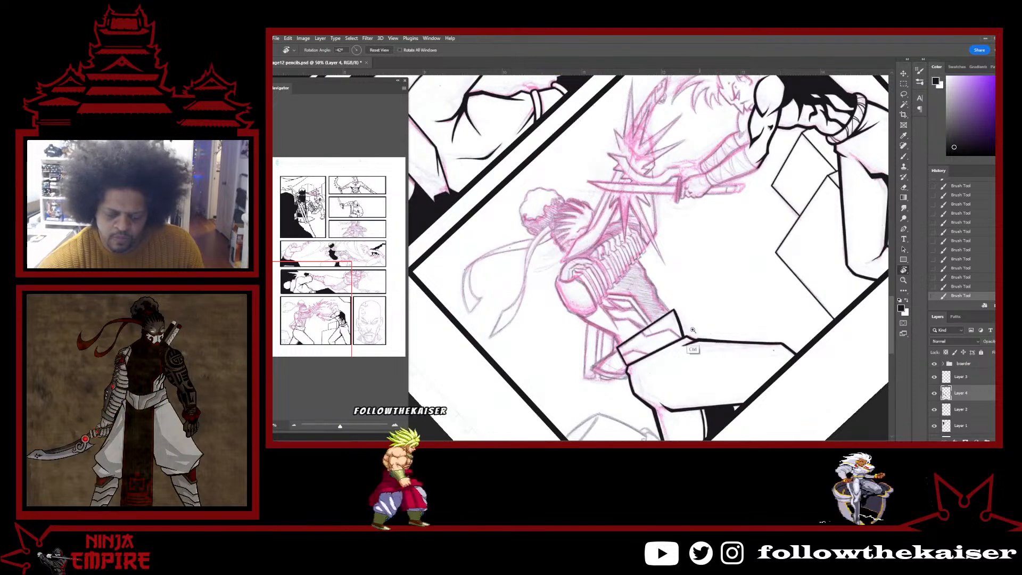
scroll(687, 329, up, 4)
drag(656, 308, 681, 264)
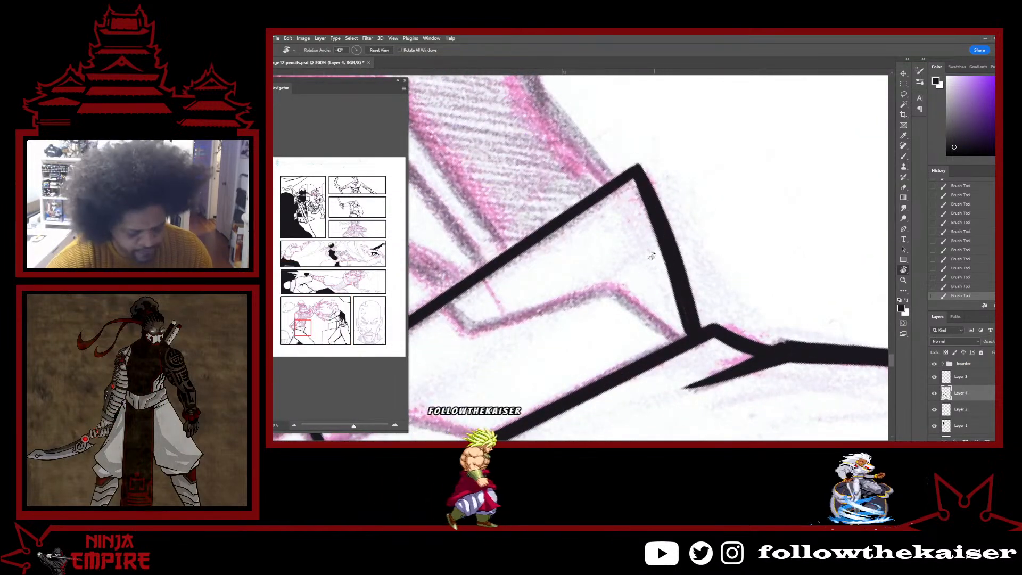
Trim both sides of the belt's front edge with the Eraser to give it a thinner, cleaner line.
key(e)
drag(634, 186, 677, 319)
key(b)
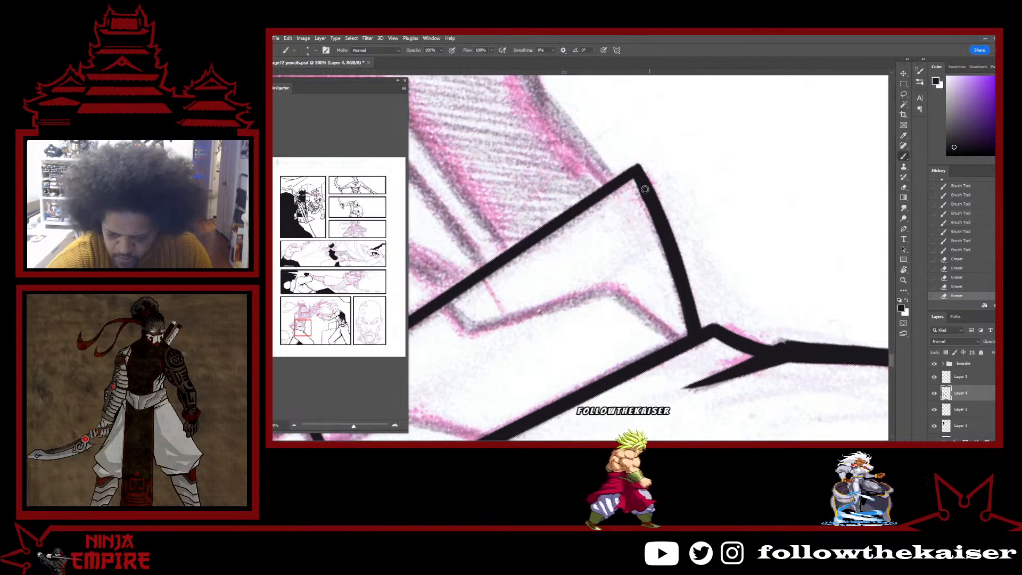
key(e)
drag(646, 190, 698, 317)
key(b)
scroll(728, 289, down, 3)
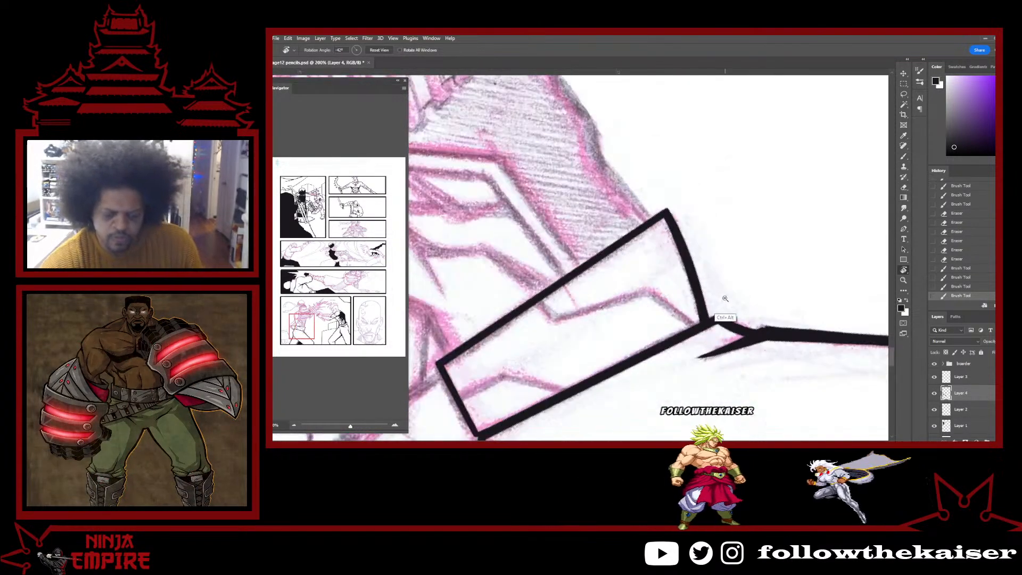
Ink the two angular detail lines inside the belt, one toward the front corner and one from the rear edge.
mouse_move(749, 271)
mouse_down()
mouse_move(752, 294)
mouse_move(742, 287)
mouse_up()
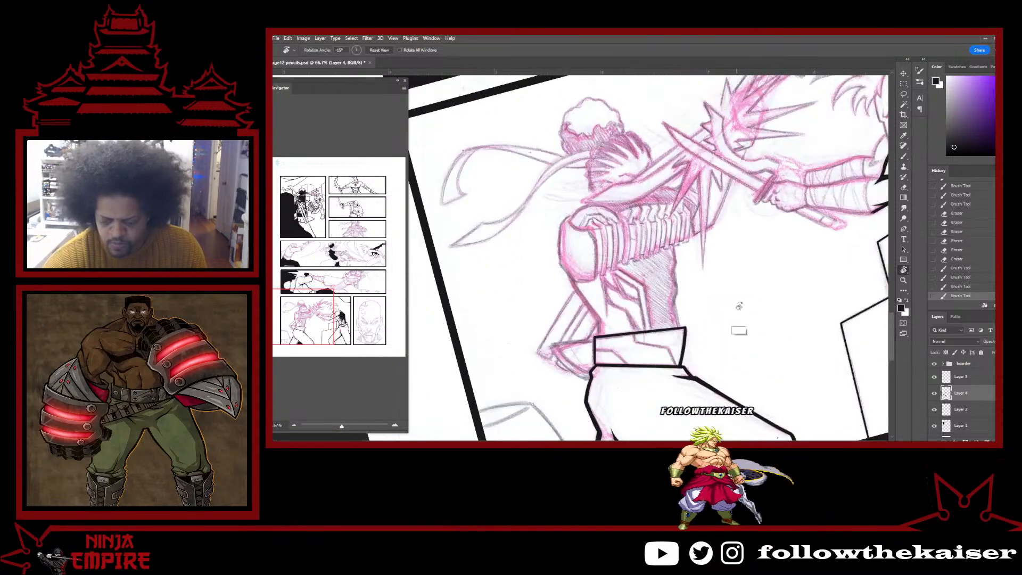
ctrl+click(639, 375)
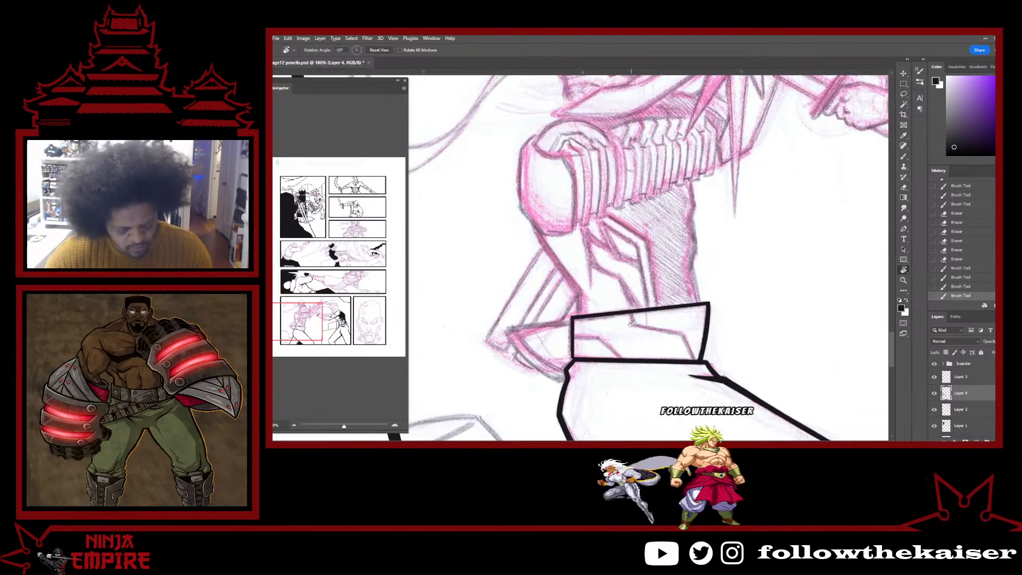
key(b)
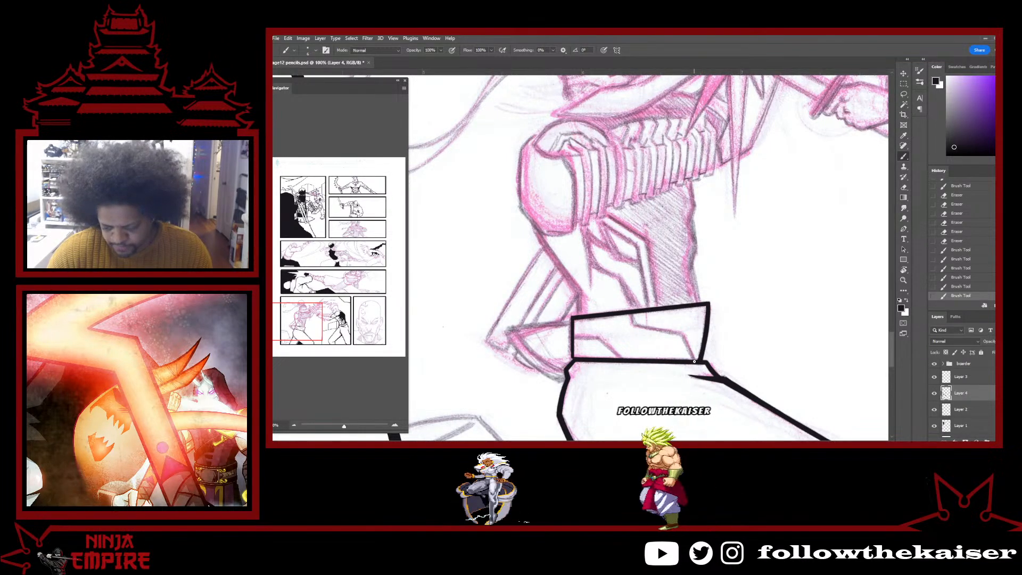
drag(683, 335, 696, 360)
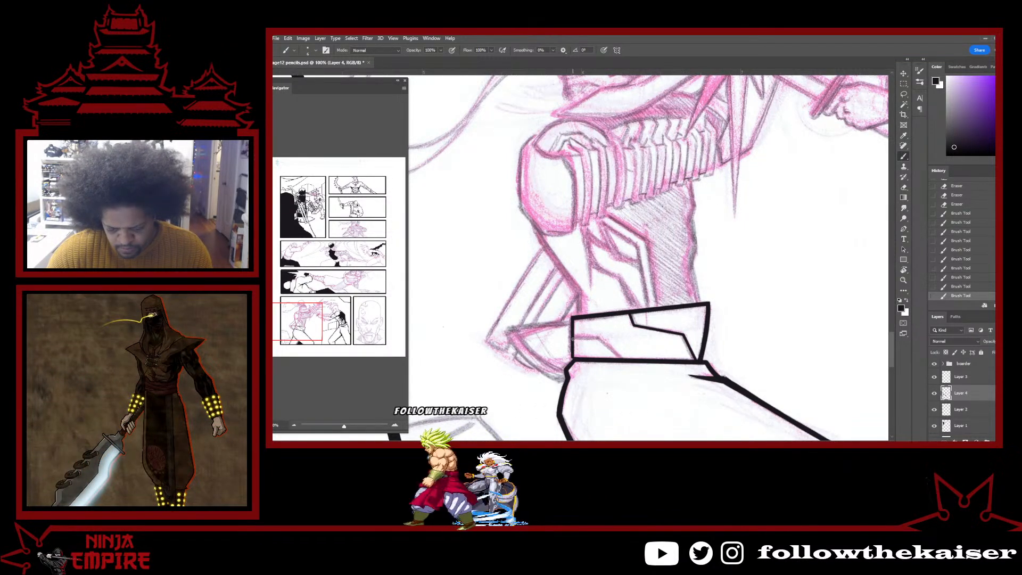
drag(574, 337, 598, 338)
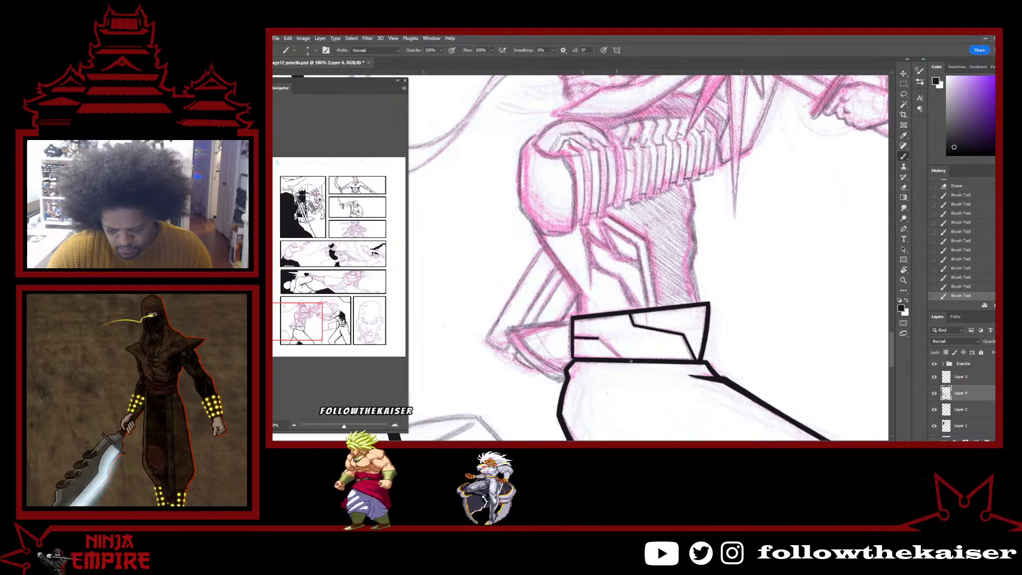
scroll(671, 381, down, 3)
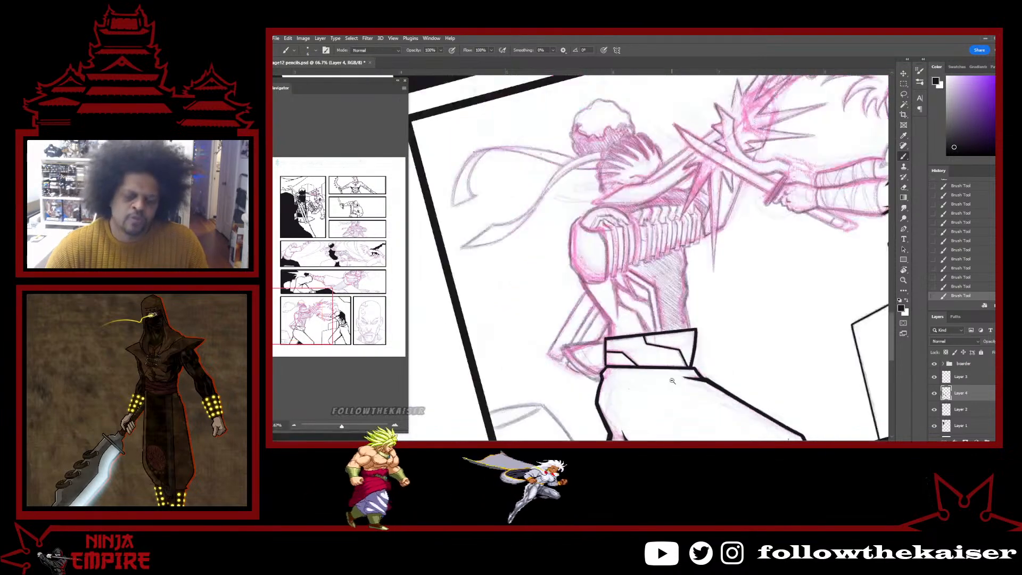
drag(695, 408, 697, 327)
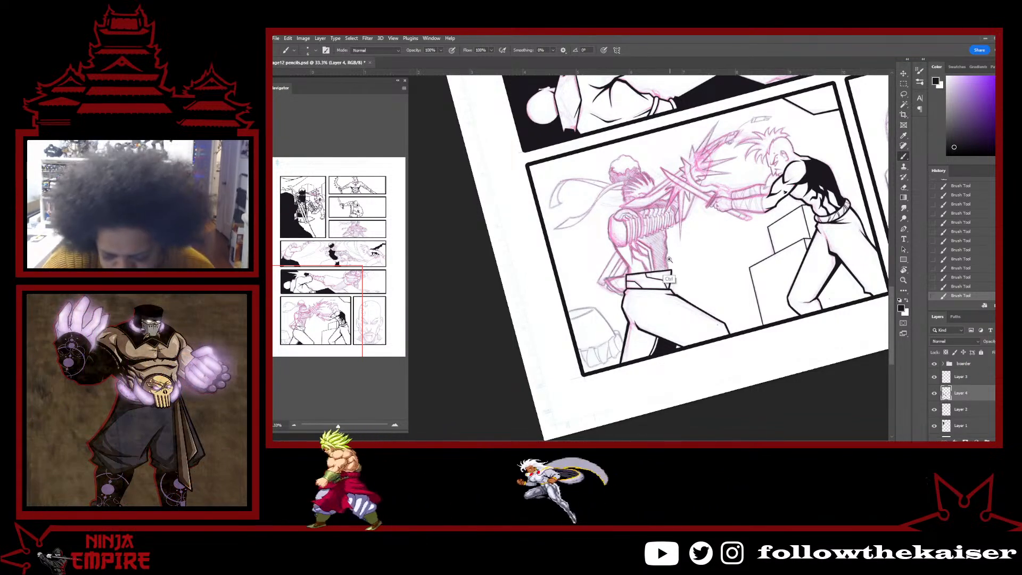
Ink the torso's front contour from the ribbed armor down to the belt, with two tapered crease marks pointing inward.
scroll(668, 261, up, 4)
scroll(671, 218, up, 3)
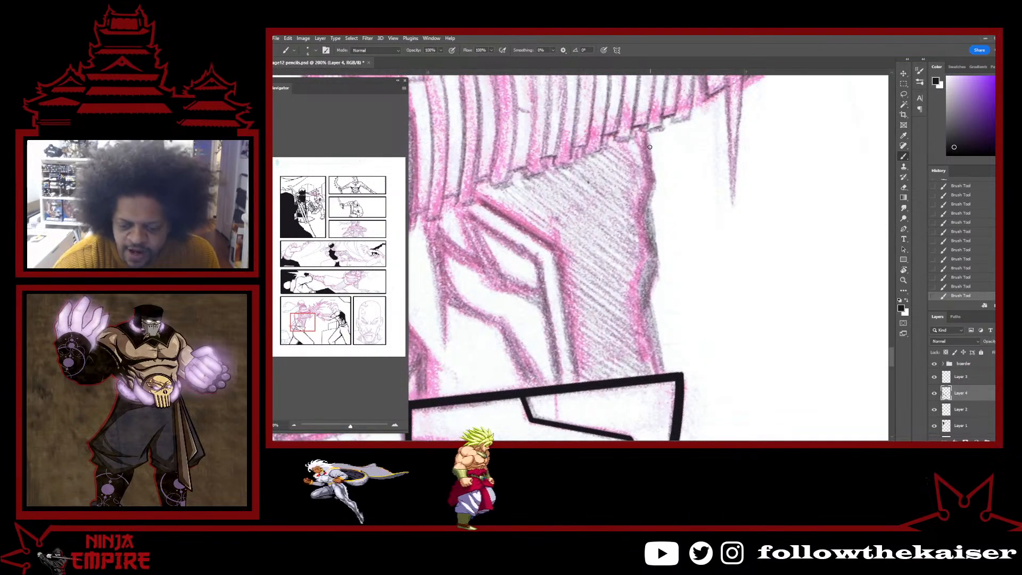
mouse_move(646, 135)
mouse_down()
mouse_move(654, 184)
mouse_move(652, 172)
mouse_move(631, 261)
mouse_move(656, 253)
mouse_move(639, 319)
mouse_up()
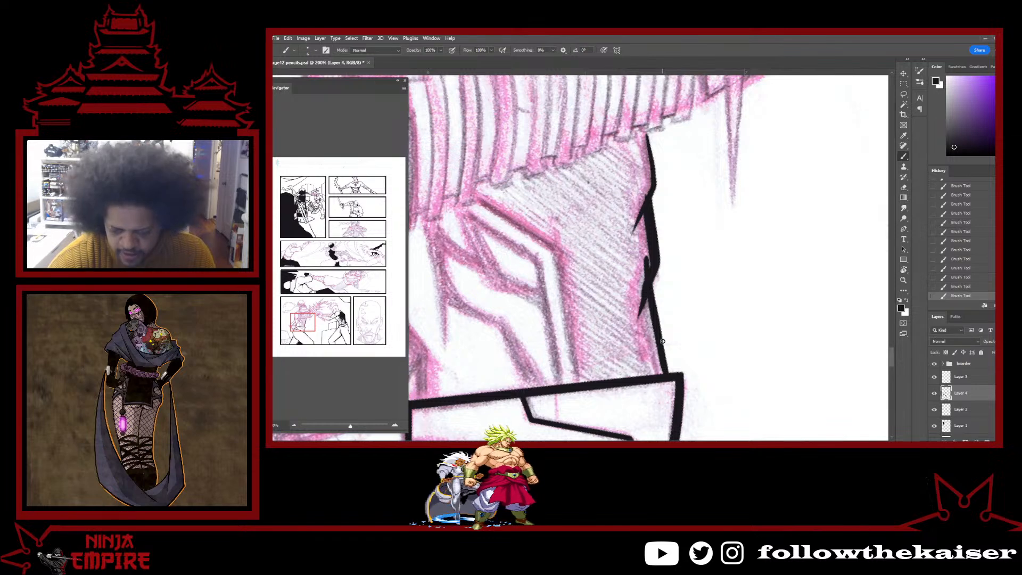
Ink the bent double band along the hatched torso area as two parallel straight-segment lines, thickening the inner one down to the belt.
mouse_move(635, 272)
mouse_down()
mouse_move(688, 289)
mouse_move(622, 343)
mouse_up()
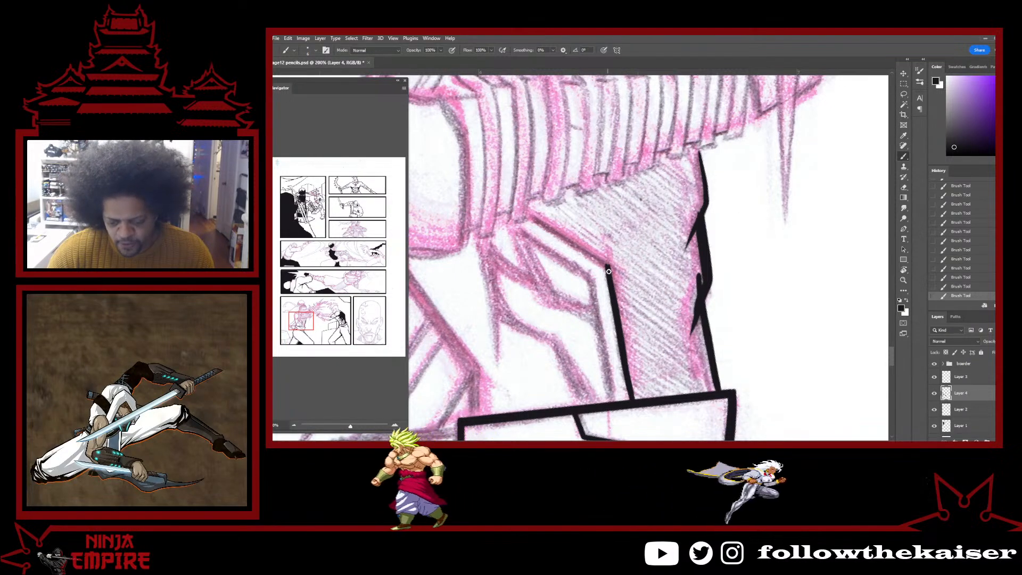
shift+click(527, 214)
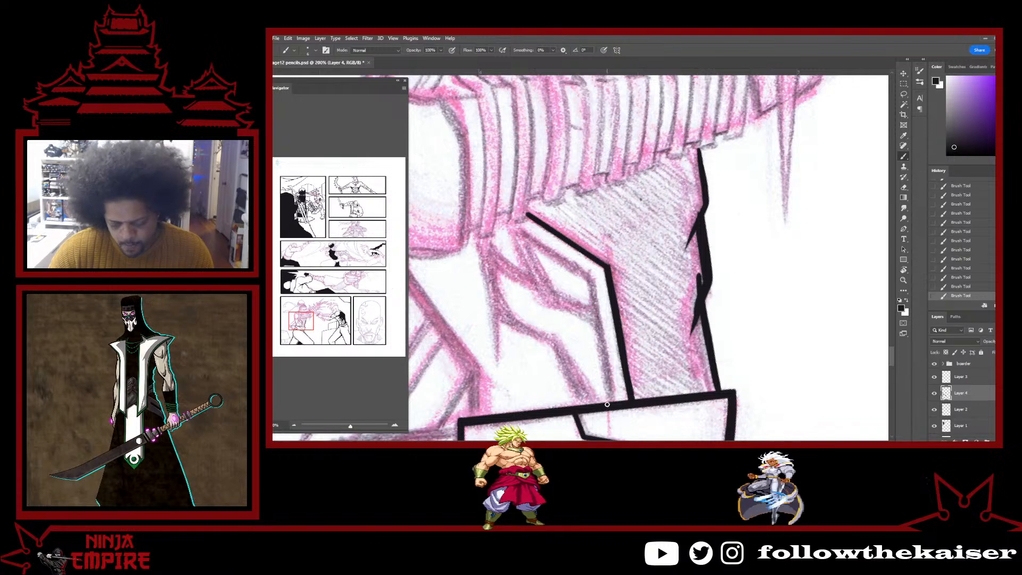
shift+click(594, 279)
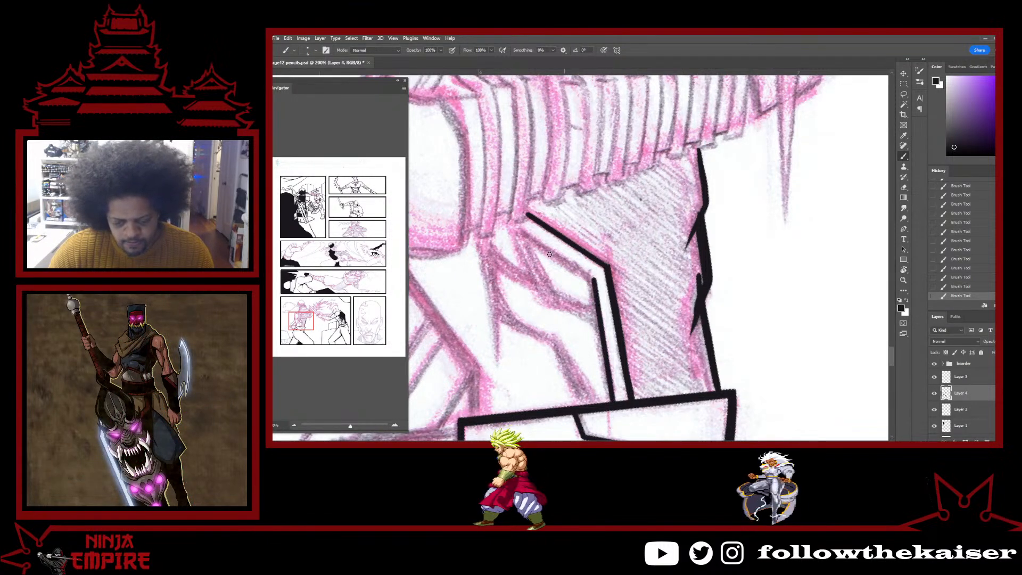
shift+click(512, 225)
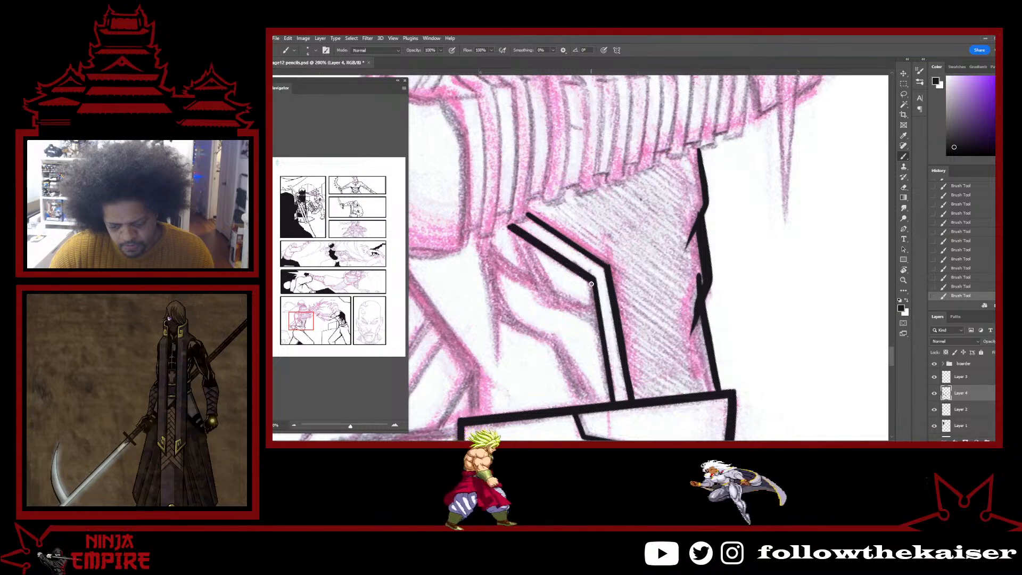
shift+click(610, 403)
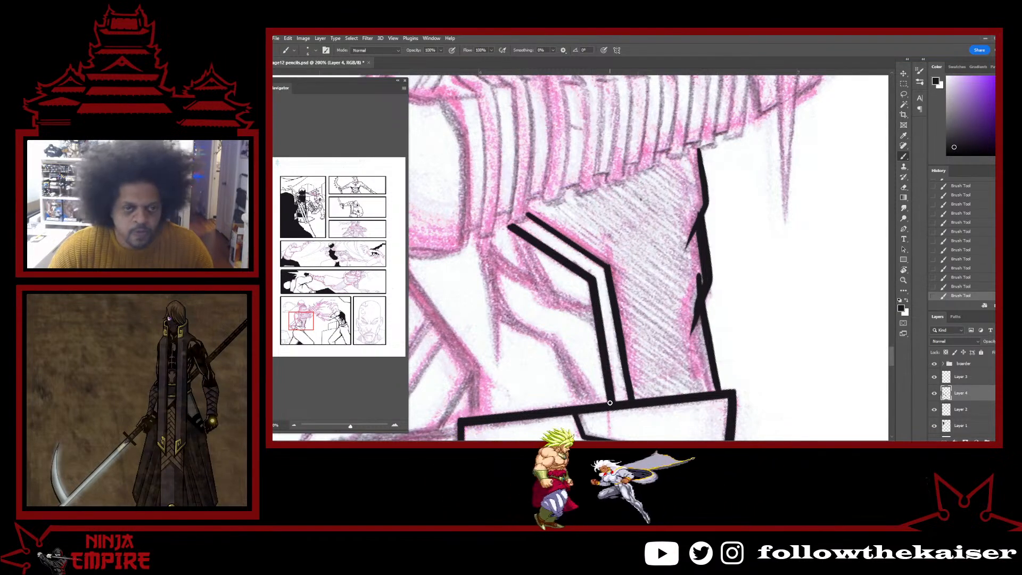
Ink the solid black wedge from the band's upper end and its branch down to the band's inner line, leaving a white diamond.
key(r)
drag(718, 199, 728, 240)
scroll(596, 268, up, 1)
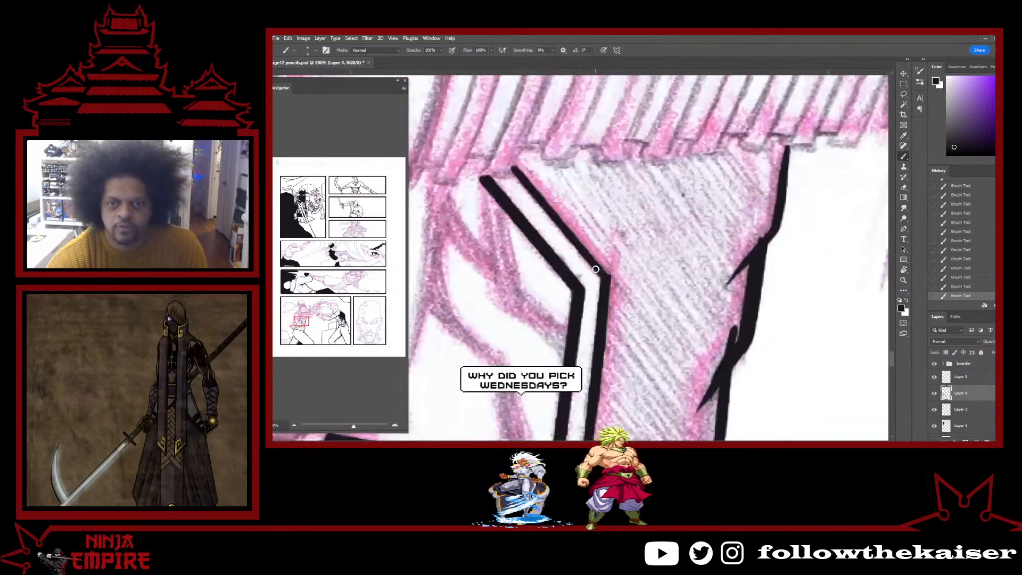
drag(596, 267, 664, 215)
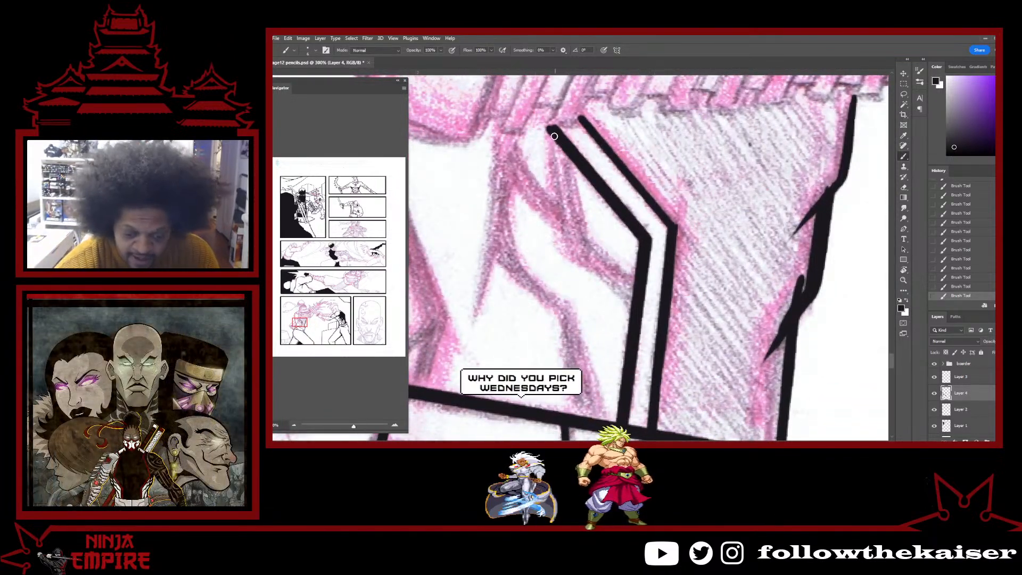
drag(553, 133, 564, 236)
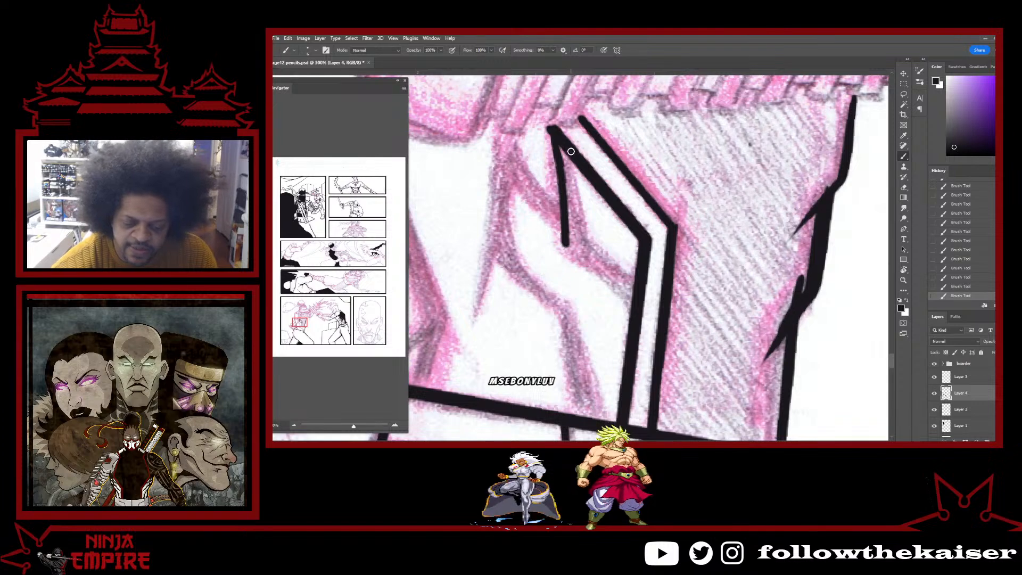
drag(567, 159, 582, 246)
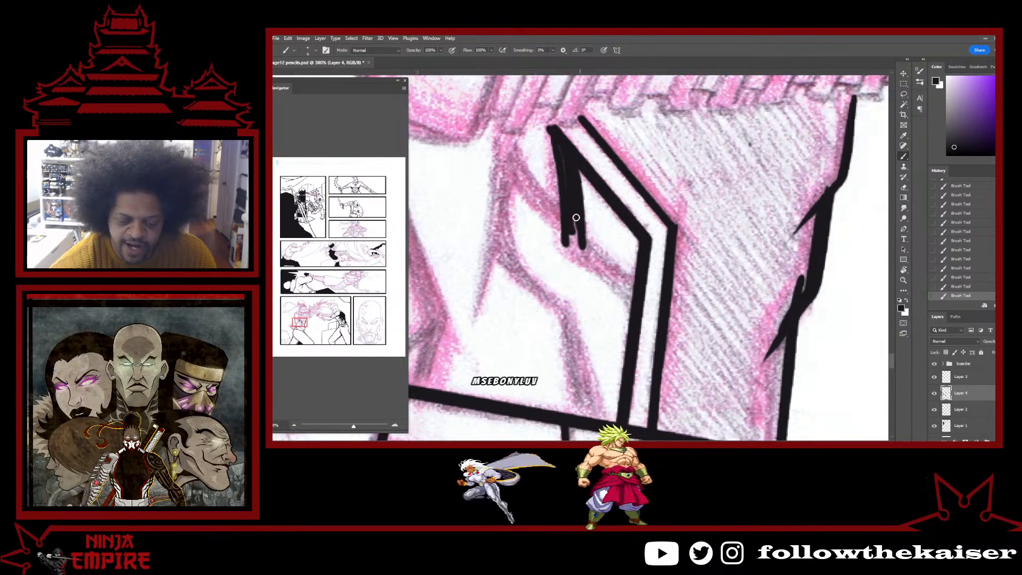
mouse_move(570, 187)
mouse_down()
mouse_move(568, 240)
mouse_move(579, 259)
mouse_up()
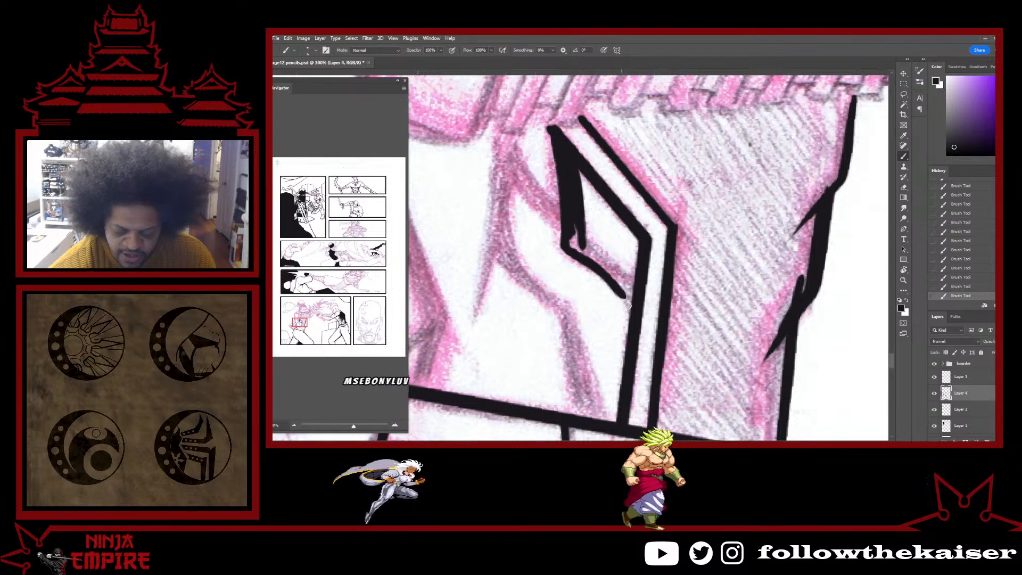
mouse_move(562, 243)
mouse_down()
mouse_move(576, 222)
mouse_move(582, 241)
mouse_move(631, 276)
mouse_move(577, 229)
mouse_move(594, 265)
mouse_move(631, 282)
mouse_move(632, 302)
mouse_move(608, 277)
mouse_move(600, 306)
mouse_up()
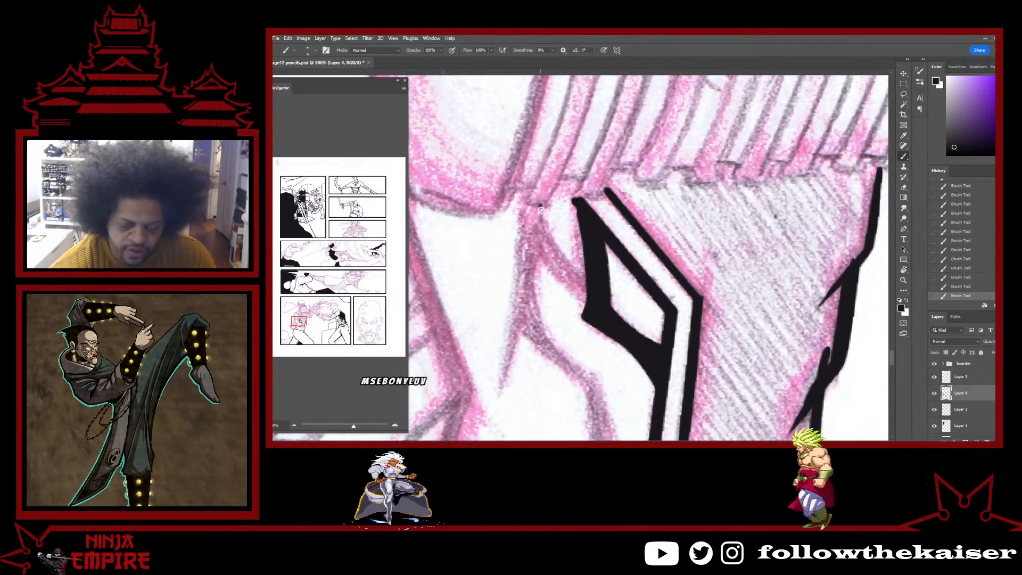
Ink a thick tapered curve from below the ribbed armor into the black wedge's corner.
drag(540, 206, 586, 282)
drag(532, 224, 585, 300)
mouse_move(543, 246)
mouse_down()
mouse_move(578, 290)
mouse_move(537, 218)
mouse_move(588, 284)
mouse_up()
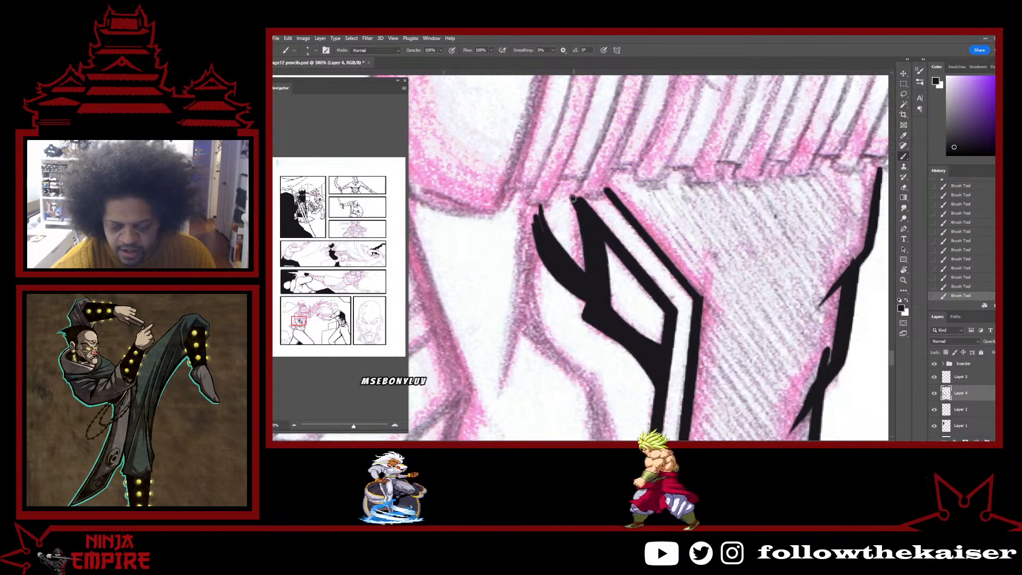
Ink the lower curved marking under the wedge, thicken it, and extend it as a widening black shape down to the belt.
scroll(572, 224, down, 3)
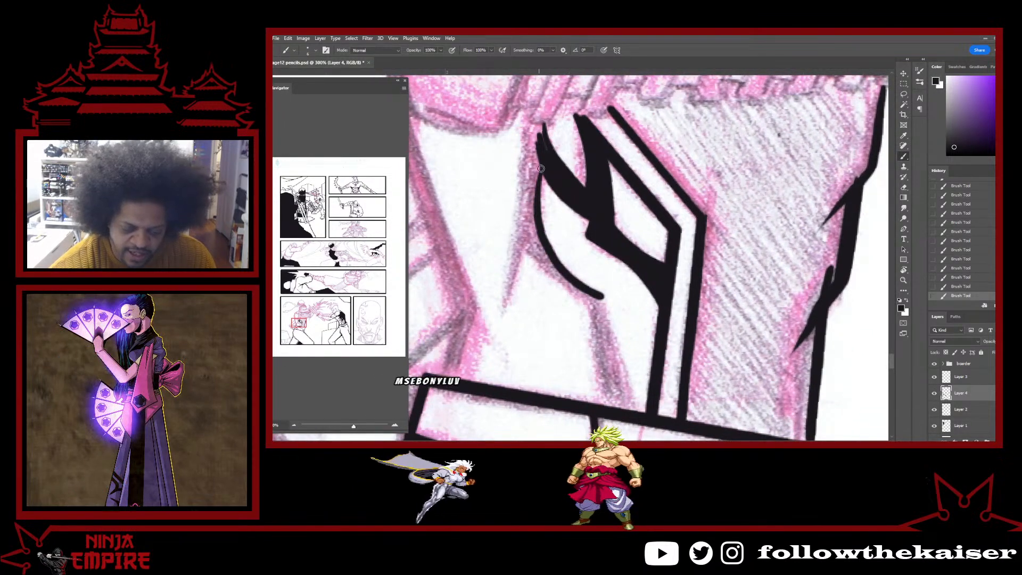
drag(534, 235, 596, 305)
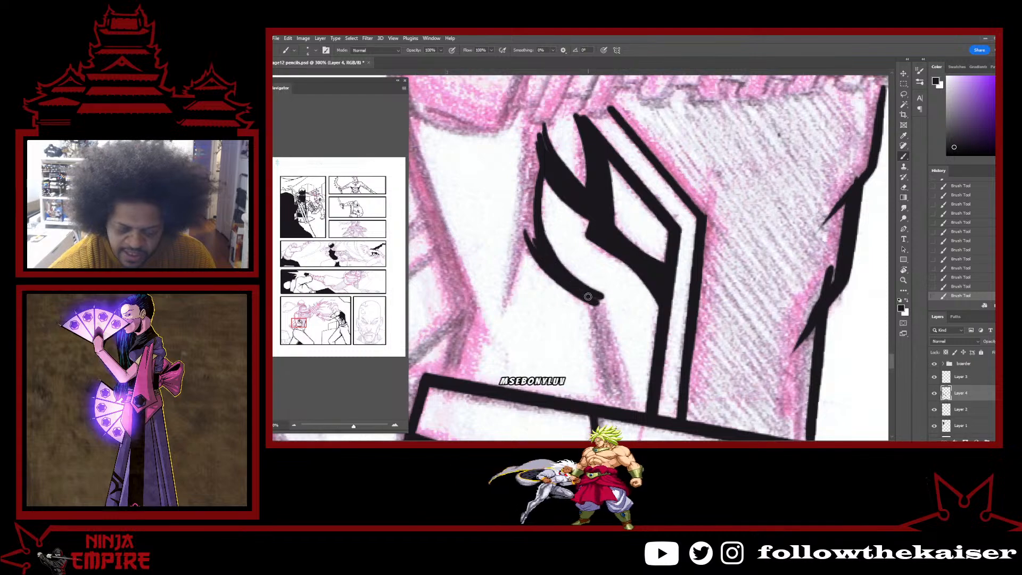
mouse_move(544, 175)
mouse_down()
mouse_move(561, 276)
mouse_move(539, 204)
mouse_move(571, 280)
mouse_move(584, 278)
mouse_move(539, 196)
mouse_move(555, 262)
mouse_move(539, 213)
mouse_move(592, 296)
mouse_move(559, 200)
mouse_up()
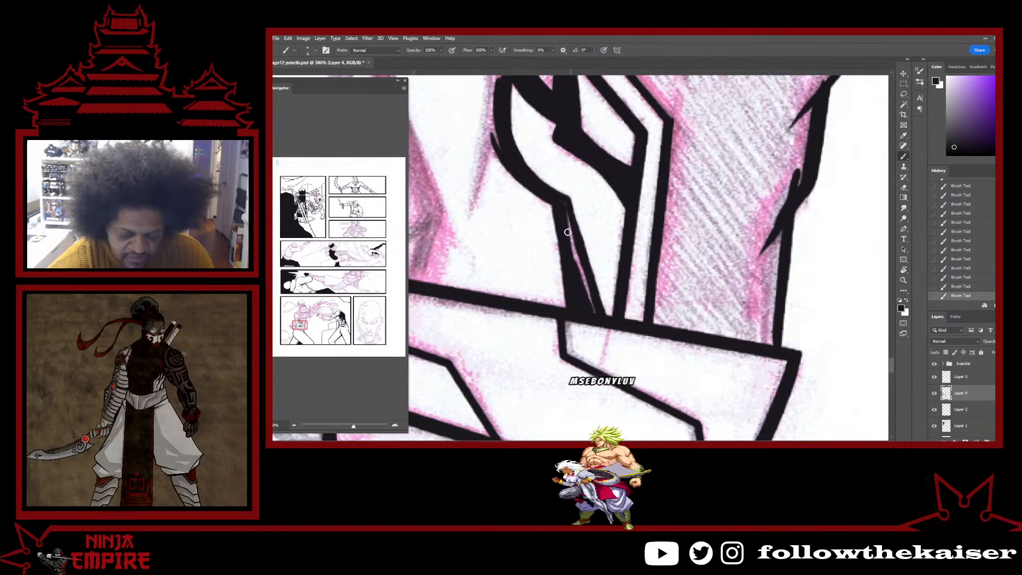
Ink the long tapered spike line from the armor's lower edge down past the curved marking and start joining the two.
key(r)
drag(569, 215, 649, 217)
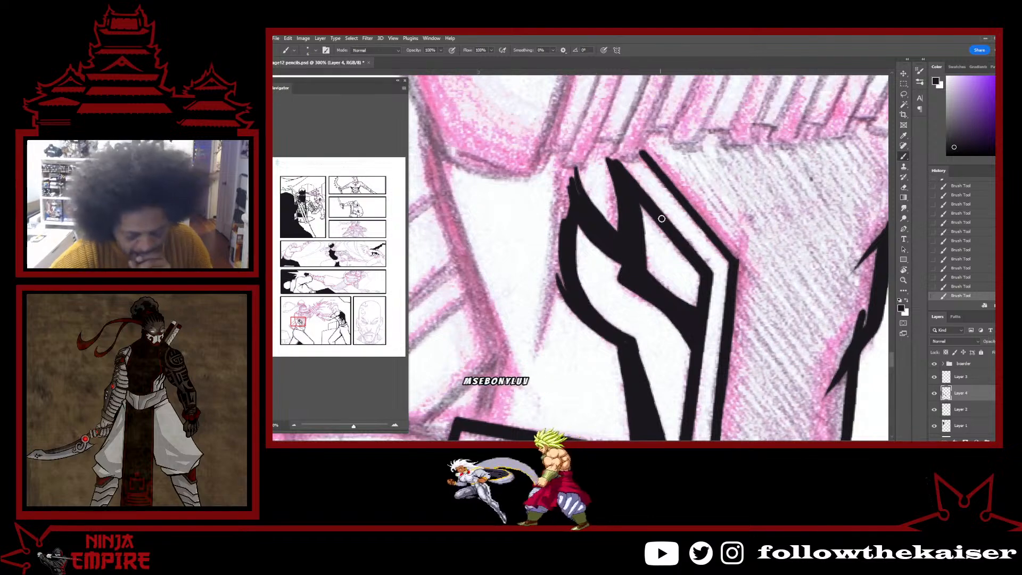
drag(615, 279, 643, 267)
key(b)
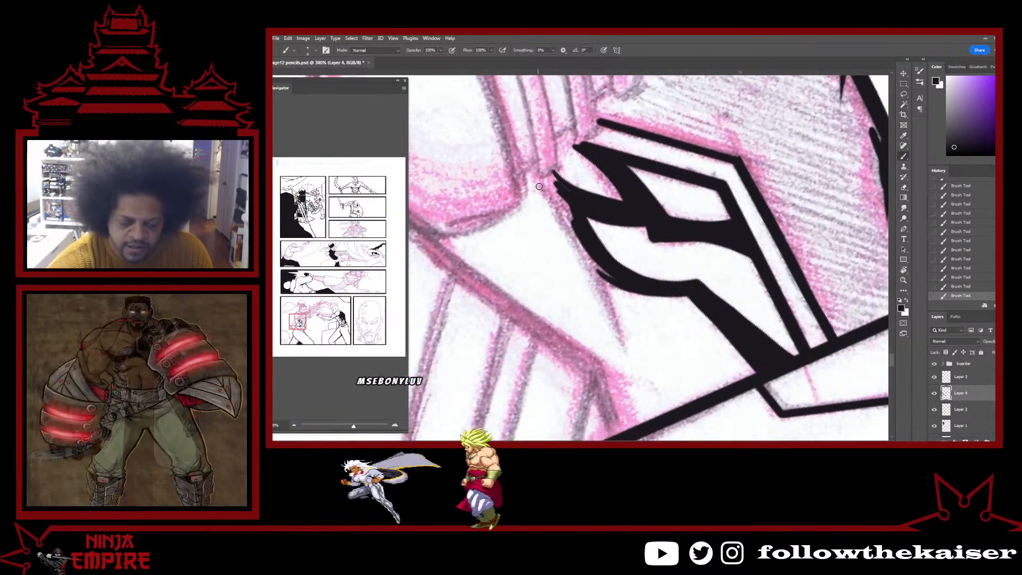
drag(529, 171, 604, 300)
drag(586, 256, 620, 339)
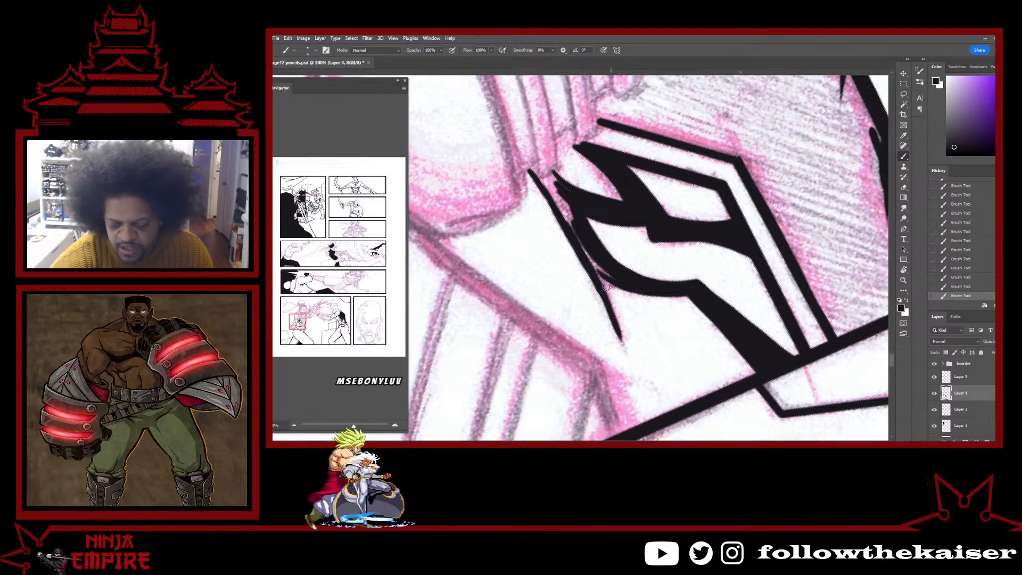
mouse_move(603, 281)
mouse_down()
mouse_move(627, 353)
mouse_move(600, 298)
mouse_up()
Sharpen the spike's tip with the Eraser and fill the gap between the spike and the curved marking with black.
key(e)
click(626, 348)
drag(604, 261, 612, 334)
key(b)
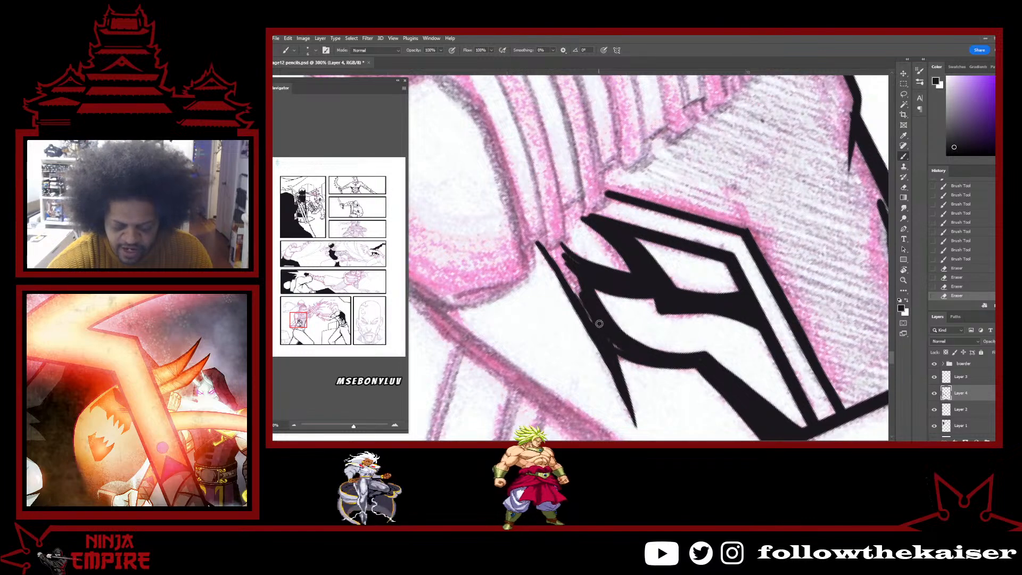
mouse_move(565, 276)
mouse_down()
mouse_move(559, 256)
mouse_move(573, 282)
mouse_move(537, 245)
mouse_move(624, 392)
mouse_move(591, 327)
mouse_move(618, 357)
mouse_up()
click(591, 327)
click(693, 297)
Ink the torso's rear contour as a thick line from the shoulder armor down to the belt's rear corner.
key(r)
mouse_move(716, 233)
mouse_down()
mouse_move(687, 344)
mouse_move(759, 283)
mouse_up()
key(ctrl+minus)
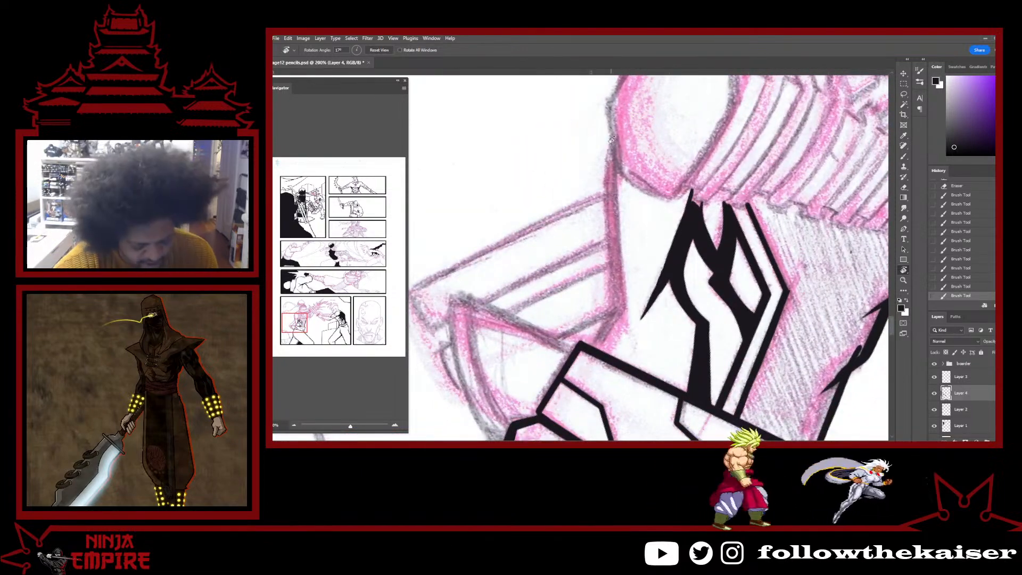
key(b)
drag(607, 160, 616, 309)
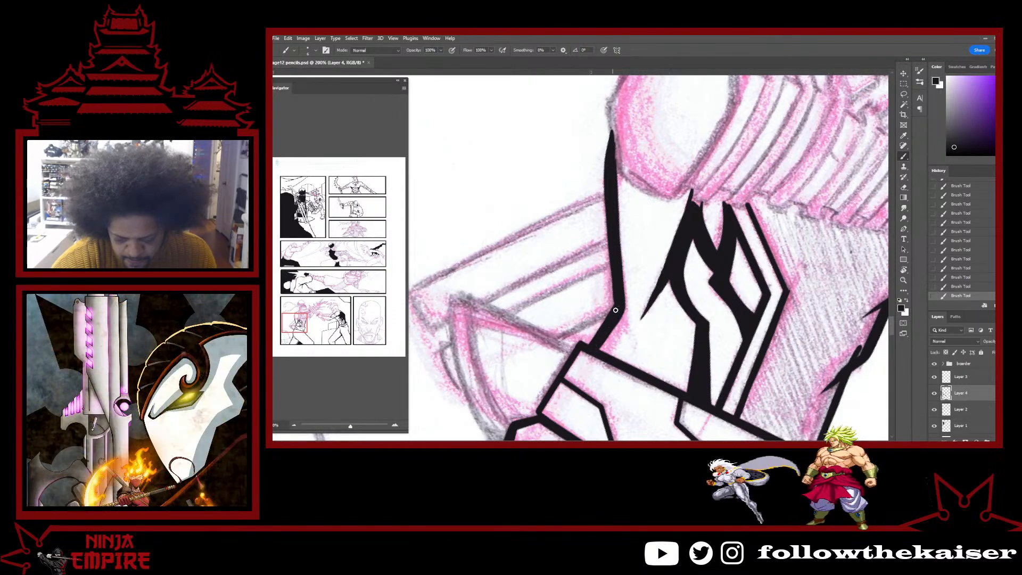
Trim the torso's rear contour below the shoulder armor with the Eraser to refine its line weight.
scroll(604, 337, down, 4)
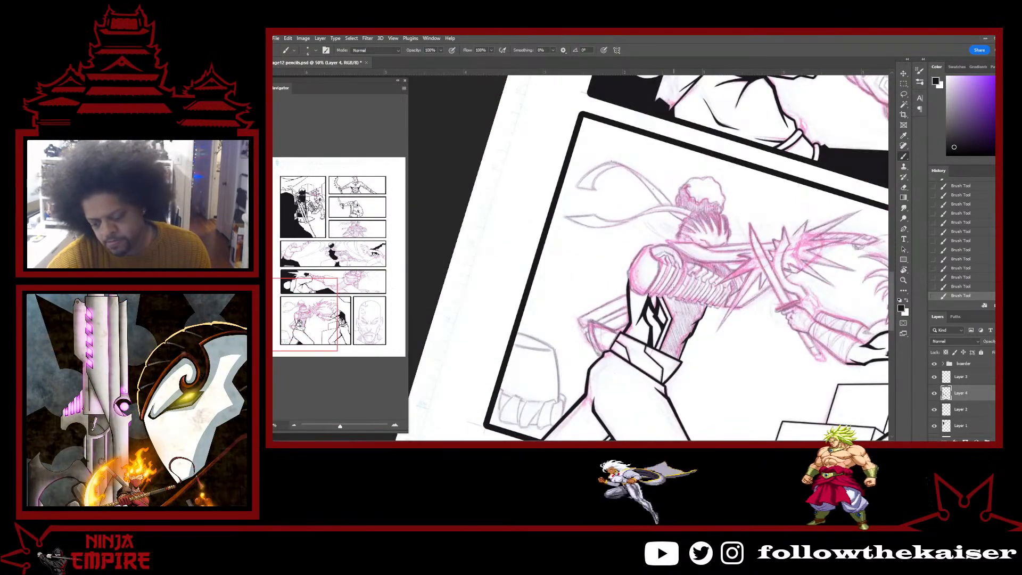
scroll(622, 272, up, 2)
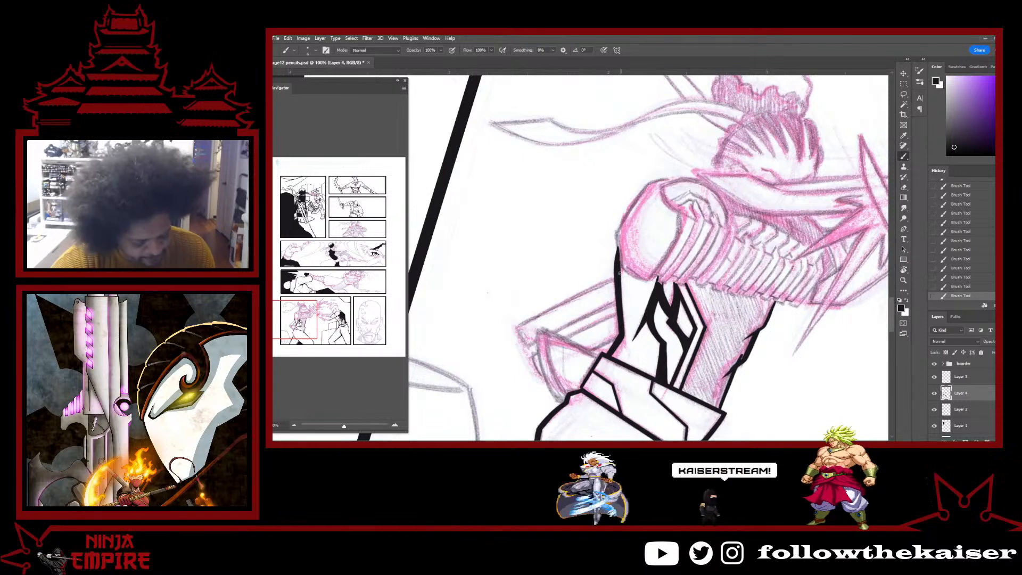
key(e)
drag(619, 260, 624, 328)
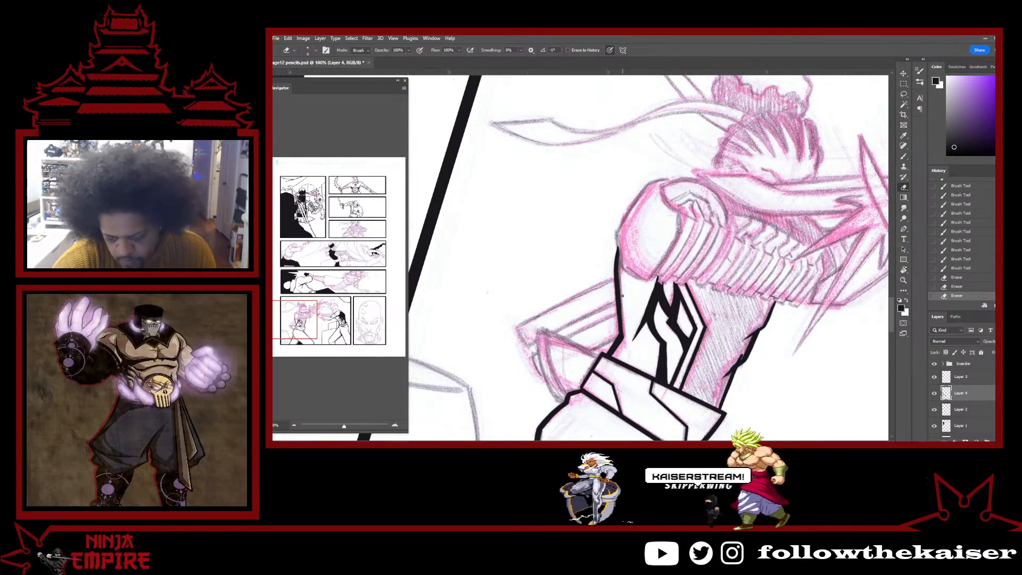
Touch up the torso's front contour below the shoulder armor with the Brush and clean the linework near the belt with the Eraser.
key(b)
drag(619, 250, 618, 266)
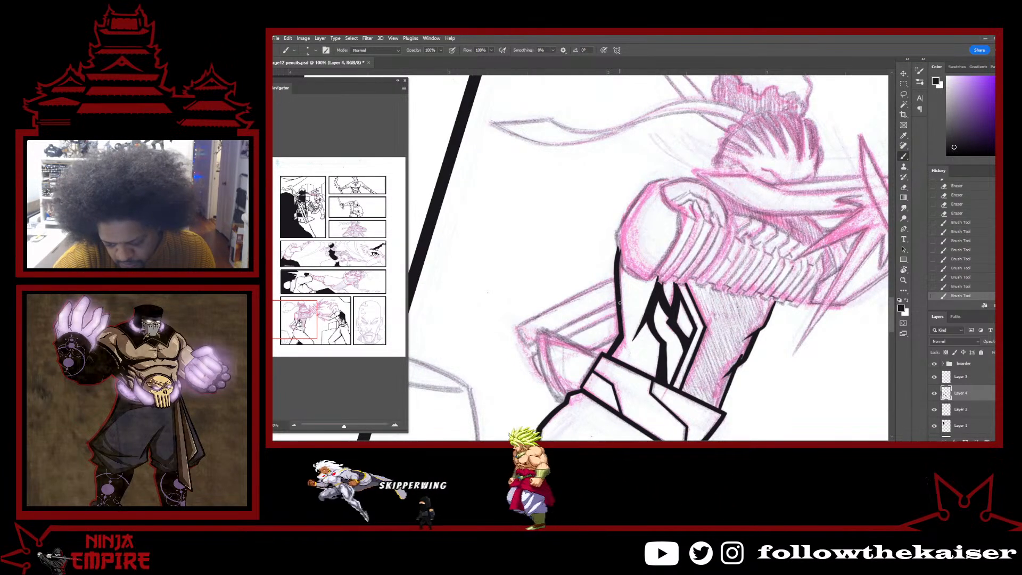
drag(657, 298, 665, 230)
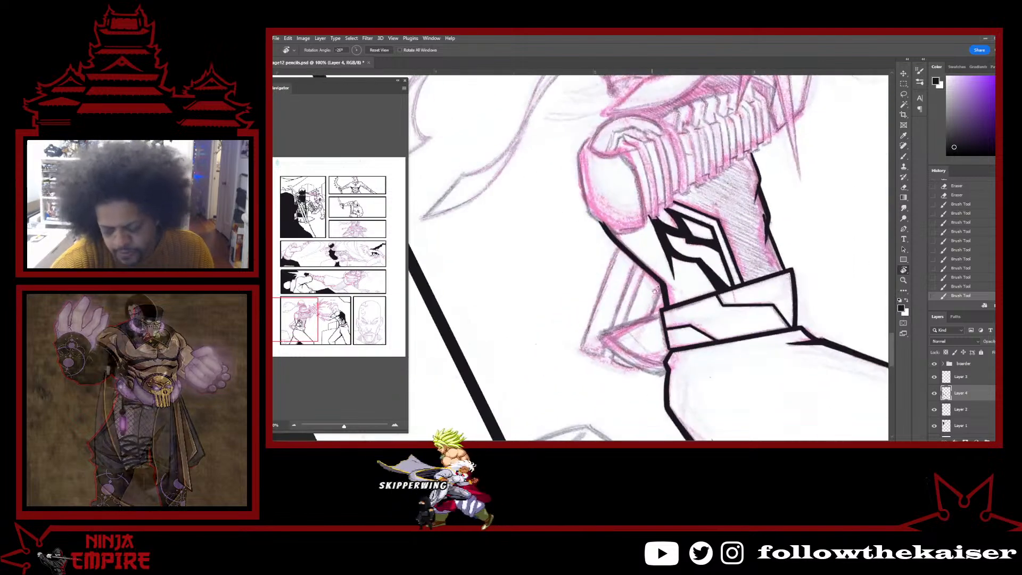
key(e)
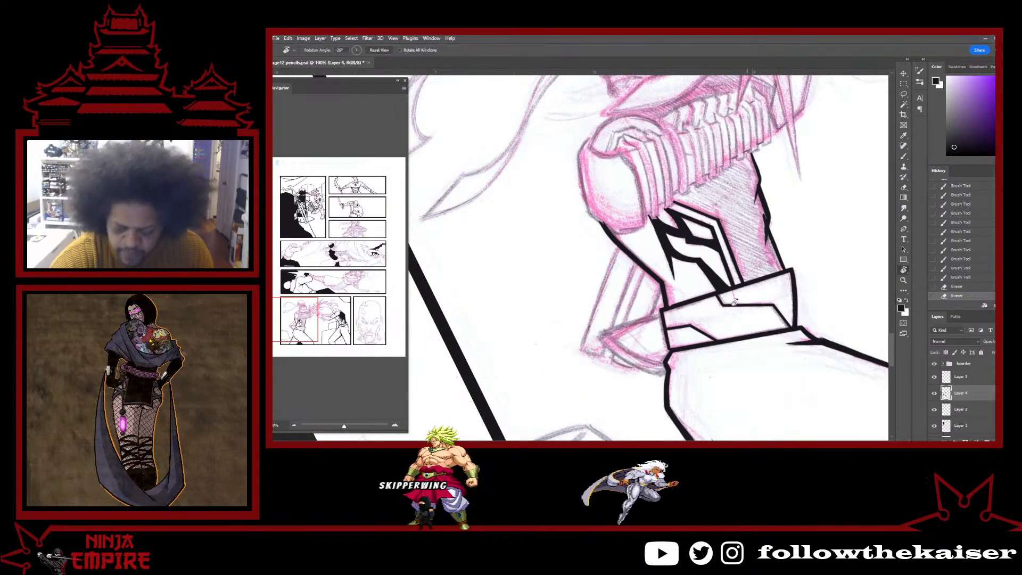
Thicken the belt's front edge in black from its upper corner down to the lower corner above the trousers.
drag(734, 301, 586, 392)
ctrl+click(589, 366)
ctrl+click(588, 364)
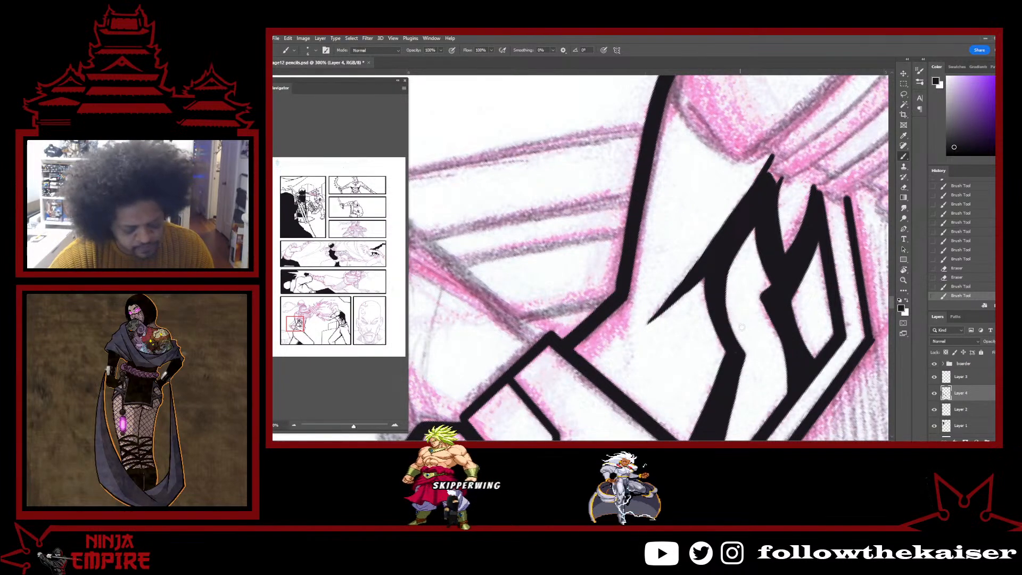
key(r)
mouse_move(741, 328)
mouse_down()
mouse_move(566, 235)
mouse_move(663, 226)
mouse_up()
drag(620, 257, 631, 322)
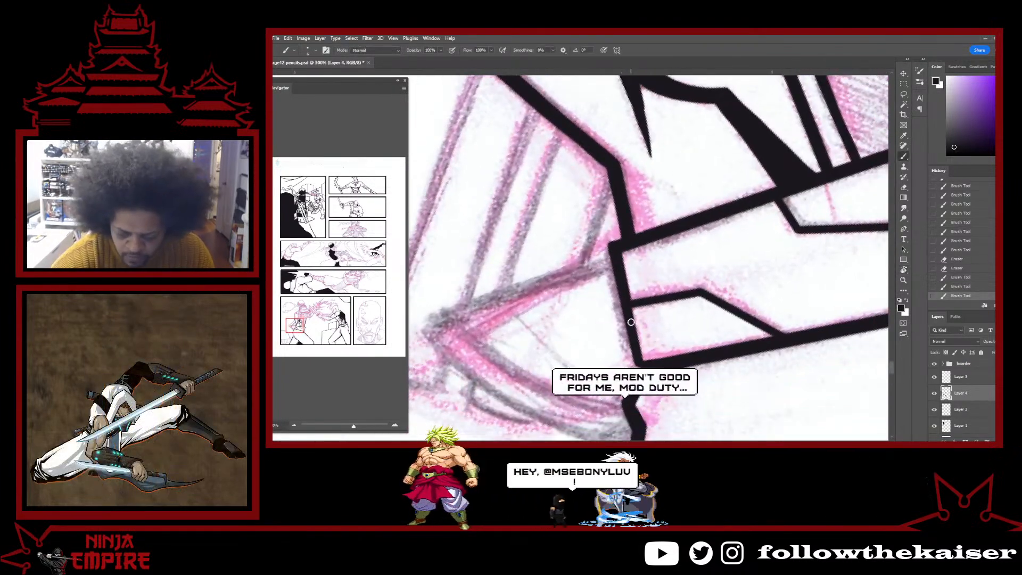
drag(643, 359, 646, 368)
drag(626, 293, 643, 361)
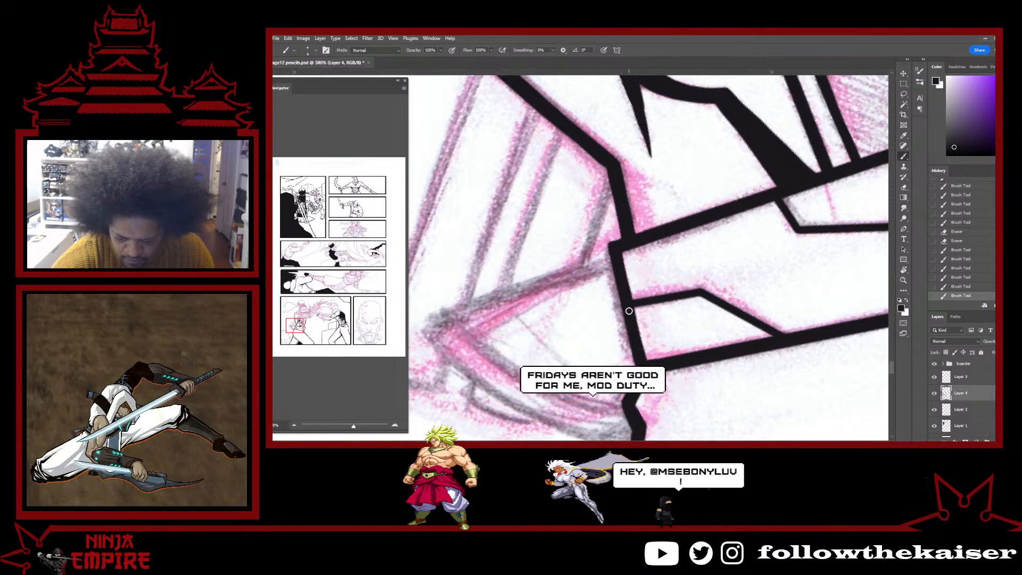
drag(630, 310, 644, 363)
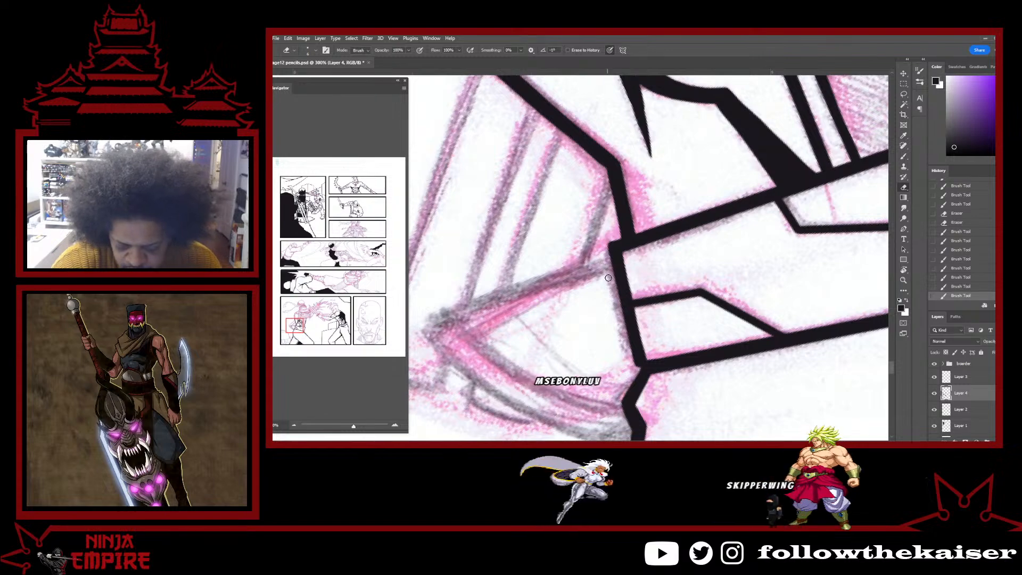
Clean the belt's front upper corner, where it meets the torso contour, with the Eraser.
click(613, 233)
click(613, 234)
click(614, 233)
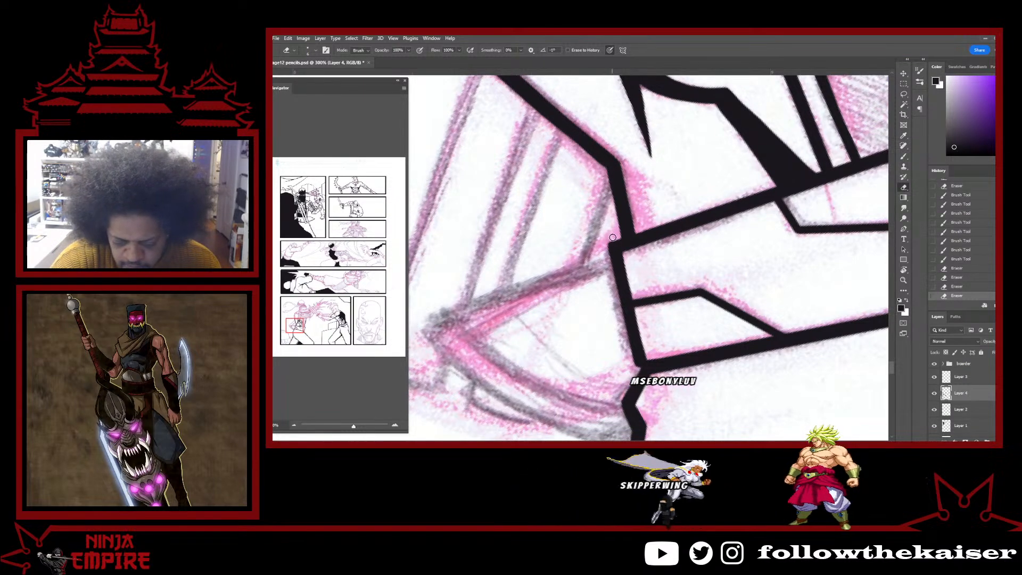
Review the whole comic page, including the inked and still pencilled panels, in an upright view.
ctrl+alt+click(719, 283)
ctrl+alt+click(719, 282)
ctrl+alt+click(718, 282)
drag(817, 253, 726, 253)
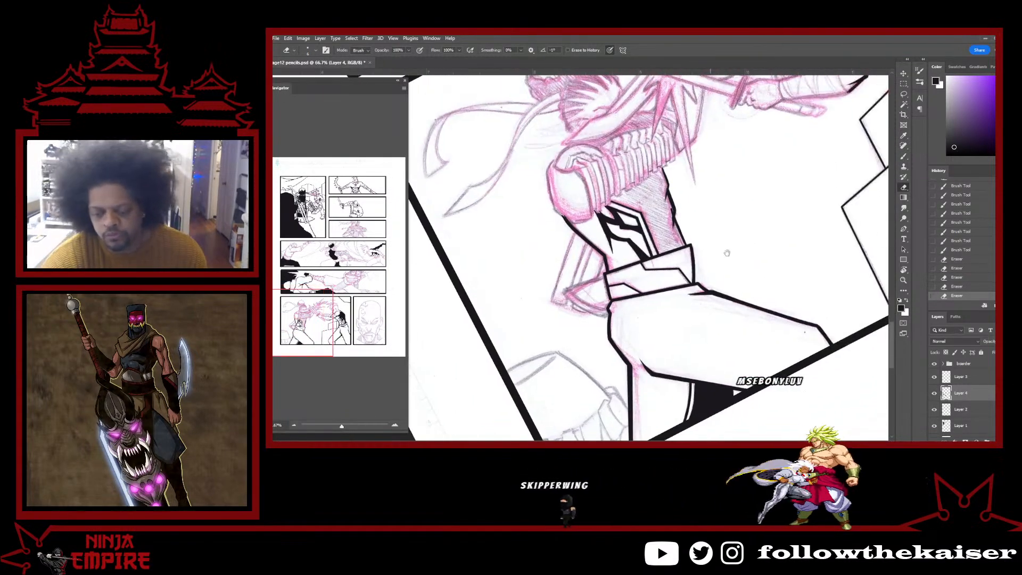
ctrl+alt+click(726, 289)
ctrl+alt+click(726, 290)
ctrl+alt+click(726, 290)
ctrl+alt+click(726, 290)
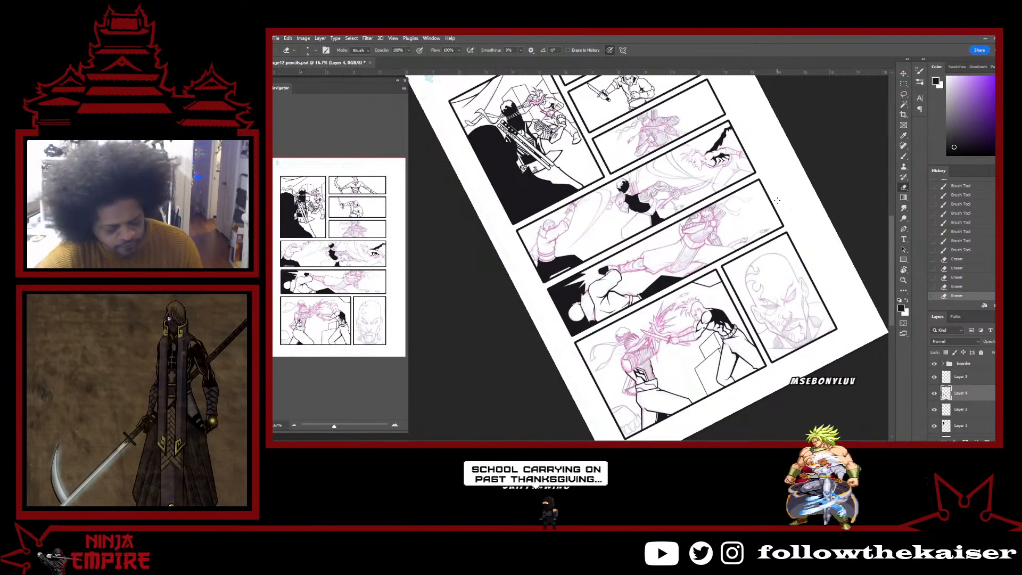
drag(764, 229, 746, 242)
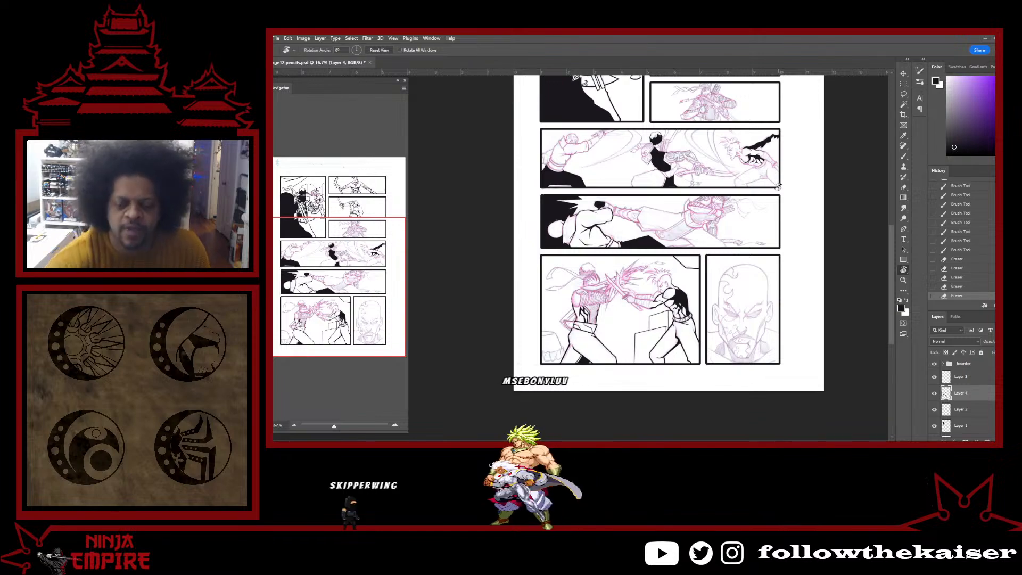
Ink the first small black hair tuft at the temple of the pencilled fighter in the small panel below the bald swordsman.
scroll(727, 237, up, 3)
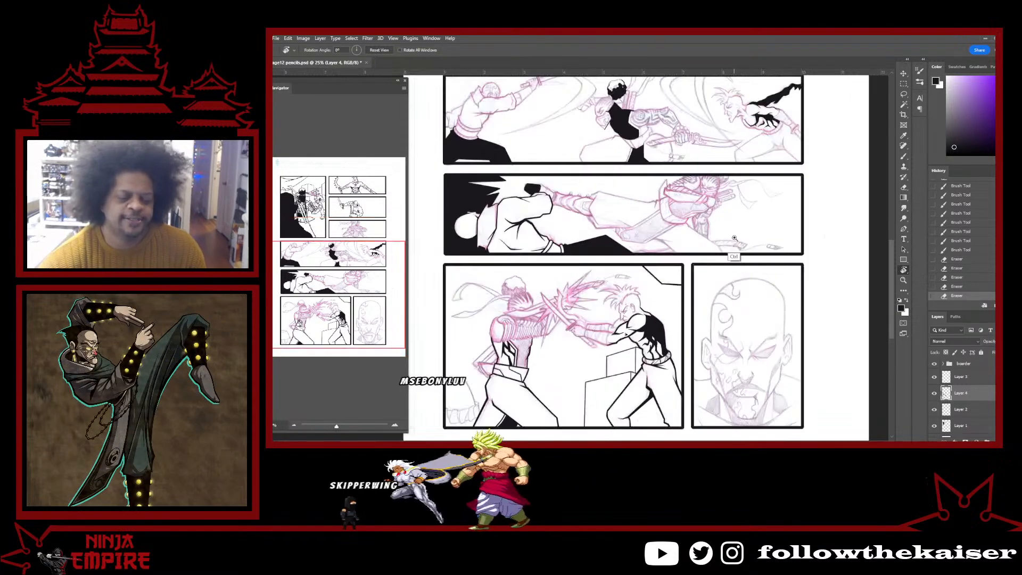
drag(726, 232, 731, 336)
drag(628, 187, 668, 383)
drag(682, 142, 712, 318)
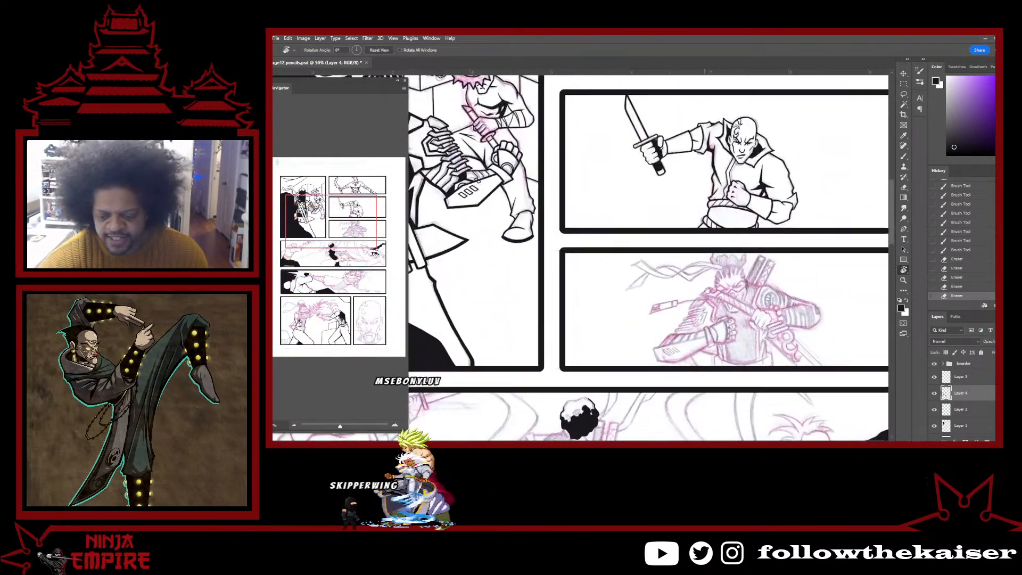
ctrl+click(713, 290)
ctrl+click(713, 290)
ctrl+click(713, 290)
drag(780, 279, 696, 289)
ctrl+click(696, 288)
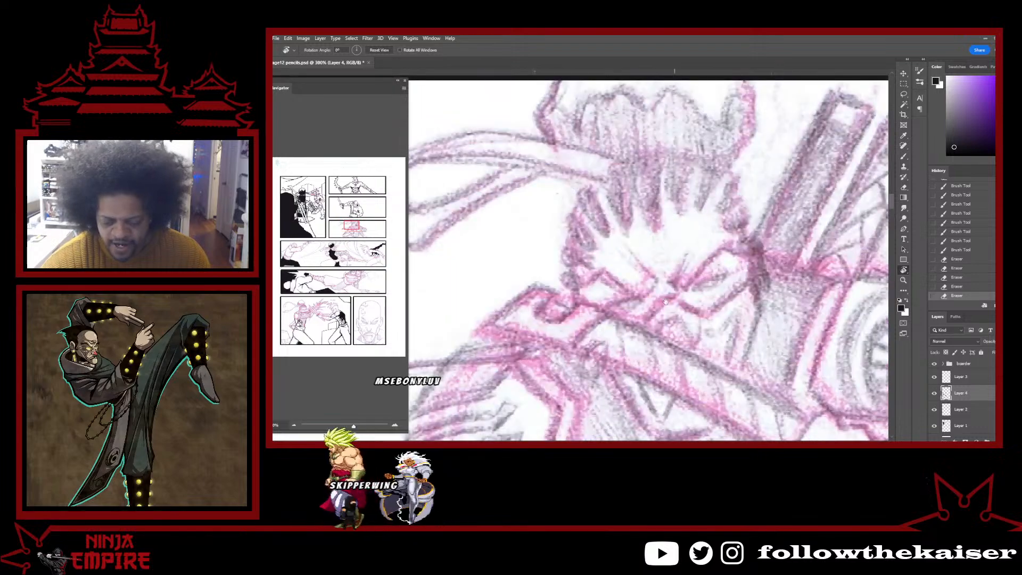
mouse_move(660, 140)
mouse_down()
mouse_move(652, 203)
mouse_move(673, 209)
mouse_up()
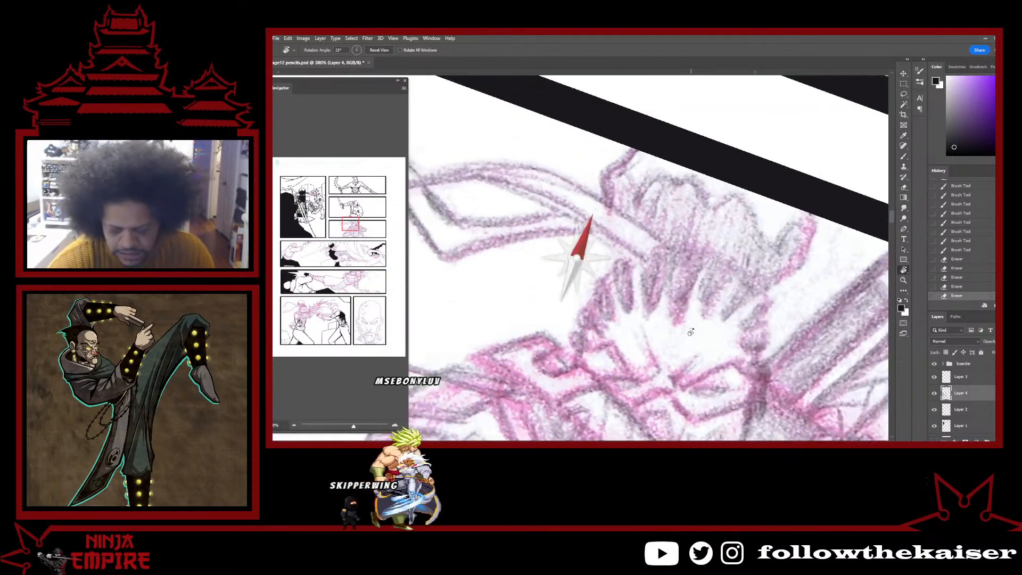
key(b)
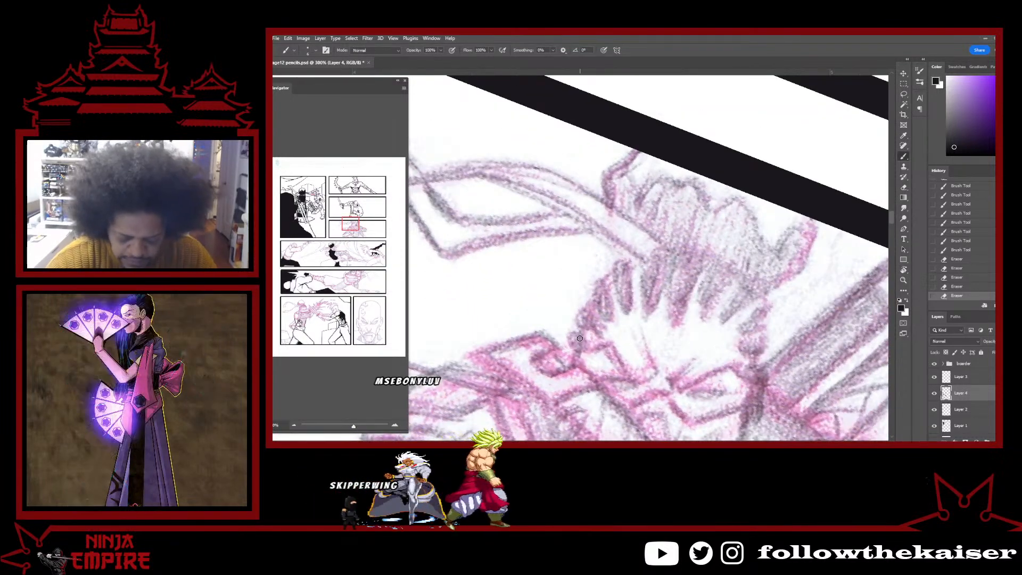
mouse_move(576, 334)
mouse_down()
mouse_move(579, 351)
mouse_move(735, 212)
mouse_move(729, 196)
mouse_up()
key(r)
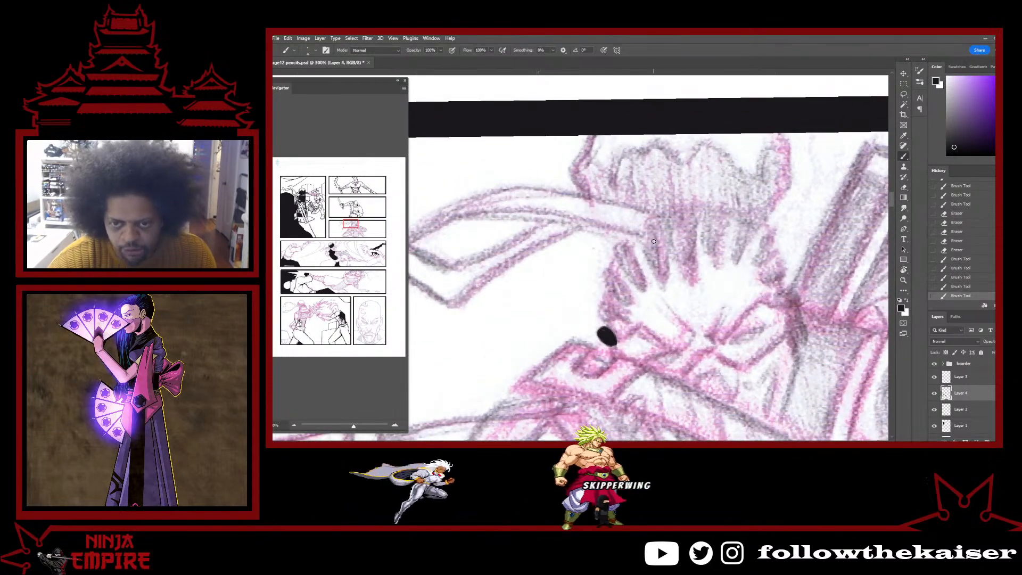
Extend the first tuft downward and ink the head's curved outline from it up to the base of the topknot.
click(593, 248)
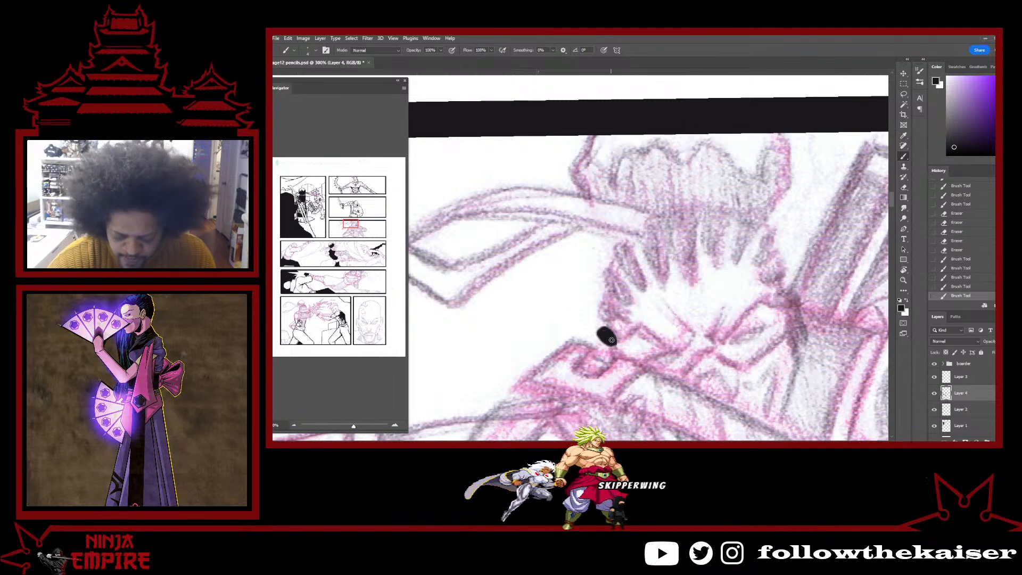
mouse_move(608, 338)
mouse_down()
mouse_move(611, 352)
mouse_move(611, 297)
mouse_move(614, 353)
mouse_up()
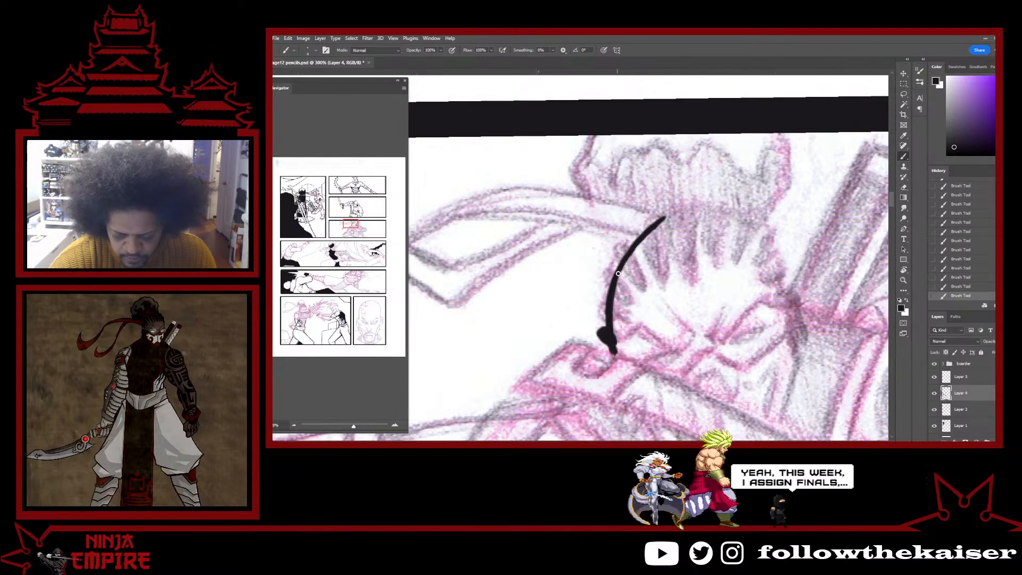
drag(645, 233, 683, 208)
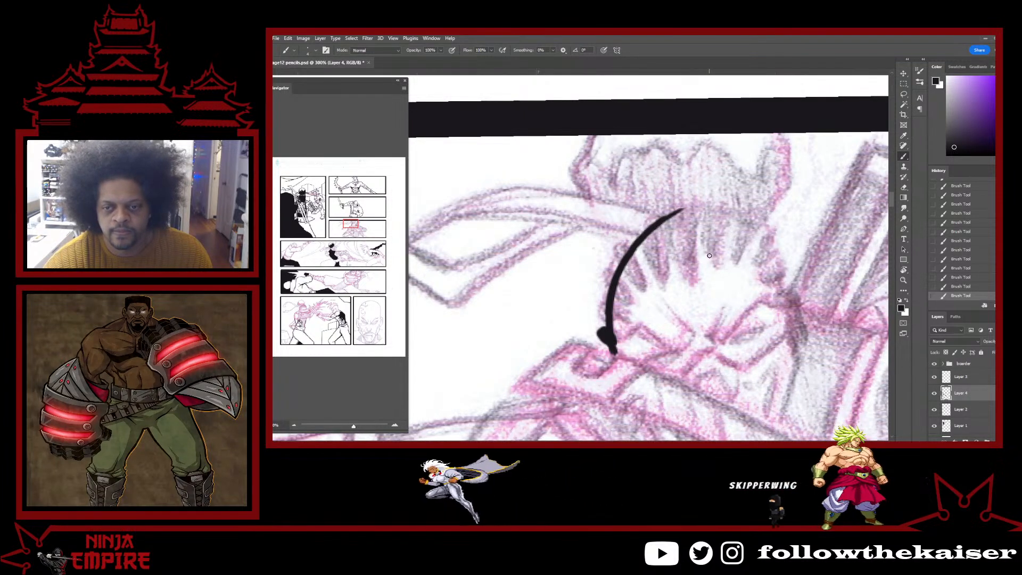
Ink three more solid black hair tufts along the curved head outline, each longer than the one before.
key(r)
drag(737, 260, 724, 321)
drag(636, 295, 675, 278)
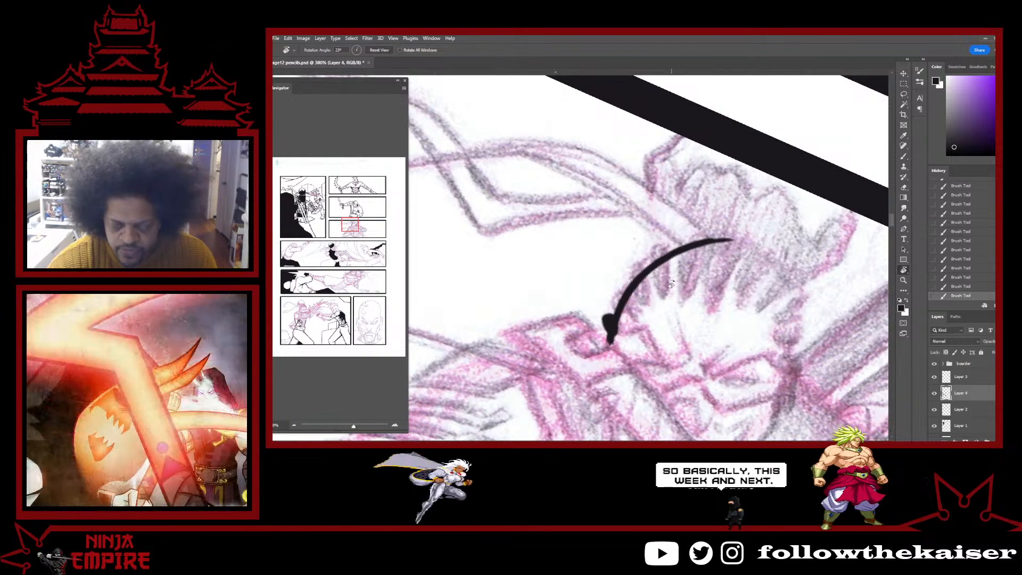
ctrl+click(637, 303)
ctrl+click(611, 333)
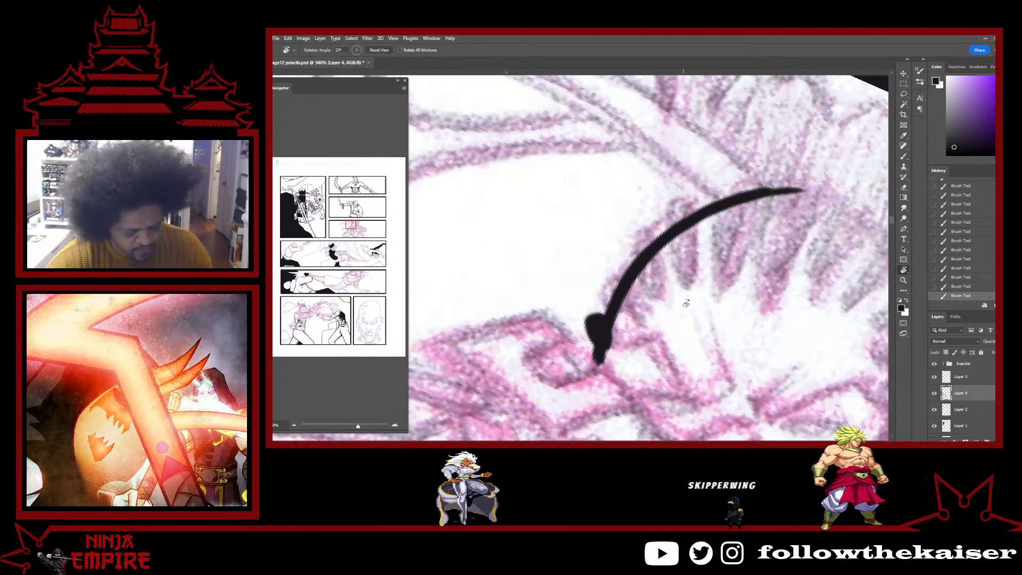
drag(686, 303, 652, 347)
key(b)
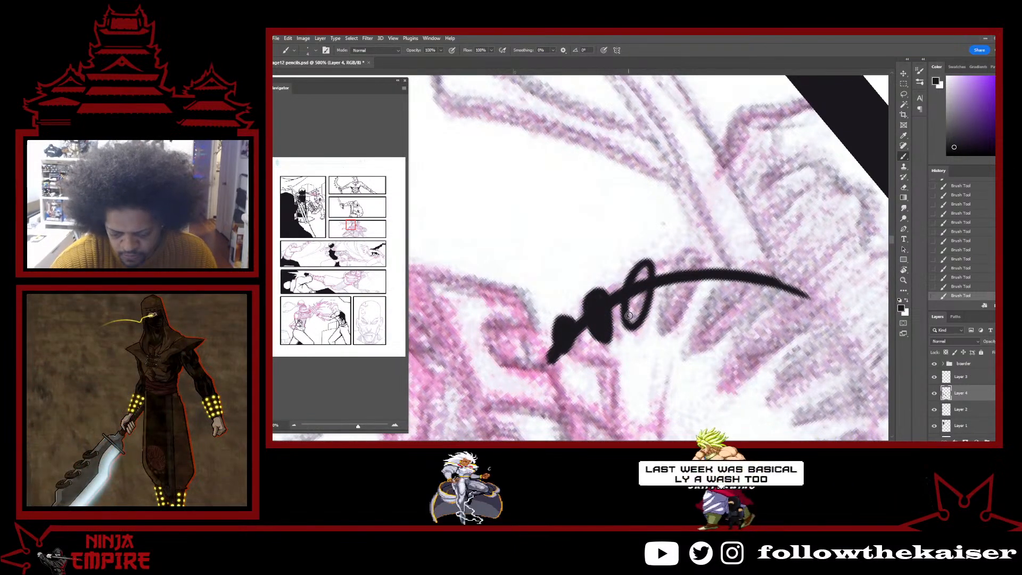
key(r)
mouse_move(650, 299)
mouse_down()
mouse_move(680, 271)
mouse_move(670, 230)
mouse_move(687, 287)
mouse_move(676, 203)
mouse_move(685, 268)
mouse_up()
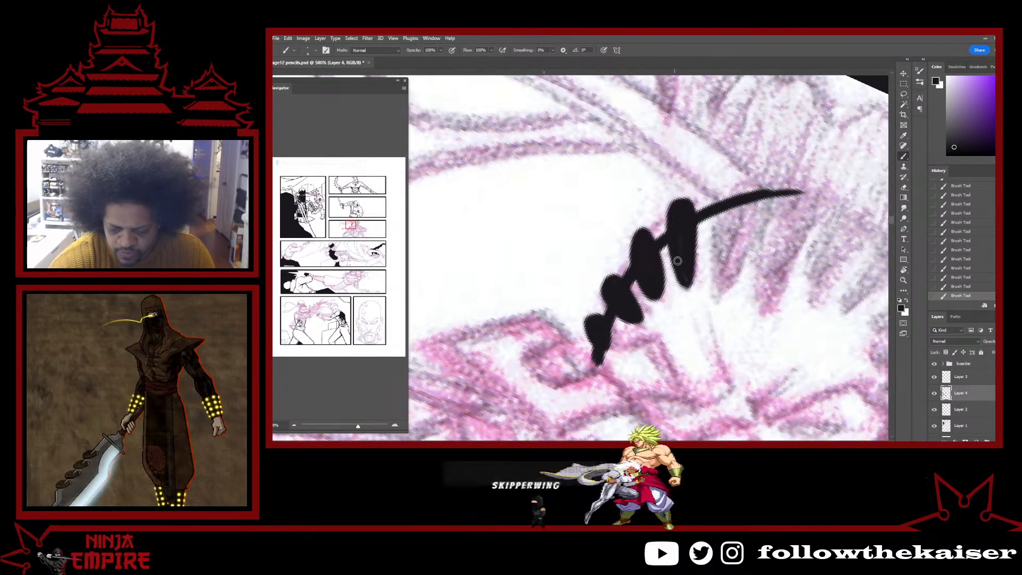
Ink the long tapered tuft below the headband knot, sharpen its edge with the Eraser and fill it solid black.
key(r)
drag(776, 241, 734, 288)
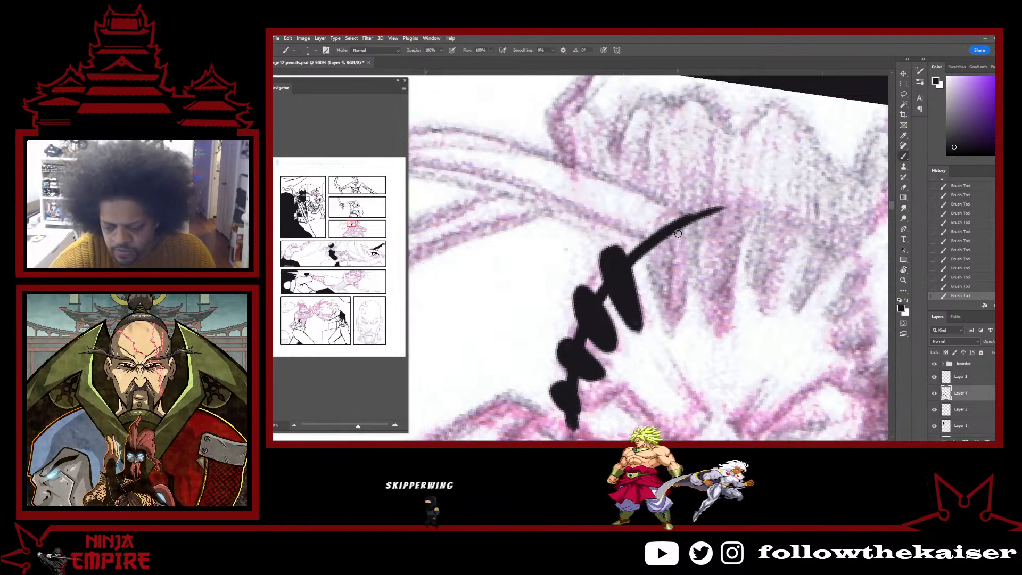
mouse_move(658, 219)
mouse_down()
mouse_move(663, 309)
mouse_move(655, 251)
mouse_move(667, 319)
mouse_move(685, 260)
mouse_move(678, 221)
mouse_move(660, 281)
mouse_move(663, 223)
mouse_move(668, 303)
mouse_move(663, 261)
mouse_move(681, 235)
mouse_move(670, 318)
mouse_up()
key(e)
drag(694, 230, 677, 331)
mouse_move(688, 266)
mouse_down()
mouse_move(677, 325)
mouse_move(677, 290)
mouse_up()
key(b)
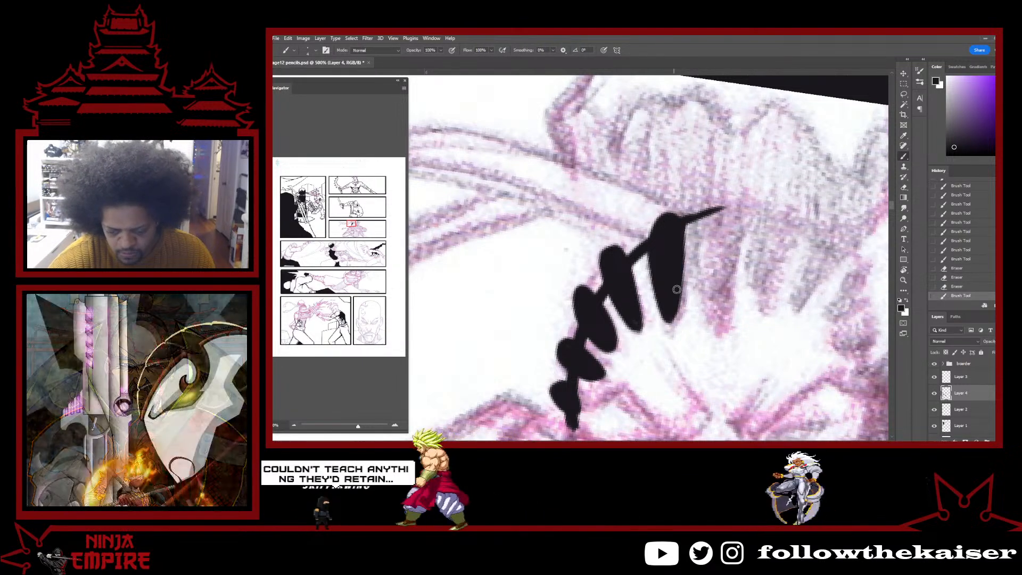
mouse_move(679, 240)
mouse_down()
mouse_move(666, 316)
mouse_move(660, 222)
mouse_move(658, 263)
mouse_move(649, 239)
mouse_move(658, 287)
mouse_move(621, 255)
mouse_move(631, 279)
mouse_up()
click(619, 252)
Ink the next long pointed tuft under the topknot in solid black and trim its upper end with the Eraser.
key(r)
drag(703, 229, 692, 198)
key(space)
drag(692, 198, 616, 284)
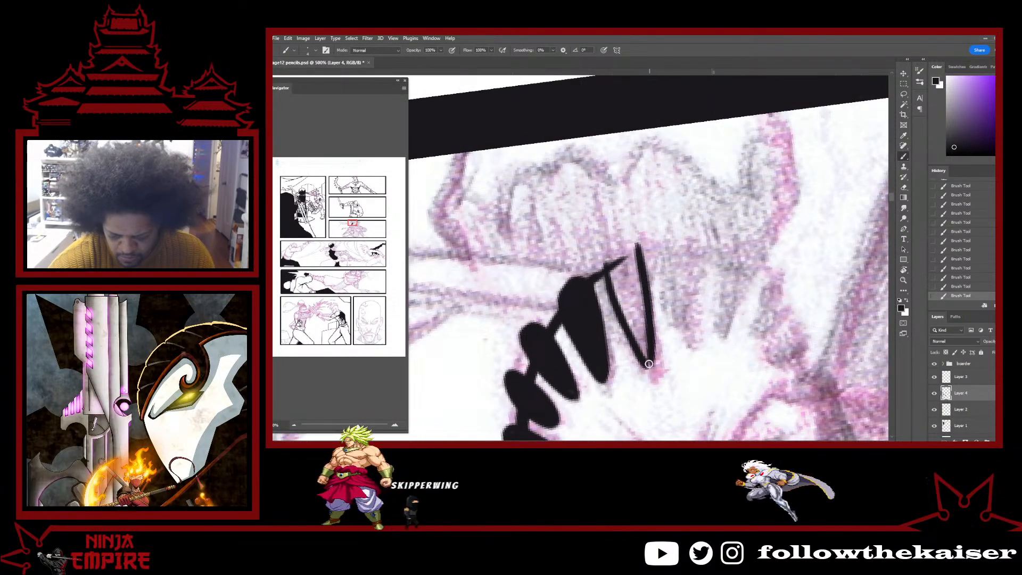
mouse_move(647, 345)
mouse_down()
mouse_move(636, 254)
mouse_move(647, 357)
mouse_up()
ctrl+alt+click(726, 297)
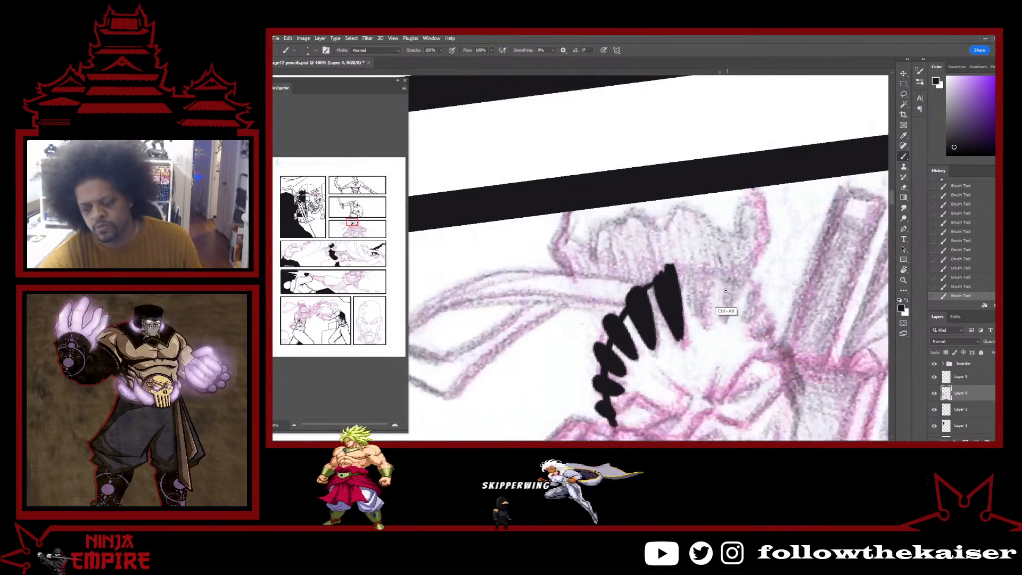
ctrl+alt+click(726, 291)
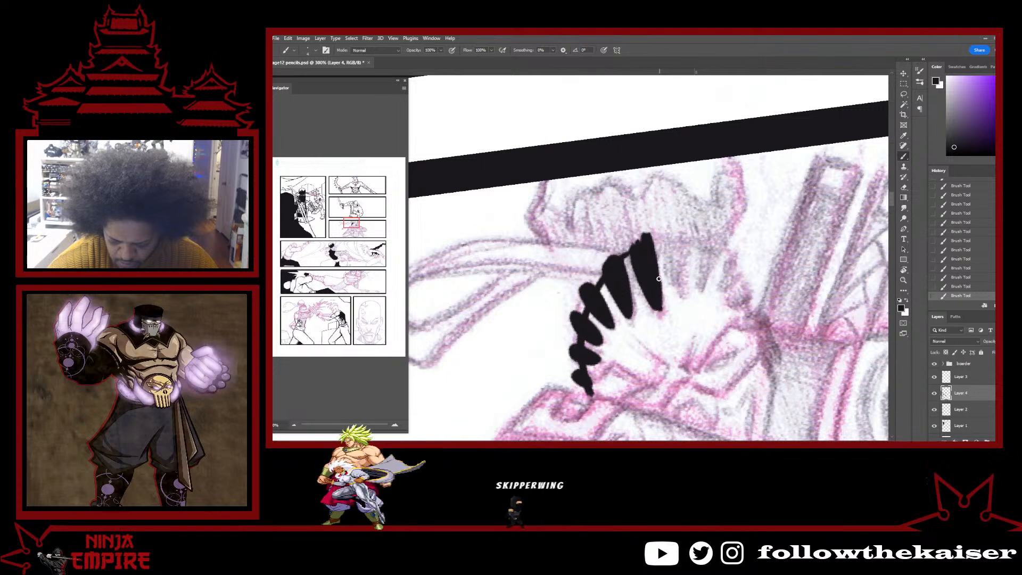
key(e)
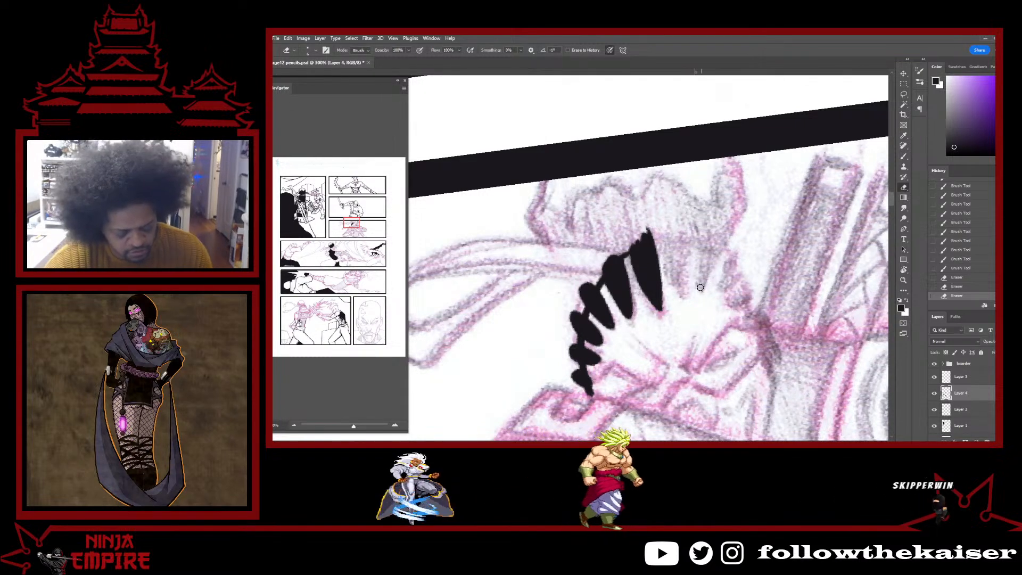
Ink two more tapered black tufts across the forehead hairline beneath the topknot and refine the last one's tip.
key(b)
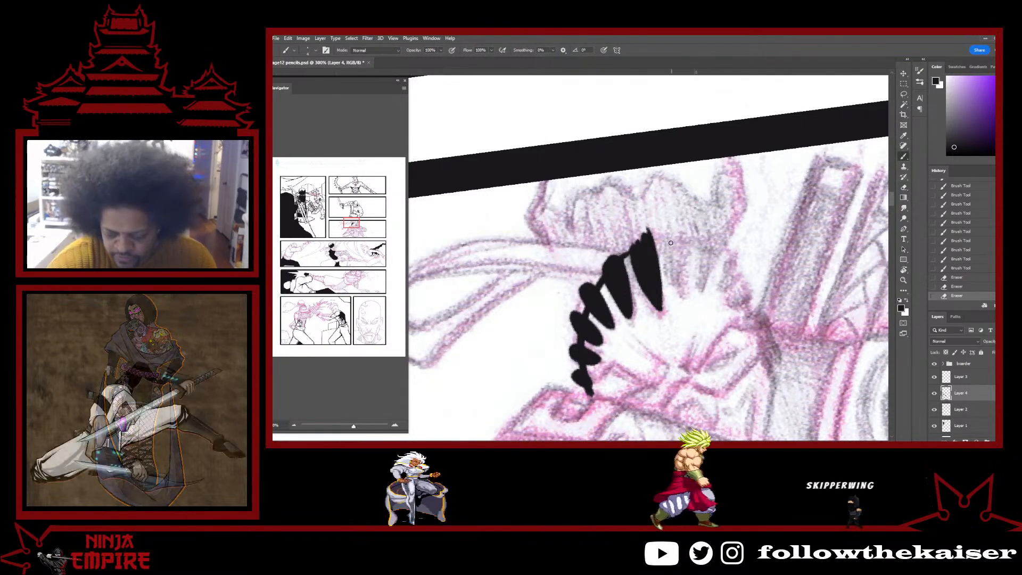
mouse_move(668, 241)
mouse_down()
mouse_move(678, 288)
mouse_move(686, 243)
mouse_move(679, 292)
mouse_move(671, 239)
mouse_move(677, 275)
mouse_up()
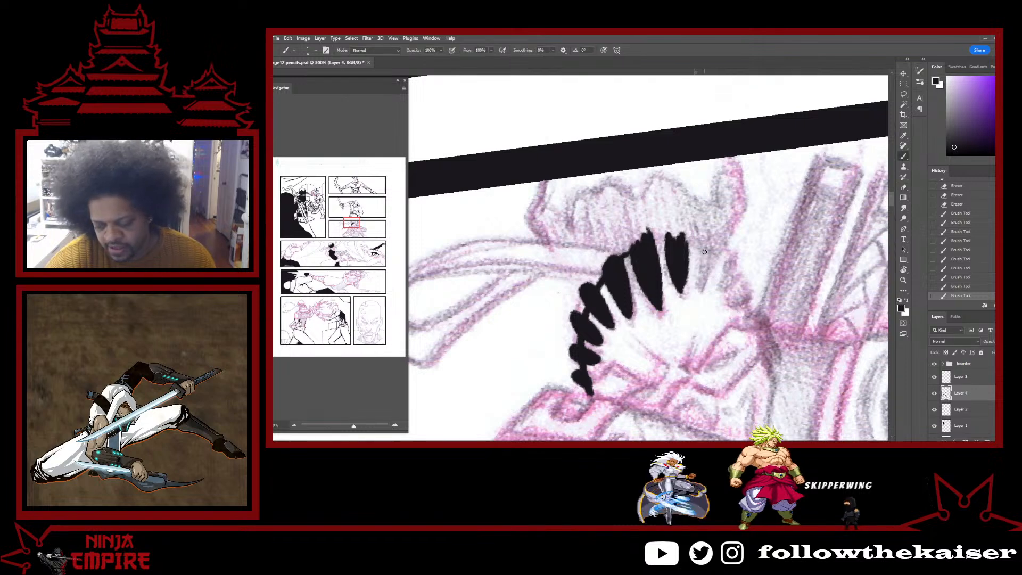
mouse_move(699, 246)
mouse_down()
mouse_move(701, 288)
mouse_move(698, 259)
mouse_up()
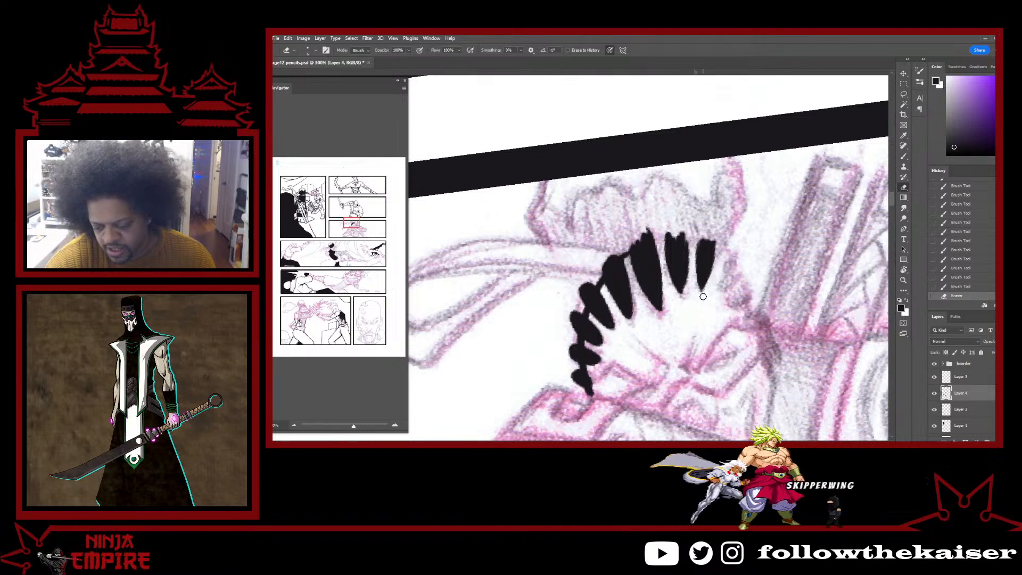
Join the roots of the newest forehead tufts with black strokes along the base of the topknot.
key(r)
mouse_move(760, 270)
mouse_down()
mouse_move(756, 228)
mouse_move(713, 309)
mouse_move(657, 360)
mouse_move(718, 271)
mouse_up()
drag(724, 212, 729, 267)
key(b)
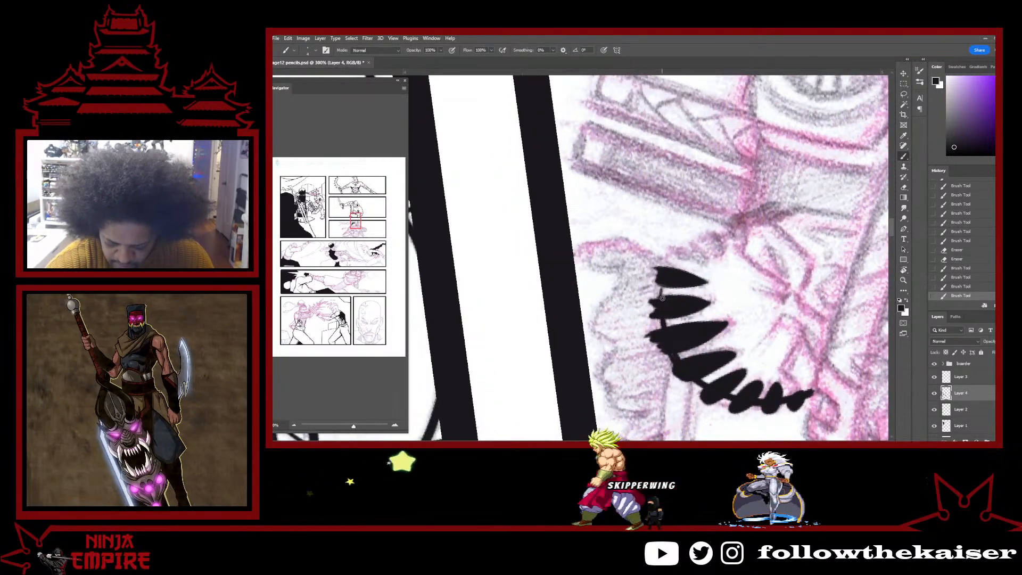
drag(661, 298, 661, 289)
mouse_move(660, 287)
mouse_down()
mouse_move(661, 298)
mouse_move(679, 249)
mouse_up()
Ink the far side of the head as a thin curved line from the last tuft toward the brow.
key(r)
mouse_move(691, 189)
mouse_down()
mouse_move(690, 260)
mouse_move(696, 220)
mouse_move(665, 266)
mouse_up()
key(b)
click(679, 199)
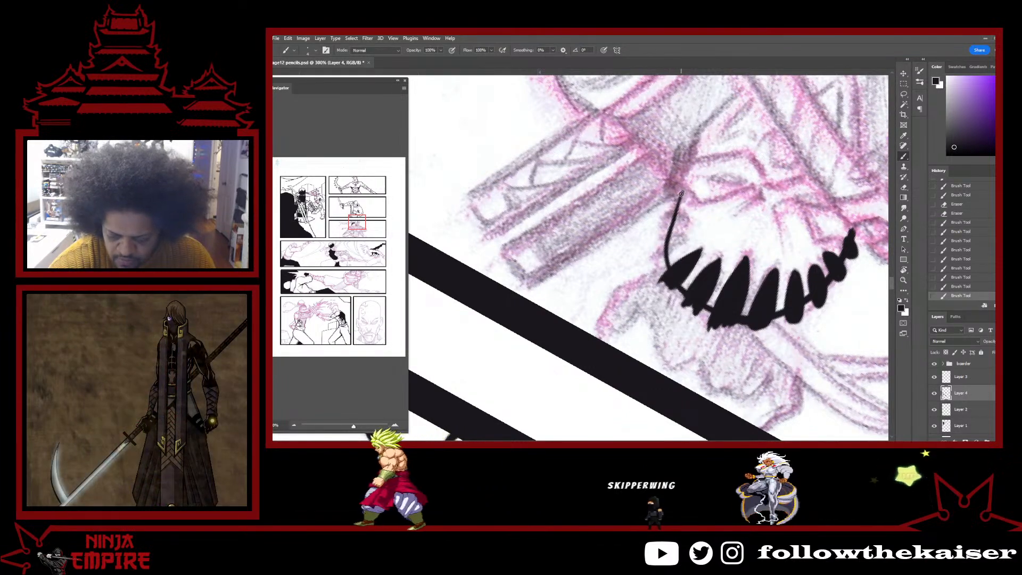
Strengthen the thin line on the far side of the head and ink two more short black tufts along it.
drag(681, 194, 672, 278)
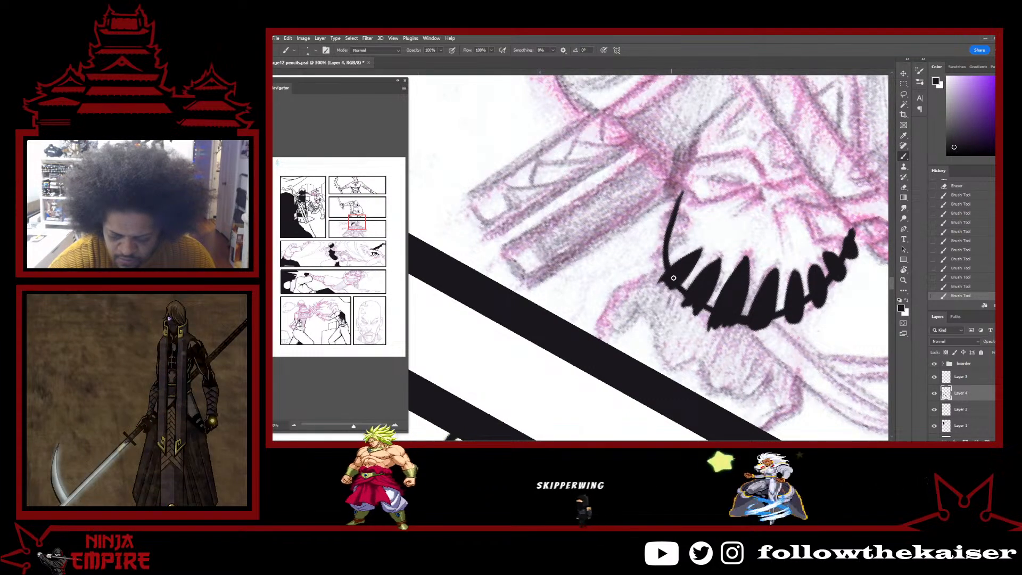
key(r)
drag(698, 177, 754, 268)
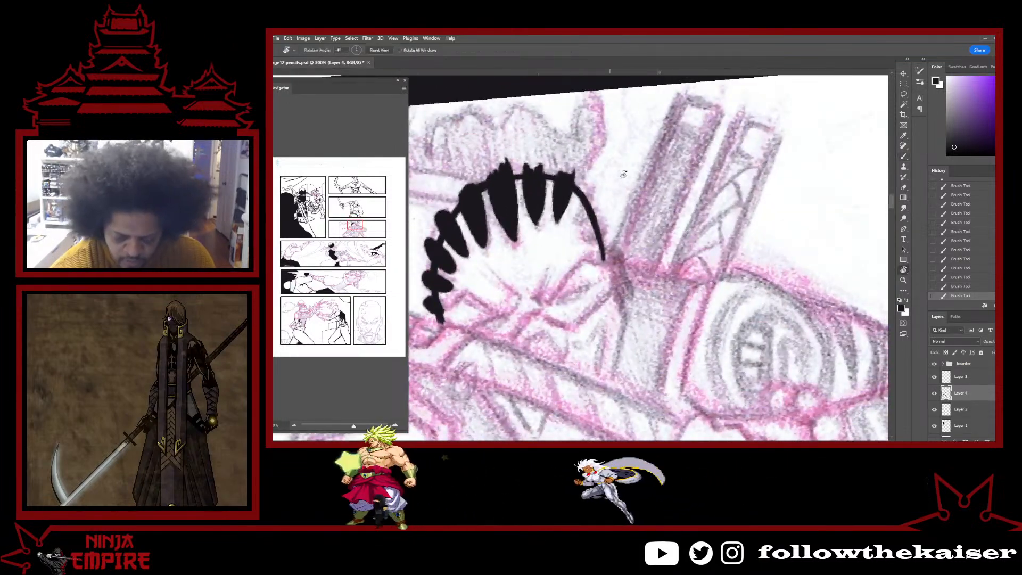
key(r)
drag(685, 281, 603, 366)
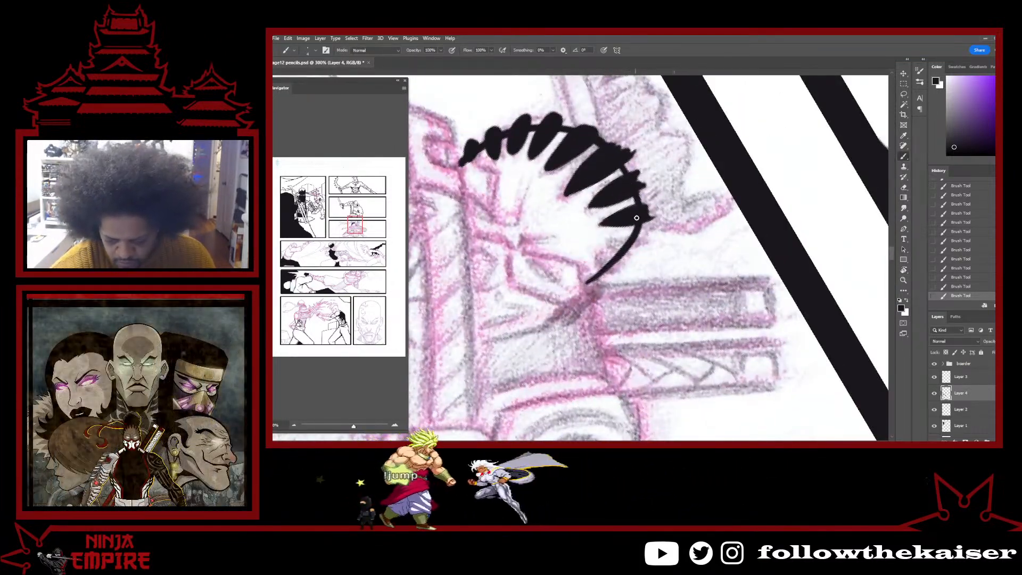
key(r)
drag(627, 174, 717, 257)
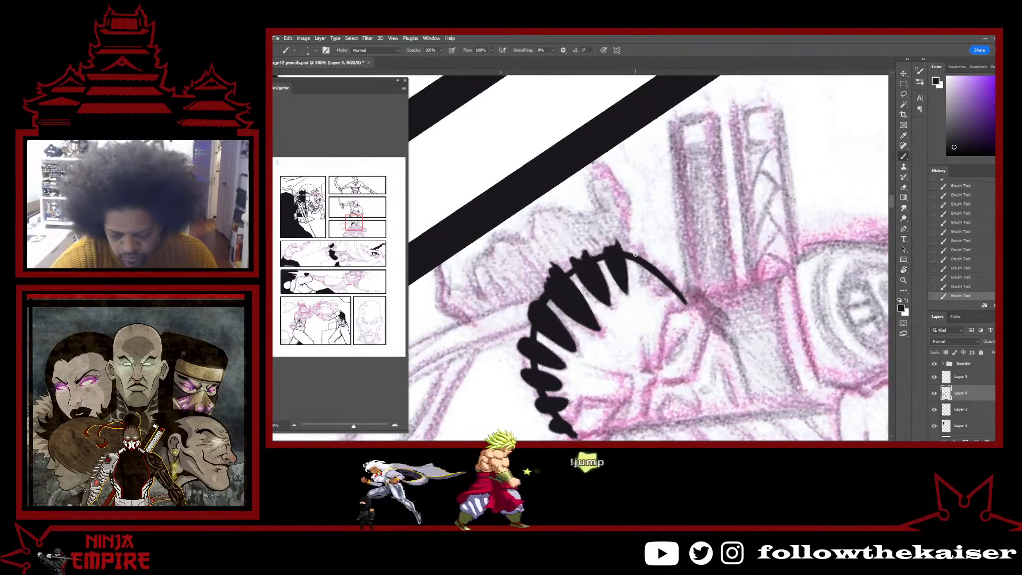
mouse_move(639, 251)
mouse_down()
mouse_move(640, 282)
mouse_move(646, 258)
mouse_move(643, 268)
mouse_up()
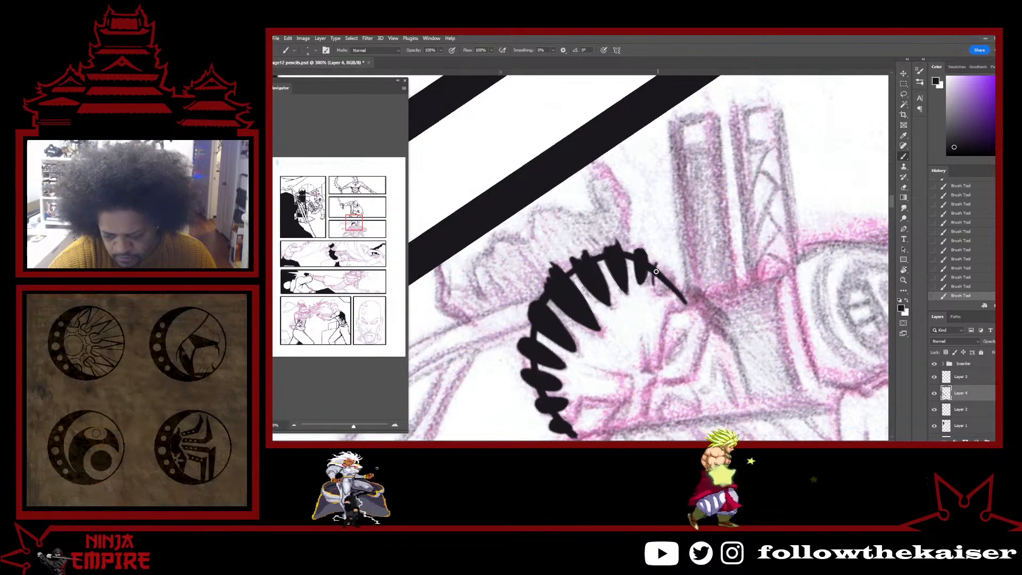
mouse_move(657, 268)
mouse_down()
mouse_move(658, 287)
mouse_move(659, 268)
mouse_move(678, 275)
mouse_move(675, 222)
mouse_up()
key(r)
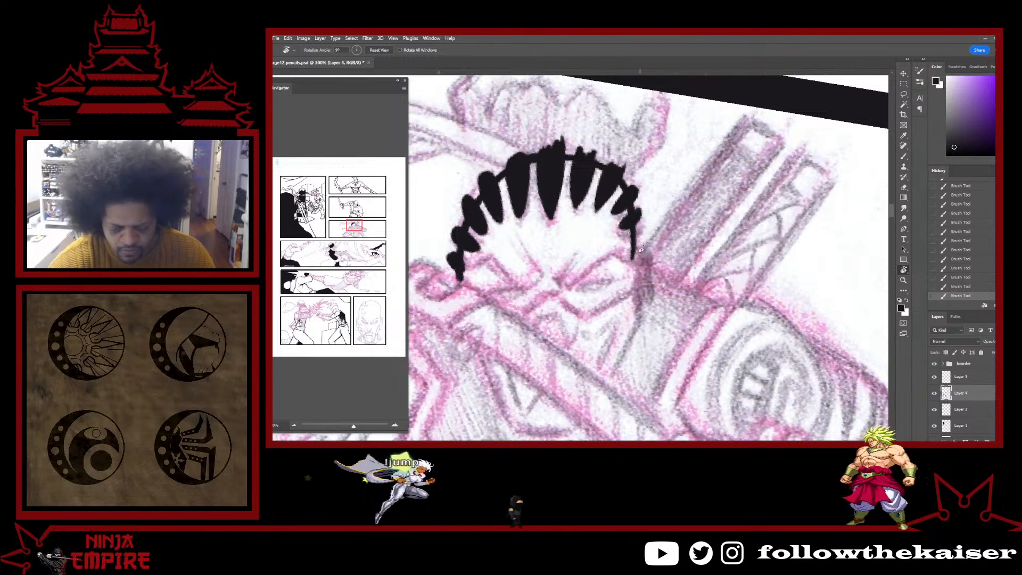
Trim the far-side head line with the Eraser and ink small black tufts down the temple toward the ear.
key(e)
mouse_move(630, 232)
mouse_down()
mouse_move(630, 269)
mouse_move(633, 210)
mouse_move(634, 244)
mouse_move(633, 223)
mouse_up()
key(b)
key(e)
key(b)
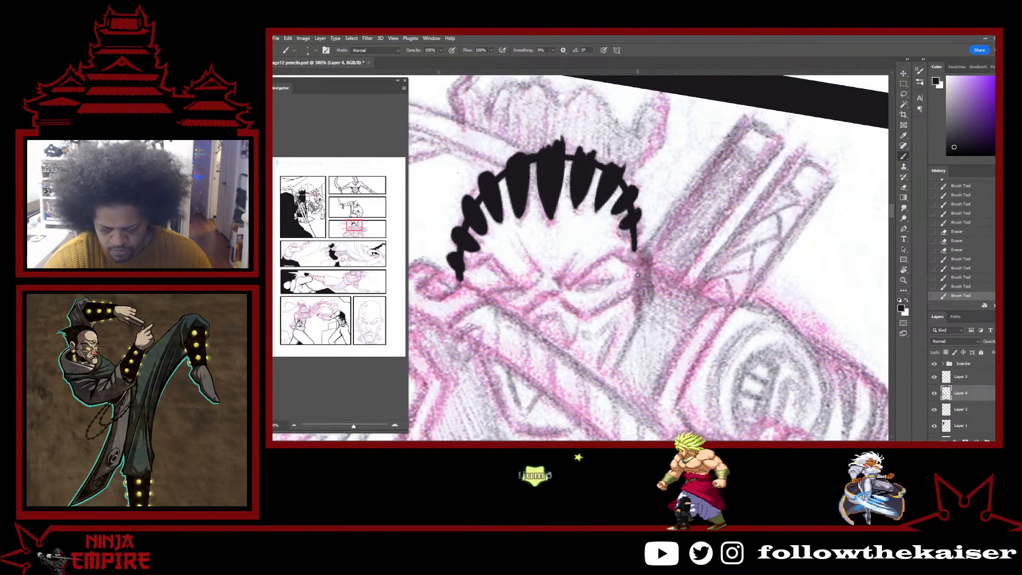
mouse_move(644, 283)
mouse_down()
mouse_move(635, 225)
mouse_move(636, 264)
mouse_up()
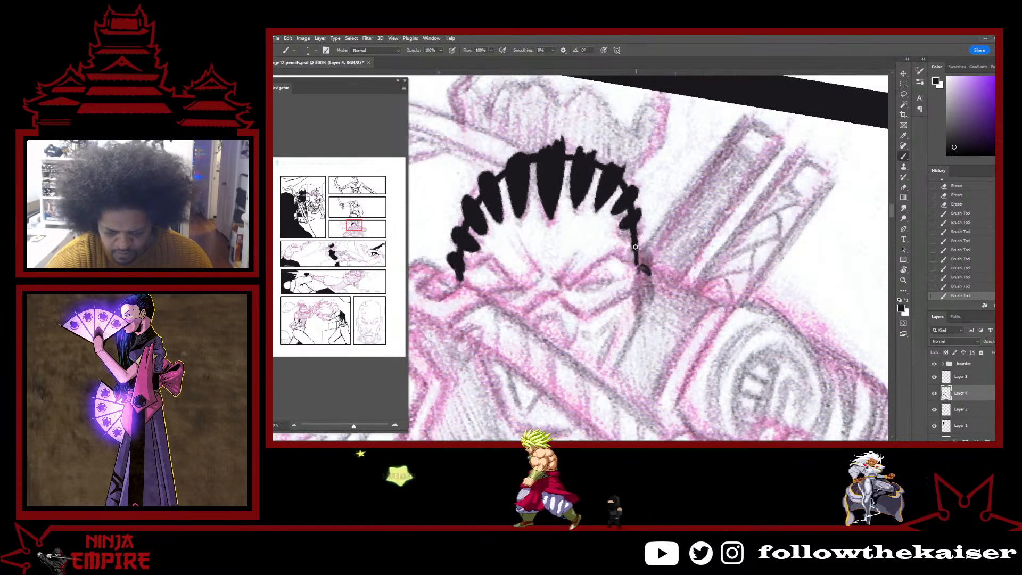
drag(633, 229, 636, 261)
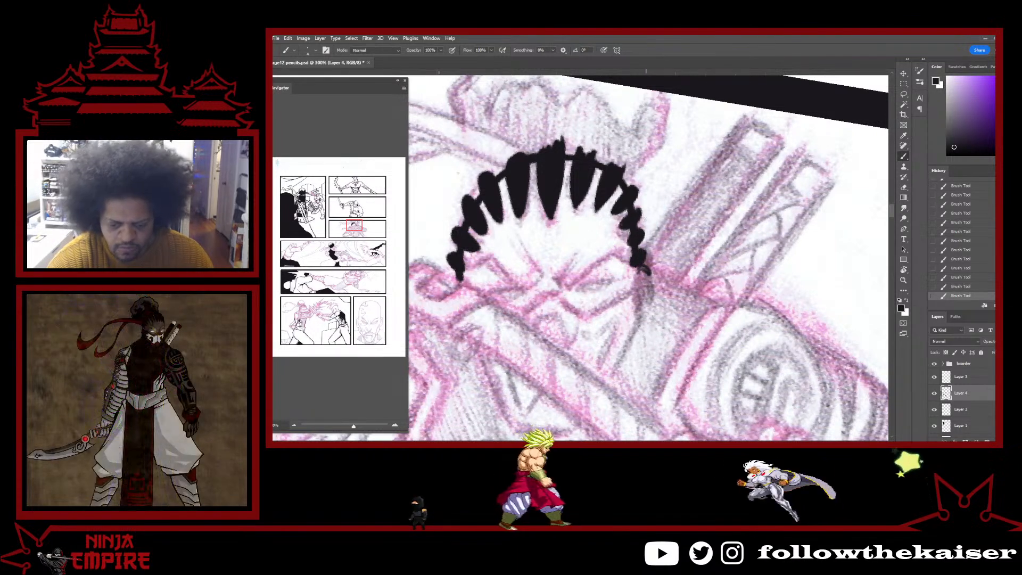
Clean up the edges of the temple tufts with the Eraser and refine their shapes in black.
key(e)
drag(640, 188, 635, 268)
key(b)
key(e)
key(b)
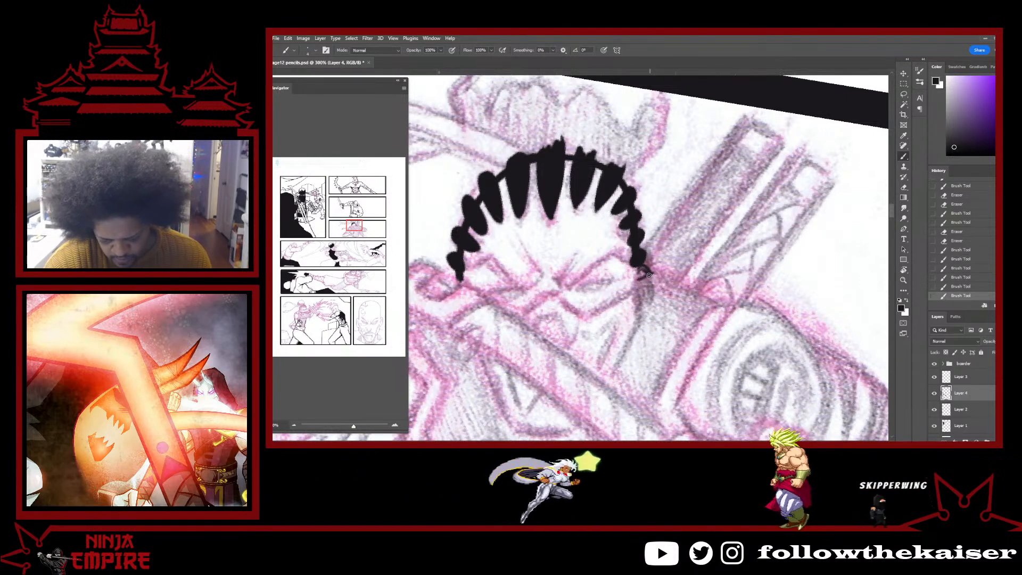
Ink the far cheek and jaw line down to the sword, plus a short shoulder line beneath the sheathed weapons.
mouse_move(649, 275)
mouse_down()
mouse_move(639, 281)
mouse_move(647, 275)
mouse_up()
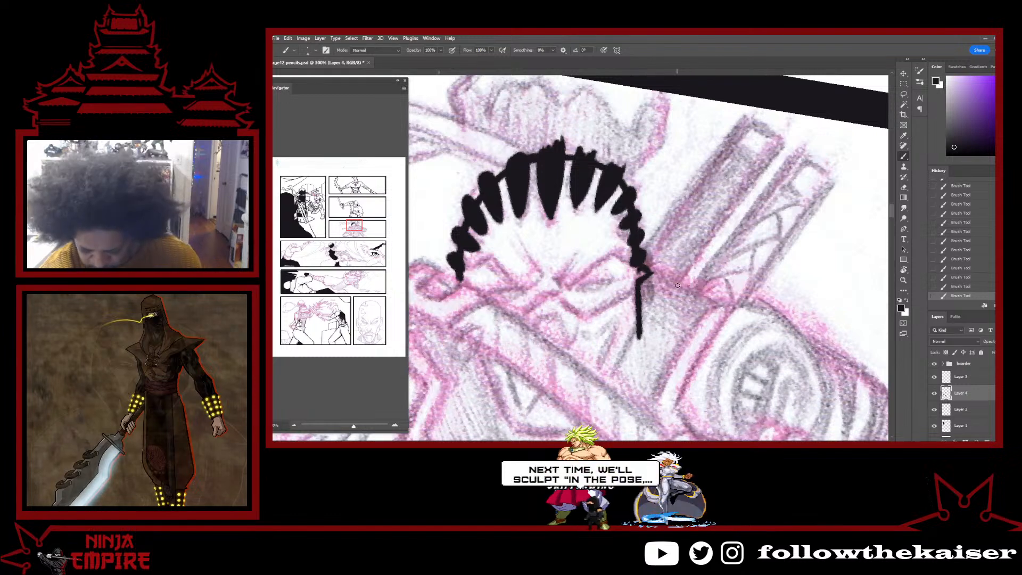
mouse_move(681, 288)
mouse_down()
mouse_move(721, 306)
mouse_move(669, 291)
mouse_up()
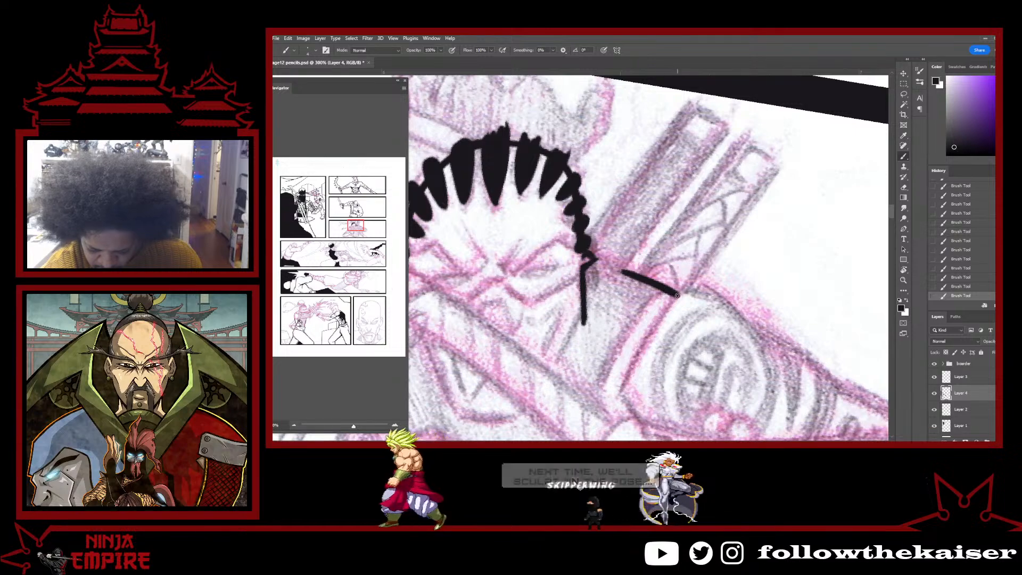
drag(620, 273, 676, 295)
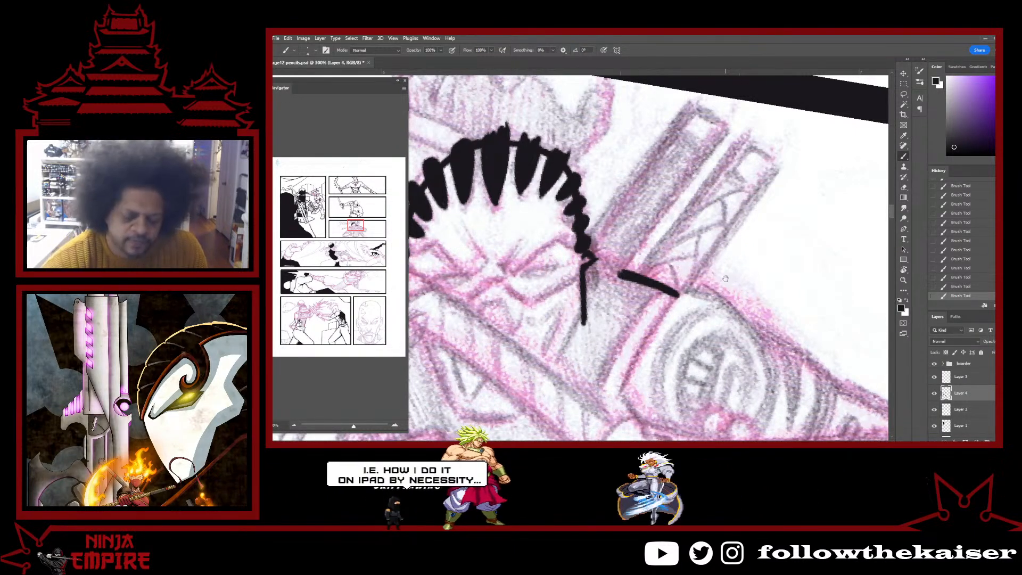
drag(591, 263, 655, 207)
drag(641, 278, 620, 316)
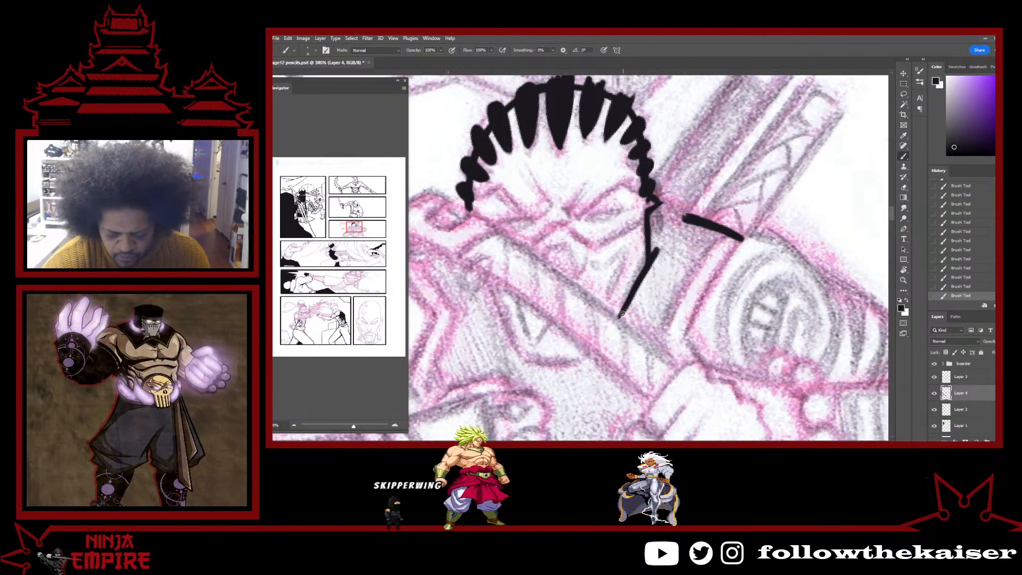
Ink the near side of the jaw and the chin as an angled black line below the sword.
ctrl+alt+click(679, 287)
ctrl+click(669, 285)
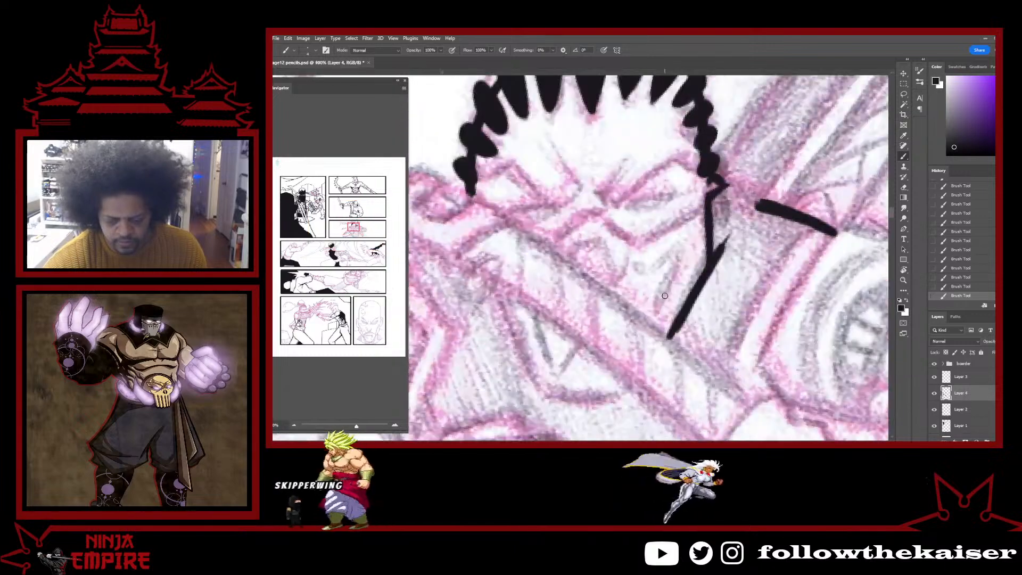
scroll(665, 296, up, 3)
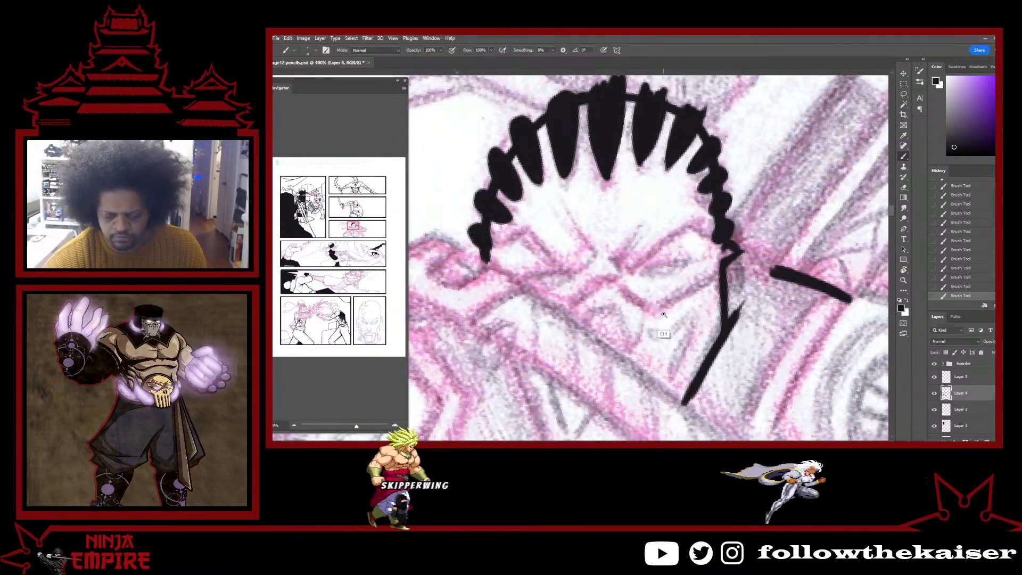
ctrl+alt+click(675, 325)
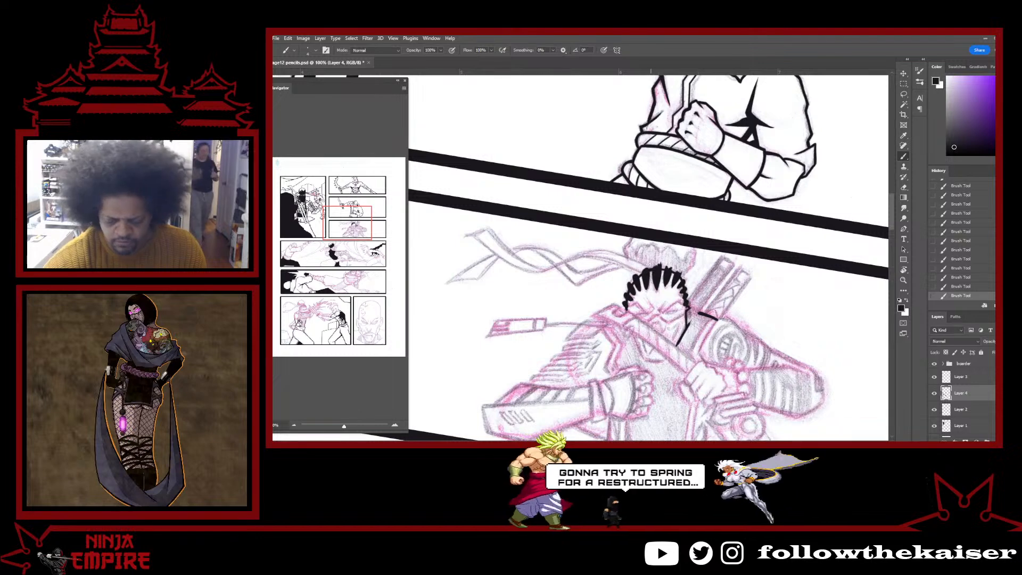
ctrl+click(644, 331)
ctrl+click(640, 343)
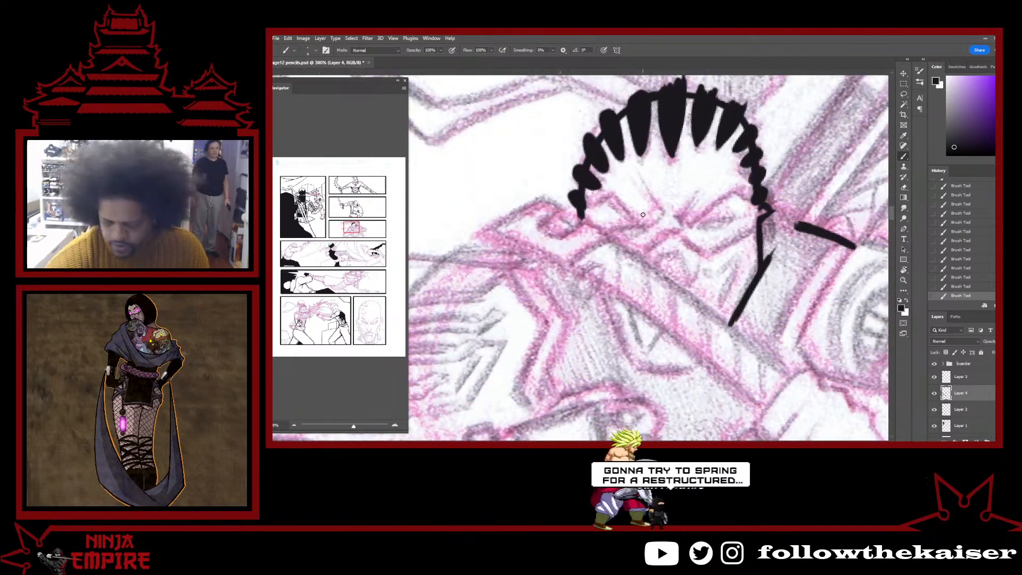
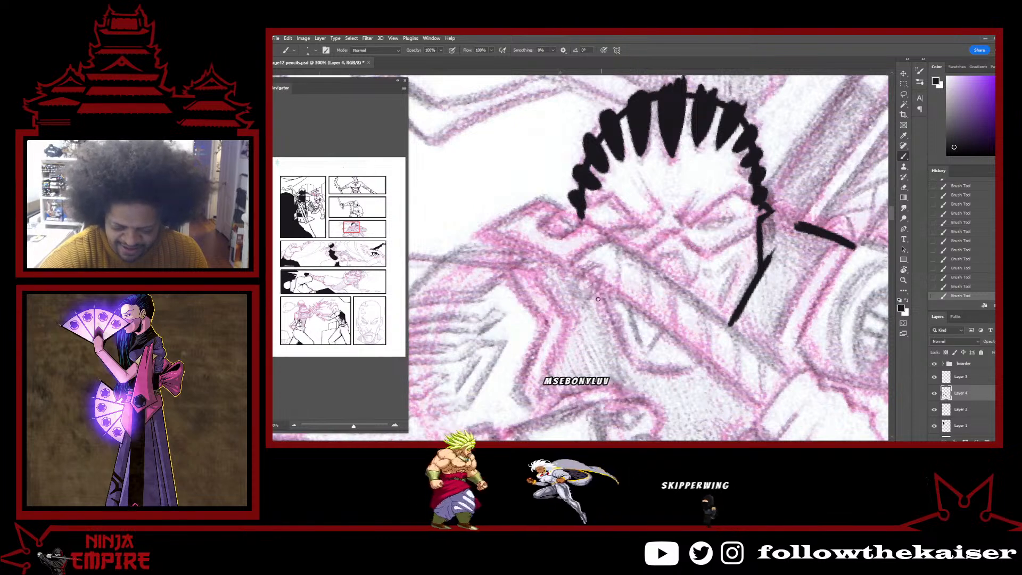
mouse_move(601, 294)
mouse_down()
mouse_move(647, 377)
mouse_move(689, 373)
mouse_up()
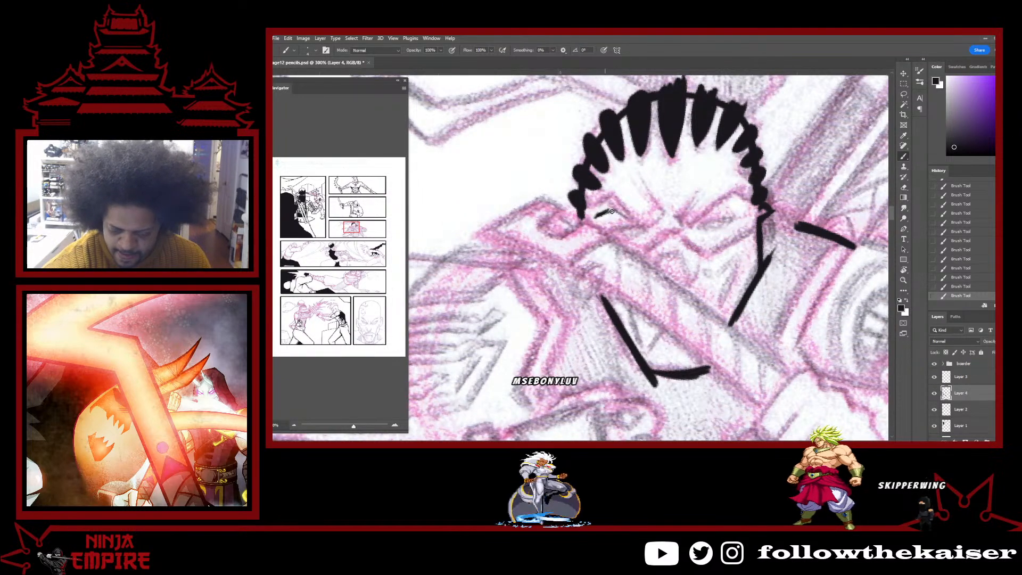
Ink the near eyebrow as an angled line with a frown crease and trim its outer end with the Eraser.
mouse_move(611, 211)
mouse_down()
mouse_move(657, 231)
mouse_move(668, 220)
mouse_up()
drag(643, 187, 665, 222)
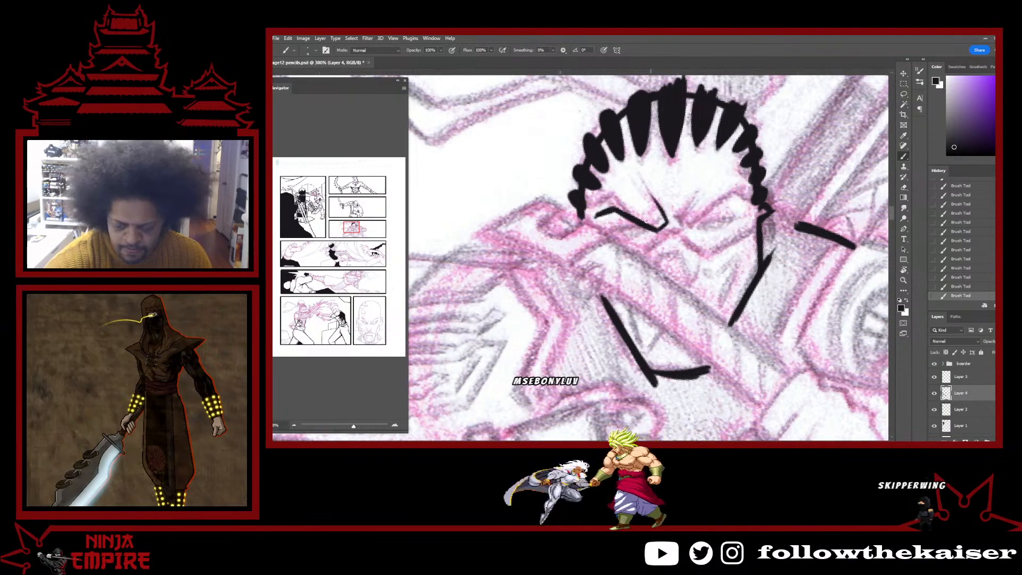
key(r)
mouse_move(744, 251)
mouse_down()
mouse_move(661, 115)
mouse_move(575, 94)
mouse_move(485, 128)
mouse_up()
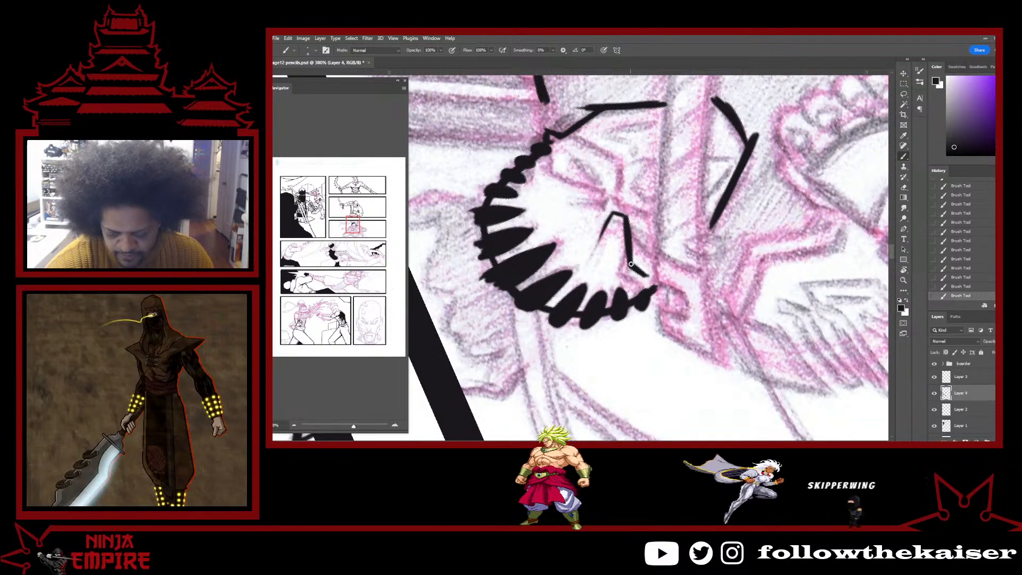
key(e)
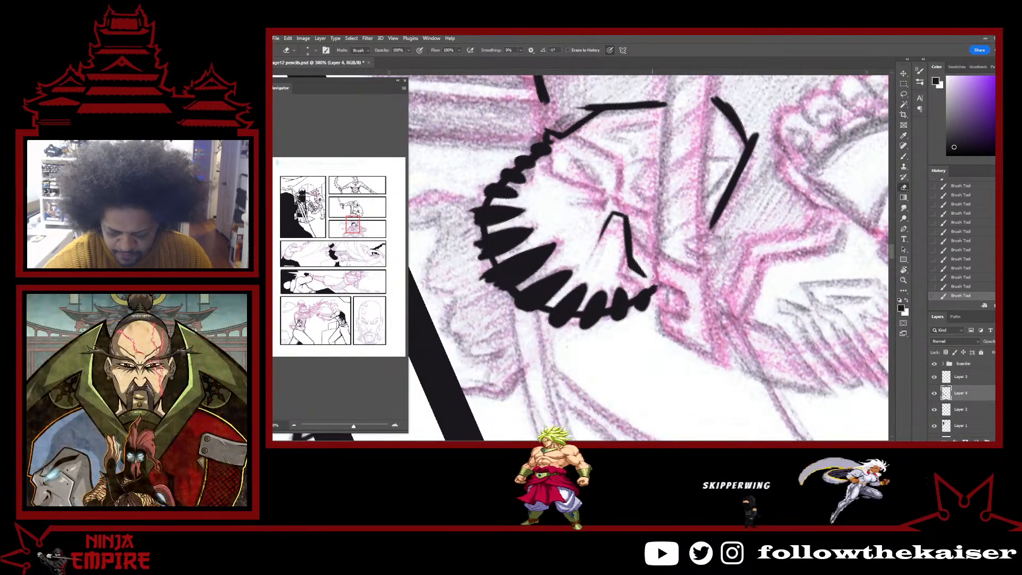
drag(649, 272, 644, 278)
drag(648, 273, 643, 277)
key(b)
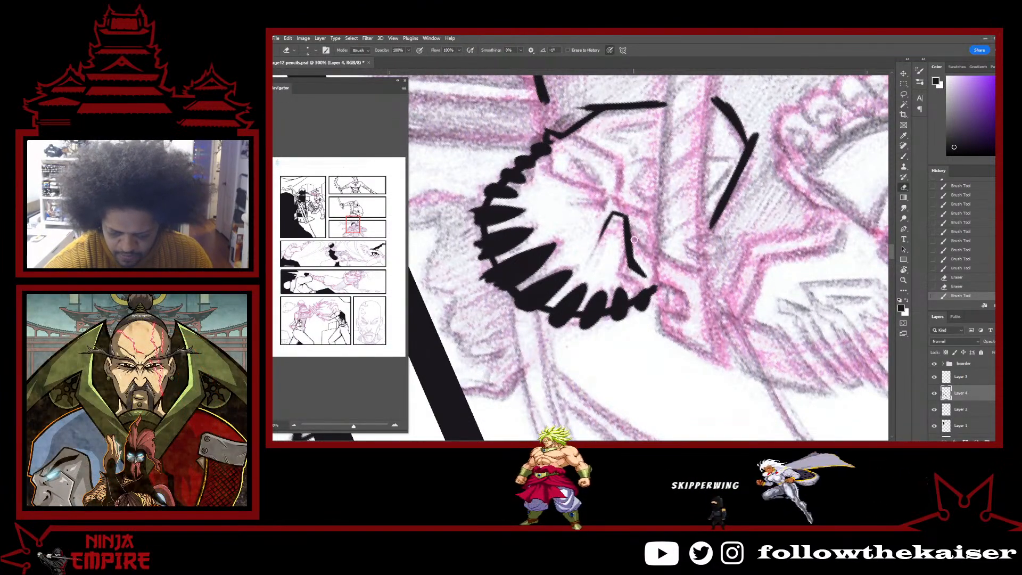
Ink the narrow slanted eye beneath the finished eyebrow.
drag(708, 214, 680, 169)
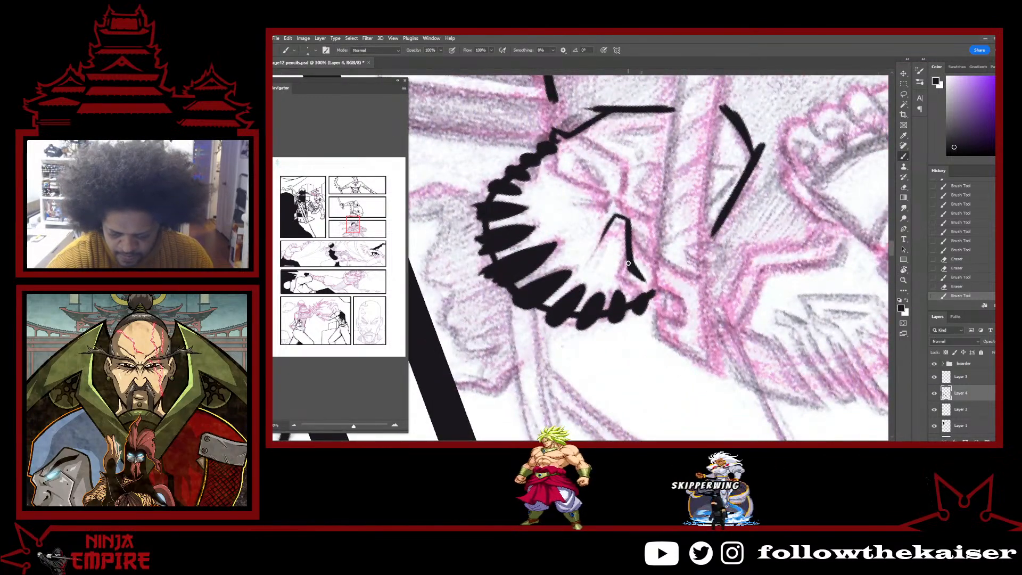
key(r)
mouse_move(628, 245)
mouse_down()
mouse_move(629, 292)
mouse_move(632, 284)
mouse_up()
key(b)
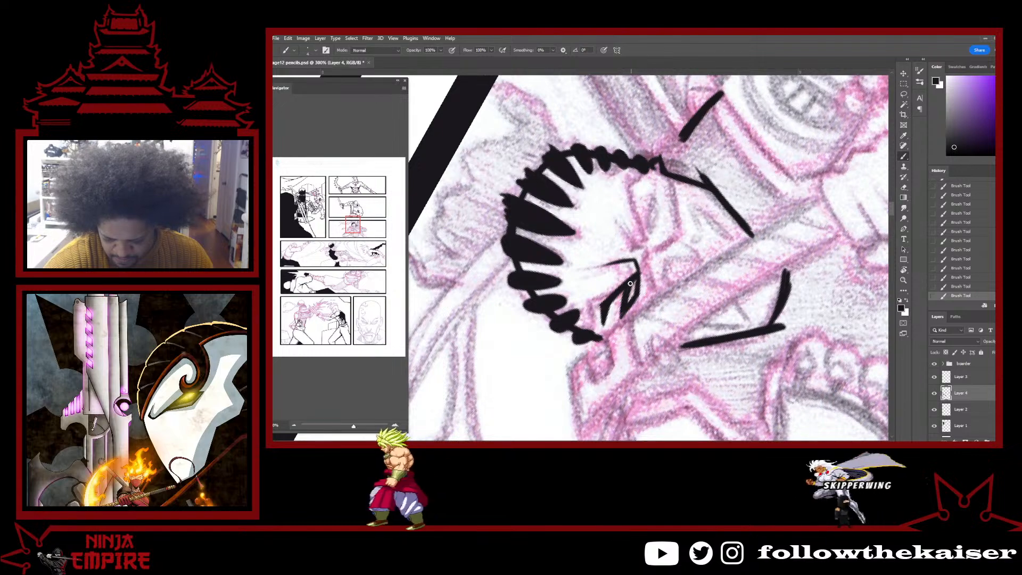
Lasso the inked eye and eyebrow, paste a copy onto a new layer and flip it horizontally.
key(r)
mouse_move(620, 316)
mouse_down()
mouse_move(633, 402)
mouse_move(607, 282)
mouse_move(559, 354)
mouse_move(537, 311)
mouse_move(627, 282)
mouse_up()
key(l)
key(ctrl+c)
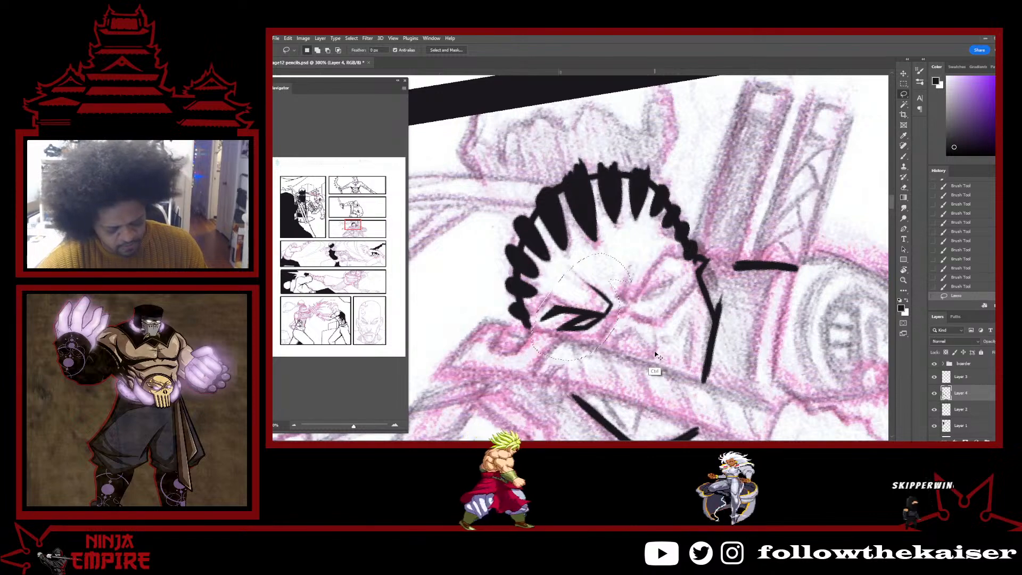
key(ctrl+v)
click(301, 39)
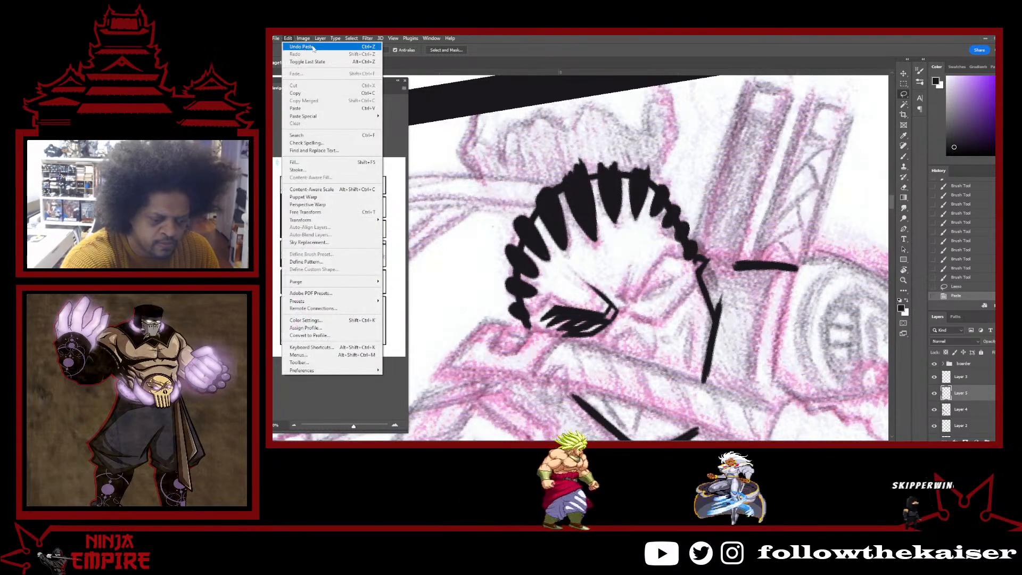
mouse_move(288, 38)
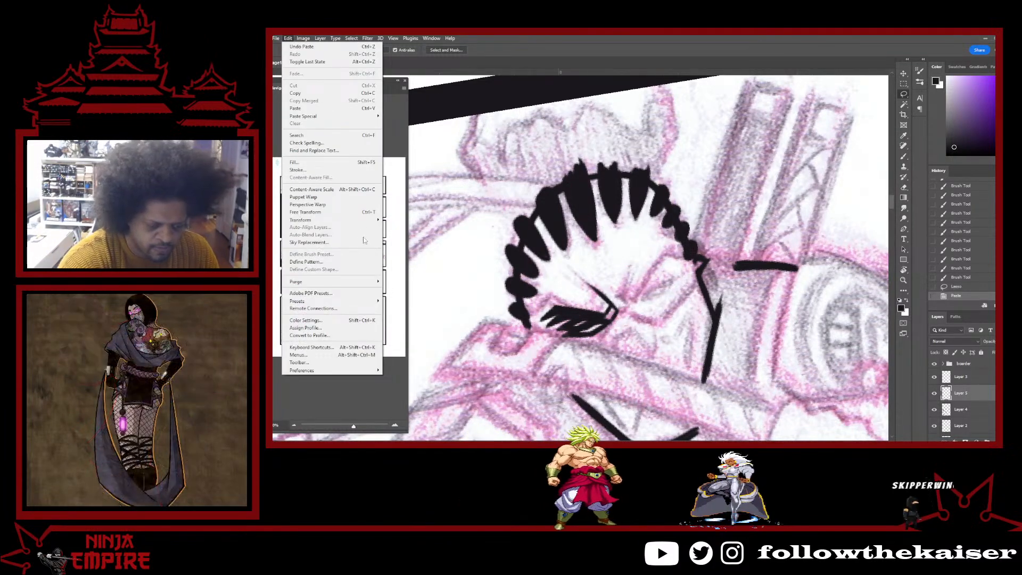
mouse_move(367, 220)
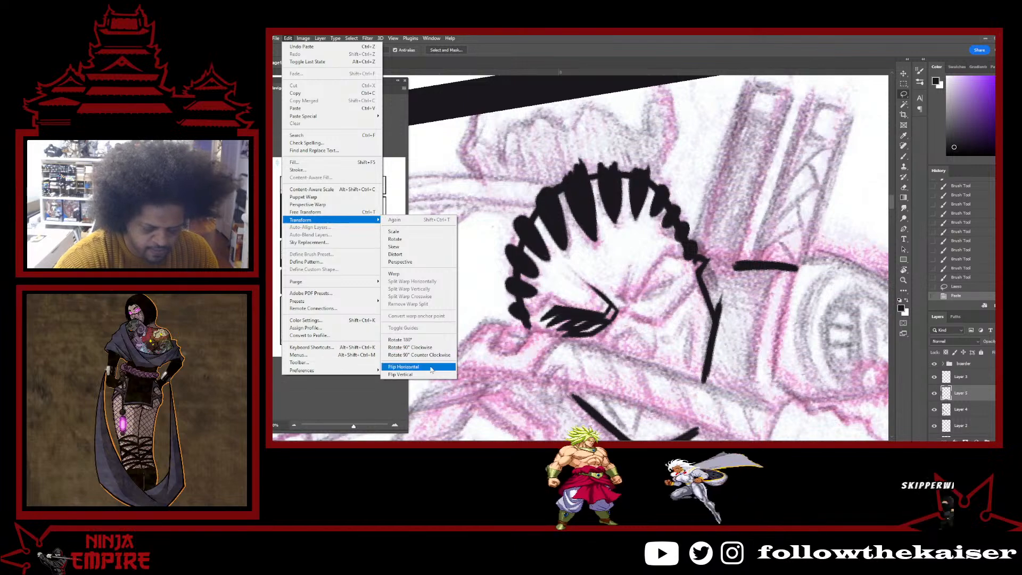
click(409, 367)
Move the flipped eye onto the other pencilled eye, rotate it about -15.8° to match the tilted face and nudge it down.
key(r)
drag(761, 288, 757, 315)
drag(615, 308, 707, 288)
key(ctrl+t)
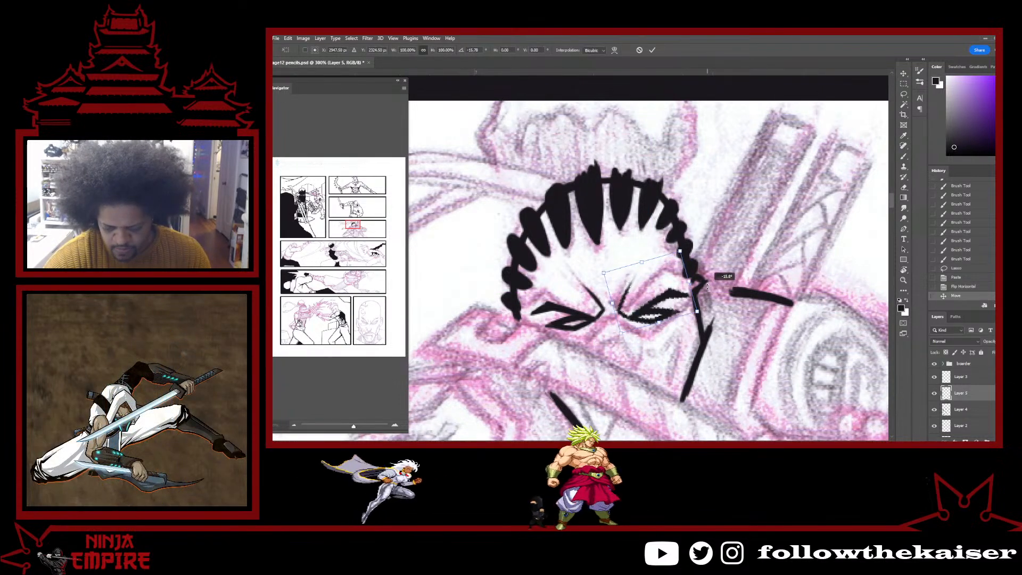
drag(663, 319, 680, 294)
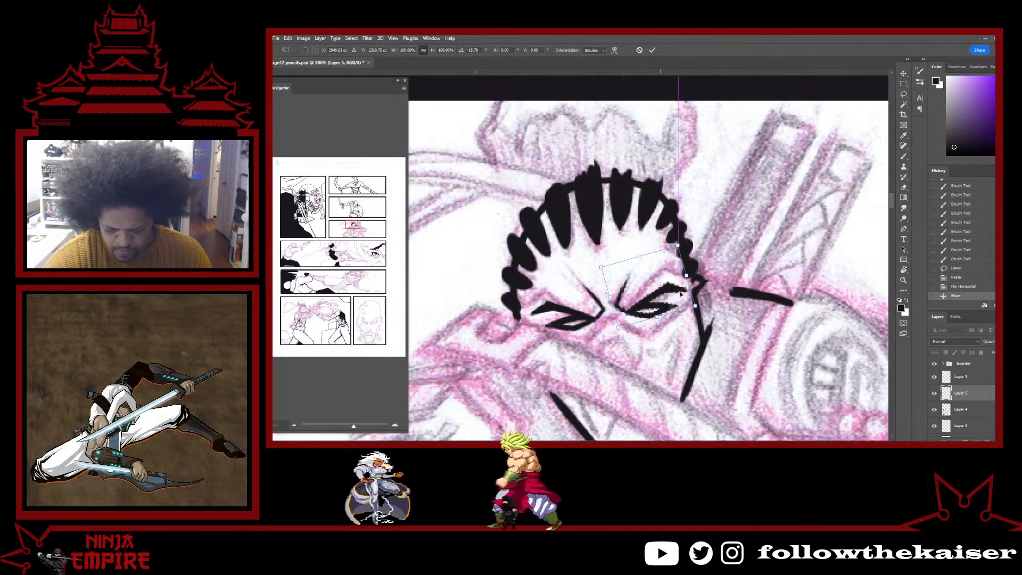
key(Return)
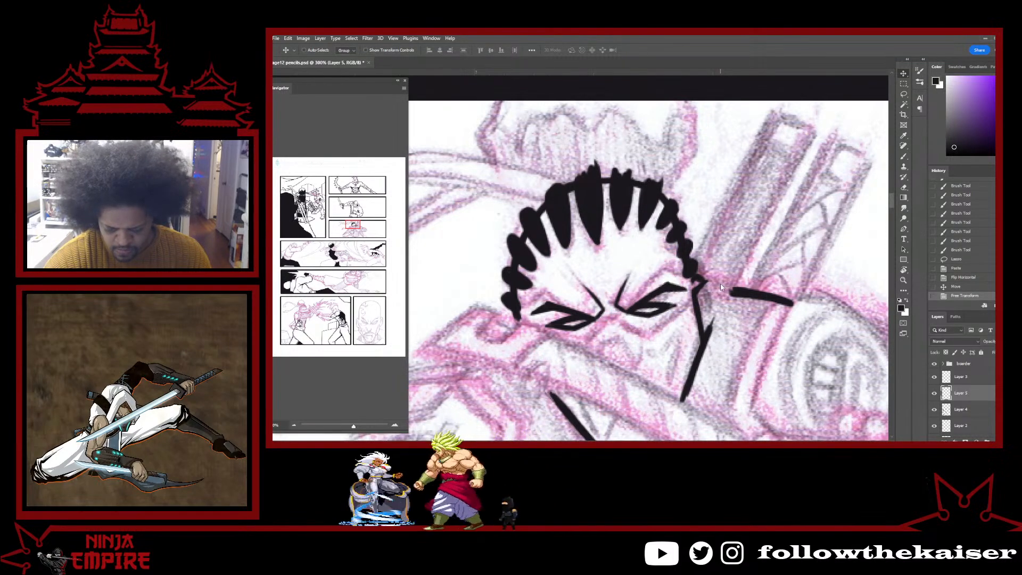
key(Down)
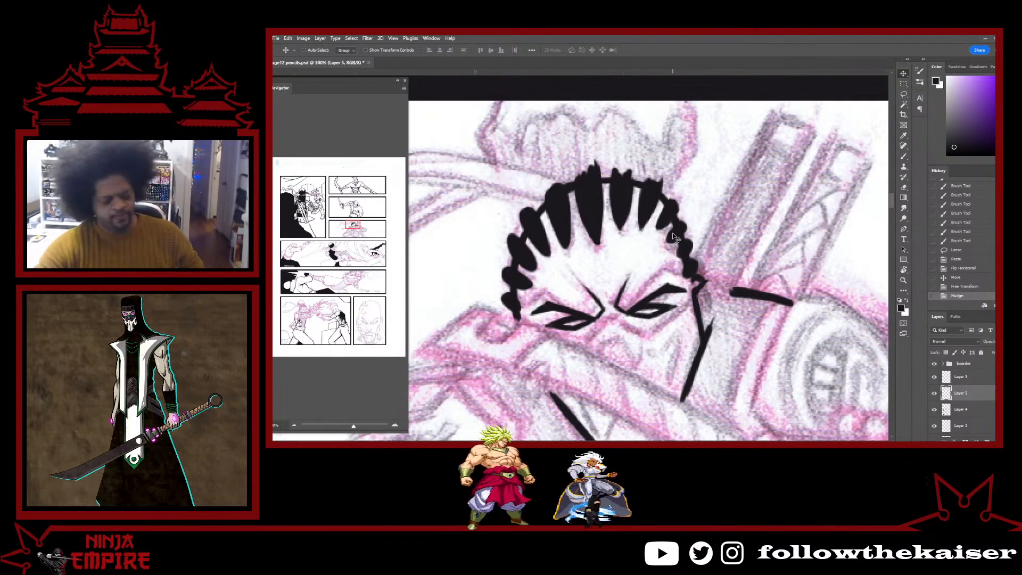
key(ctrl+alt+space)
ctrl+alt+click(712, 335)
ctrl+alt+click(711, 336)
ctrl+alt+click(711, 335)
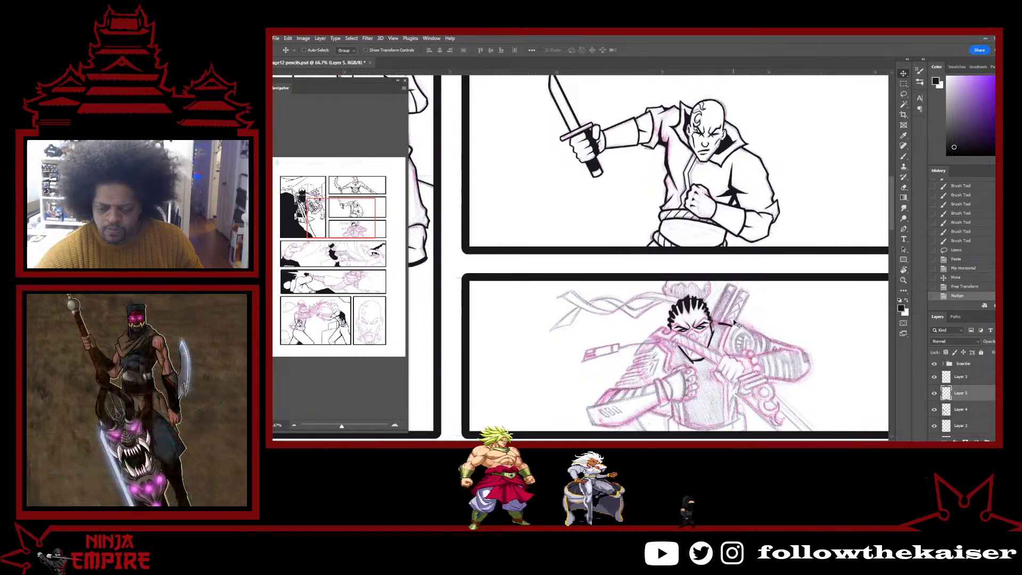
Rotate the flipped eye and eyebrow a further -11° with Free Transform and nudge them up to fit the pencils.
key(ctrl+t)
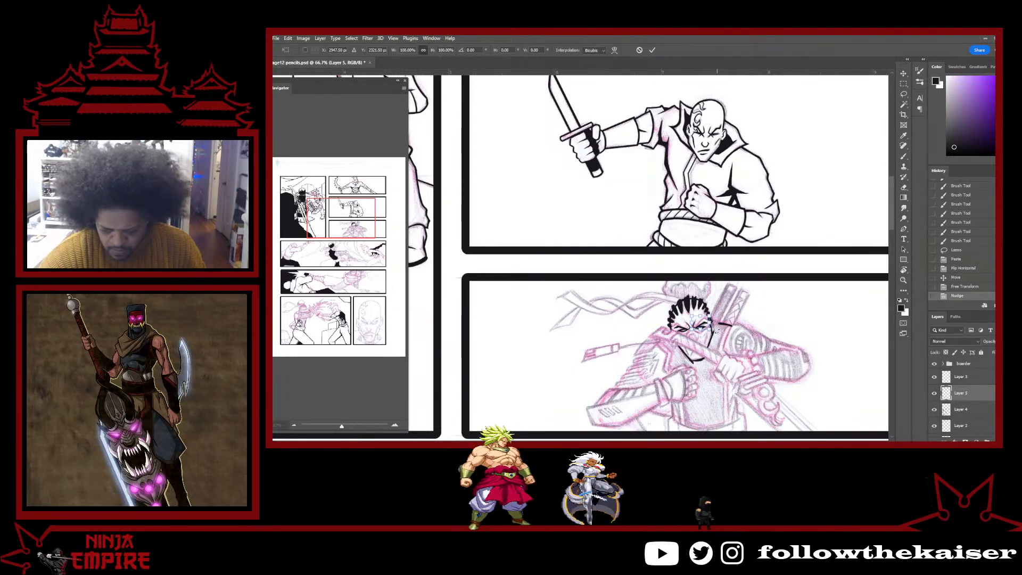
drag(715, 329, 719, 288)
key(Up)
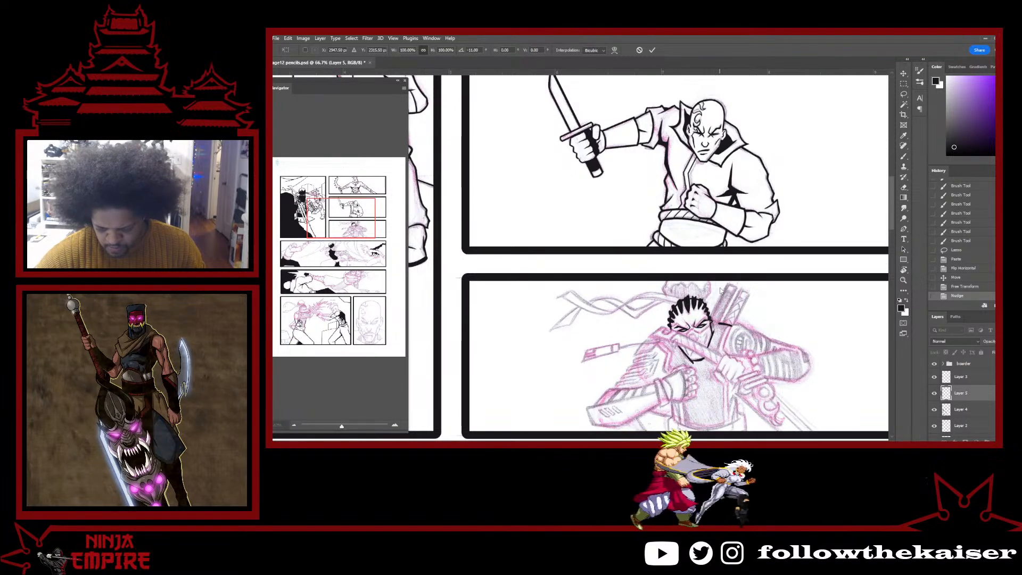
key(Left)
key(Down)
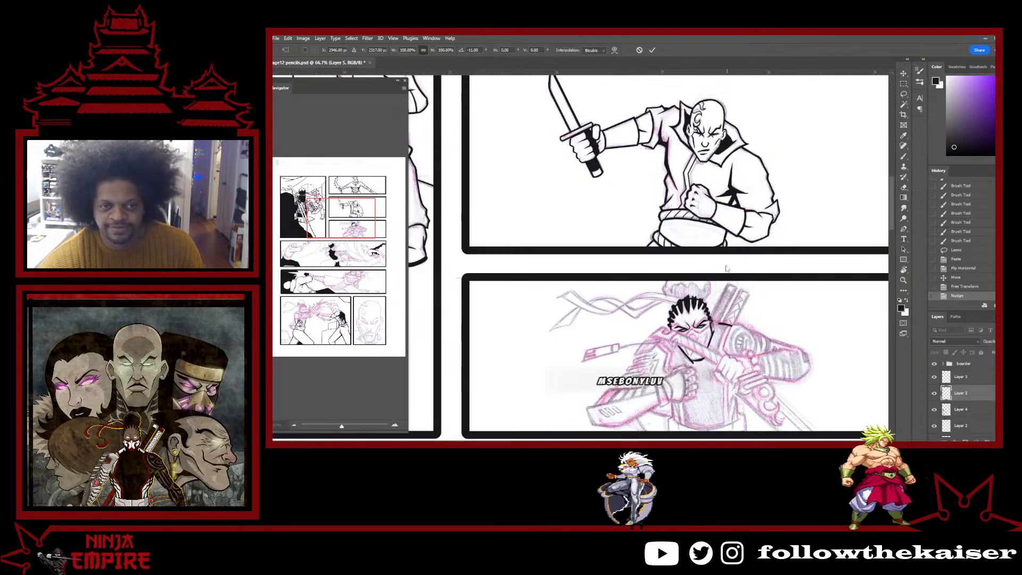
Nudge the flipped eye a few pixels closer to the nose and slightly down, and apply the transform.
drag(710, 319, 760, 318)
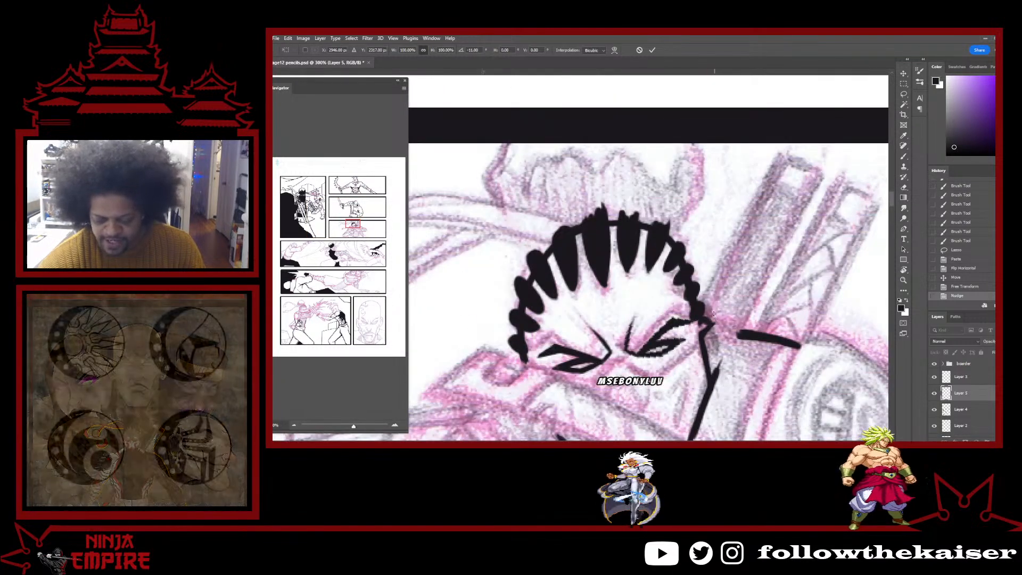
key(Left)
key(Left)
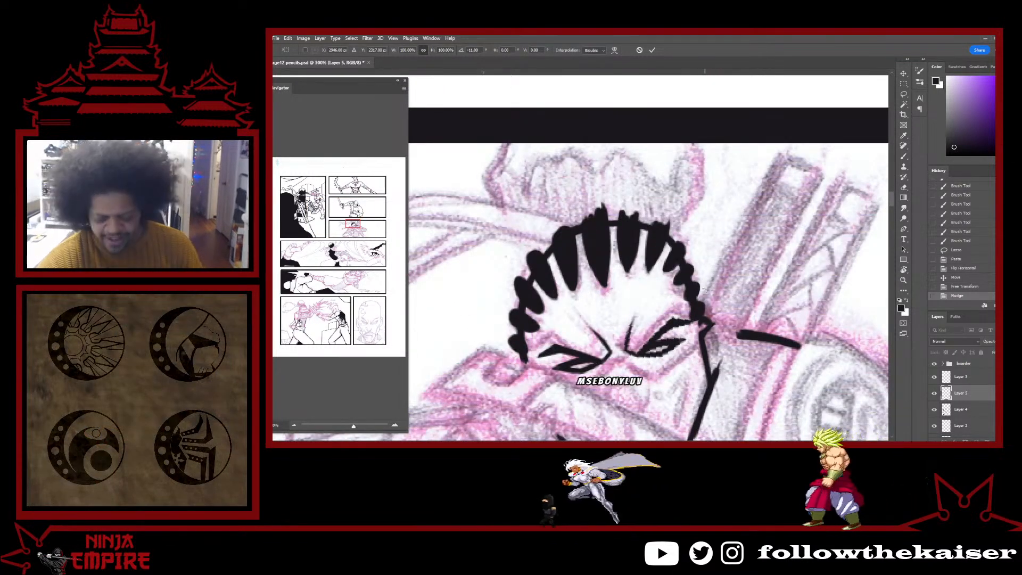
key(Down)
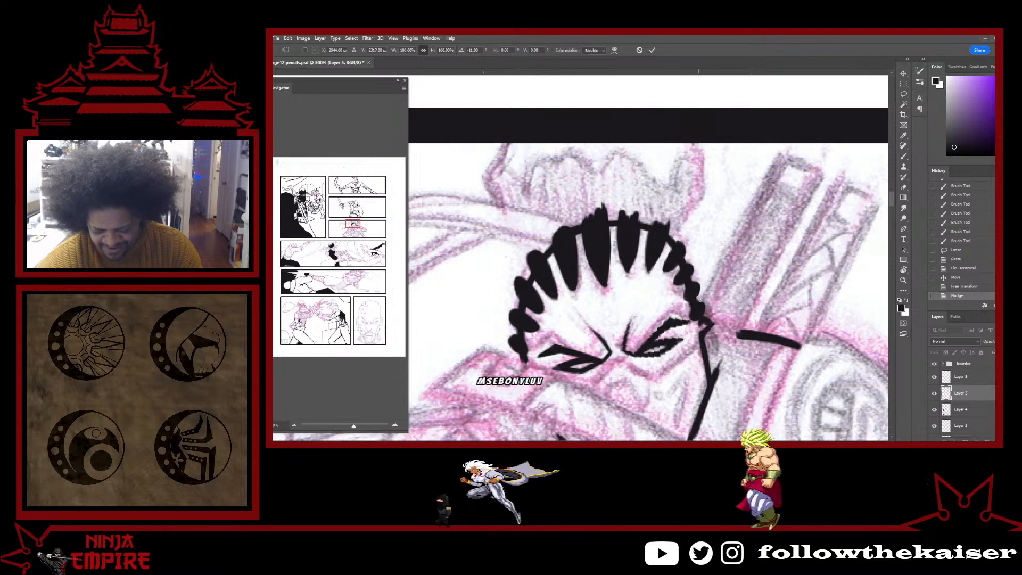
key(Left)
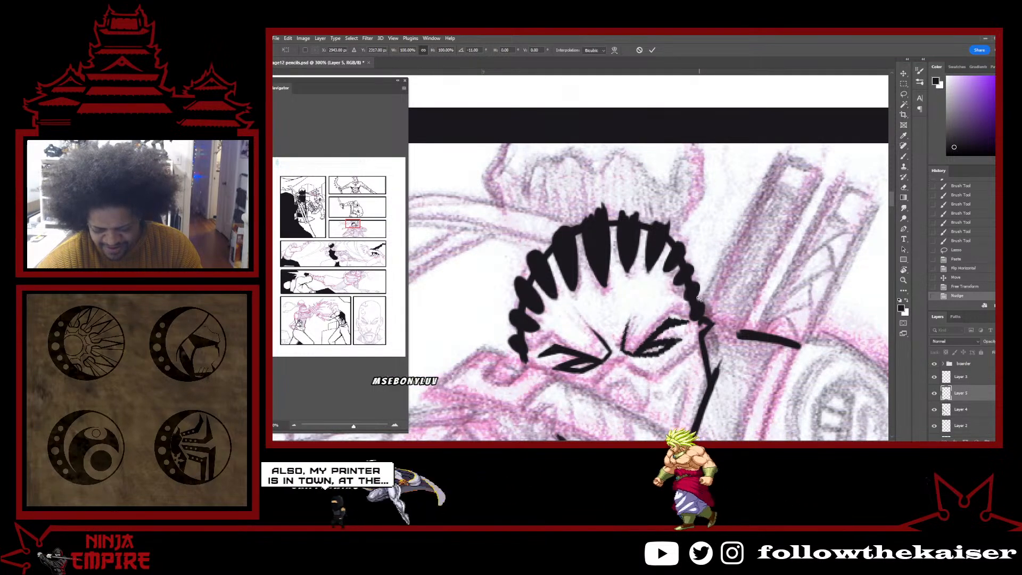
key(Left)
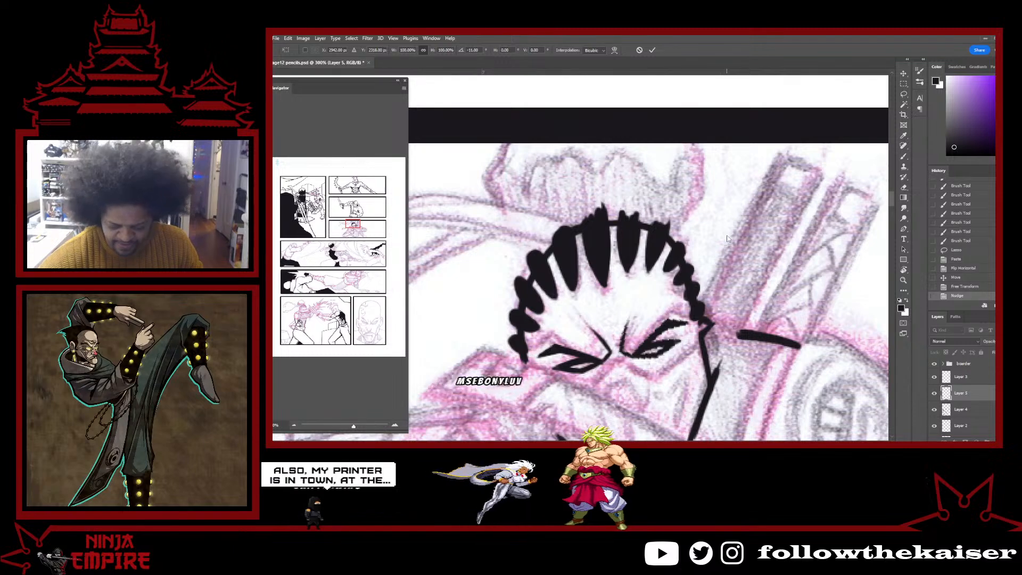
key(ctrl+r)
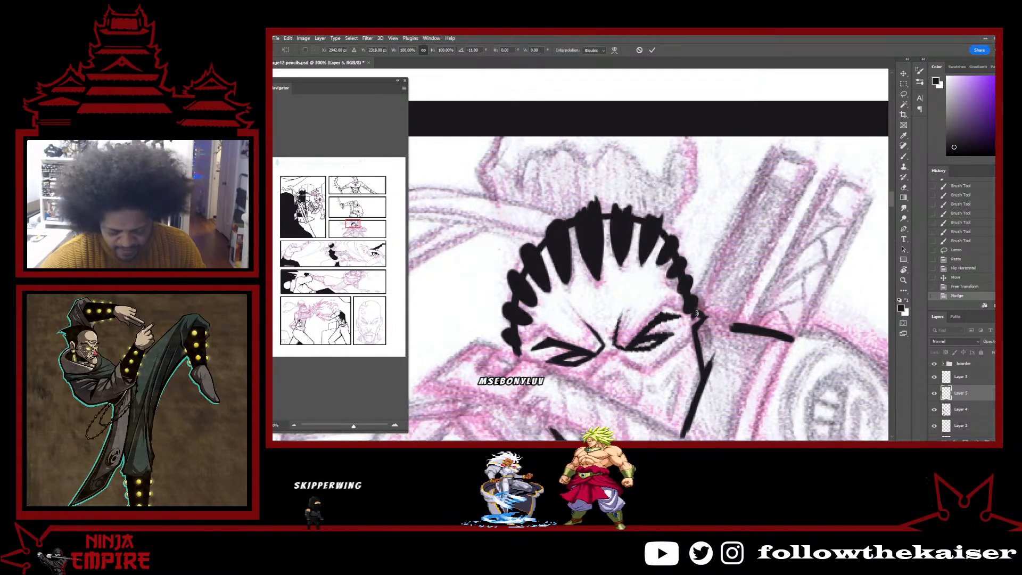
key(ctrl+r)
key(Return)
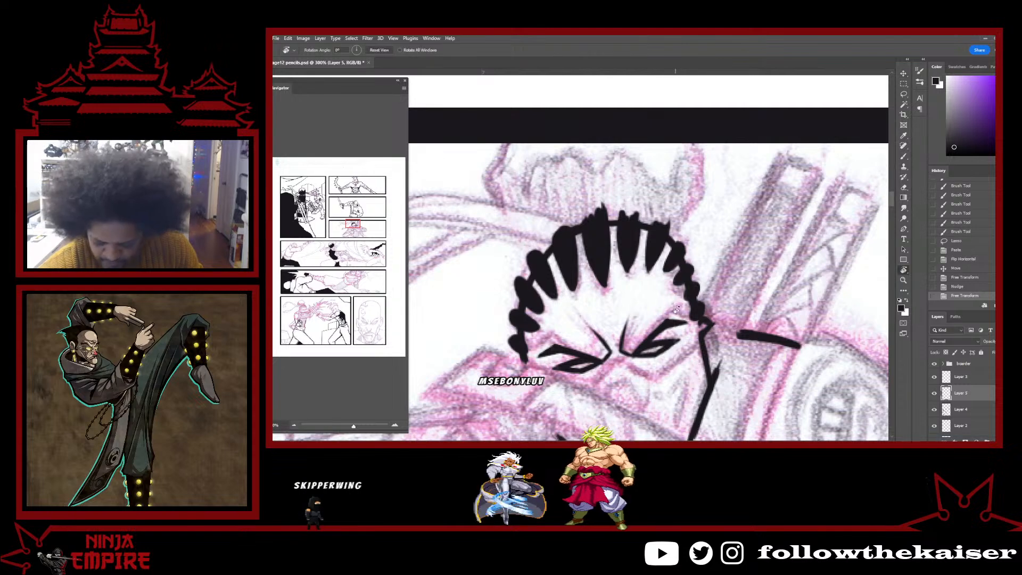
Trim the outer end of the flipped eyebrow with the Eraser and touch up the eye's inner corner with the Brush.
key(e)
click(685, 321)
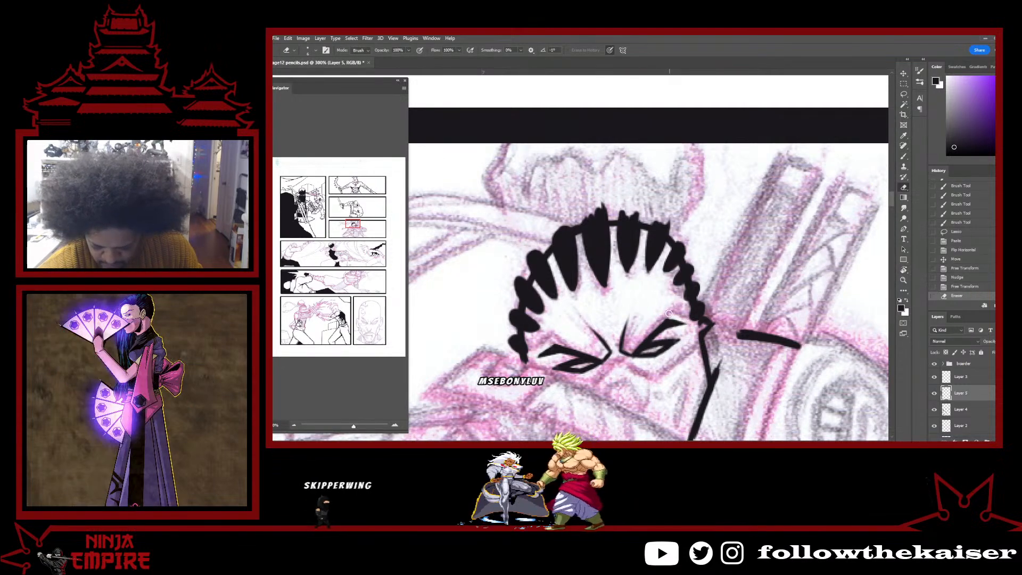
click(686, 321)
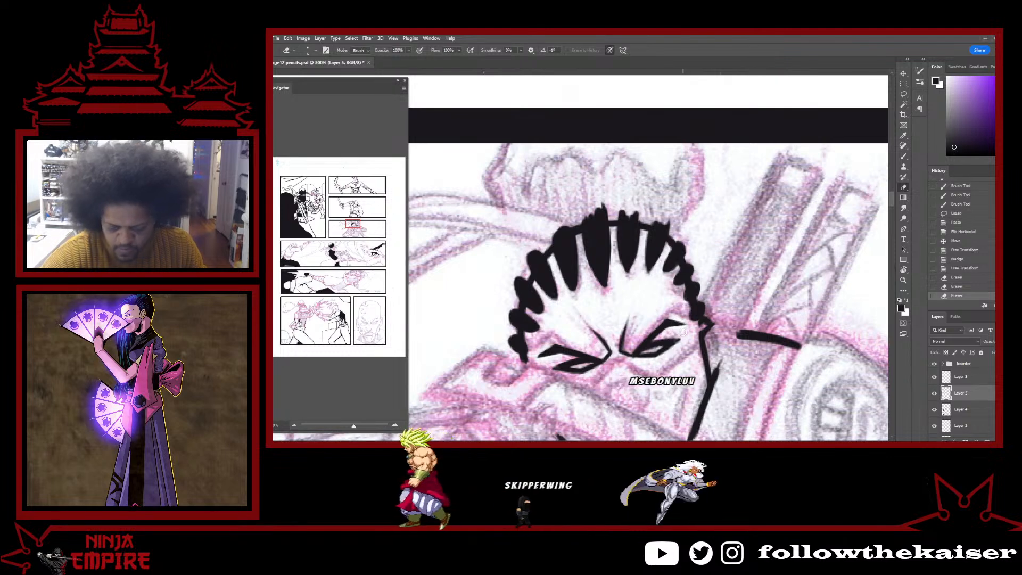
click(632, 356)
key(ctrl+z)
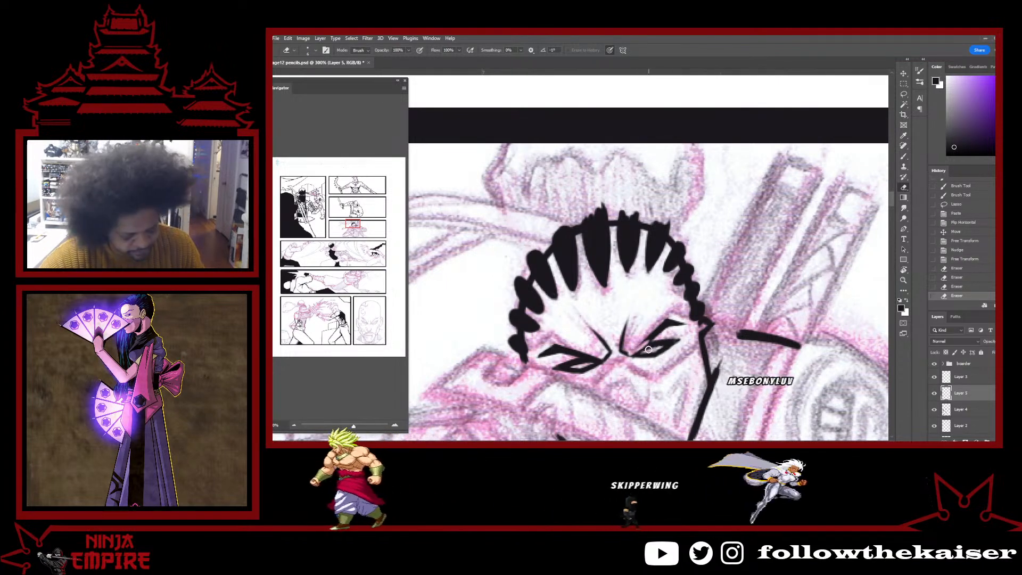
key(b)
drag(636, 352, 645, 343)
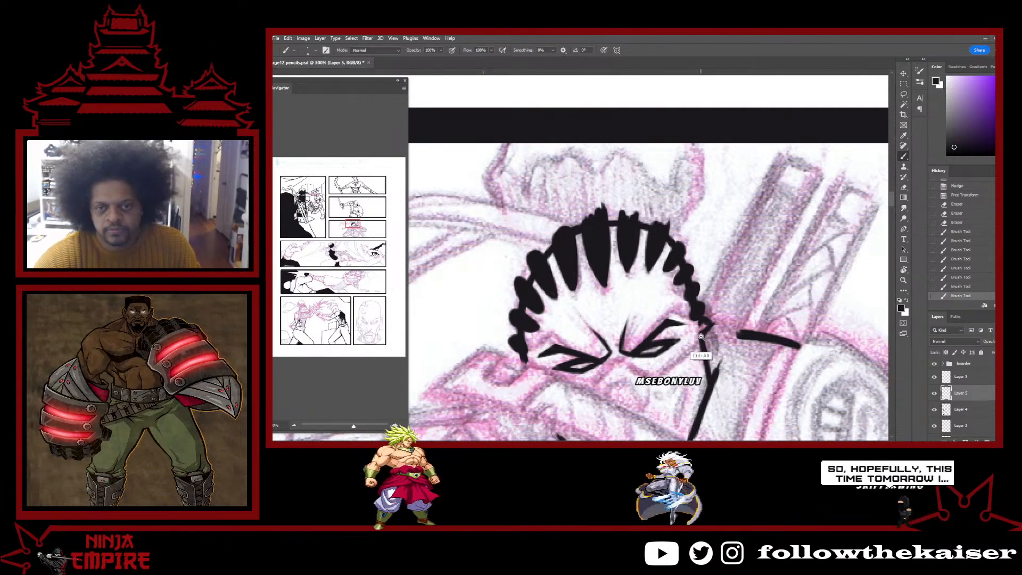
Lasso the original eye and eyebrow on Layer 4, nudge them slightly away from the nose and deselect.
alt+scroll(701, 340, down, 1)
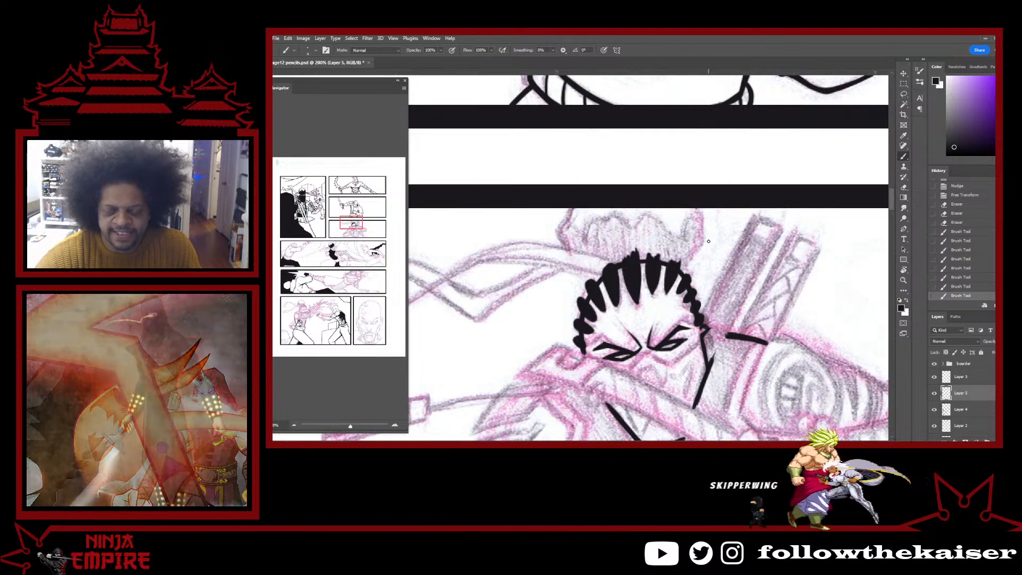
scroll(676, 322, up, 1)
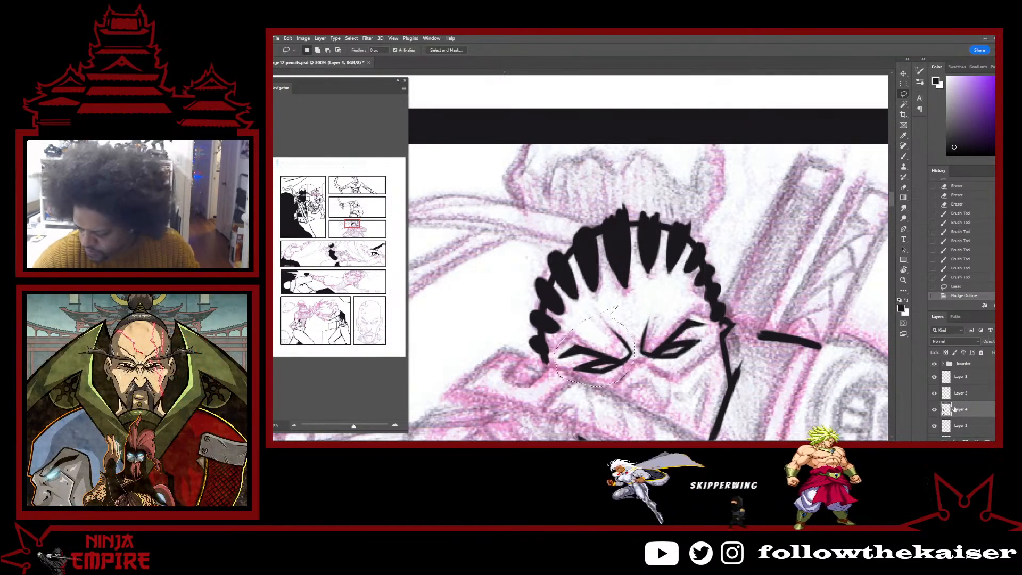
click(934, 409)
click(934, 409)
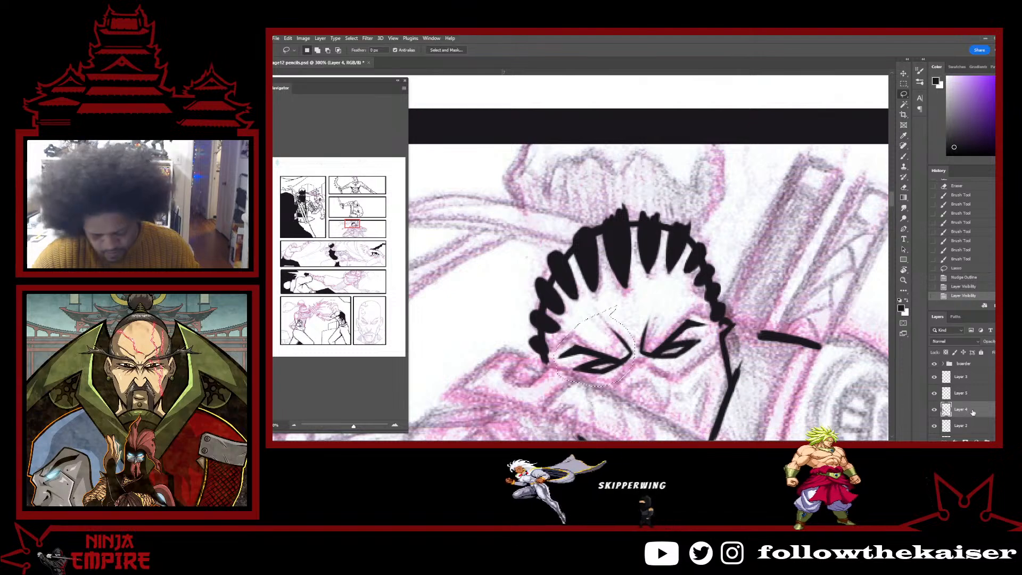
key(ctrl+Left)
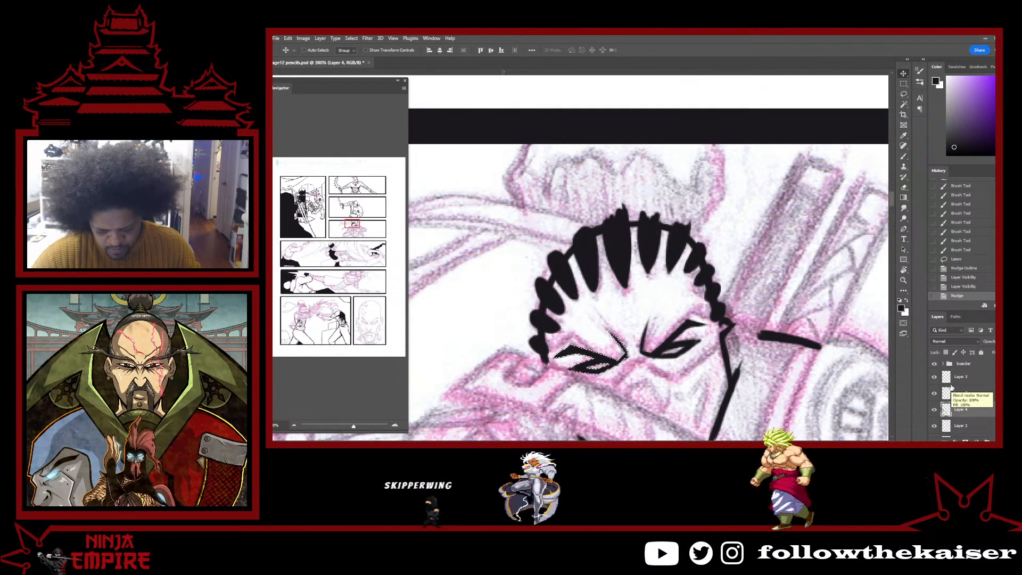
key(ctrl+d)
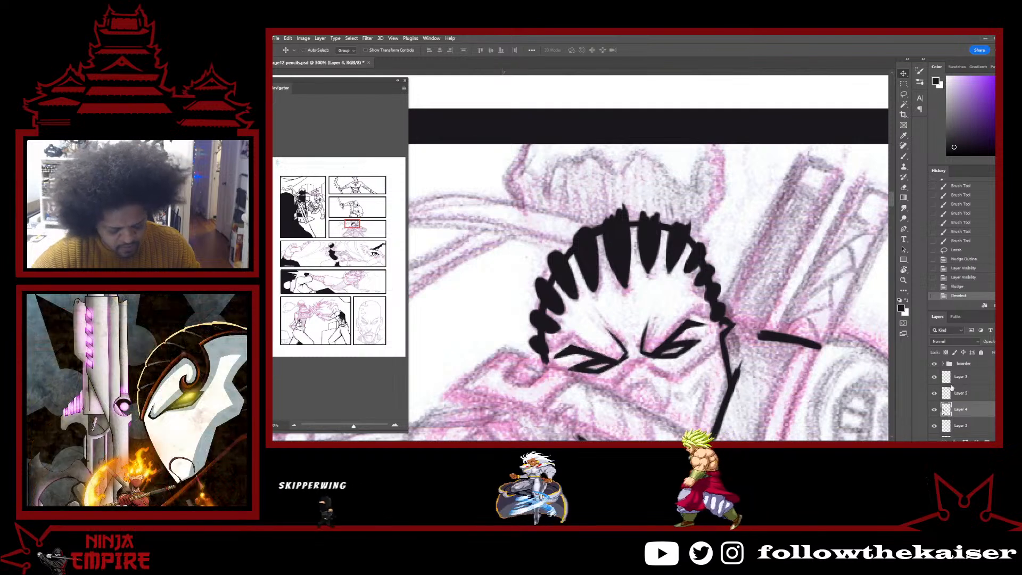
On Layer 5, refine the original eye's inner corner and ink small frown creases above the brows and beside the nose bridge.
key(e)
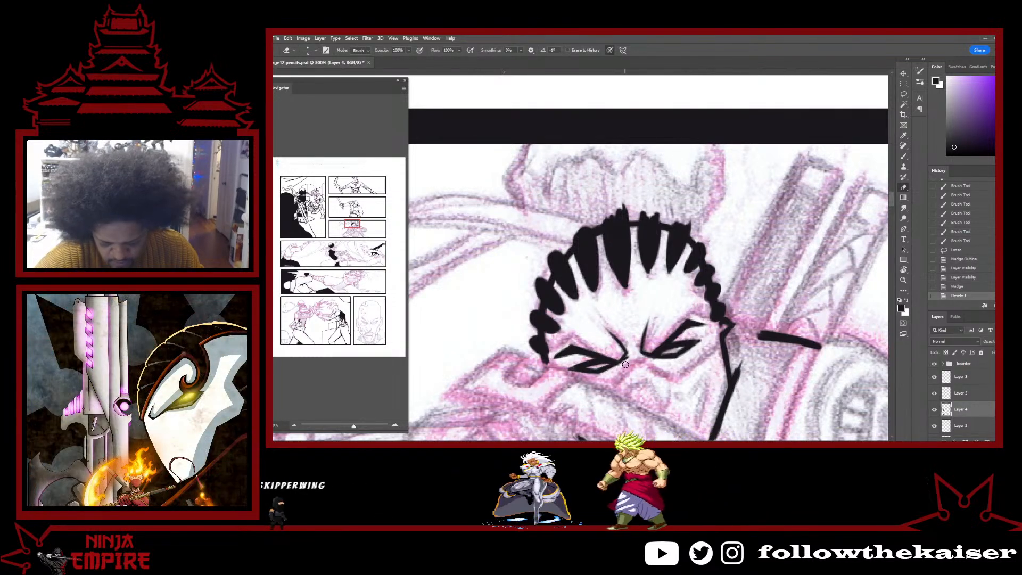
click(637, 376)
key(ctrl+z)
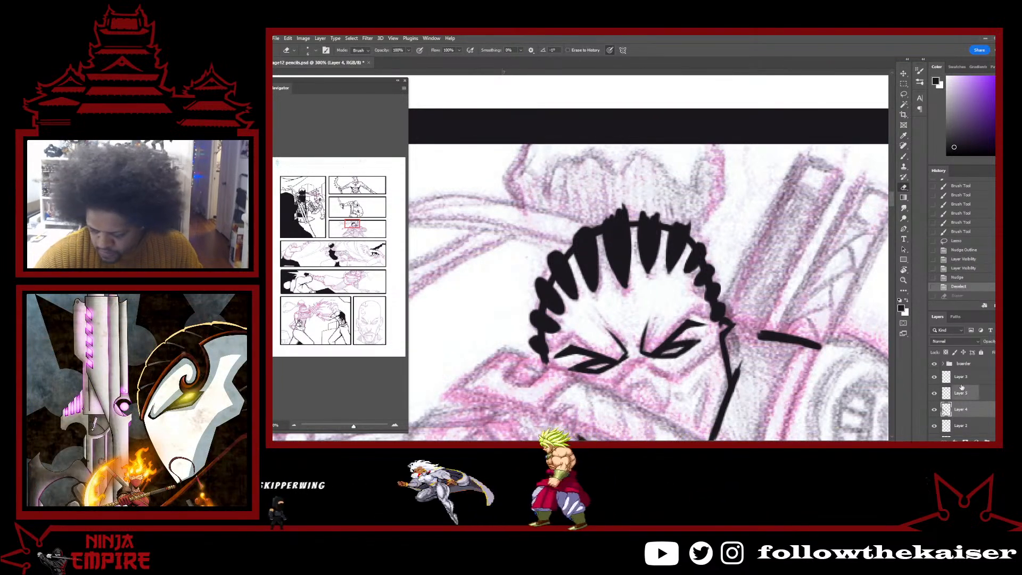
key(alt+bracketright)
drag(625, 365, 632, 349)
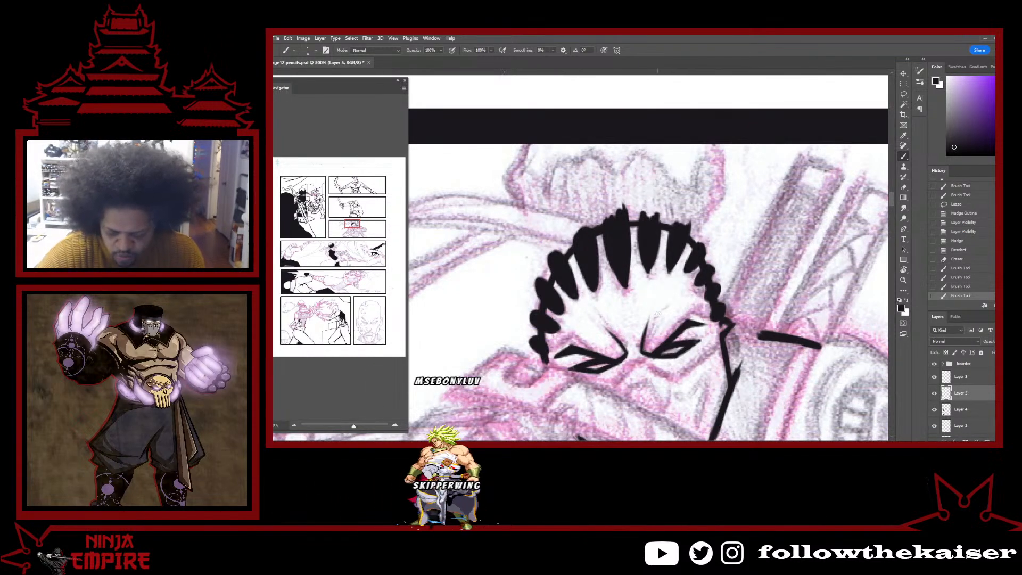
drag(662, 310, 672, 302)
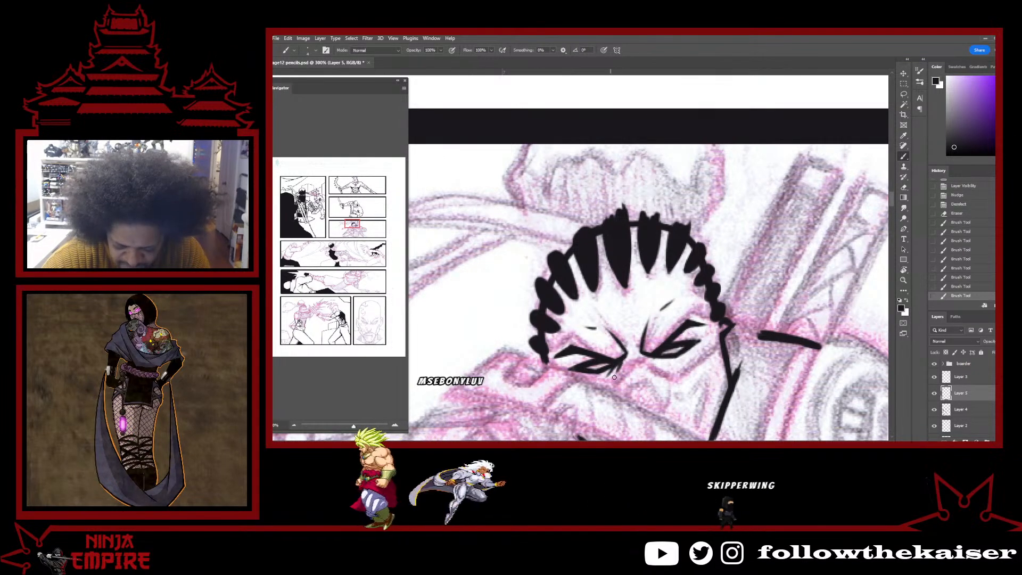
drag(650, 356, 666, 366)
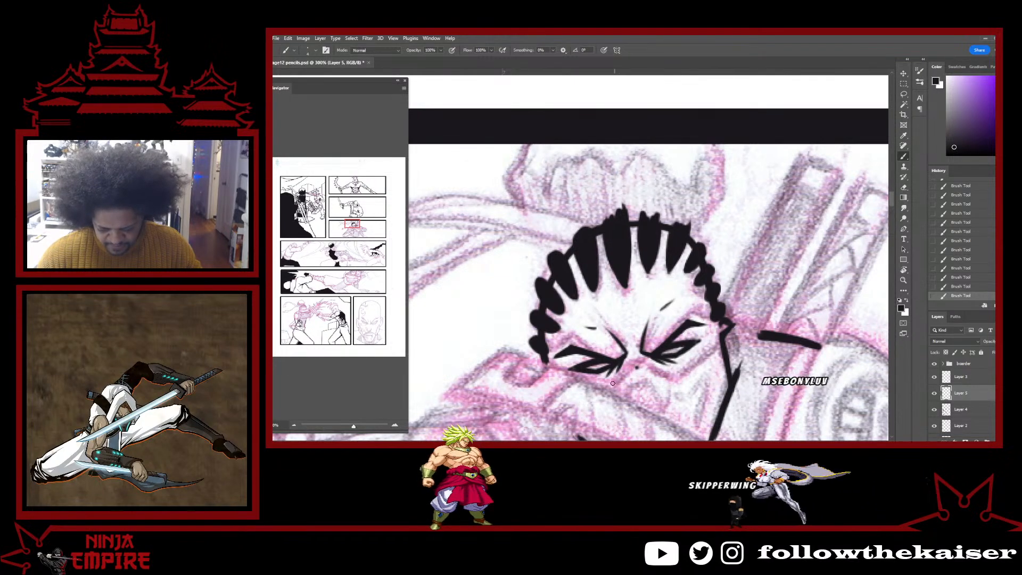
Ink the mask's angular upper edge across the nose and cheek, and clean the face outline beside it with the Eraser.
drag(606, 394, 636, 367)
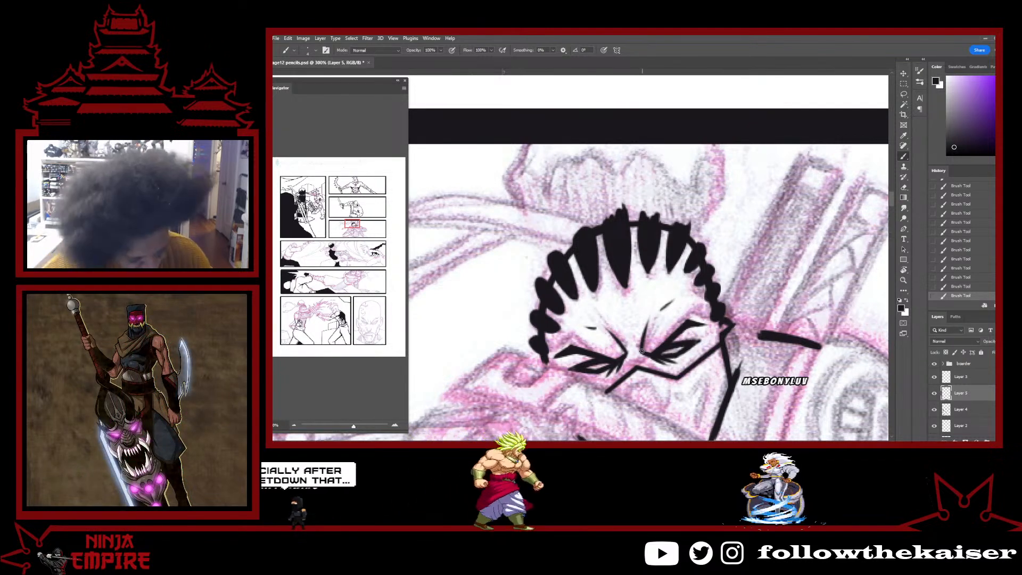
key(e)
drag(732, 375, 740, 362)
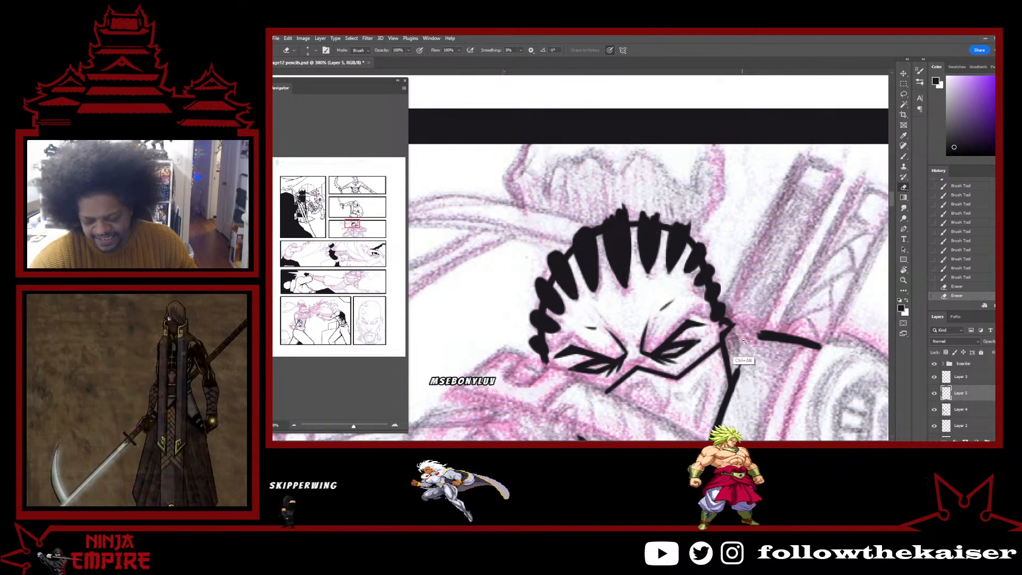
Ink the wavy outer contours on both sides of the hair bun, from the head up to the panel border.
scroll(747, 345, down, 2)
scroll(754, 349, up, 4)
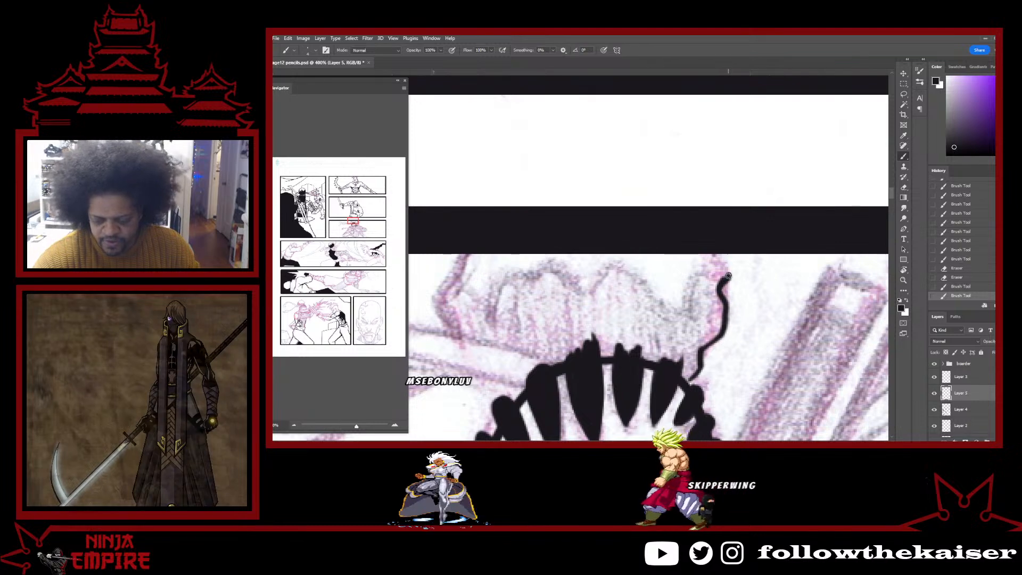
mouse_move(728, 275)
mouse_down()
mouse_move(721, 251)
mouse_move(720, 338)
mouse_move(698, 376)
mouse_move(817, 380)
mouse_up()
mouse_move(569, 339)
mouse_down()
mouse_move(552, 303)
mouse_move(573, 252)
mouse_up()
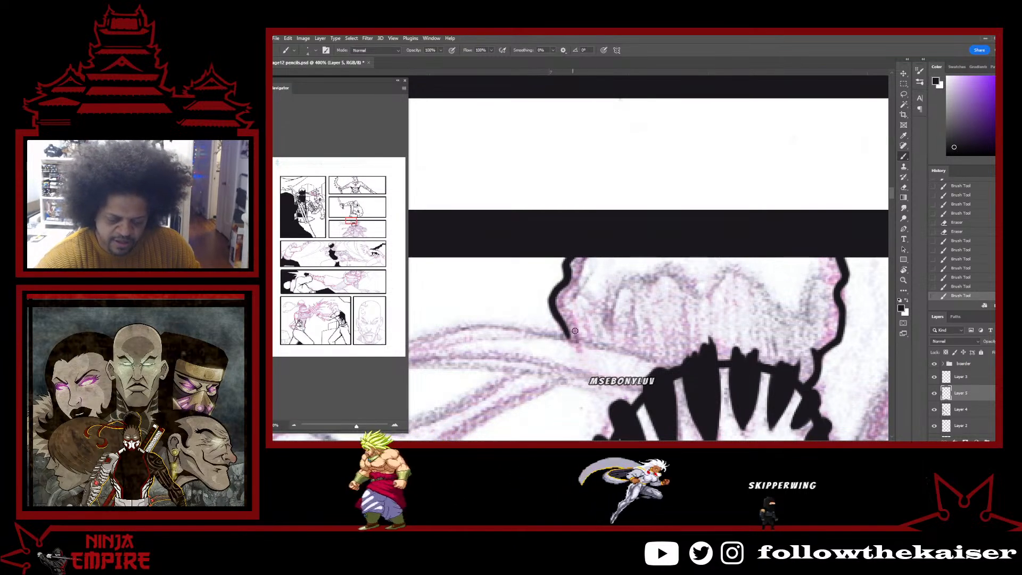
Ink the jagged highlight contour across the hair bun, thickening it where the pencil shading dips.
drag(581, 258, 578, 288)
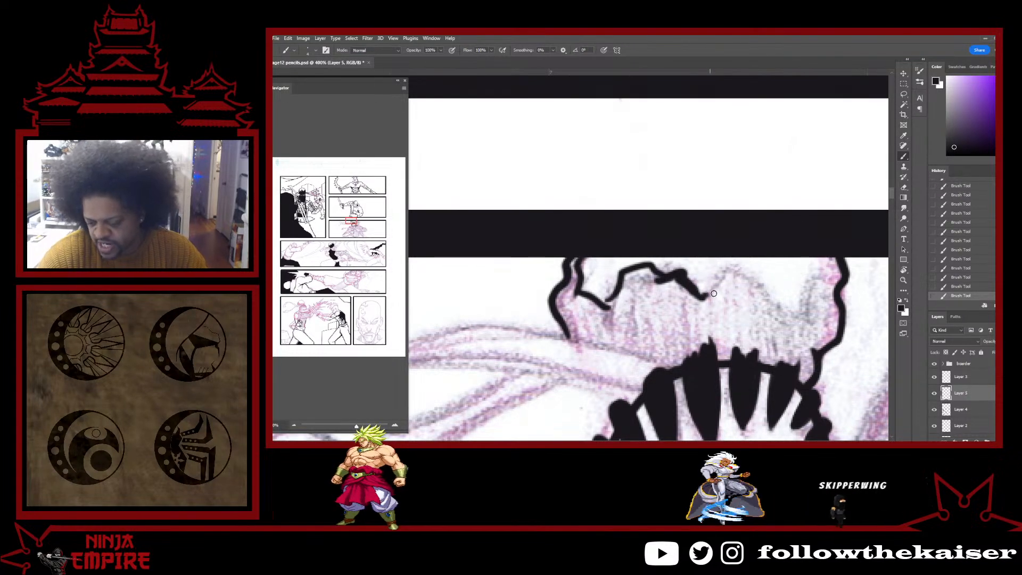
mouse_move(758, 298)
mouse_down()
mouse_move(788, 299)
mouse_move(824, 263)
mouse_up()
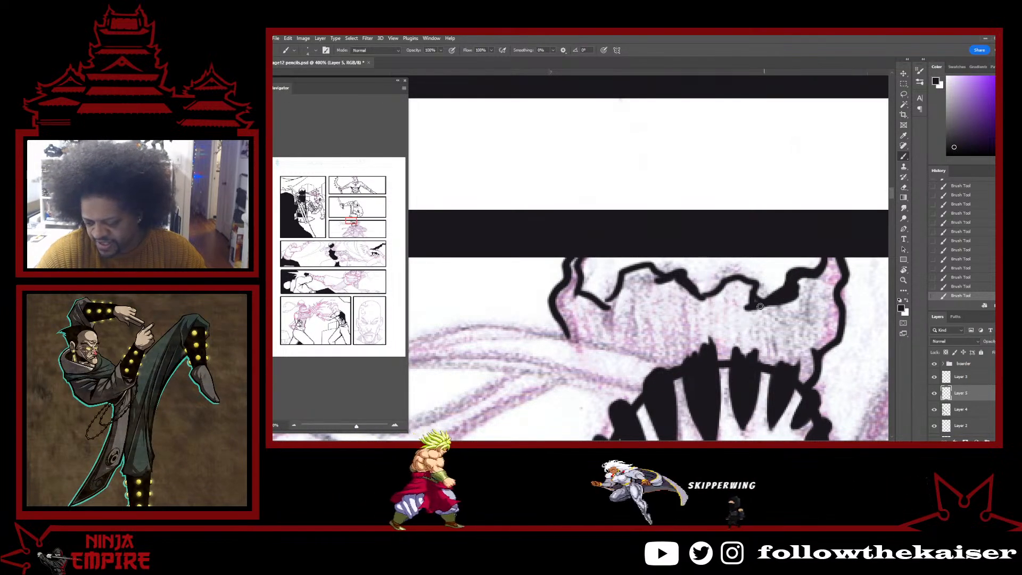
drag(755, 301, 737, 295)
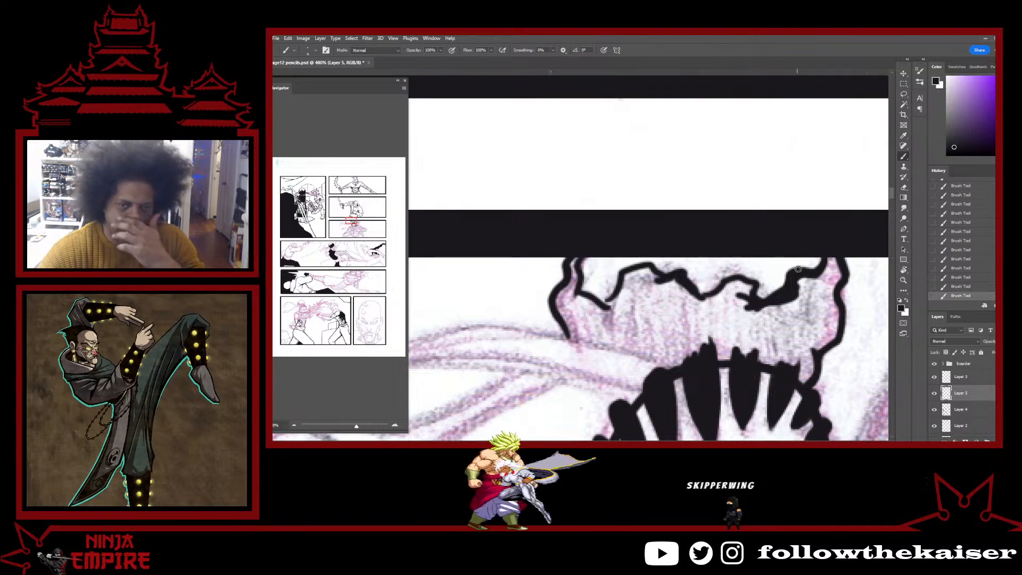
Set the brush smoothing to 50% and ink both curved edges of the headband tail from the hairline to its crossing point.
key(r)
drag(798, 275, 621, 350)
key(ctrl+minus)
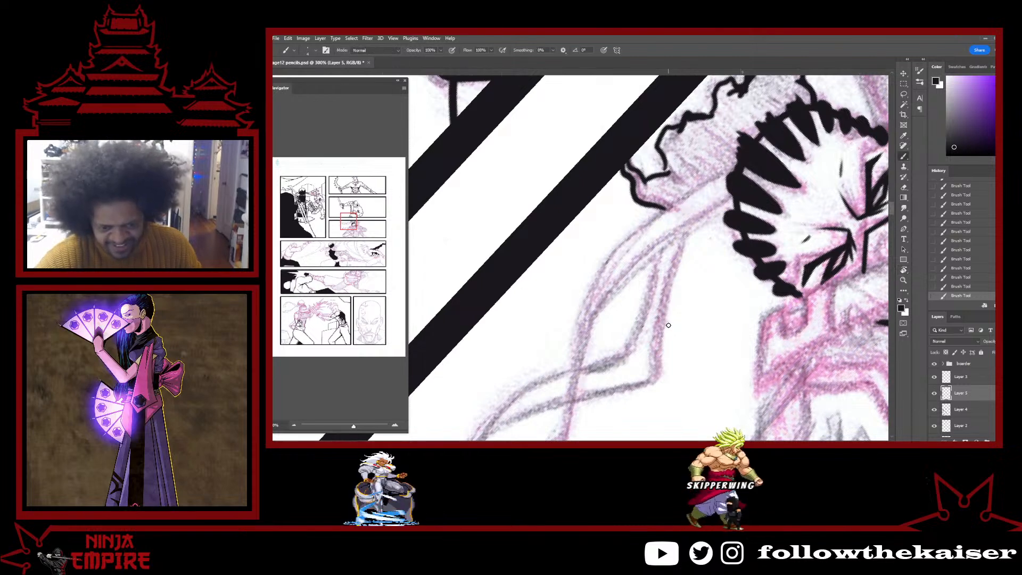
key(alt+5)
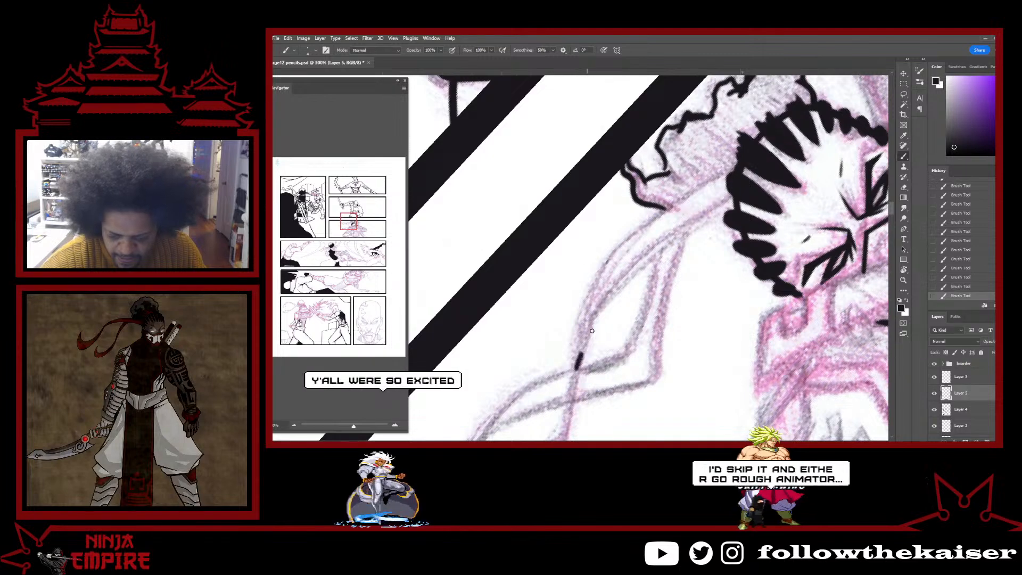
mouse_move(576, 369)
mouse_down()
mouse_move(659, 249)
mouse_move(729, 200)
mouse_up()
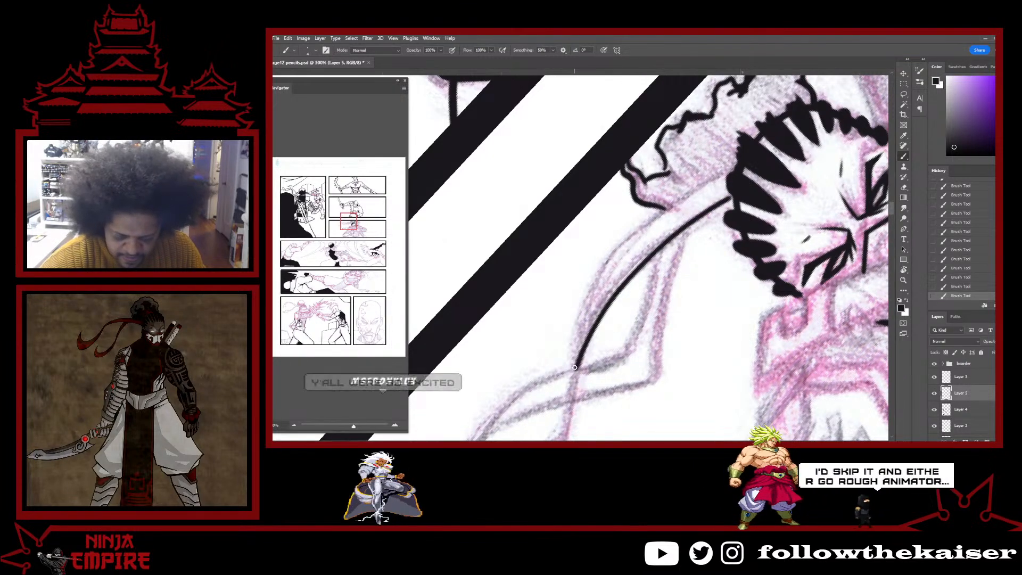
mouse_move(575, 367)
mouse_down()
mouse_move(603, 276)
mouse_move(646, 224)
mouse_move(729, 172)
mouse_up()
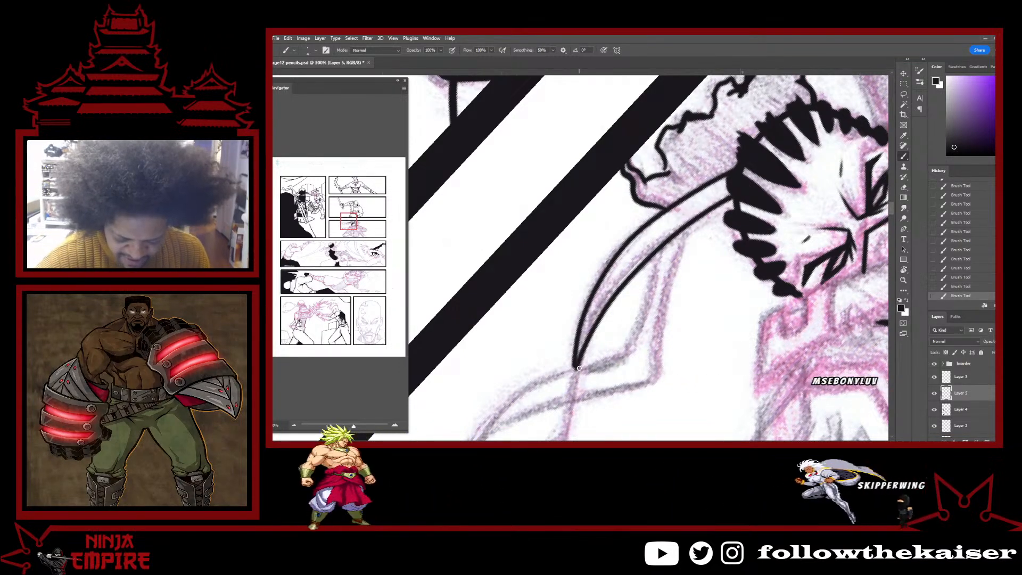
Thicken the lower edge of the headband tail toward the hair, and undo the extra stroke along its upper edge.
mouse_move(579, 368)
mouse_down()
mouse_move(602, 316)
mouse_move(670, 242)
mouse_up()
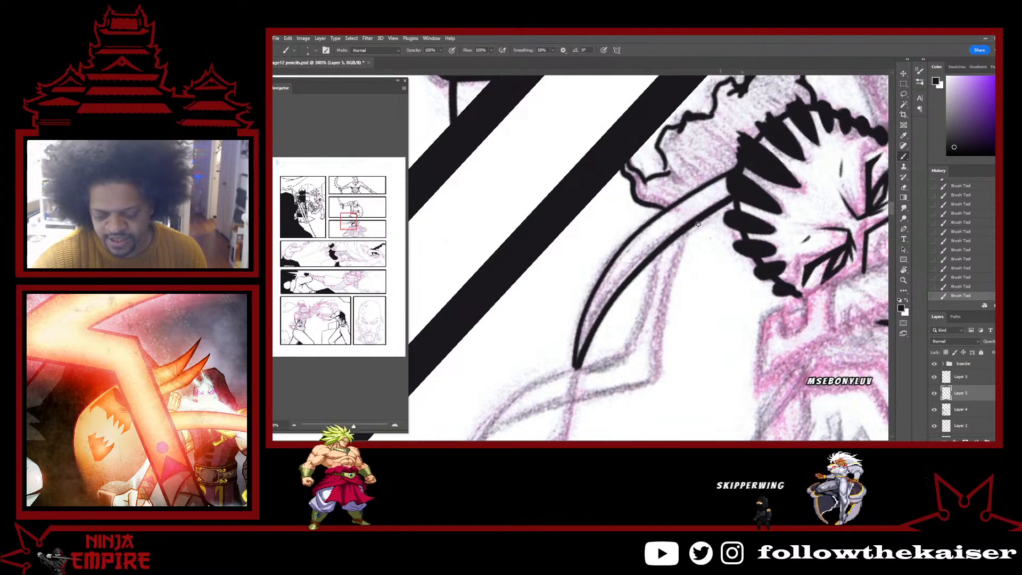
mouse_move(578, 354)
mouse_down()
mouse_move(587, 296)
mouse_move(618, 246)
mouse_move(730, 166)
mouse_up()
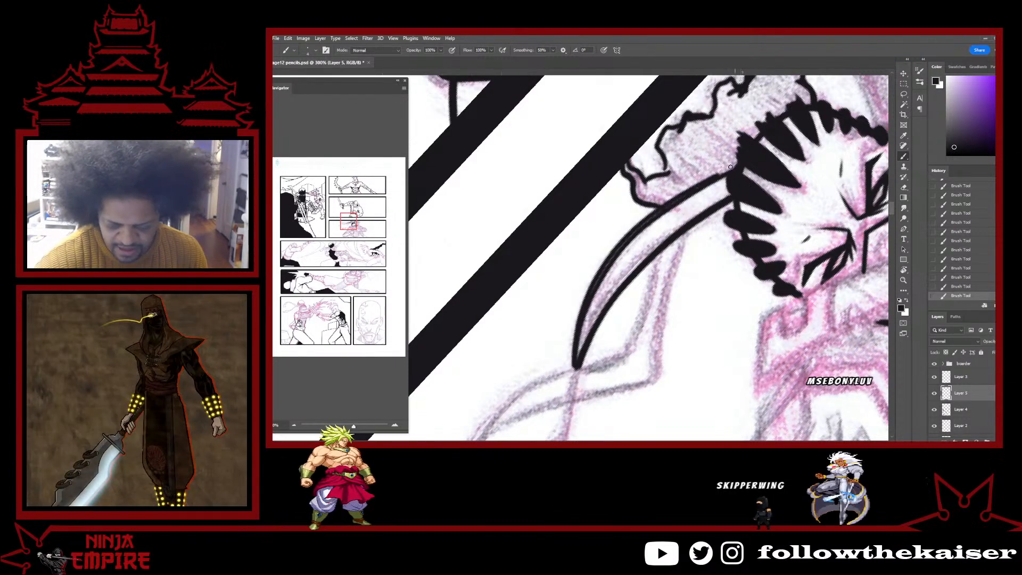
key(ctrl+z)
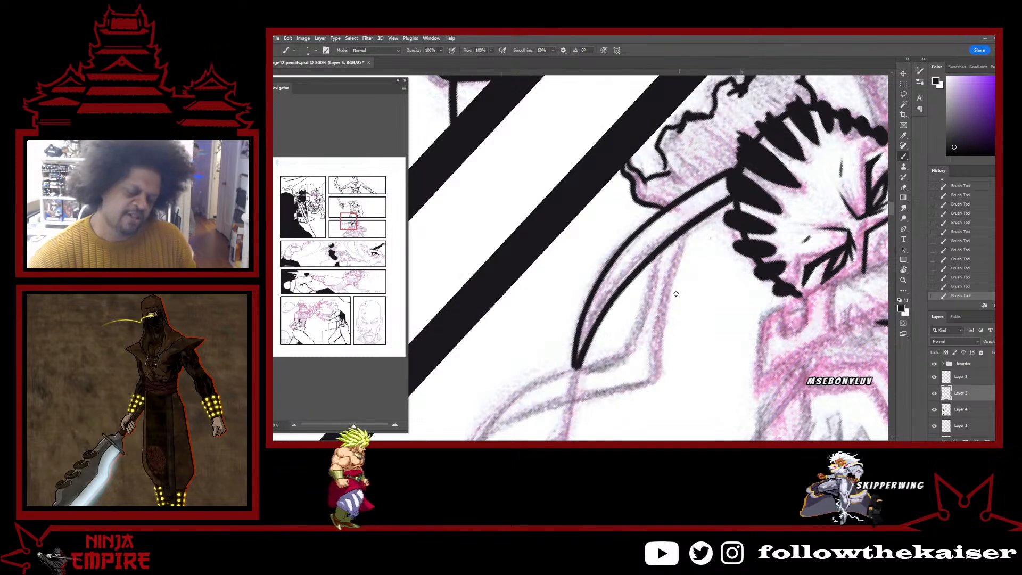
Ink both long edges of the headband tail from the crossing point through the bend down to its flared end.
drag(611, 420, 704, 255)
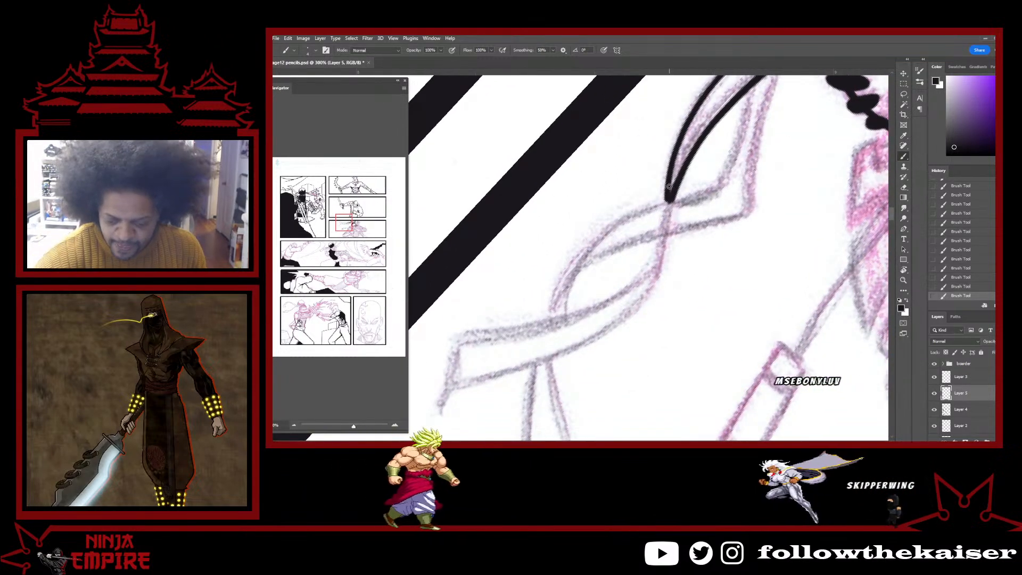
drag(672, 192, 648, 291)
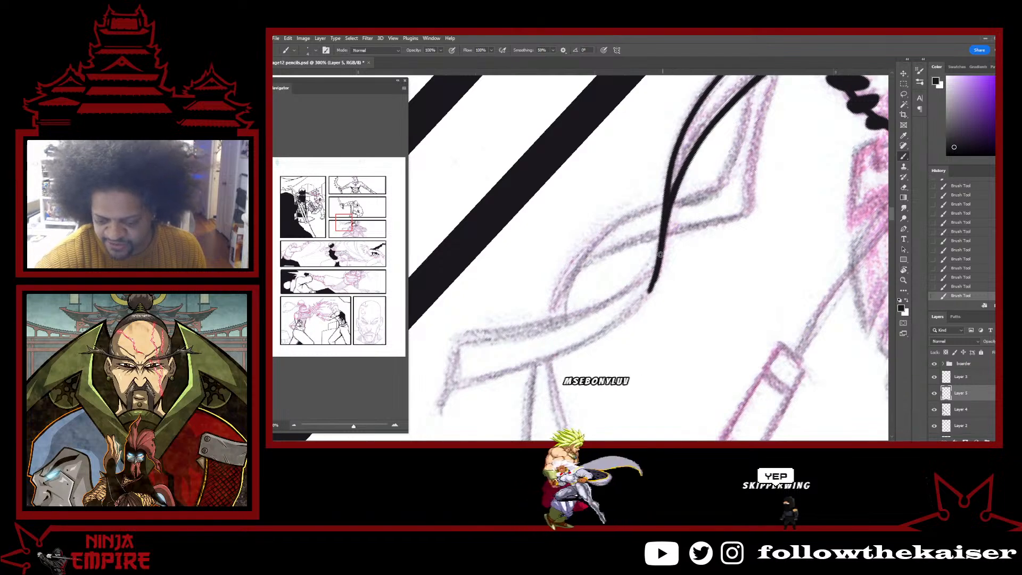
key(r)
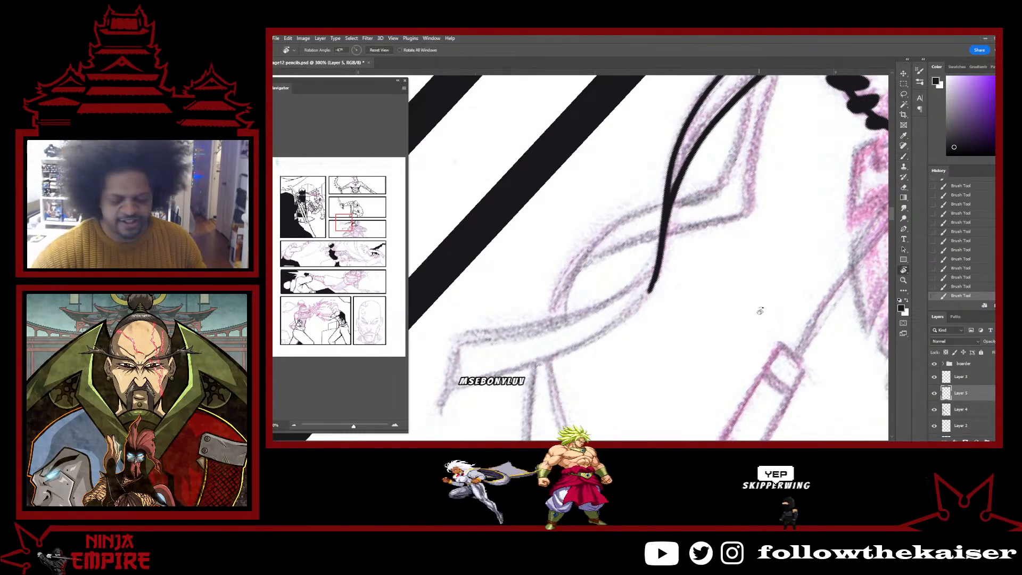
drag(760, 282, 674, 224)
key(b)
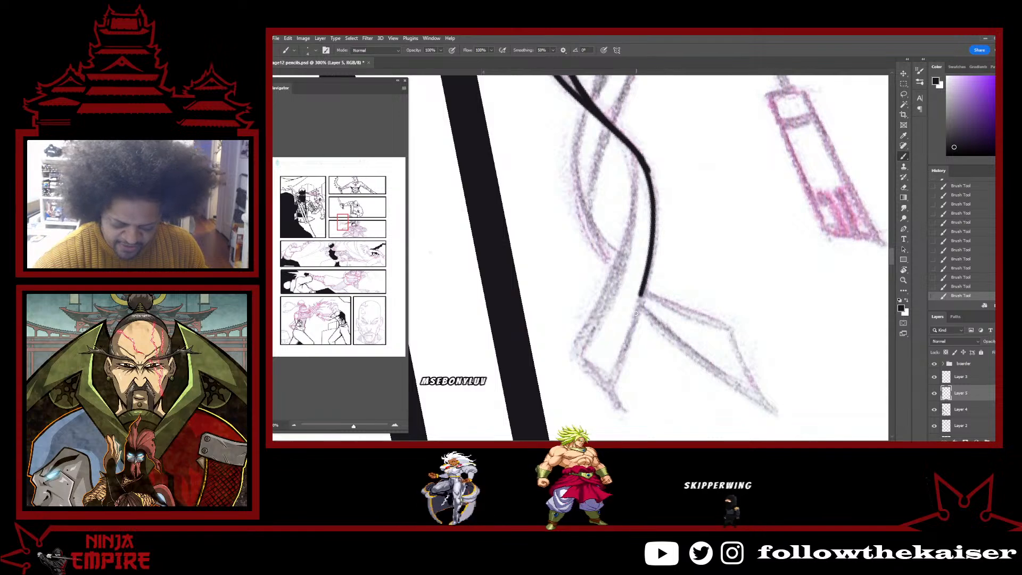
mouse_move(636, 311)
mouse_down()
mouse_move(621, 363)
mouse_move(620, 407)
mouse_up()
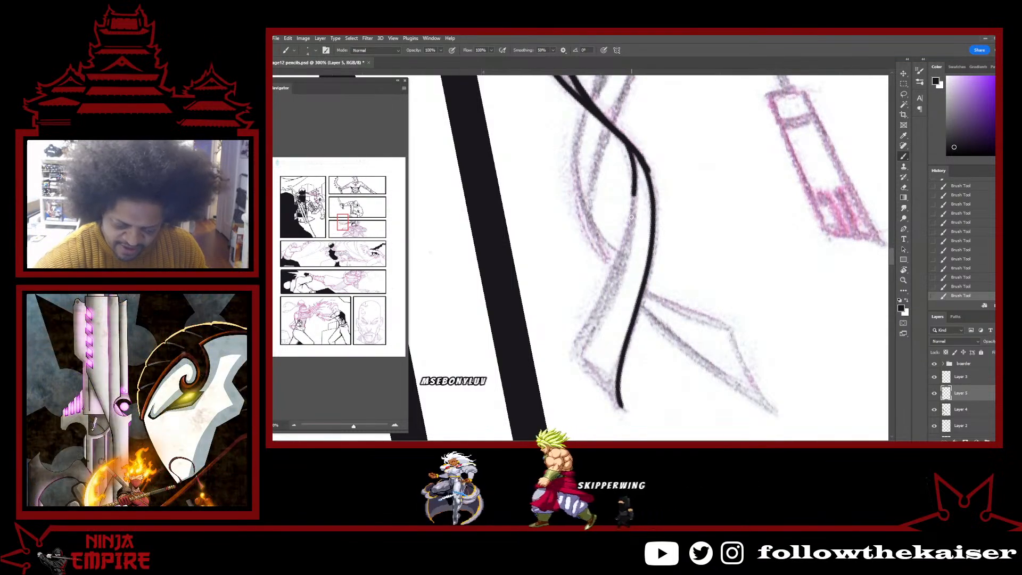
drag(590, 334, 577, 356)
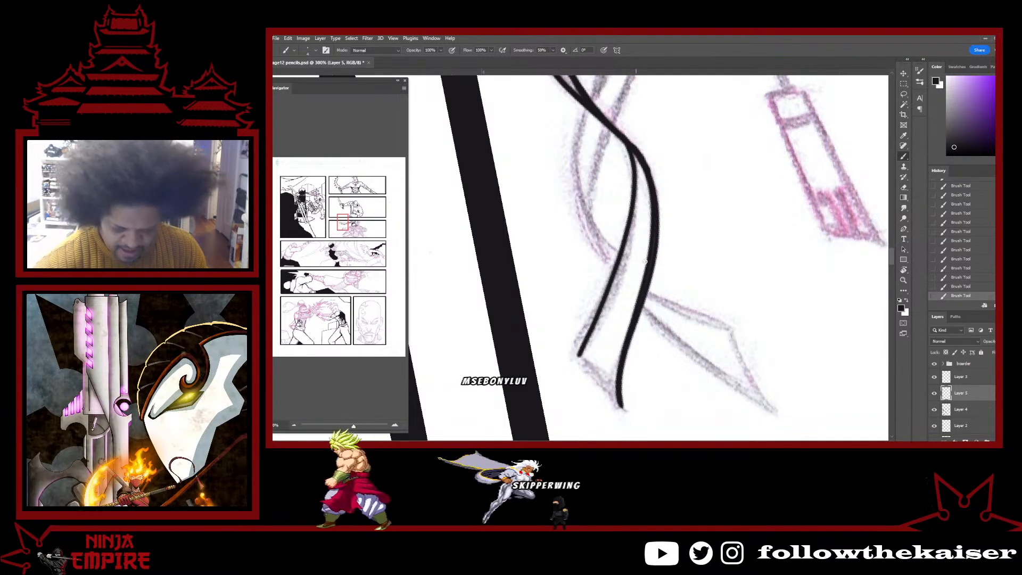
Trim the outer edge of the headband tail at and below the bend with the Eraser.
key(e)
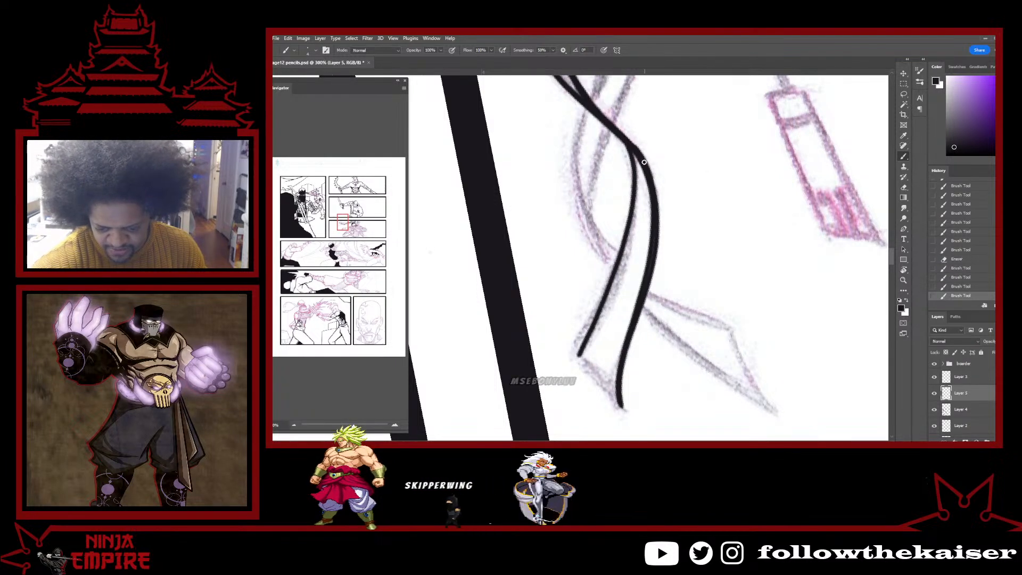
key(e)
drag(636, 138, 645, 151)
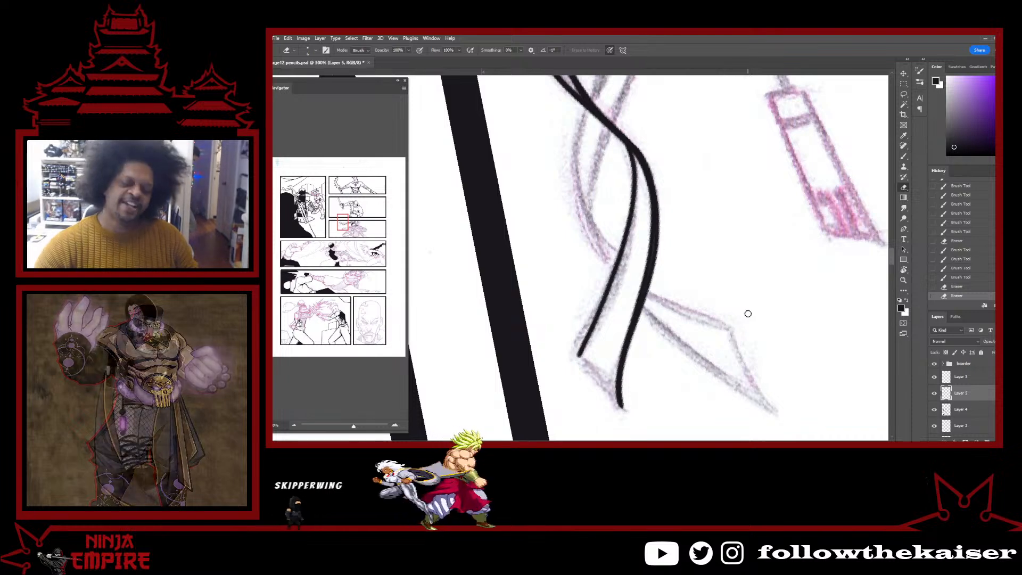
key(r)
mouse_move(752, 260)
mouse_down()
mouse_move(628, 397)
mouse_move(714, 368)
mouse_move(761, 321)
mouse_move(691, 372)
mouse_up()
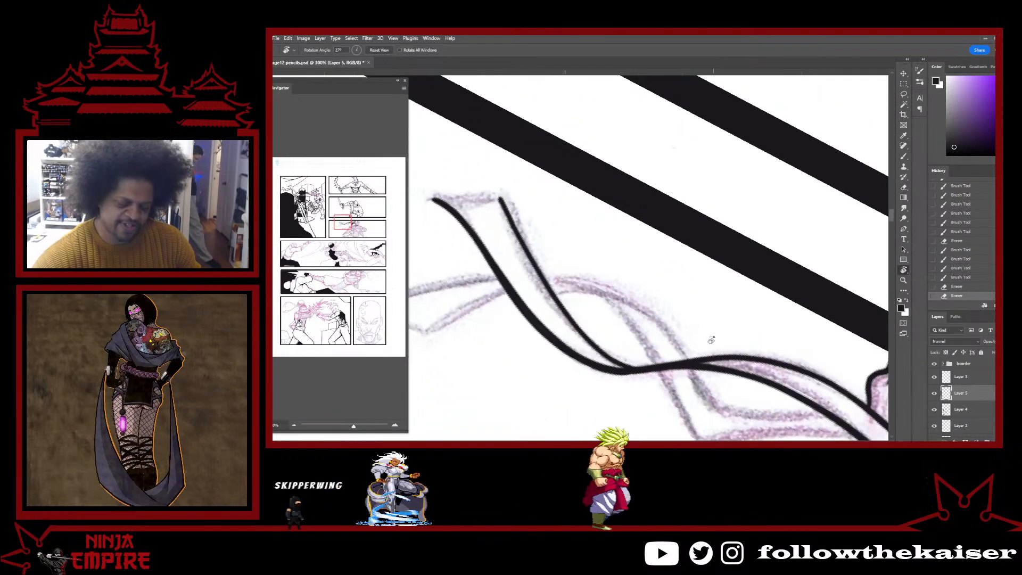
key(e)
drag(480, 257, 488, 273)
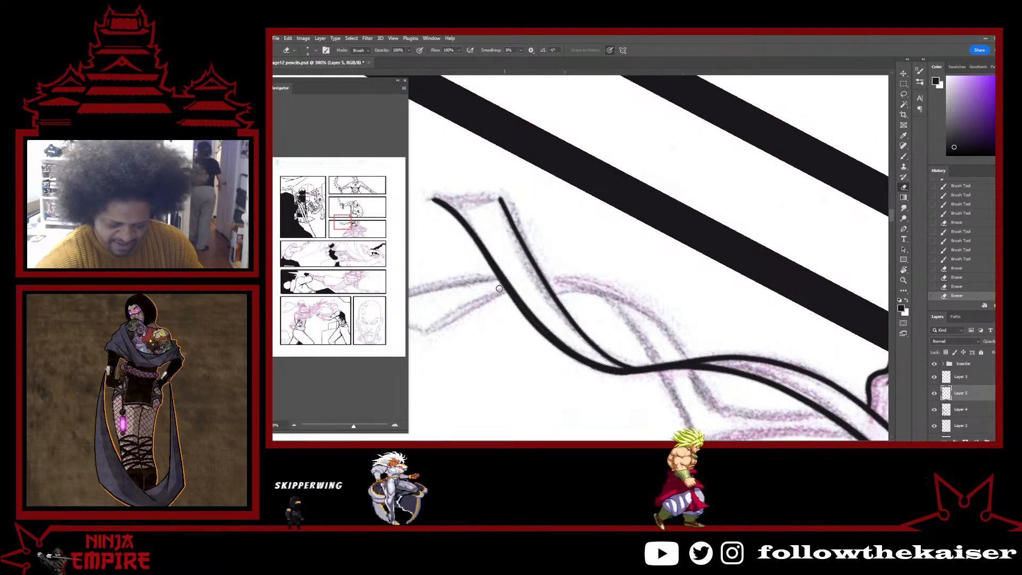
drag(526, 319, 578, 369)
Even out the line weight along the tail's outer curve with alternating brush and Eraser strokes.
key(b)
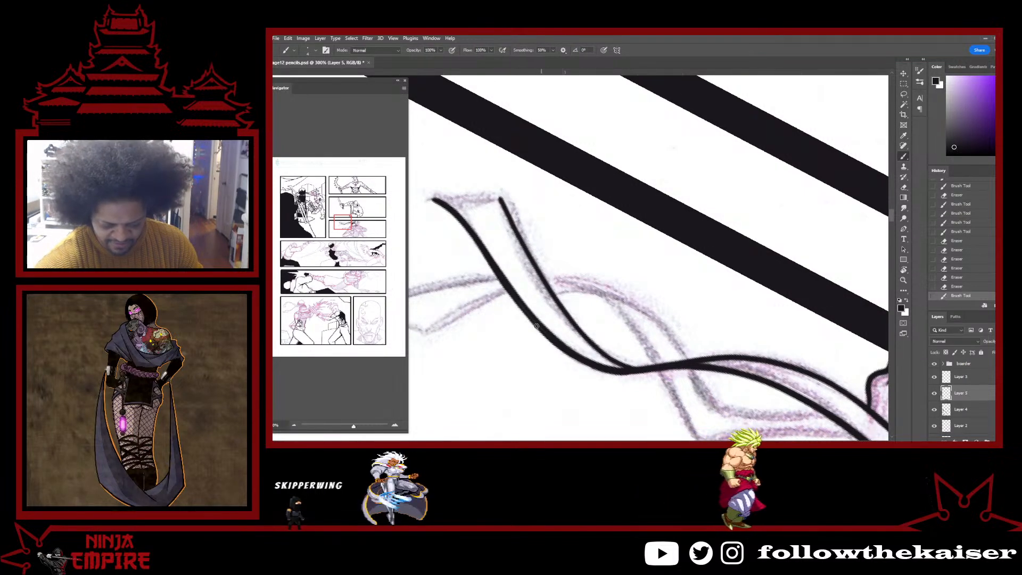
drag(504, 284, 550, 336)
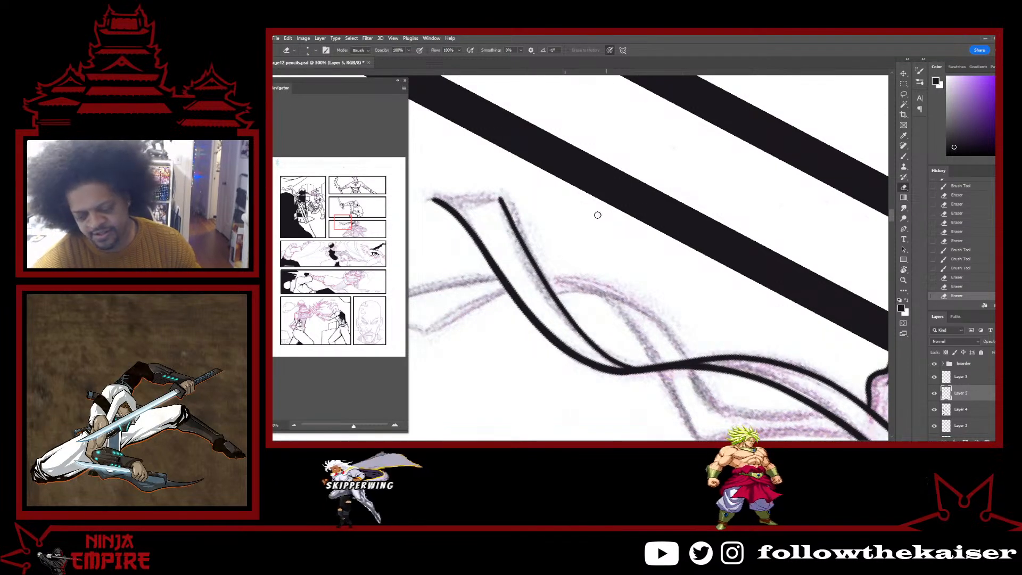
mouse_move(494, 280)
mouse_down()
mouse_move(538, 340)
mouse_move(633, 386)
mouse_up()
drag(492, 272, 514, 302)
drag(481, 256, 506, 290)
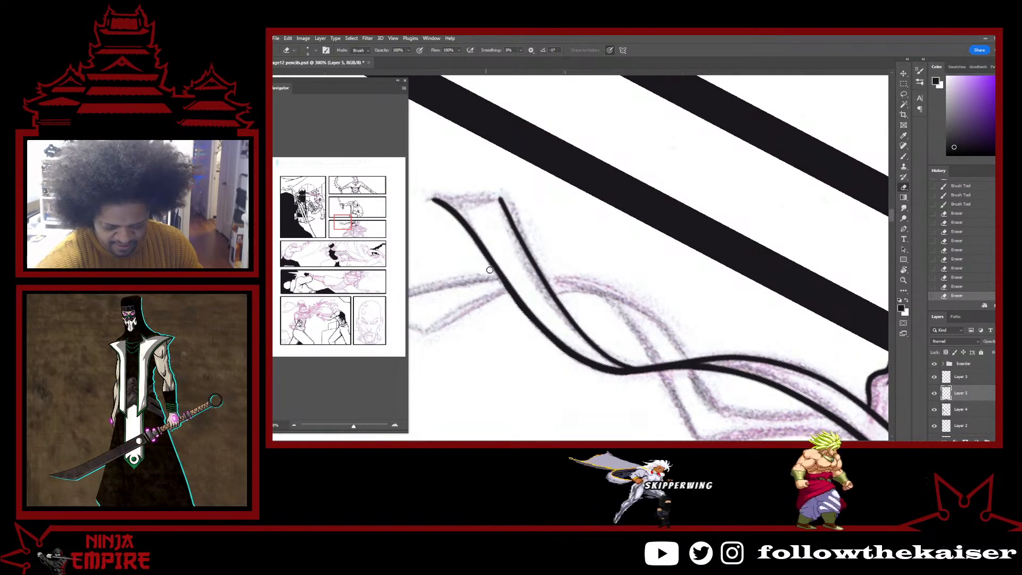
key(b)
drag(481, 246, 514, 291)
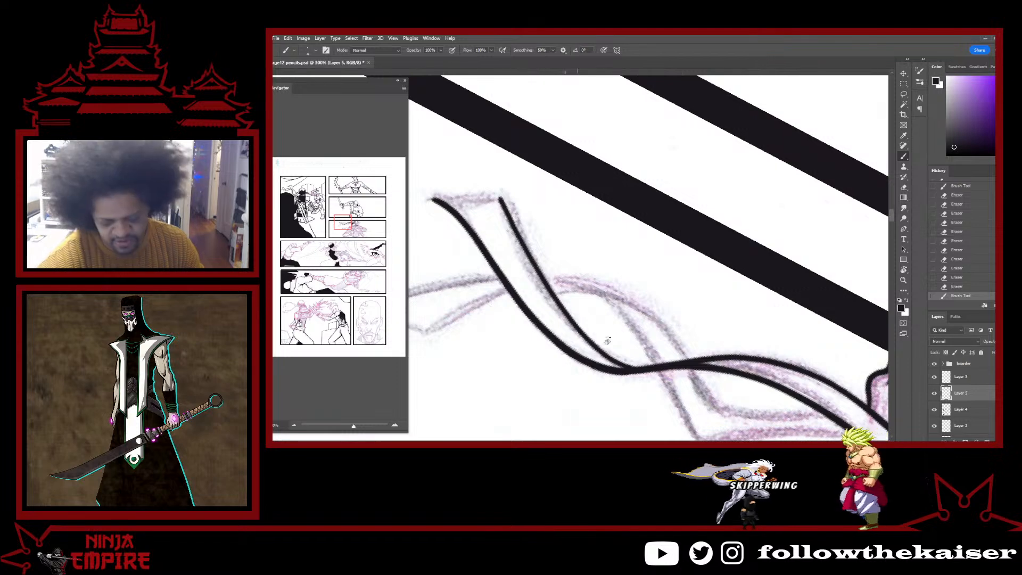
Ink the short closing edge at the end of the headband tail, extending its corner into a sharp, clean point.
key(r)
mouse_move(596, 342)
mouse_down()
mouse_move(697, 325)
mouse_move(783, 212)
mouse_up()
key(b)
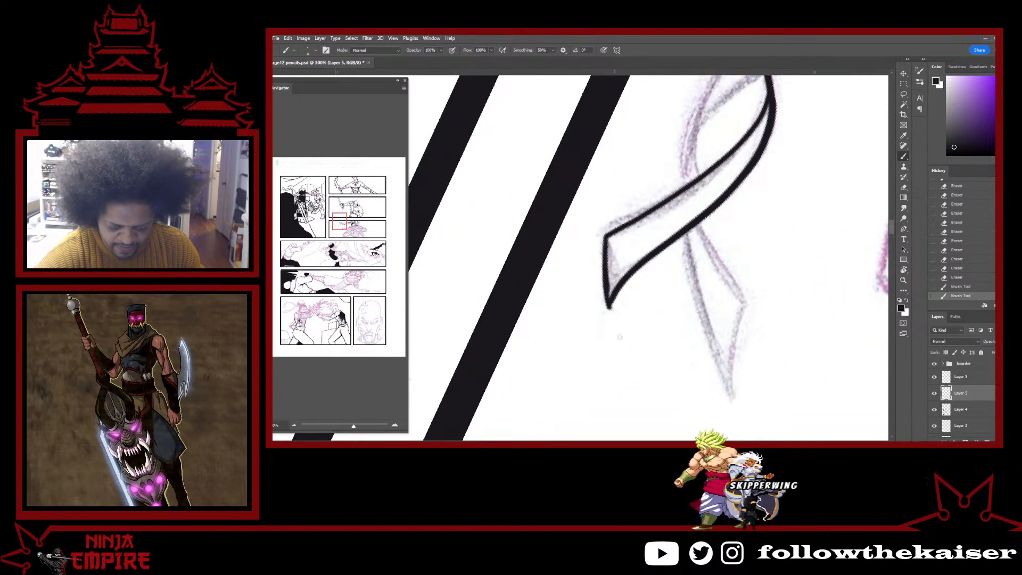
drag(608, 277, 613, 319)
key(e)
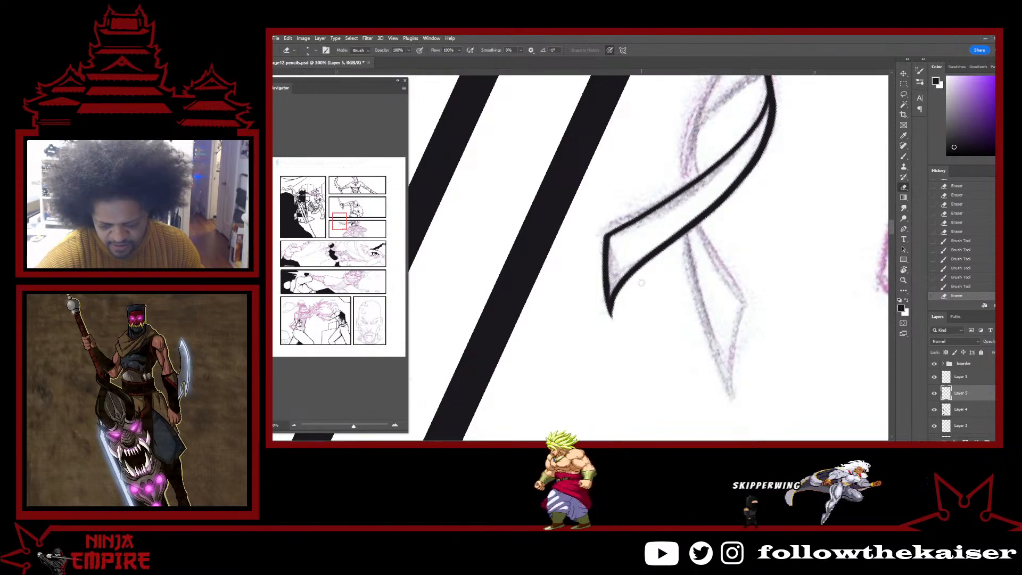
Reinforce the inner edge of the tail's flared end with a brush stroke leading toward the bend.
key(r)
drag(752, 222, 612, 361)
mouse_move(641, 362)
mouse_down()
mouse_move(611, 338)
mouse_move(557, 251)
mouse_up()
key(b)
key(r)
drag(729, 227, 738, 278)
key(b)
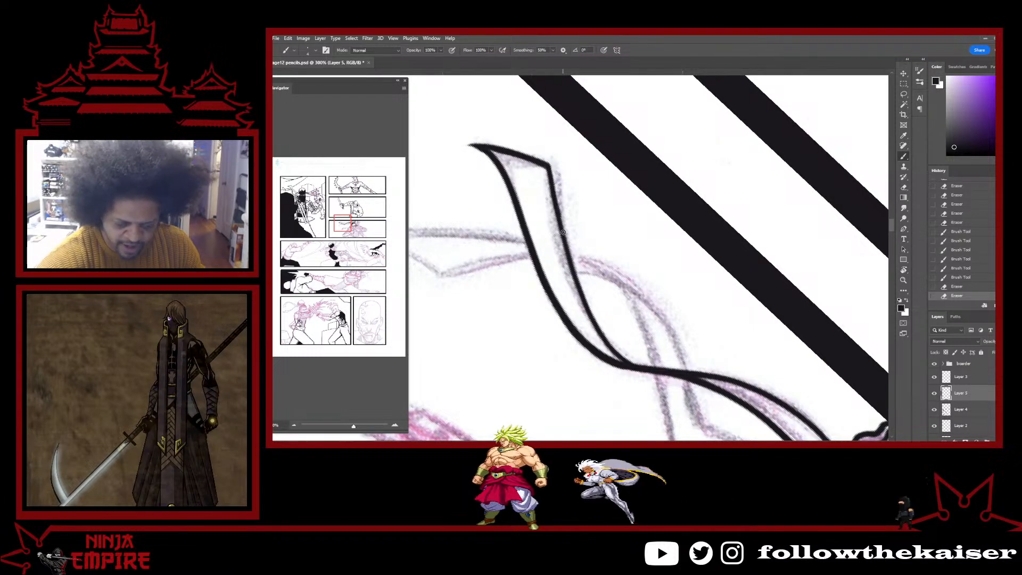
drag(583, 298, 596, 327)
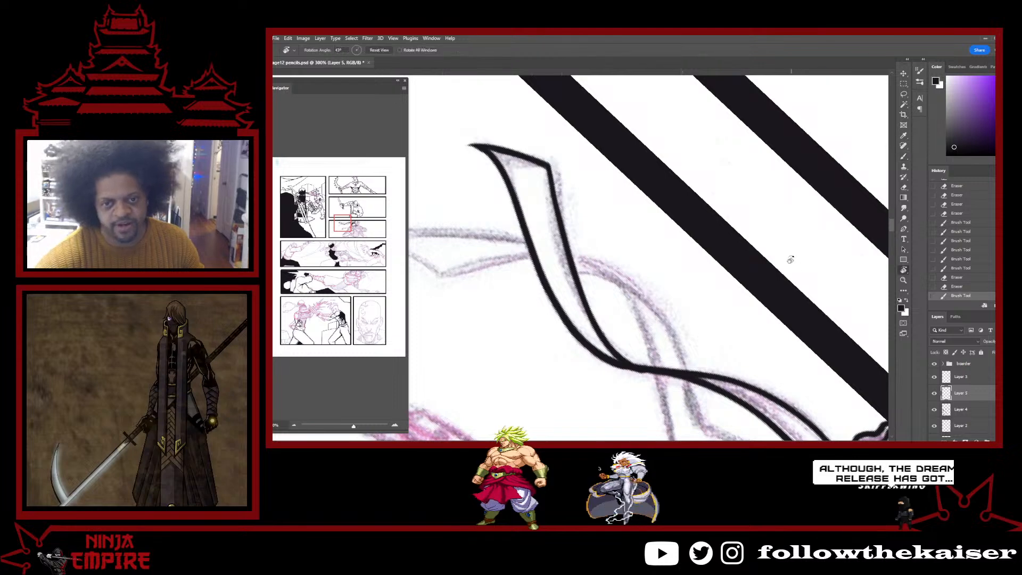
Clean the inked edge just above the headband tail's bend with the Eraser.
key(r)
drag(789, 260, 633, 146)
key(e)
drag(703, 207, 706, 204)
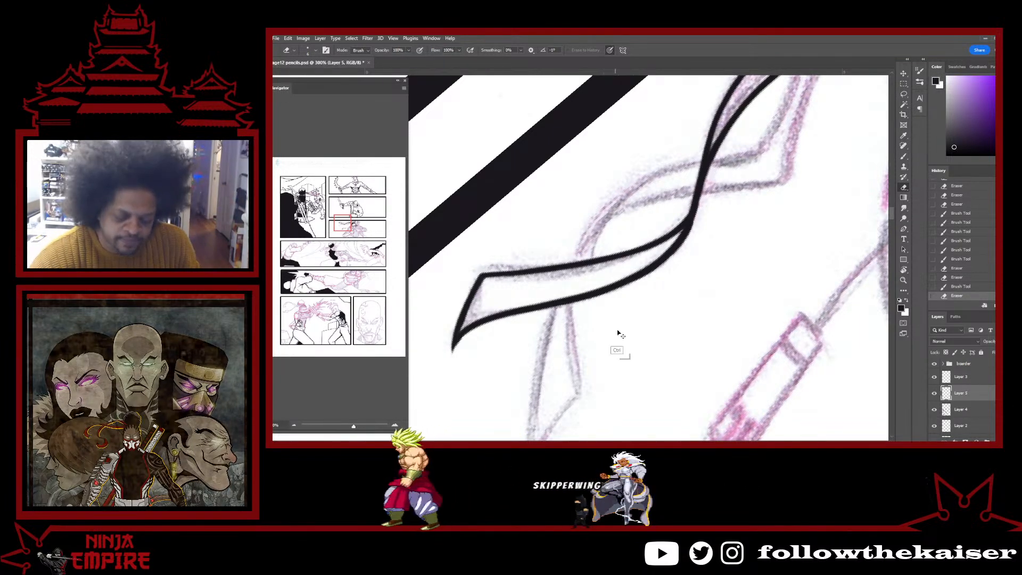
Select Layer 3 and check its content across the whole page by toggling its visibility.
alt+click(649, 322)
alt+click(649, 323)
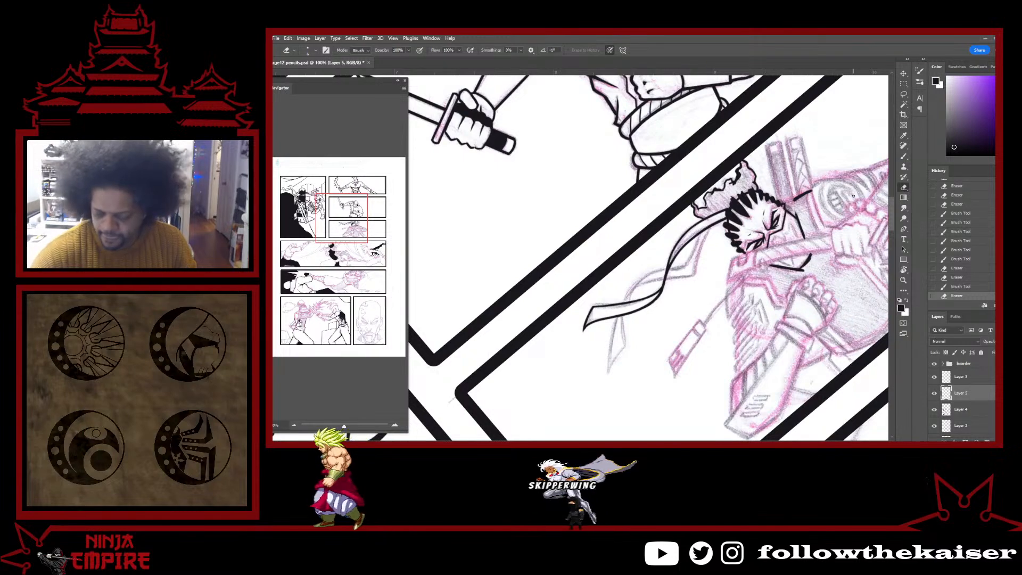
click(935, 379)
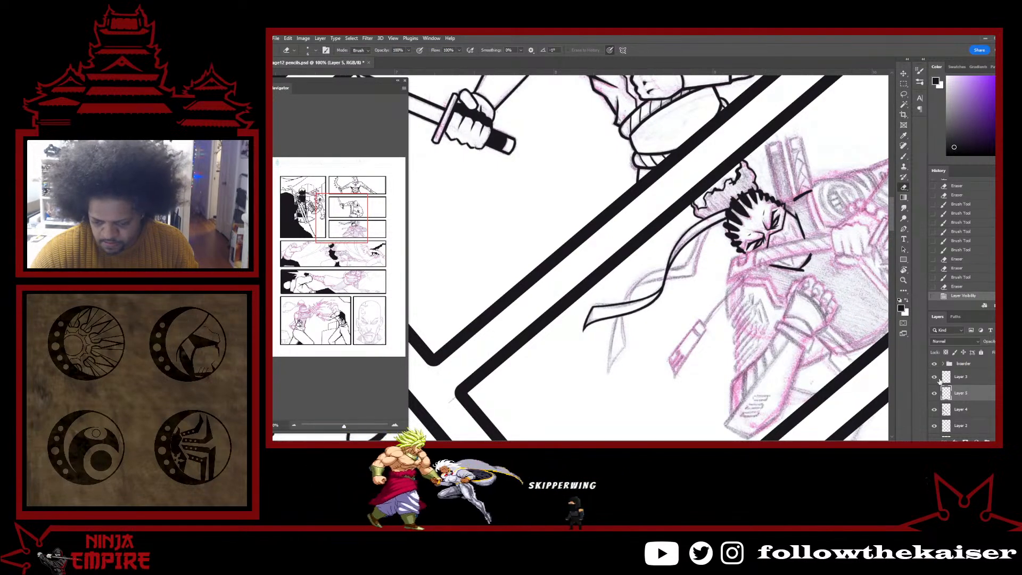
click(935, 379)
click(964, 382)
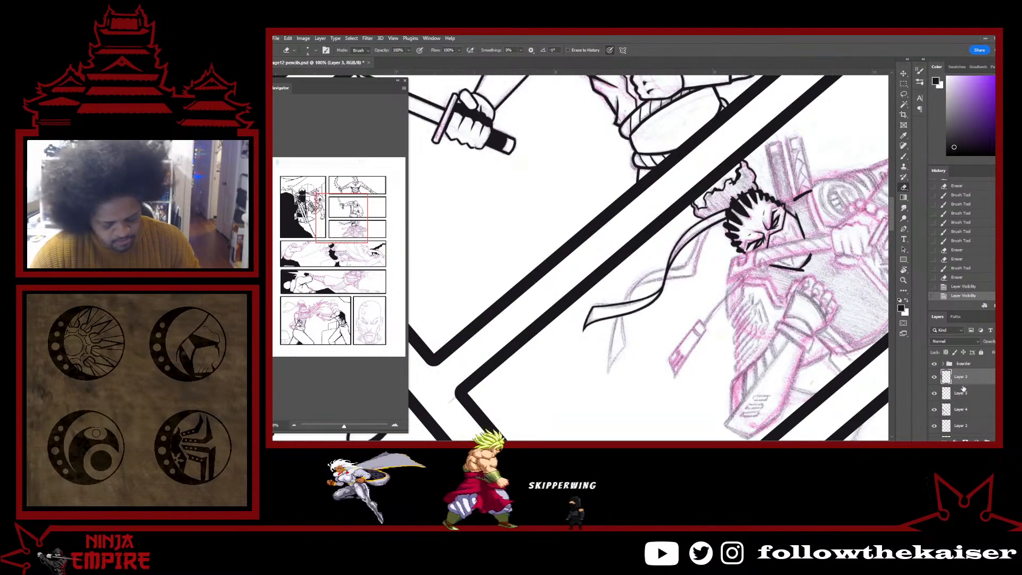
ctrl+alt+click(728, 349)
ctrl+alt+click(728, 350)
ctrl+alt+click(728, 350)
ctrl+alt+click(728, 350)
ctrl+alt+click(728, 349)
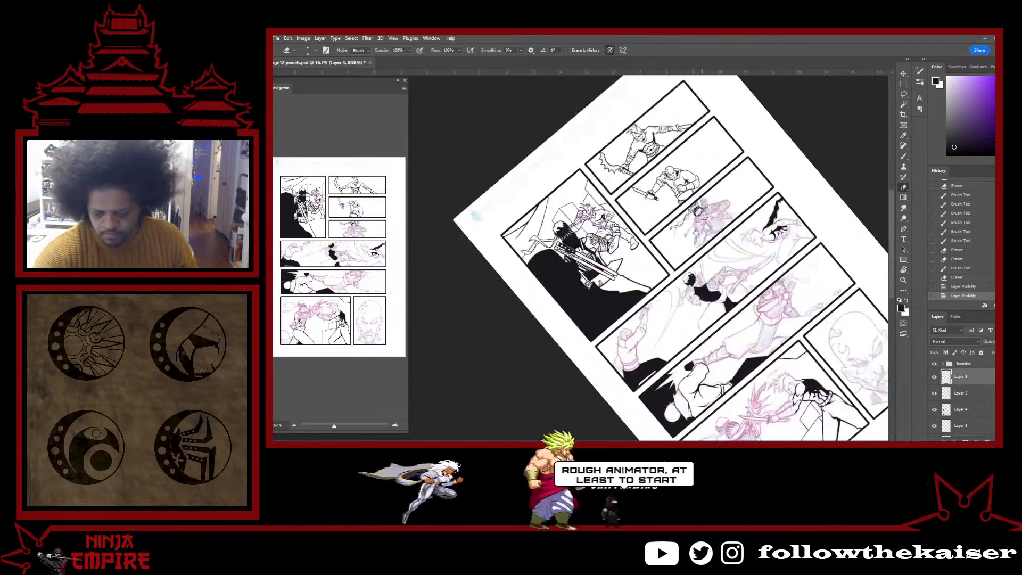
ctrl+alt+click(728, 350)
click(934, 376)
click(934, 377)
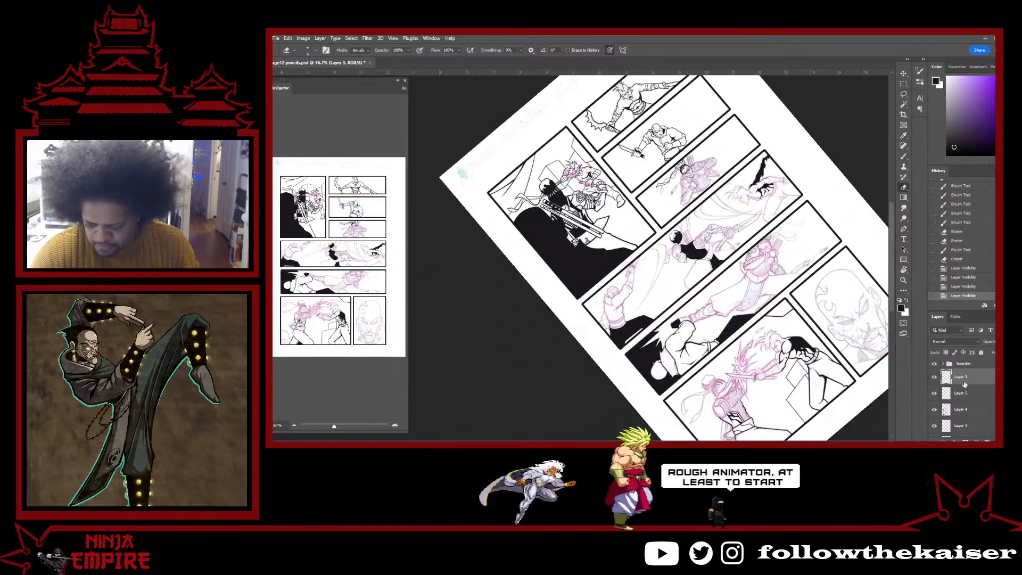
Merge Layers 3, 5, 4 and 2 down into Layer 1, checking visibility between merges, and add a new layer above it.
key(ctrl+e)
key(ctrl+e)
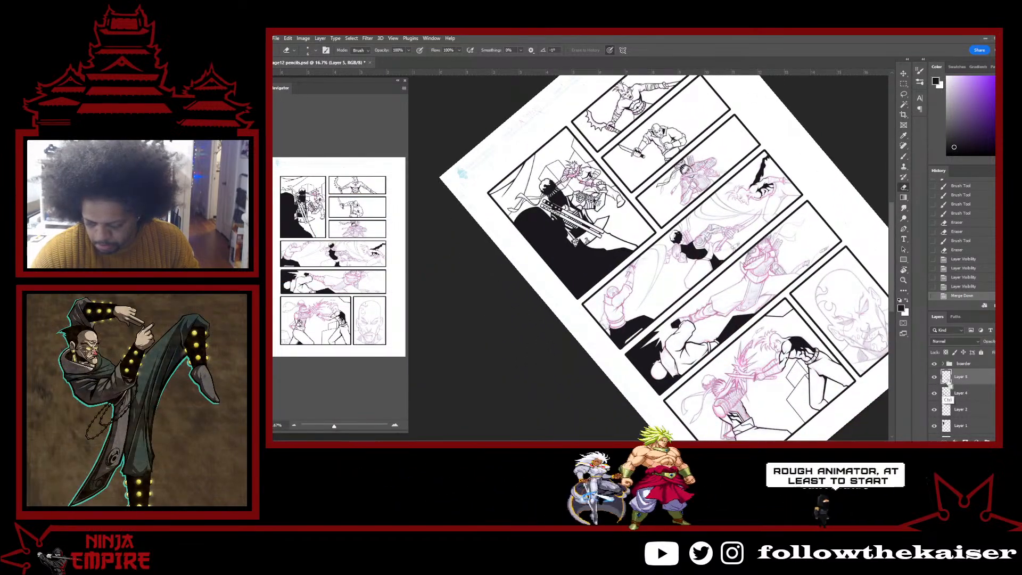
click(935, 376)
click(935, 377)
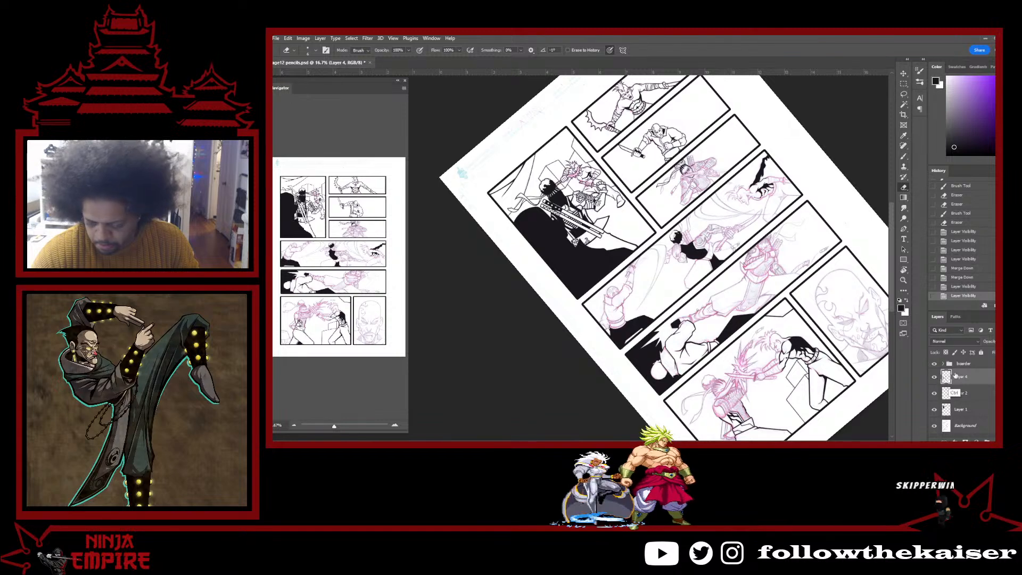
click(935, 378)
click(934, 378)
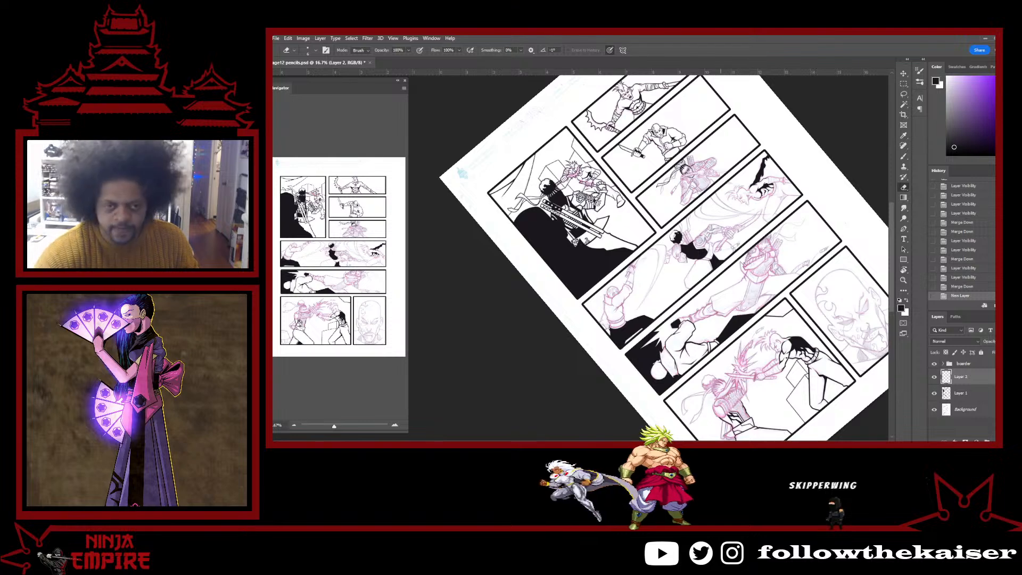
Ink both long curved edges of the second headband tail on the new layer, crossing behind the first tail toward its lower tip.
scroll(689, 239, up, 2)
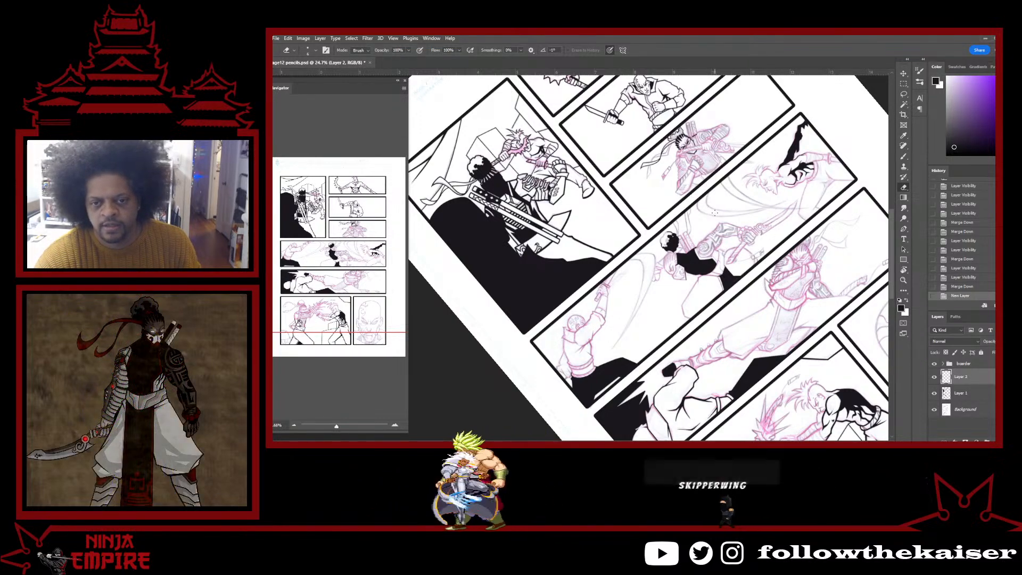
drag(696, 155, 747, 155)
drag(638, 133, 699, 283)
ctrl+click(699, 284)
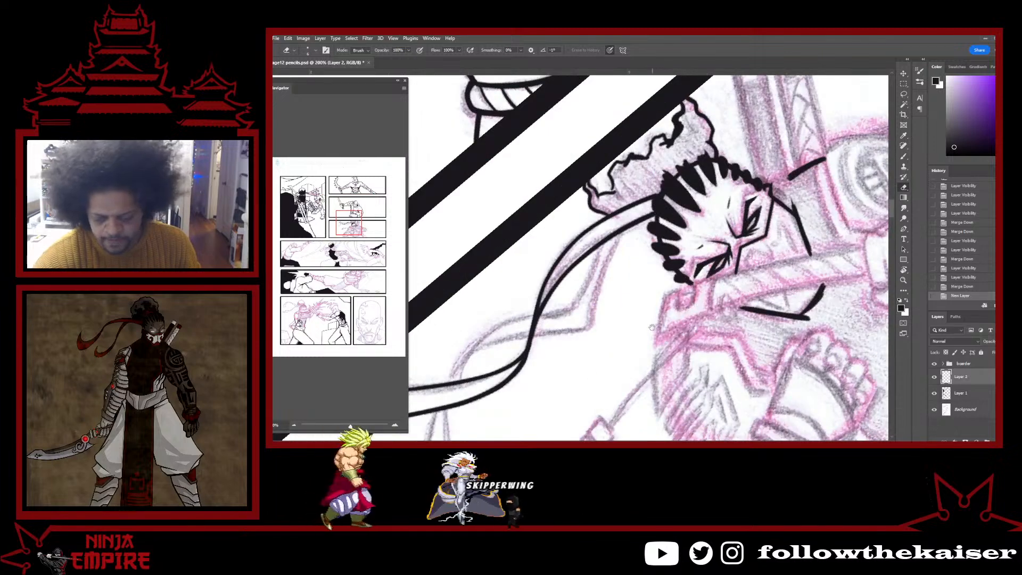
drag(610, 325, 760, 251)
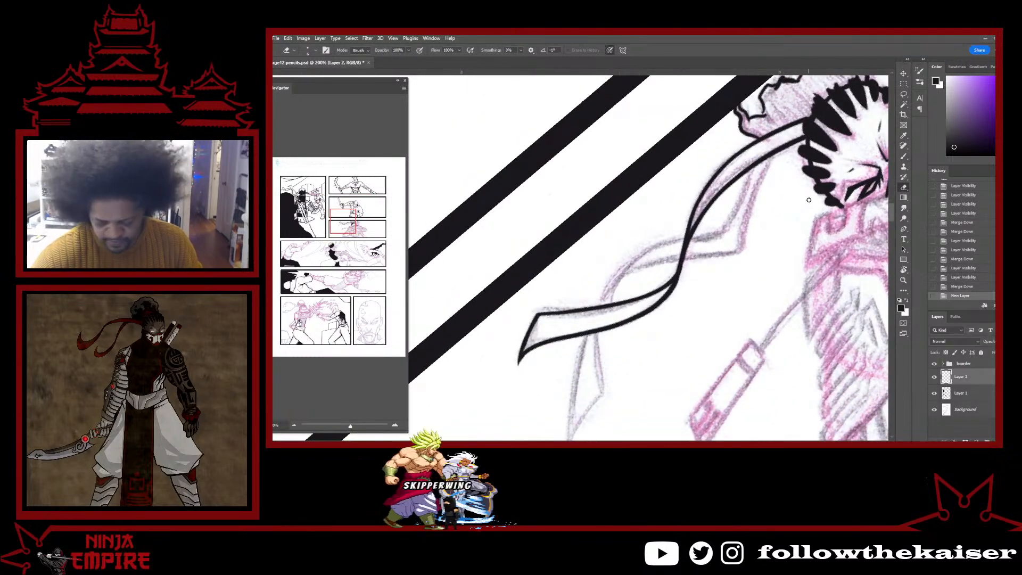
key(r)
drag(748, 237, 733, 259)
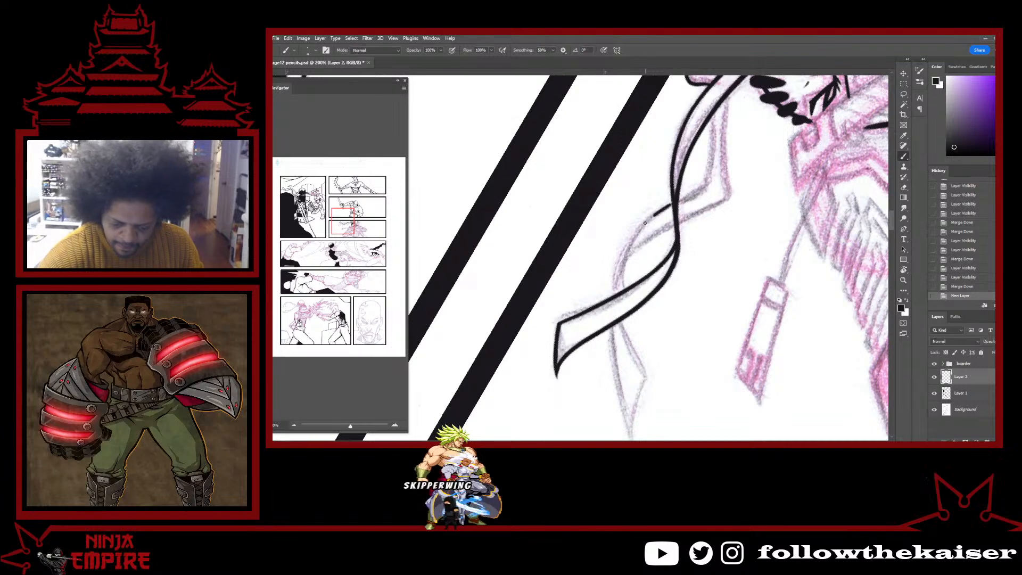
scroll(649, 151, down, 4)
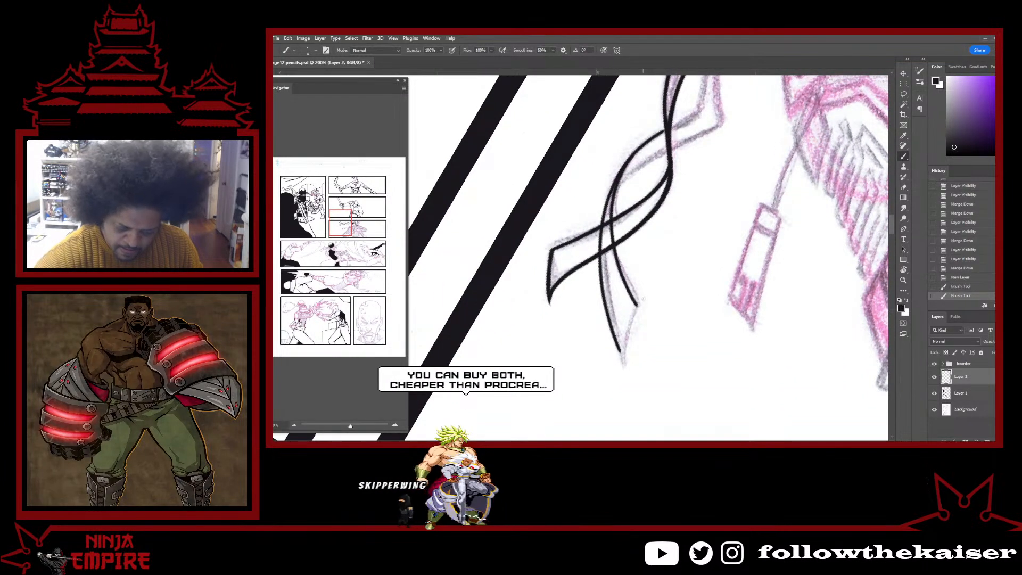
Ink the short end edge of the second headband tail and sharpen its pointed tip with the Eraser and Brush.
drag(636, 304, 623, 363)
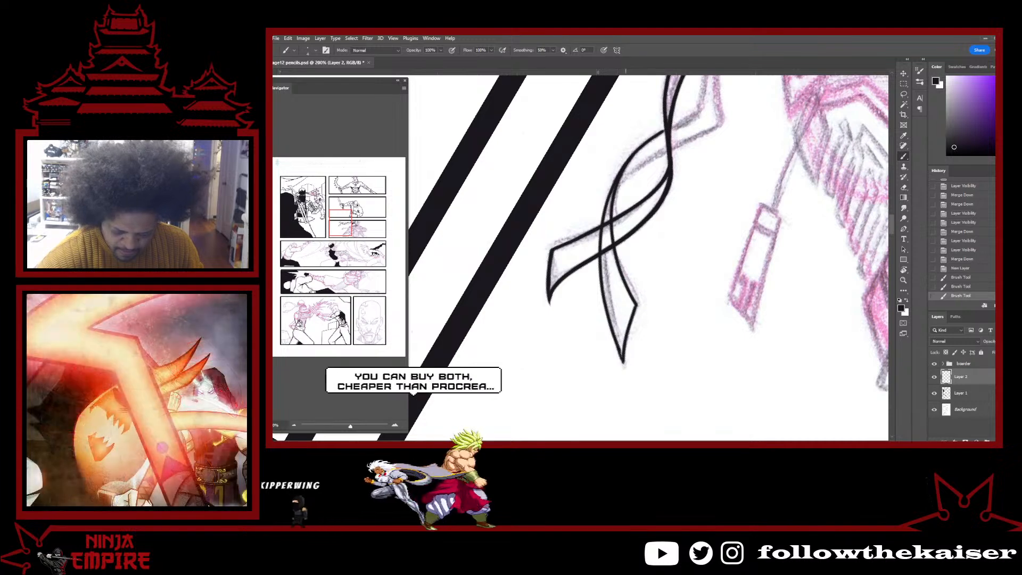
key(e)
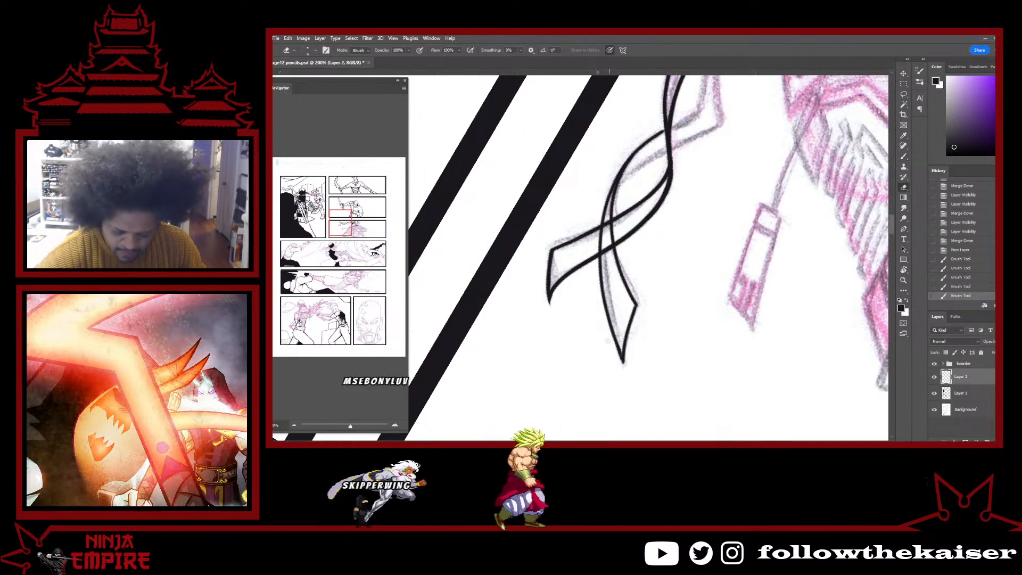
click(623, 364)
key(b)
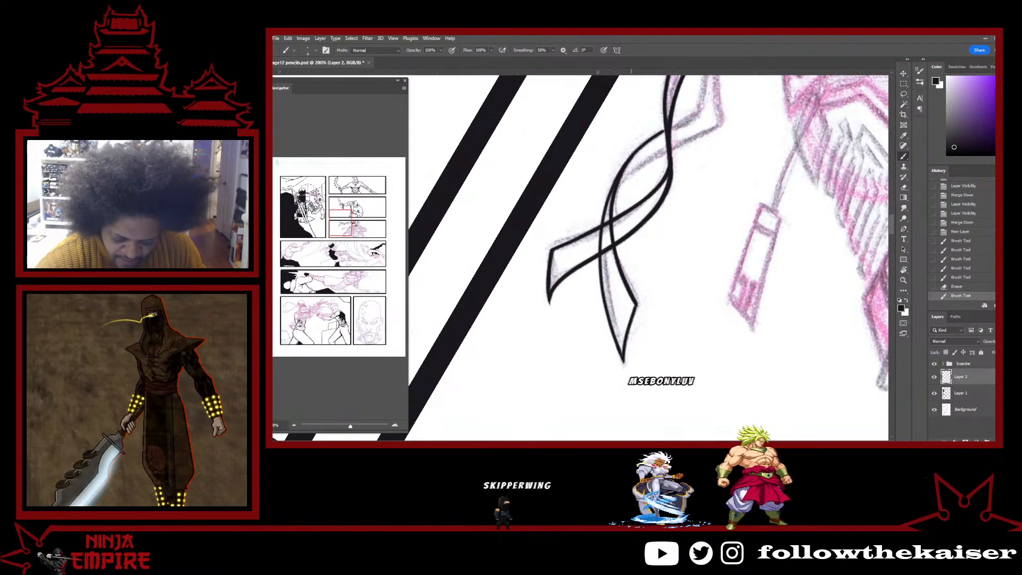
key(r)
mouse_move(640, 276)
mouse_down()
mouse_move(658, 292)
mouse_move(646, 319)
mouse_up()
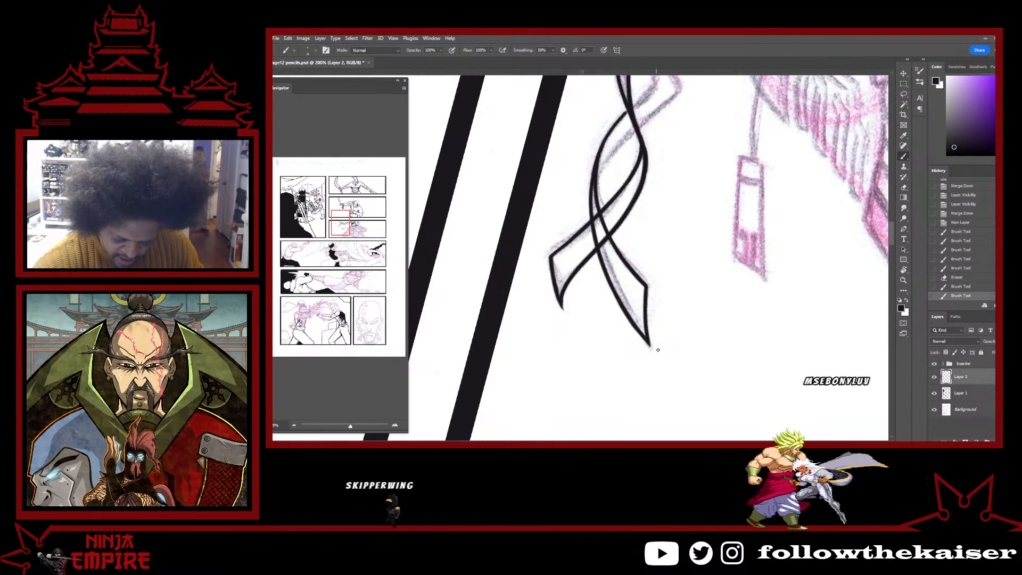
Ink both edges of the second tail beyond its upper crossing with the first tail, down to the fold, redoing the first stroke.
key(r)
drag(656, 347, 720, 277)
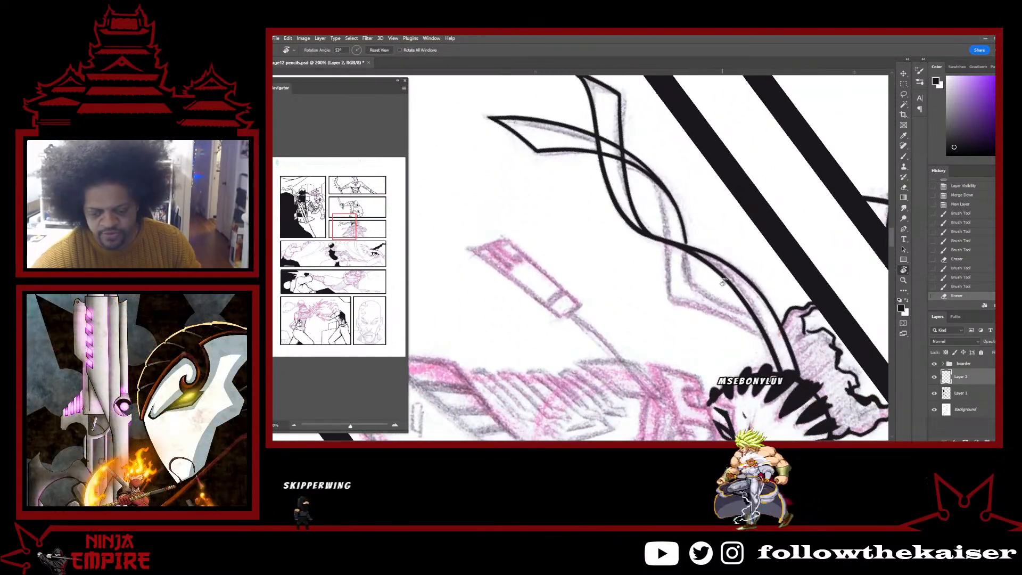
drag(704, 360, 718, 285)
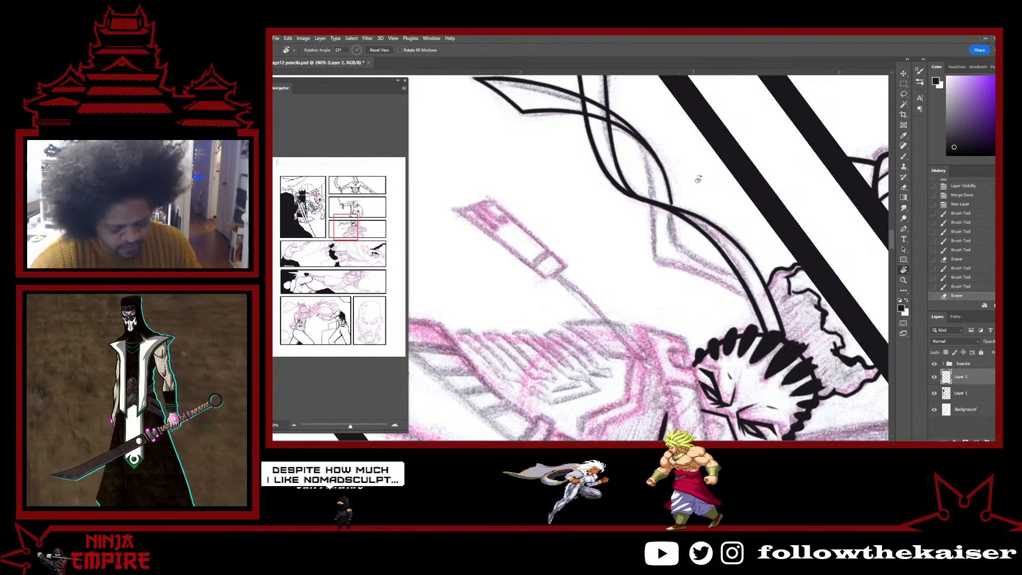
key(b)
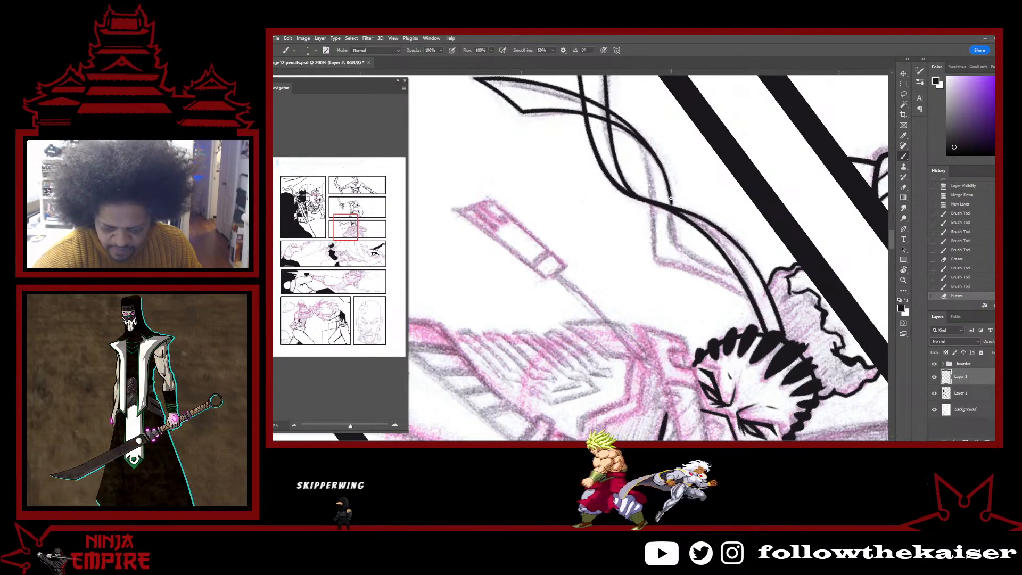
drag(670, 198, 676, 240)
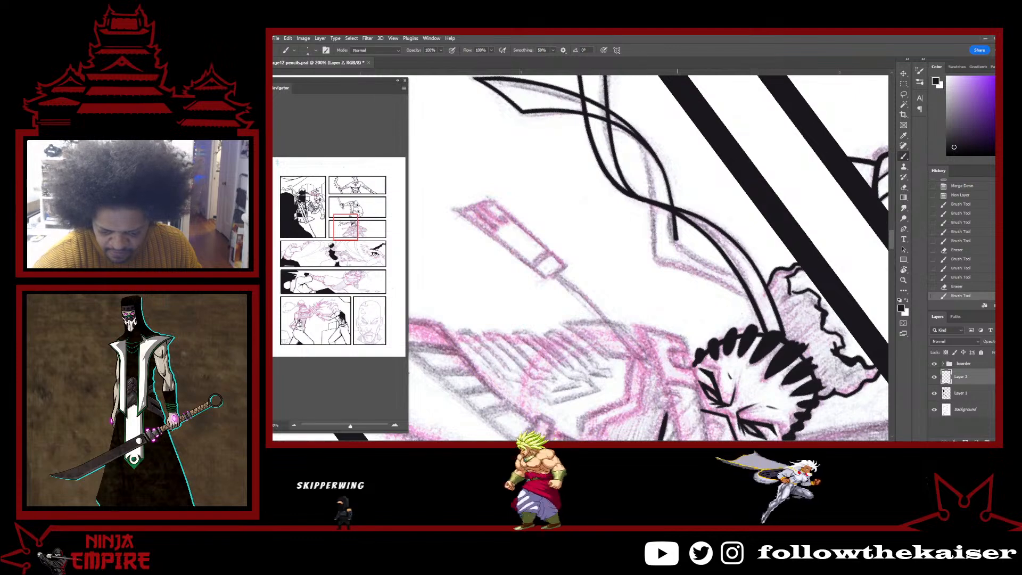
key(ctrl+z)
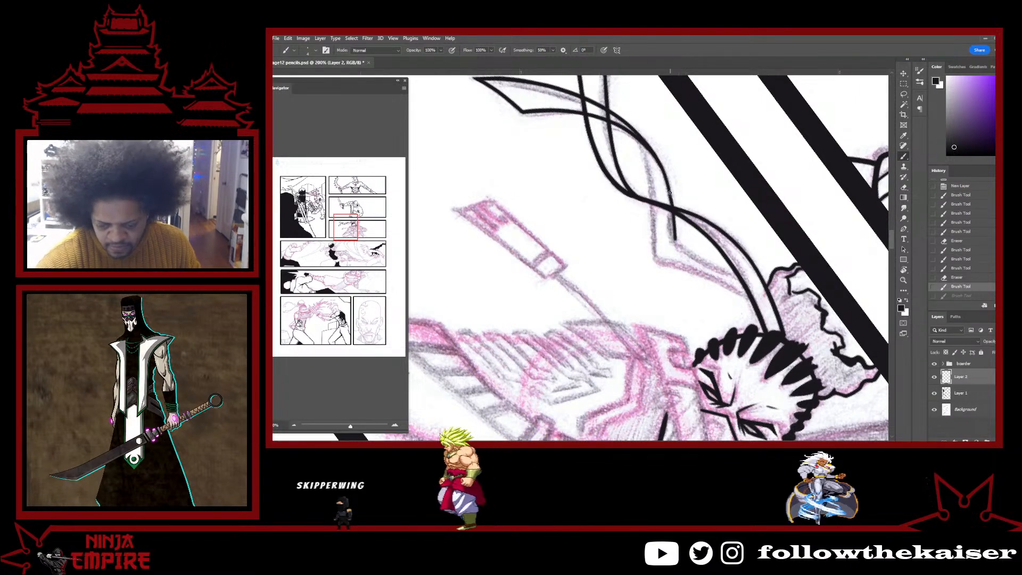
drag(669, 193, 675, 237)
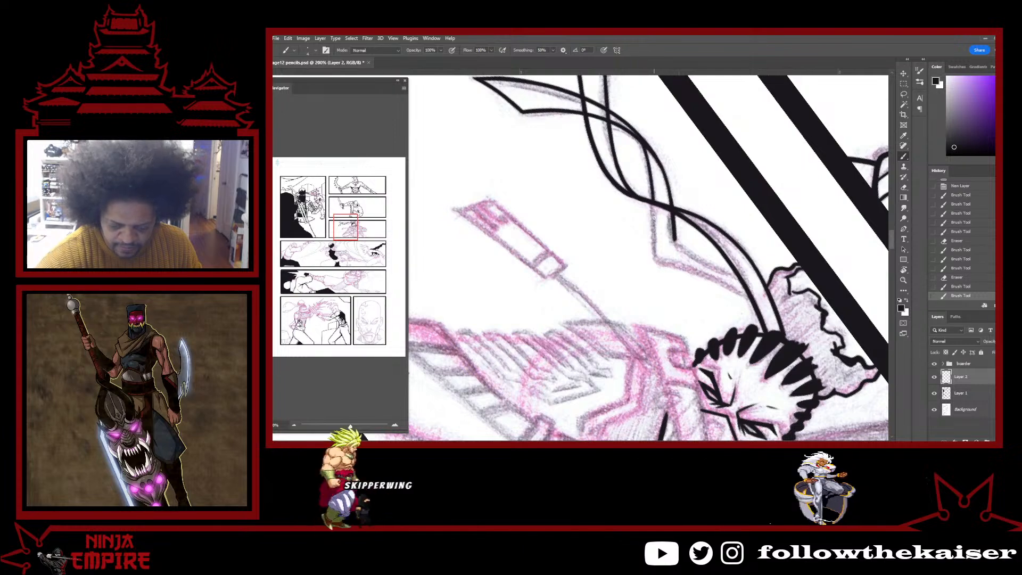
drag(653, 213, 651, 262)
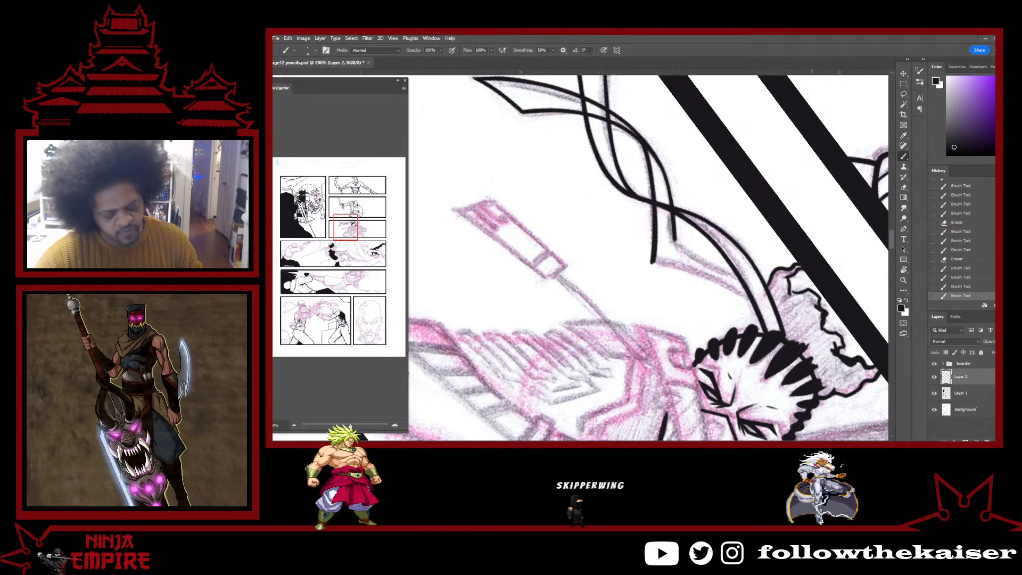
Ink both edges of the second tail's folded section from the sharp bend up toward the fighter's head.
key(r)
drag(651, 266, 608, 353)
key(b)
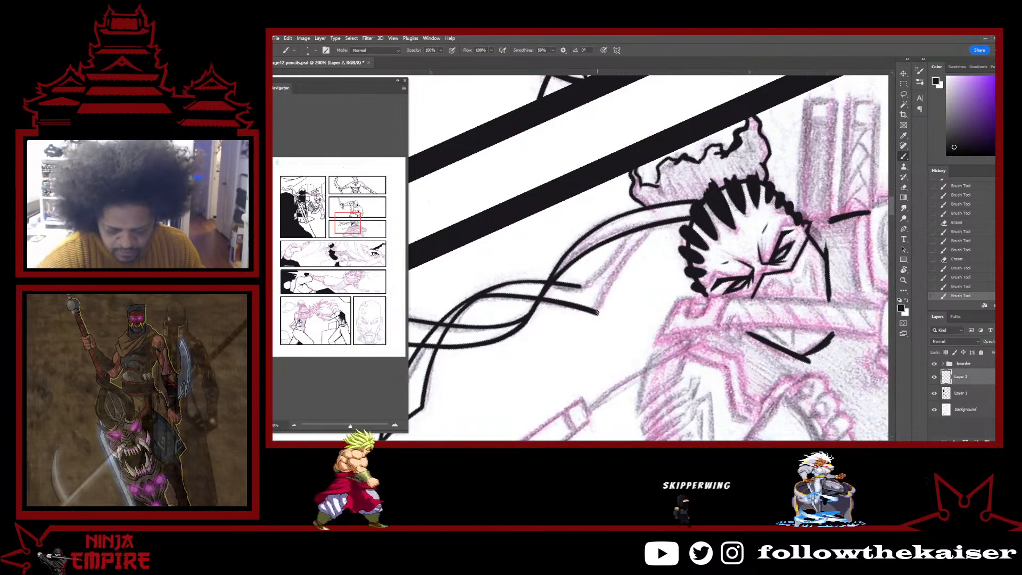
drag(596, 313, 663, 224)
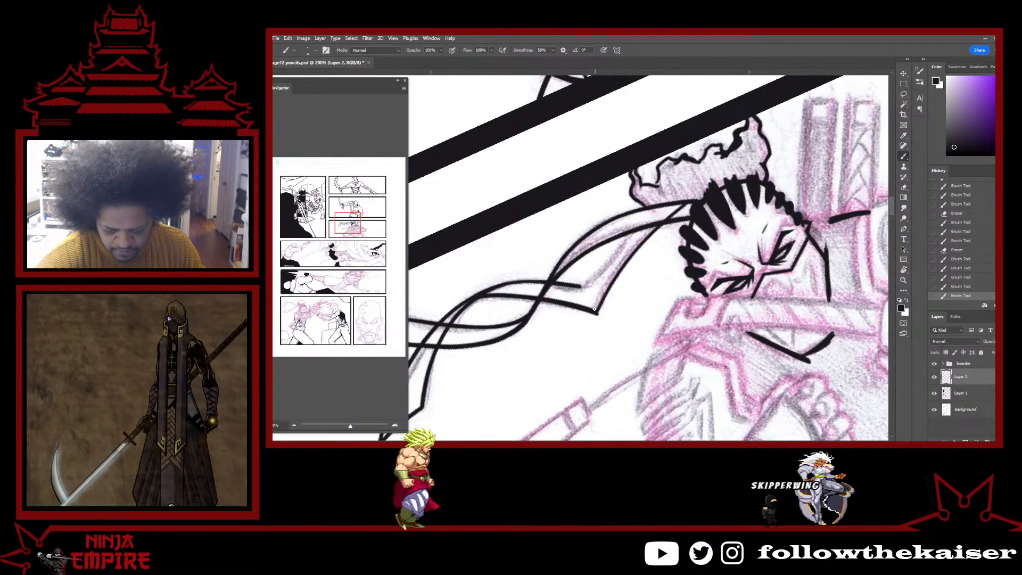
mouse_move(593, 314)
mouse_down()
mouse_move(639, 242)
mouse_move(657, 226)
mouse_up()
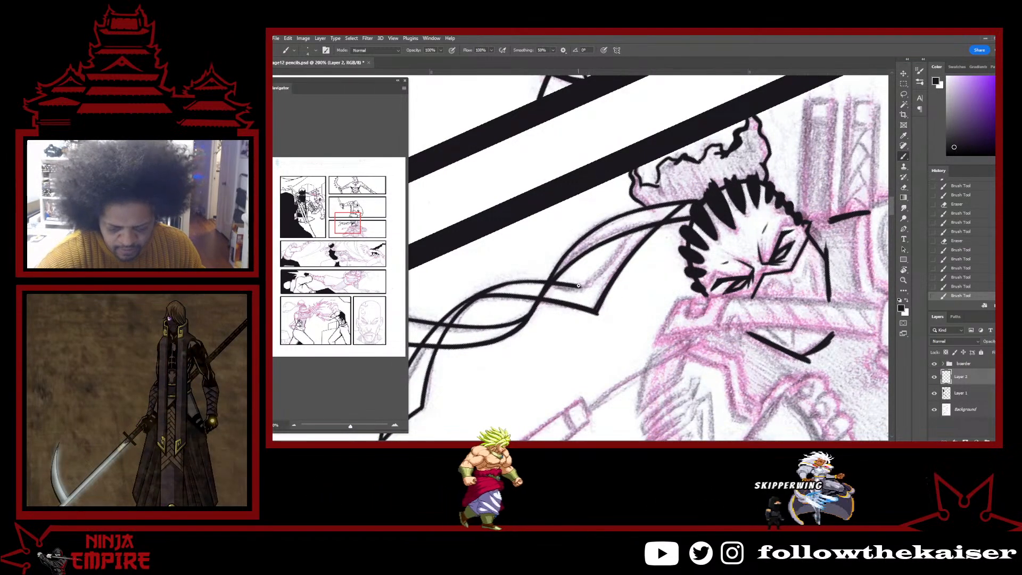
mouse_move(579, 286)
mouse_down()
mouse_move(652, 209)
mouse_move(596, 271)
mouse_up()
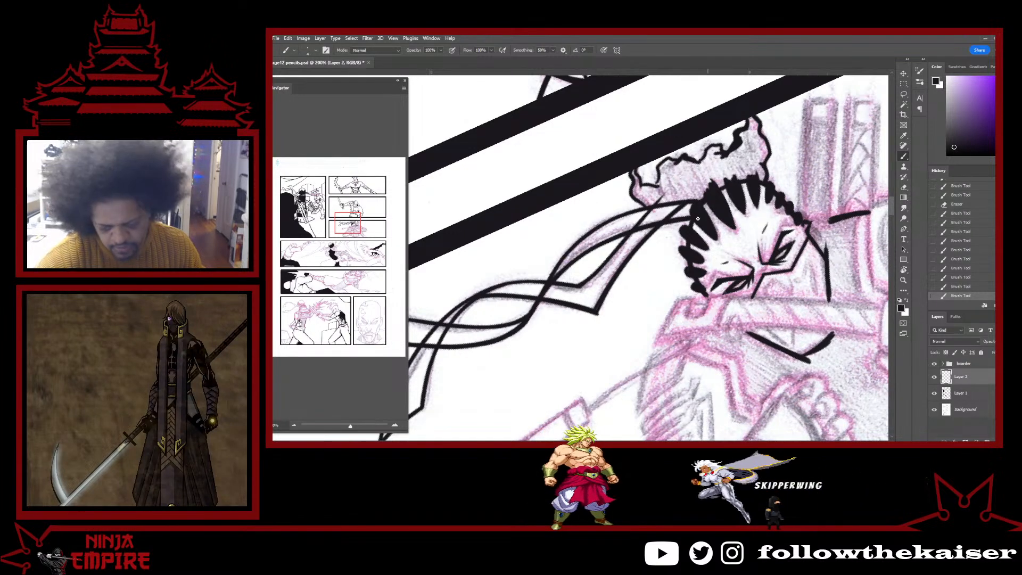
Erase the second tail's overlapping lines where it passes behind the first tail.
key(e)
mouse_move(661, 198)
mouse_down()
mouse_move(631, 231)
mouse_move(713, 253)
mouse_move(785, 205)
mouse_up()
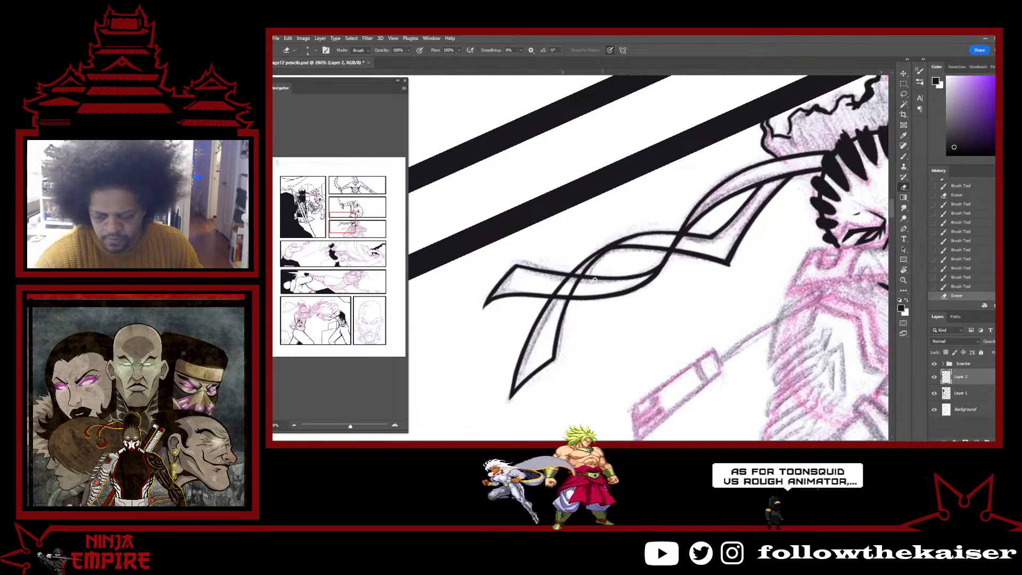
mouse_move(577, 278)
mouse_down()
mouse_move(564, 285)
mouse_move(576, 292)
mouse_up()
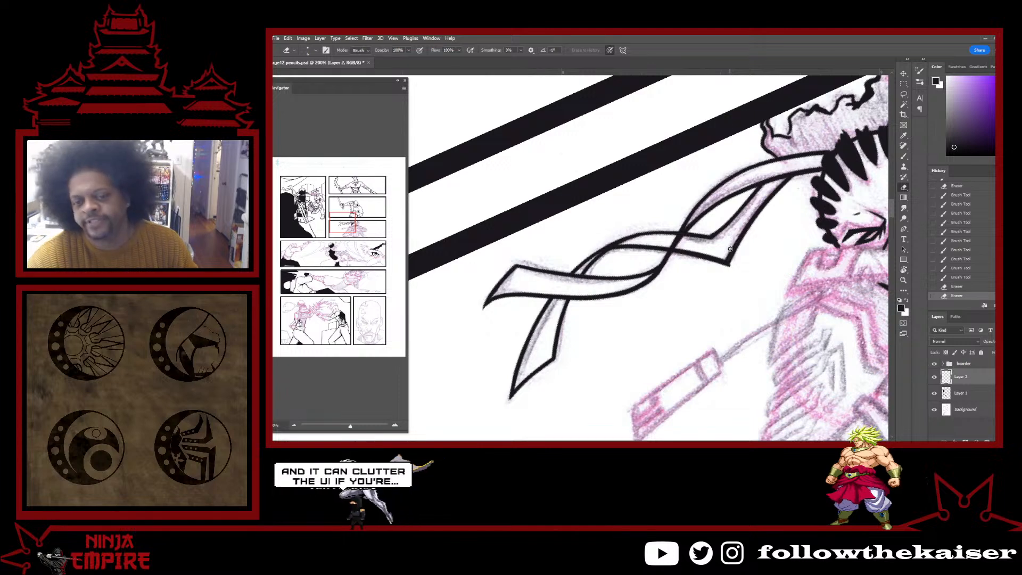
Touch up the line at the tails' upper crossing with the Brush and trim the folded section's outer edge and corner with the Eraser.
key(b)
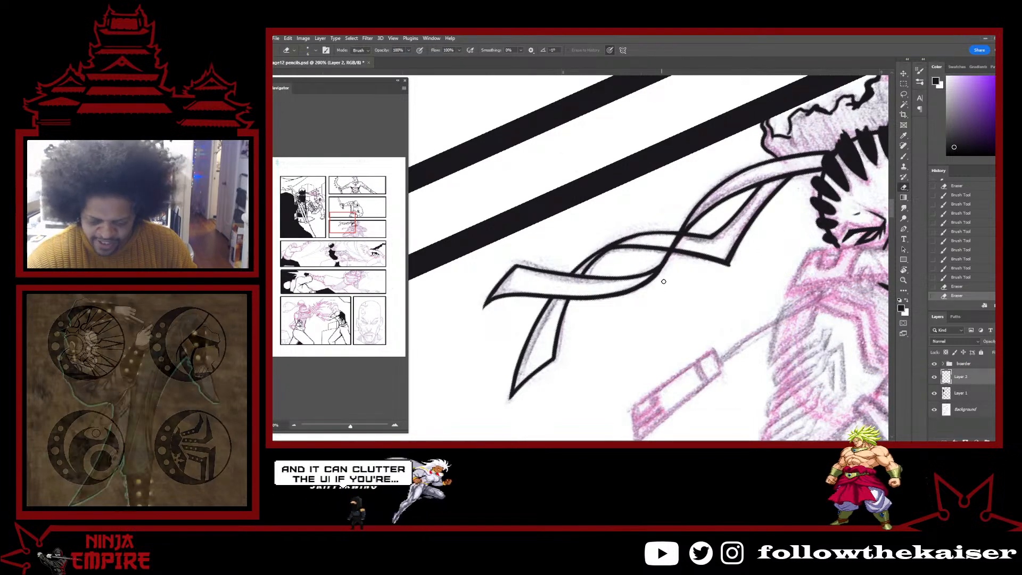
drag(668, 255, 663, 264)
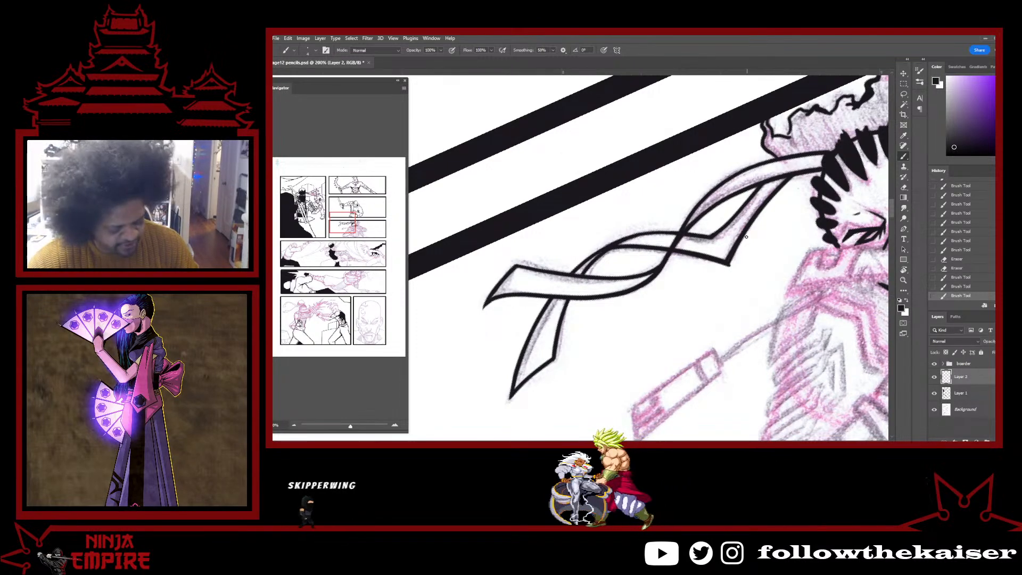
key(e)
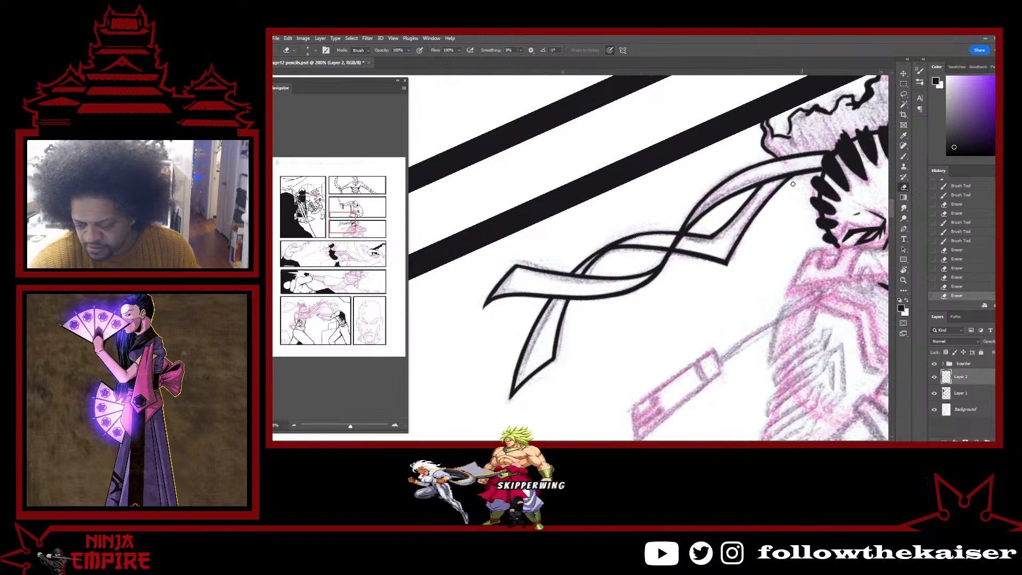
key(r)
mouse_move(737, 269)
mouse_down()
mouse_move(737, 243)
mouse_move(711, 343)
mouse_move(761, 250)
mouse_up()
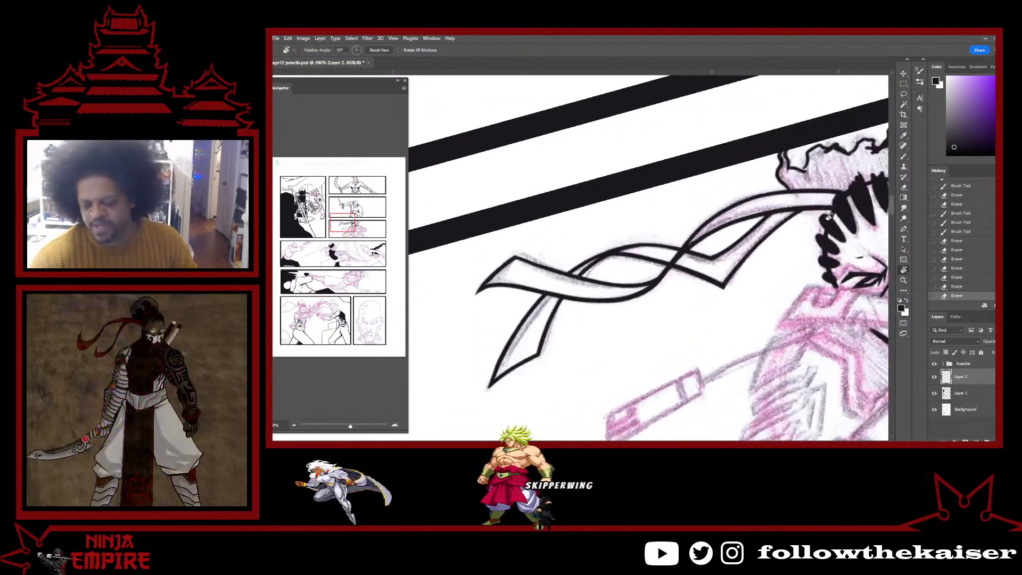
Fill the masked fighter's hair bun with solid black, working from its outline by the headband tails across to the far edge.
key(b)
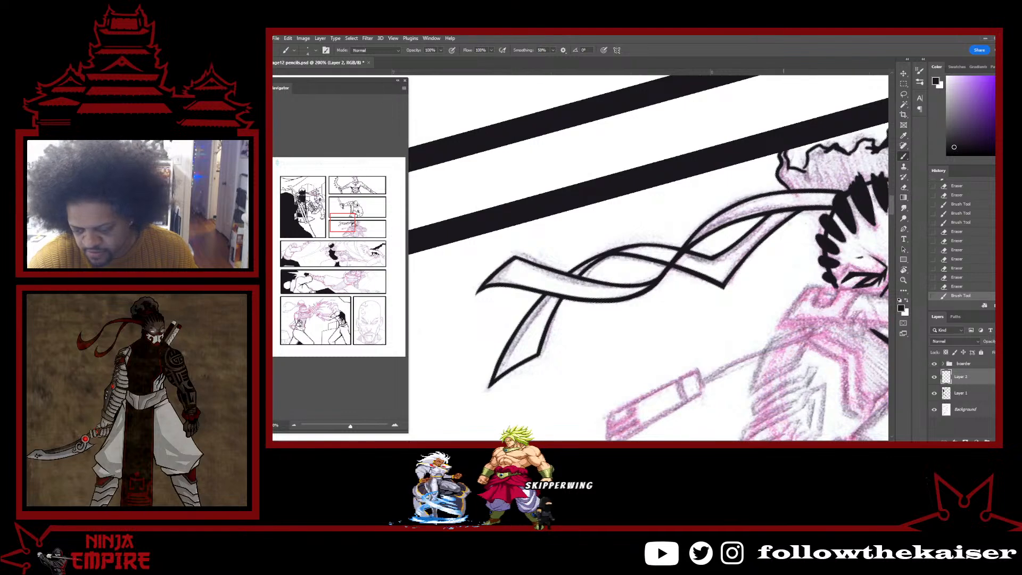
mouse_move(826, 235)
mouse_down()
mouse_move(711, 326)
mouse_move(686, 318)
mouse_up()
ctrl+click(671, 277)
ctrl+click(671, 277)
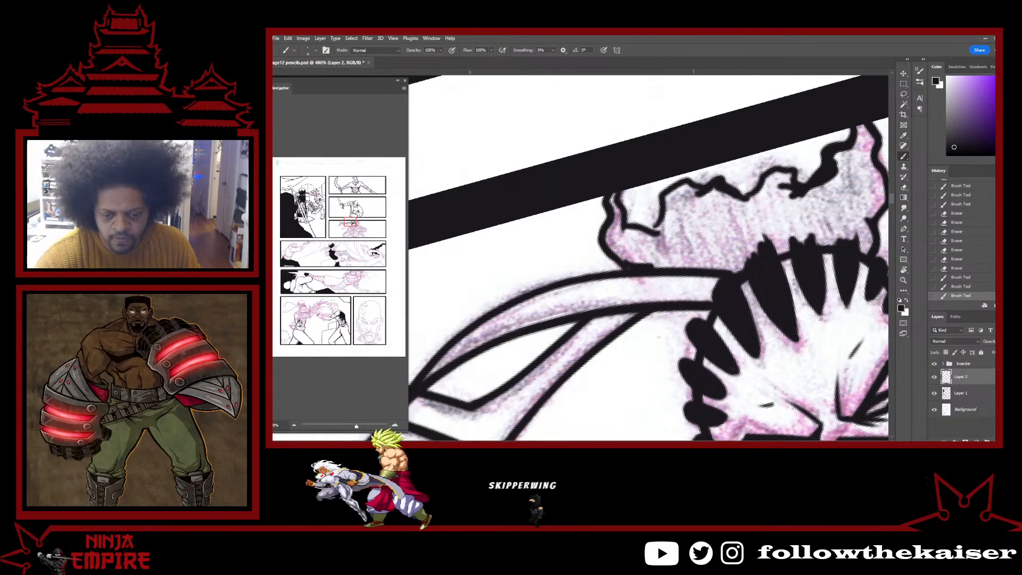
drag(683, 257, 688, 220)
drag(611, 195, 622, 226)
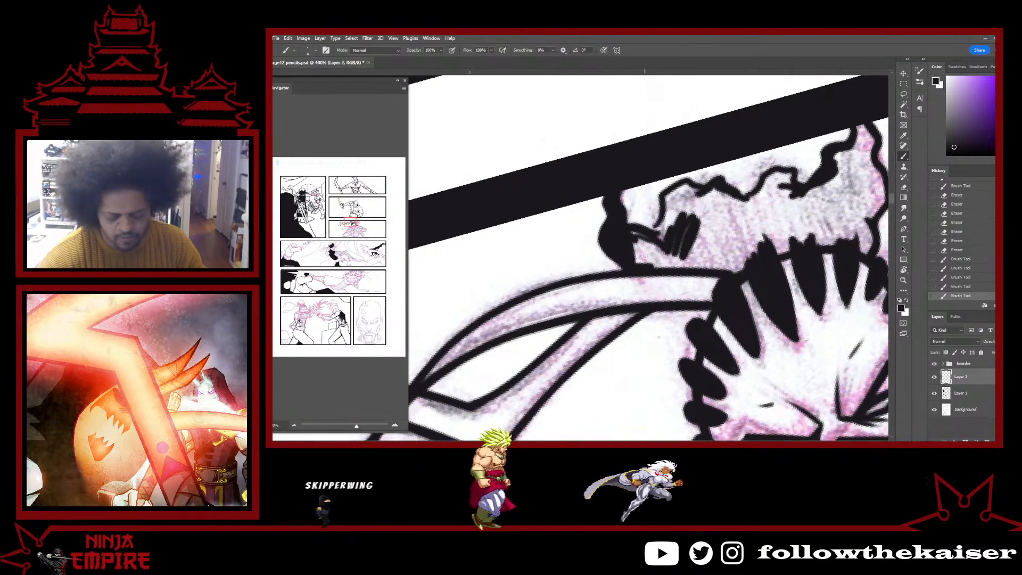
mouse_move(611, 233)
mouse_down()
mouse_move(634, 232)
mouse_move(662, 265)
mouse_move(651, 235)
mouse_up()
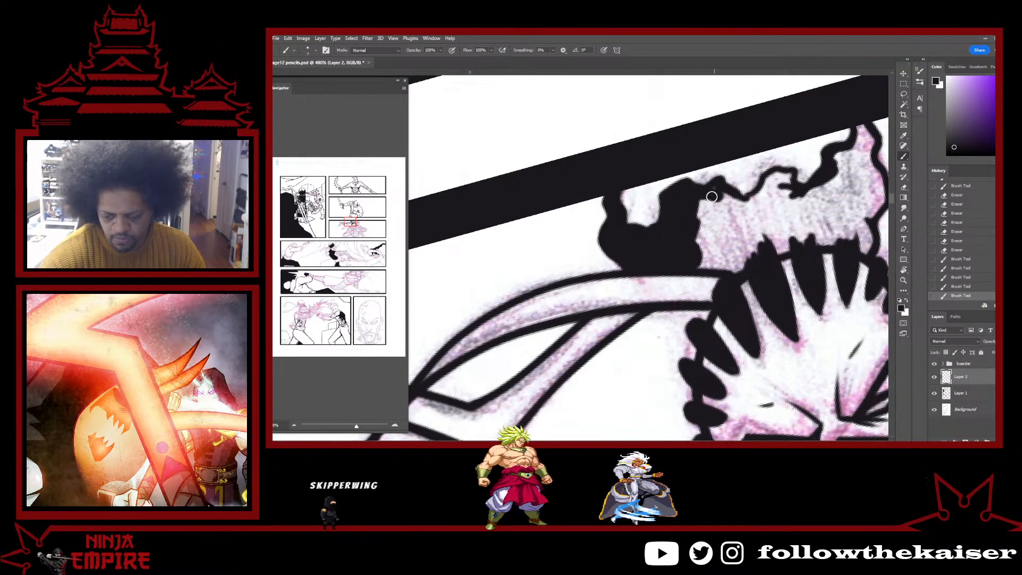
mouse_move(711, 196)
mouse_down()
mouse_move(689, 232)
mouse_move(693, 244)
mouse_move(715, 230)
mouse_move(723, 238)
mouse_move(706, 264)
mouse_move(747, 260)
mouse_move(791, 214)
mouse_move(735, 206)
mouse_up()
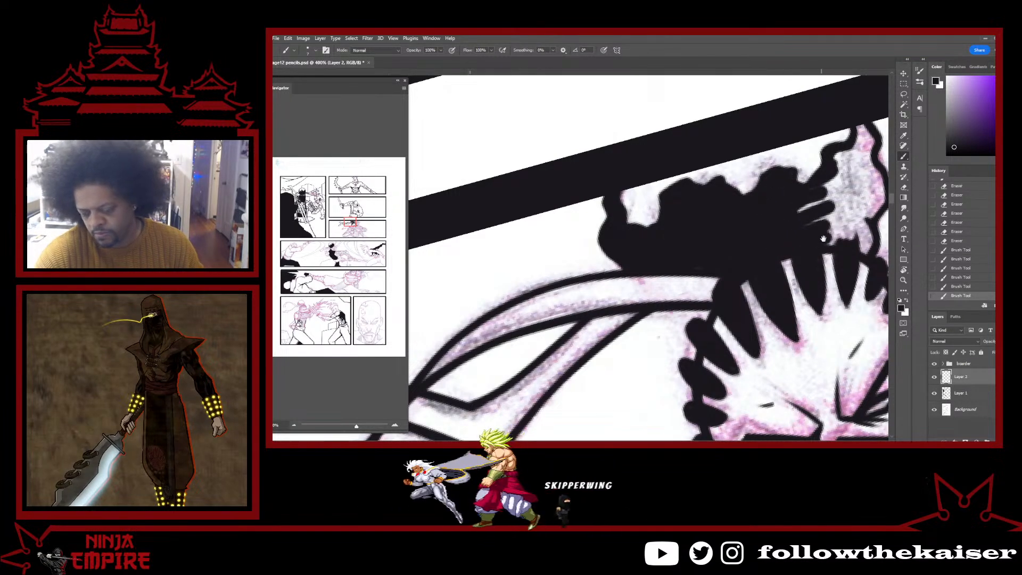
drag(823, 238, 771, 242)
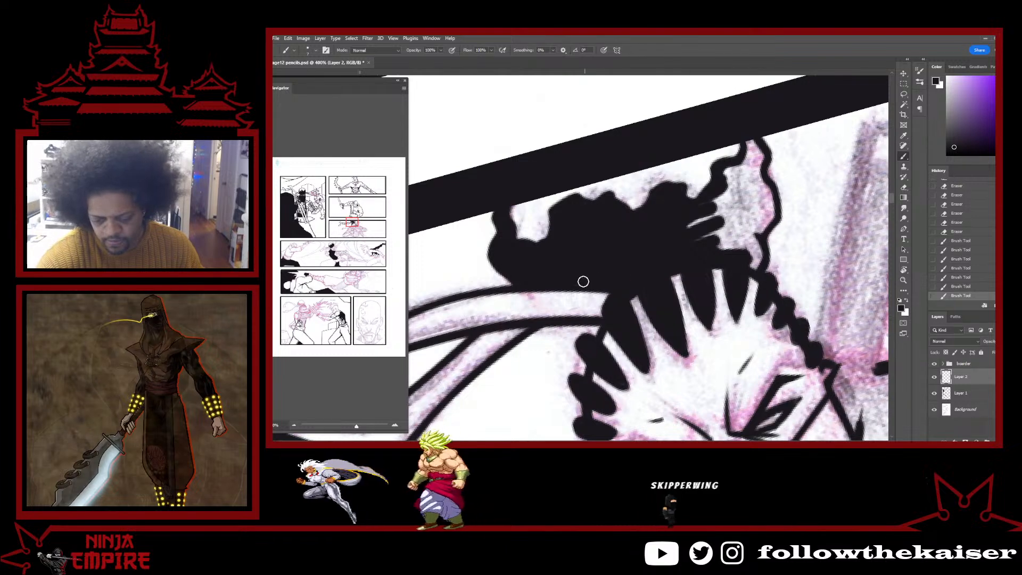
mouse_move(700, 238)
mouse_down()
mouse_move(723, 225)
mouse_move(736, 248)
mouse_up()
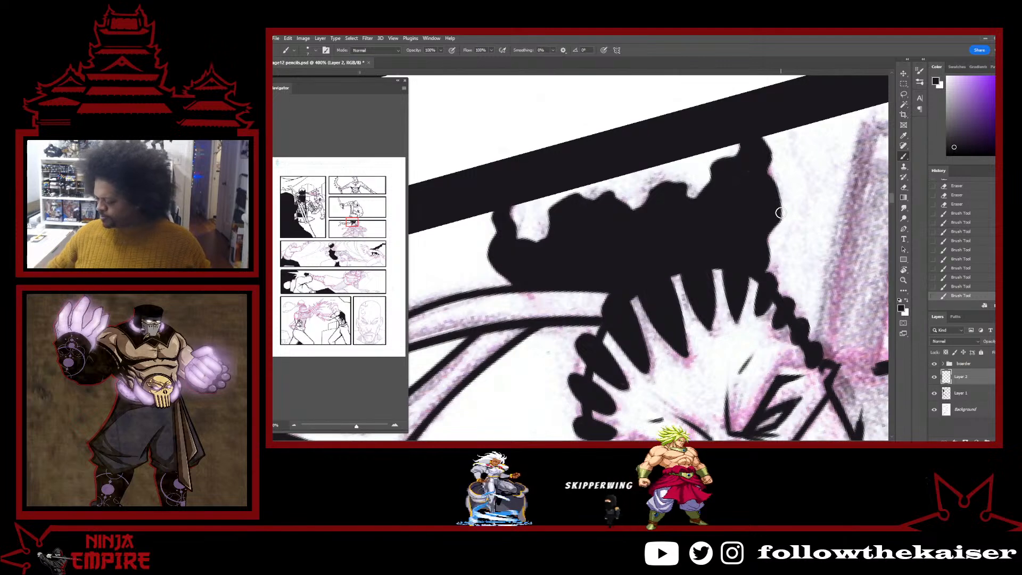
Ink the two long straight edges of the first upright shaft behind the fighter's head.
ctrl+alt+click(701, 333)
ctrl+alt+click(702, 333)
ctrl+alt+click(702, 333)
drag(720, 372, 707, 294)
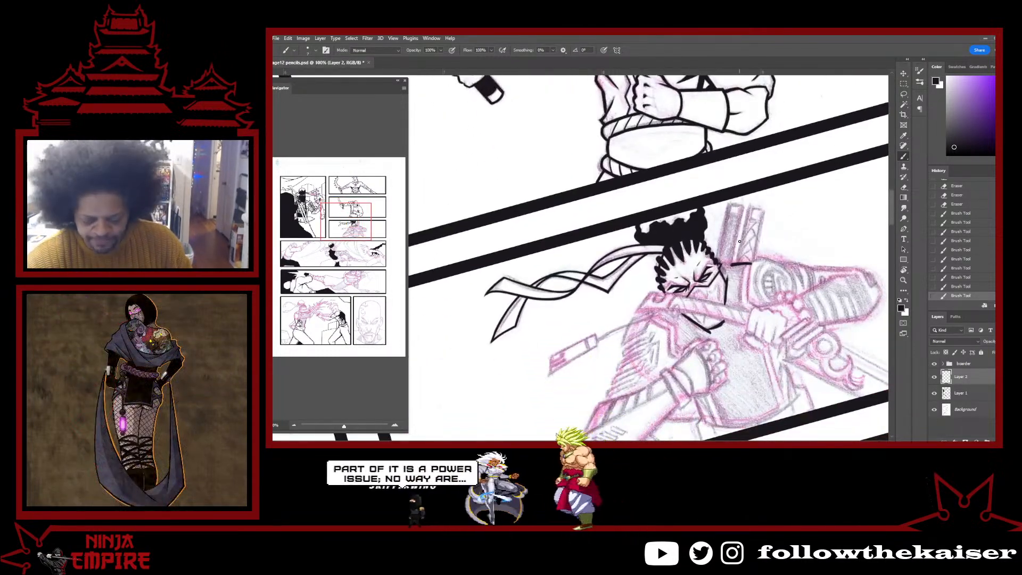
ctrl+click(731, 293)
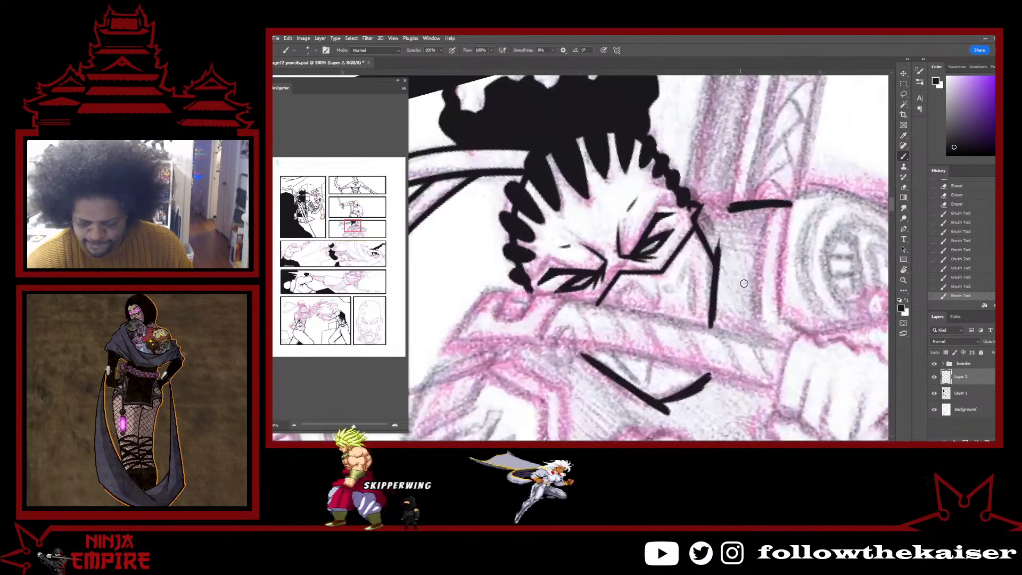
ctrl+click(726, 287)
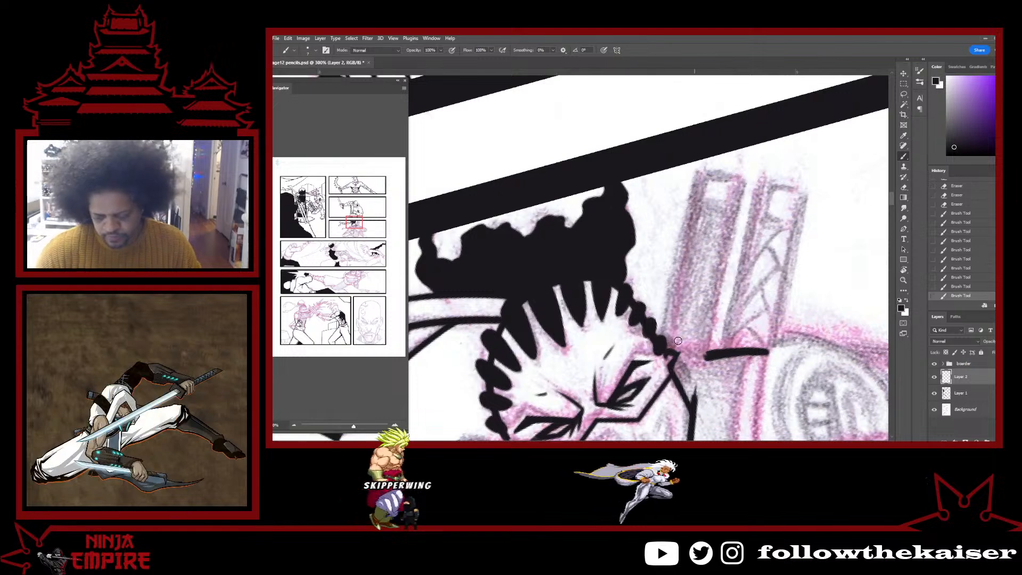
drag(666, 342, 671, 352)
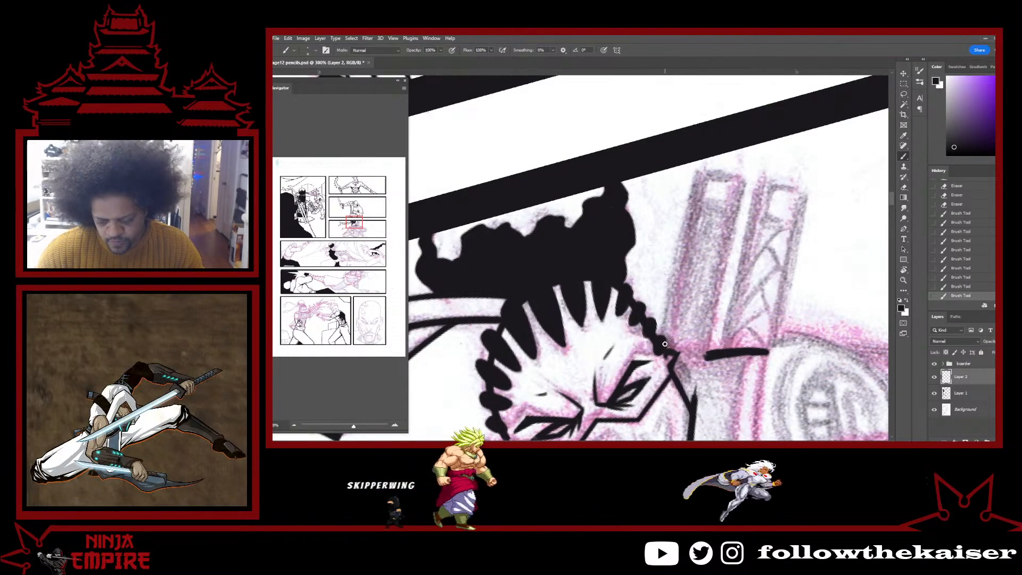
shift+click(697, 170)
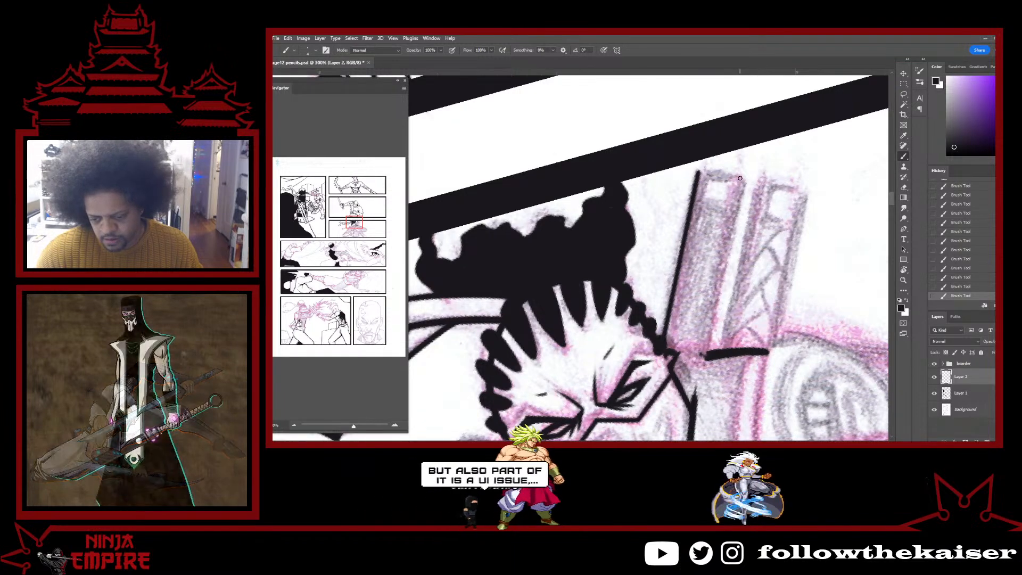
drag(702, 353, 740, 178)
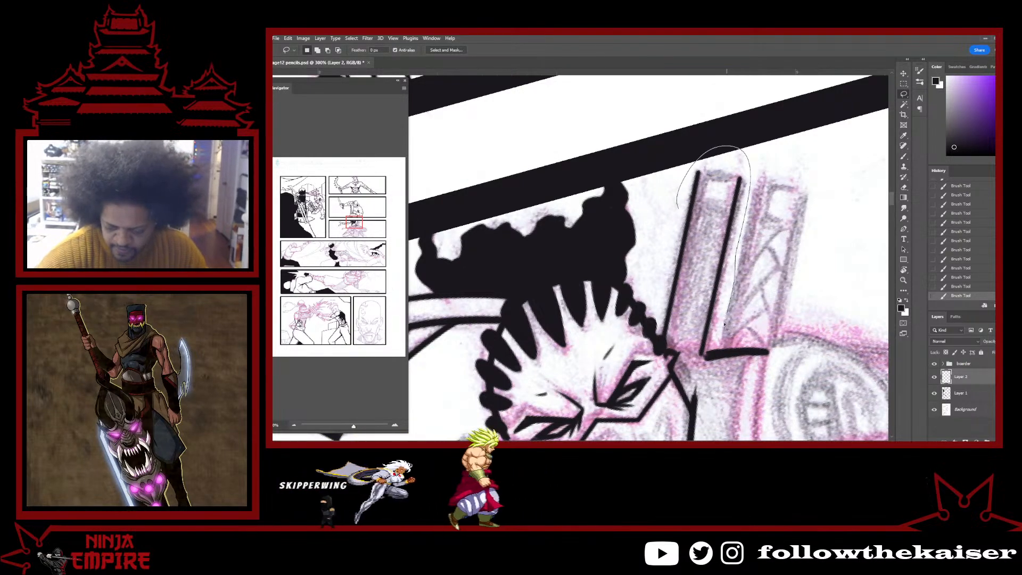
Copy the first shaft's two long edge lines, place the copy over the second pencilled shaft and trim it with the Eraser.
drag(692, 372, 686, 367)
key(ctrl+c)
key(ctrl+v)
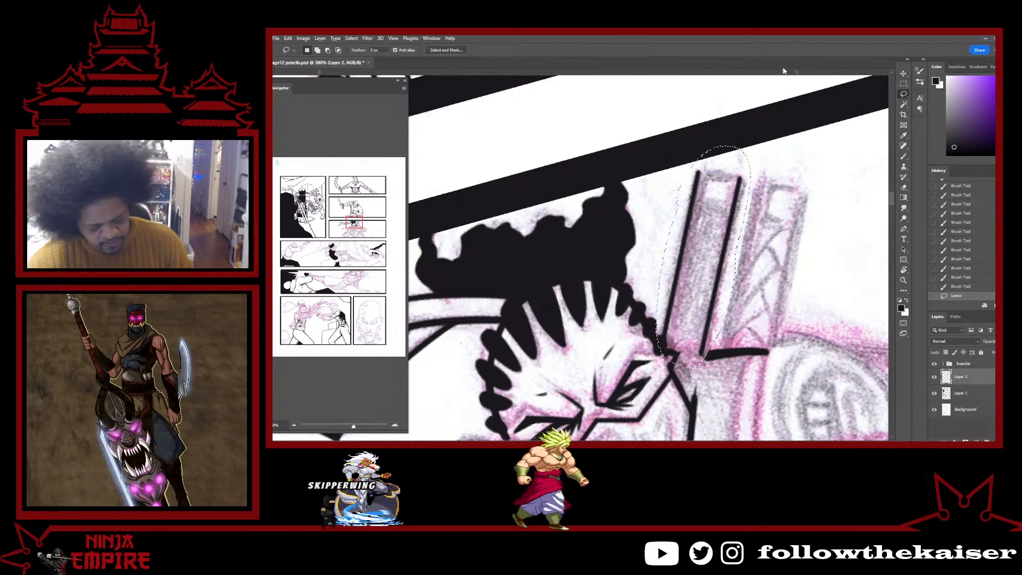
key(v)
mouse_move(764, 296)
mouse_down()
mouse_move(777, 298)
mouse_move(767, 291)
mouse_up()
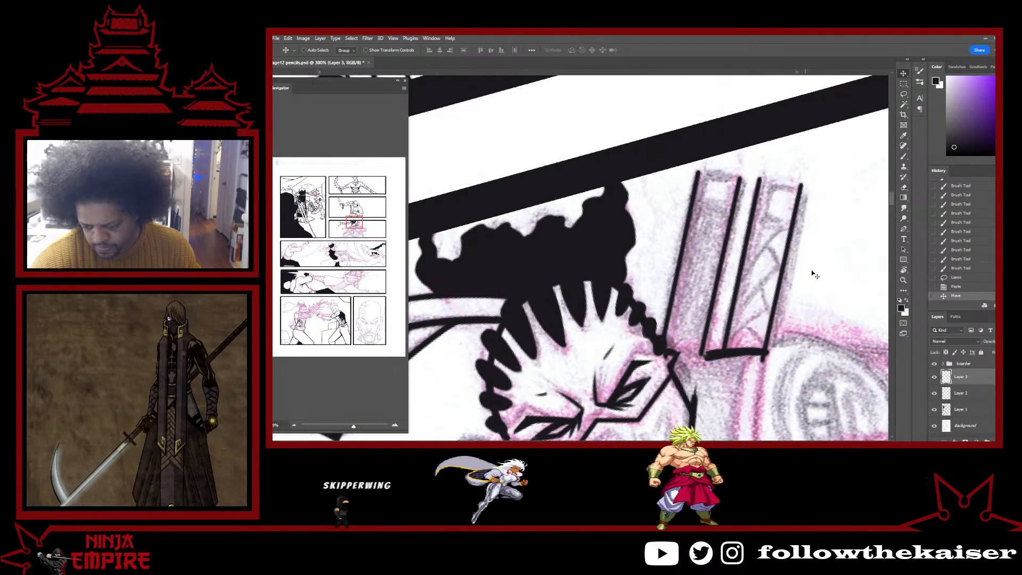
key(e)
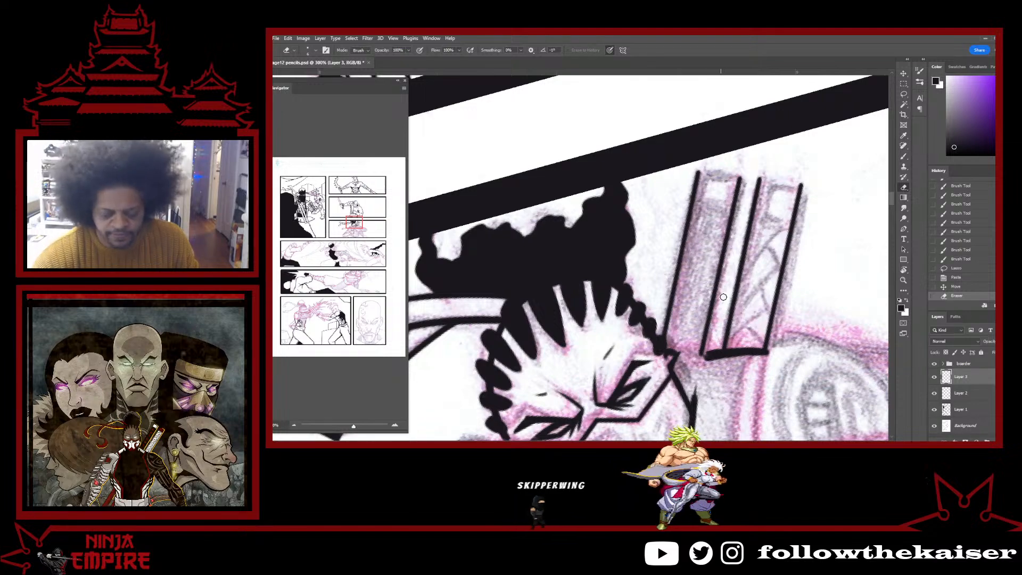
Thicken the line at the shafts' base and ink the two curved strap edges running from it down toward the fist.
key(r)
drag(809, 211, 749, 419)
key(ctrl+plus)
drag(628, 404, 585, 215)
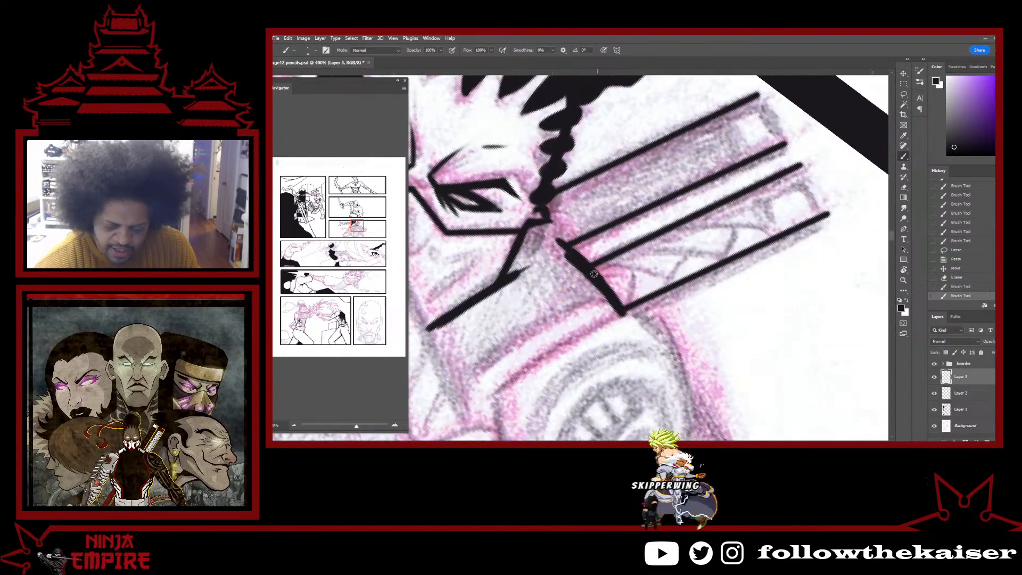
drag(659, 342, 802, 215)
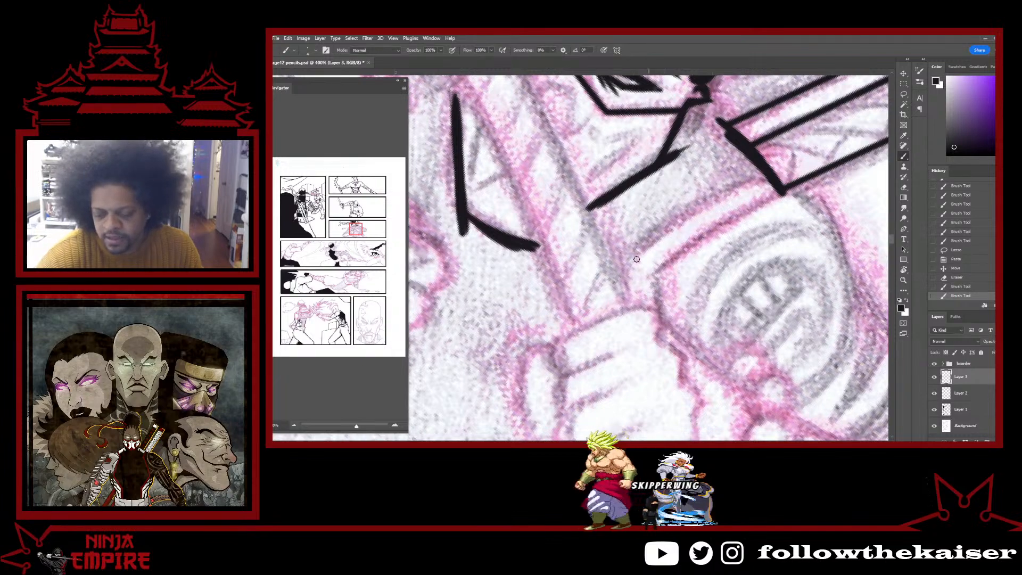
drag(616, 271, 761, 179)
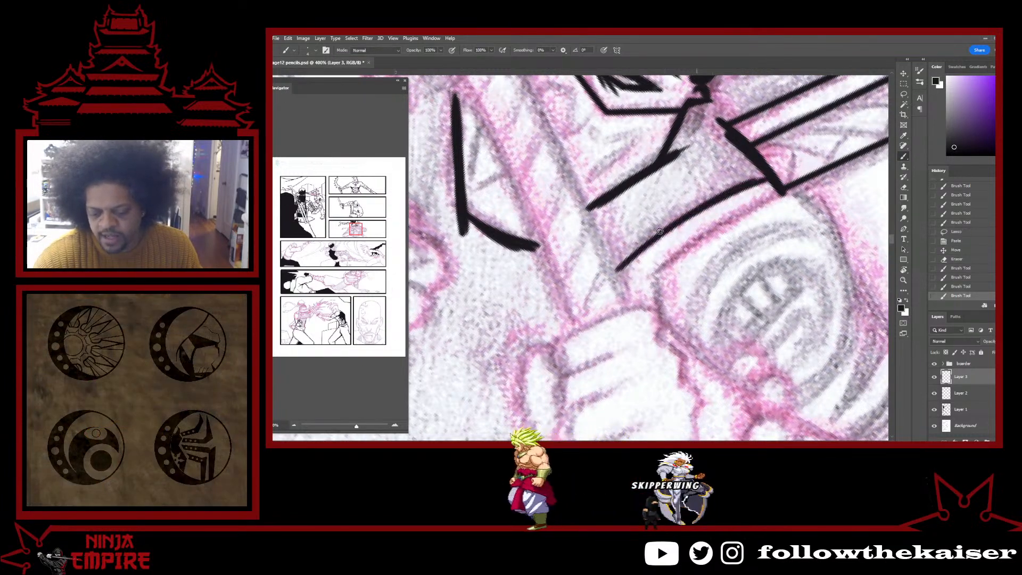
drag(660, 231, 619, 265)
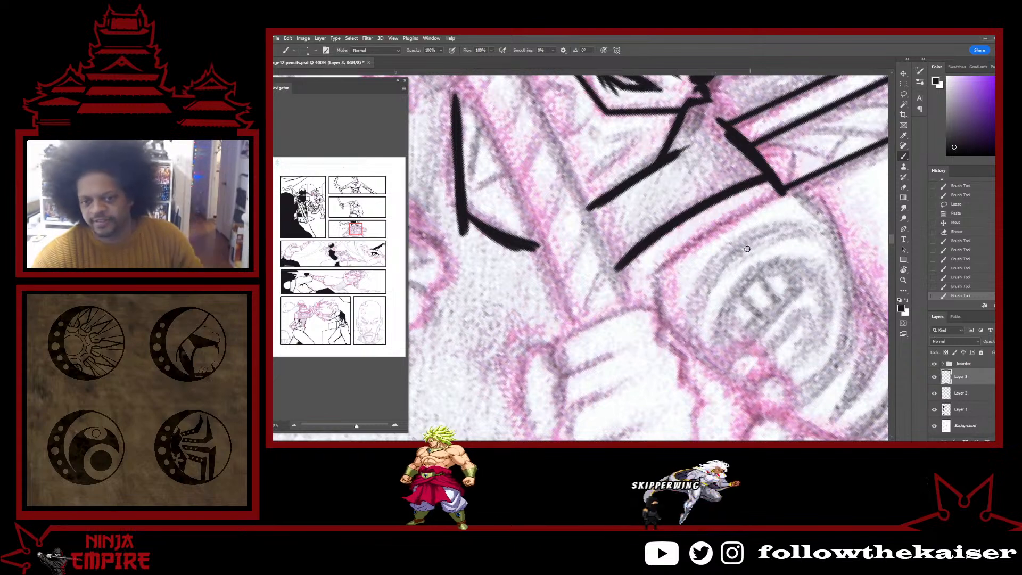
mouse_move(647, 279)
mouse_down()
mouse_move(796, 187)
mouse_move(650, 278)
mouse_move(789, 190)
mouse_move(685, 244)
mouse_move(650, 309)
mouse_move(651, 277)
mouse_up()
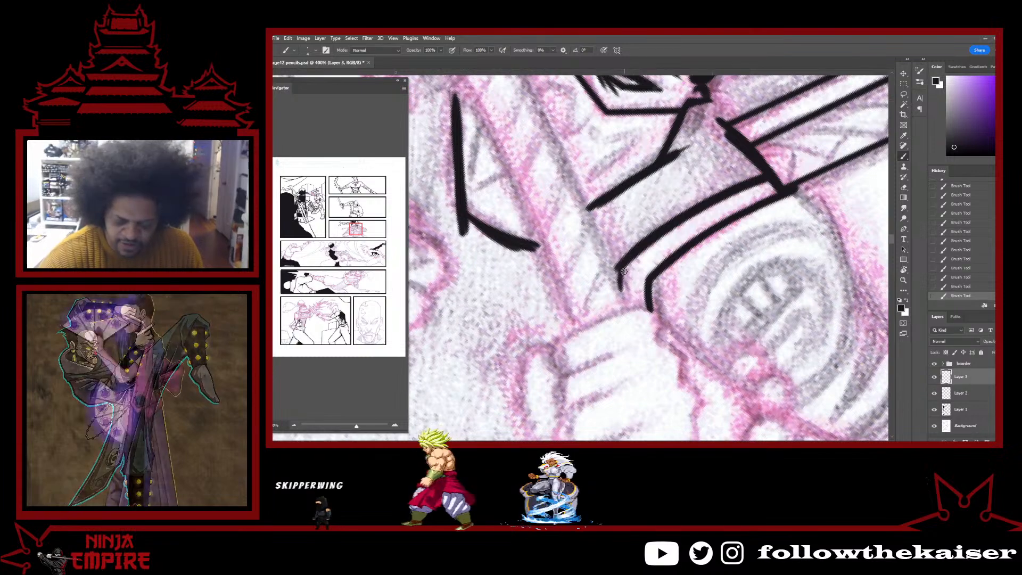
drag(626, 261, 619, 292)
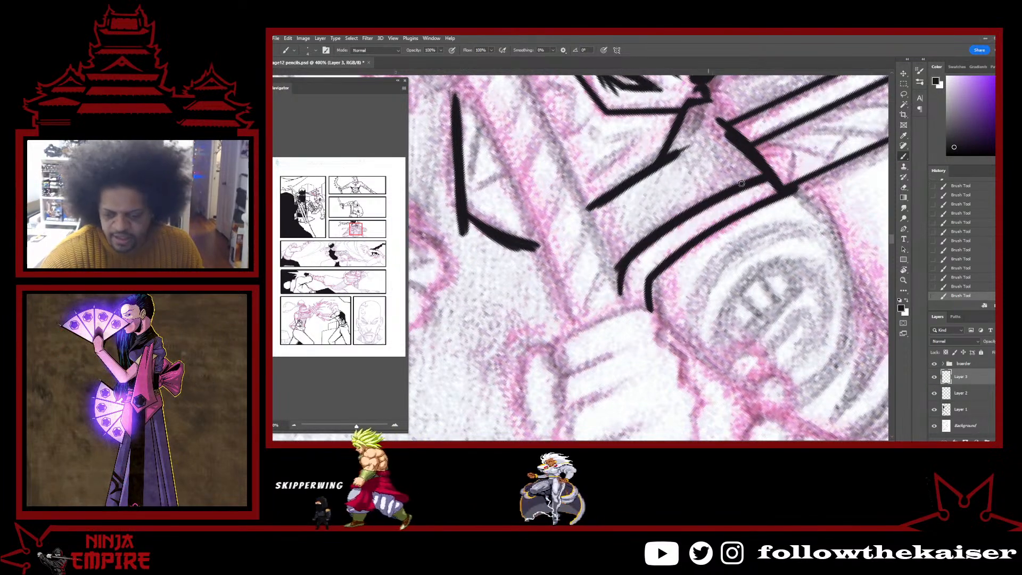
Close the first shaft's upper end with a curved line and ink the curved band line just below it.
drag(737, 219, 631, 357)
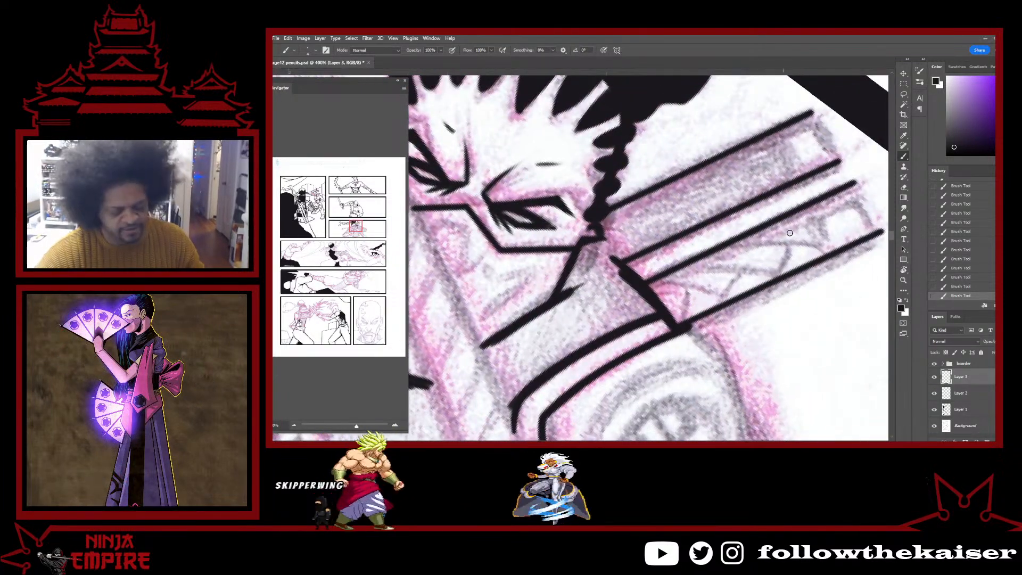
key(r)
mouse_move(790, 232)
mouse_down()
mouse_move(771, 175)
mouse_move(665, 90)
mouse_up()
mouse_move(665, 90)
mouse_down()
mouse_move(739, 298)
mouse_move(607, 159)
mouse_up()
drag(556, 195, 636, 282)
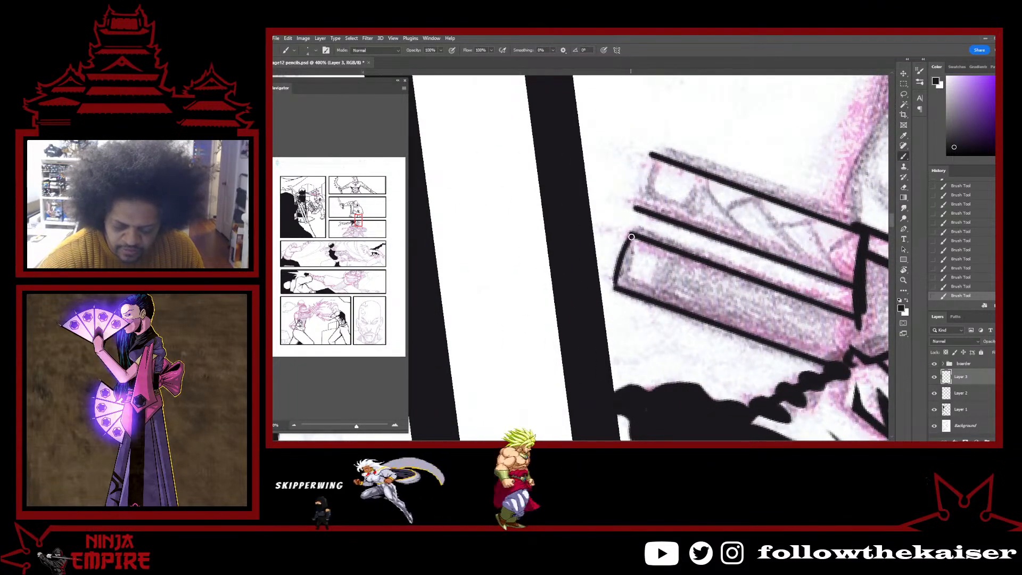
mouse_move(632, 237)
mouse_down()
mouse_move(616, 284)
mouse_move(612, 266)
mouse_move(636, 279)
mouse_up()
key(r)
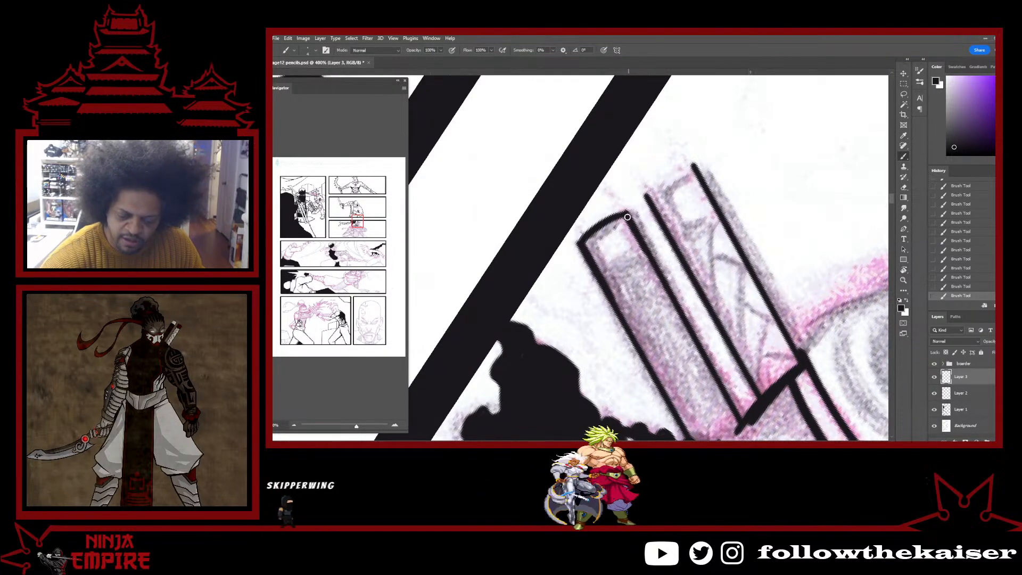
drag(739, 271, 717, 172)
key(b)
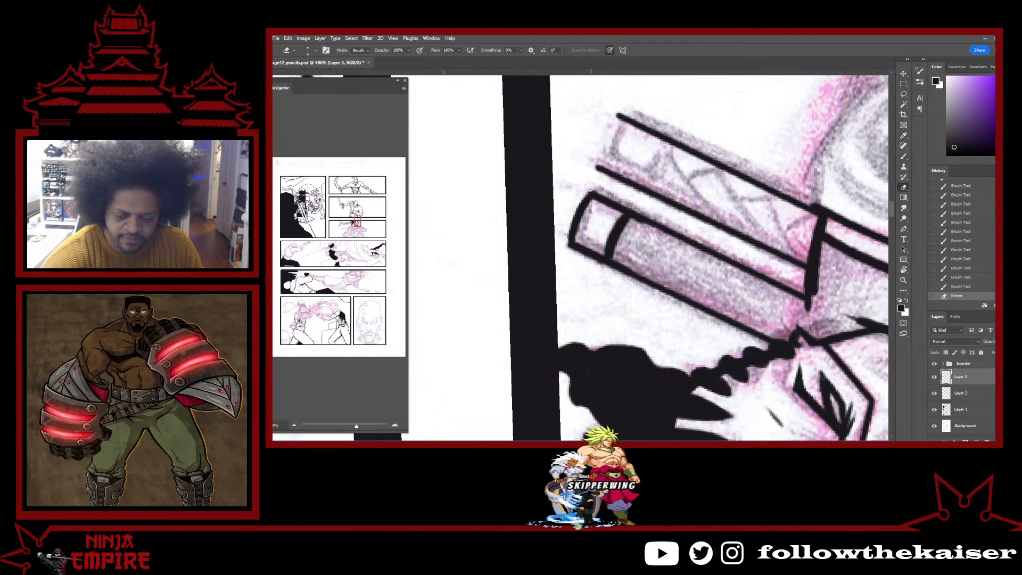
Erase the overshooting line ends at both upper corners of the first shaft on Layer 2.
drag(743, 207, 962, 411)
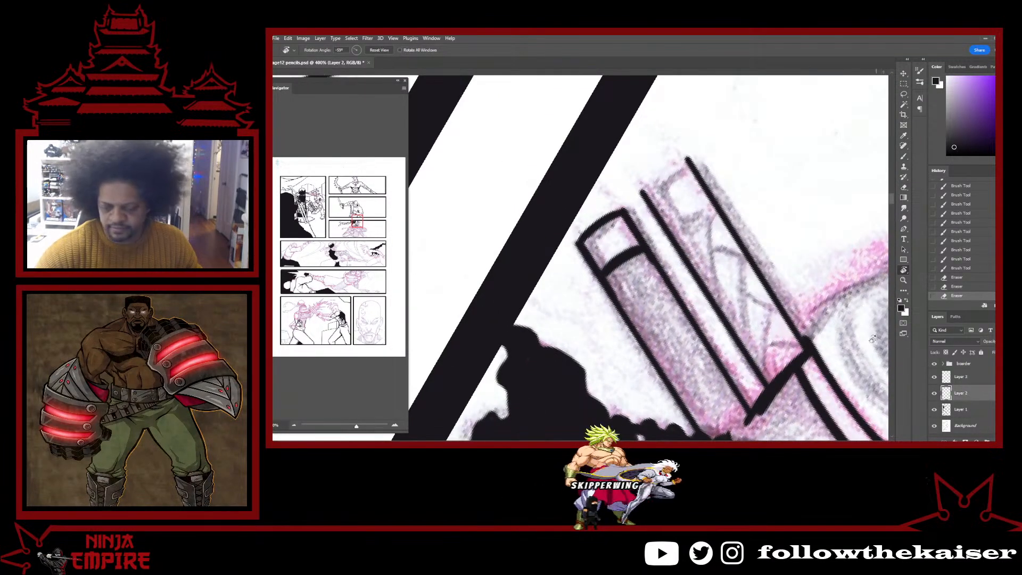
drag(620, 204, 623, 207)
key(e)
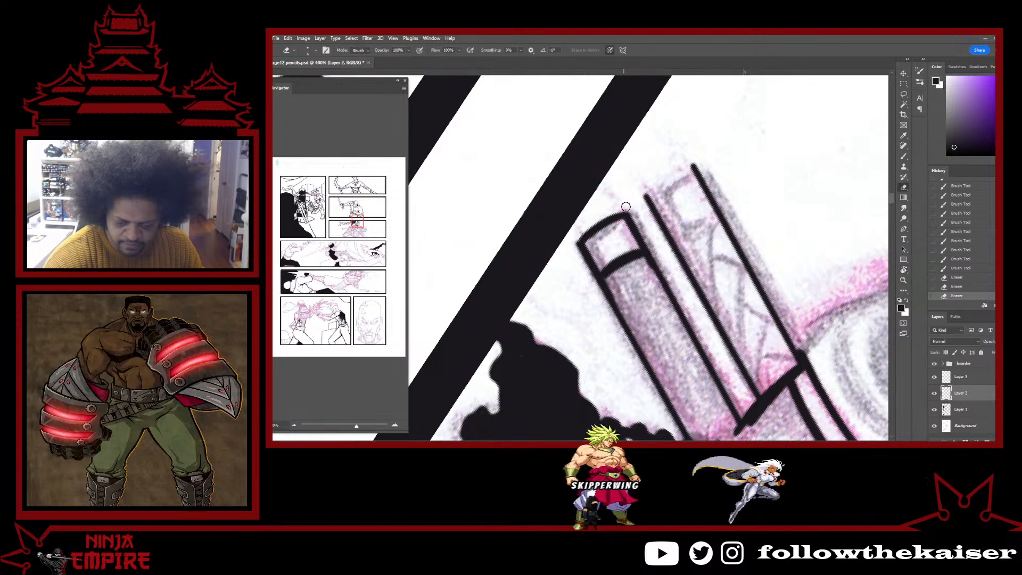
click(627, 207)
click(578, 241)
click(576, 238)
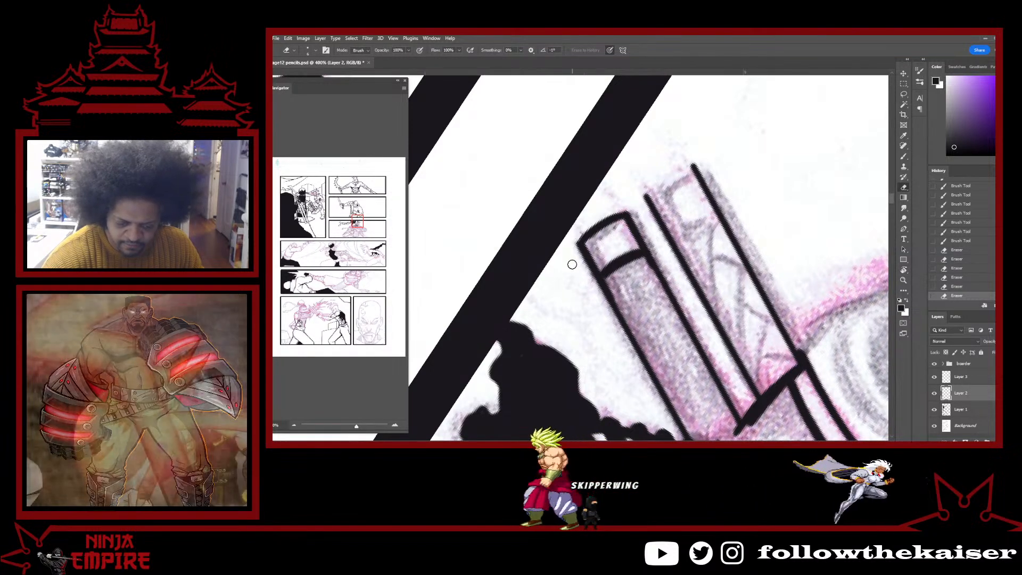
Close the second shaft's upper end with a curved line and erase the edge ends sticking out past its corners on Layer 3.
key(b)
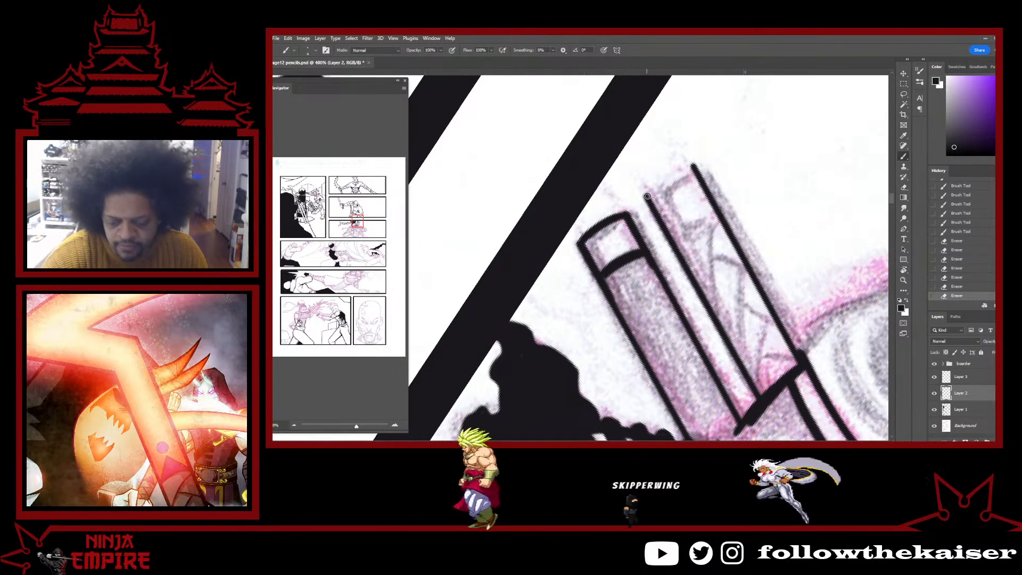
mouse_move(645, 197)
mouse_down()
mouse_move(674, 180)
mouse_move(642, 202)
mouse_move(672, 169)
mouse_move(657, 187)
mouse_move(693, 166)
mouse_up()
key(e)
click(967, 378)
key(b)
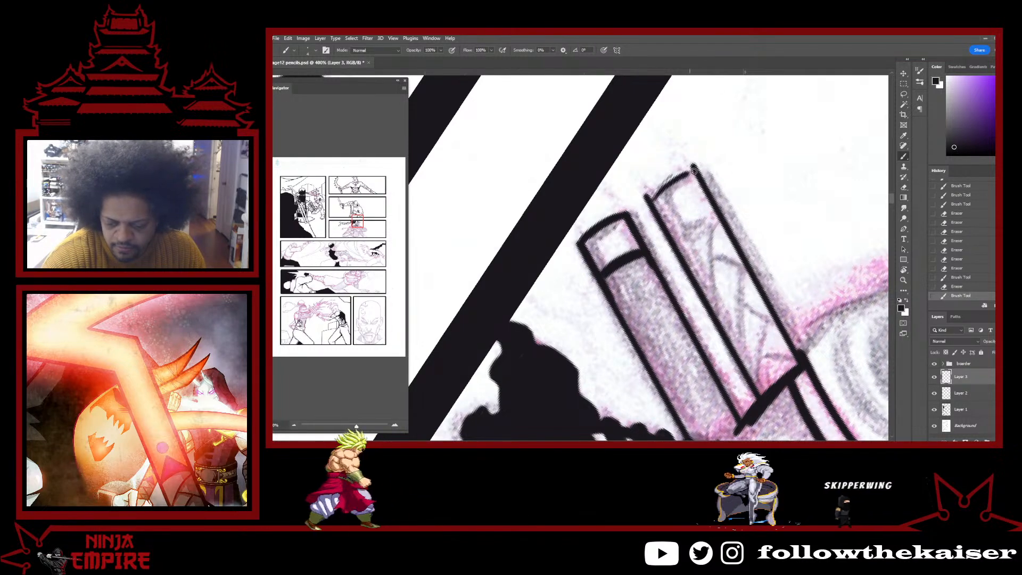
drag(655, 197, 648, 204)
key(e)
drag(690, 164, 693, 163)
drag(643, 194, 650, 198)
key(b)
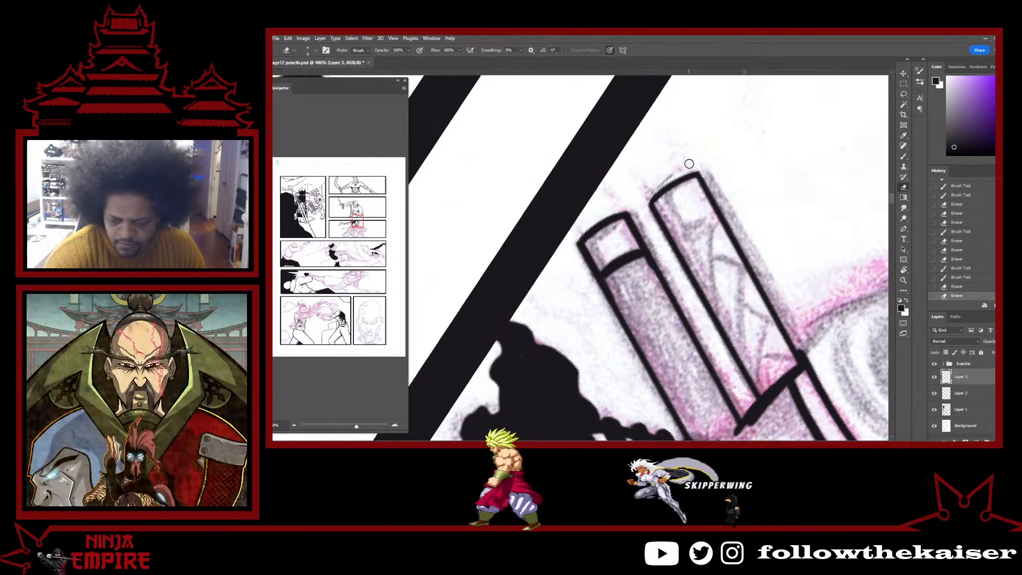
drag(689, 164, 711, 154)
Ink a curved band line across the second shaft below its end cap, redoing the first stroke.
key(r)
key(b)
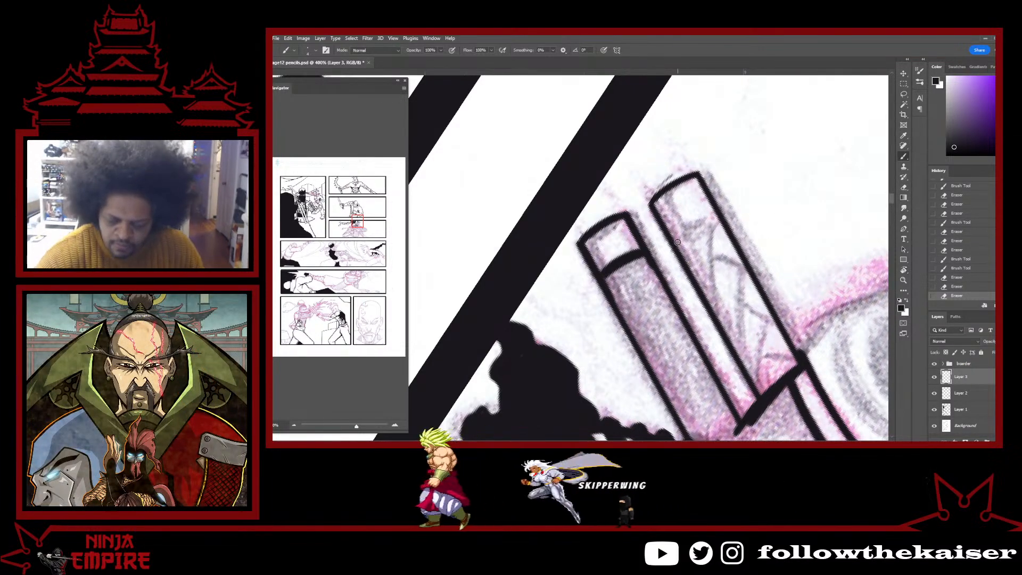
drag(715, 217, 679, 240)
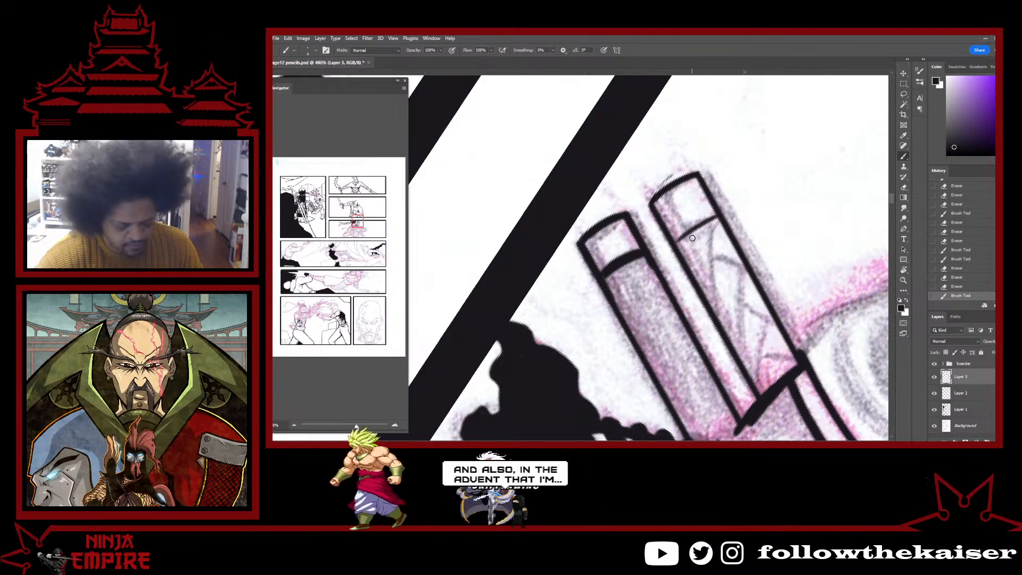
key(ctrl+z)
drag(674, 239, 721, 211)
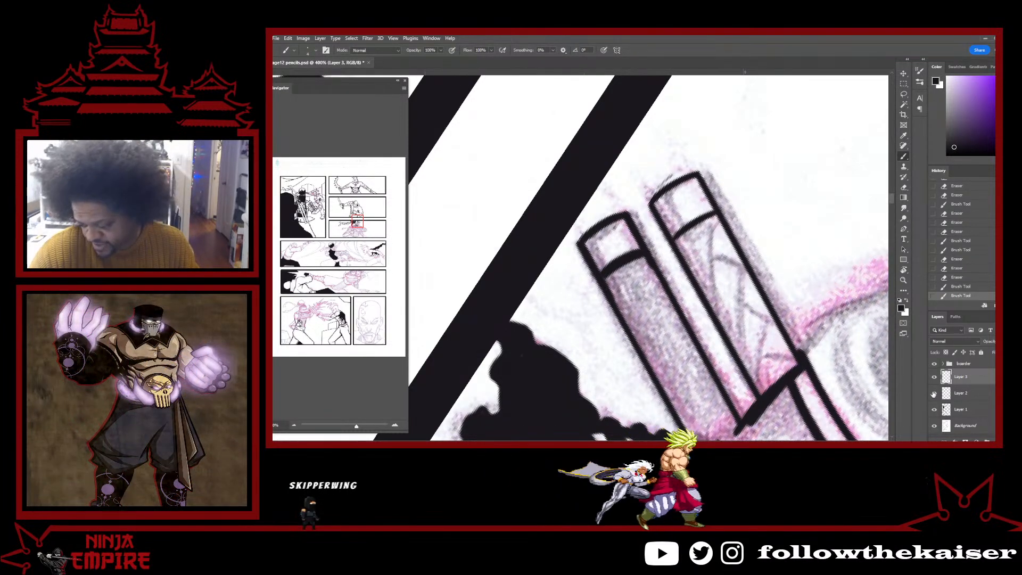
Ink the crisscross wrapping on Layer 2 with short diagonal strokes down the second shaft, from the band to its base.
click(933, 394)
click(934, 393)
click(961, 393)
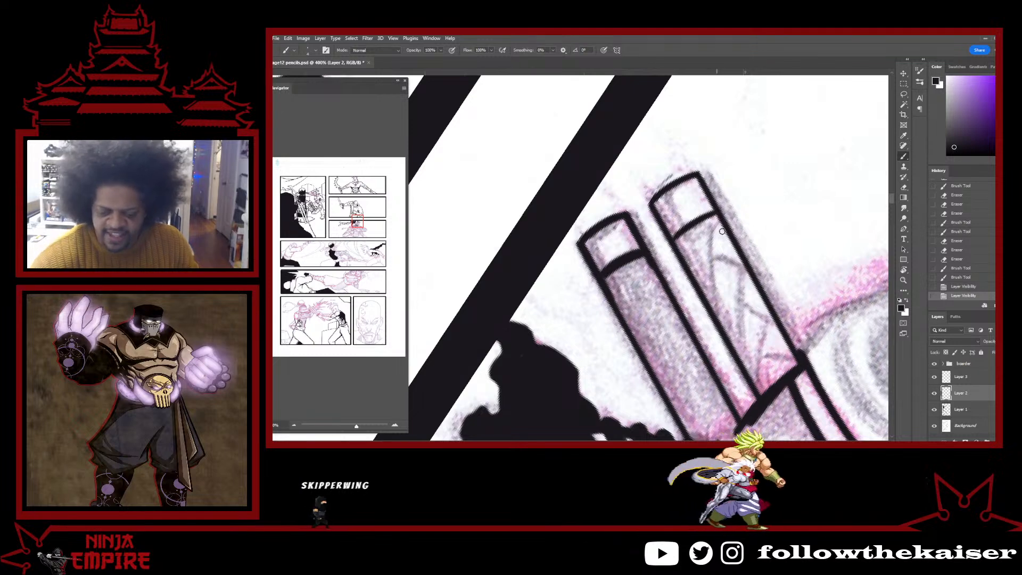
drag(713, 221, 698, 320)
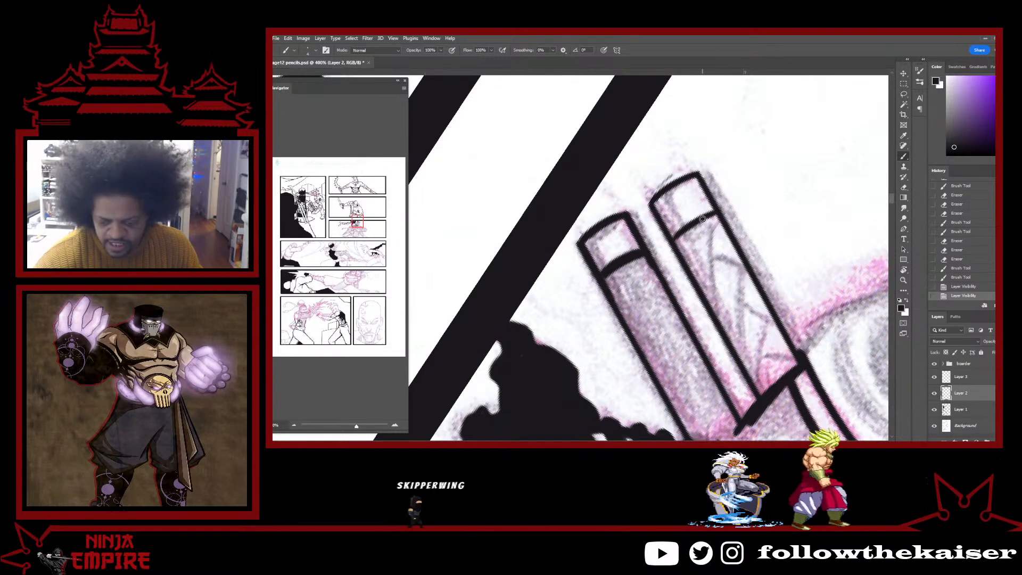
drag(692, 274, 694, 318)
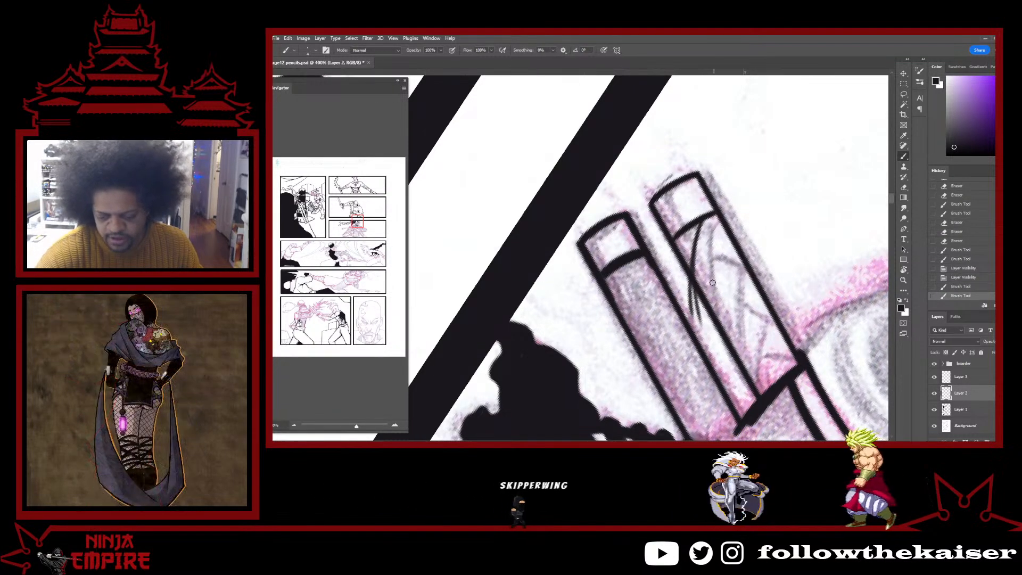
key(r)
mouse_move(767, 213)
mouse_down()
mouse_move(777, 279)
mouse_move(758, 314)
mouse_up()
key(space)
mouse_move(711, 316)
mouse_down()
mouse_move(672, 218)
mouse_move(712, 279)
mouse_up()
mouse_move(665, 229)
mouse_down()
mouse_move(627, 276)
mouse_move(626, 312)
mouse_move(673, 325)
mouse_move(624, 342)
mouse_move(671, 360)
mouse_up()
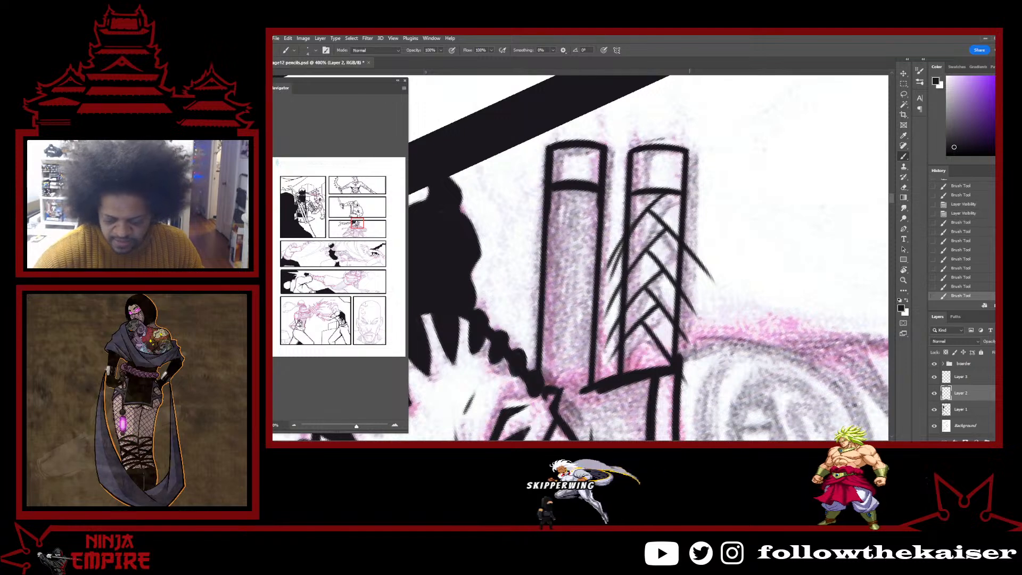
Erase the wrapping strokes that extend beyond both sides of the second shaft.
key(e)
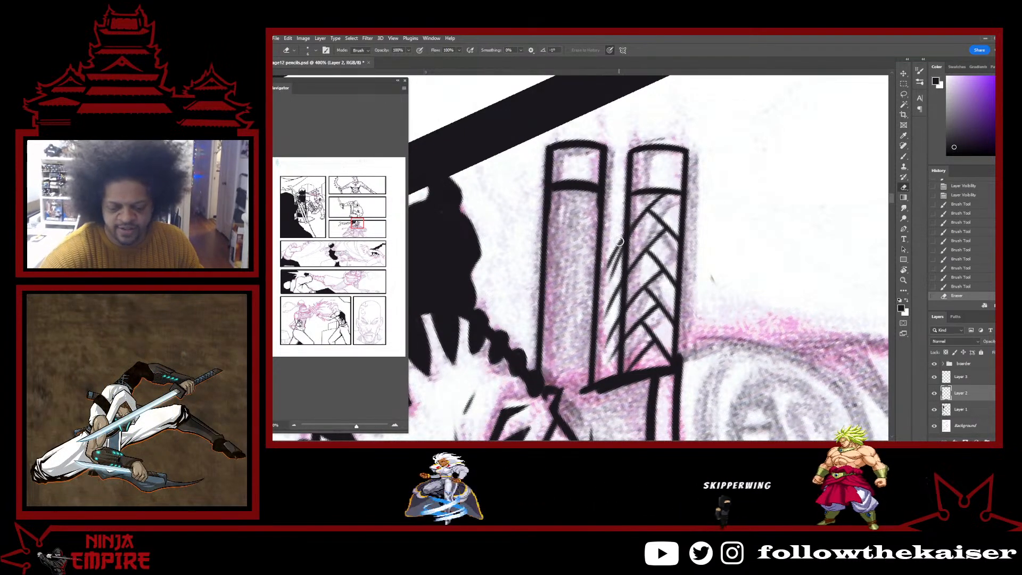
drag(615, 201, 713, 321)
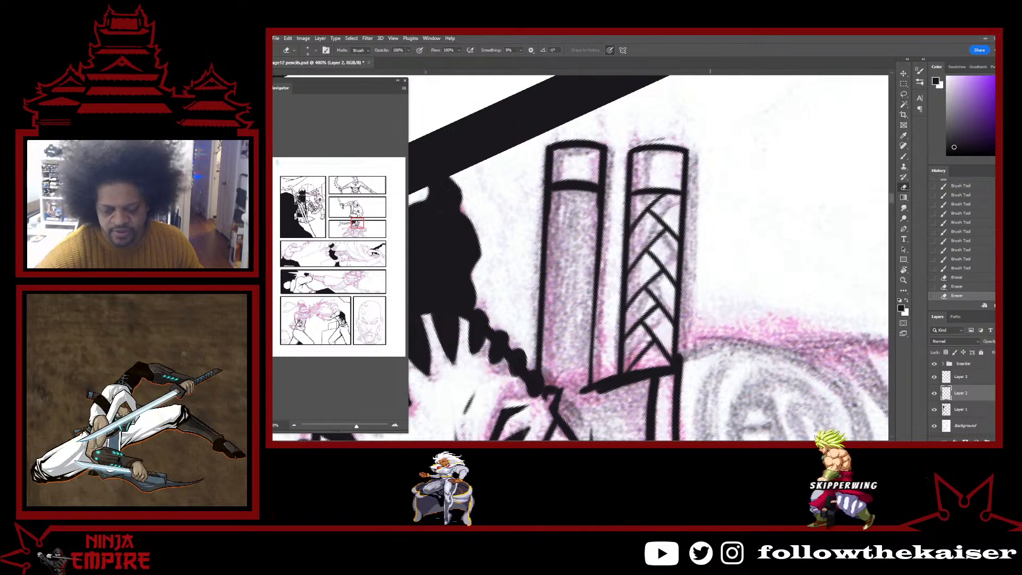
key(ctrl+z)
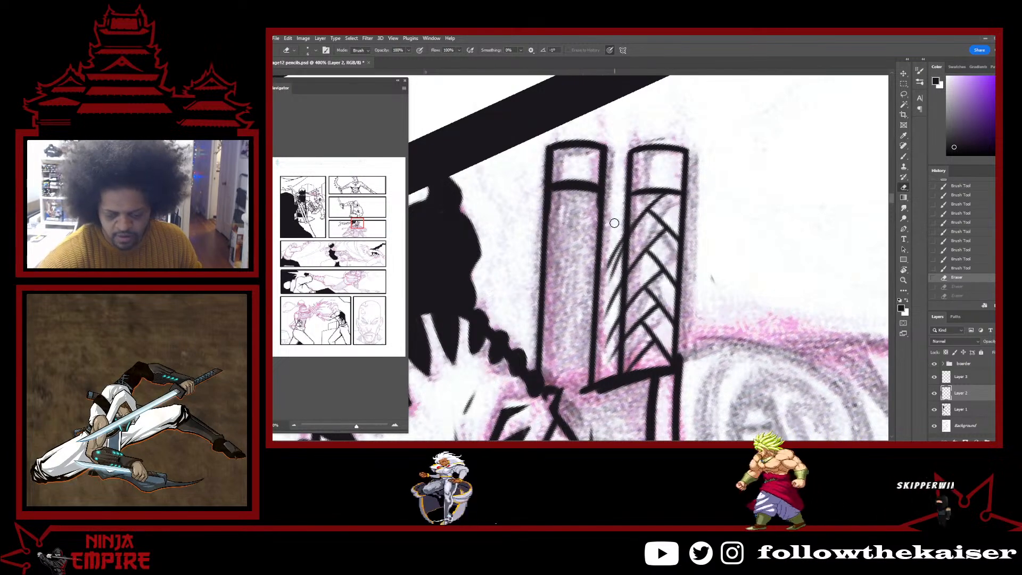
drag(614, 273, 609, 358)
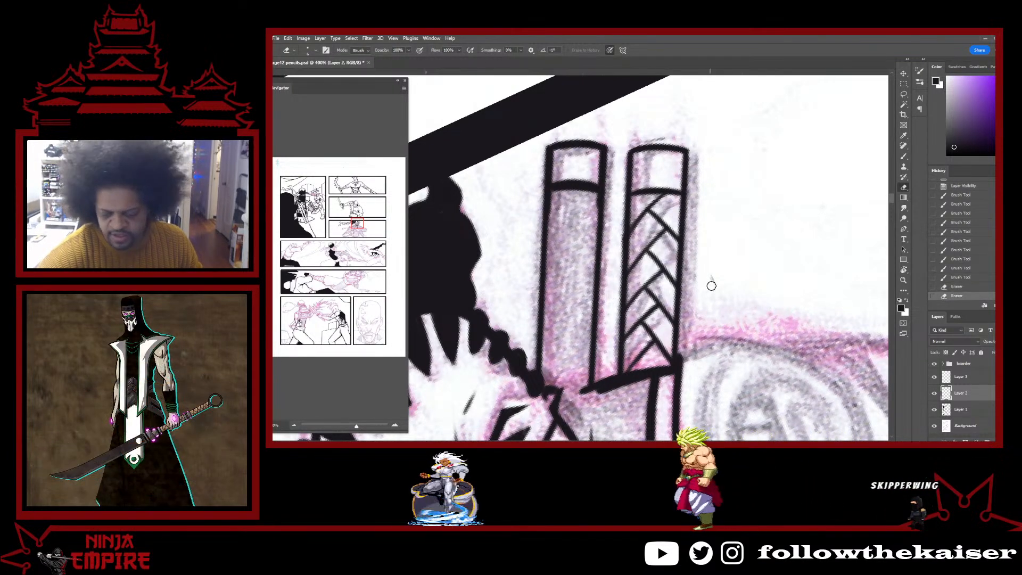
mouse_move(711, 285)
mouse_down()
mouse_move(697, 223)
mouse_move(692, 314)
mouse_up()
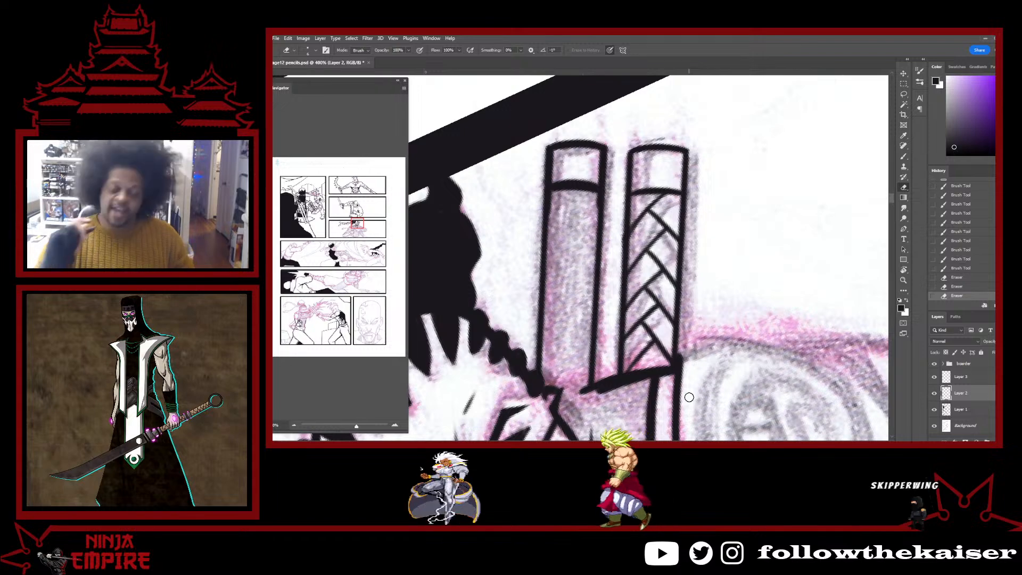
click(682, 364)
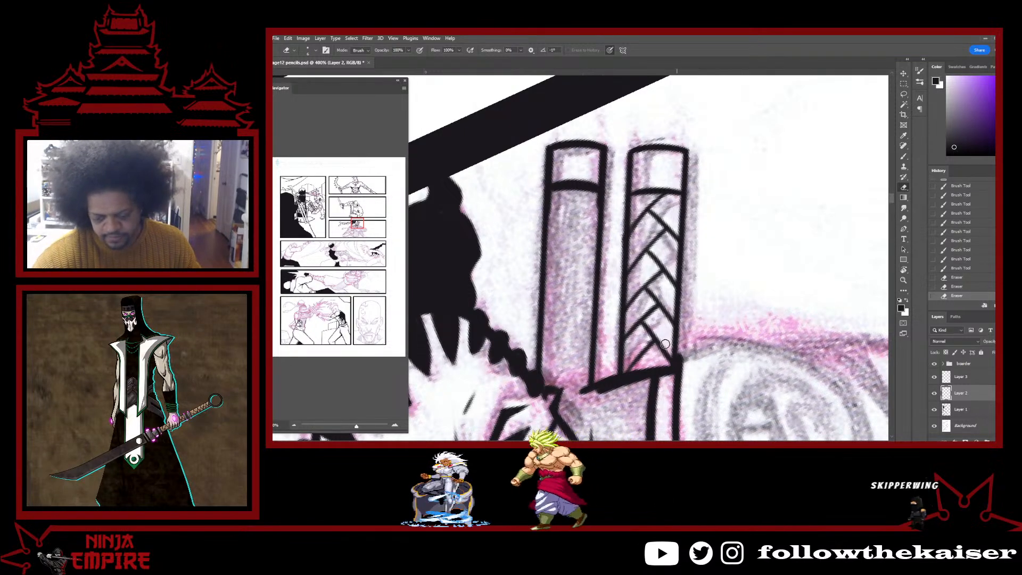
Reinforce both long edges of the second shaft with straight brush lines and touch up the first shaft's edge beside its end cap.
key(v)
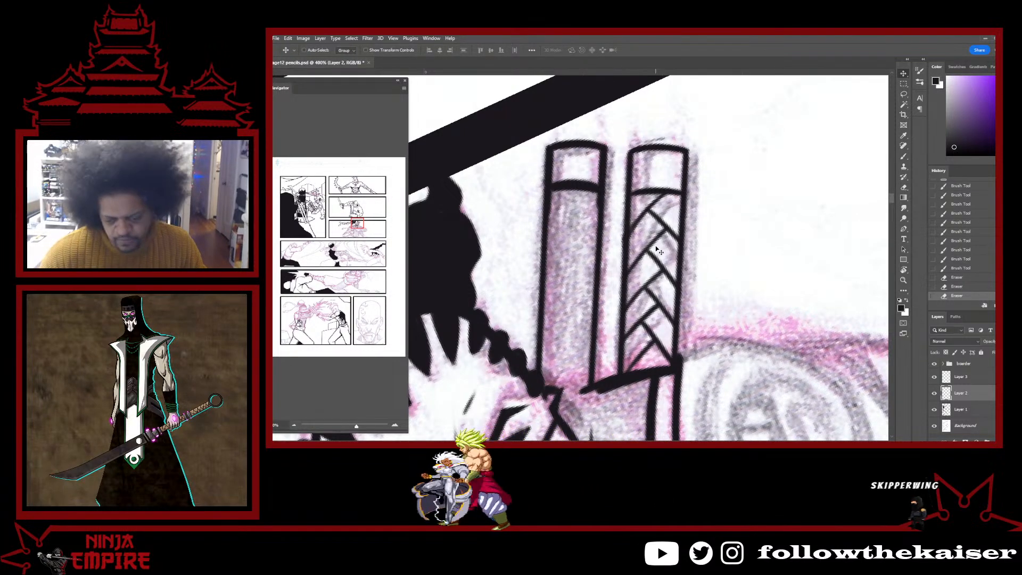
key(b)
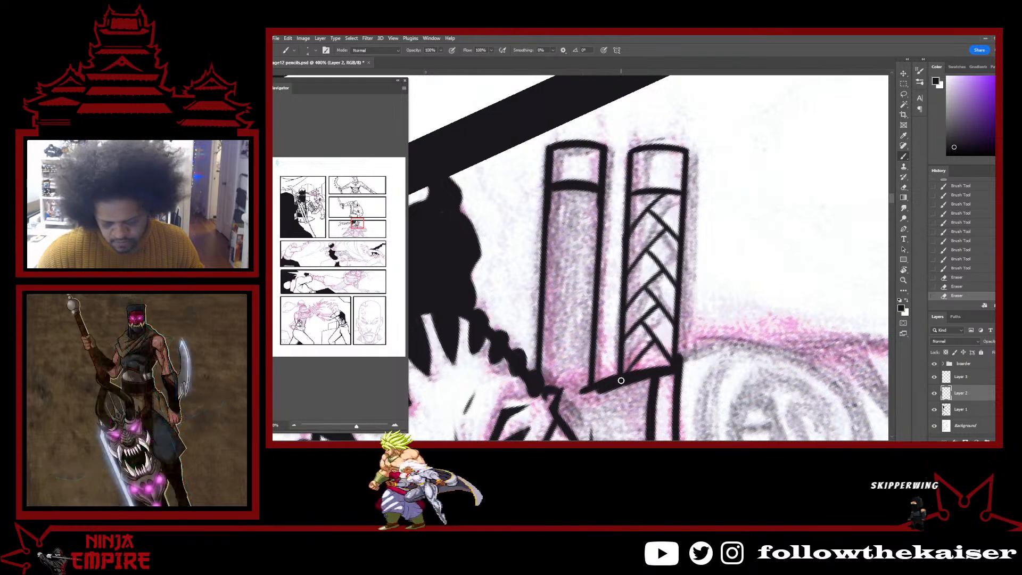
click(618, 381)
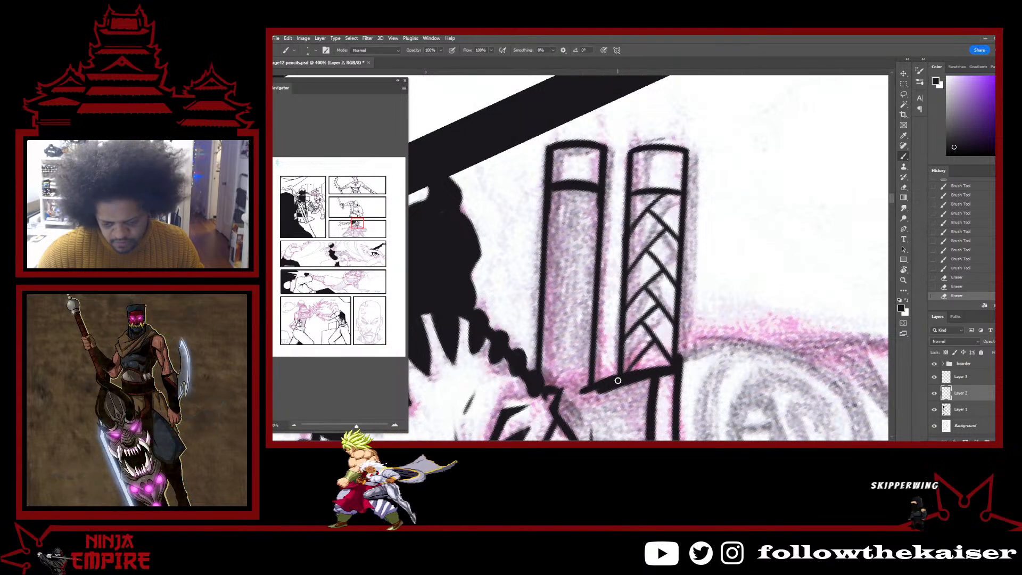
shift+click(630, 153)
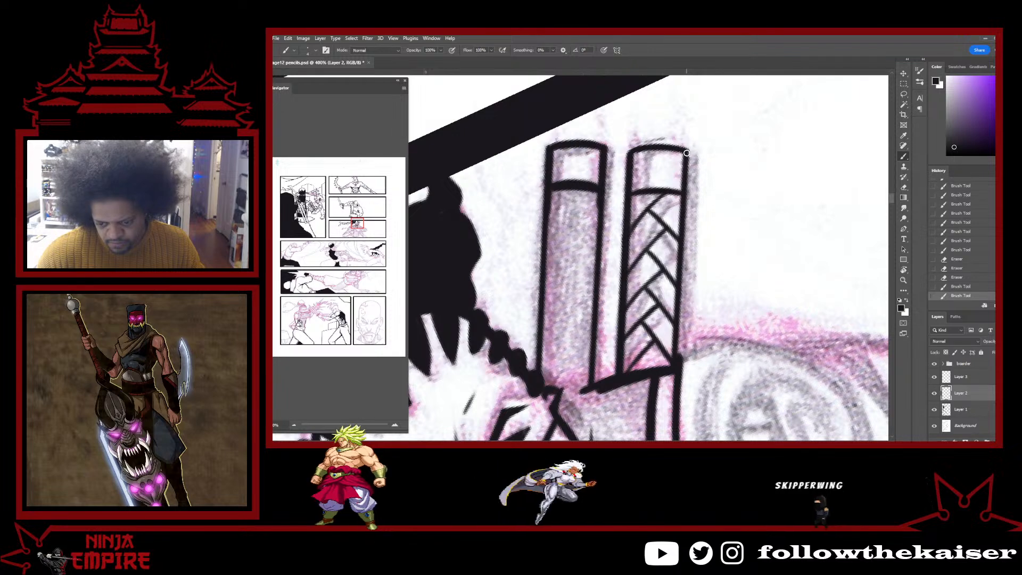
shift+click(675, 366)
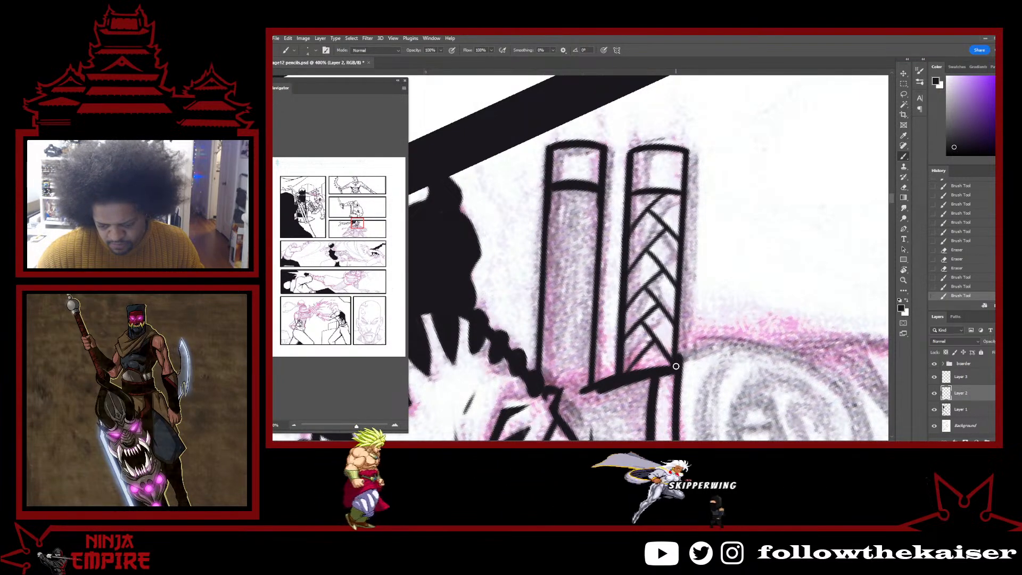
click(675, 366)
scroll(682, 394, down, 1)
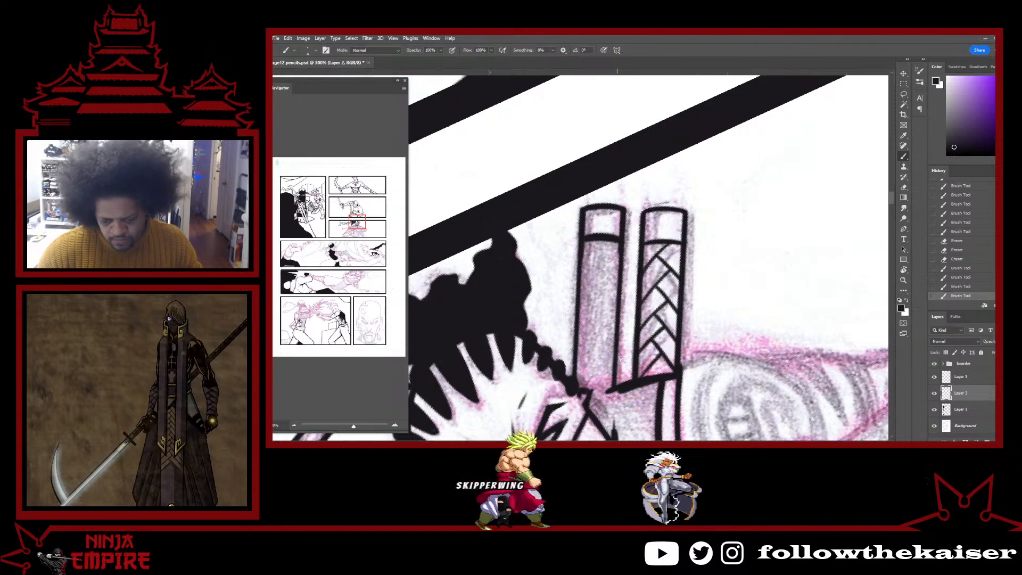
drag(621, 214, 619, 238)
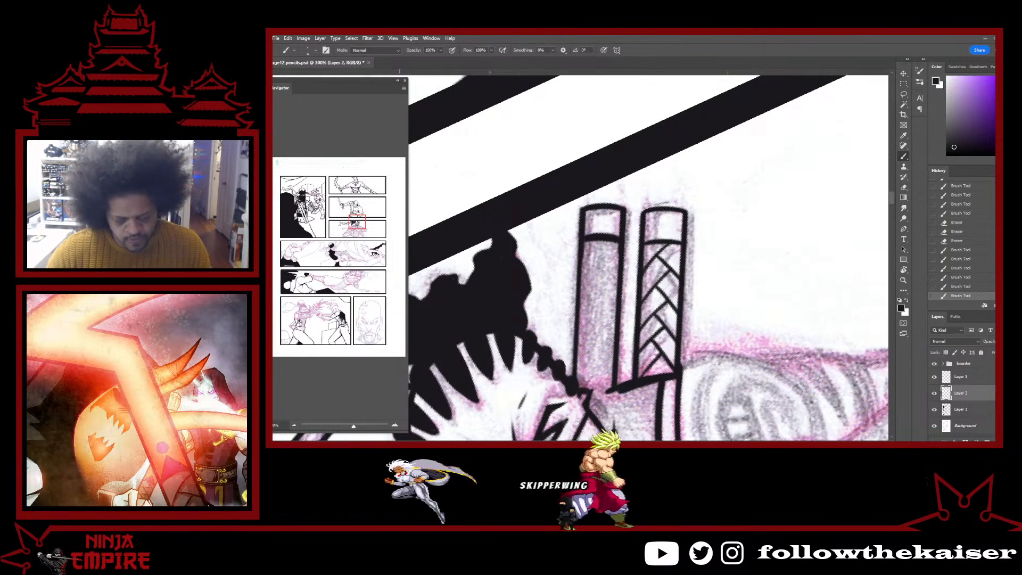
Ink a small diamond on the first shaft just below its band and thin the diamond's inner edges with the Eraser.
scroll(591, 271, up, 3)
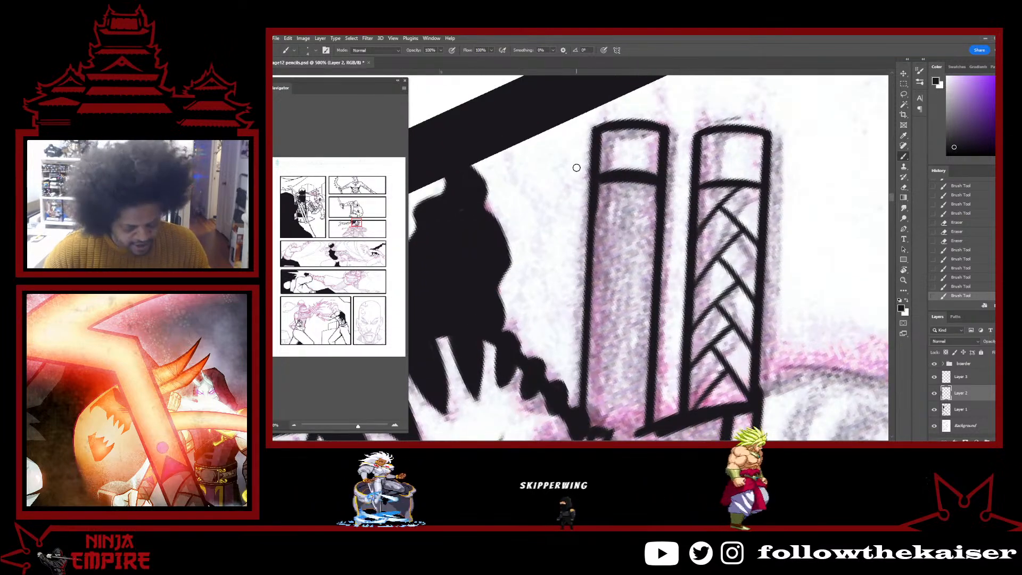
mouse_move(626, 203)
mouse_down()
mouse_move(607, 234)
mouse_move(626, 263)
mouse_move(642, 230)
mouse_move(607, 233)
mouse_up()
mouse_move(610, 237)
mouse_down()
mouse_move(625, 261)
mouse_move(636, 246)
mouse_move(626, 266)
mouse_up()
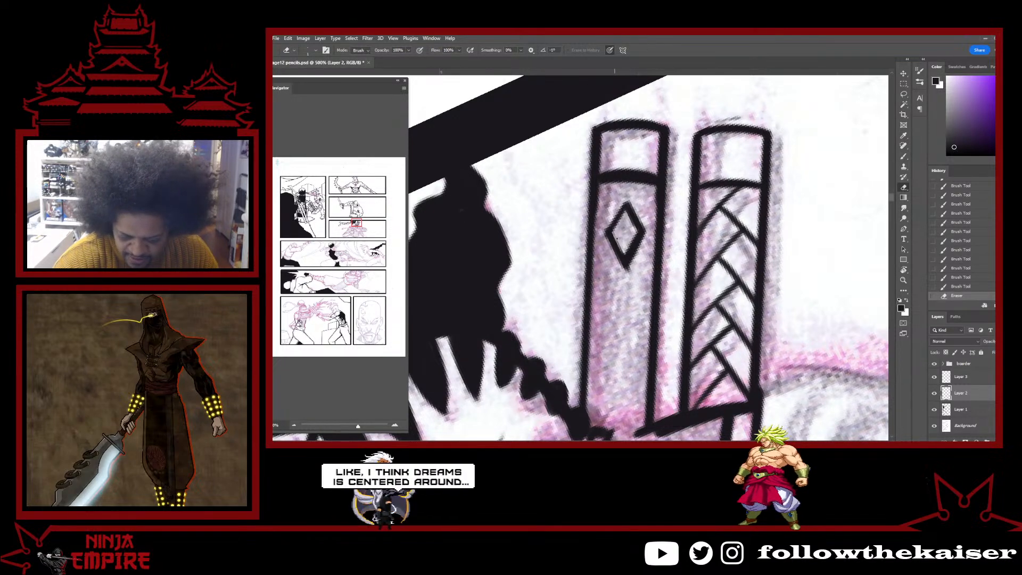
drag(617, 238, 626, 251)
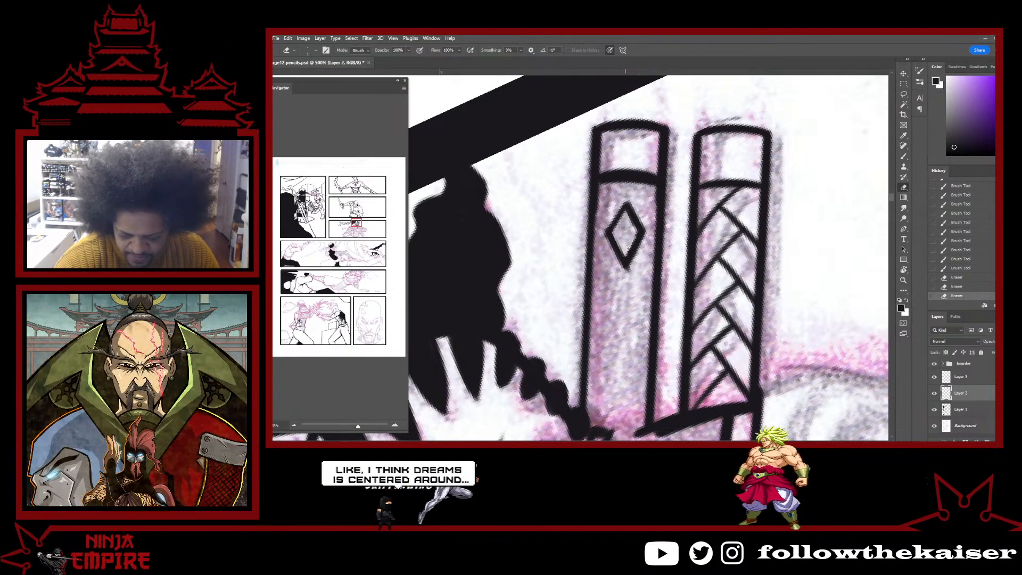
drag(617, 235, 625, 250)
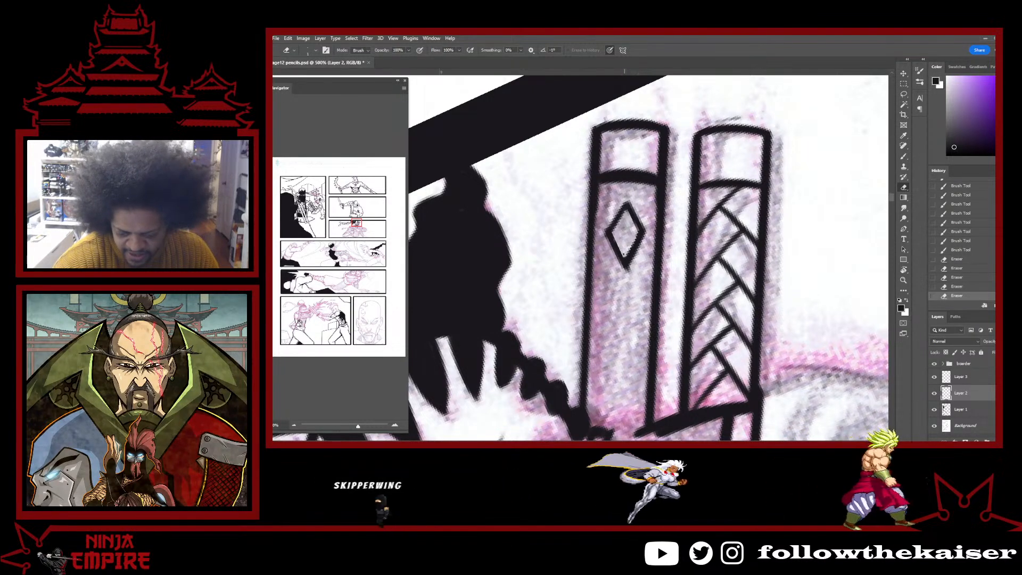
mouse_move(625, 253)
mouse_down()
mouse_move(635, 229)
mouse_move(624, 255)
mouse_move(614, 241)
mouse_move(624, 257)
mouse_up()
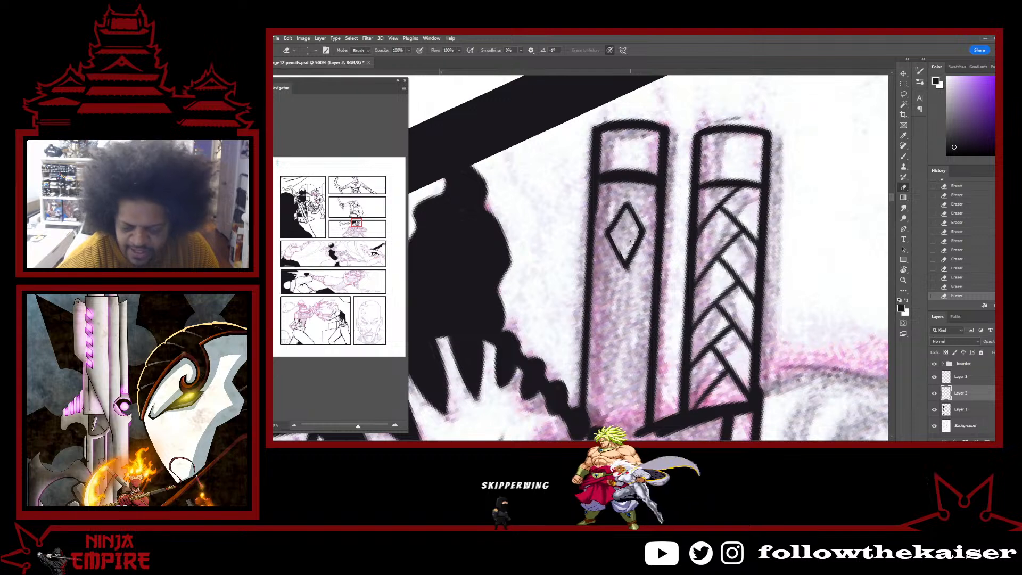
Restroke the diamond's outer edges with the brush and erase the line overshooting its lower point.
key(b)
drag(607, 236, 625, 207)
drag(623, 259, 638, 290)
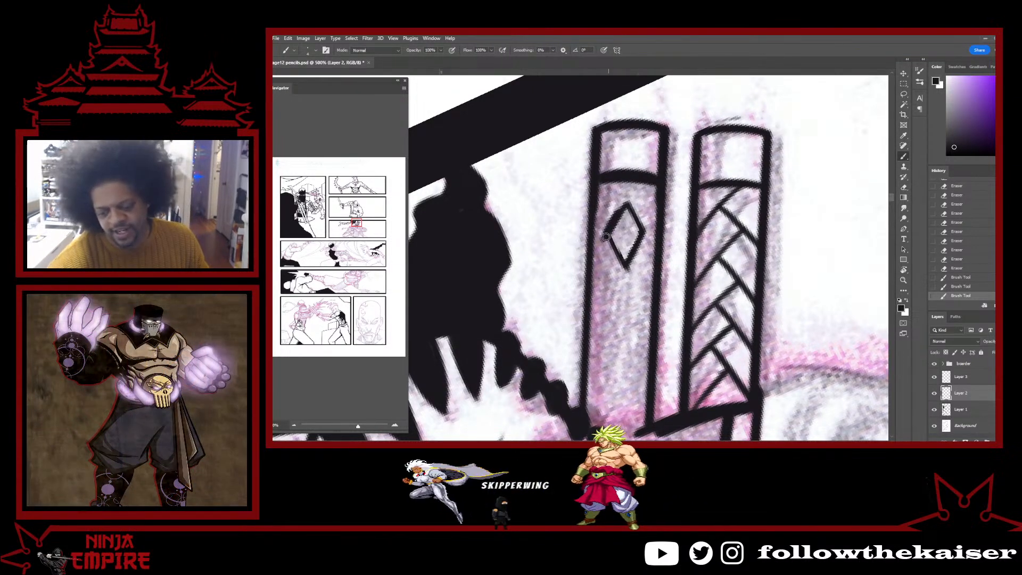
key(e)
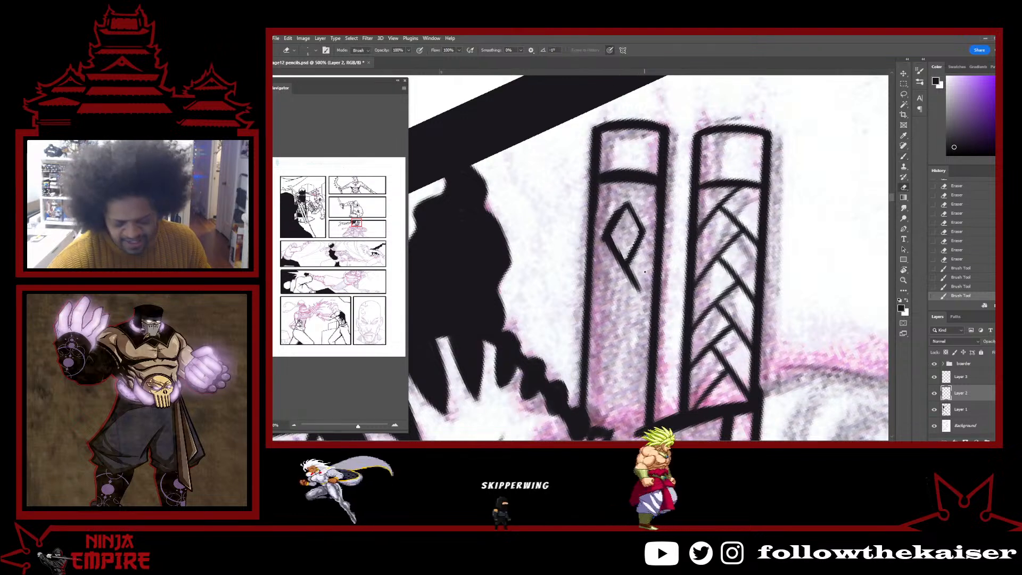
mouse_move(637, 290)
mouse_down()
mouse_move(632, 286)
mouse_move(634, 227)
mouse_move(622, 281)
mouse_move(604, 247)
mouse_move(614, 208)
mouse_move(640, 203)
mouse_move(647, 243)
mouse_move(618, 273)
mouse_move(610, 213)
mouse_move(641, 195)
mouse_move(636, 272)
mouse_move(599, 256)
mouse_move(600, 223)
mouse_move(641, 199)
mouse_move(620, 239)
mouse_up()
Try repeating the outlined diamond twice down the first shaft with pasted copies, and undo the copies.
key(l)
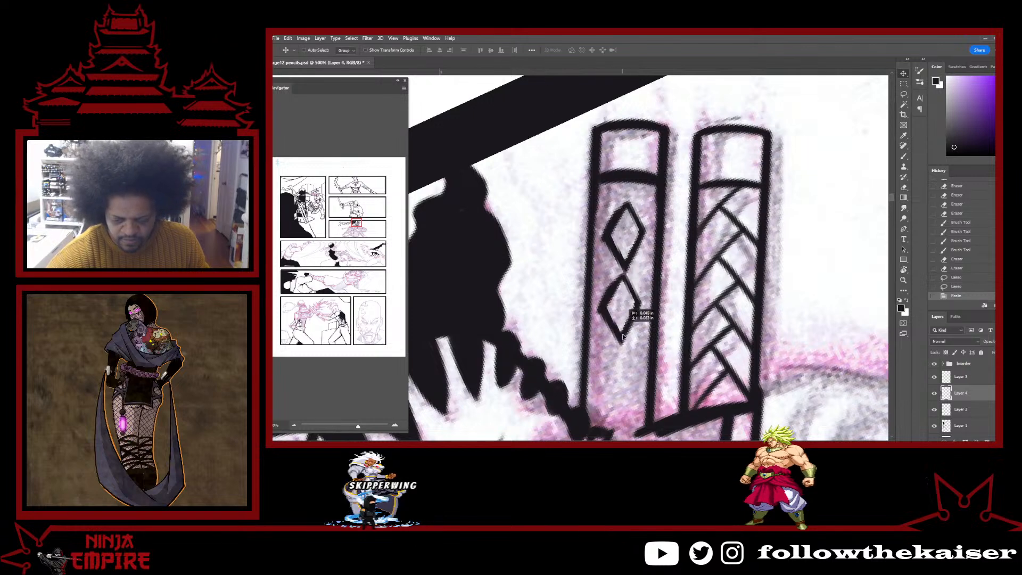
drag(624, 329, 625, 331)
key(ctrl+v)
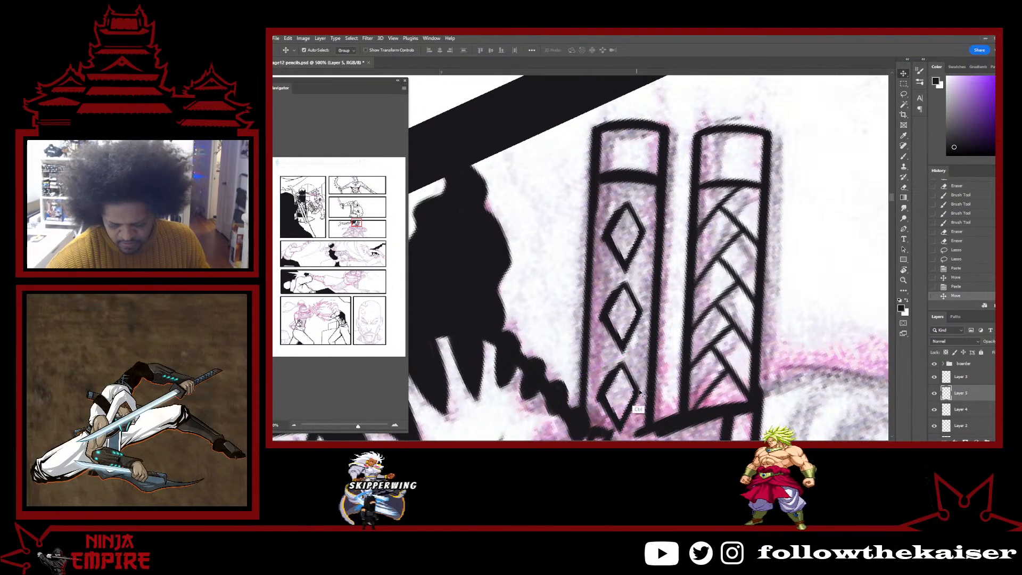
key(ctrl+minus)
key(ctrl+minus)
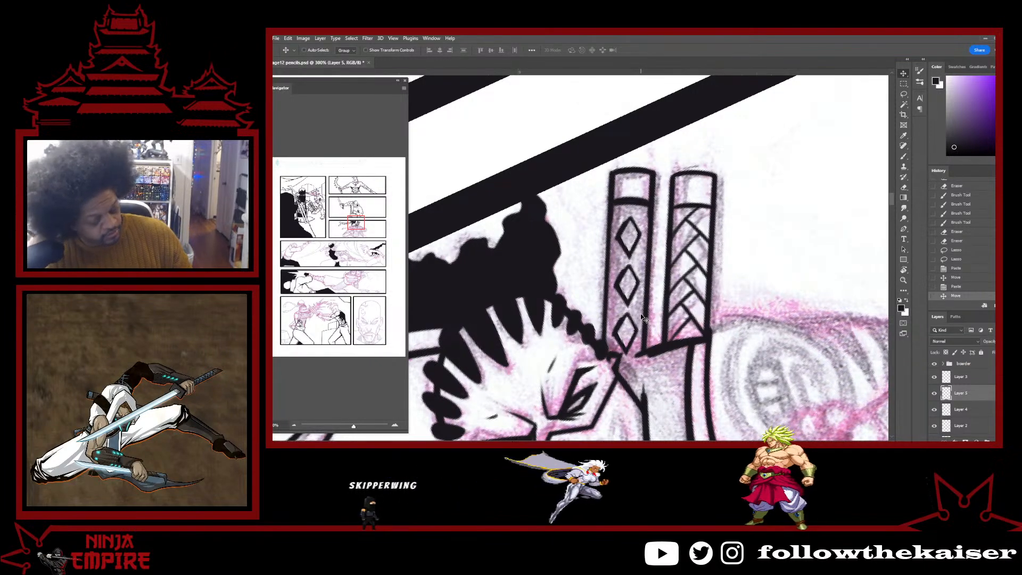
scroll(671, 343, down, 5)
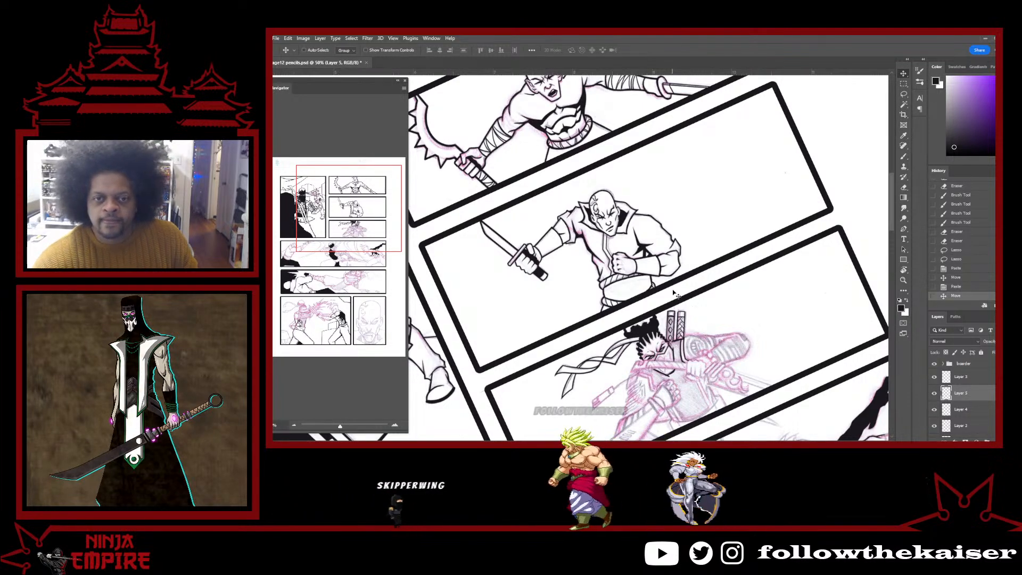
scroll(671, 298, up, 5)
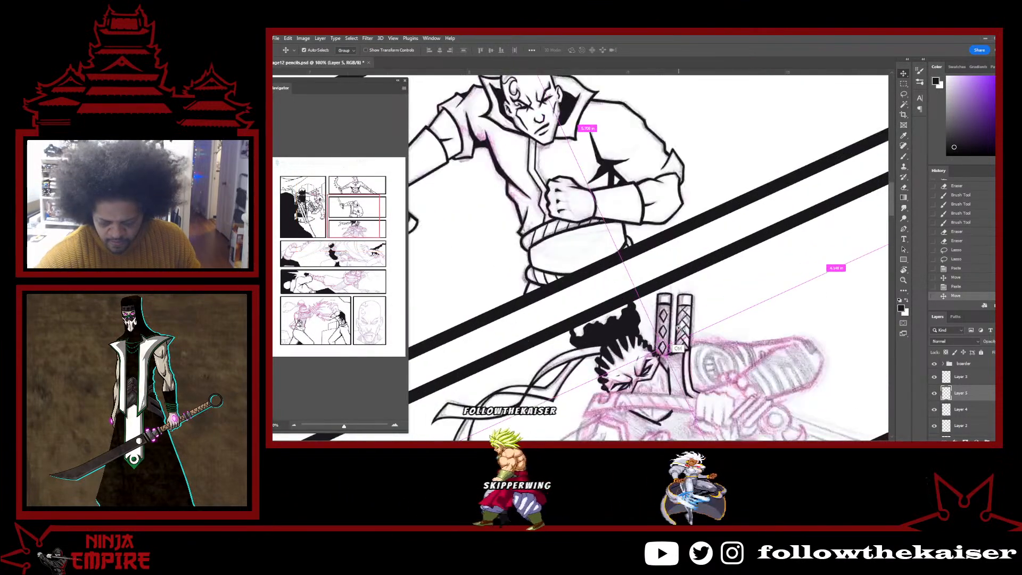
key(ctrl+z)
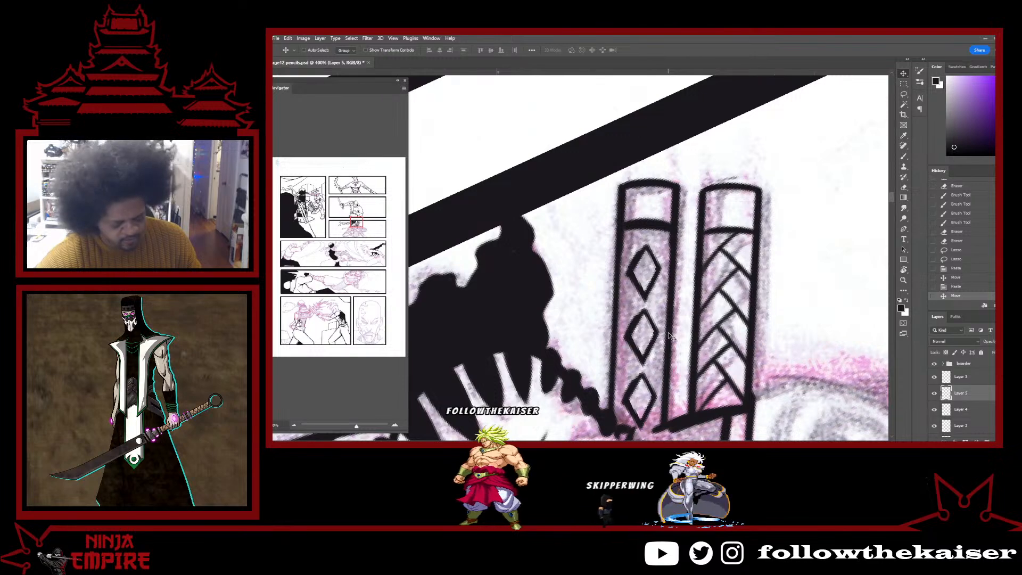
key(ctrl+z)
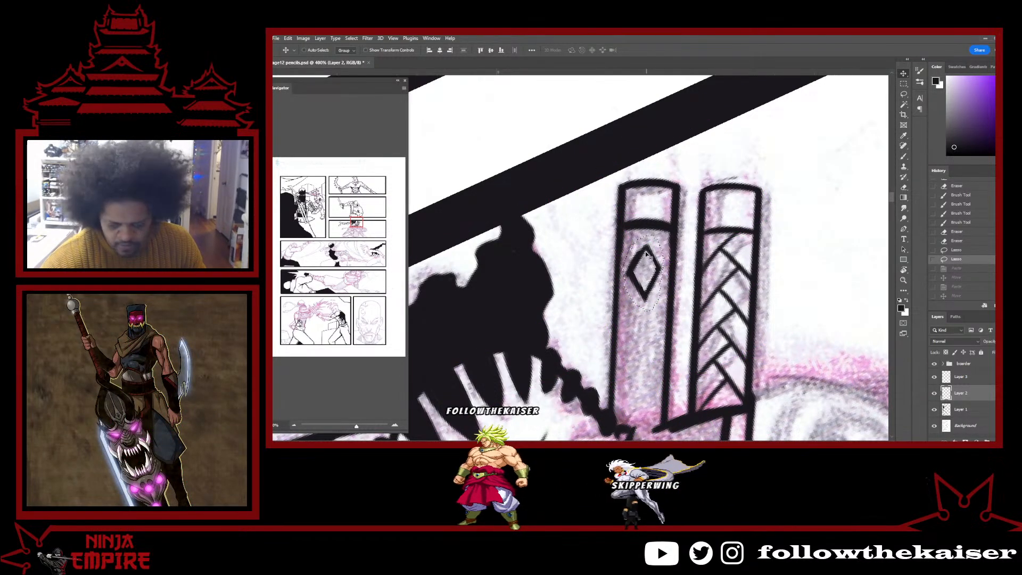
Thicken the diamond's lower edges with the brush and place two pasted copies of it in a column below the original.
key(b)
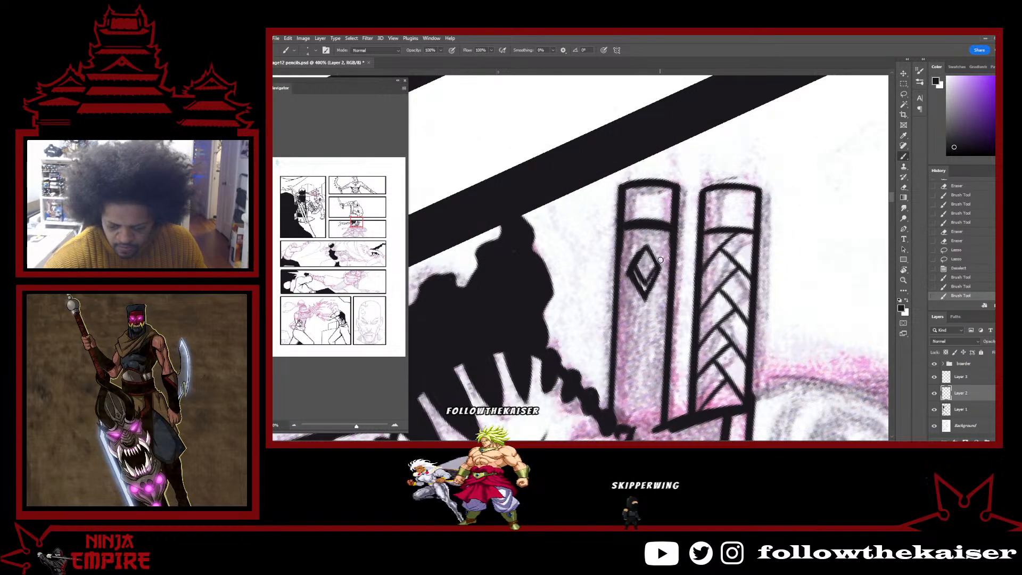
drag(635, 272, 638, 282)
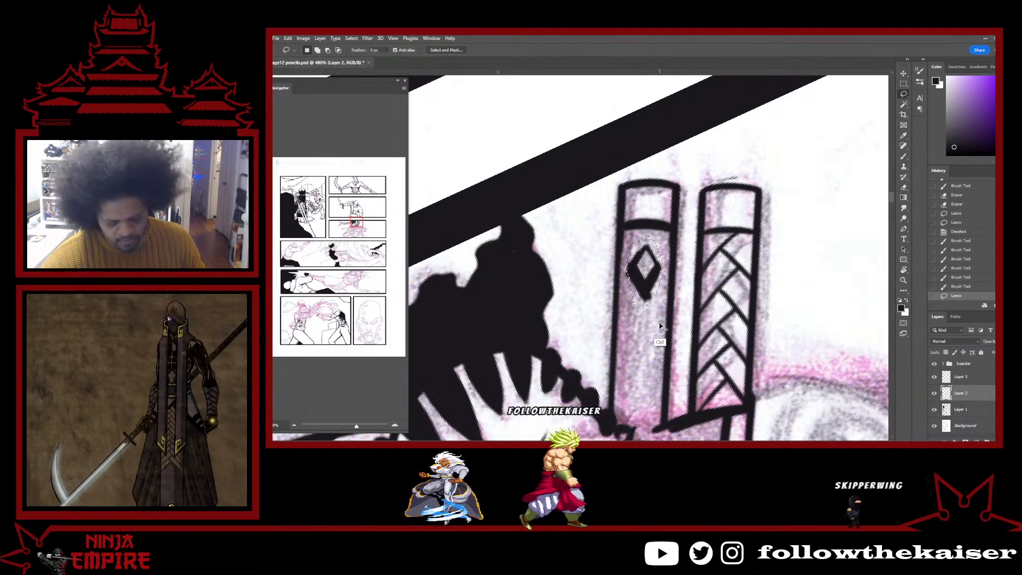
key(ctrl+c)
key(ctrl+v)
drag(649, 278, 646, 328)
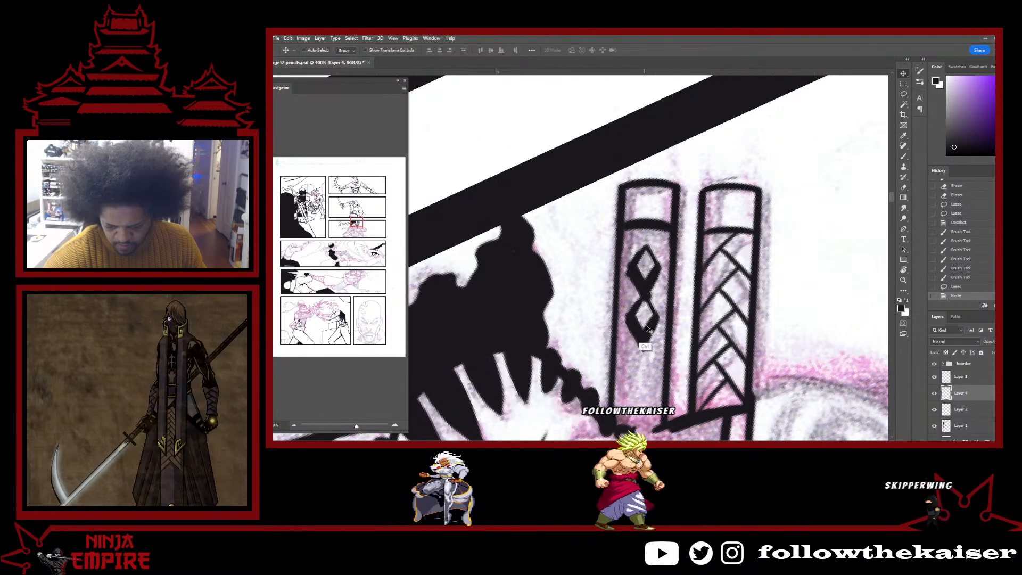
key(ctrl+v)
drag(578, 272, 648, 387)
Nudge the diamond copies on Layer 4 and Layer 5 slightly down the shaft to space them evenly.
click(947, 403)
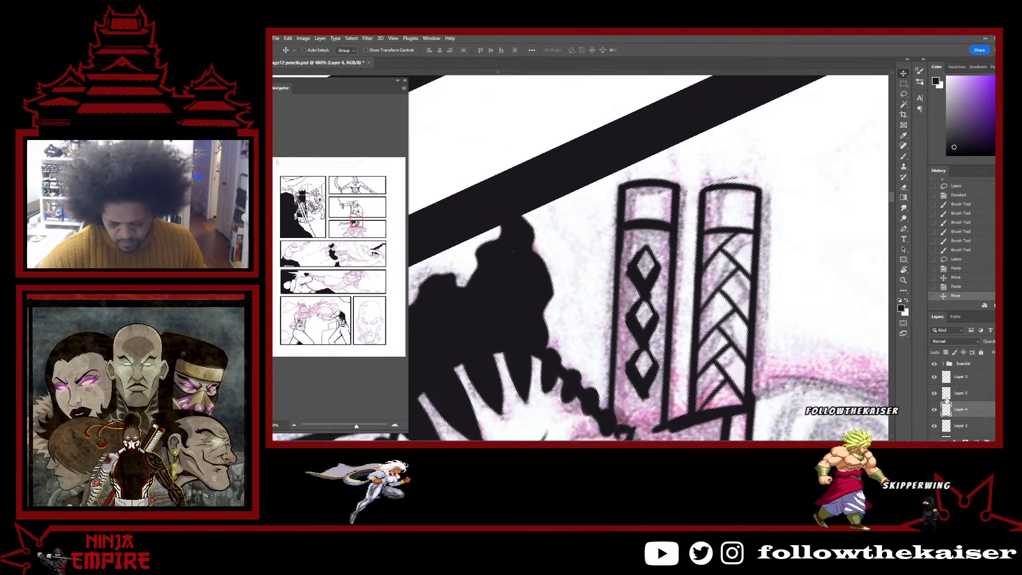
key(Right)
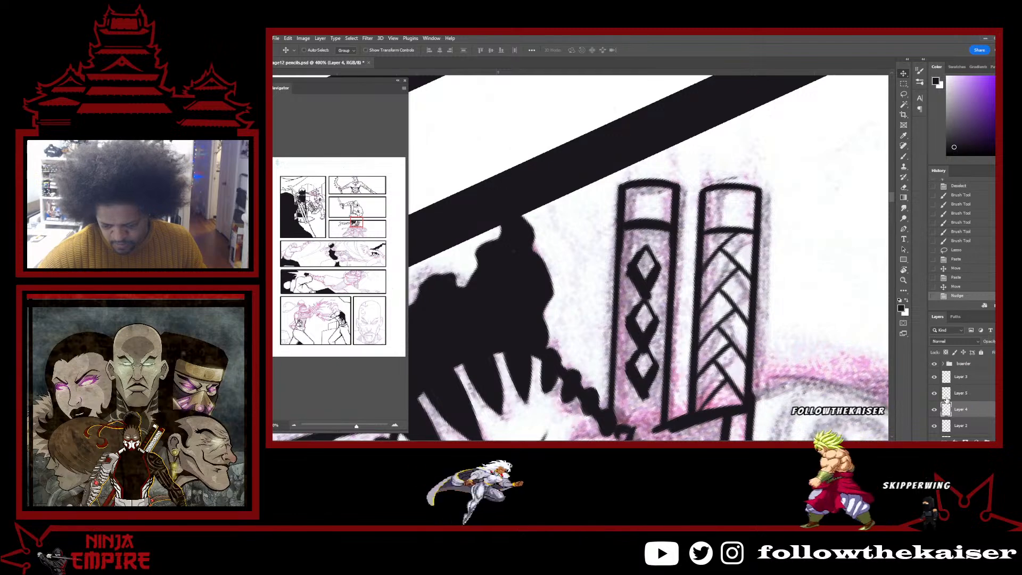
click(970, 392)
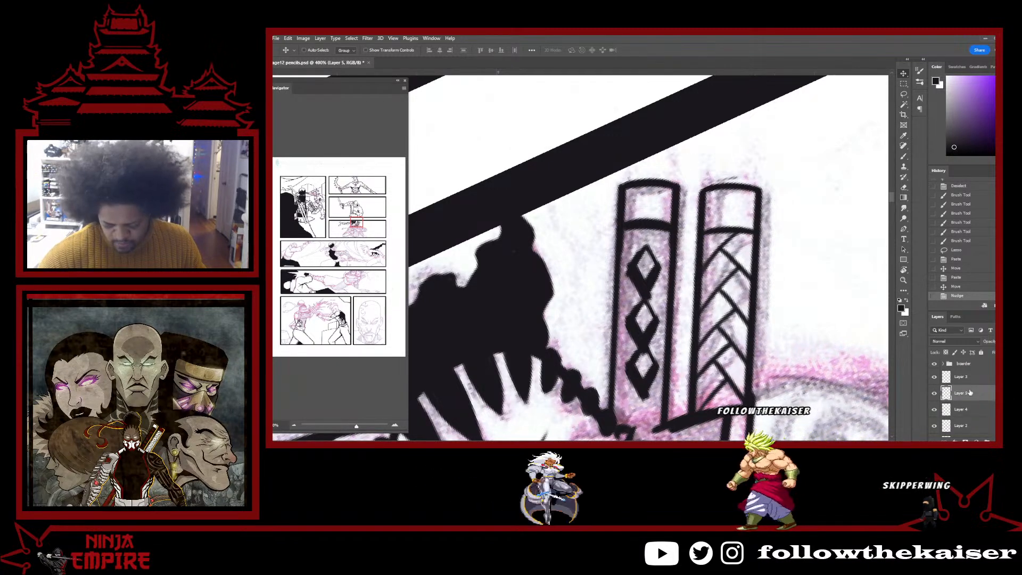
key(Right)
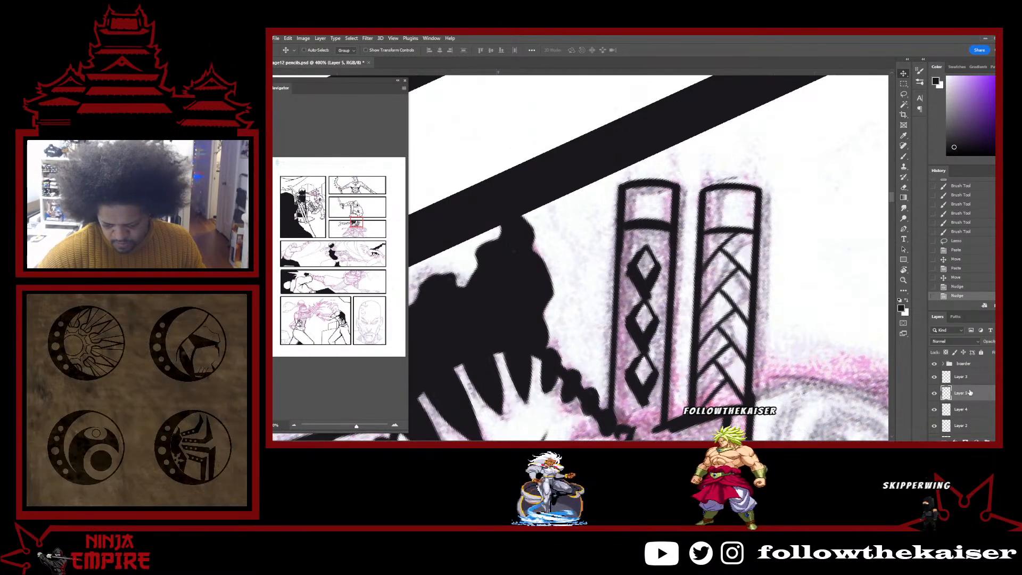
Paste a fourth diamond at the first shaft's base and erase its excess where it meets the strap.
key(ctrl+v)
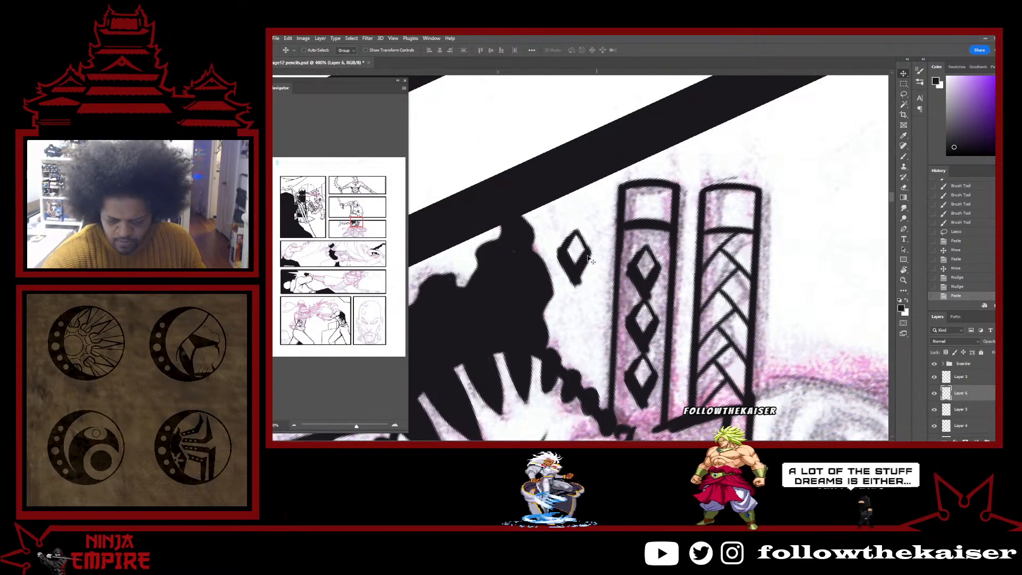
drag(582, 253, 649, 434)
drag(670, 377, 678, 240)
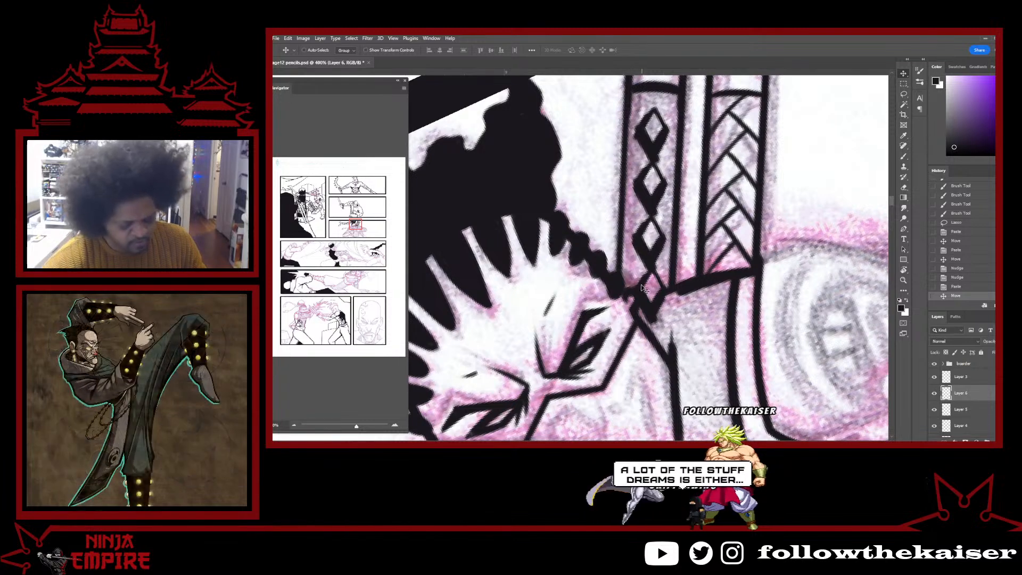
key(e)
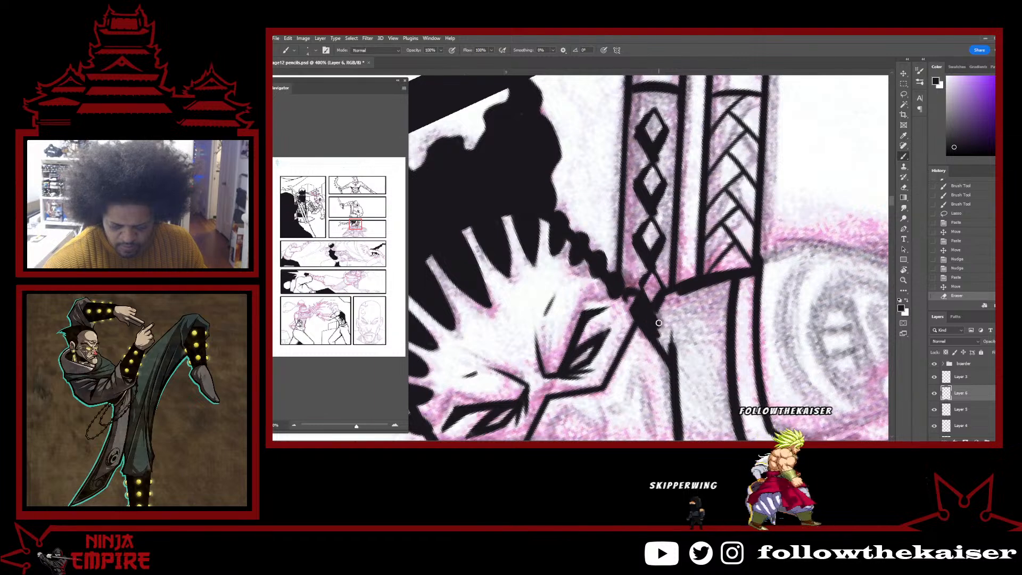
Fill the first shaft solid black around its column of diamonds, leaving the diamond centres open.
drag(626, 266, 647, 266)
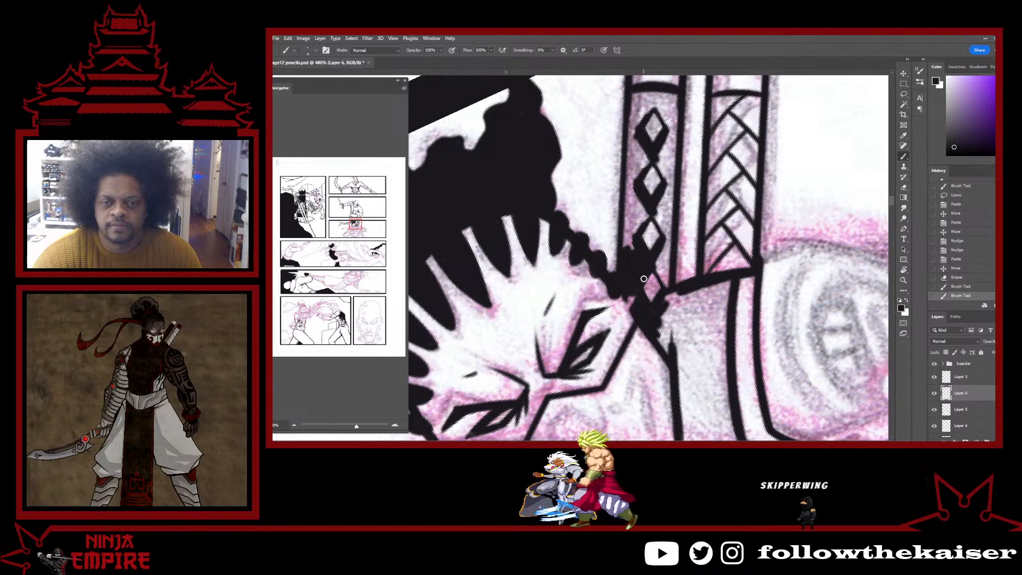
drag(649, 243, 651, 367)
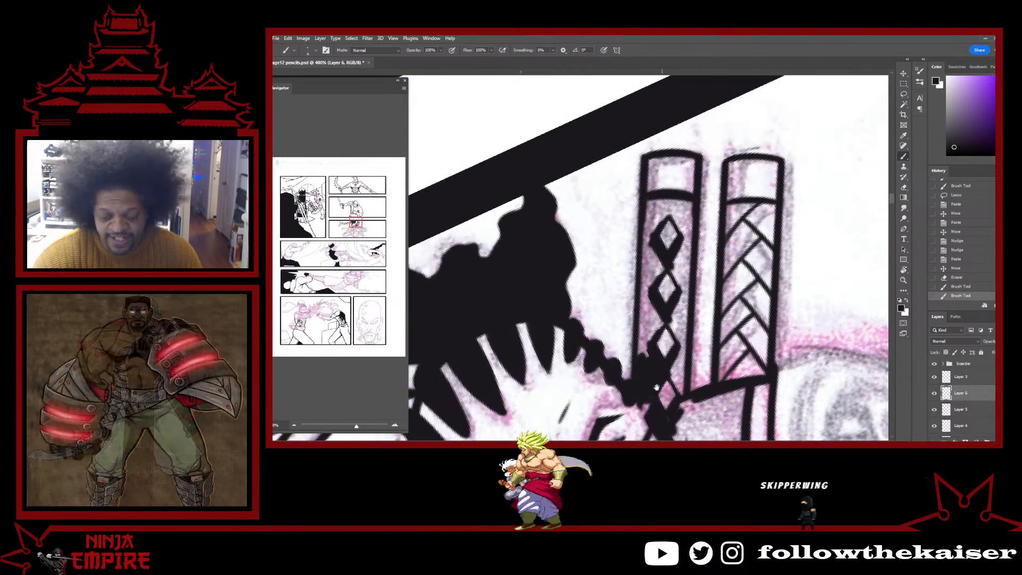
mouse_move(637, 330)
mouse_down()
mouse_move(646, 302)
mouse_move(654, 327)
mouse_move(661, 319)
mouse_move(646, 349)
mouse_move(656, 262)
mouse_move(645, 291)
mouse_move(660, 262)
mouse_move(647, 353)
mouse_move(659, 296)
mouse_up()
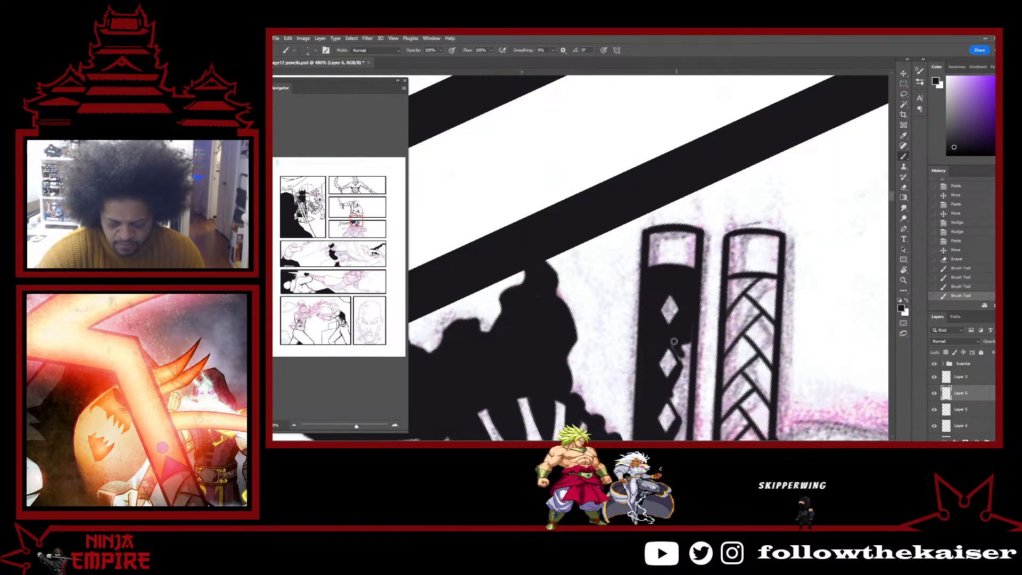
drag(687, 360, 684, 262)
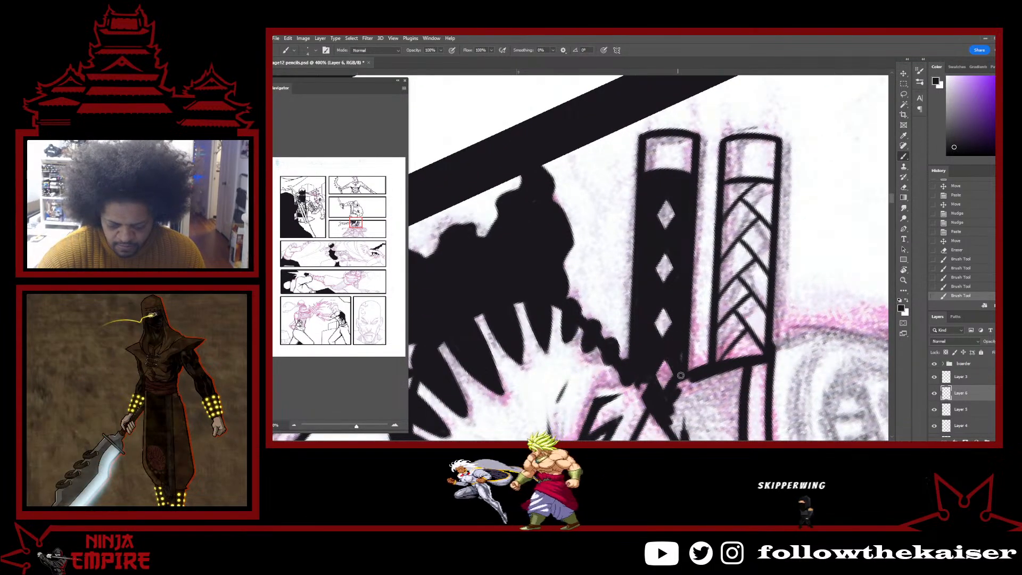
Fill the area between the shaft bases and the shoulder strap with solid black.
ctrl+alt+click(708, 344)
ctrl+alt+click(708, 345)
ctrl+alt+click(671, 258)
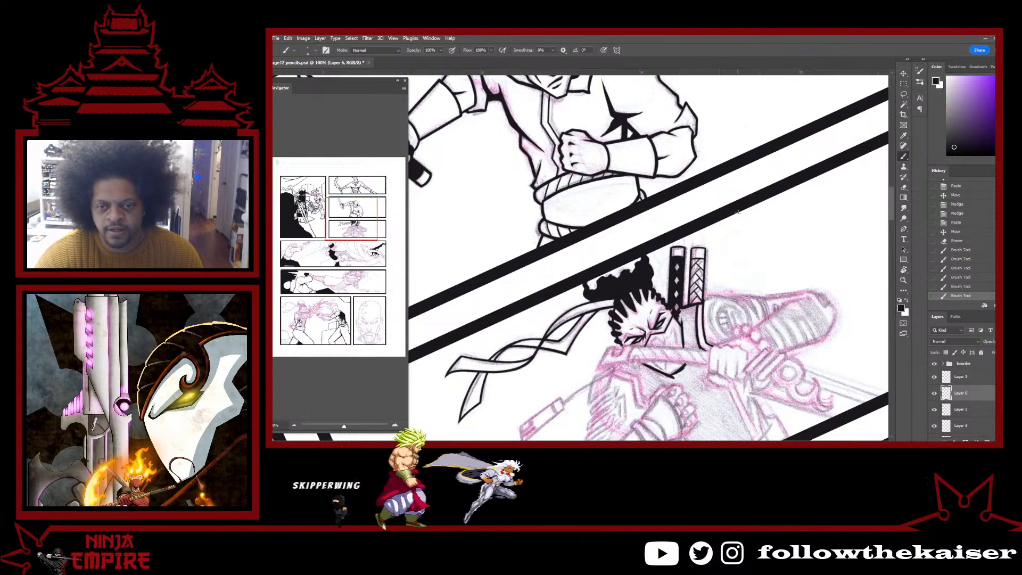
ctrl+click(692, 317)
ctrl+click(690, 320)
ctrl+click(689, 323)
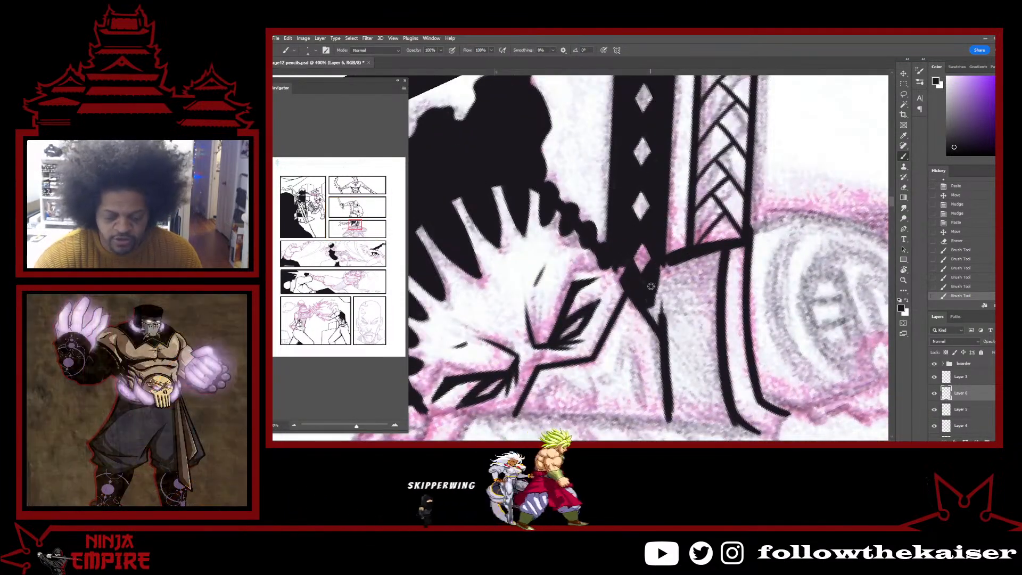
mouse_move(651, 312)
mouse_down()
mouse_move(670, 266)
mouse_move(687, 283)
mouse_move(677, 264)
mouse_move(672, 325)
mouse_move(701, 269)
mouse_up()
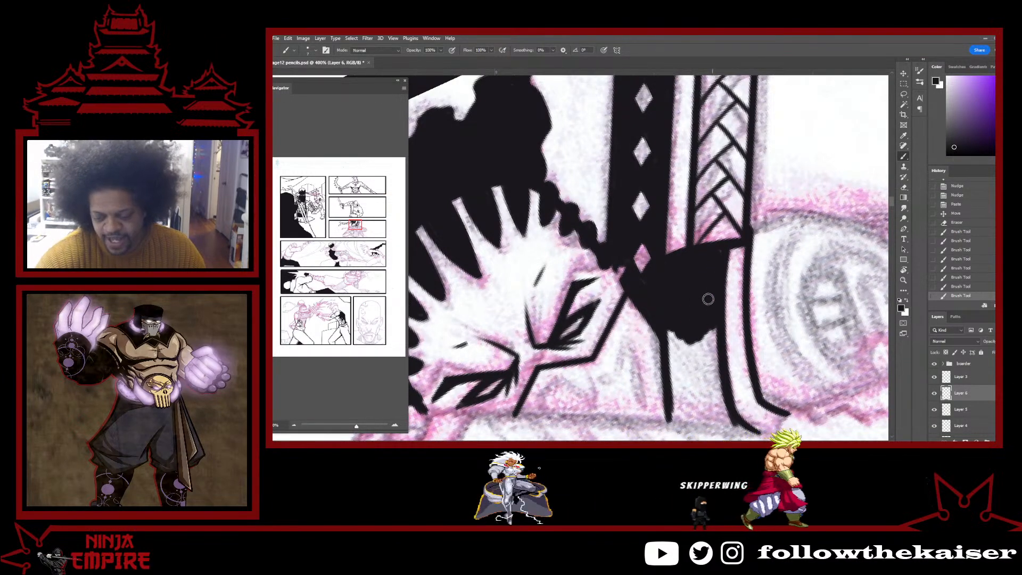
mouse_move(670, 317)
mouse_down()
mouse_move(672, 392)
mouse_move(697, 411)
mouse_up()
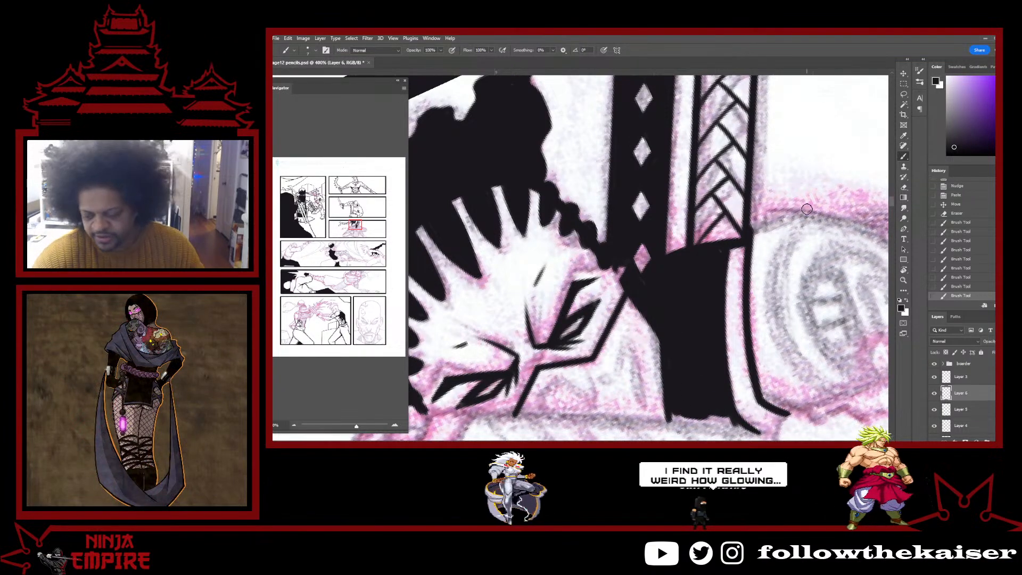
Ink the outer contour of the masked fighter's raised arm from the shoulder strap down towards the elbow.
key(ctrl+minus)
key(ctrl+minus)
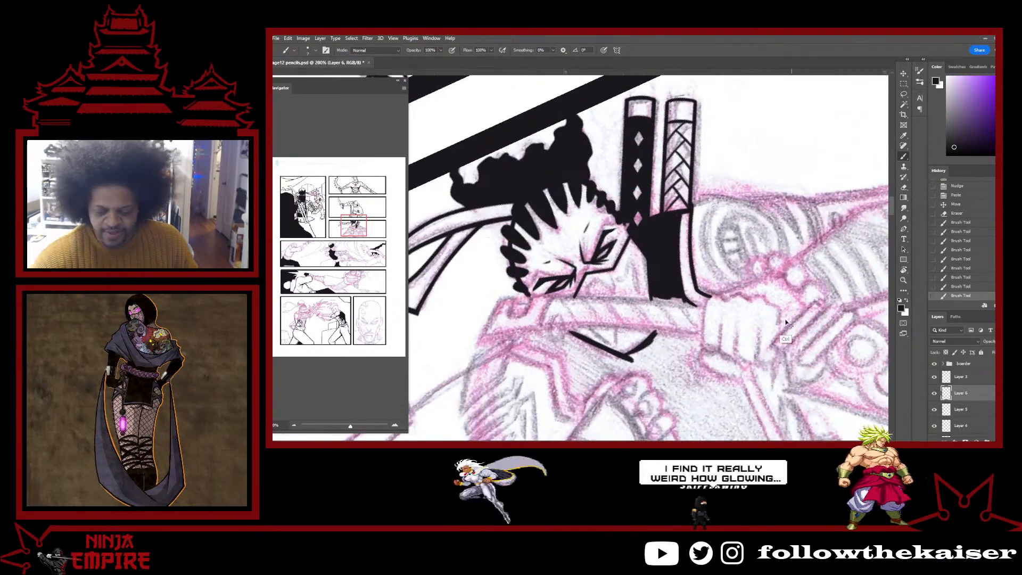
key(r)
drag(781, 274, 574, 362)
key(b)
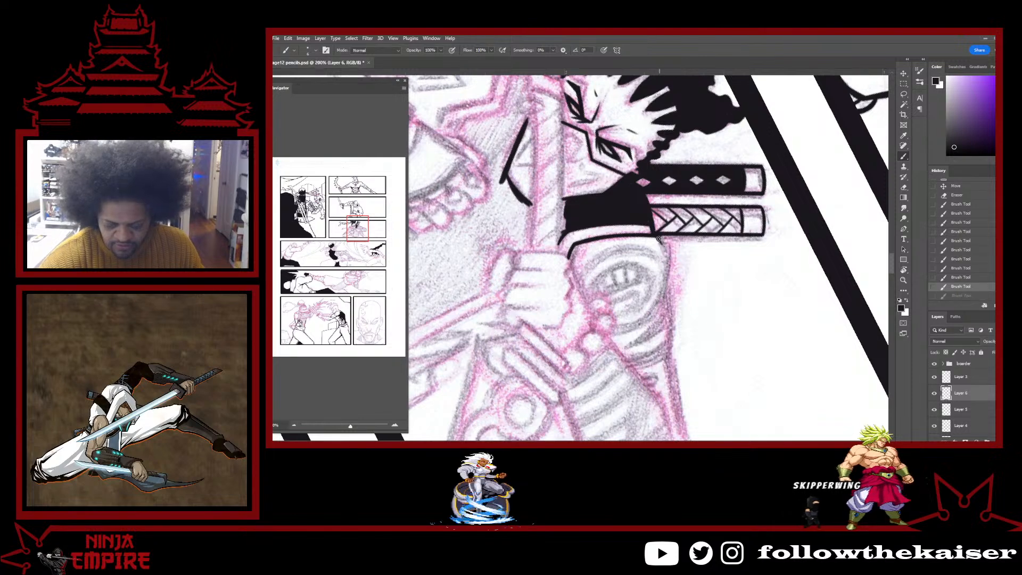
drag(652, 234, 654, 237)
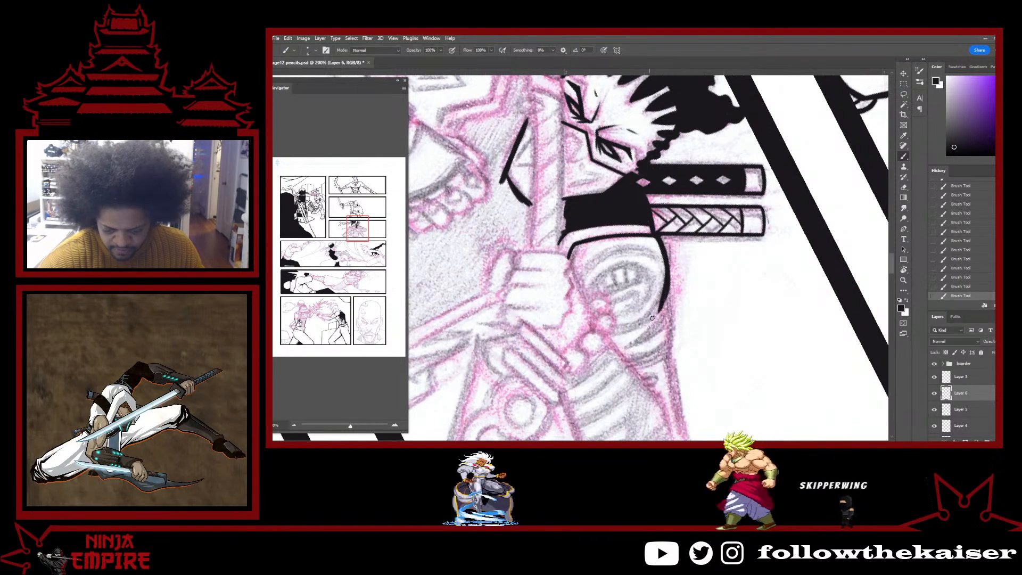
mouse_move(669, 319)
mouse_down()
mouse_move(665, 259)
mouse_move(668, 322)
mouse_move(657, 285)
mouse_up()
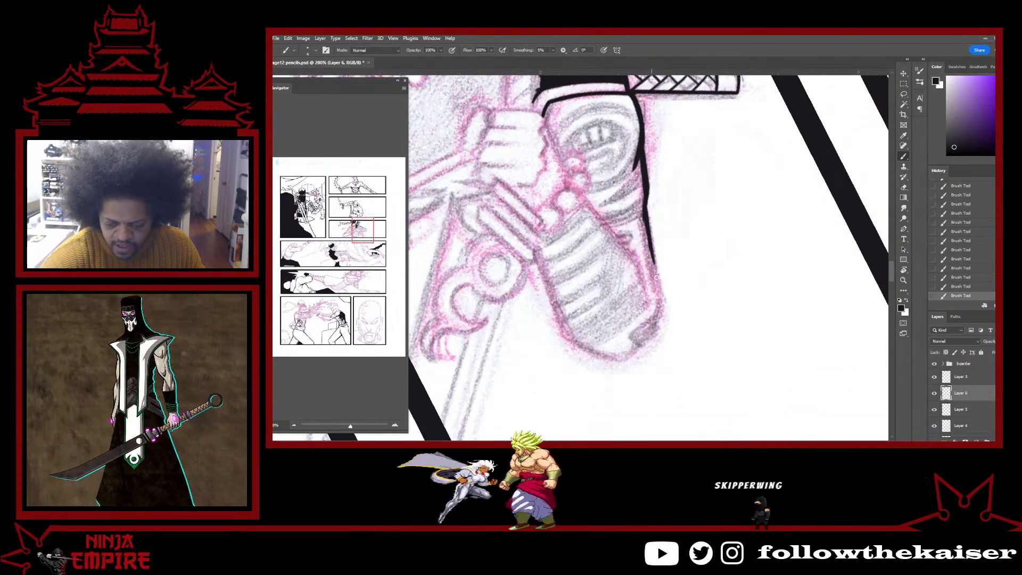
drag(641, 230, 652, 285)
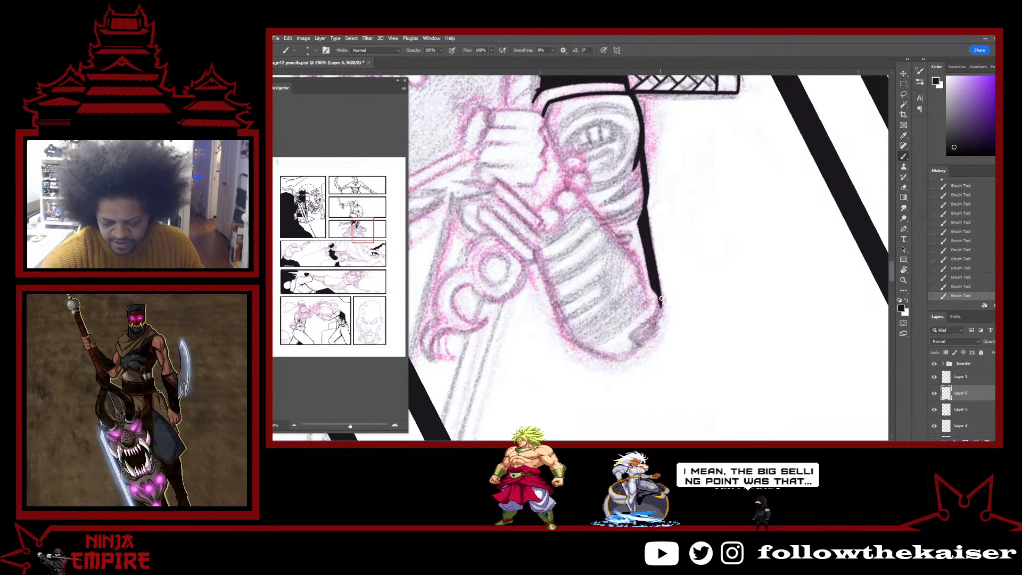
Ink the elbow's angular outline with a thick black shadow at its corner and carry the line around the tip.
mouse_move(675, 297)
mouse_down()
mouse_move(678, 228)
mouse_move(653, 224)
mouse_move(687, 288)
mouse_move(658, 238)
mouse_up()
key(r)
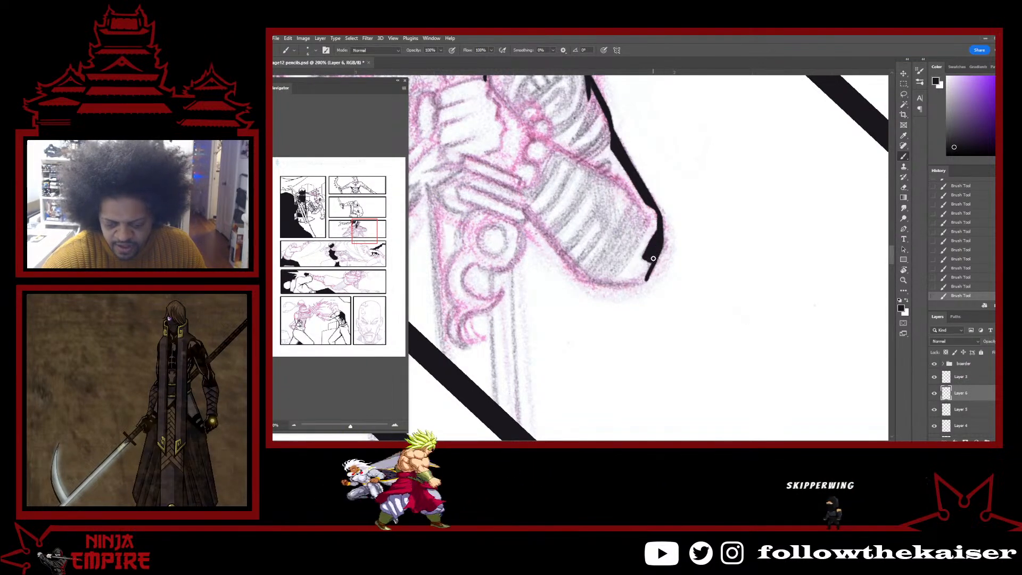
drag(653, 259, 652, 202)
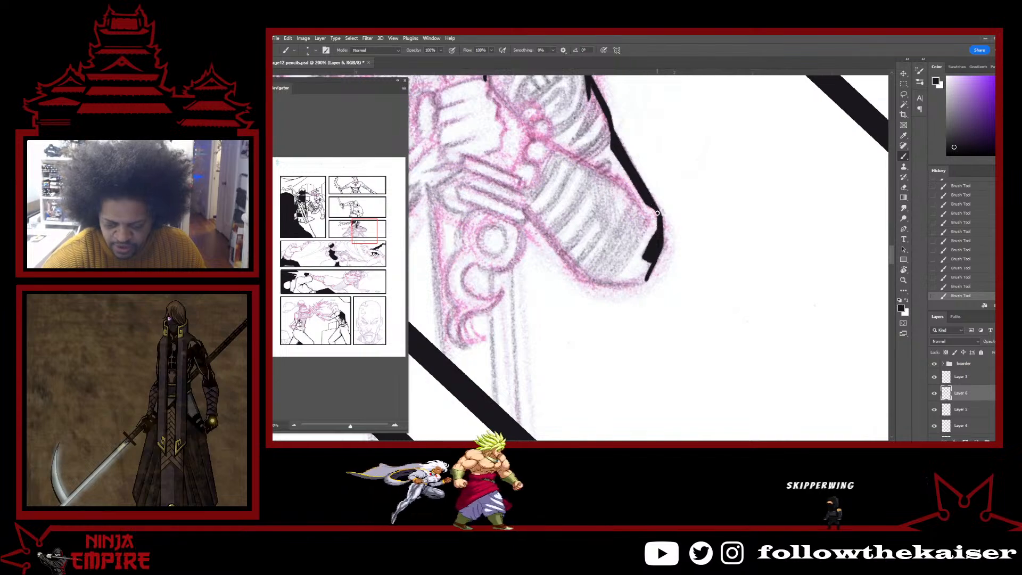
key(r)
mouse_move(713, 213)
mouse_down()
mouse_move(679, 146)
mouse_move(612, 114)
mouse_up()
drag(622, 201, 616, 221)
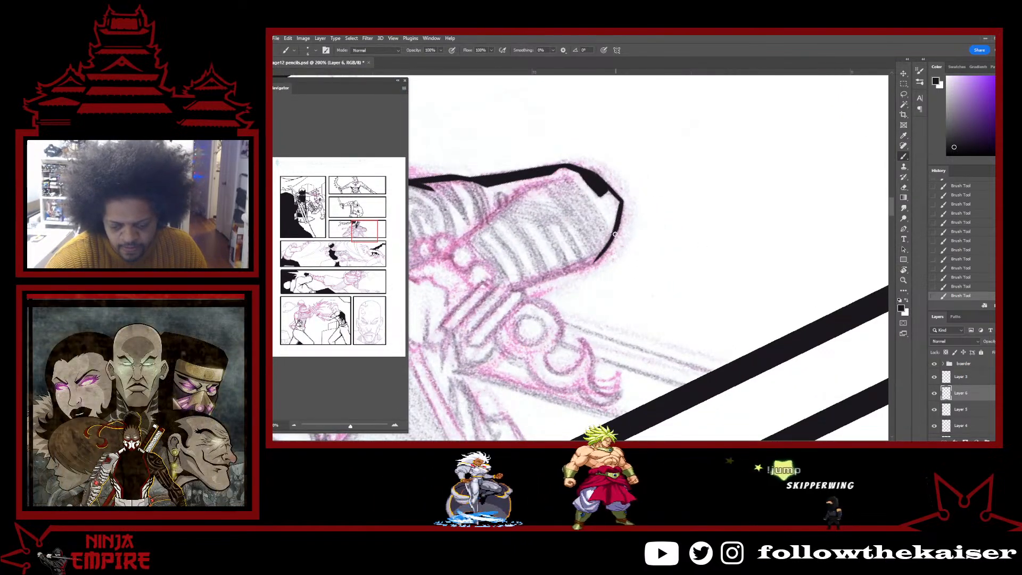
Ink the two long edges of the wrapped forearm from the elbow towards the hand.
key(r)
mouse_move(663, 214)
mouse_down()
mouse_move(677, 308)
mouse_move(648, 361)
mouse_up()
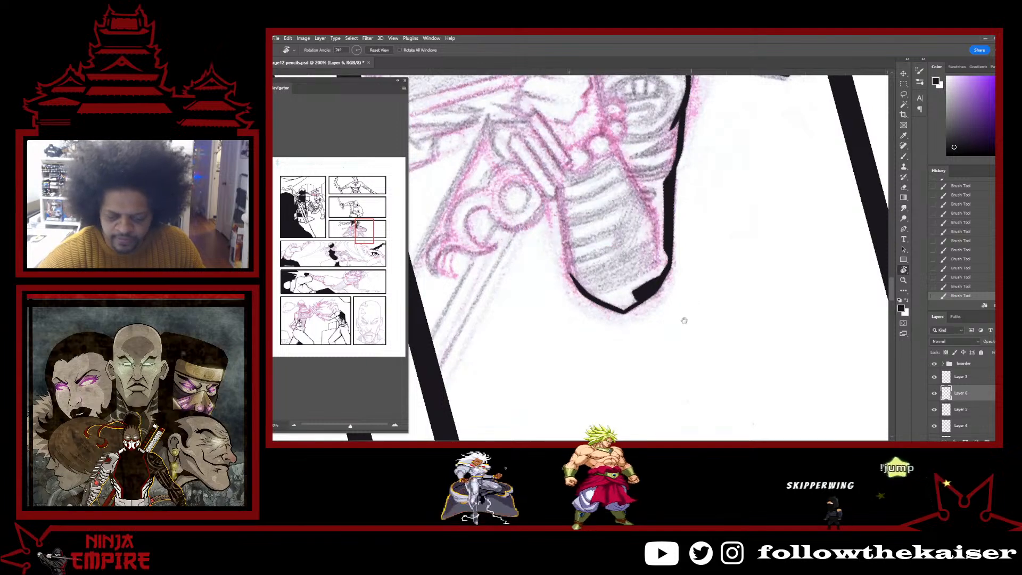
drag(682, 319, 665, 298)
key(b)
mouse_move(575, 205)
mouse_down()
mouse_move(603, 255)
mouse_move(605, 306)
mouse_up()
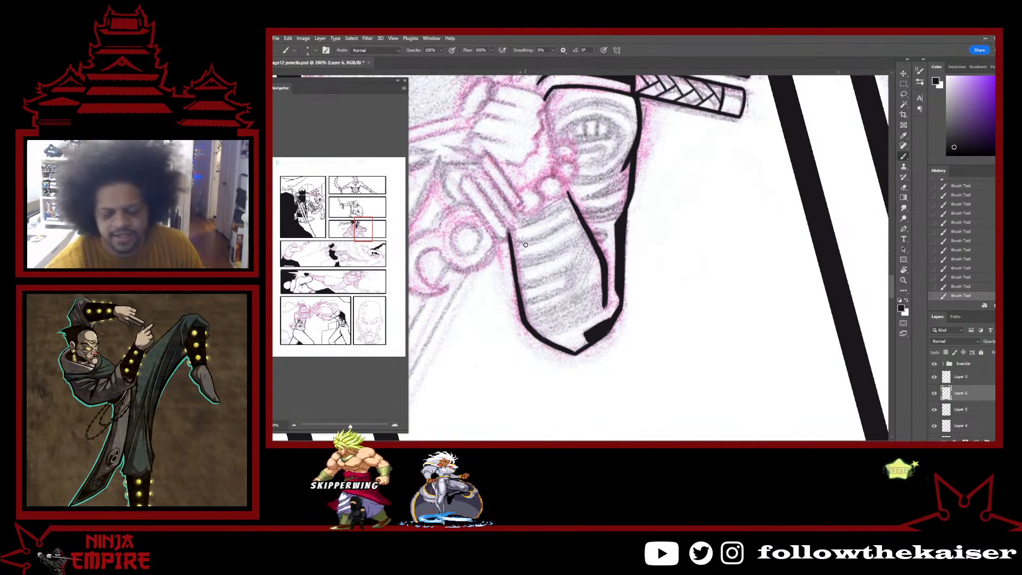
Clean up the forearm's outer edge by erasing rough spots and redrawing the line from the elbow to the wrist.
key(e)
drag(529, 334, 539, 342)
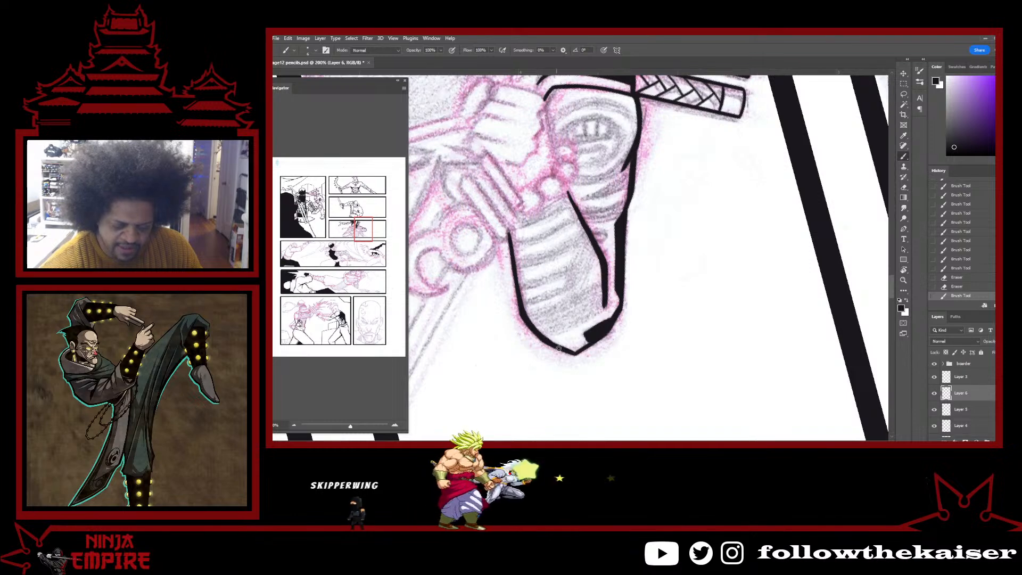
drag(542, 337, 573, 351)
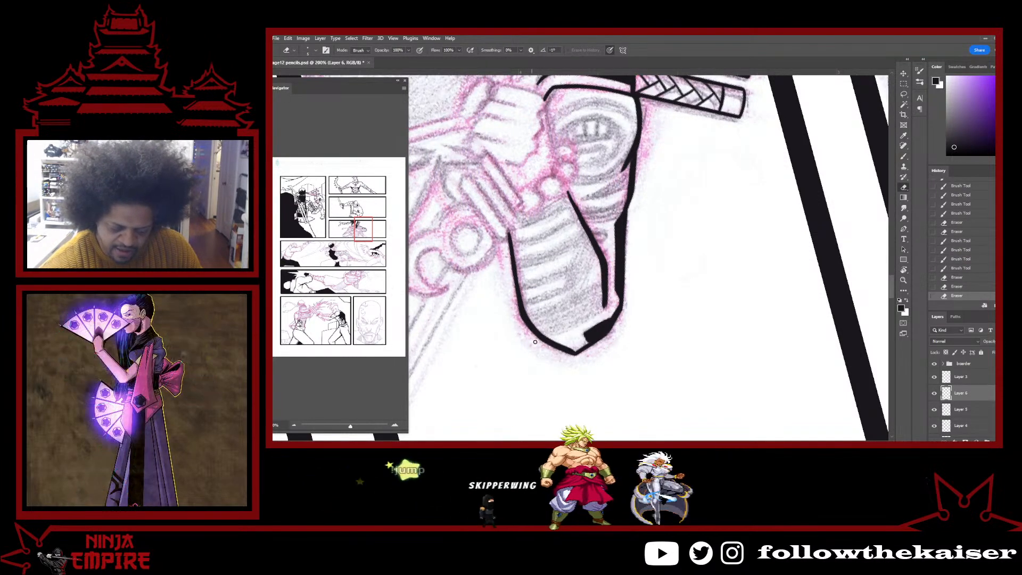
key(r)
mouse_move(679, 308)
mouse_down()
mouse_move(702, 226)
mouse_move(671, 290)
mouse_up()
key(b)
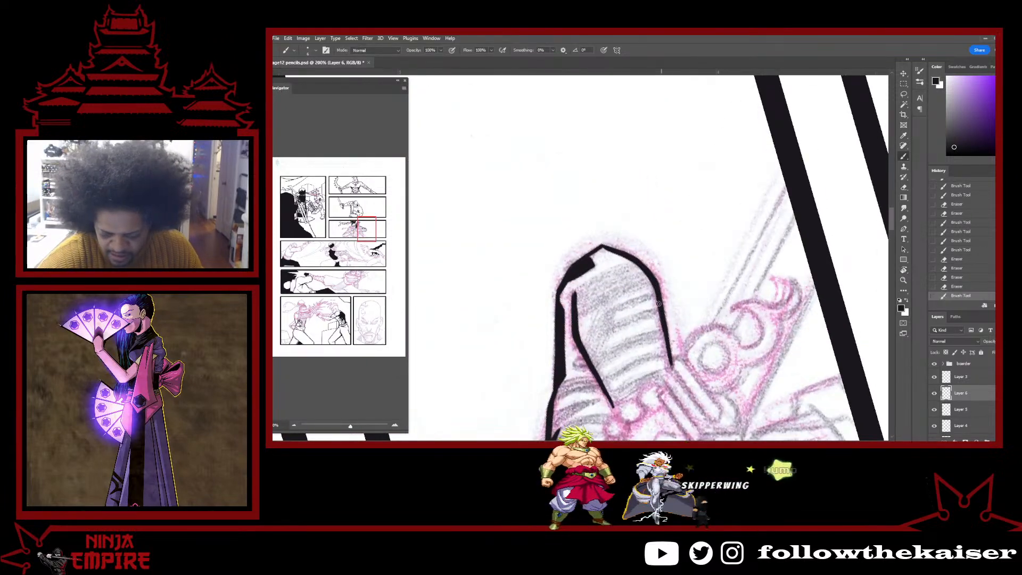
key(e)
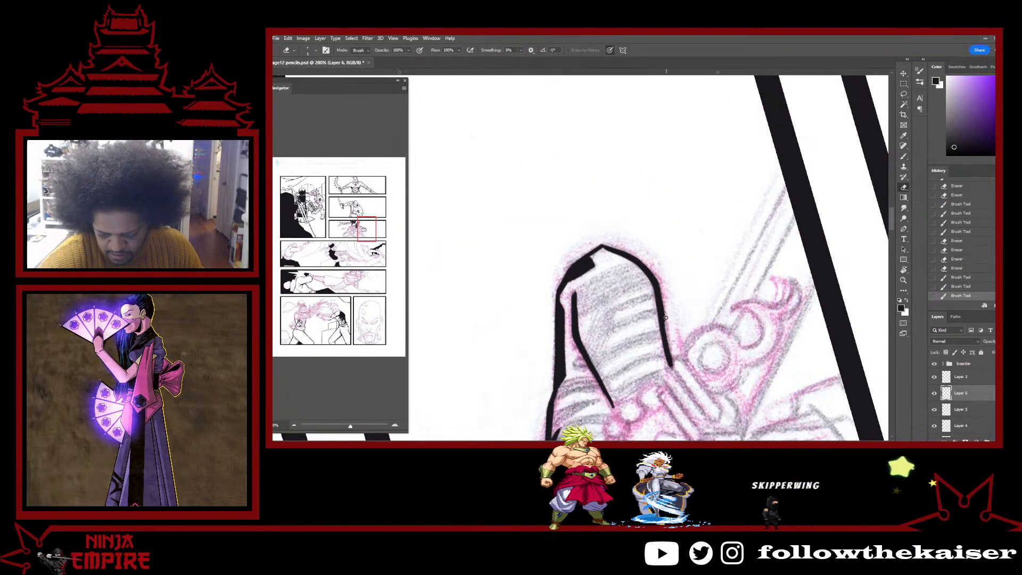
key(b)
drag(676, 373, 669, 366)
drag(662, 330, 669, 367)
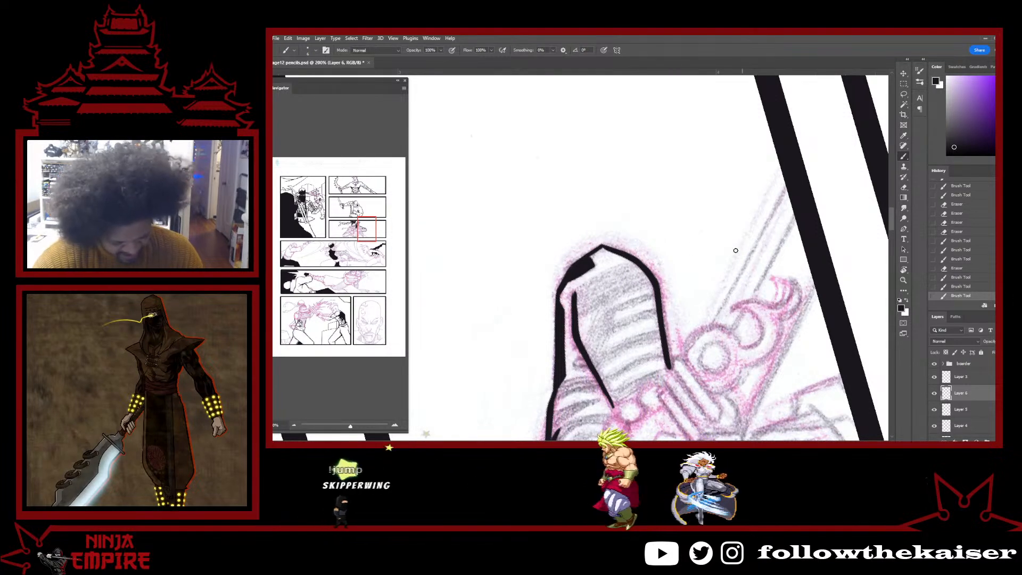
Ink two curved lines across the forearm near the elbow to outline the end band of the wrapping.
key(r)
drag(736, 250, 590, 394)
drag(595, 311, 758, 243)
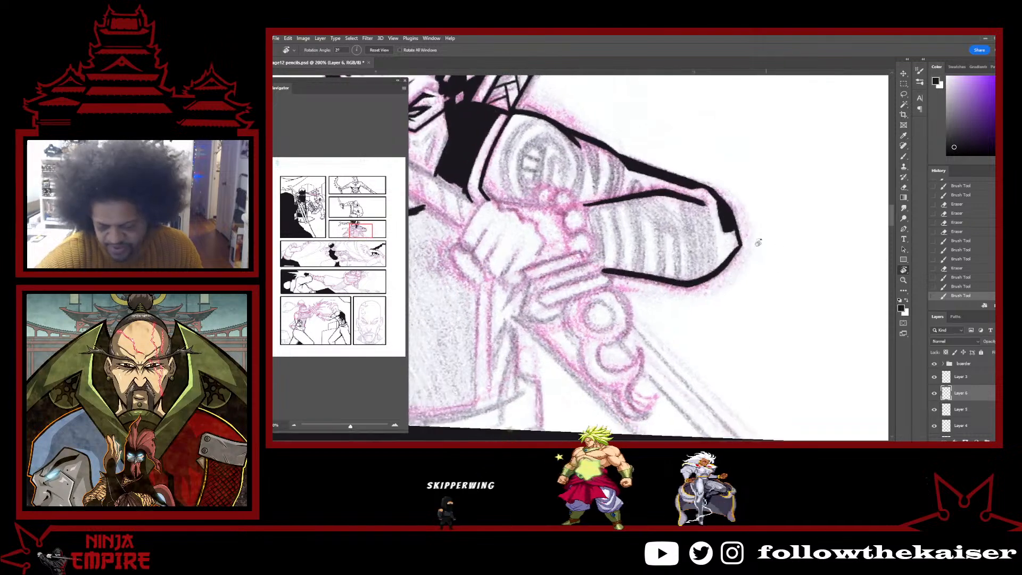
ctrl+click(710, 222)
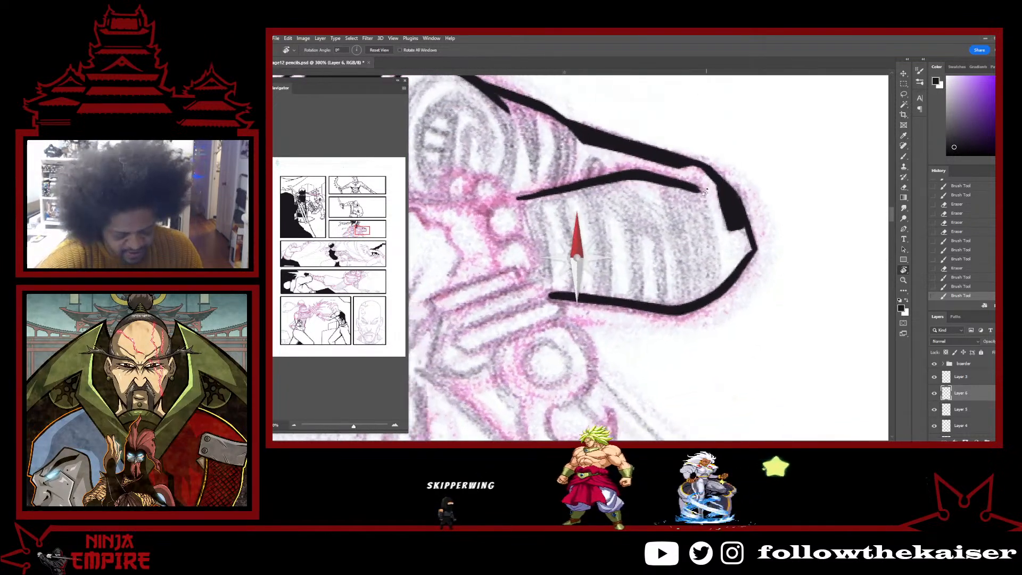
key(b)
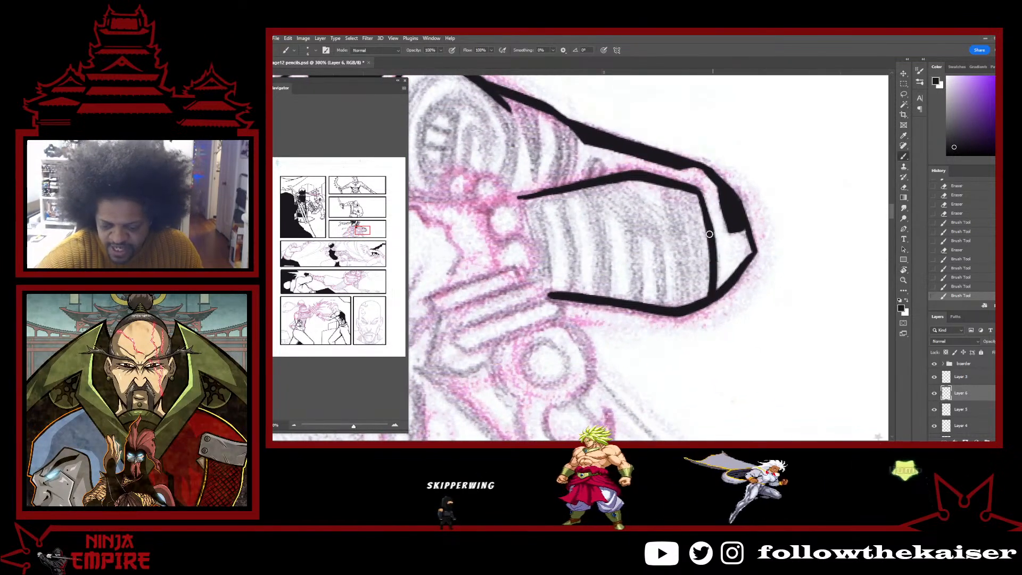
drag(661, 185, 680, 305)
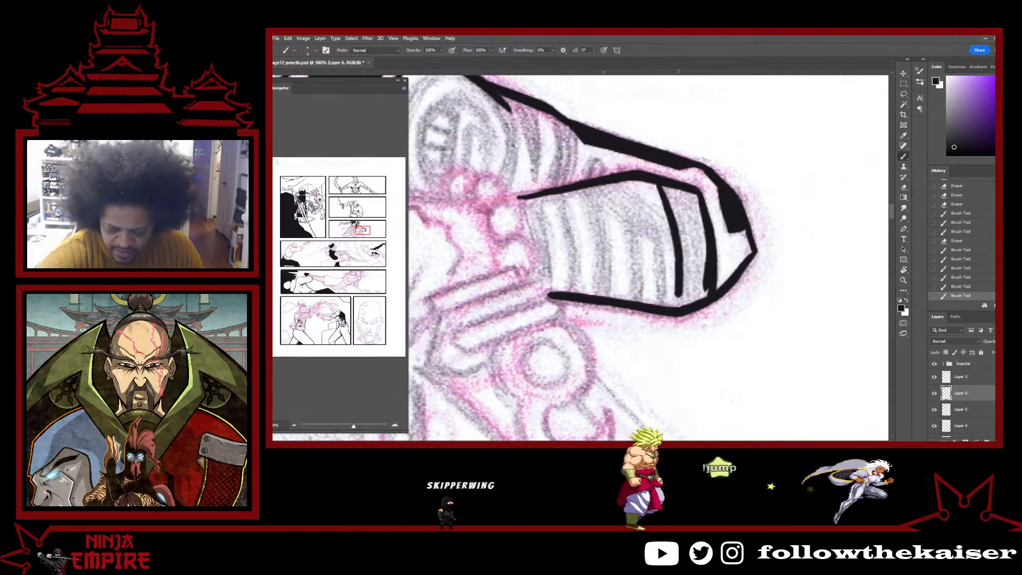
Thicken the band's inner line, fill the band solid black, and outline a diagonal strap running from it.
key([)
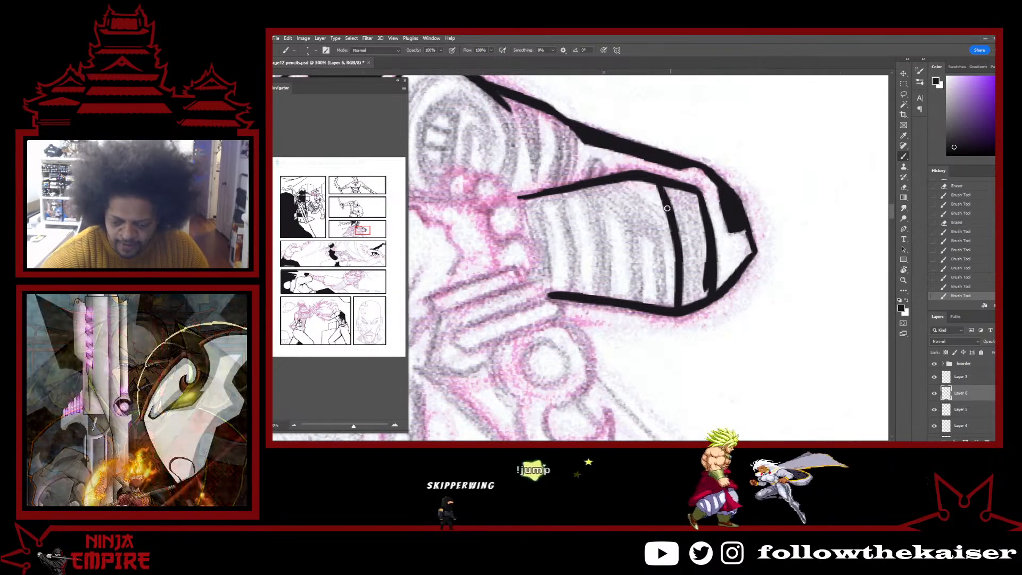
drag(666, 199, 684, 293)
drag(660, 185, 679, 256)
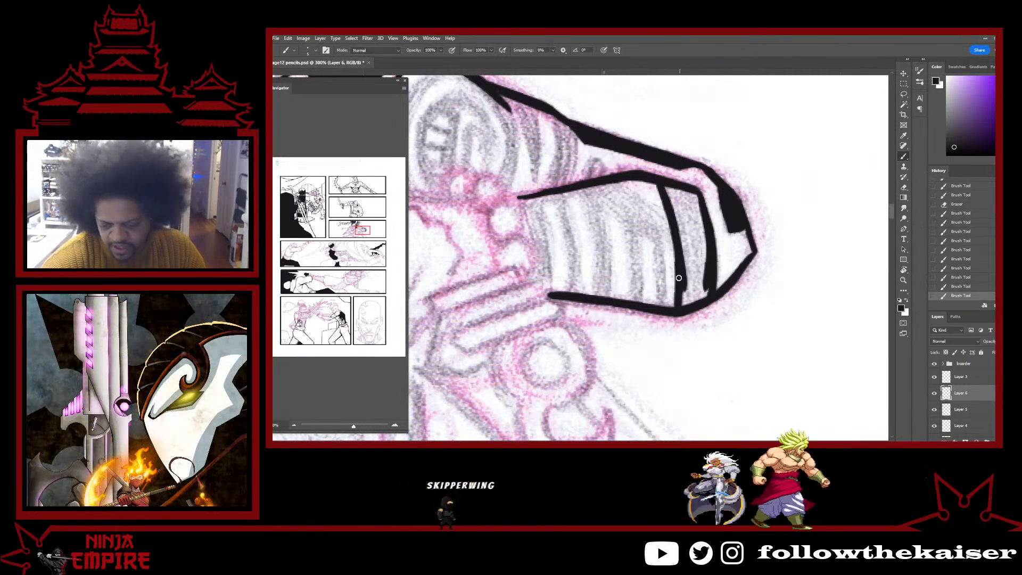
mouse_move(685, 301)
mouse_down()
mouse_move(706, 267)
mouse_move(706, 284)
mouse_move(689, 222)
mouse_move(685, 258)
mouse_move(690, 211)
mouse_up()
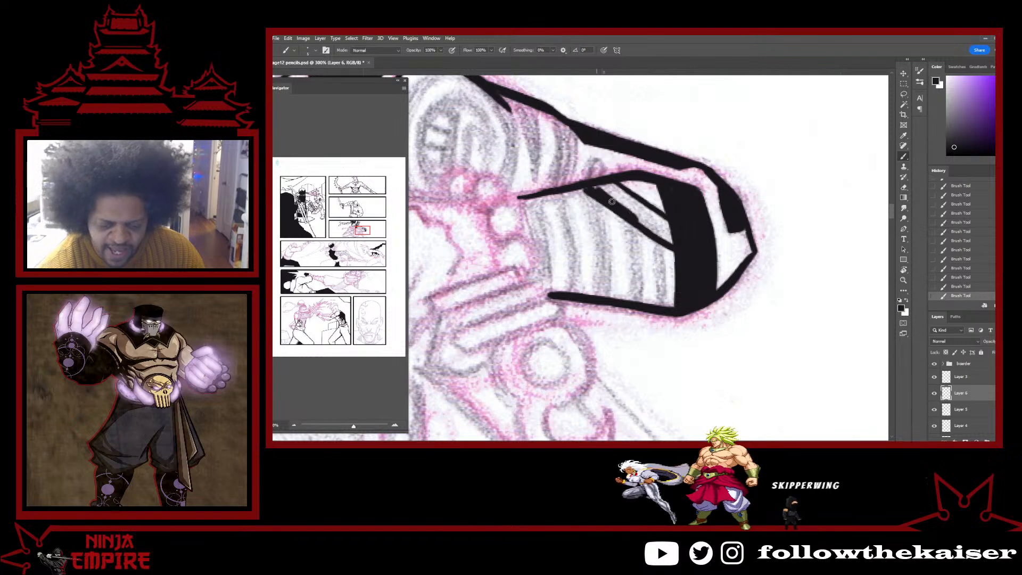
Fill the diagonal strap with solid black and ink a stripe line across the forearm wrapping beneath it.
mouse_move(613, 191)
mouse_down()
mouse_move(668, 234)
mouse_move(646, 224)
mouse_move(662, 228)
mouse_up()
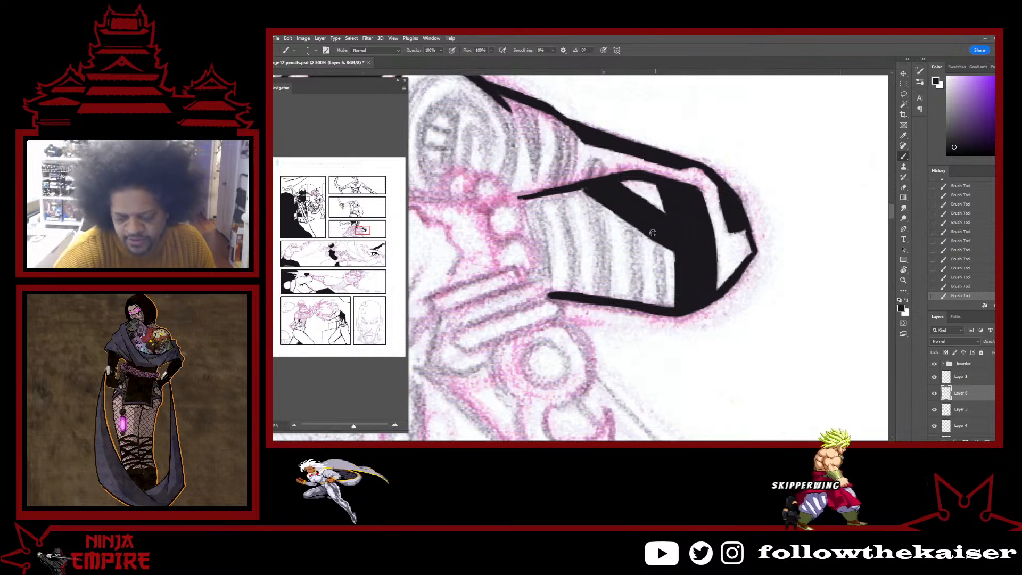
drag(653, 237, 655, 302)
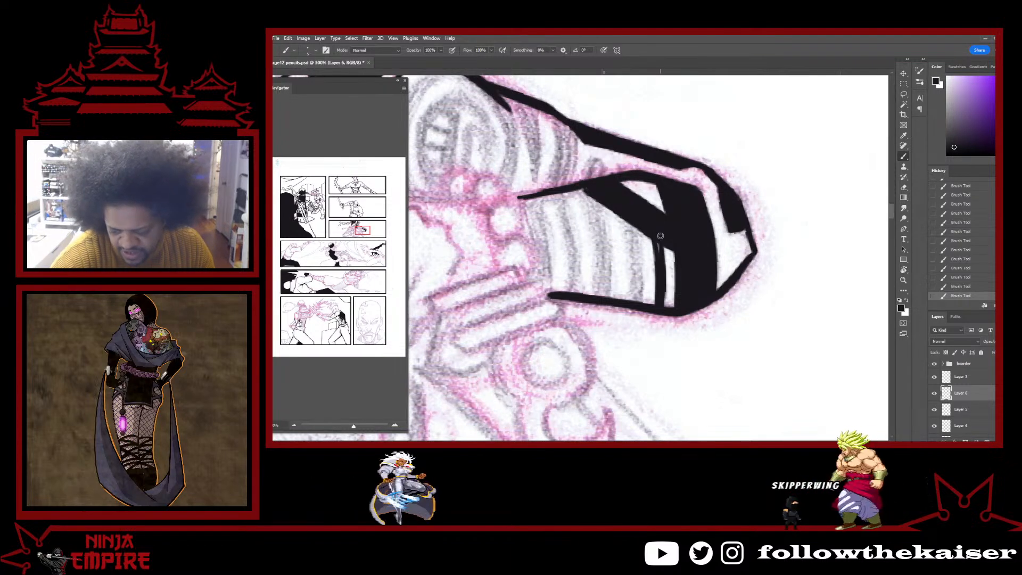
Ink thick black stripes across the forearm beside the solid elbow shadow, filling the band that meets the diagonal shape.
drag(637, 231, 641, 297)
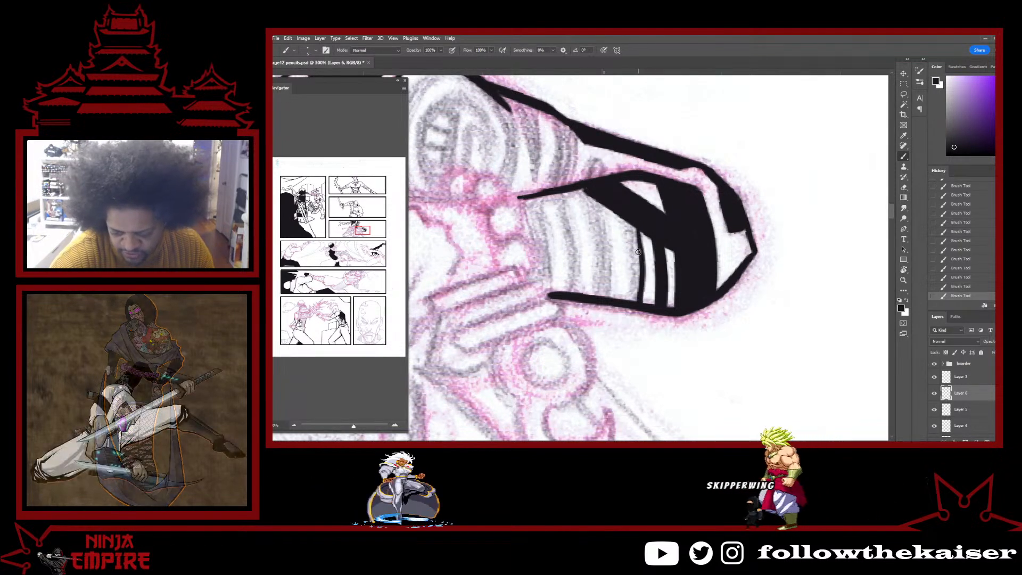
drag(627, 224, 634, 301)
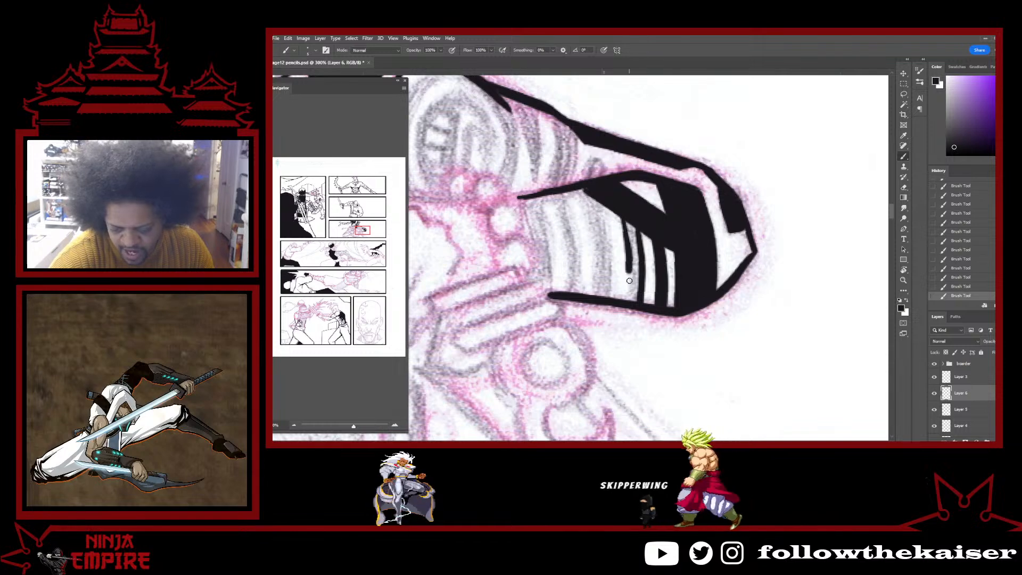
drag(631, 221, 635, 288)
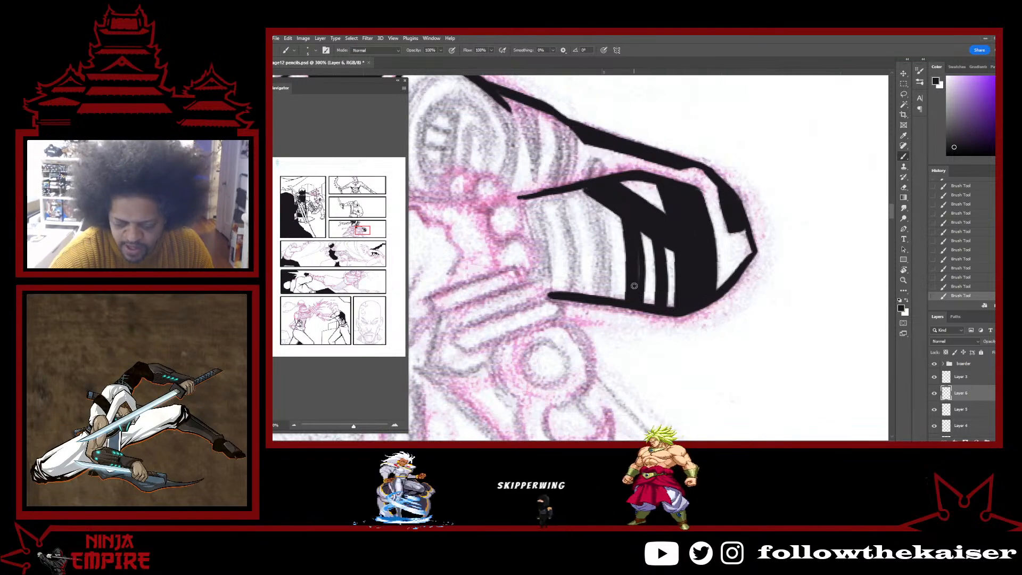
drag(636, 230, 639, 284)
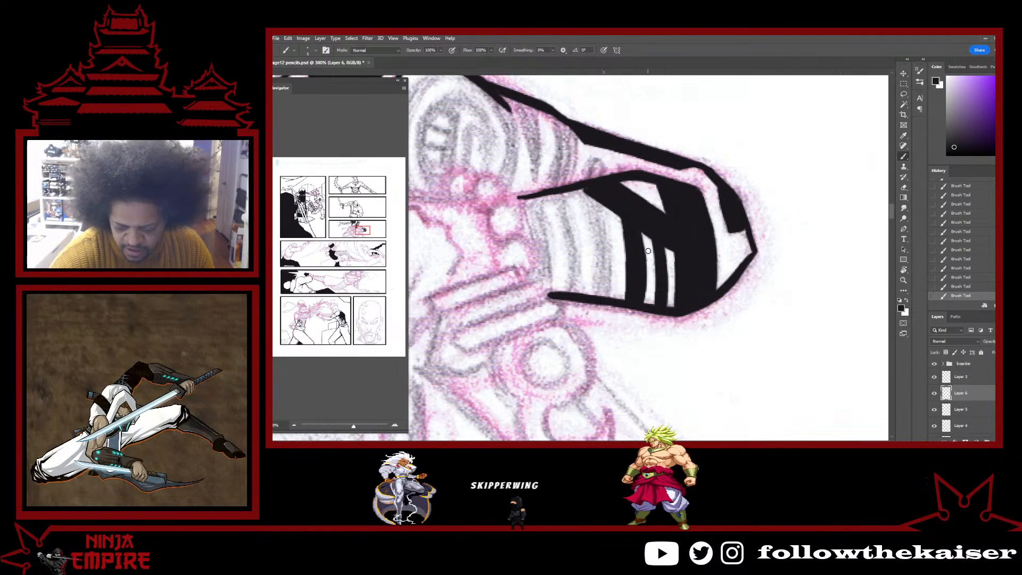
key(ctrl+z)
drag(655, 240, 659, 282)
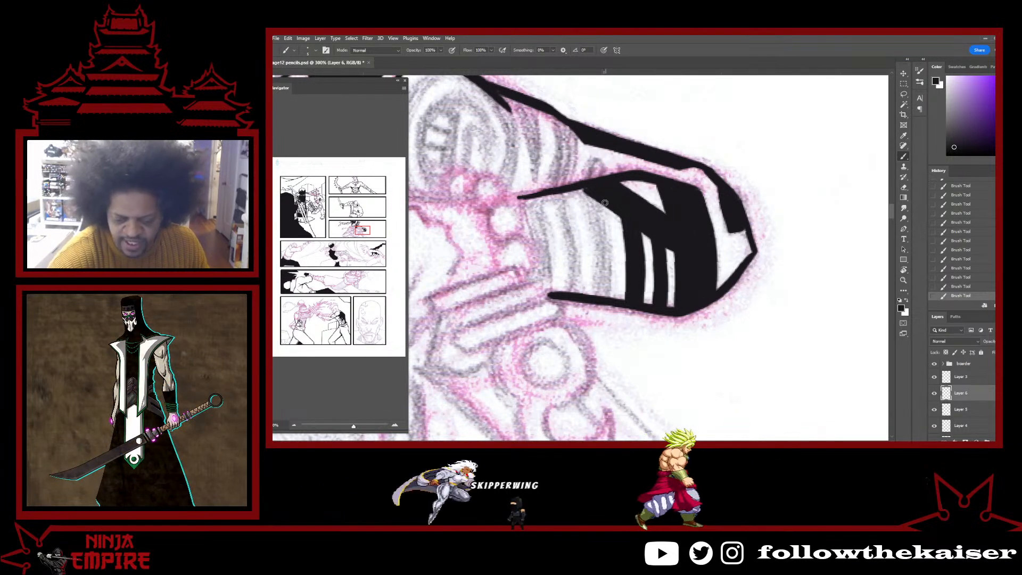
Ink the remaining black forearm stripes toward the wrist and close the striped area's wrist edge.
drag(602, 205, 607, 282)
mouse_move(580, 189)
mouse_down()
mouse_move(594, 290)
mouse_move(592, 220)
mouse_move(595, 294)
mouse_up()
drag(603, 209, 610, 296)
key(ctrl+z)
drag(606, 221, 603, 298)
drag(601, 224, 585, 190)
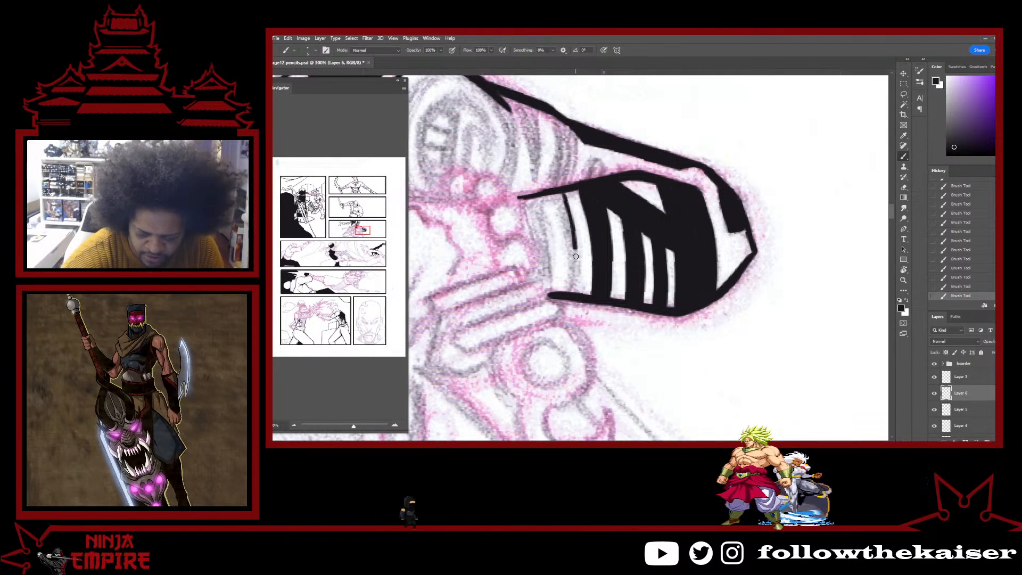
drag(551, 191, 565, 278)
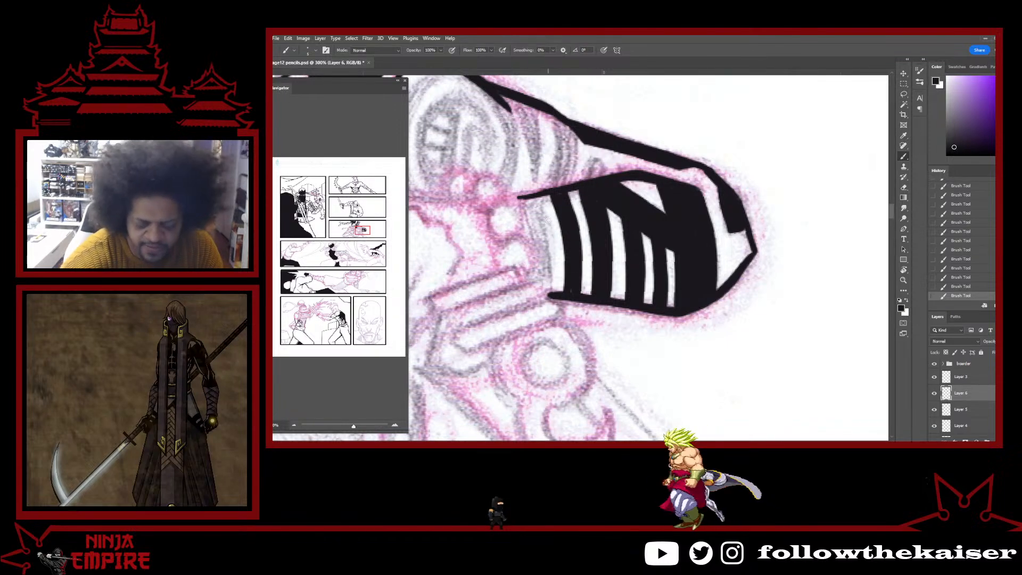
mouse_move(539, 195)
mouse_down()
mouse_move(551, 271)
mouse_move(539, 193)
mouse_move(550, 292)
mouse_up()
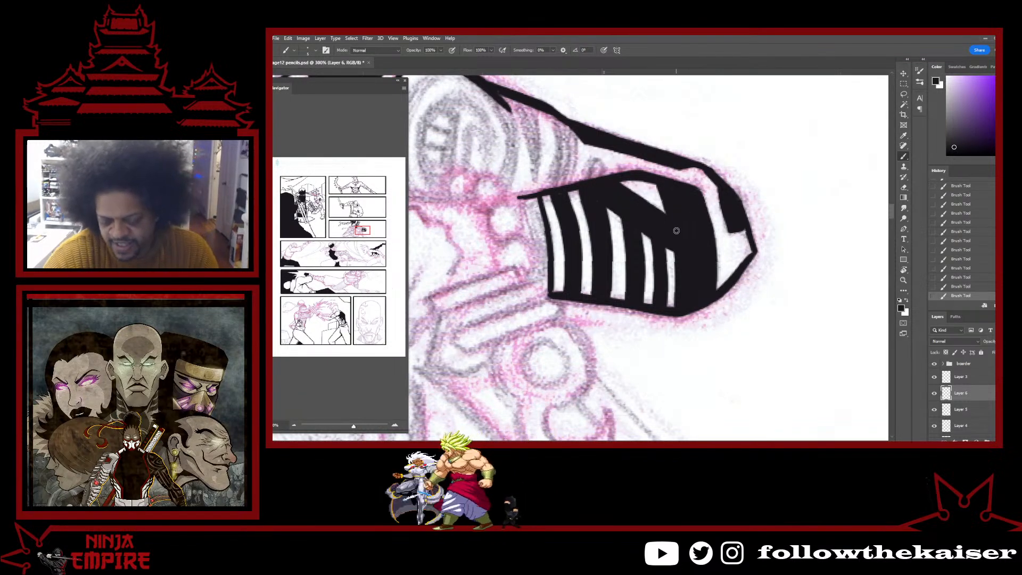
Ink a thick curved band across the upper arm where it meets the forearm and fill it solid black.
drag(578, 224, 644, 319)
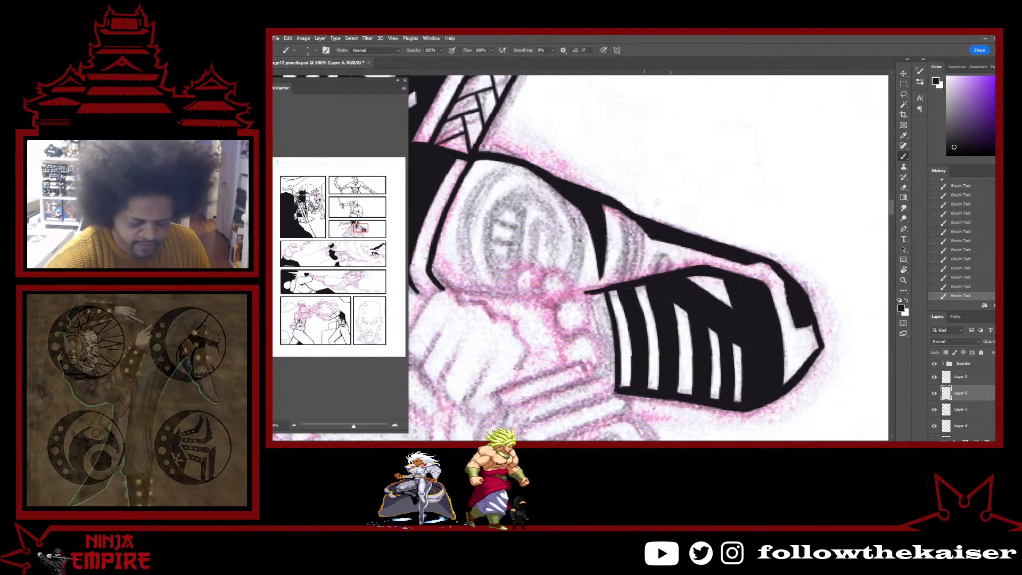
key(r)
drag(701, 281, 607, 378)
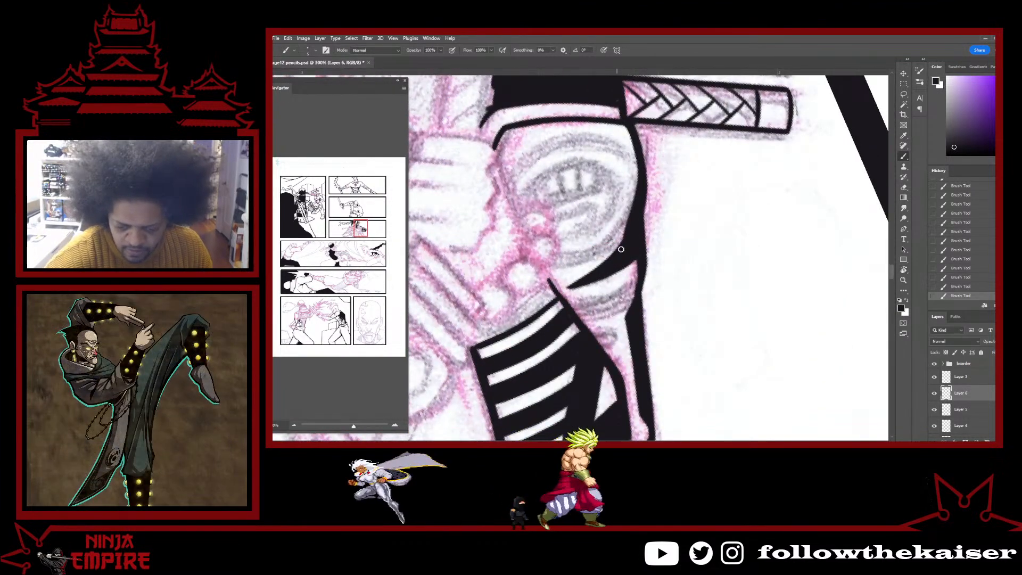
drag(665, 299, 692, 213)
key(r)
mouse_move(739, 173)
mouse_down()
mouse_move(596, 107)
mouse_move(531, 146)
mouse_up()
drag(593, 147, 650, 187)
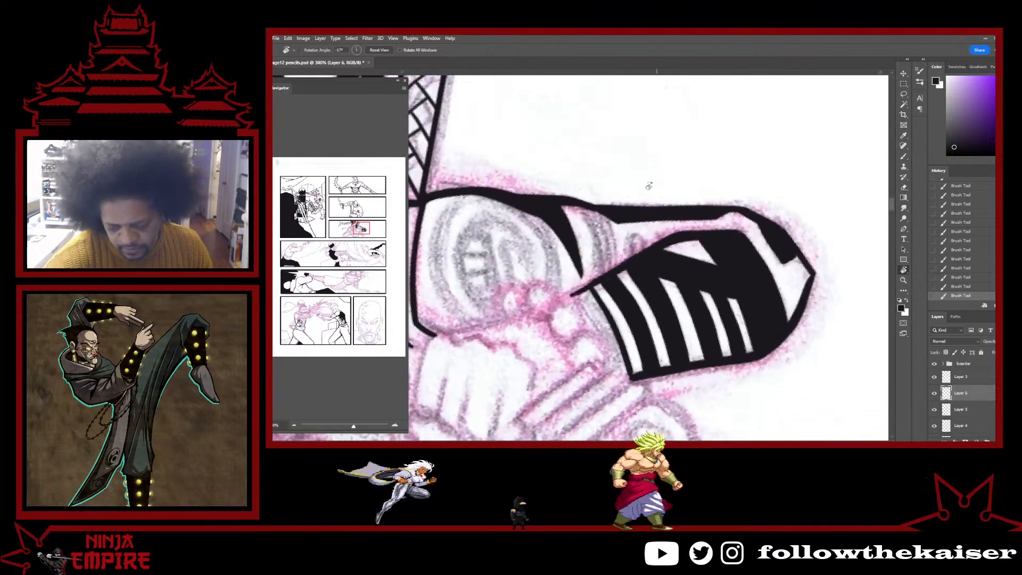
mouse_move(576, 207)
mouse_down()
mouse_move(594, 234)
mouse_move(600, 276)
mouse_up()
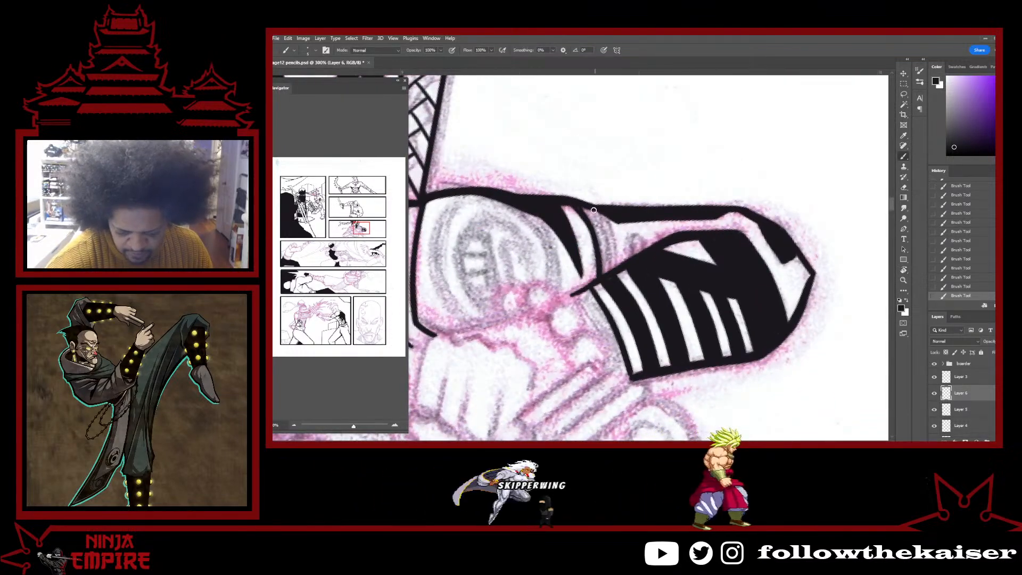
mouse_move(595, 212)
mouse_down()
mouse_move(609, 272)
mouse_move(603, 211)
mouse_move(607, 224)
mouse_move(615, 264)
mouse_up()
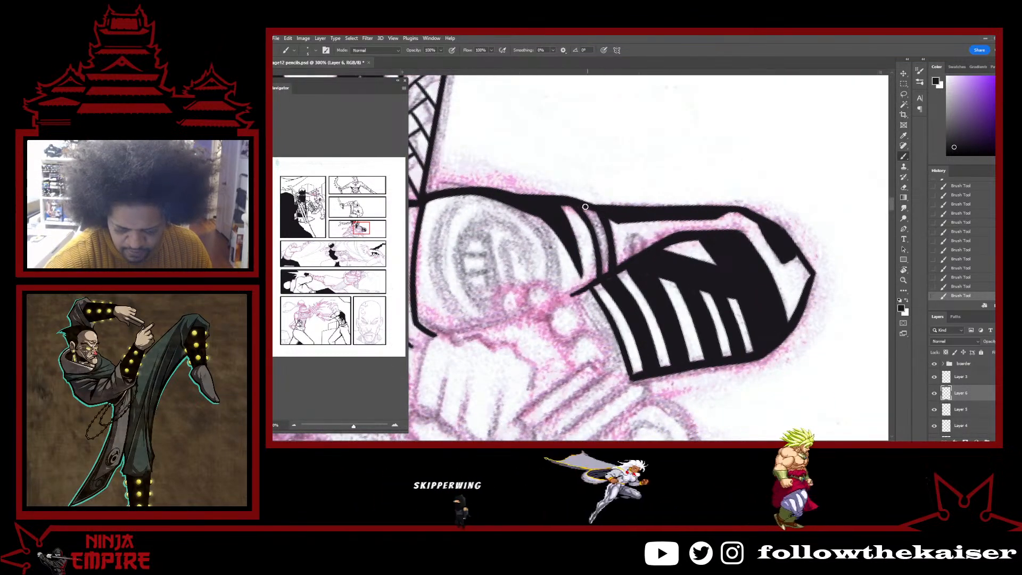
drag(588, 210, 597, 224)
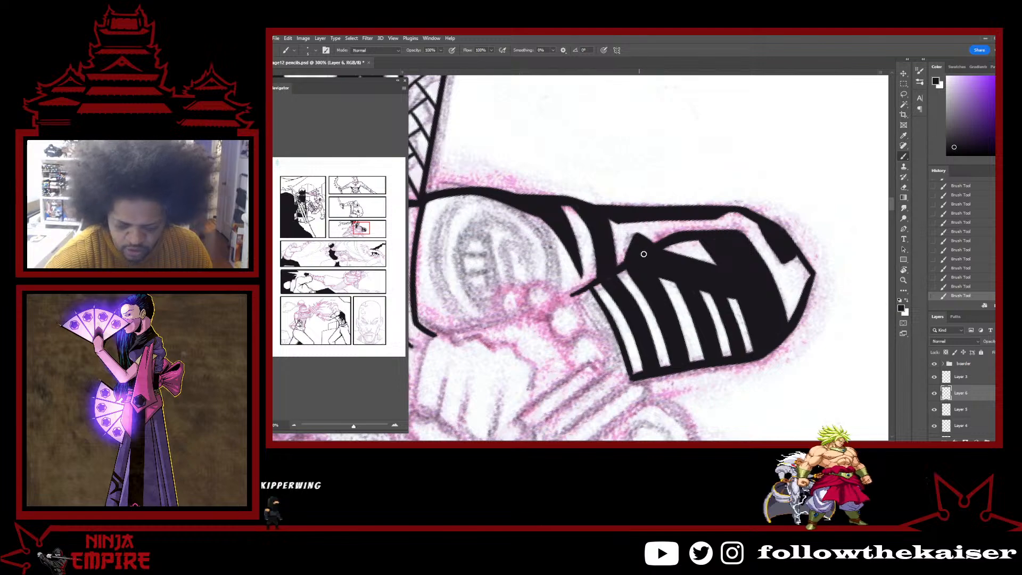
Ink a curved, pointed black stripe along the elbow side of the round shoulder emblem.
key(r)
drag(644, 254, 645, 365)
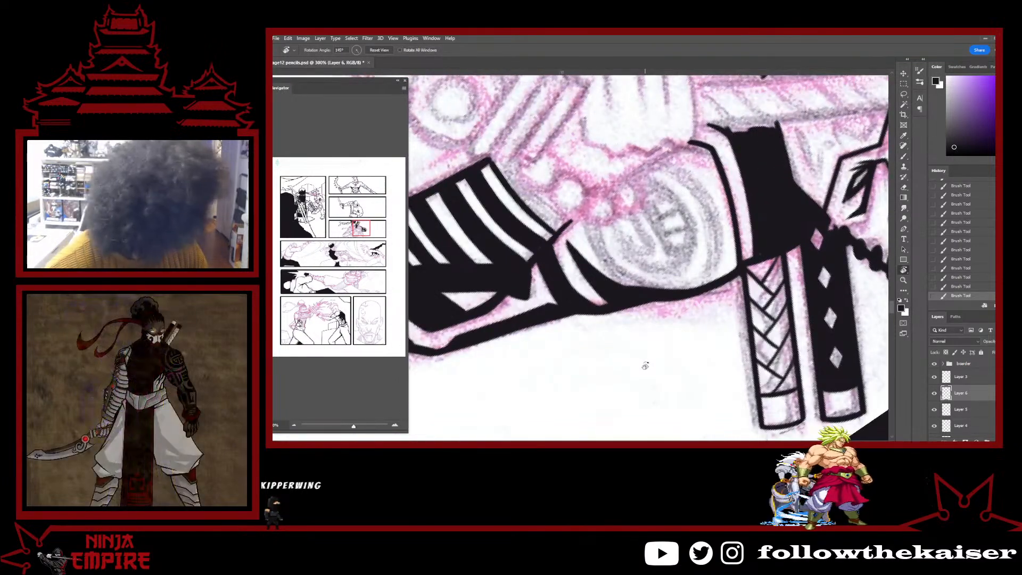
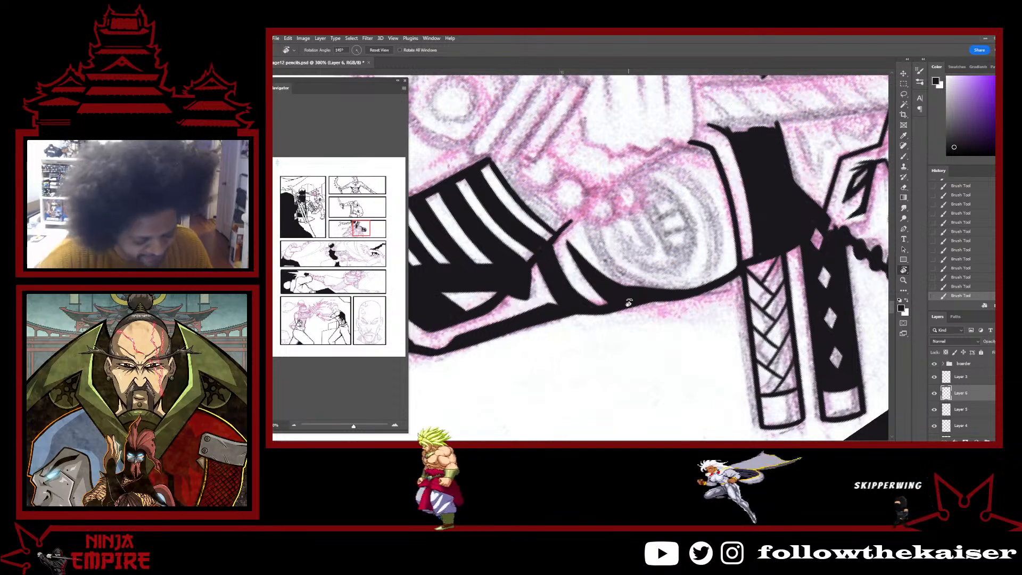
mouse_move(629, 302)
mouse_down()
mouse_move(585, 277)
mouse_move(601, 319)
mouse_move(626, 322)
mouse_move(709, 271)
mouse_move(701, 252)
mouse_up()
key(b)
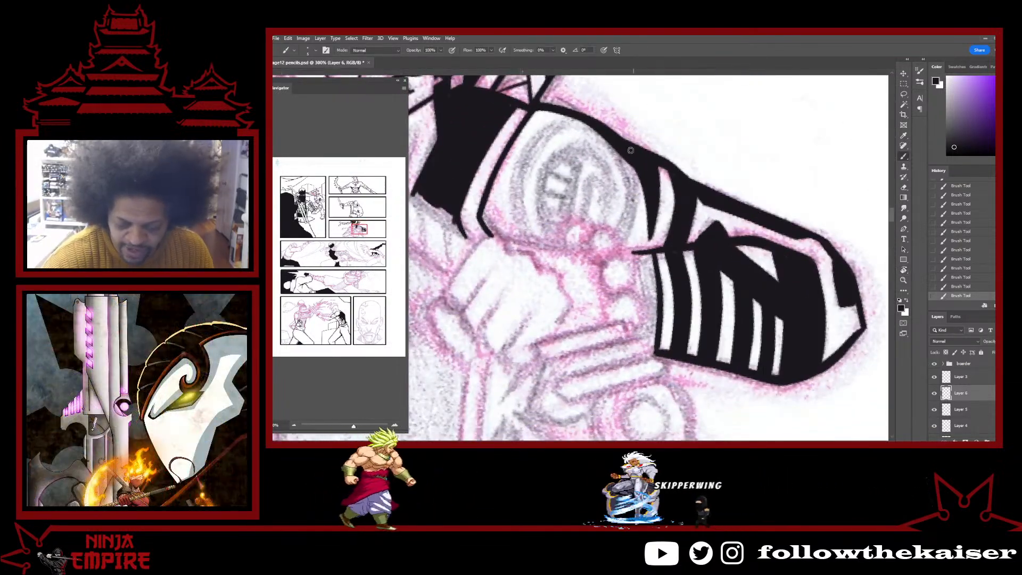
drag(623, 159, 628, 224)
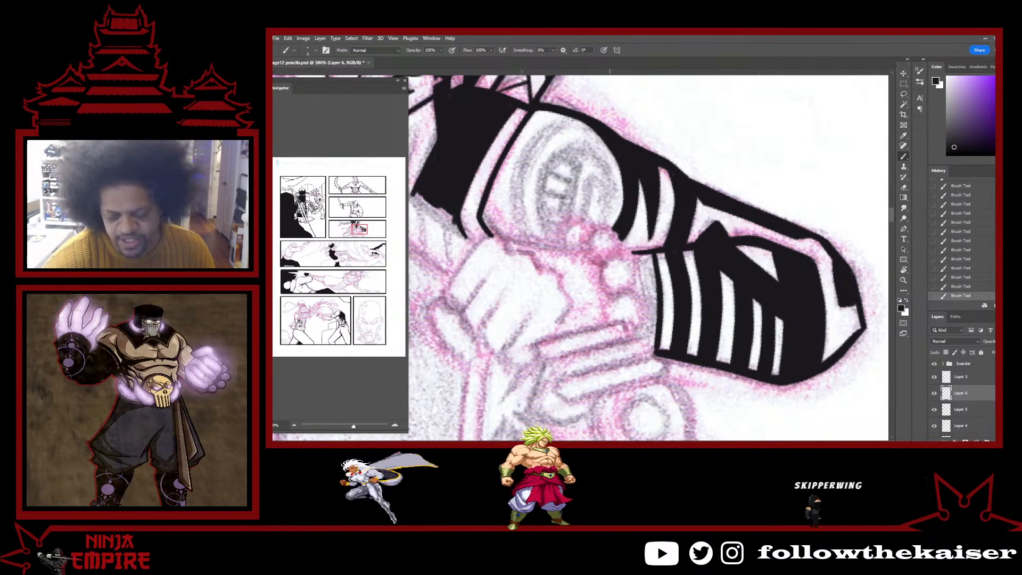
Ink the thick outer ring of the round shoulder emblem and a second ring inside it.
drag(512, 189, 585, 215)
mouse_move(590, 257)
mouse_down()
mouse_move(602, 173)
mouse_move(655, 148)
mouse_up()
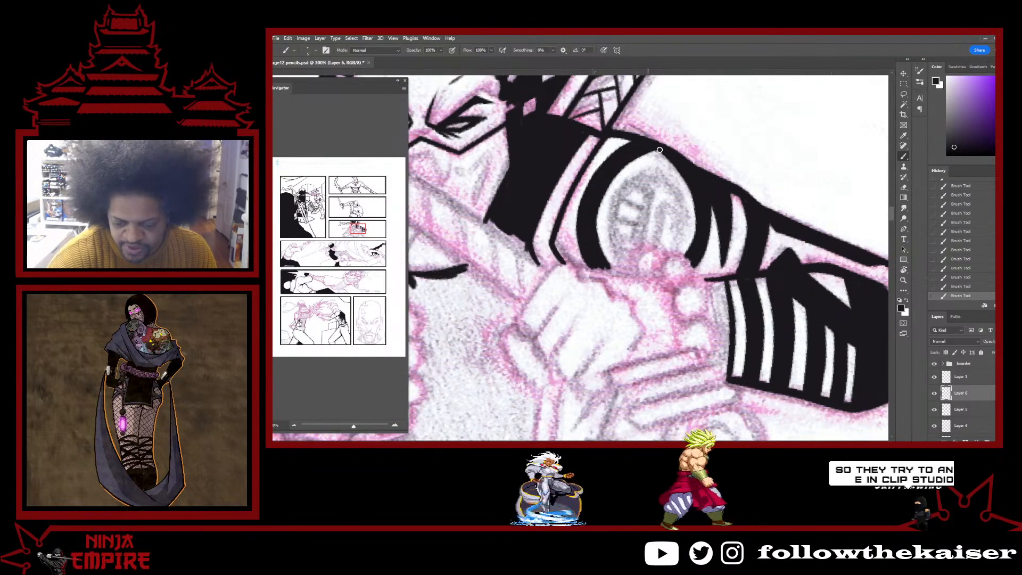
mouse_move(660, 148)
mouse_down()
mouse_move(634, 159)
mouse_move(593, 222)
mouse_move(599, 251)
mouse_move(603, 190)
mouse_move(594, 237)
mouse_up()
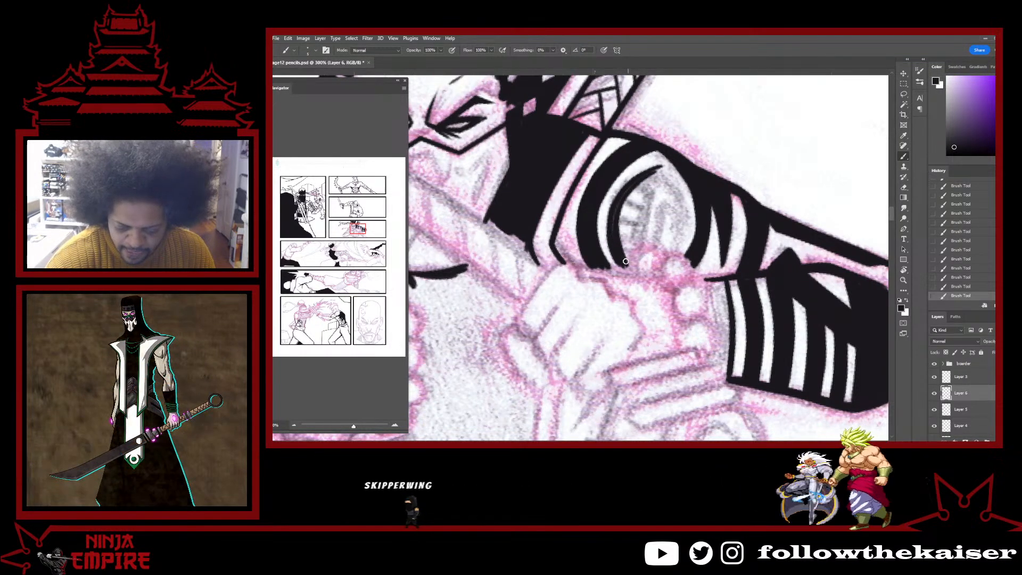
key(r)
mouse_move(679, 191)
mouse_down()
mouse_move(743, 206)
mouse_move(636, 354)
mouse_move(553, 234)
mouse_move(610, 201)
mouse_up()
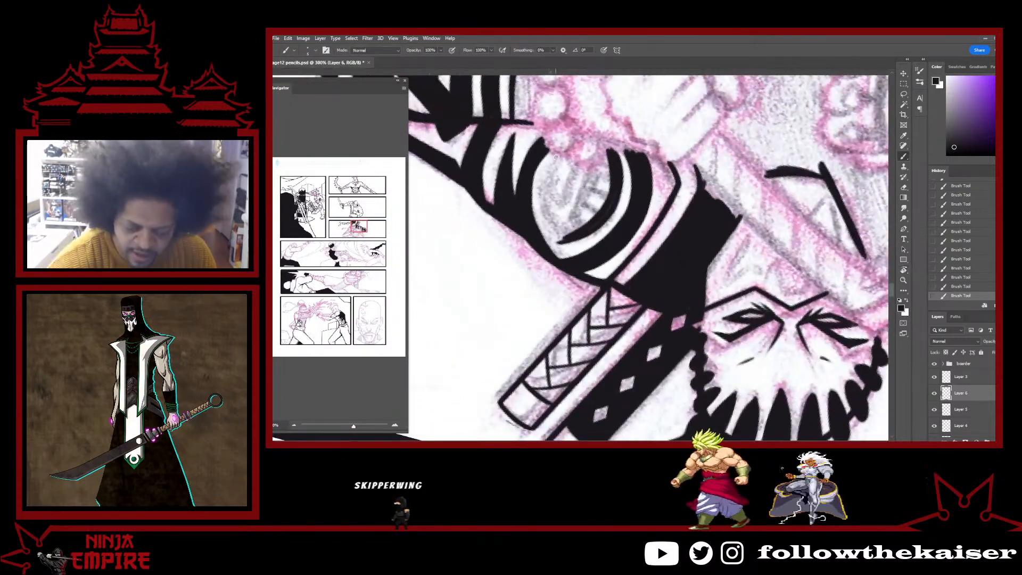
mouse_move(555, 157)
mouse_down()
mouse_move(542, 221)
mouse_move(556, 234)
mouse_up()
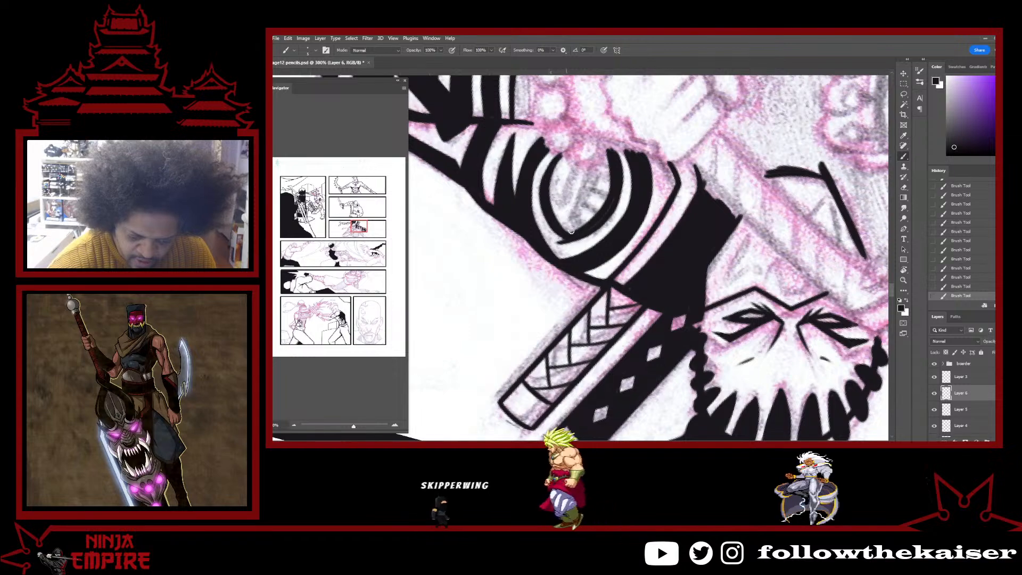
Clean up the emblem's inner ring by erasing its rough edge and retouching the ring and nearby sleeve with the brush.
key(e)
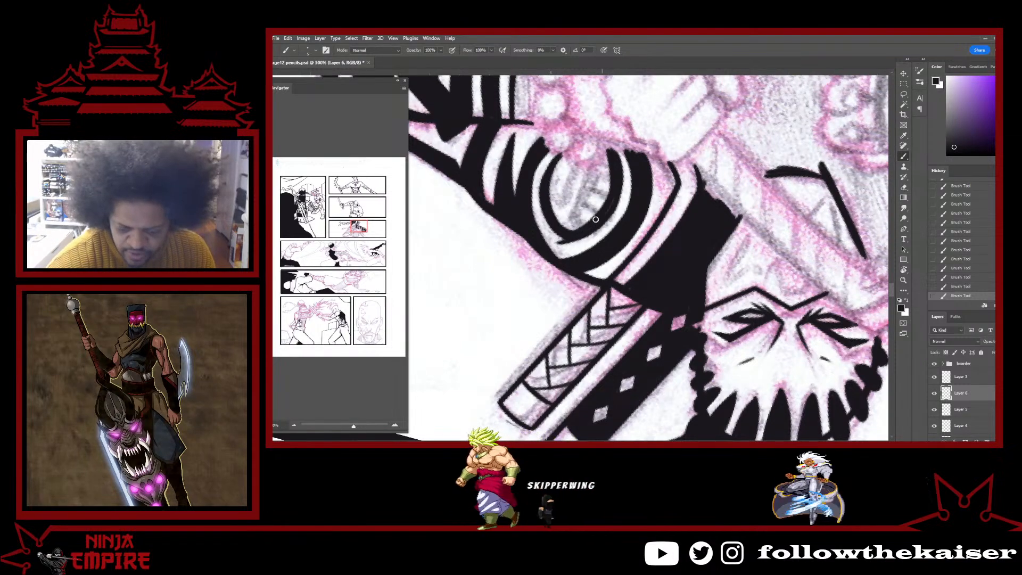
drag(574, 243, 574, 243)
drag(575, 242, 575, 241)
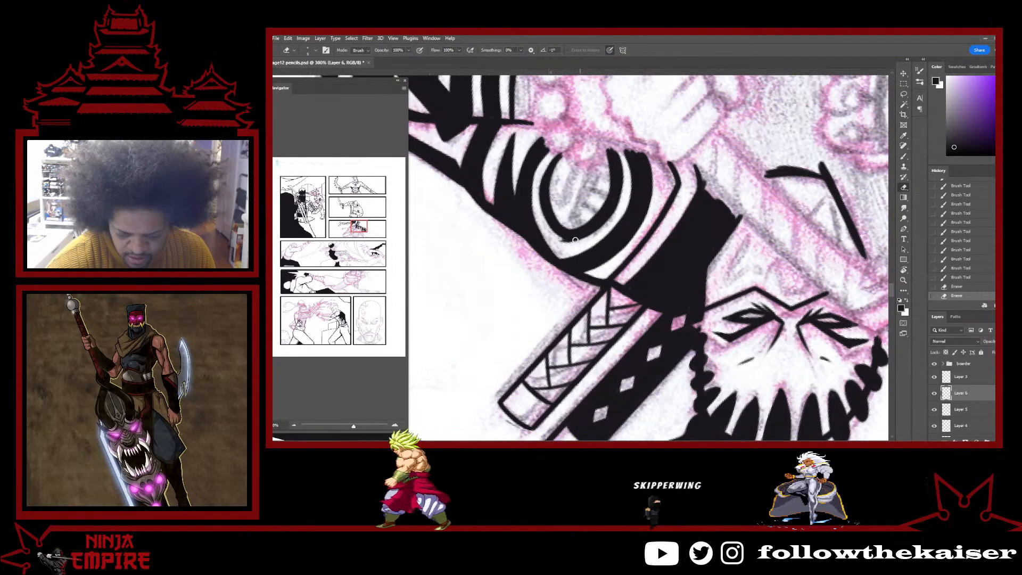
key(r)
drag(647, 219, 594, 147)
key(b)
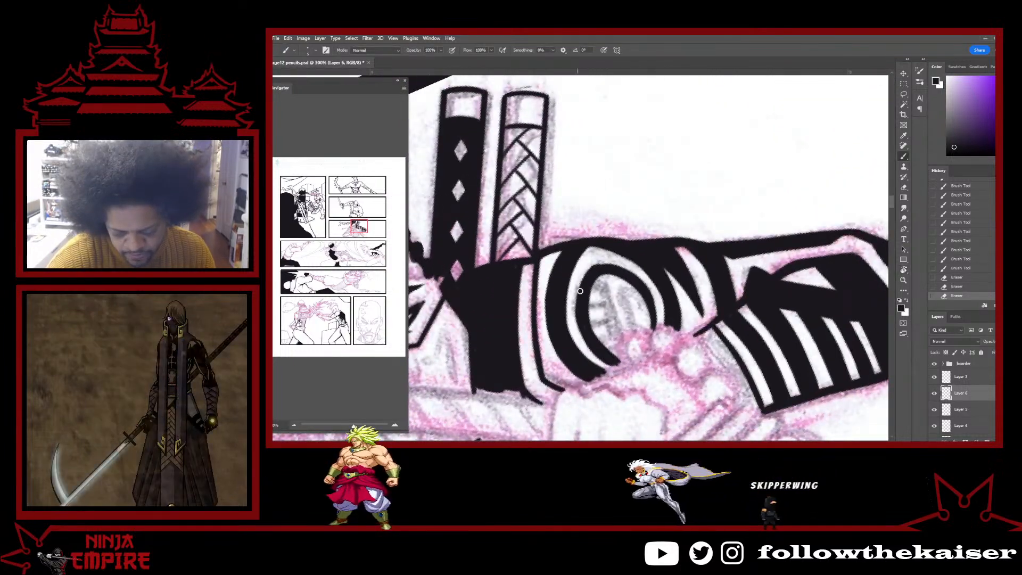
drag(580, 291, 578, 282)
drag(524, 265, 519, 266)
drag(519, 266, 516, 267)
key(r)
drag(606, 216, 629, 251)
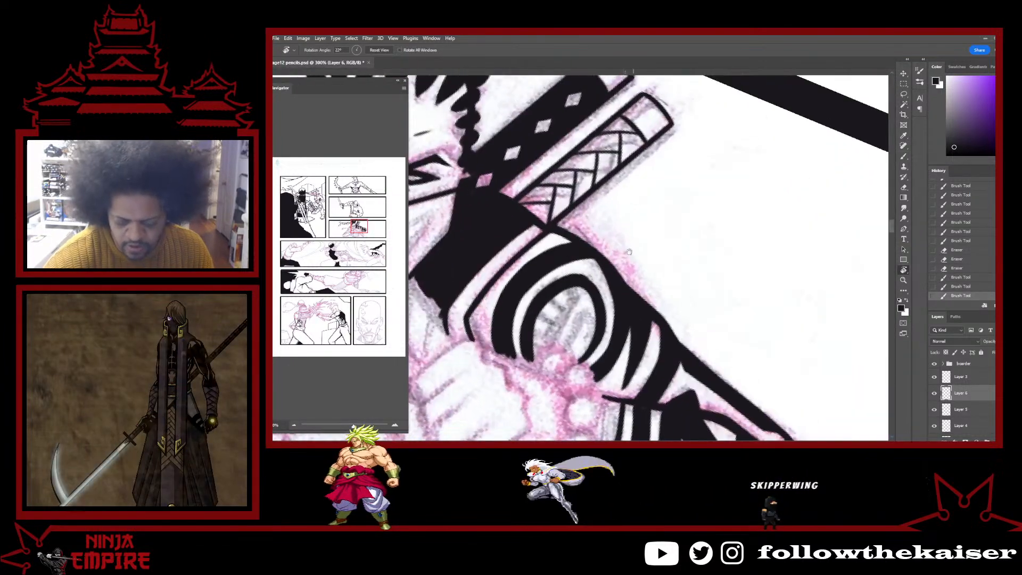
key(b)
mouse_move(597, 292)
mouse_down()
mouse_move(603, 325)
mouse_move(587, 349)
mouse_move(630, 255)
mouse_move(598, 260)
mouse_move(591, 296)
mouse_up()
Ink the nested curved strokes inside the elbow-side half of the shoulder emblem.
key(e)
key(r)
key(b)
key(e)
key(b)
mouse_move(595, 259)
mouse_down()
mouse_move(591, 297)
mouse_move(624, 319)
mouse_move(615, 294)
mouse_move(601, 304)
mouse_move(599, 281)
mouse_move(611, 289)
mouse_up()
key(r)
key(b)
mouse_move(610, 289)
mouse_down()
mouse_move(626, 339)
mouse_move(603, 289)
mouse_move(625, 340)
mouse_up()
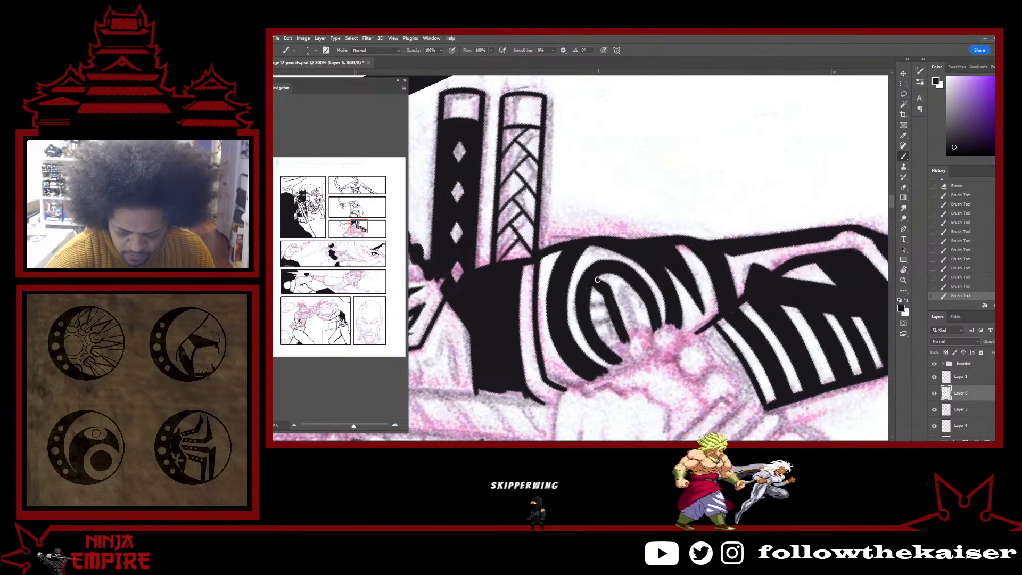
mouse_move(616, 290)
mouse_down()
mouse_move(632, 335)
mouse_move(629, 318)
mouse_up()
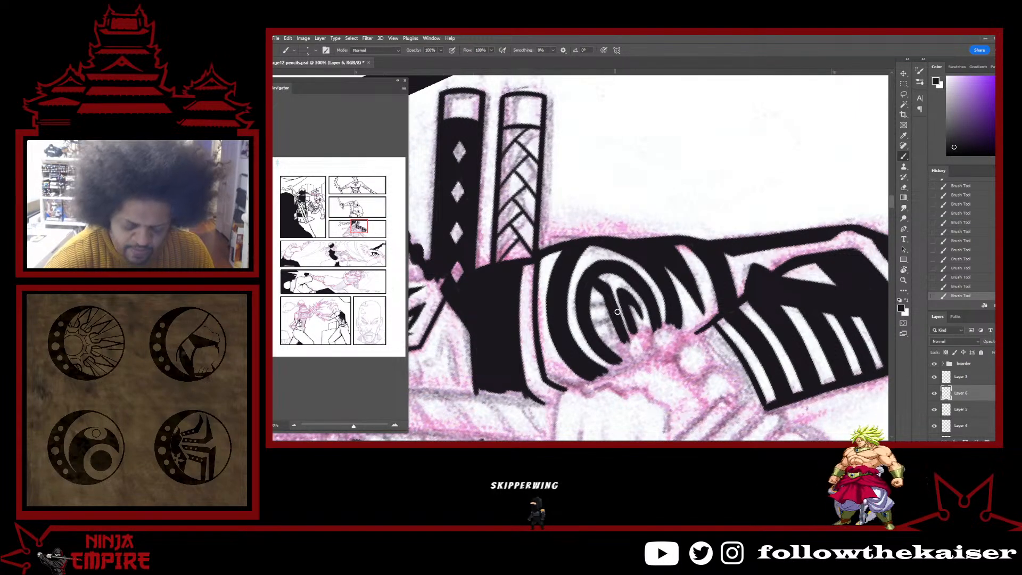
Ink the row of short parallel bars and their enclosing edge in the emblem's remaining half.
key(r)
drag(617, 311, 695, 251)
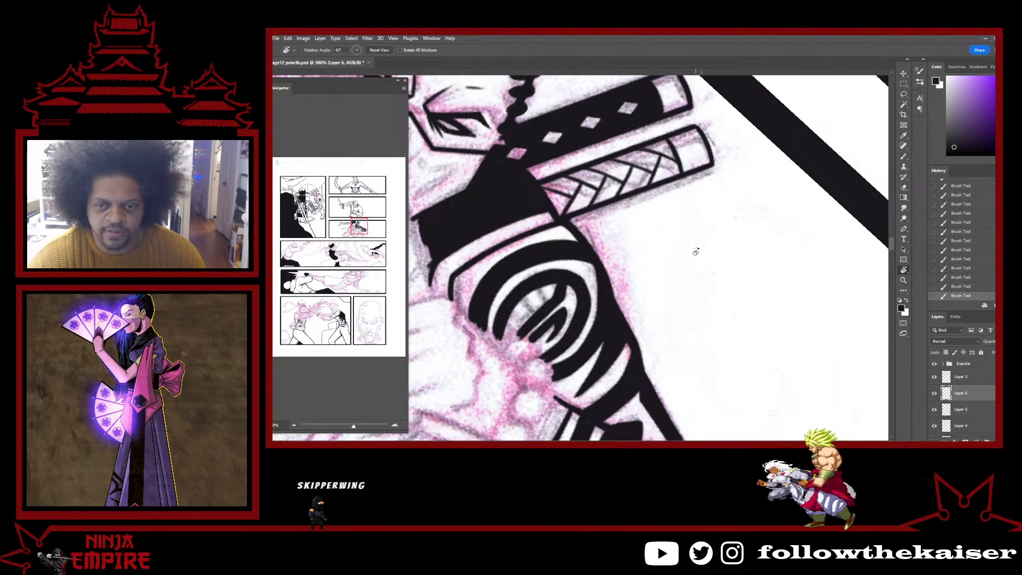
drag(698, 278, 654, 258)
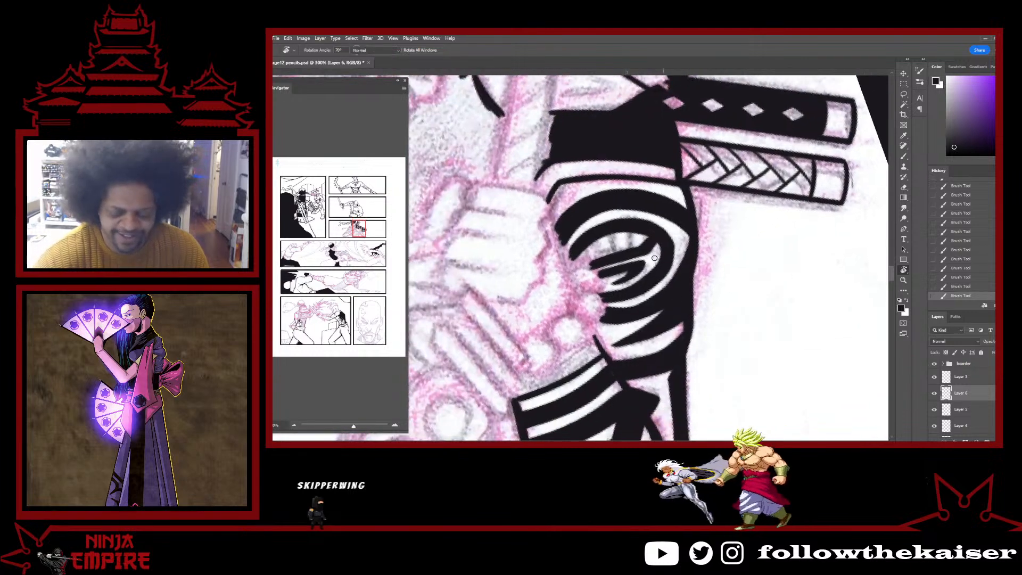
key(b)
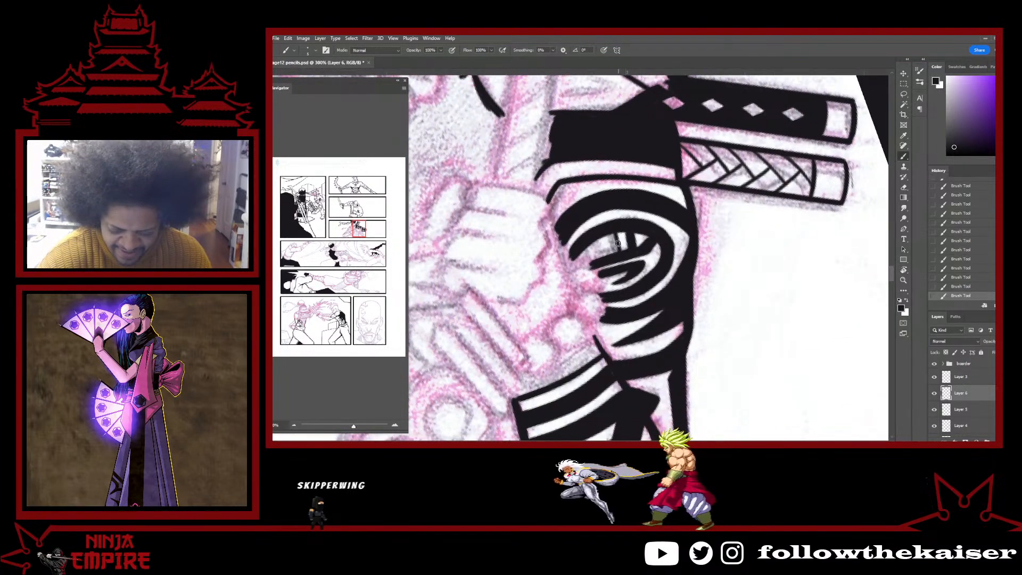
mouse_move(612, 232)
mouse_down()
mouse_move(619, 250)
mouse_move(600, 247)
mouse_move(590, 260)
mouse_up()
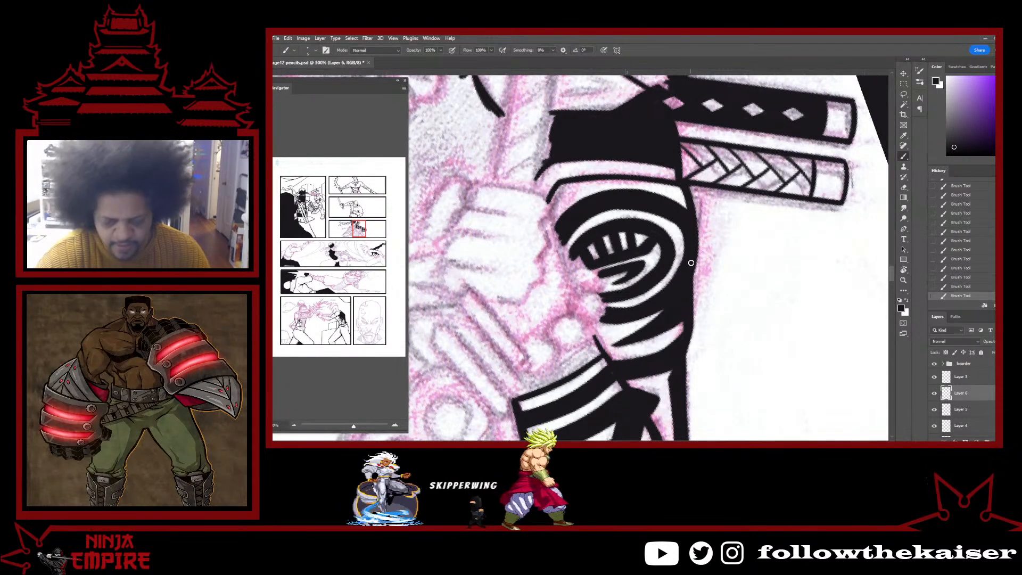
Review the inked arm against the whole panel and focus the view on the fist gripping the sword.
key(r)
drag(710, 230, 642, 146)
drag(569, 152, 607, 259)
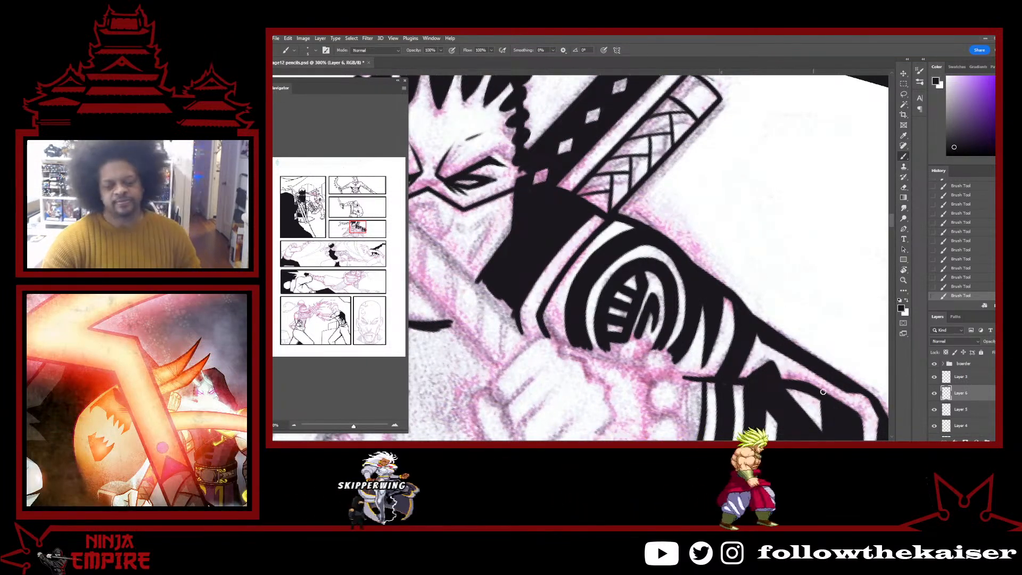
alt+click(714, 315)
alt+click(714, 315)
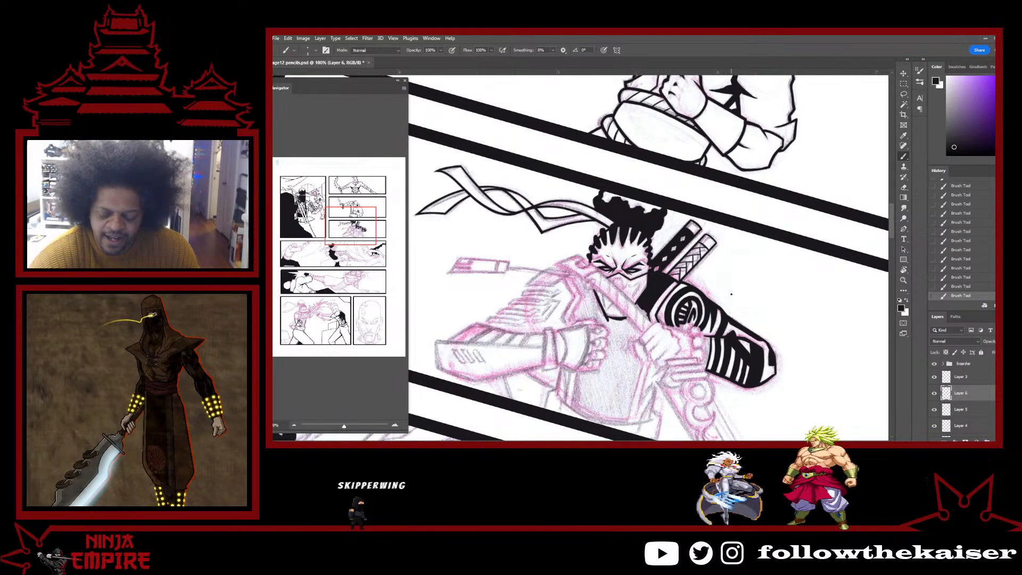
click(663, 346)
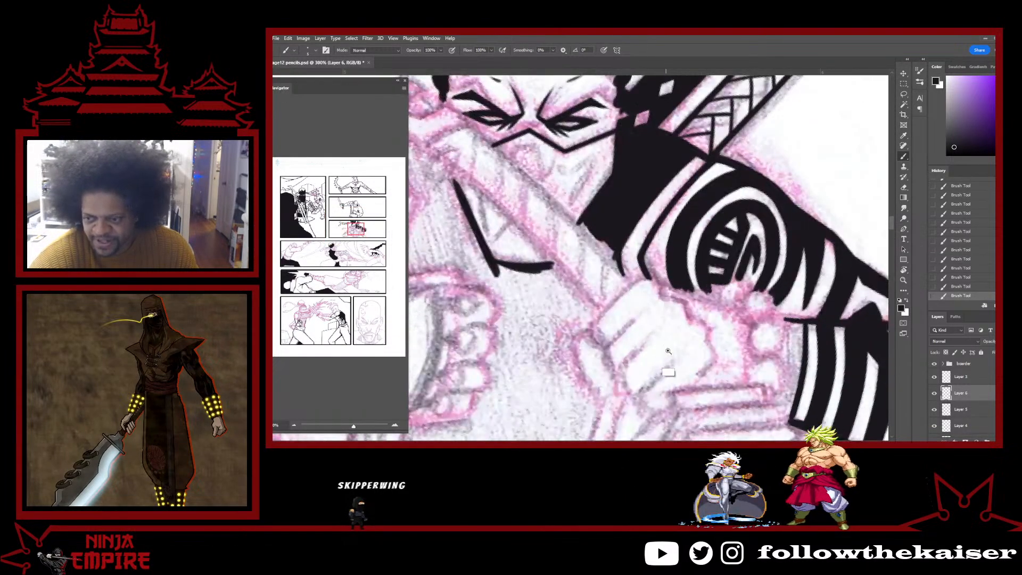
Ink the curved outer edge of the fist gripping the sword.
click(662, 346)
mouse_move(573, 271)
mouse_down()
mouse_move(567, 221)
mouse_move(580, 287)
mouse_up()
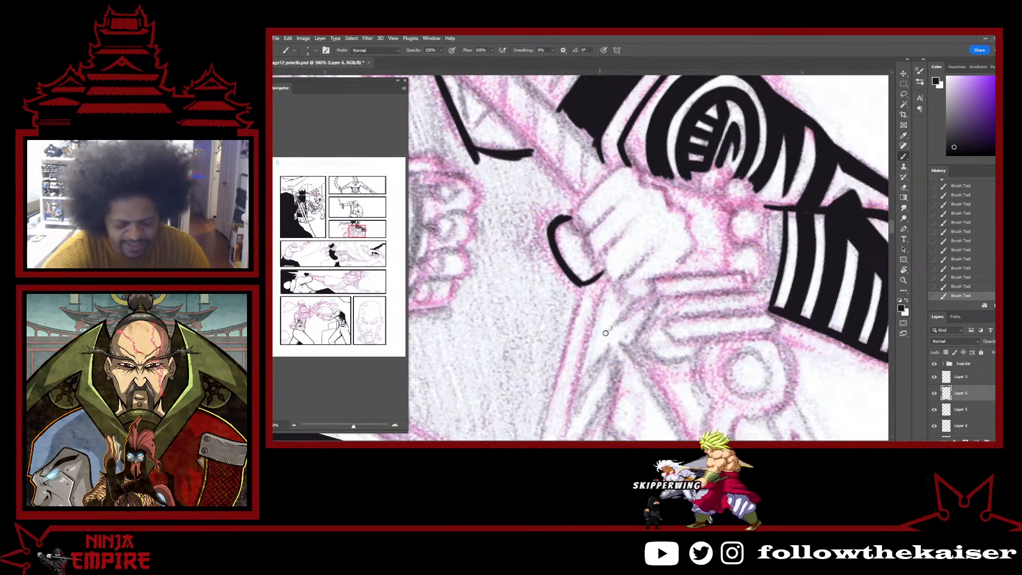
Ink the straight slanted vest edge on the chest beside the sword hilt, with the canvas rotated to suit the stroke.
drag(545, 210, 665, 356)
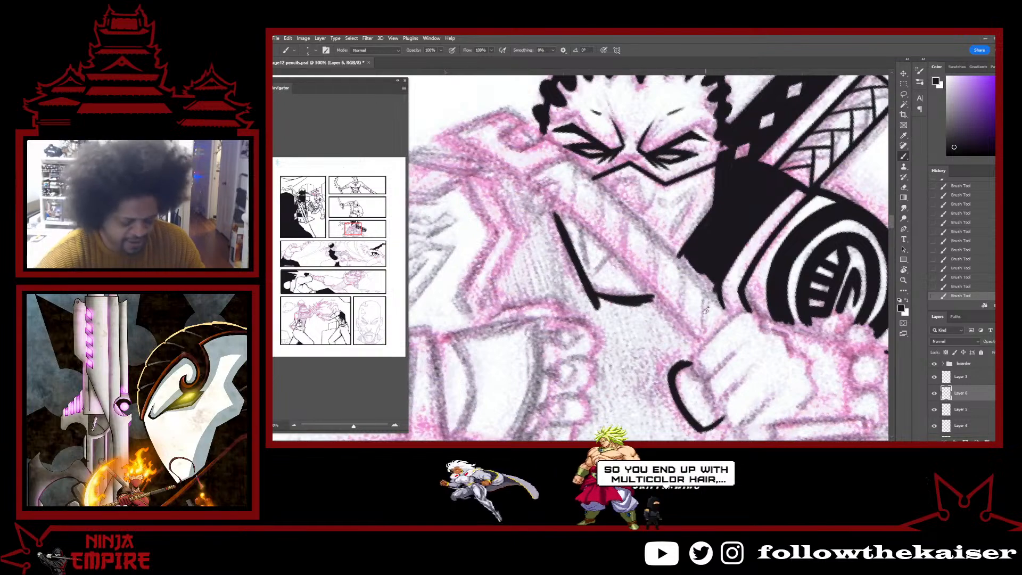
key(r)
mouse_move(705, 309)
mouse_down()
mouse_move(617, 285)
mouse_move(593, 335)
mouse_move(600, 345)
mouse_up()
key(r)
drag(663, 251, 634, 270)
drag(547, 268, 587, 339)
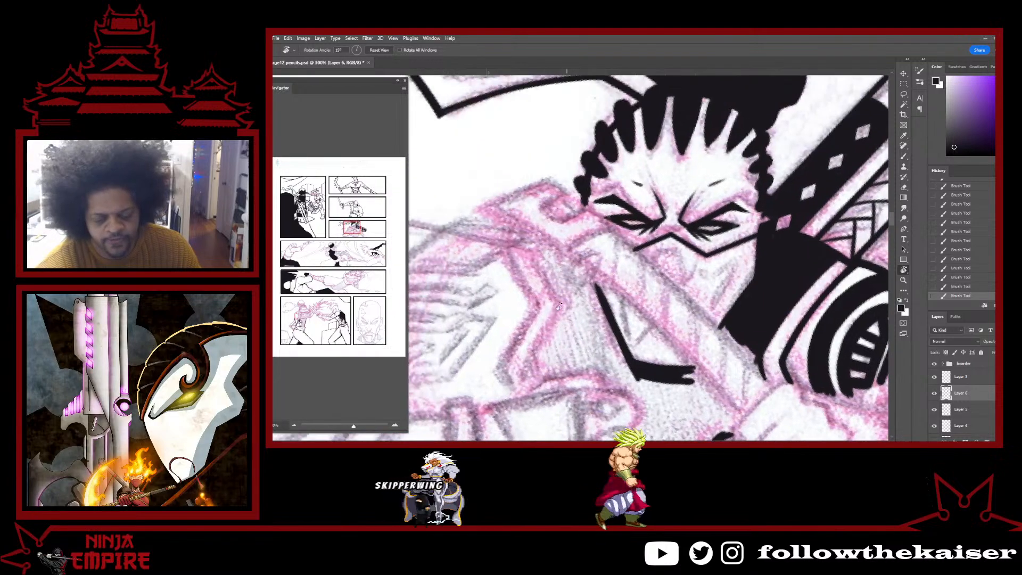
key(b)
drag(528, 253, 566, 314)
drag(527, 255, 578, 337)
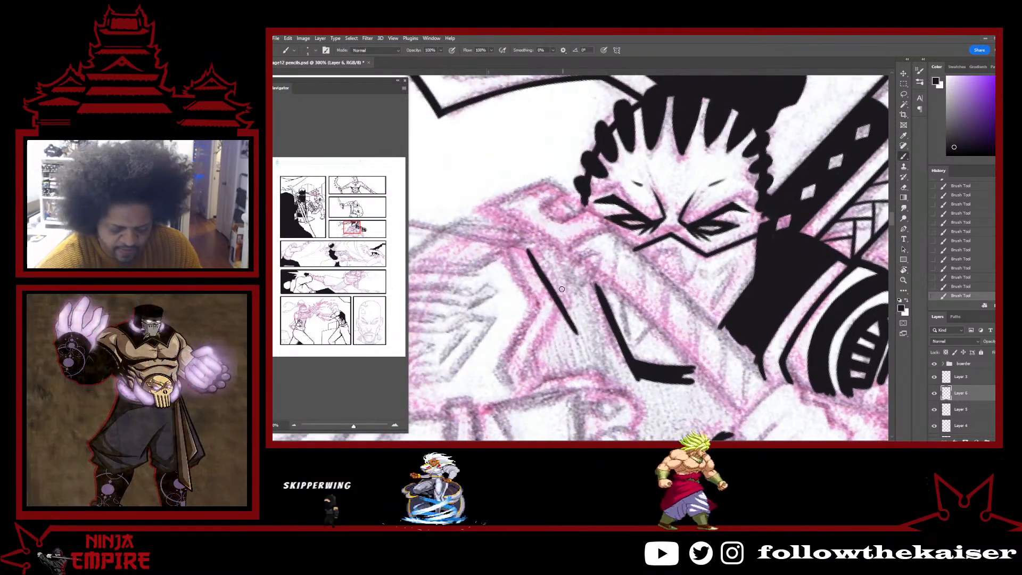
Ink the bent line running from the vest edge to the other fist, plus the first short strokes at its wrist.
drag(580, 251, 652, 215)
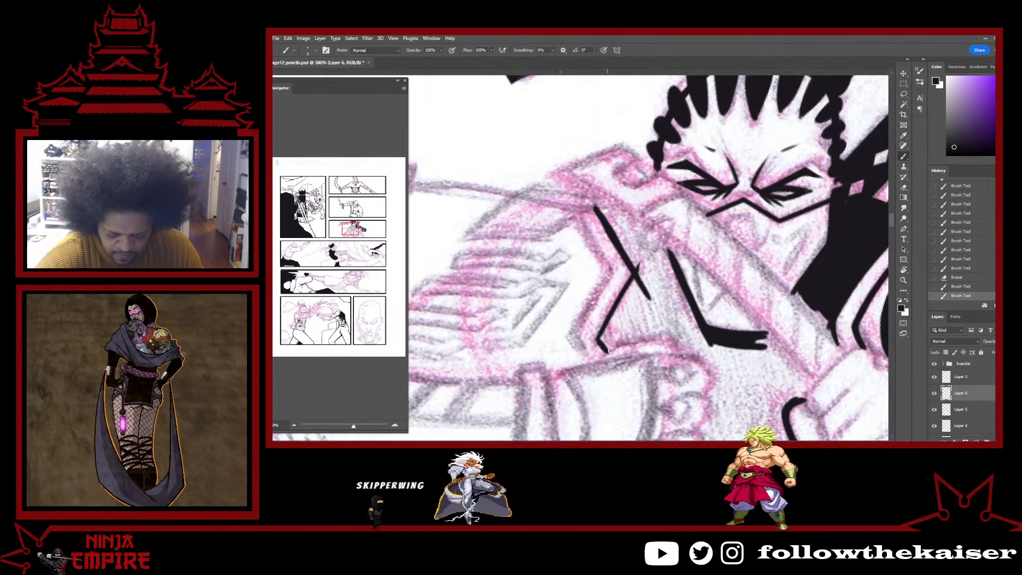
drag(706, 294, 688, 255)
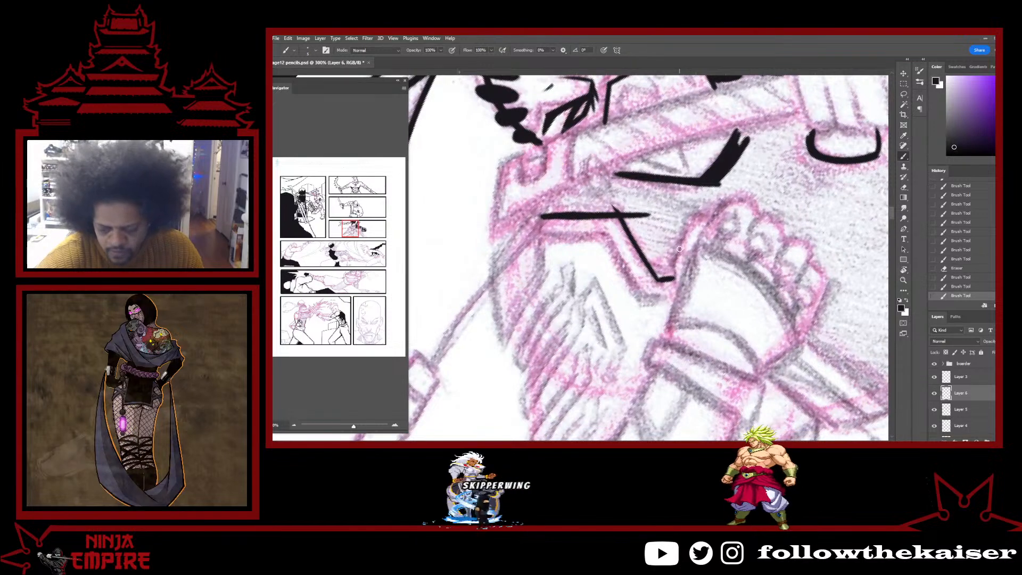
drag(678, 291, 680, 251)
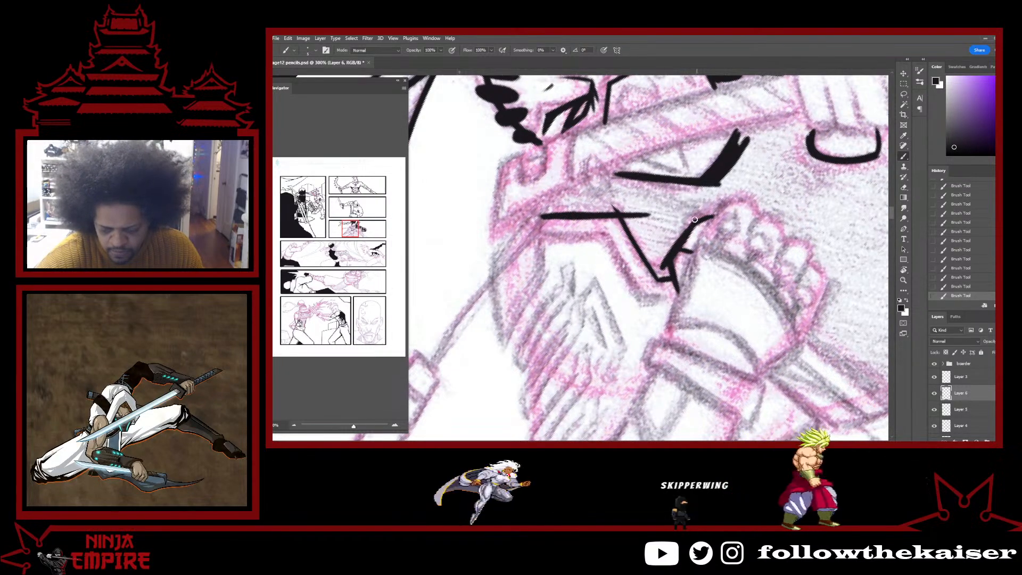
Ink the top edge and scalloped knuckle outline of the forward fist in front of the torso.
key(r)
drag(693, 222, 744, 245)
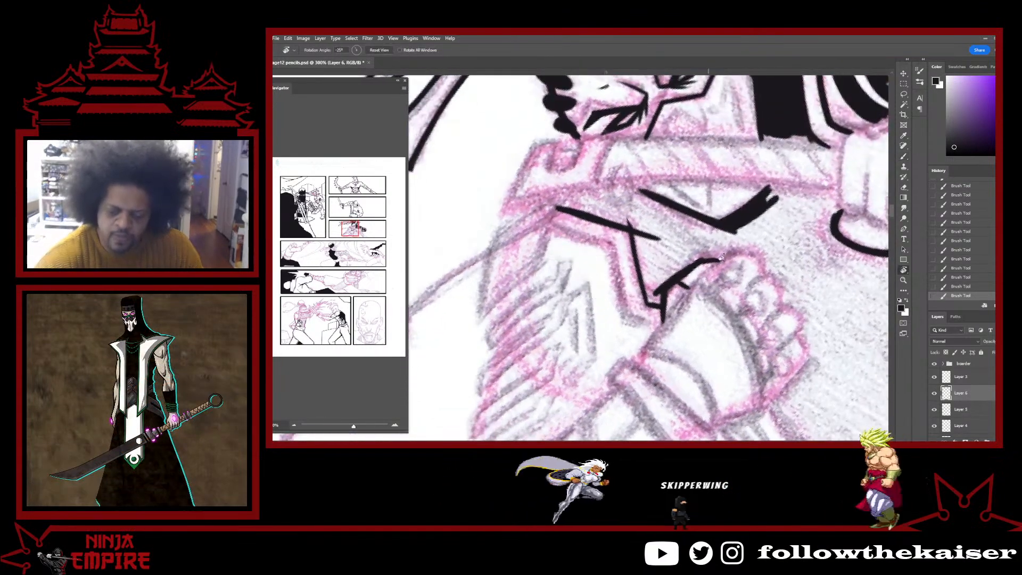
key(b)
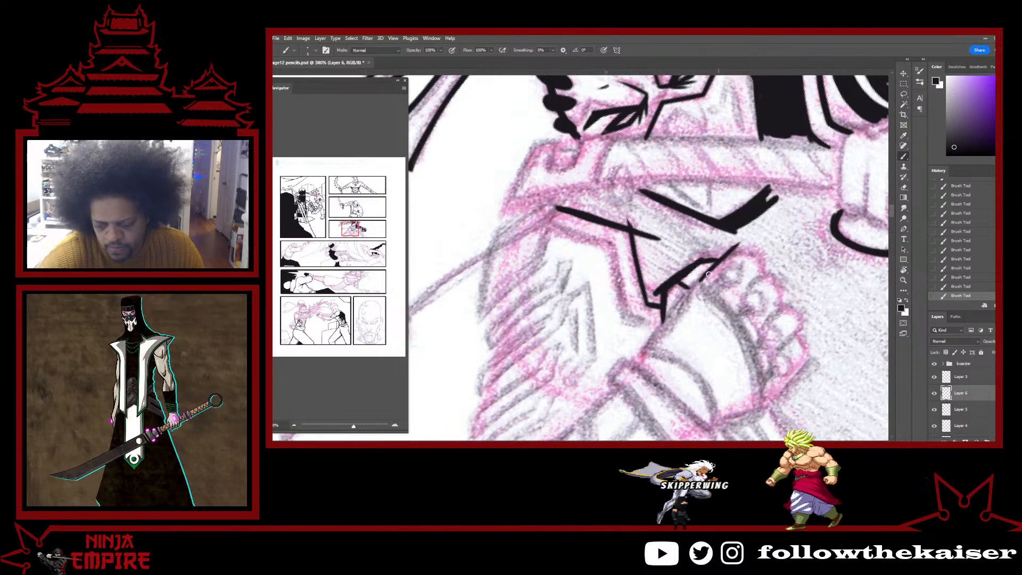
mouse_move(804, 234)
mouse_down()
mouse_move(777, 311)
mouse_move(661, 257)
mouse_move(696, 213)
mouse_move(721, 308)
mouse_move(659, 270)
mouse_move(665, 305)
mouse_move(650, 347)
mouse_up()
key(b)
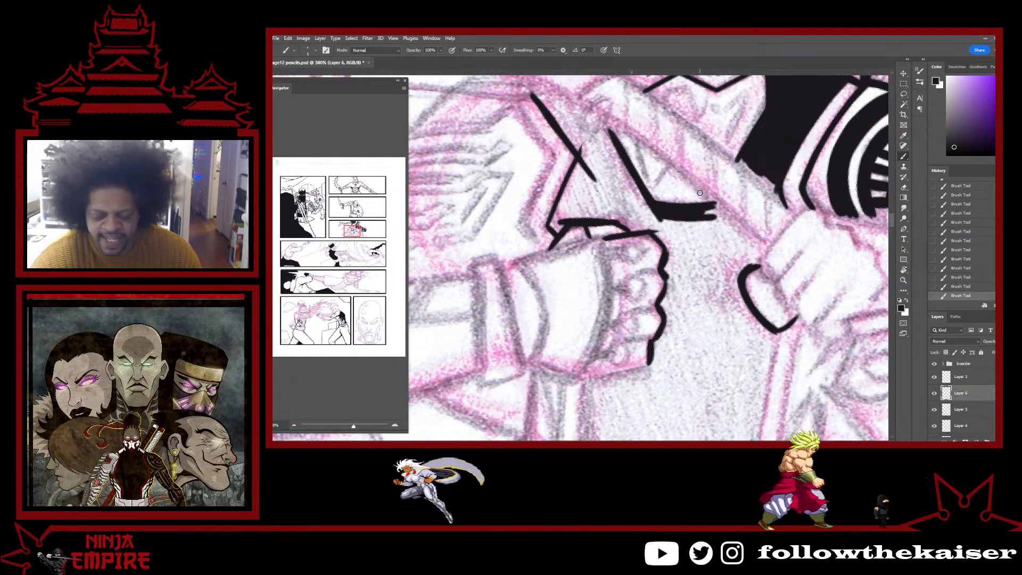
Review the inked ninja against the whole comic page.
ctrl+alt+click(701, 324)
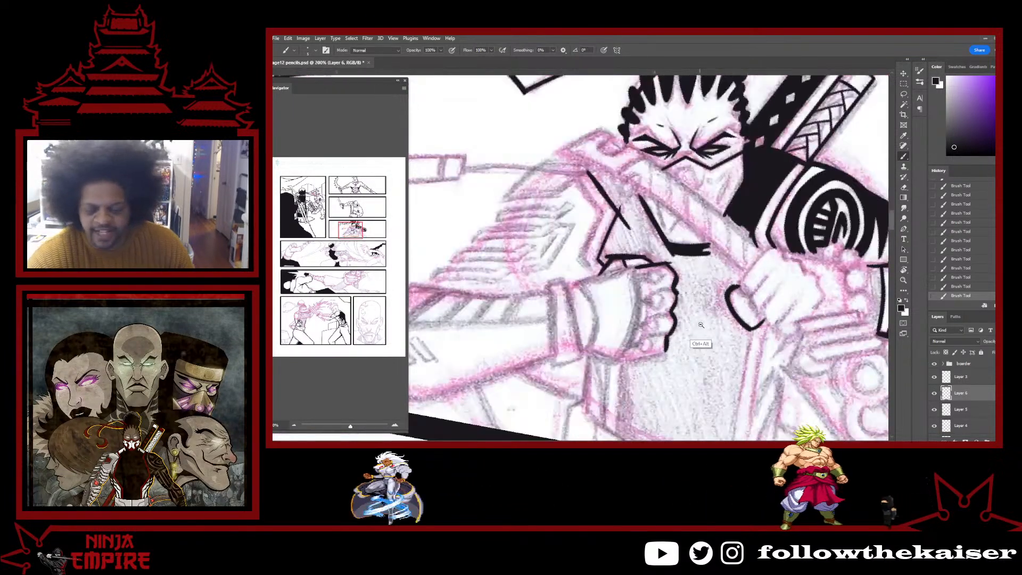
ctrl+alt+click(700, 324)
ctrl+alt+click(701, 325)
ctrl+alt+click(700, 325)
drag(700, 325, 668, 198)
ctrl+alt+click(739, 330)
ctrl+alt+click(740, 329)
drag(694, 306, 697, 382)
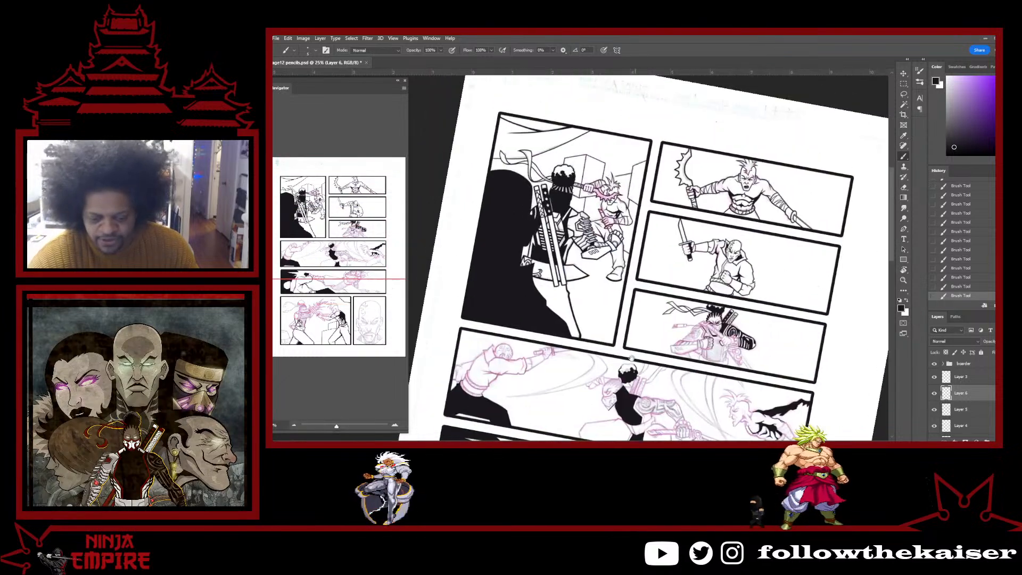
Fill the narrow gap between the vest lines above the forward fist with solid black.
ctrl+click(697, 318)
ctrl+click(695, 311)
ctrl+click(694, 308)
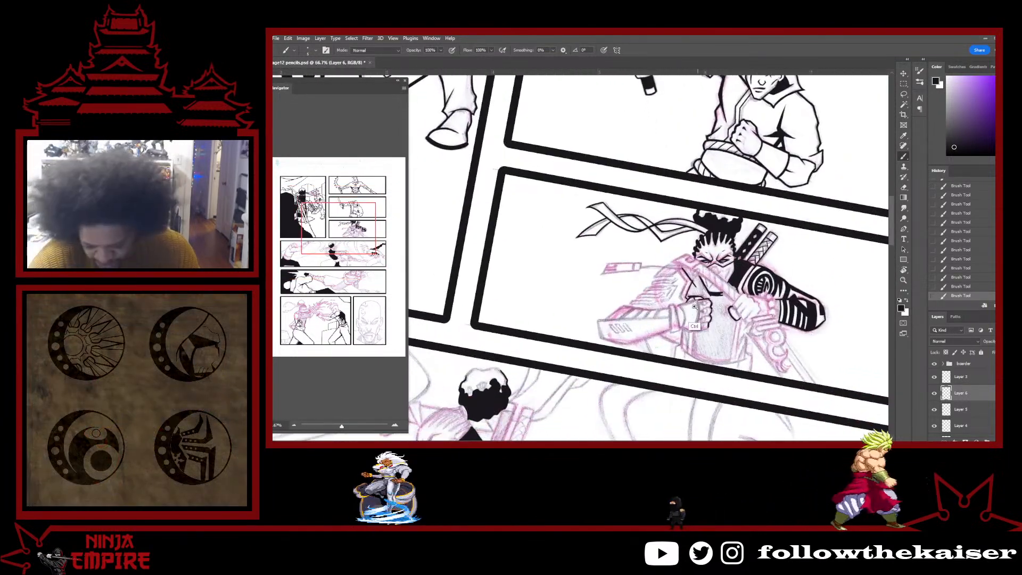
ctrl+click(694, 307)
ctrl+click(700, 290)
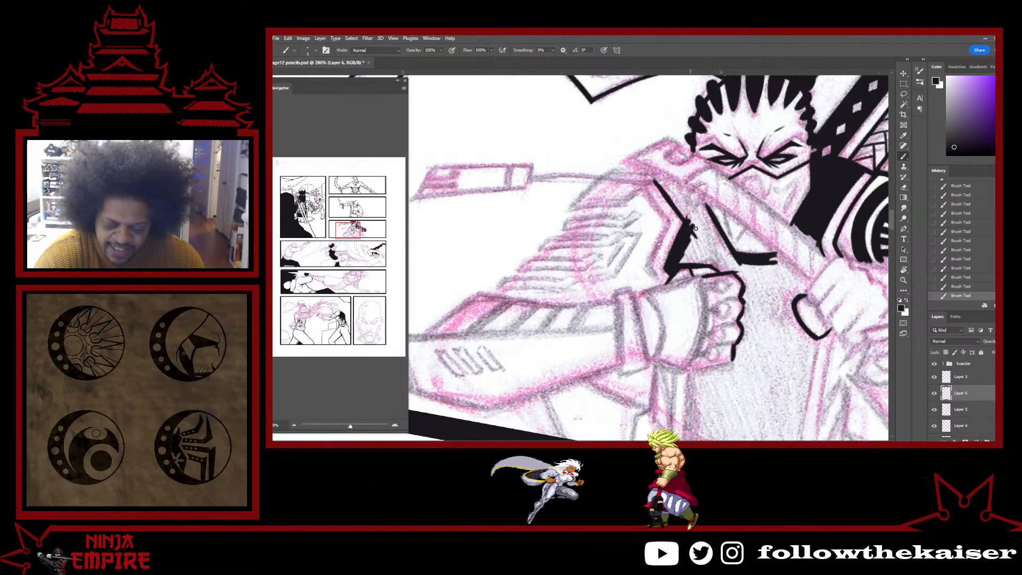
Examine the ninja's remaining pencilled torso and the neighbouring panels beneath it.
drag(712, 313, 716, 244)
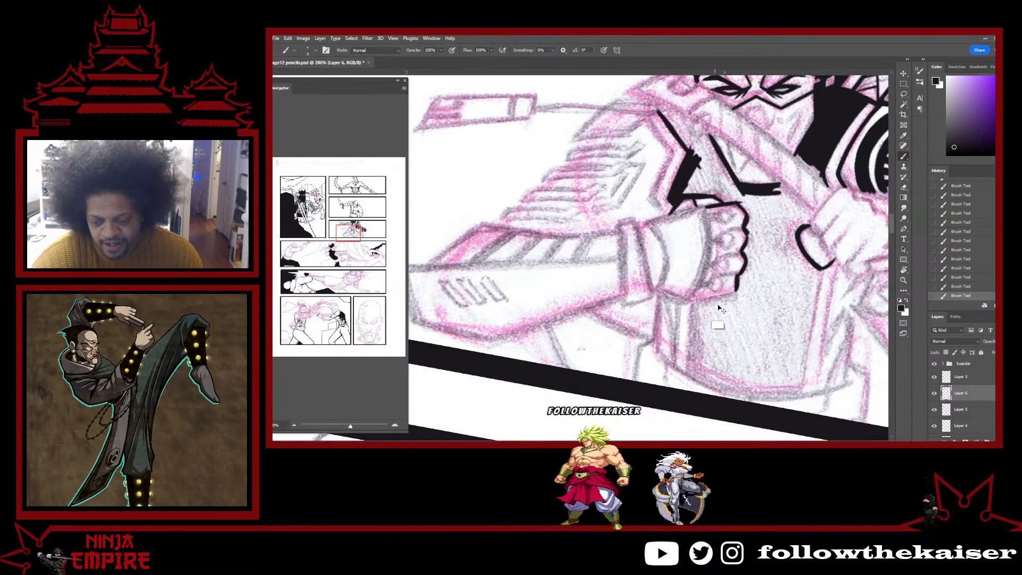
scroll(720, 314, down, 2)
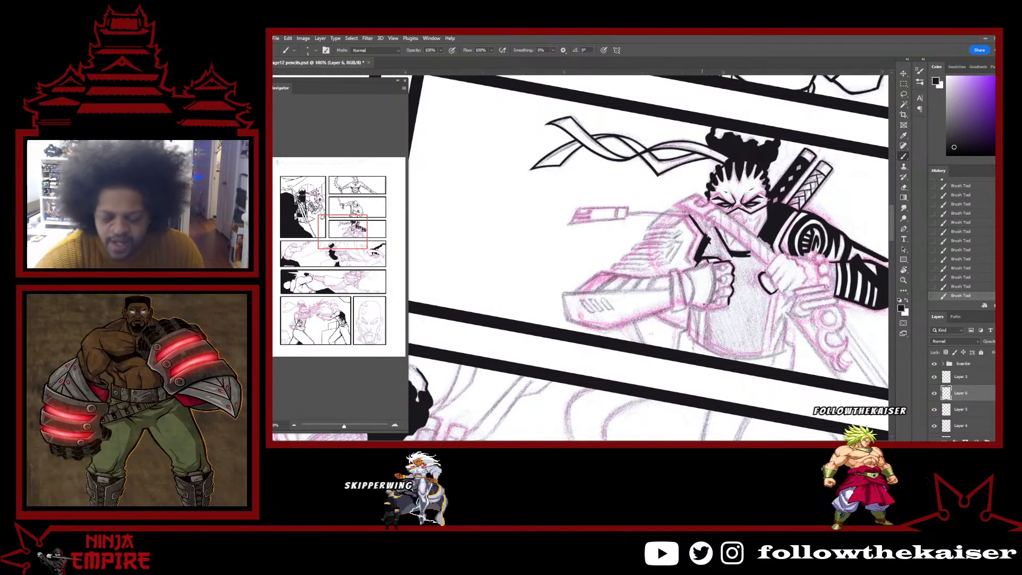
scroll(703, 303, down, 1)
scroll(703, 324, up, 1)
drag(718, 333, 738, 255)
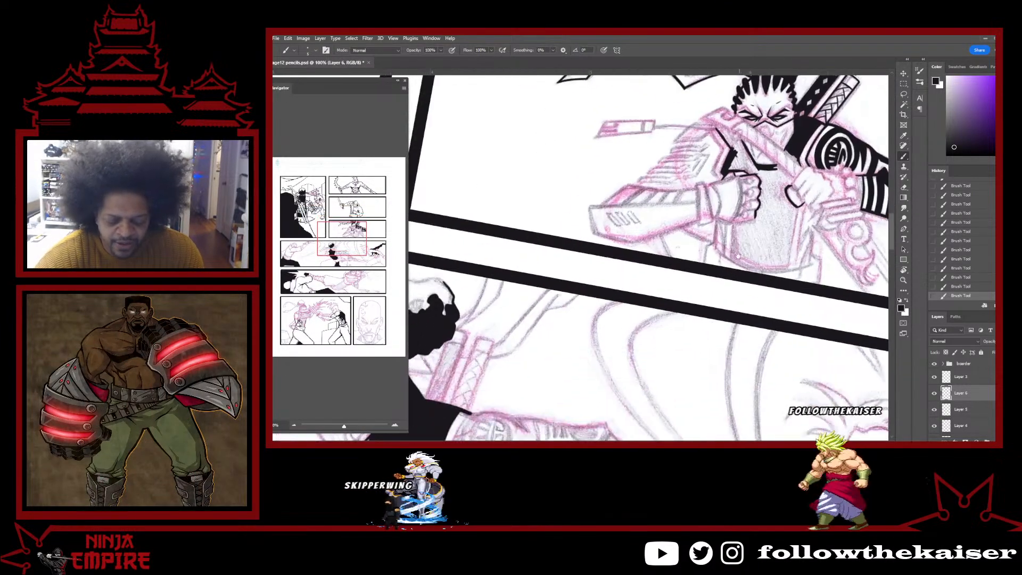
scroll(710, 310, up, 2)
scroll(709, 320, down, 4)
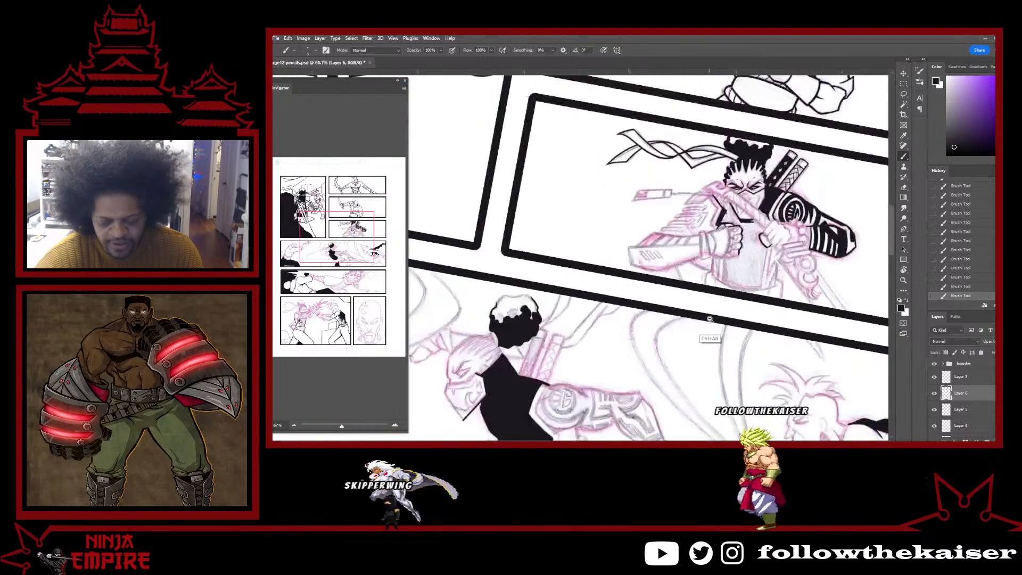
ctrl+alt+click(710, 319)
ctrl+alt+click(709, 318)
drag(692, 347, 757, 232)
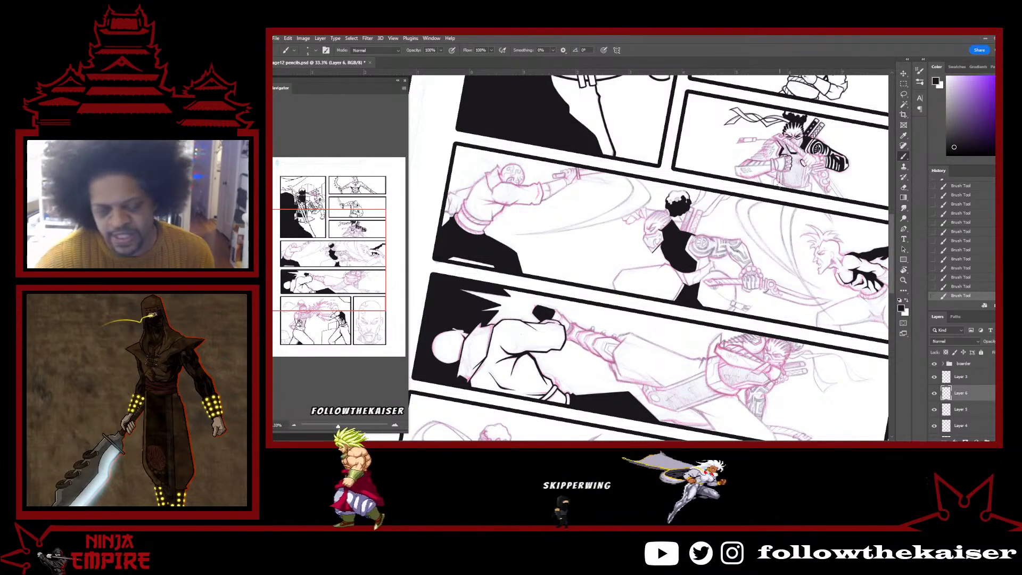
Ink the angled hip line running from the waist beneath the forward fist down to the panel border.
ctrl+click(779, 198)
ctrl+click(779, 198)
ctrl+click(779, 198)
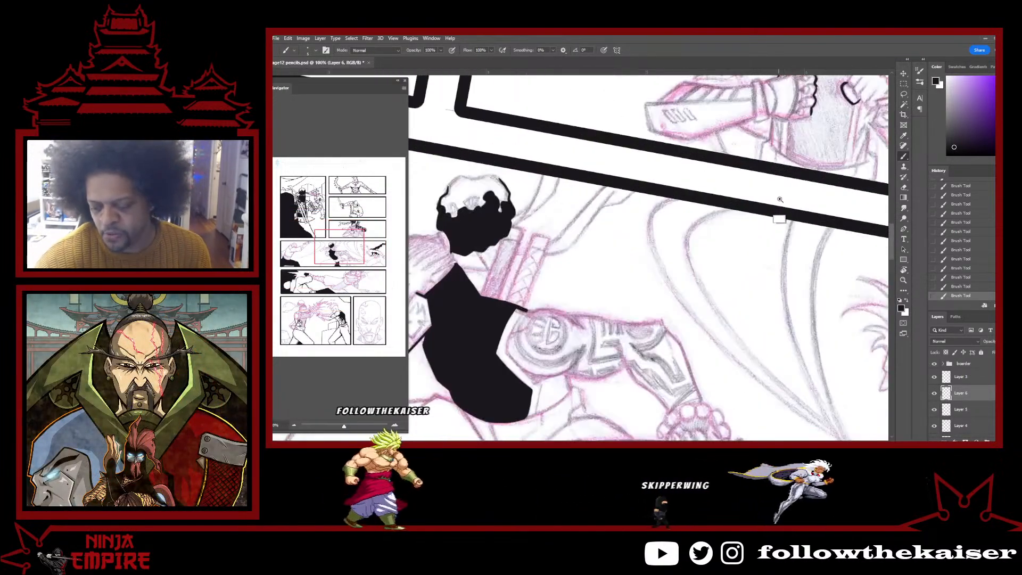
drag(780, 201, 679, 290)
ctrl+click(692, 251)
drag(691, 251, 744, 240)
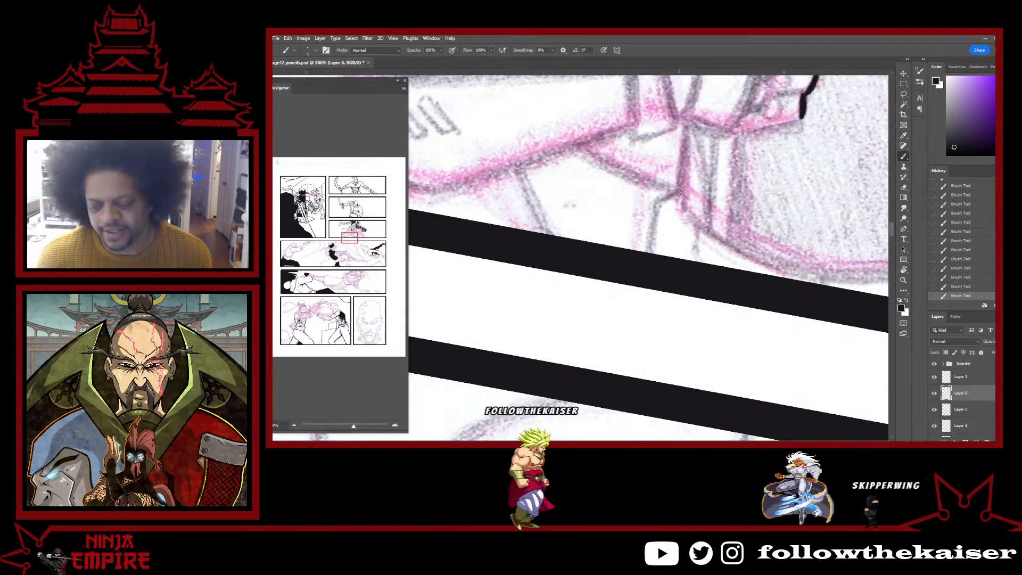
mouse_move(679, 191)
mouse_down()
mouse_move(656, 201)
mouse_move(648, 252)
mouse_up()
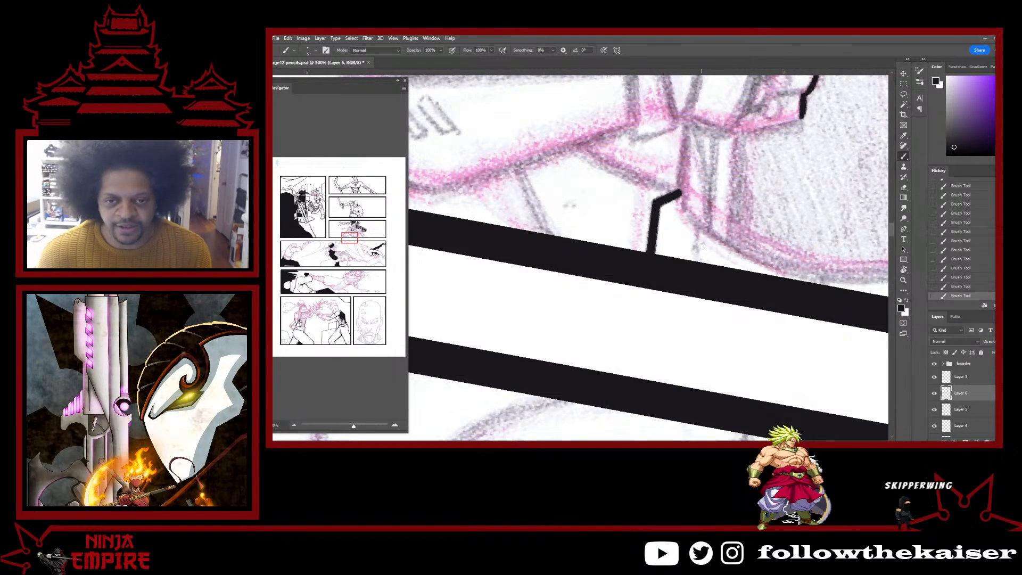
Ink the long curved waistline along the bottom of the torso, with the canvas rotated to follow the arc.
key(r)
drag(701, 244, 748, 308)
drag(745, 266, 721, 342)
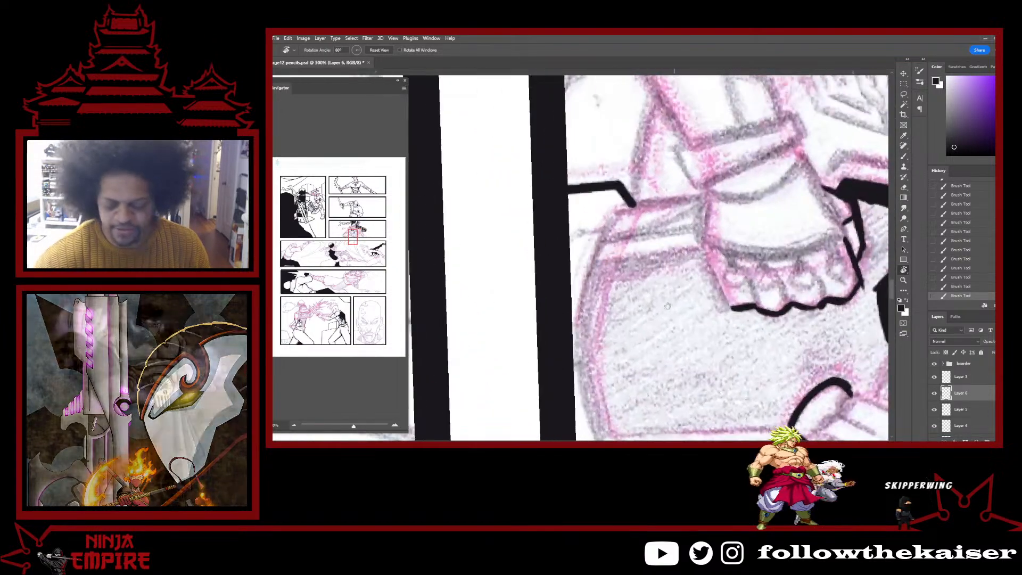
key(b)
drag(622, 233, 622, 134)
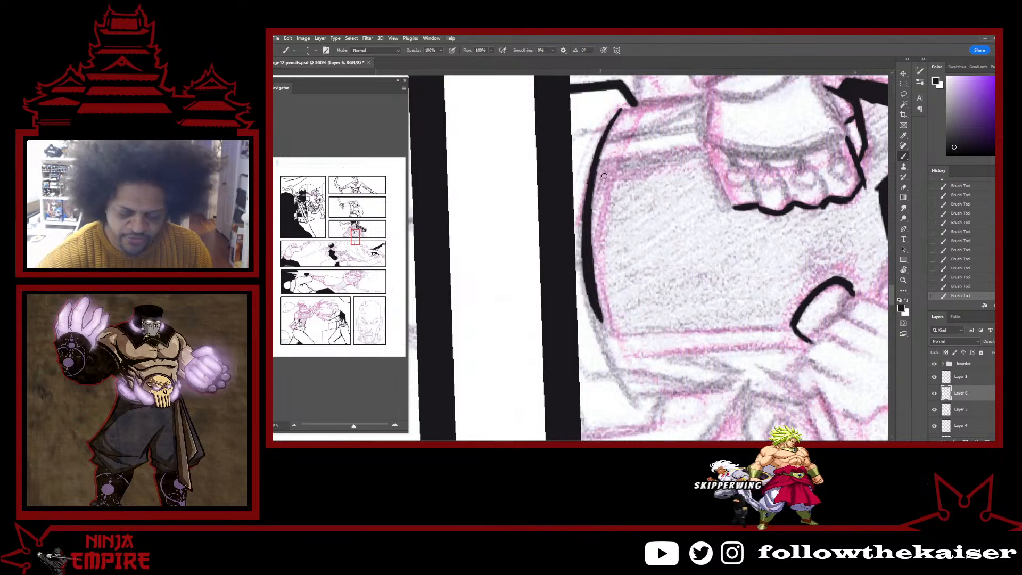
scroll(583, 247, down, 3)
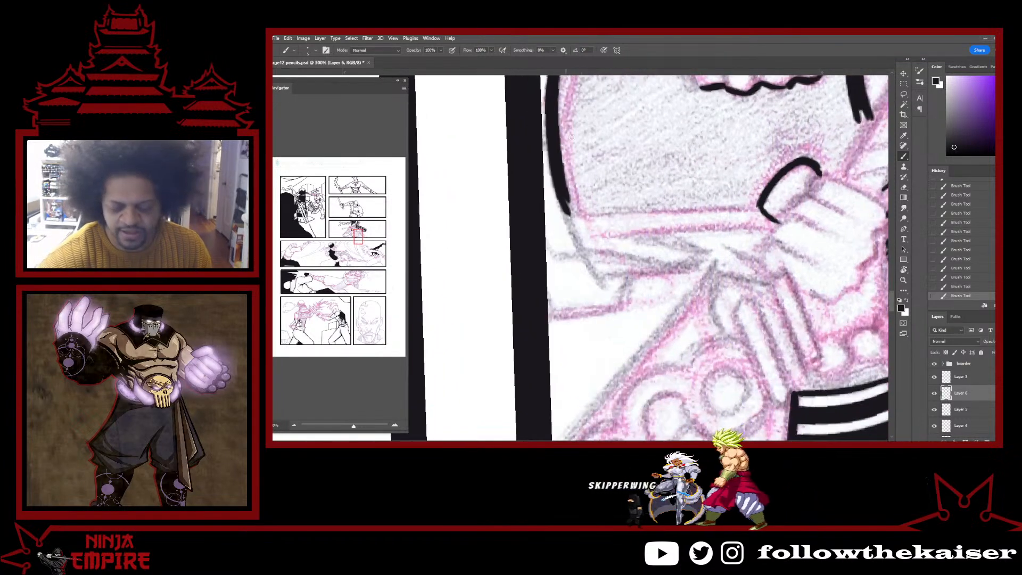
drag(574, 224, 603, 287)
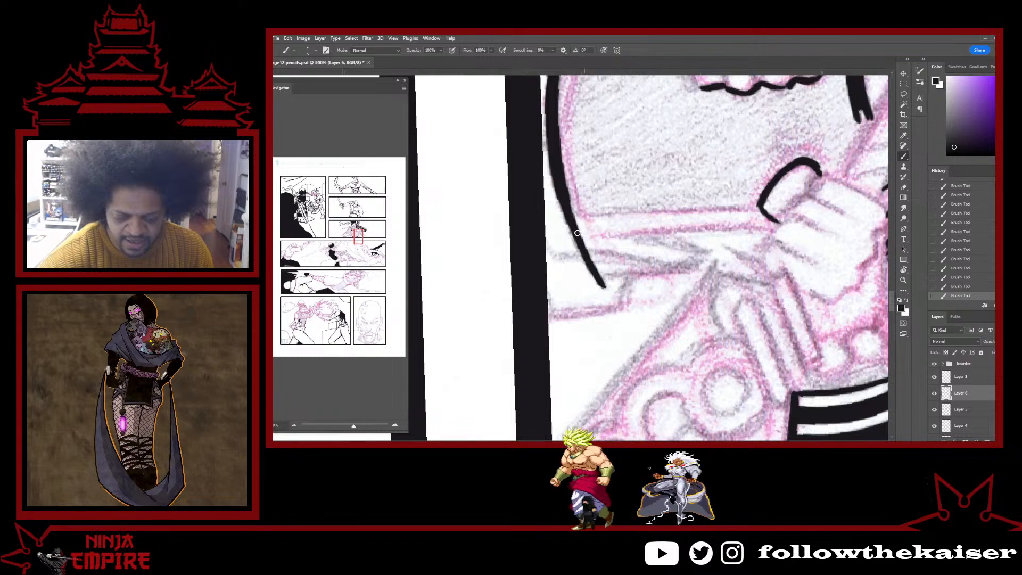
Straighten the view and ink the matching angled hip line at the sword side of the waist down to the panel border.
key(r)
drag(638, 341, 698, 246)
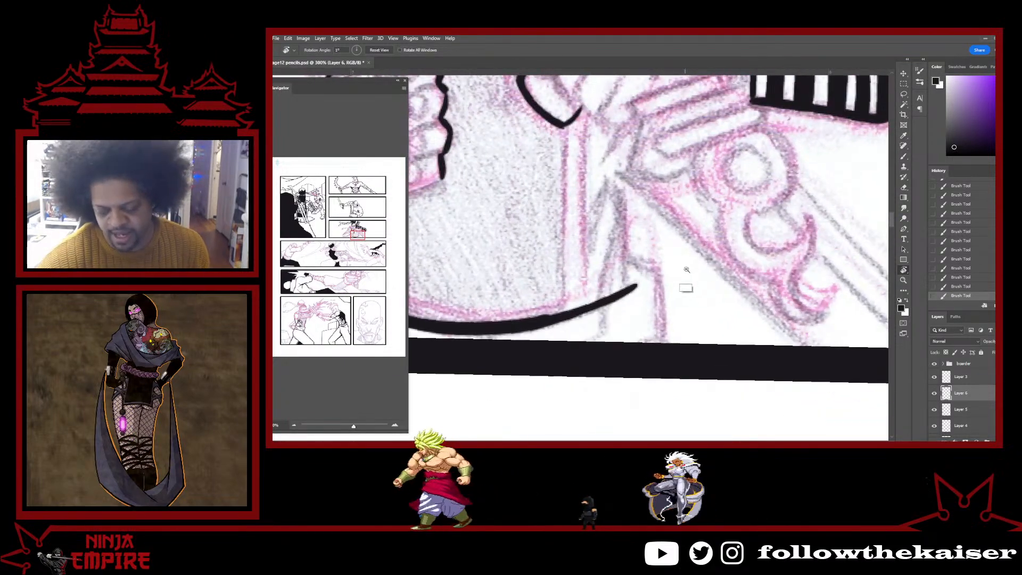
scroll(685, 269, down, 1)
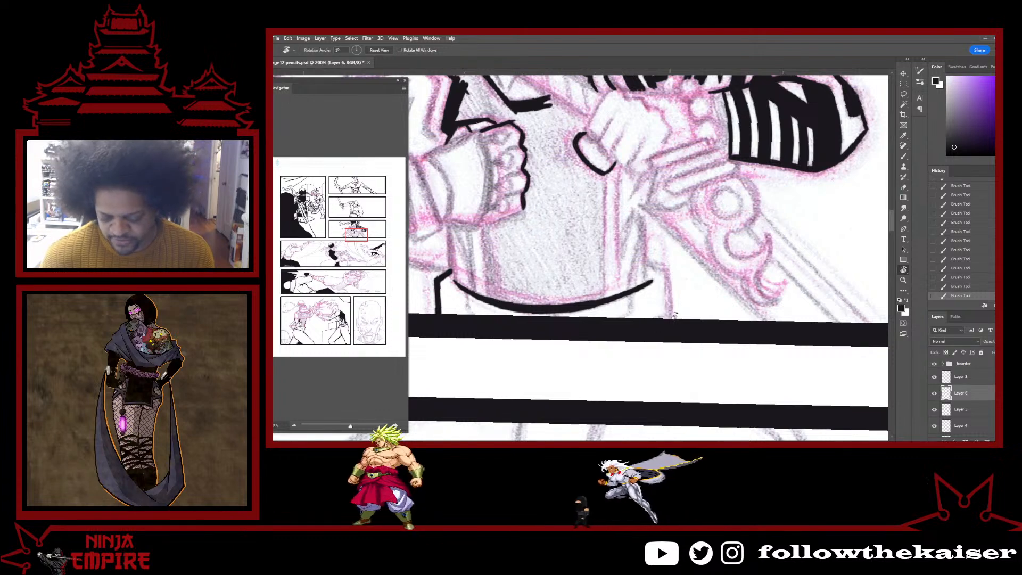
key(b)
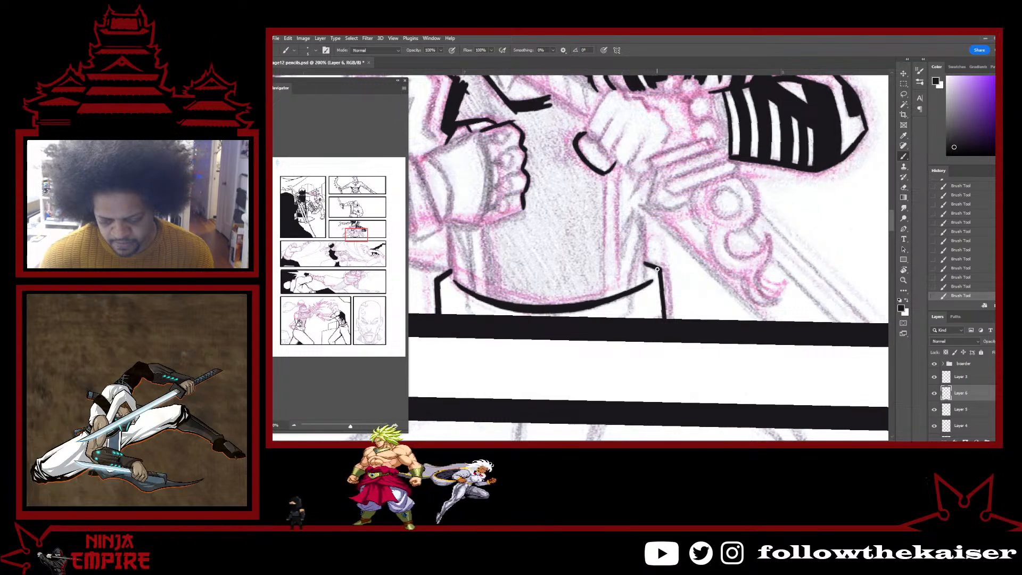
drag(657, 272, 662, 319)
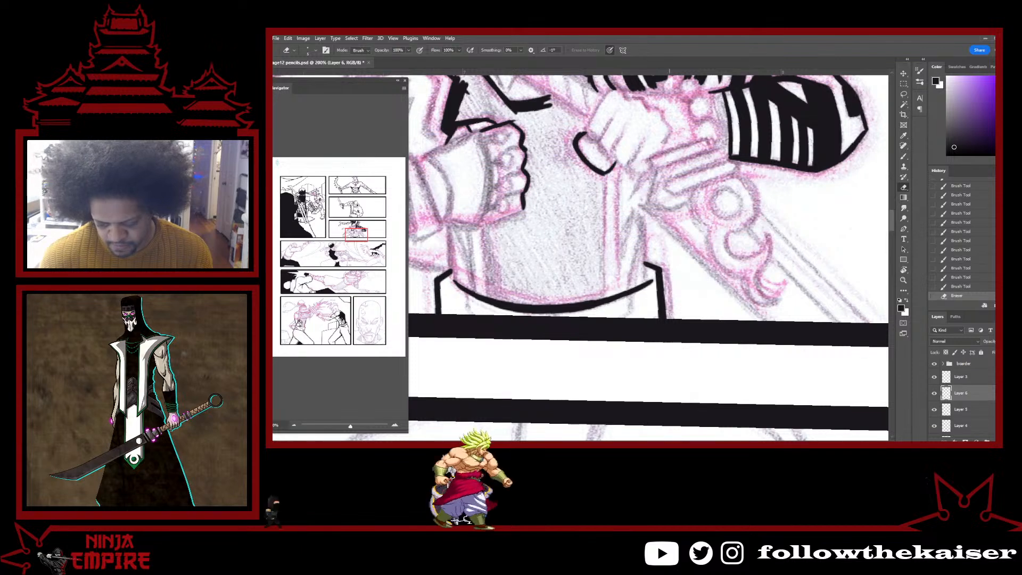
Clean up the sword-side hip line and waistline tip by erasing rough edges and retouching the corner with the brush.
drag(663, 267, 678, 296)
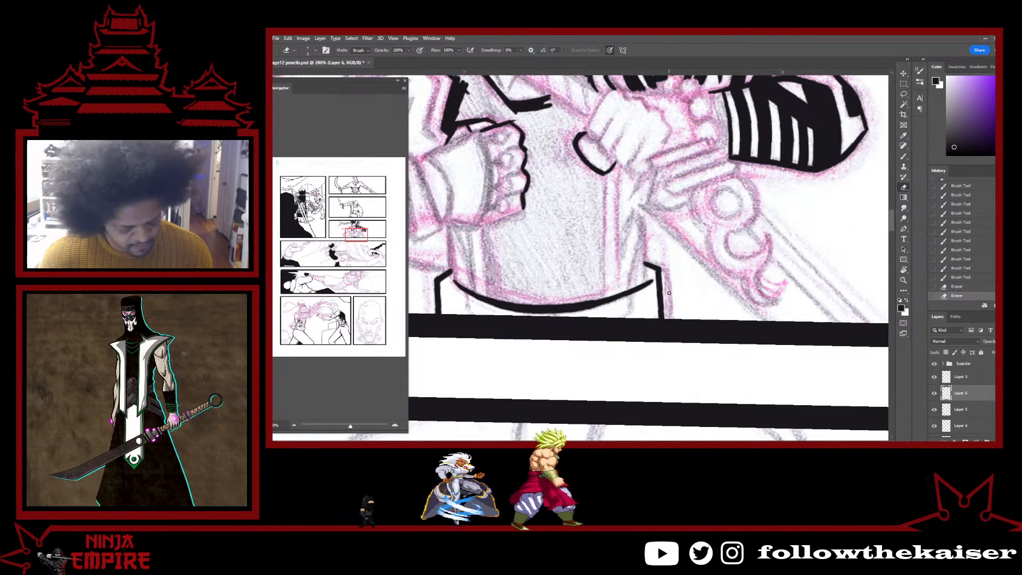
key(b)
click(651, 269)
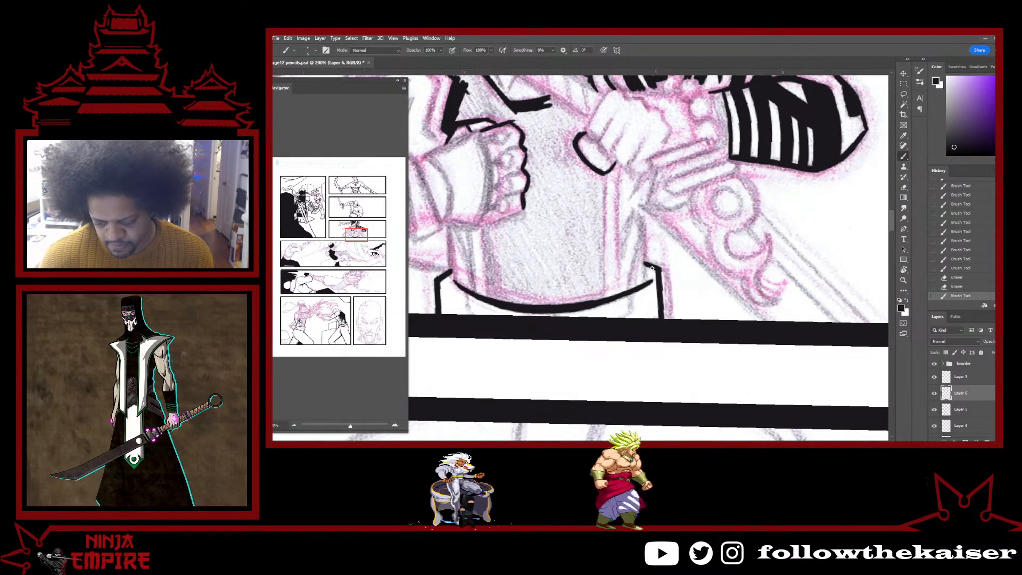
click(645, 265)
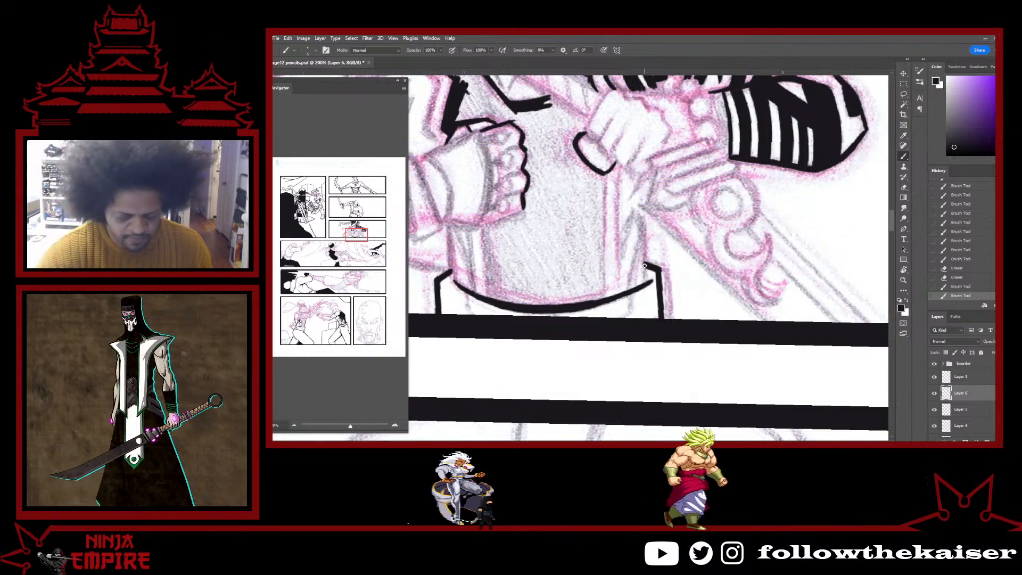
key(e)
click(649, 281)
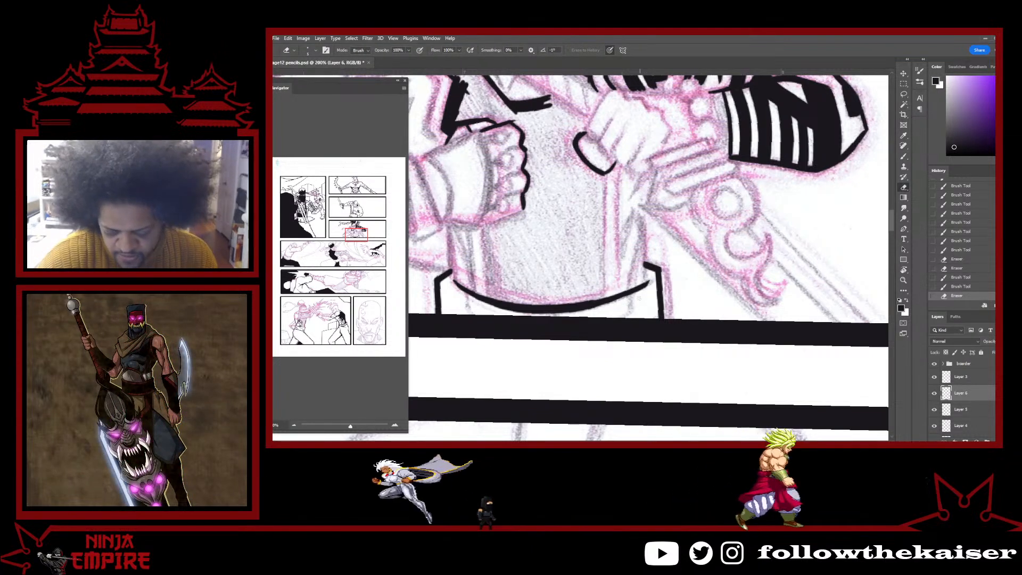
click(638, 298)
key(b)
click(659, 274)
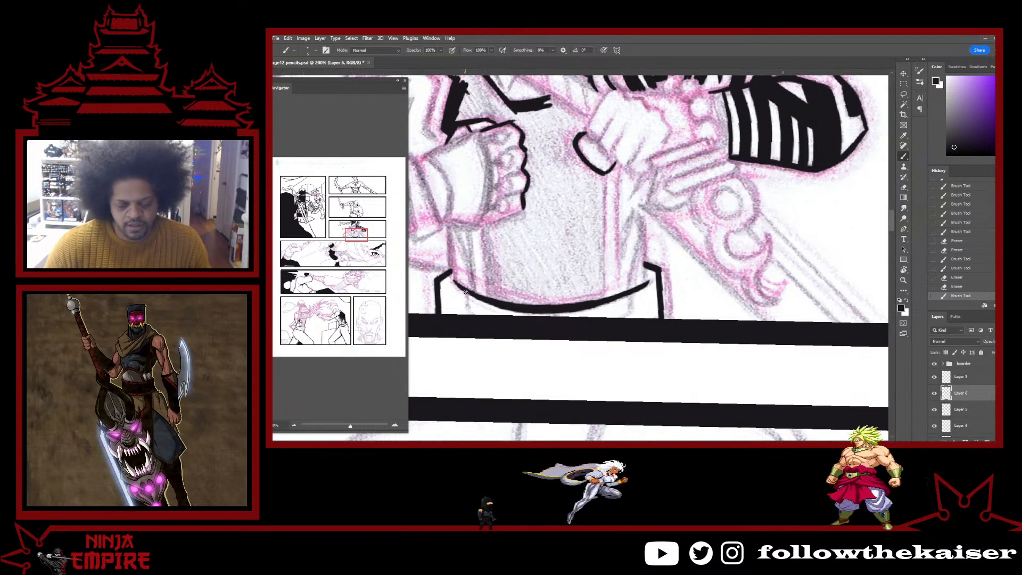
Ink the short vertical lines beneath both ends of the curved waistline down to the panel border, redoing the first stroke.
drag(465, 292, 479, 299)
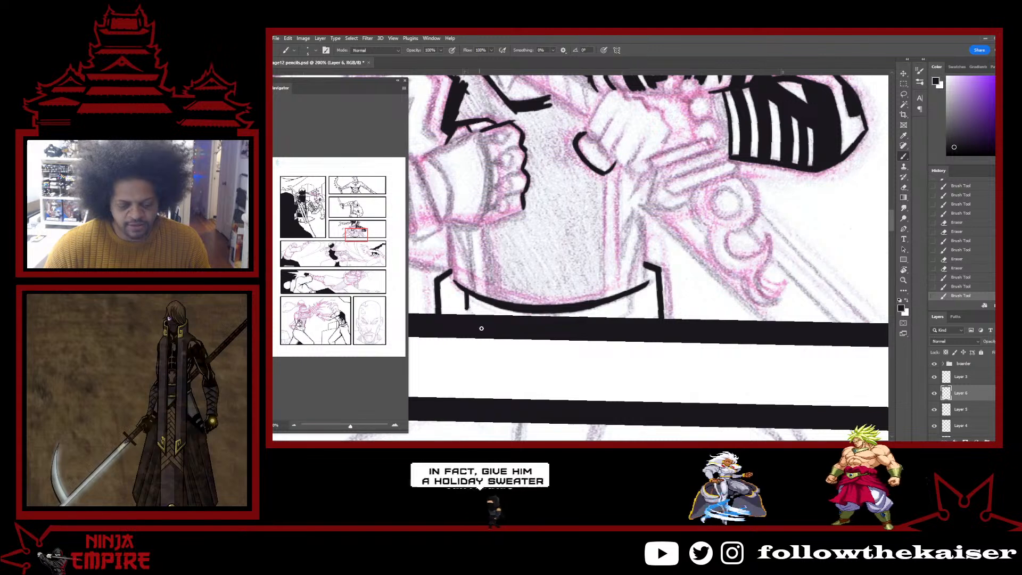
key(ctrl+z)
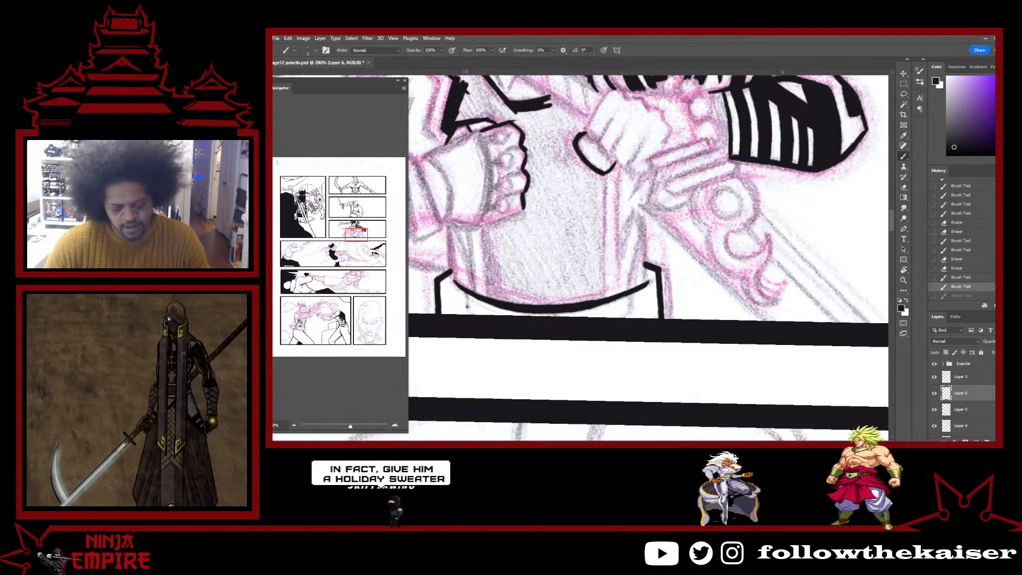
drag(466, 291, 466, 309)
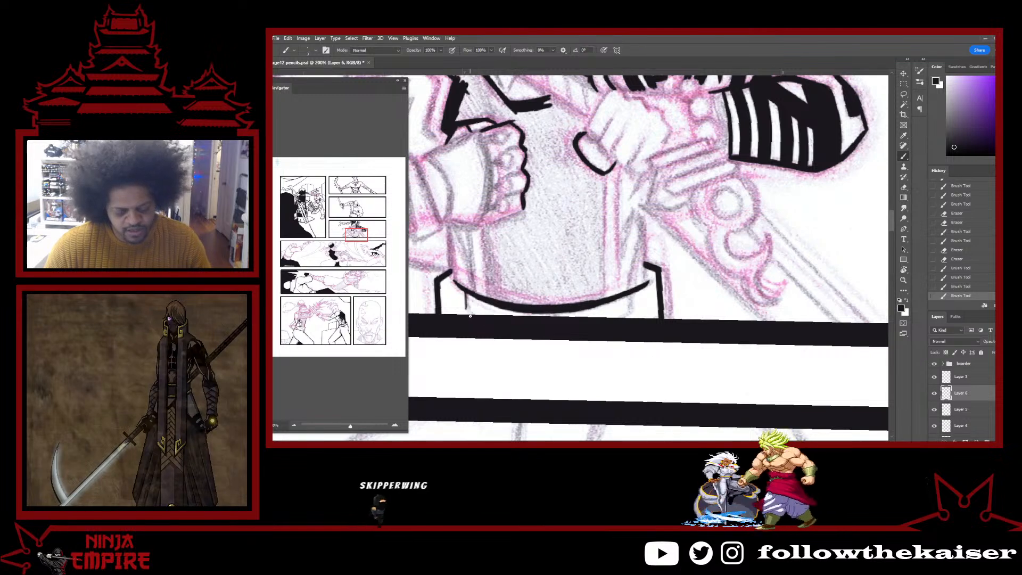
drag(466, 291, 473, 319)
click(636, 318)
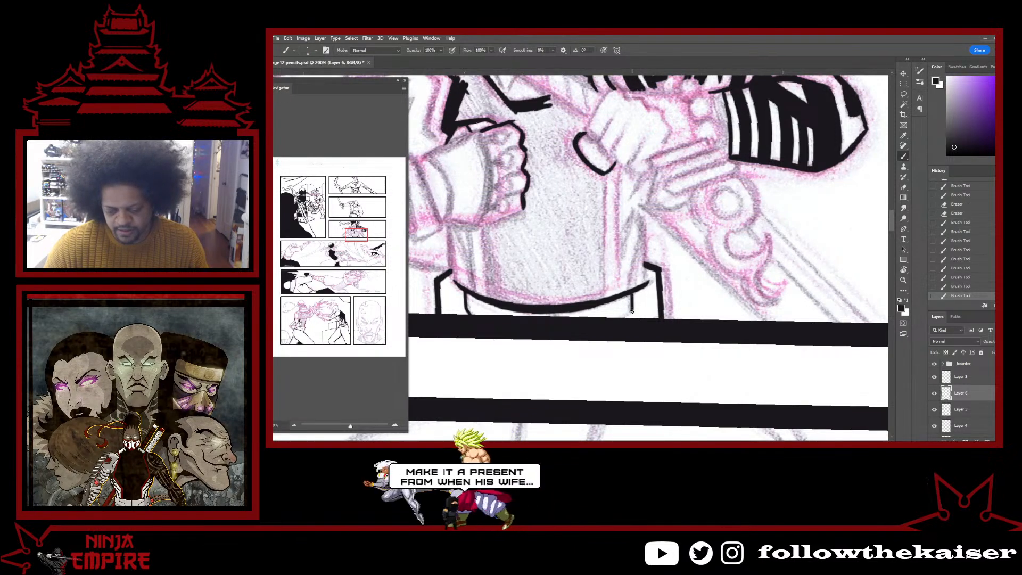
drag(632, 306, 607, 328)
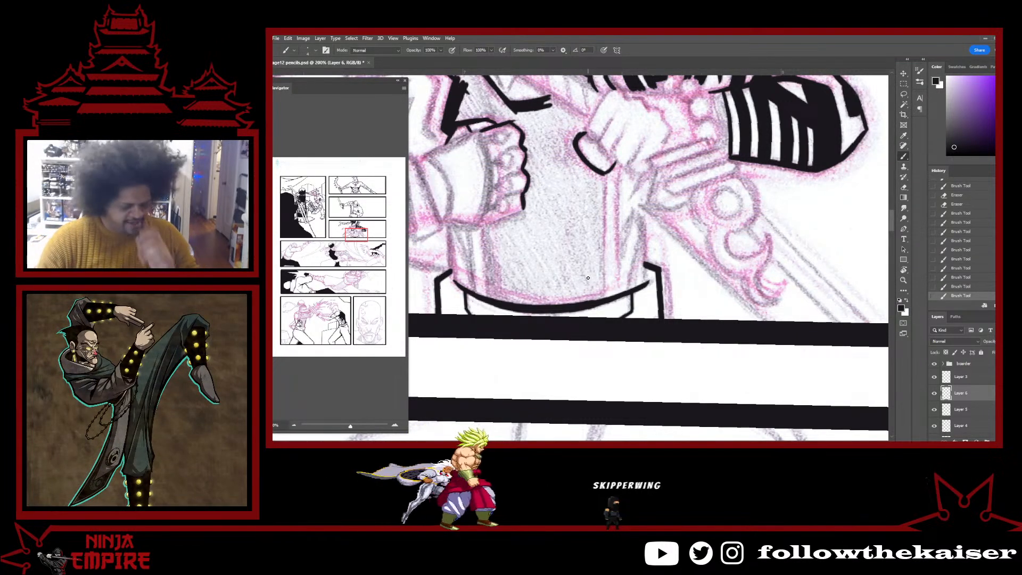
Ink the leg lines below the forward forearm down to the panel border and trim their rough ends with the eraser.
drag(700, 166, 769, 214)
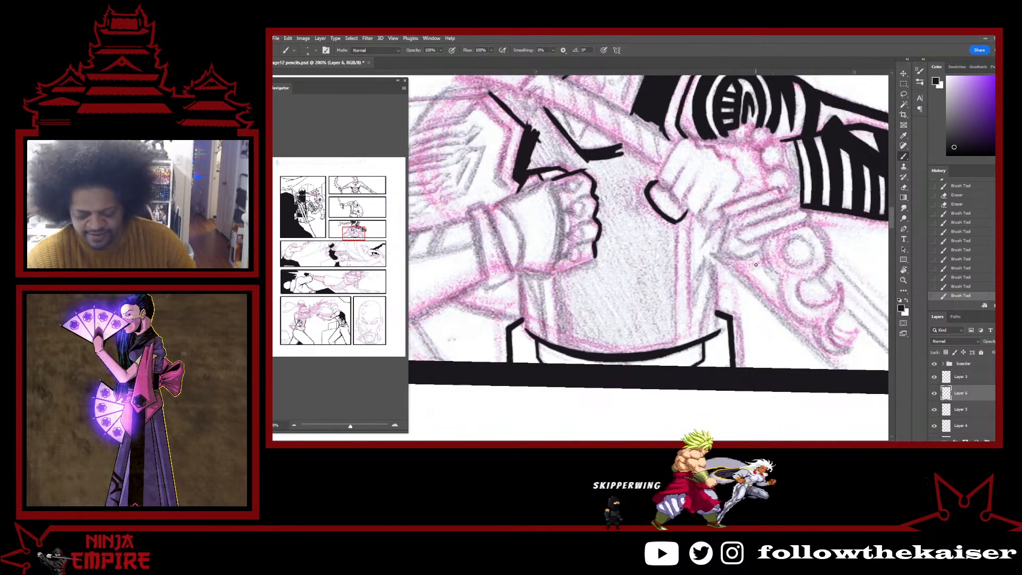
drag(638, 344, 712, 336)
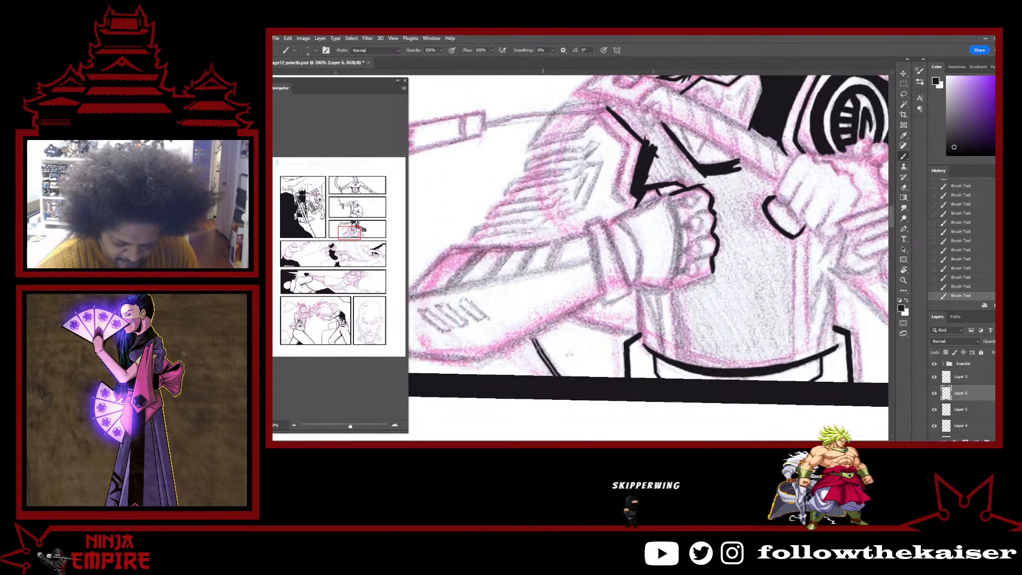
drag(532, 339, 562, 384)
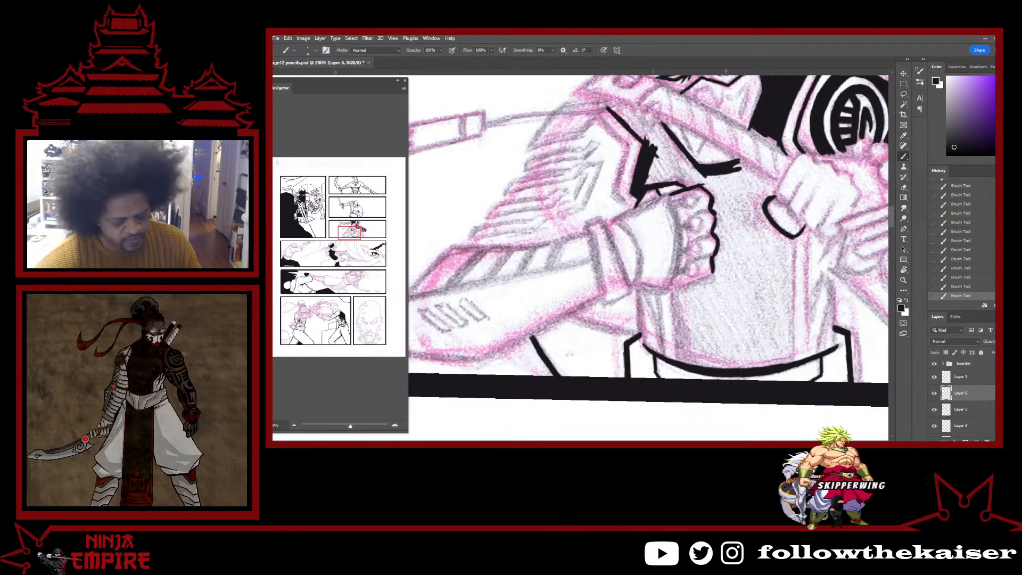
key(r)
mouse_move(741, 289)
mouse_down()
mouse_move(694, 376)
mouse_move(650, 406)
mouse_up()
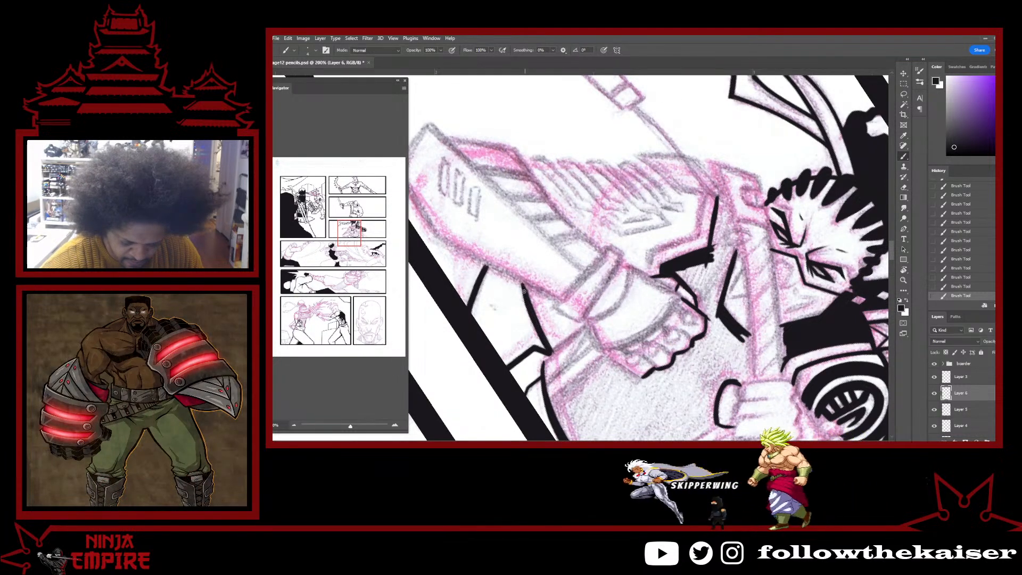
key(e)
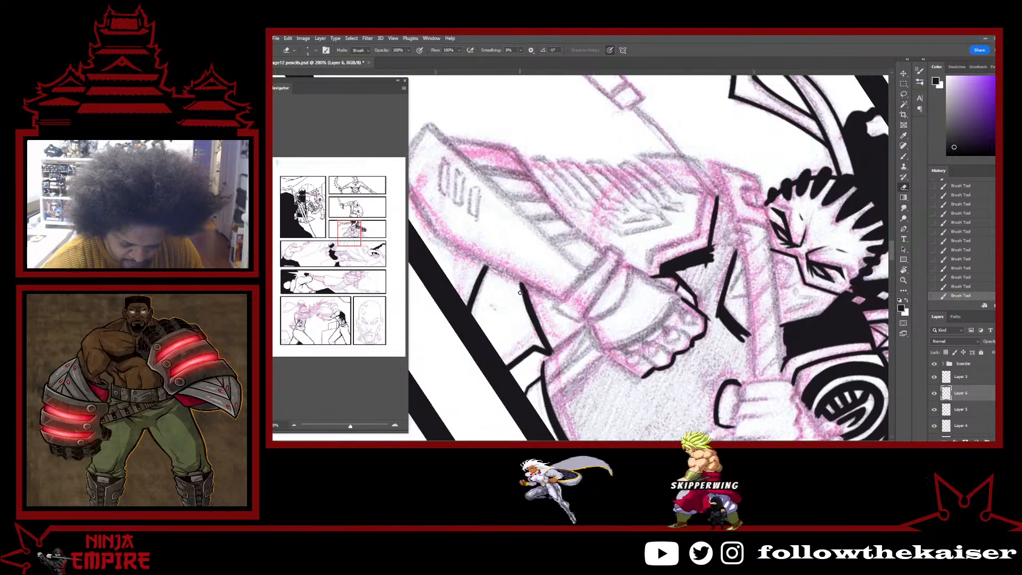
mouse_move(520, 293)
mouse_down()
mouse_move(535, 326)
mouse_move(586, 235)
mouse_move(577, 235)
mouse_move(660, 349)
mouse_up()
key(b)
Rotate the canvas along the sword handle and ink its torso-side edge from the gripping fist to the pommel tip.
key(r)
drag(736, 308, 565, 110)
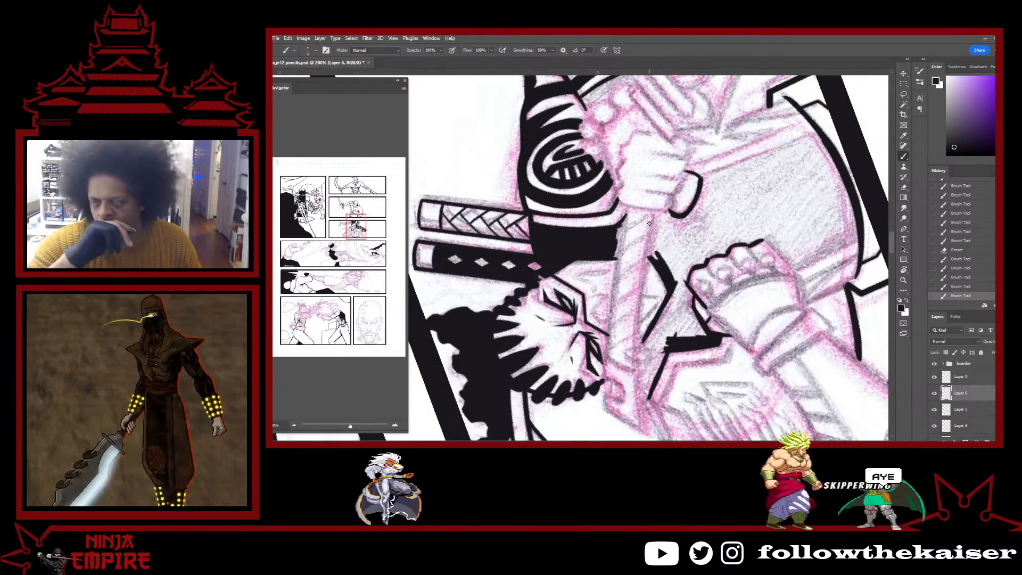
scroll(612, 273, up, 1)
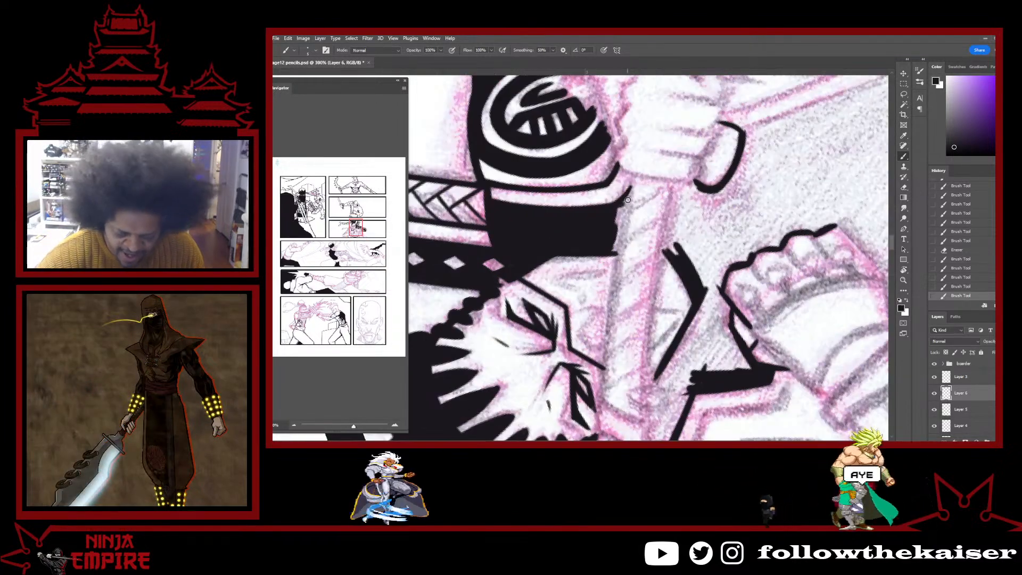
key(r)
drag(691, 259, 741, 187)
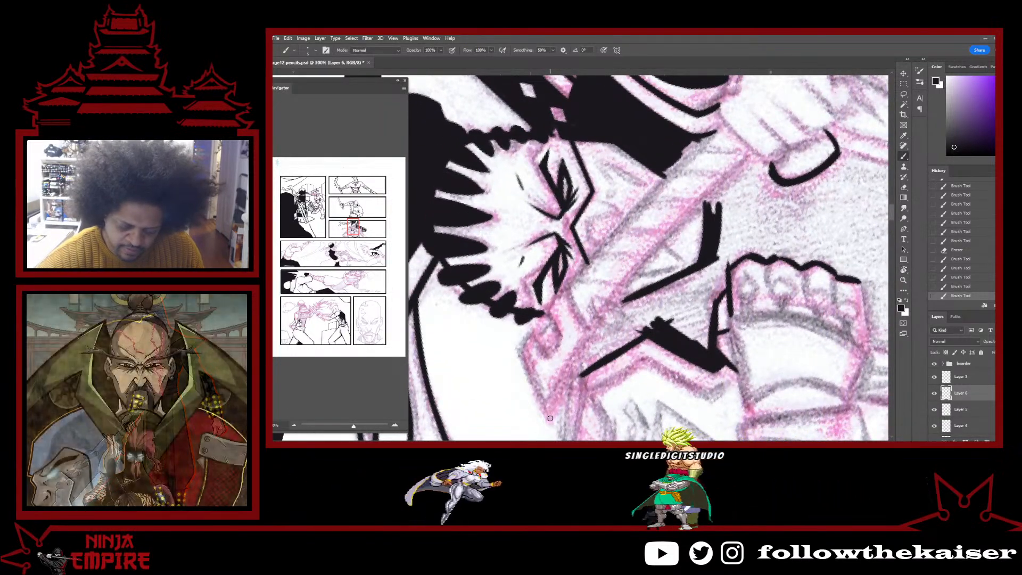
mouse_move(550, 417)
mouse_down()
mouse_move(596, 327)
mouse_move(692, 213)
mouse_move(761, 157)
mouse_up()
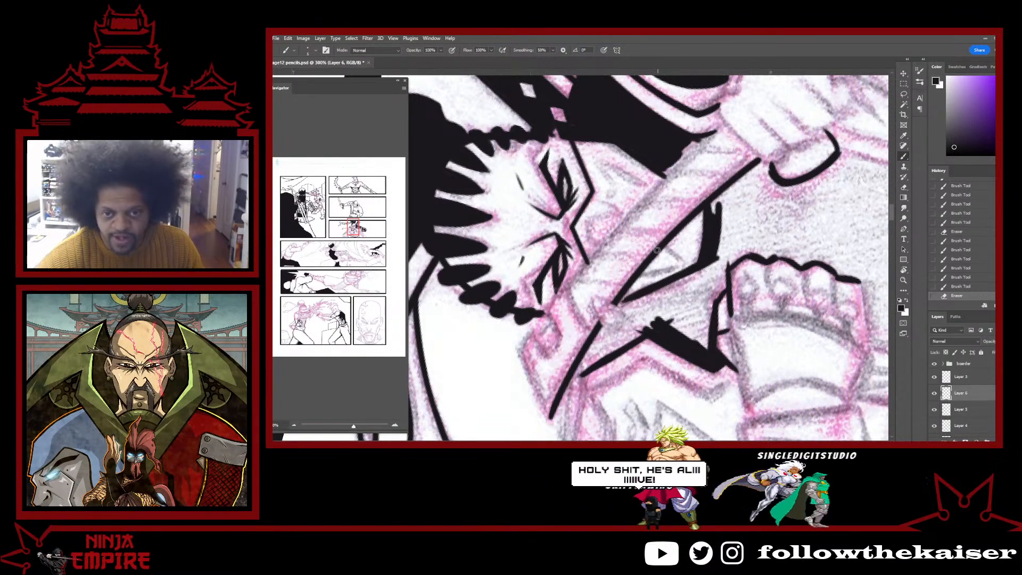
Ink the face-side edge of the sword handle, parallel to the first, from the mask up to the gripping fist.
drag(662, 241, 648, 286)
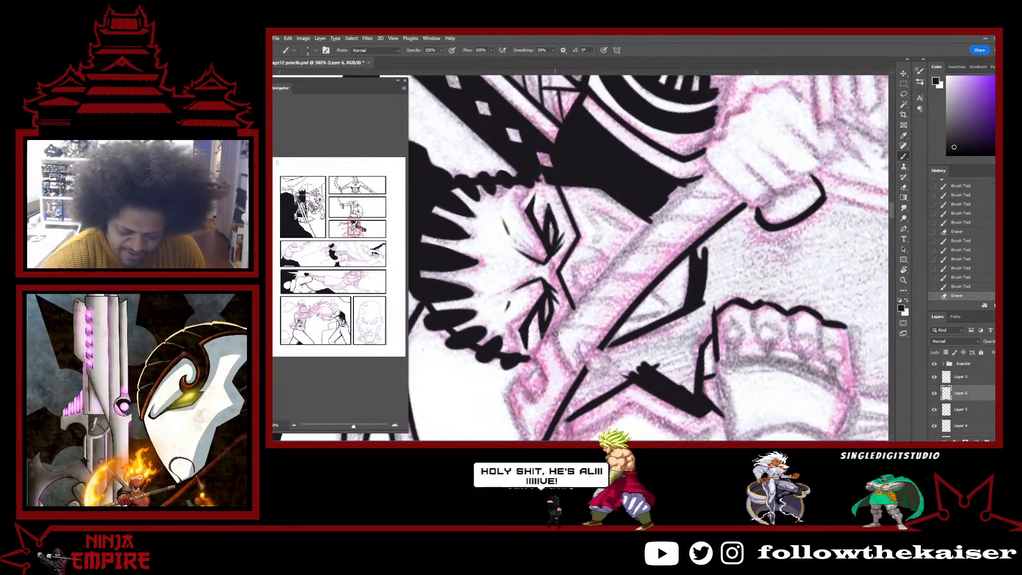
mouse_move(555, 333)
mouse_down()
mouse_move(651, 223)
mouse_move(708, 177)
mouse_up()
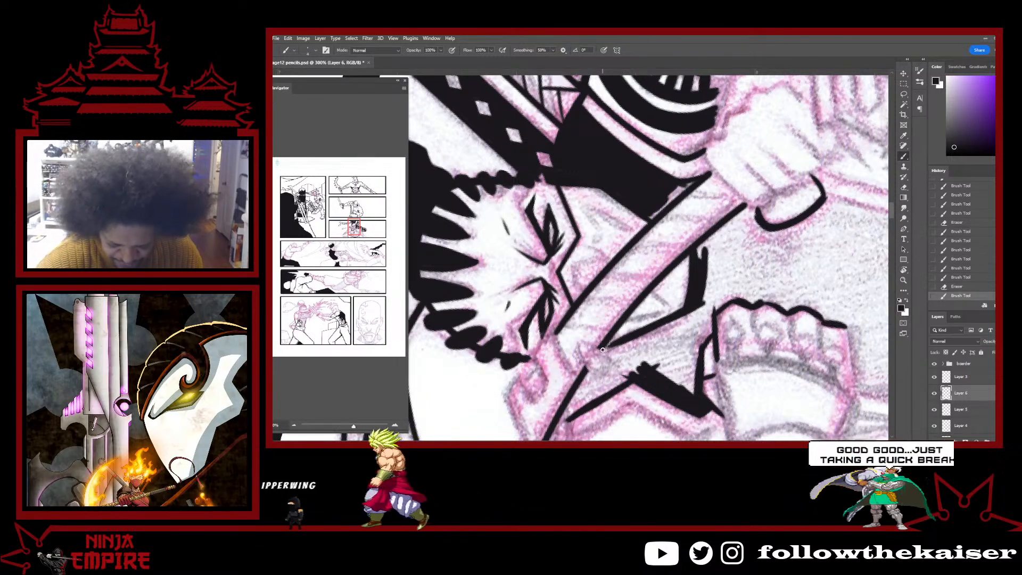
mouse_move(602, 350)
mouse_down()
mouse_move(728, 212)
mouse_move(759, 107)
mouse_up()
mouse_move(614, 263)
mouse_down()
mouse_move(567, 355)
mouse_move(572, 347)
mouse_up()
drag(618, 262, 585, 314)
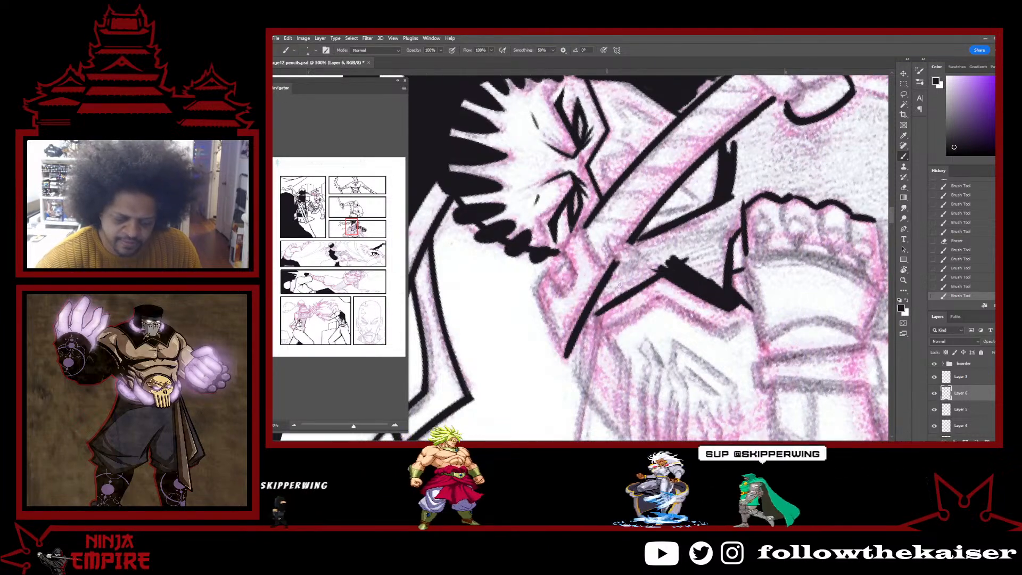
Ink the short angled line across the handle where the grip meets the pommel.
ctrl+alt+click(710, 287)
ctrl+alt+click(709, 287)
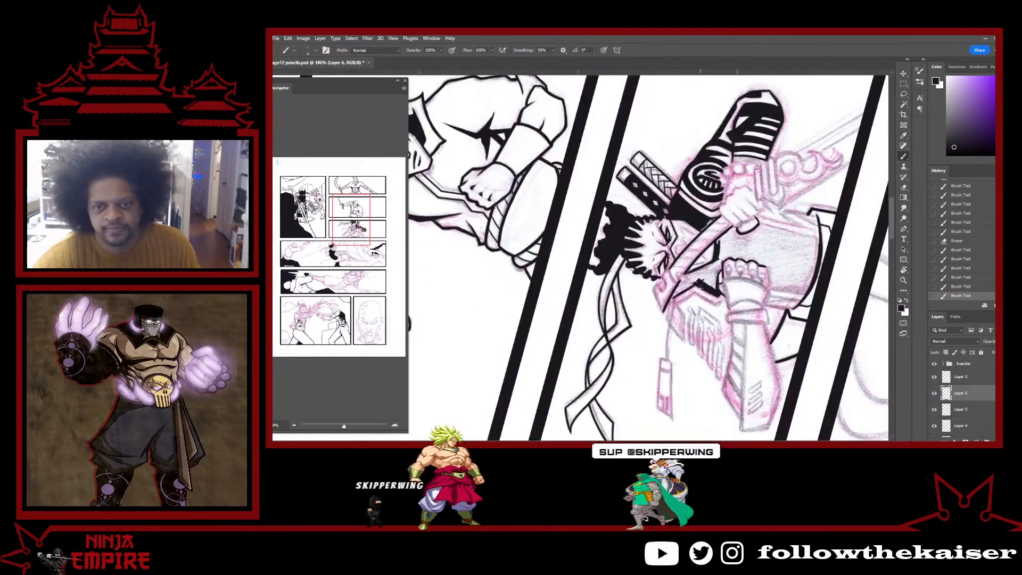
drag(831, 267, 730, 261)
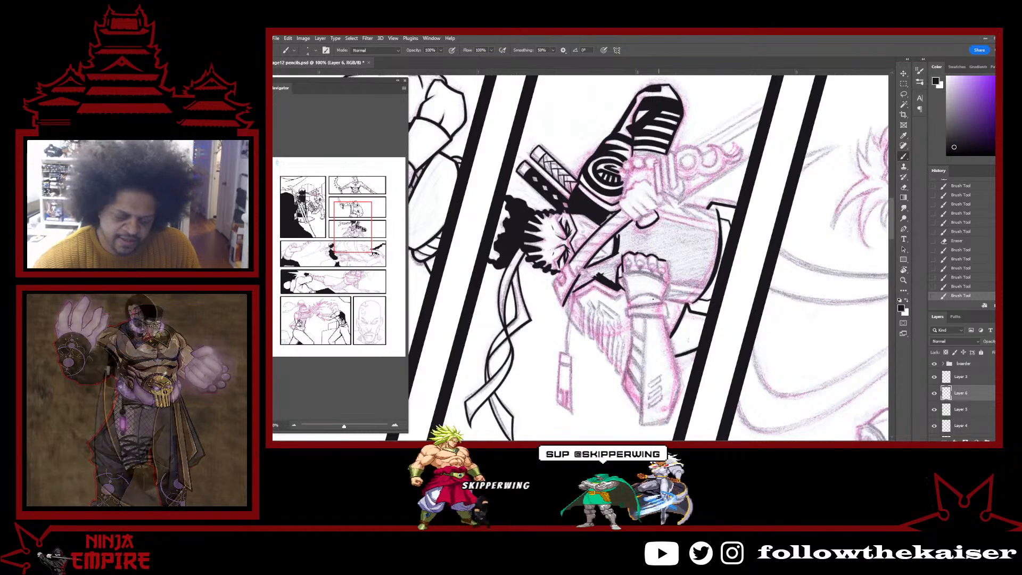
ctrl+click(619, 269)
ctrl+click(618, 269)
drag(521, 232, 583, 317)
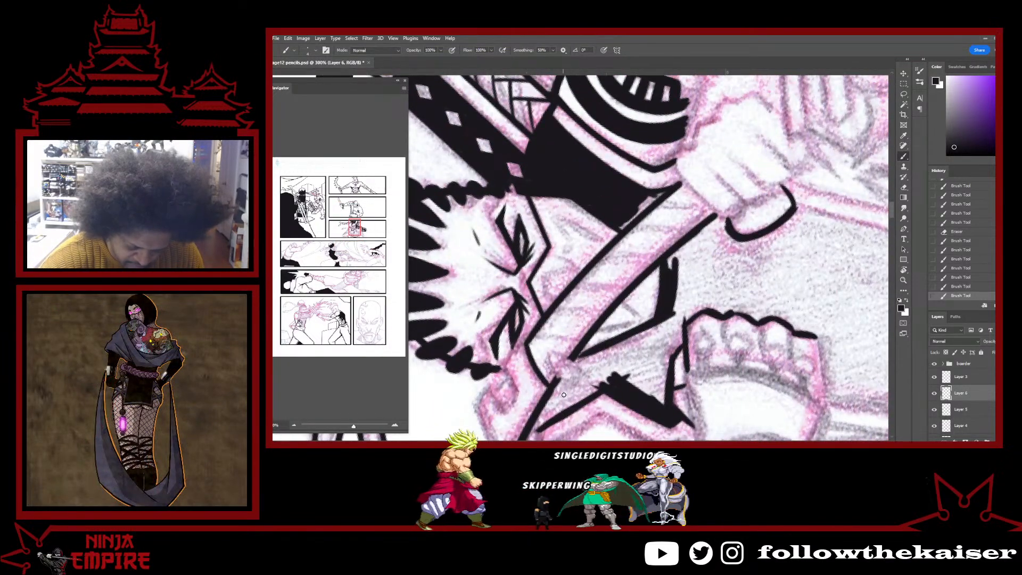
Ink the pommel's edge beside the mask and the small diamond-shaped detail, erasing stray ink between strokes.
drag(527, 349, 725, 243)
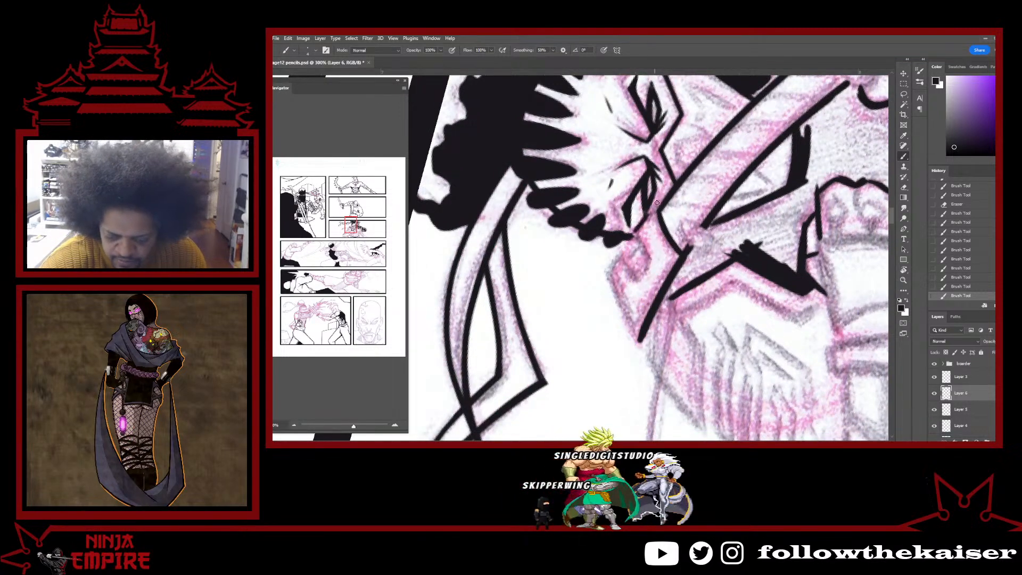
drag(657, 203, 649, 216)
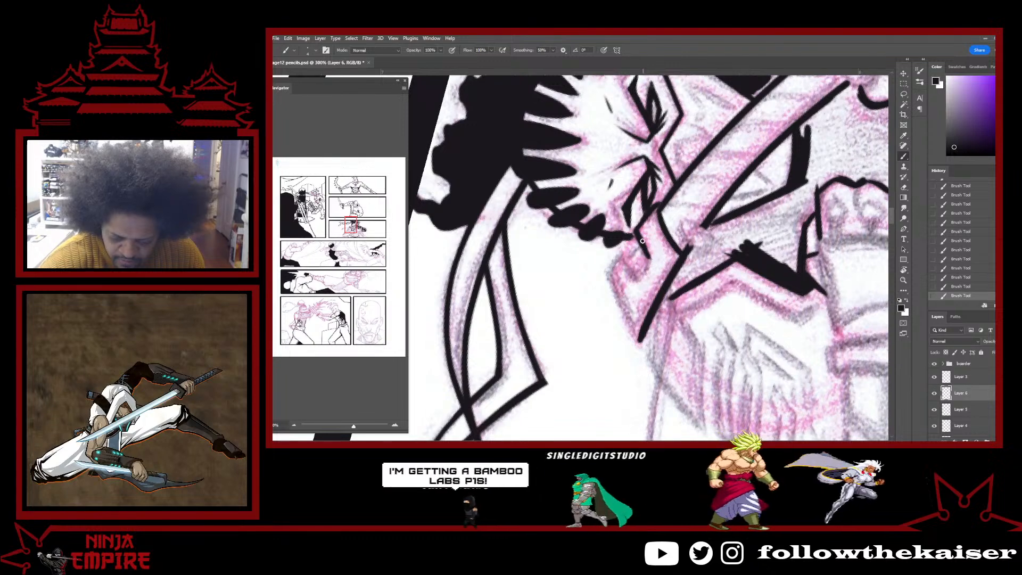
key(e)
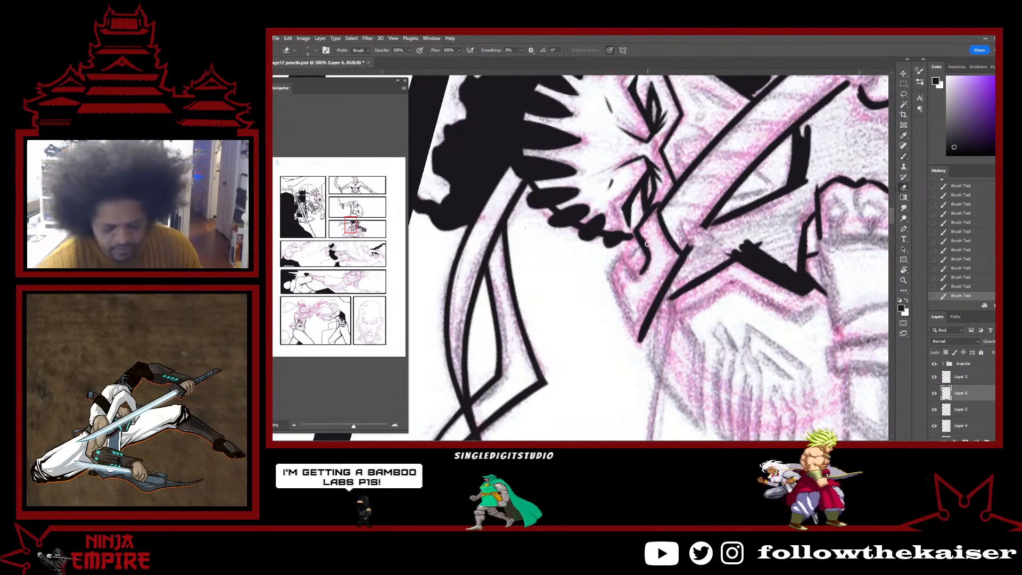
drag(647, 244, 641, 235)
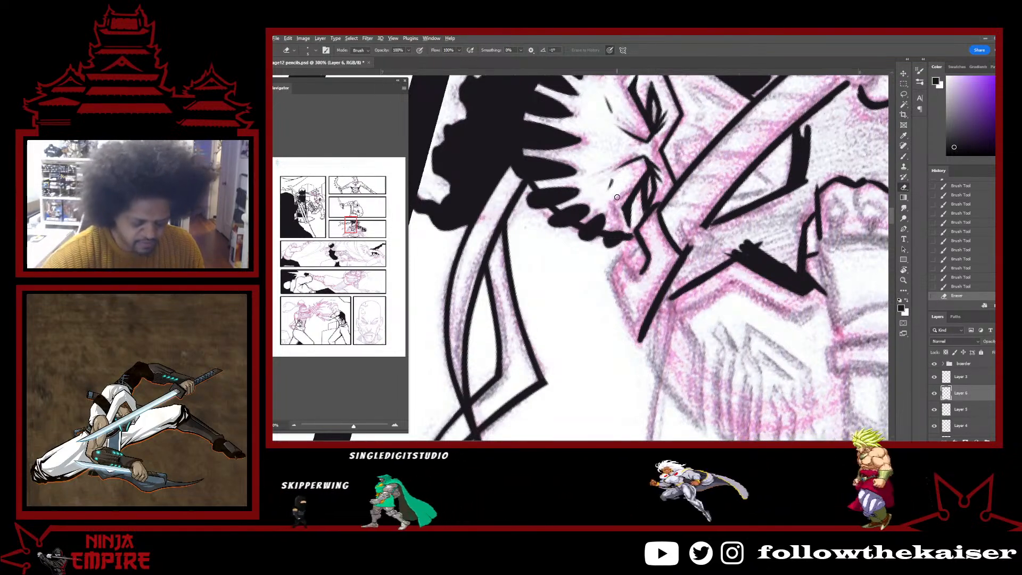
drag(634, 252, 628, 263)
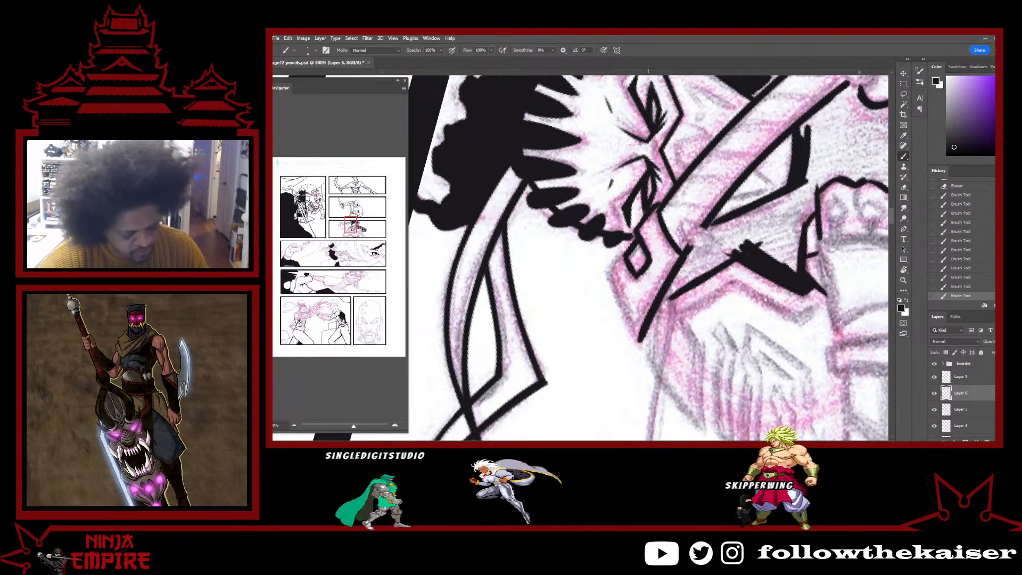
Clean up the pommel's diamond detail by erasing a rough edge and retouching its side with the brush.
key(e)
drag(656, 255, 649, 258)
key(b)
drag(650, 258, 638, 277)
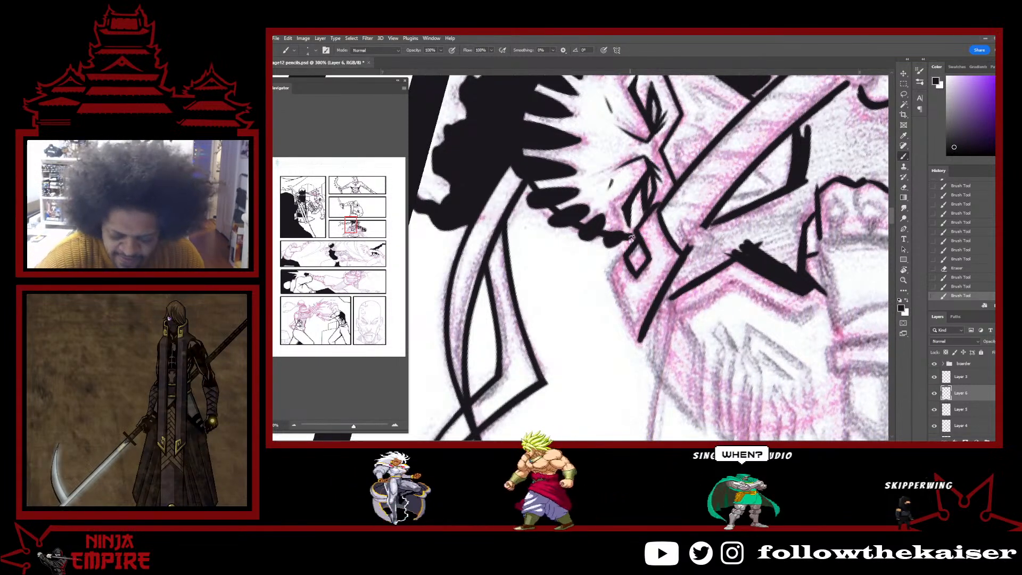
Ink the angular outer outline of the pommel down to its pointed tip and tidy the linework around it.
drag(629, 250, 610, 262)
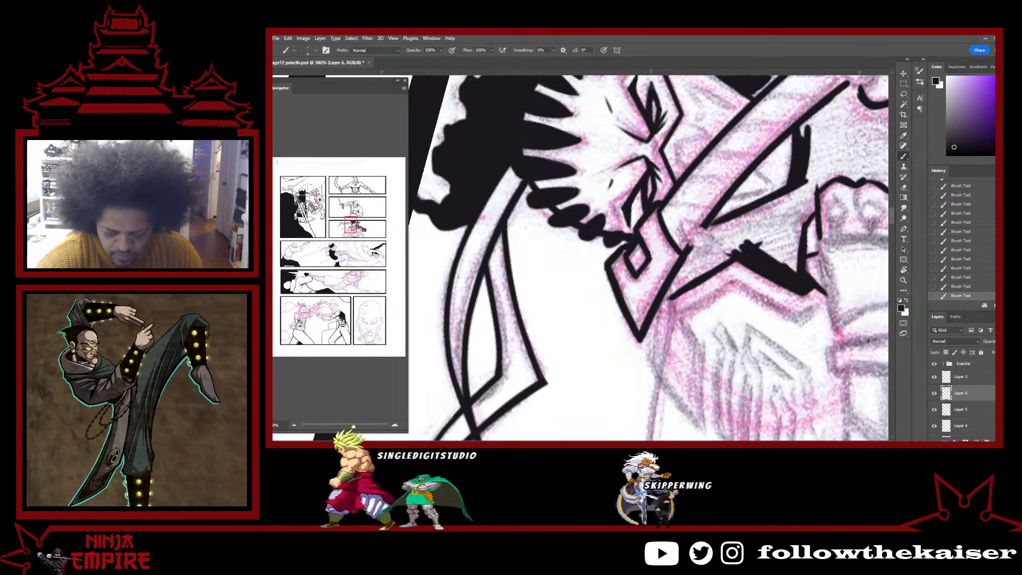
mouse_move(754, 259)
mouse_down()
mouse_move(739, 335)
mouse_move(707, 370)
mouse_move(695, 310)
mouse_up()
key(e)
mouse_move(569, 292)
mouse_down()
mouse_move(579, 300)
mouse_move(616, 228)
mouse_up()
key(b)
Ink the small oval ring on the handle's edge beside the pommel and the curved collar joining it.
key(r)
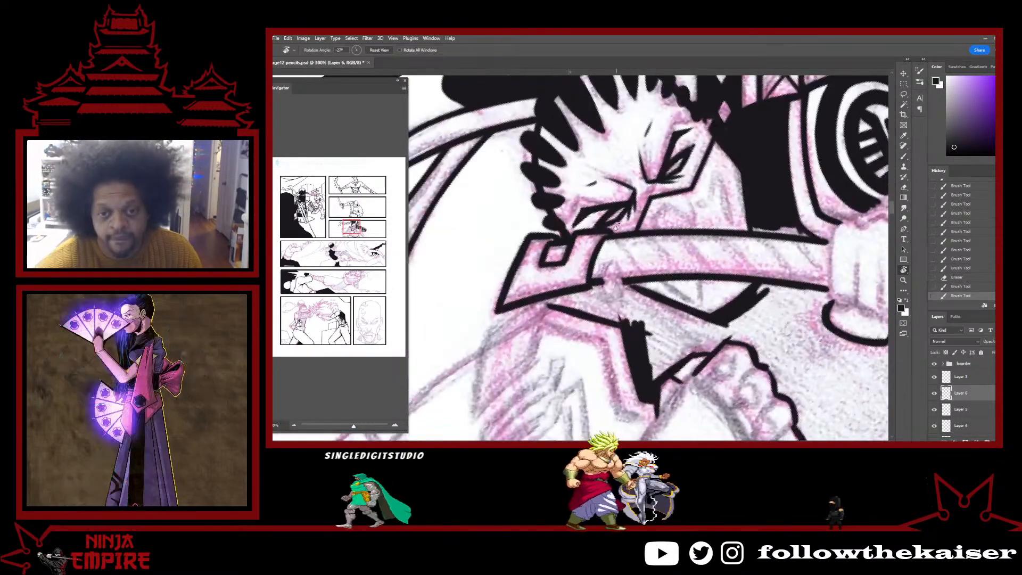
key(b)
mouse_move(607, 269)
mouse_down()
mouse_move(618, 293)
mouse_move(610, 262)
mouse_move(618, 266)
mouse_move(623, 286)
mouse_up()
key(r)
key(Escape)
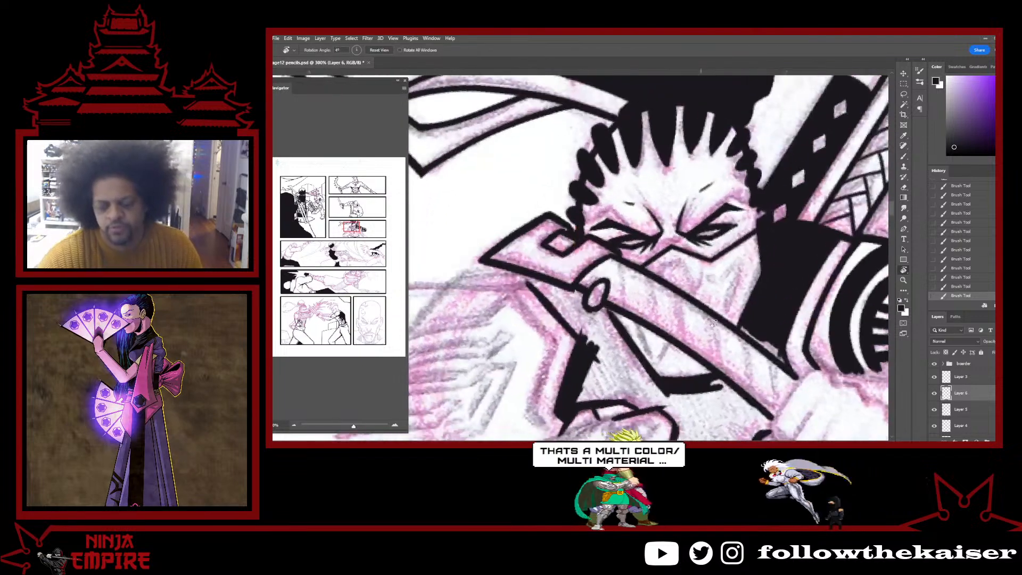
Ink the diagonal wrap lines along the sword grip from the ring up to the fist, erasing overshoots.
mouse_move(756, 202)
mouse_down()
mouse_move(572, 116)
mouse_move(451, 197)
mouse_move(438, 257)
mouse_up()
mouse_move(691, 288)
mouse_down()
mouse_move(650, 330)
mouse_move(633, 251)
mouse_up()
key(b)
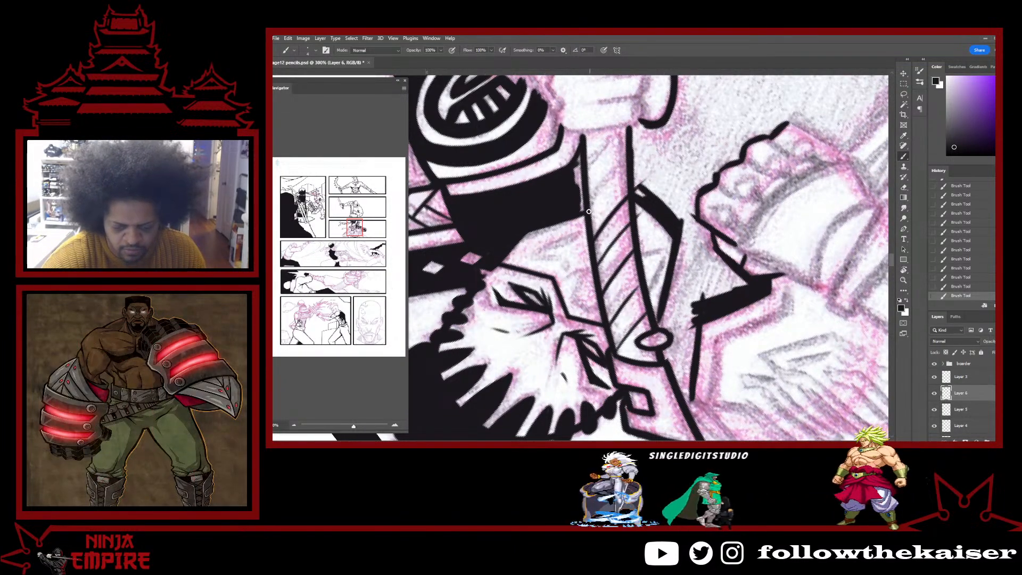
mouse_move(589, 211)
mouse_down()
mouse_move(629, 176)
mouse_move(630, 125)
mouse_move(650, 143)
mouse_up()
key(e)
key(b)
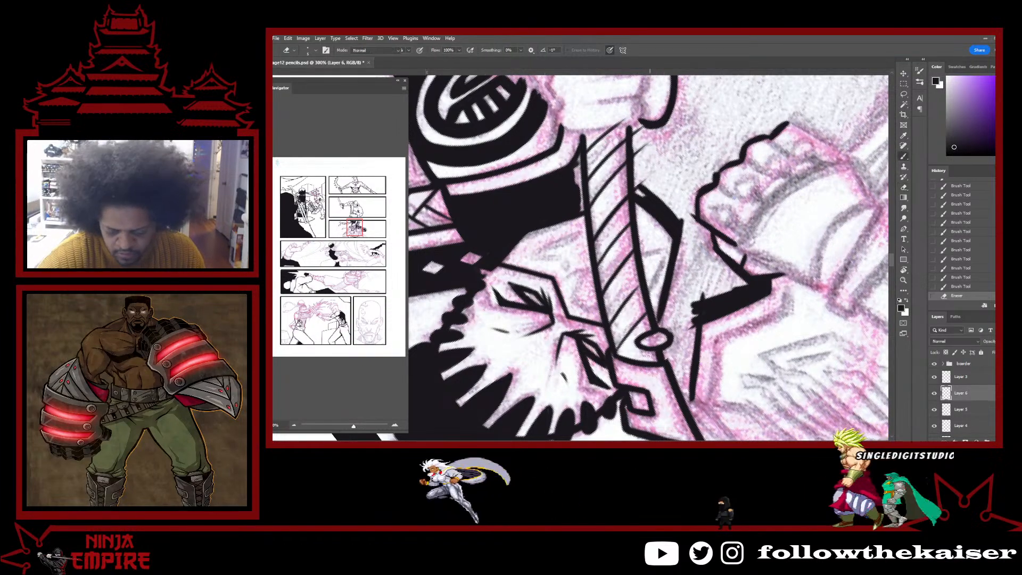
Ink the edge of the gripping fist where it meets the wrapped handle and clean up the junction.
mouse_move(638, 392)
mouse_down()
mouse_move(656, 419)
mouse_move(703, 277)
mouse_move(670, 264)
mouse_up()
key(r)
key(e)
key(b)
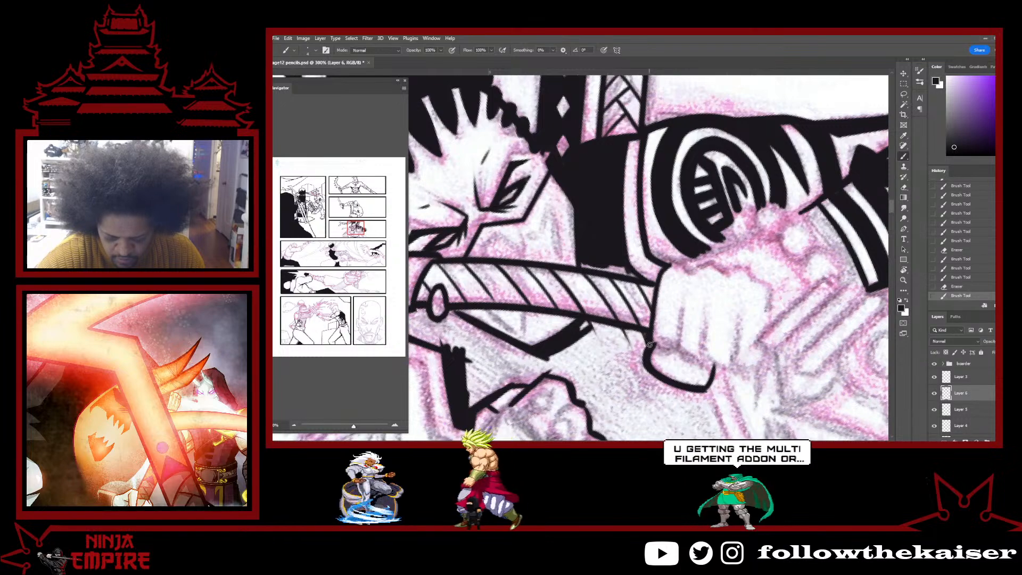
Ink the upper contour of the sword-gripping fist and the rounded finger edge beside the thumb, rotating the canvas to suit.
key(r)
mouse_move(675, 302)
mouse_down()
mouse_move(708, 234)
mouse_move(686, 166)
mouse_up()
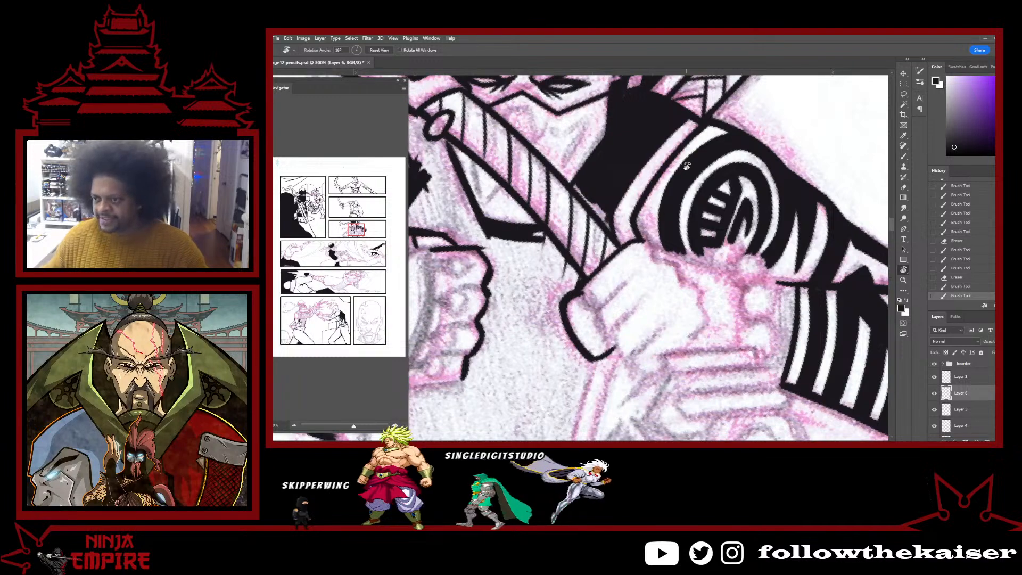
drag(724, 247, 710, 317)
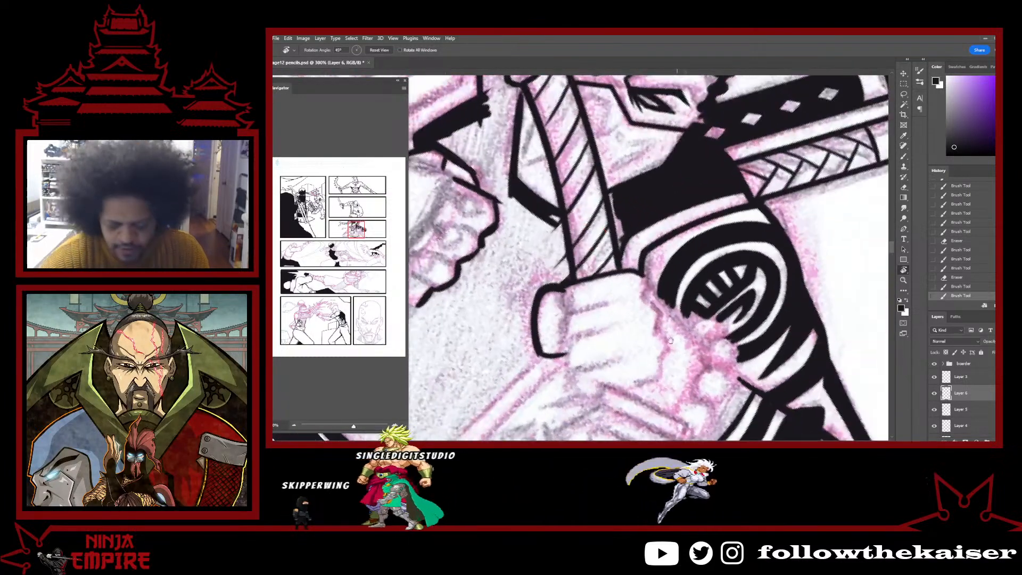
key(b)
mouse_move(603, 292)
mouse_down()
mouse_move(696, 222)
mouse_move(661, 215)
mouse_move(739, 195)
mouse_up()
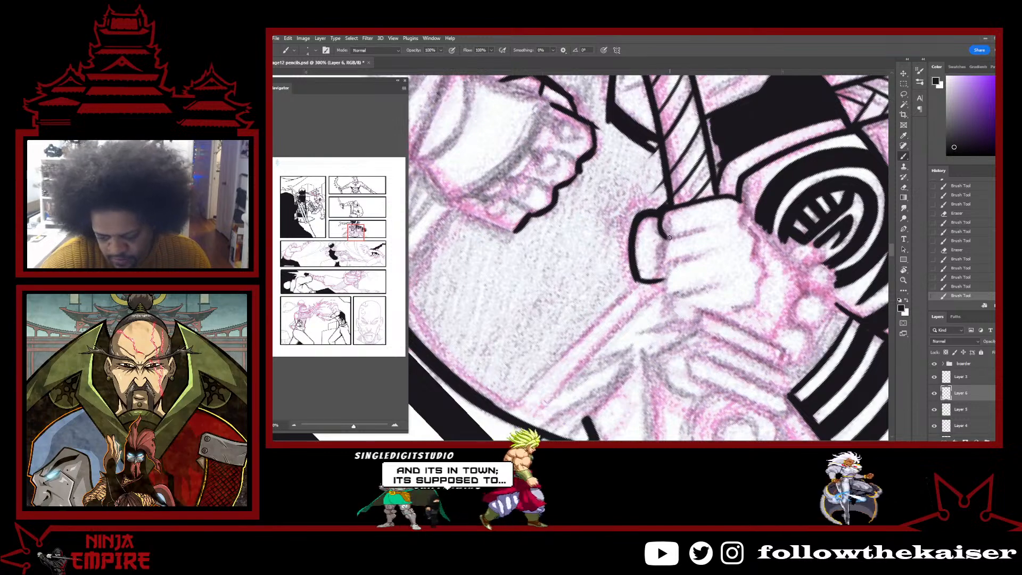
Ink the scalloped finger edge of the sword-gripping fist and the dividing lines between its fingers.
drag(668, 238, 674, 295)
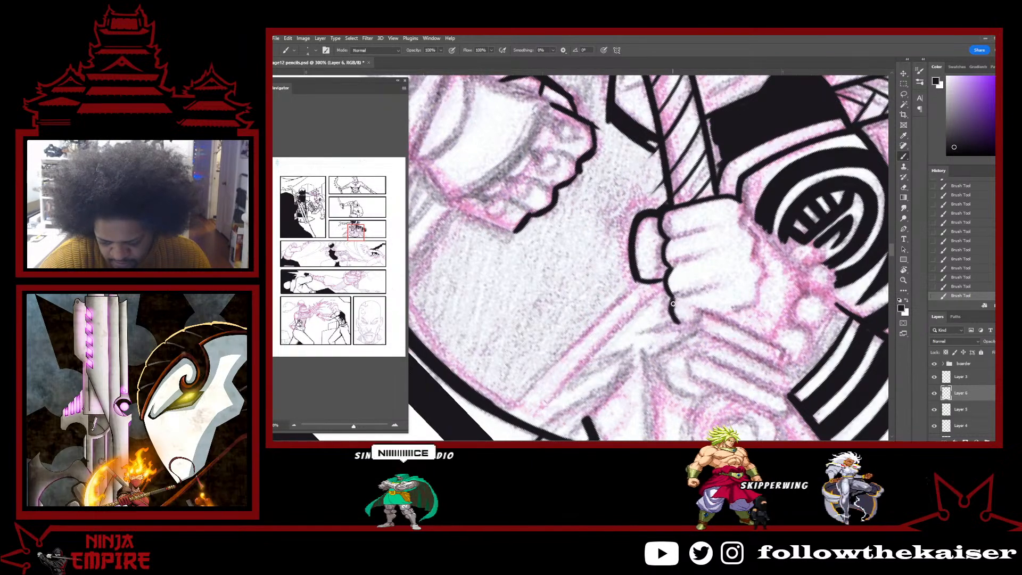
key(r)
drag(672, 303, 656, 176)
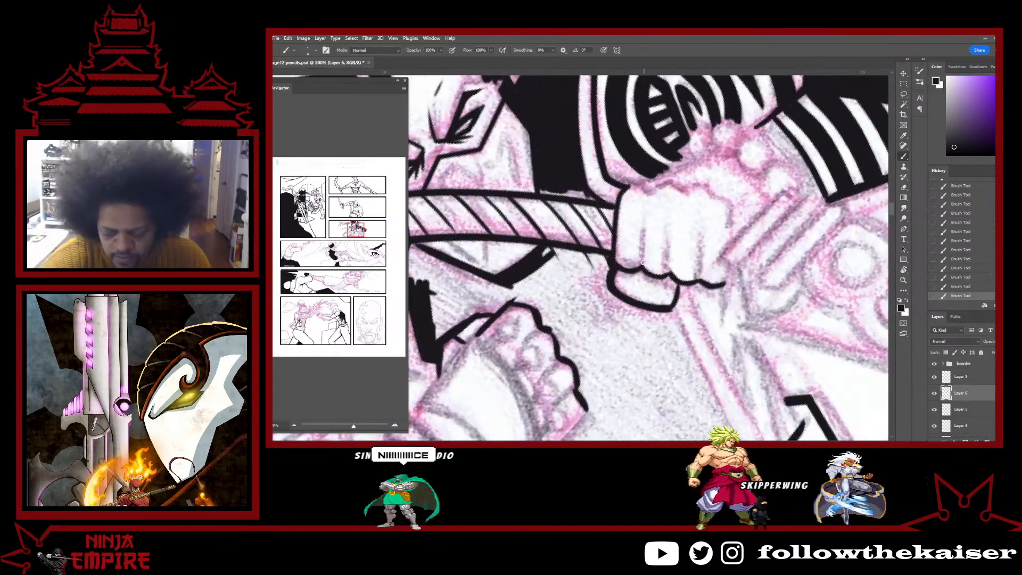
drag(641, 226, 644, 268)
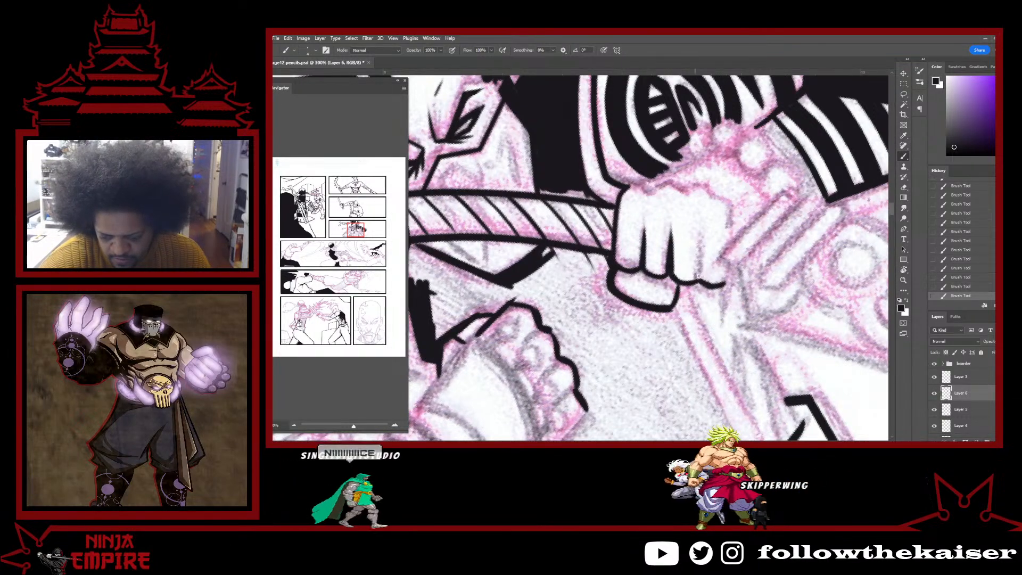
drag(699, 279, 702, 226)
key(e)
key(b)
mouse_move(701, 272)
mouse_down()
mouse_move(701, 224)
mouse_move(731, 293)
mouse_move(657, 394)
mouse_up()
key(r)
key(b)
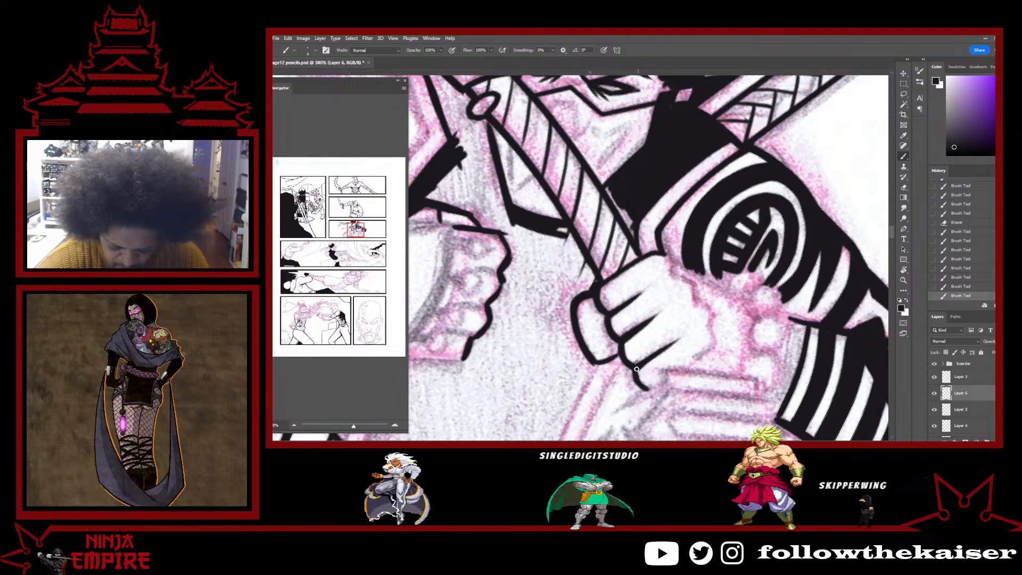
Ink the arm edge bordering the sword-gripping fist and the broken contour across its knuckles.
key(r)
mouse_move(650, 389)
mouse_down()
mouse_move(574, 229)
mouse_move(586, 213)
mouse_move(561, 246)
mouse_move(714, 244)
mouse_move(705, 208)
mouse_move(697, 278)
mouse_up()
key(b)
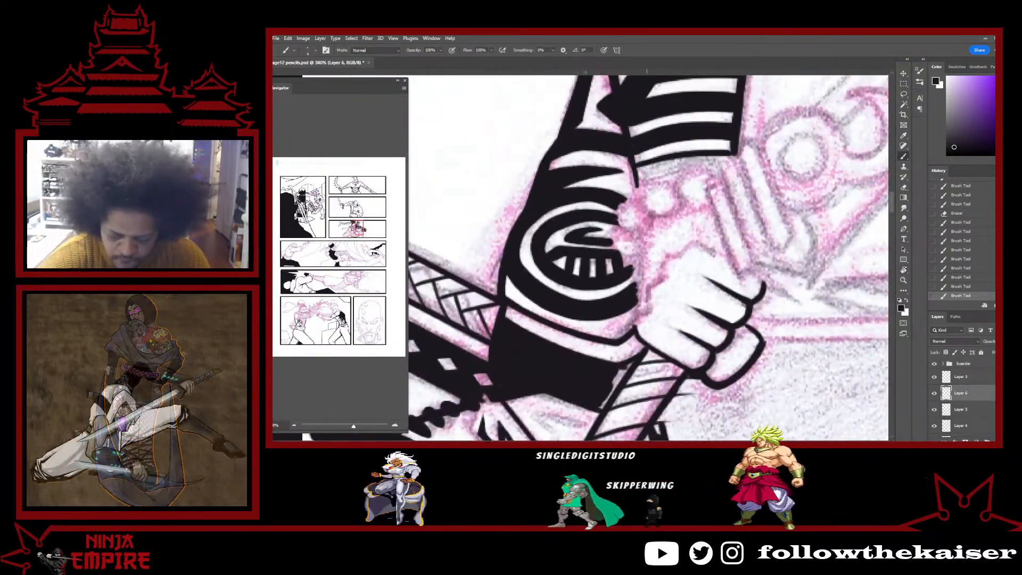
drag(646, 241, 636, 320)
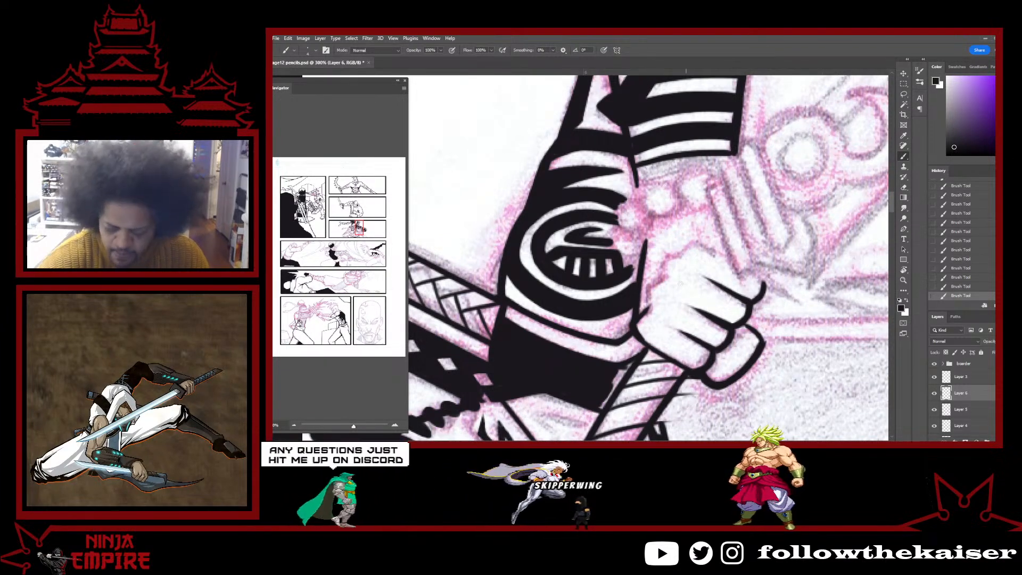
key(r)
drag(637, 316, 696, 309)
key(b)
mouse_move(618, 327)
mouse_down()
mouse_move(656, 307)
mouse_move(696, 319)
mouse_up()
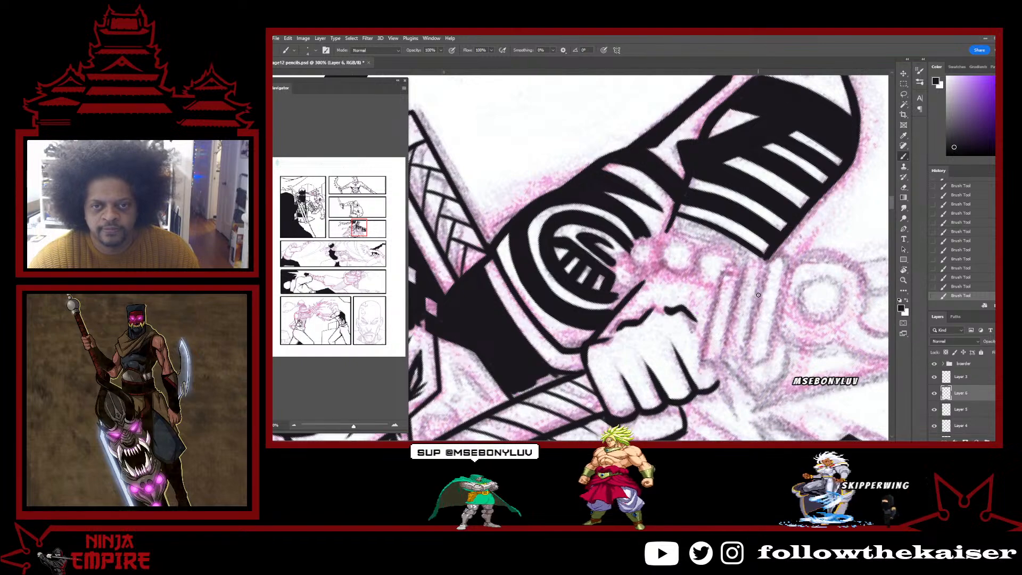
Ink a tapered shadow wedge below the last finger of the sword-gripping fist and trim it with the Eraser.
key(r)
mouse_move(752, 296)
mouse_down()
mouse_move(722, 287)
mouse_move(729, 320)
mouse_up()
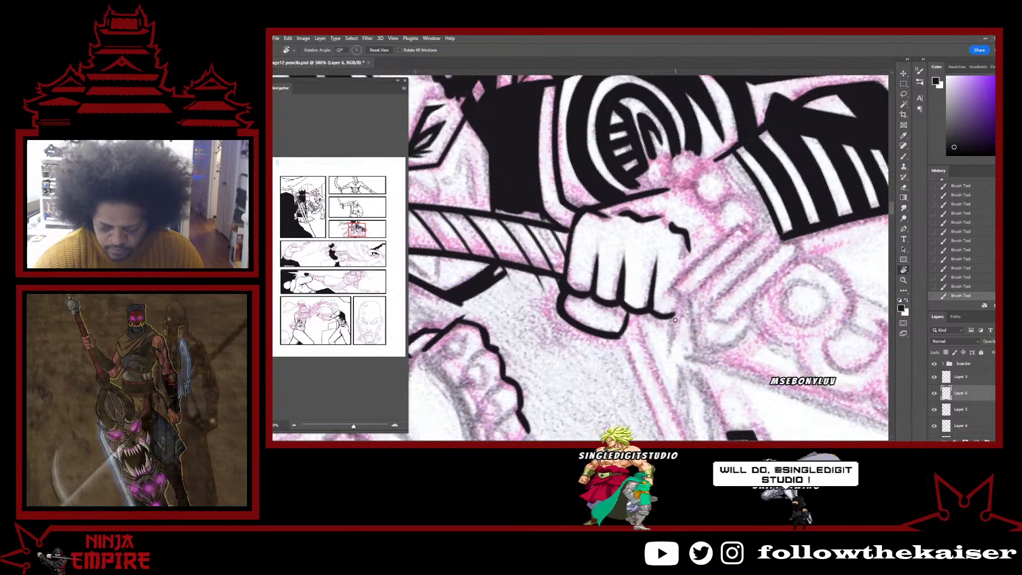
key(b)
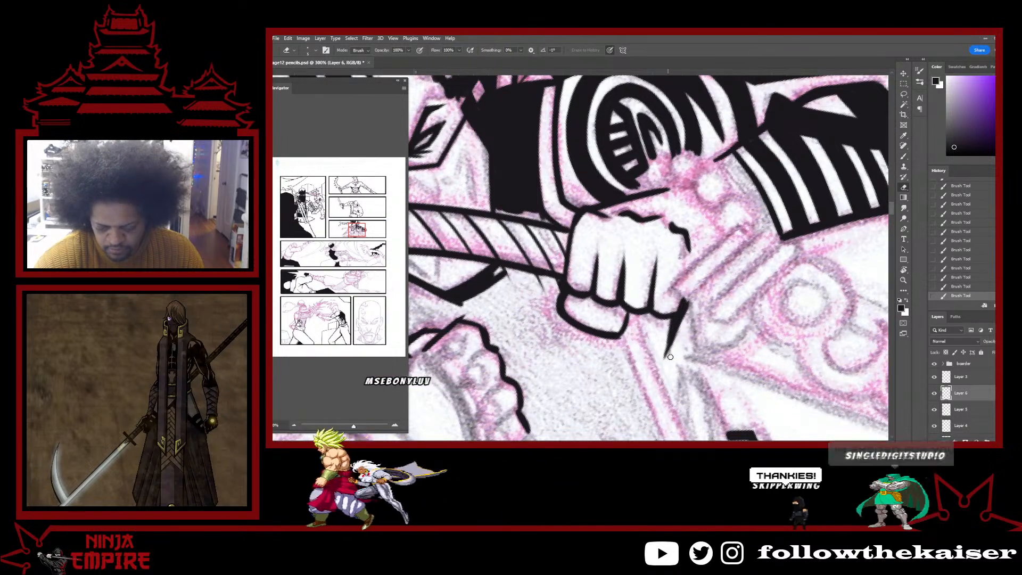
key(e)
Ink the torso's side edge from just beneath the gripping fist down to the waist in thick broken strokes.
key(r)
drag(743, 272, 736, 312)
drag(857, 278, 837, 197)
key(b)
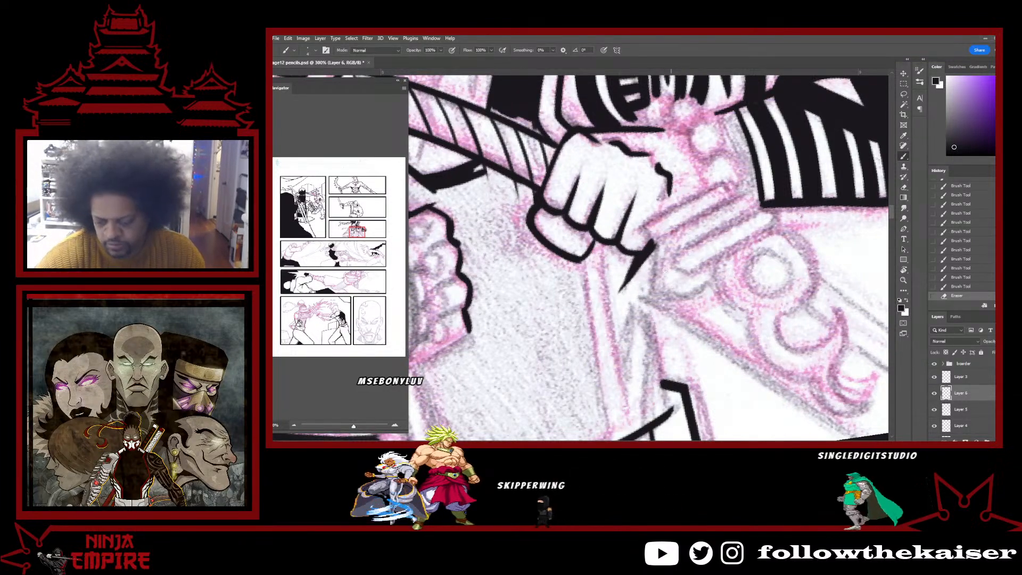
drag(664, 250, 652, 290)
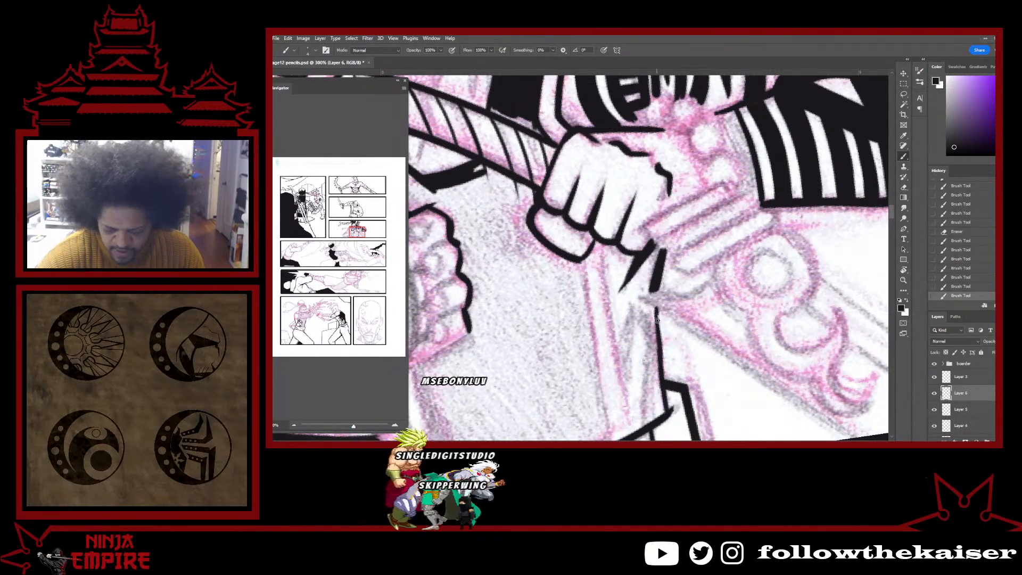
mouse_move(651, 303)
mouse_down()
mouse_move(656, 349)
mouse_move(650, 304)
mouse_up()
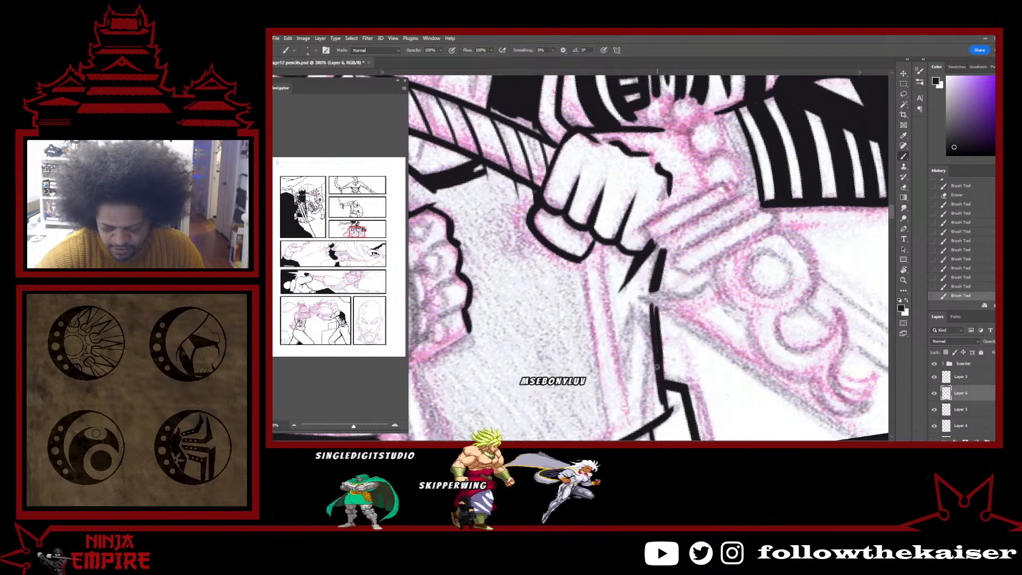
drag(656, 367, 659, 404)
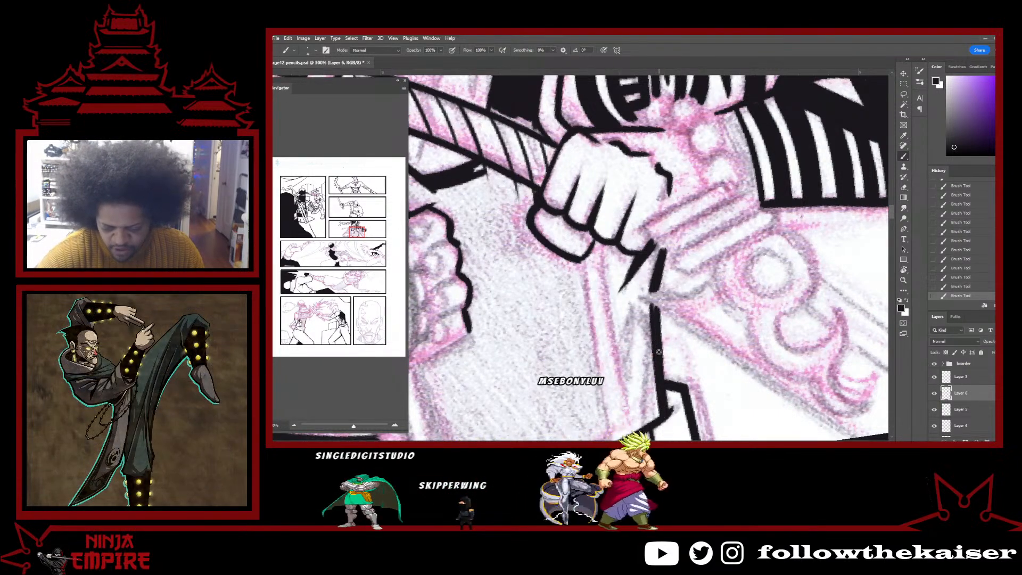
drag(666, 249, 653, 294)
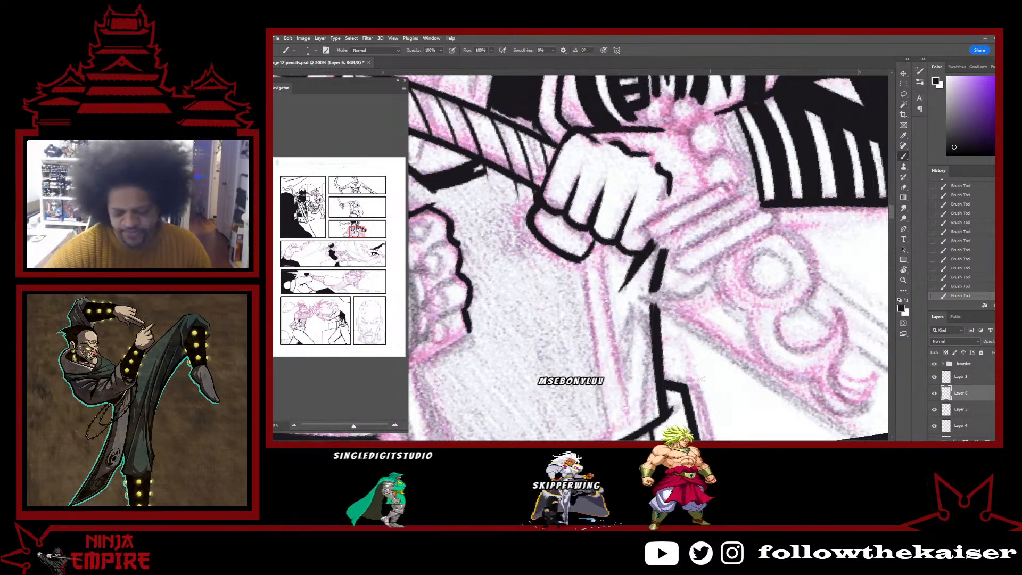
Ink the tapered cloth folds along the torso's side, between the gripping fist and the waistline.
drag(652, 358, 664, 267)
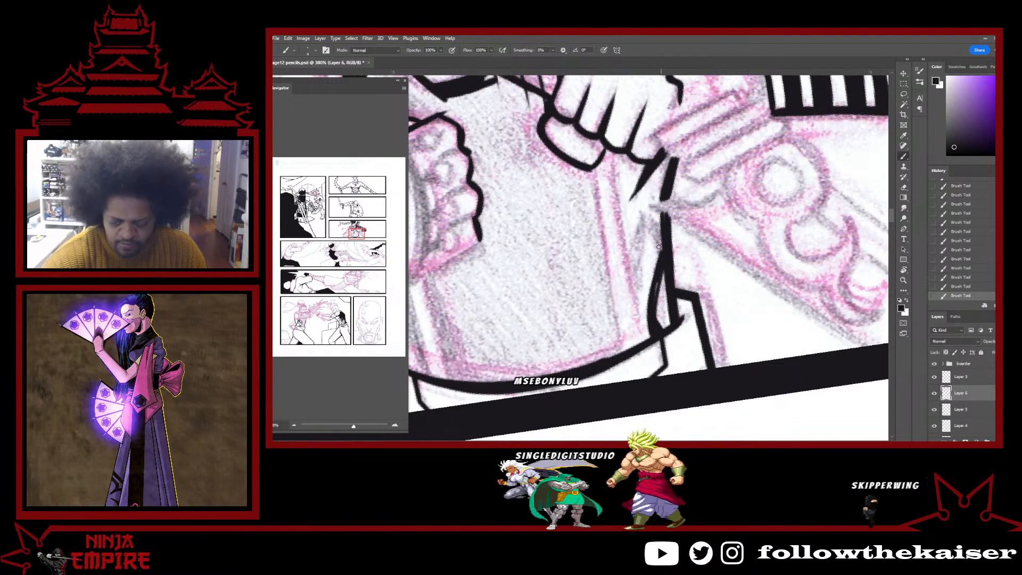
drag(646, 224, 663, 259)
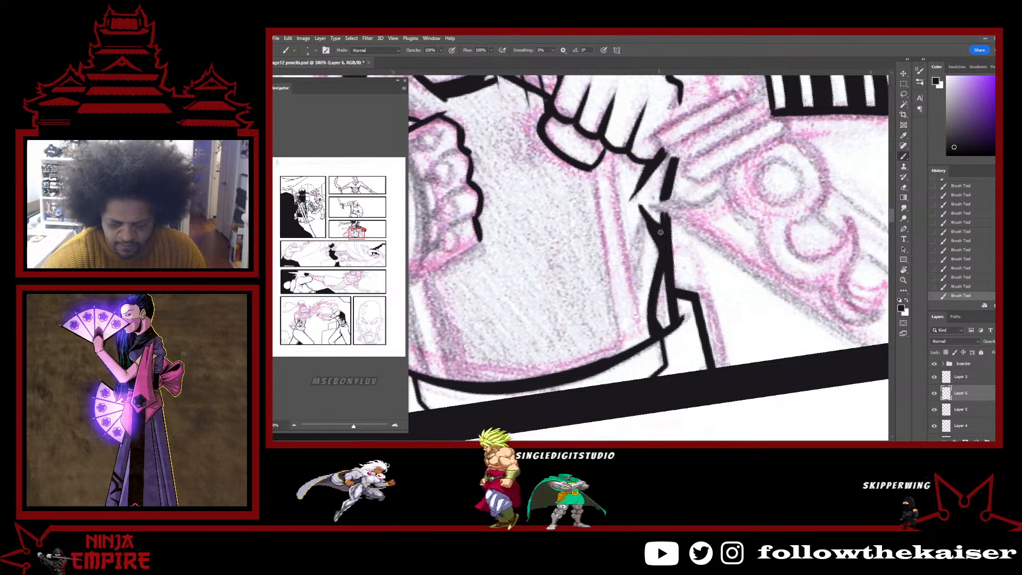
drag(632, 278, 632, 285)
drag(646, 230, 628, 264)
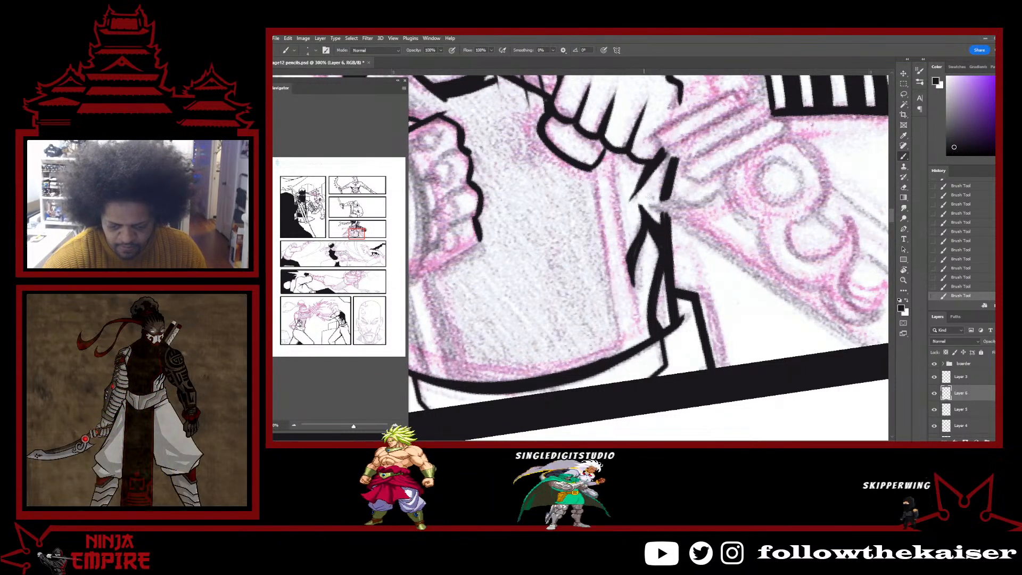
drag(676, 231, 679, 281)
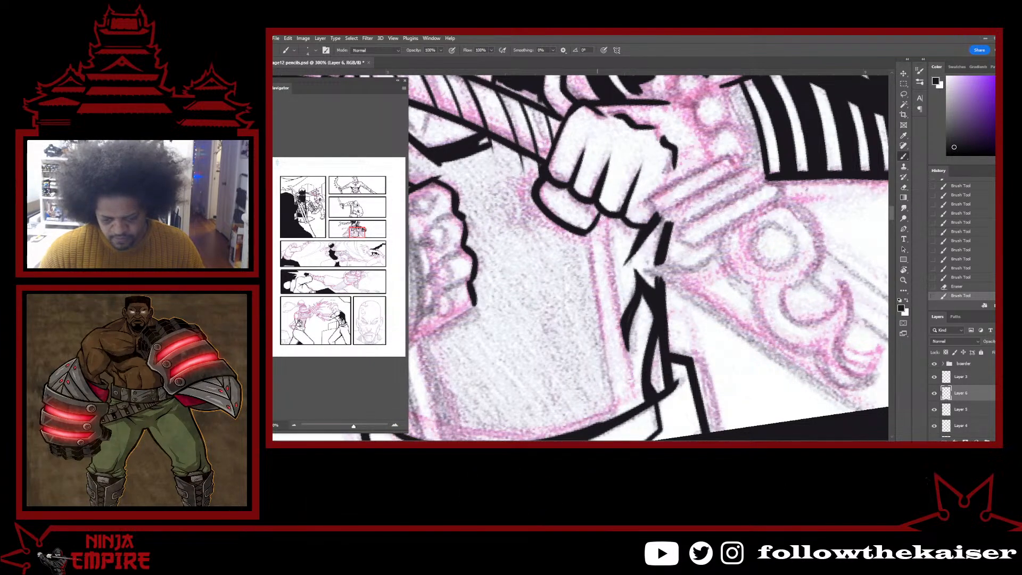
Ink two straight parallel trim lines down the front of the torso, from the gripping fist to the waistline.
shift+click(632, 410)
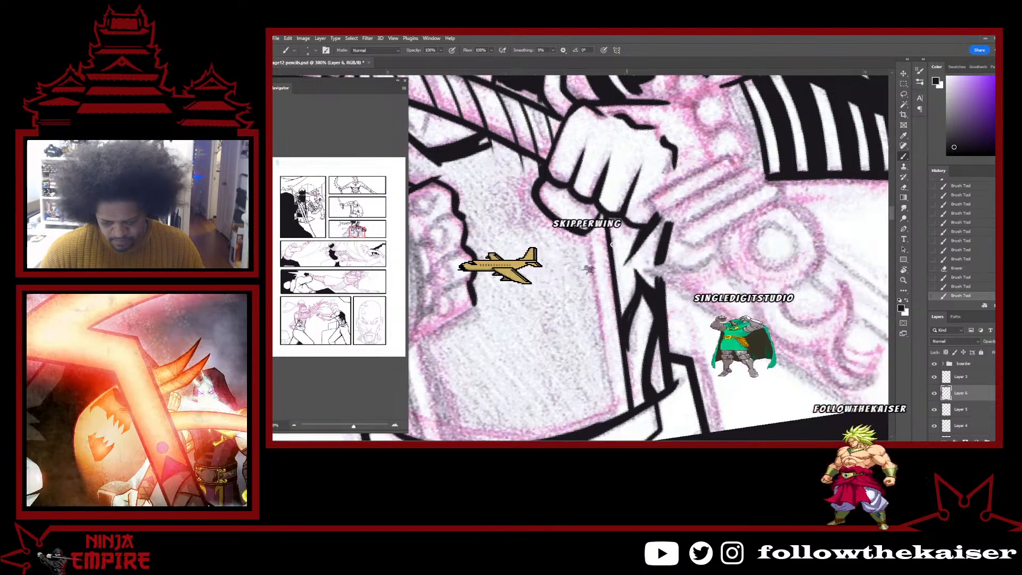
shift+click(606, 215)
shift+click(631, 409)
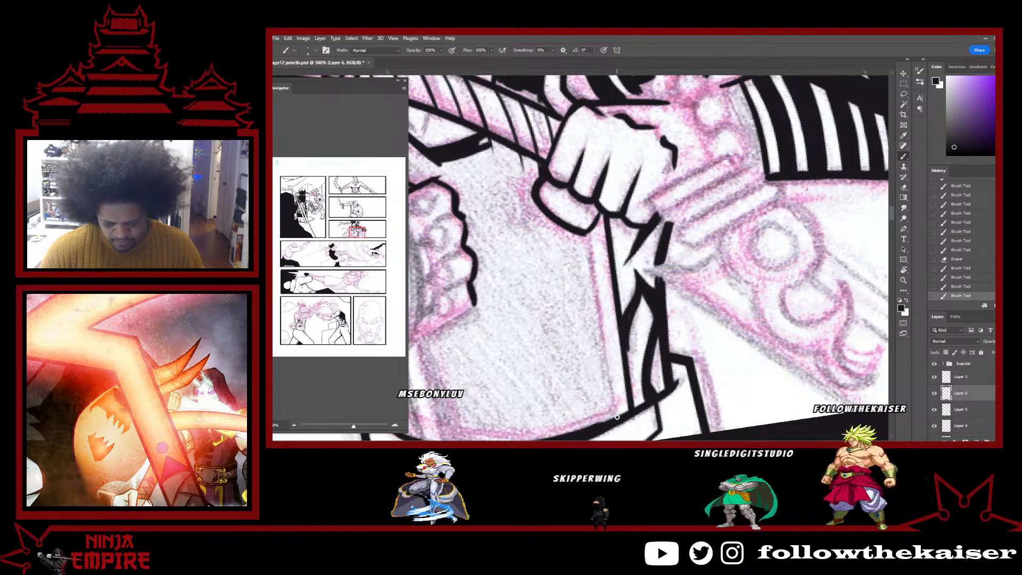
shift+click(590, 230)
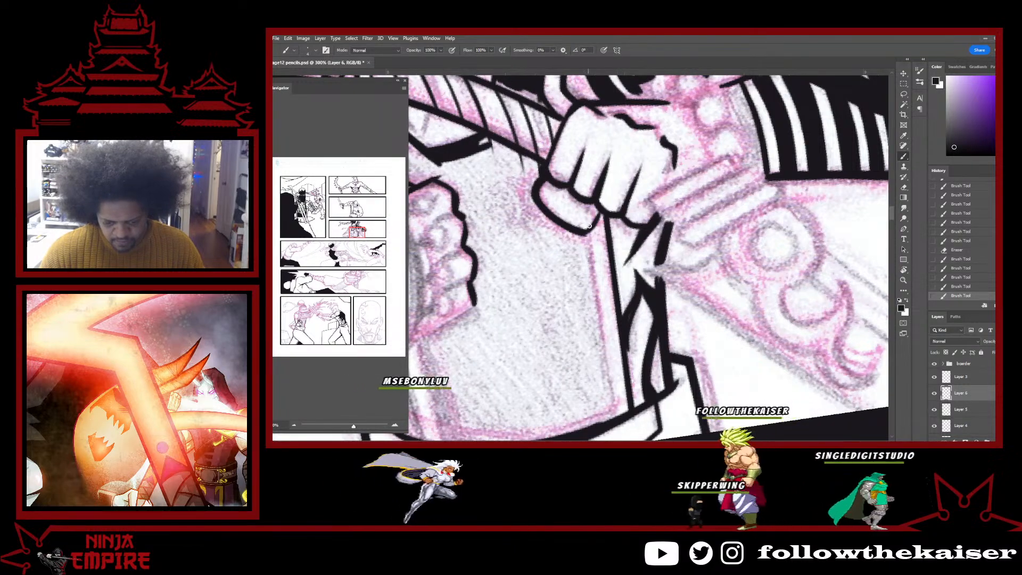
shift+click(615, 419)
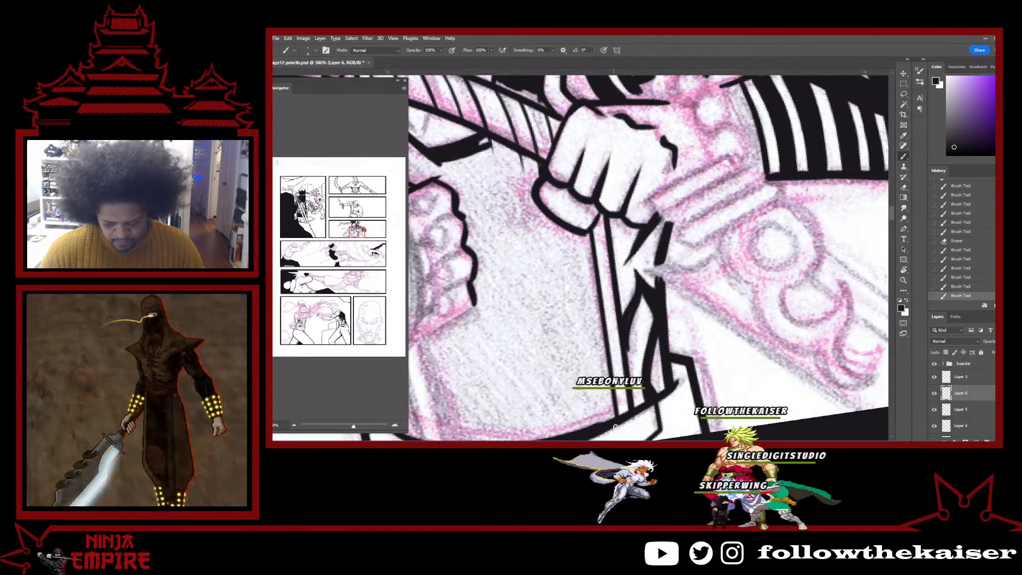
shift+click(616, 419)
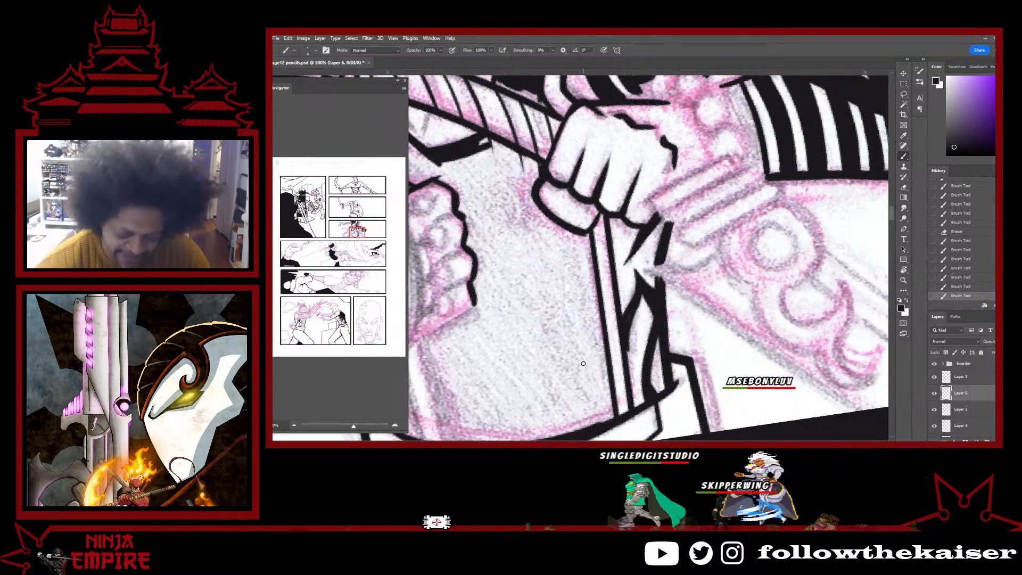
mouse_move(636, 301)
mouse_down()
mouse_move(627, 335)
mouse_move(628, 322)
mouse_up()
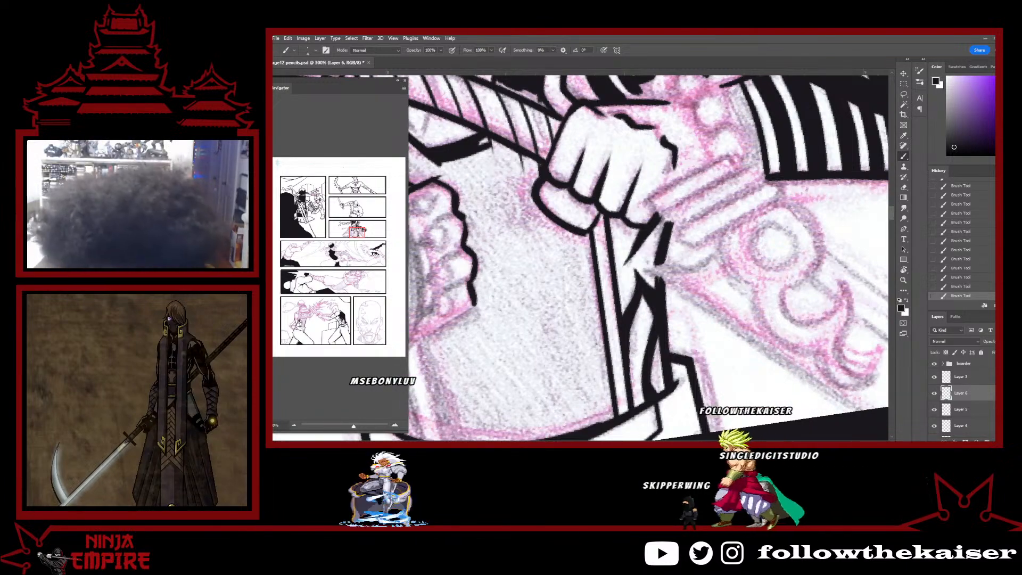
Ink the outer edge of the ninja's other clenched fist, from the last knuckle back towards the wrist.
scroll(697, 371, down, 2)
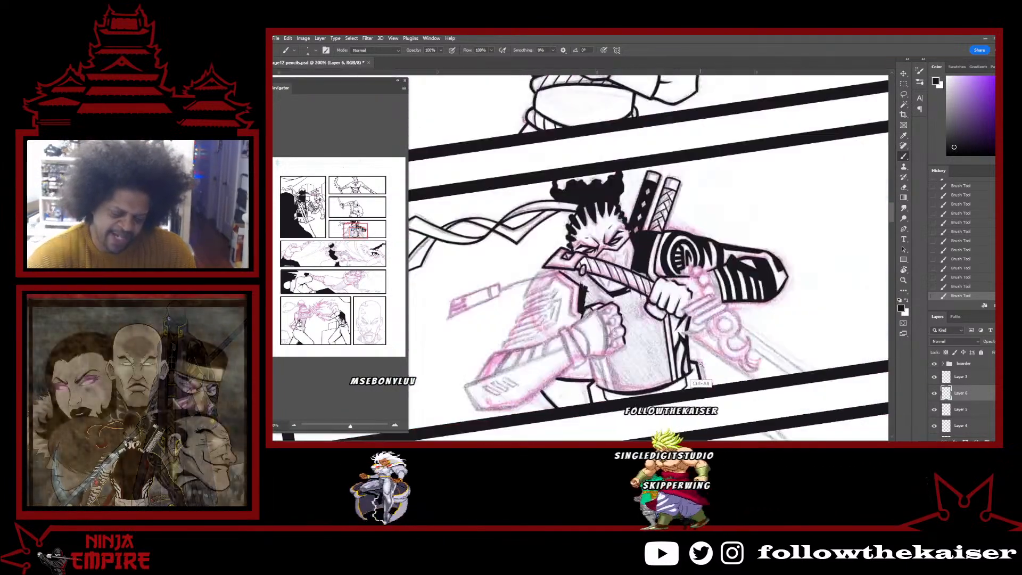
drag(639, 367, 662, 358)
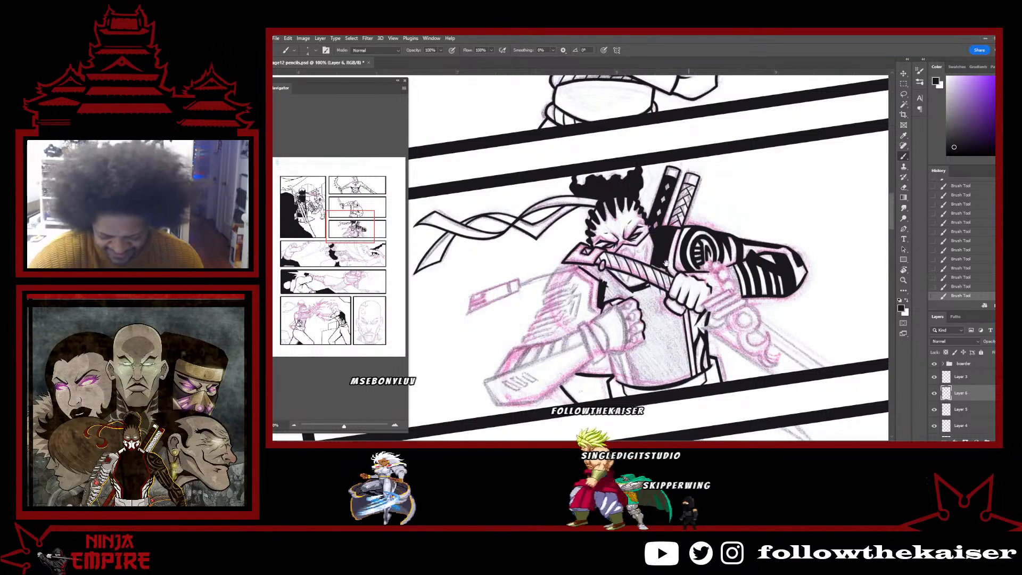
scroll(638, 364, up, 2)
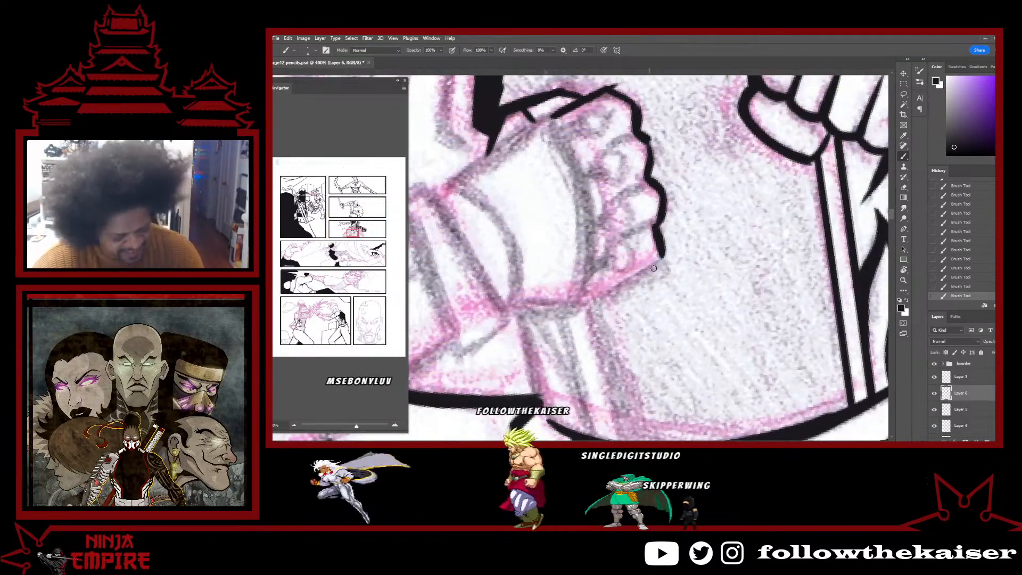
scroll(570, 228, up, 3)
scroll(591, 180, up, 1)
drag(584, 171, 603, 190)
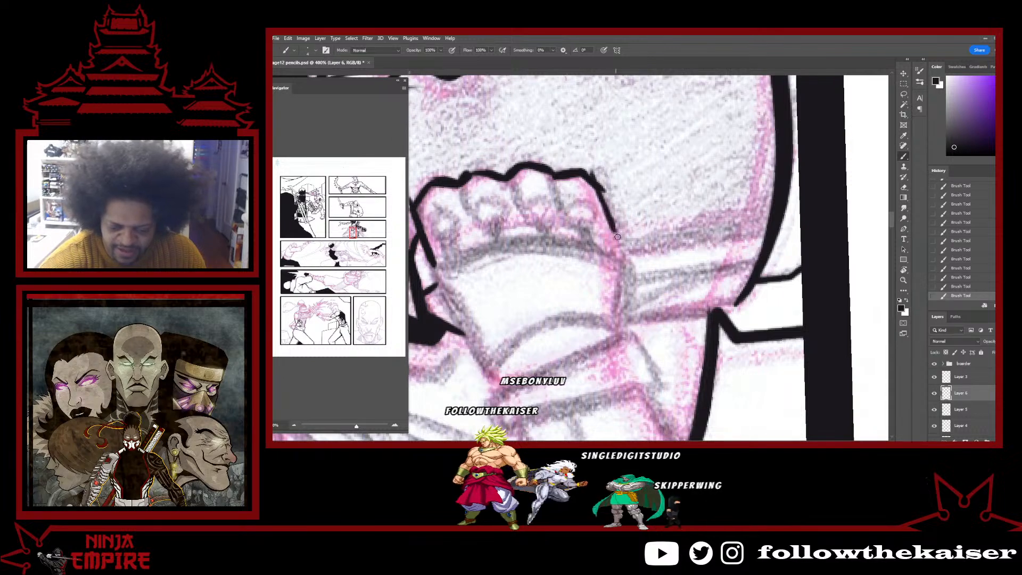
mouse_move(617, 236)
mouse_down()
mouse_move(616, 255)
mouse_move(585, 267)
mouse_move(622, 327)
mouse_up()
Ink the curved glove line across the back of the other fist behind its fingers, rotating the canvas to suit.
key(r)
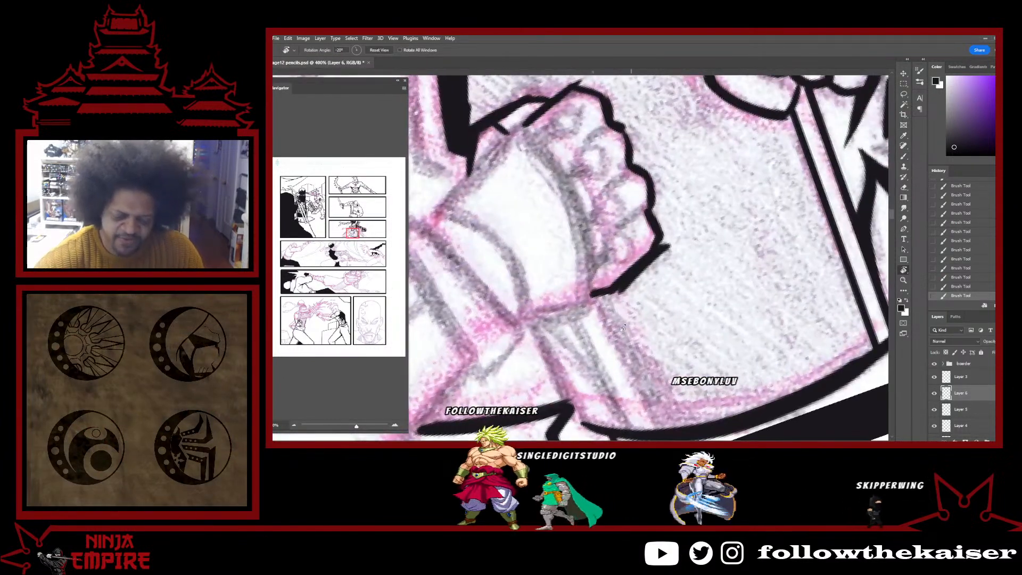
mouse_move(665, 284)
mouse_down()
mouse_move(645, 197)
mouse_move(517, 196)
mouse_up()
key(b)
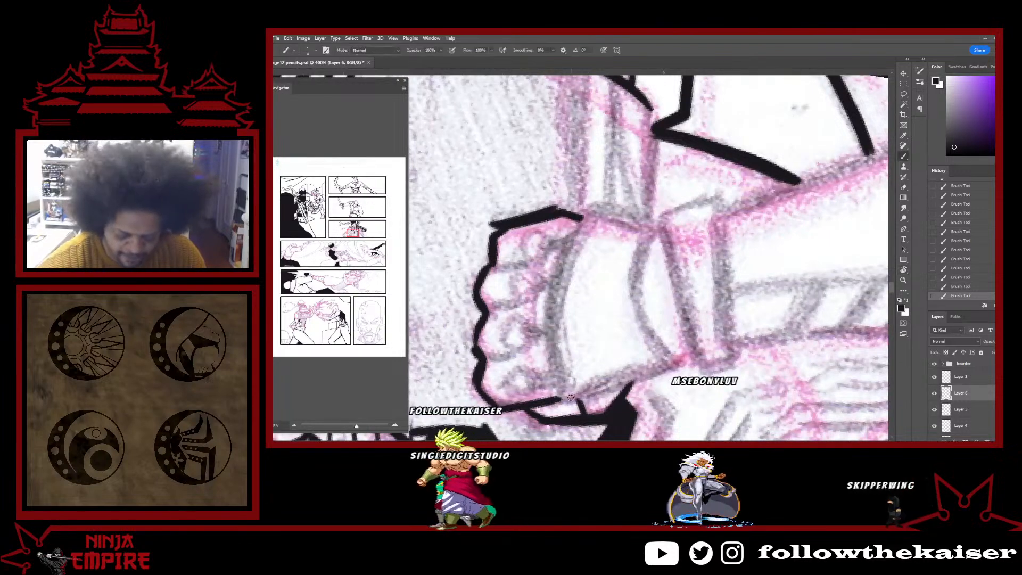
mouse_move(565, 390)
mouse_down()
mouse_move(586, 221)
mouse_move(565, 400)
mouse_up()
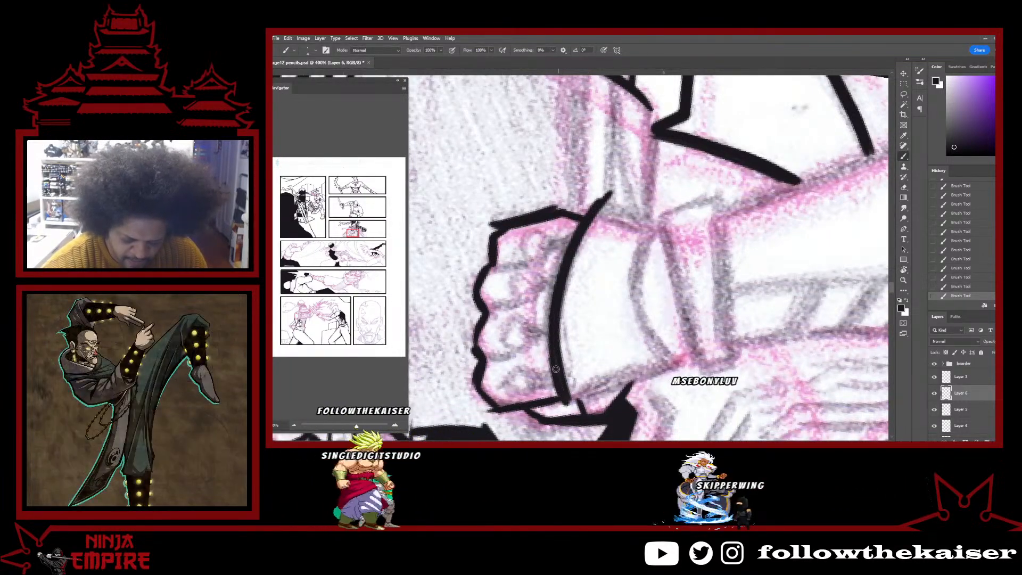
Ink both side edges of the other hand from the curved glove line down to the wrist.
drag(701, 203, 611, 385)
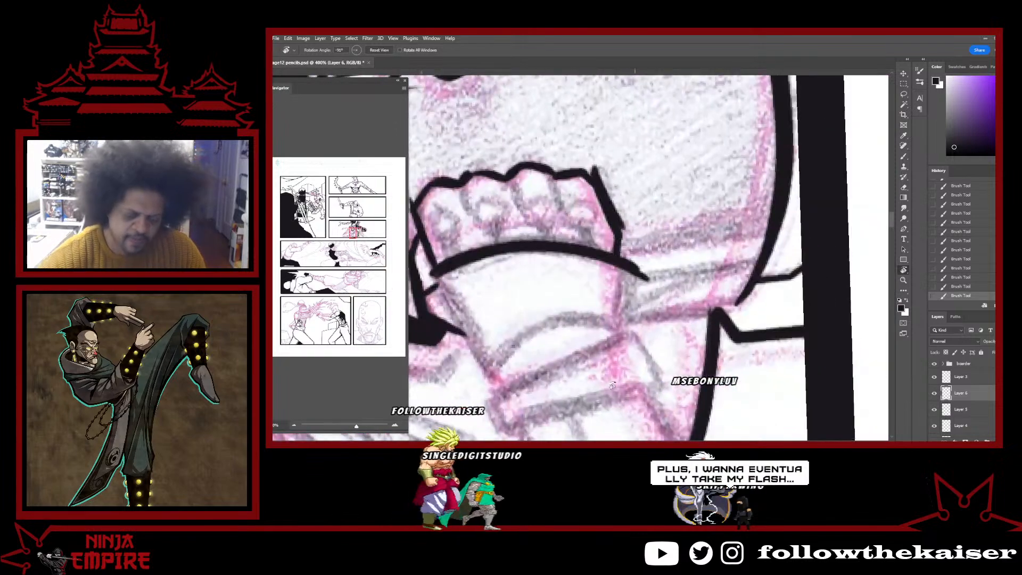
key(b)
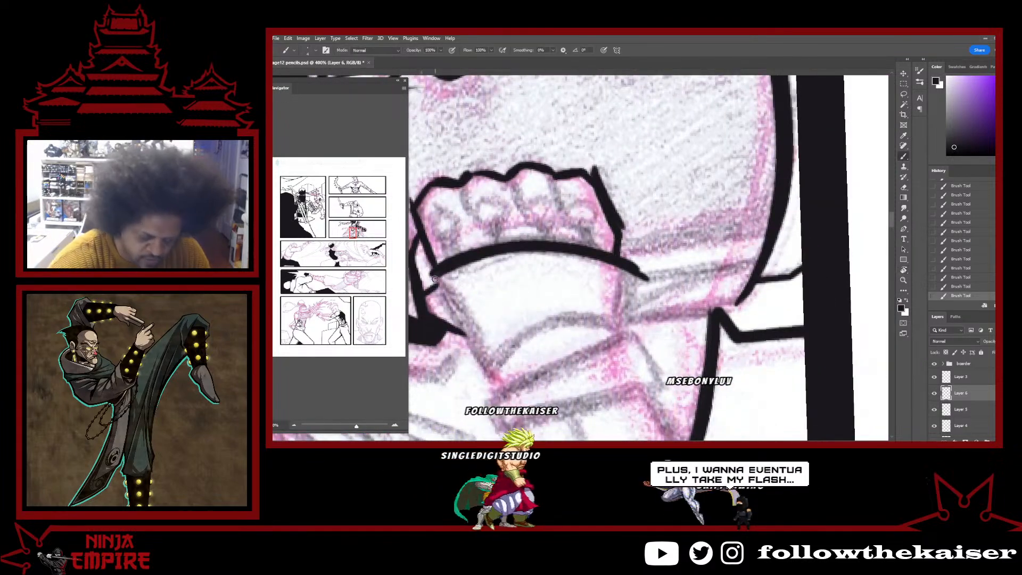
drag(442, 292, 484, 375)
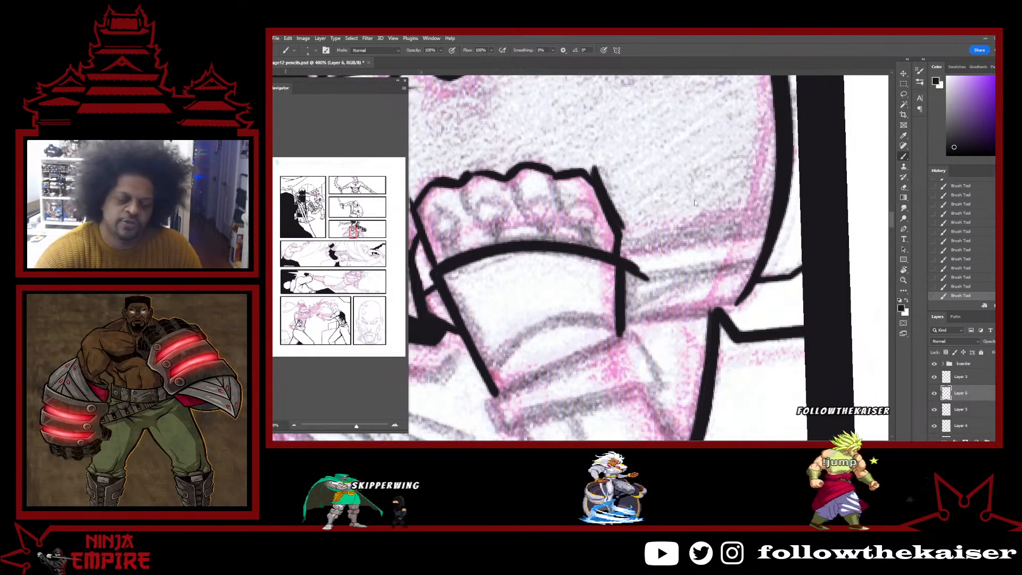
Erase the overshooting end of the curved glove line where it passes the outer edge of the ninja's other fist.
key(r)
mouse_move(662, 377)
mouse_down()
mouse_move(703, 334)
mouse_move(601, 340)
mouse_up()
drag(542, 317, 679, 222)
key(e)
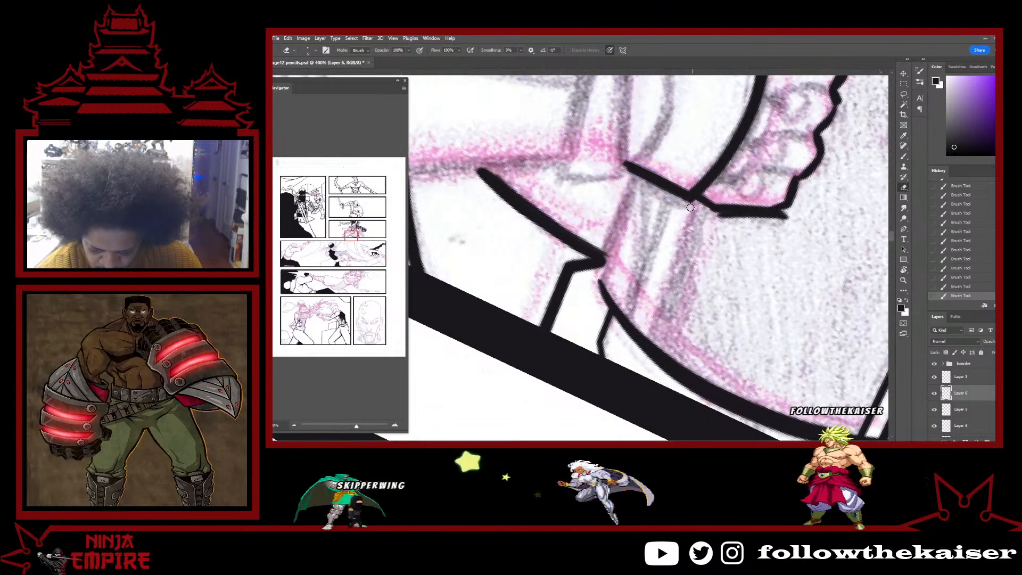
Ink a thick straight torso side edge from the wrist of the other hand down to the curved waistline.
key(r)
drag(798, 321, 808, 239)
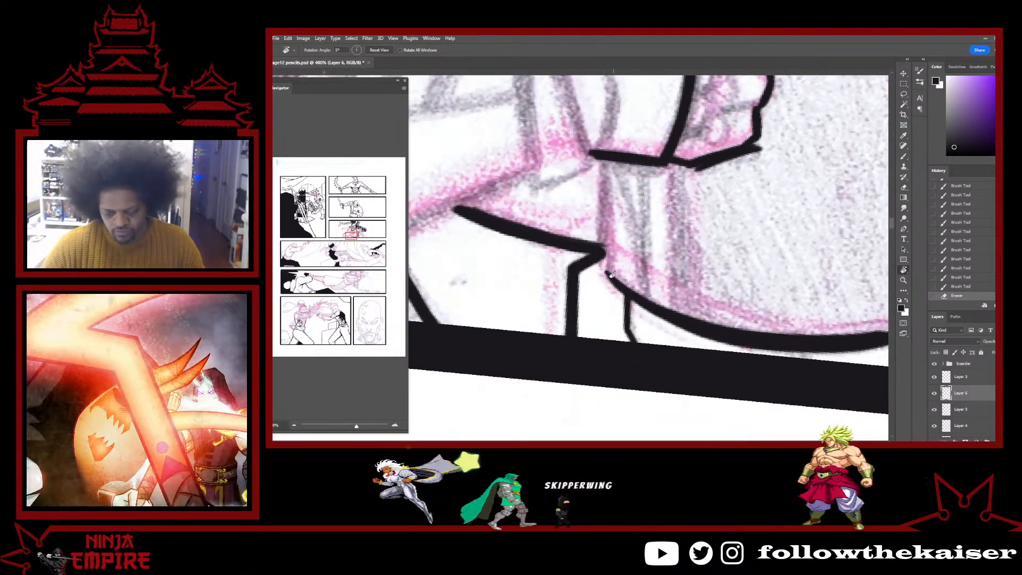
key(b)
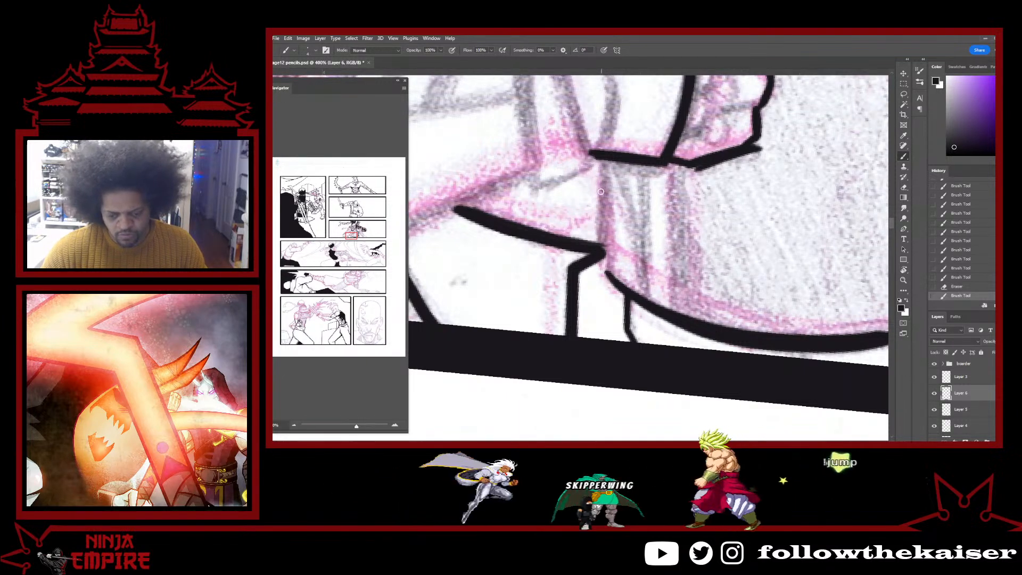
click(608, 274)
shift+click(606, 158)
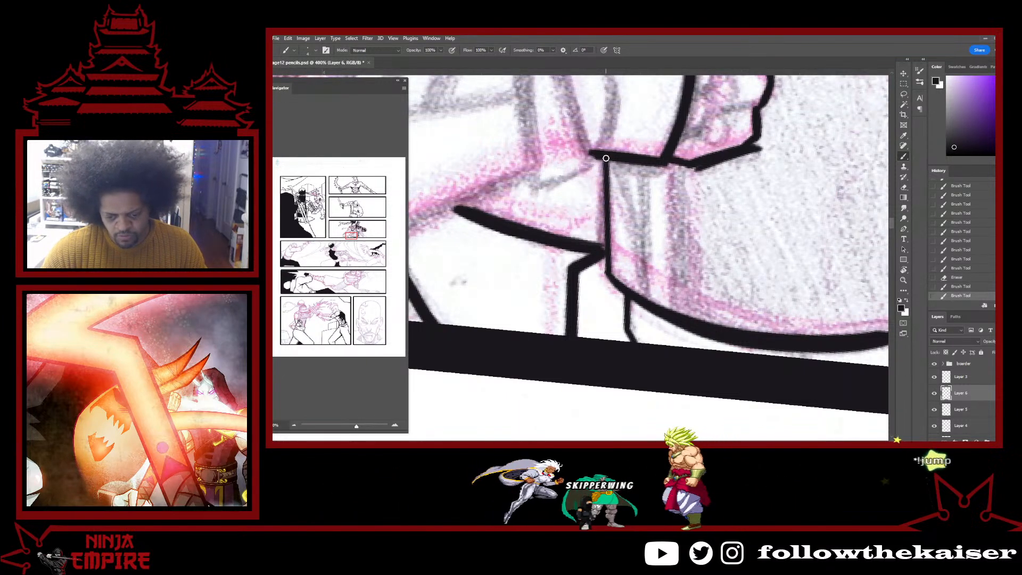
click(604, 270)
shift+click(602, 158)
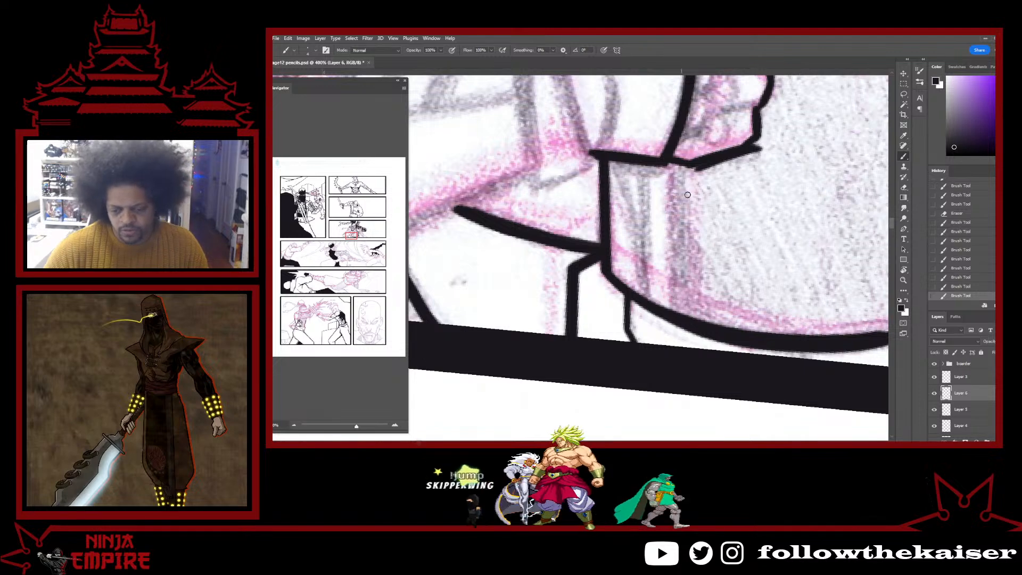
Ink a second straight line parallel to the torso side edge, from the glove down to the waistline, and thicken it.
click(650, 304)
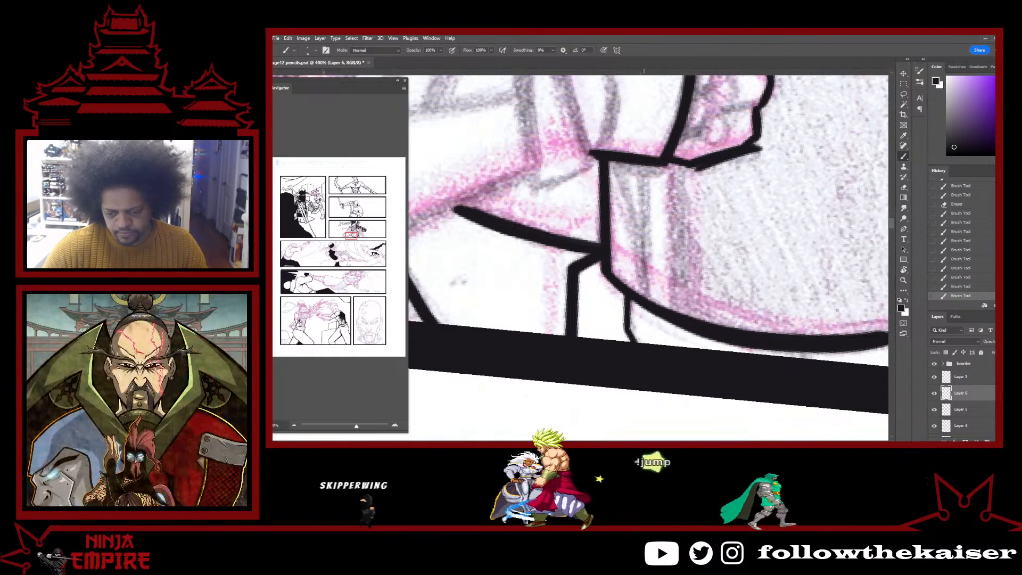
mouse_move(649, 162)
mouse_down()
mouse_move(649, 305)
mouse_move(646, 161)
mouse_up()
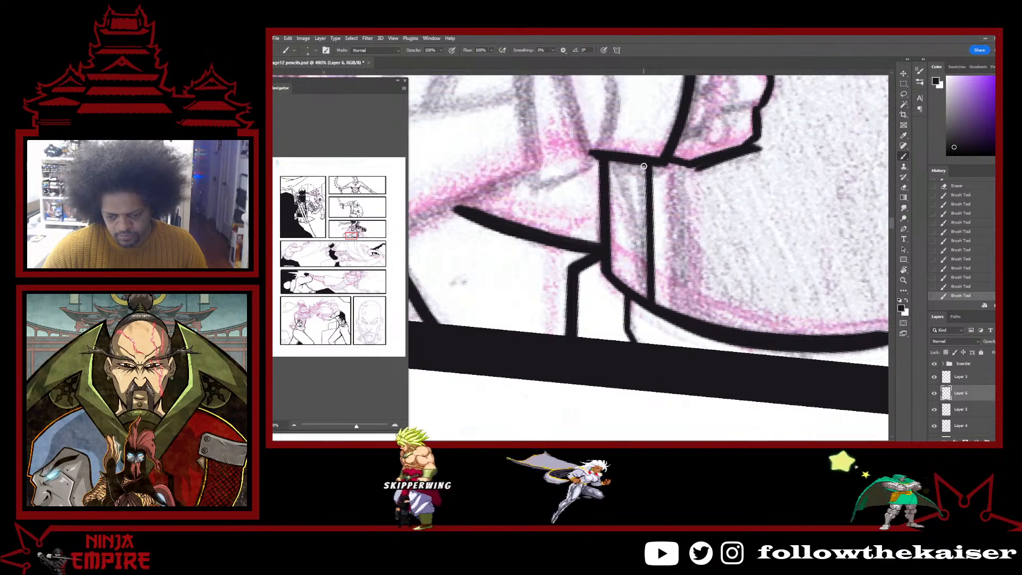
drag(648, 240, 647, 162)
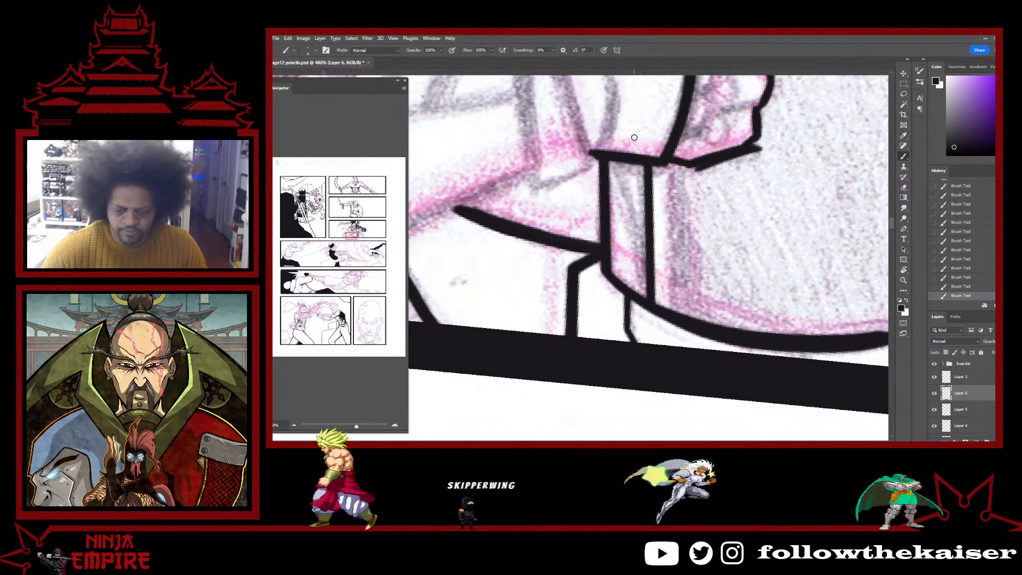
Ink tapering cloth folds inside the narrow side strip of the torso, running diagonally down from the glove towards the waistline.
drag(608, 193, 644, 311)
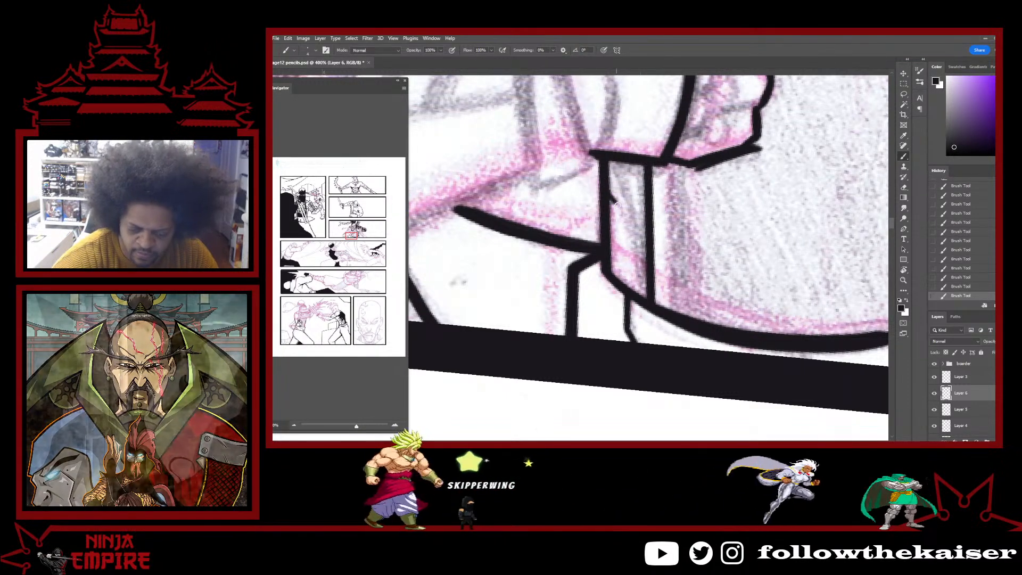
key(ctrl+z)
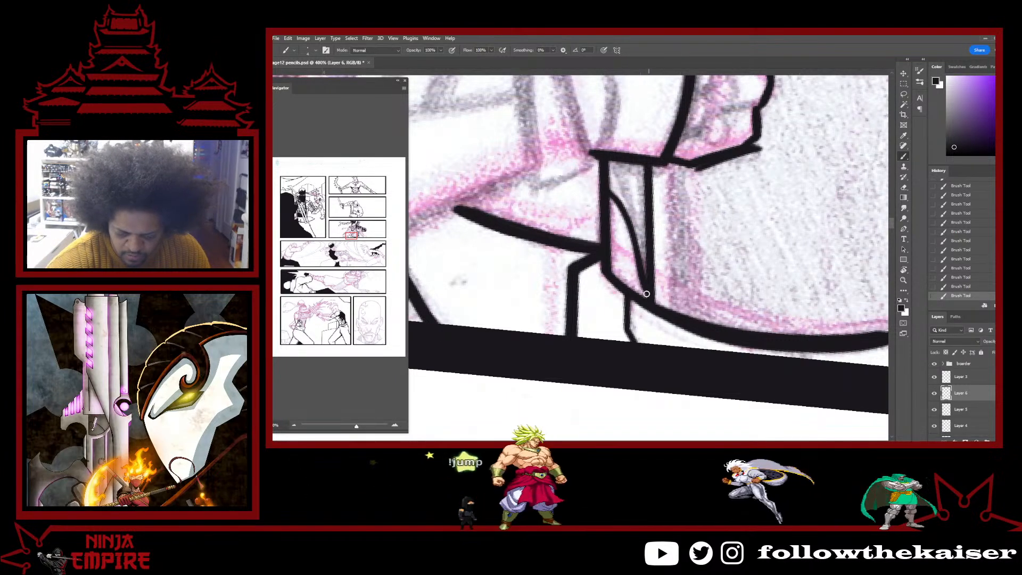
drag(637, 256, 647, 298)
drag(608, 165, 623, 210)
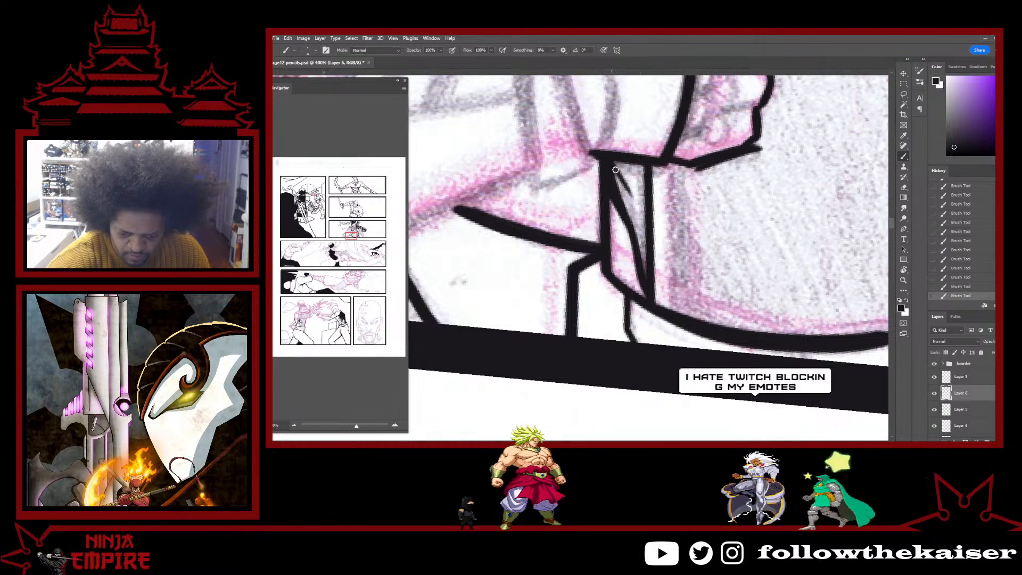
drag(614, 167, 633, 196)
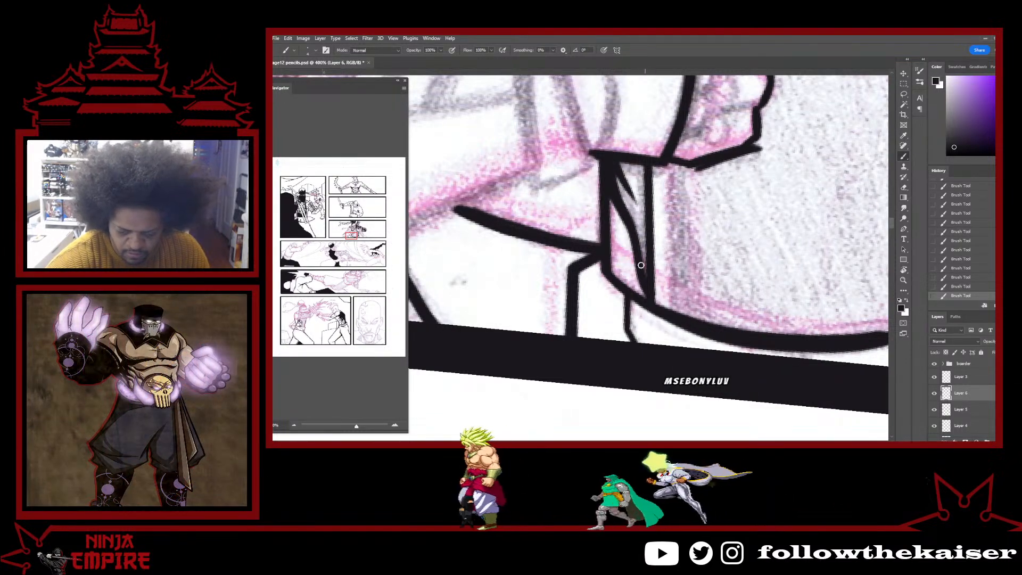
Ink another straight trim line beside the folded side strip, between the fist and the waistline.
drag(731, 254, 689, 307)
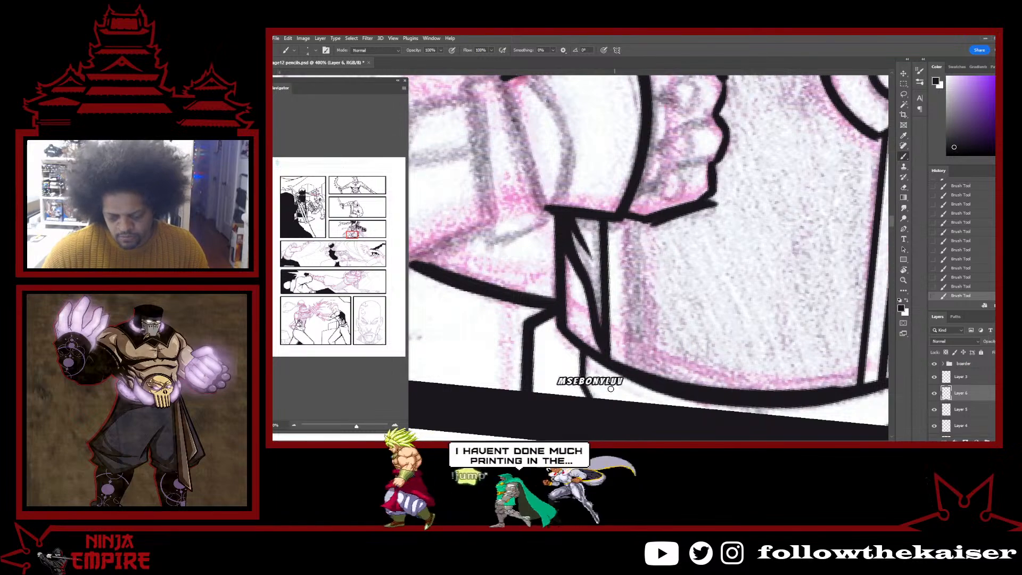
shift+click(620, 218)
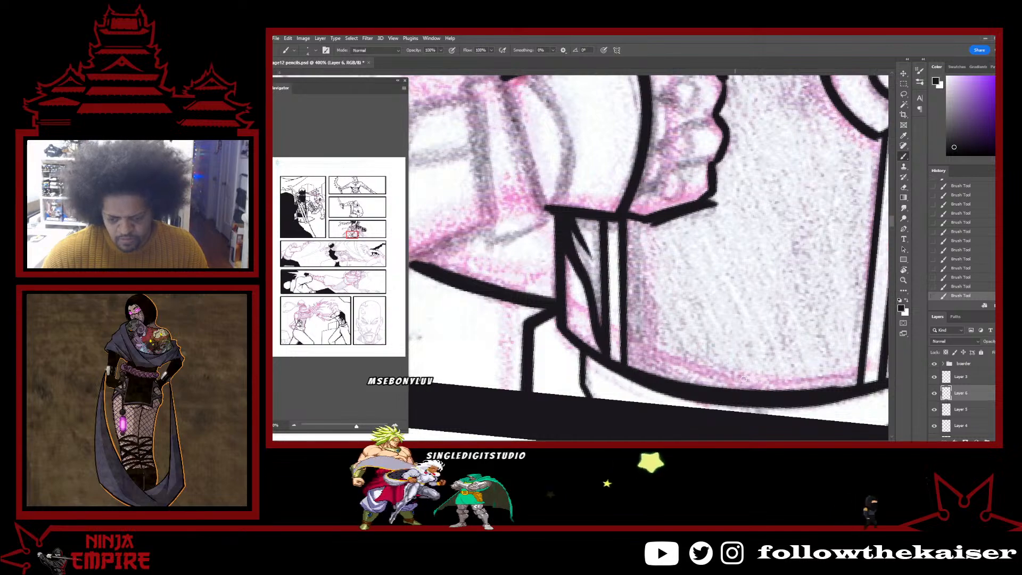
scroll(744, 379, down, 2)
drag(764, 350, 746, 367)
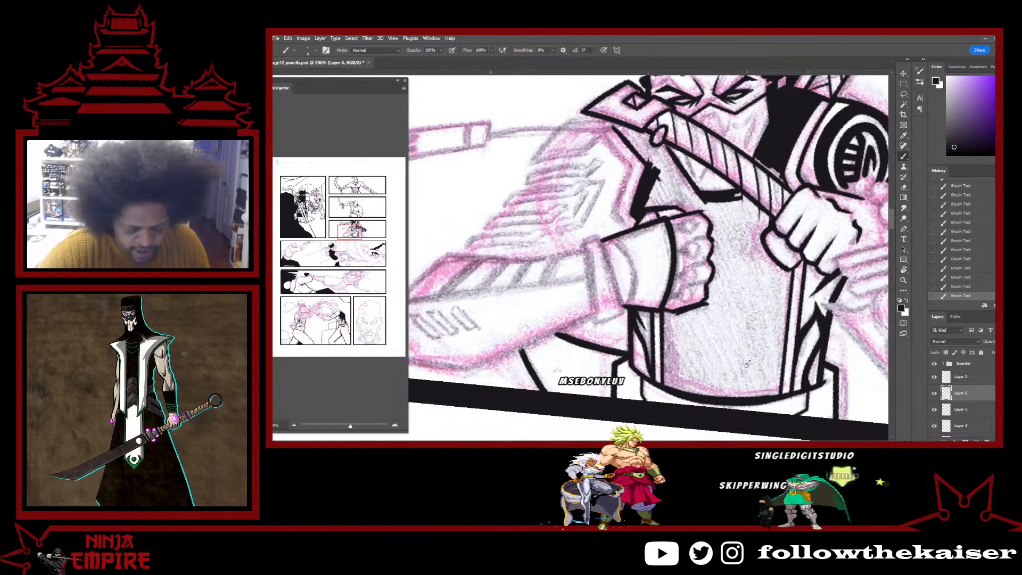
Ink the thin curved cord from below the pointed collar to the pencilled rectangular end piece, rotating the canvas to suit.
key(r)
drag(747, 363, 618, 80)
mouse_move(588, 287)
mouse_down()
mouse_move(604, 288)
mouse_move(579, 153)
mouse_up()
key(b)
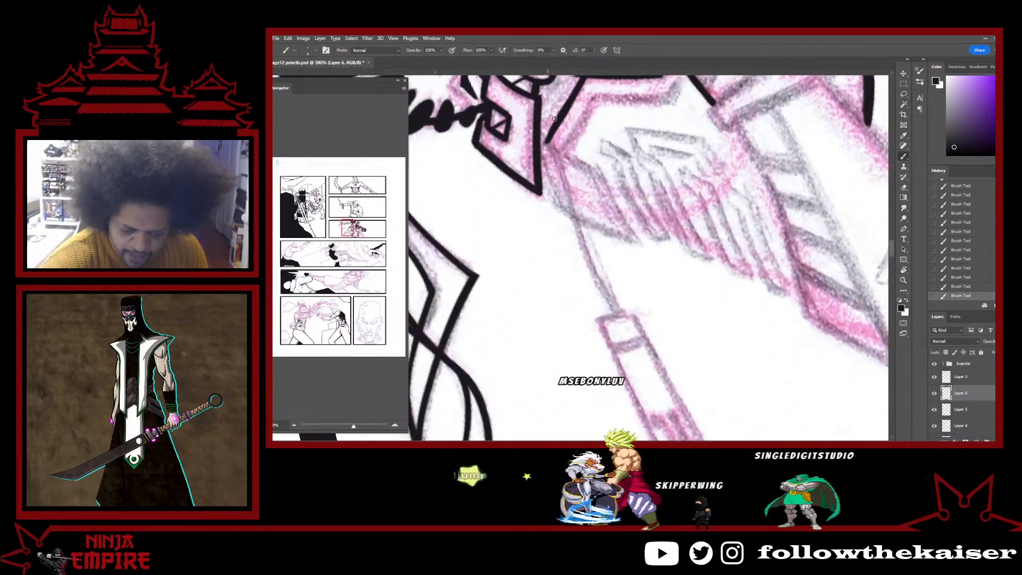
drag(547, 140, 615, 312)
drag(540, 133, 596, 280)
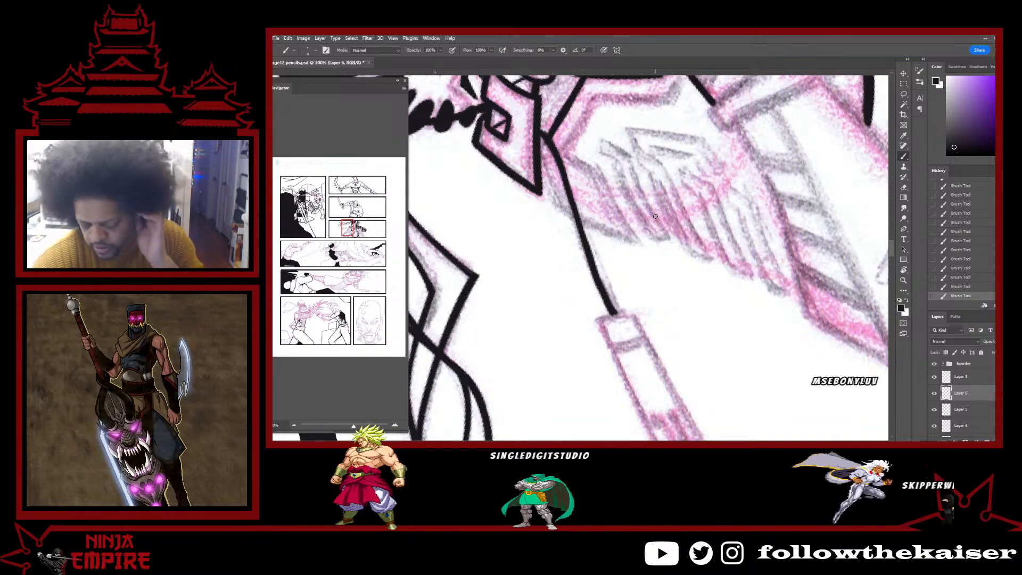
Ink the inner border line of the vest opening, parallel to its angled edge from below the collar towards the fist.
key(r)
drag(655, 216, 698, 283)
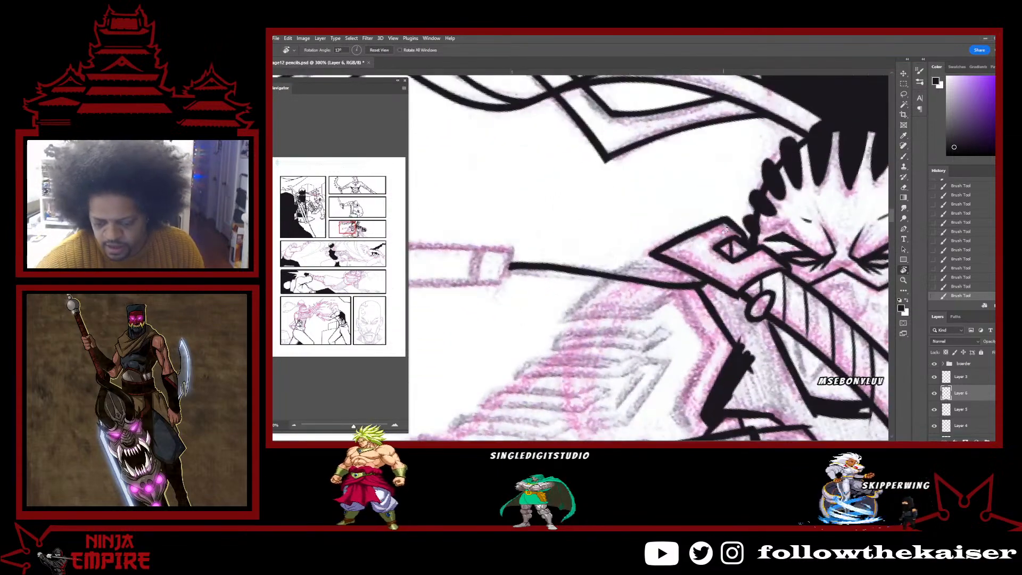
key(b)
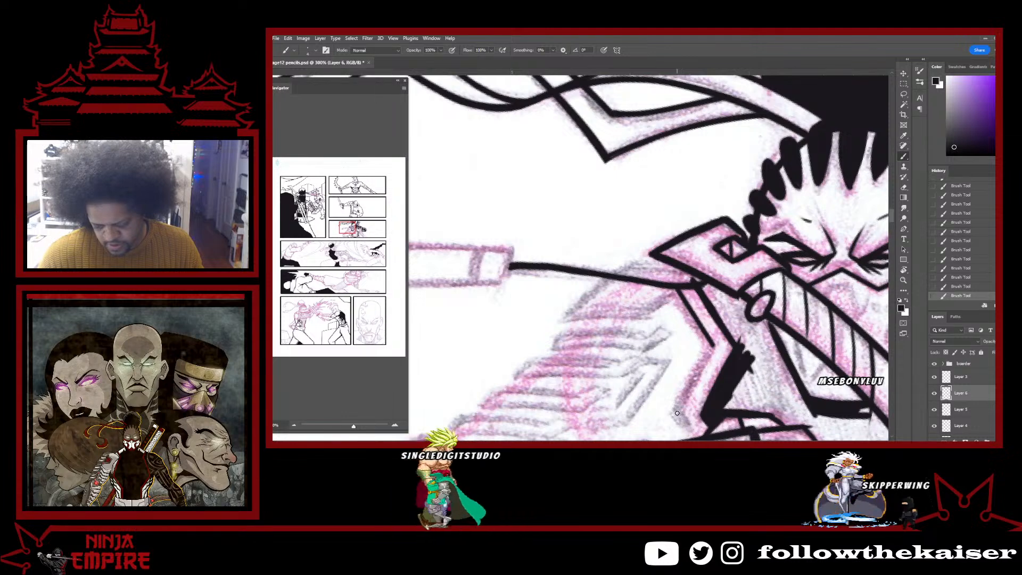
mouse_move(678, 414)
mouse_down()
mouse_move(655, 308)
mouse_move(676, 331)
mouse_up()
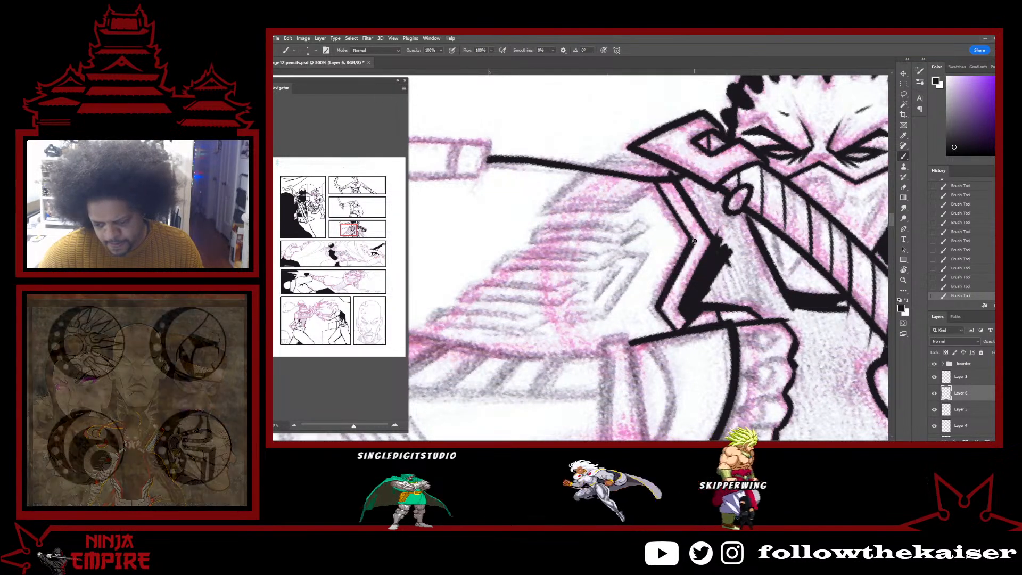
key(ctrl+z)
key(ctrl+z)
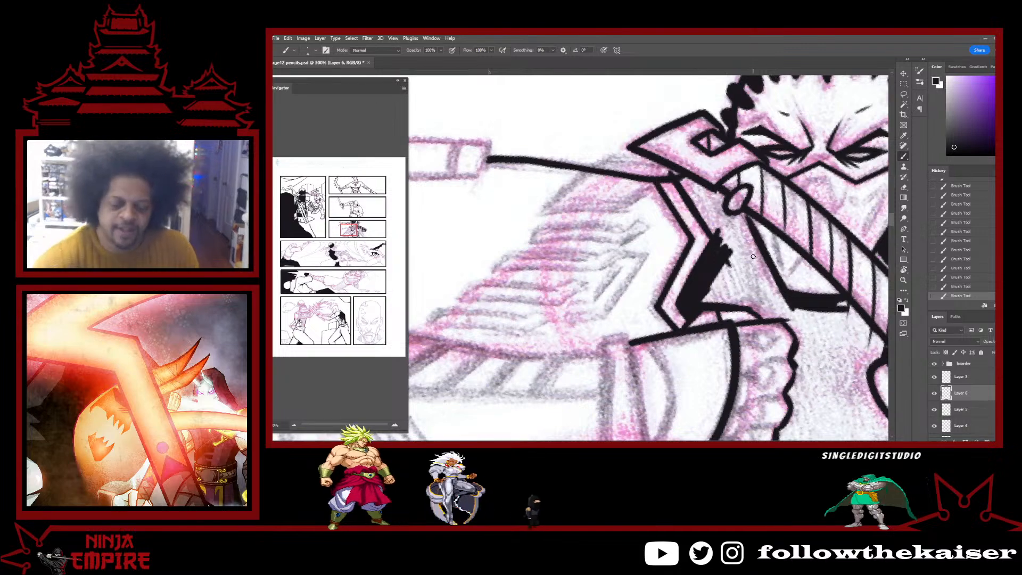
Select the enclosed shaded area of the ninja's torso with the Magic Wand.
key(ctrl+minus)
key(ctrl+minus)
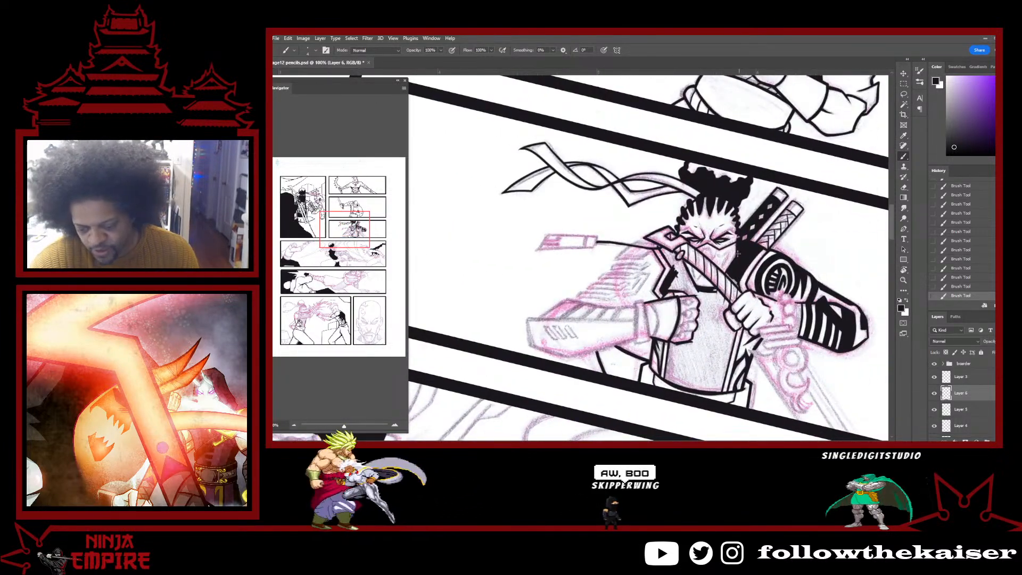
ctrl+click(716, 298)
ctrl+click(717, 298)
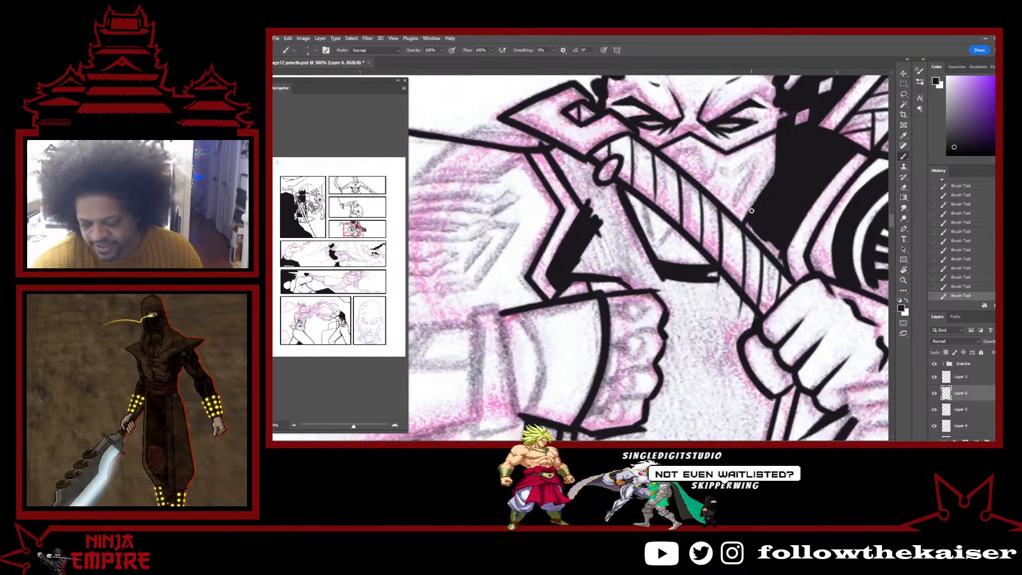
drag(725, 306, 649, 357)
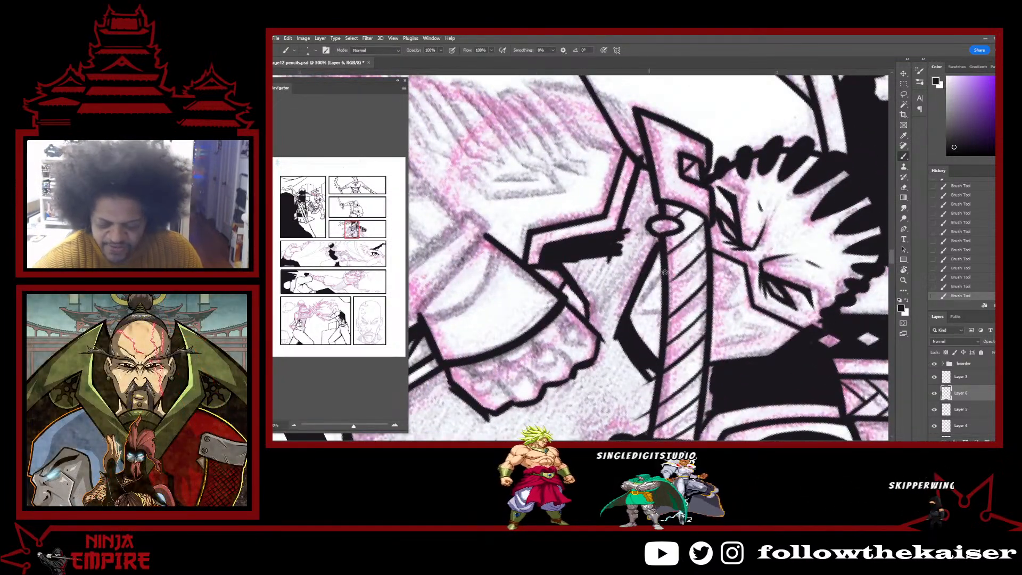
key(r)
drag(664, 271, 704, 239)
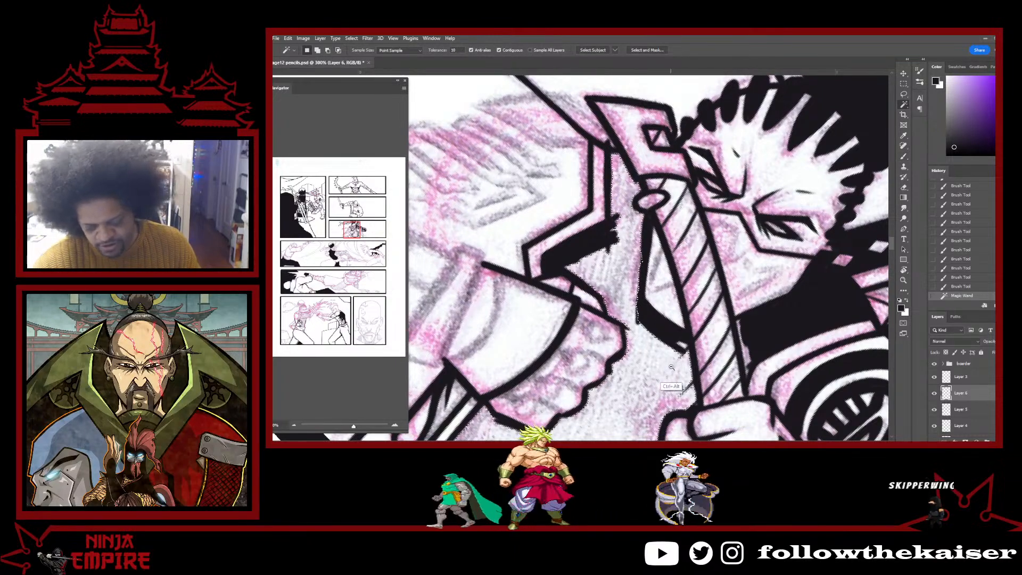
Expand the torso selection, fill it with solid black and clear the selection.
ctrl+alt+click(671, 366)
ctrl+alt+click(671, 367)
drag(681, 358, 690, 317)
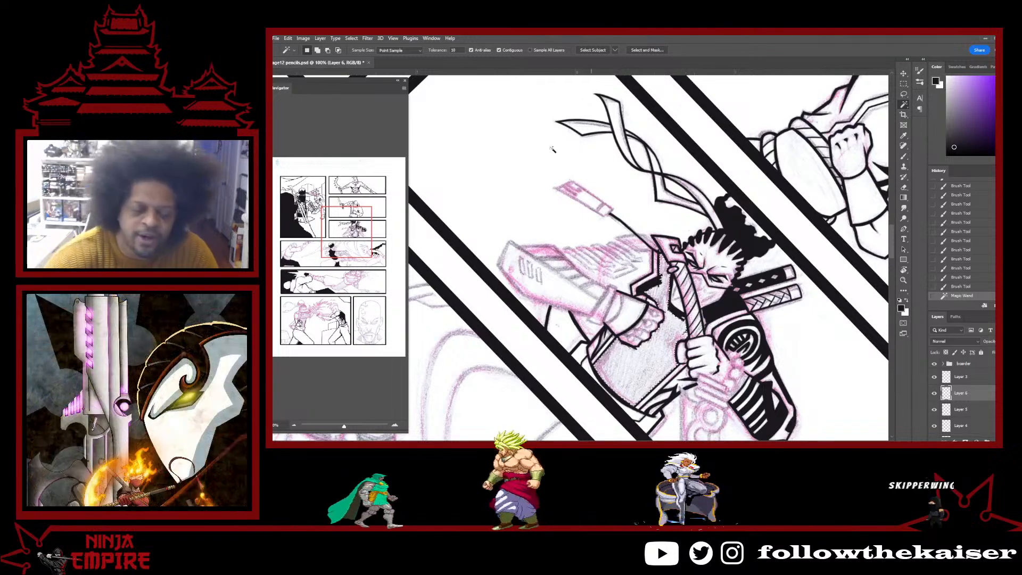
click(351, 38)
mouse_move(411, 163)
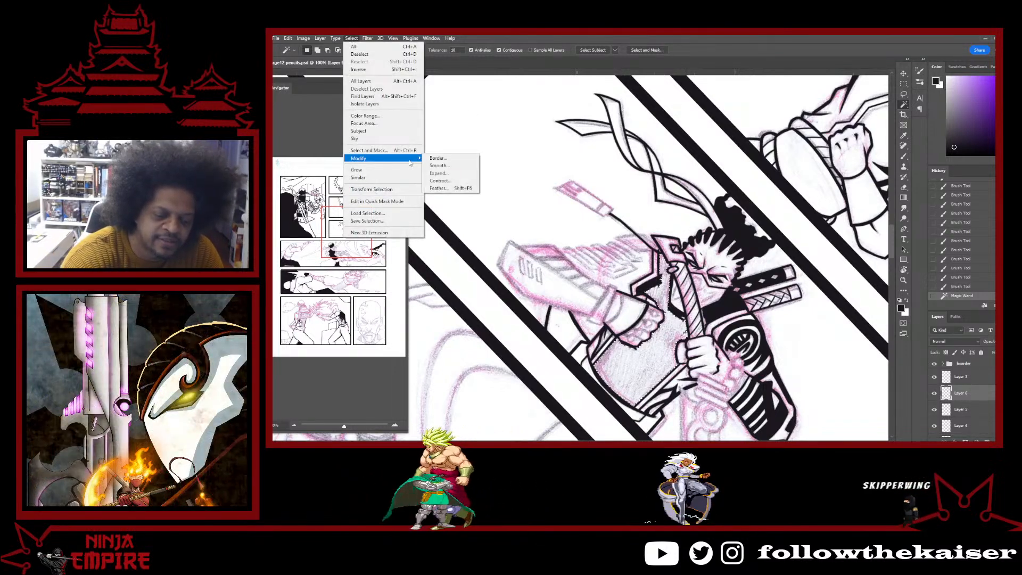
click(439, 173)
key(Return)
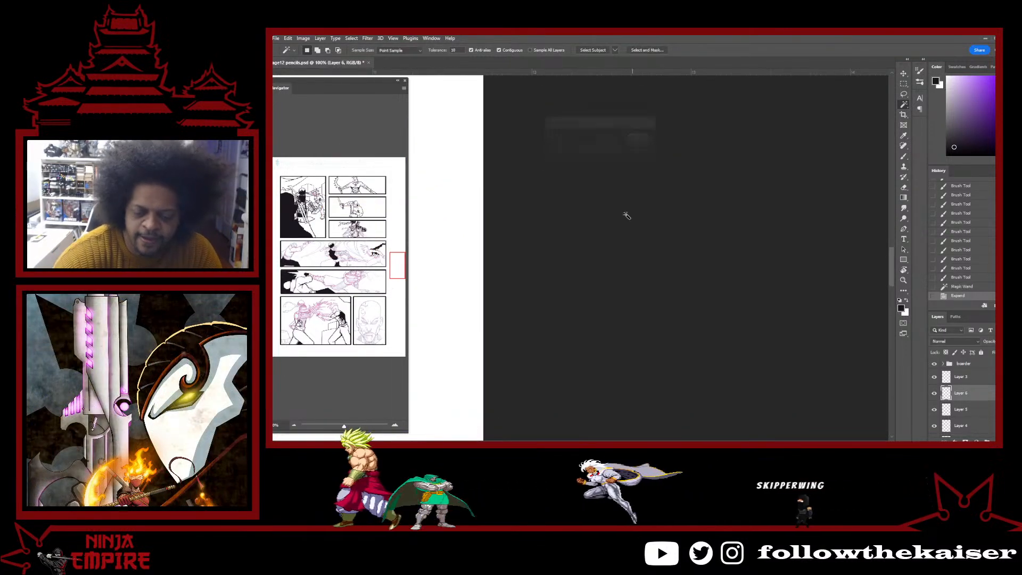
drag(594, 339, 825, 301)
drag(682, 260, 871, 321)
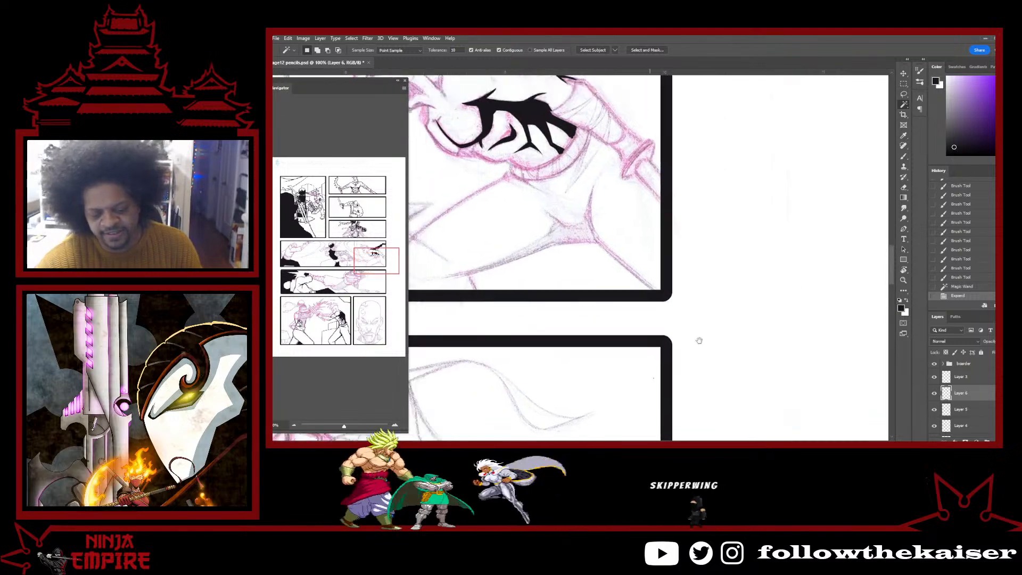
drag(532, 201, 699, 398)
drag(495, 143, 701, 379)
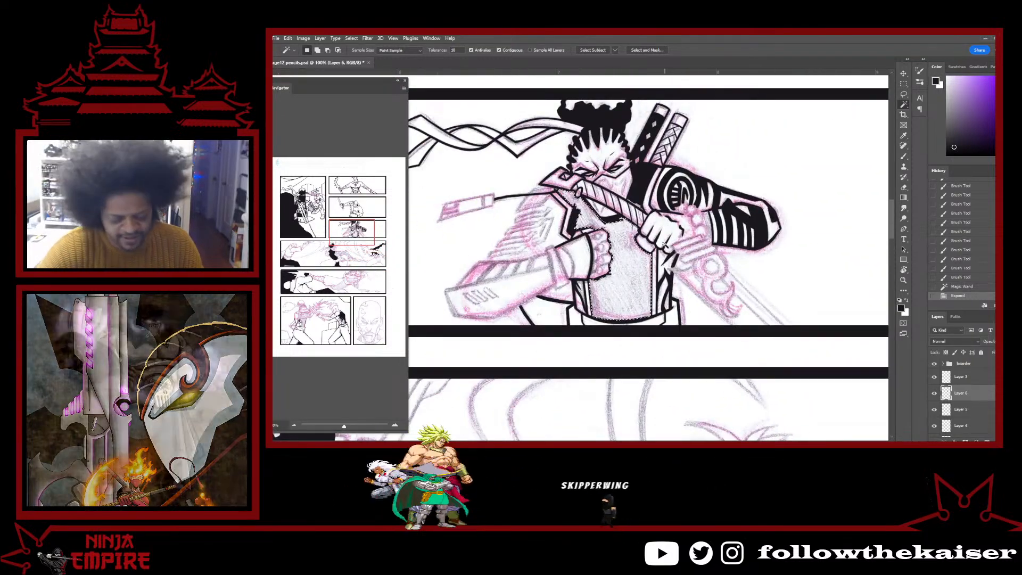
key(alt+BackSpace)
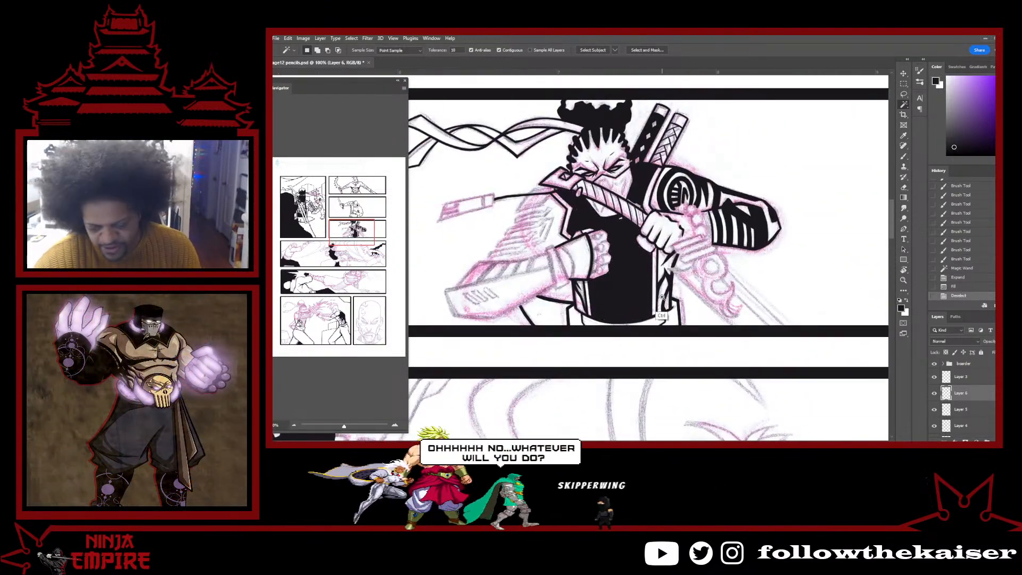
Touch up the black torso fill with the brush along the clenched fist and beneath the gripping hand.
ctrl+click(661, 296)
ctrl+click(661, 296)
drag(591, 196, 656, 221)
key(b)
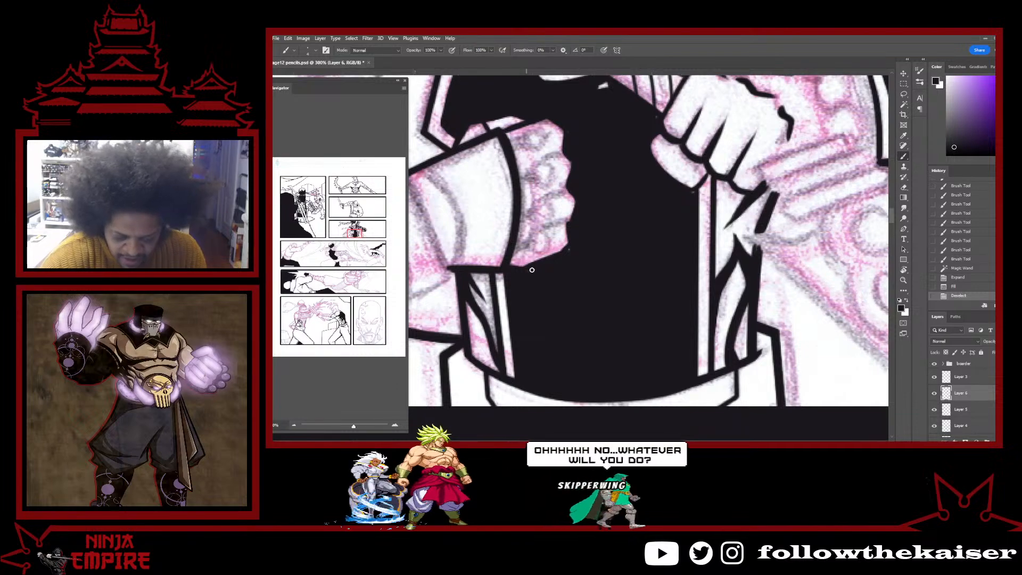
drag(558, 255, 580, 241)
click(693, 192)
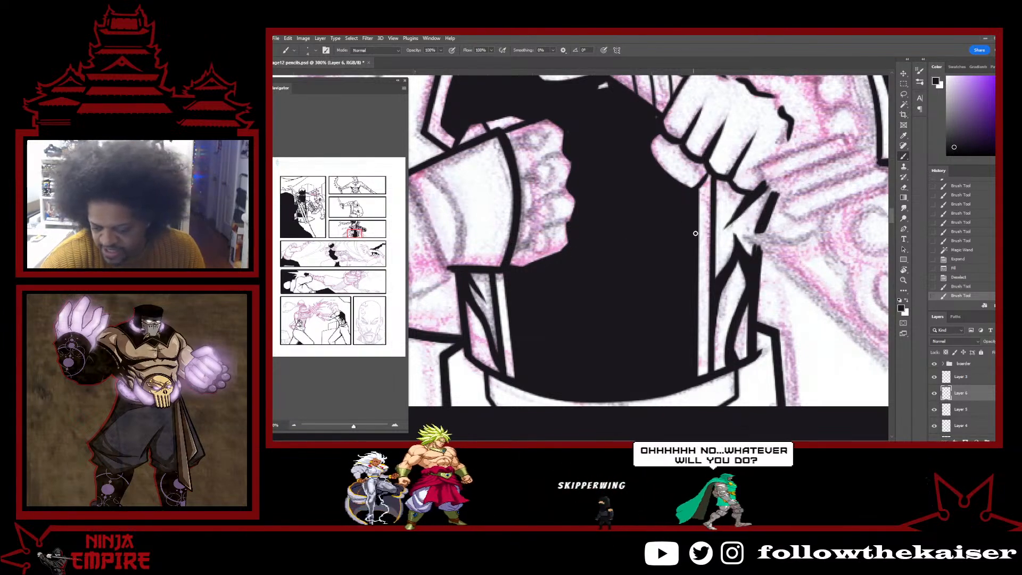
Paint over the small white gap left in the black torso fill just below the sword handle.
scroll(612, 202, up, 3)
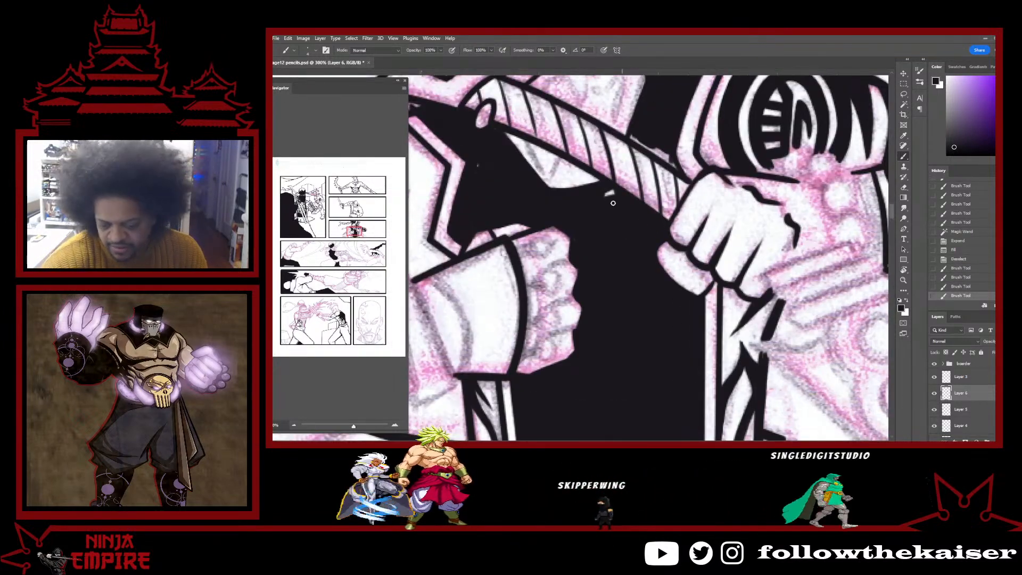
drag(613, 192, 605, 196)
click(609, 192)
drag(489, 166, 560, 221)
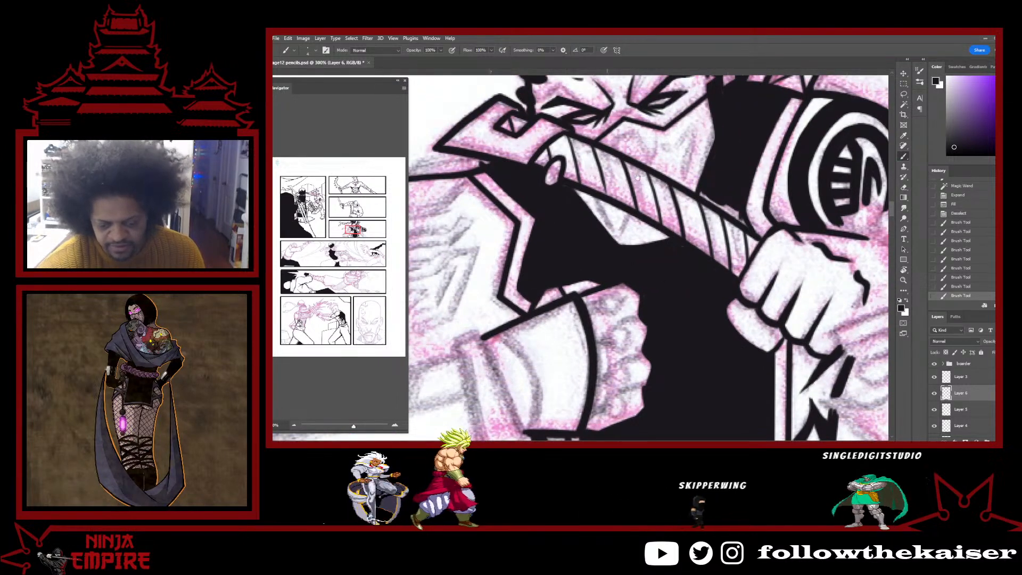
Touch up the black fill between the sword handle and the light trim beside the ninja's emblem-bearing shoulder.
drag(697, 191, 744, 217)
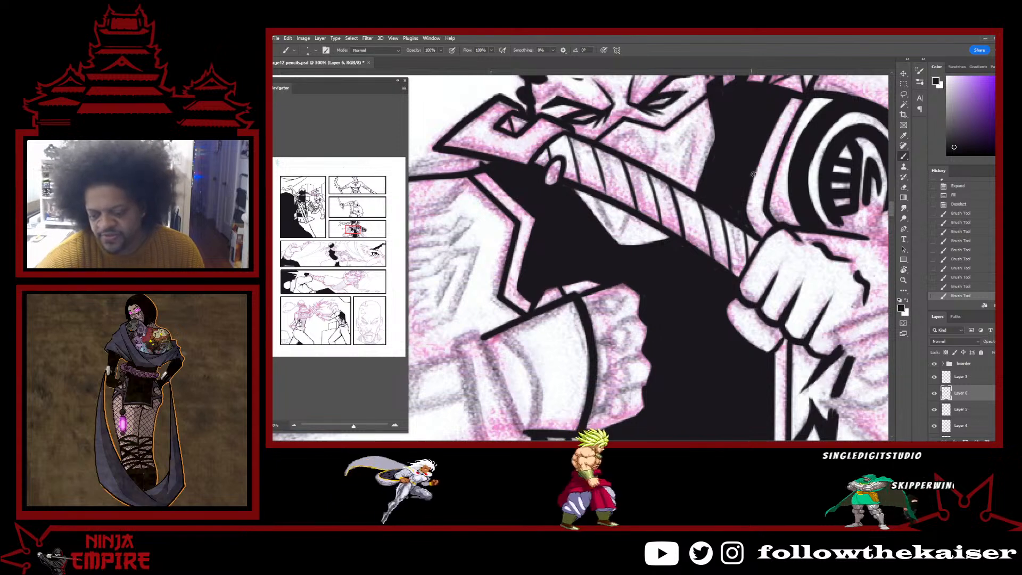
drag(749, 182, 748, 222)
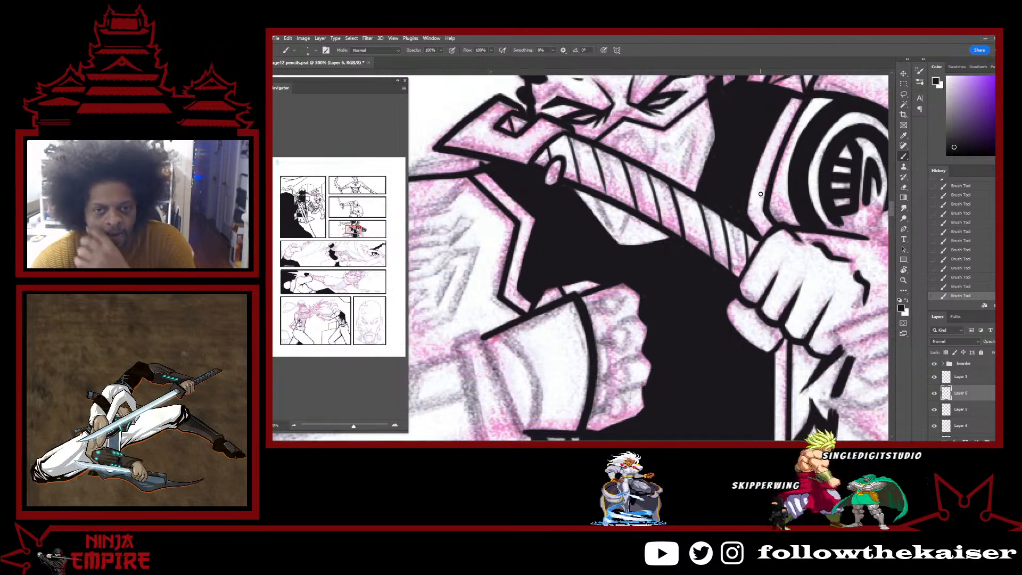
Examine the inked ninja in the third panel from several angles, including the waist, vest hem and collar.
key(ctrl+minus)
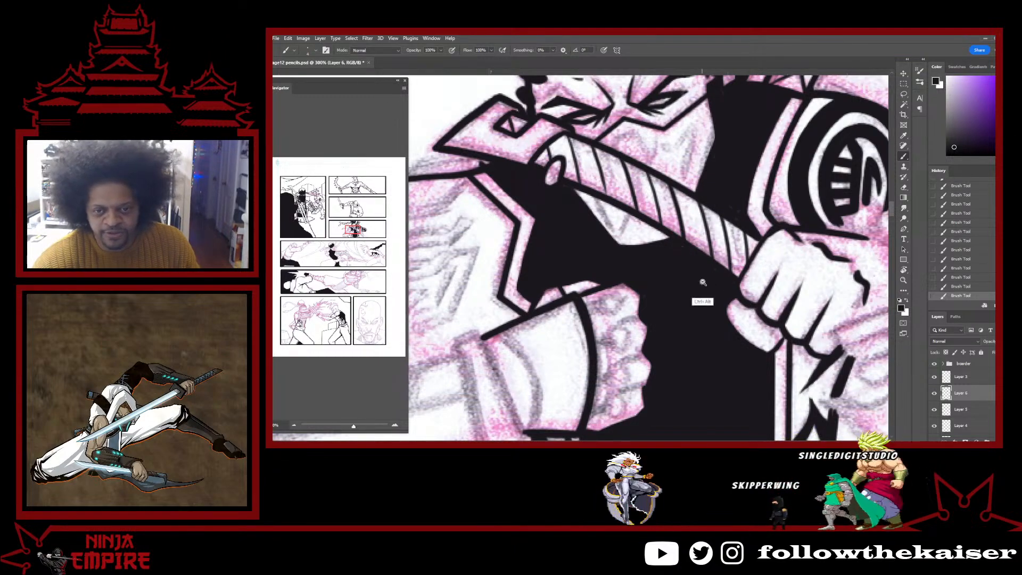
key(ctrl+minus)
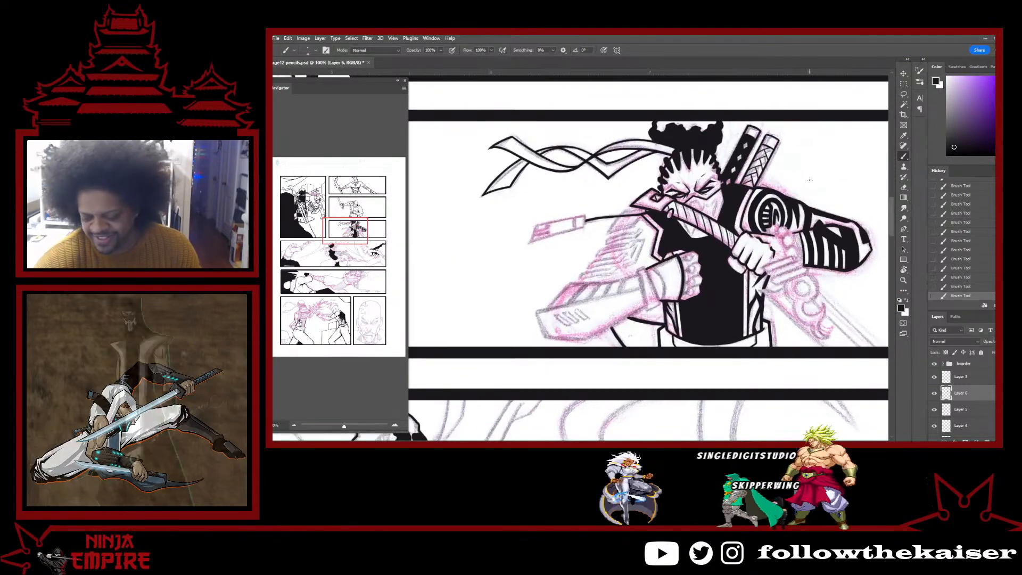
key(r)
drag(732, 333, 647, 371)
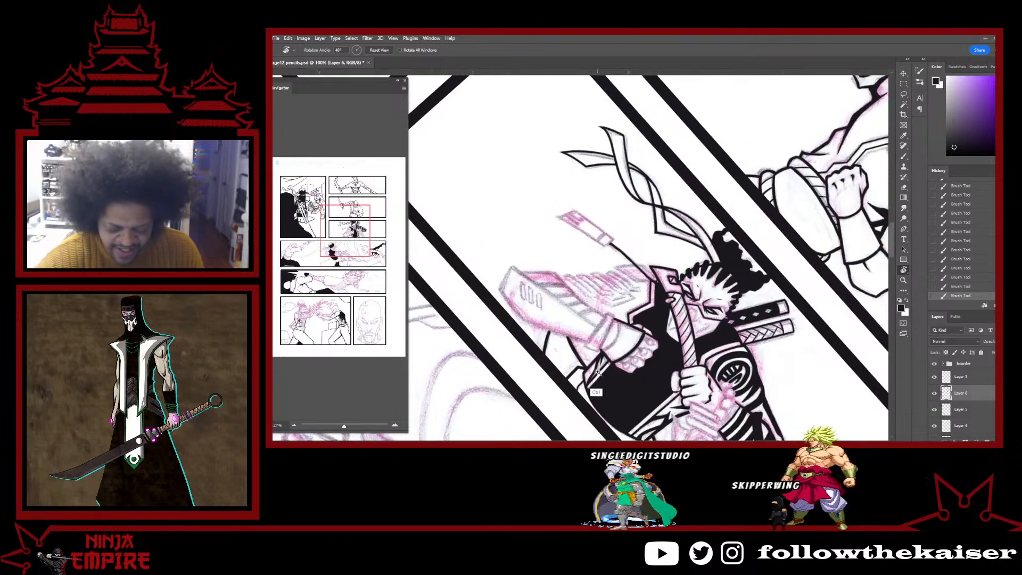
scroll(595, 392, up, 2)
drag(573, 288, 587, 181)
key(b)
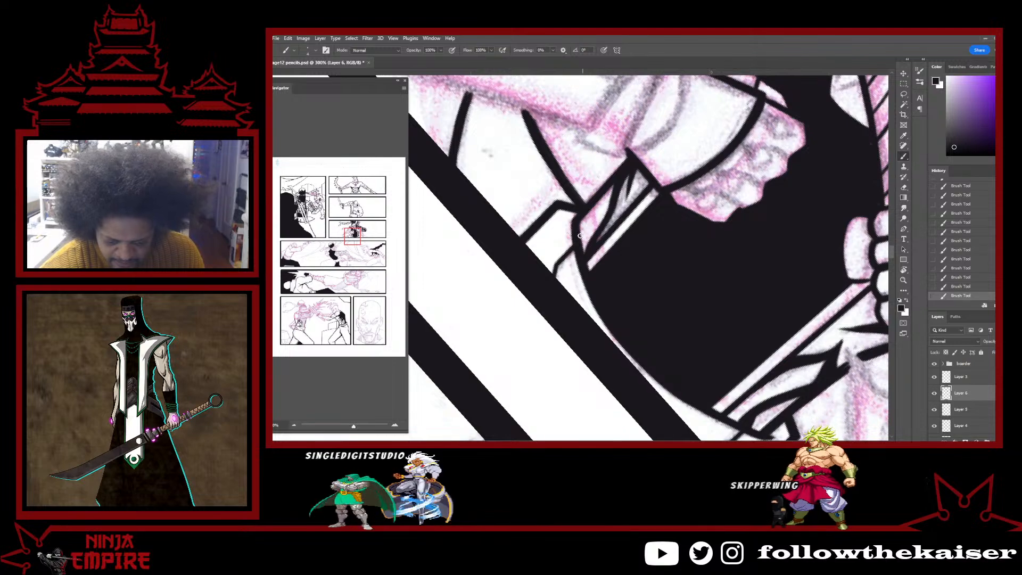
drag(689, 392, 583, 270)
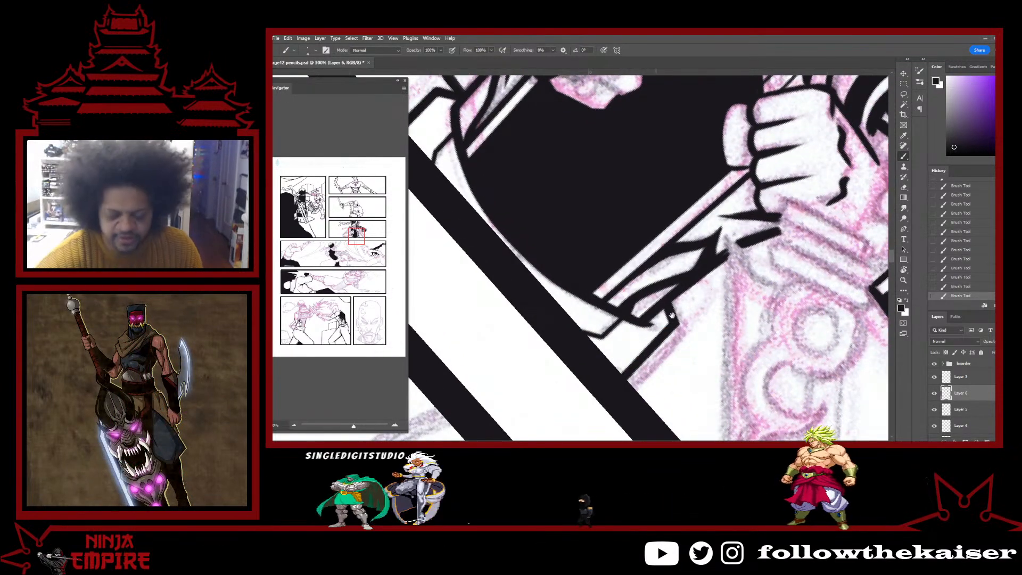
key(r)
drag(639, 321, 792, 274)
drag(610, 181, 744, 324)
drag(646, 306, 741, 359)
drag(641, 239, 746, 349)
drag(742, 192, 698, 211)
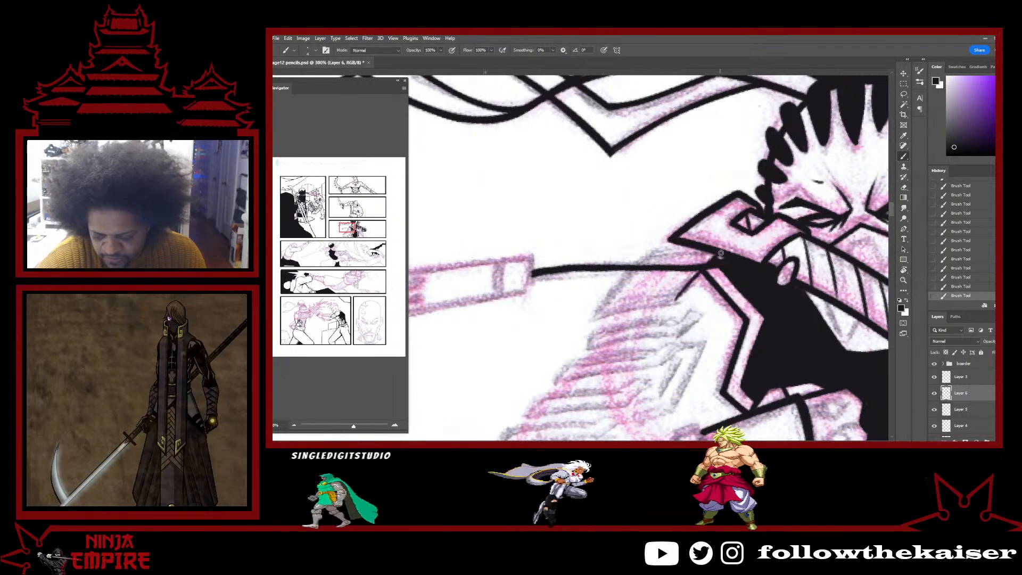
Ink the pointed shoulder plate beneath the ninja's collar, redoing its short inner edge and closing its outline.
drag(675, 300, 725, 250)
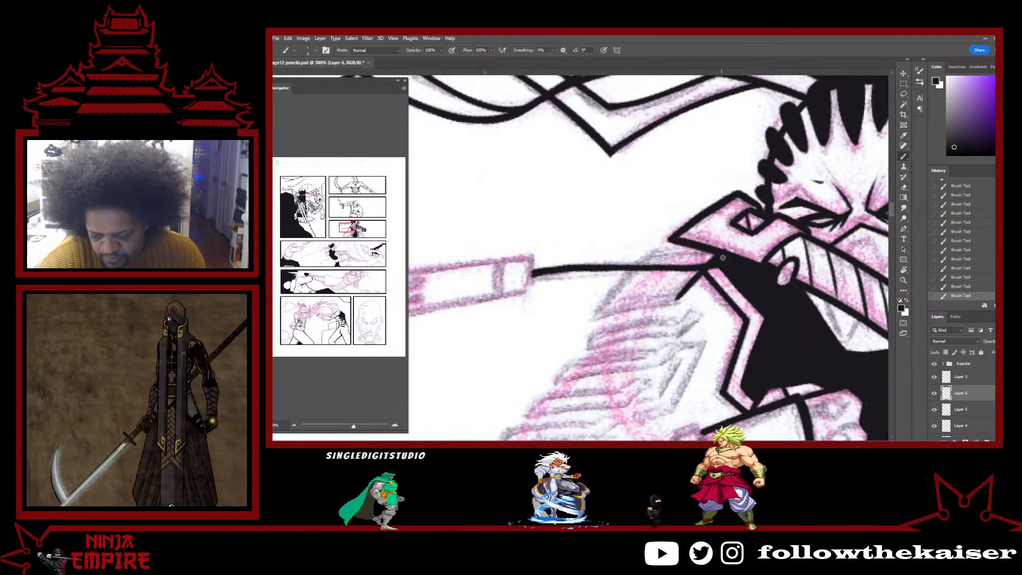
key(ctrl+z)
drag(690, 287, 718, 258)
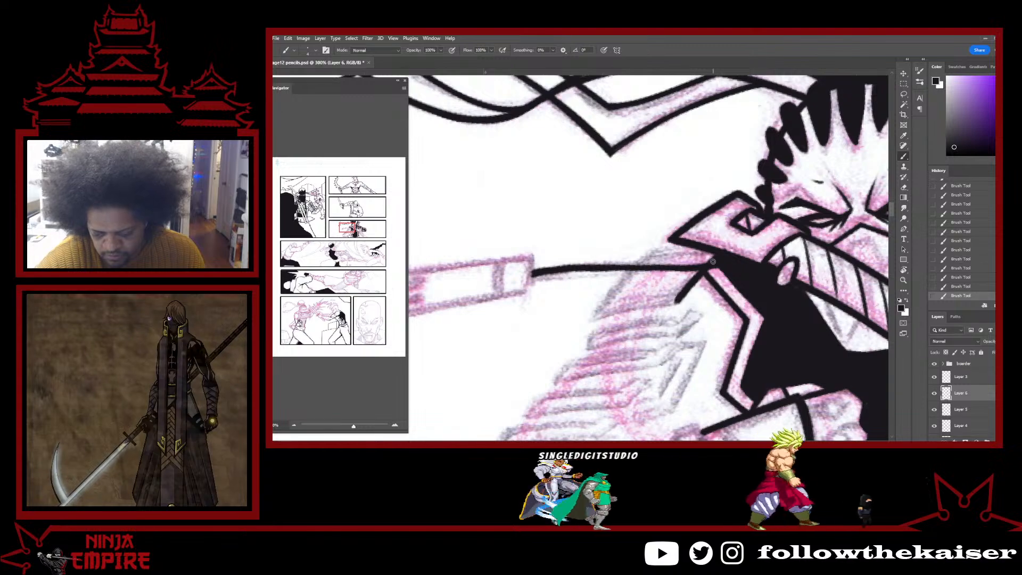
key(r)
drag(686, 288, 674, 212)
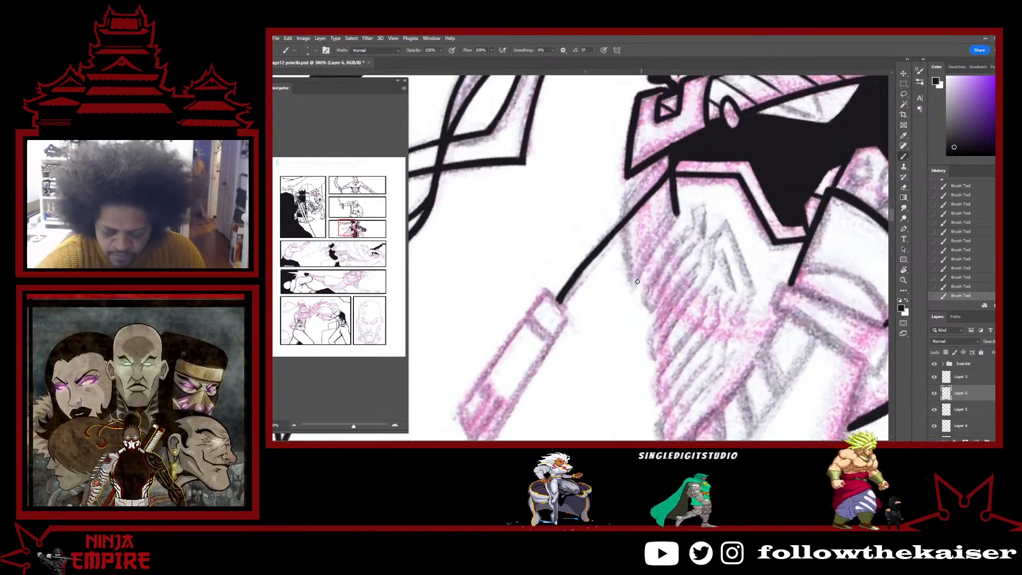
drag(633, 286, 677, 215)
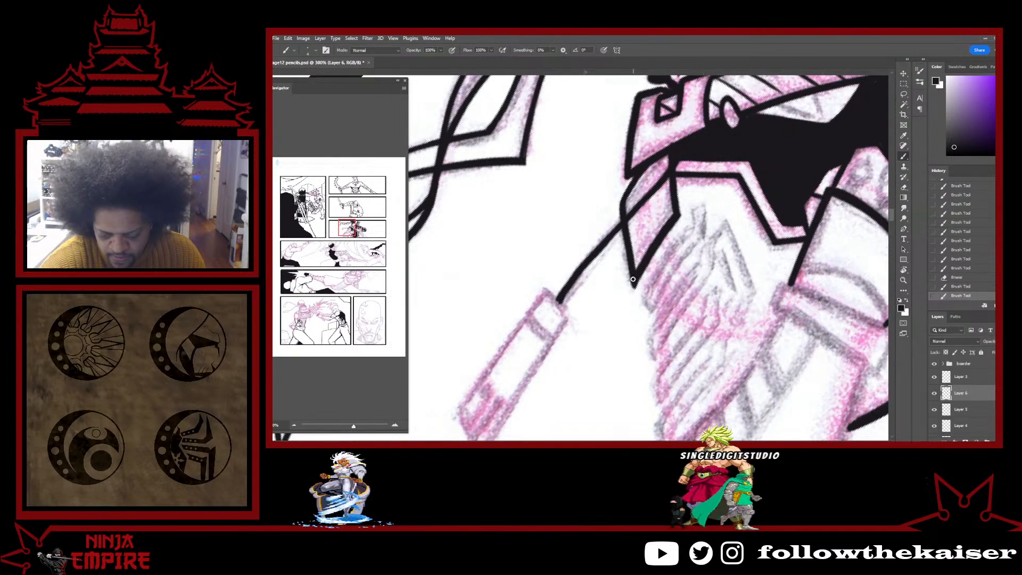
Ink the outline of the first narrow armour slat directly below the shoulder plate on the upper arm.
mouse_move(628, 199)
mouse_down()
mouse_move(759, 259)
mouse_move(737, 303)
mouse_move(740, 255)
mouse_move(764, 235)
mouse_move(764, 267)
mouse_move(769, 231)
mouse_up()
key(e)
key(r)
key(b)
mouse_move(633, 228)
mouse_down()
mouse_move(632, 249)
mouse_move(710, 189)
mouse_up()
mouse_move(634, 252)
mouse_down()
mouse_move(638, 226)
mouse_move(632, 232)
mouse_move(705, 177)
mouse_up()
drag(690, 187, 699, 181)
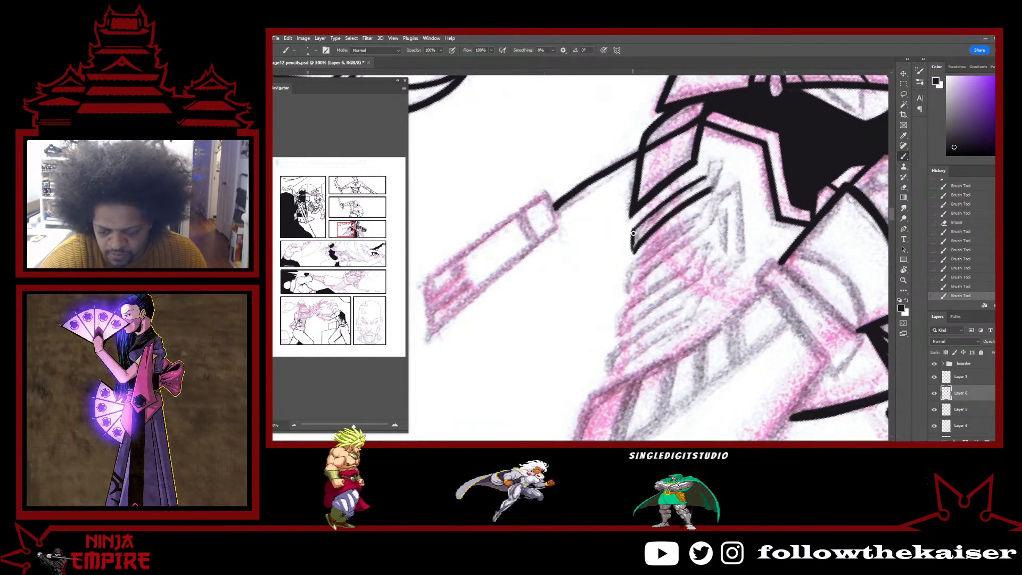
mouse_move(634, 233)
mouse_down()
mouse_move(670, 201)
mouse_move(632, 243)
mouse_up()
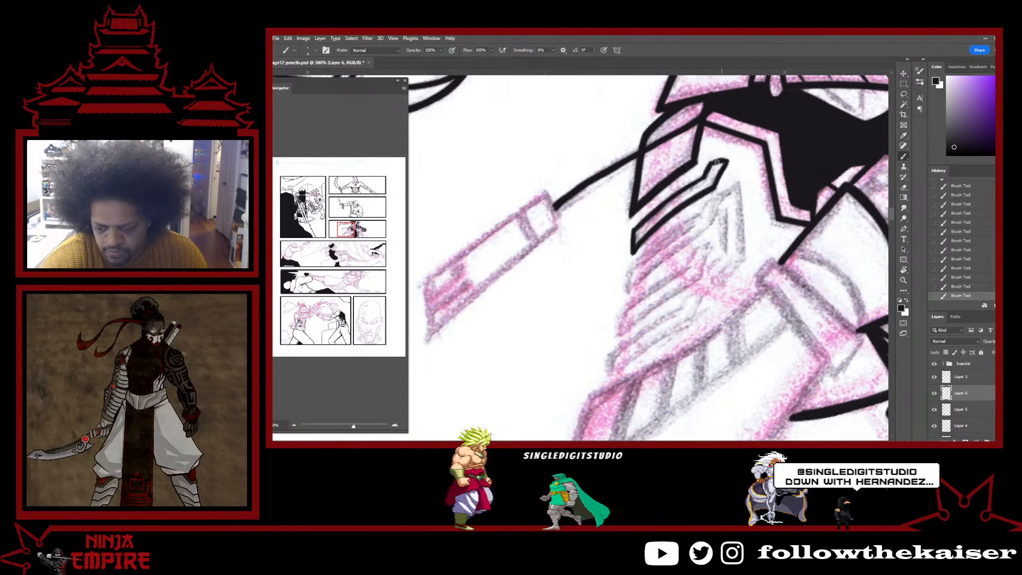
Clean up the armour slat's angled upper tip with the Eraser and re-ink its long edges and lower point.
key(e)
click(717, 162)
key(b)
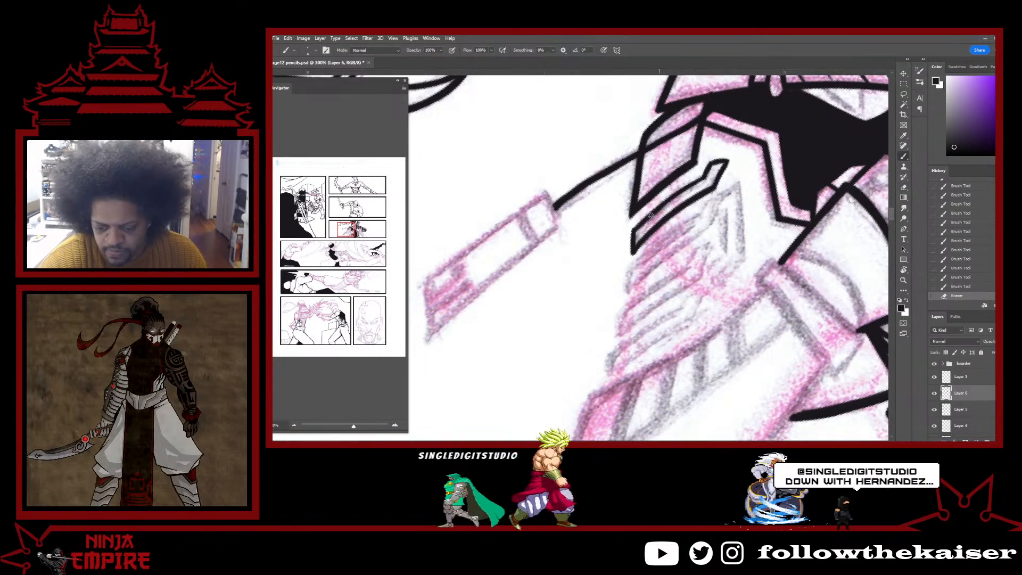
drag(650, 215, 706, 171)
drag(634, 234, 633, 254)
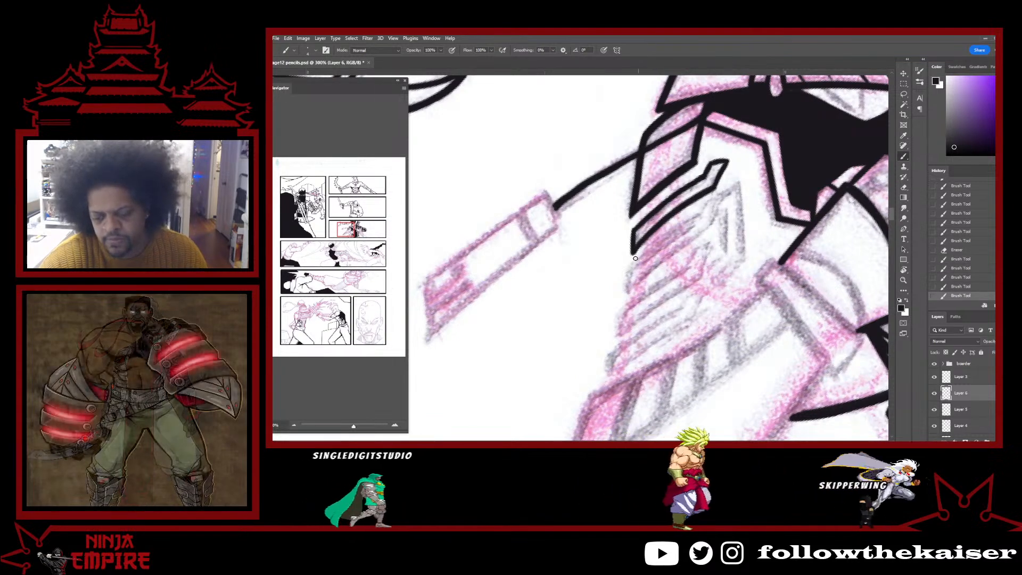
key(e)
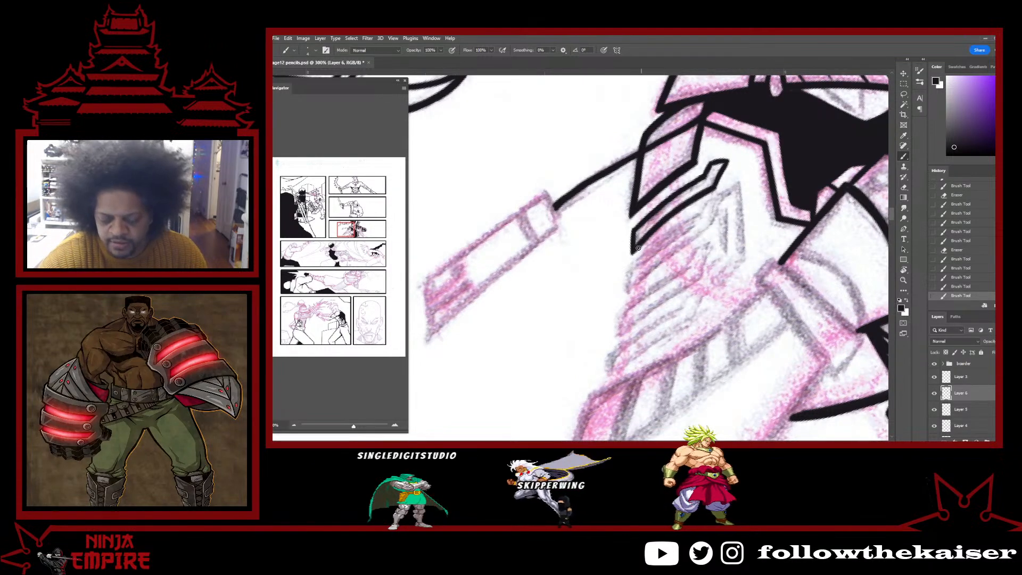
drag(642, 246, 677, 213)
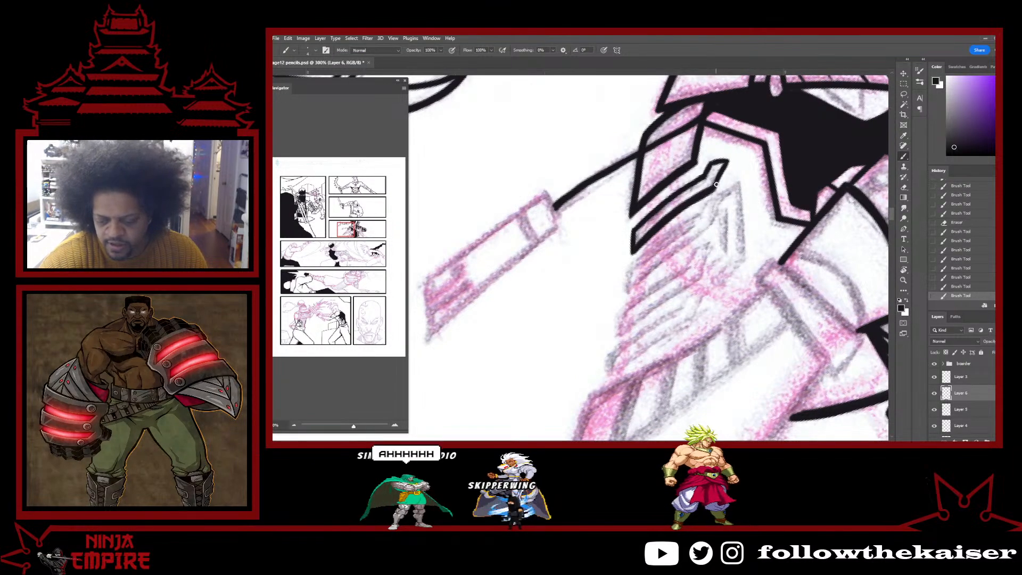
drag(715, 185, 727, 163)
key(e)
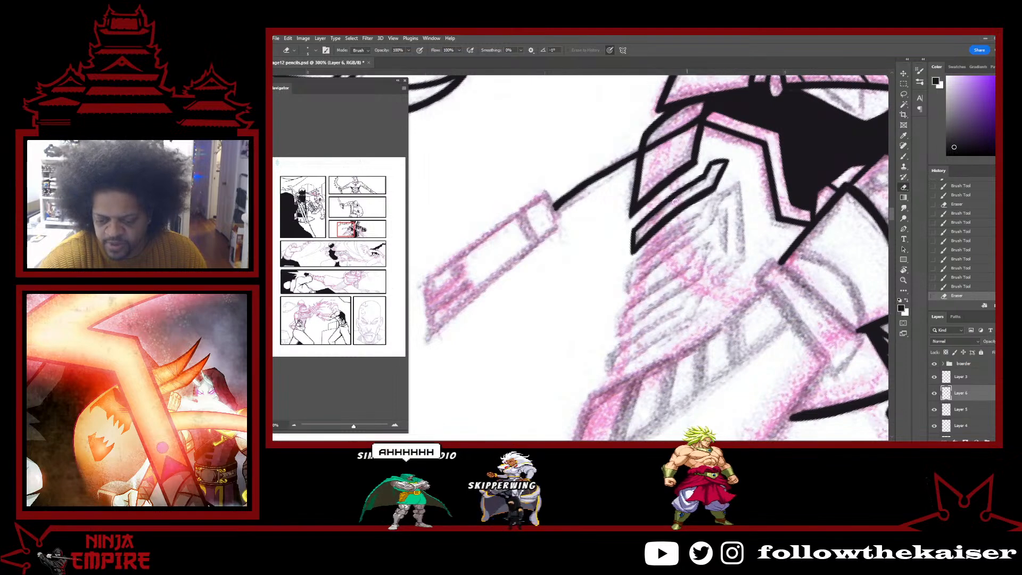
key(b)
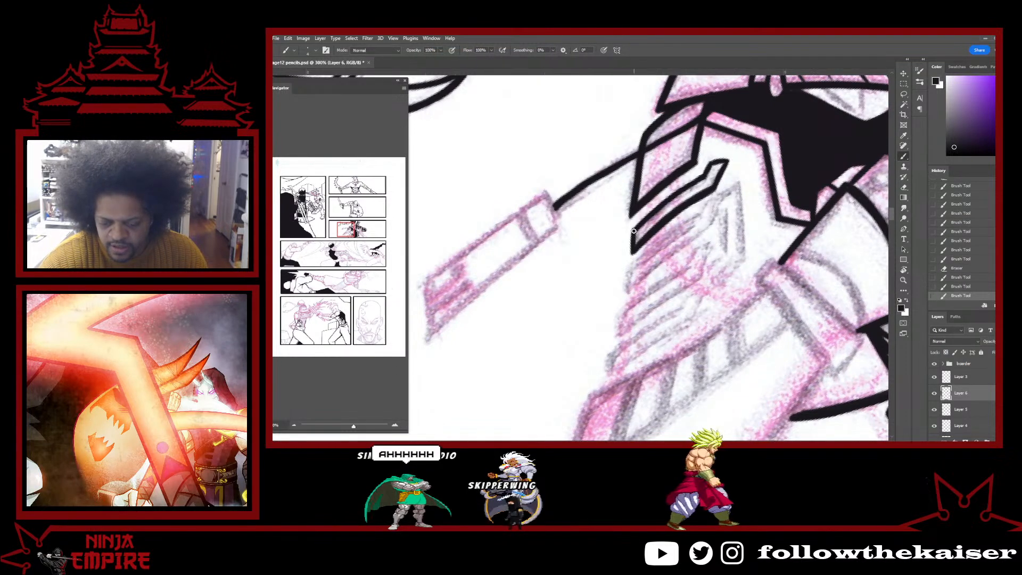
drag(674, 193, 701, 176)
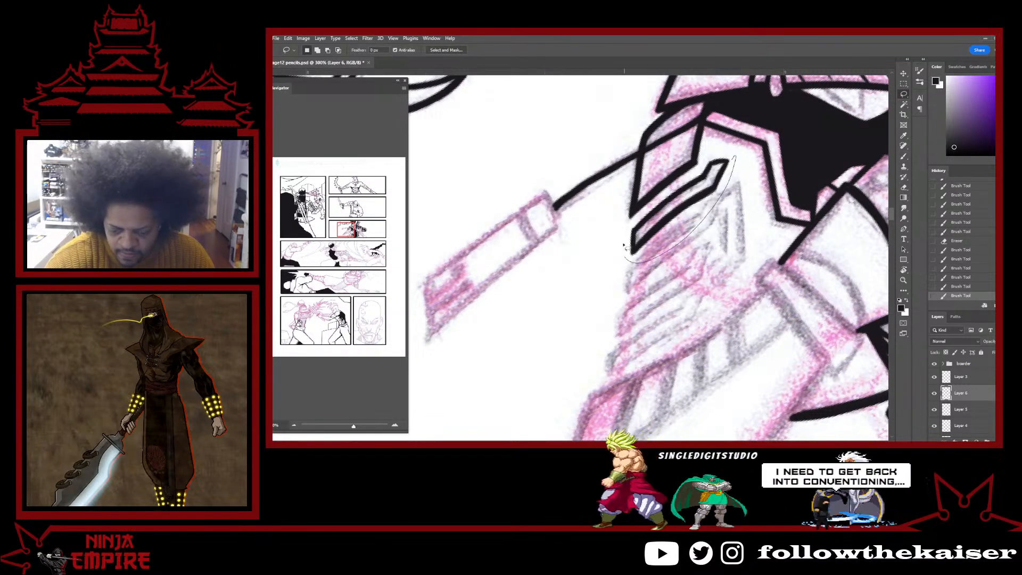
Lasso the finished armour slat and paste three copies of it in a row down the upper arm.
drag(700, 172, 708, 156)
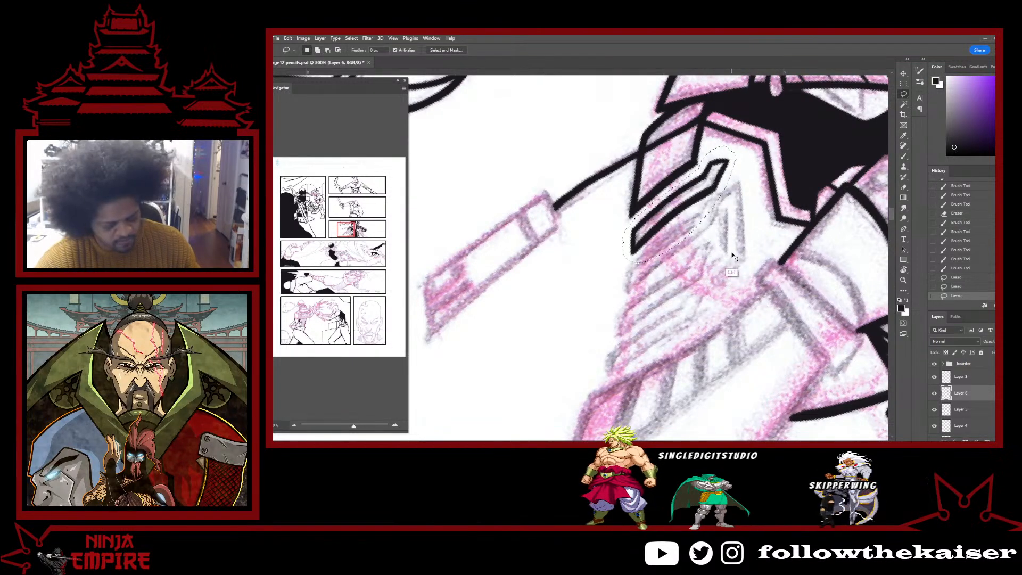
drag(697, 194, 691, 230)
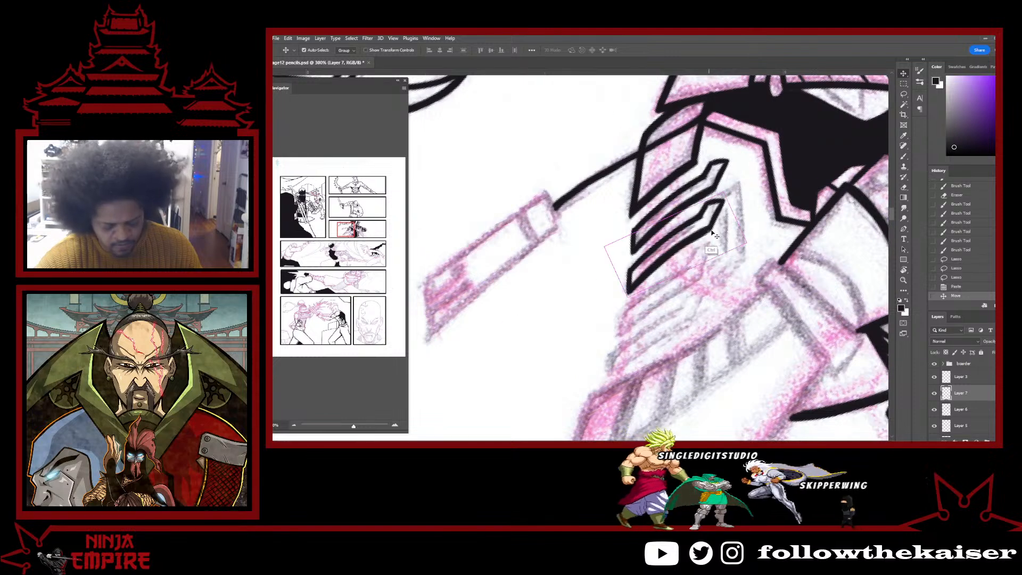
key(ctrl+v)
drag(713, 235, 668, 330)
key(ctrl+v)
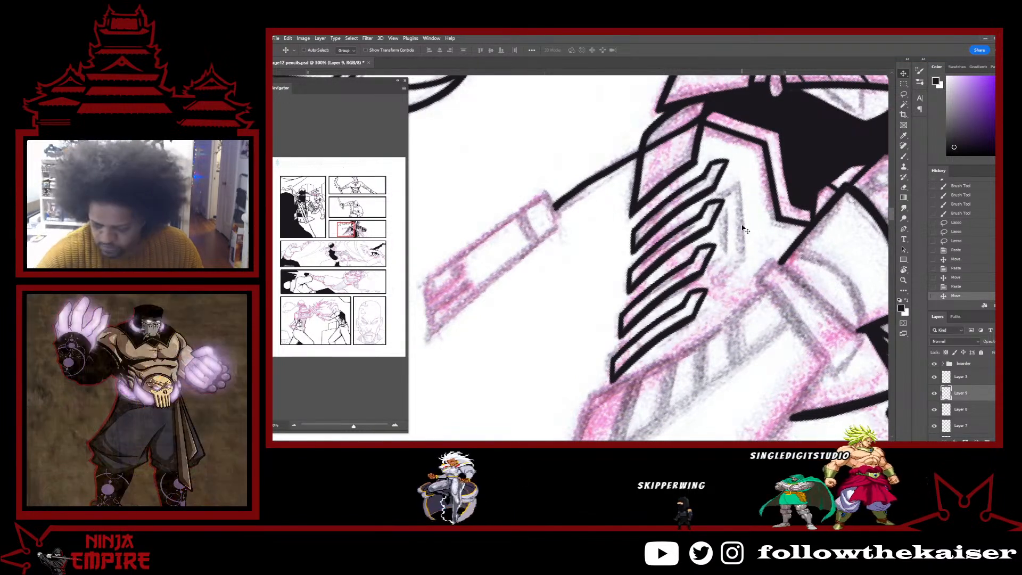
Merge the pasted slat layers and the separate ink layers down into Layer 2.
click(965, 377)
key(ctrl+e)
key(ctrl+e)
key(ctrl+e)
key(ctrl+e)
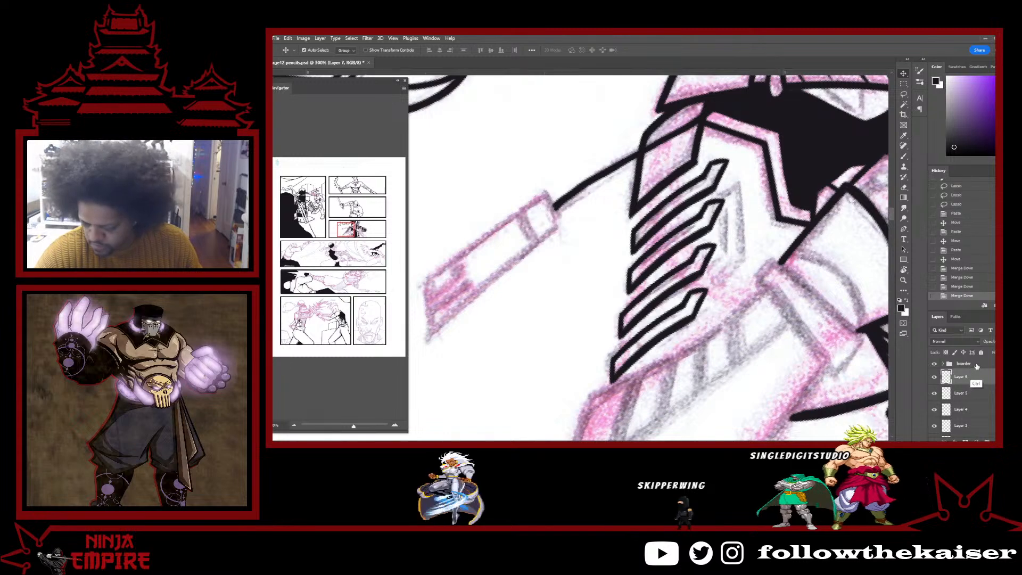
key(ctrl+e)
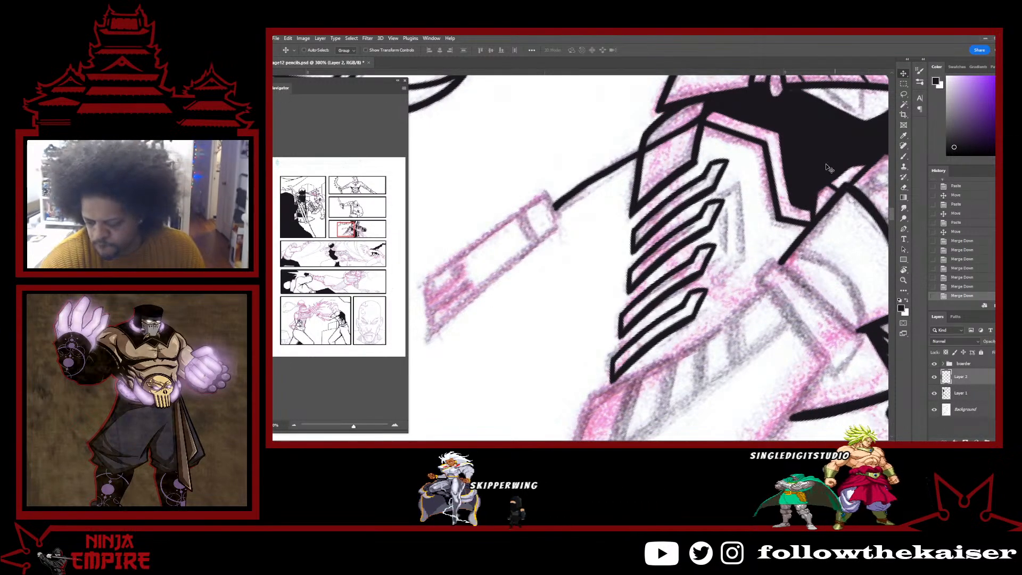
Ink short connecting lines between the stacked armour slats at both their outer and inner ends.
key(b)
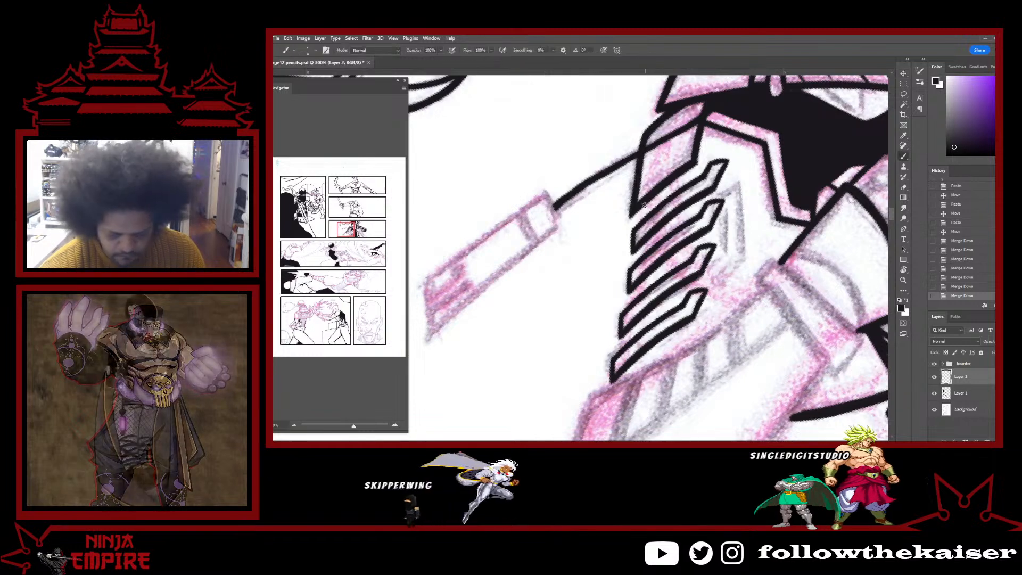
drag(640, 210, 642, 236)
mouse_move(690, 165)
mouse_down()
mouse_move(688, 209)
mouse_move(690, 182)
mouse_up()
drag(636, 287, 632, 298)
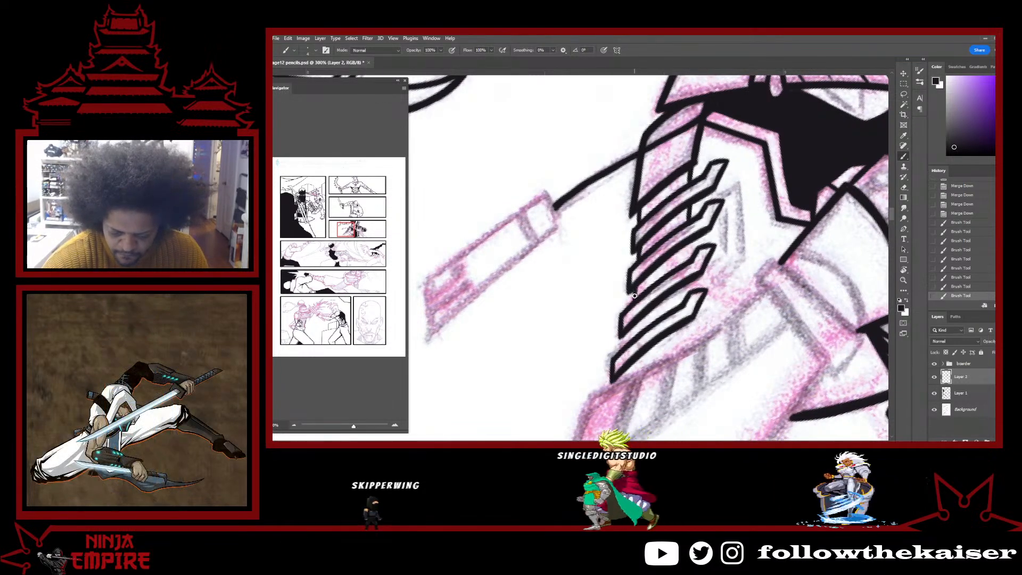
drag(689, 260, 688, 243)
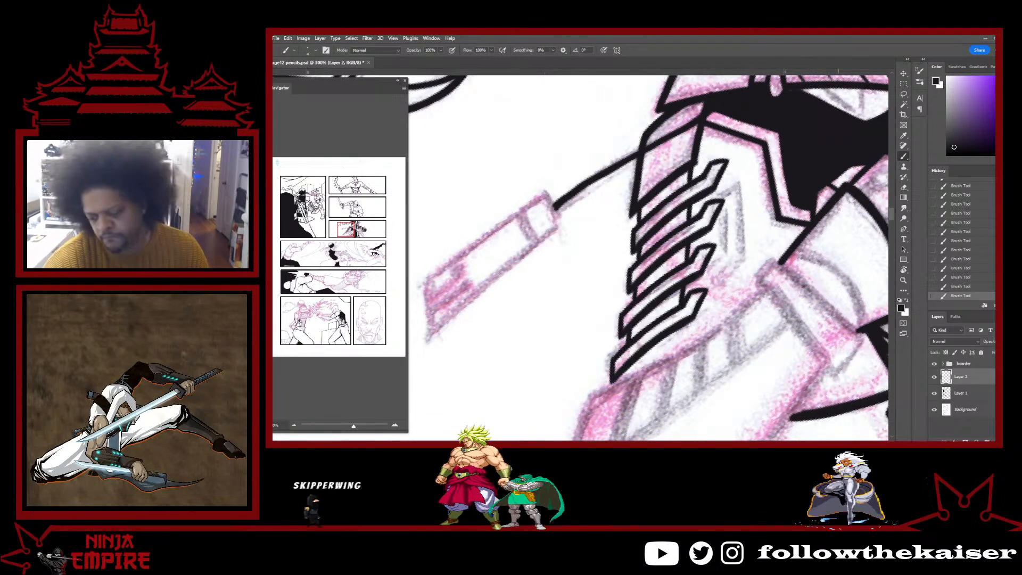
Ink the short arm line running from the lowest slat's inner end to the forearm, redoing the stroke.
scroll(756, 293, down, 3)
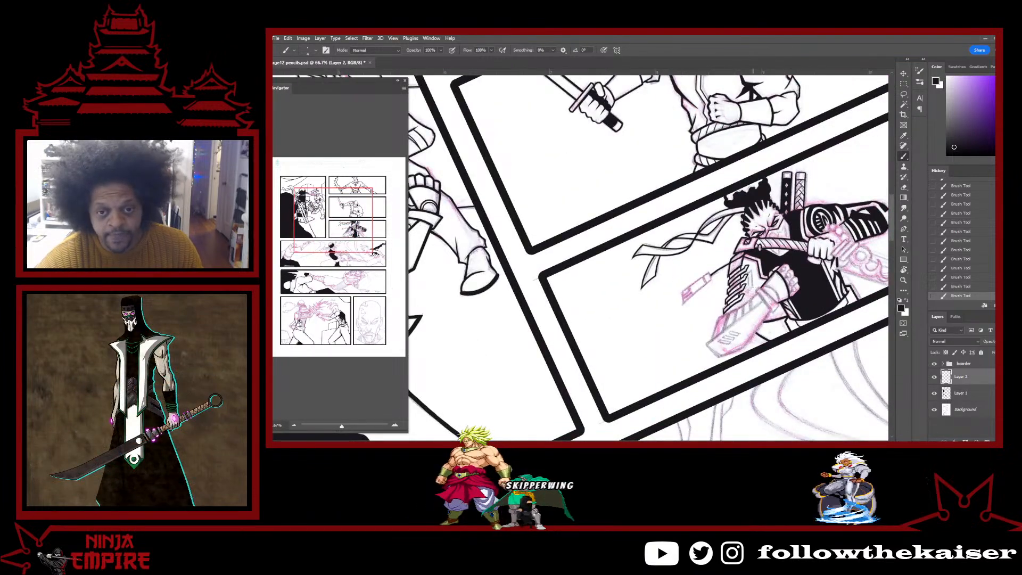
scroll(747, 288, up, 3)
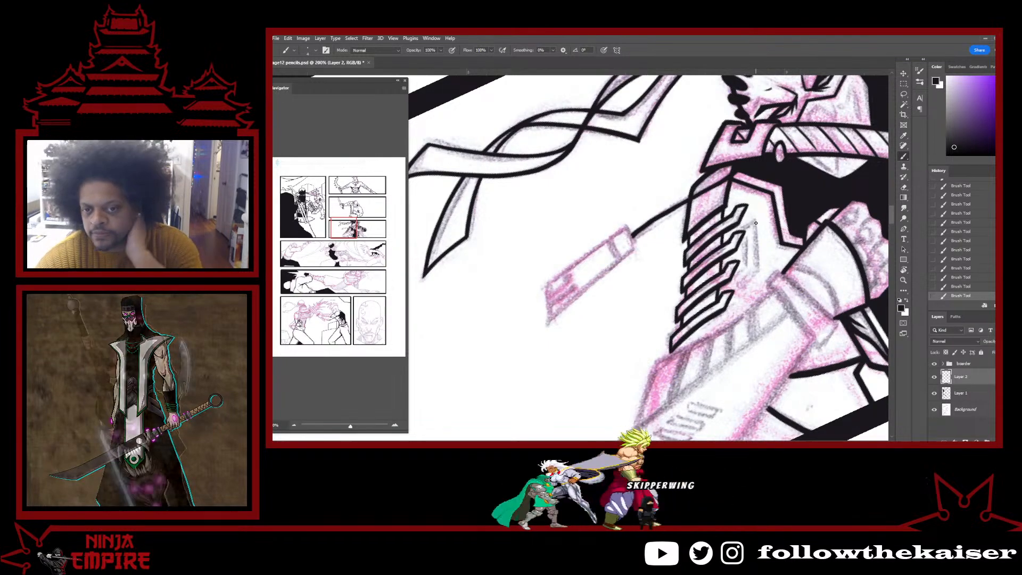
key(r)
drag(563, 234, 791, 197)
key(ctrl+plus)
key(ctrl+plus)
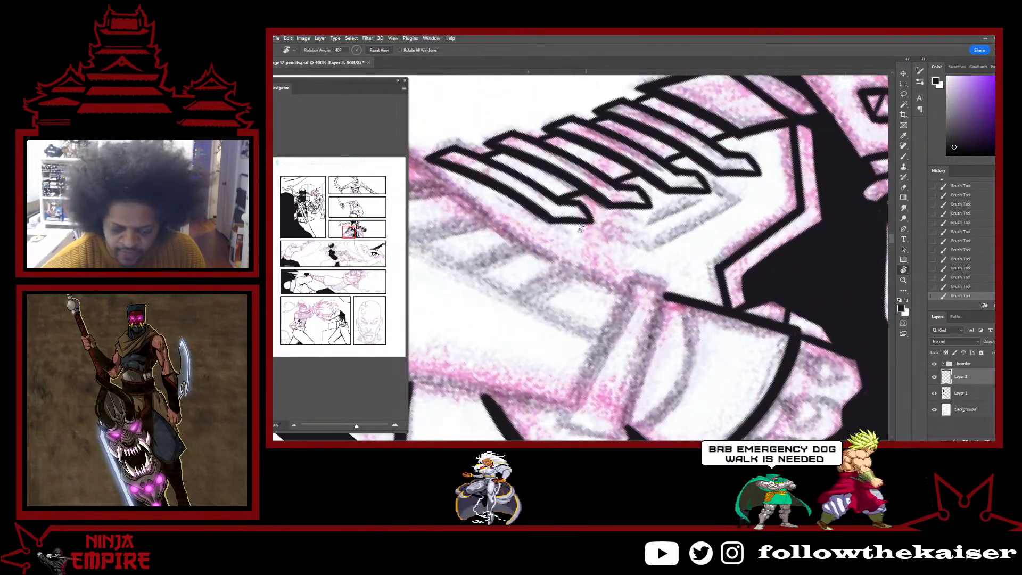
key(b)
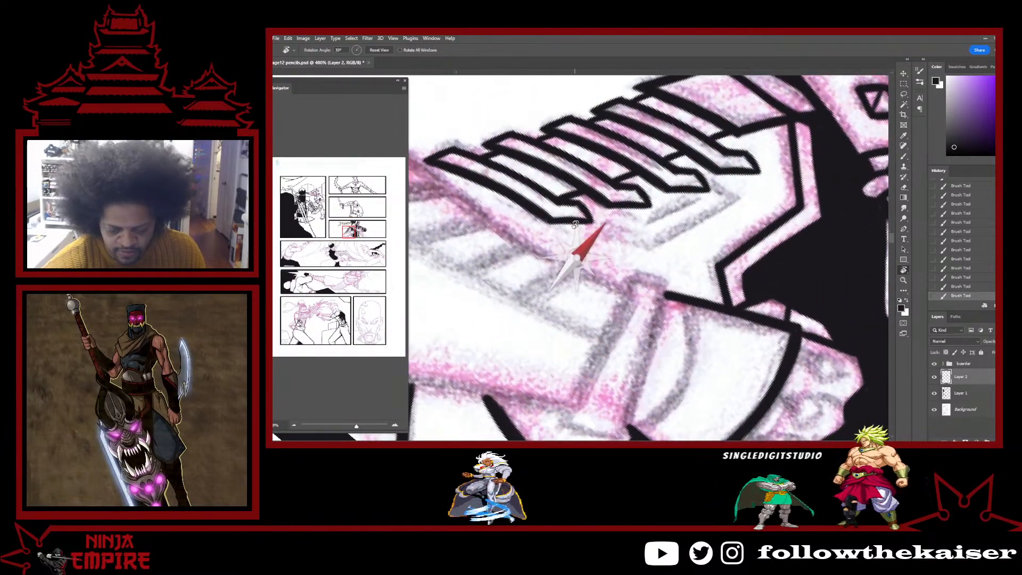
drag(576, 266, 575, 225)
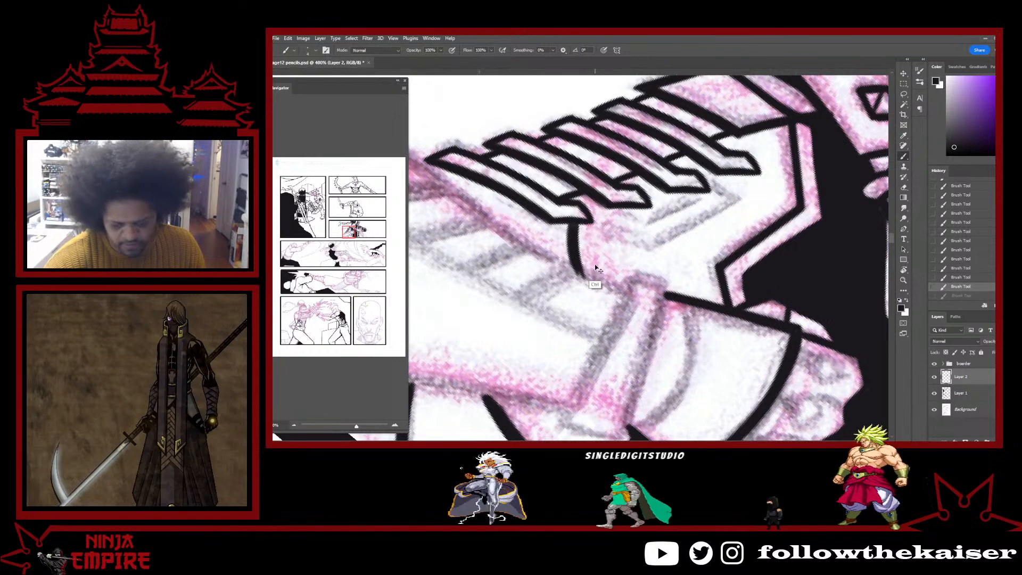
key(ctrl+z)
key(ctrl+z)
drag(574, 224, 574, 220)
scroll(671, 268, down, 3)
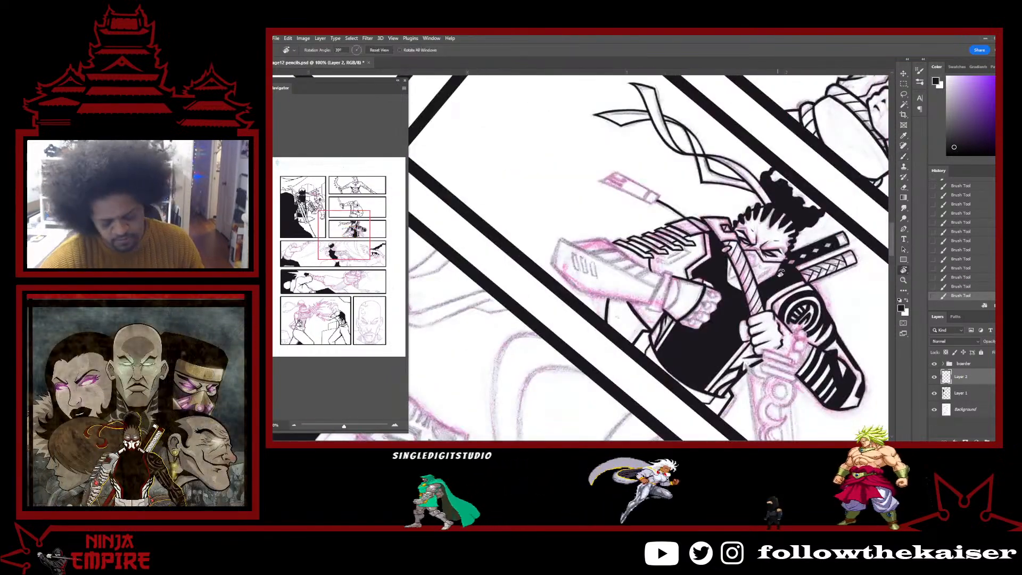
Clean up the armour slats on the upper arm with the eraser and touch up their short ink lines.
key(r)
drag(743, 346, 774, 231)
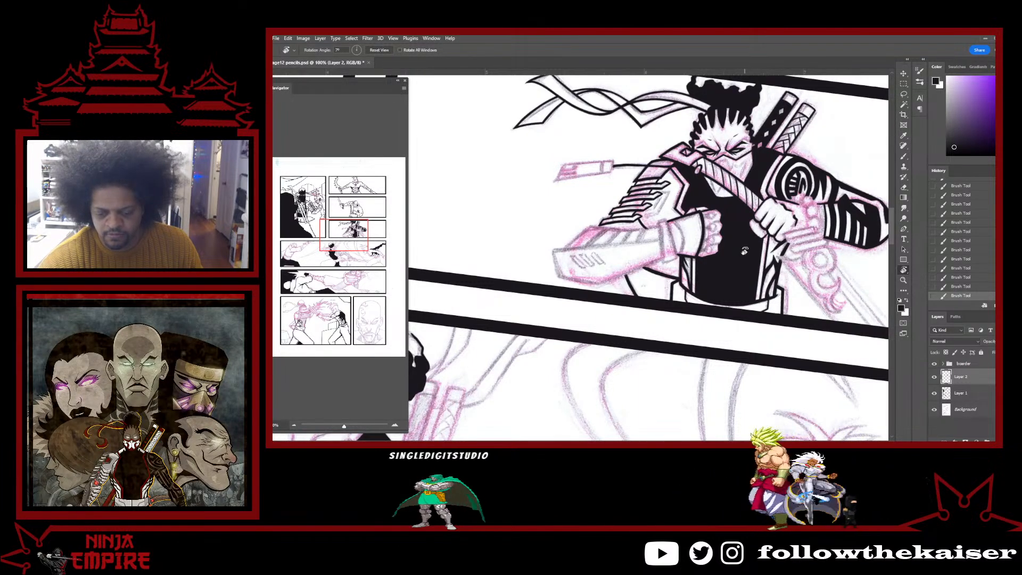
key(e)
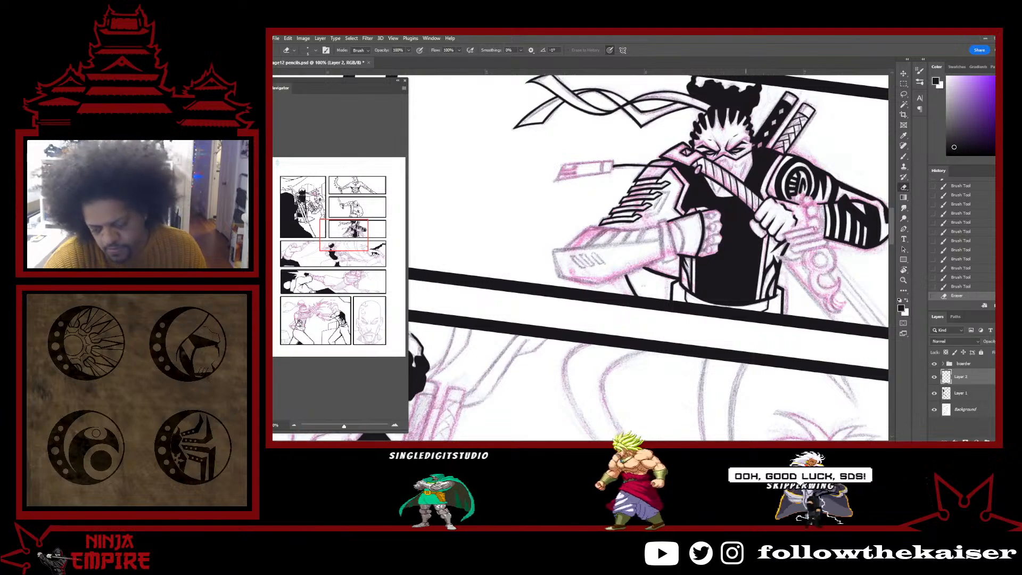
key(r)
drag(745, 156, 715, 298)
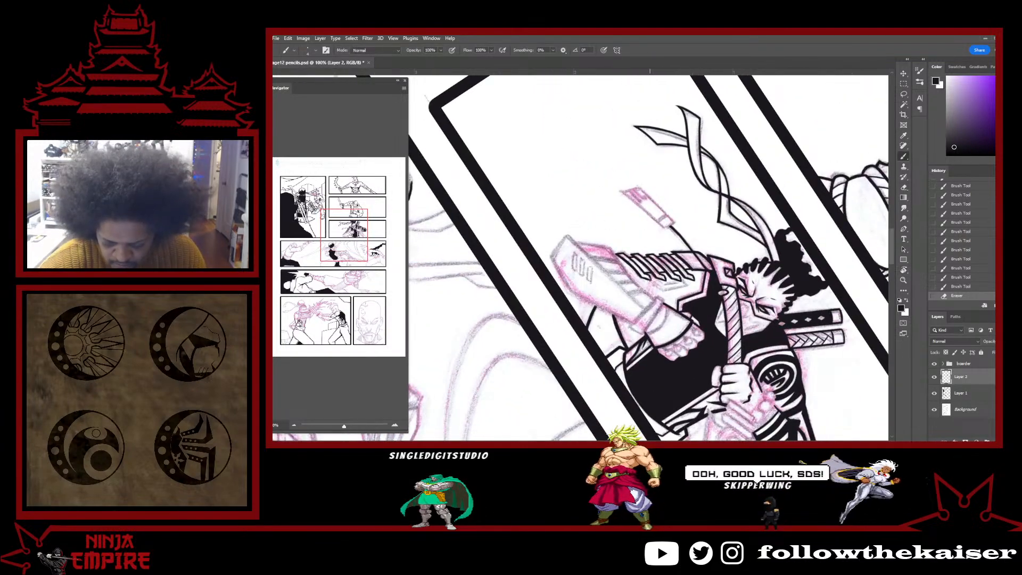
drag(649, 278, 652, 282)
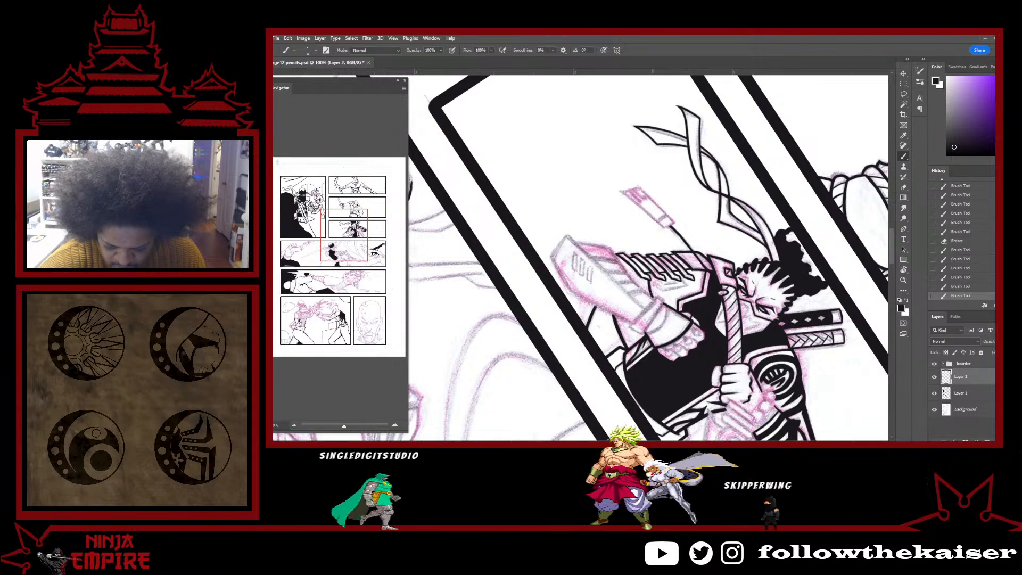
key(r)
drag(774, 279, 736, 141)
drag(788, 259, 784, 212)
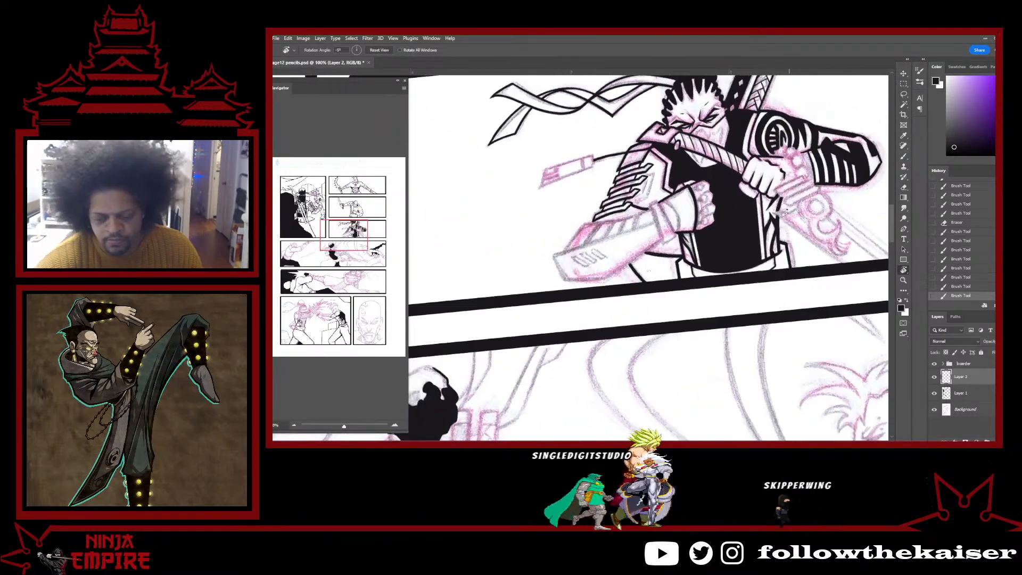
drag(772, 262, 695, 103)
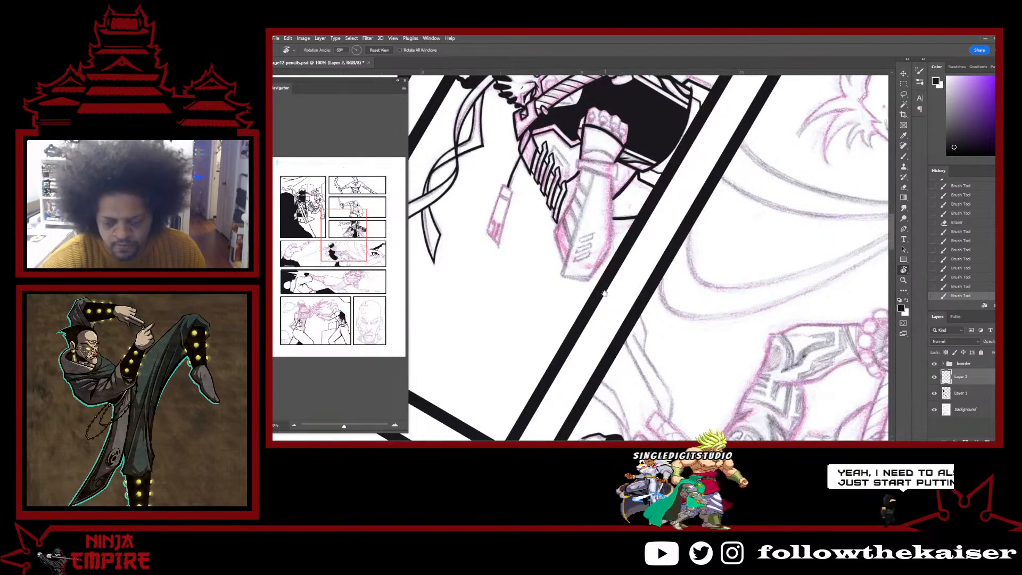
drag(627, 280, 657, 328)
drag(729, 229, 717, 320)
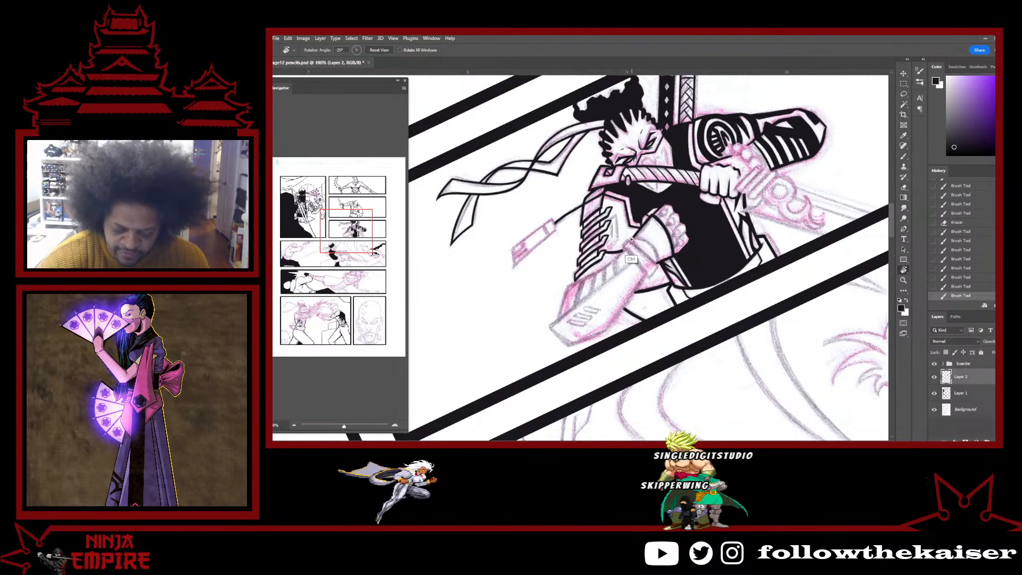
On a new layer, ink the outer angular outline of the plate detail joining the inner ends of the armour slats.
key(ctrl+plus)
key(ctrl+plus)
key(ctrl+plus)
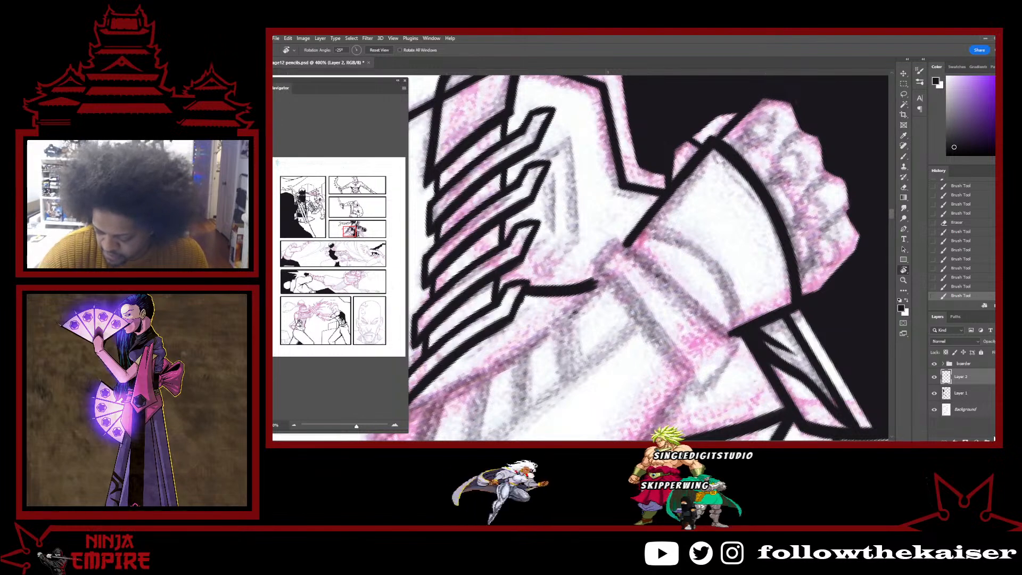
click(991, 439)
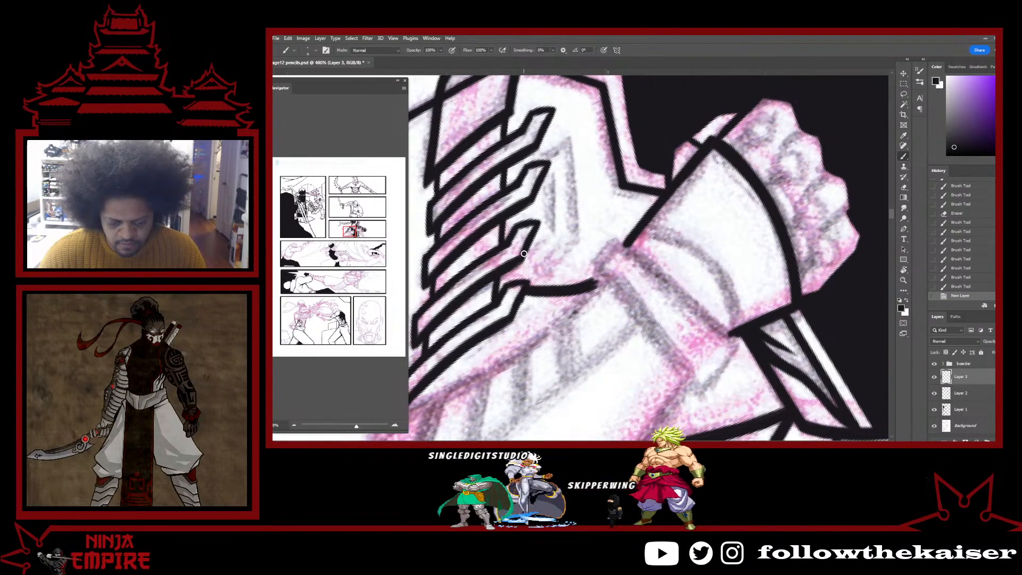
drag(523, 251, 519, 260)
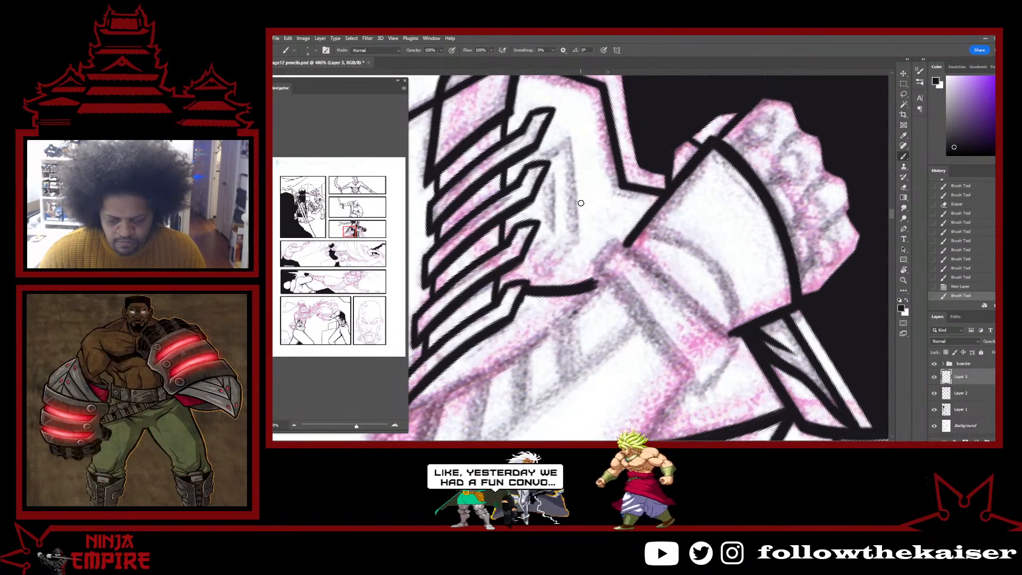
drag(575, 137, 579, 203)
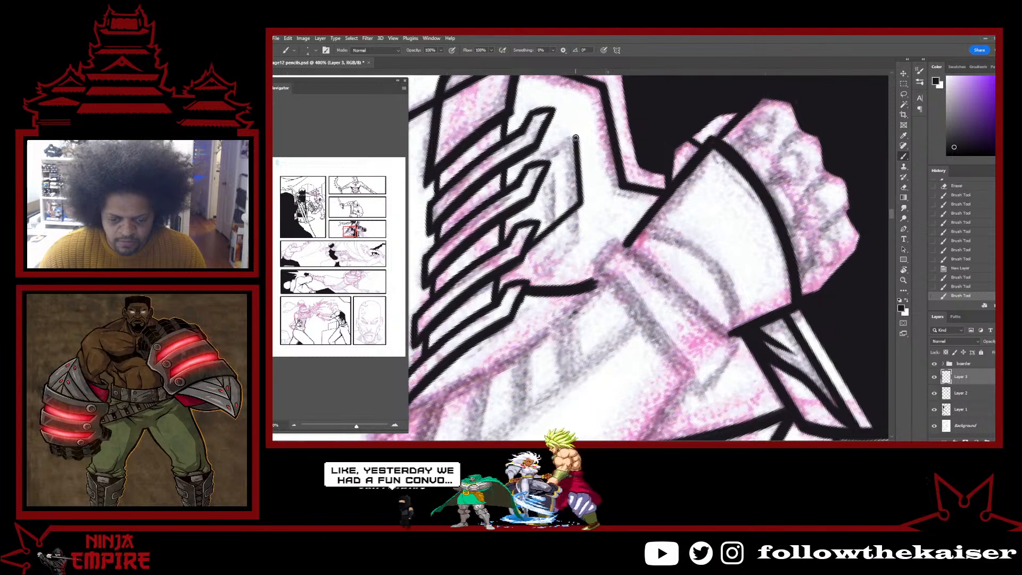
drag(542, 137, 575, 137)
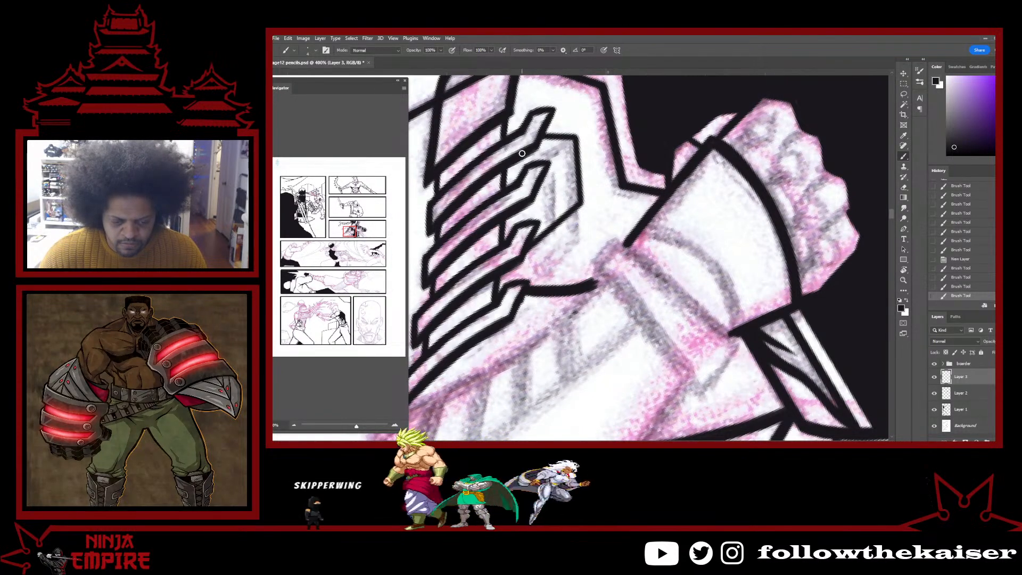
Ink the parallel inner contour of the angular plate detail and merge its layer down into Layer 2.
drag(567, 158, 557, 151)
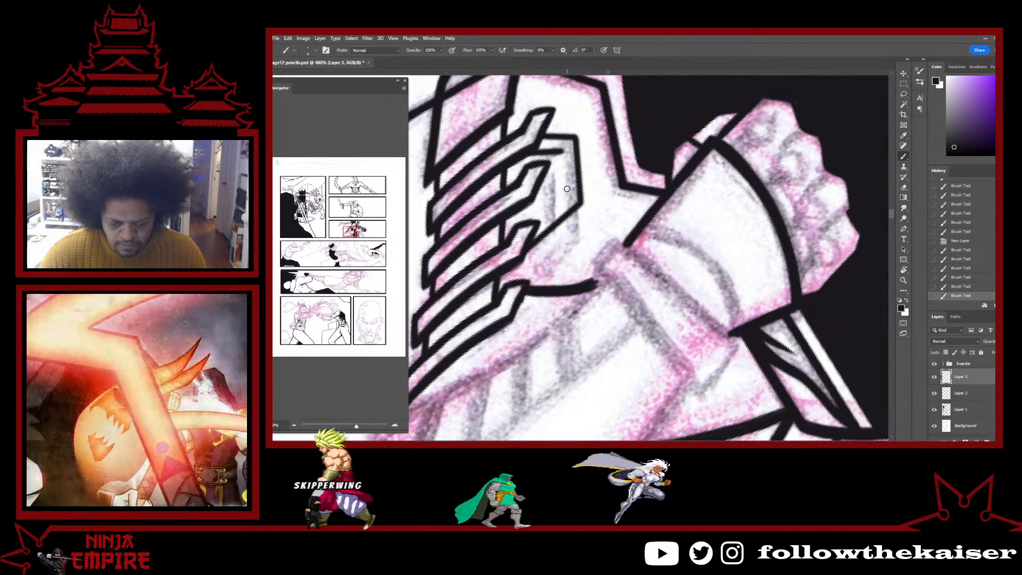
drag(566, 193, 562, 153)
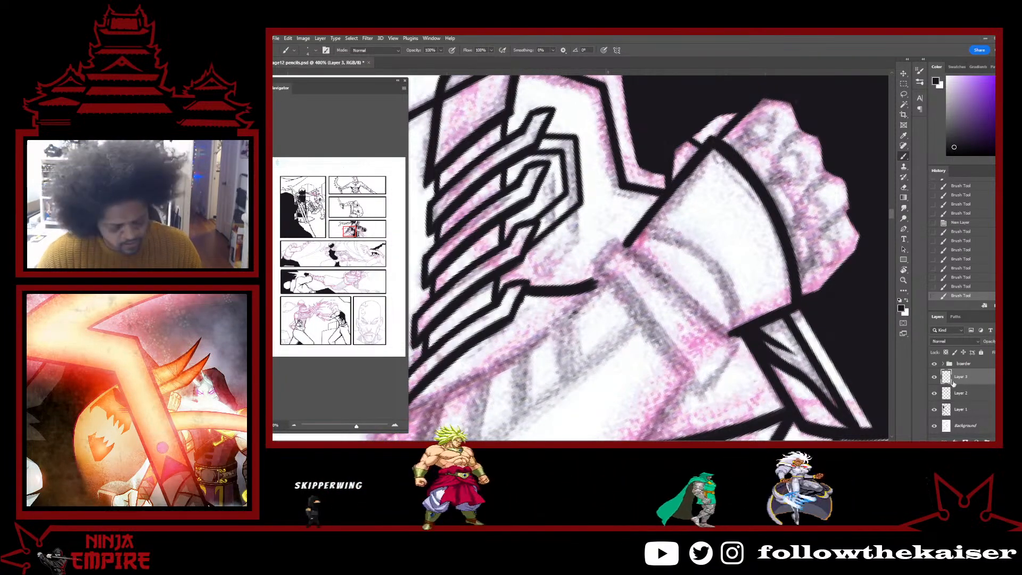
scroll(778, 298, down, 2)
drag(742, 292, 710, 249)
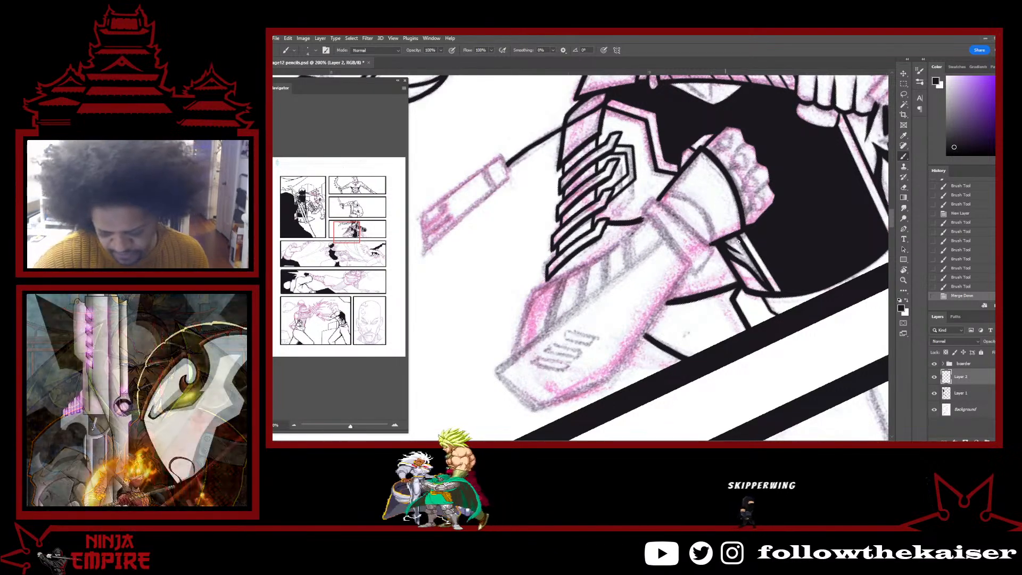
Ink the four-sided outline of the wrist band between the forearm guard and the glove cuff.
scroll(710, 243, up, 2)
key(r)
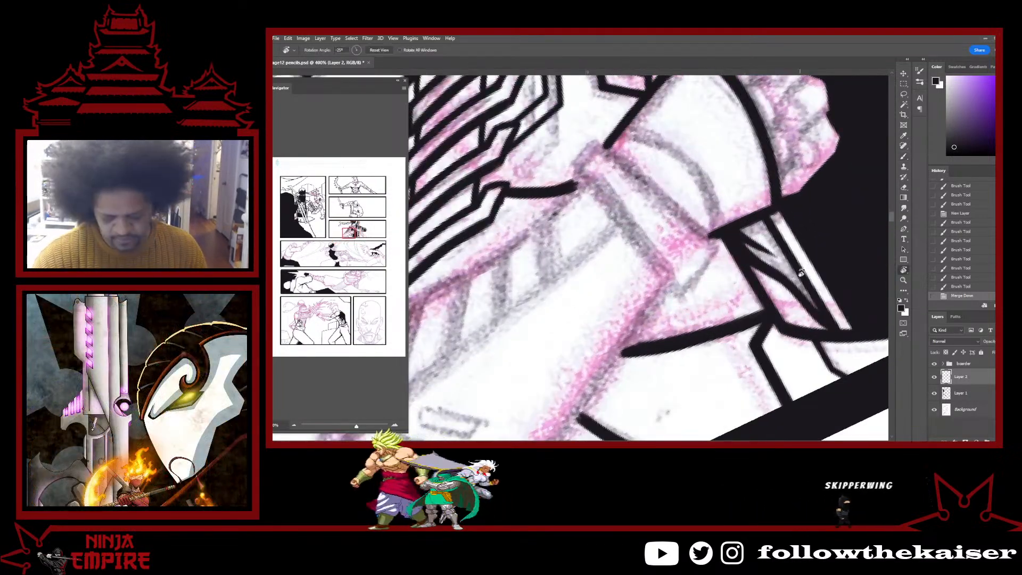
drag(738, 217, 663, 120)
key(b)
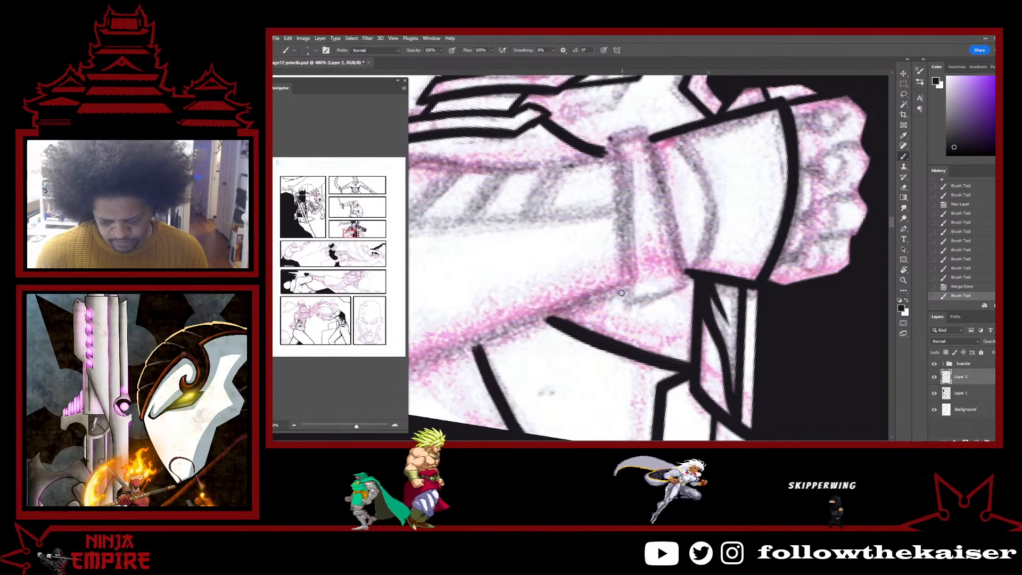
drag(611, 139, 620, 304)
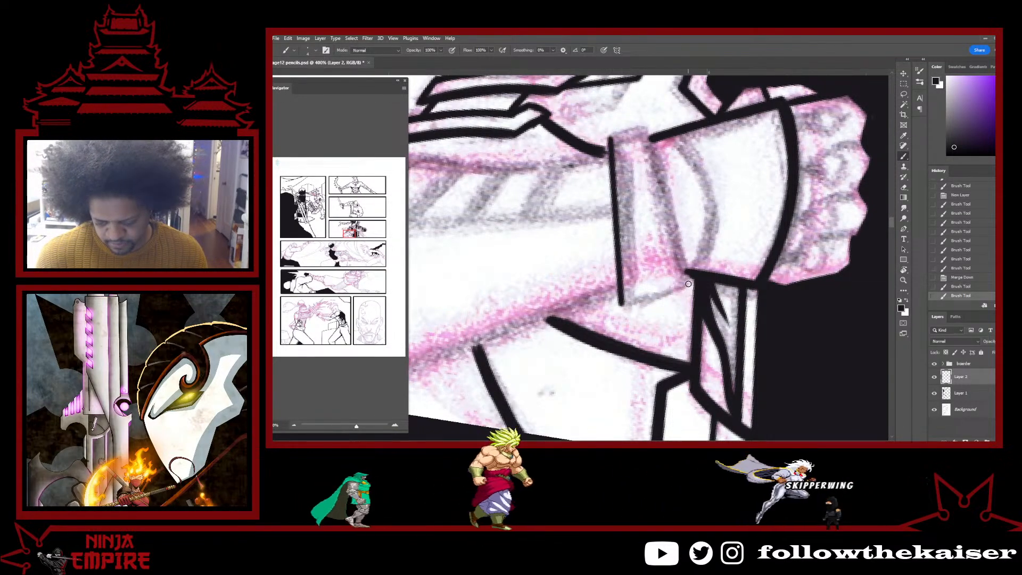
drag(688, 283, 621, 306)
mouse_move(688, 282)
mouse_down()
mouse_move(645, 130)
mouse_move(610, 140)
mouse_up()
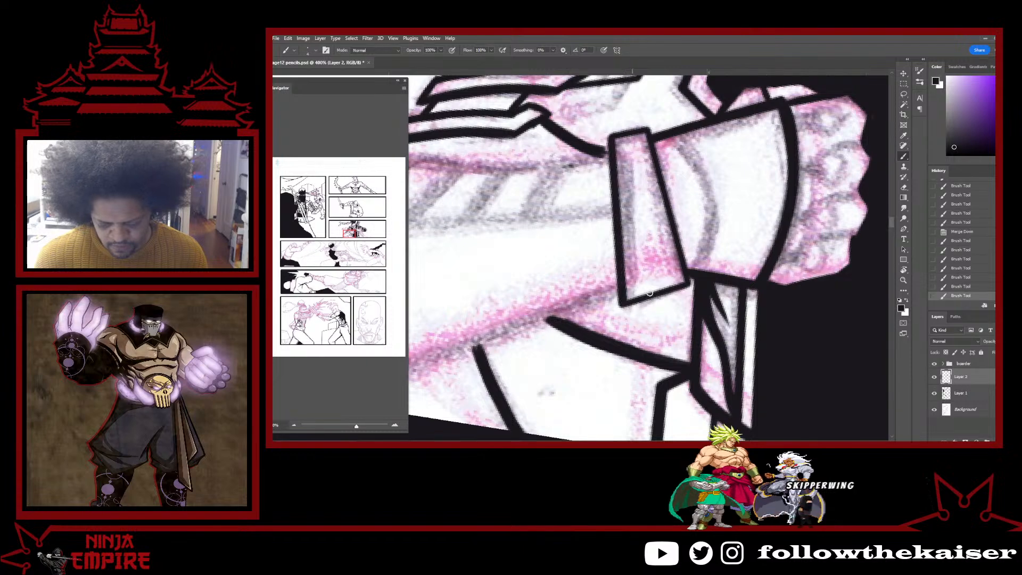
Reinforce the wrist band's lower and cuff-side edges with heavier ink lines.
drag(684, 281, 622, 304)
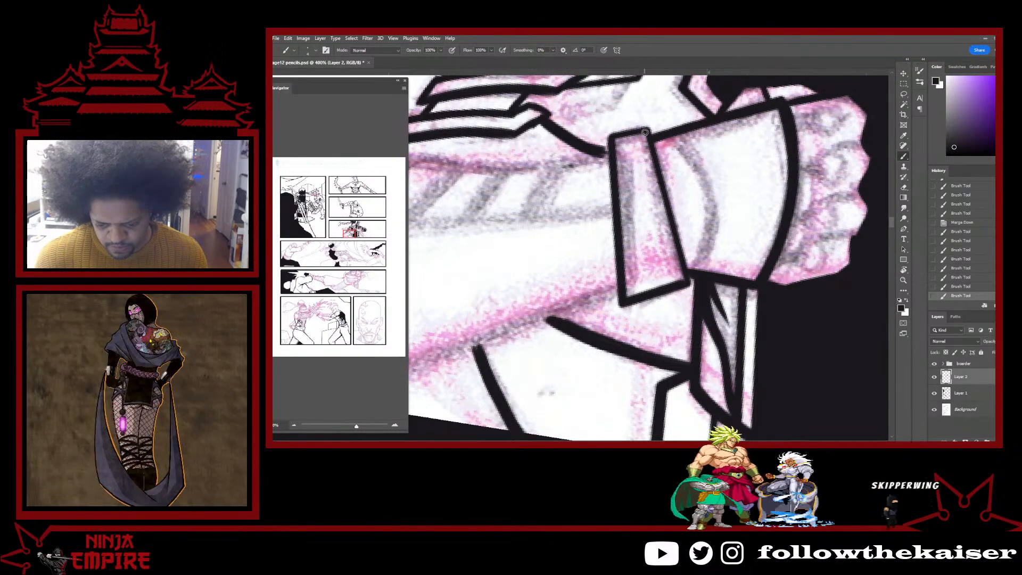
drag(645, 133, 685, 280)
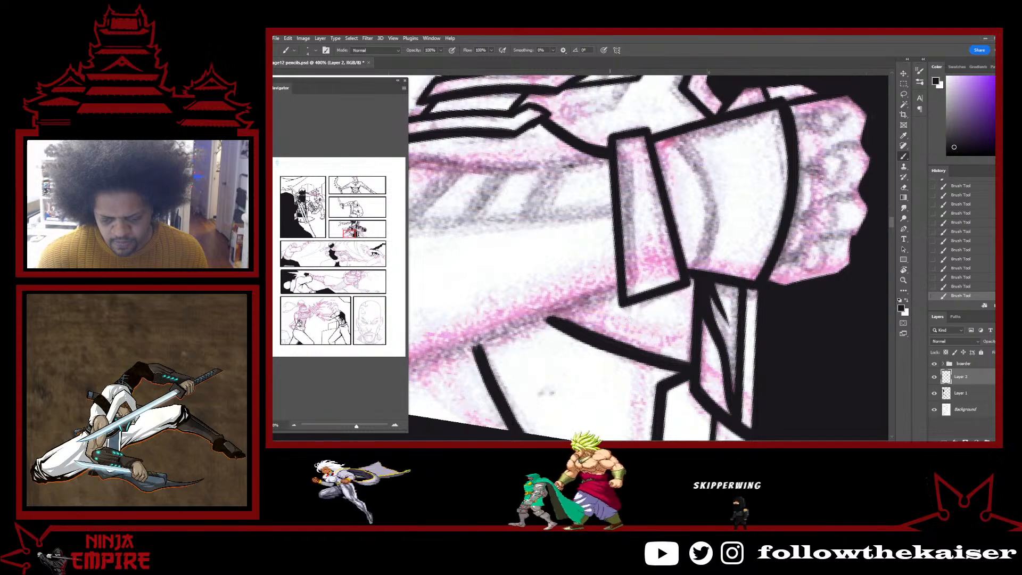
shift+click(680, 279)
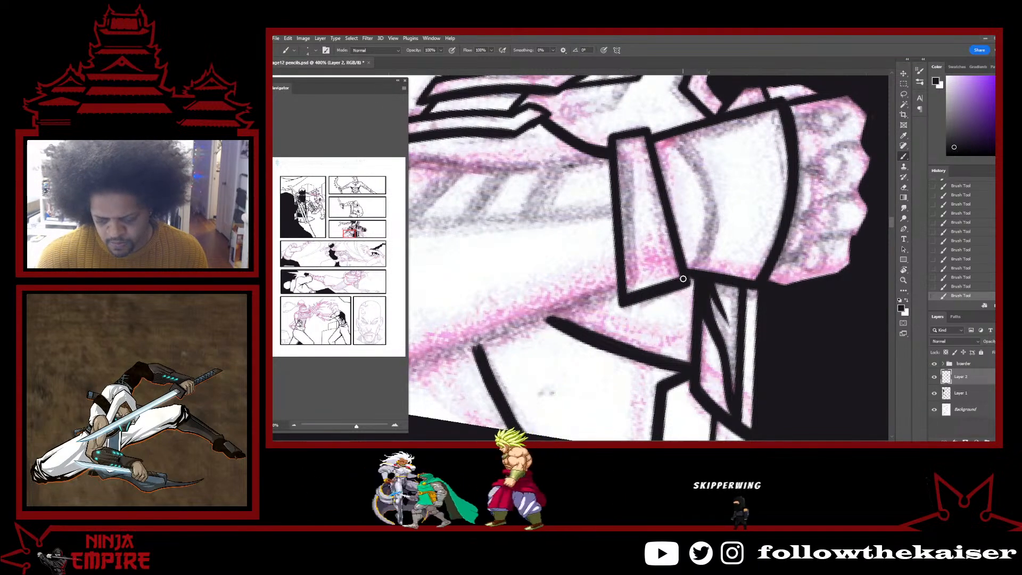
alt+click(681, 289)
alt+click(681, 289)
alt+click(680, 289)
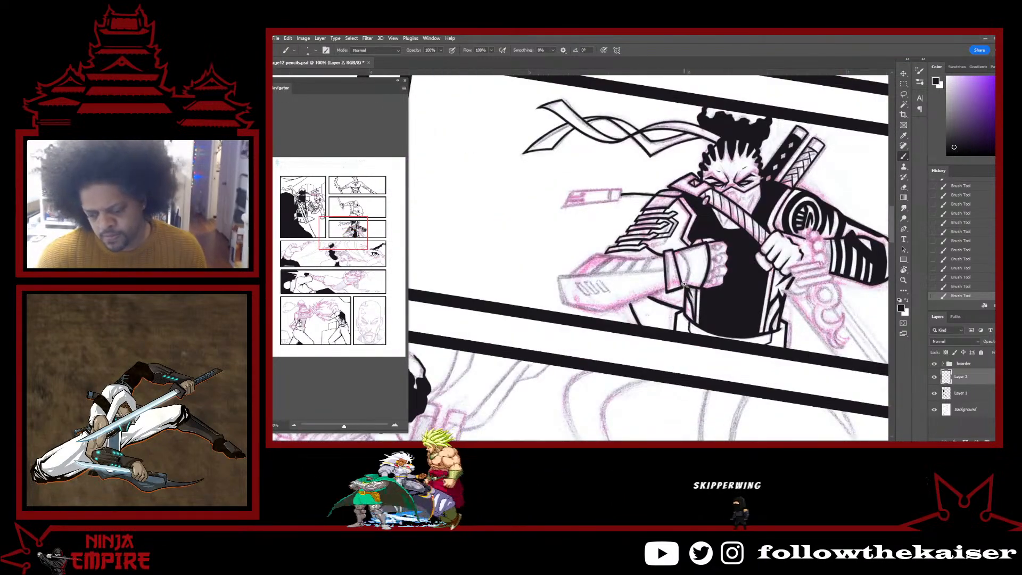
ctrl+click(684, 283)
ctrl+click(683, 284)
ctrl+click(684, 284)
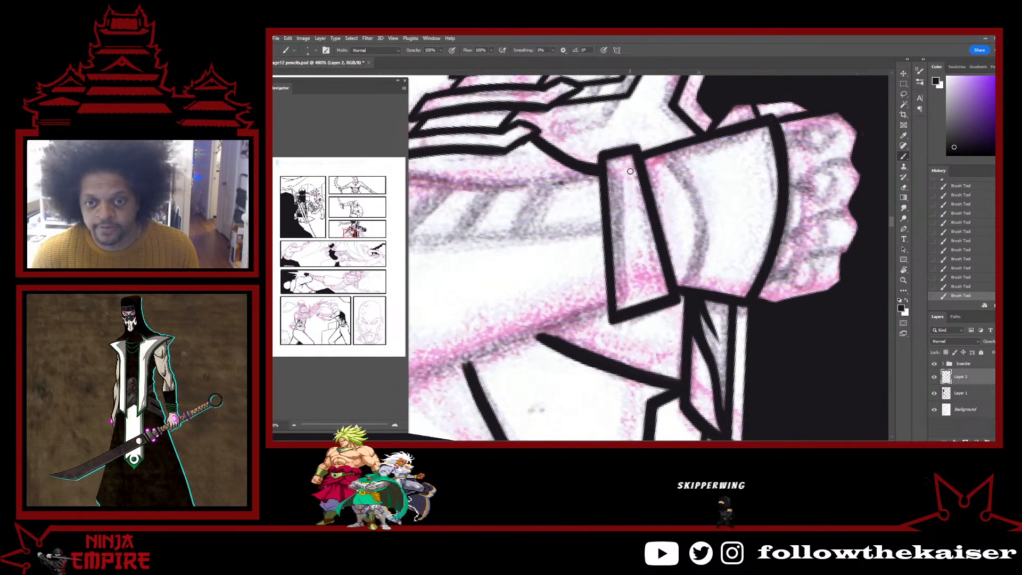
Ink the forearm guard's front plate outline with straight segments along its lower, elbow-end and upper edges up to the wrist band.
alt+click(537, 284)
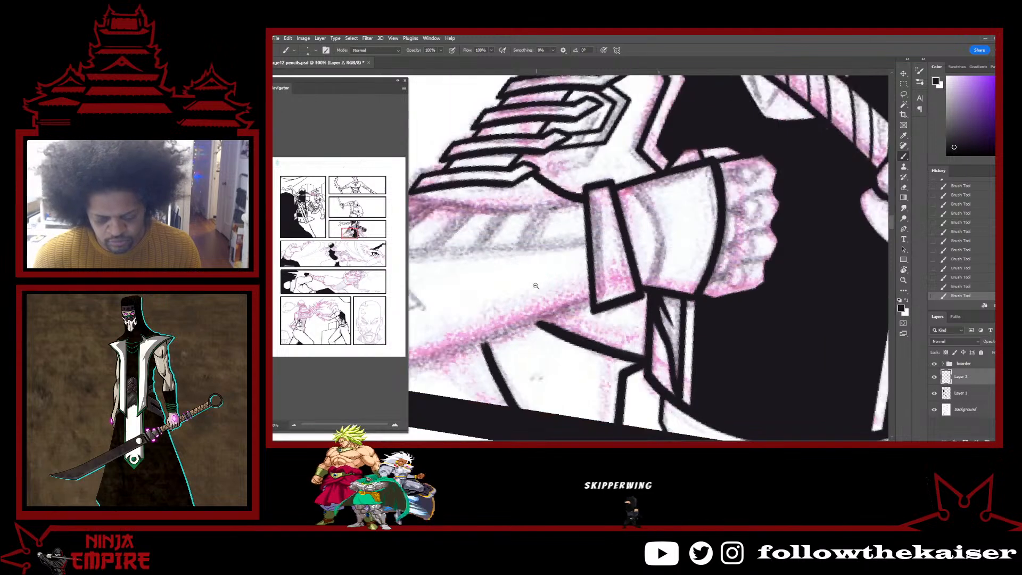
drag(538, 284, 750, 226)
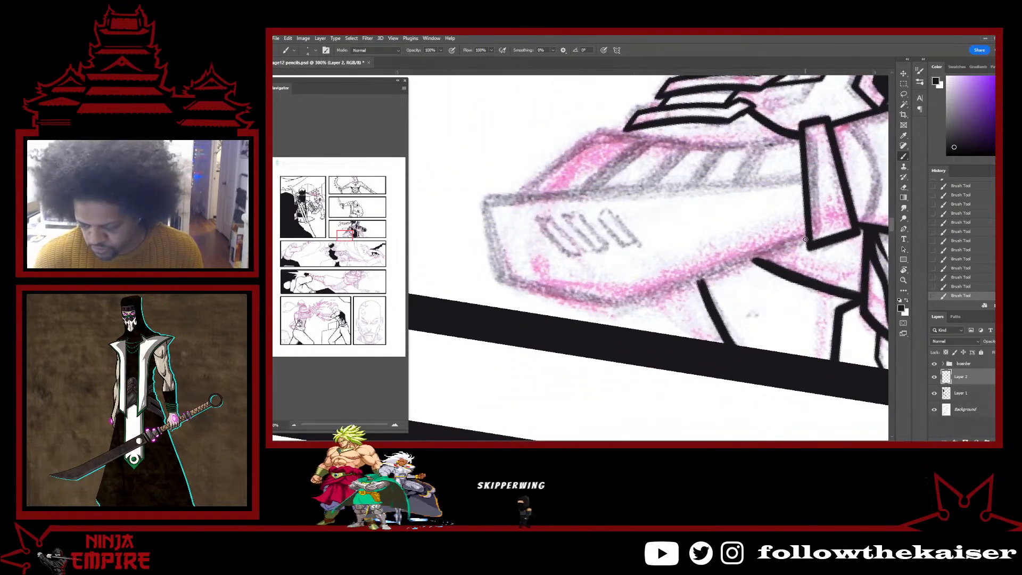
drag(752, 261, 619, 307)
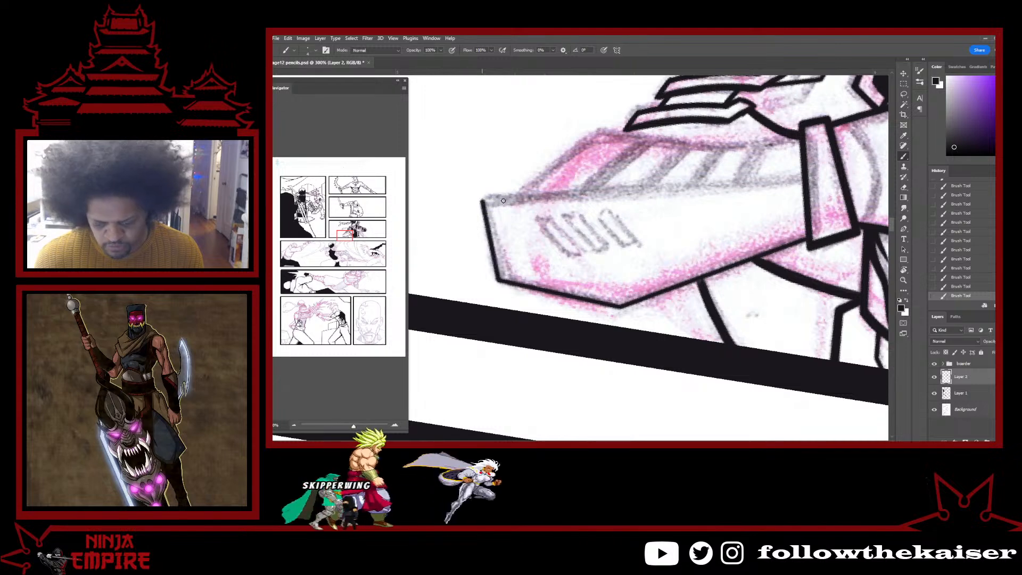
shift+click(802, 176)
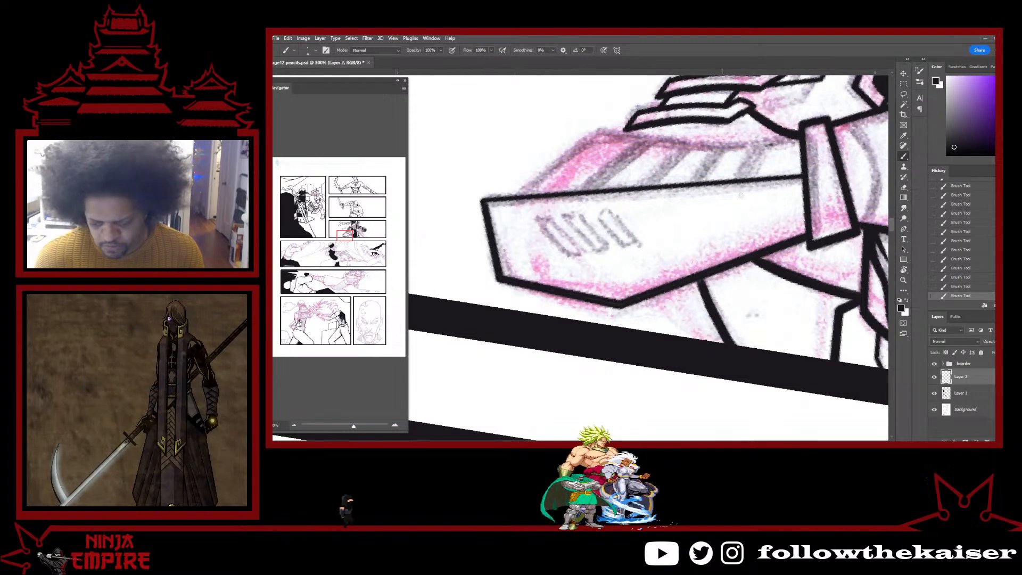
shift+click(803, 179)
Thicken the lower edges of the forearm guard's outline.
scroll(793, 201, down, 4)
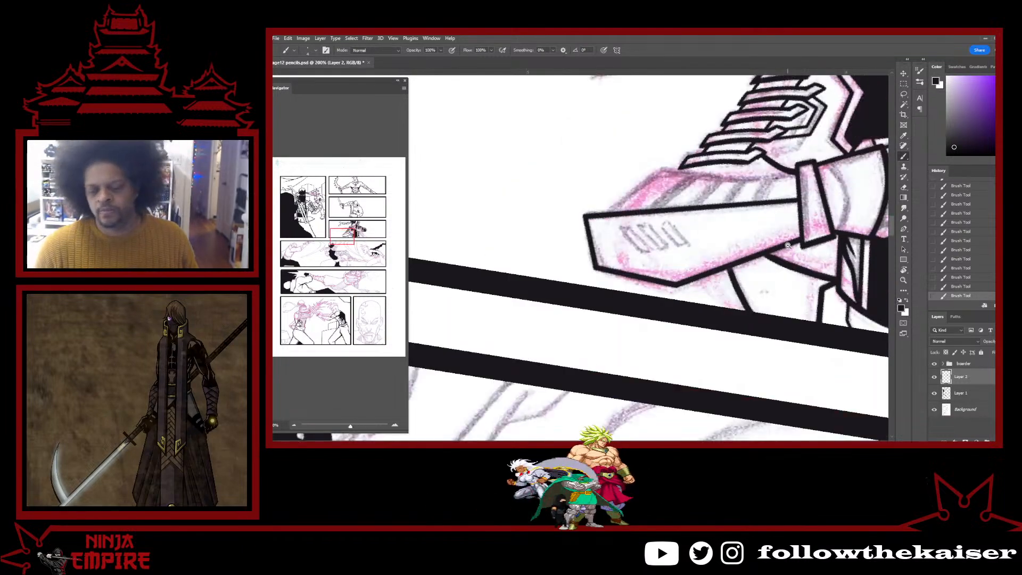
drag(816, 255, 638, 243)
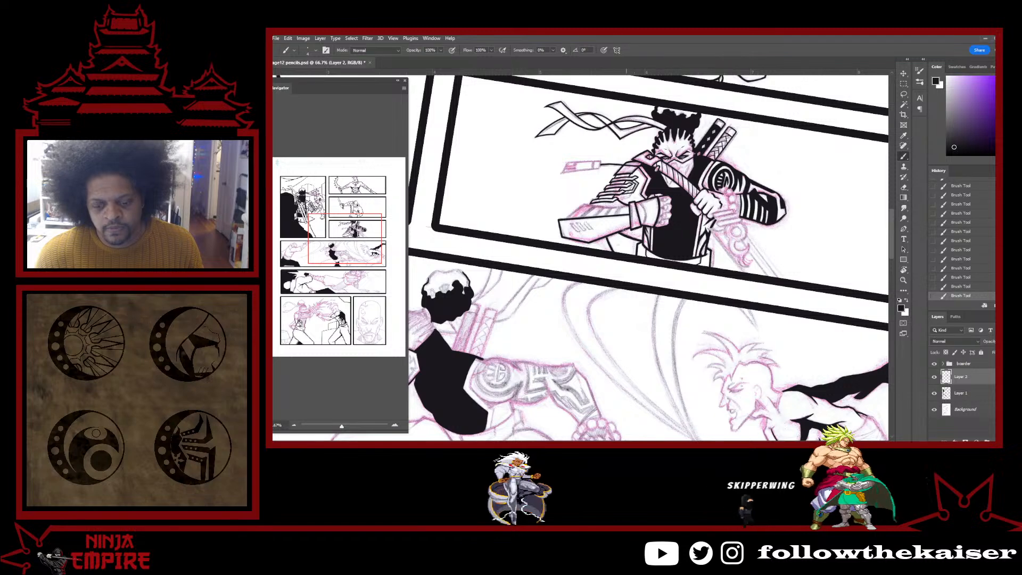
ctrl+click(623, 240)
ctrl+click(623, 241)
drag(623, 241, 687, 240)
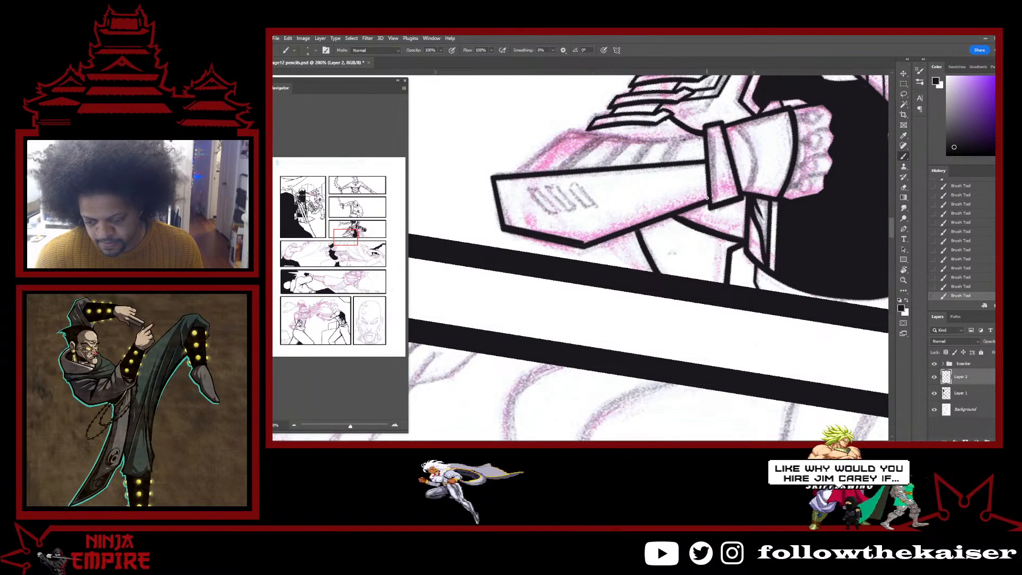
ctrl+click(590, 245)
ctrl+click(591, 246)
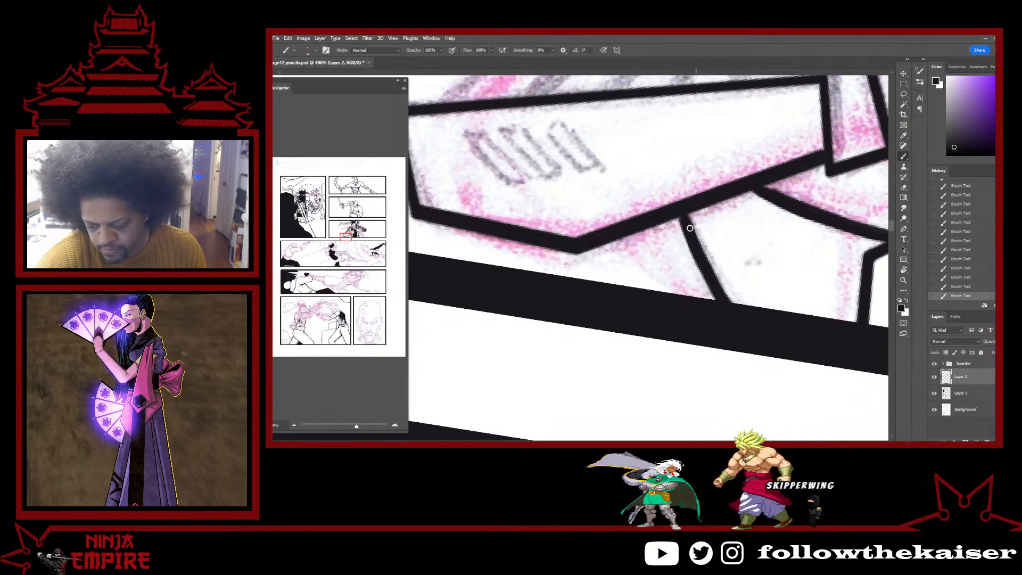
Thin the curved line below the wrist band with the eraser and touch up its ink where it meets the forearm guard.
drag(826, 271, 732, 273)
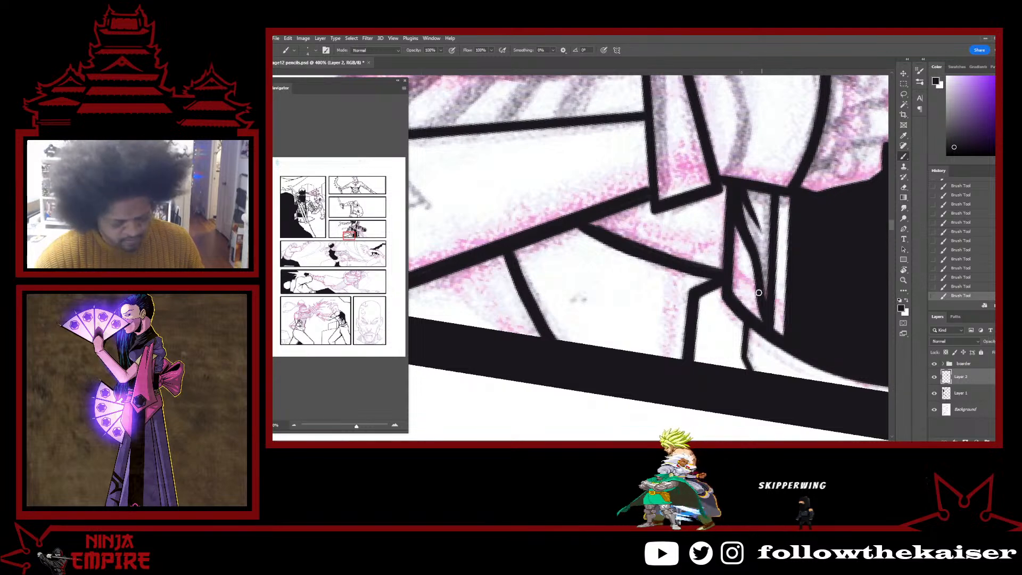
key(r)
drag(743, 315, 656, 416)
key(e)
drag(606, 240, 662, 354)
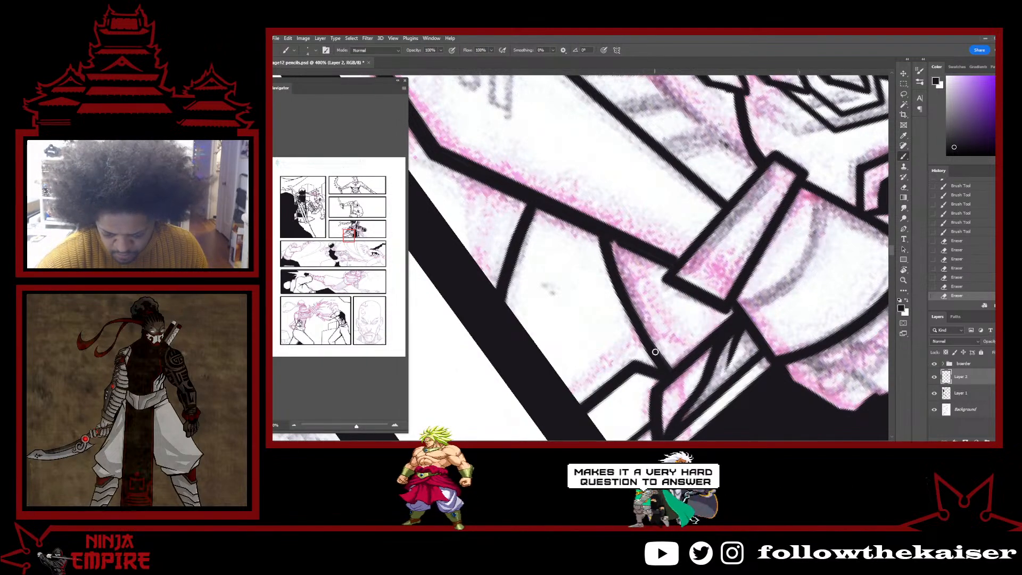
drag(619, 238, 601, 227)
key(r)
mouse_move(601, 227)
mouse_down()
mouse_move(702, 320)
mouse_move(775, 367)
mouse_up()
drag(774, 367, 785, 301)
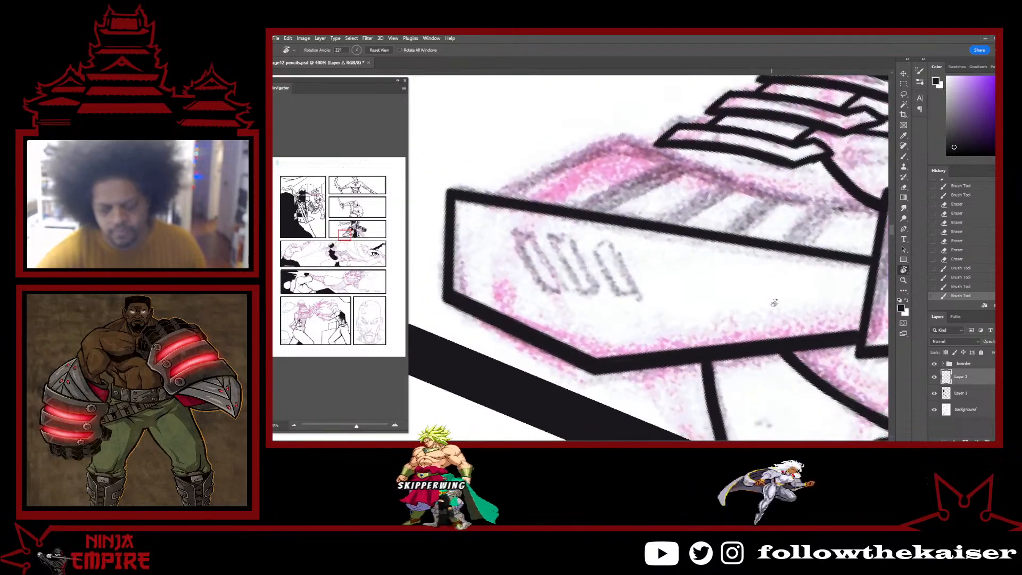
Thicken the forearm guard's elbow-end edge with heavier ink strokes.
key(Escape)
key(b)
drag(457, 277, 475, 336)
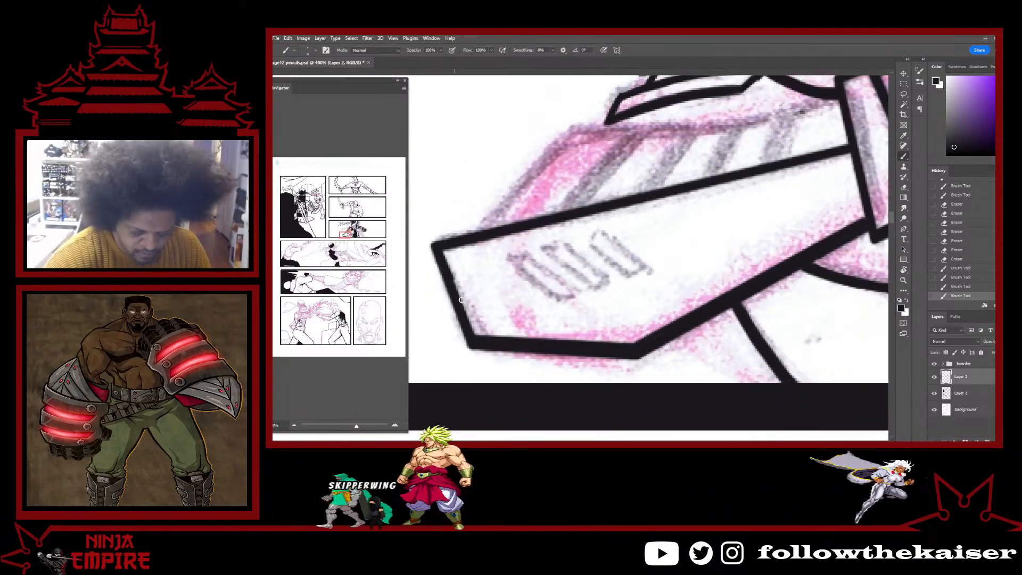
drag(444, 254, 475, 336)
Ink the forearm's curved elbow contour above the guard plate, from the plate's upper edge up towards the arm armour, and thicken it.
key(r)
drag(783, 281, 783, 251)
alt+click(787, 296)
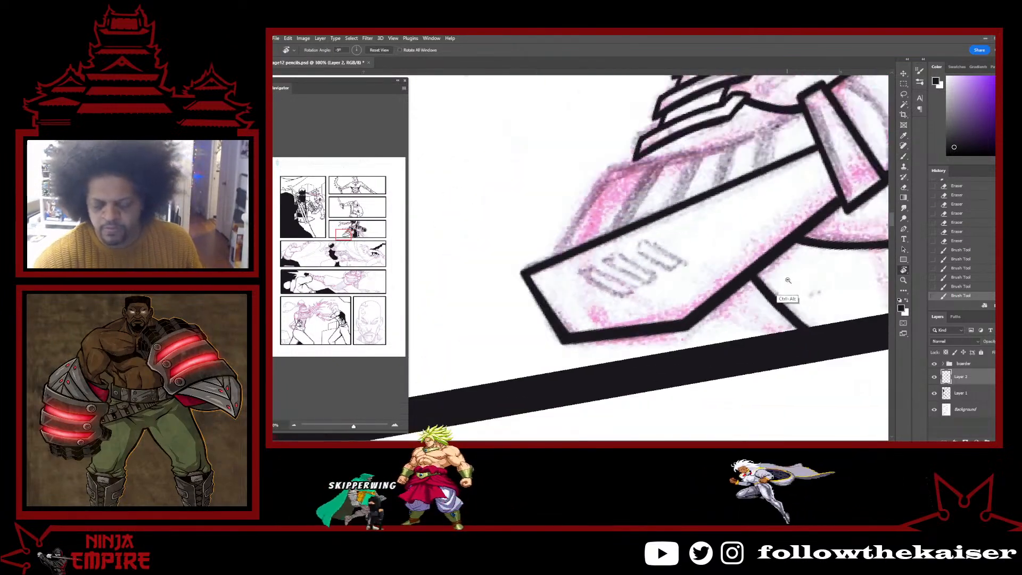
alt+click(787, 296)
alt+click(787, 296)
ctrl+click(800, 265)
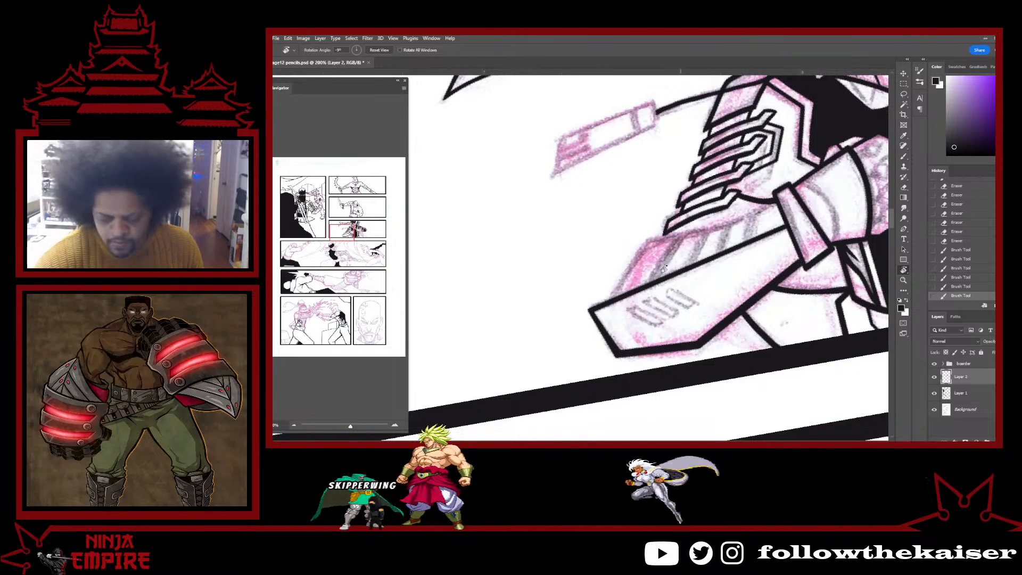
ctrl+click(630, 288)
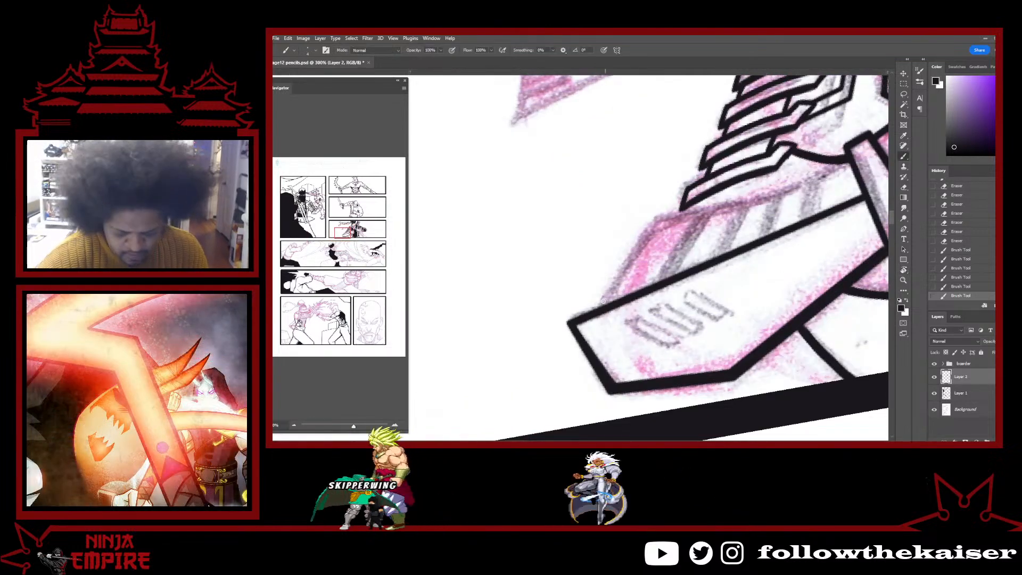
mouse_move(655, 218)
mouse_down()
mouse_move(619, 262)
mouse_move(604, 308)
mouse_up()
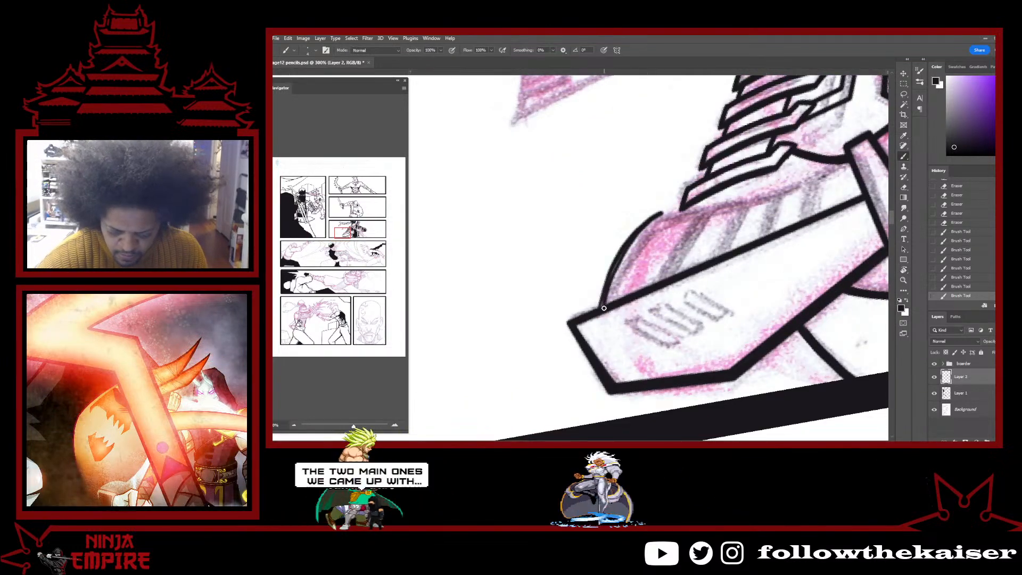
drag(646, 227, 604, 307)
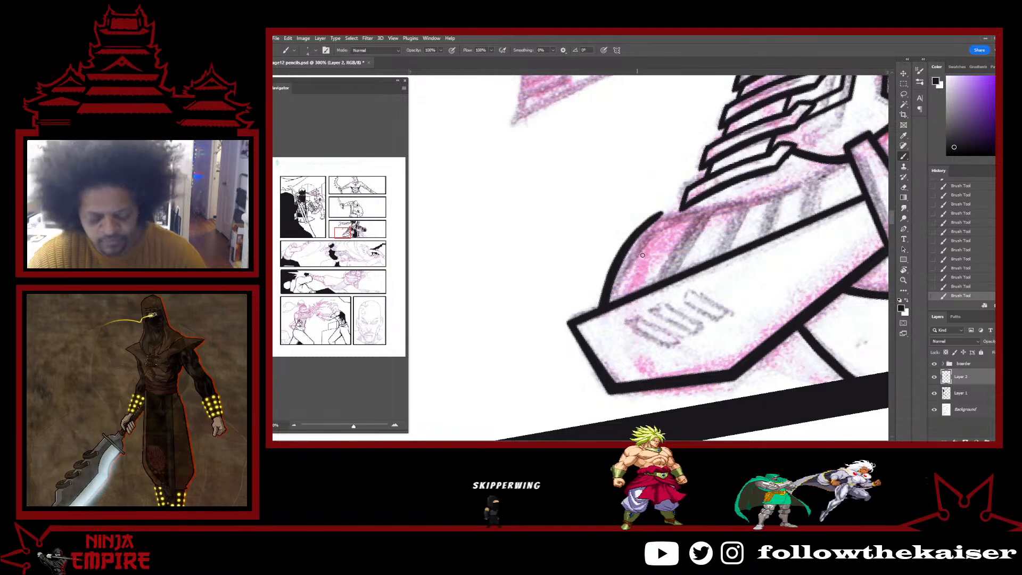
Ink the forearm's upper contour from the elbow curve along the underside of the arm armour to the wrist band.
key(r)
mouse_move(635, 326)
mouse_down()
mouse_move(704, 346)
mouse_move(588, 251)
mouse_move(646, 160)
mouse_move(652, 201)
mouse_up()
key(b)
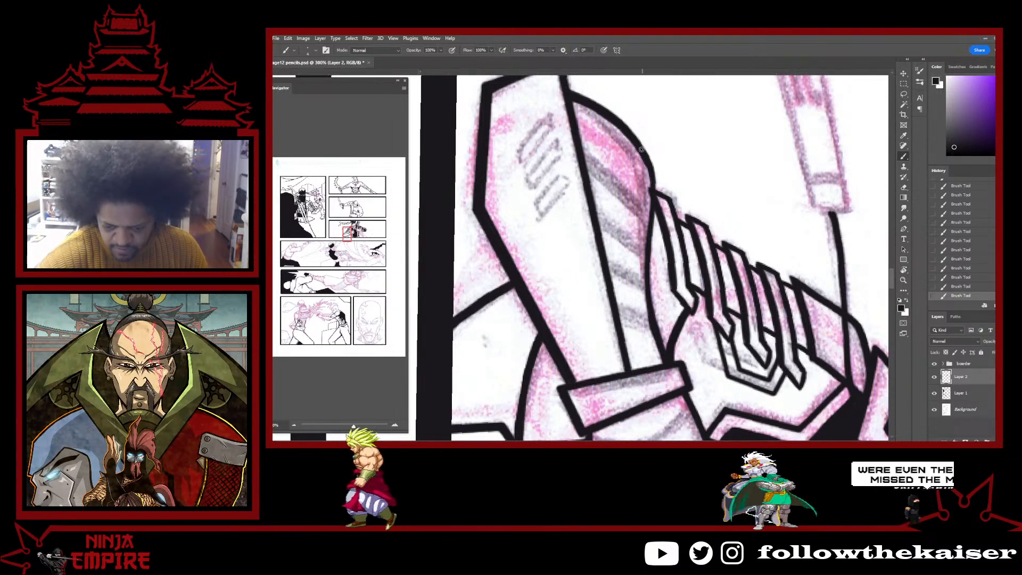
mouse_move(647, 174)
mouse_down()
mouse_move(645, 287)
mouse_move(644, 260)
mouse_up()
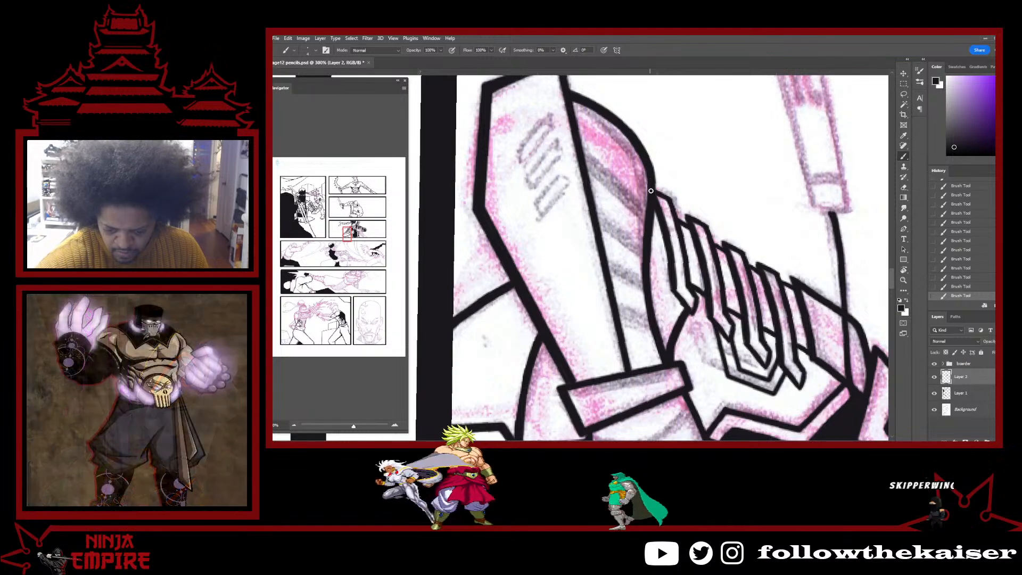
key(r)
key(Escape)
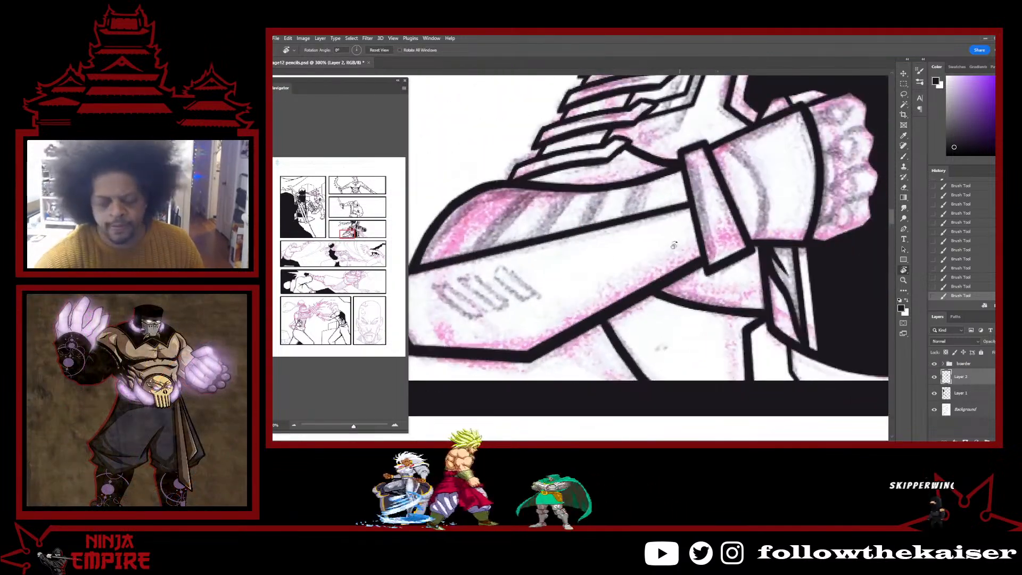
Examine the forearm guard in the first panel and toggle Layer 1's visibility to check which inks it holds.
scroll(672, 289, down, 3)
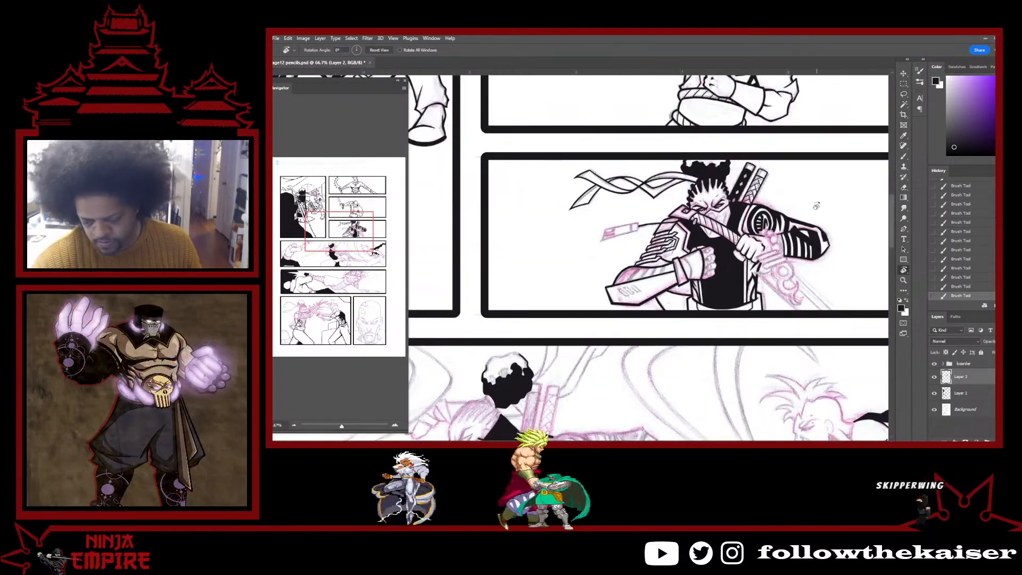
drag(697, 335, 783, 208)
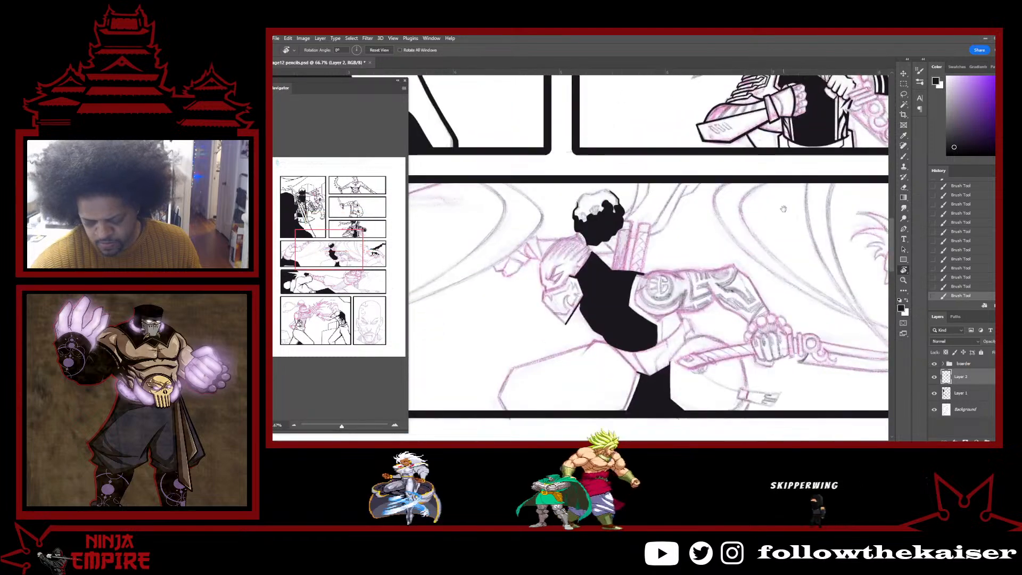
drag(618, 302, 705, 324)
scroll(705, 325, down, 3)
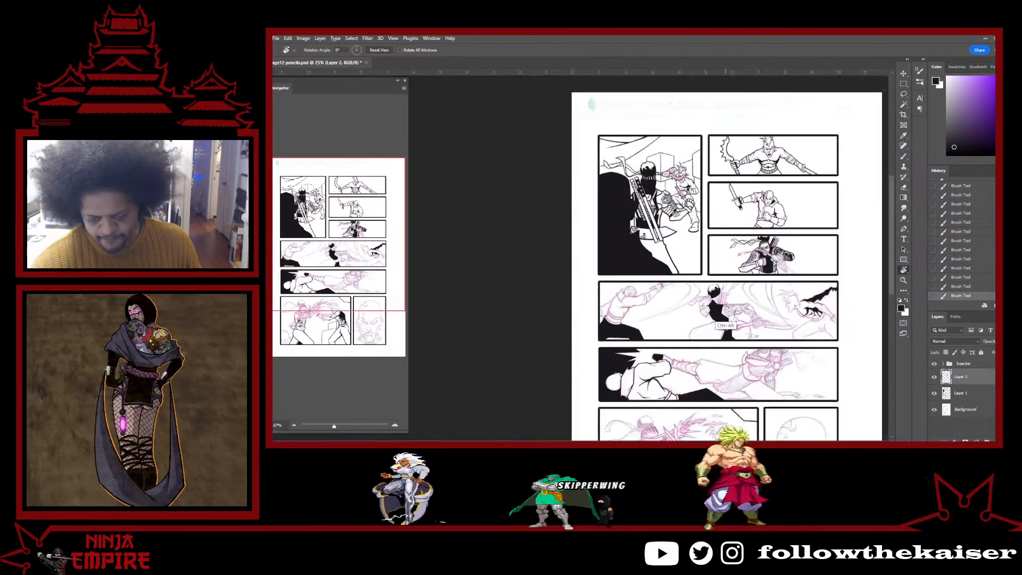
scroll(727, 258, up, 4)
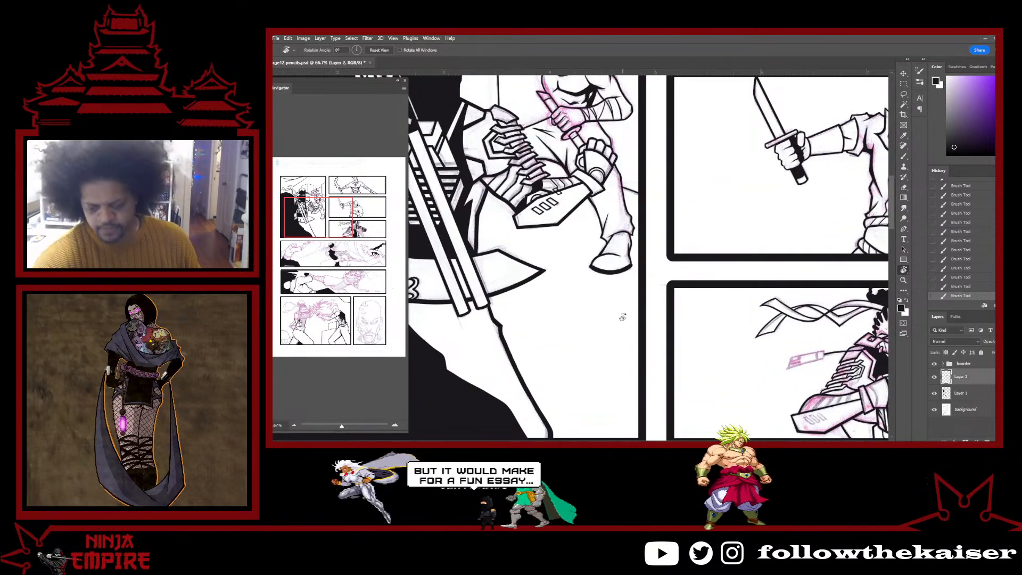
click(934, 393)
click(934, 392)
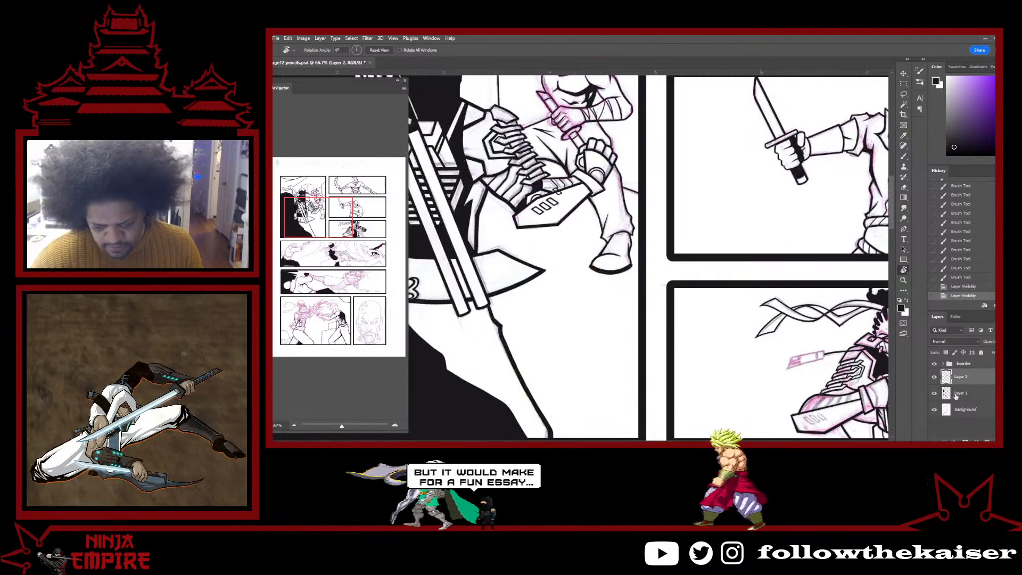
On Layer 1, erase the stray small rectangle crossing the first-panel forearm guard's upper edge, repair the adjoining ink line, and save.
click(960, 392)
scroll(521, 181, up, 5)
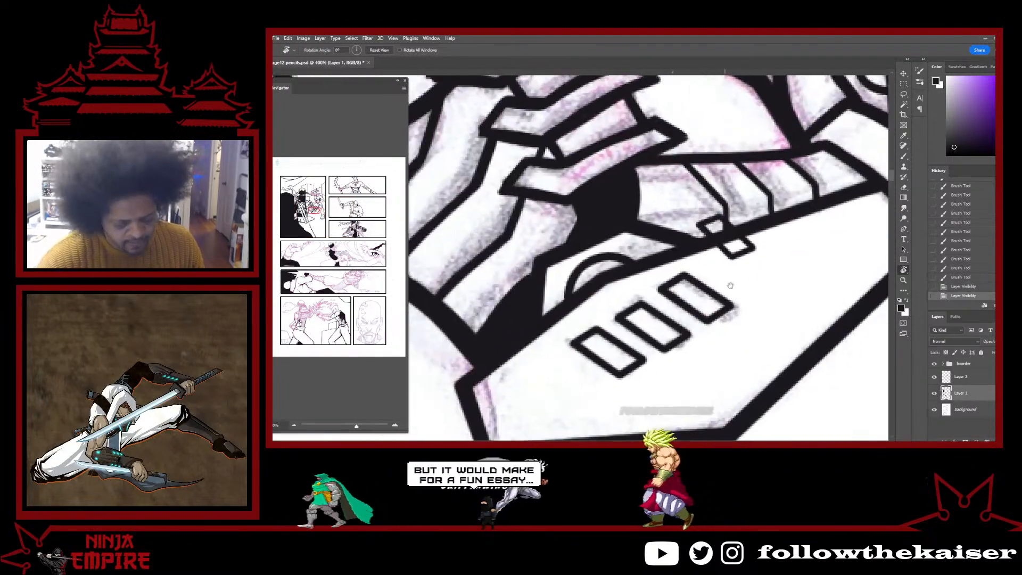
drag(739, 250, 725, 250)
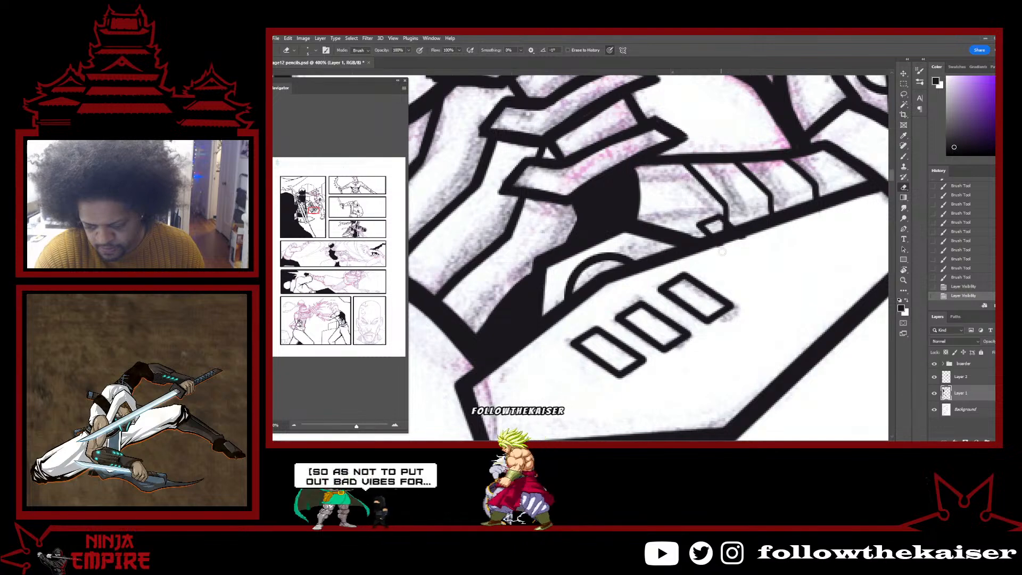
drag(746, 242, 731, 225)
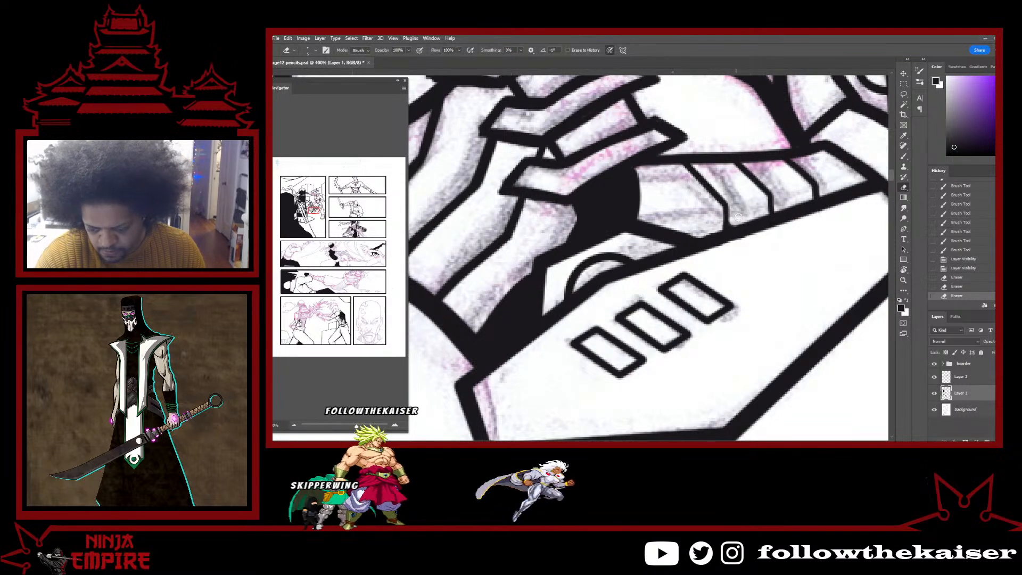
key(b)
drag(726, 221, 728, 230)
key(ctrl+s)
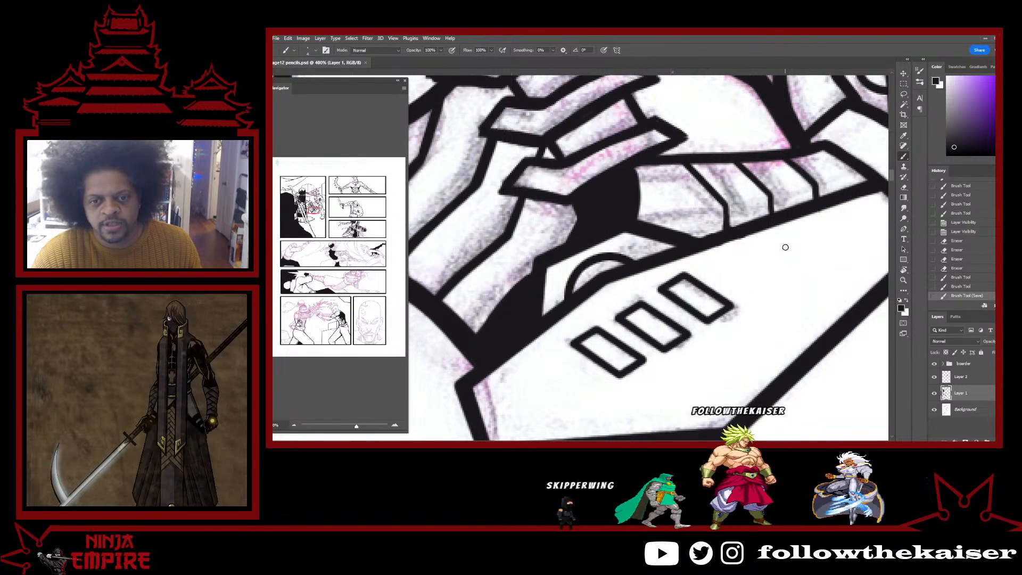
Try inking the first slanted stripe on the third-panel forearm, between its upper contour and the guard plate.
scroll(739, 330, down, 7)
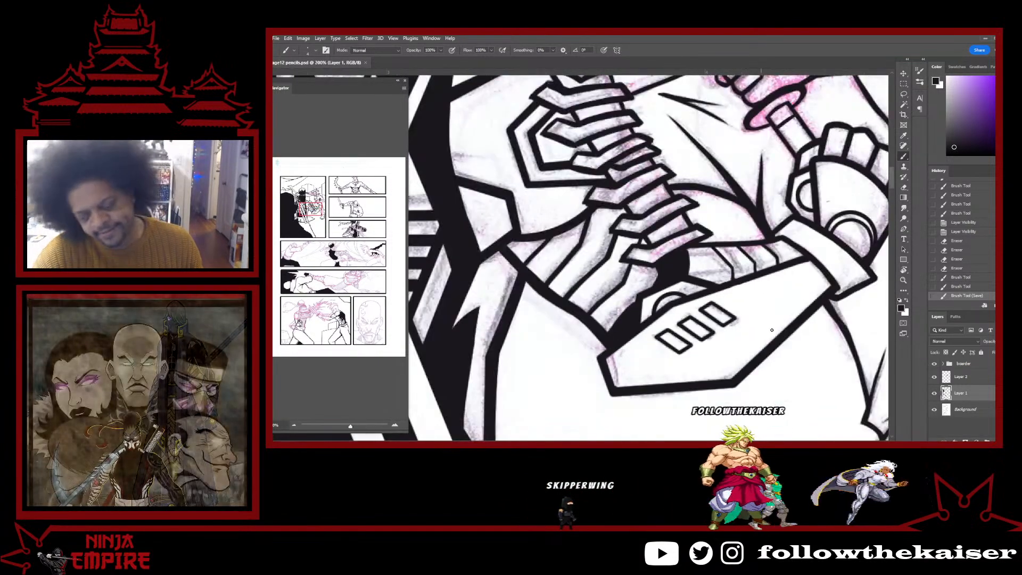
drag(800, 348, 691, 343)
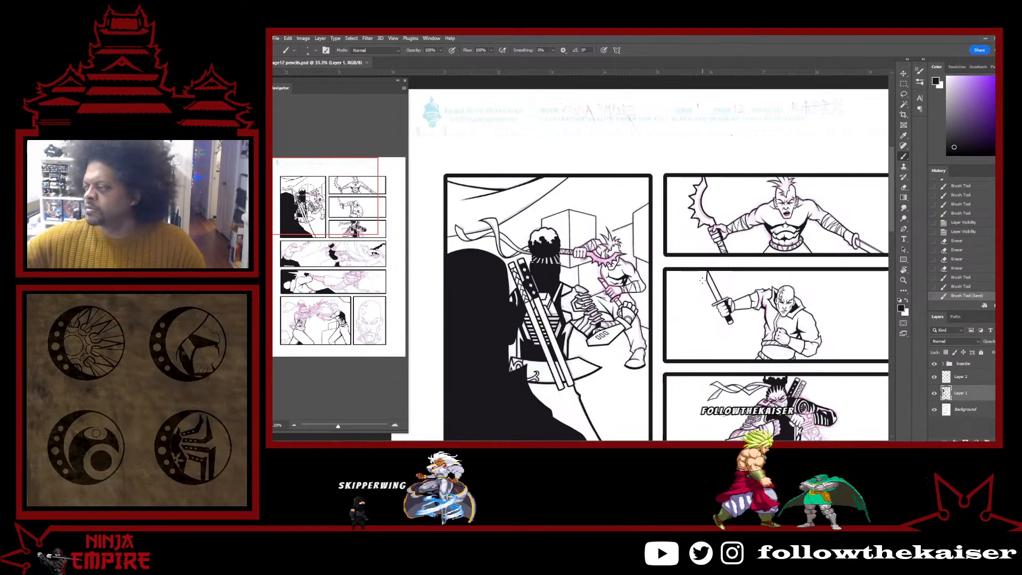
ctrl+click(787, 381)
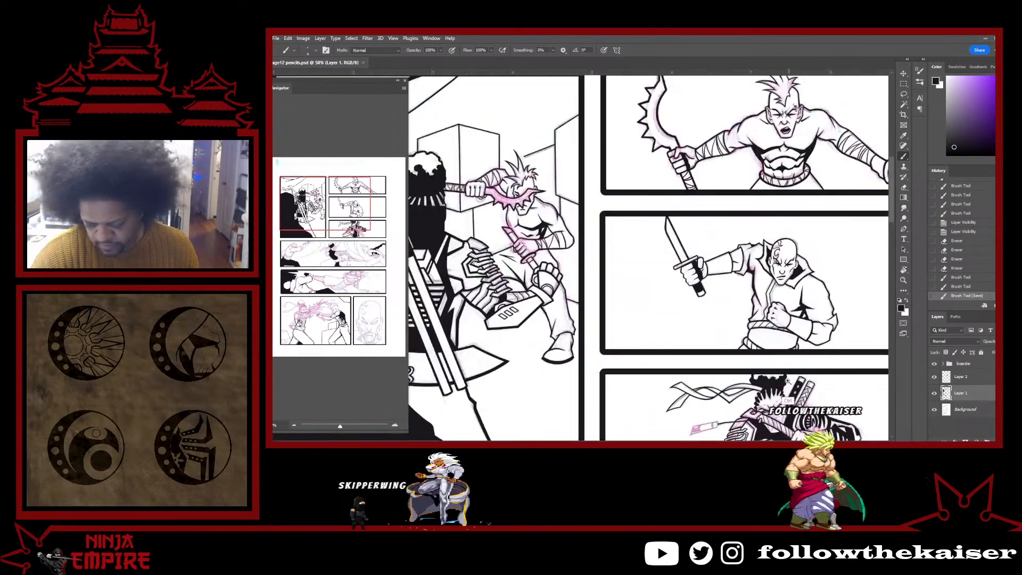
ctrl+click(787, 381)
drag(787, 380, 798, 223)
ctrl+click(721, 373)
ctrl+click(720, 298)
ctrl+click(719, 298)
drag(724, 298, 724, 273)
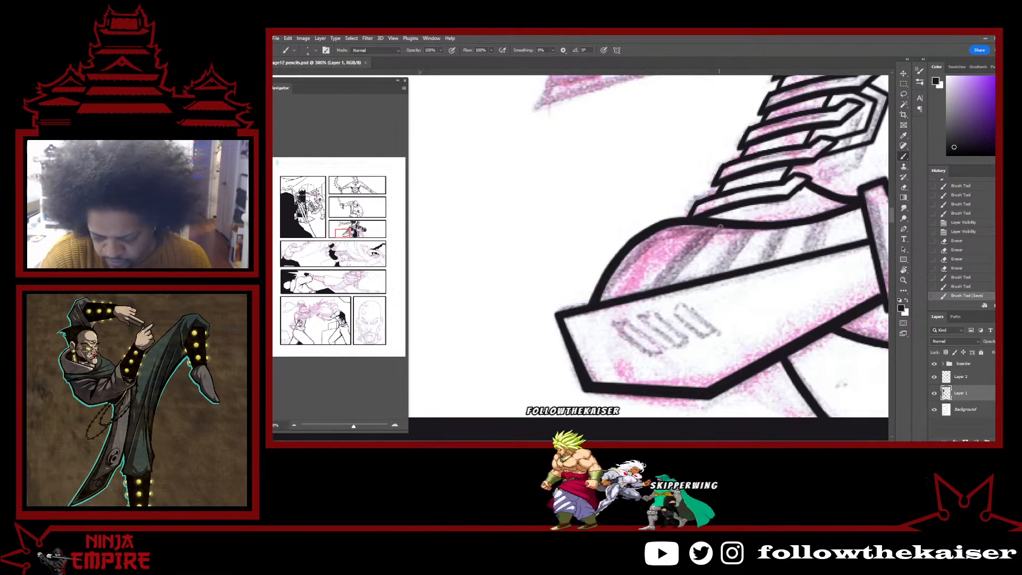
mouse_move(715, 230)
mouse_down()
mouse_move(654, 284)
mouse_move(674, 257)
mouse_move(650, 291)
mouse_move(698, 247)
mouse_up()
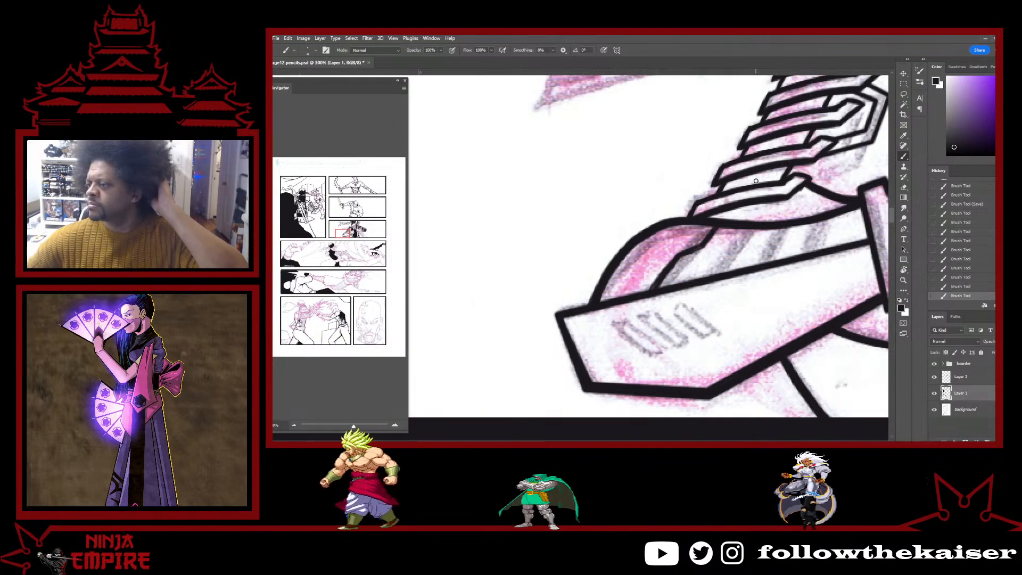
Undo the brush strokes of the slanted forearm stripe.
key(ctrl+z)
key(ctrl+z)
key(ctrl+z)
key(ctrl+z)
key(ctrl+z)
key(ctrl+z)
key(ctrl+z)
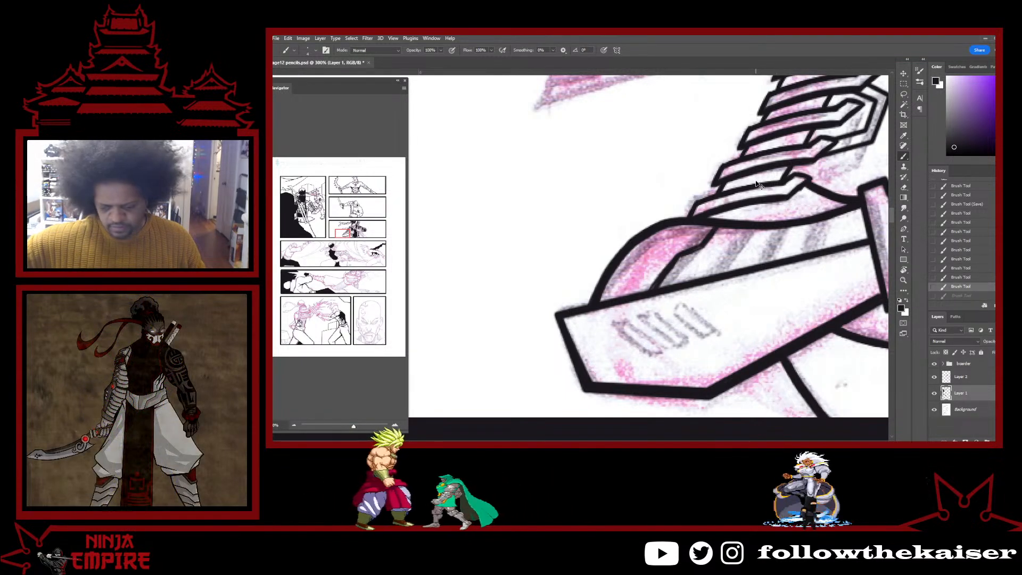
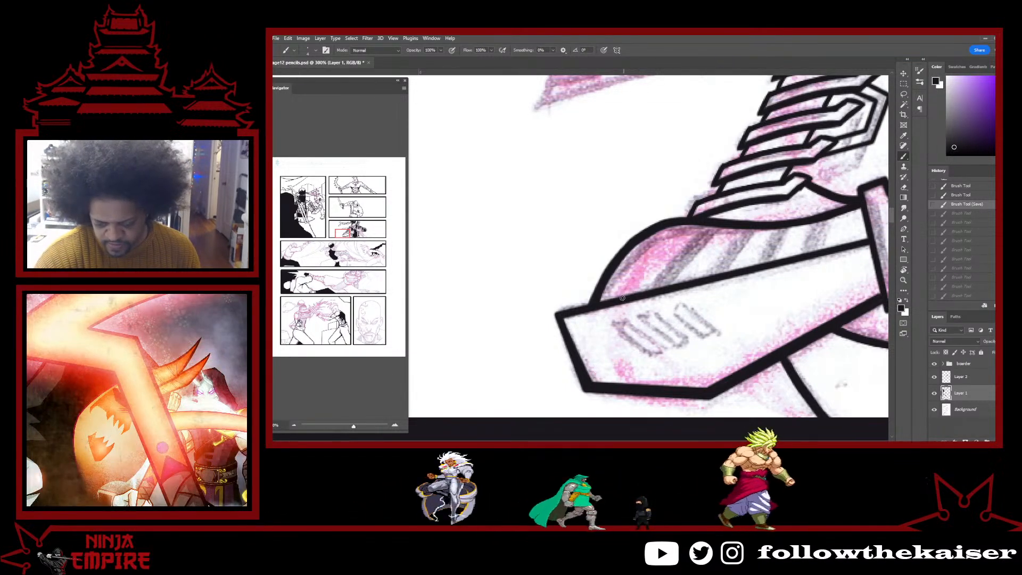
Try inking small trapezoid notches along the guard plate's upper edge, and undo them.
drag(633, 290, 649, 277)
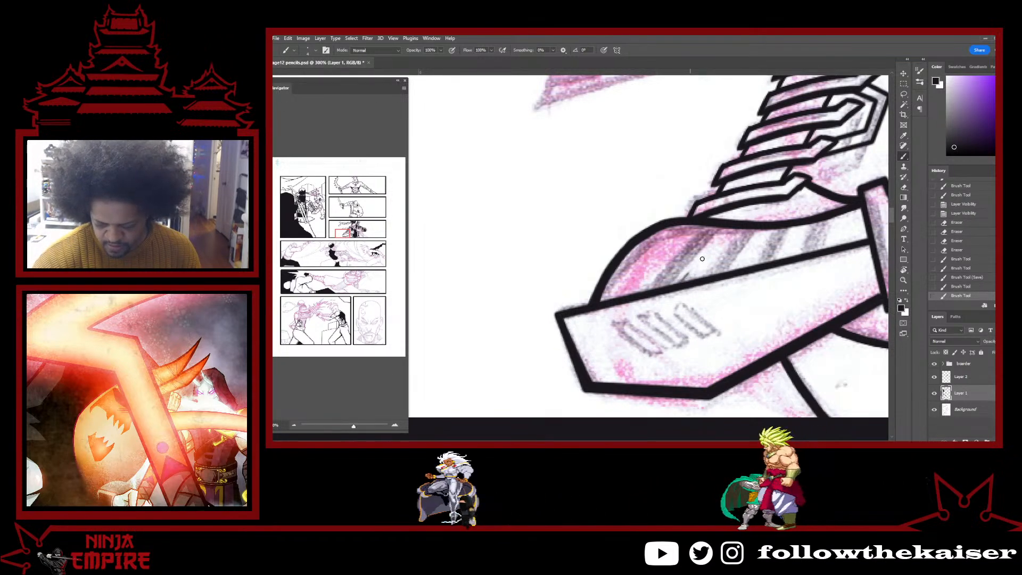
mouse_move(701, 260)
mouse_down()
mouse_move(683, 278)
mouse_move(715, 260)
mouse_move(717, 272)
mouse_move(738, 266)
mouse_up()
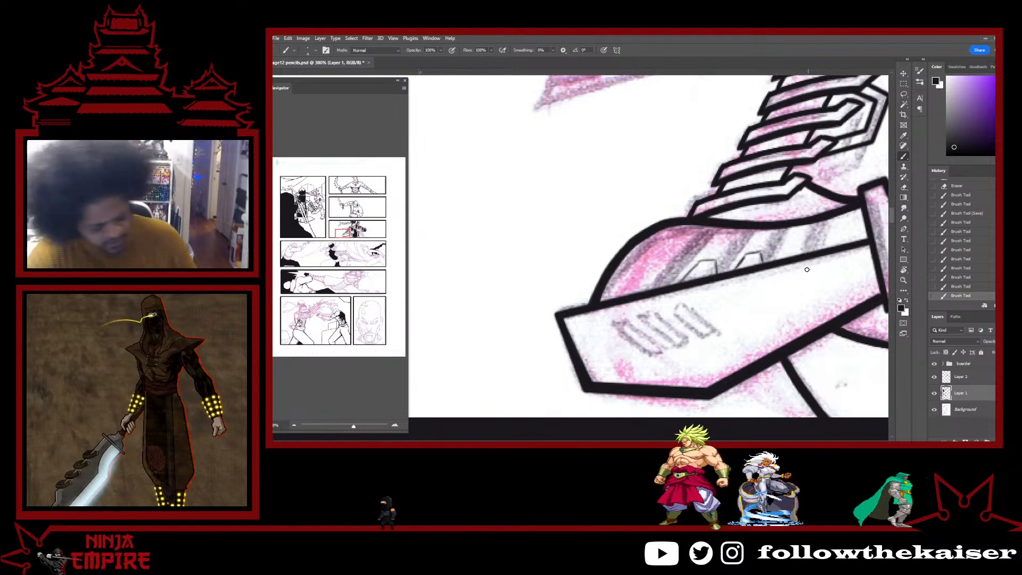
key(ctrl+z)
key(ctrl+z)
key(ctrl+z)
key(ctrl+z)
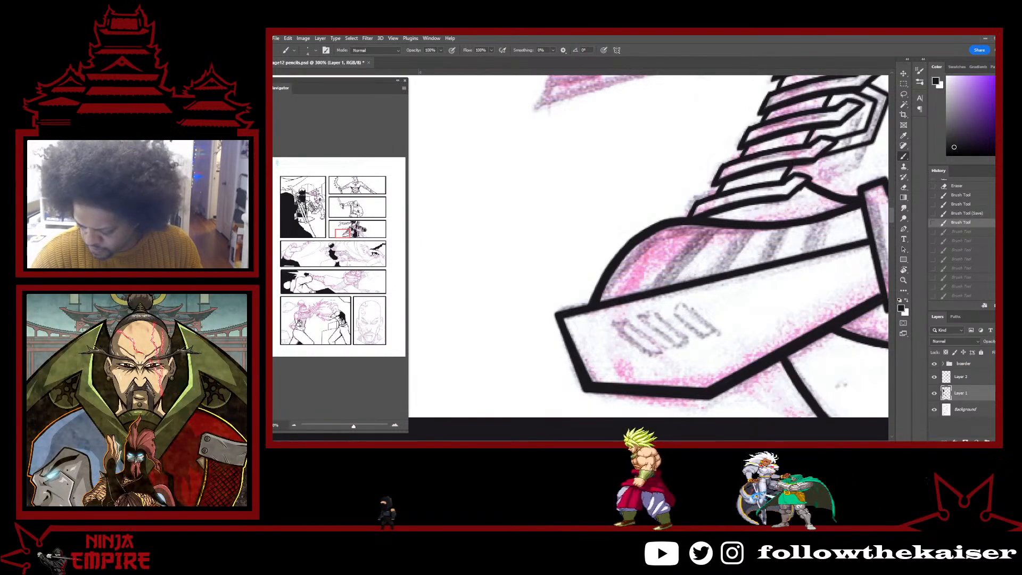
Add a new layer and ink one small trapezoid notch on the guard plate's upper edge near the elbow.
key(ctrl+shift+alt+n)
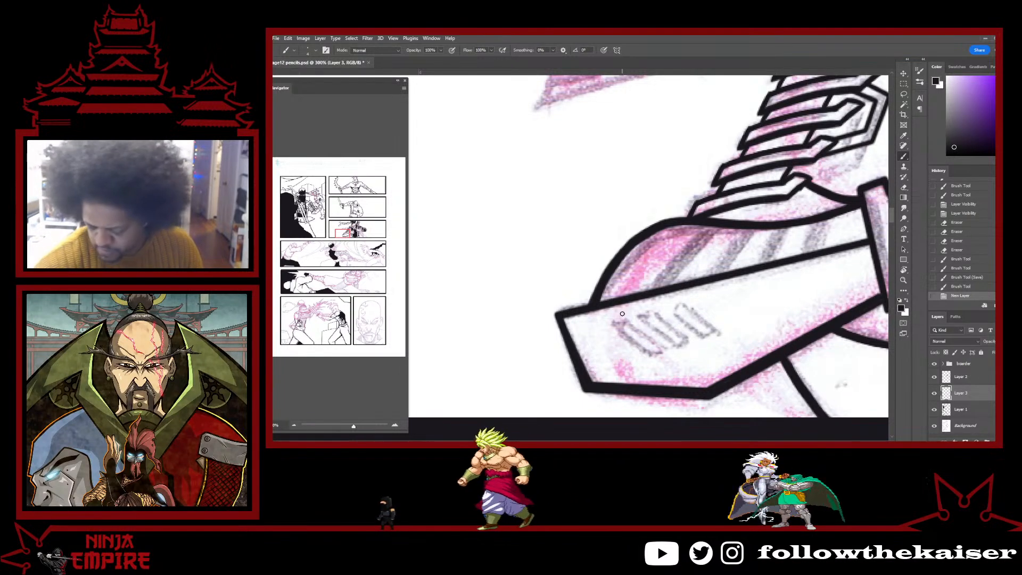
click(671, 284)
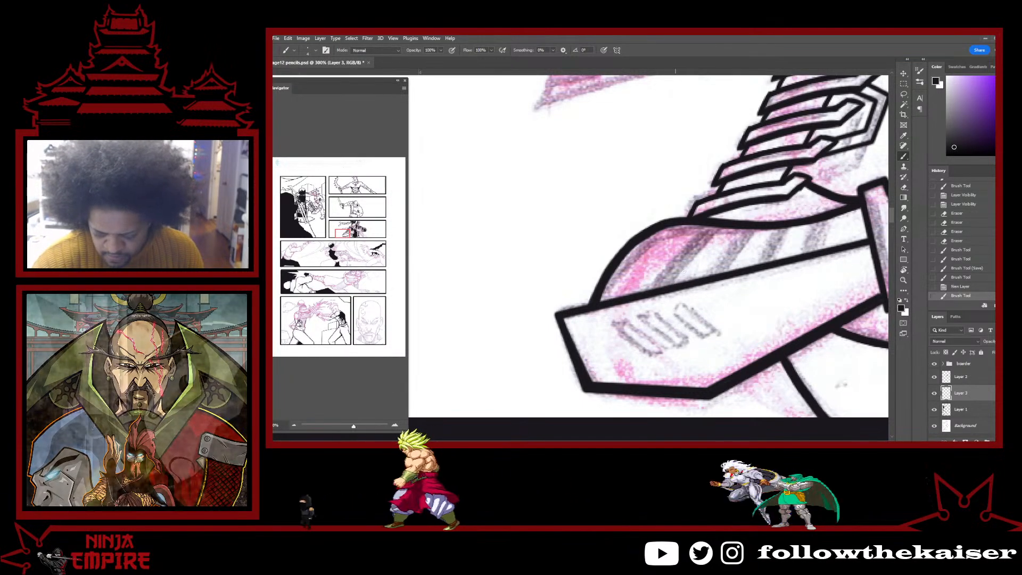
mouse_move(670, 285)
mouse_down()
mouse_move(692, 261)
mouse_move(712, 260)
mouse_move(716, 276)
mouse_move(711, 261)
mouse_up()
mouse_move(690, 263)
mouse_down()
mouse_move(674, 282)
mouse_move(691, 263)
mouse_move(713, 261)
mouse_move(716, 303)
mouse_up()
Copy the inked notch onto separate layers and space the copies along the guard plate's upper edge towards the wrist band.
key(l)
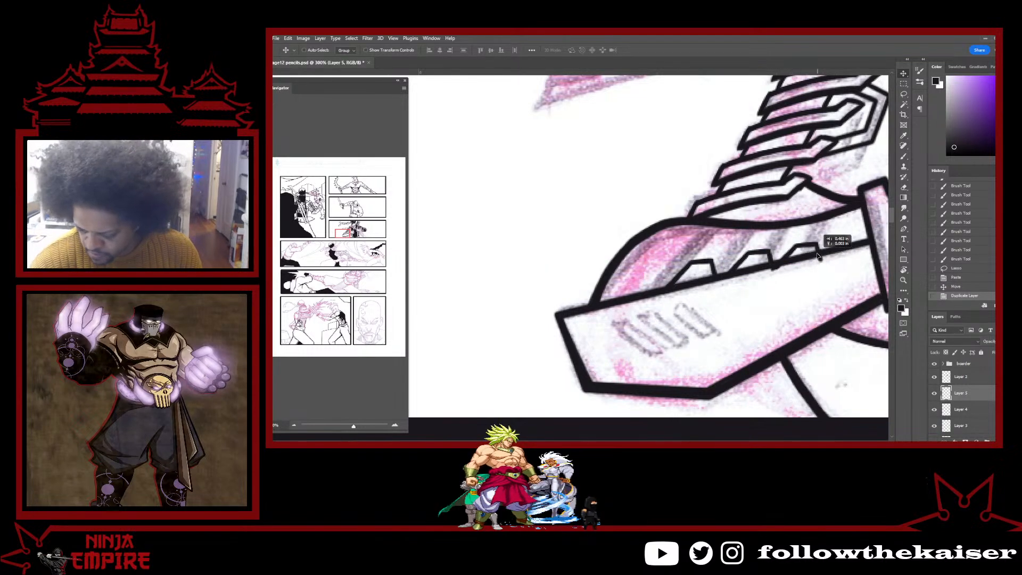
drag(817, 256, 828, 254)
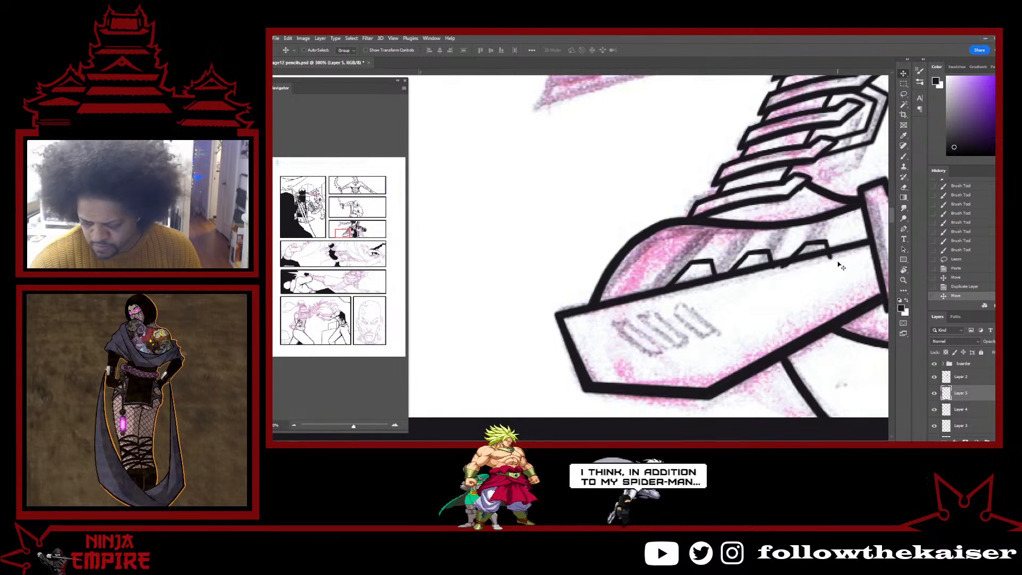
key(ctrl+j)
drag(594, 262, 852, 245)
Scale down the notch copy nearest the wrist band, and transform the neighbouring copy on Layer 5 to fit the edge.
key(ctrl+t)
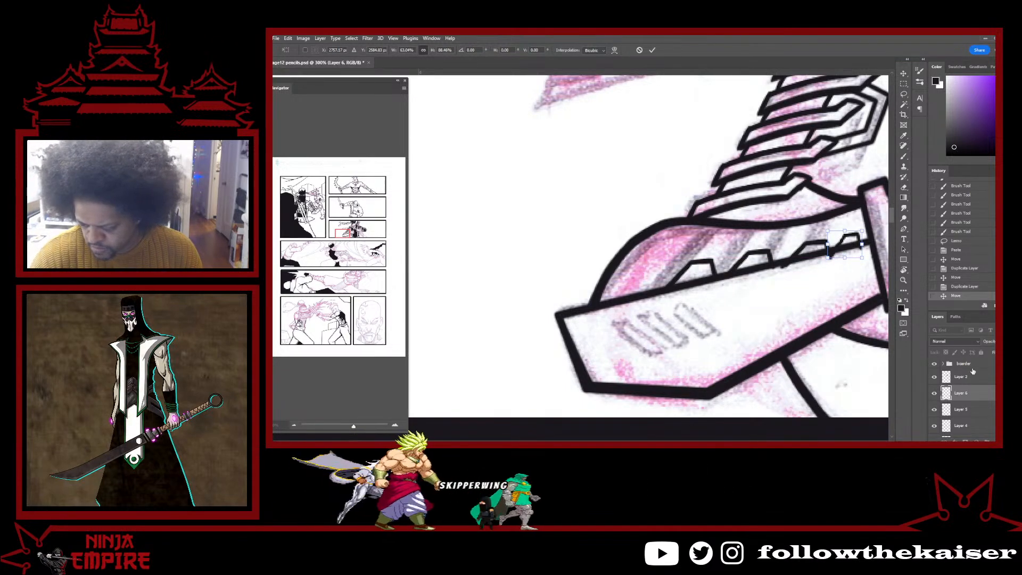
click(972, 409)
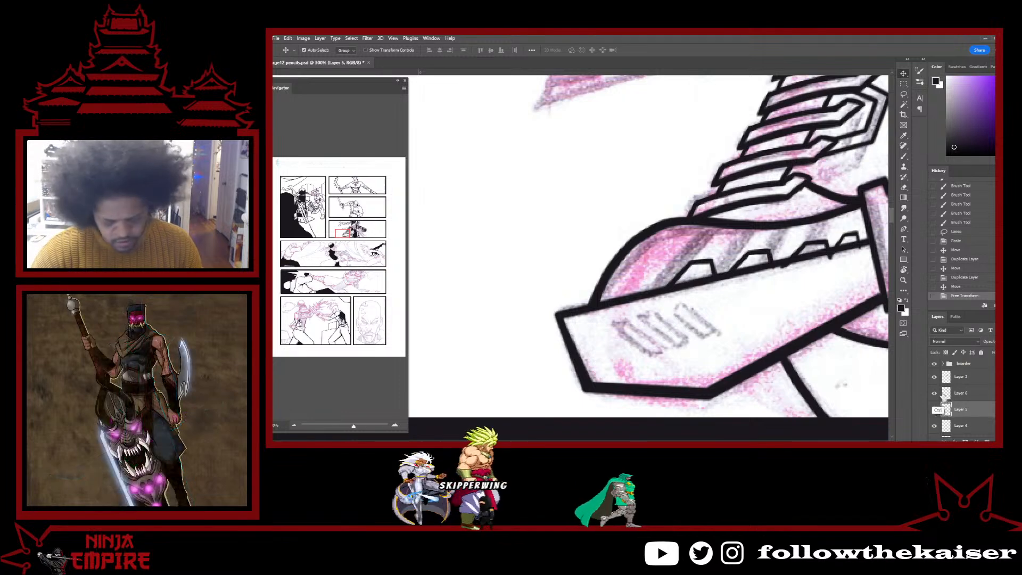
key(ctrl+t)
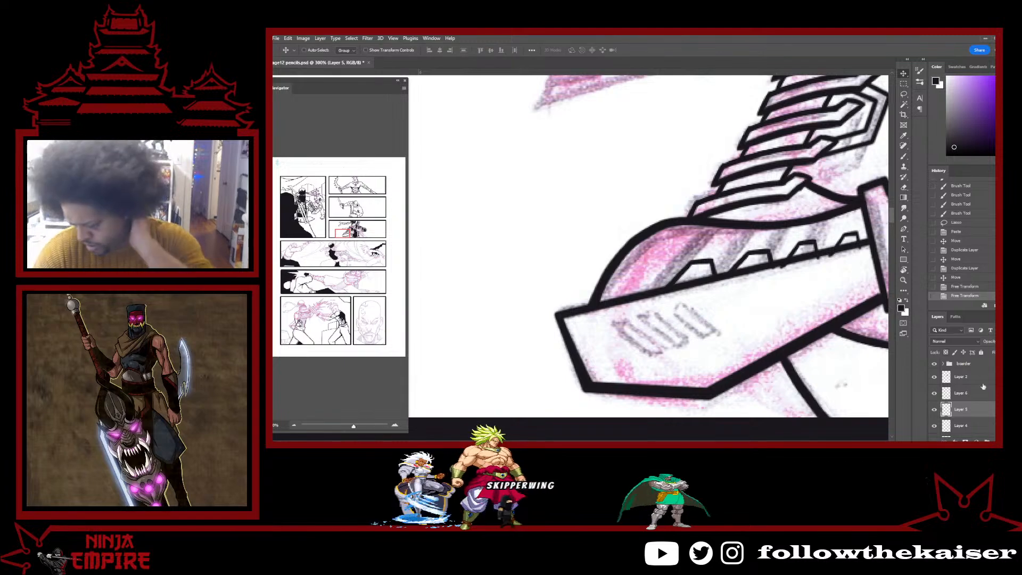
Narrow the notch on Layer 4 and the neighbouring notch nearest the elbow to fit the guard plate's upper edge.
click(974, 426)
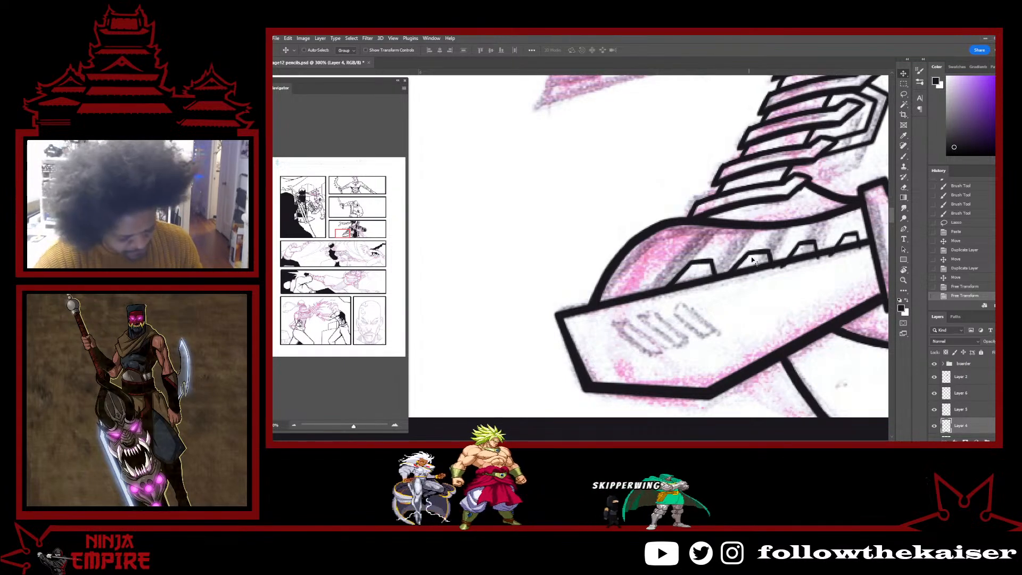
key(ctrl+t)
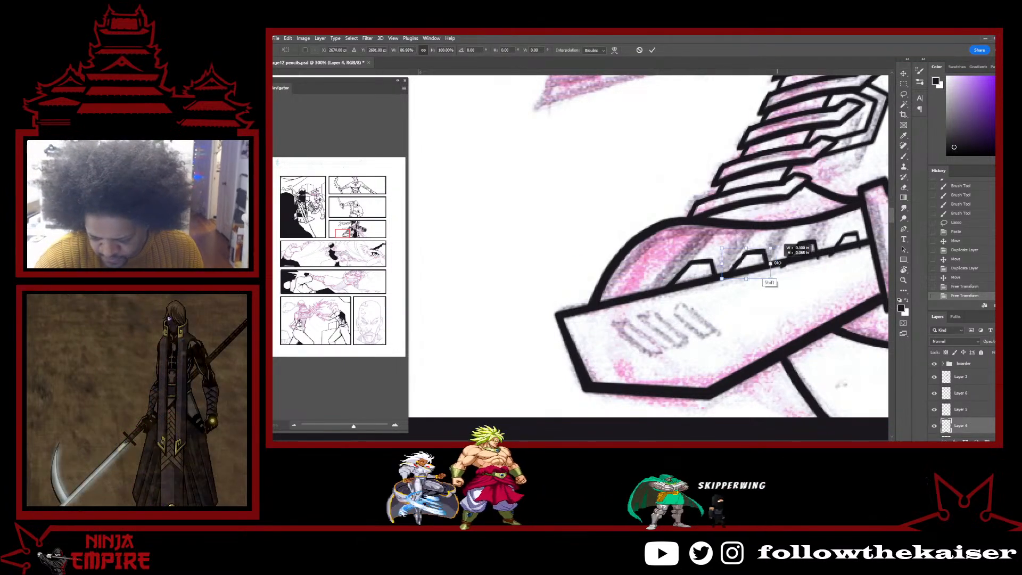
drag(763, 263, 754, 267)
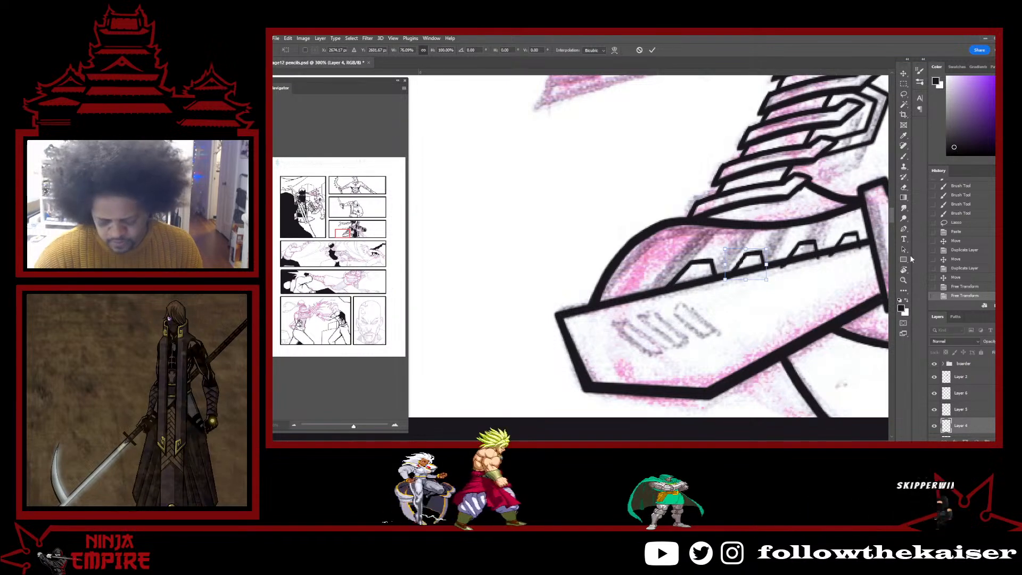
key(Return)
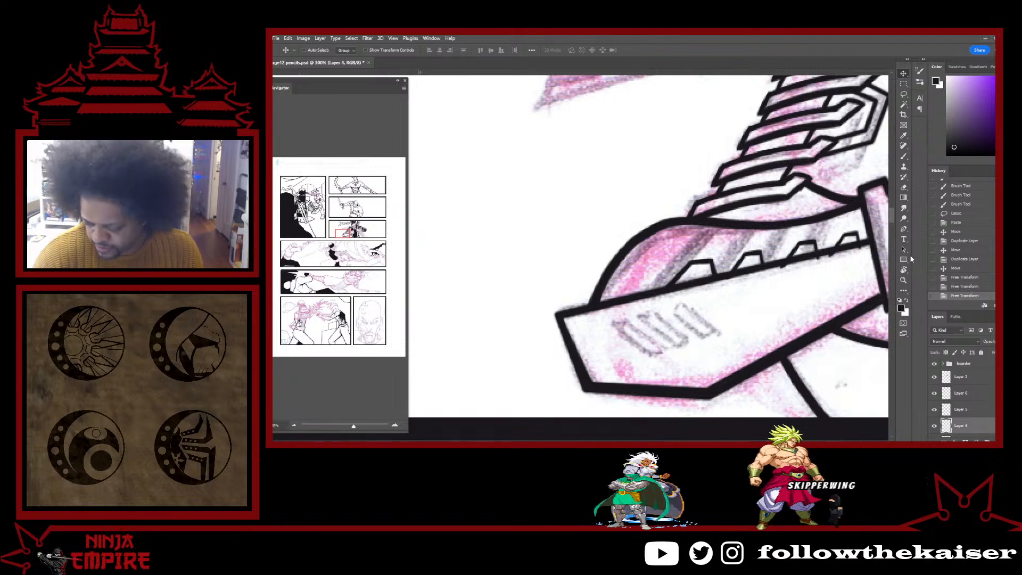
scroll(963, 396, down, 1)
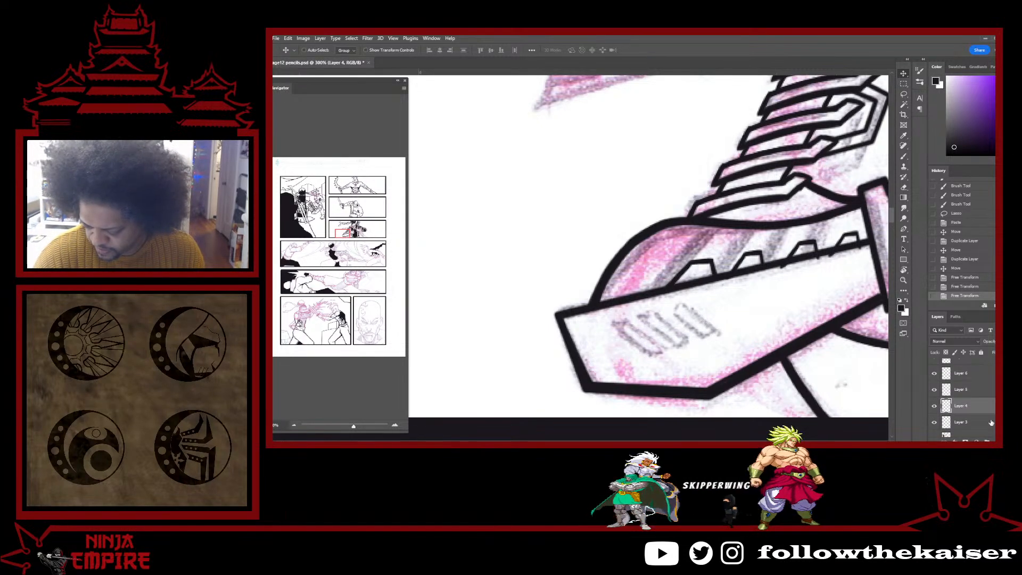
key(ctrl+t)
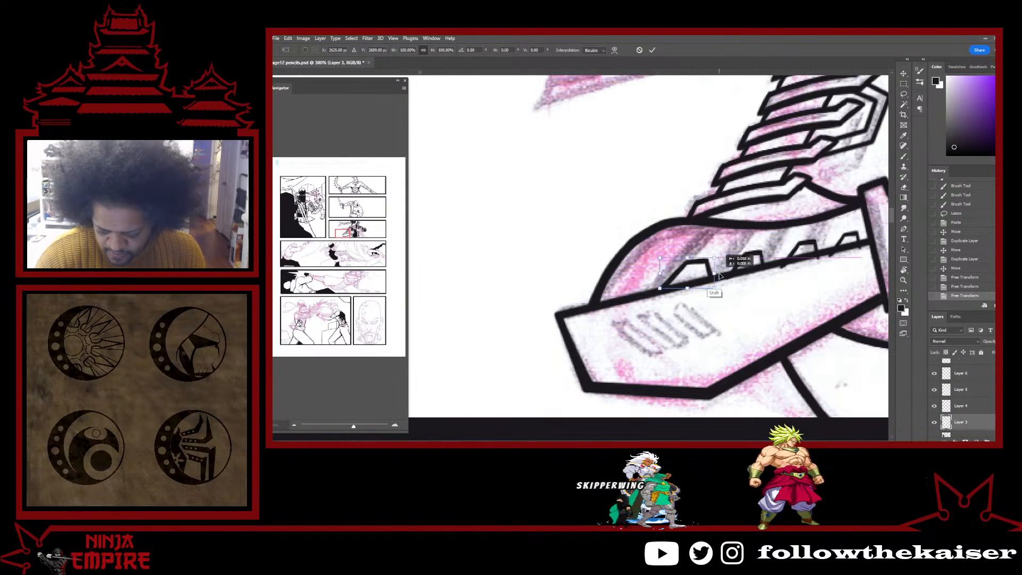
drag(718, 275, 701, 280)
key(Return)
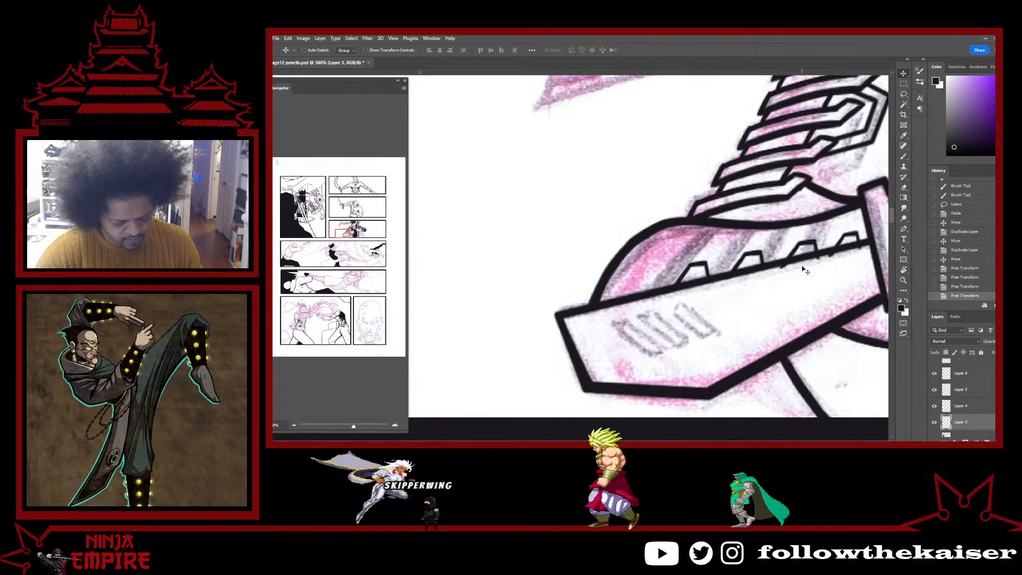
Copy the narrowed notch onto a new layer at the elbow end of the guard's edge and touch up its side with the brush.
key(l)
mouse_move(717, 258)
mouse_down()
mouse_move(699, 298)
mouse_move(713, 284)
mouse_move(645, 290)
mouse_move(709, 299)
mouse_up()
key(ctrl+c)
key(ctrl+v)
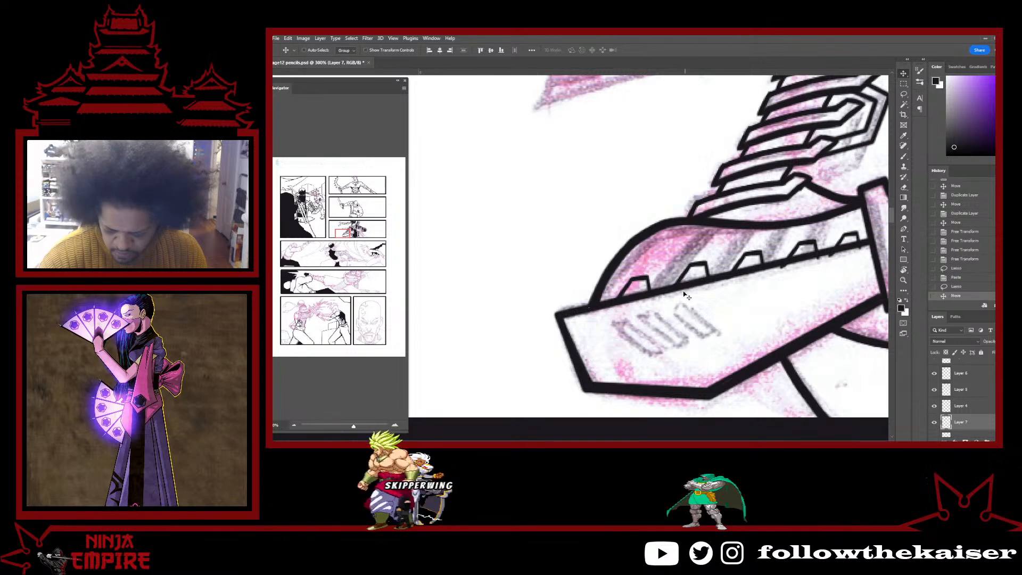
drag(649, 285, 654, 282)
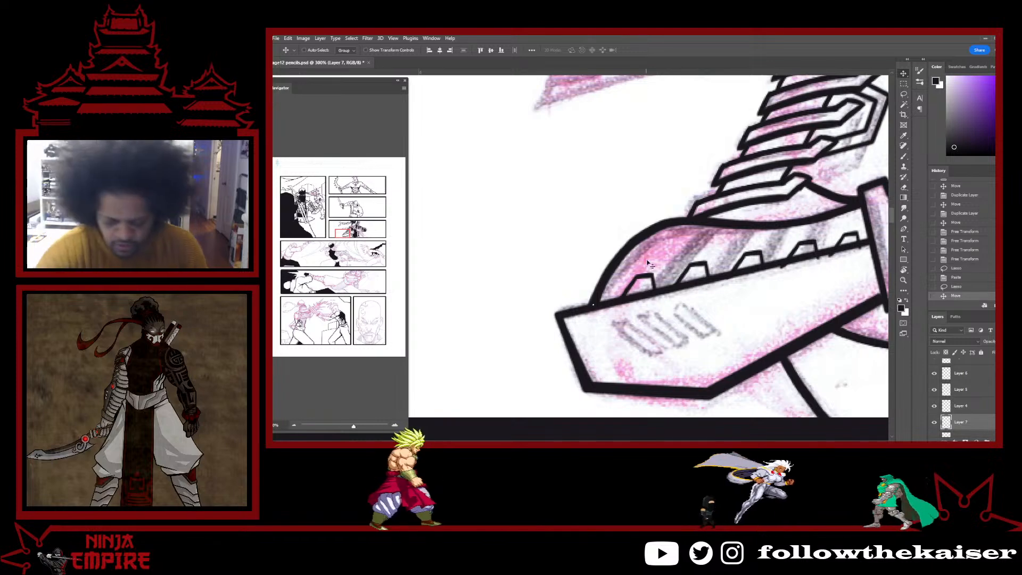
key(b)
click(654, 277)
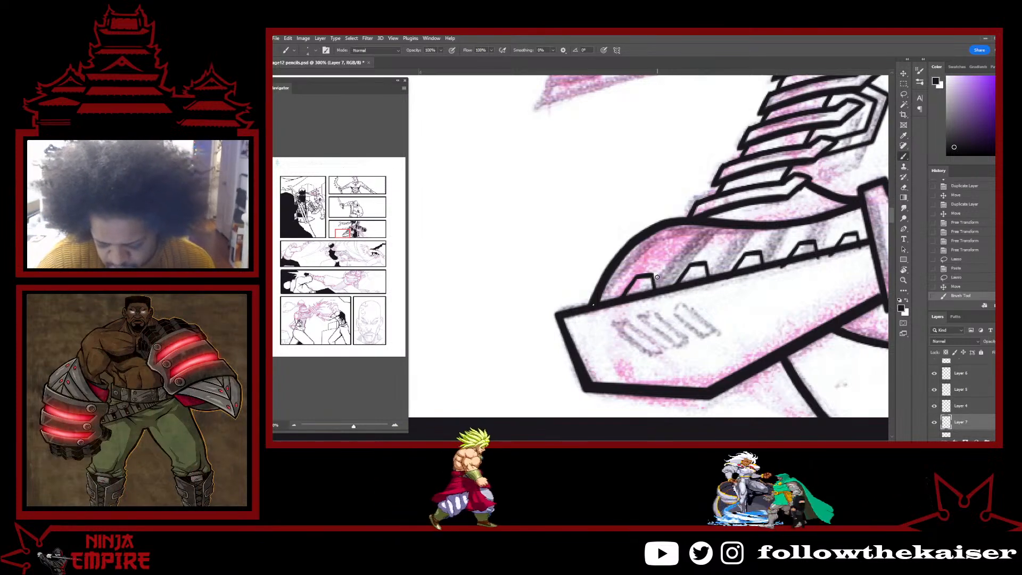
click(656, 279)
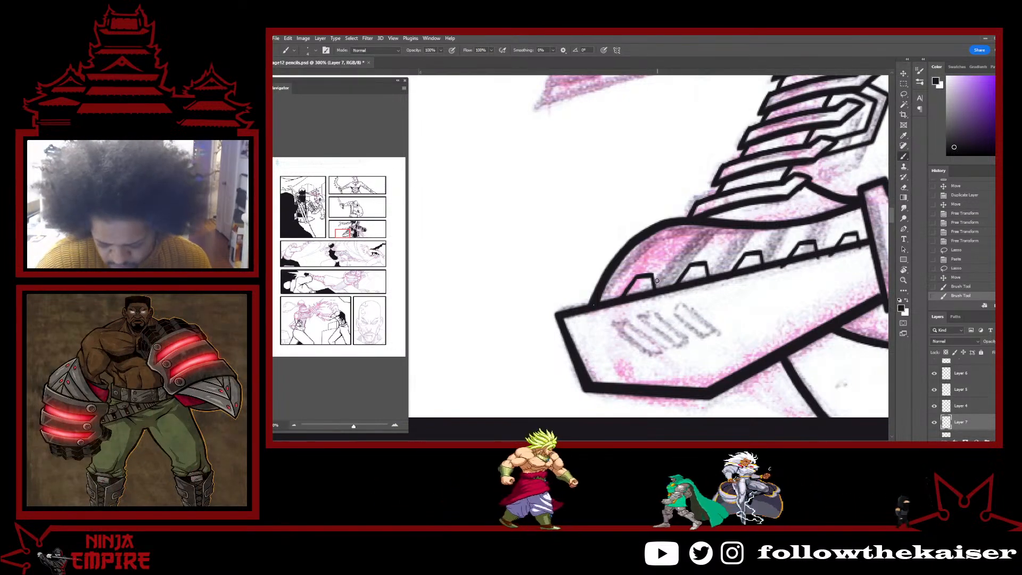
key(ctrl+d)
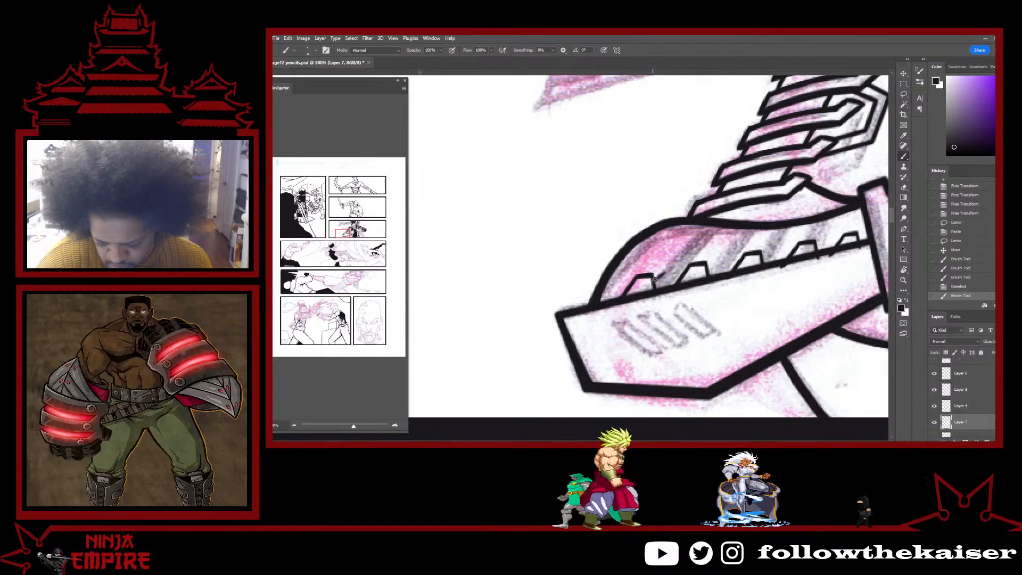
Ink curved ridge lines on Layer 7 from the notches up to the forearm's upper contour, comparing strokes with undo and redo.
mouse_move(654, 279)
mouse_down()
mouse_move(702, 225)
mouse_move(675, 260)
mouse_up()
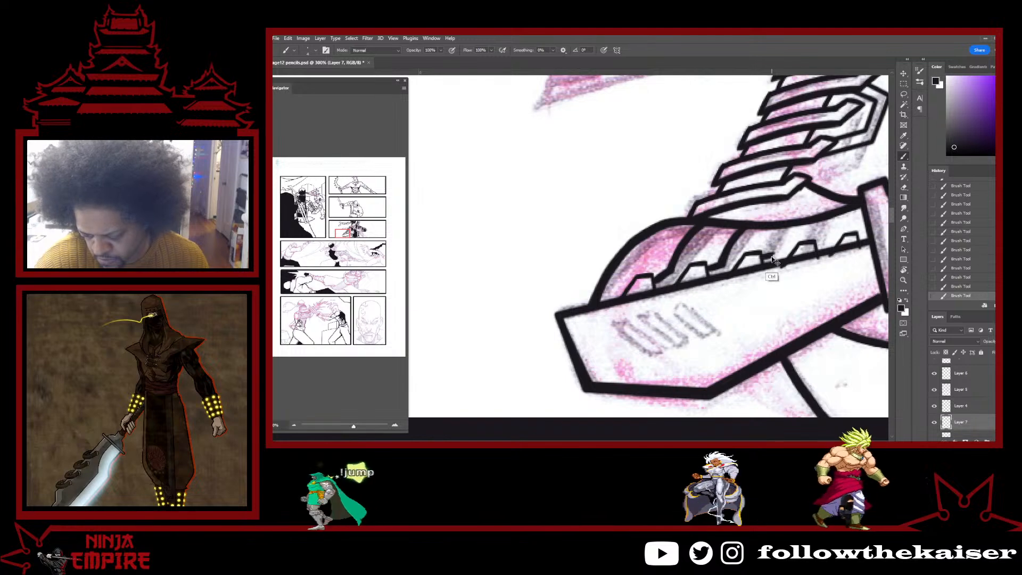
key(ctrl+z)
key(ctrl+z)
key(ctrl+z)
key(ctrl+shift+z)
key(ctrl+shift+z)
key(ctrl+shift+z)
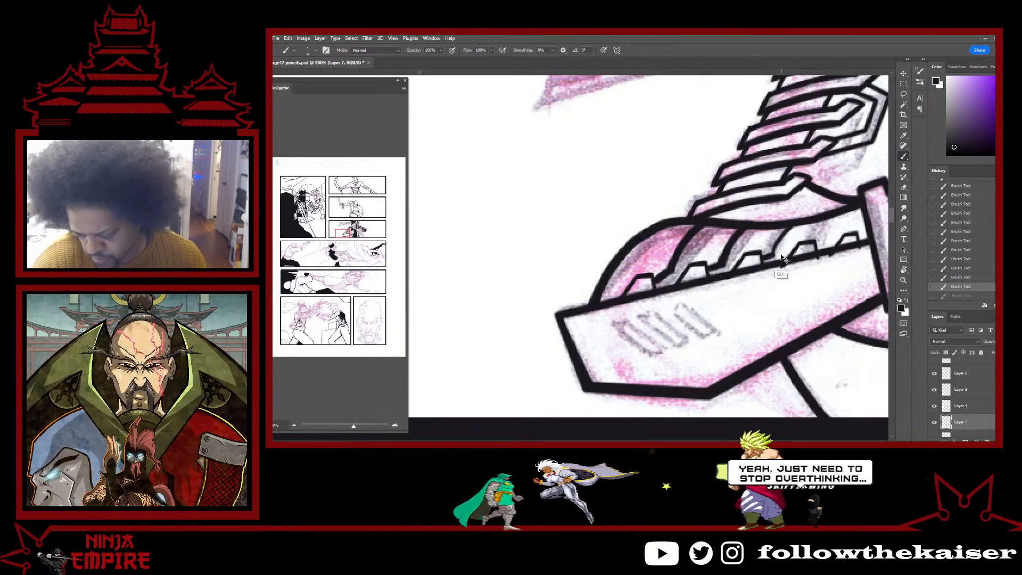
key(ctrl+z)
key(ctrl+z)
key(ctrl+shift+z)
key(ctrl+shift+z)
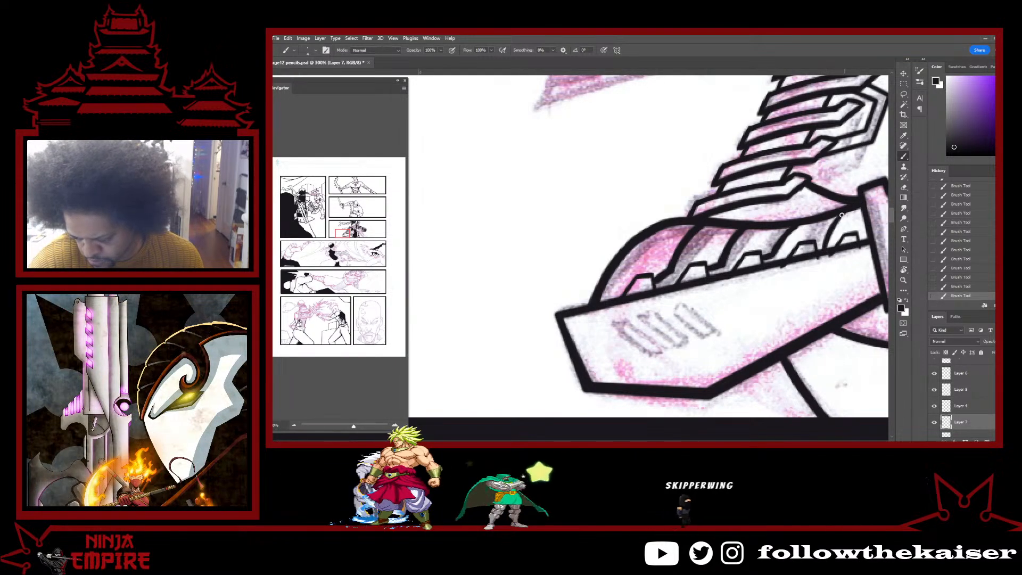
Erase the stray ink around the two notches nearest the wrist band on Layer 6 and Layer 5.
click(972, 372)
key(e)
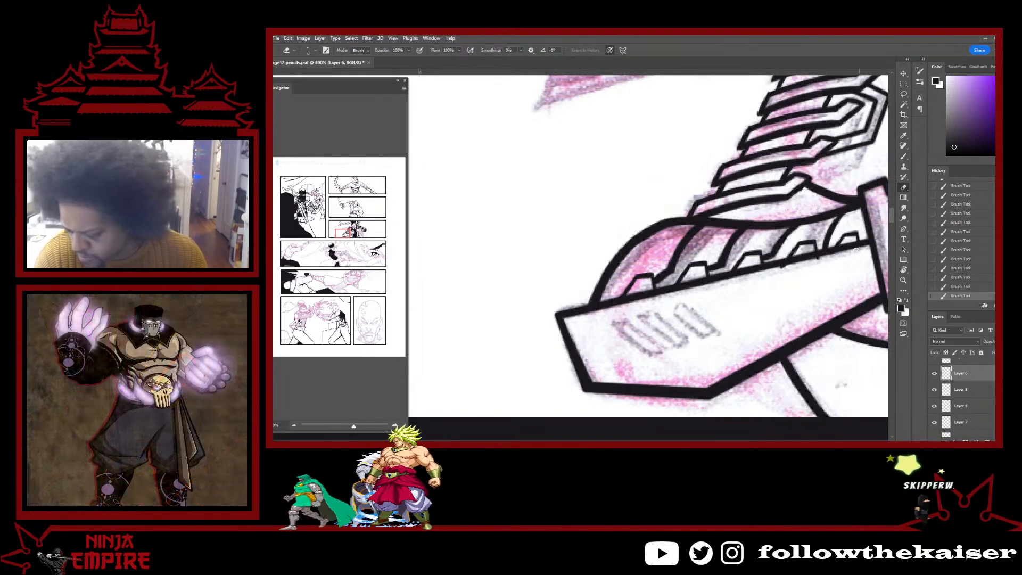
click(856, 249)
click(964, 389)
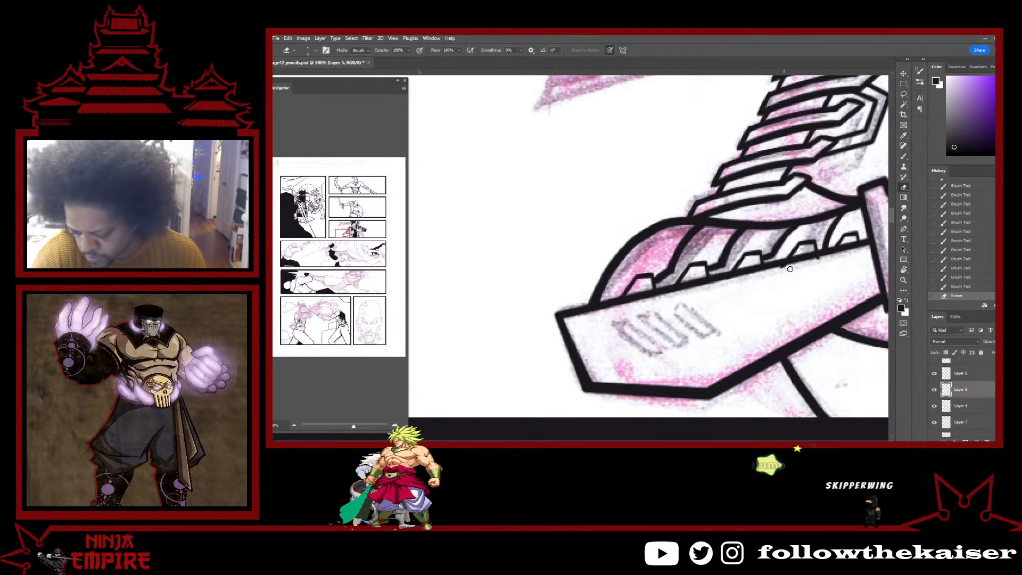
click(867, 234)
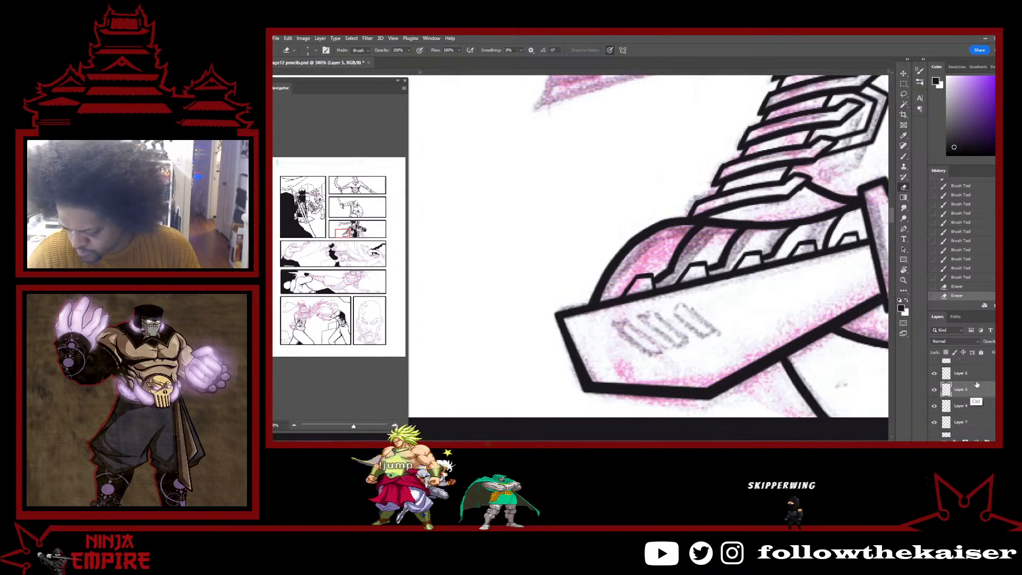
Check what Layer 7 contains by toggling its visibility, and erase the rough edges of its curved ridge lines to thin them.
click(933, 423)
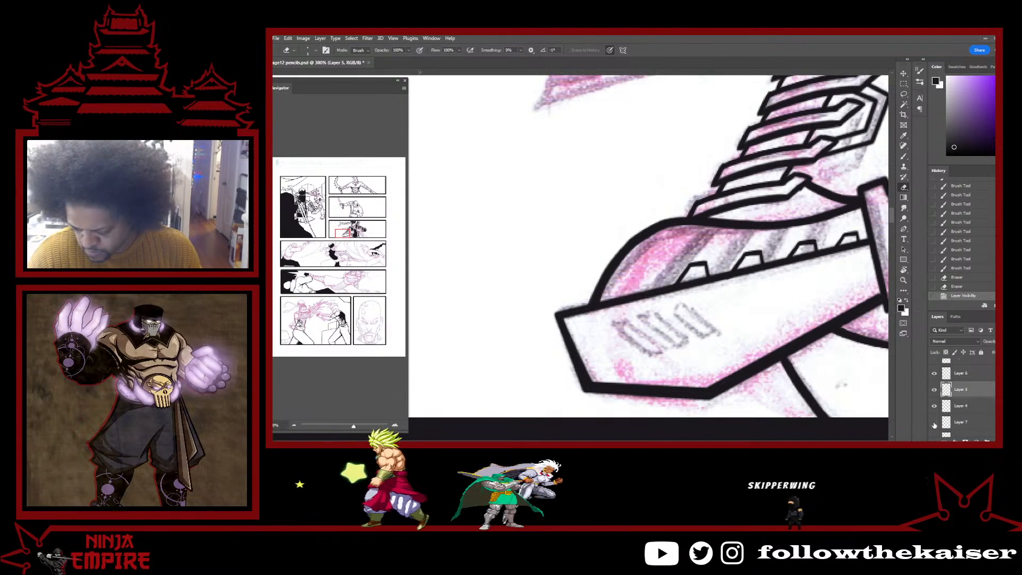
click(933, 422)
click(963, 422)
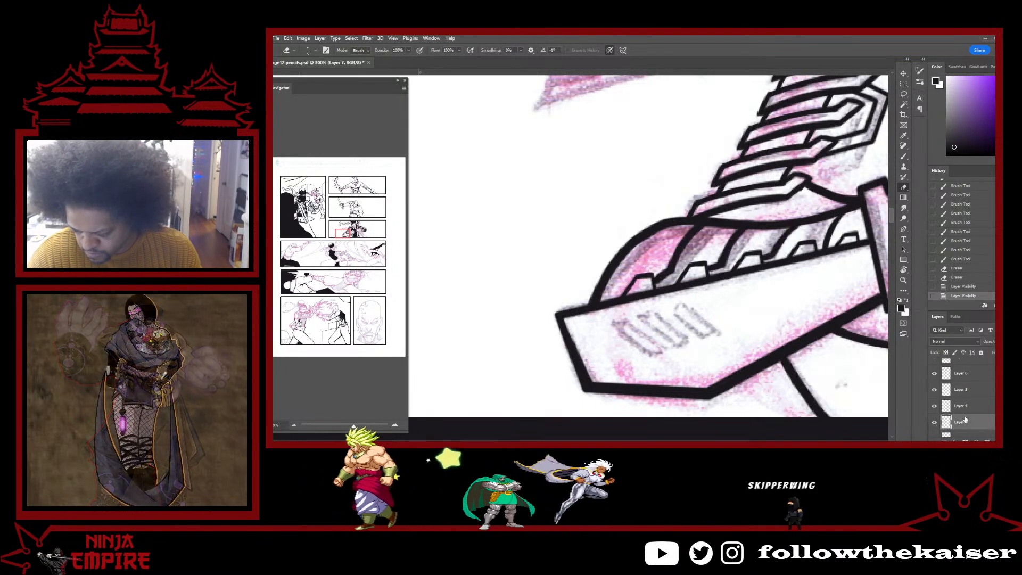
click(839, 224)
click(838, 229)
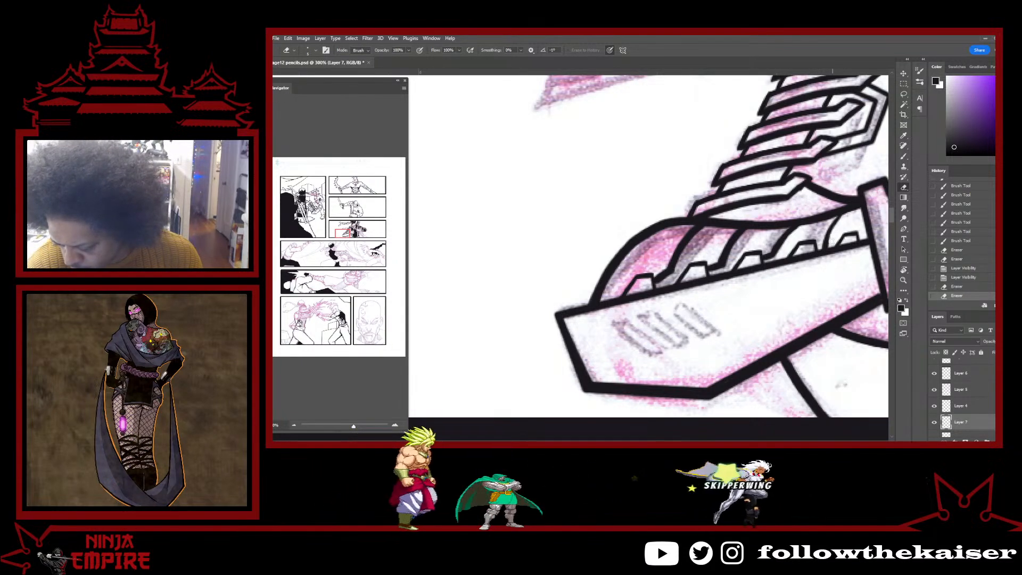
click(833, 242)
click(787, 242)
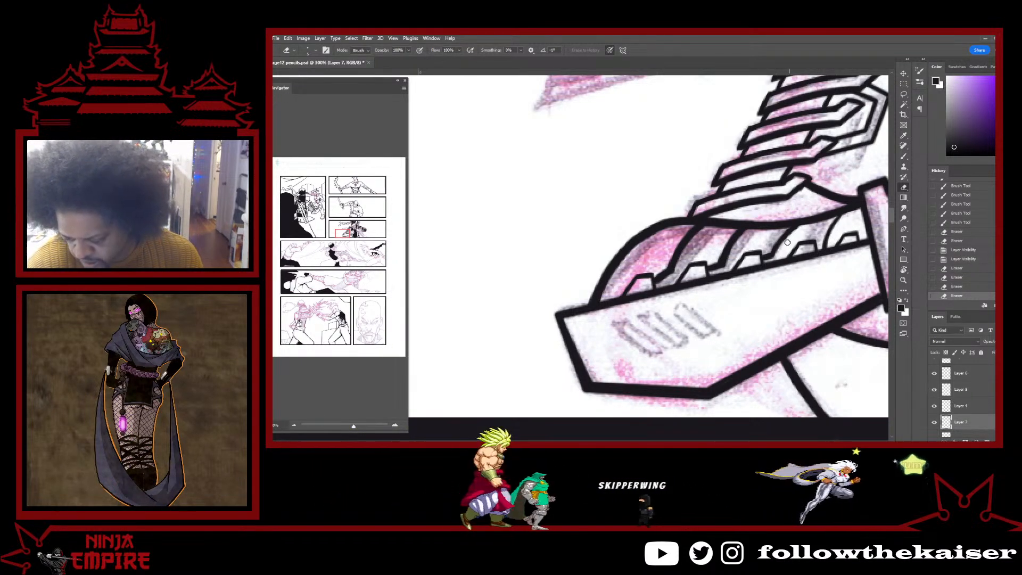
click(734, 248)
click(730, 256)
click(725, 264)
click(719, 270)
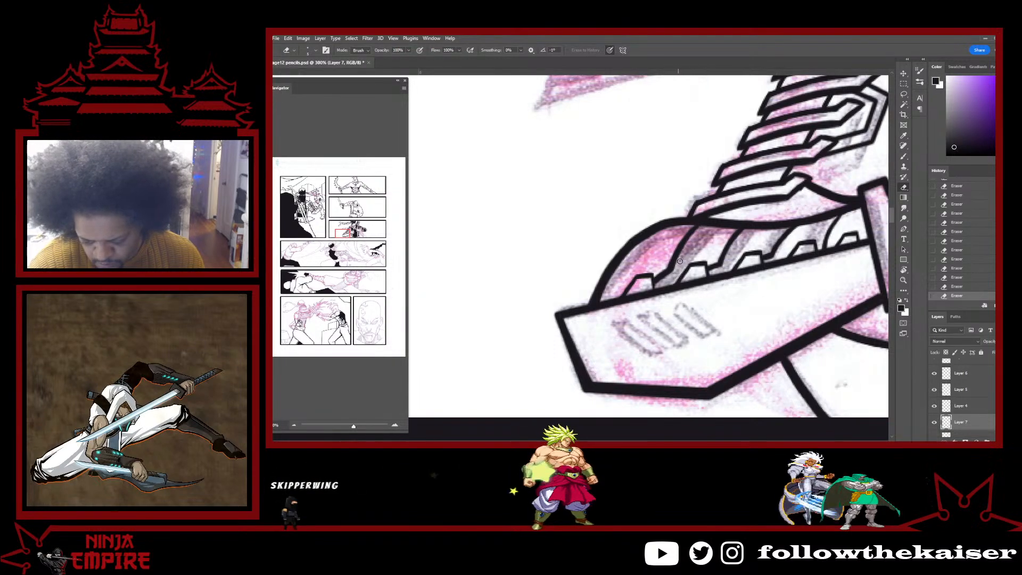
Touch up the curved ridge line beside the notch nearest the wrist band with the brush.
scroll(793, 278, down, 5)
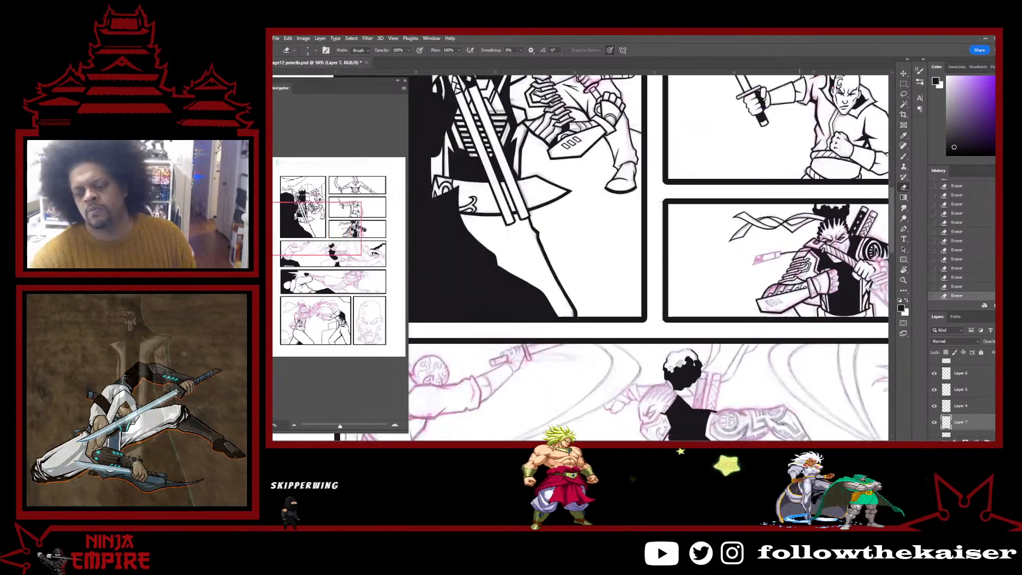
scroll(775, 290, up, 3)
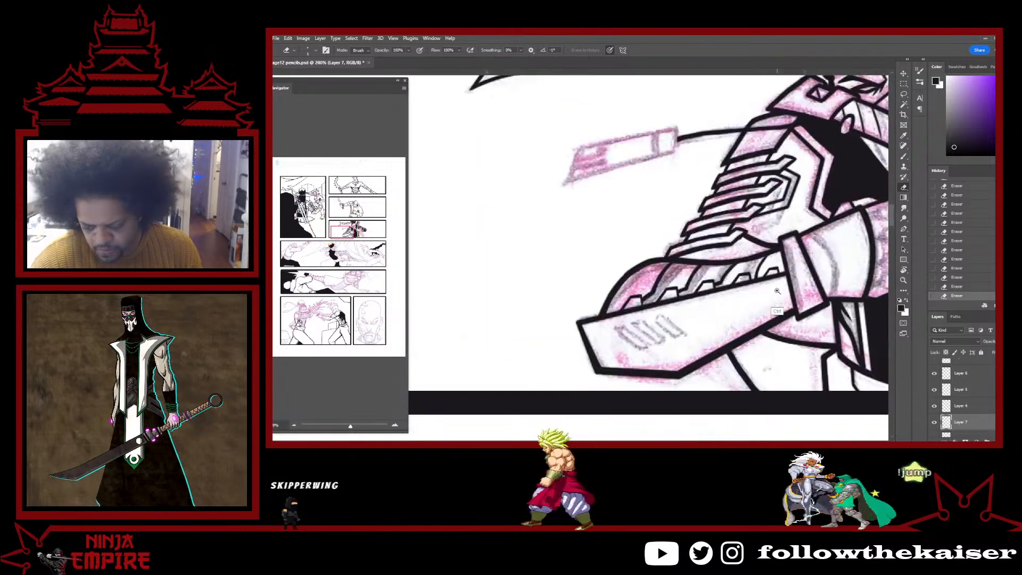
key(b)
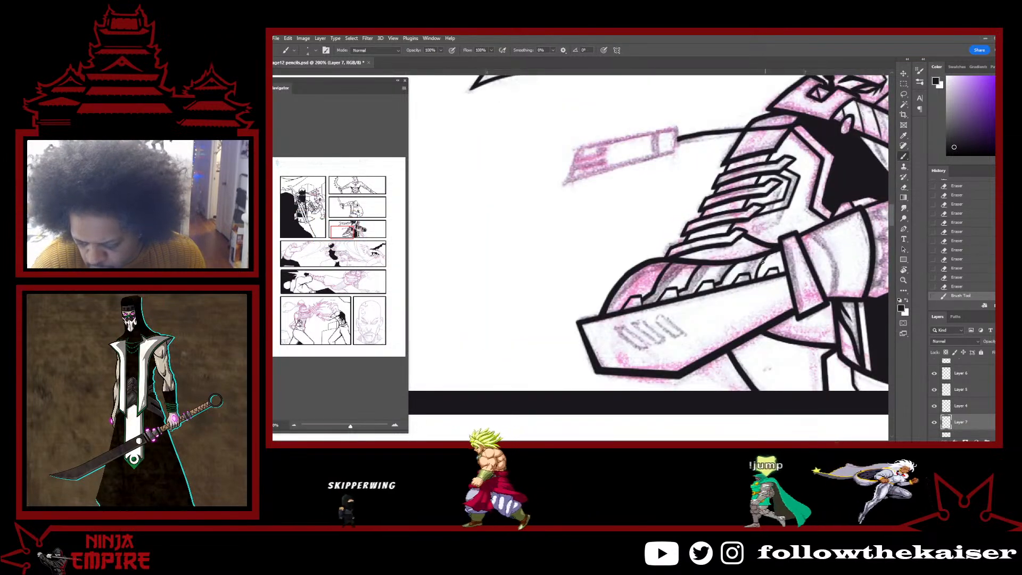
drag(762, 261, 756, 278)
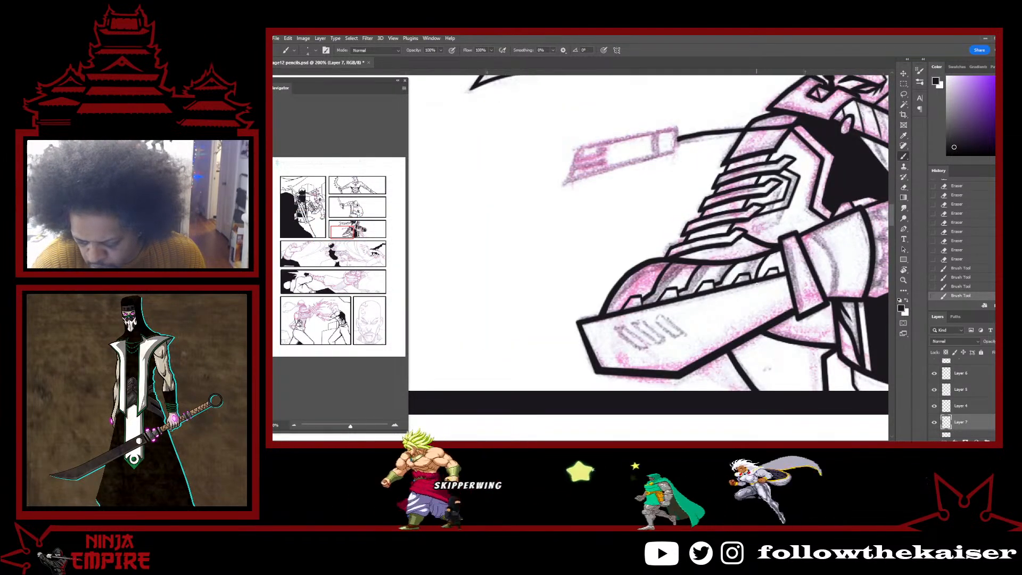
Save the file and merge the separate notch layers down into a single ink layer.
key(ctrl+s)
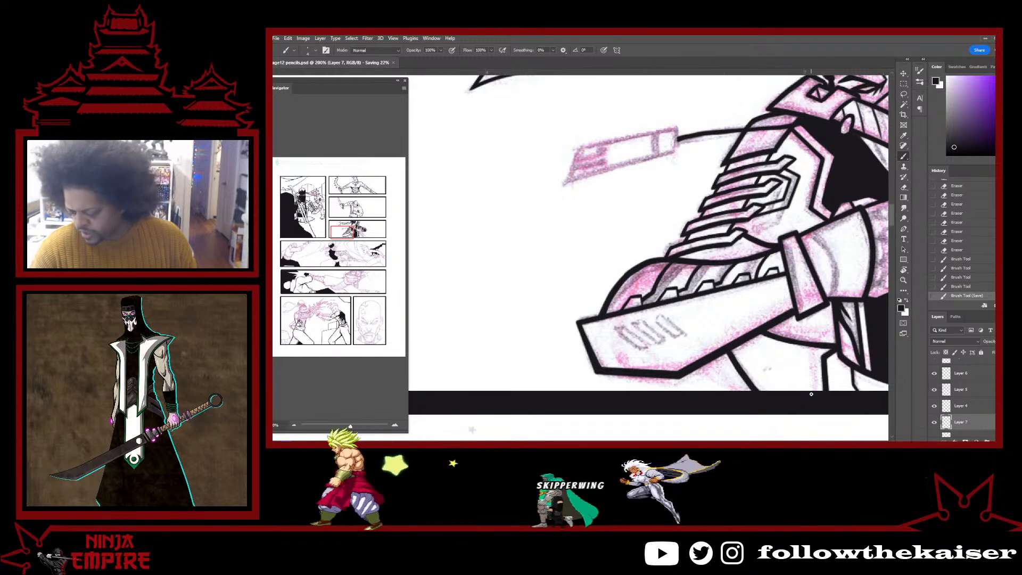
scroll(985, 379, up, 2)
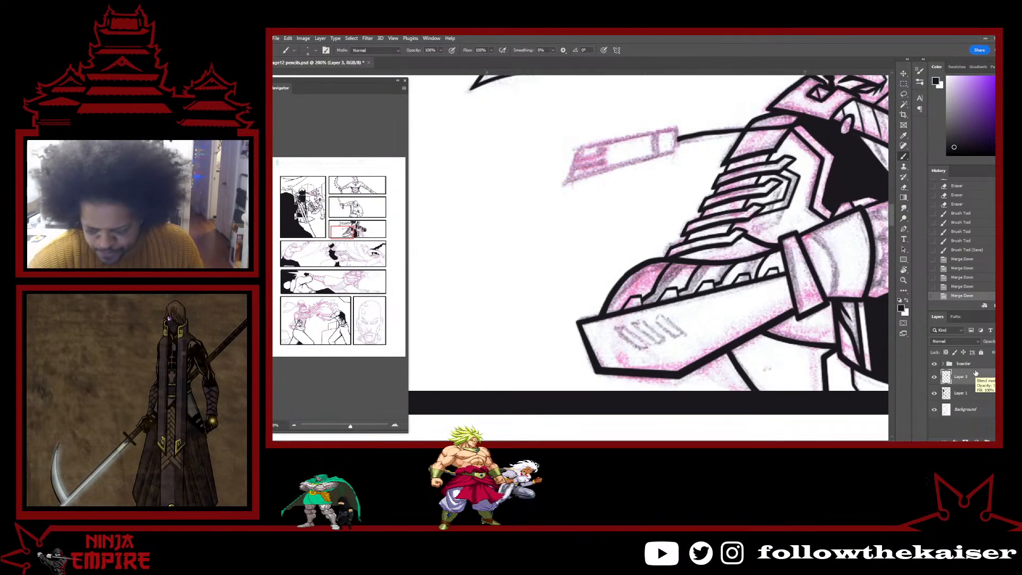
Rotate the canvas to face the glove and ink curved fold lines across its cuff beside the wrist band.
drag(827, 297, 690, 330)
drag(796, 314, 783, 305)
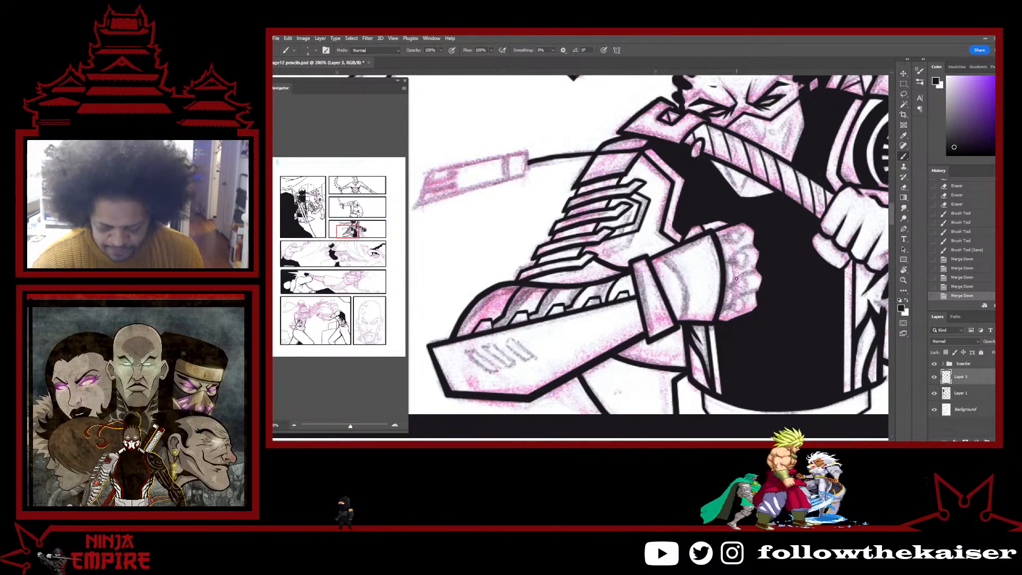
key(r)
drag(733, 286, 697, 215)
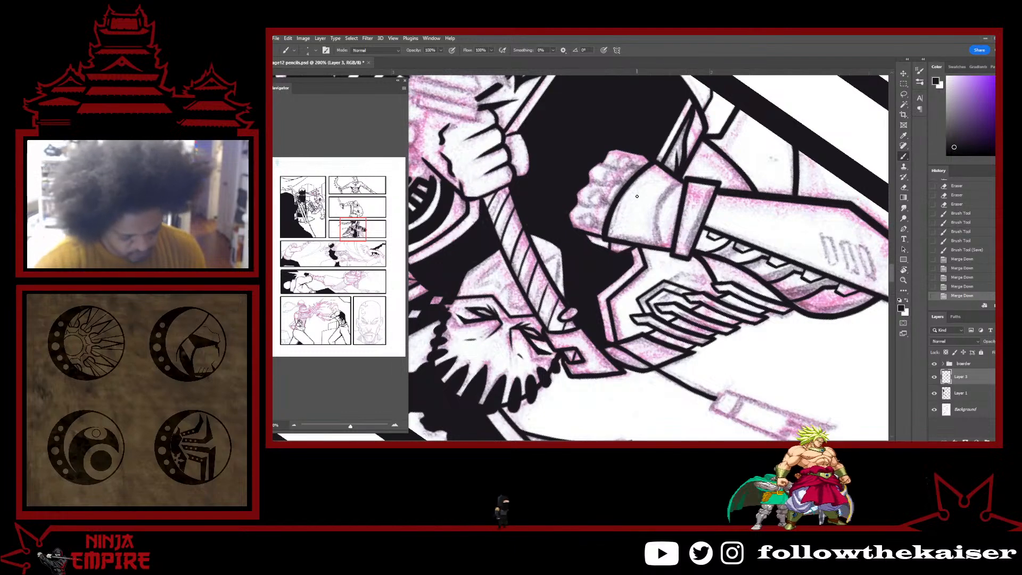
ctrl+click(669, 211)
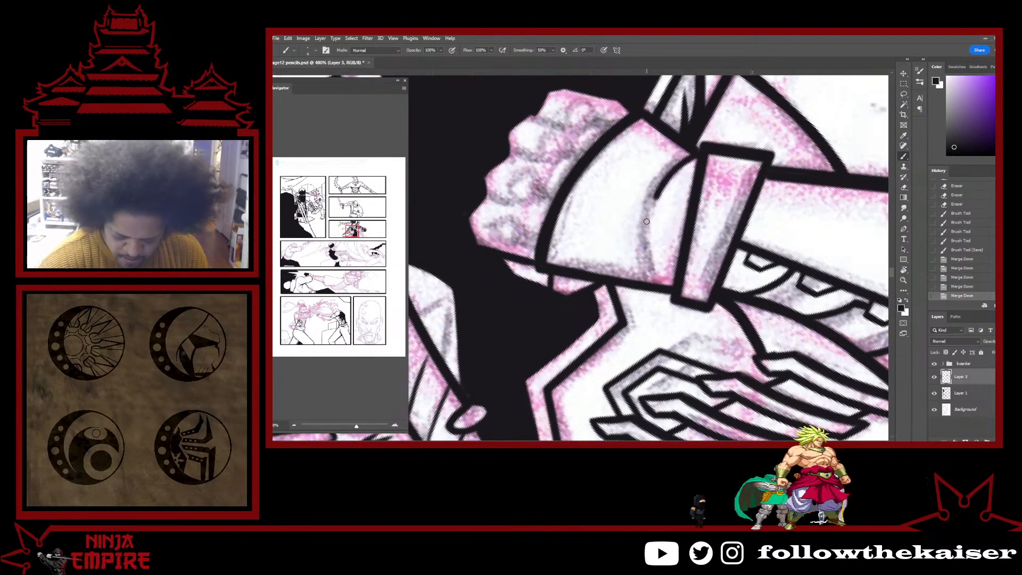
drag(658, 283, 657, 195)
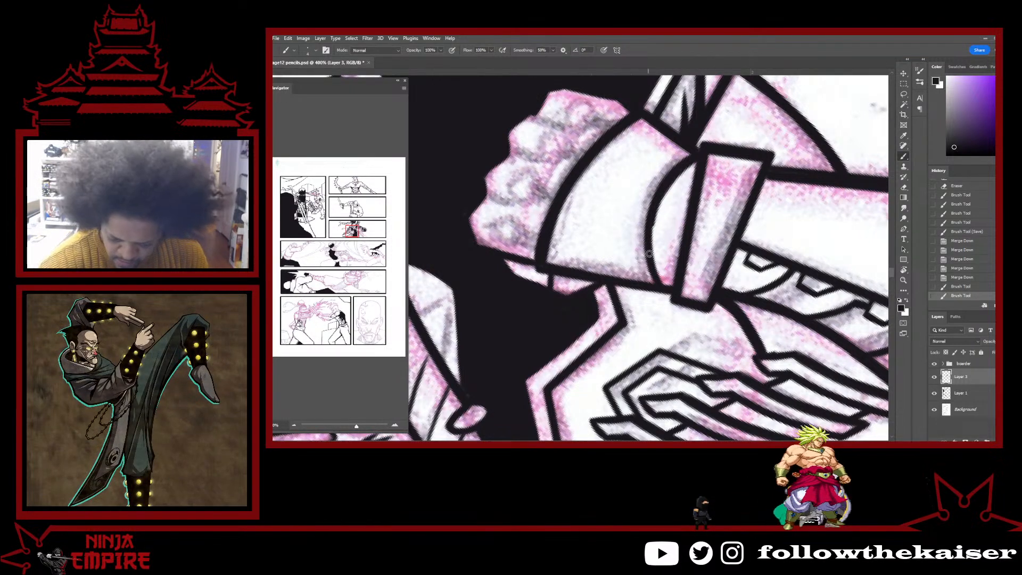
key(ctrl+z)
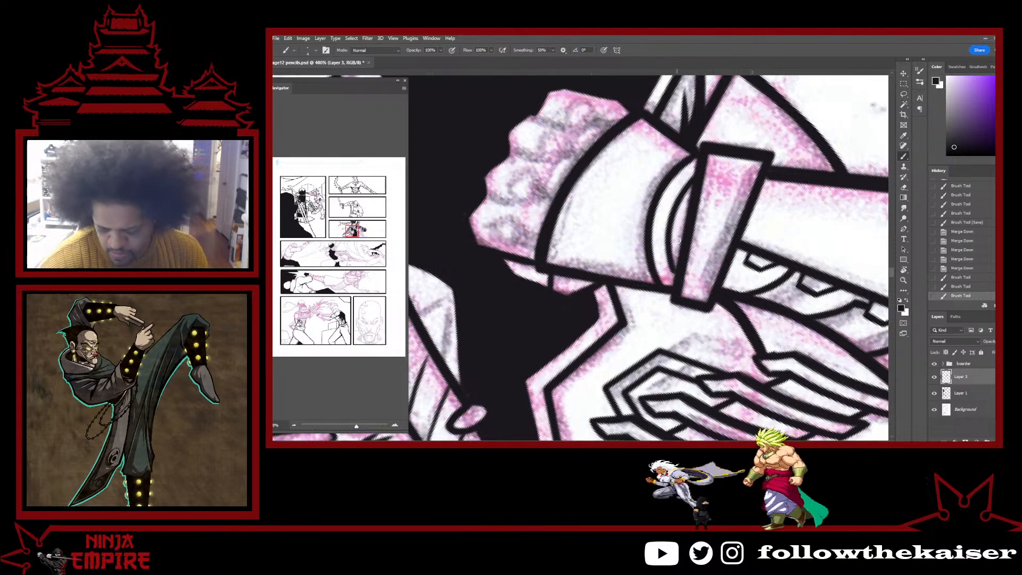
drag(692, 170, 672, 283)
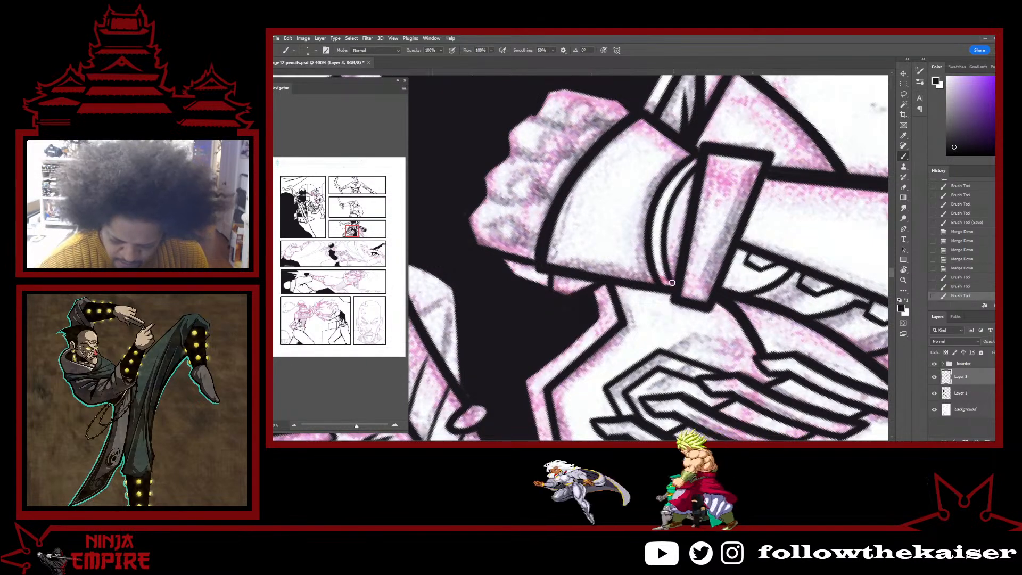
Undo the last two strokes and re-ink the curved fold line on the glove cuff beside the wrist band.
key(ctrl+z)
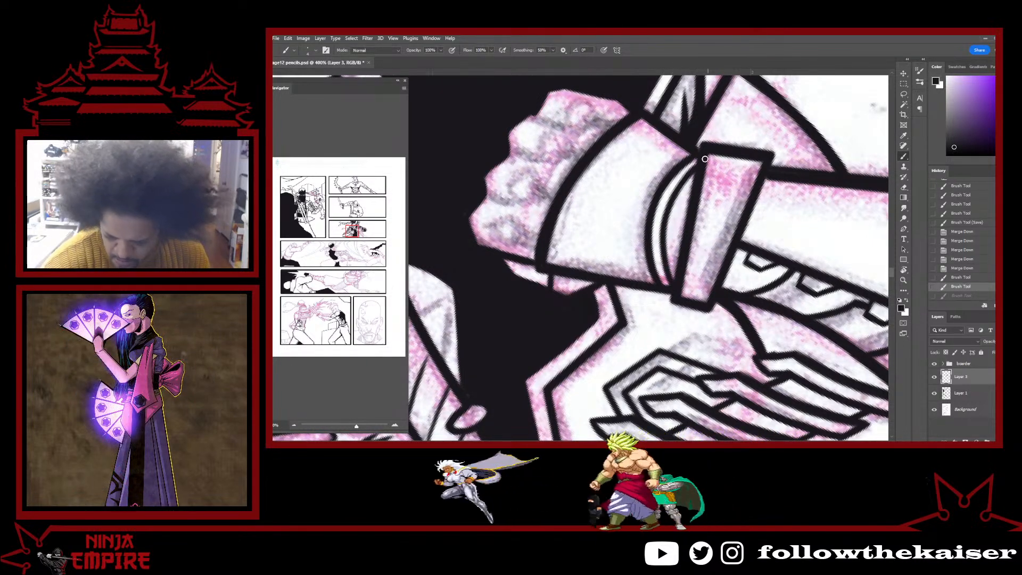
key(ctrl+z)
mouse_move(670, 282)
mouse_down()
mouse_move(674, 190)
mouse_move(687, 176)
mouse_up()
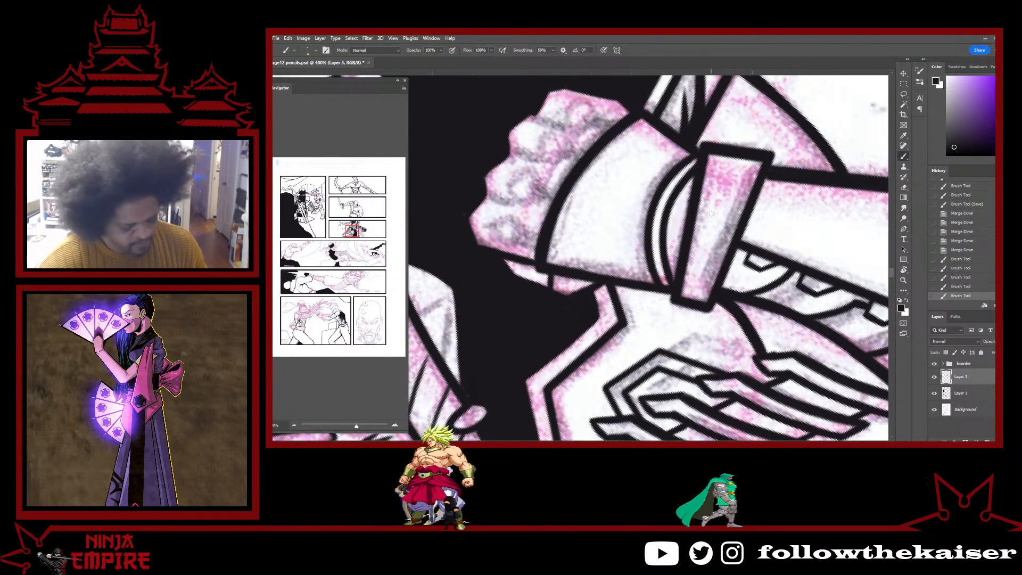
Rotate the canvas to face the fist, make a small circular selection on the second knuckle and fill it with black.
key(r)
drag(711, 214, 664, 296)
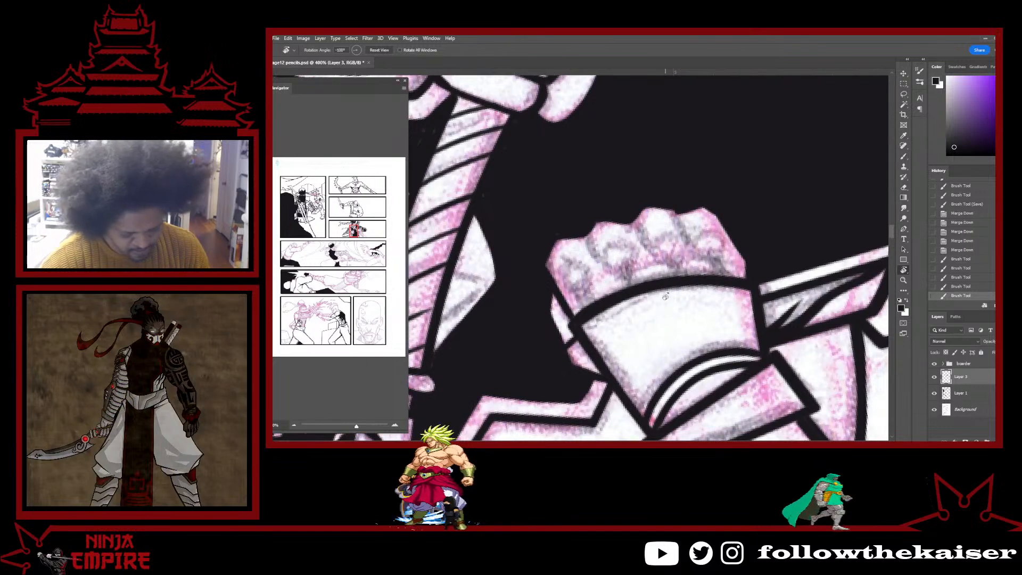
key(m)
drag(564, 264, 591, 287)
right_click(903, 85)
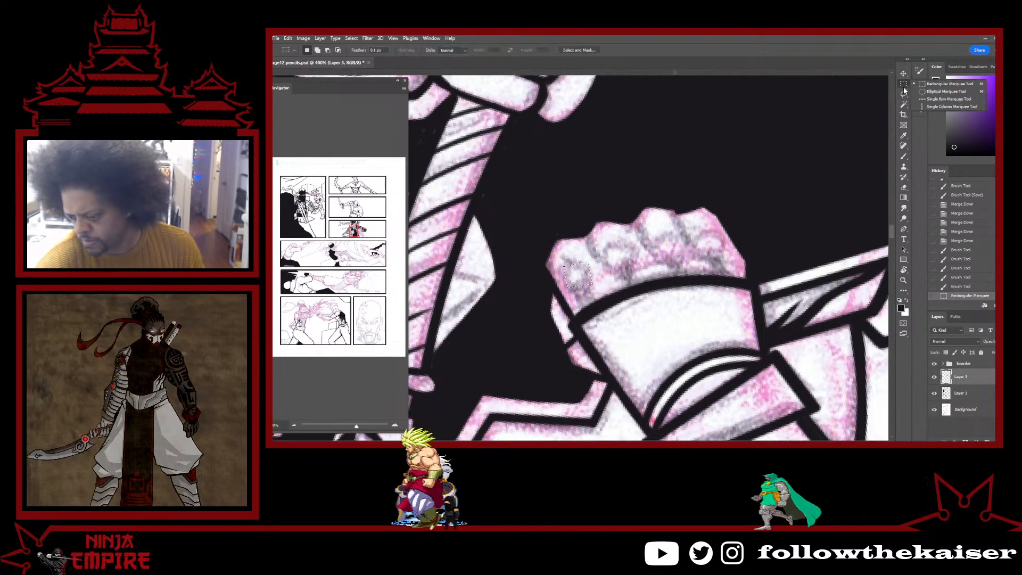
click(945, 91)
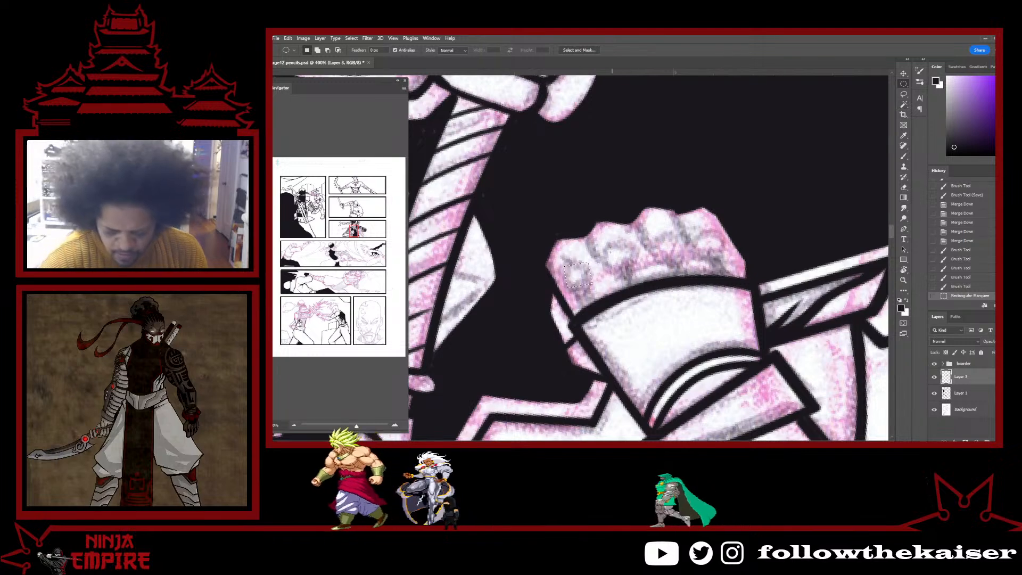
drag(610, 246, 633, 266)
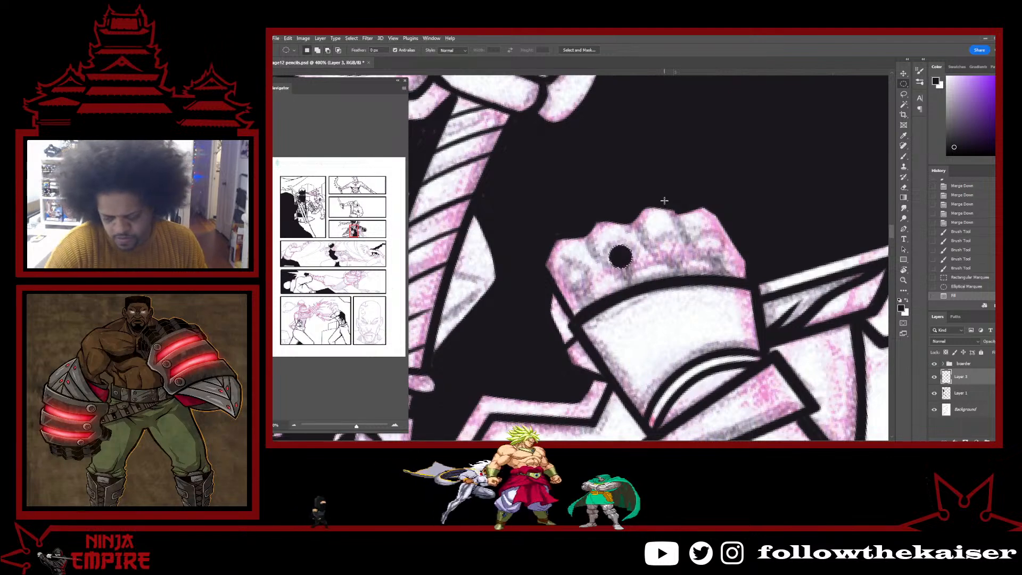
Try to contract the circular selection on the knuckle by 5 pixels.
click(351, 39)
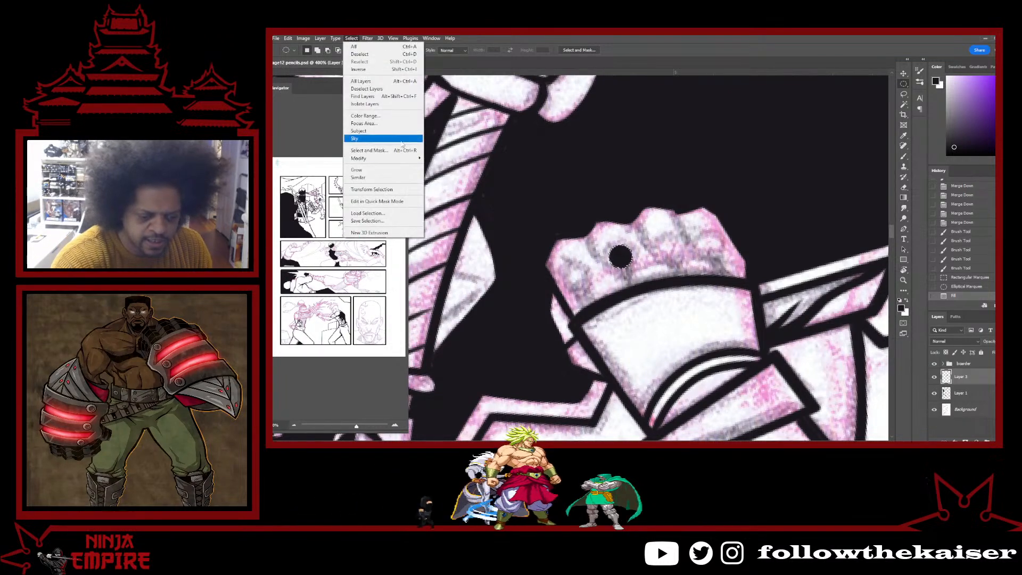
mouse_move(397, 158)
click(460, 181)
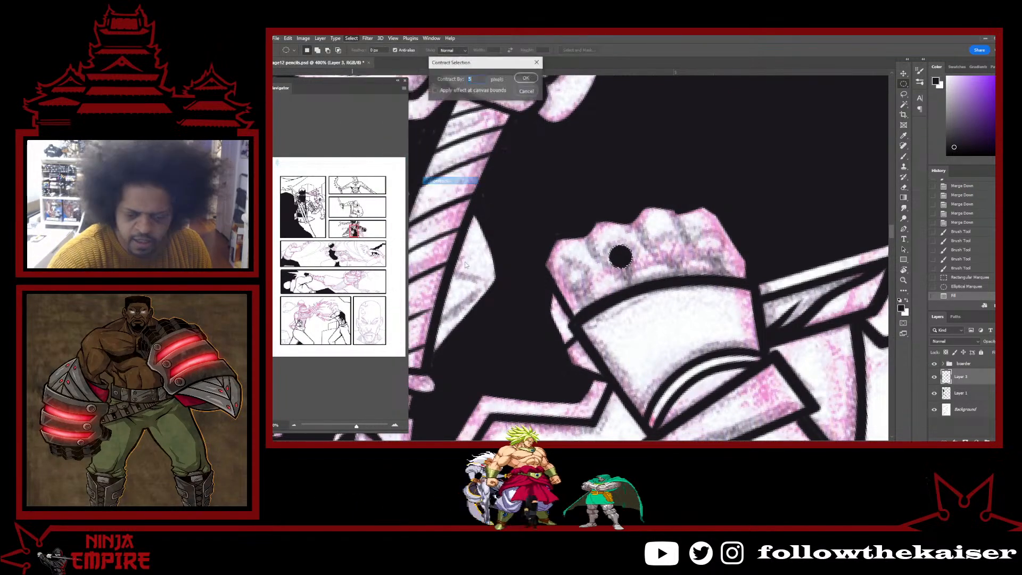
key(Return)
key(ctrl+z)
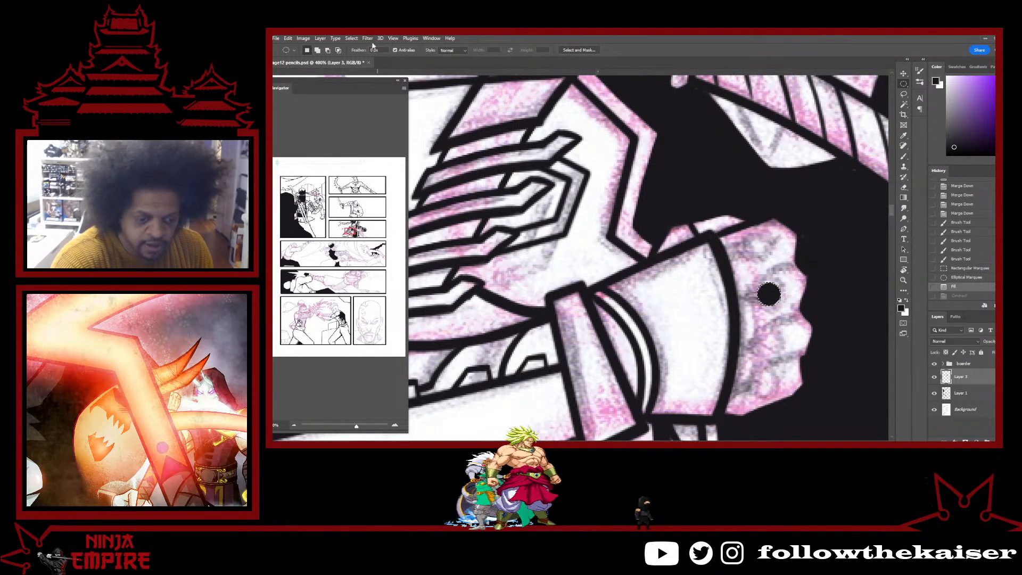
click(351, 38)
mouse_move(412, 161)
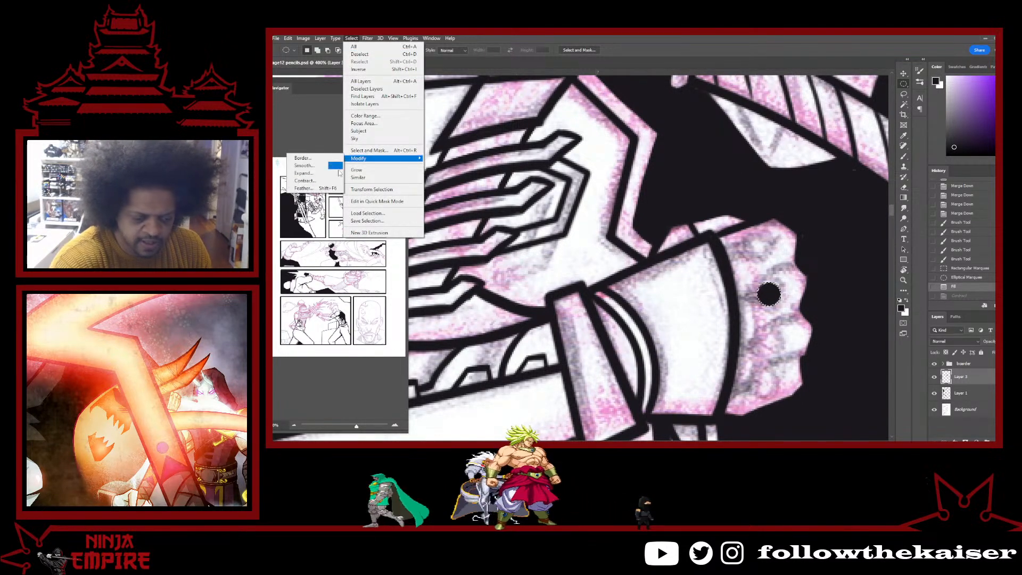
click(303, 173)
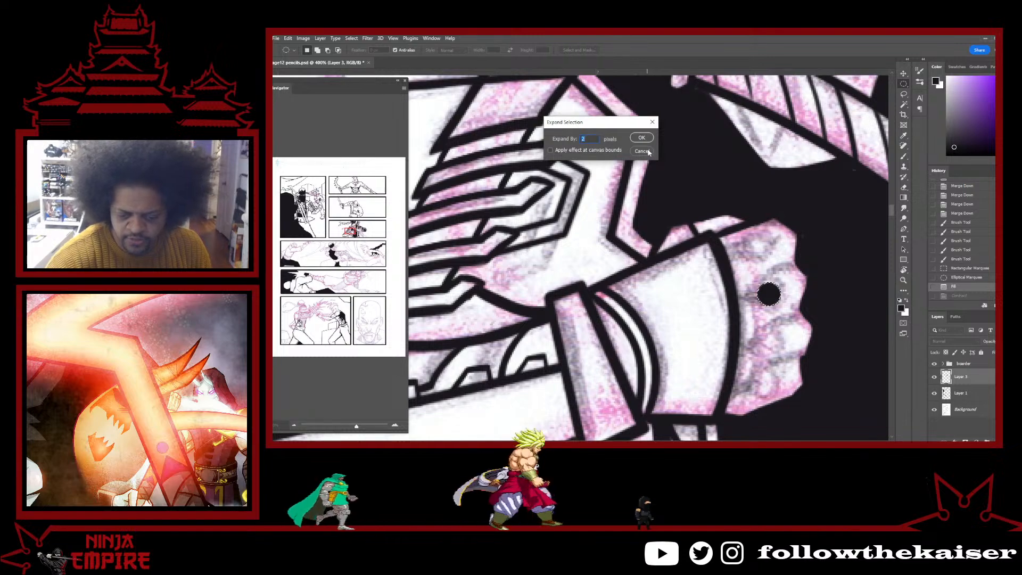
click(648, 153)
Contract the circular selection by 2 pixels, clear the black inside it to leave a ring, and deselect.
click(351, 38)
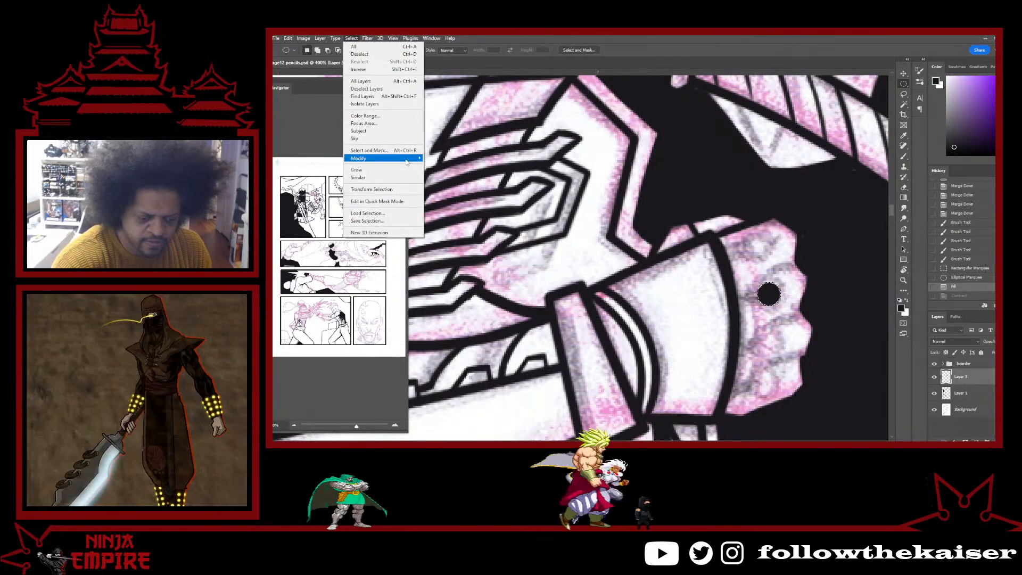
mouse_move(413, 158)
click(302, 181)
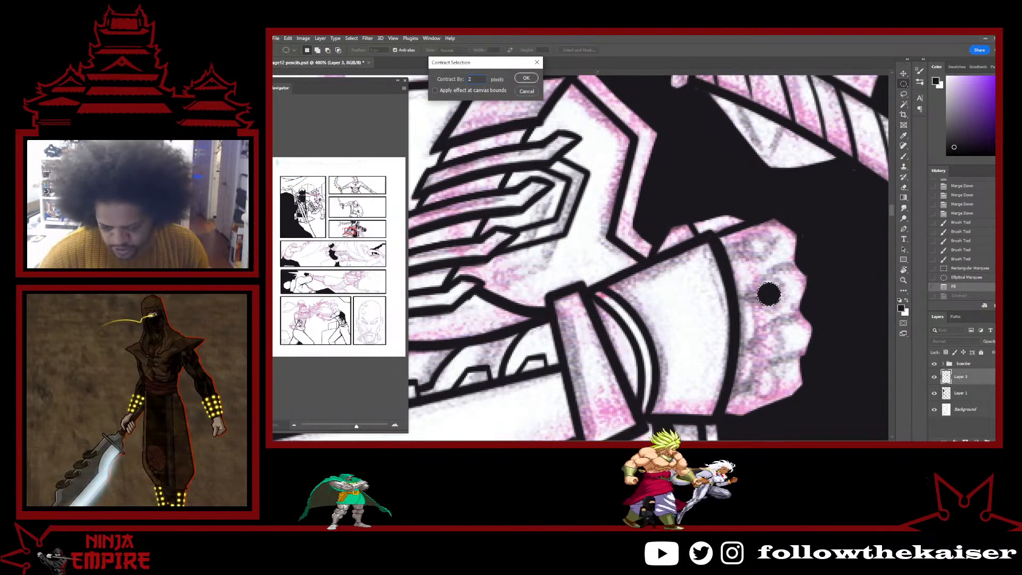
key(Return)
key(Delete)
key(ctrl+d)
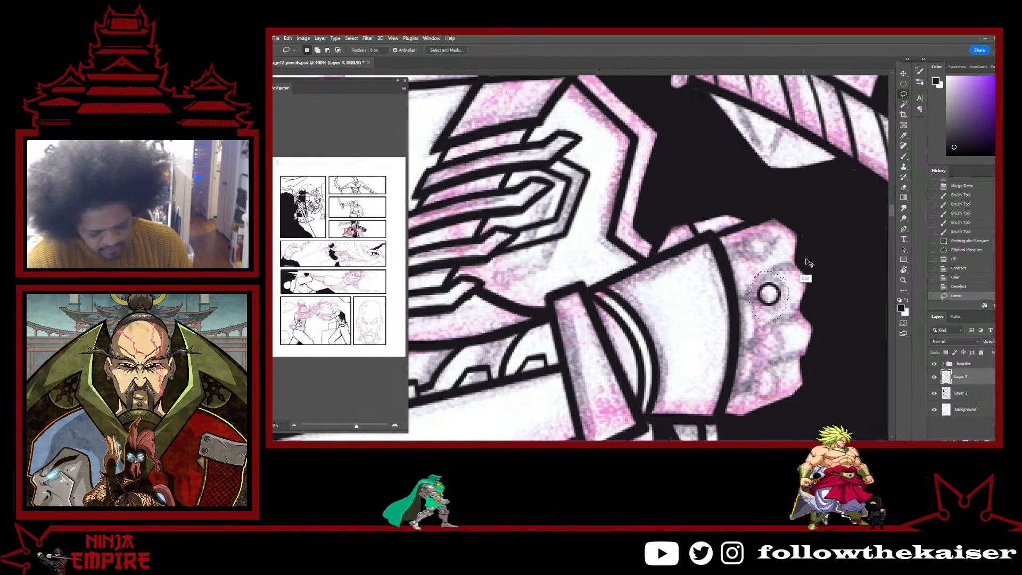
Copy the knuckle ring and paste three duplicates, placing one on each of the remaining knuckles.
key(ctrl+c)
key(ctrl+v)
key(v)
drag(776, 300, 772, 351)
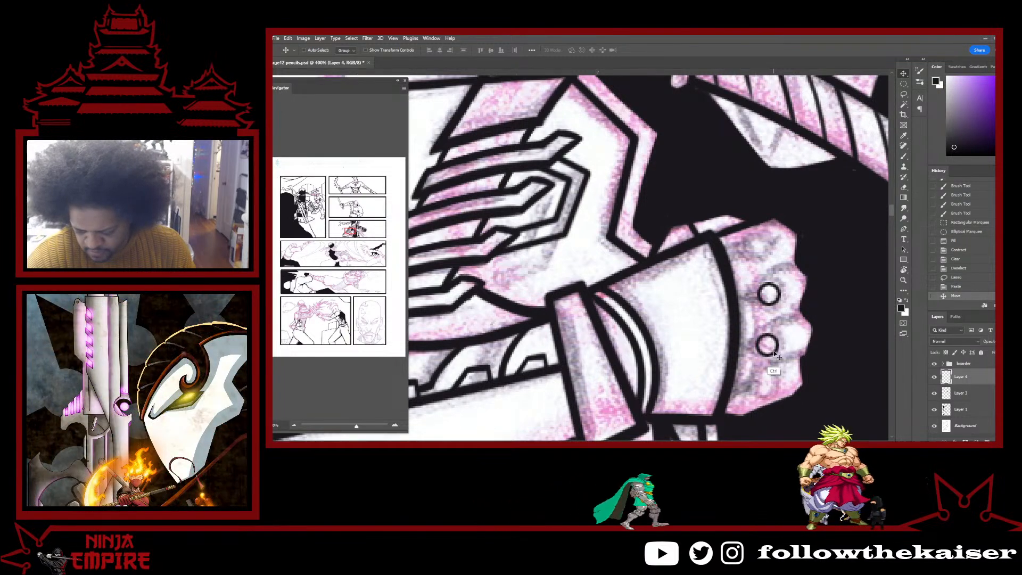
key(ctrl+v)
drag(588, 252, 776, 380)
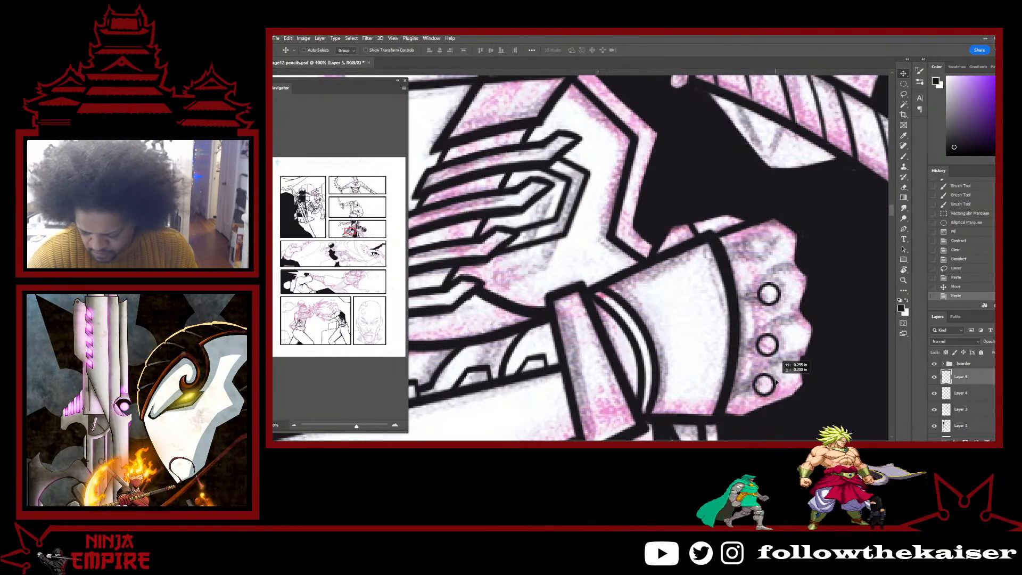
drag(615, 276, 796, 230)
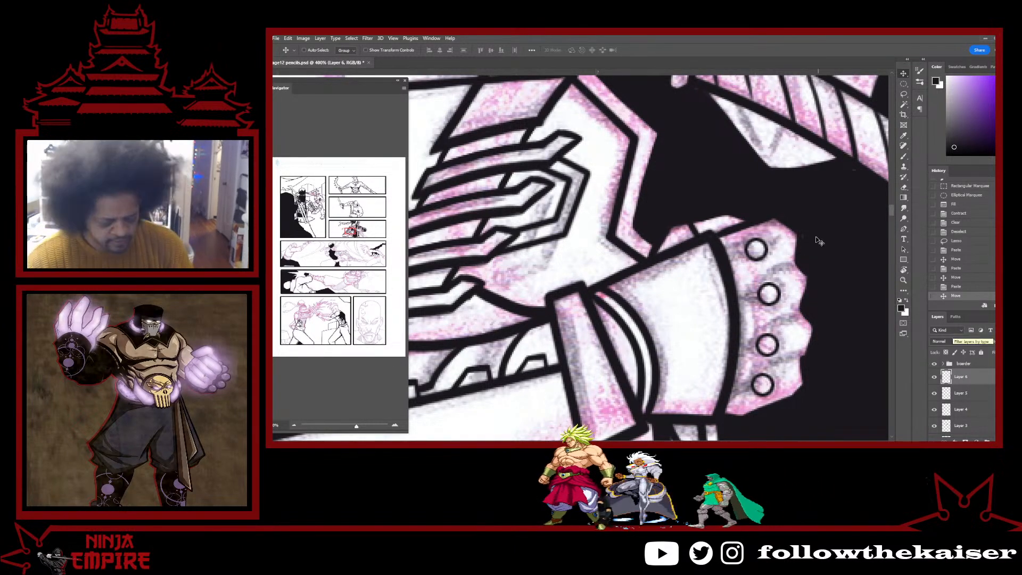
Rotate the canvas, set brush smoothing to 0%, and thicken the outline of the ring on the knuckle farthest from the thumb.
key(r)
drag(817, 273, 747, 391)
drag(692, 420, 739, 297)
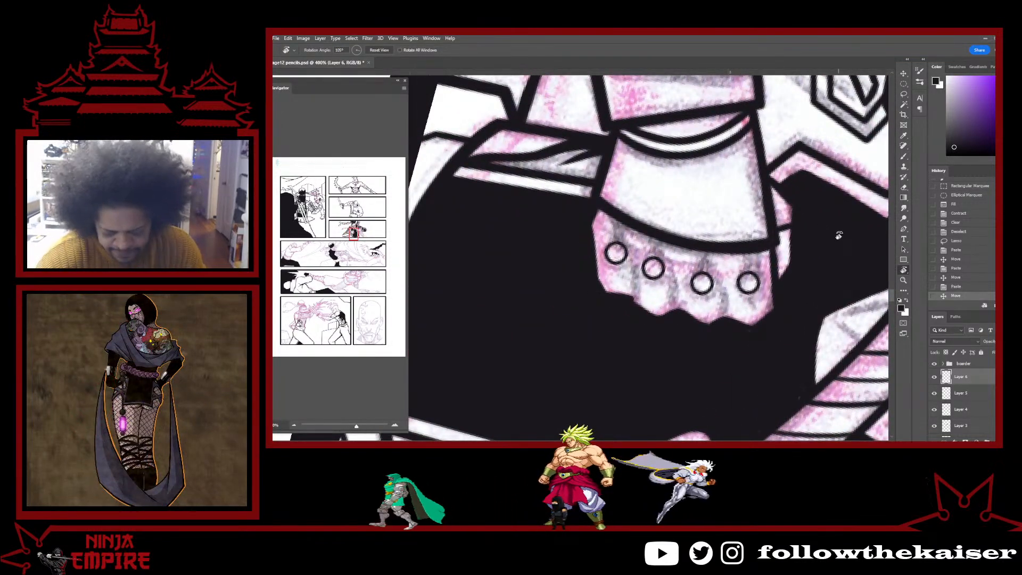
key(b)
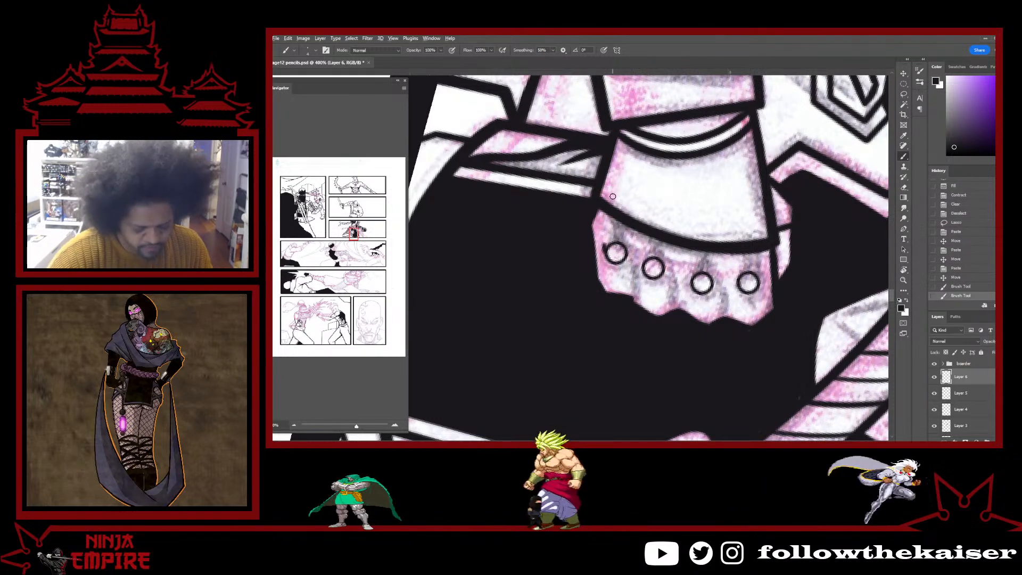
key(alt+0)
key(alt+0)
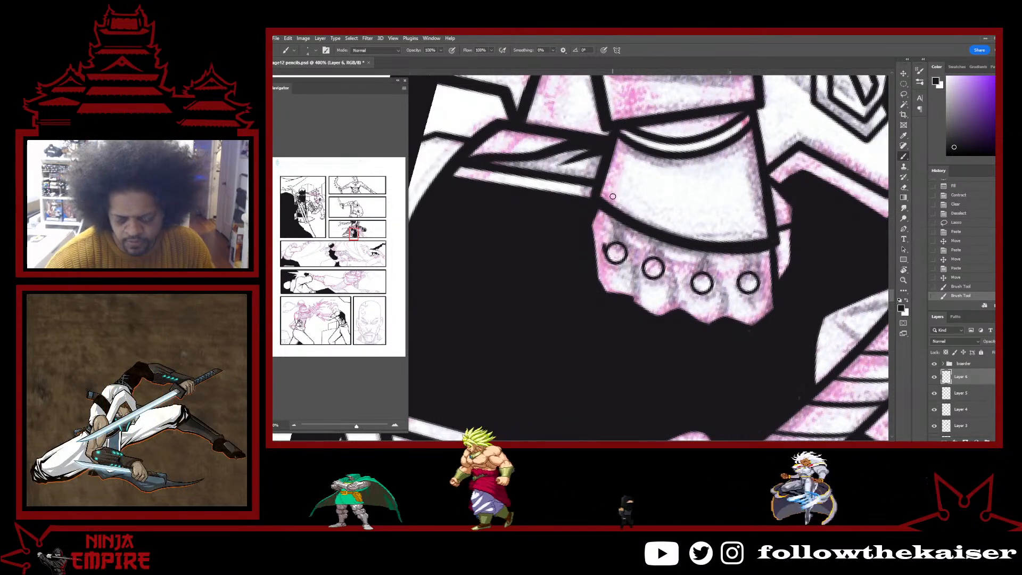
drag(614, 236, 605, 261)
mouse_move(603, 254)
mouse_down()
mouse_move(614, 270)
mouse_move(608, 263)
mouse_up()
mouse_move(605, 258)
mouse_down()
mouse_move(630, 243)
mouse_move(618, 234)
mouse_move(604, 244)
mouse_move(625, 233)
mouse_move(628, 263)
mouse_move(605, 260)
mouse_move(613, 269)
mouse_move(611, 241)
mouse_move(635, 253)
mouse_up()
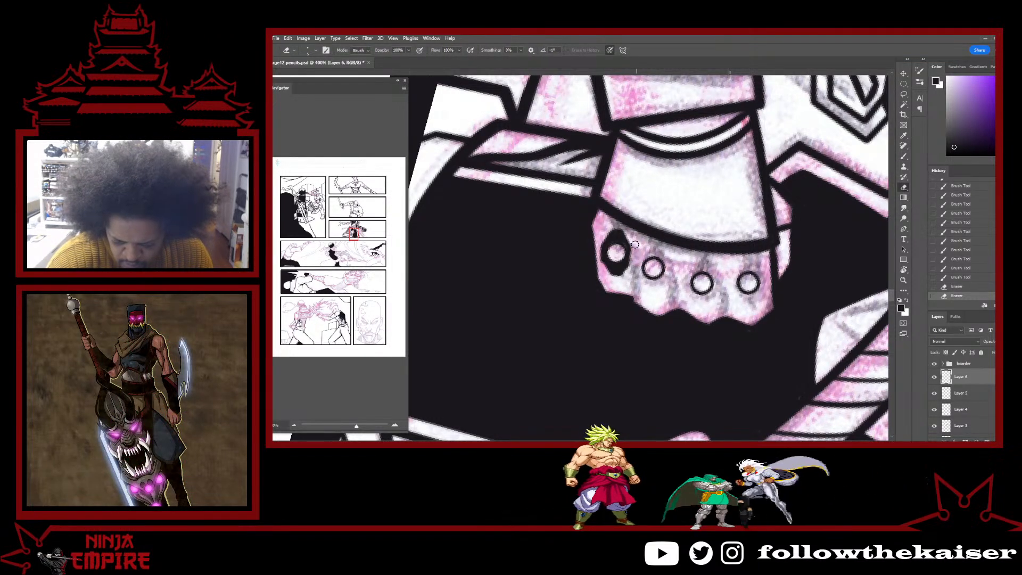
Erase the excess ink around the outer edge of the thickened knuckle ring to trim it into a clean shape.
key(e)
mouse_move(609, 228)
mouse_down()
mouse_move(624, 233)
mouse_move(603, 240)
mouse_up()
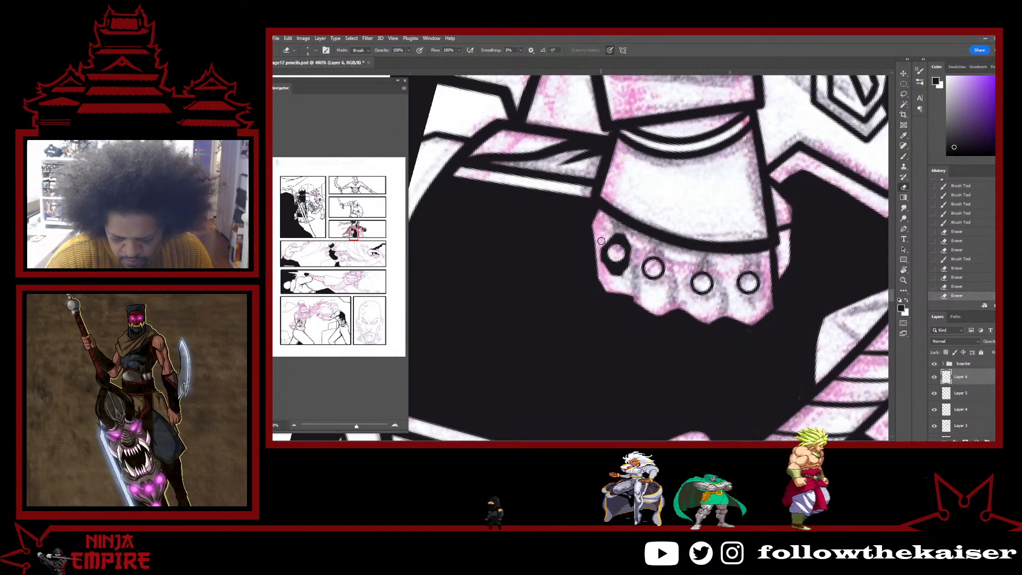
drag(601, 259, 608, 273)
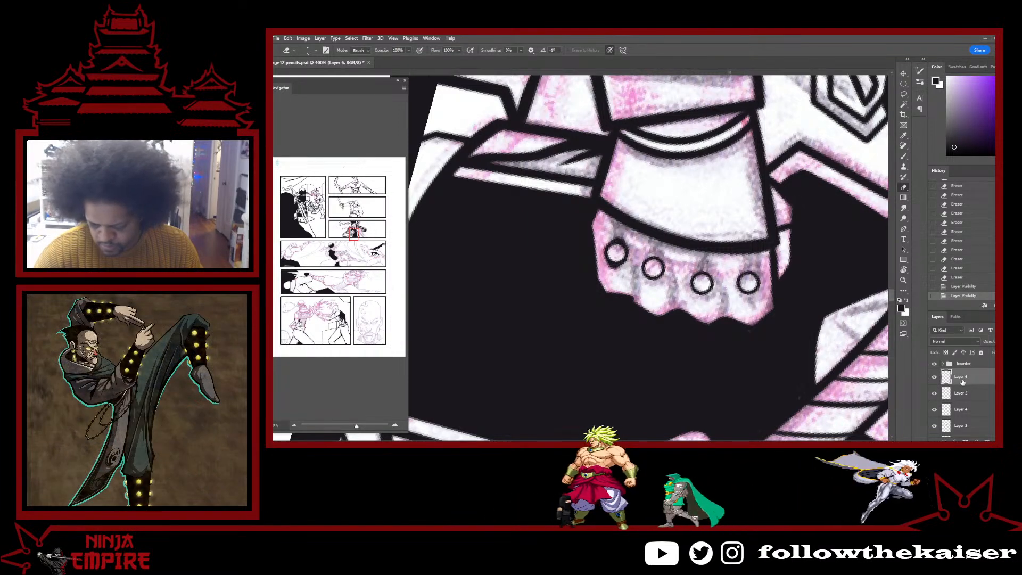
Lasso around the thickened ring on the knuckle farthest from the thumb.
key(l)
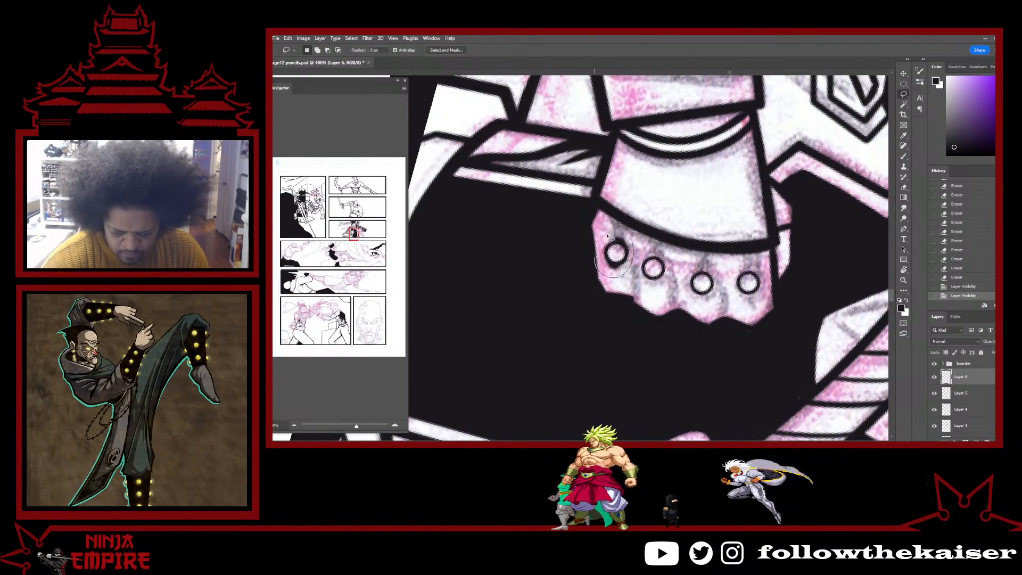
Copy the inked ring on the first knuckle and place duplicates over the other three sketched knuckle rings.
drag(607, 237, 664, 270)
key(ctrl+c)
key(ctrl+v)
key(v)
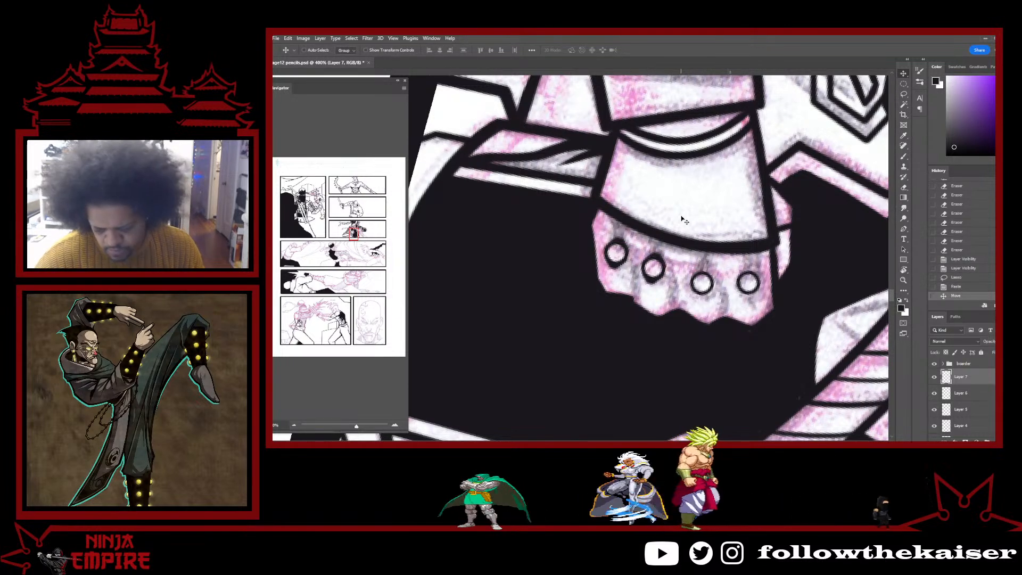
key(ctrl+j)
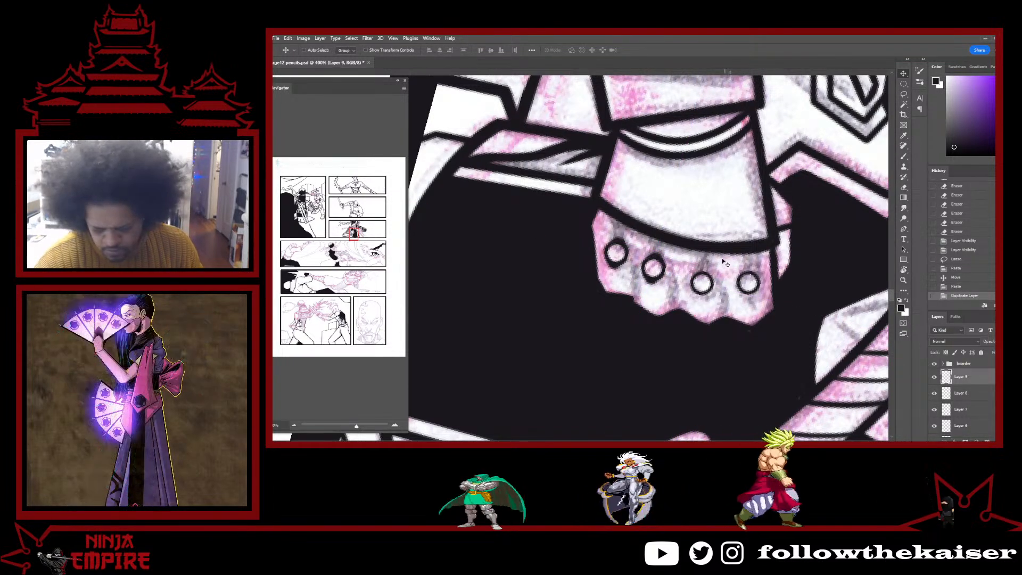
drag(737, 285, 741, 285)
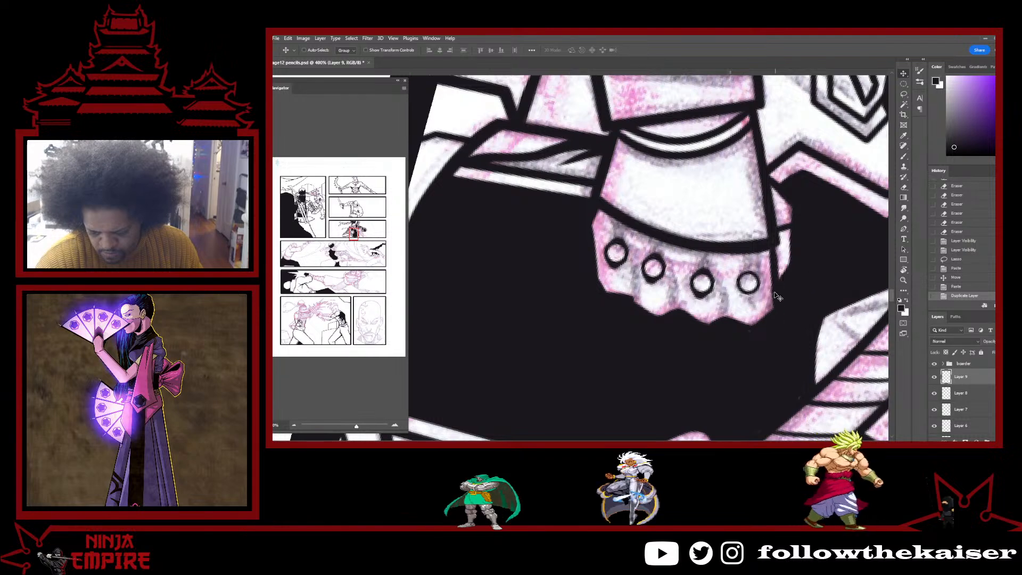
key(ctrl+j)
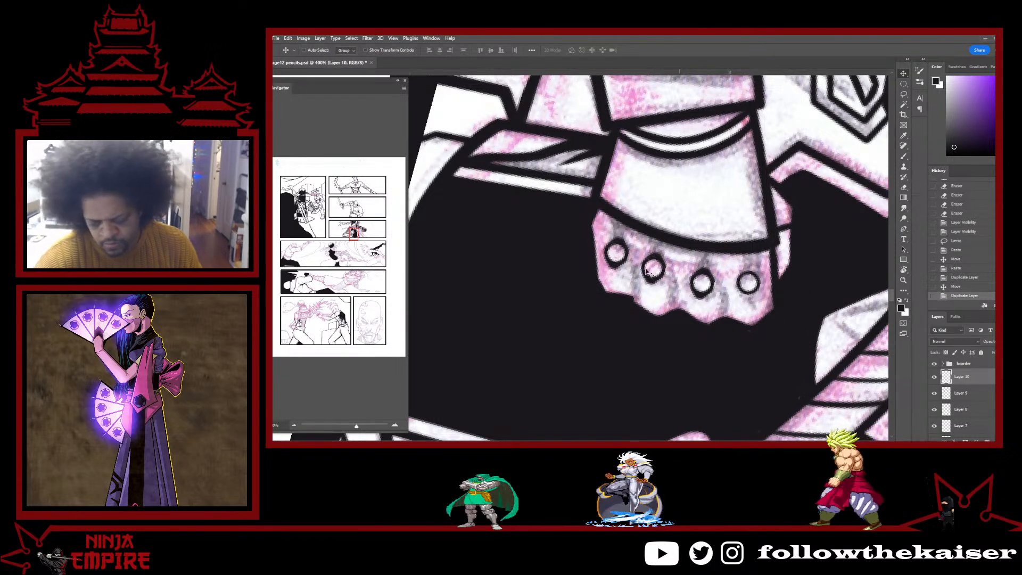
drag(752, 262, 711, 252)
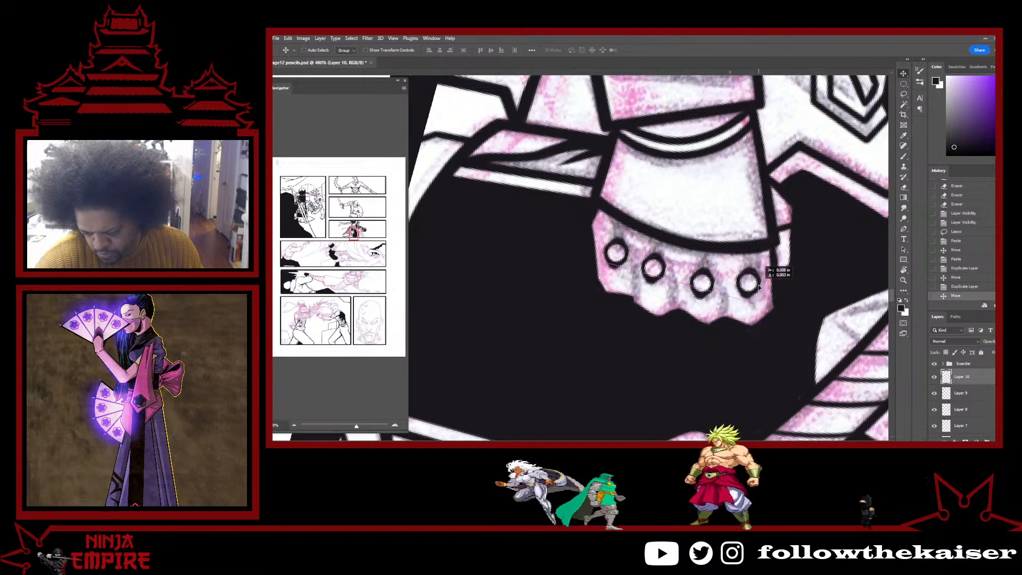
Ink short stems with the Brush connecting each knuckle ring to the cuff of the gauntlet.
key(b)
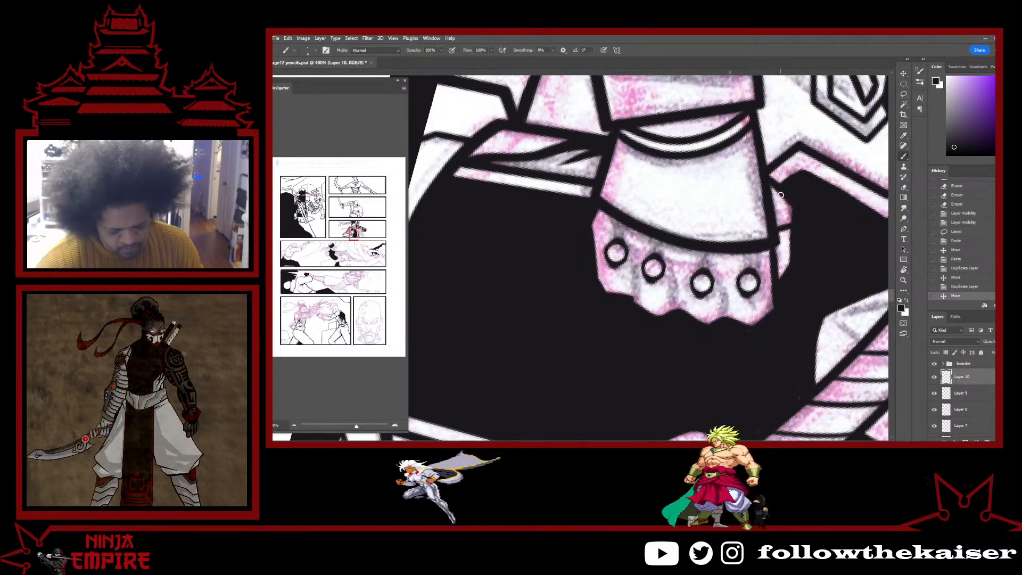
mouse_move(620, 240)
mouse_down()
mouse_move(617, 221)
mouse_move(620, 238)
mouse_move(658, 237)
mouse_move(656, 249)
mouse_up()
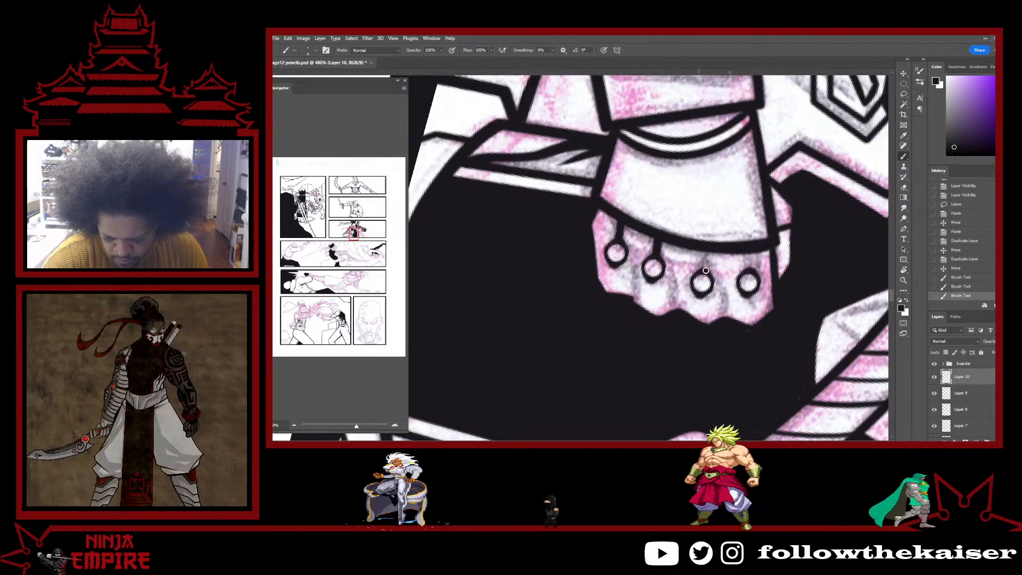
mouse_move(749, 267)
mouse_down()
mouse_move(750, 247)
mouse_move(749, 267)
mouse_up()
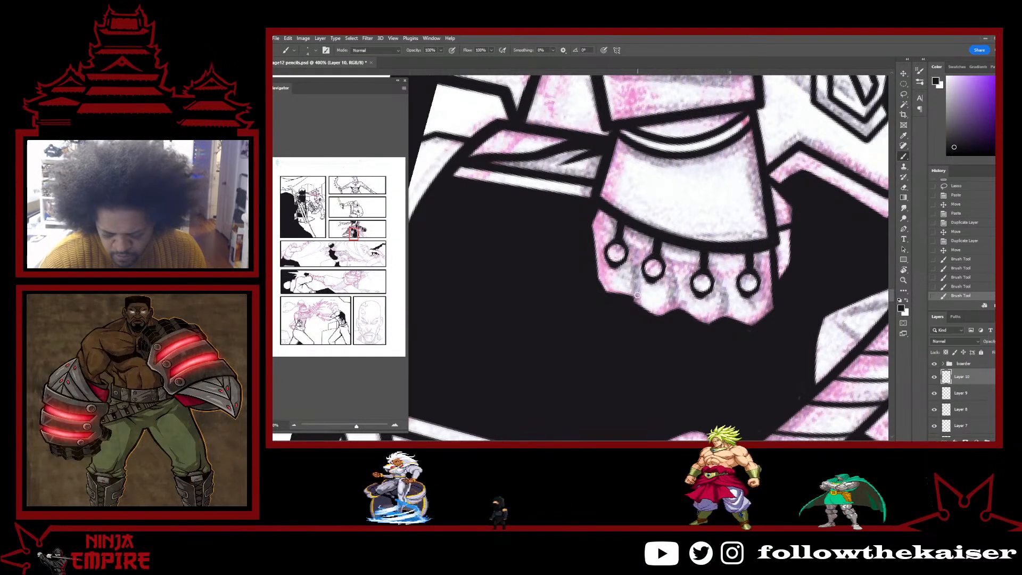
Ink the dividing lines between the fingers and the small curves linking the knuckle rings.
drag(633, 300, 634, 262)
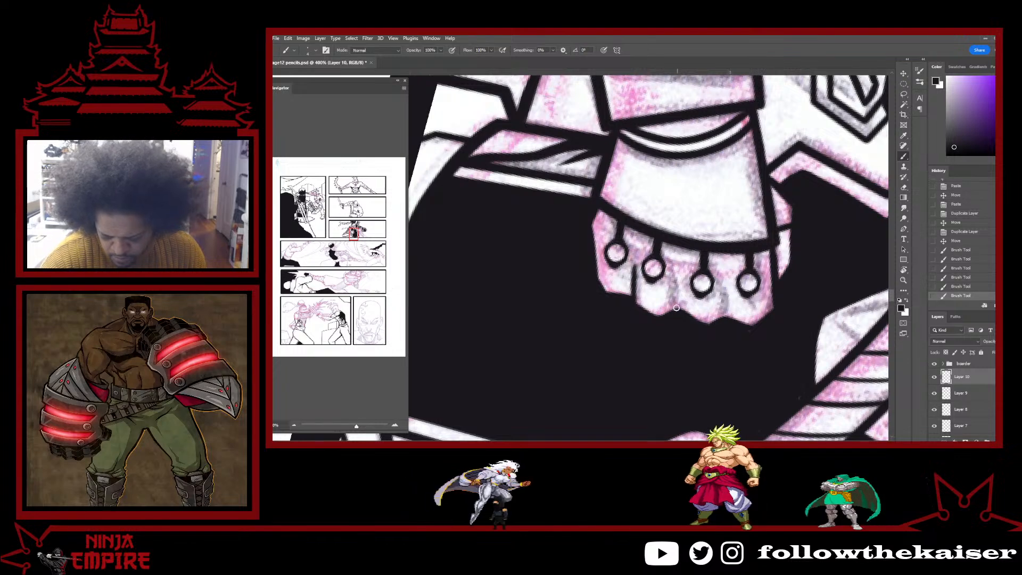
drag(677, 305, 676, 268)
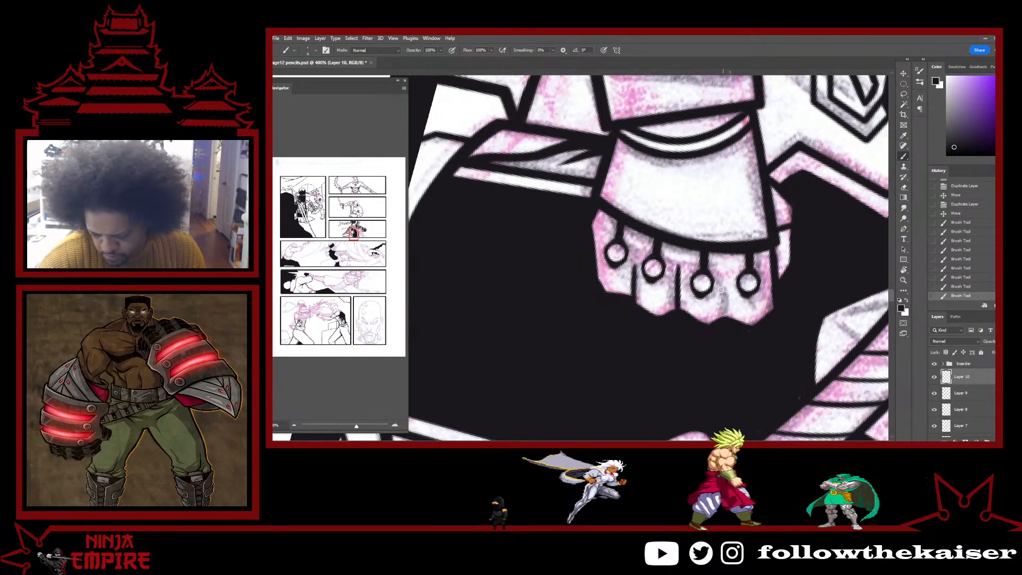
mouse_move(724, 316)
mouse_down()
mouse_move(723, 267)
mouse_move(722, 329)
mouse_move(720, 305)
mouse_move(677, 264)
mouse_up()
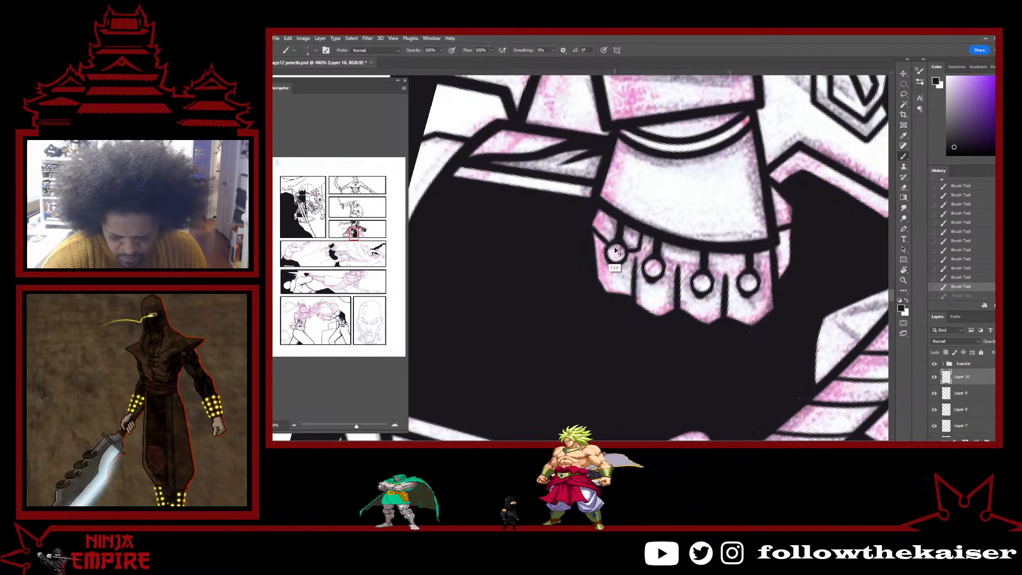
mouse_move(607, 244)
mouse_down()
mouse_move(591, 228)
mouse_move(637, 247)
mouse_move(633, 270)
mouse_up()
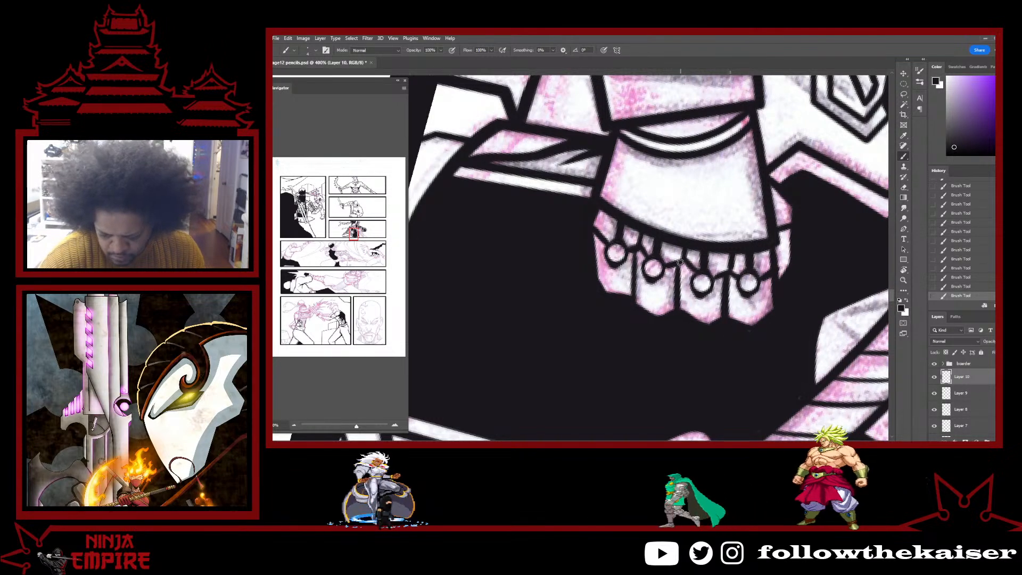
Erase stray ink around the fingers and ink the lower edges of the fingertips.
key(e)
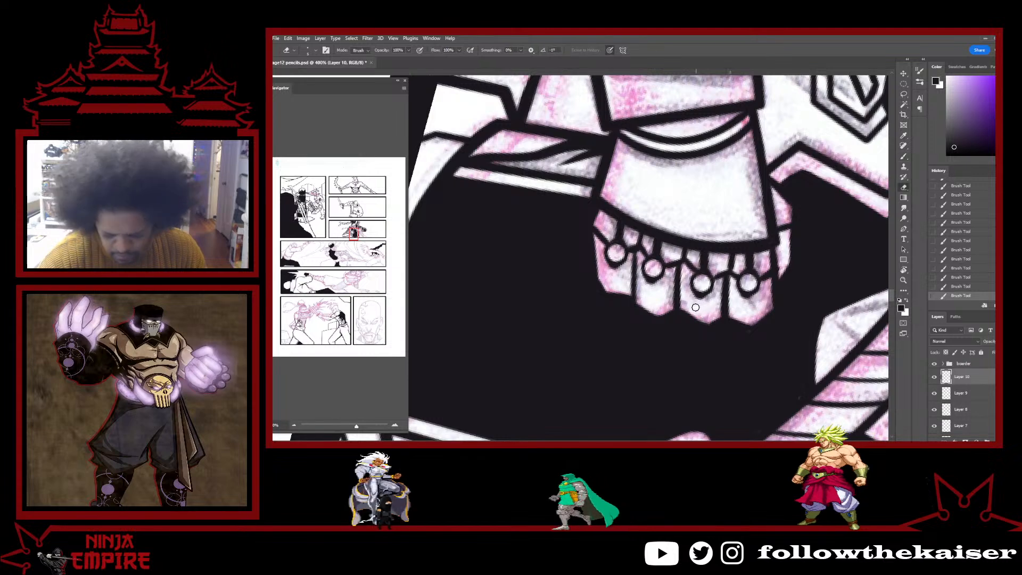
click(694, 306)
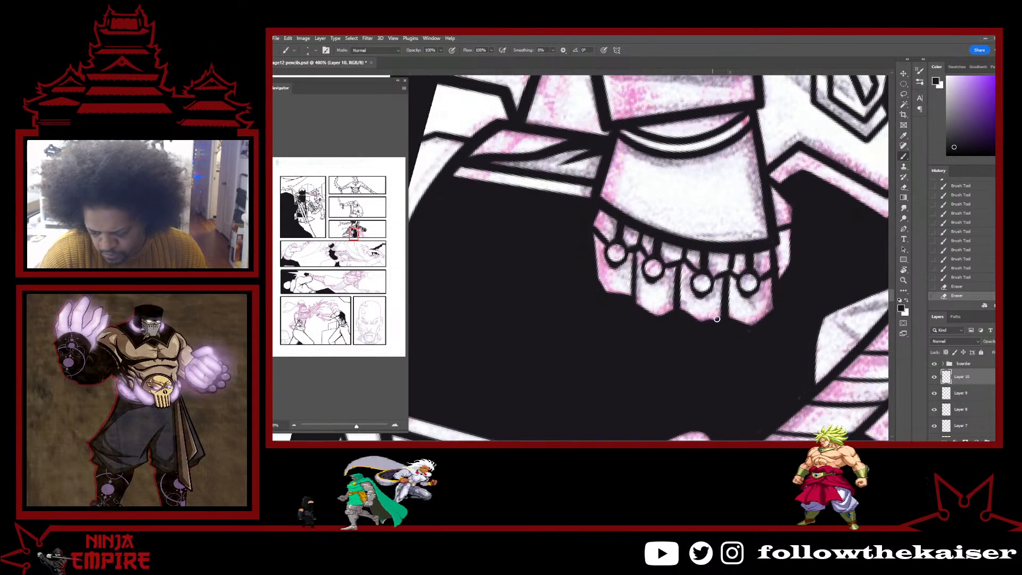
mouse_move(717, 318)
mouse_down()
mouse_move(726, 294)
mouse_move(750, 331)
mouse_up()
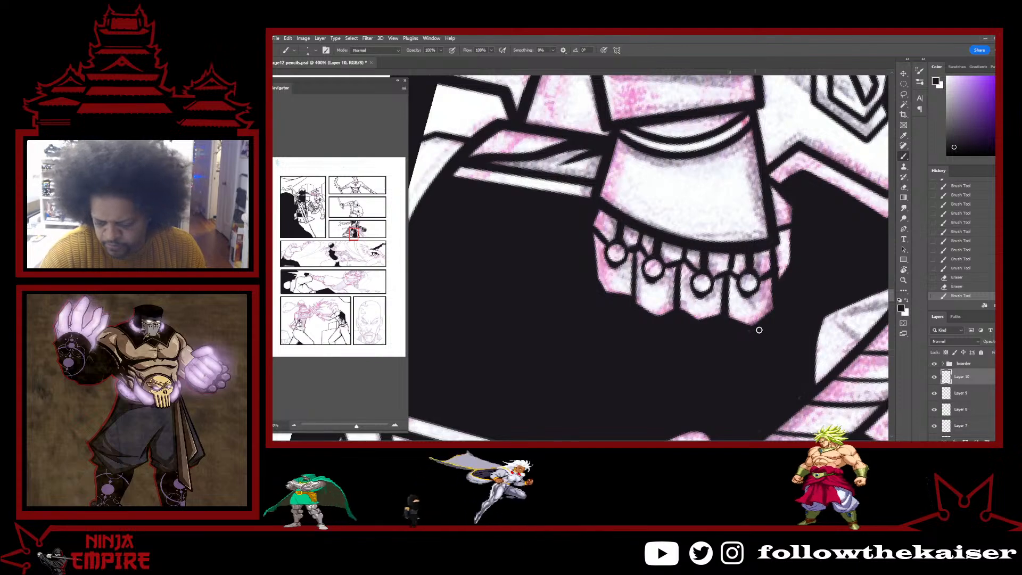
mouse_move(668, 319)
mouse_down()
mouse_move(618, 301)
mouse_move(631, 296)
mouse_up()
Save the comic page file with the finished gauntlet hand.
ctrl+alt+click(787, 313)
ctrl+alt+click(787, 313)
ctrl+alt+click(787, 313)
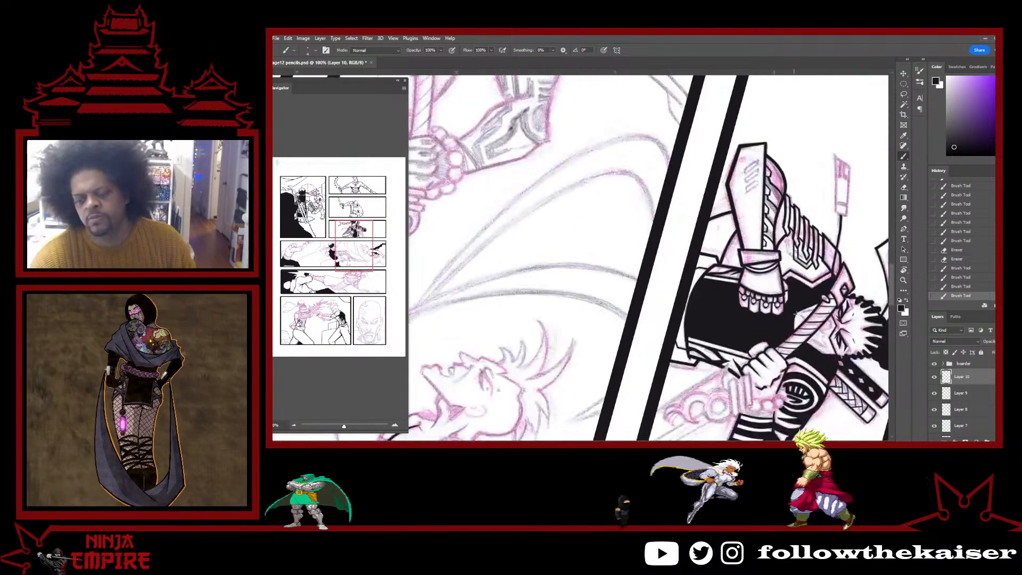
key(r)
drag(744, 381, 775, 241)
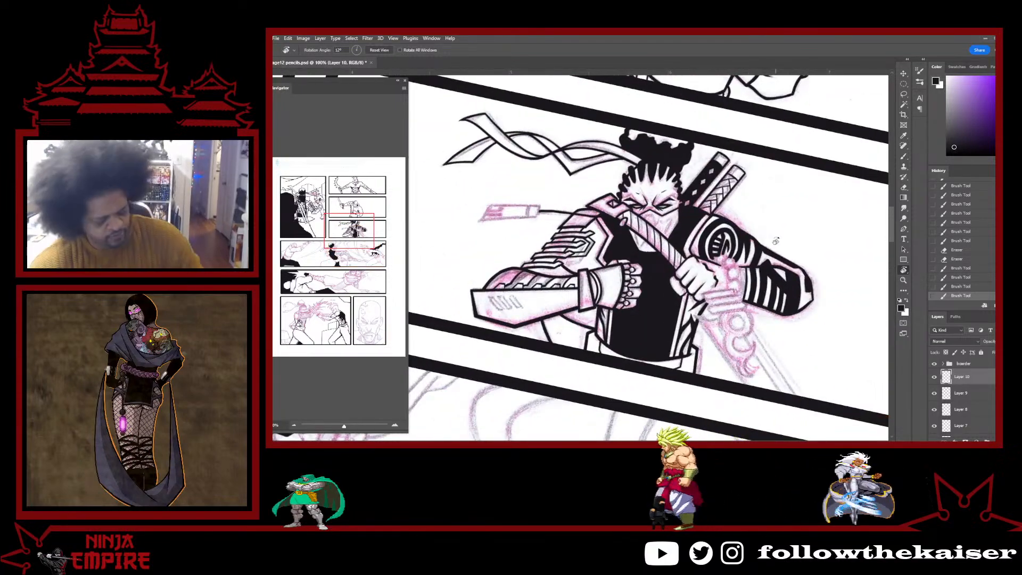
key(ctrl+s)
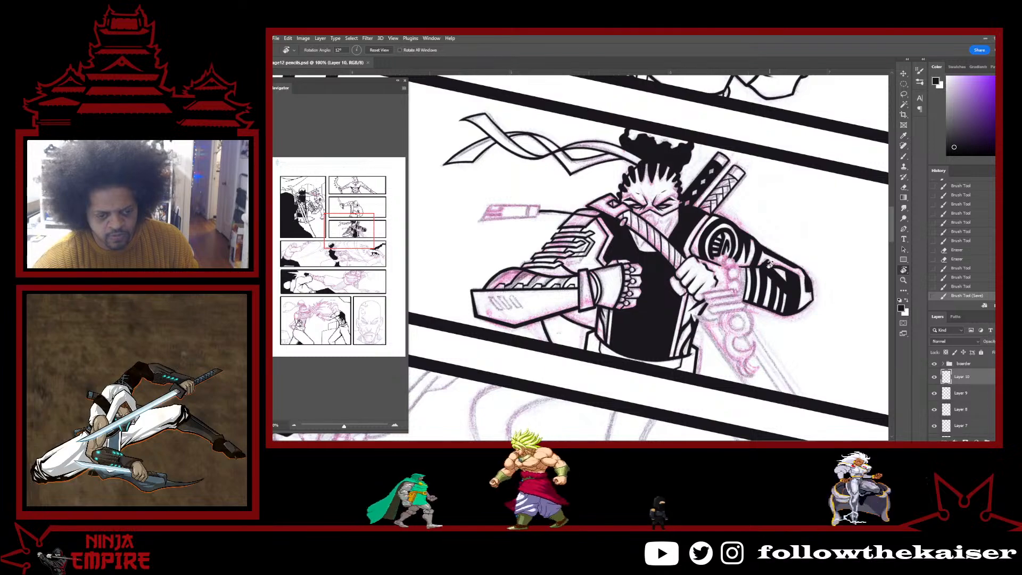
Ink straight lines along the short cord end and both long edges of the sketched blade-shaped pendant.
scroll(557, 290, up, 3)
drag(556, 290, 820, 407)
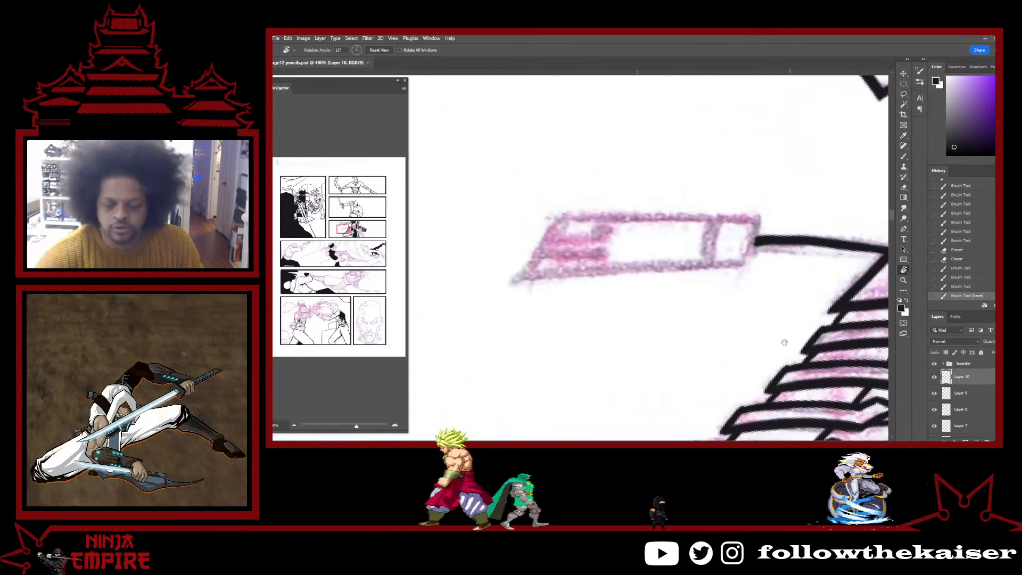
key(b)
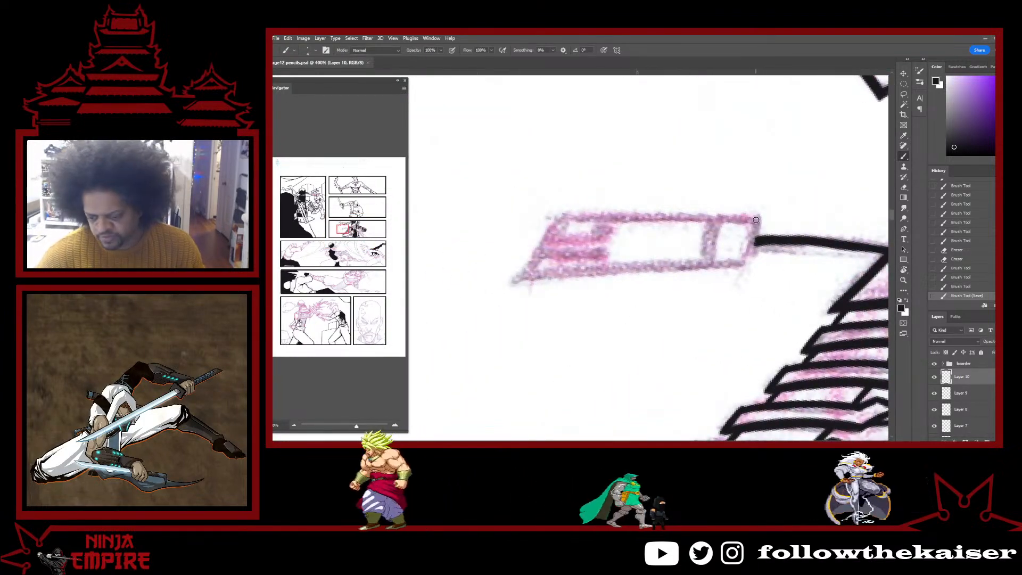
shift+click(749, 264)
shift+click(514, 282)
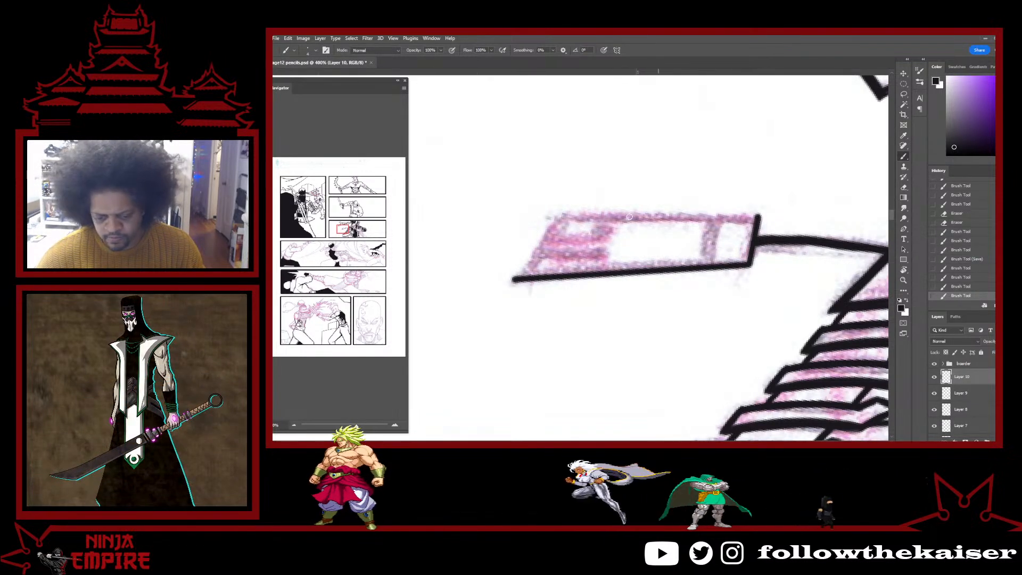
shift+click(563, 216)
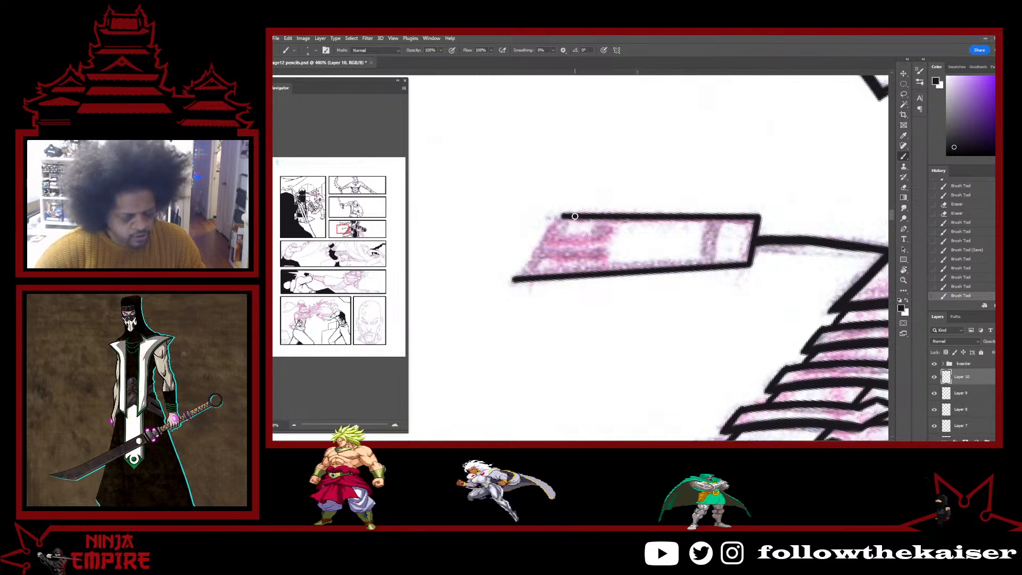
Close the pendant outline by inking its slanted outer edge.
key(r)
mouse_move(811, 213)
mouse_down()
mouse_move(792, 153)
mouse_move(754, 99)
mouse_up()
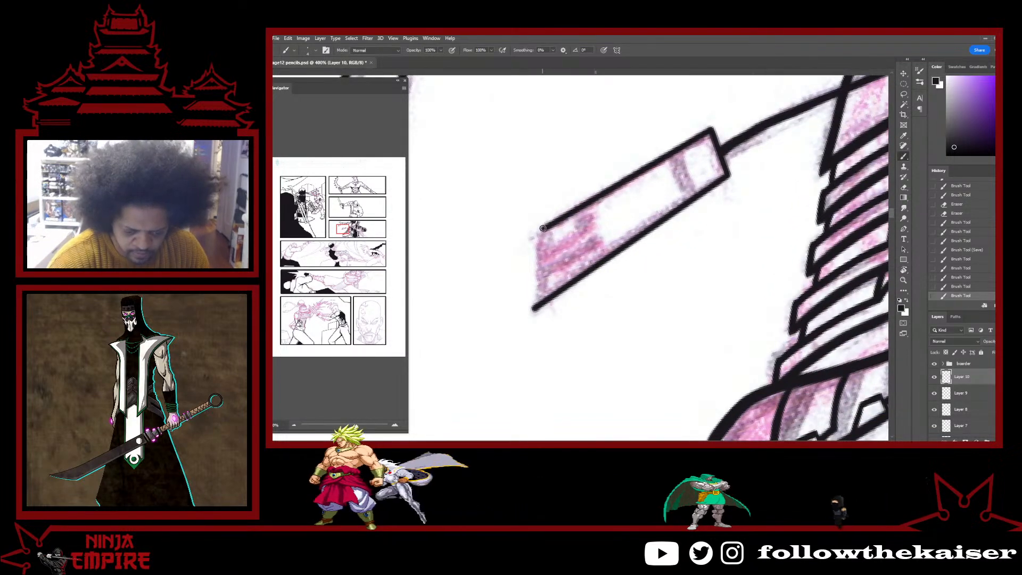
key(r)
mouse_move(540, 264)
mouse_down()
mouse_move(623, 298)
mouse_move(596, 314)
mouse_move(548, 312)
mouse_move(524, 293)
mouse_move(537, 343)
mouse_up()
drag(524, 292, 540, 367)
Ink two parallel slots with filled, flared heads inside the slanted end of the pendant.
key(r)
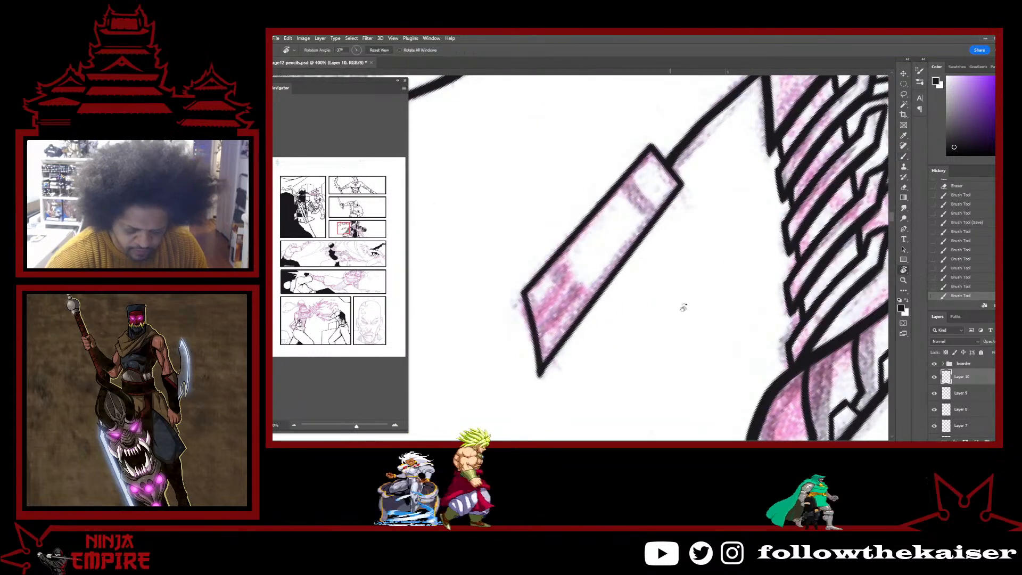
mouse_move(684, 307)
mouse_down()
mouse_move(624, 265)
mouse_move(595, 327)
mouse_up()
key(b)
drag(596, 272, 594, 326)
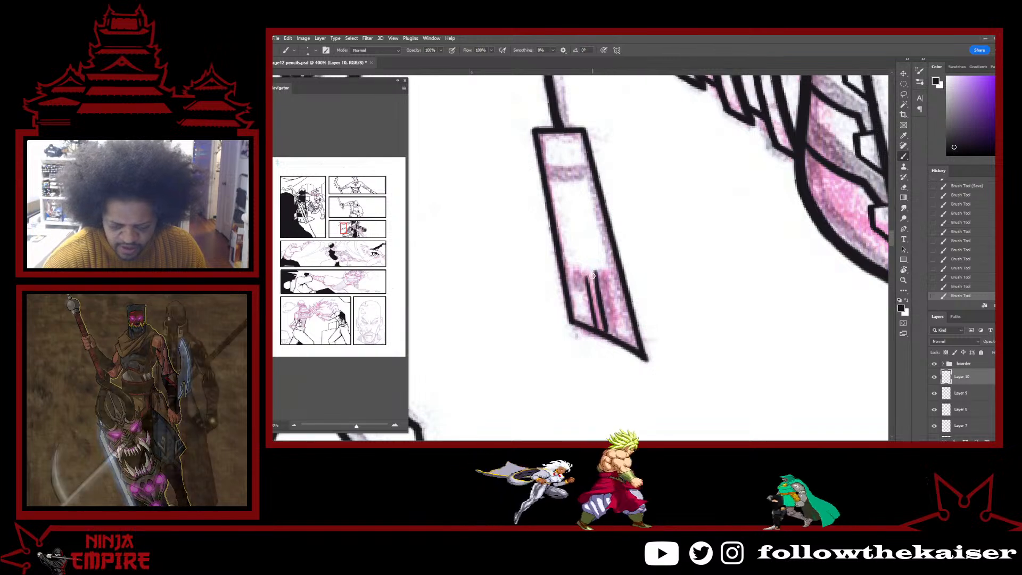
drag(599, 285, 608, 332)
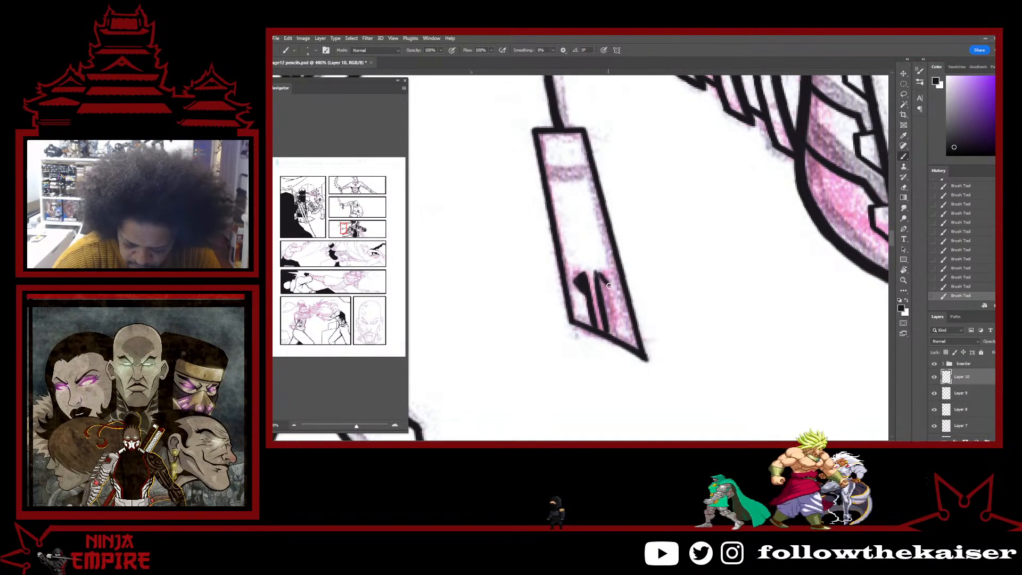
drag(604, 284, 600, 277)
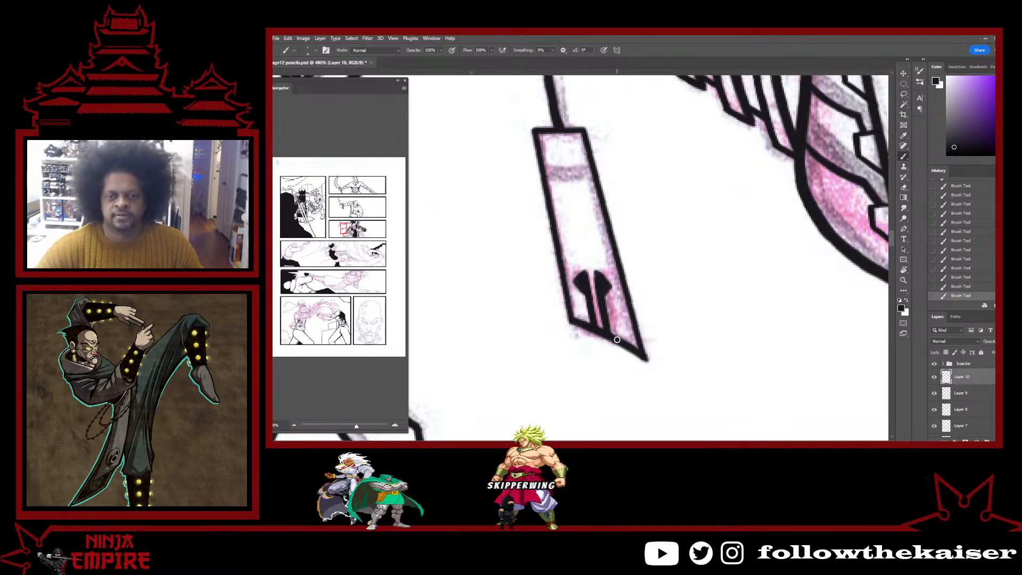
Ink the dividing line across the pendant near its cord end.
key(r)
mouse_move(699, 269)
mouse_down()
mouse_move(653, 422)
mouse_move(584, 435)
mouse_up()
drag(660, 214, 667, 251)
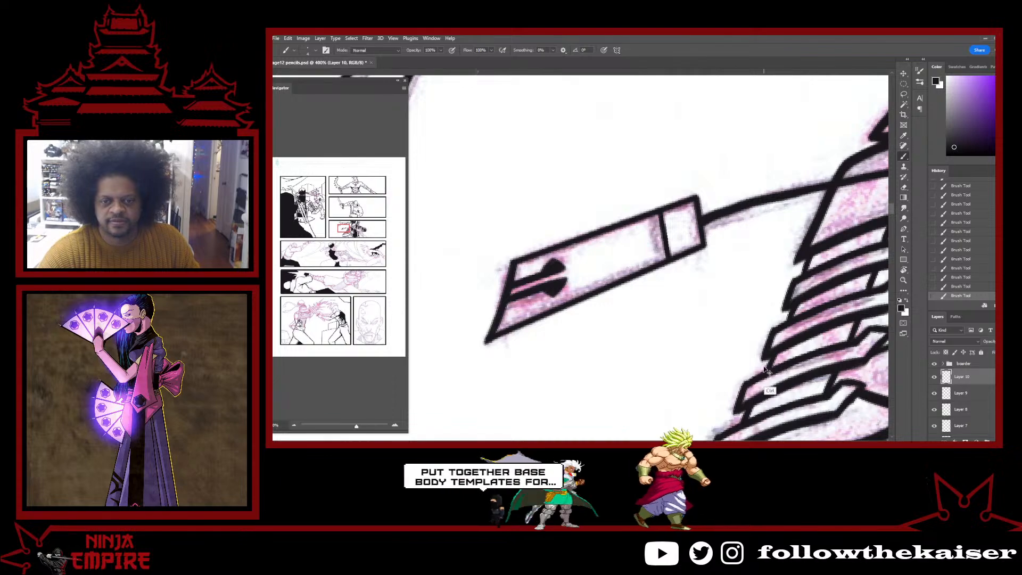
Ink a straight line across the sketched sword guard beside the gripping fist.
scroll(767, 365, down, 3)
drag(768, 364, 681, 320)
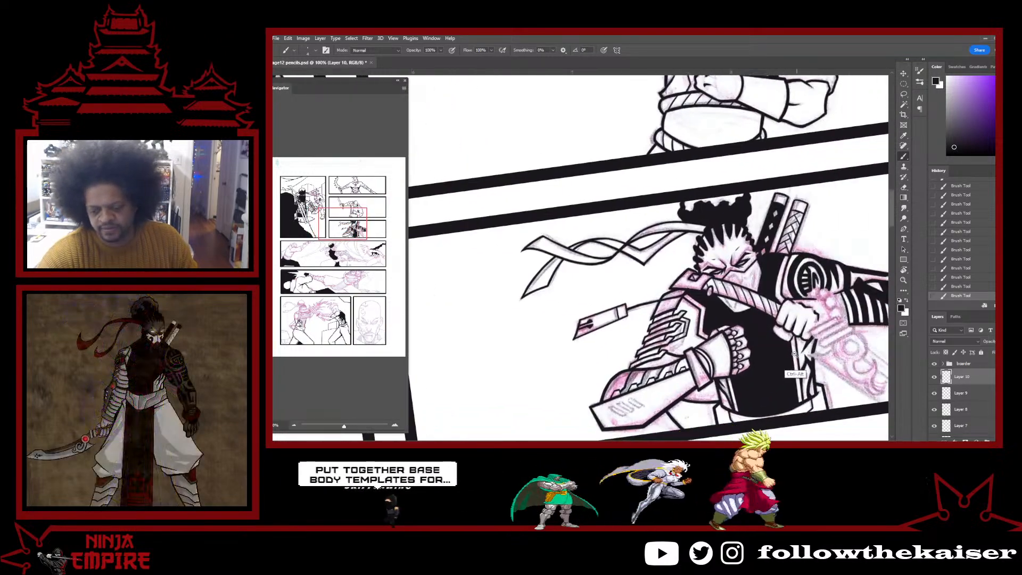
scroll(820, 380, down, 1)
drag(829, 385, 719, 328)
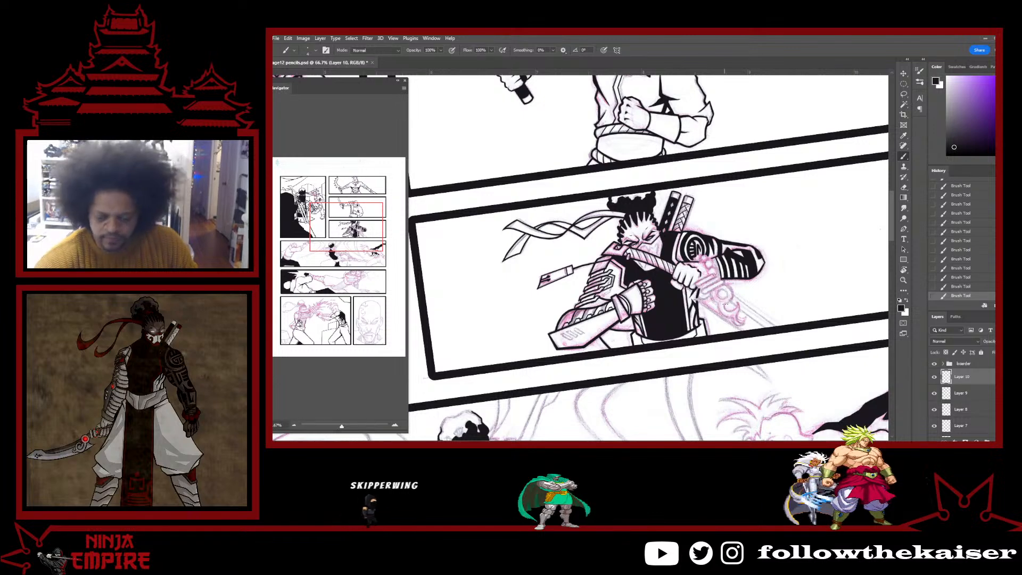
scroll(717, 301, up, 3)
drag(756, 312, 714, 368)
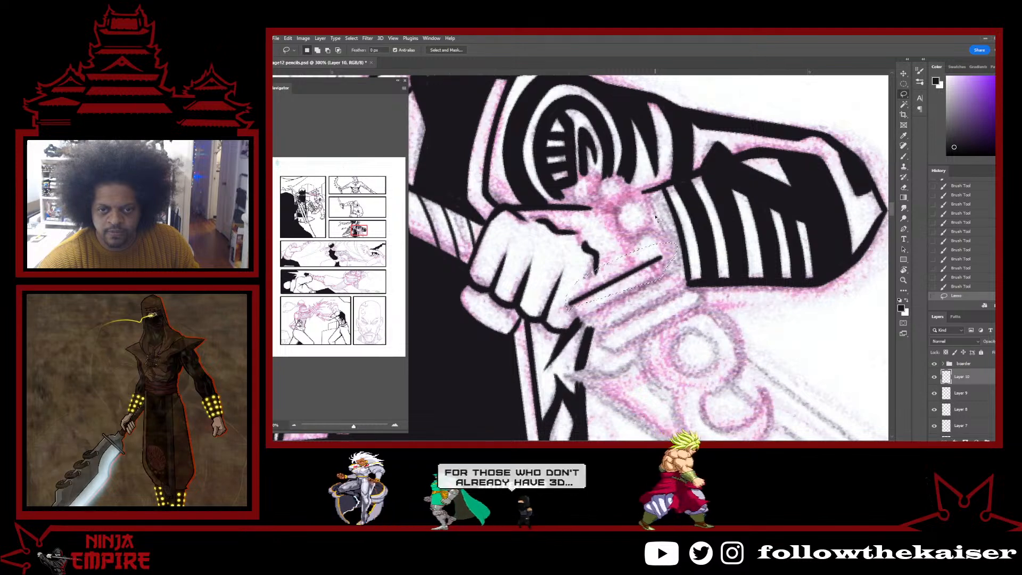
Paste three copies of the sword guard line and place them parallel along the sketched bands toward the blade.
key(ctrl+v)
key(v)
drag(637, 265, 664, 300)
key(ctrl+v)
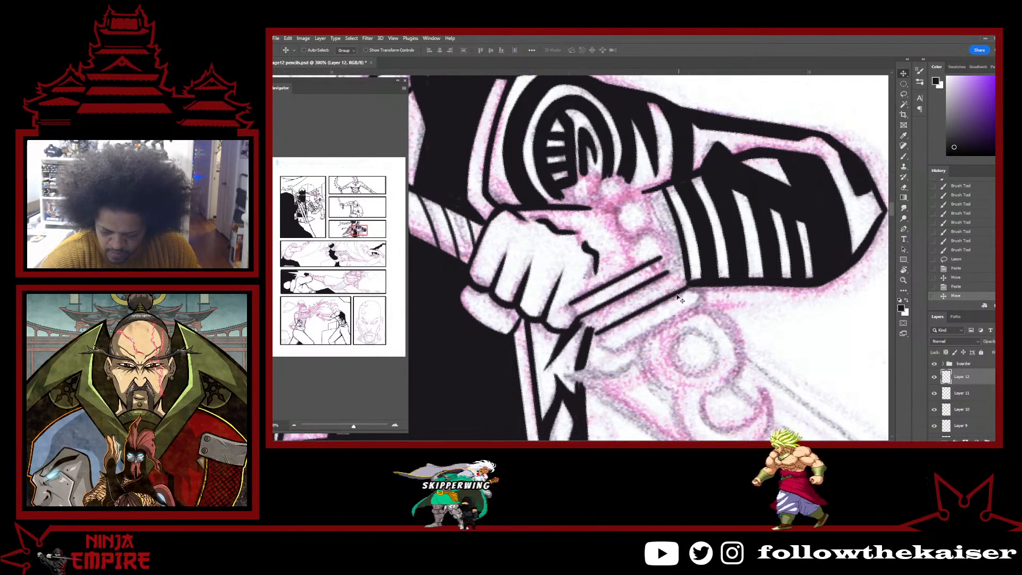
key(ctrl+v)
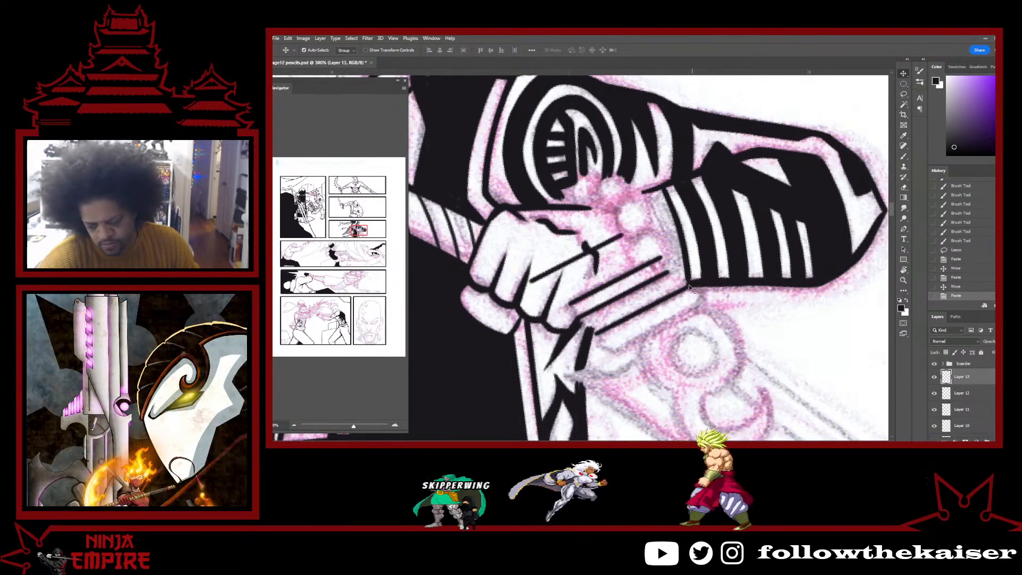
drag(594, 250, 691, 300)
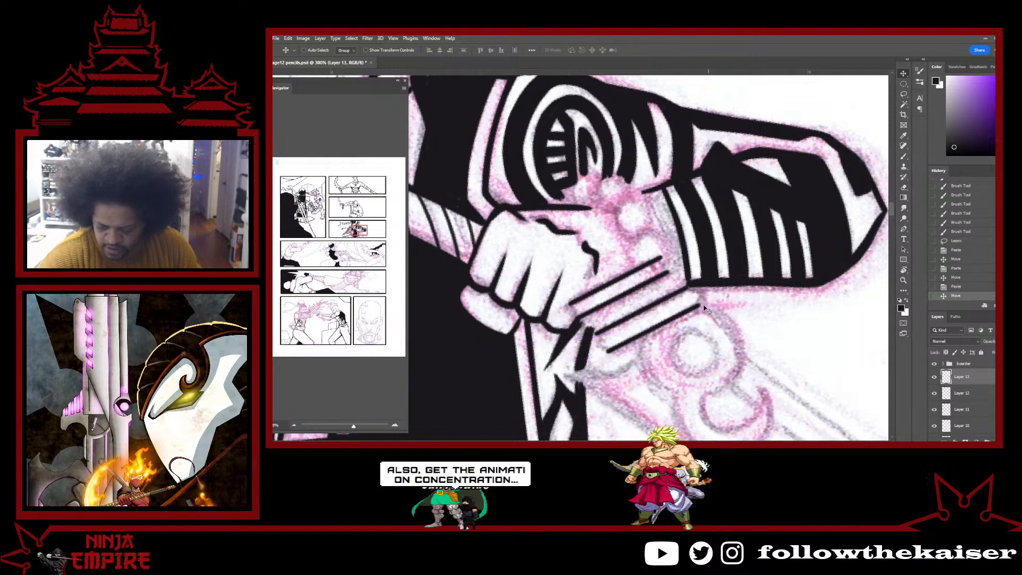
scroll(717, 310, down, 4)
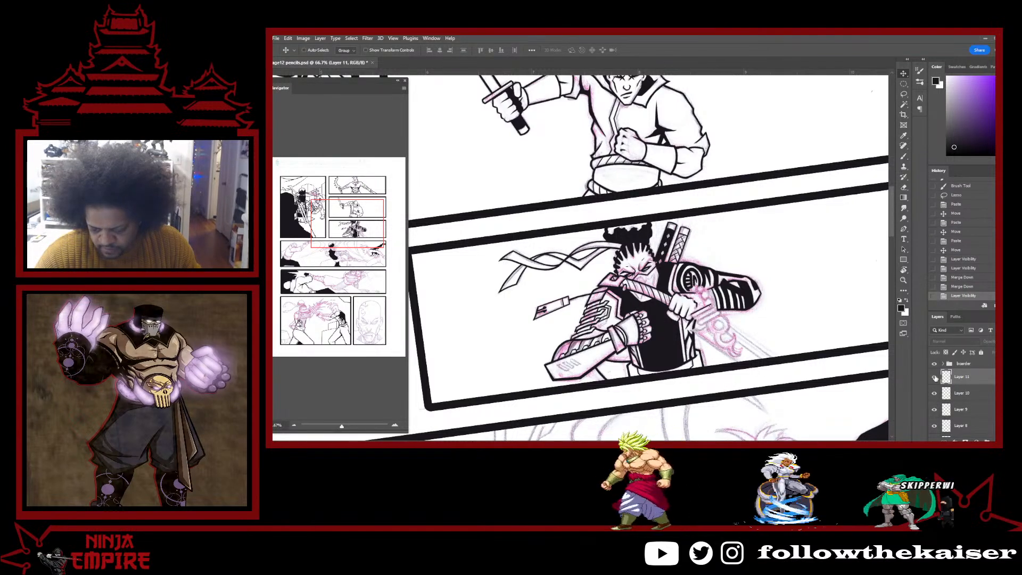
Merge Layer 11 down into Layer 10 and toggle the merged layer's visibility to check the guard lines.
click(935, 377)
key(ctrl+e)
click(934, 377)
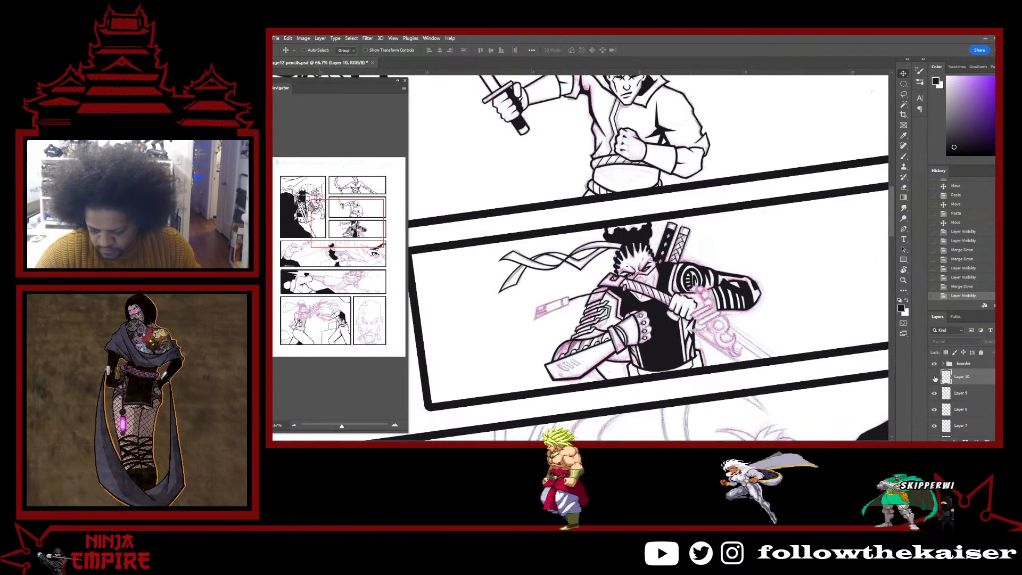
click(933, 378)
Lasso the four parallel sword guard lines and rotate them counterclockwise to a steeper angle beside the gripping fist.
ctrl+click(702, 314)
key(l)
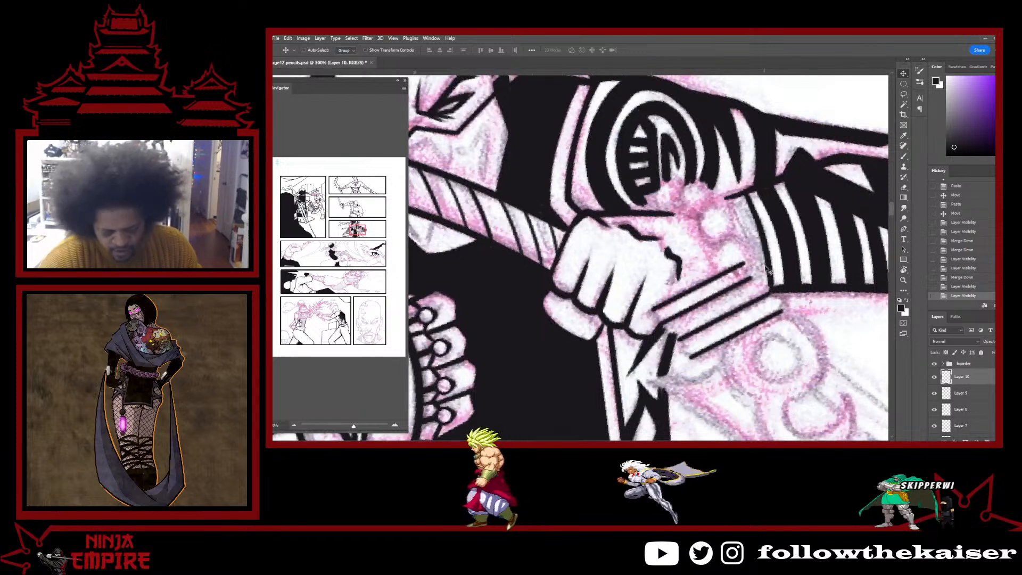
mouse_move(793, 311)
mouse_down()
mouse_move(752, 343)
mouse_move(697, 357)
mouse_move(642, 354)
mouse_move(625, 298)
mouse_move(713, 239)
mouse_move(802, 351)
mouse_up()
key(ctrl+t)
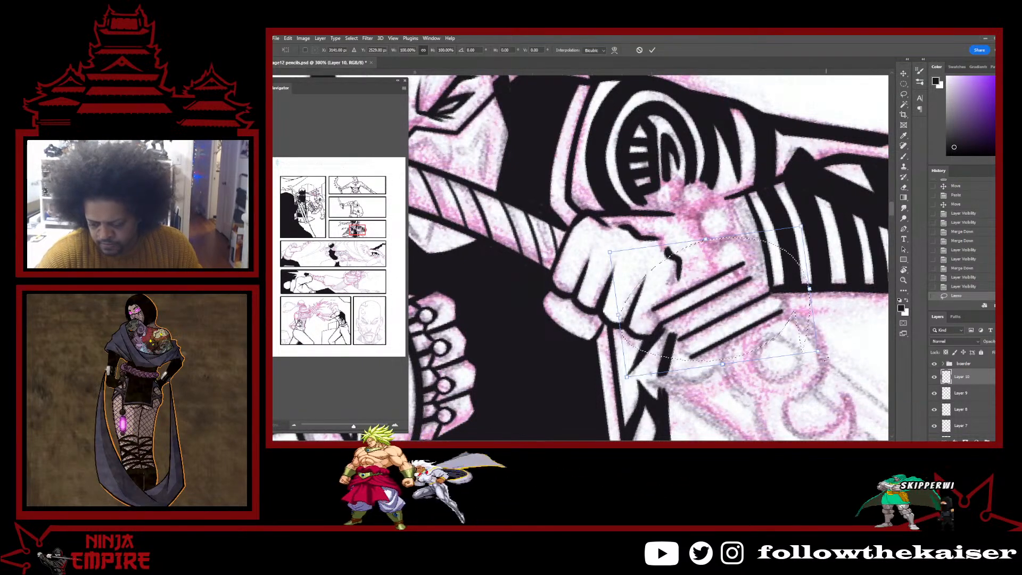
drag(806, 305, 745, 330)
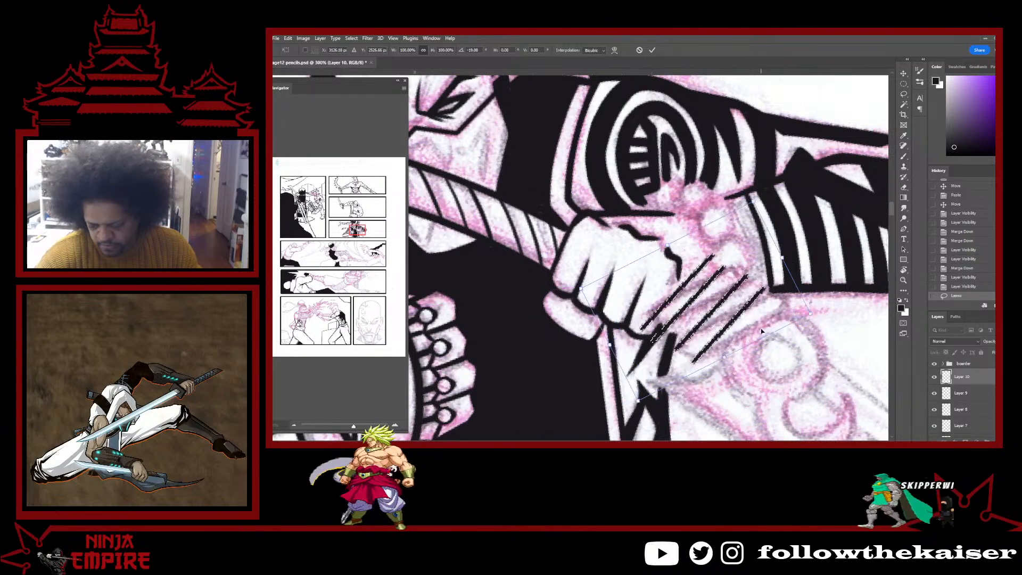
ctrl+alt+click(802, 340)
ctrl+alt+click(802, 340)
drag(817, 335, 785, 343)
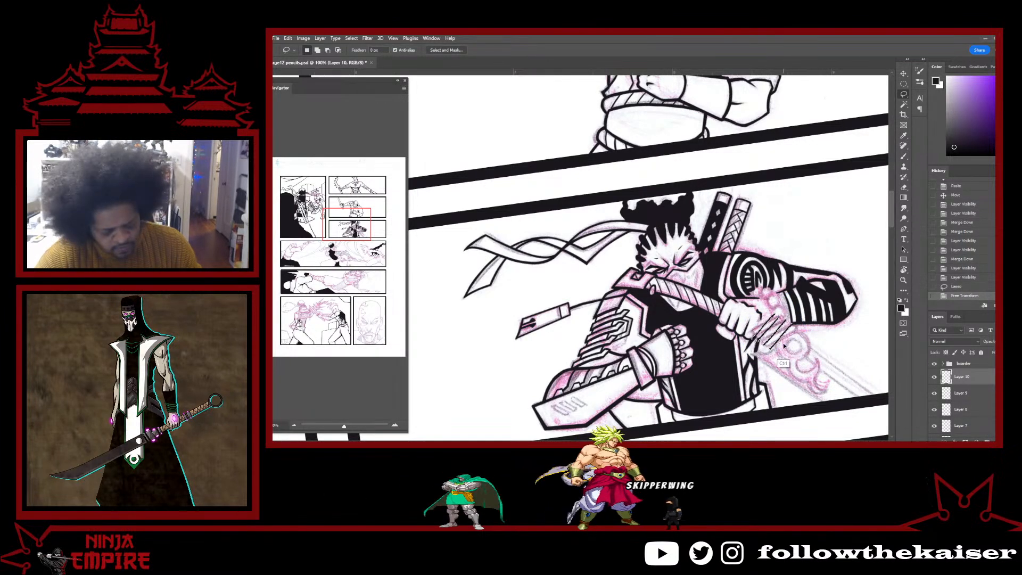
key(ctrl+d)
Ink short end lines that close both ends of the guard band nearest the fist.
scroll(782, 340, up, 2)
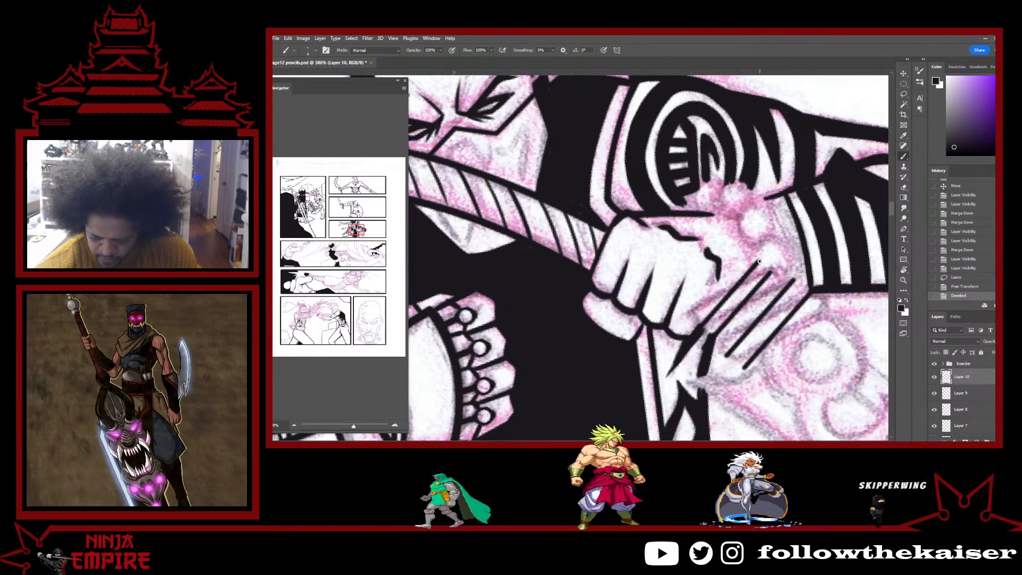
drag(759, 261, 764, 265)
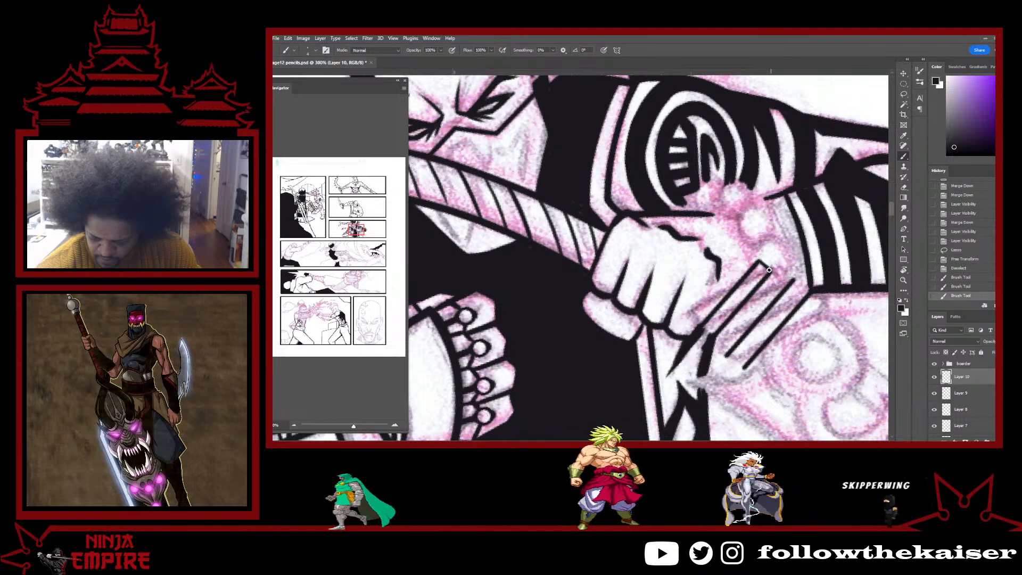
drag(696, 339, 710, 352)
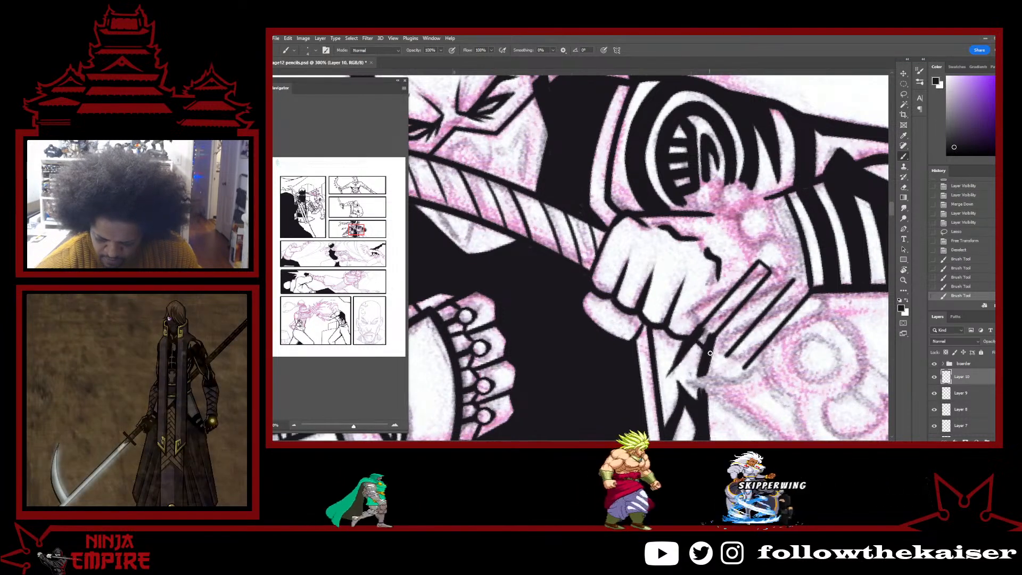
click(709, 353)
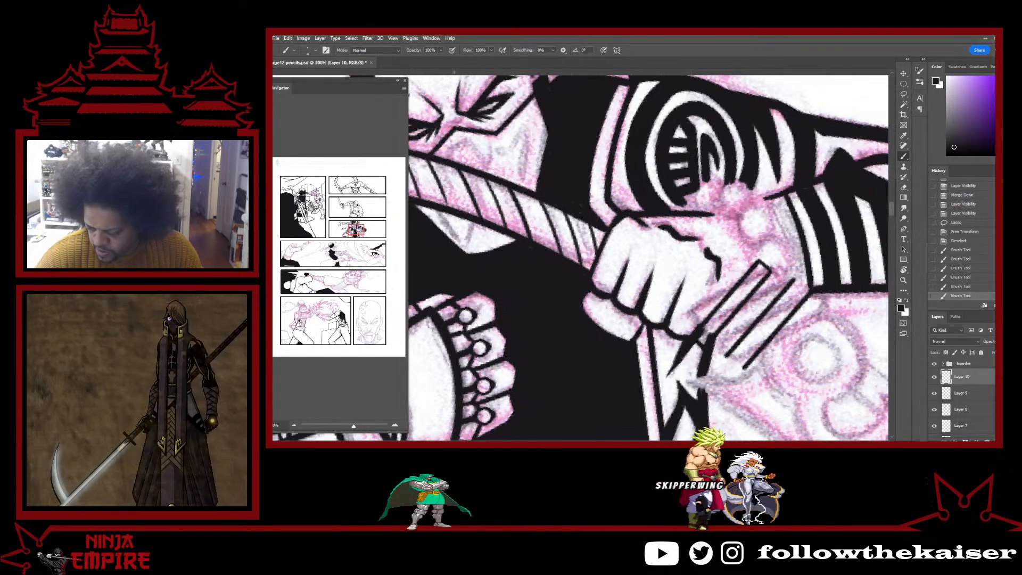
Toggle Layer 1's visibility to find which layer holds the ink at the band's lower end, and erase there on Layer 3.
click(934, 413)
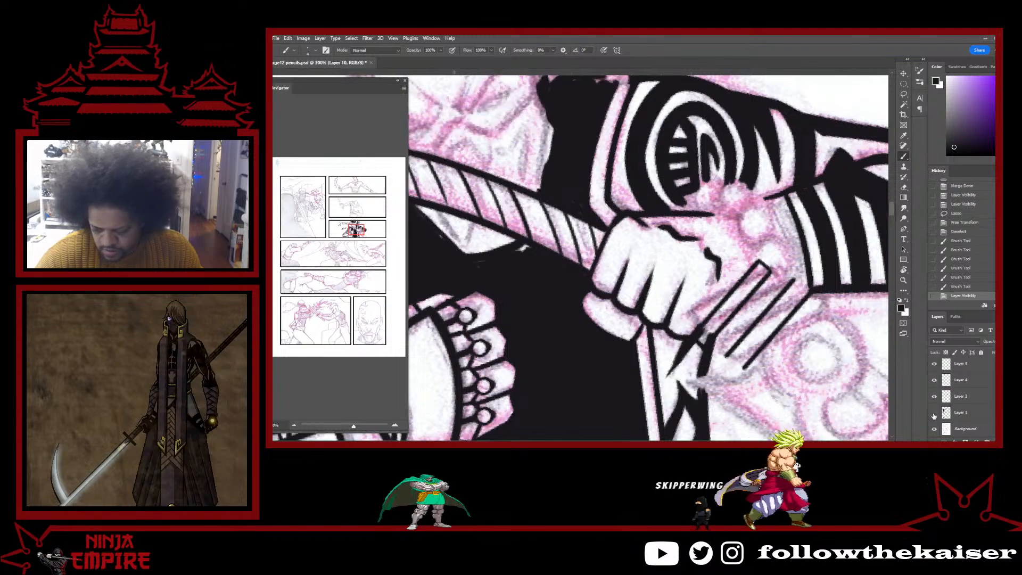
click(934, 412)
click(934, 412)
click(934, 412)
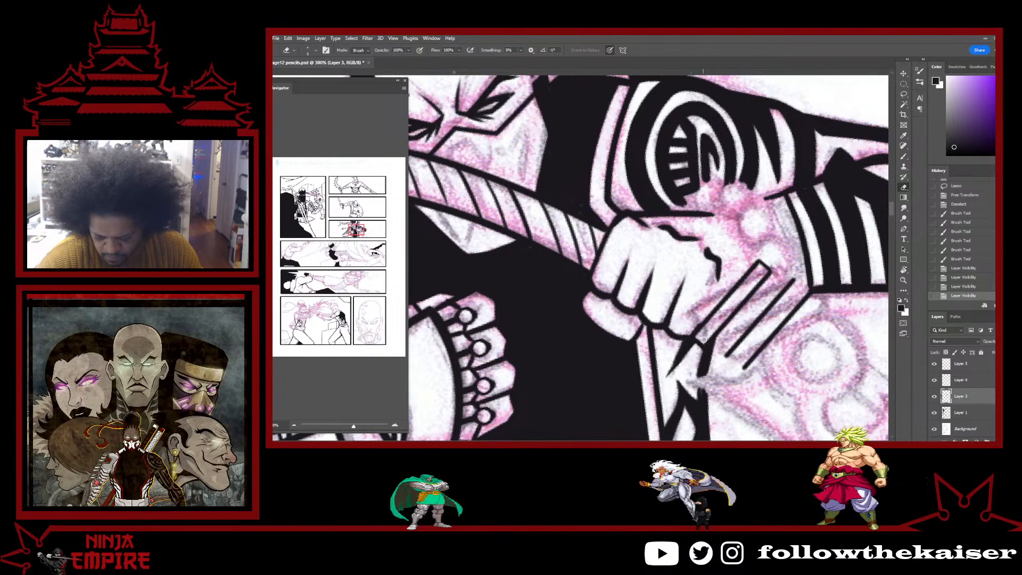
click(703, 339)
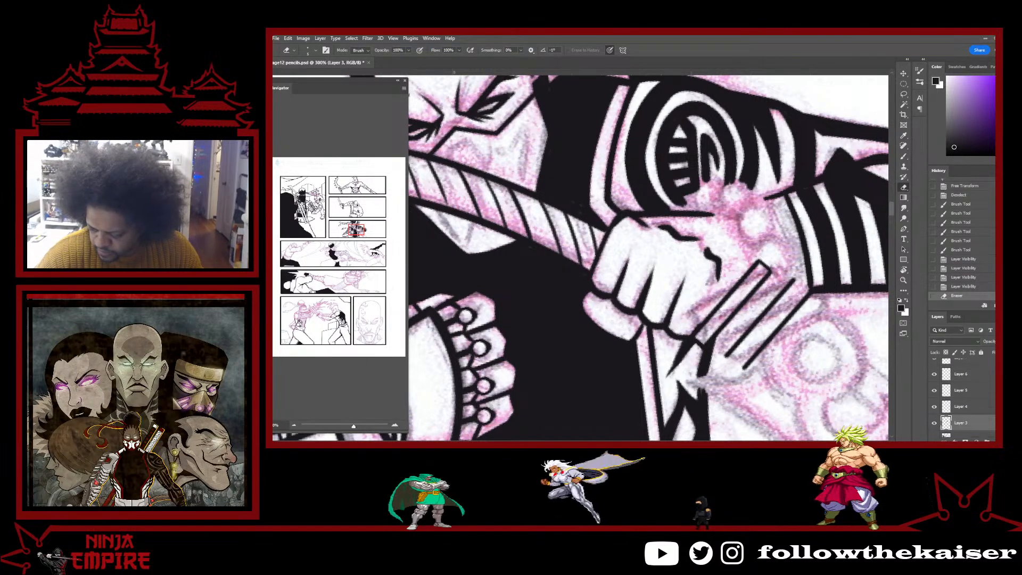
Touch up the inked ends of the inner guard band on Layer 10.
scroll(987, 363, up, 3)
click(972, 376)
key(b)
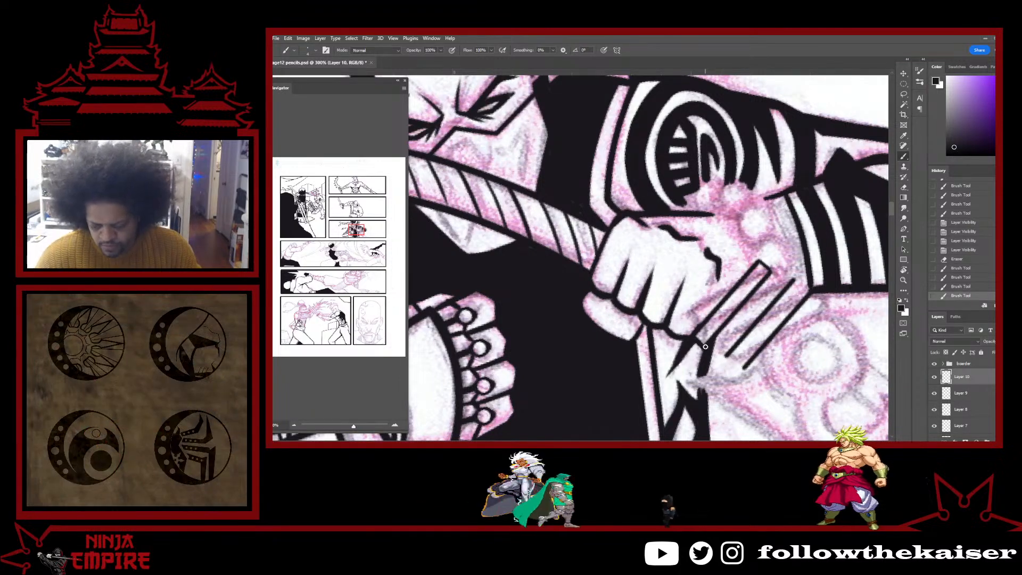
drag(705, 347, 695, 337)
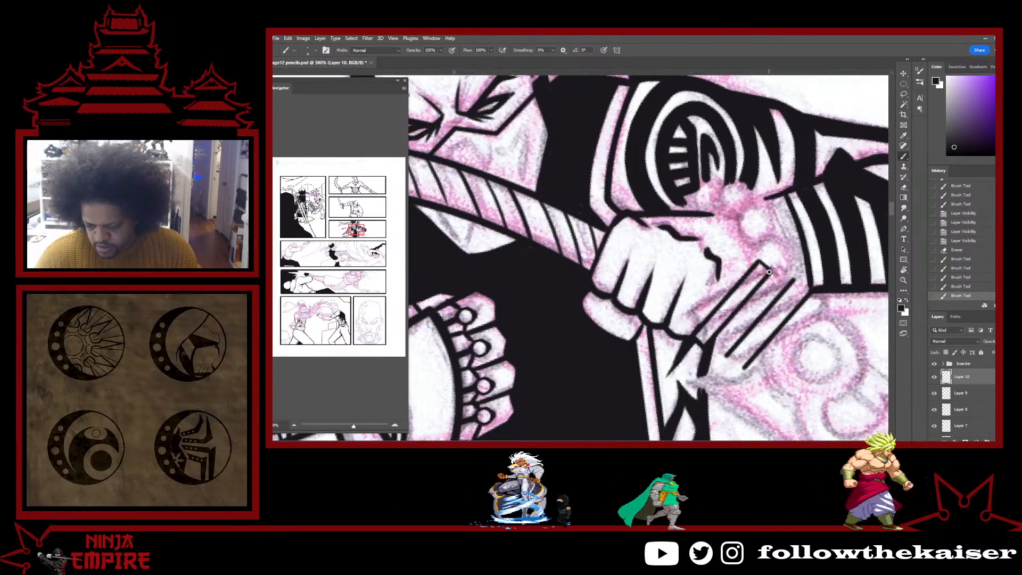
drag(769, 272, 771, 274)
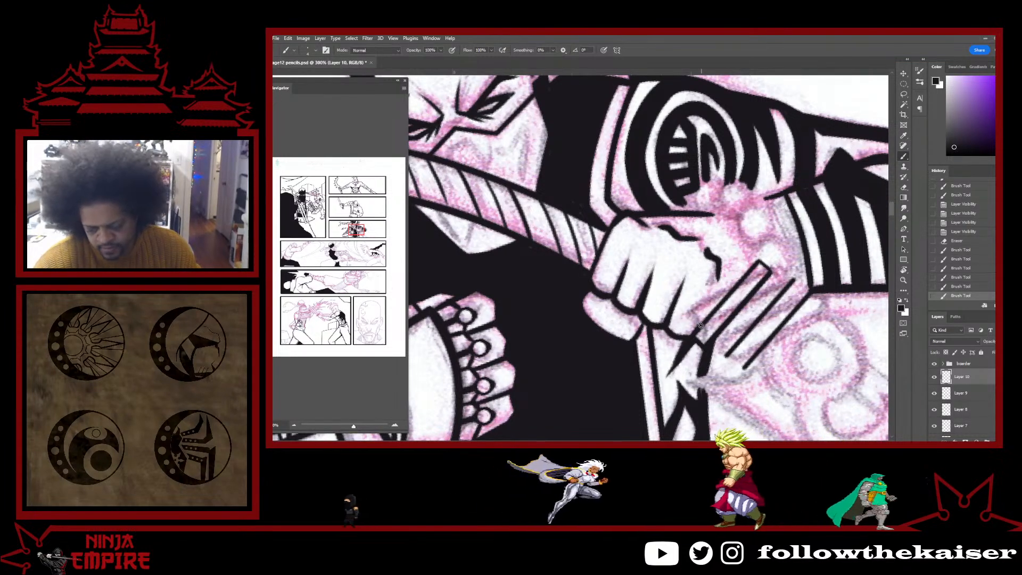
Ink the curved edge between the fist and inner band, close the outer band's ends and join the two bands with short lines.
drag(700, 325, 718, 282)
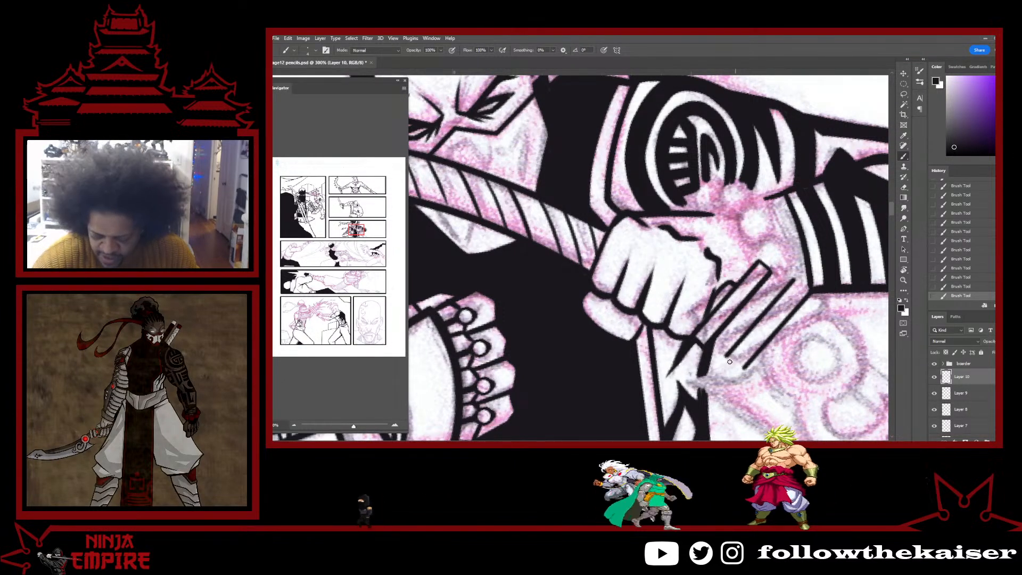
drag(726, 355, 743, 368)
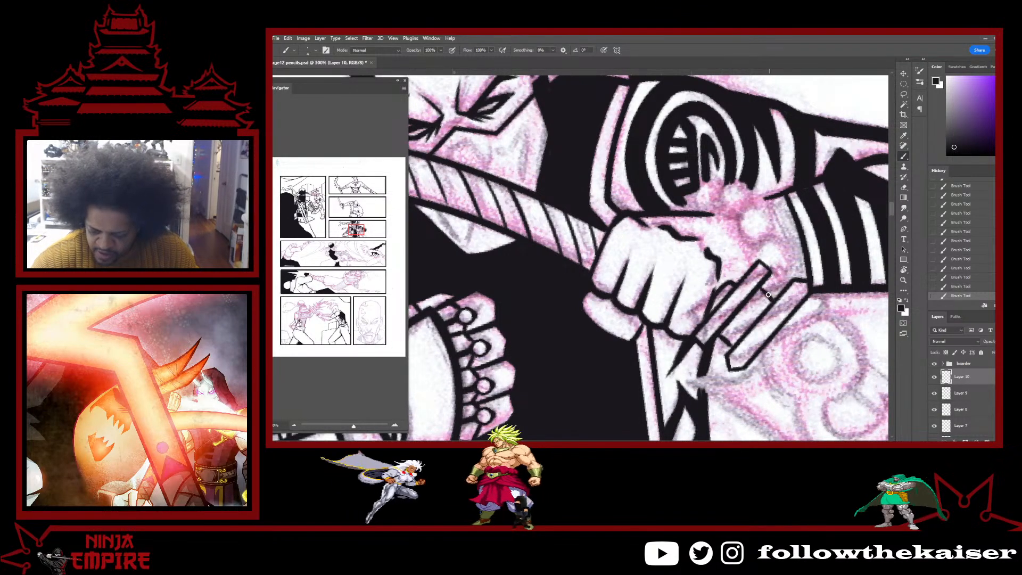
Redraw the short connecting line between the two guard bands closer to their ends away from the fist.
scroll(768, 294, down, 4)
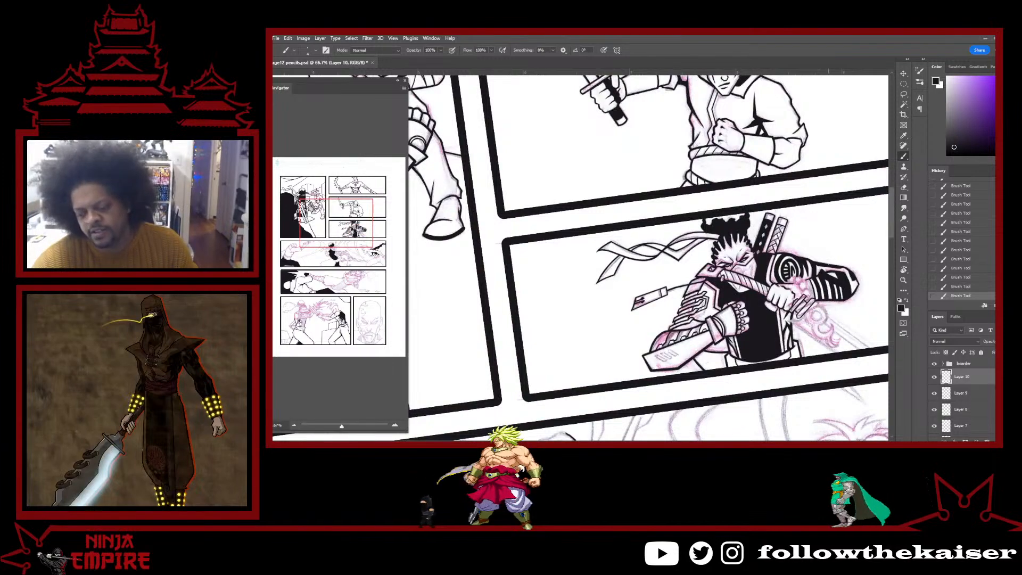
key(r)
scroll(814, 313, up, 5)
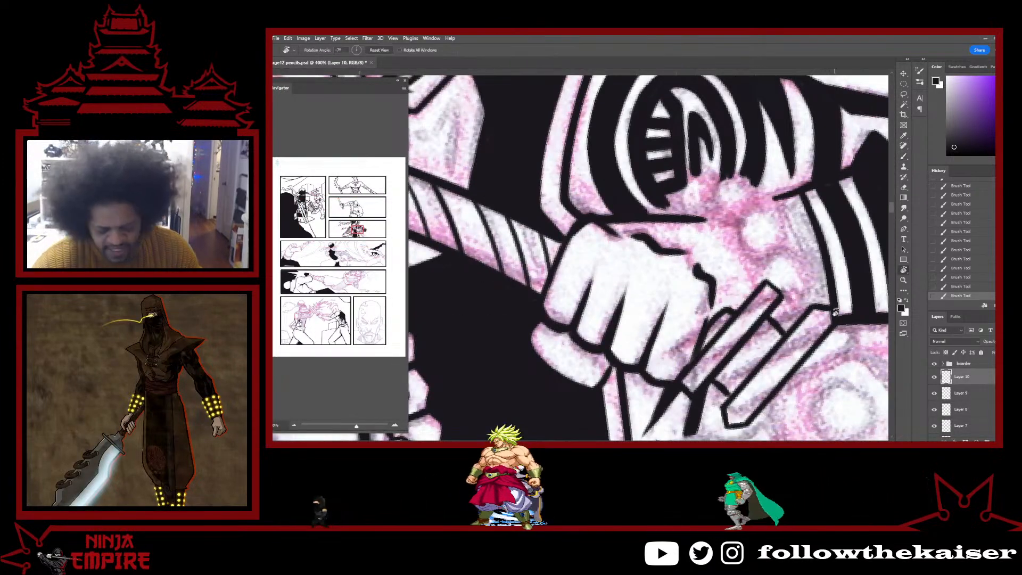
drag(834, 312, 691, 245)
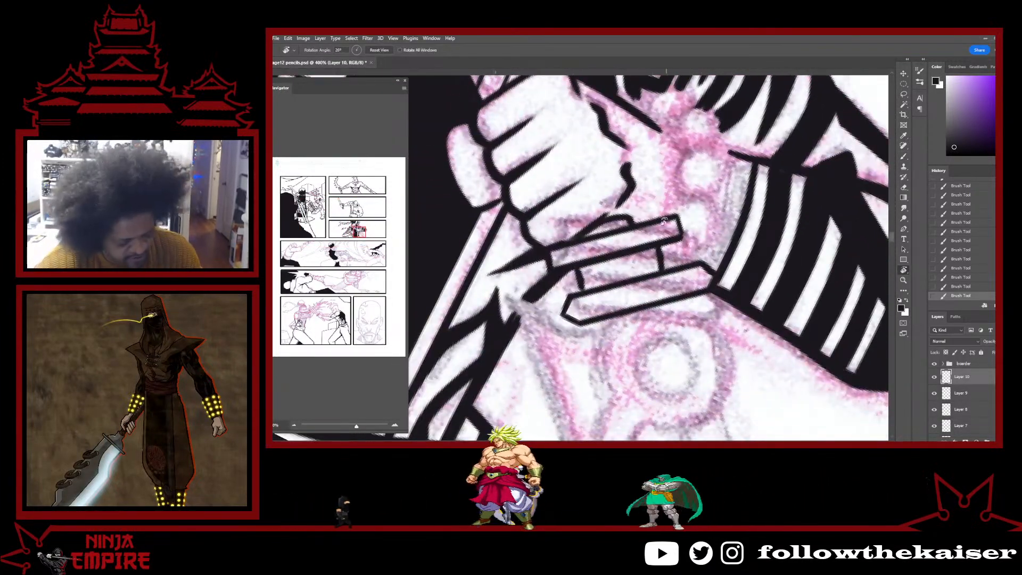
key(ctrl+z)
key(ctrl+z)
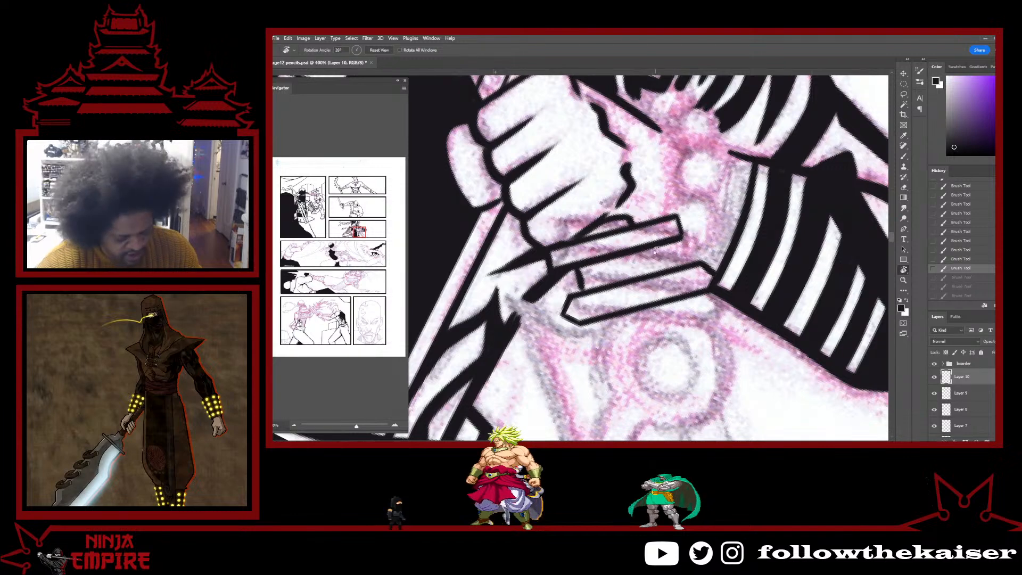
key(ctrl+shift+z)
key(ctrl+shift+z)
key(ctrl+shift+z)
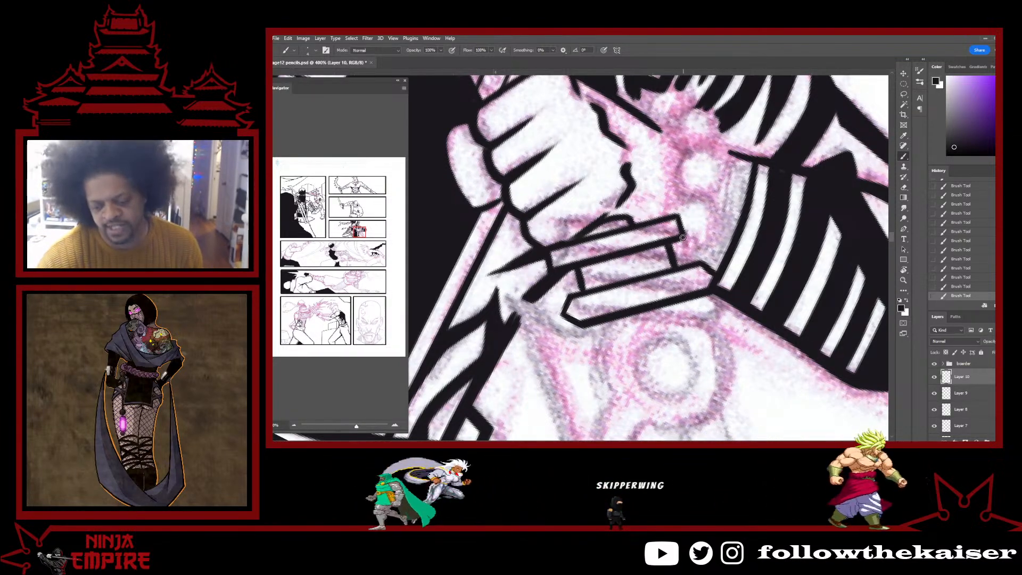
ctrl+alt+click(715, 306)
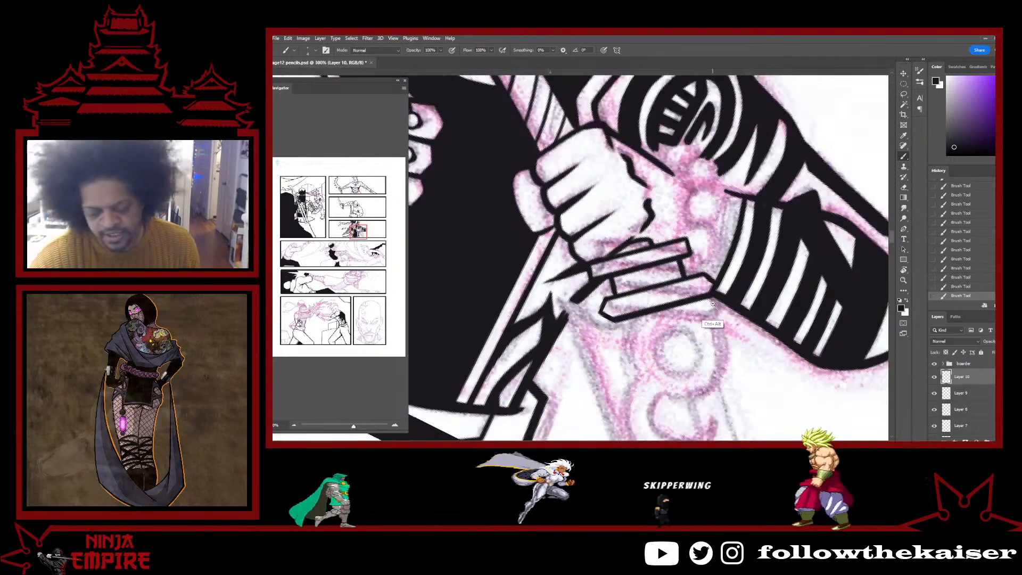
ctrl+alt+click(713, 304)
ctrl+alt+click(713, 304)
ctrl+alt+click(712, 304)
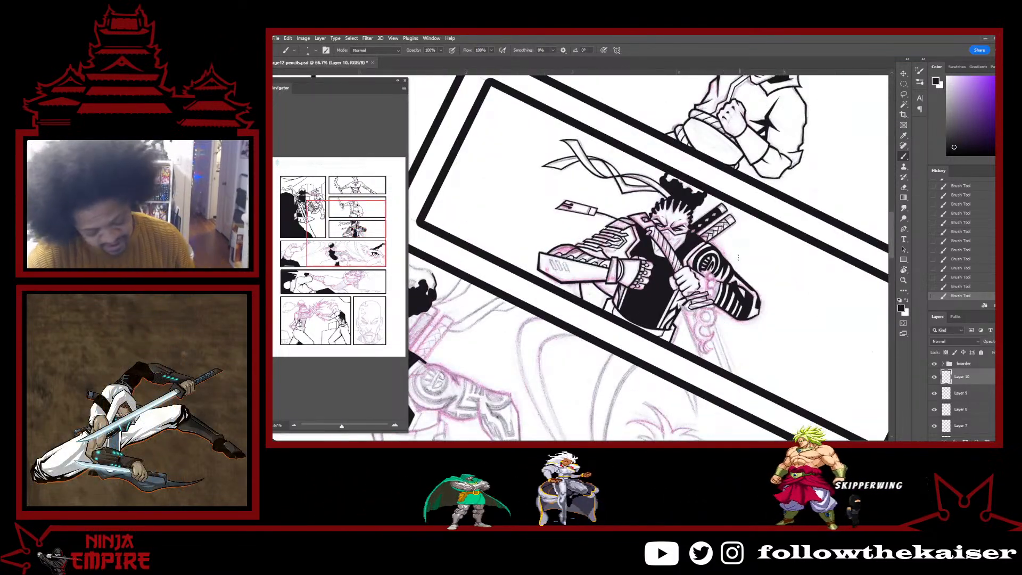
drag(772, 272, 730, 209)
ctrl+click(698, 215)
ctrl+click(697, 215)
ctrl+click(697, 215)
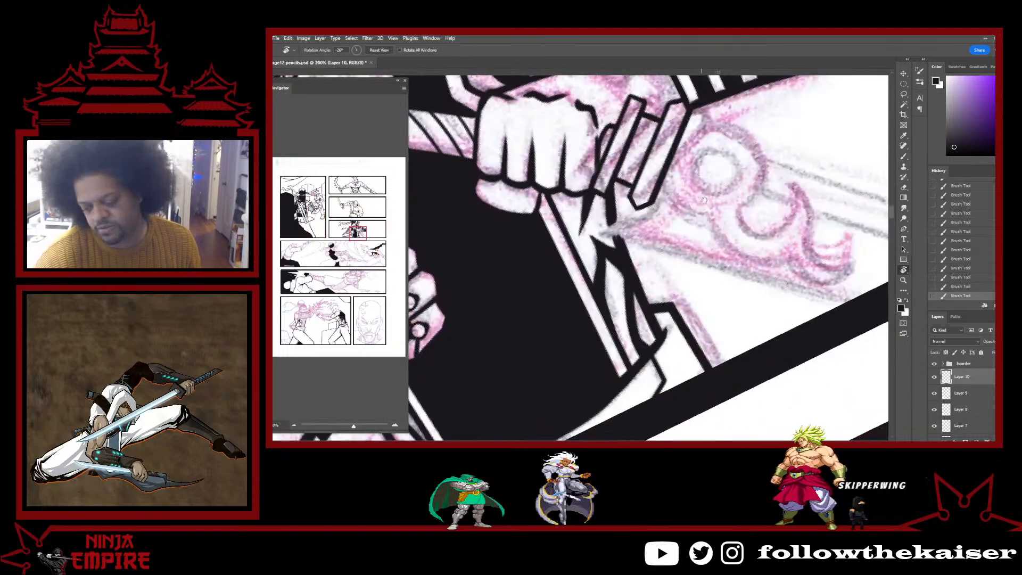
drag(726, 171, 700, 221)
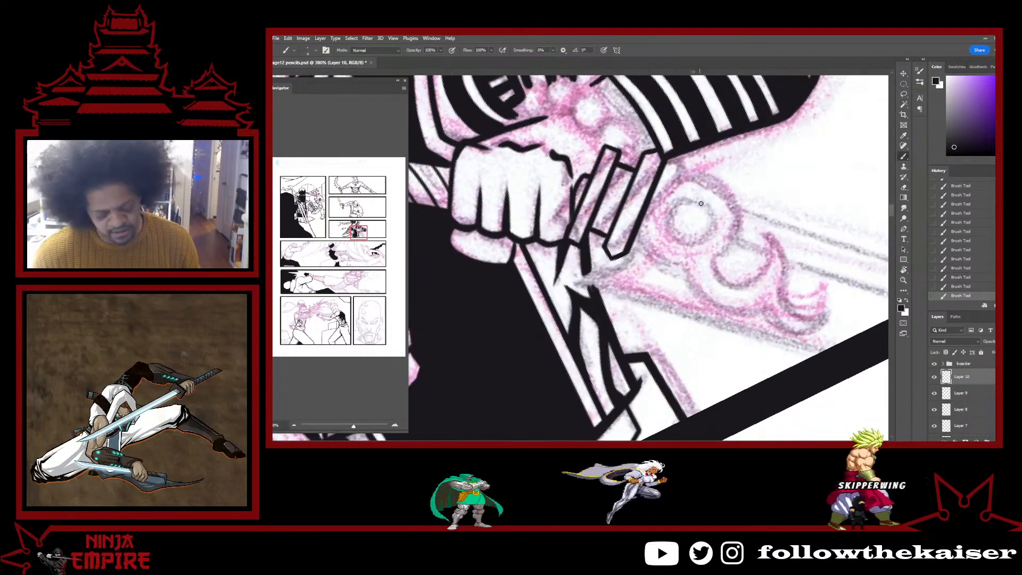
key(m)
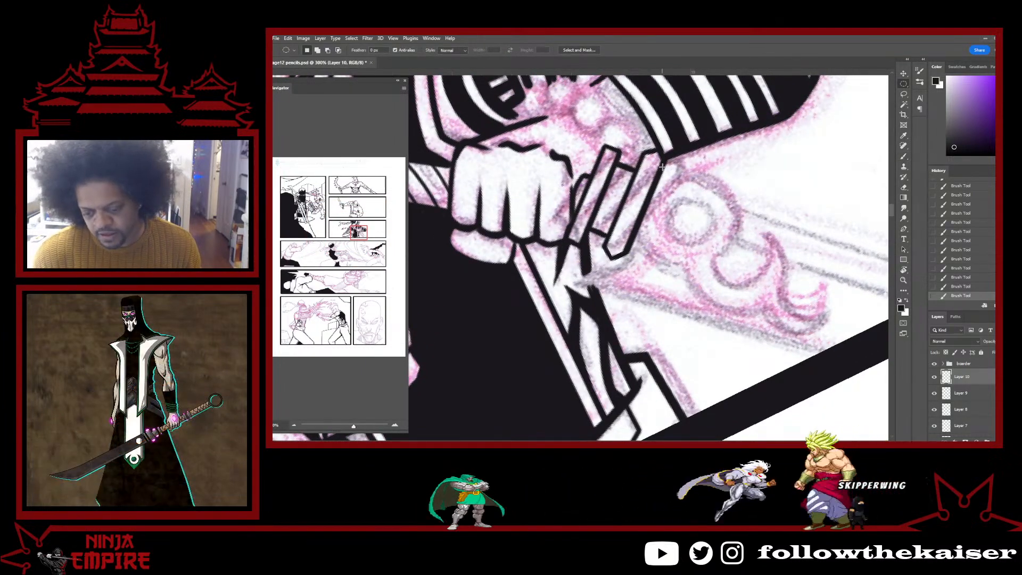
drag(663, 167, 710, 233)
drag(789, 351, 851, 341)
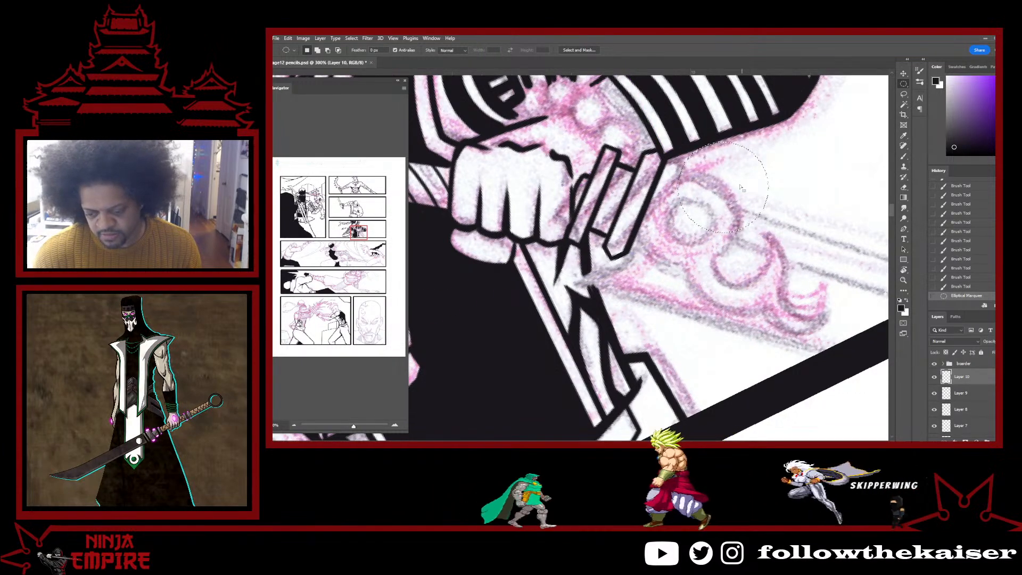
mouse_move(738, 185)
mouse_down()
mouse_move(705, 222)
mouse_move(720, 220)
mouse_up()
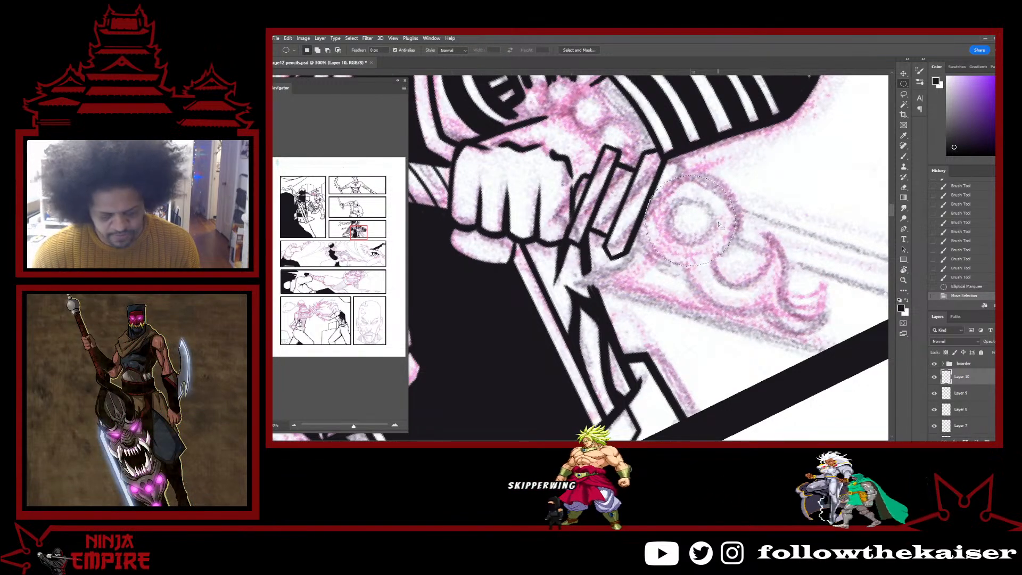
Place a circular selection over the sketched ring next to the sword guard's outer band and fill it with black.
drag(780, 191, 748, 273)
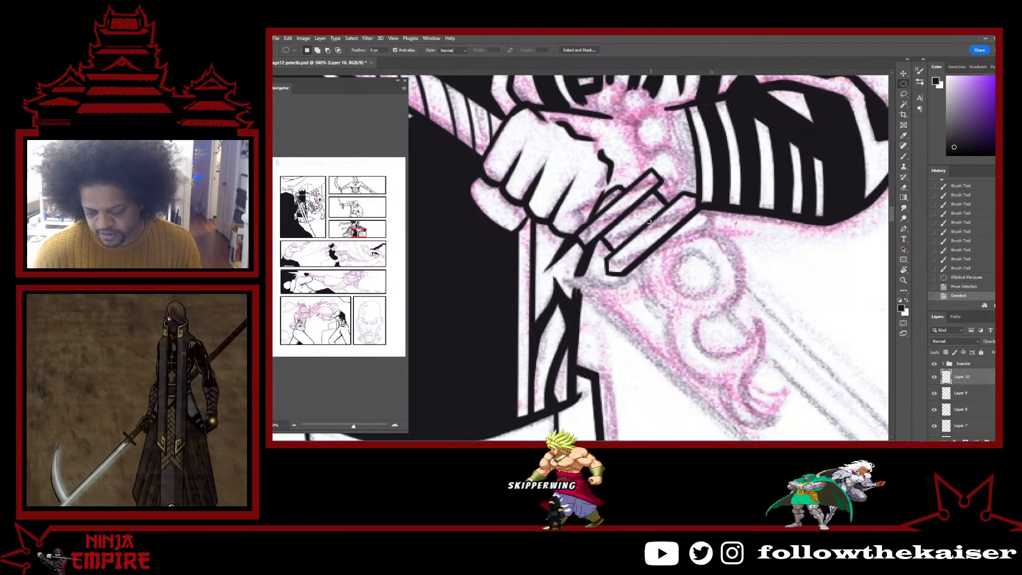
drag(740, 324, 752, 332)
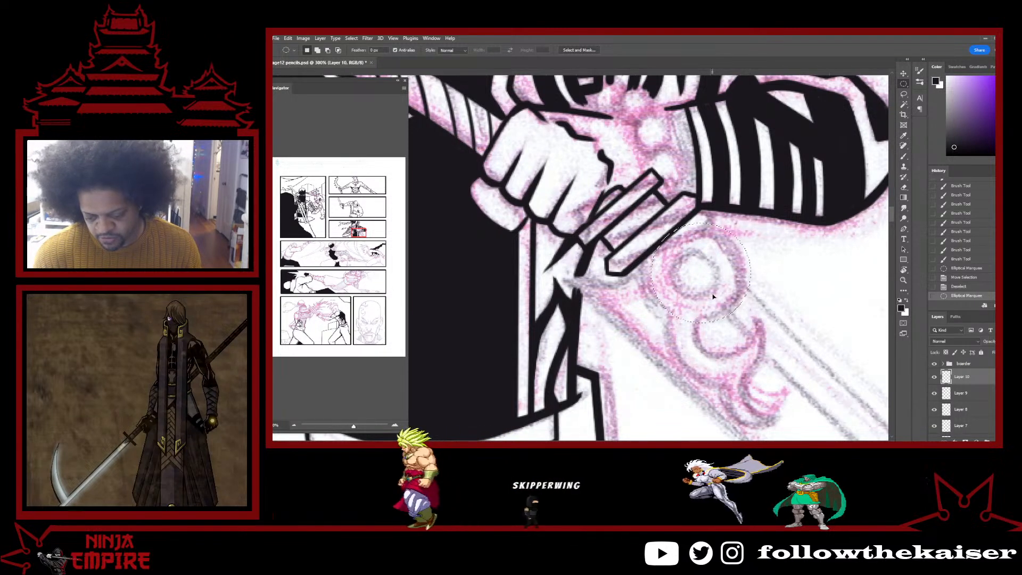
drag(715, 294, 708, 303)
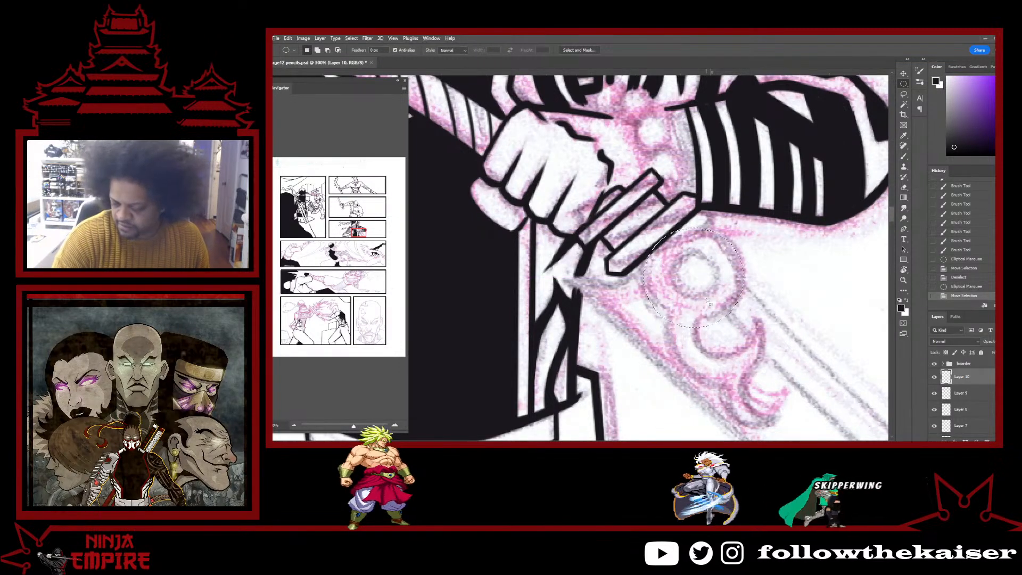
key(alt+BackSpace)
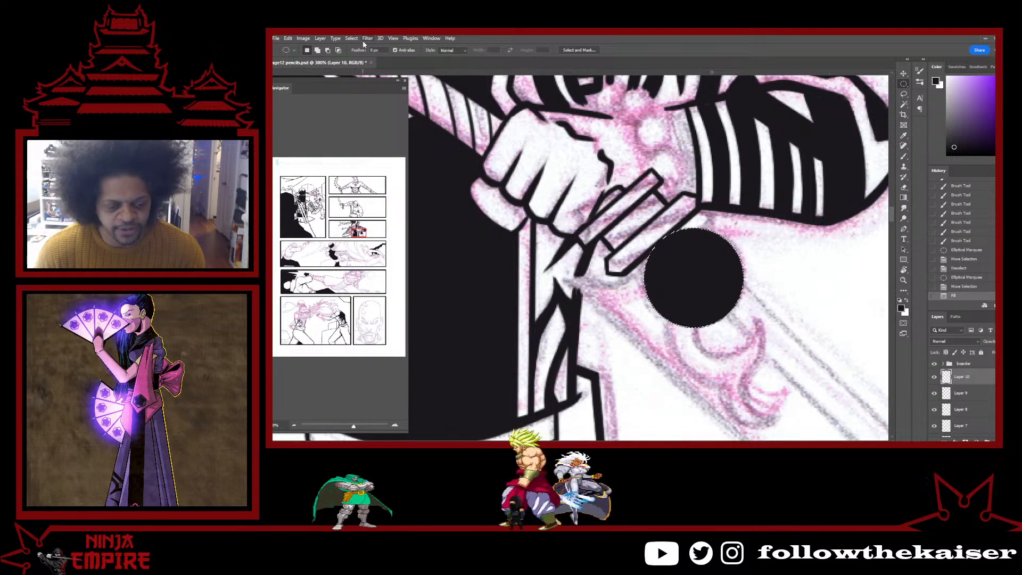
Try contracting the circular selection on the black disc by 10 pixels and again by 8 pixels, undoing each attempt.
click(352, 38)
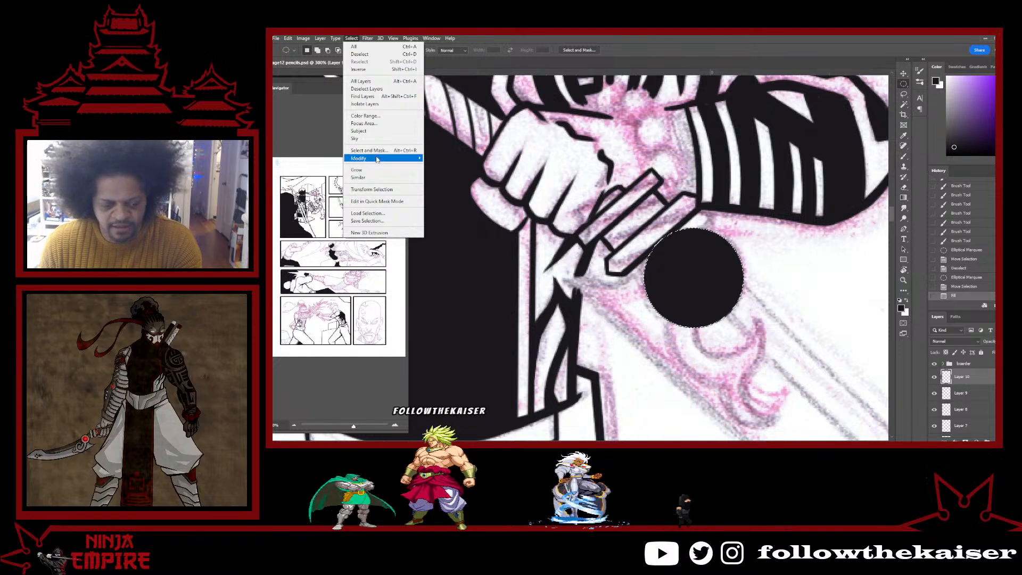
mouse_move(377, 159)
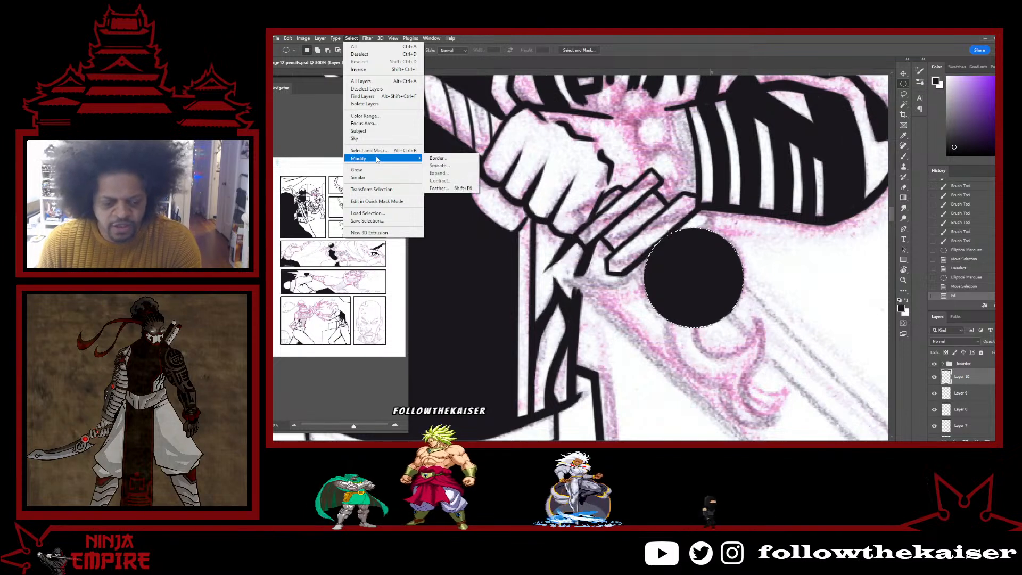
click(439, 181)
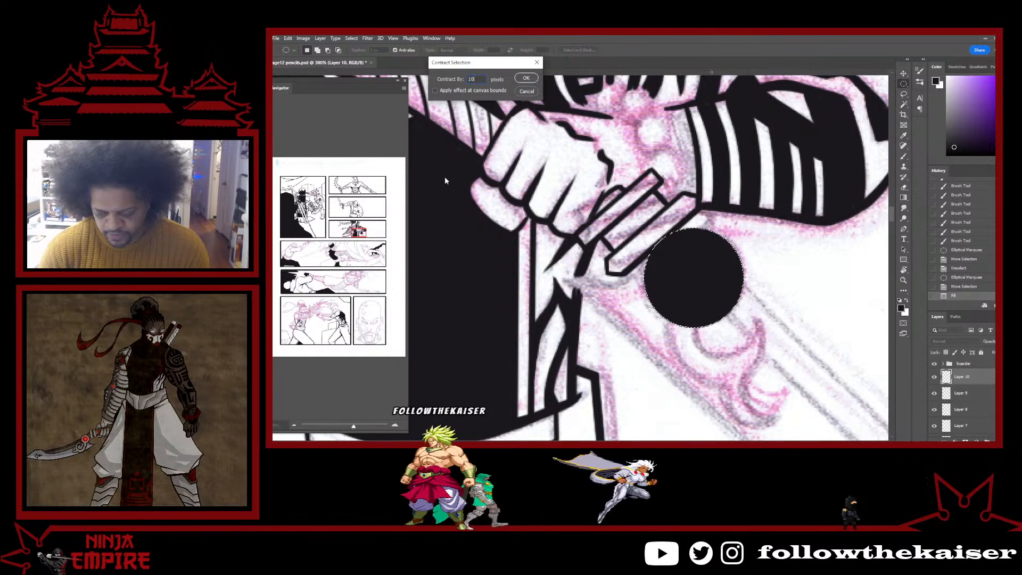
key(Return)
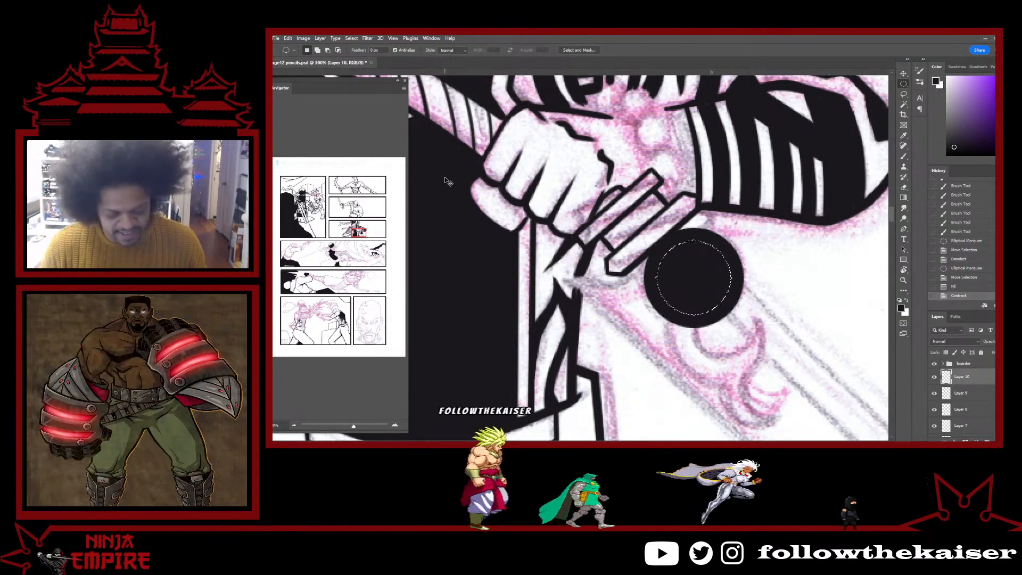
key(ctrl+z)
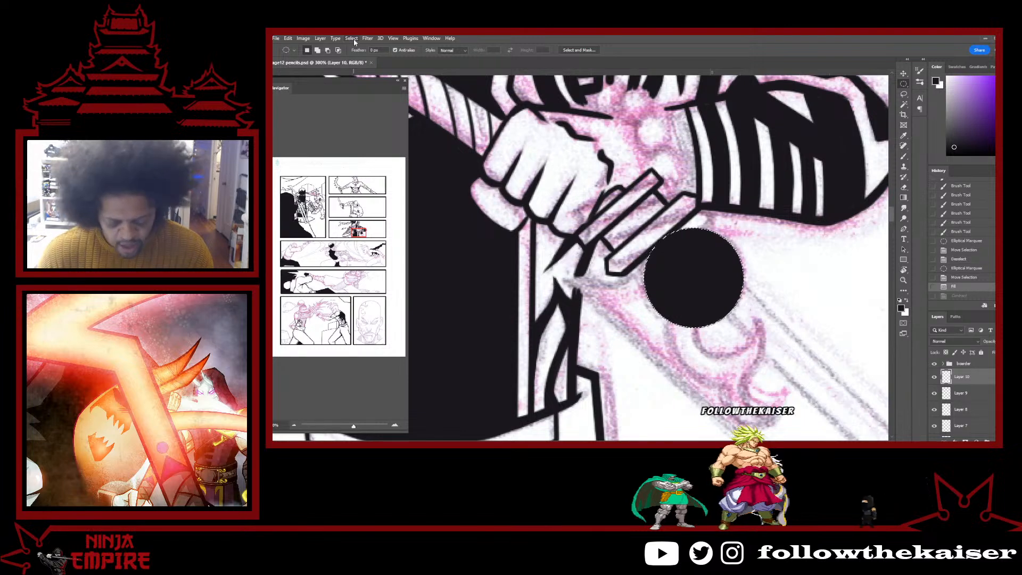
click(353, 37)
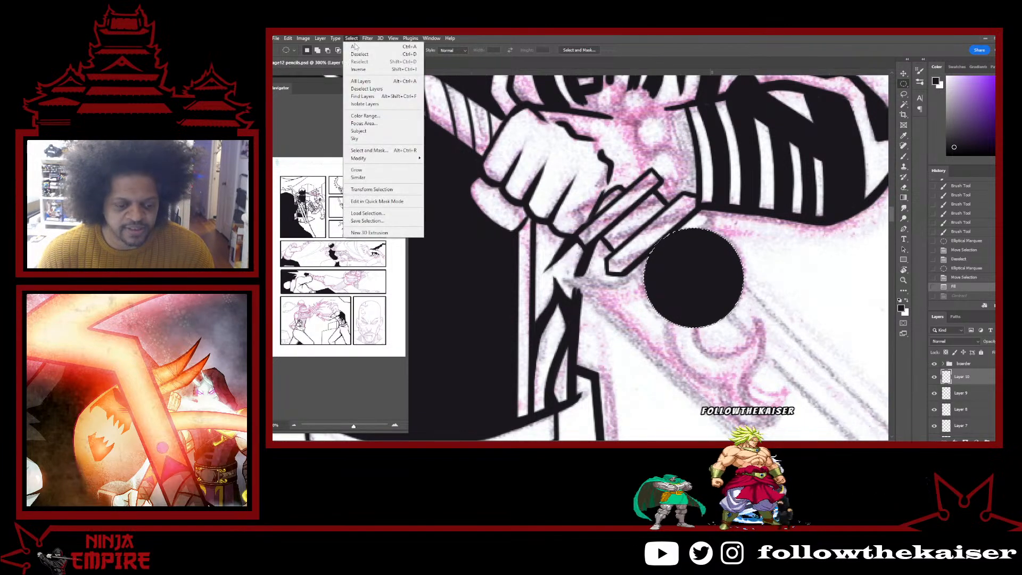
click(439, 181)
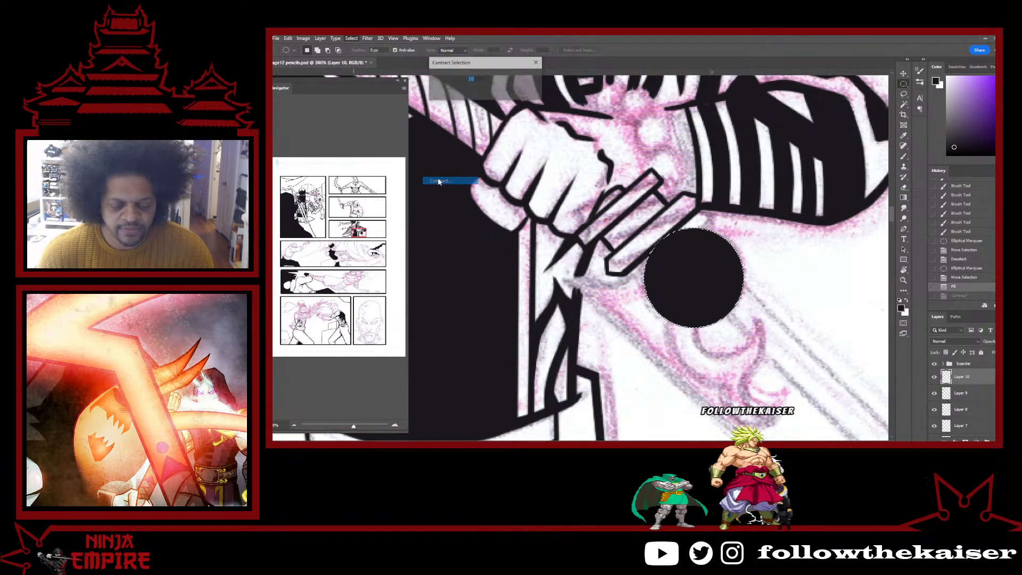
key(Return)
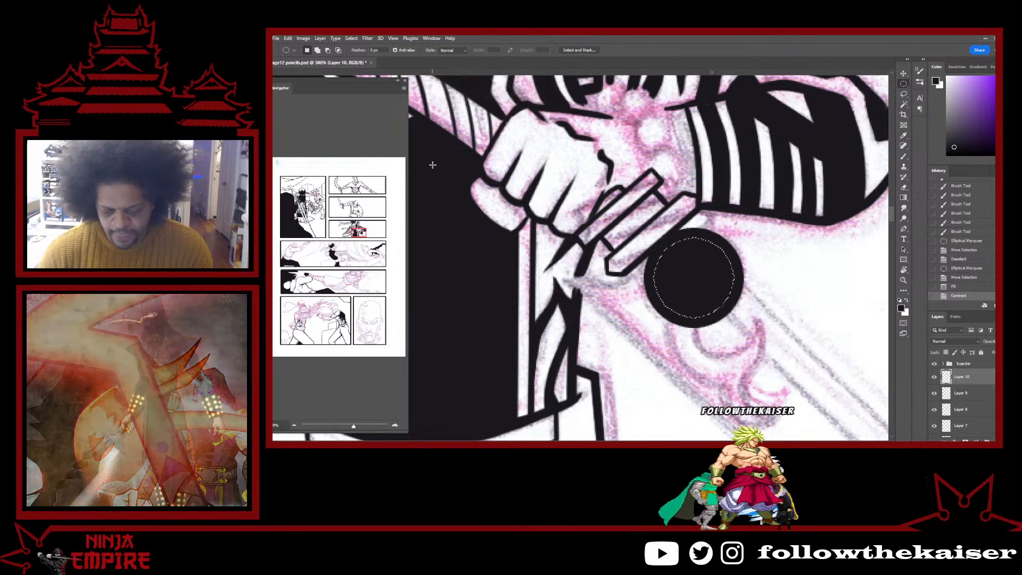
key(ctrl+z)
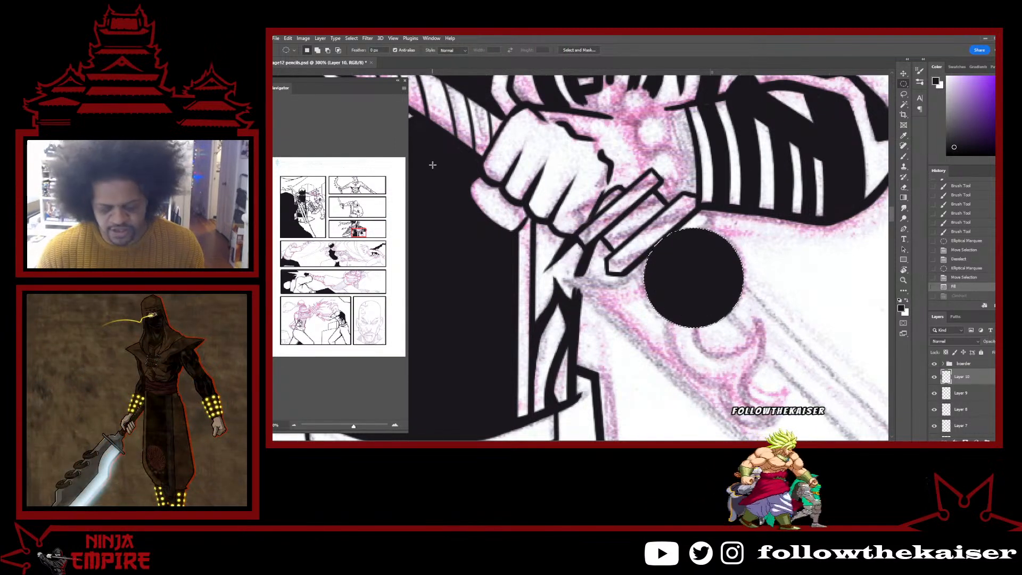
Contract the circular selection by 5 pixels, clear the black inside it to leave a ring outline, and check Layer 10's visibility.
click(351, 38)
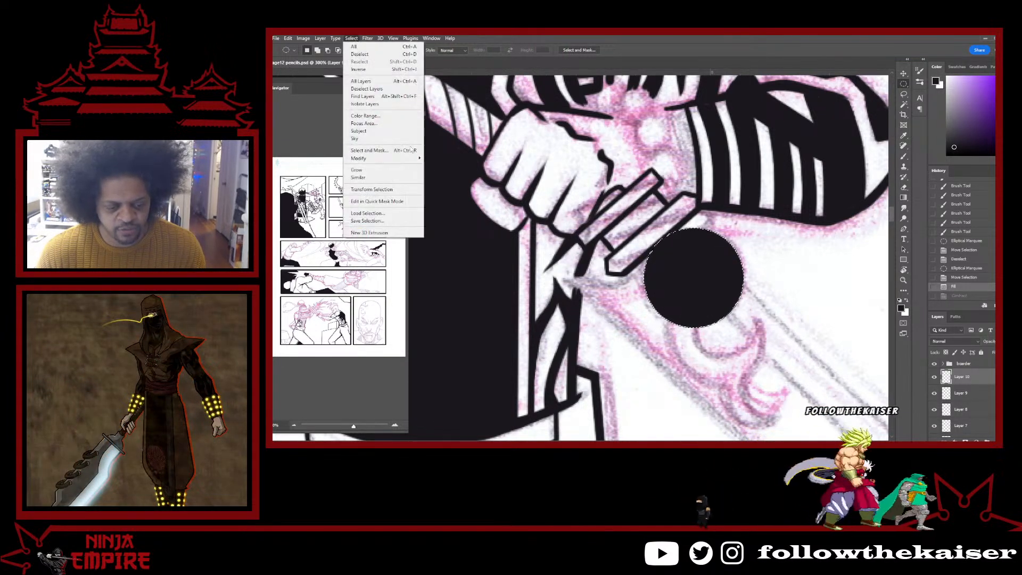
mouse_move(418, 158)
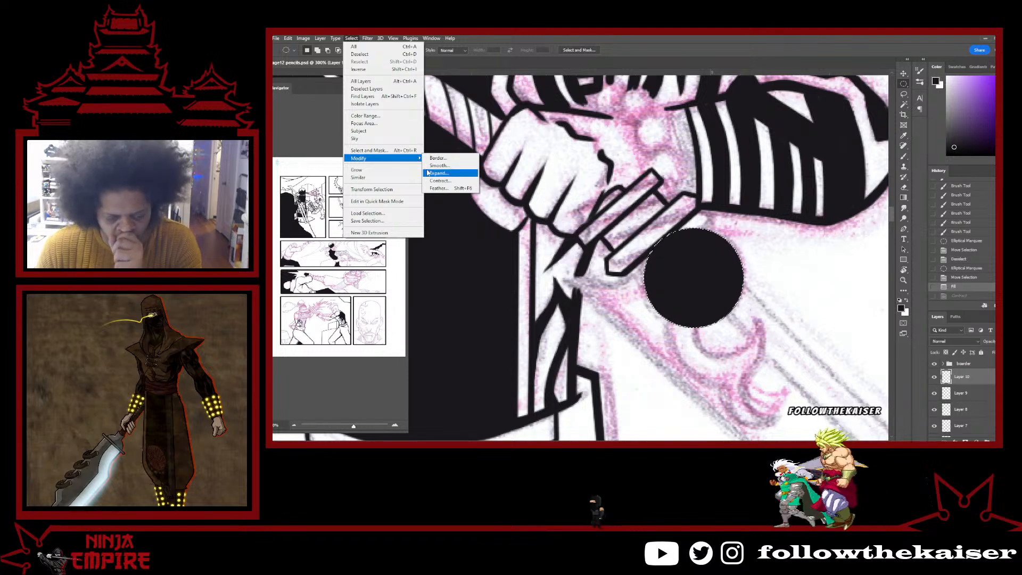
click(439, 180)
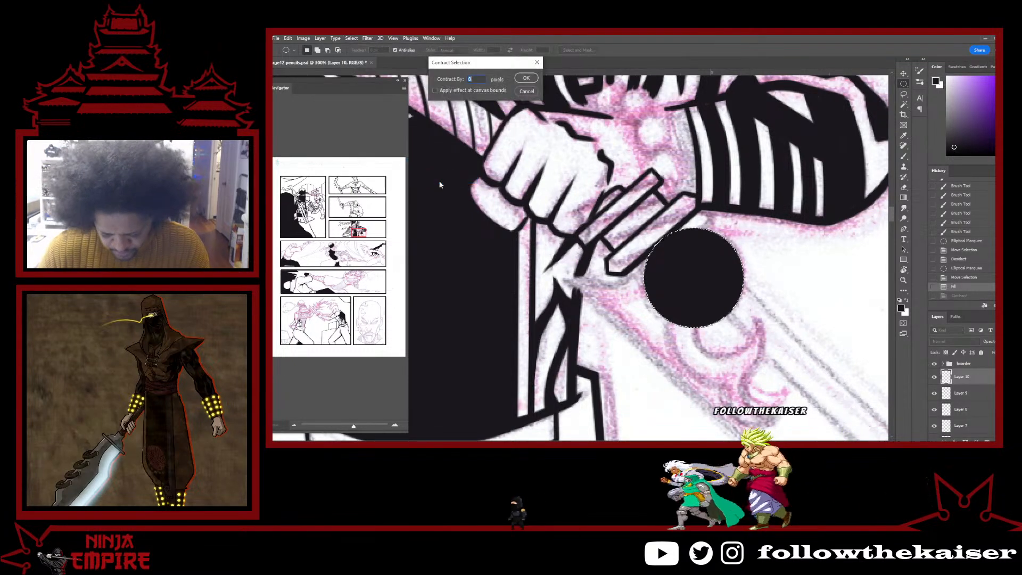
key(Return)
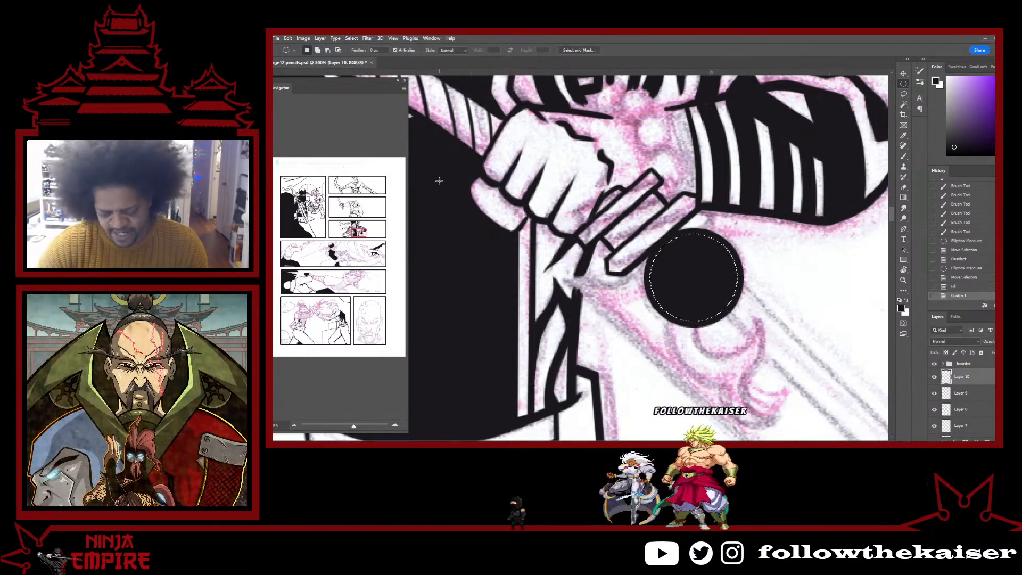
key(Delete)
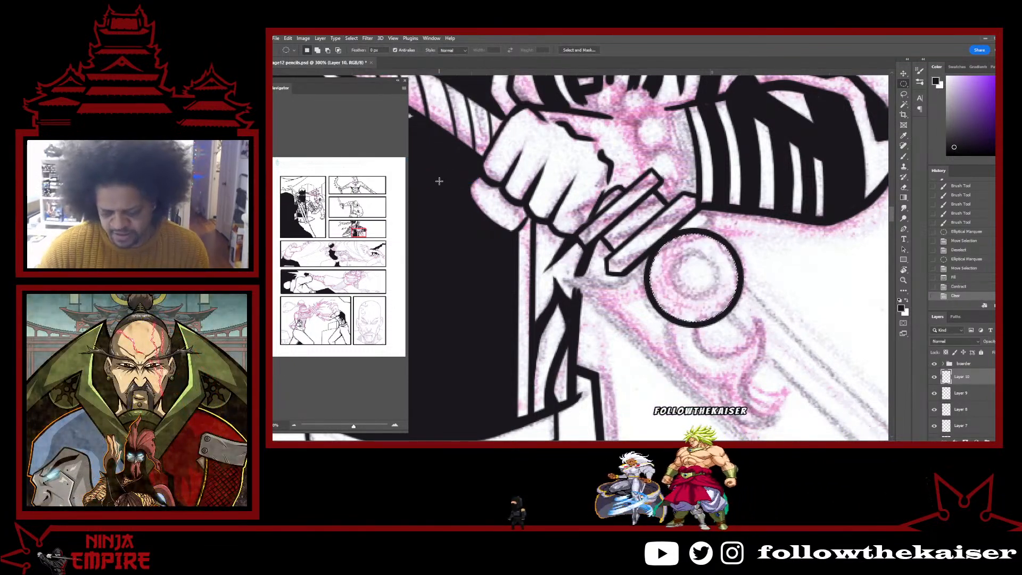
click(934, 377)
click(934, 376)
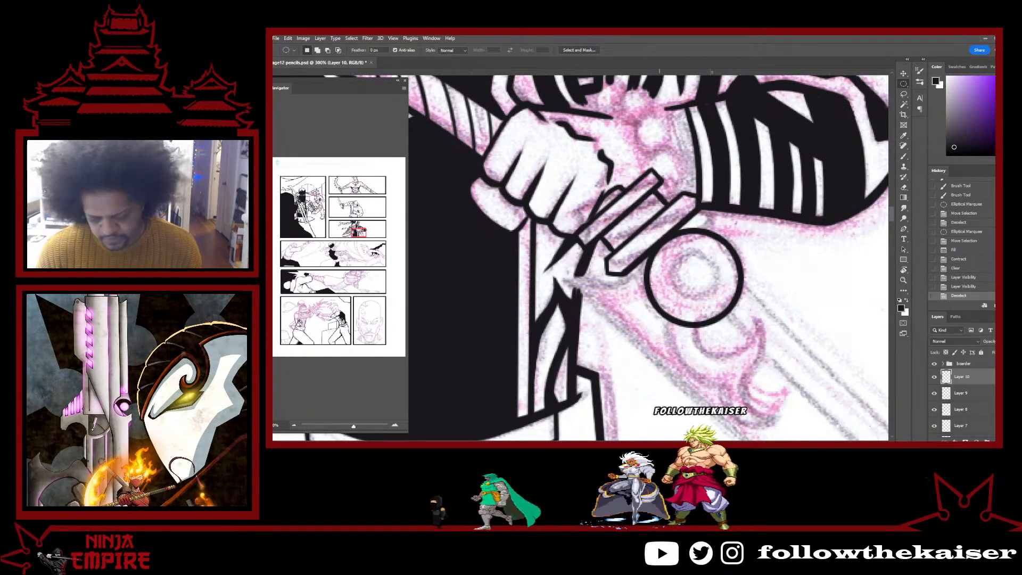
Place a smaller circular selection over the sketched inner circle of the guard ring and fill it with black.
drag(670, 248, 696, 291)
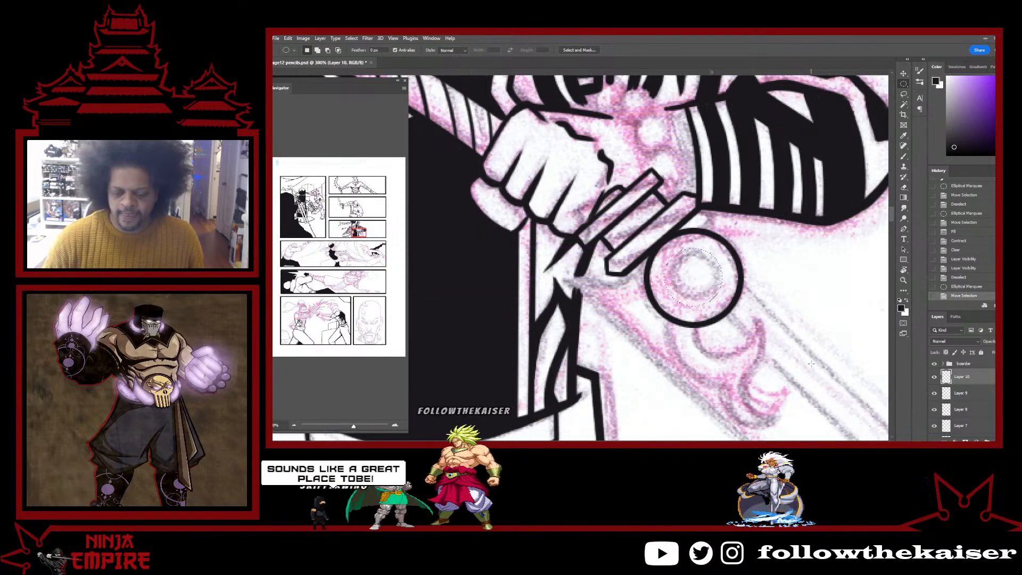
key(alt+BackSpace)
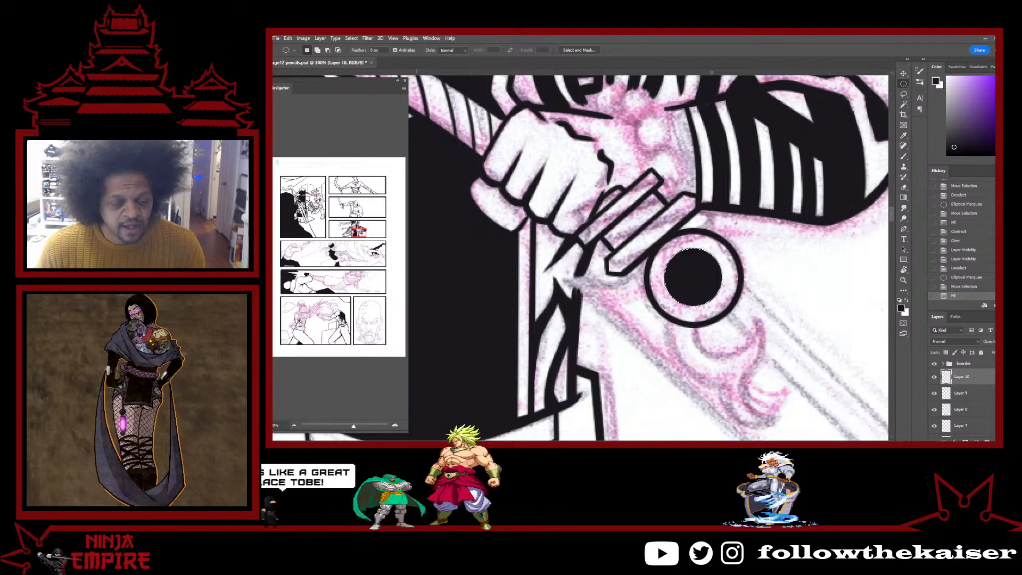
click(350, 38)
mouse_move(397, 158)
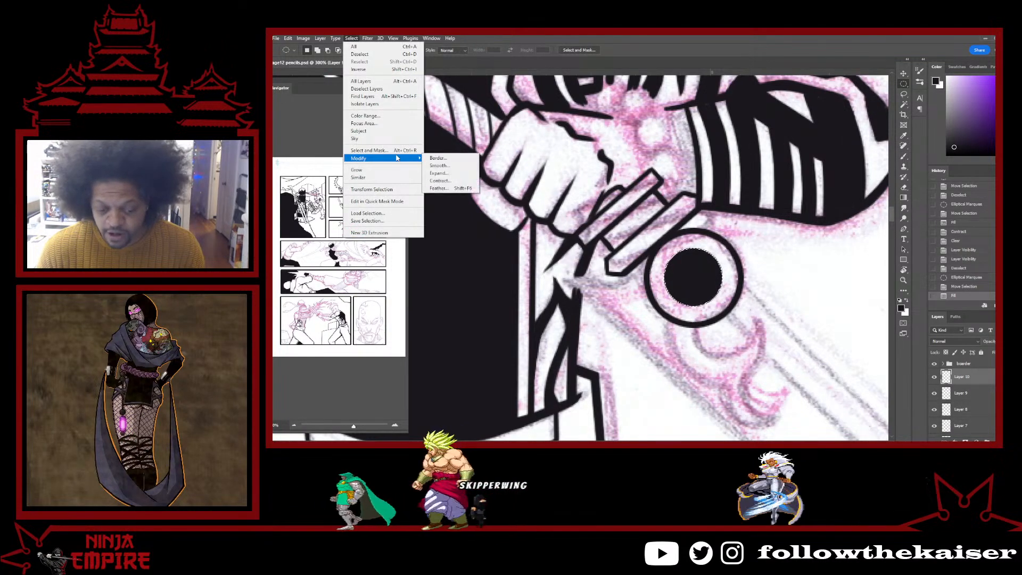
click(449, 173)
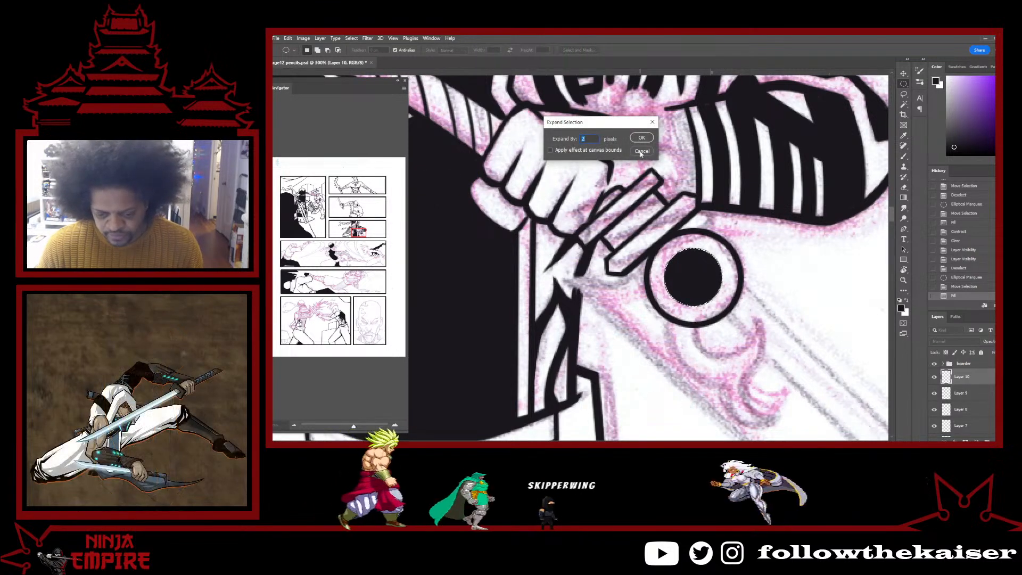
key(Return)
Contract the inner circle's selection by 5 pixels, clear the black inside it to form an inner ring, and deselect.
click(350, 39)
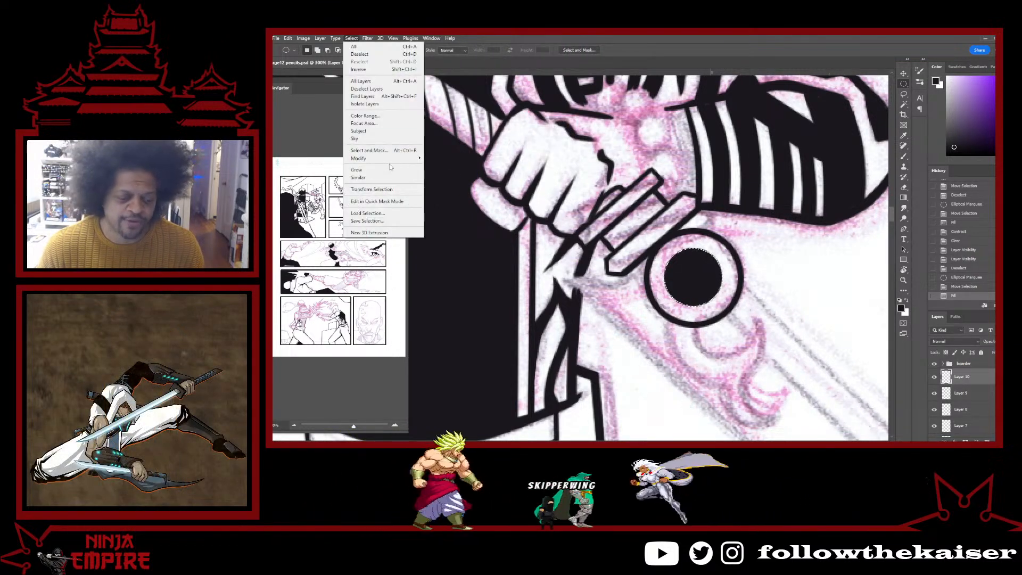
mouse_move(405, 158)
click(440, 181)
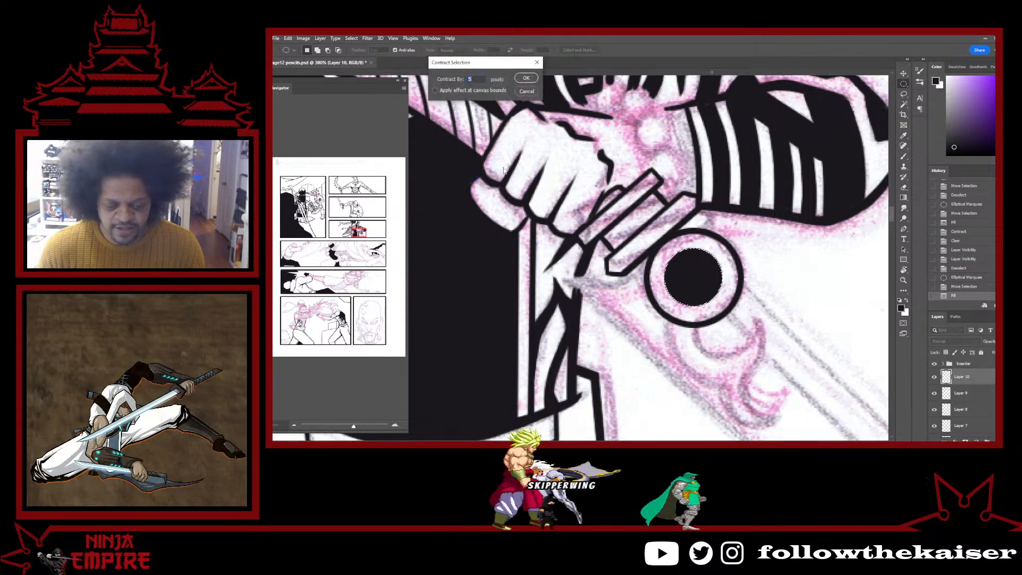
key(Return)
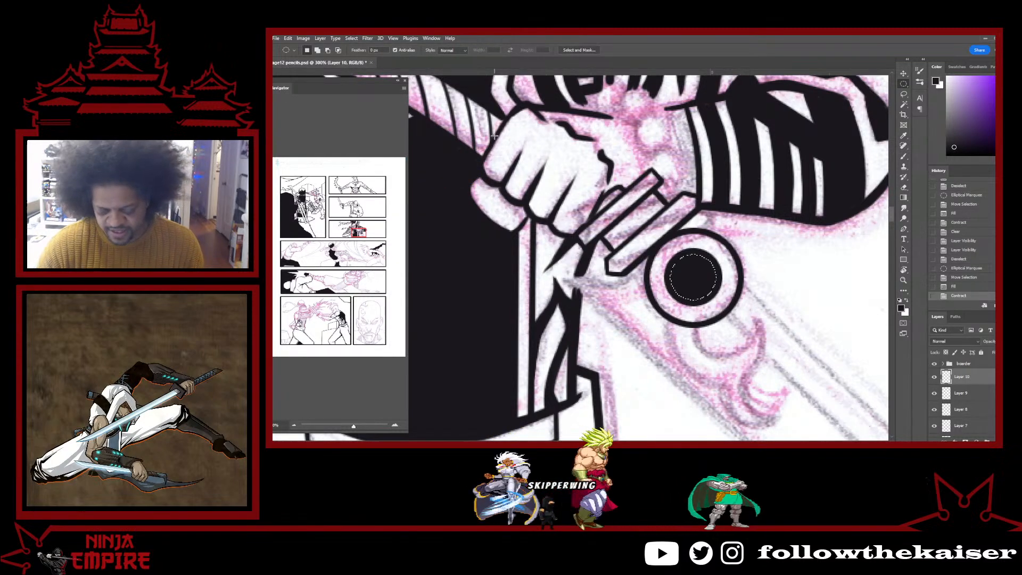
key(Delete)
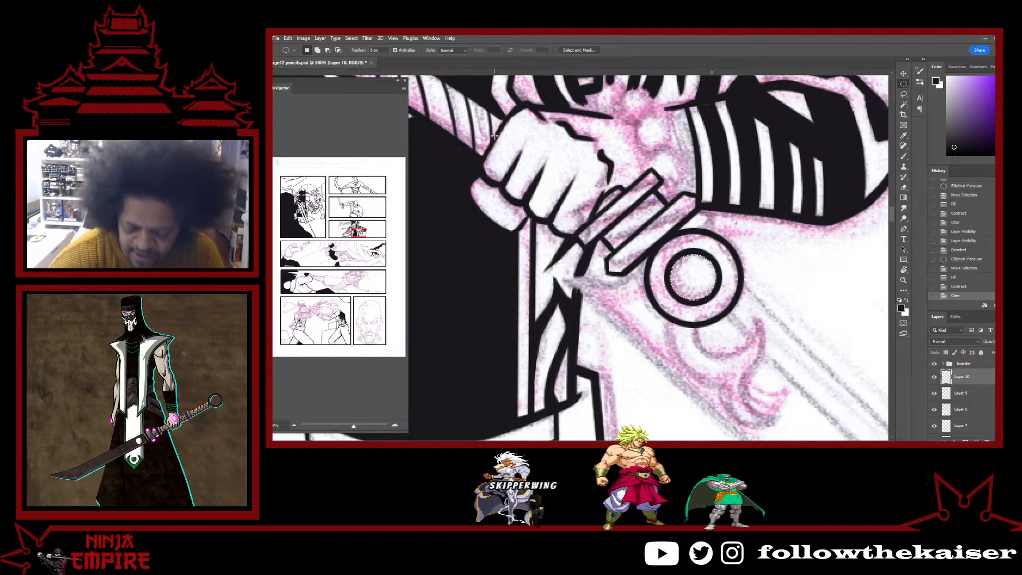
key(ctrl+d)
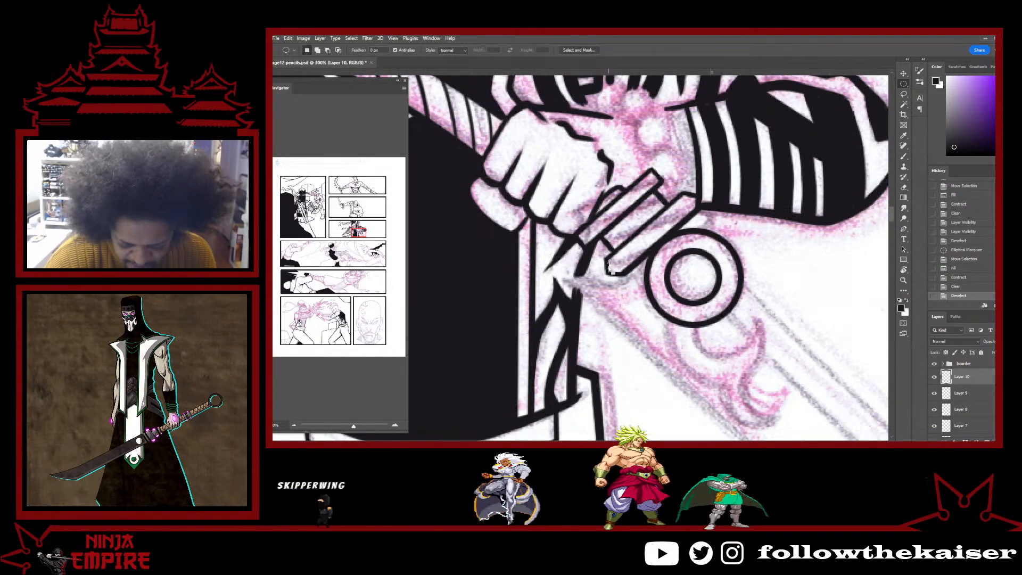
Touch up the outer guard band's ends with the brush and re-ink its fist-side edge with a straight line.
drag(609, 264, 613, 258)
key(ctrl+d)
key(b)
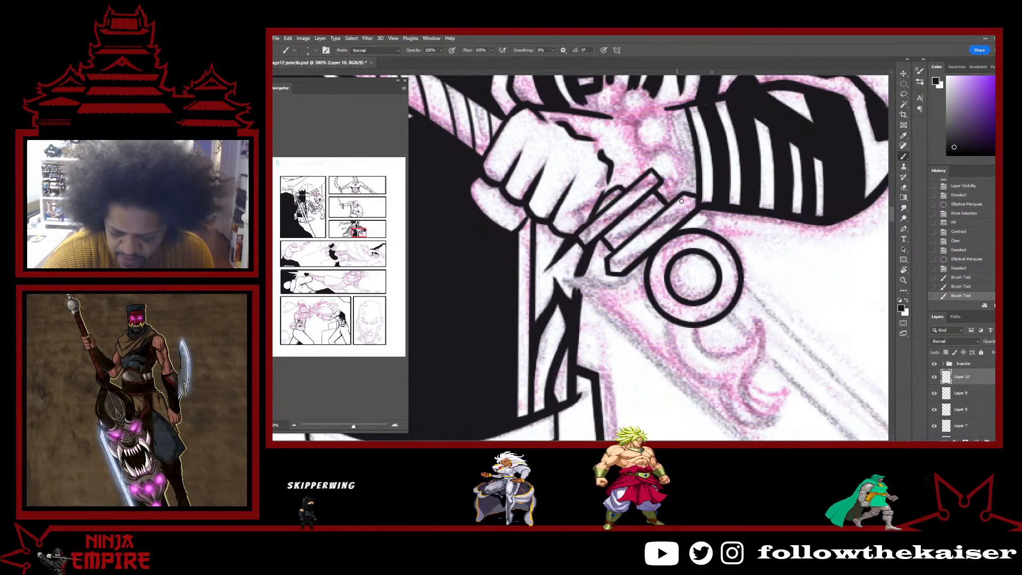
drag(688, 196, 695, 199)
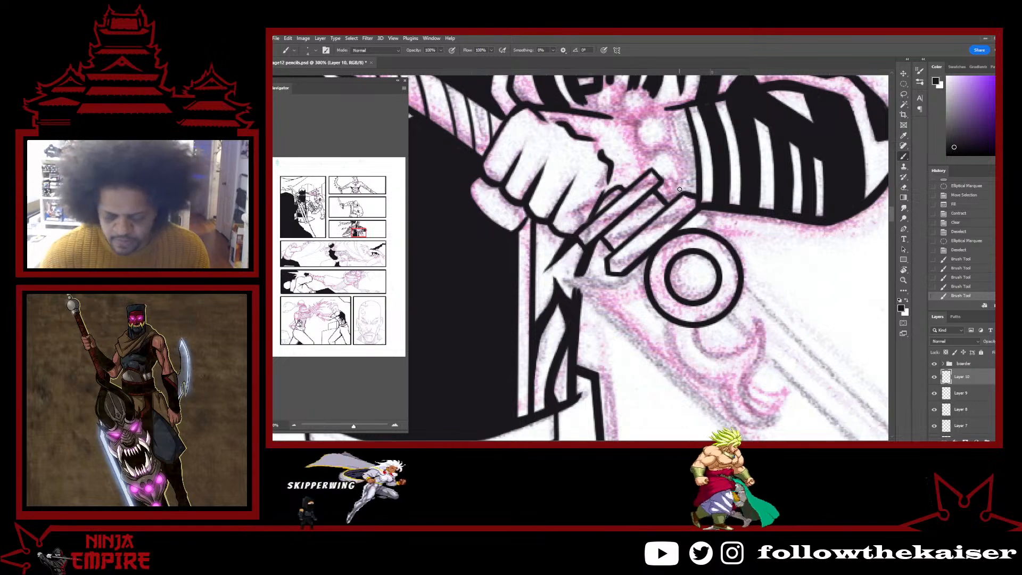
click(608, 260)
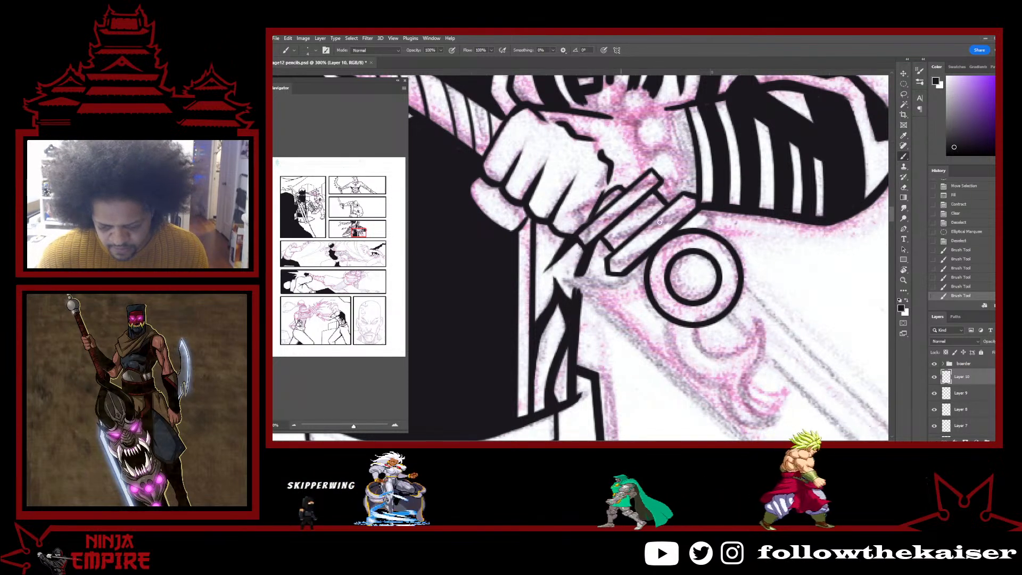
shift+click(685, 197)
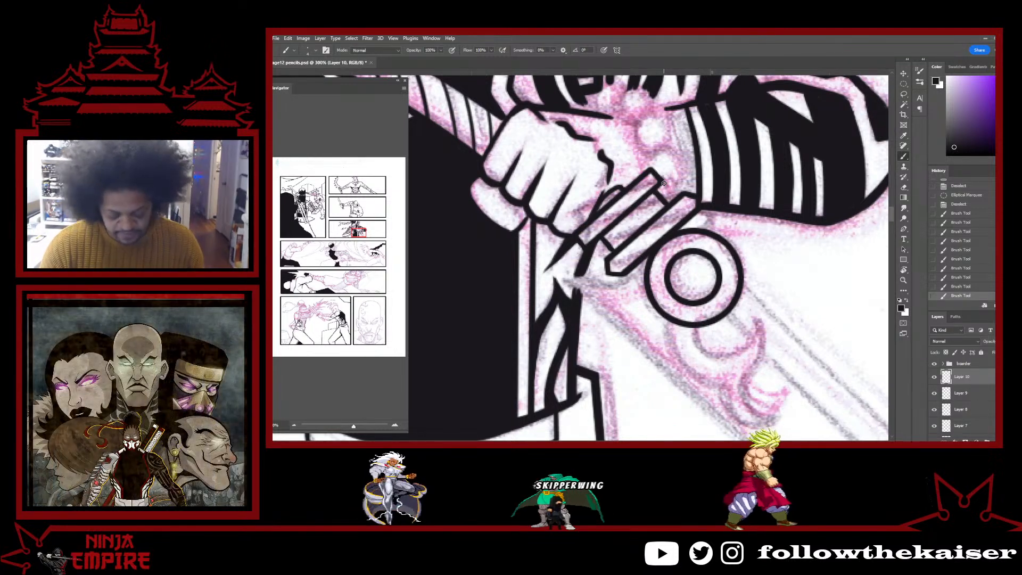
Lasso the inner ring of the guard and paste a copy of it onto a new layer.
key(l)
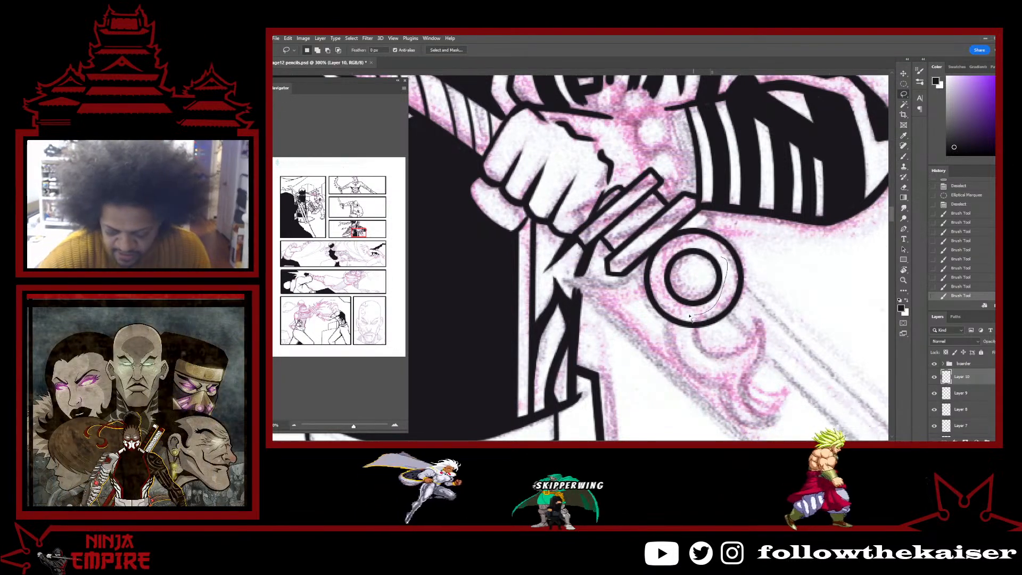
drag(682, 246, 684, 246)
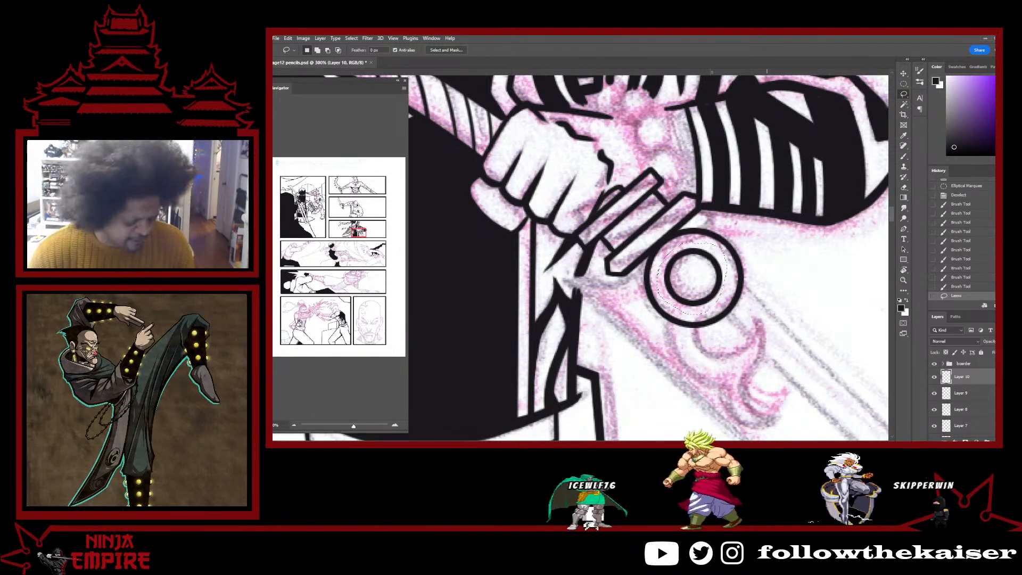
key(ctrl+plus)
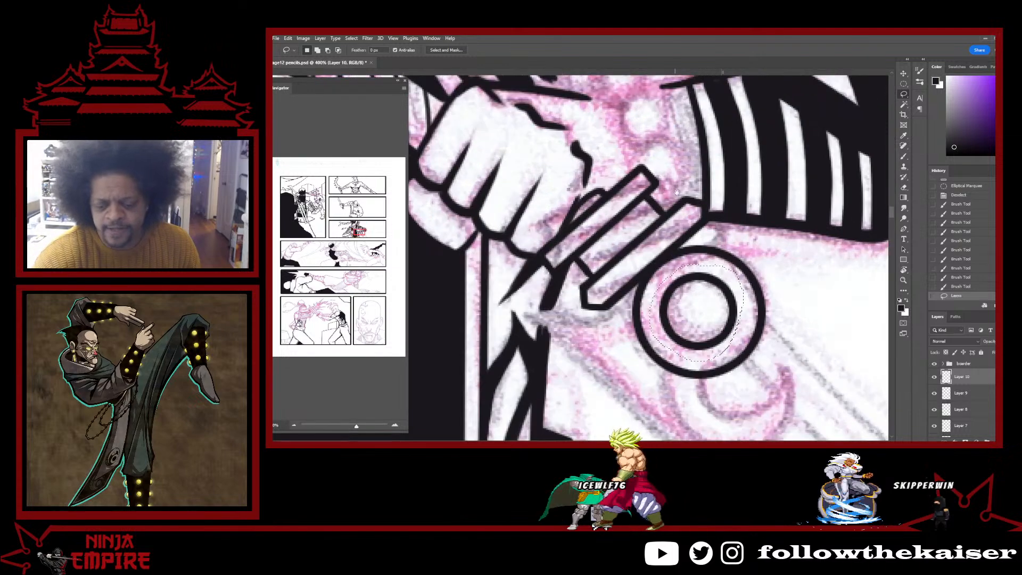
drag(699, 186, 725, 295)
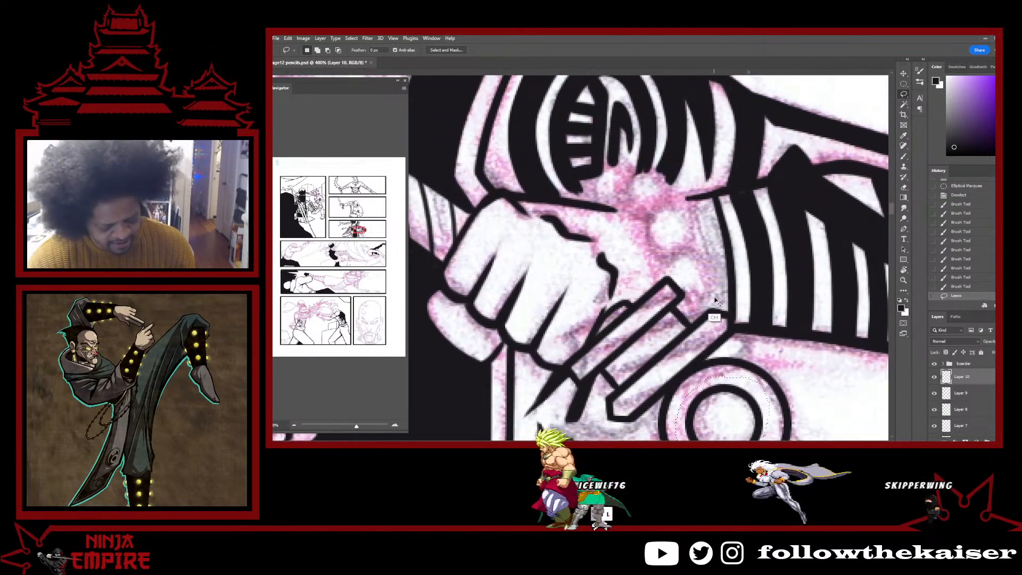
key(ctrl+v)
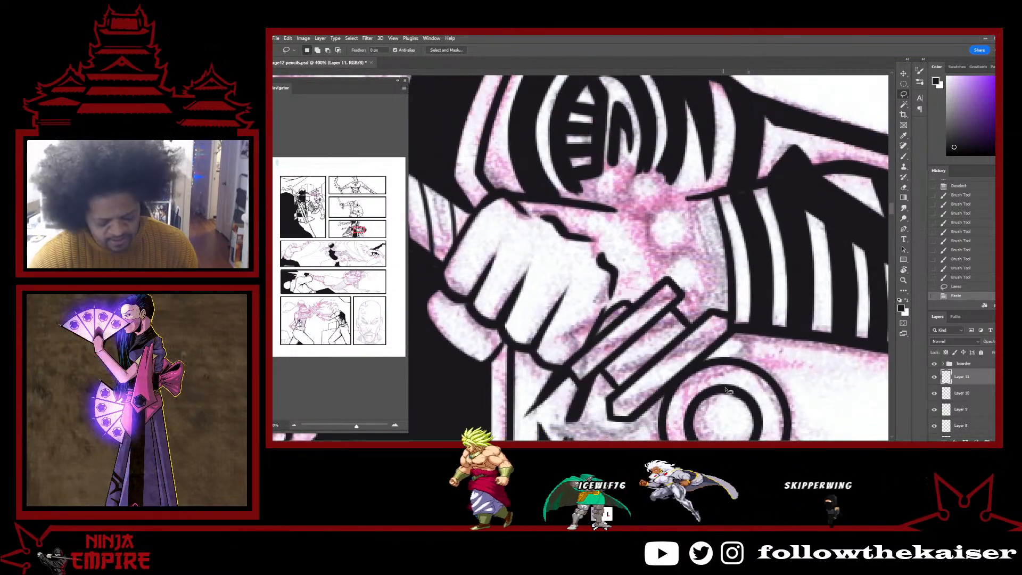
key(b)
drag(706, 250, 716, 308)
key(ctrl+z)
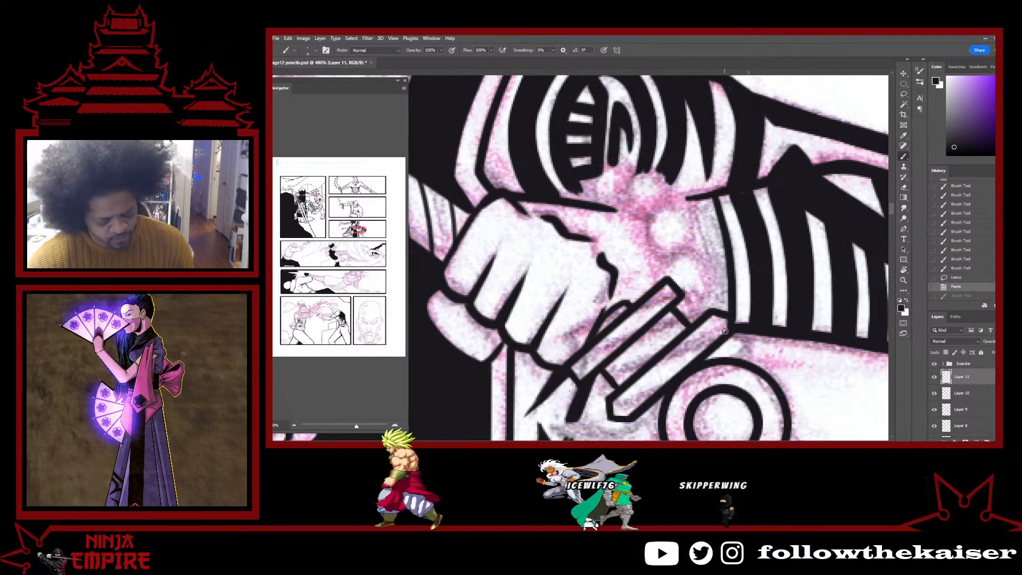
Move the pasted ring copy onto the pencilled bead beside the inner guard band's far end.
key(v)
drag(751, 414, 717, 275)
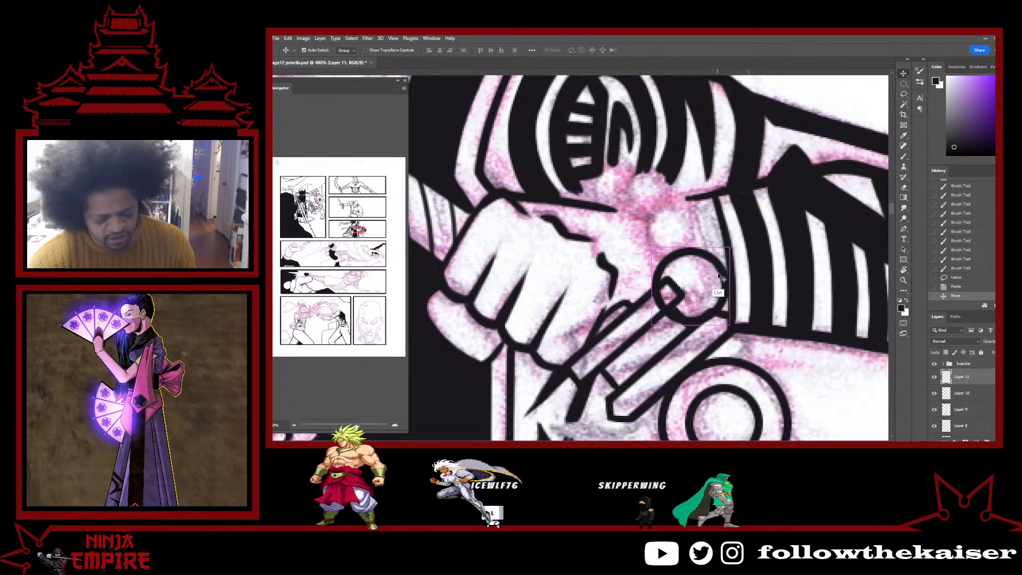
Scale the pasted ring copy down proportionally and place it on the upper pencilled bead beside the gauntlet cuff.
key(ctrl+t)
drag(730, 323, 686, 243)
drag(695, 203, 699, 196)
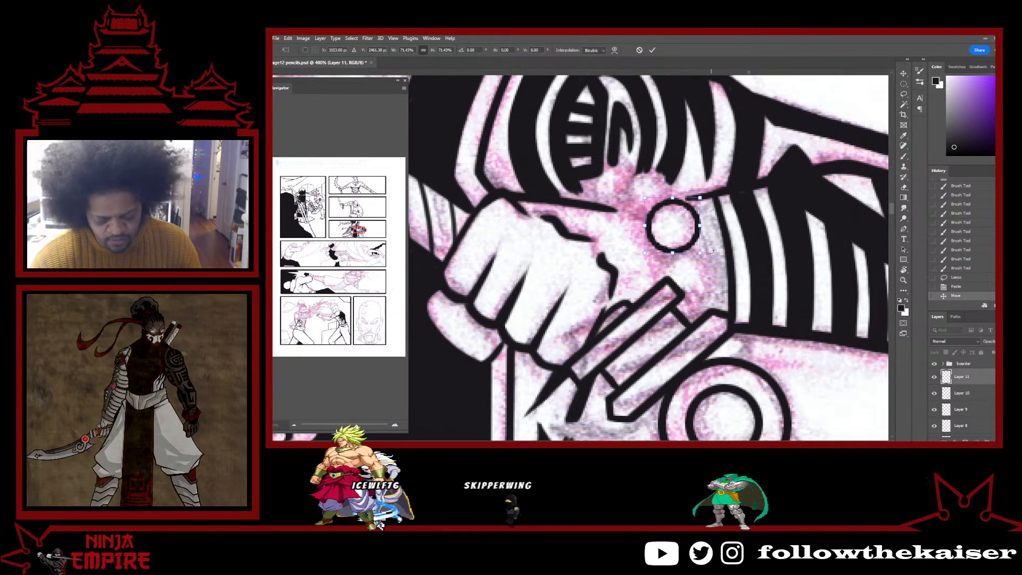
key(Return)
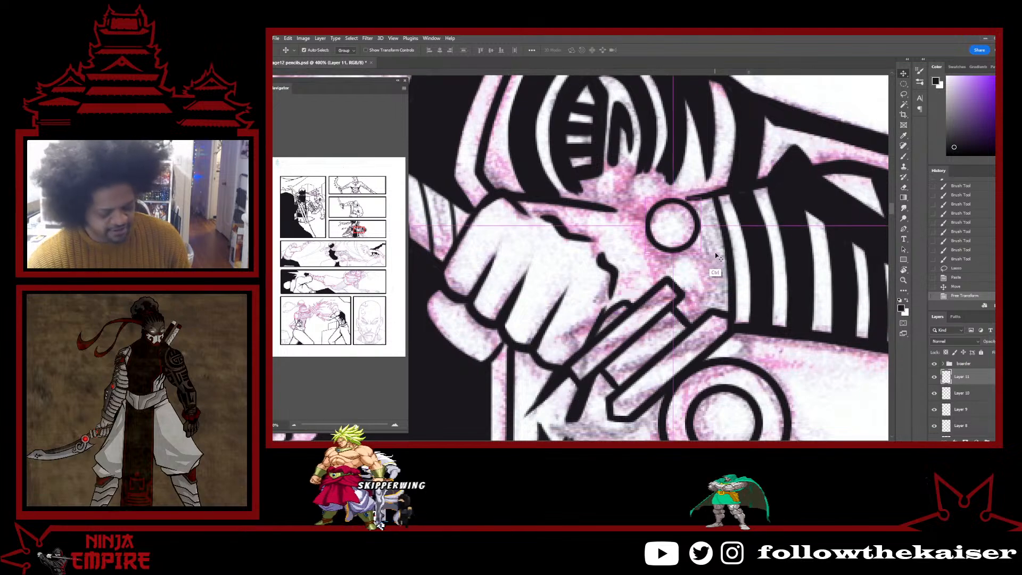
Lasso and copy the small ring, place the copy on the bead at the inner guard band's end, and erase the overlap.
key(ctrl+v)
key(ctrl+z)
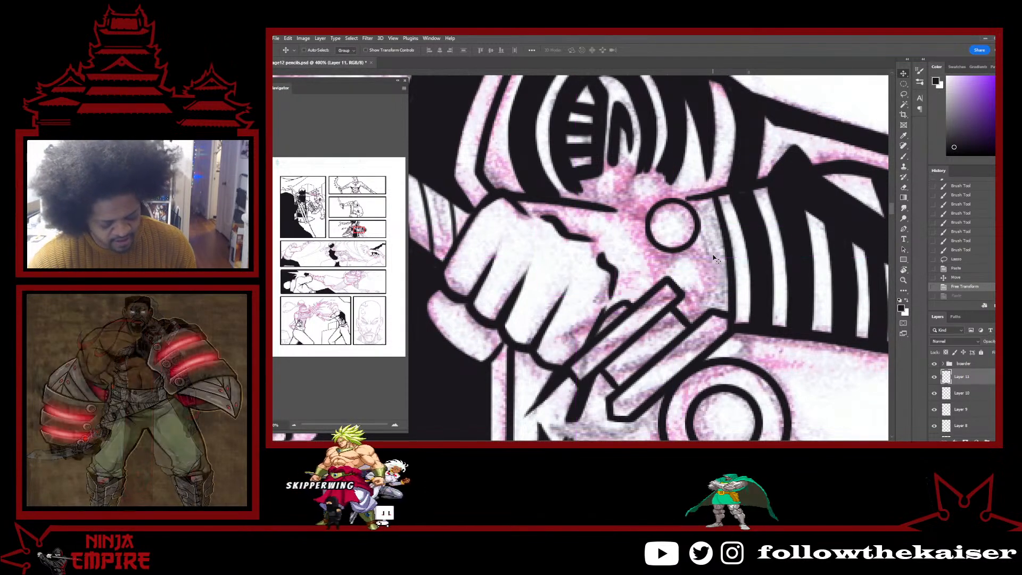
key(l)
mouse_move(712, 250)
mouse_down()
mouse_move(728, 242)
mouse_move(707, 282)
mouse_up()
key(ctrl+c)
key(ctrl+v)
key(v)
key(ctrl)
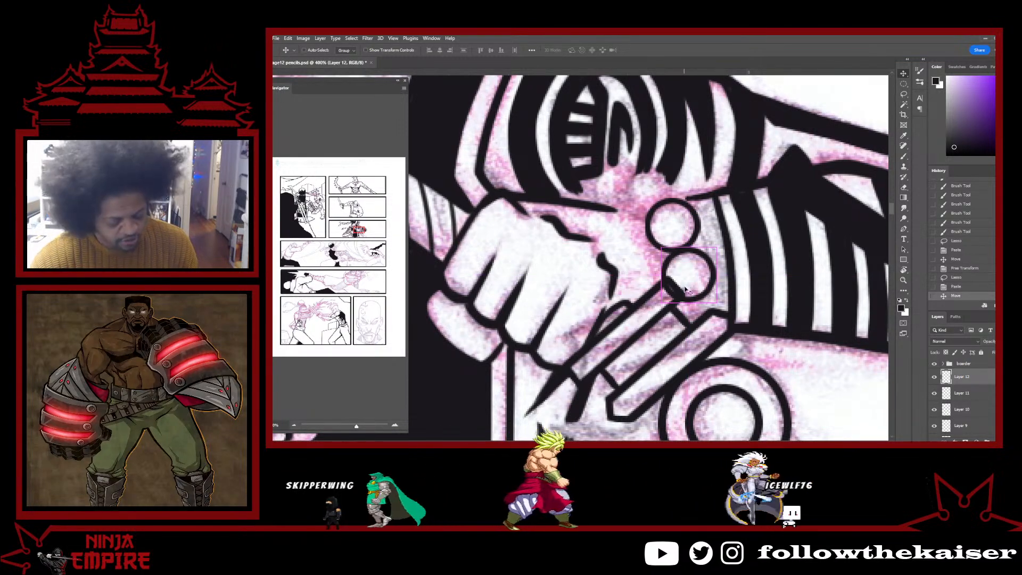
key(e)
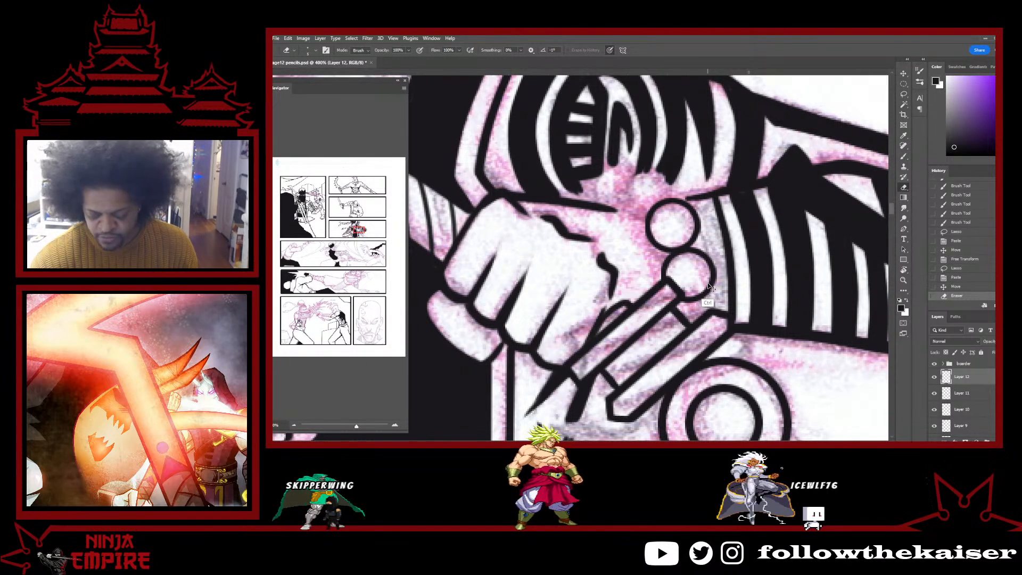
Paste another small ring onto the bead between the guard bands' ends and erase the parts hidden behind them.
key(ctrl+v)
key(v)
mouse_move(590, 268)
mouse_down()
mouse_move(707, 337)
mouse_move(709, 326)
mouse_move(728, 388)
mouse_up()
key(e)
Paste another small ring onto the pencilled bead just above the upper cuff bead and erase their overlap.
key(ctrl+v)
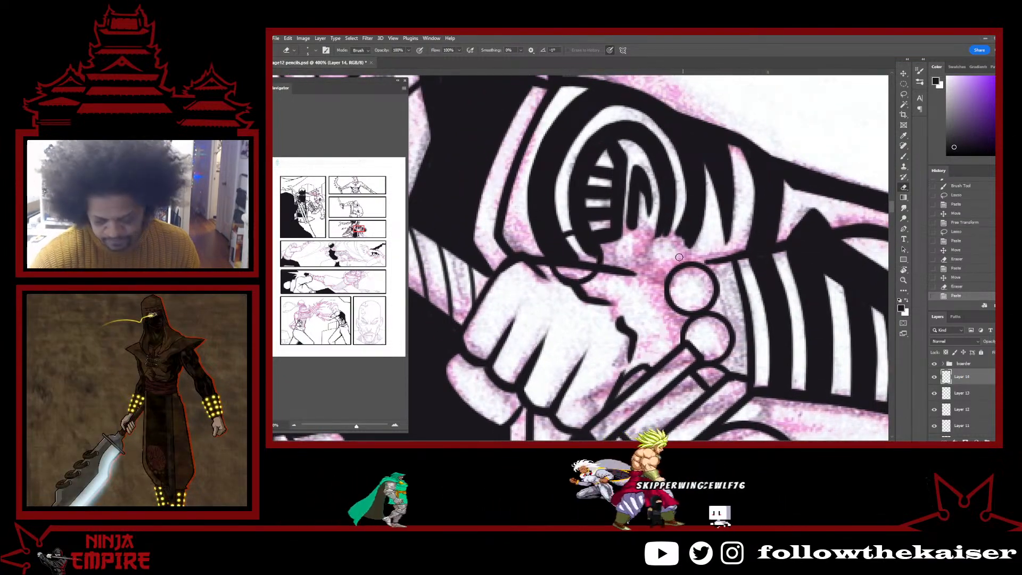
key(v)
mouse_move(709, 290)
mouse_down()
mouse_move(686, 263)
mouse_move(672, 271)
mouse_up()
key(e)
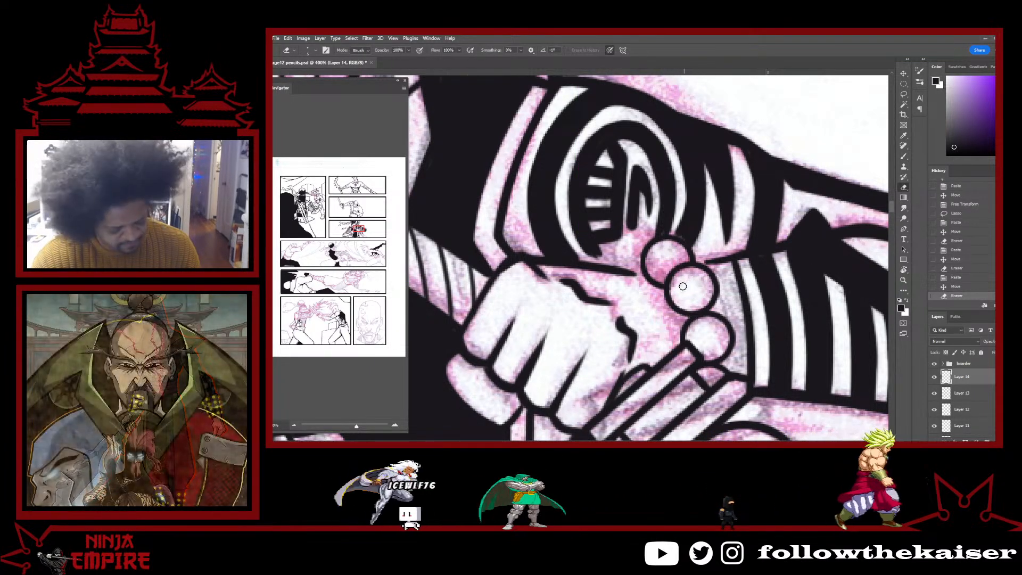
Paste another small ring onto the next bead toward the fist and erase the parts covered by its neighbour and the hand.
key(v)
key(ctrl+v)
drag(645, 266, 654, 266)
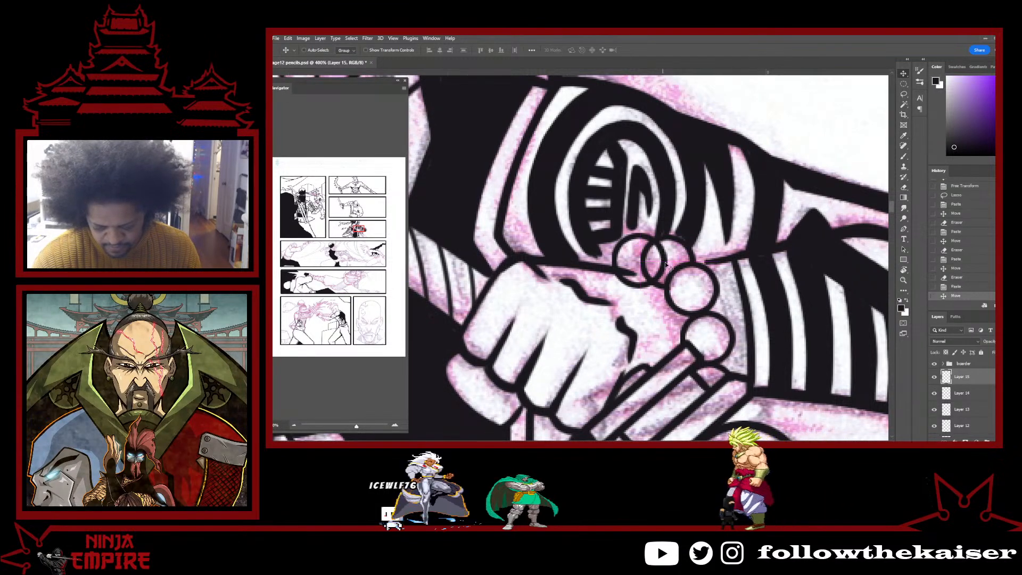
key(e)
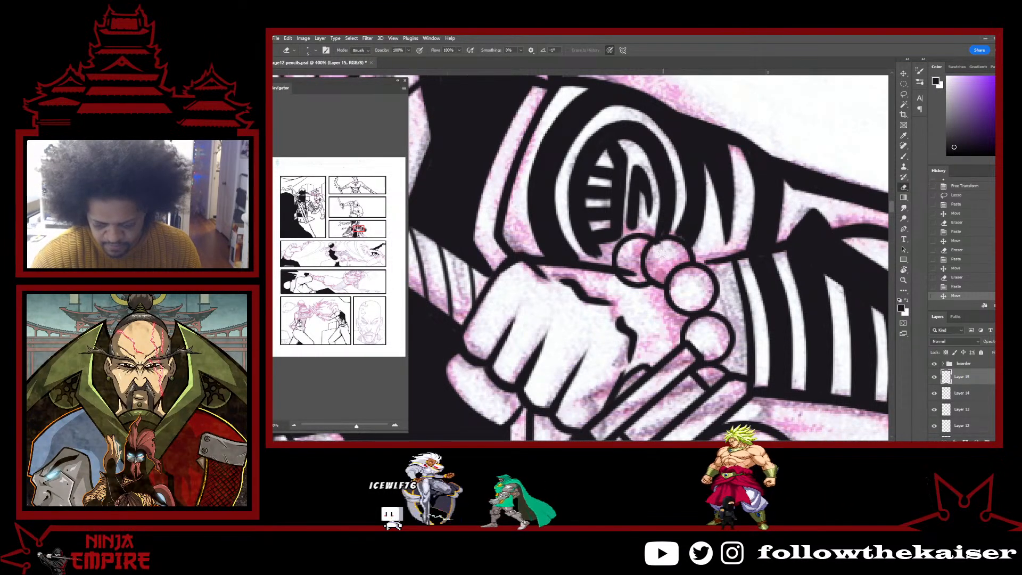
click(628, 286)
key(ctrl+b)
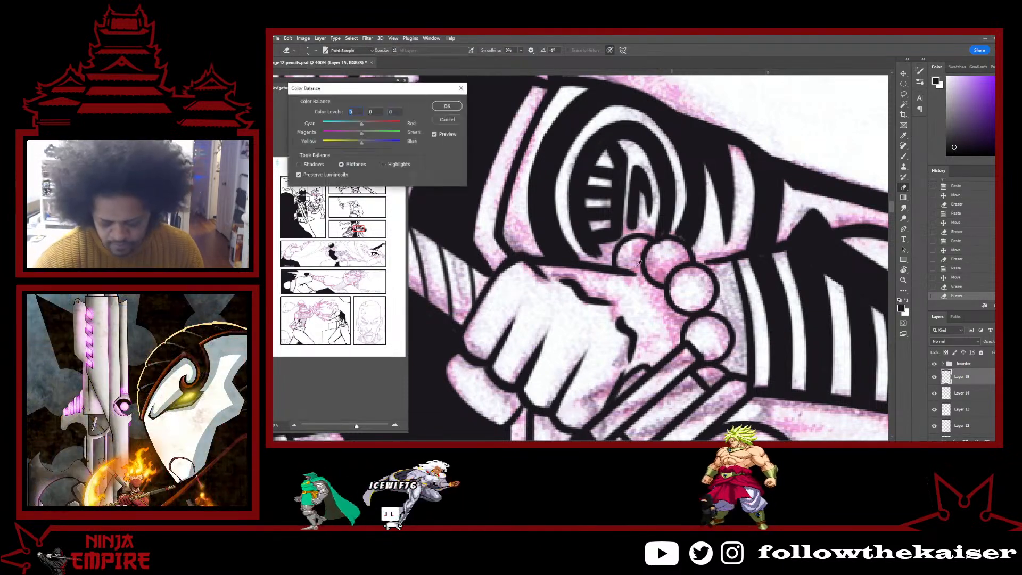
click(447, 120)
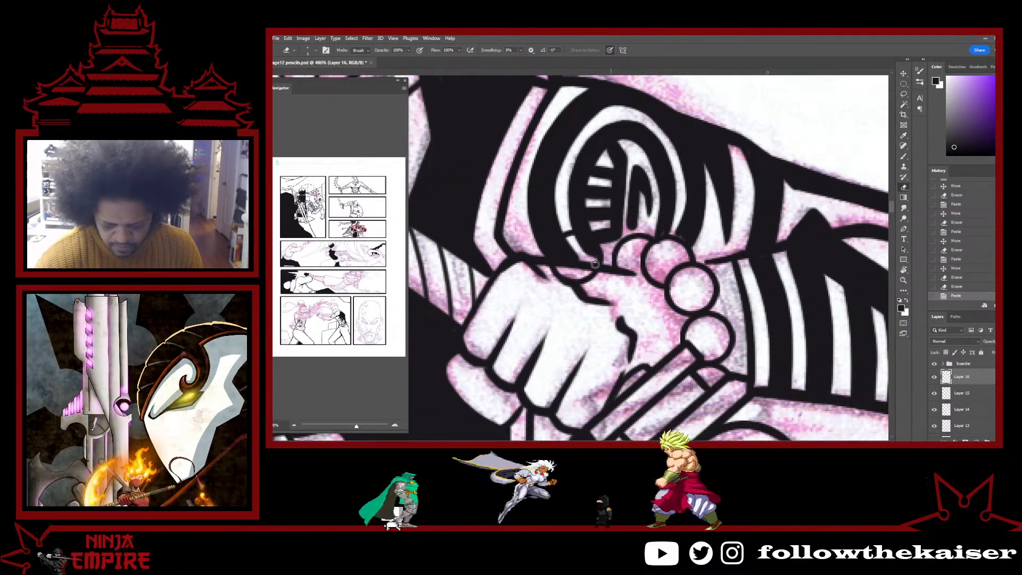
Paste a last small ring at the fist end of the bead row and trim the overlapping lines on both end beads.
mouse_move(595, 264)
mouse_down()
mouse_move(636, 292)
mouse_move(634, 306)
mouse_up()
key(v)
drag(588, 267, 622, 288)
key(e)
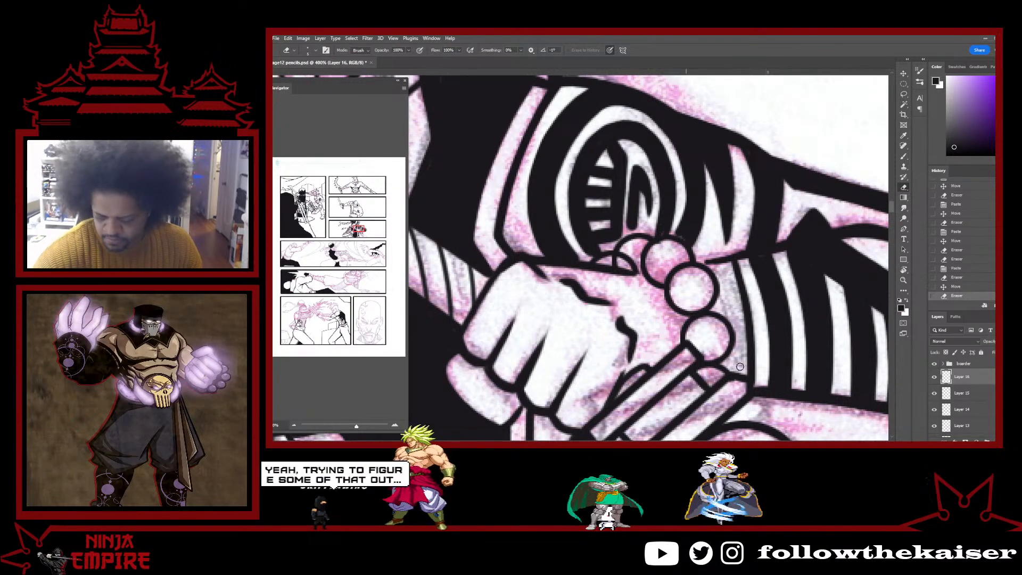
click(968, 391)
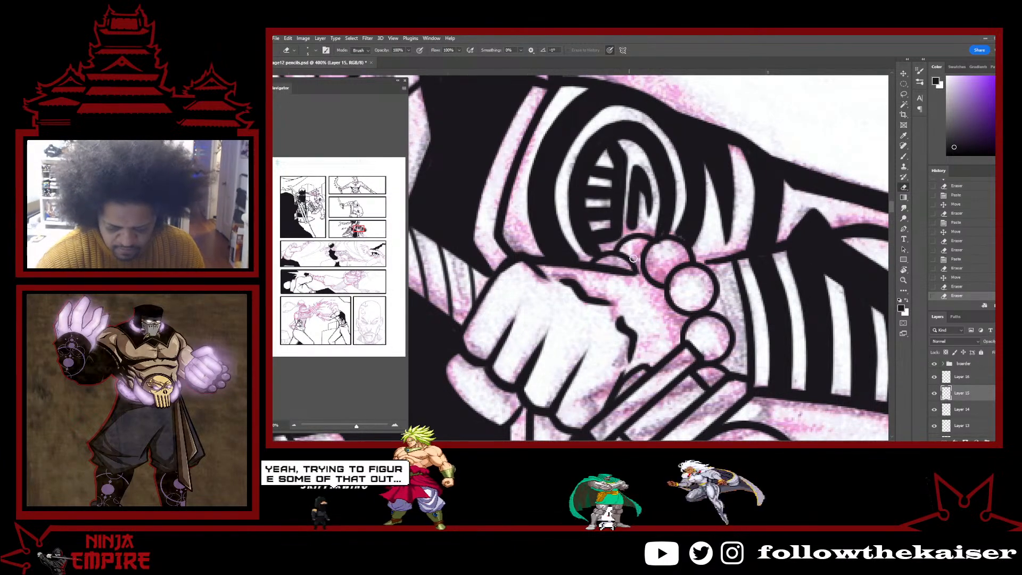
Touch up the ink around the bead row beneath the round shoulder emblem with the brush.
key(r)
mouse_move(615, 265)
mouse_down()
mouse_move(602, 298)
mouse_move(600, 255)
mouse_move(591, 262)
mouse_move(597, 238)
mouse_up()
key(b)
mouse_move(660, 298)
mouse_down()
mouse_move(647, 272)
mouse_move(659, 257)
mouse_move(641, 265)
mouse_move(660, 257)
mouse_move(655, 285)
mouse_move(643, 287)
mouse_up()
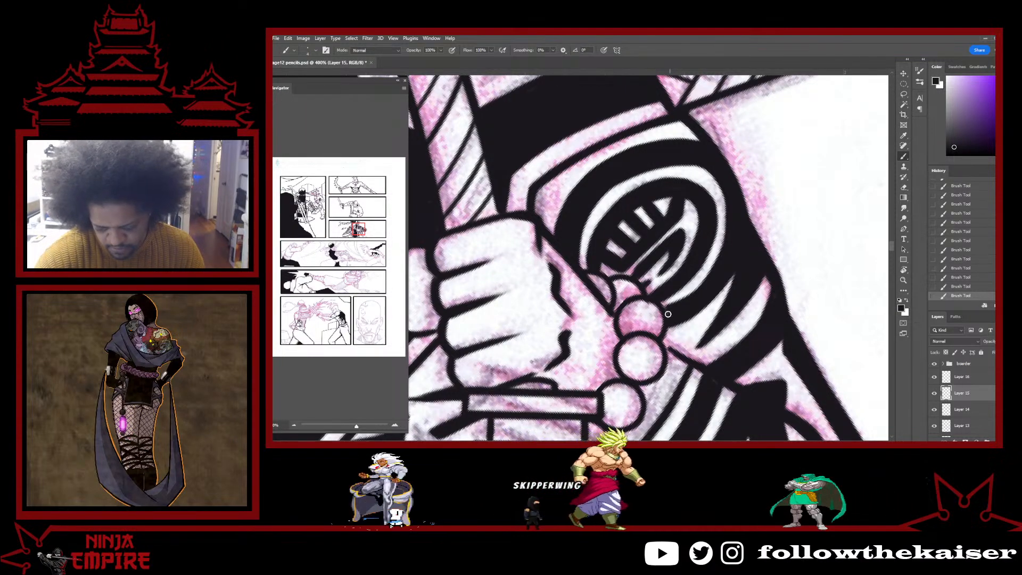
Fill the gauntlet cuff between the beads and the first white stripe with black, and clean up the bead edge.
key(r)
mouse_move(714, 385)
mouse_down()
mouse_move(650, 412)
mouse_move(600, 308)
mouse_move(641, 268)
mouse_up()
key(space)
key(r)
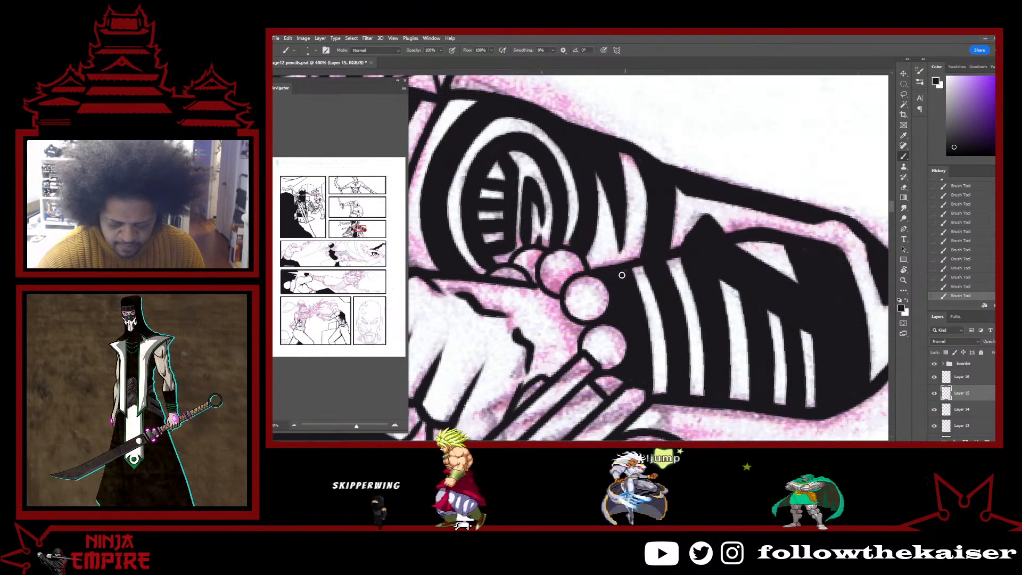
key(r)
mouse_move(621, 275)
mouse_down()
mouse_move(700, 418)
mouse_move(584, 308)
mouse_up()
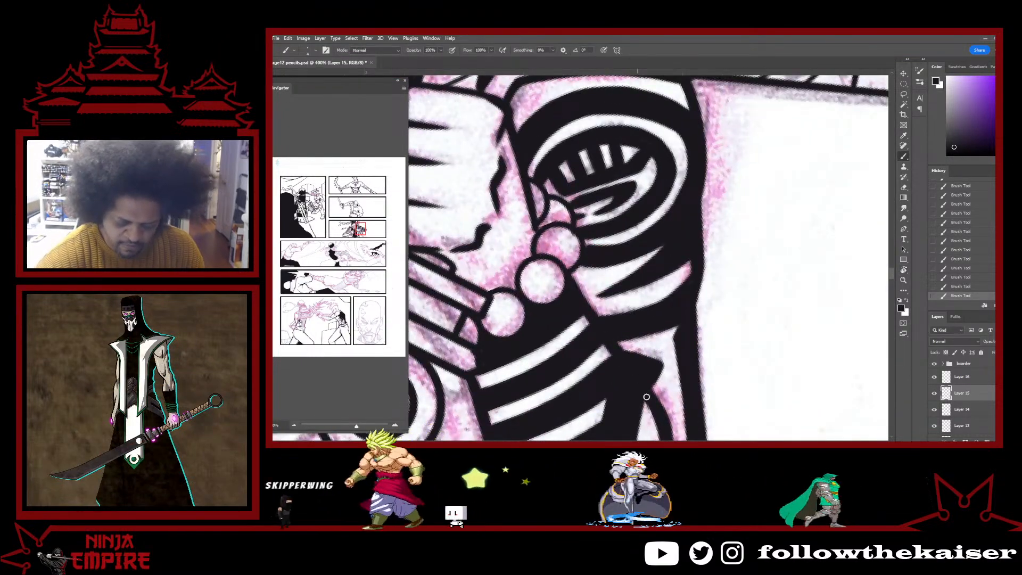
key(r)
drag(606, 350, 716, 211)
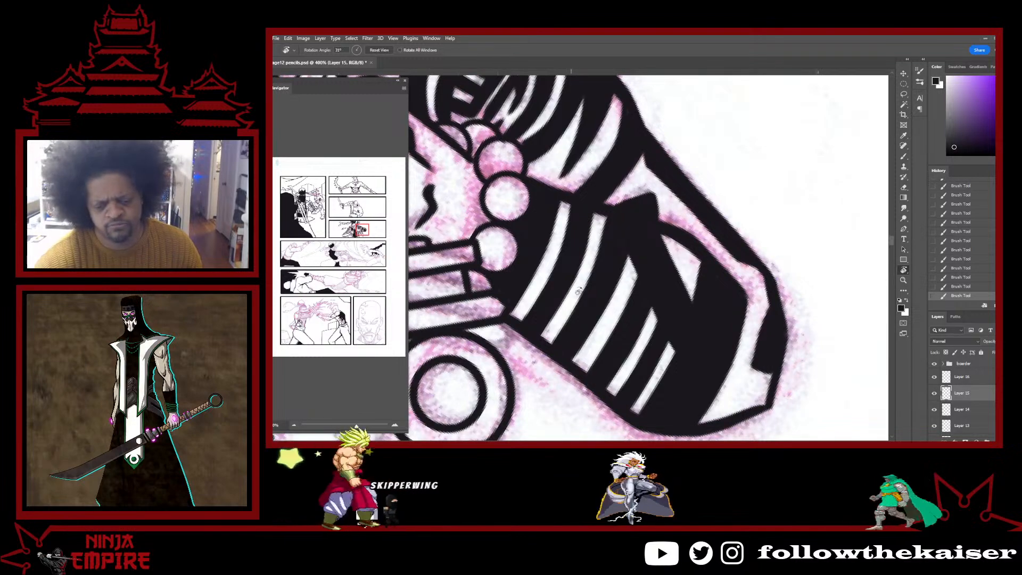
click(507, 143)
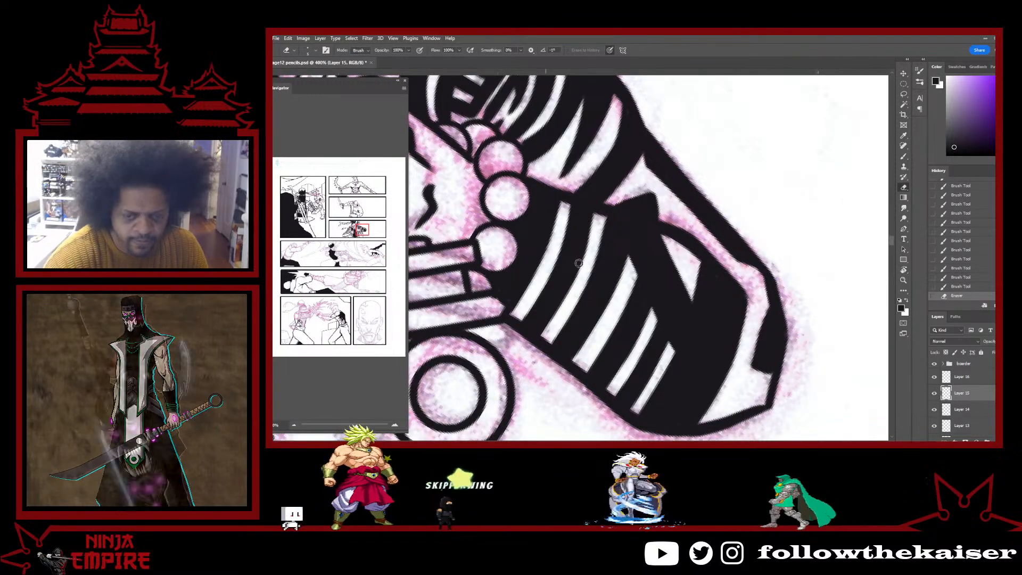
Review the inked beads and gauntlet arm within the whole swordsman panel and the surrounding page.
key(r)
mouse_move(742, 326)
mouse_down()
mouse_move(768, 221)
mouse_move(752, 257)
mouse_up()
ctrl+alt+click(714, 302)
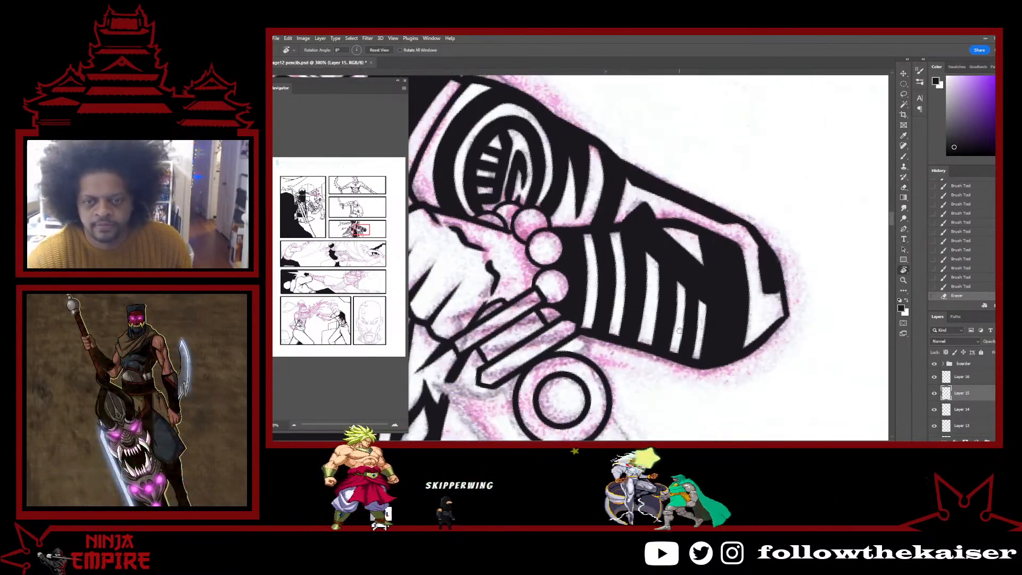
drag(633, 332, 725, 310)
ctrl+alt+click(726, 310)
drag(757, 262, 760, 286)
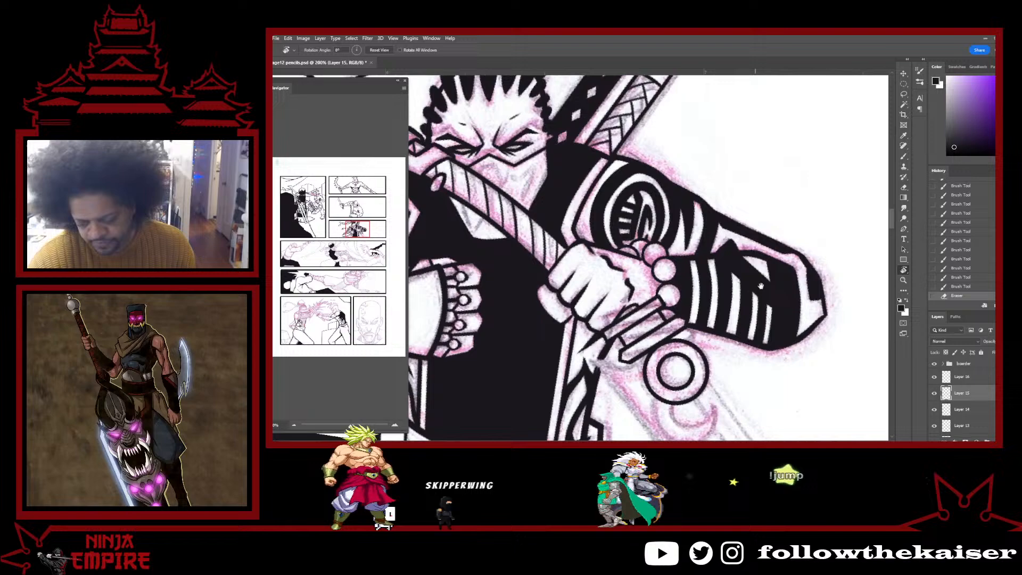
ctrl+alt+click(739, 309)
ctrl+alt+click(738, 310)
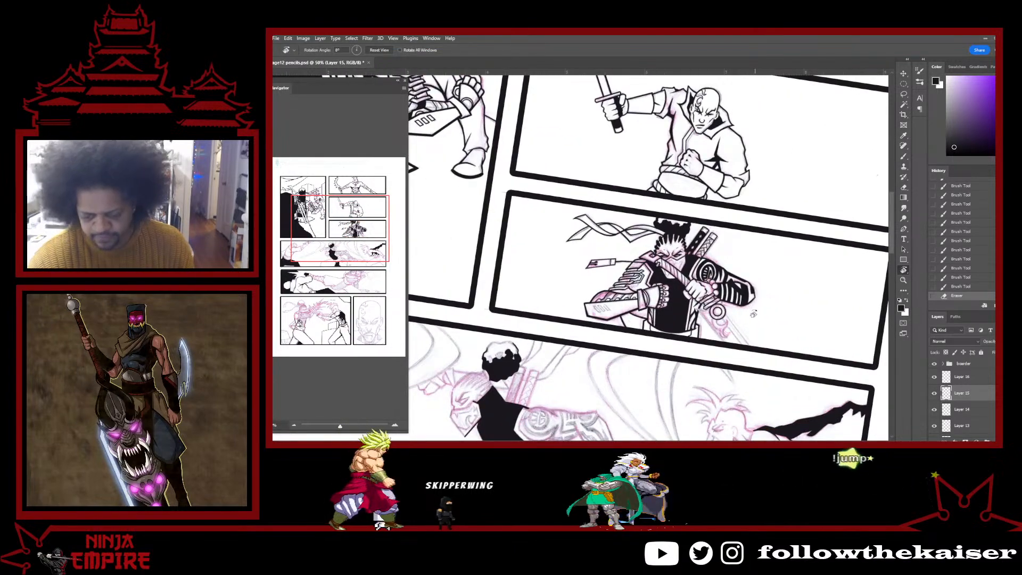
Set the brush smoothing to 50% for inking the pencilled crescent below the sword's guard ring.
ctrl+click(729, 305)
ctrl+click(729, 305)
drag(699, 381, 671, 299)
ctrl+click(692, 308)
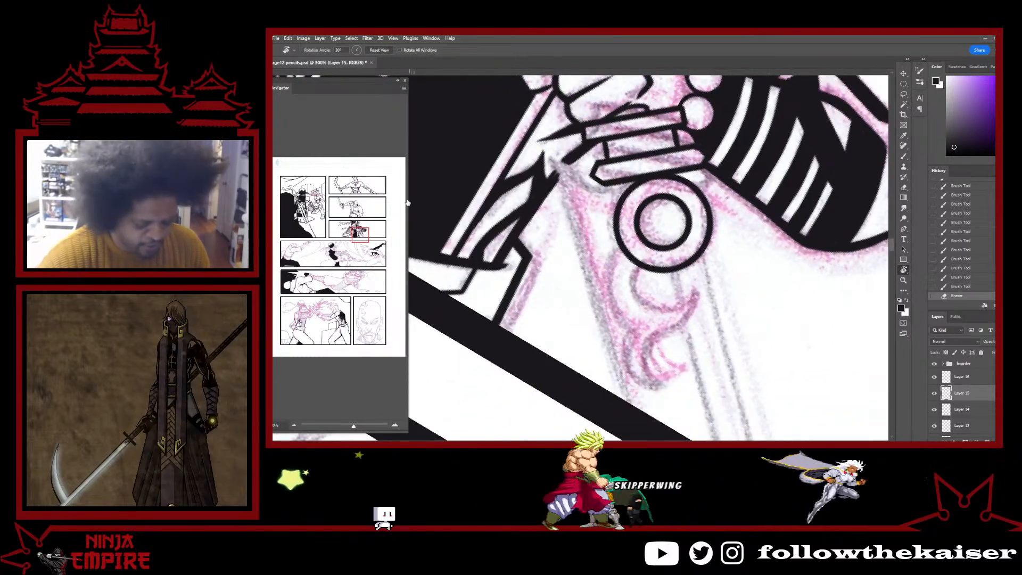
key(b)
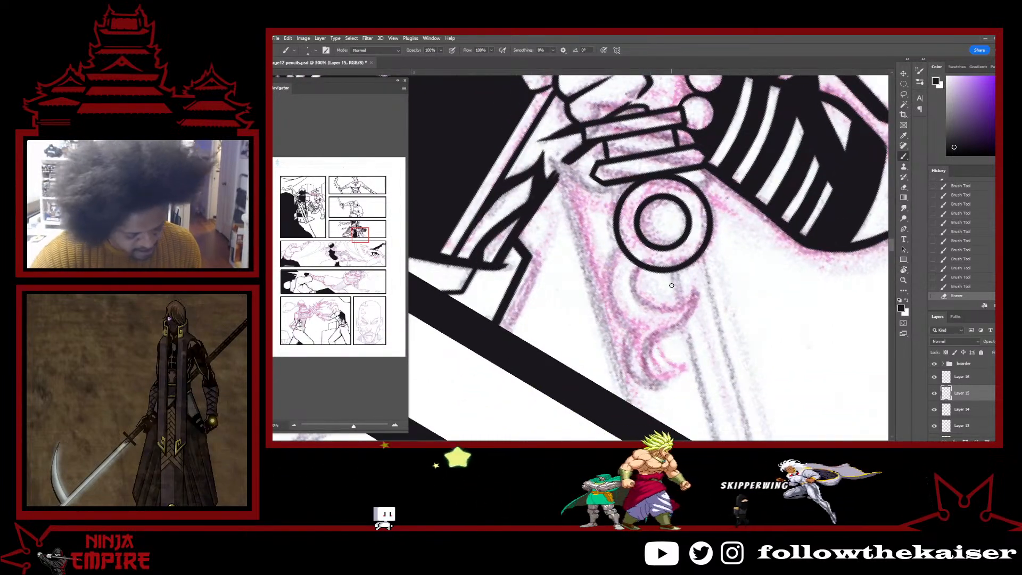
key(alt+5)
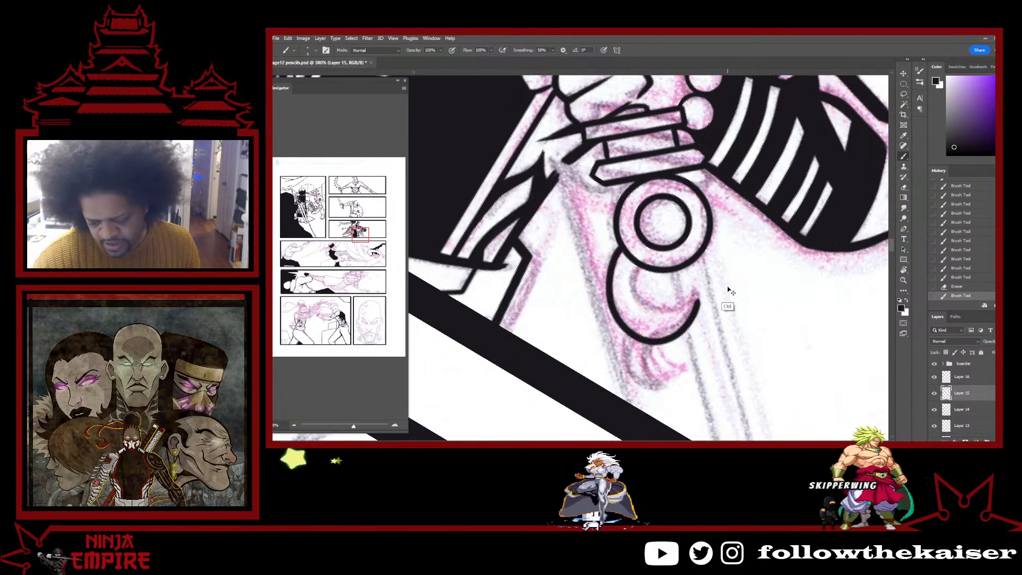
key(ctrl+z)
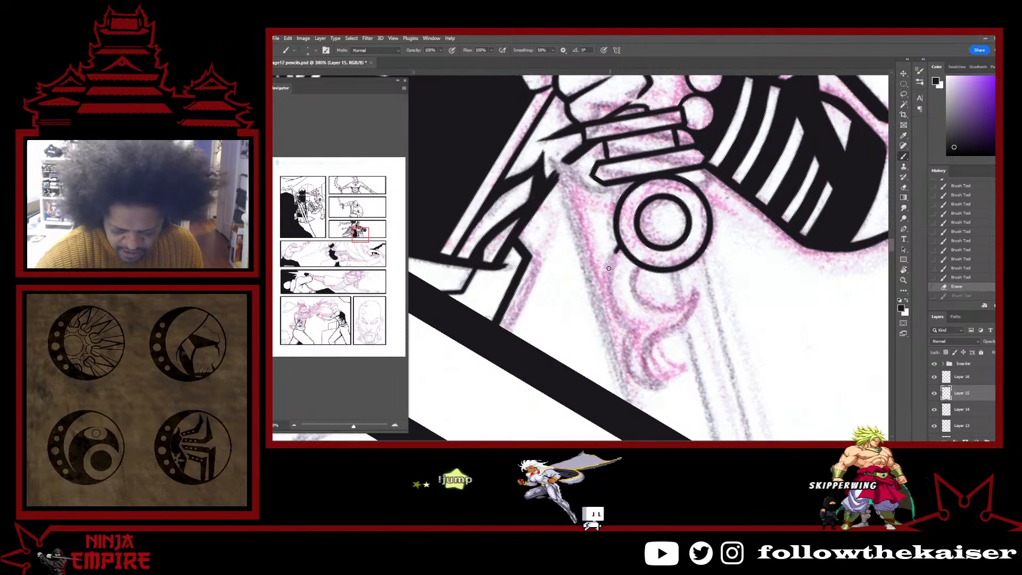
mouse_move(609, 268)
mouse_down()
mouse_move(608, 302)
mouse_move(635, 335)
mouse_move(675, 328)
mouse_move(696, 290)
mouse_up()
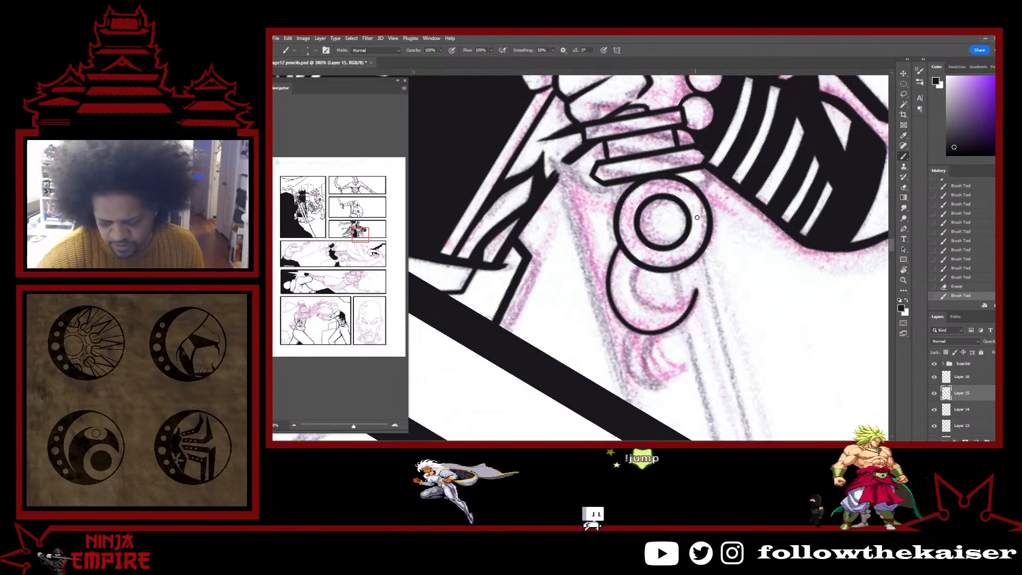
key(ctrl+z)
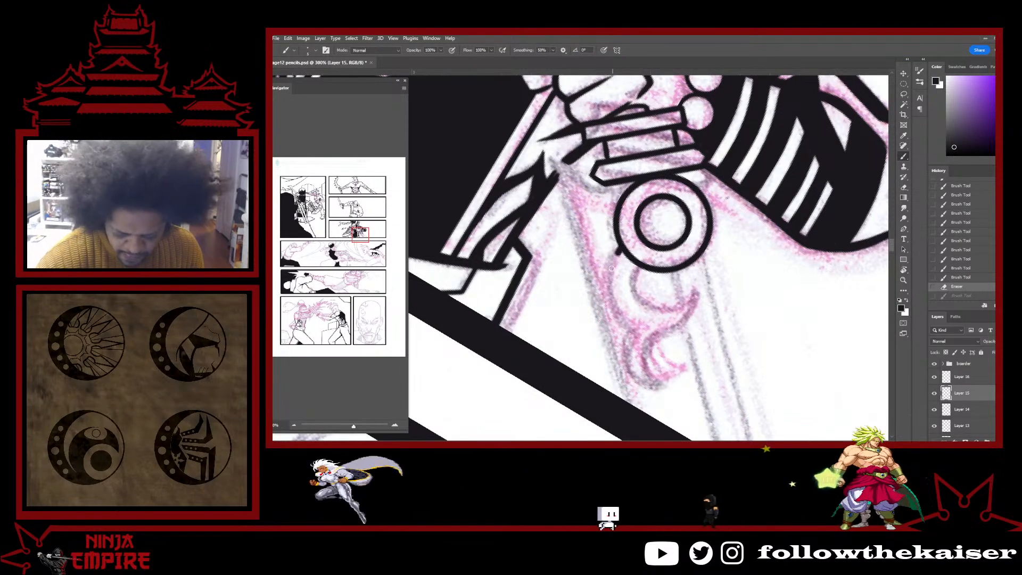
mouse_move(611, 268)
mouse_down()
mouse_move(623, 325)
mouse_move(698, 295)
mouse_up()
key(ctrl+z)
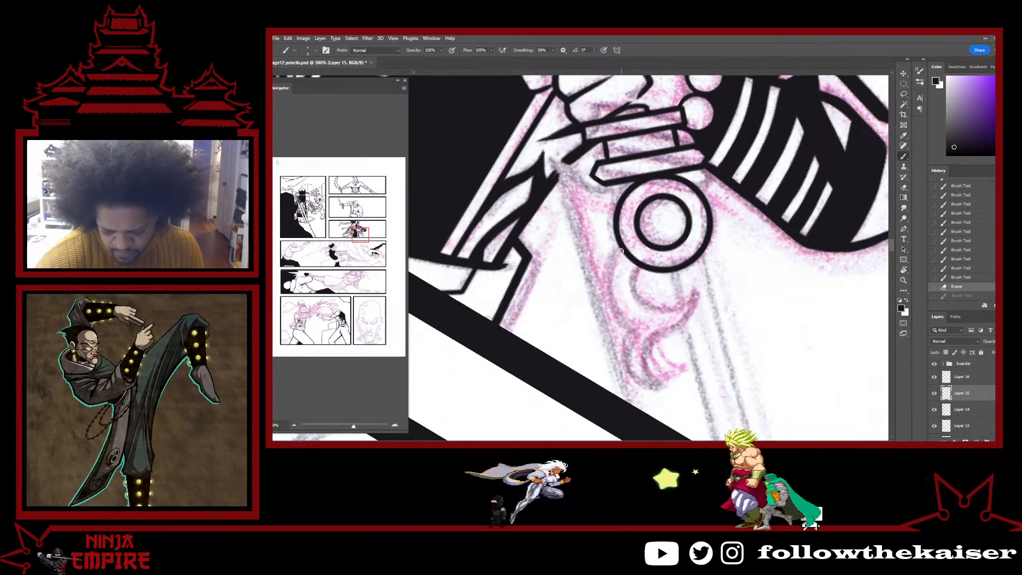
Ink the crescent's outer curve from the guard ring's lower edge around to its pointed tip and thicken the line.
mouse_move(620, 250)
mouse_down()
mouse_move(615, 316)
mouse_move(660, 338)
mouse_move(697, 298)
mouse_up()
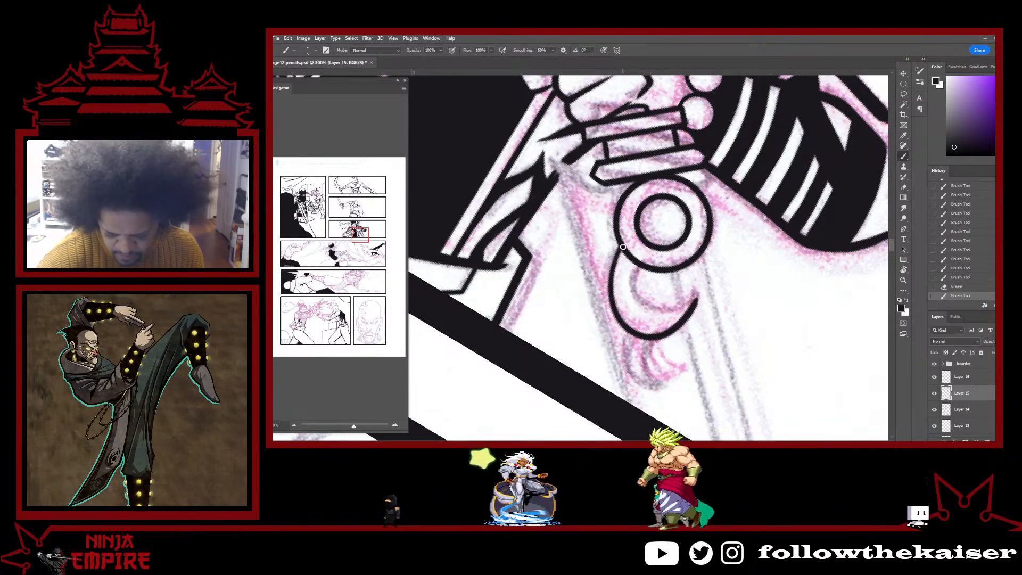
mouse_move(622, 250)
mouse_down()
mouse_move(610, 290)
mouse_move(624, 322)
mouse_up()
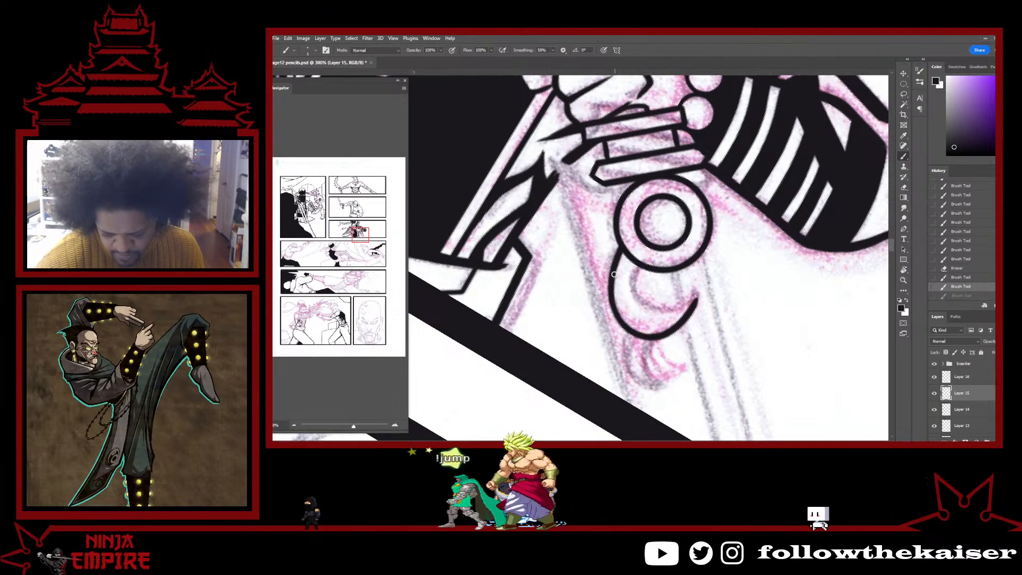
drag(619, 317, 655, 338)
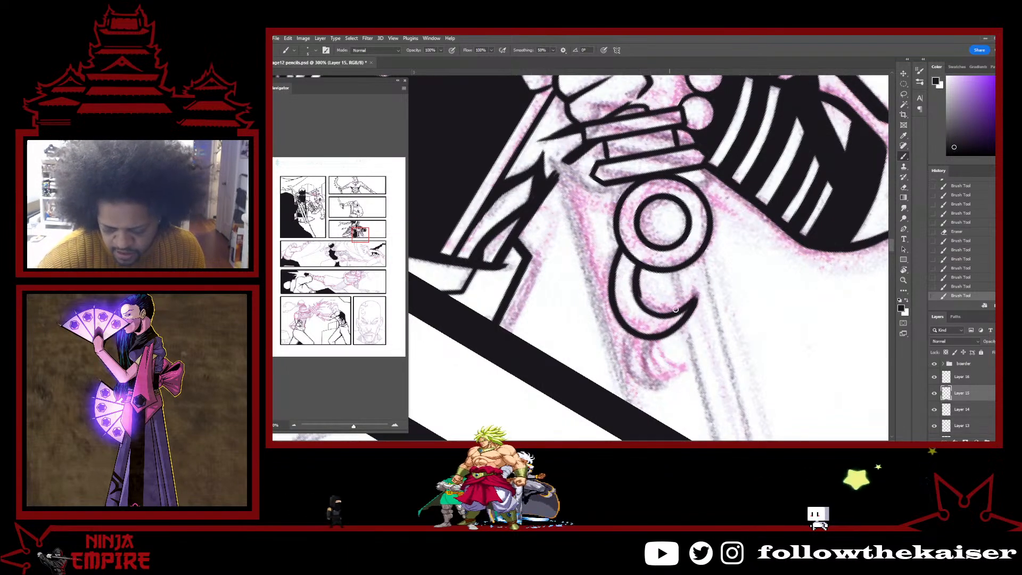
Redo the crescent's inner curve so it runs from the guard ring to the pointed tip.
key(ctrl+z)
key(ctrl+z)
key(ctrl+z)
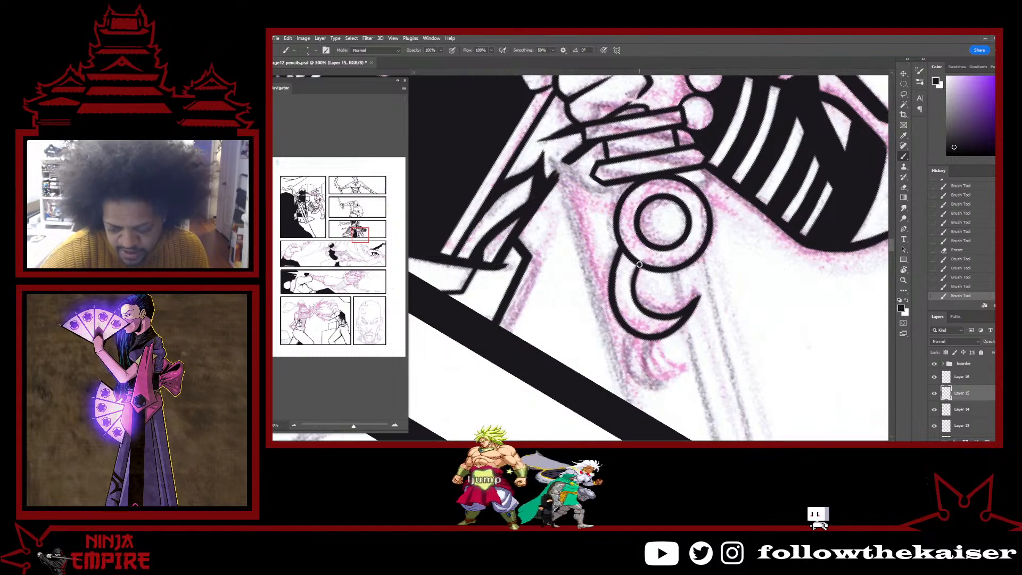
mouse_move(639, 267)
mouse_down()
mouse_move(637, 299)
mouse_move(689, 311)
mouse_up()
key(ctrl+z)
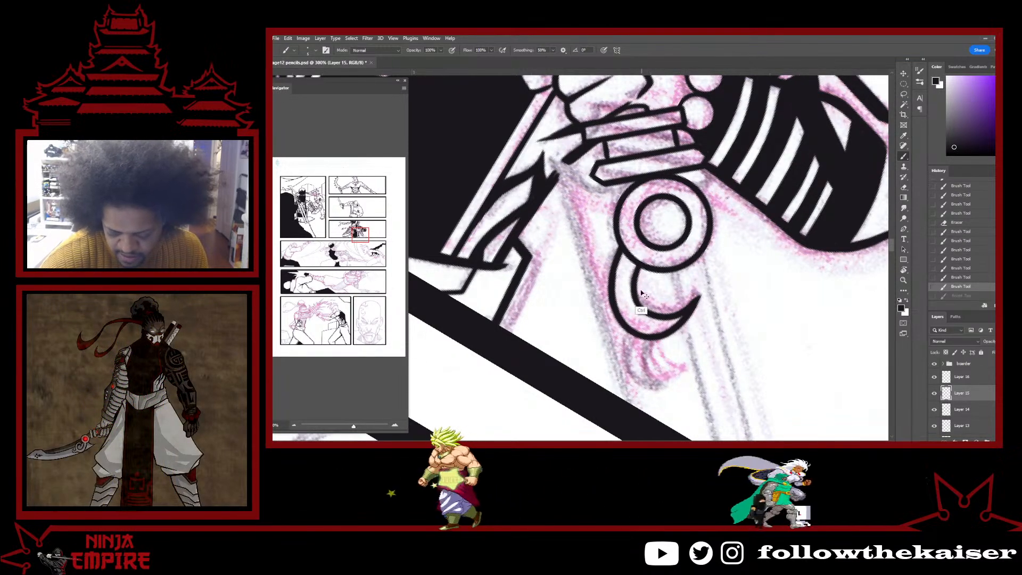
Ink the outer curve of the small pencilled hook hanging below the crescent.
mouse_move(635, 288)
mouse_down()
mouse_move(646, 309)
mouse_move(695, 305)
mouse_move(688, 317)
mouse_move(695, 230)
mouse_move(698, 257)
mouse_up()
key(e)
key(r)
key(b)
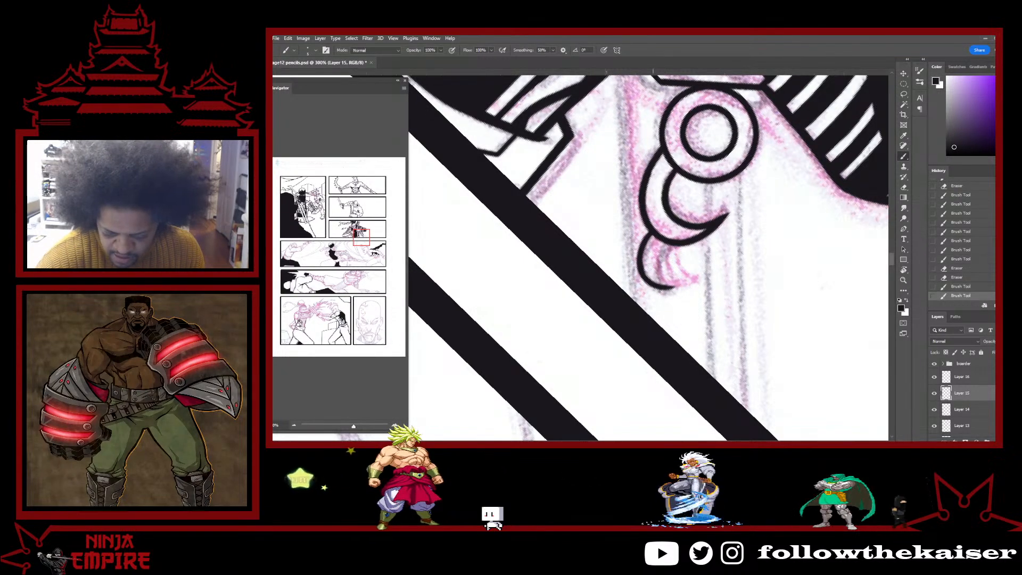
key(ctrl+z)
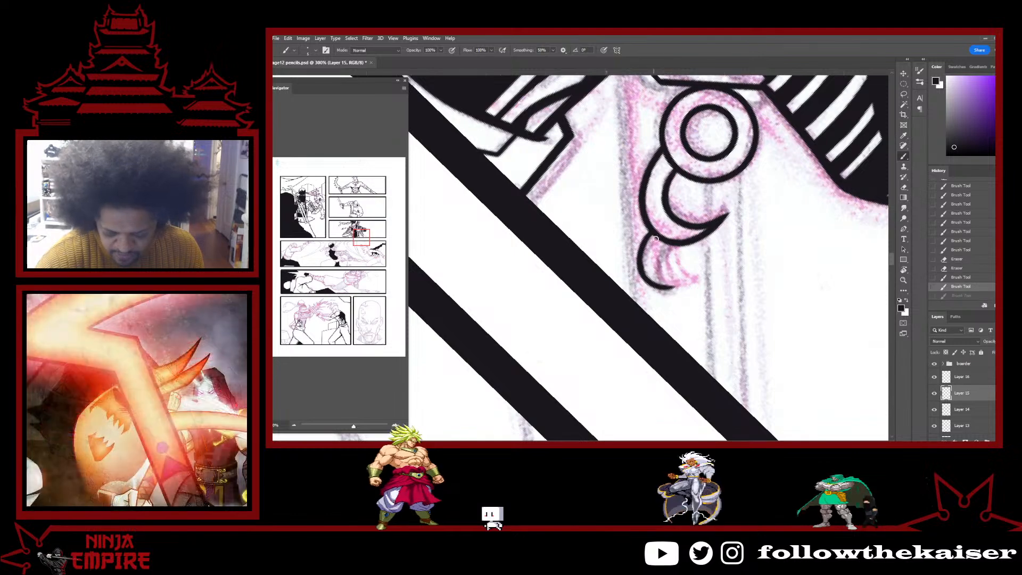
key(ctrl+shift+z)
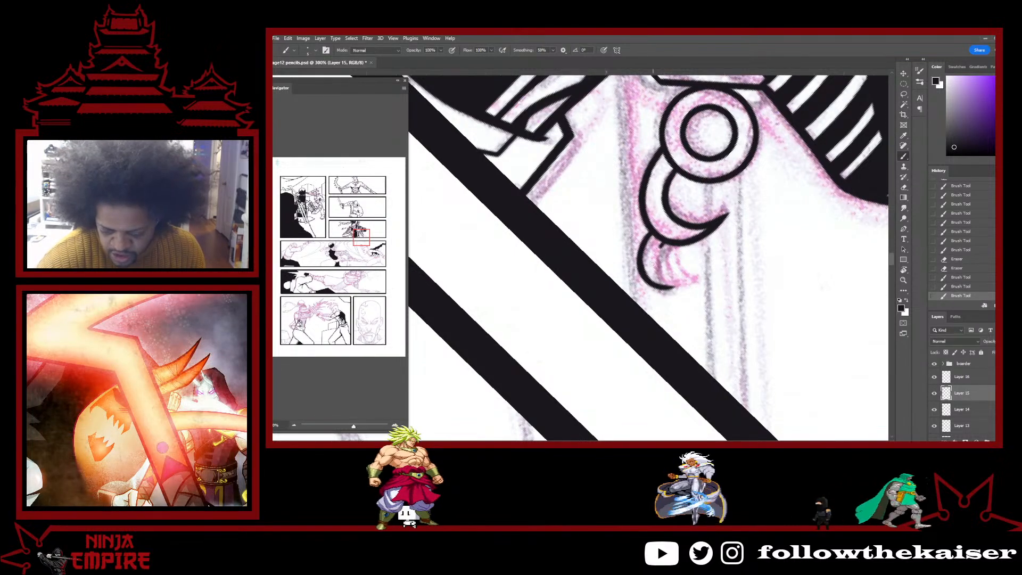
Ink the small hook's inner curve from the crescent's underside to its tip and clean up the line edges with the Eraser.
drag(660, 246, 675, 287)
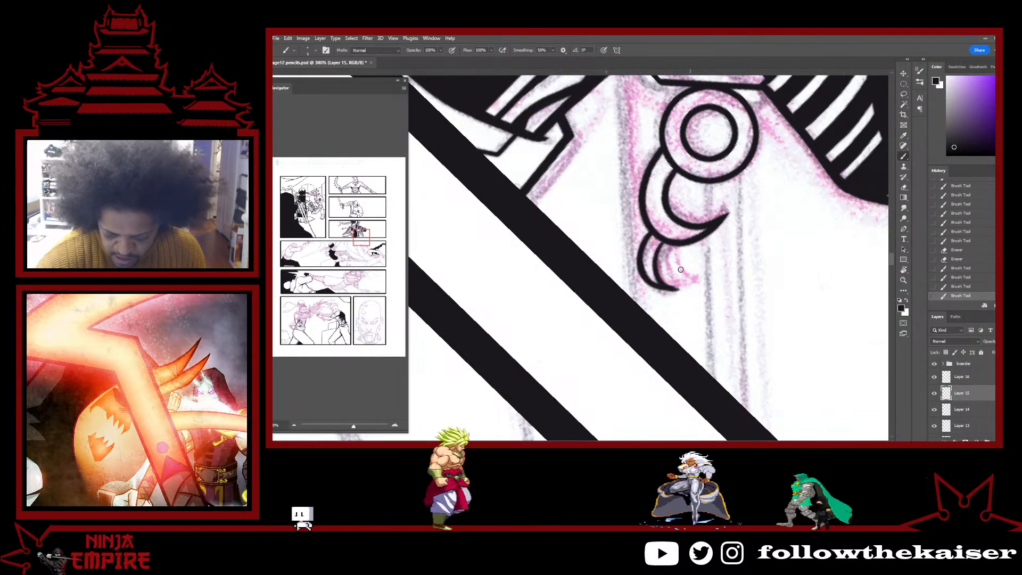
mouse_move(660, 247)
mouse_down()
mouse_move(669, 290)
mouse_move(686, 282)
mouse_up()
key(e)
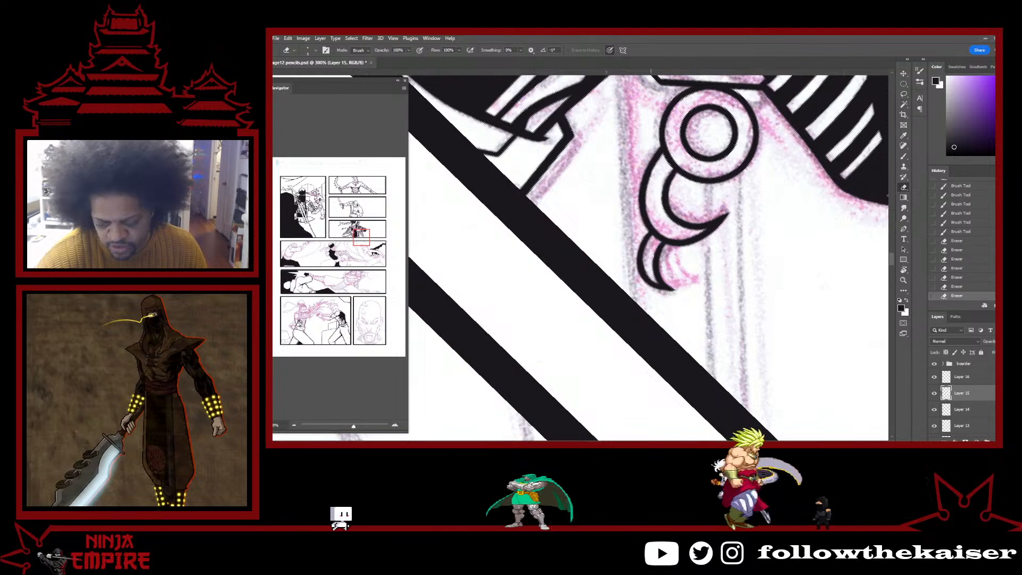
key(b)
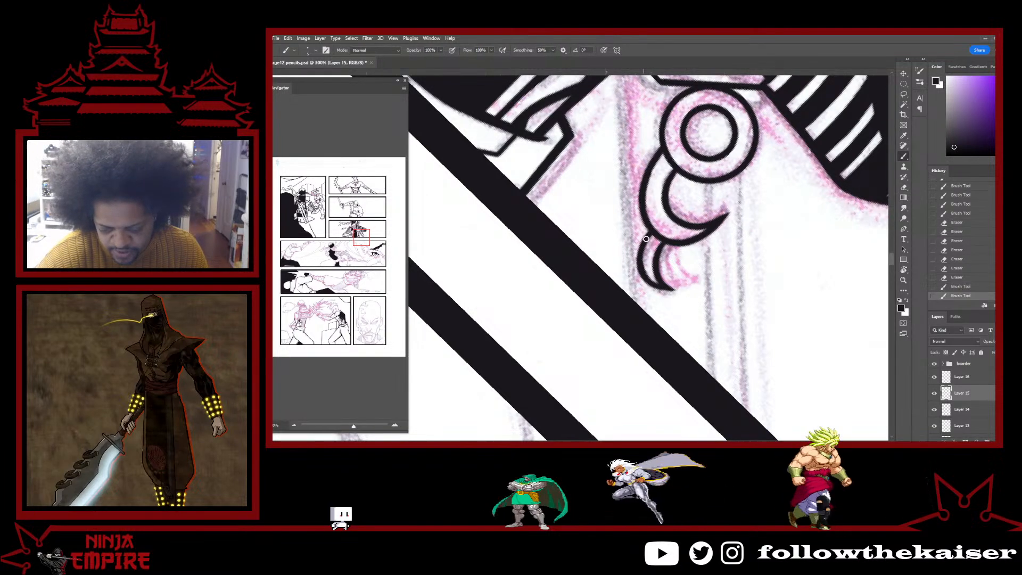
key(e)
mouse_move(638, 259)
mouse_down()
mouse_move(647, 235)
mouse_move(651, 278)
mouse_move(647, 254)
mouse_move(671, 289)
mouse_up()
key(b)
key(e)
key(b)
key(e)
key(b)
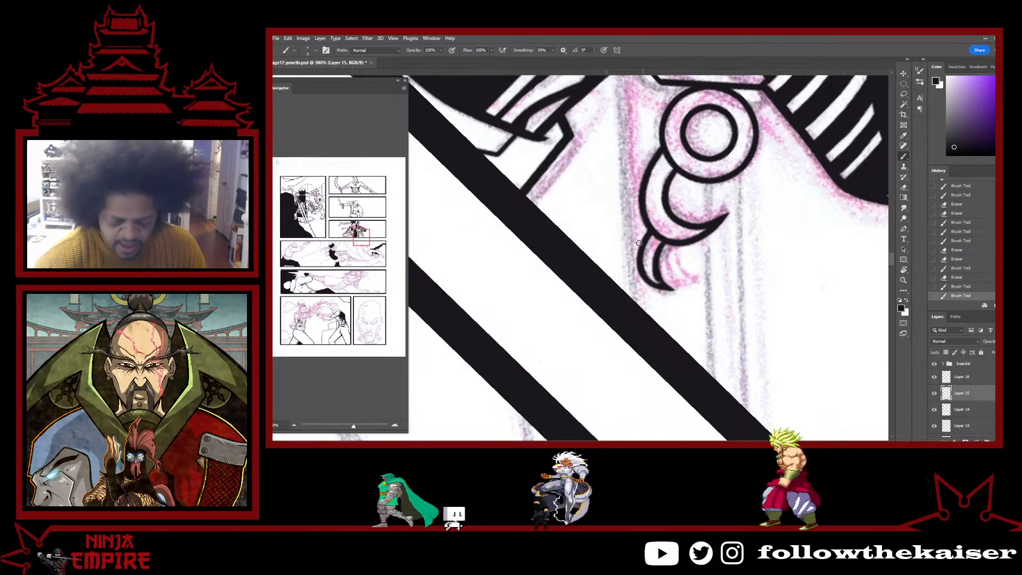
Set the brush smoothing to 0% and refine the small hook's outer line with brush touch-ups and erasing.
key(alt+0)
key(alt+0)
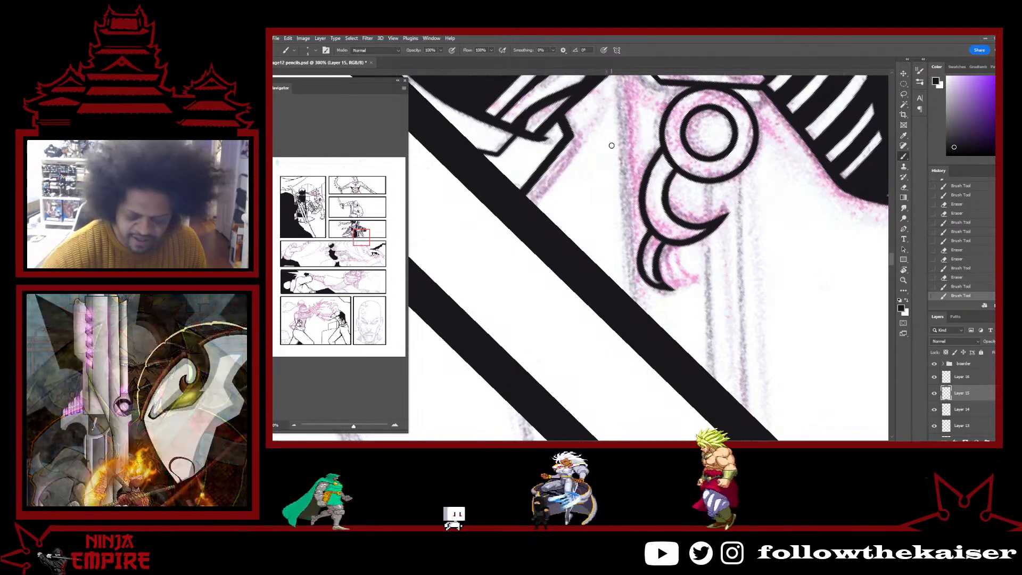
mouse_move(641, 256)
mouse_down()
mouse_move(668, 285)
mouse_move(658, 283)
mouse_up()
drag(651, 272, 656, 279)
key(b)
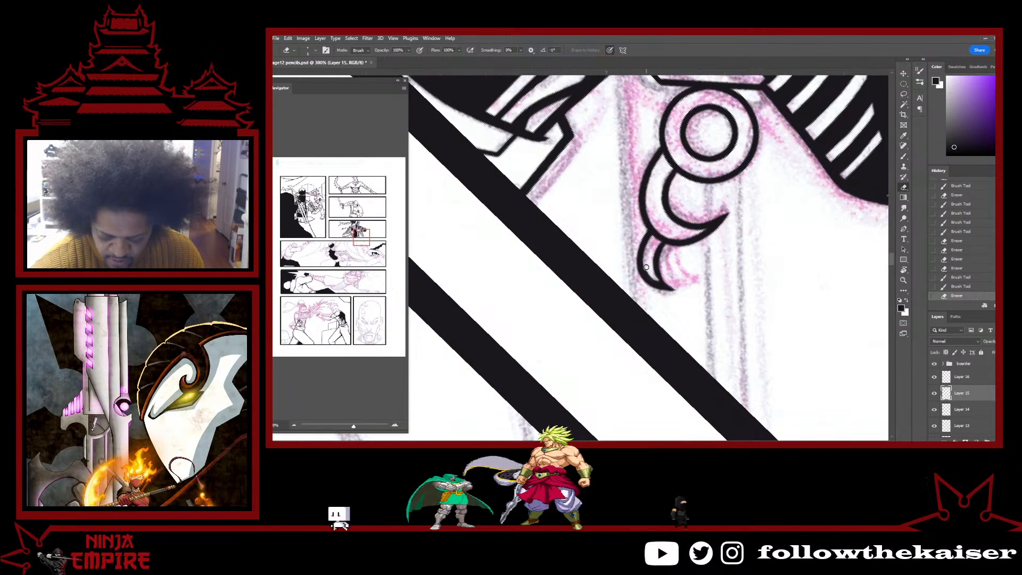
mouse_move(645, 267)
mouse_down()
mouse_move(660, 284)
mouse_move(643, 272)
mouse_up()
key(b)
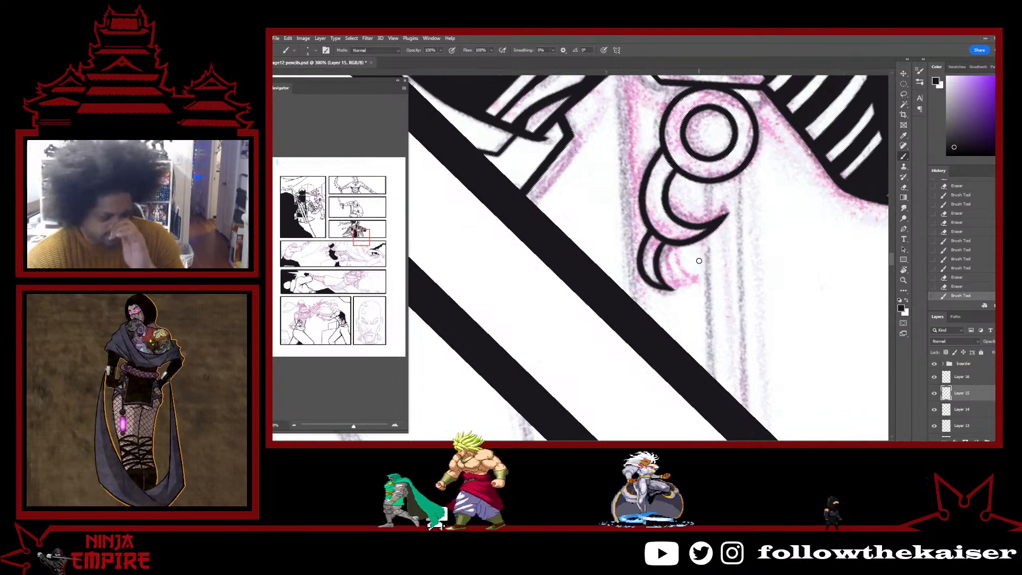
Clean up the small hook where it meets the crescent and refine the line at its lower tip.
key(r)
mouse_move(735, 258)
mouse_down()
mouse_move(743, 239)
mouse_move(721, 188)
mouse_up()
key(space)
drag(653, 189, 659, 284)
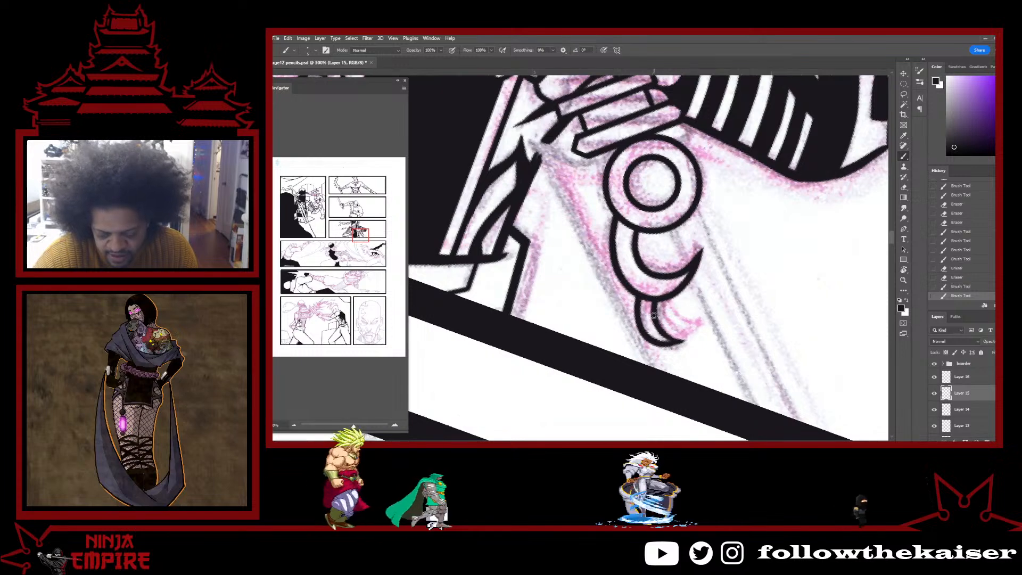
key(e)
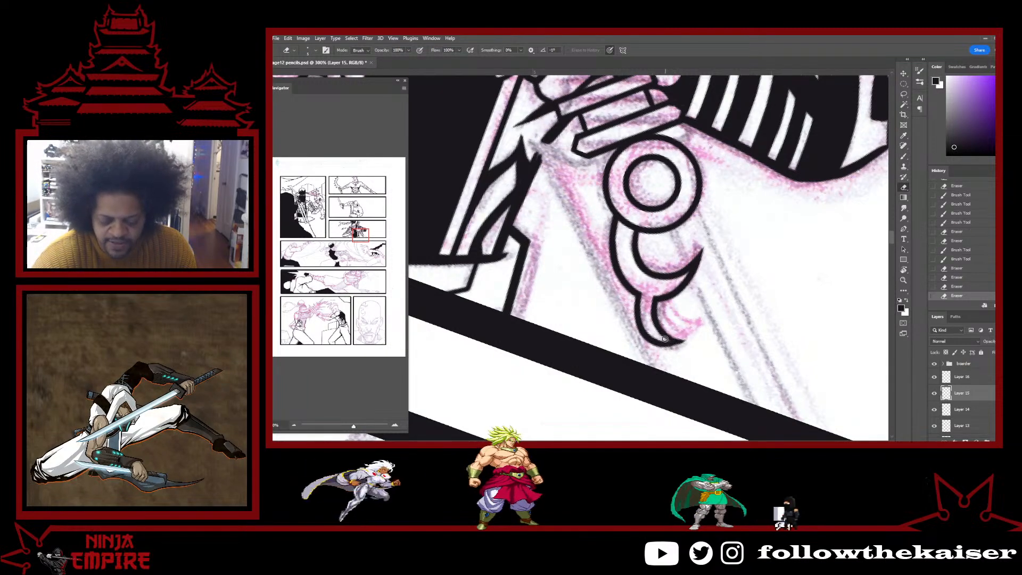
key(b)
drag(668, 334, 678, 337)
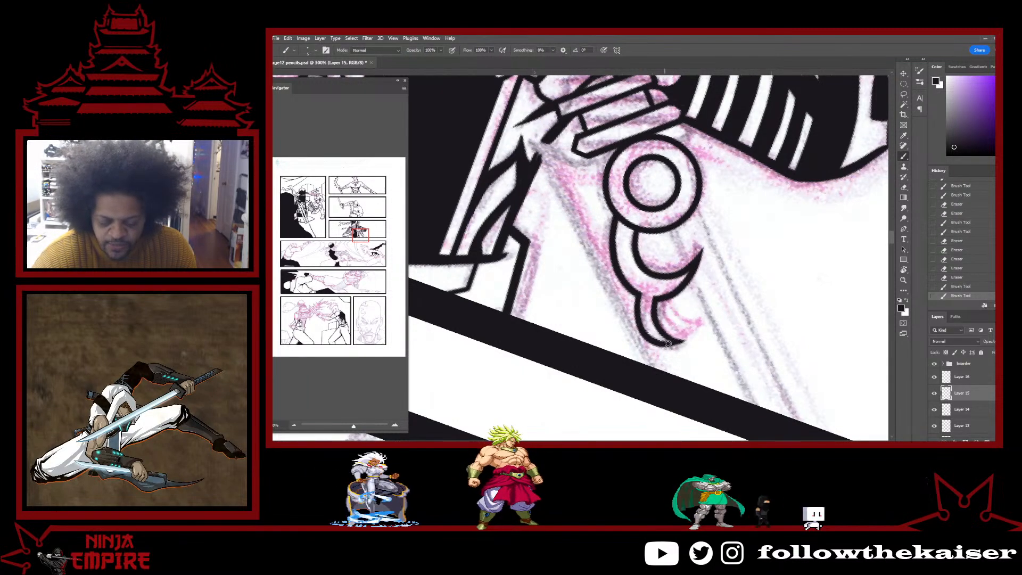
Toggle the visibility of Layers 13 to 16 to examine which inked parts each one holds.
key(r)
drag(661, 290, 757, 226)
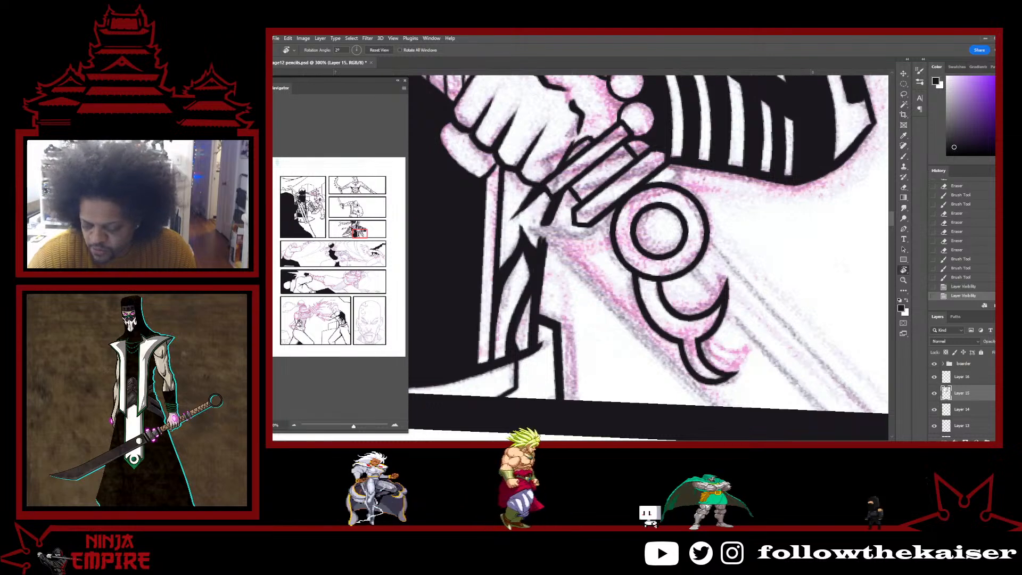
click(935, 378)
click(935, 409)
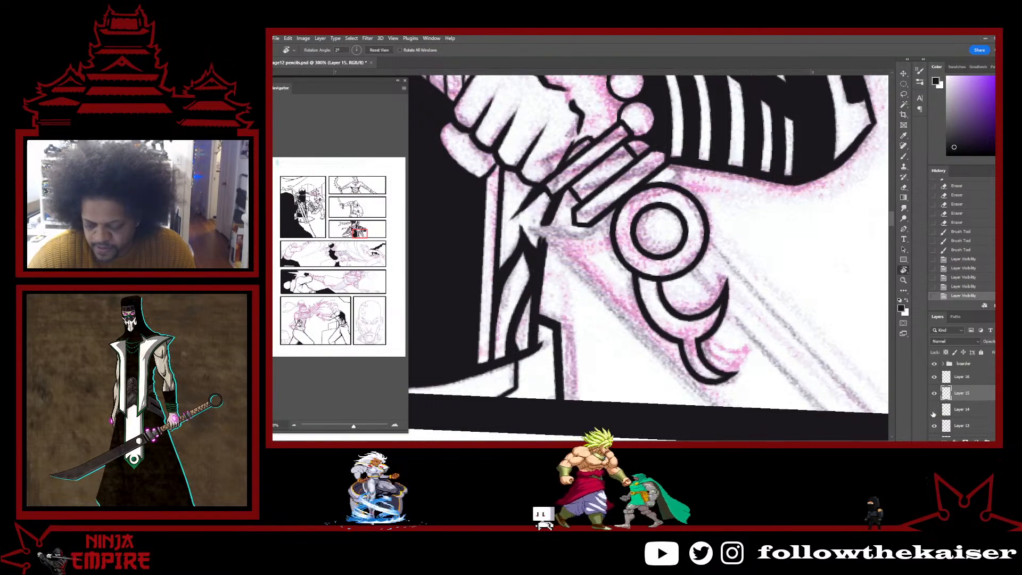
click(934, 409)
click(935, 393)
click(935, 393)
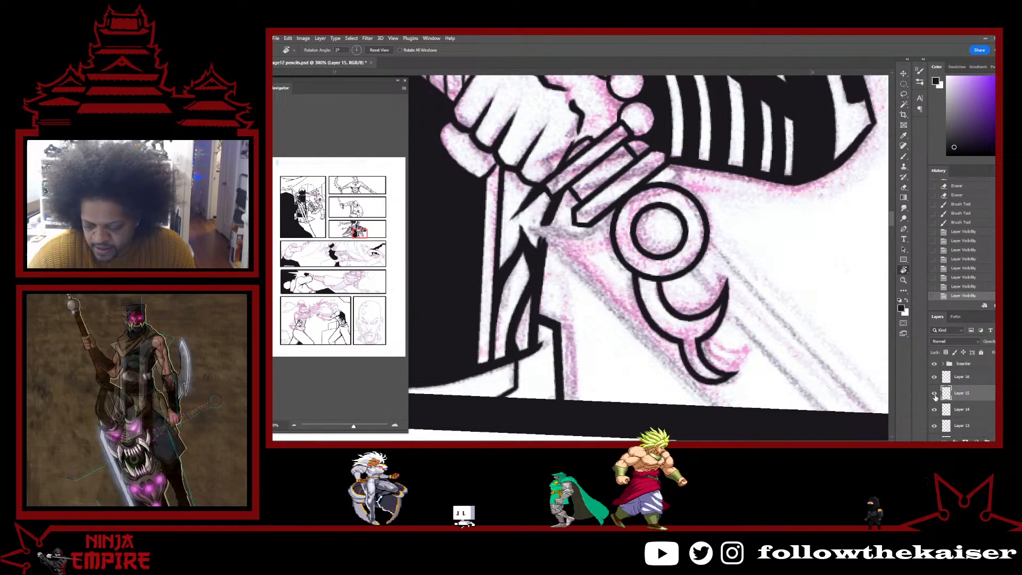
click(934, 426)
click(935, 426)
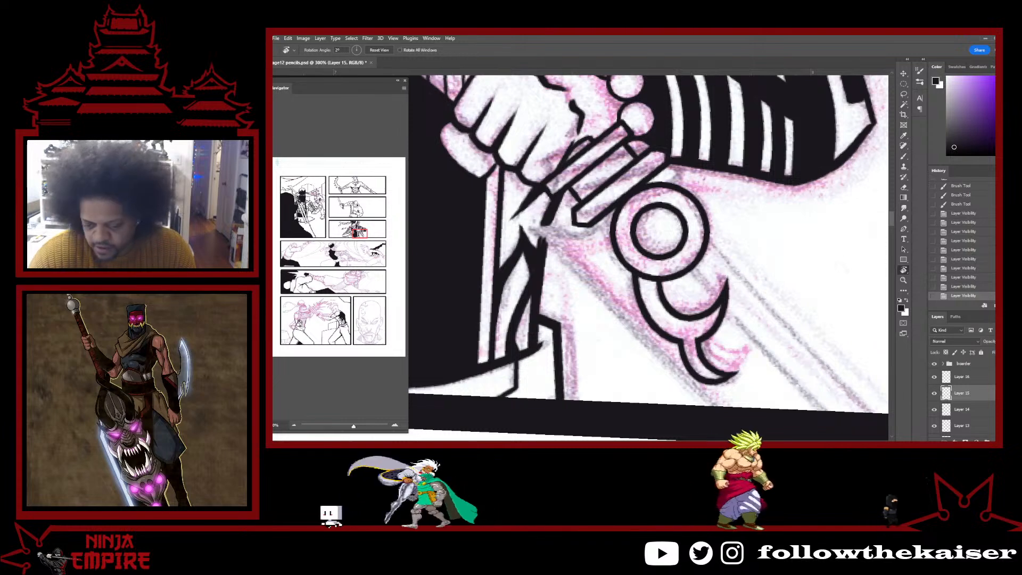
click(935, 377)
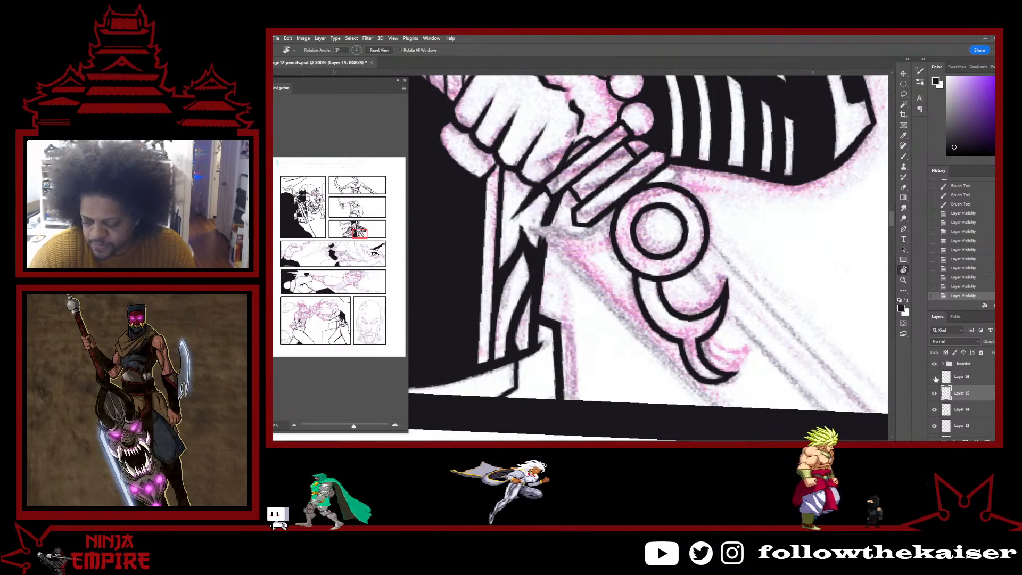
click(934, 393)
click(935, 394)
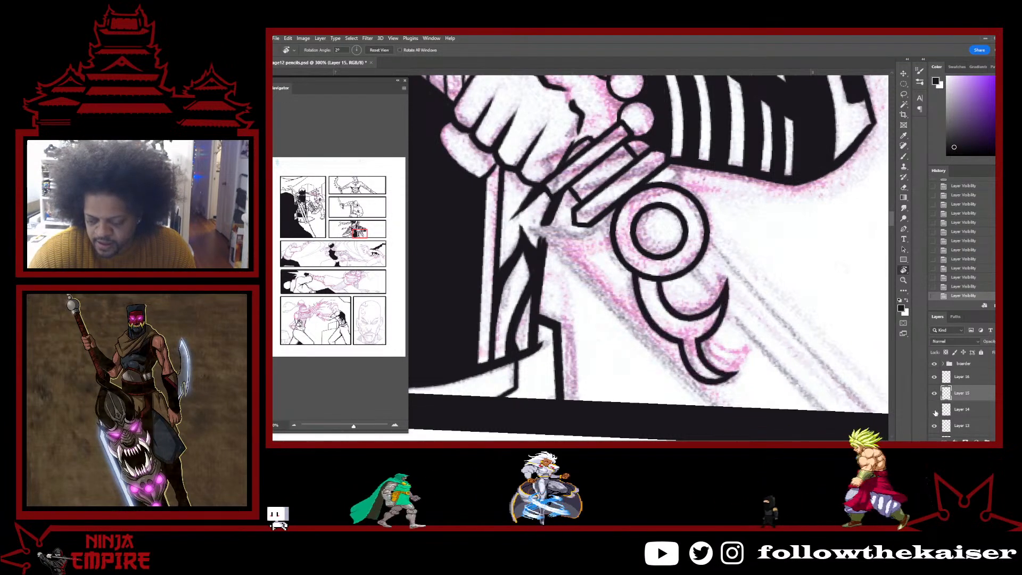
Merge Layer 16 and those below it down into Layer 9, move Layer 6 directly beneath, and merge Layer 9 into it.
click(955, 425)
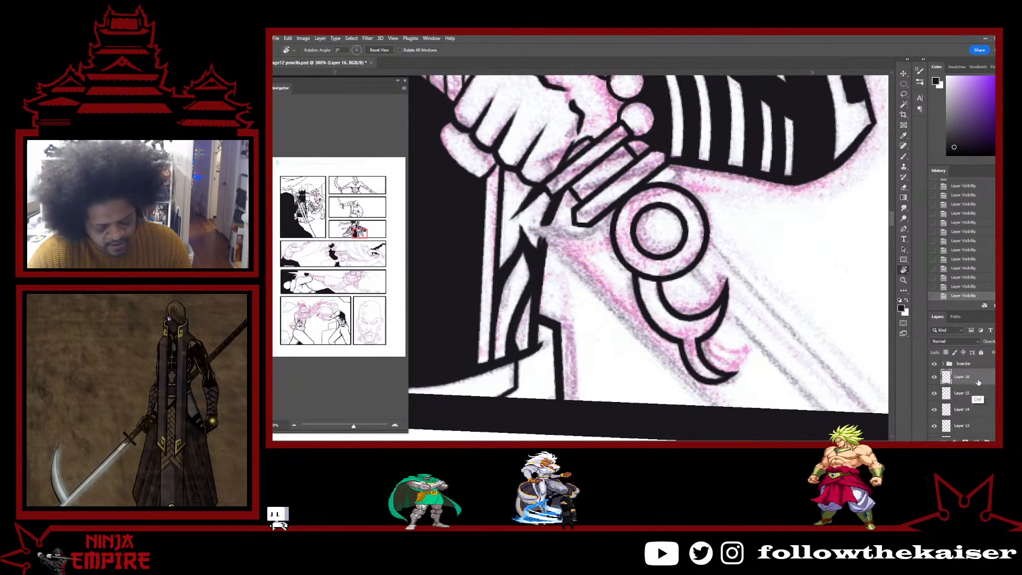
click(934, 409)
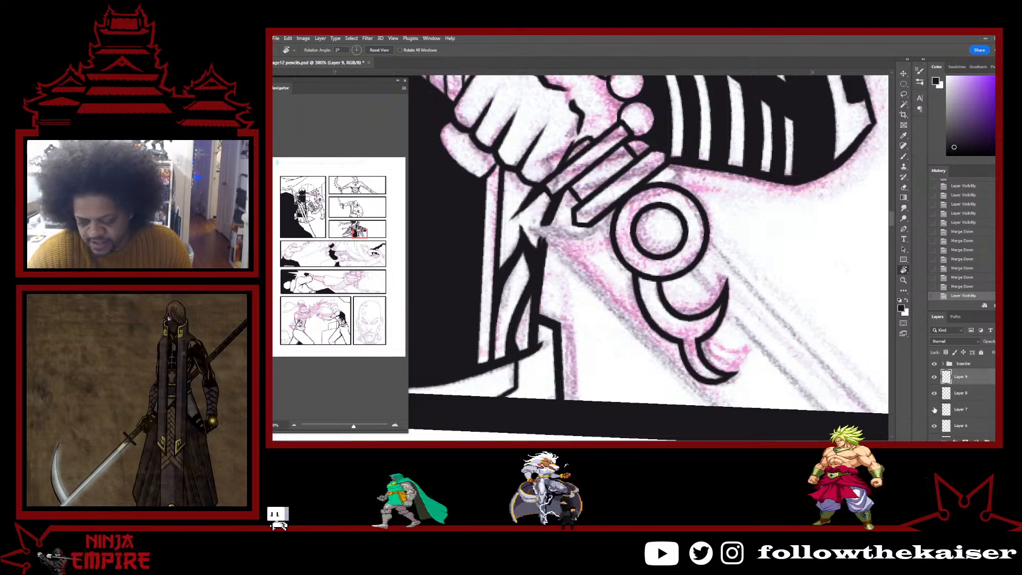
click(934, 409)
click(934, 392)
click(934, 393)
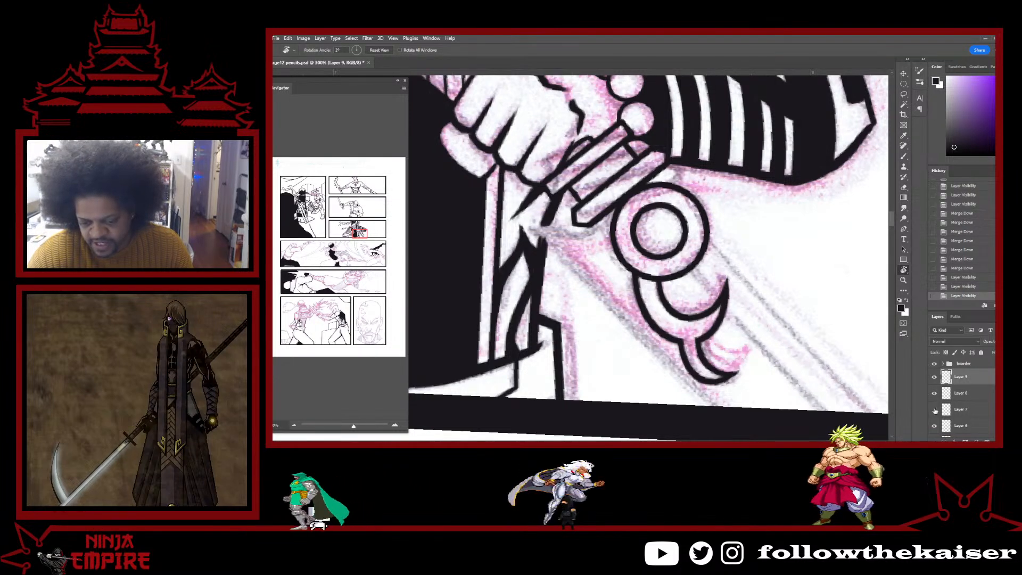
mouse_move(947, 419)
mouse_down()
mouse_move(956, 378)
mouse_move(934, 430)
mouse_up()
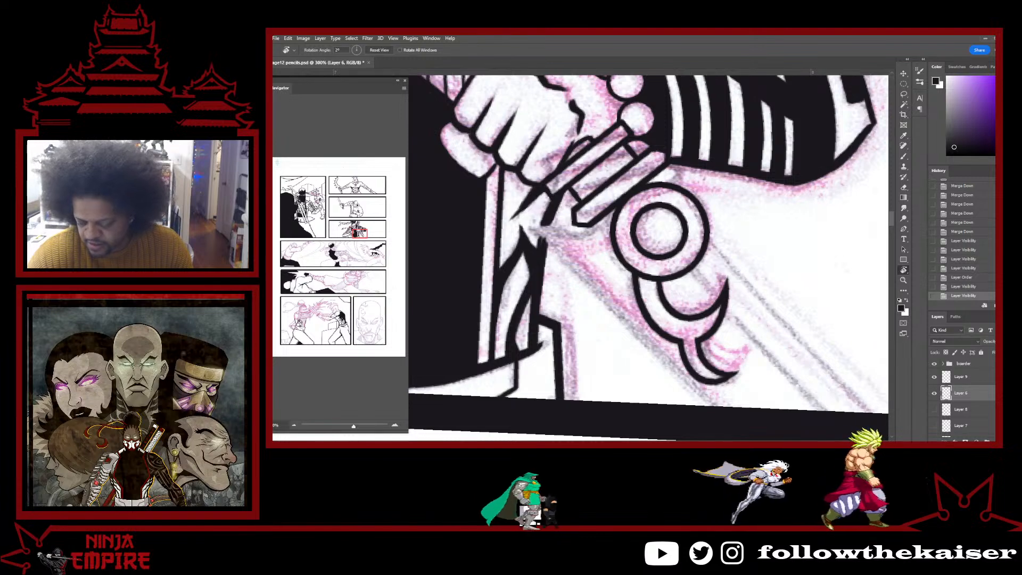
click(970, 379)
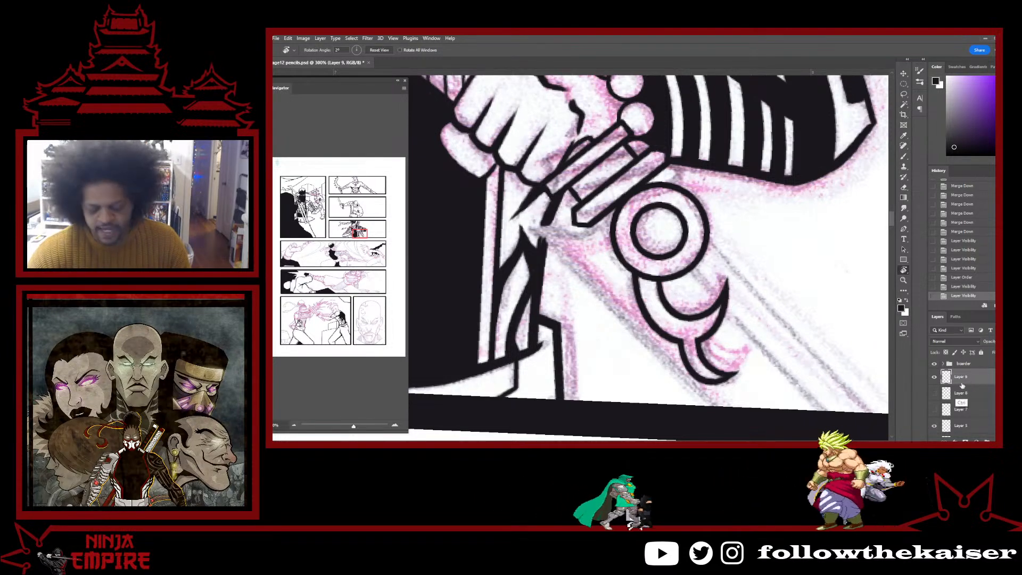
Show Layers 8 and 7 again and merge the remaining ink layers down into Layer 3.
click(935, 393)
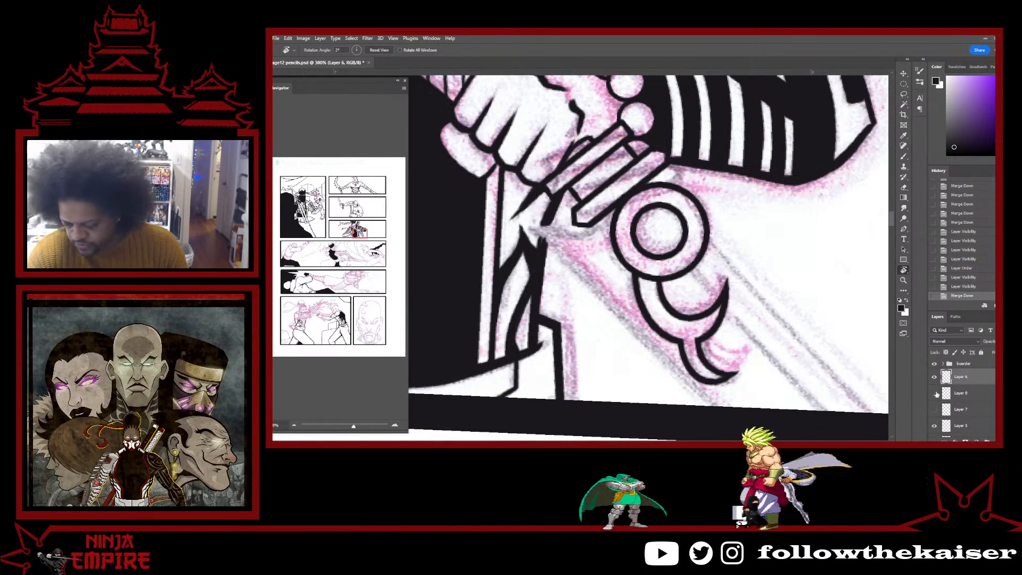
click(935, 392)
click(934, 392)
click(935, 409)
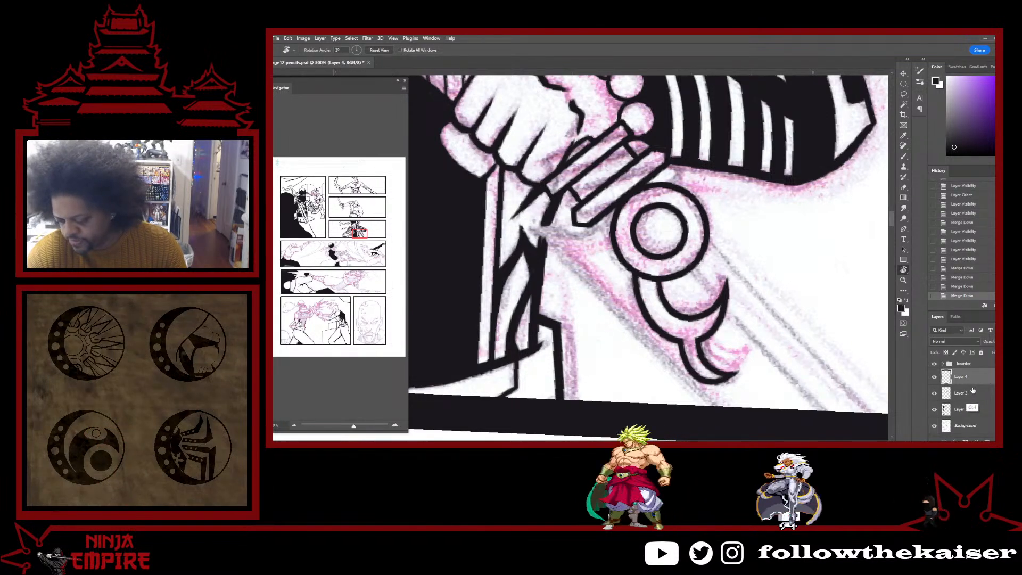
click(934, 376)
click(934, 376)
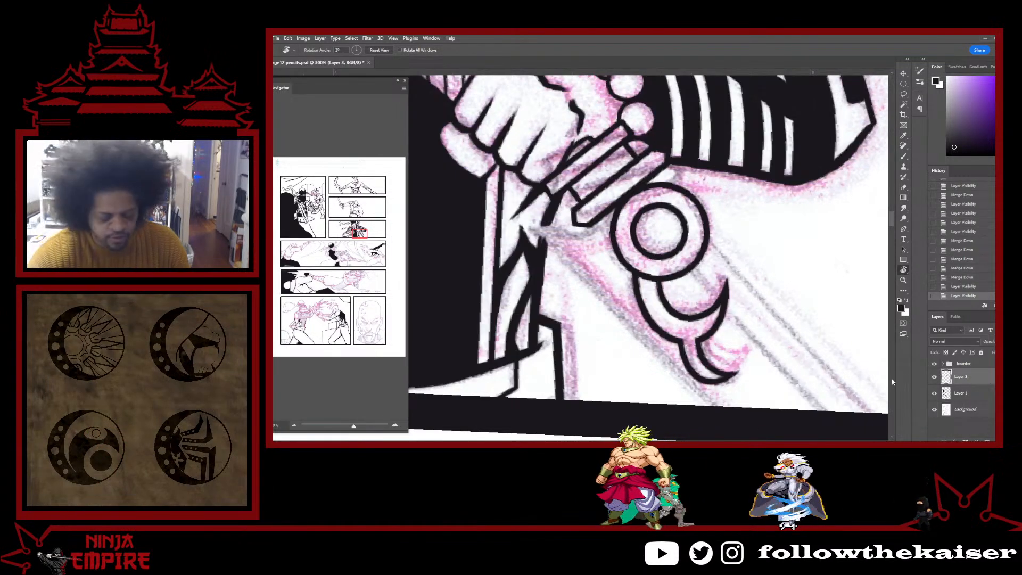
Erase the part of the guard ring's outline that separates the ring from the top of the crescent.
ctrl+click(664, 282)
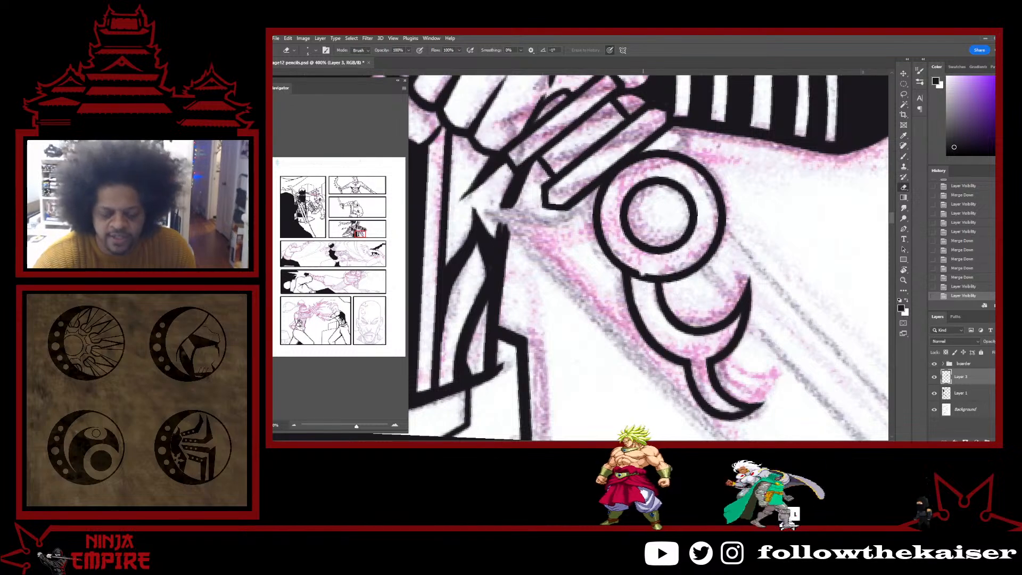
drag(637, 269, 651, 276)
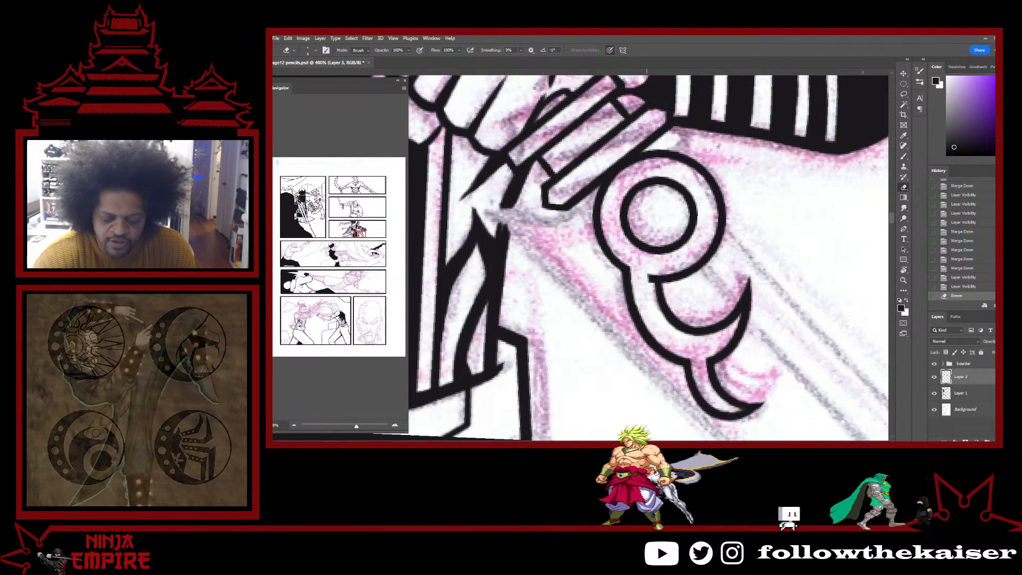
click(651, 265)
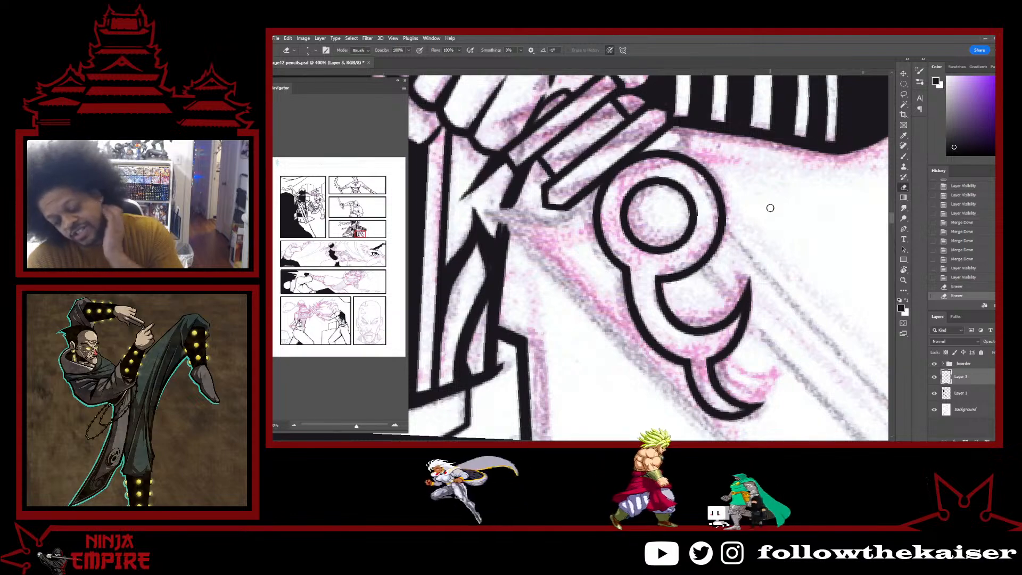
Ink short connecting lines on both sides between the guard ring's upper edge and the band above it.
key(r)
drag(793, 221, 775, 288)
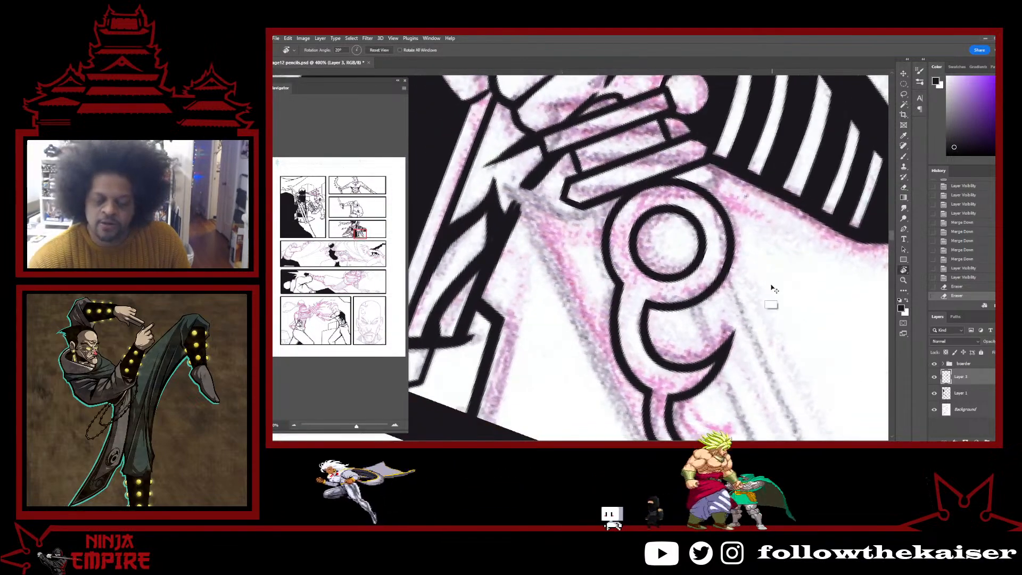
scroll(771, 286, down, 3)
scroll(734, 277, up, 3)
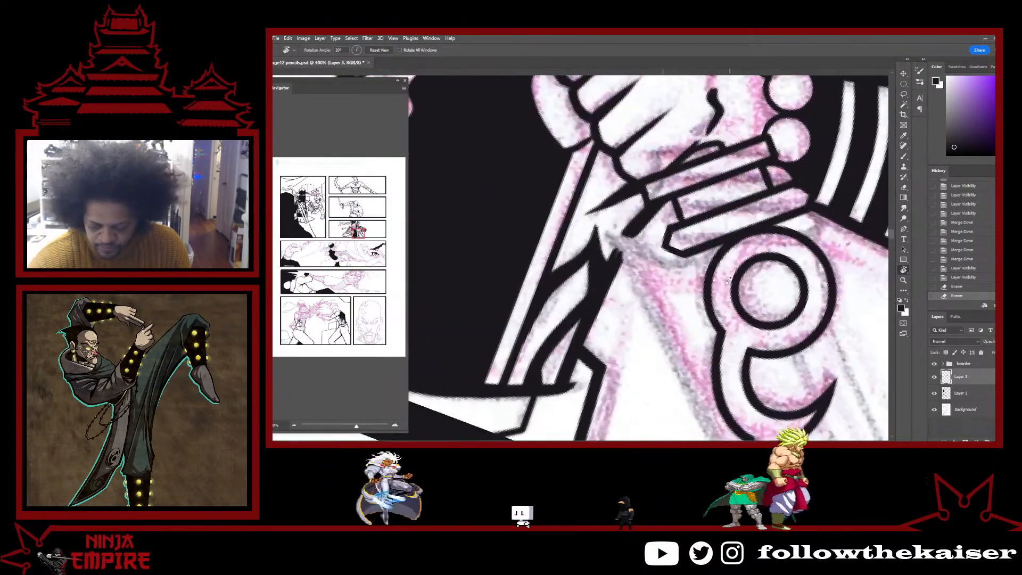
key(b)
mouse_move(711, 264)
mouse_down()
mouse_move(701, 250)
mouse_move(724, 240)
mouse_up()
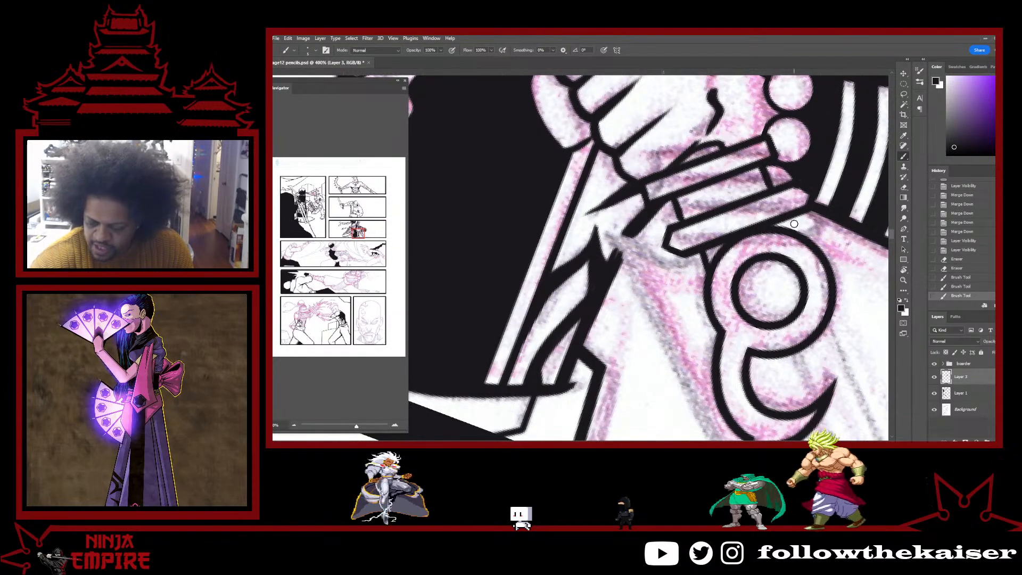
click(794, 224)
drag(701, 253, 710, 262)
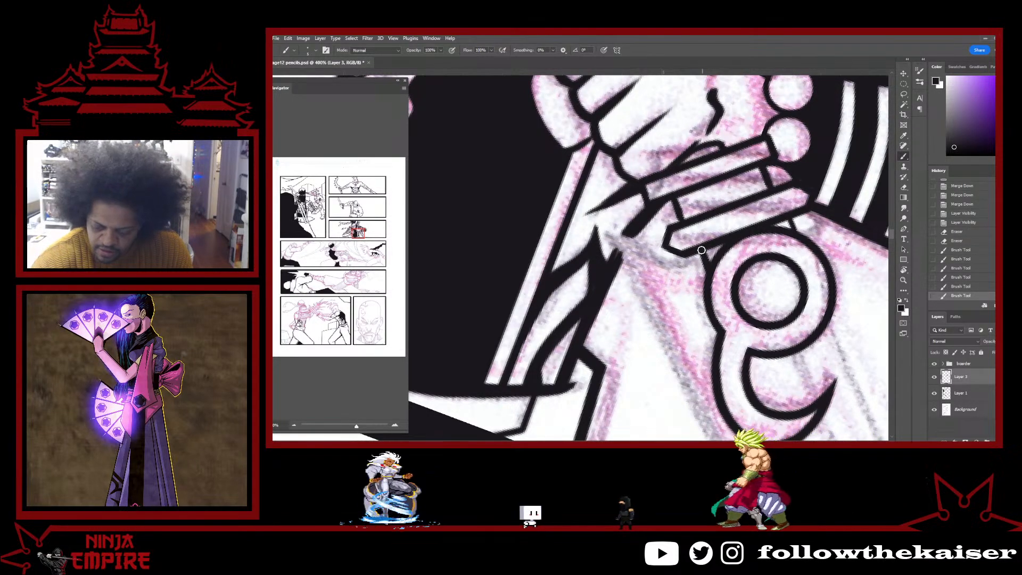
drag(758, 228, 800, 241)
click(799, 243)
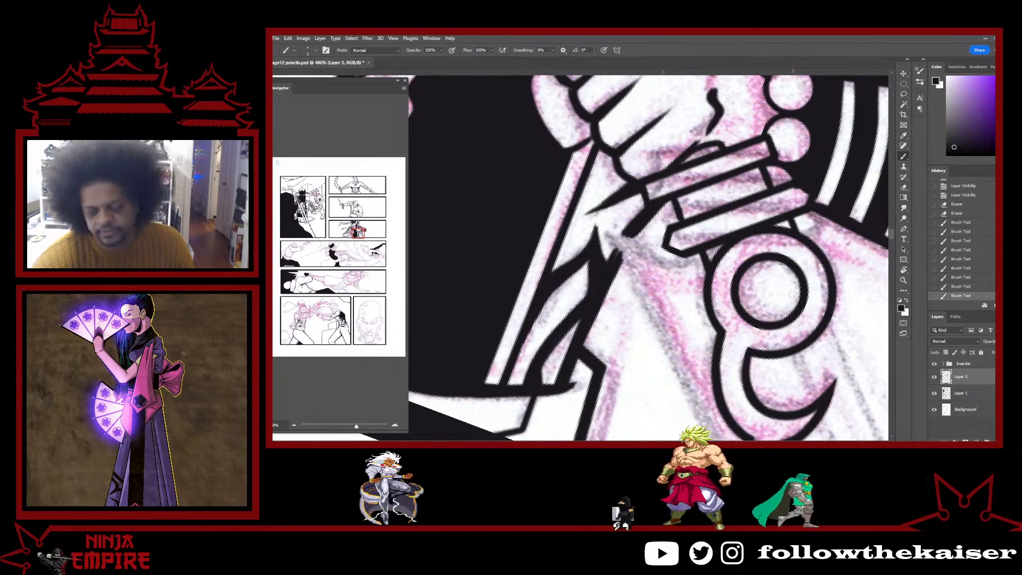
Try to ink the sword blade's straight edges from the guard ring down to the panel border on a new layer.
ctrl+alt+click(751, 329)
drag(751, 329, 747, 328)
drag(837, 389, 809, 289)
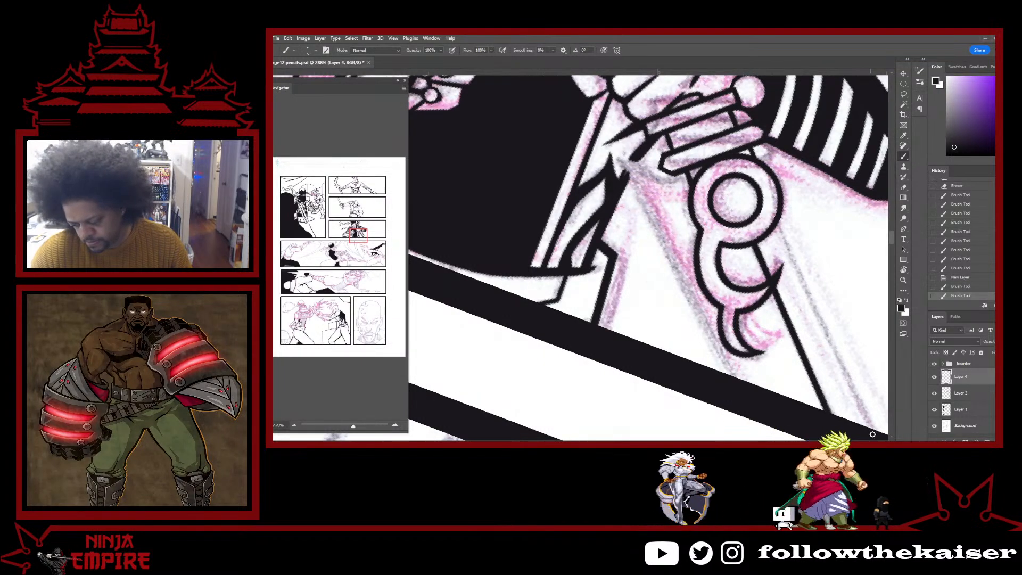
shift+click(777, 225)
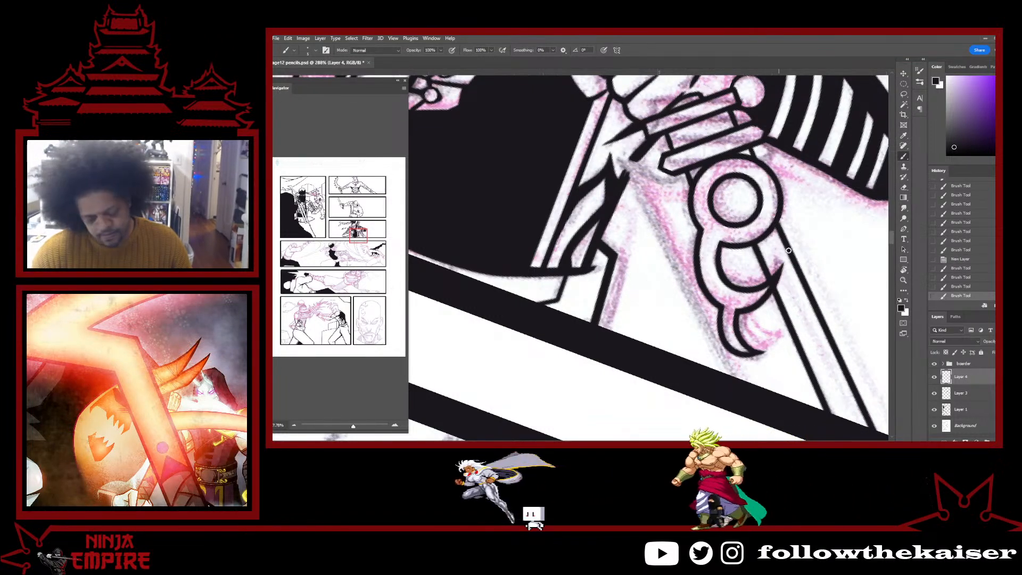
key(ctrl+z)
key(ctrl+z)
key(ctrl+z)
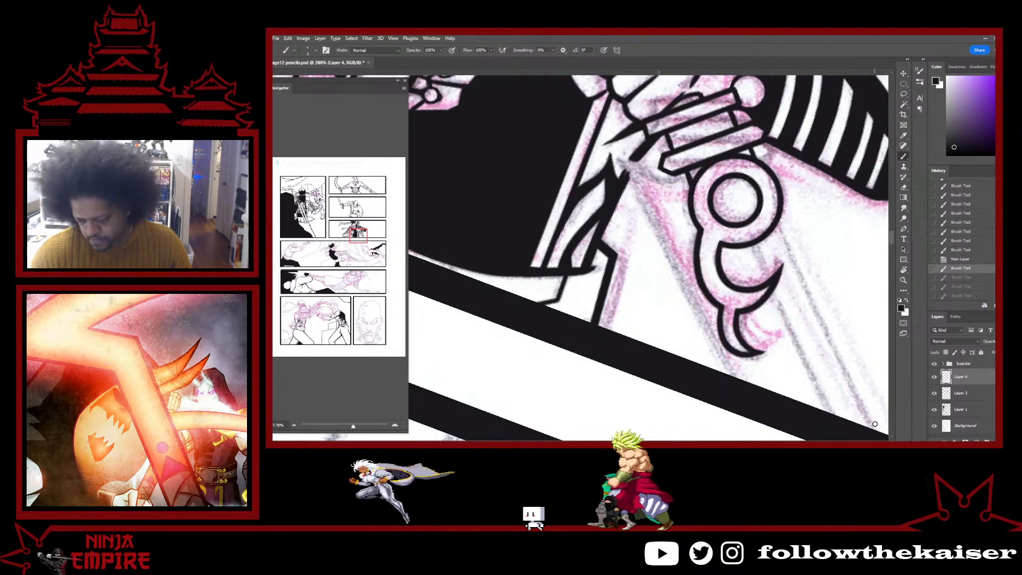
click(876, 435)
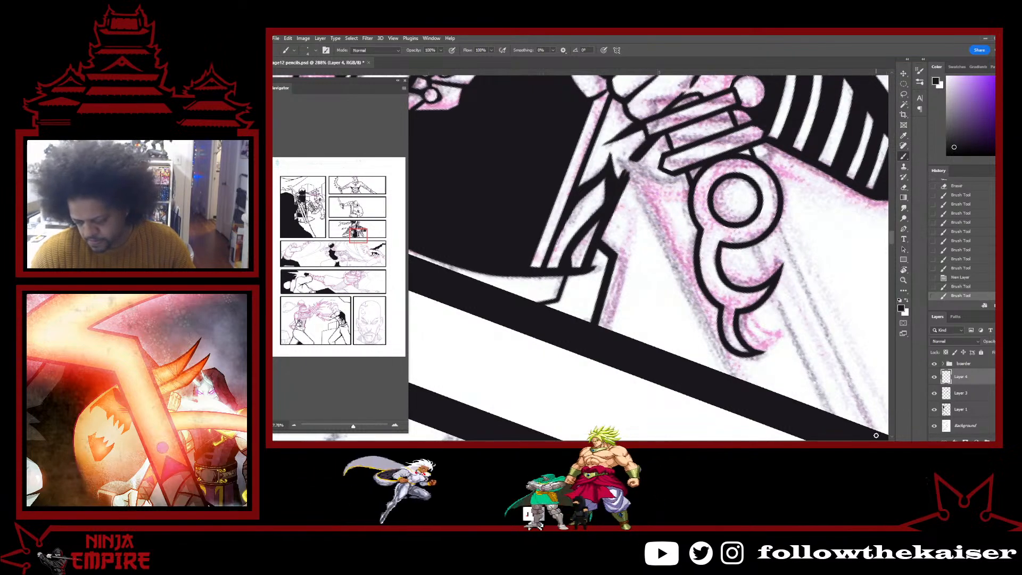
shift+click(777, 222)
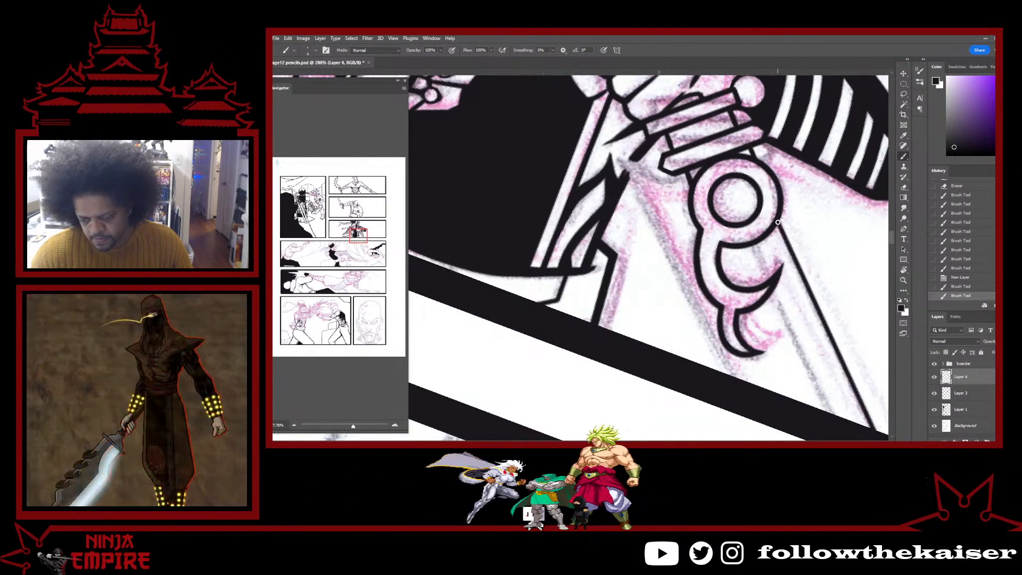
scroll(786, 293, down, 4)
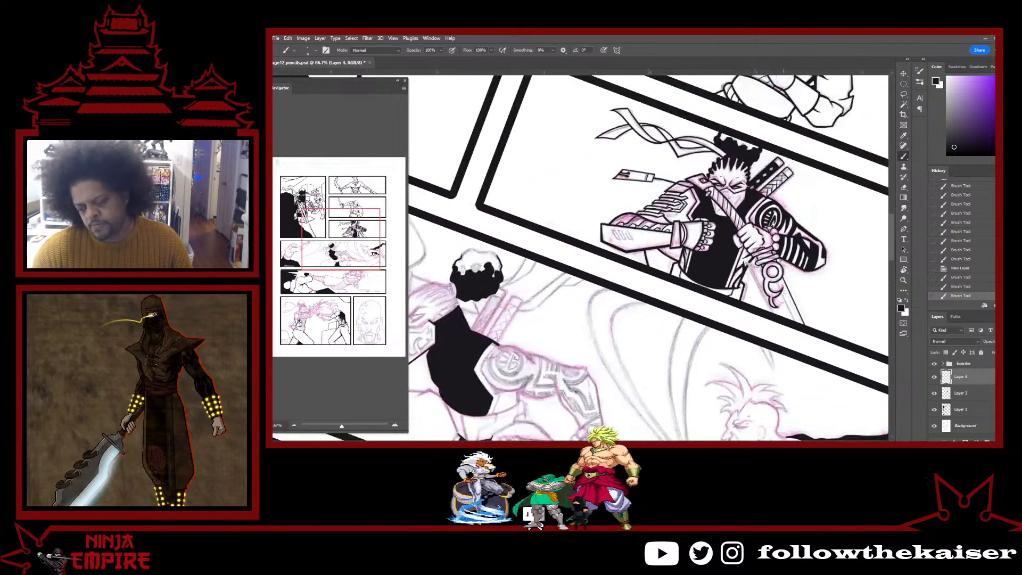
key(ctrl+z)
Ink the sword blade's straight edges from the guard ornaments and the gripping hand down to the panel border.
scroll(803, 327, up, 3)
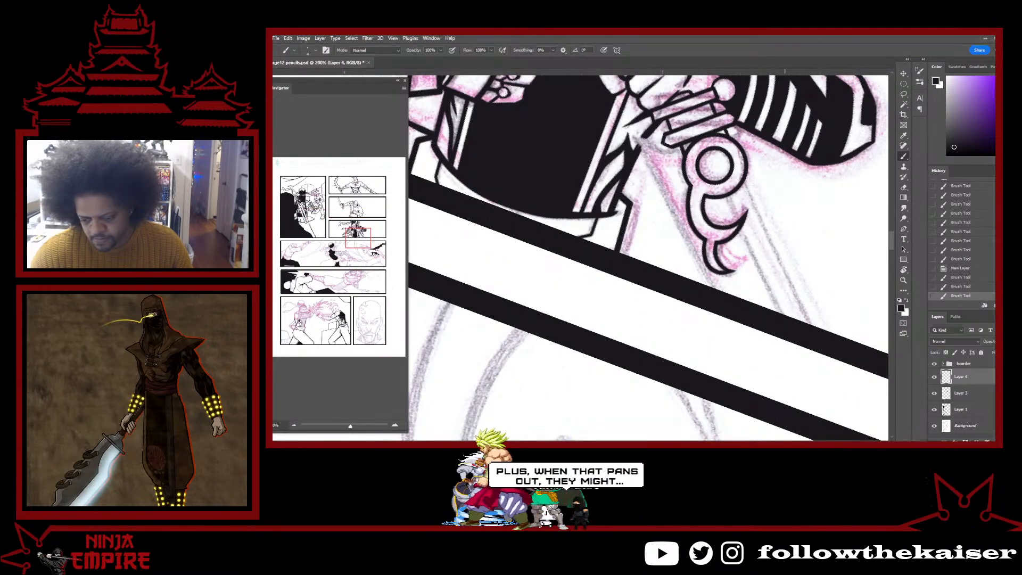
click(728, 195)
shift+click(781, 314)
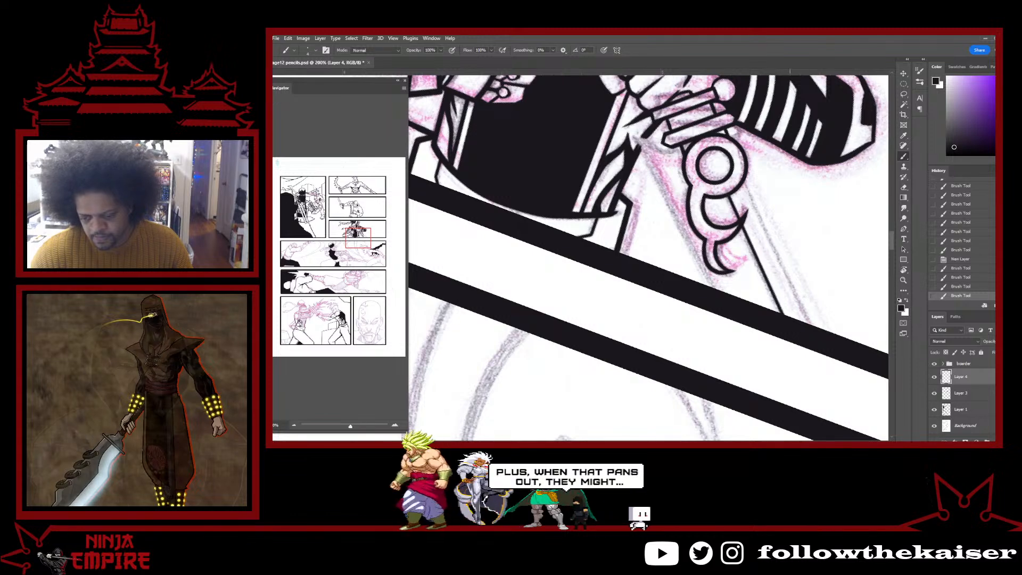
key(])
click(814, 330)
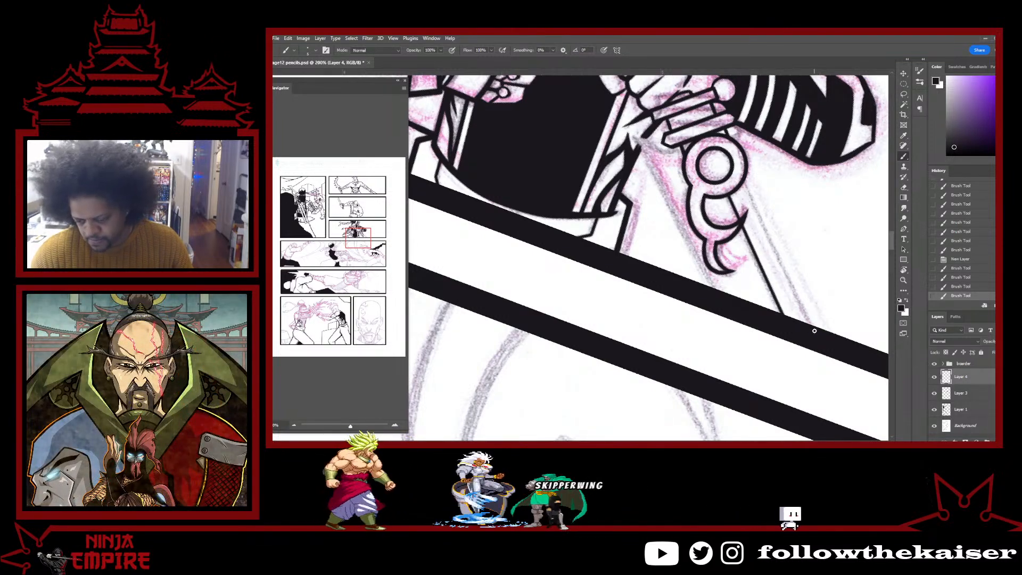
shift+click(742, 182)
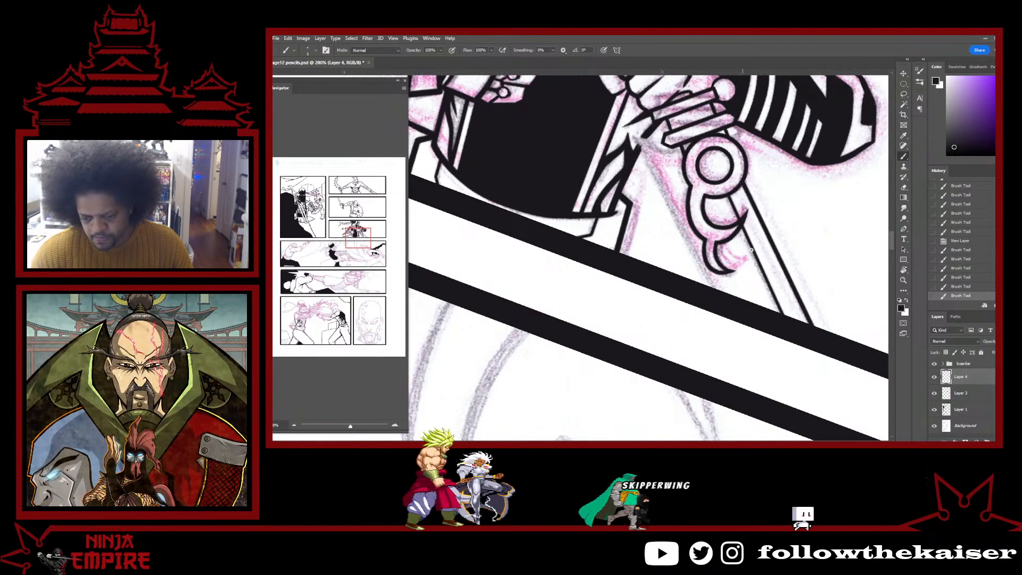
click(721, 301)
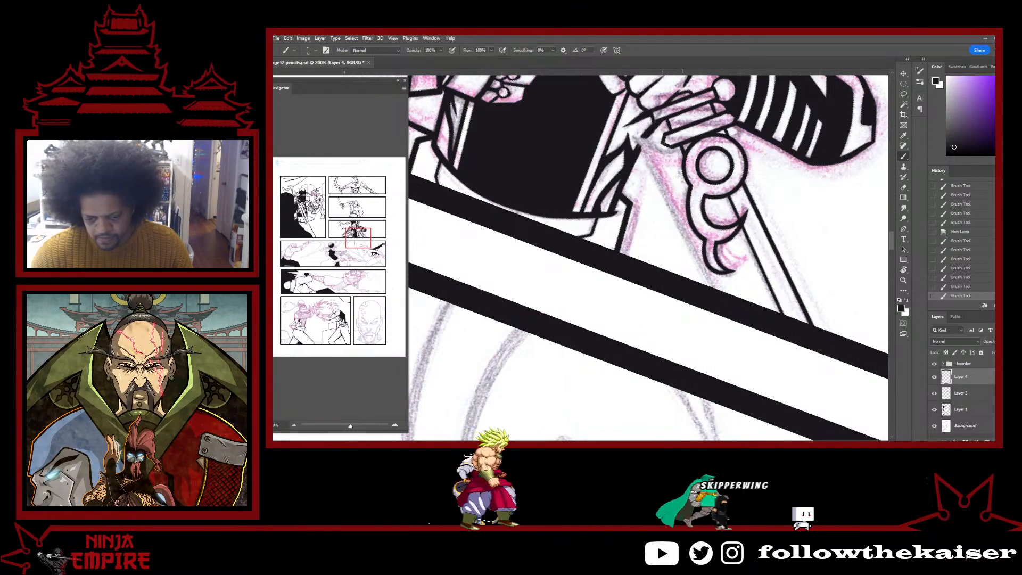
shift+click(635, 138)
scroll(733, 274, down, 2)
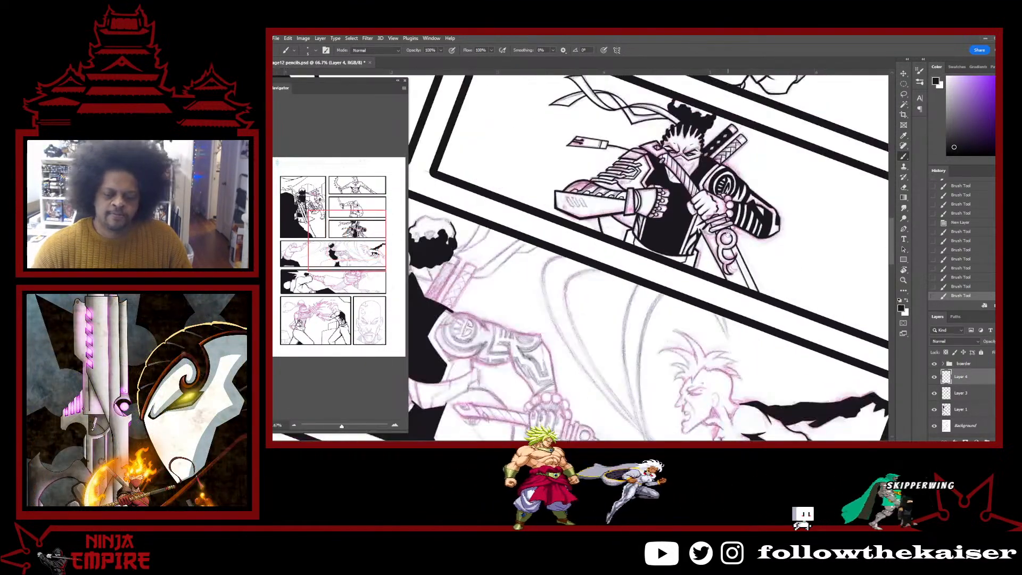
Ink a curved line beneath the guard bands, joining the top of the blade's edge to the guard ring.
scroll(728, 235, up, 5)
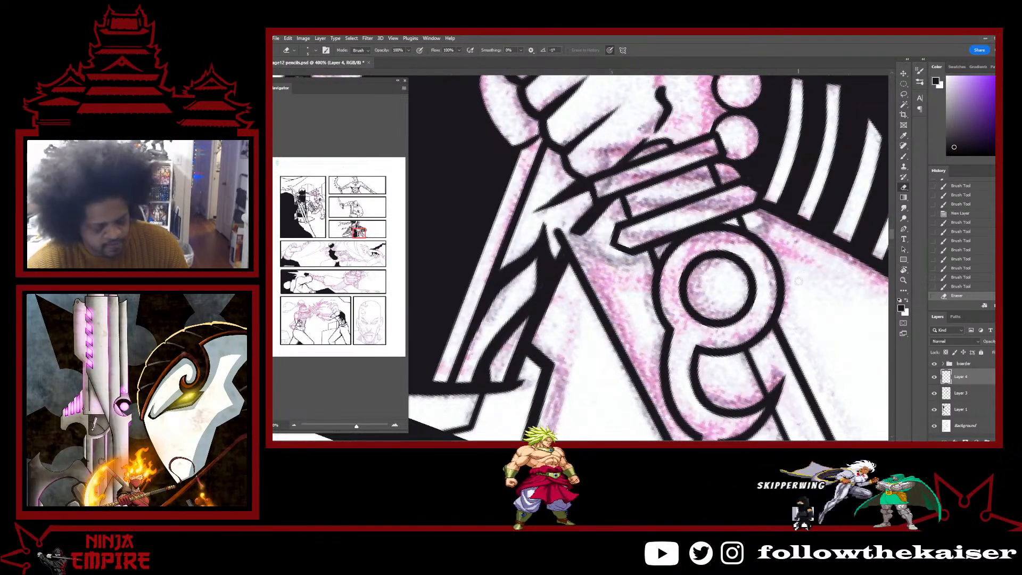
key(r)
drag(796, 282, 673, 320)
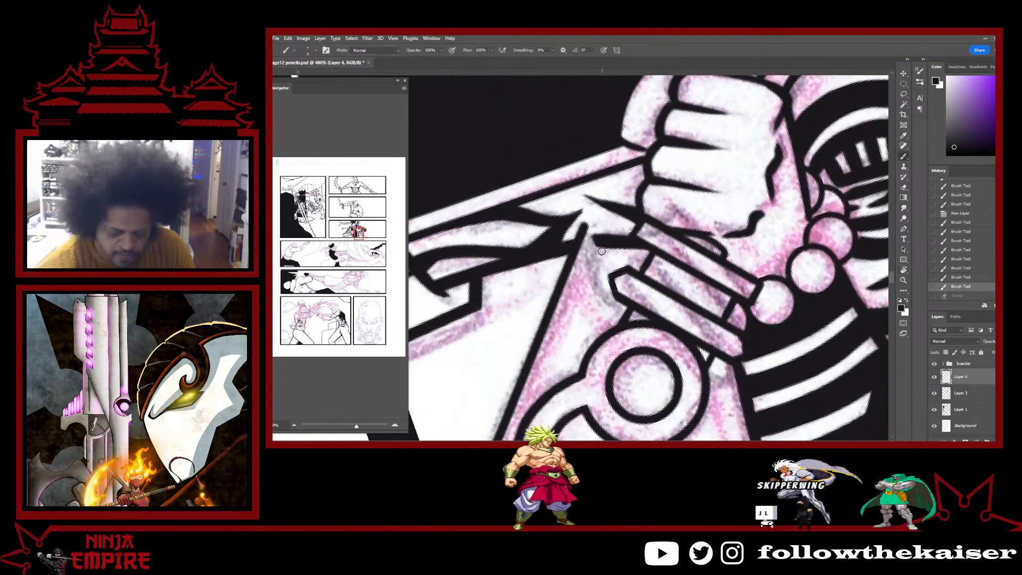
mouse_move(588, 264)
mouse_down()
mouse_move(587, 230)
mouse_move(587, 261)
mouse_move(627, 321)
mouse_up()
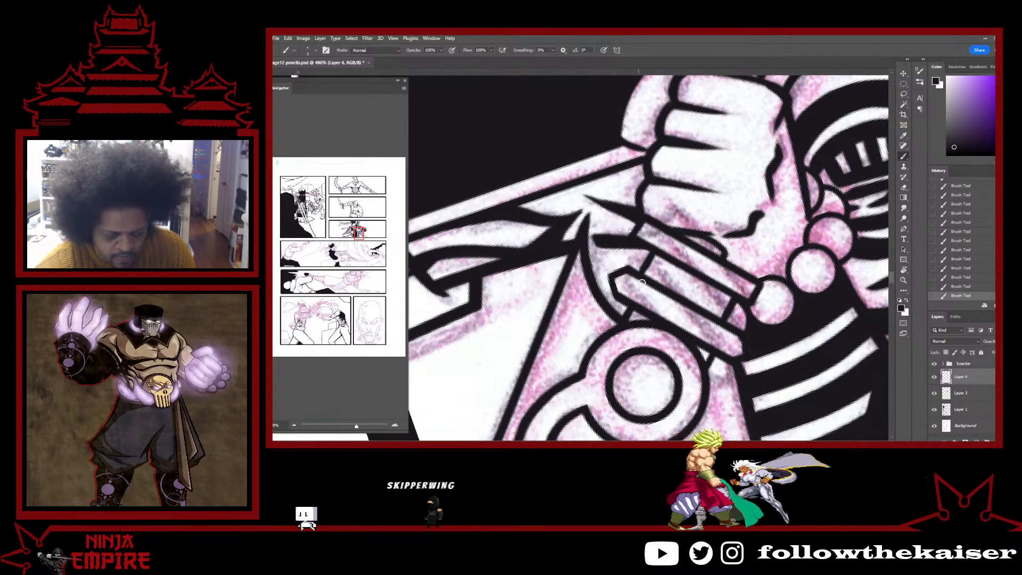
key(r)
drag(632, 224, 661, 222)
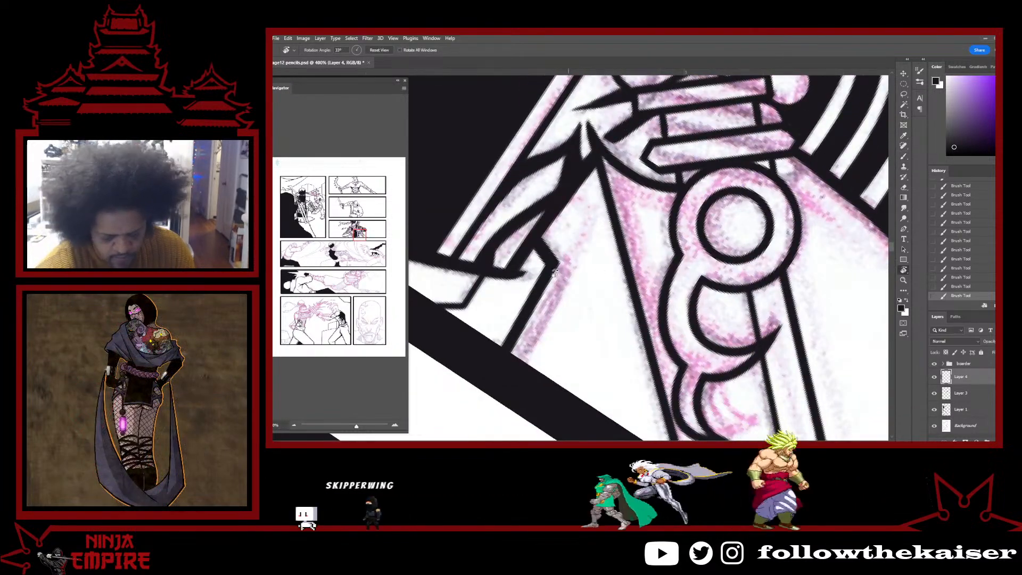
key(b)
Ink the outline of the first slanted slot on the swordsman's forearm plate.
scroll(752, 320, down, 1)
scroll(752, 321, down, 3)
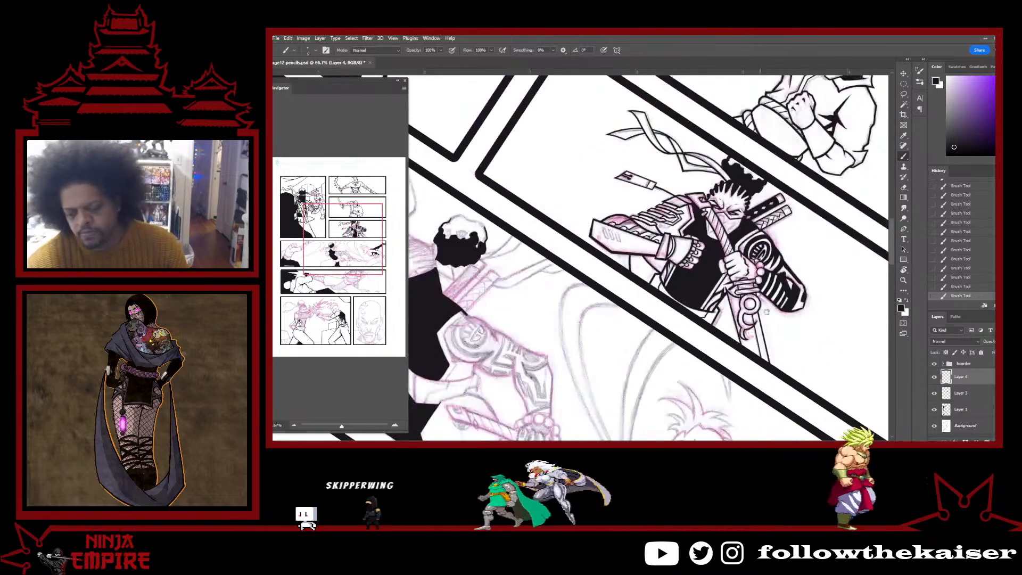
scroll(841, 259, up, 1)
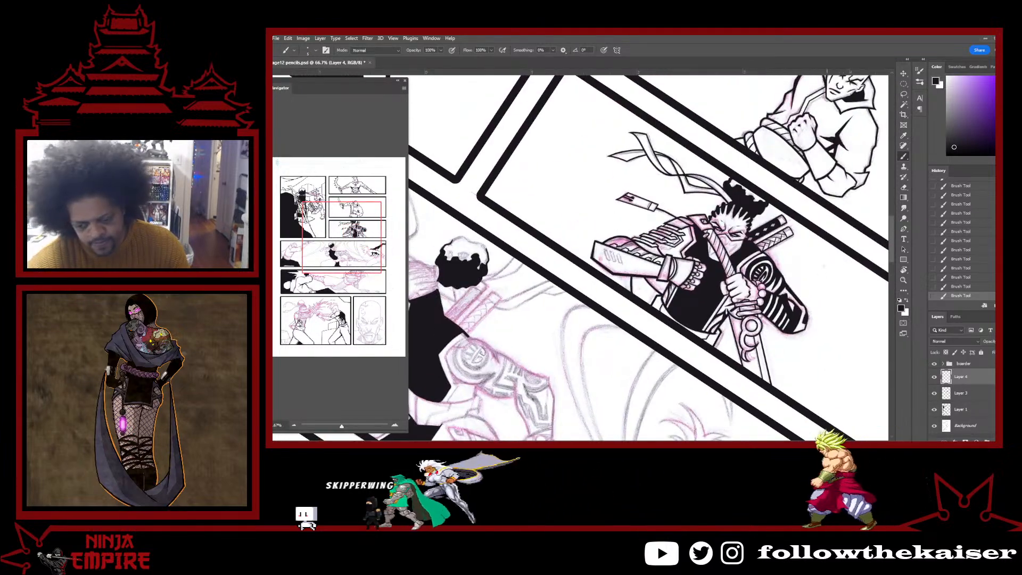
key(r)
drag(801, 280, 798, 262)
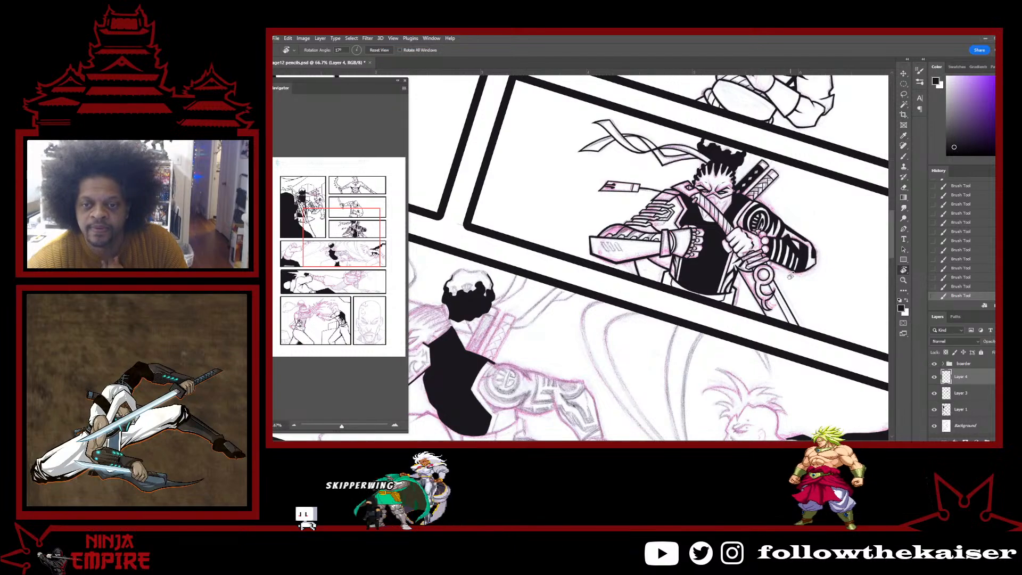
drag(789, 282, 793, 273)
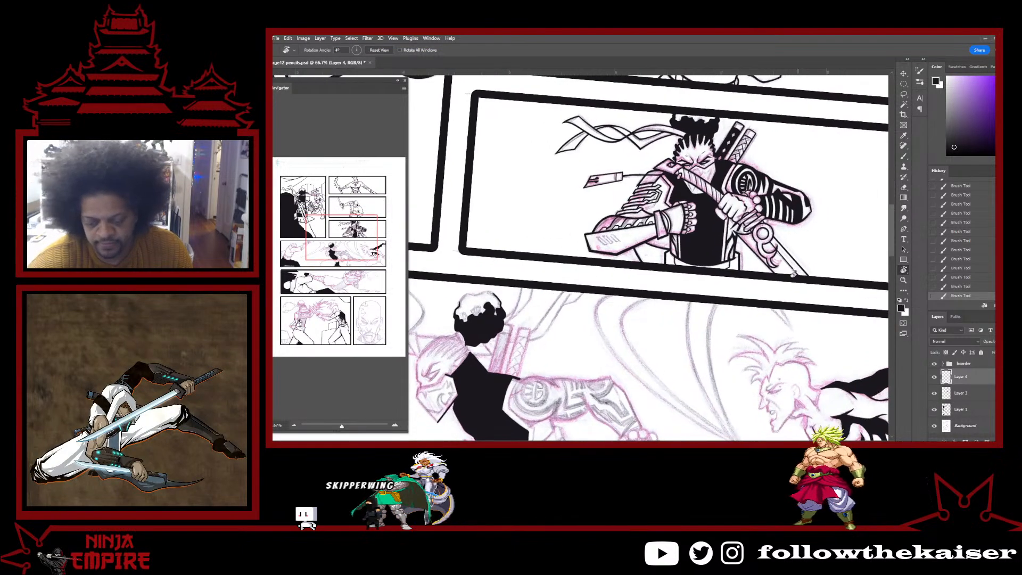
ctrl+click(626, 252)
ctrl+click(626, 257)
drag(625, 260, 619, 356)
ctrl+click(618, 357)
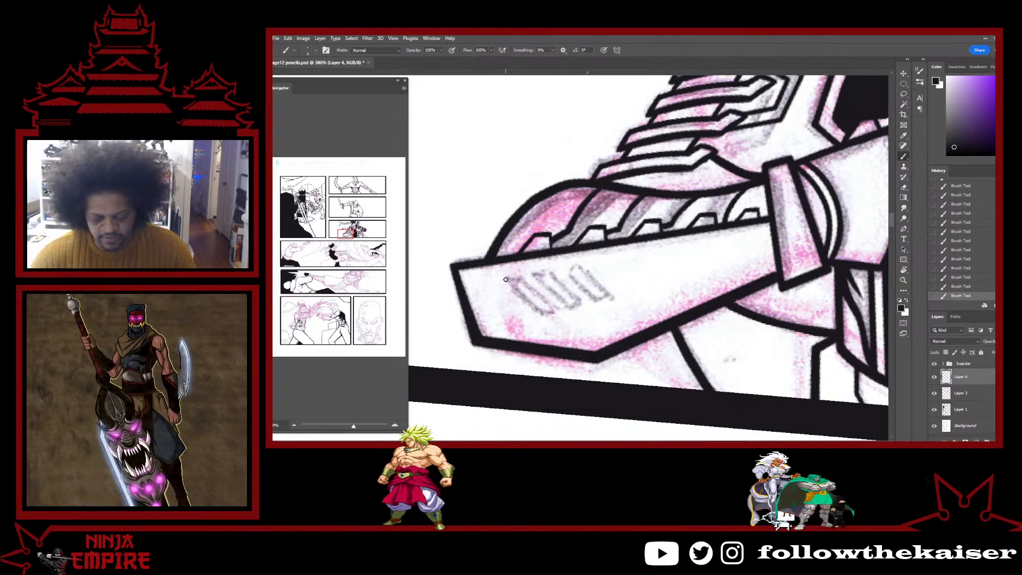
mouse_move(505, 278)
mouse_down()
mouse_move(538, 314)
mouse_move(554, 311)
mouse_up()
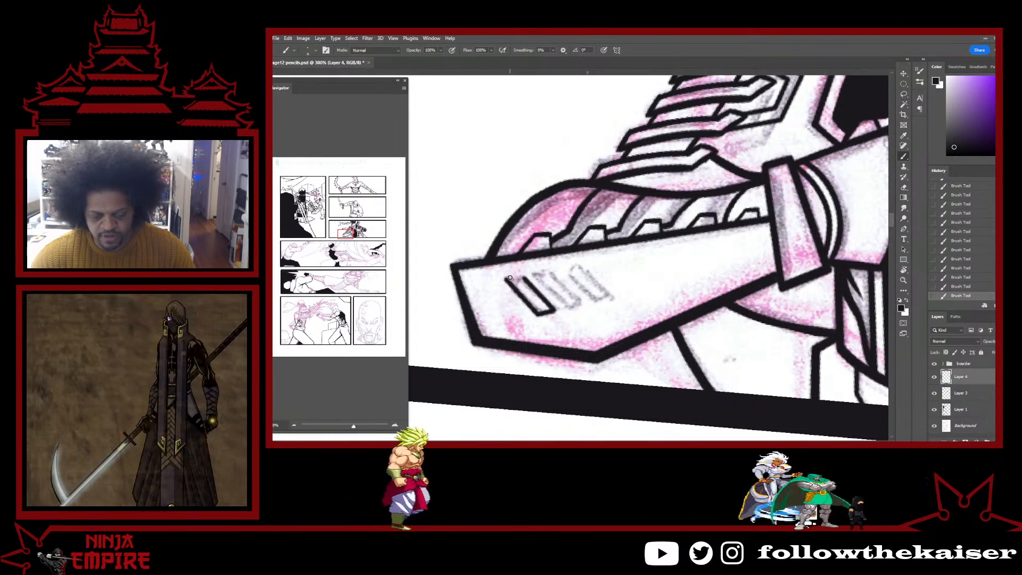
drag(506, 277, 544, 301)
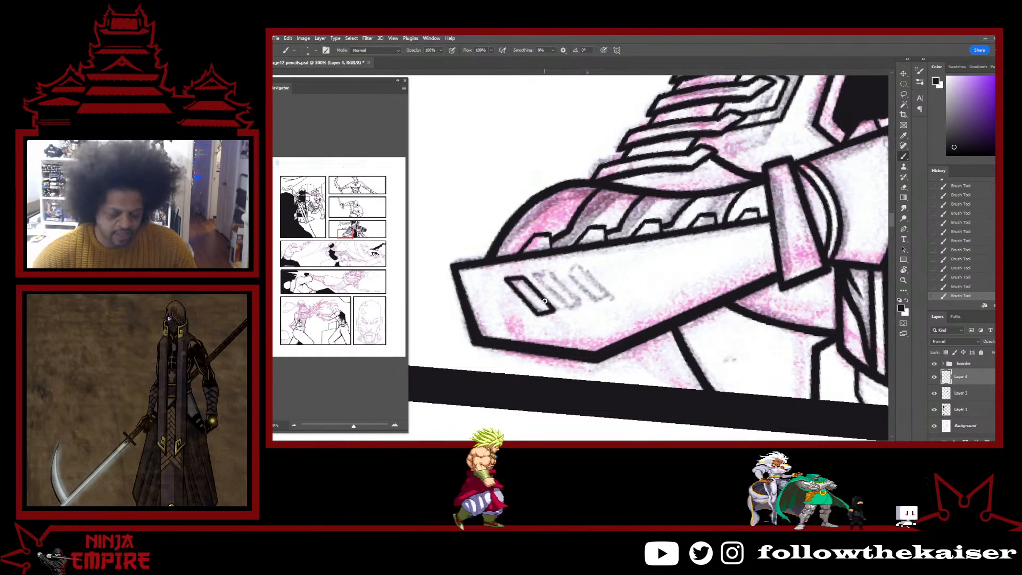
Copy the inked slot and place two duplicates over the remaining pencilled slots on the forearm plate.
key(l)
mouse_move(562, 318)
mouse_down()
mouse_move(503, 273)
mouse_move(565, 312)
mouse_up()
key(ctrl+c)
key(ctrl+v)
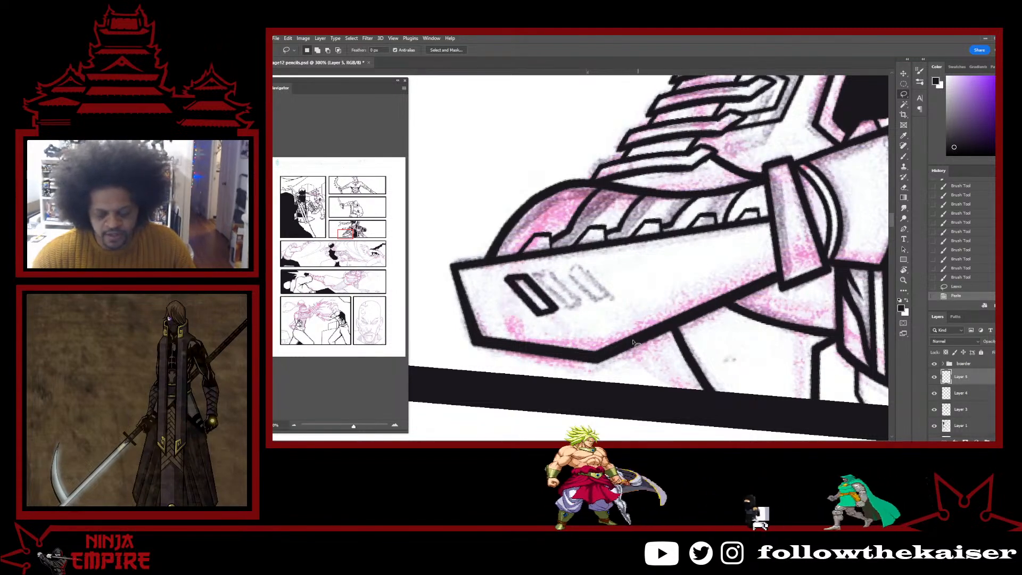
key(v)
drag(565, 299, 576, 295)
key(ctrl+v)
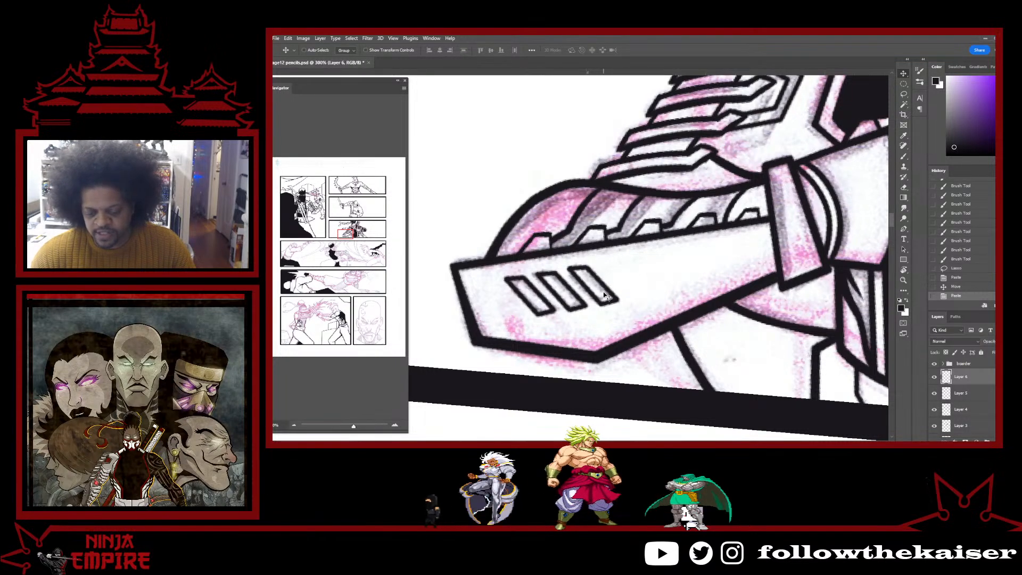
Touch up the ink below the gripping fist where the blade's edge meets the pointed folds.
ctrl+alt+click(767, 334)
ctrl+alt+click(766, 334)
drag(766, 334, 594, 334)
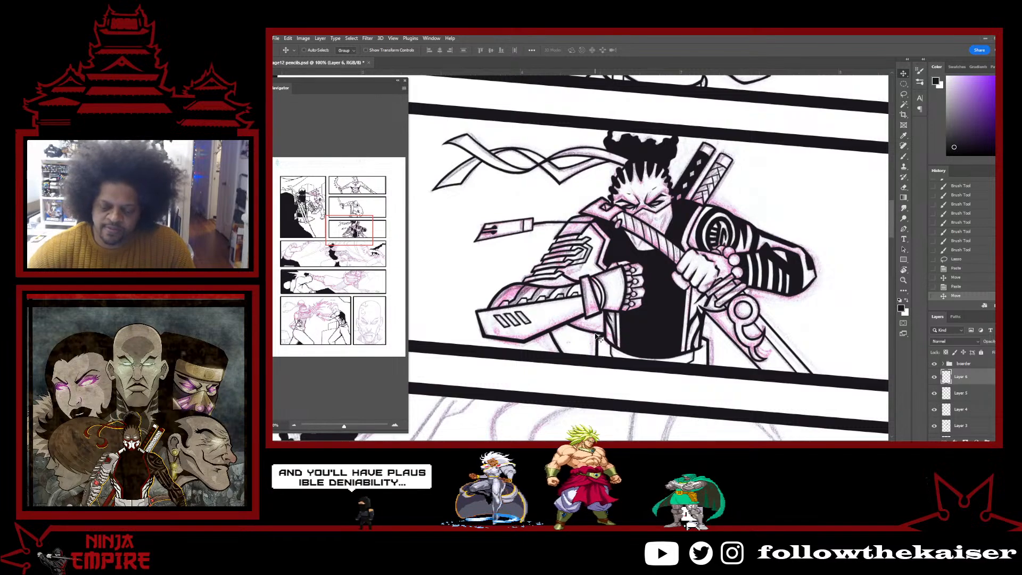
ctrl+click(725, 299)
ctrl+click(725, 299)
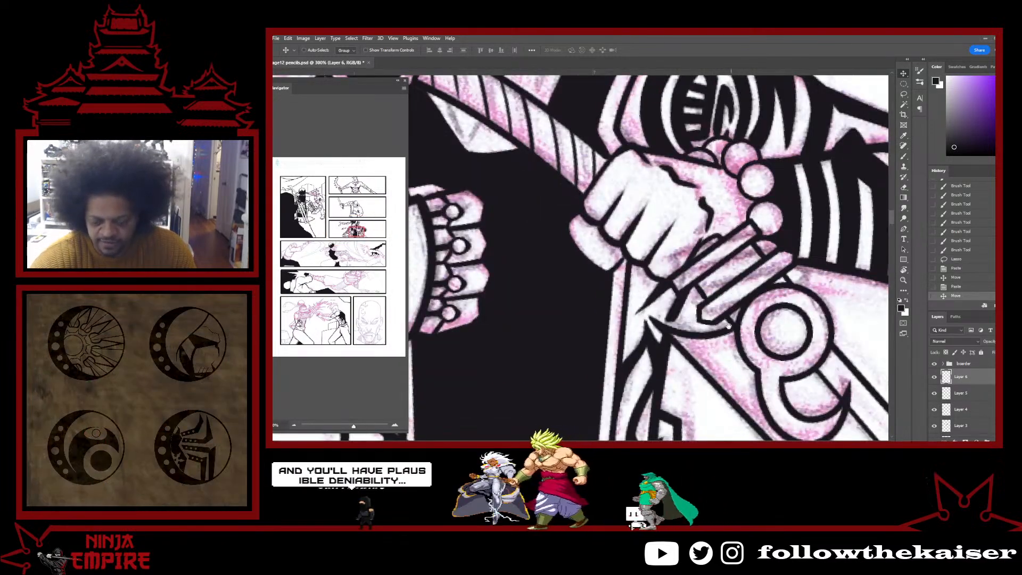
drag(729, 324, 723, 317)
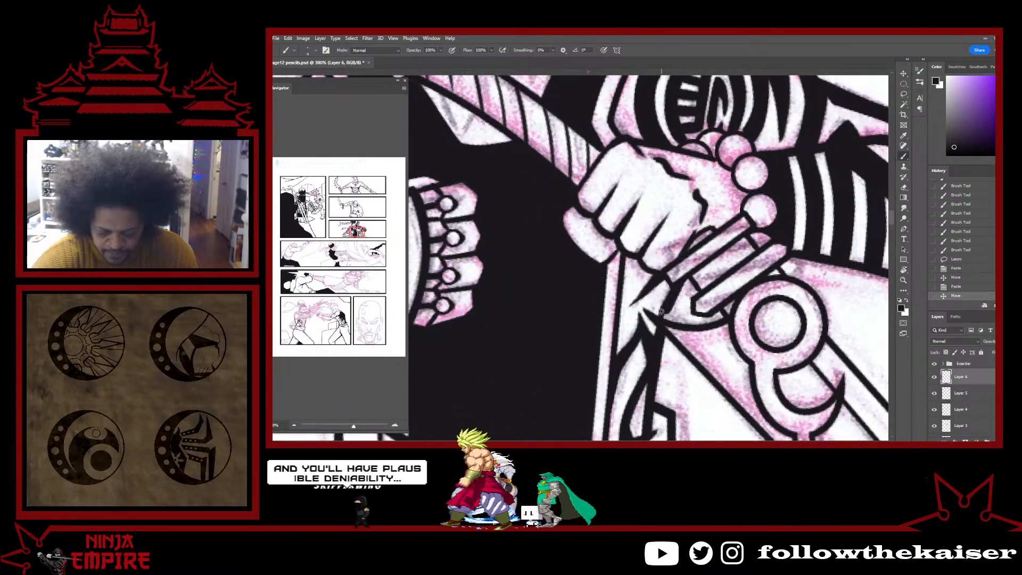
drag(661, 312, 661, 313)
key(ctrl+z)
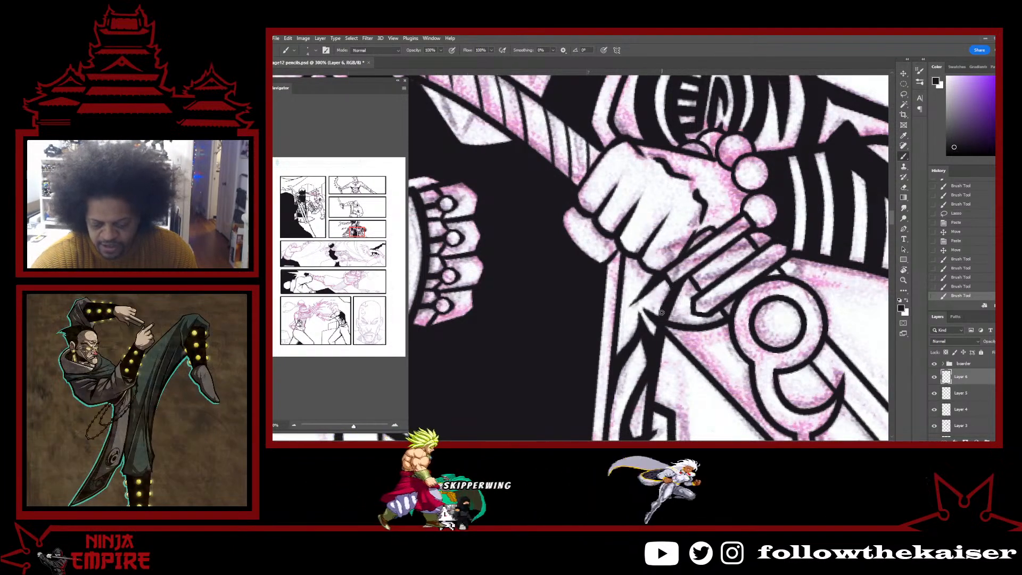
drag(669, 355, 672, 301)
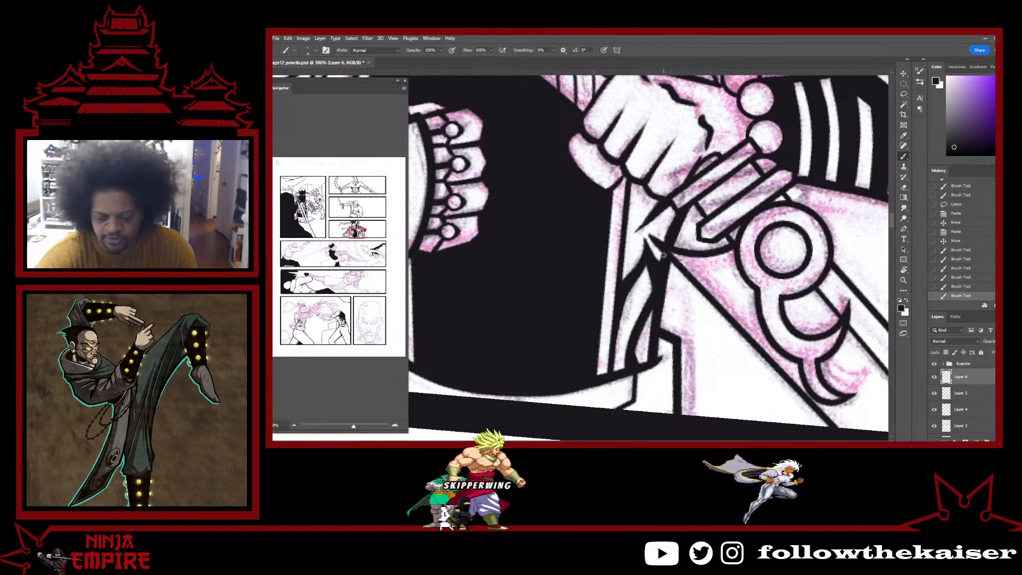
scroll(663, 337, down, 2)
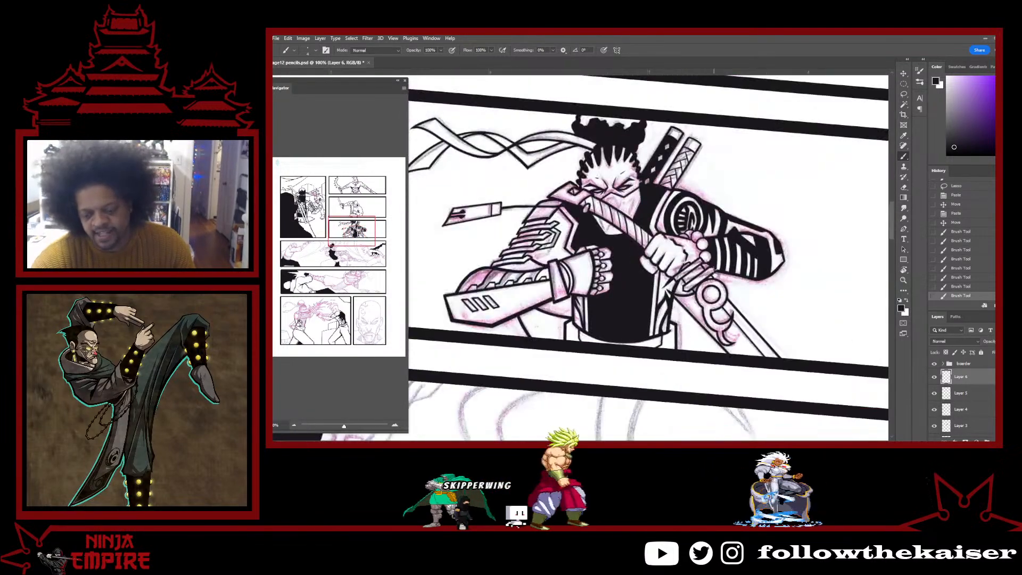
Undo the last mask stroke and re-ink the mask's side edge from the cheek notch down to the sword handle.
scroll(687, 292, up, 3)
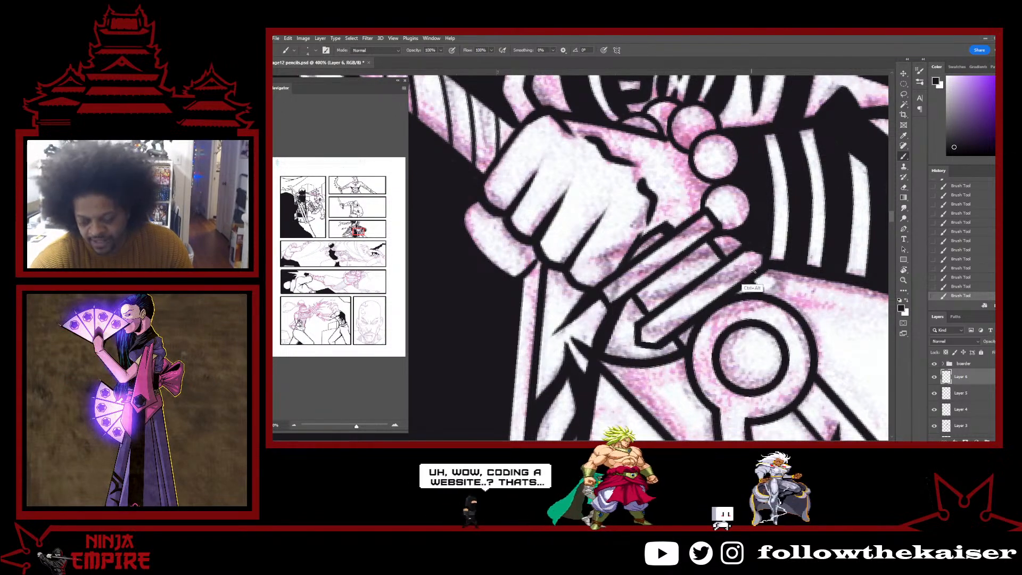
scroll(752, 269, down, 4)
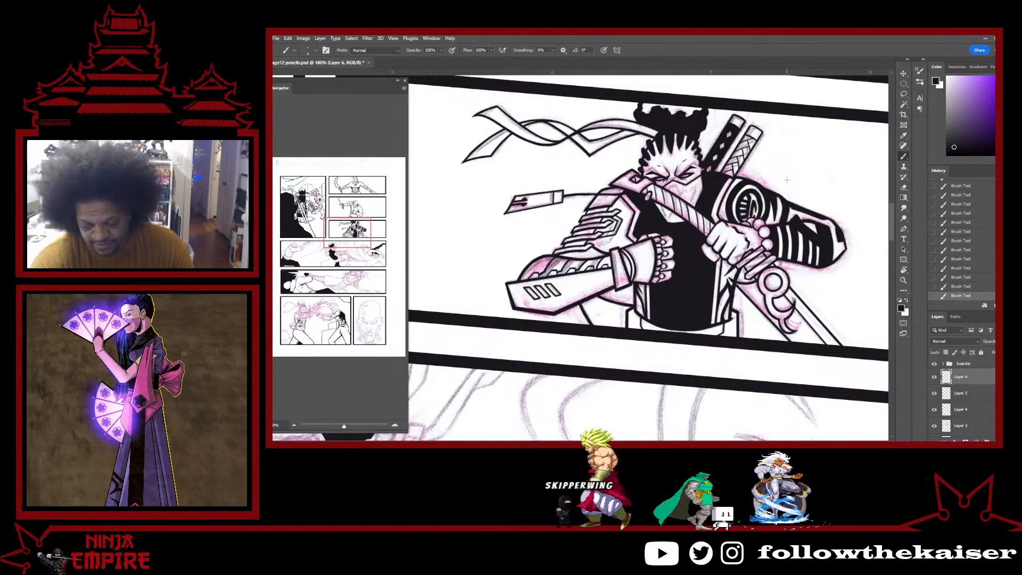
scroll(787, 180, up, 3)
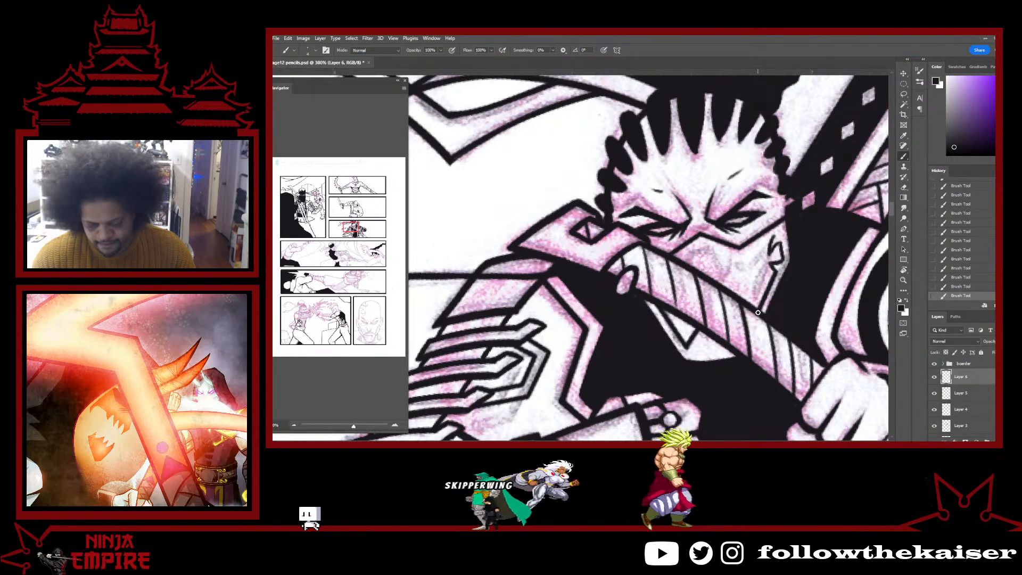
key(ctrl+z)
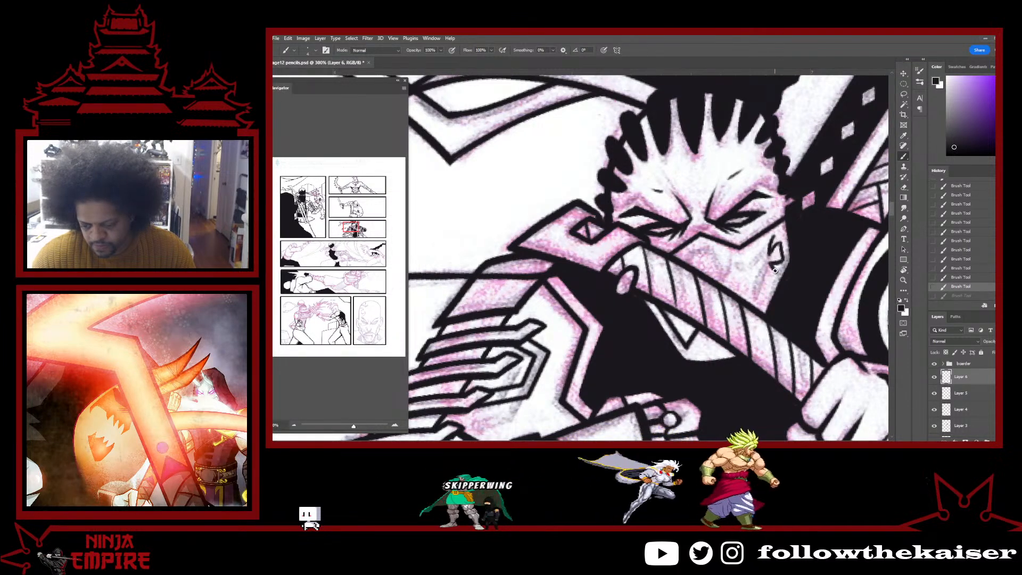
drag(774, 271, 759, 310)
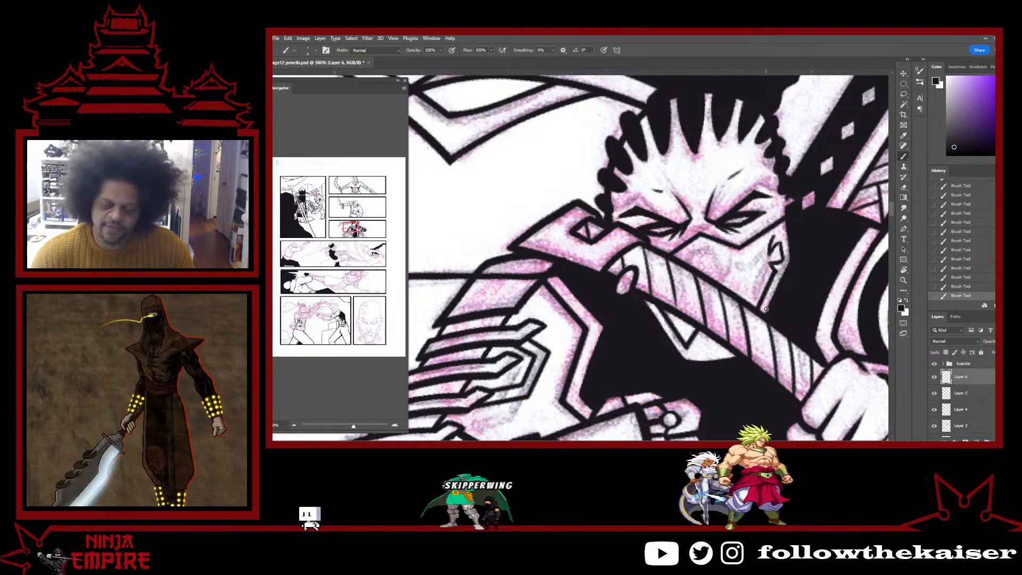
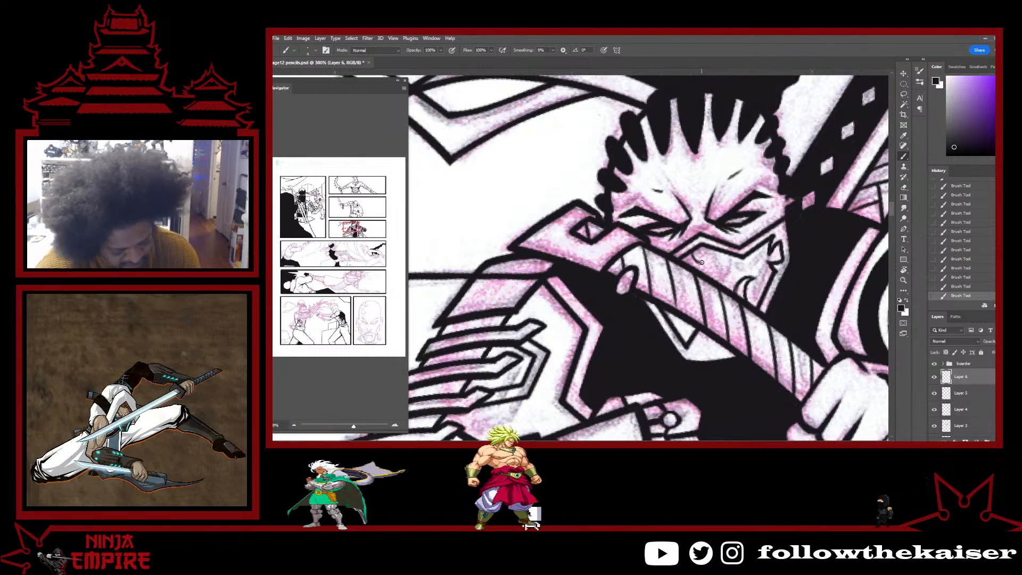
Ink the small rounded, slotted vent at the front of the mask and touch up the collar point beneath the sword handle.
key(ctrl+z)
key(ctrl+z)
key(ctrl+shift+z)
key(ctrl+shift+z)
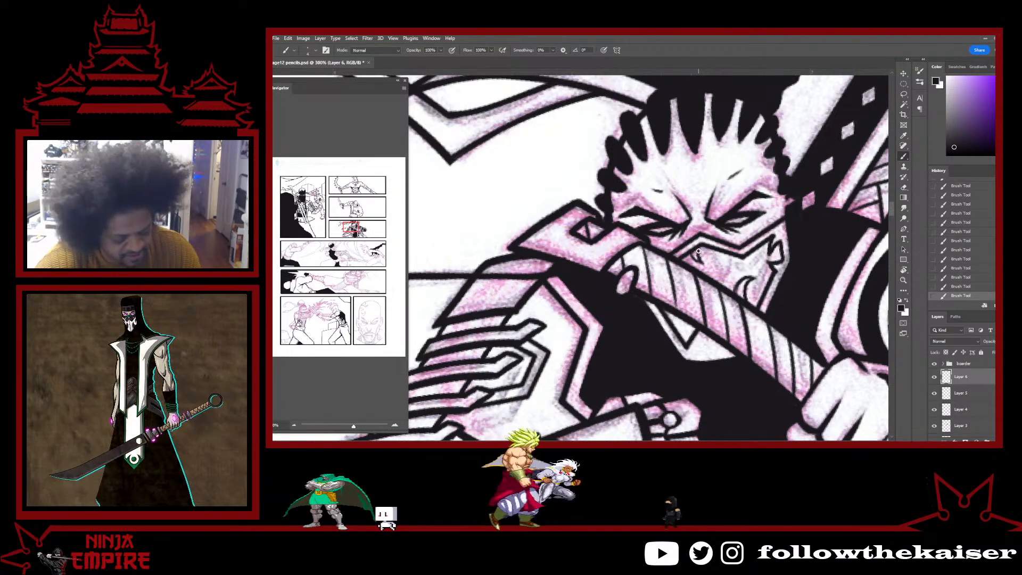
key(e)
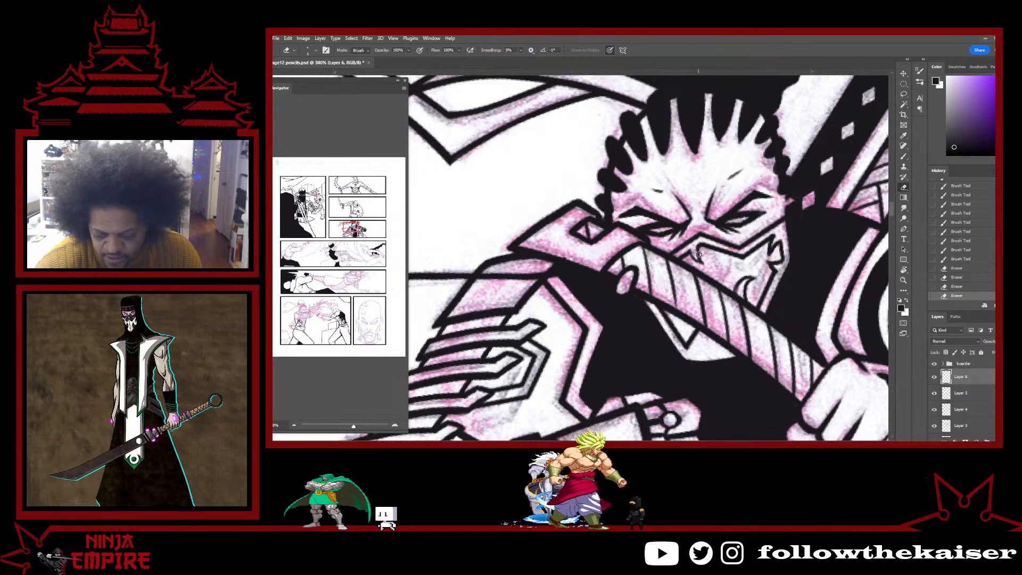
key(b)
mouse_move(700, 247)
mouse_down()
mouse_move(704, 262)
mouse_move(709, 246)
mouse_up()
key(e)
key(b)
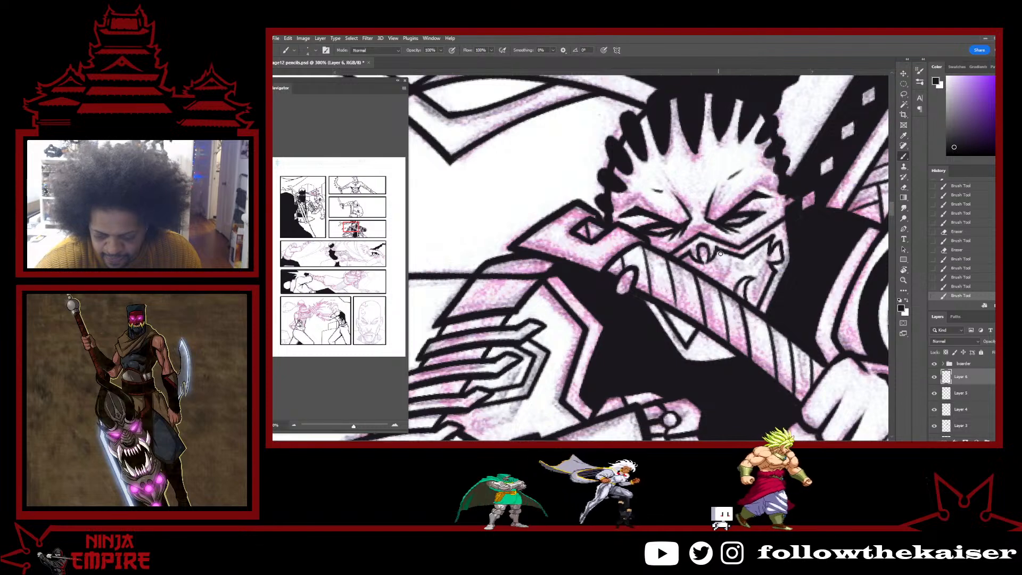
drag(701, 247, 707, 270)
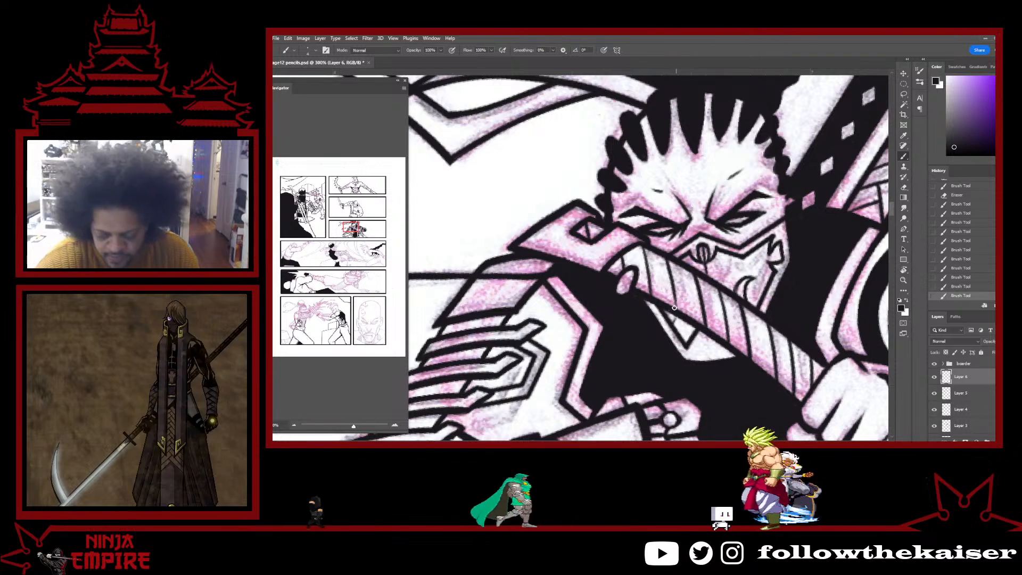
mouse_move(668, 312)
mouse_down()
mouse_move(672, 326)
mouse_move(663, 303)
mouse_move(673, 313)
mouse_up()
key(e)
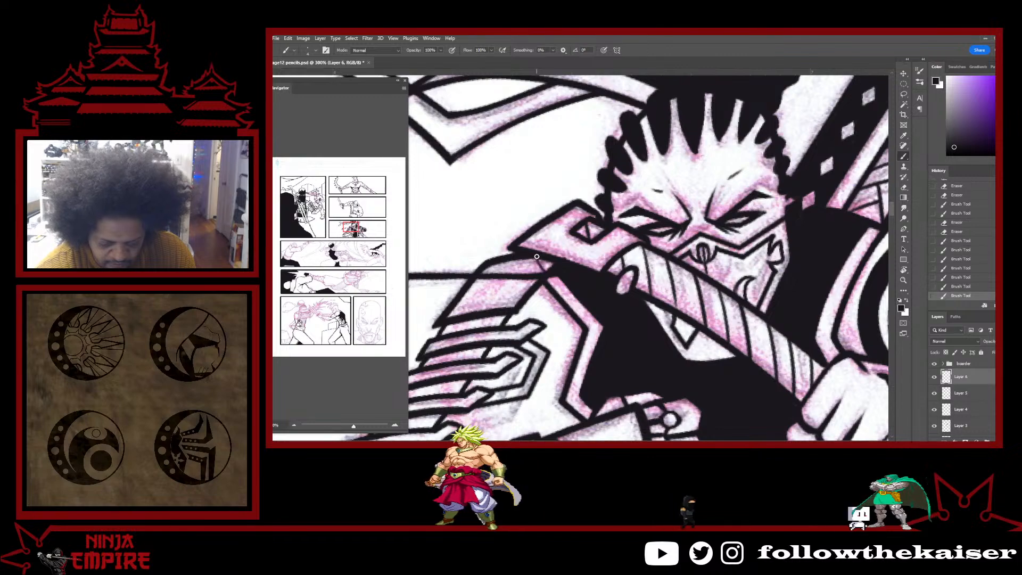
Merge the inking layers down into Layer 1 and clean up the ink in the gap between the shoulder armour and collar.
key(r)
mouse_move(574, 271)
mouse_down()
mouse_move(573, 242)
mouse_move(561, 258)
mouse_up()
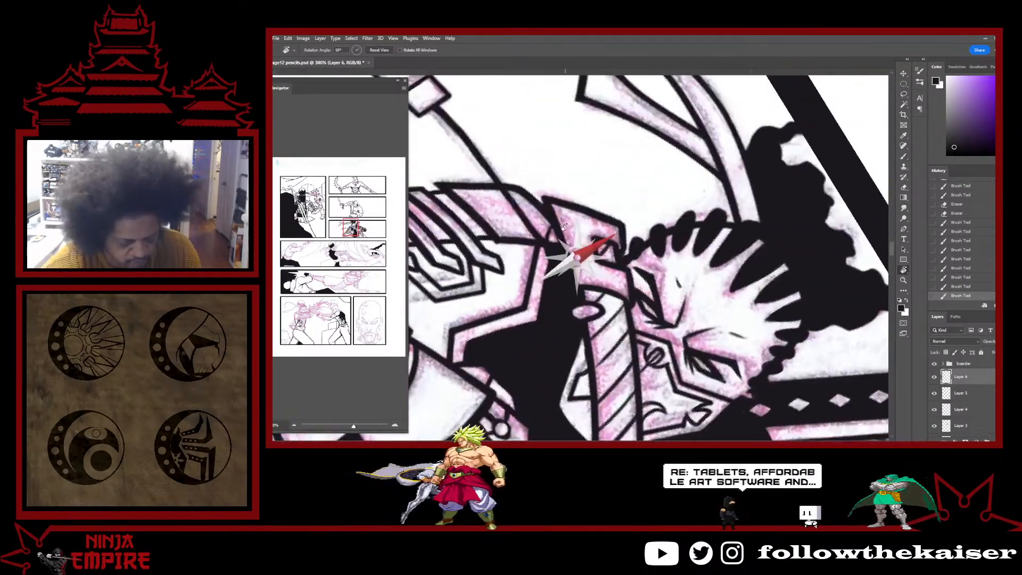
key(e)
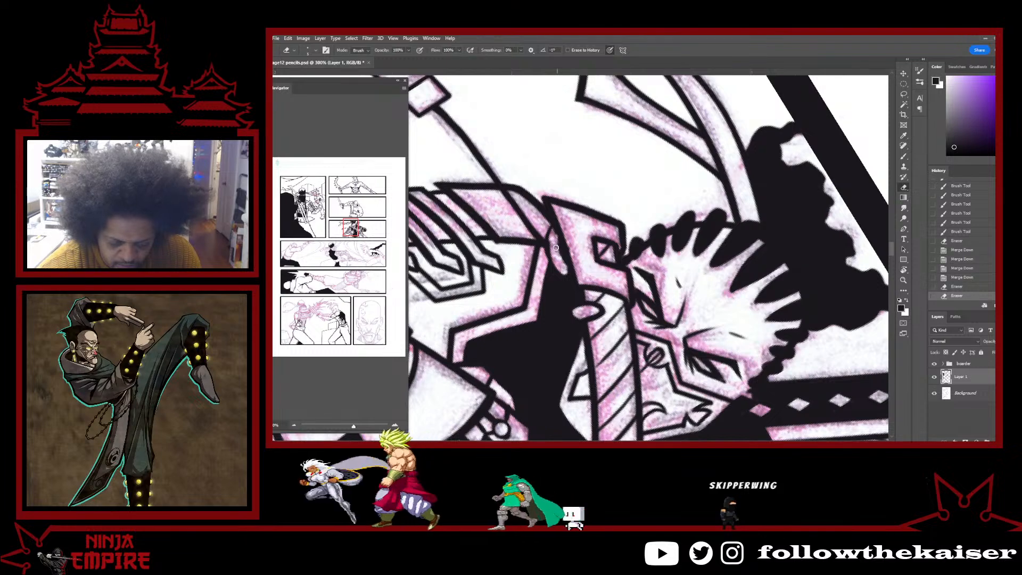
drag(563, 268, 563, 249)
key(b)
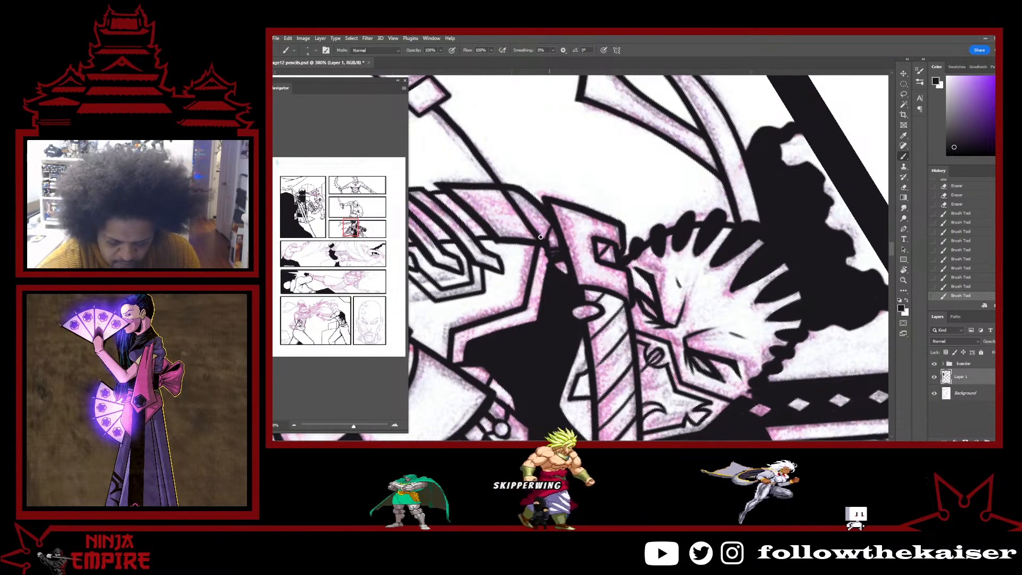
Ink short barbs along the cord running from the shoulder to the dangling tag, and save the file.
mouse_move(523, 214)
mouse_down()
mouse_move(502, 174)
mouse_move(499, 192)
mouse_move(454, 129)
mouse_up()
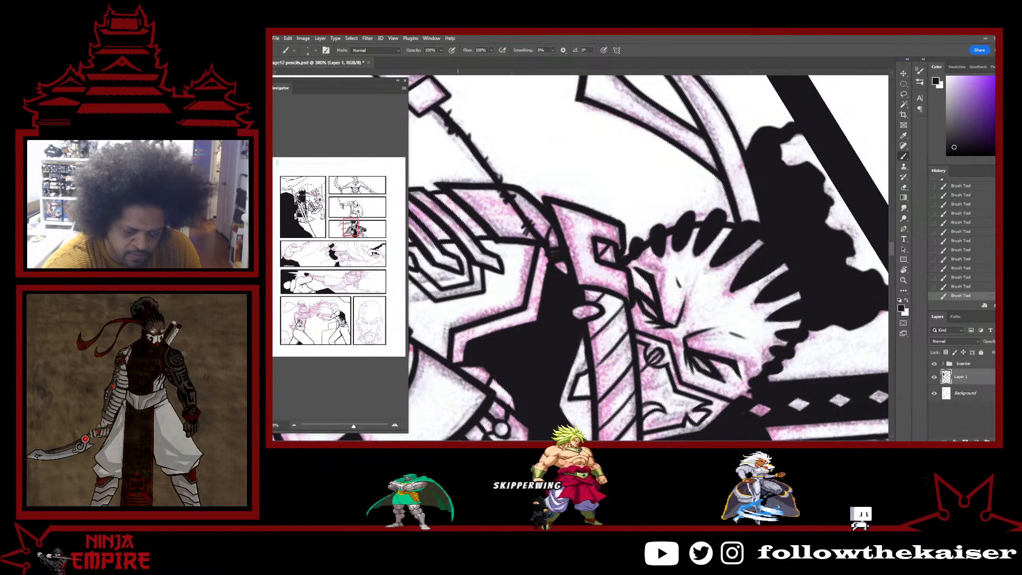
drag(550, 245, 558, 244)
ctrl+alt+click(689, 321)
ctrl+alt+click(690, 321)
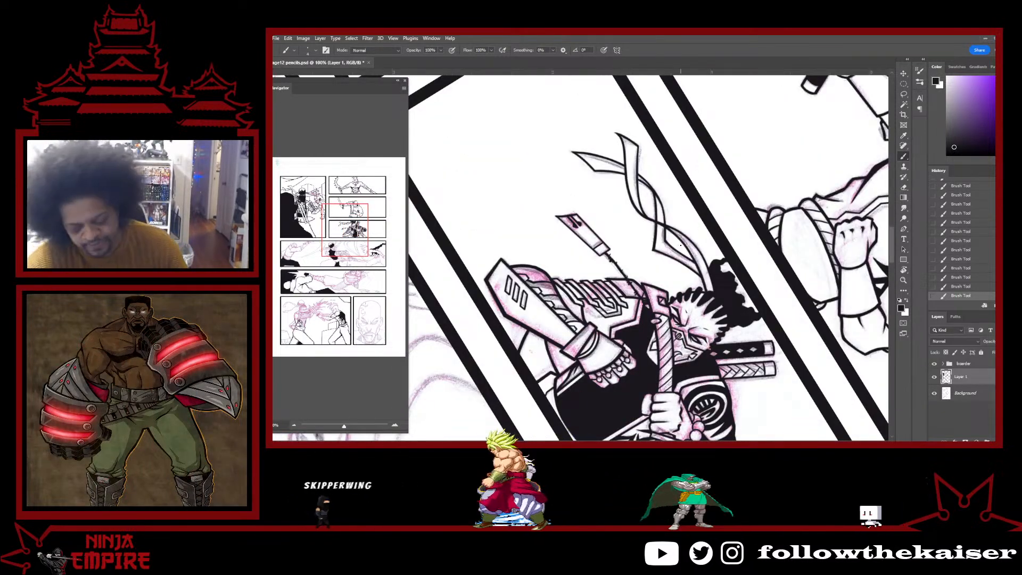
ctrl+alt+click(754, 347)
drag(795, 365, 771, 296)
key(r)
key(Escape)
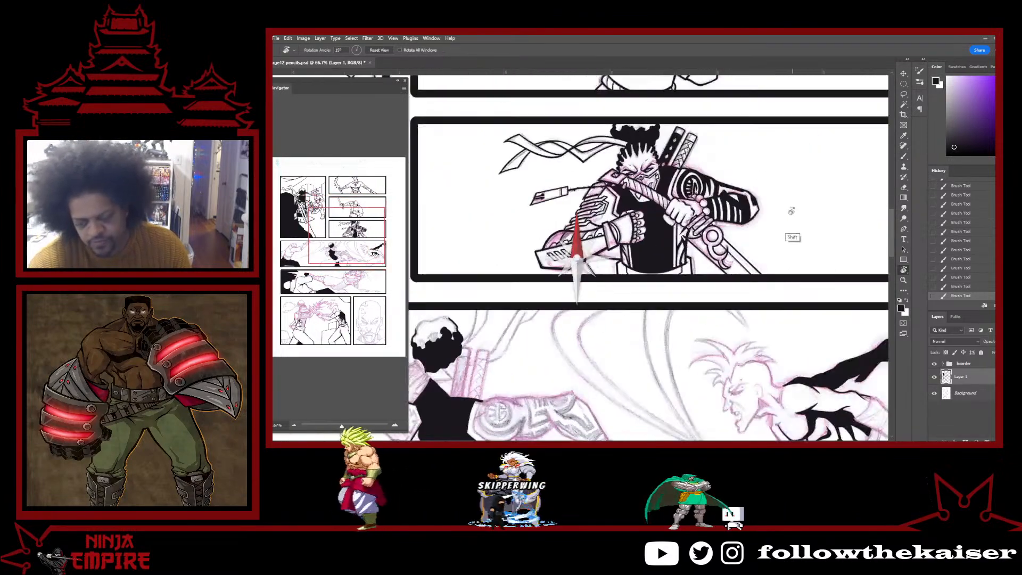
key(ctrl+s)
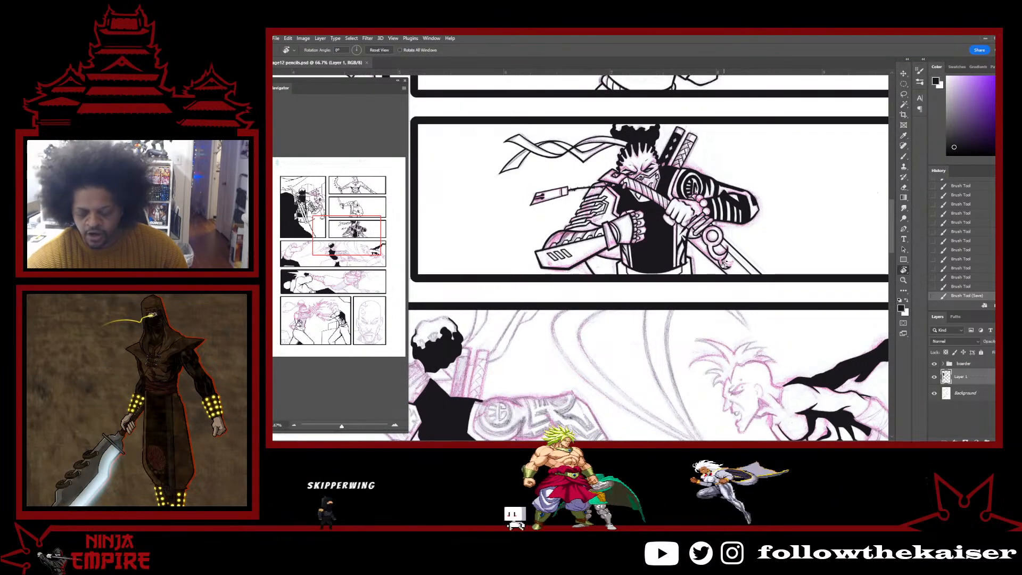
In the wide panel below, ink the curved upper edge of the lower waist band above the left figure's black trousers.
drag(708, 334, 791, 225)
drag(676, 413, 810, 387)
drag(632, 343, 775, 332)
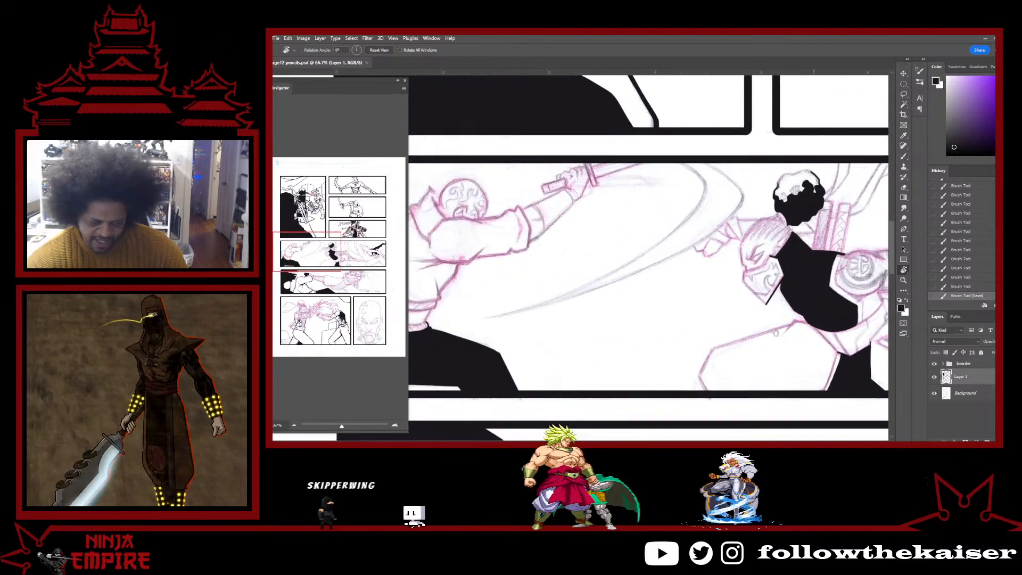
drag(675, 334, 842, 337)
ctrl+click(557, 341)
ctrl+click(558, 341)
ctrl+click(557, 340)
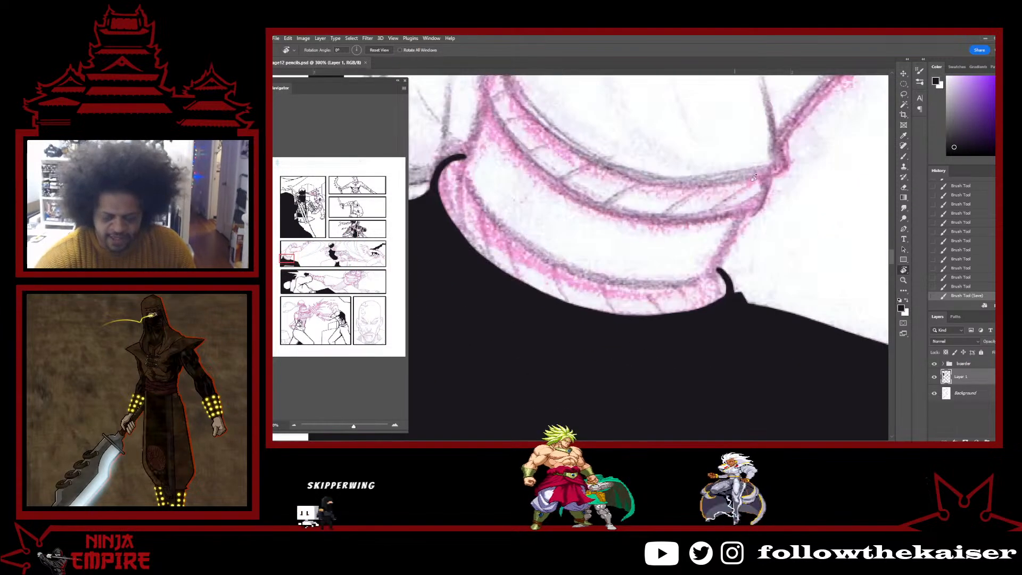
drag(754, 177, 687, 389)
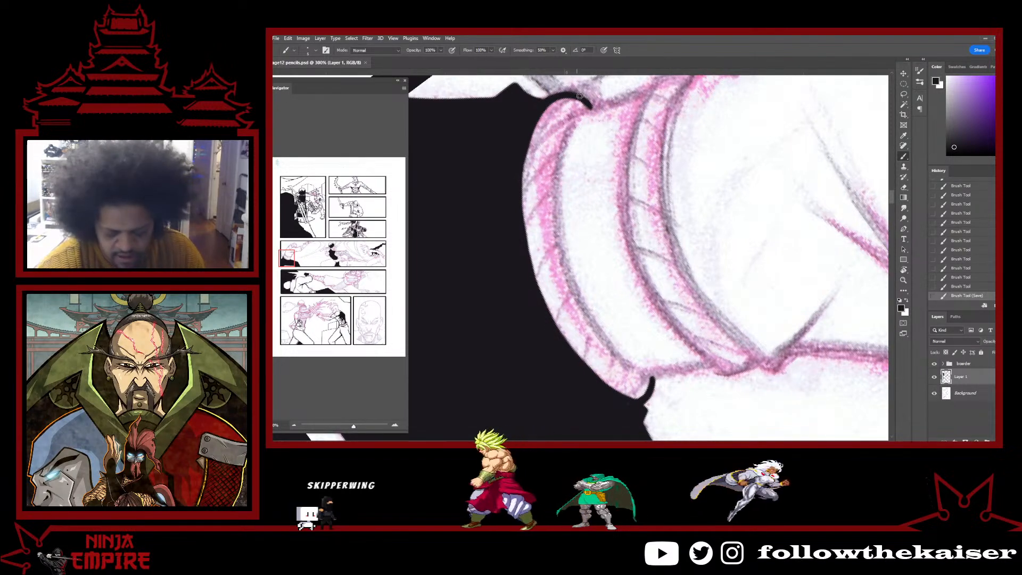
mouse_move(578, 116)
mouse_down()
mouse_move(562, 147)
mouse_move(557, 227)
mouse_move(581, 300)
mouse_move(637, 372)
mouse_up()
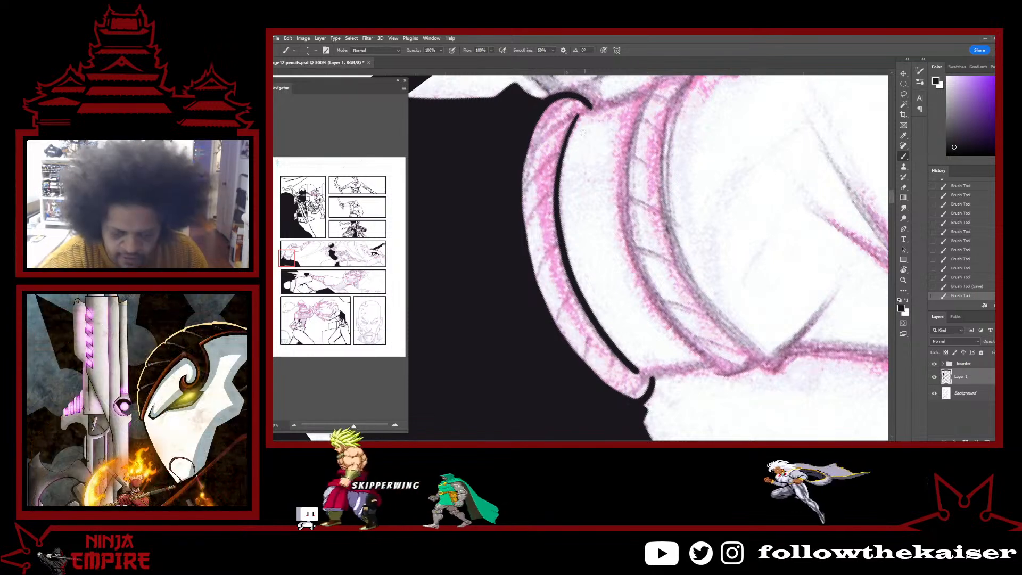
mouse_move(582, 113)
mouse_down()
mouse_move(557, 196)
mouse_move(561, 241)
mouse_move(592, 314)
mouse_move(637, 369)
mouse_up()
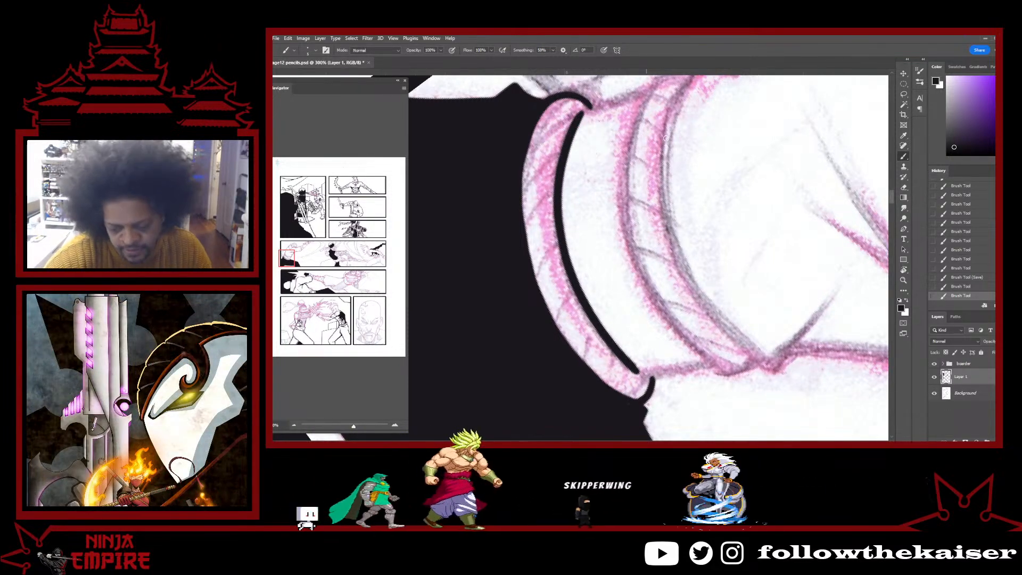
Ink the two parallel curves outlining the upper rope-like band around the left figure's waist.
drag(739, 315, 717, 363)
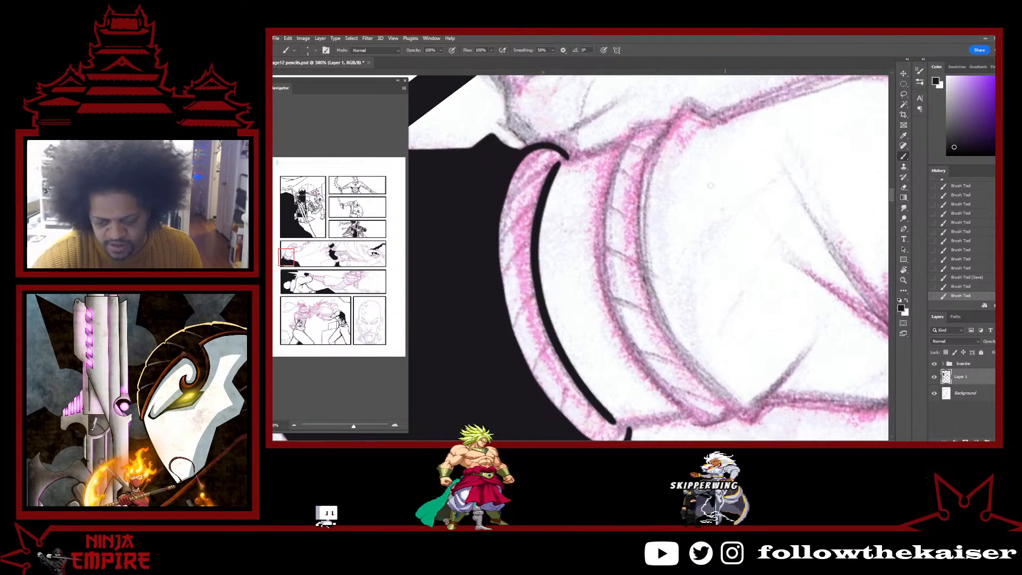
mouse_move(637, 126)
mouse_down()
mouse_move(603, 234)
mouse_move(608, 294)
mouse_up()
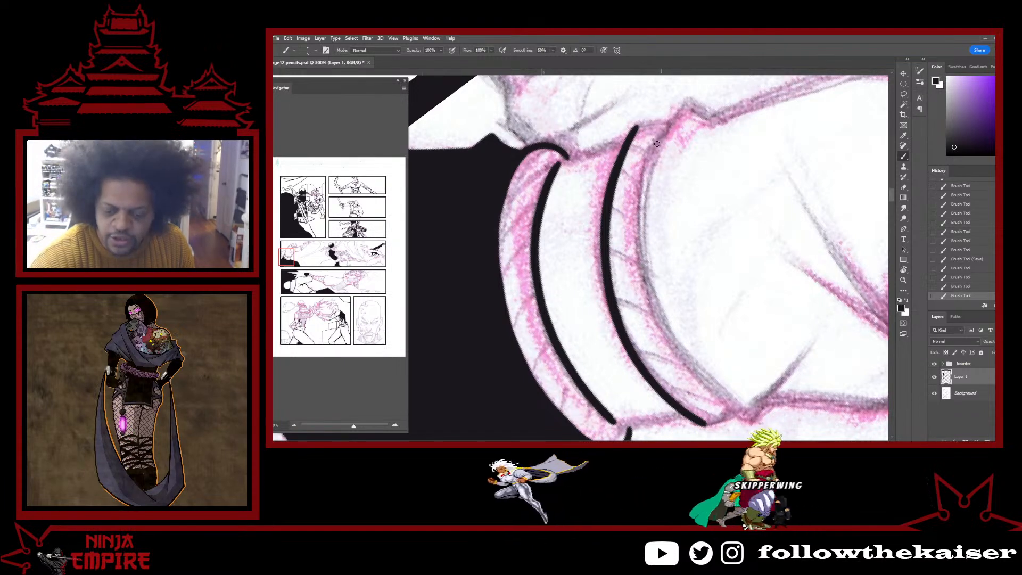
drag(650, 304, 750, 426)
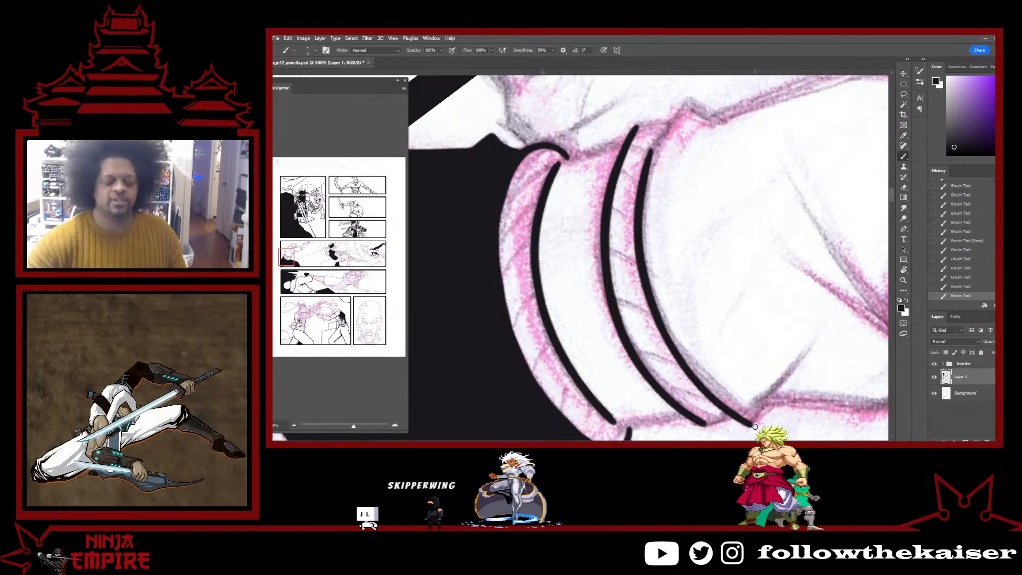
Ink the rounded left end of the upper waist band and trim its outline with the Eraser.
key(r)
mouse_move(789, 293)
mouse_down()
mouse_move(696, 144)
mouse_move(636, 109)
mouse_up()
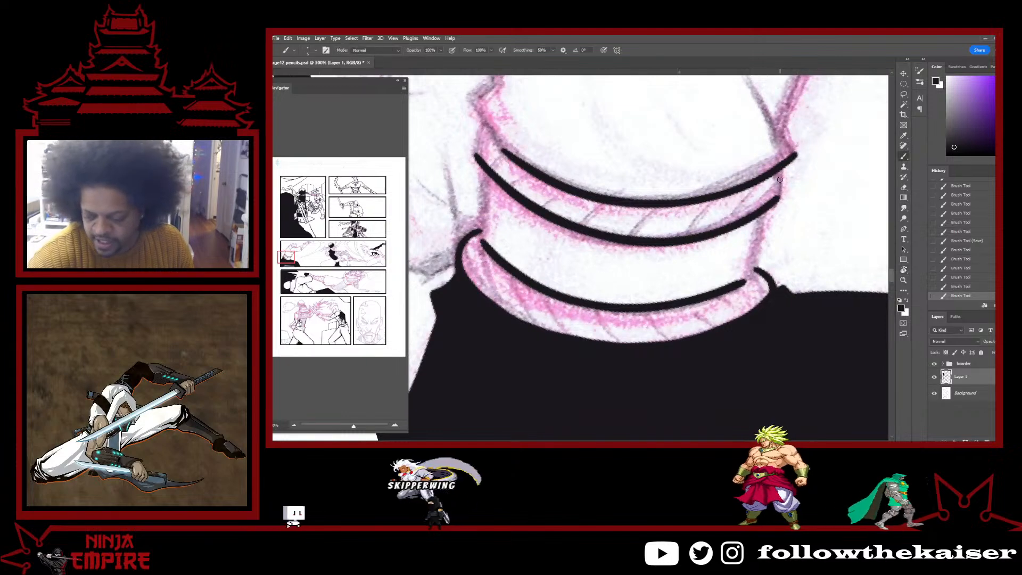
drag(775, 171, 778, 200)
key(ctrl+z)
key(space)
mouse_move(609, 267)
mouse_down()
mouse_move(661, 324)
mouse_move(720, 363)
mouse_up()
drag(597, 220, 587, 253)
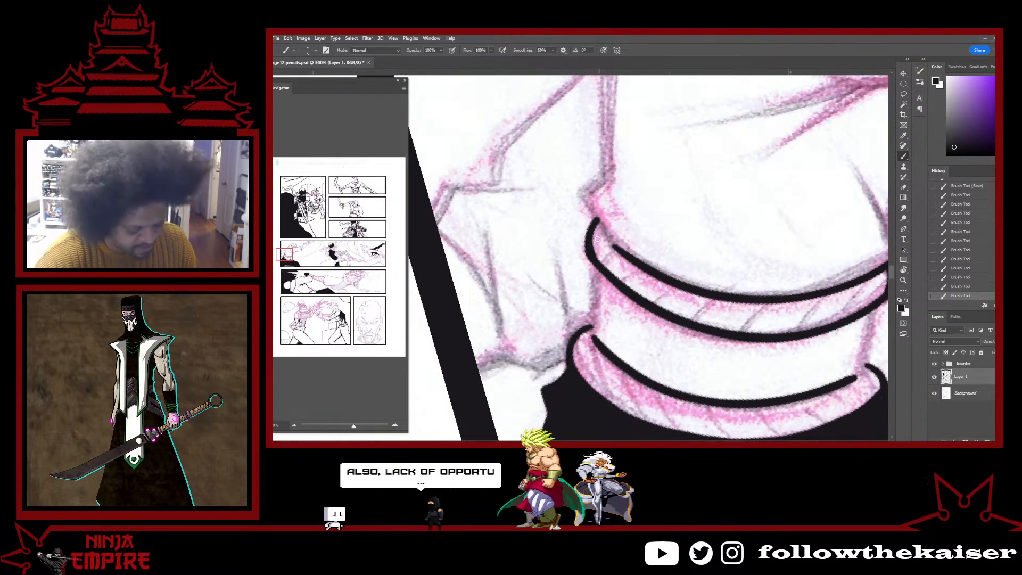
key(e)
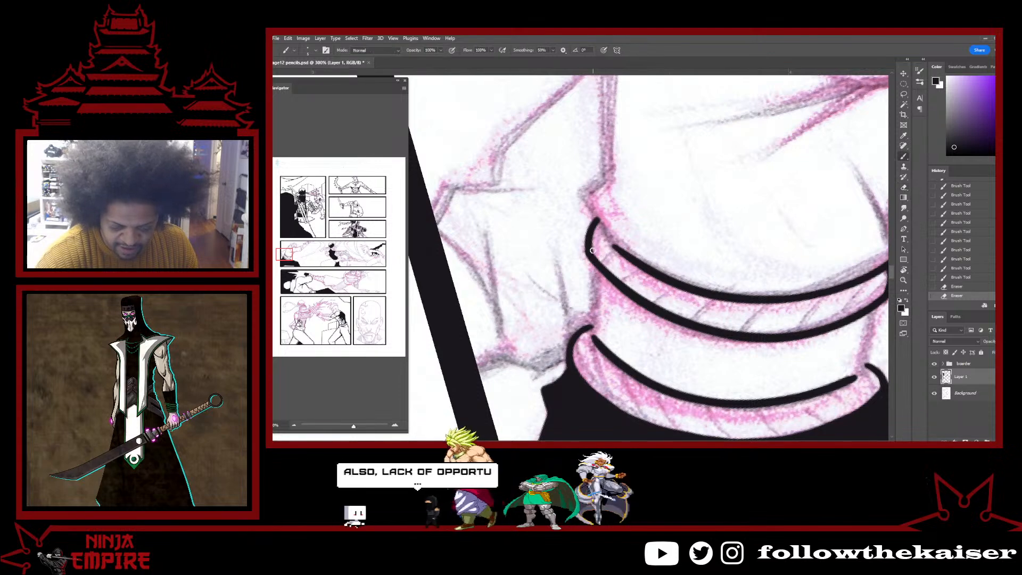
drag(600, 219, 591, 233)
key(e)
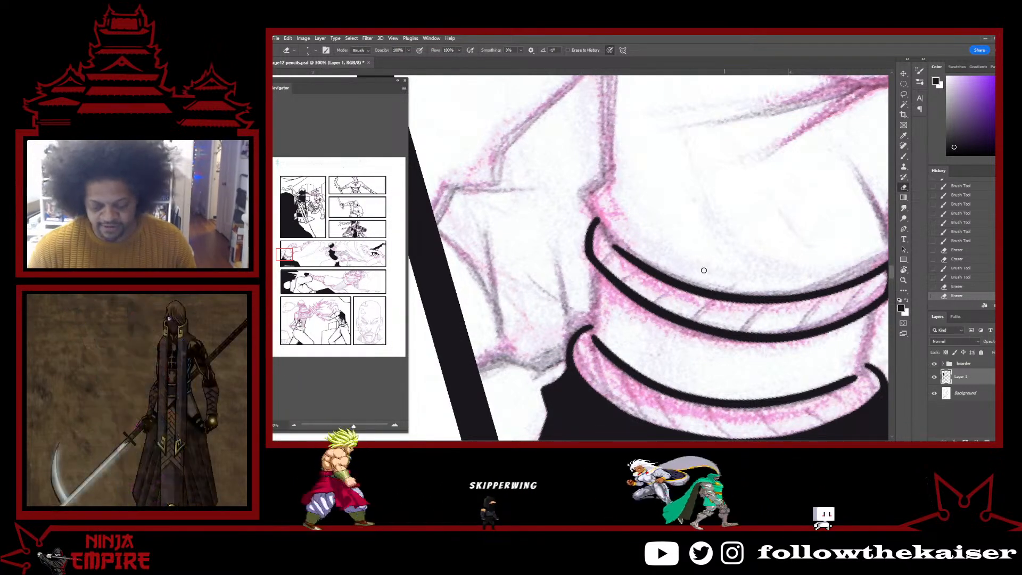
Clean up the upper band's left corner and ink the straight side line joining it to the lower waist band.
mouse_move(582, 295)
mouse_down()
mouse_move(740, 252)
mouse_move(789, 270)
mouse_up()
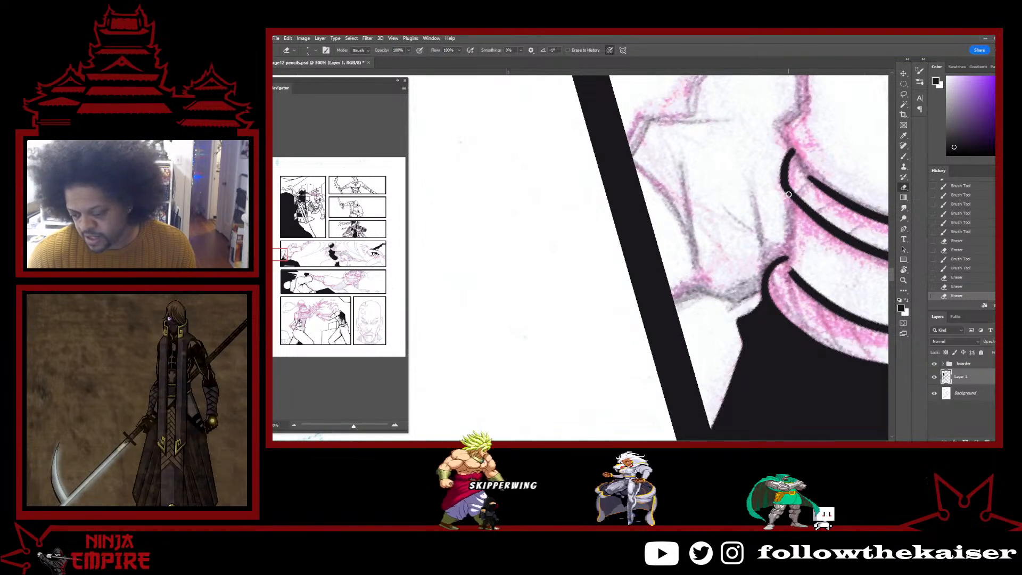
drag(787, 193, 790, 193)
key(b)
drag(788, 270, 785, 190)
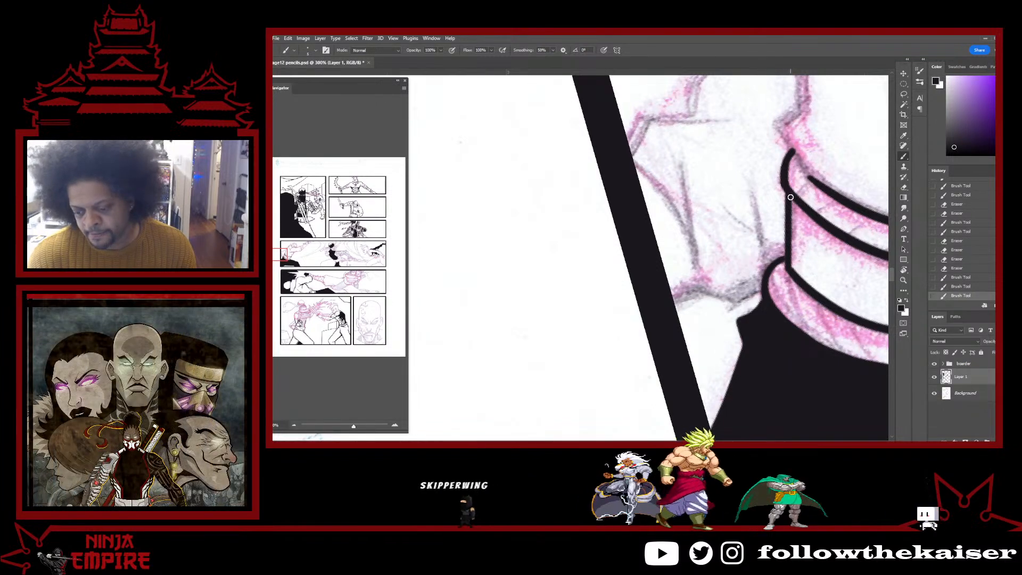
drag(789, 195, 790, 266)
mouse_move(831, 279)
mouse_down()
mouse_move(699, 202)
mouse_move(680, 213)
mouse_up()
ctrl+alt+click(717, 262)
ctrl+alt+click(717, 262)
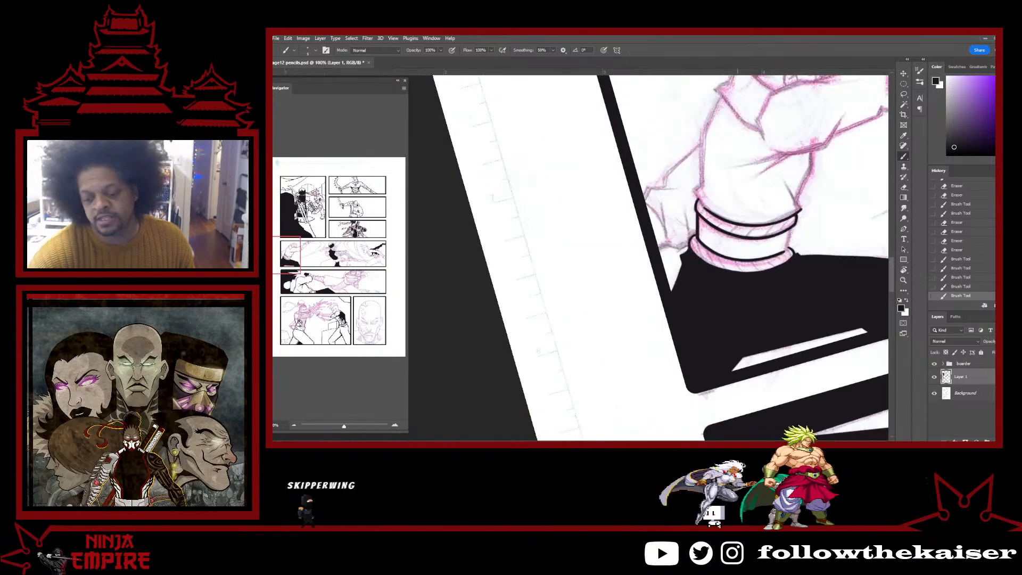
Undo the last two brush strokes where the waist's side line meets the lower band.
ctrl+click(697, 242)
ctrl+click(697, 241)
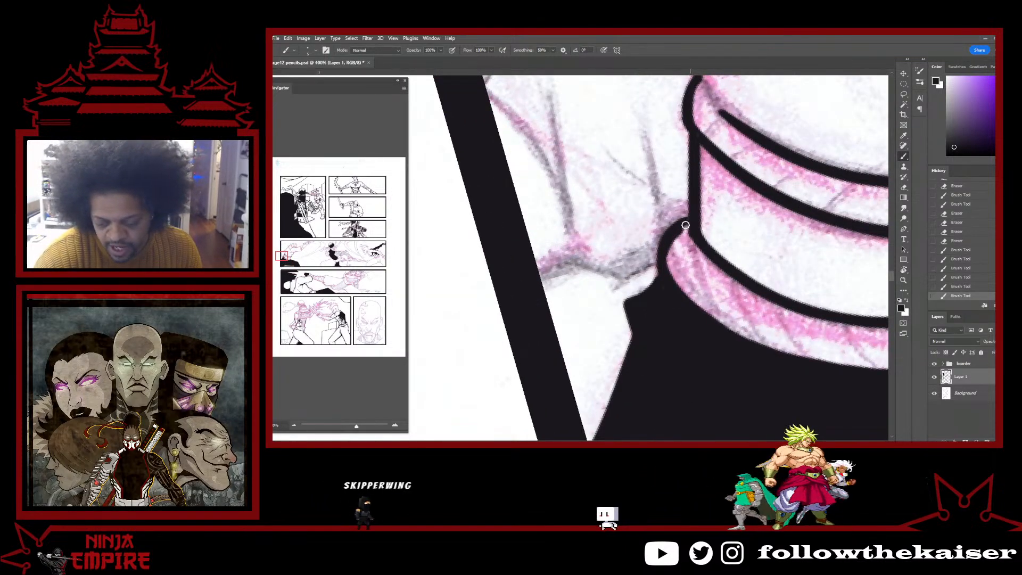
key(ctrl+z)
key(ctrl+z)
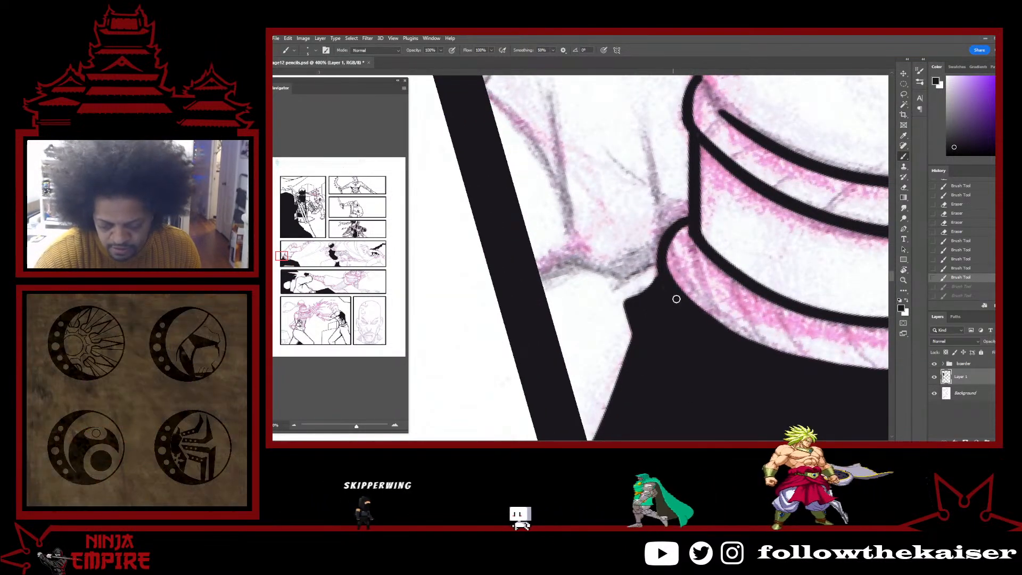
Re-ink the lower waist band's left corner, then thicken the upper band's rounded left end, cleaning the edges with the Eraser.
mouse_move(676, 299)
mouse_down()
mouse_move(687, 223)
mouse_move(673, 296)
mouse_move(678, 270)
mouse_move(663, 246)
mouse_move(682, 307)
mouse_up()
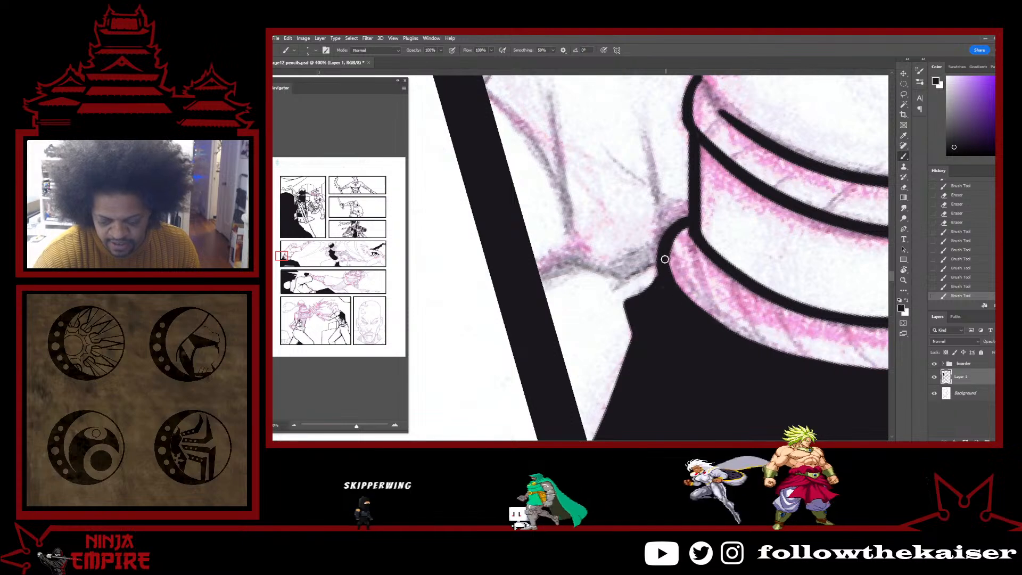
drag(669, 246, 686, 303)
mouse_move(680, 237)
mouse_down()
mouse_move(671, 262)
mouse_move(712, 425)
mouse_up()
key(b)
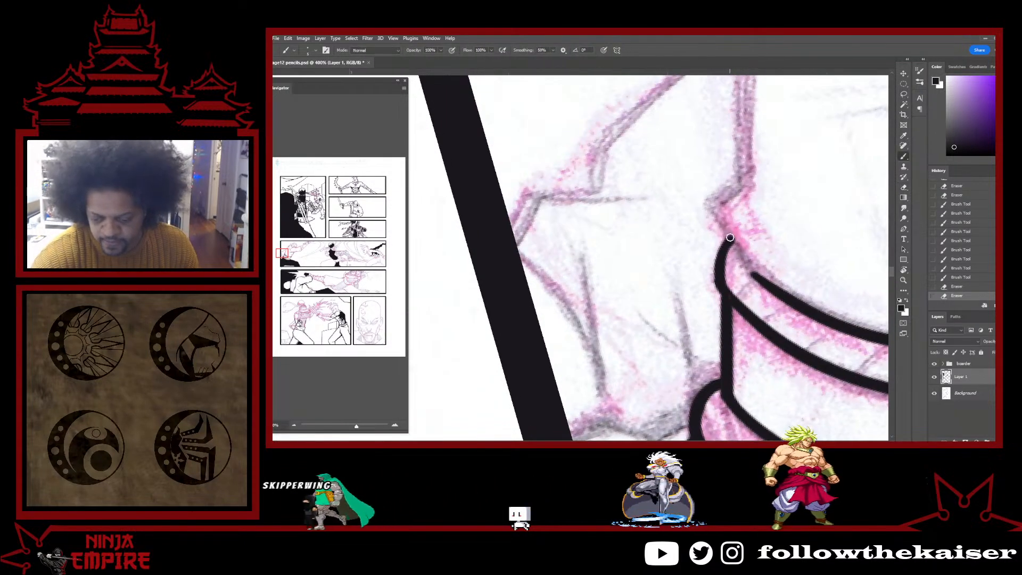
mouse_move(729, 235)
mouse_down()
mouse_move(717, 277)
mouse_move(720, 267)
mouse_move(728, 293)
mouse_up()
key(e)
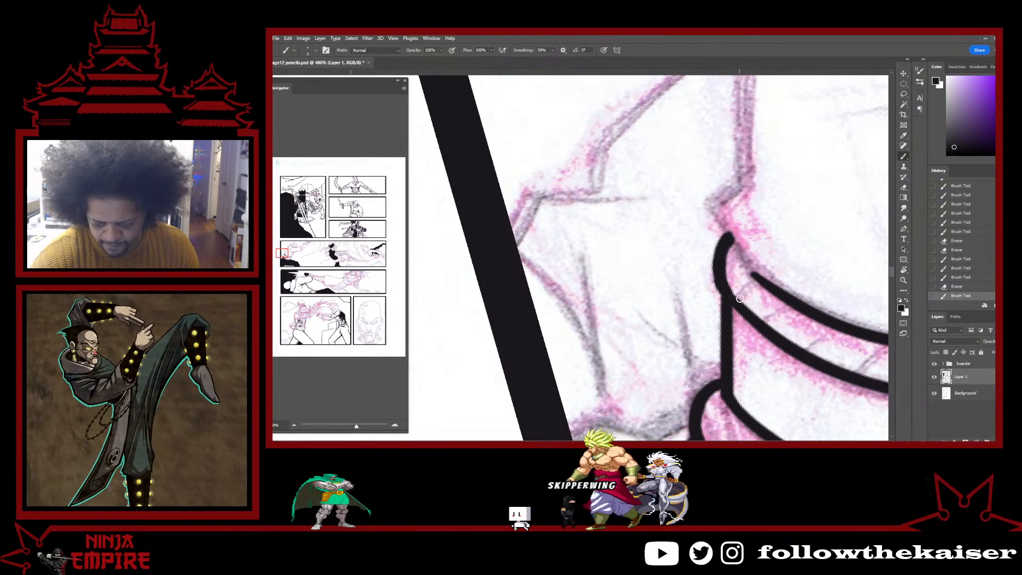
Ink the upper waist band's right end and the straight side line joining it to the lower band.
mouse_move(739, 299)
mouse_down()
mouse_move(749, 317)
mouse_move(628, 284)
mouse_up()
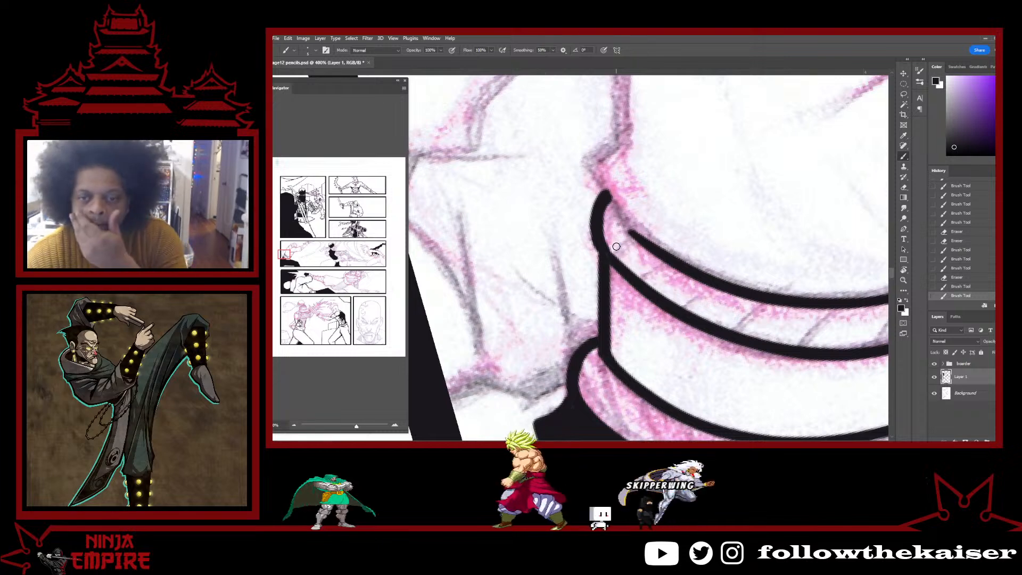
drag(740, 318, 534, 274)
drag(801, 234, 736, 277)
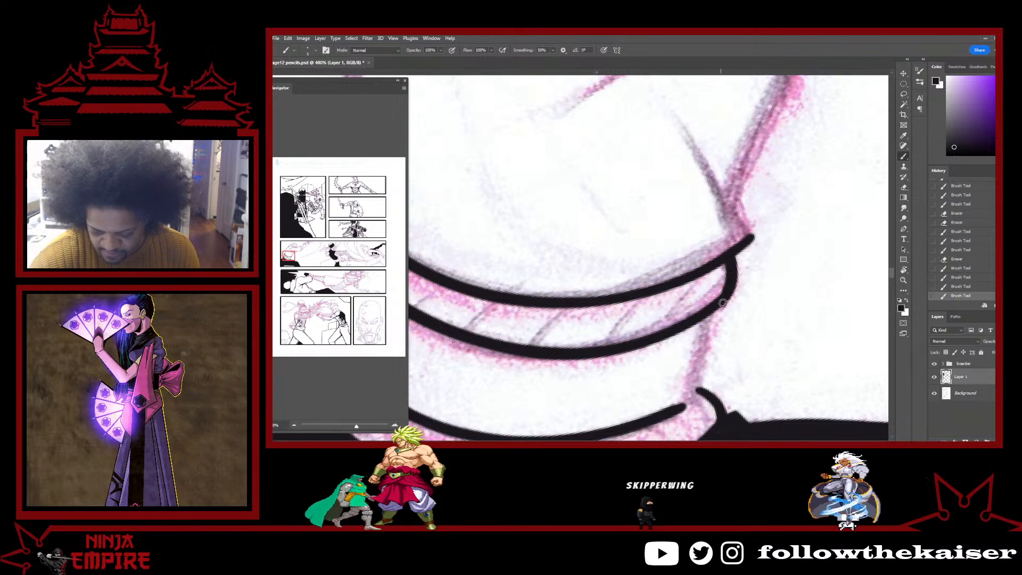
drag(733, 341, 753, 278)
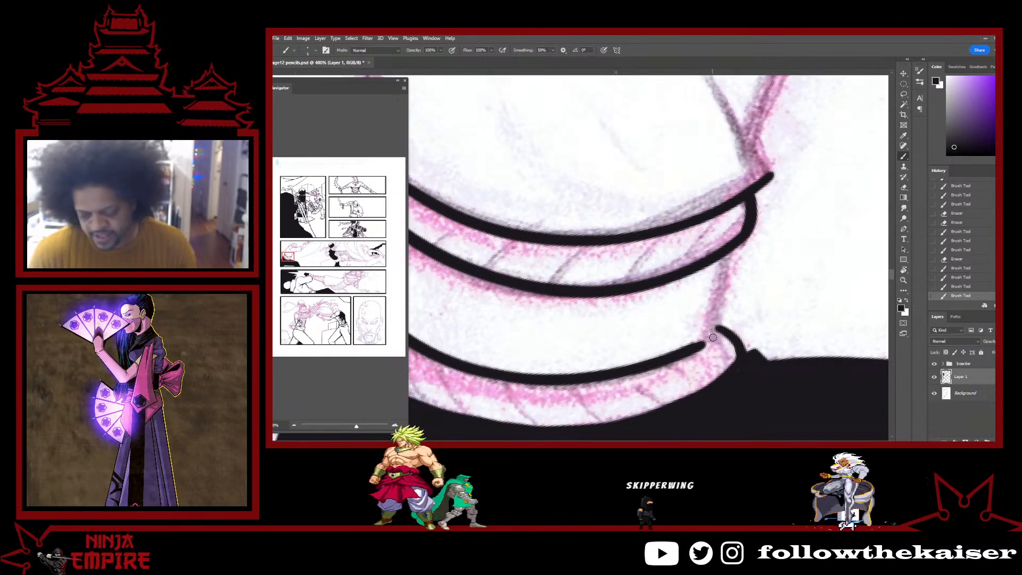
drag(706, 342, 727, 253)
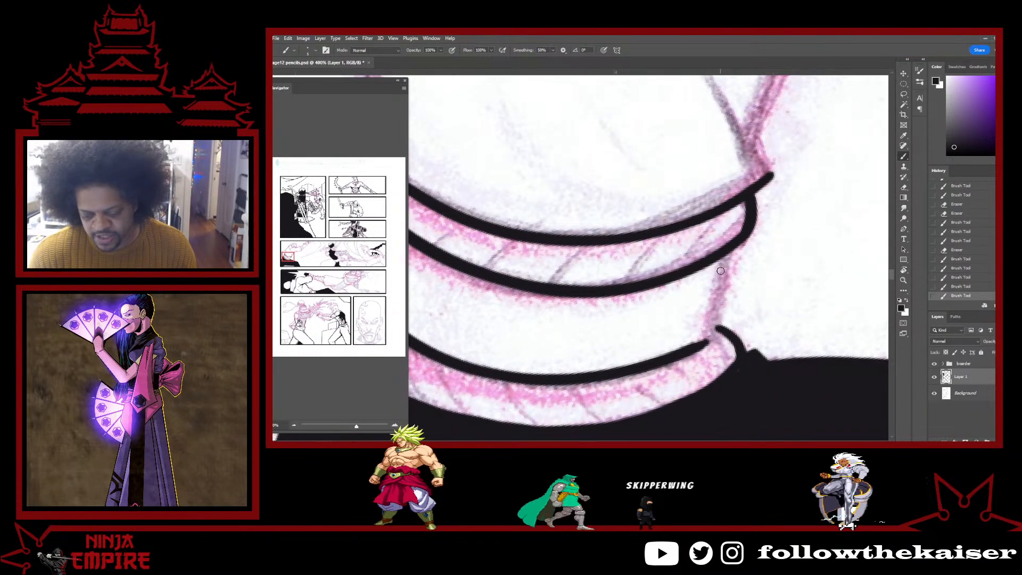
drag(707, 334, 727, 254)
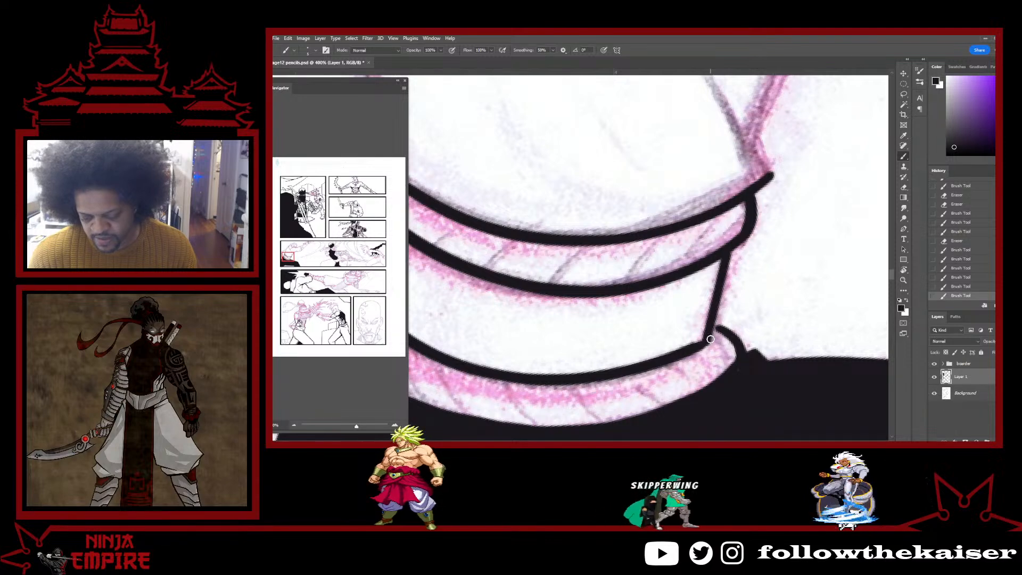
drag(707, 336, 728, 255)
drag(708, 335, 729, 250)
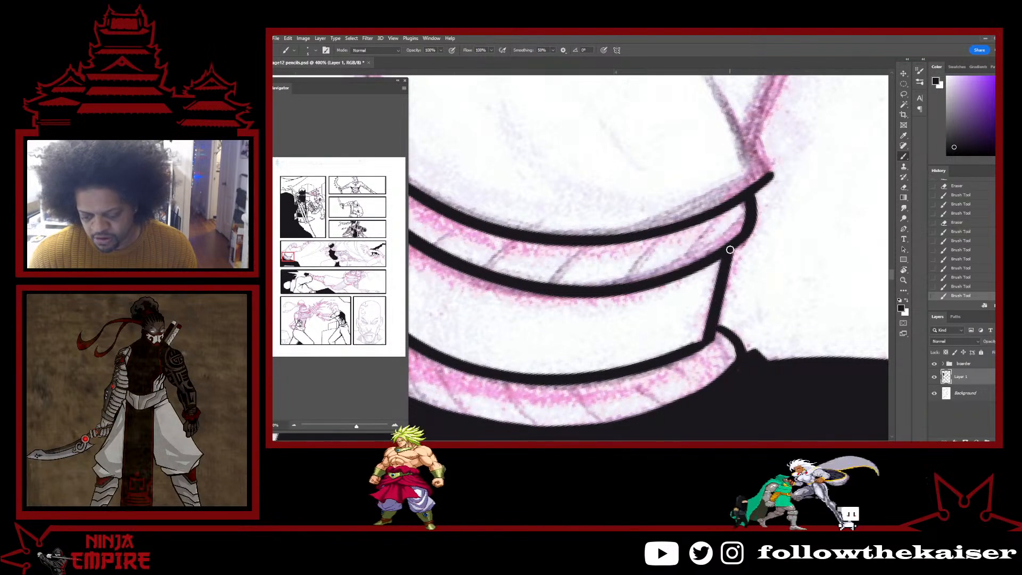
Set the brush smoothing to 0% and ink the first two short rope-twist lines at the lower waist band's left end.
mouse_move(792, 299)
mouse_down()
mouse_move(686, 123)
mouse_move(698, 250)
mouse_up()
key(r)
drag(787, 207, 748, 431)
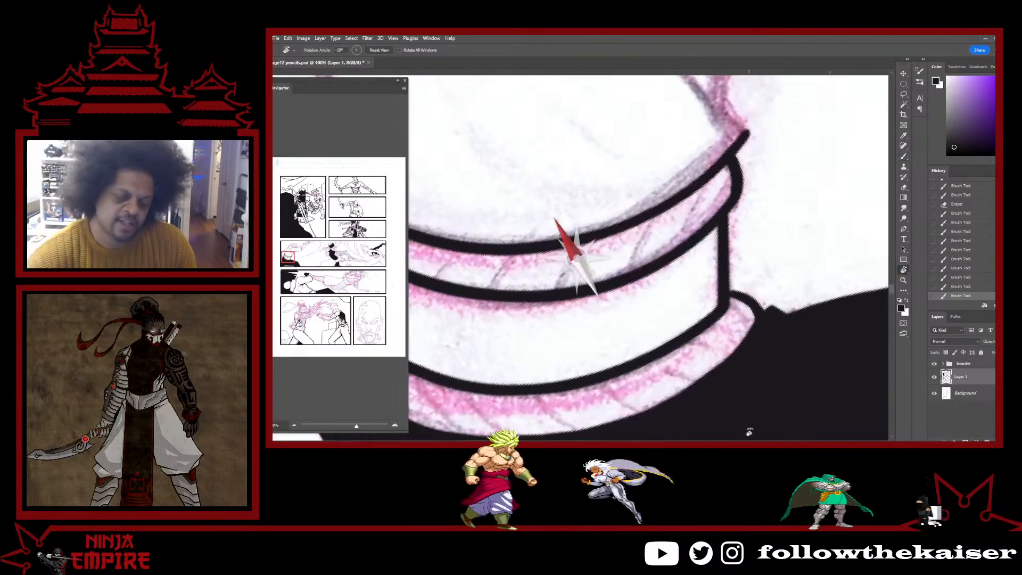
ctrl+alt+click(762, 363)
ctrl+alt+click(762, 363)
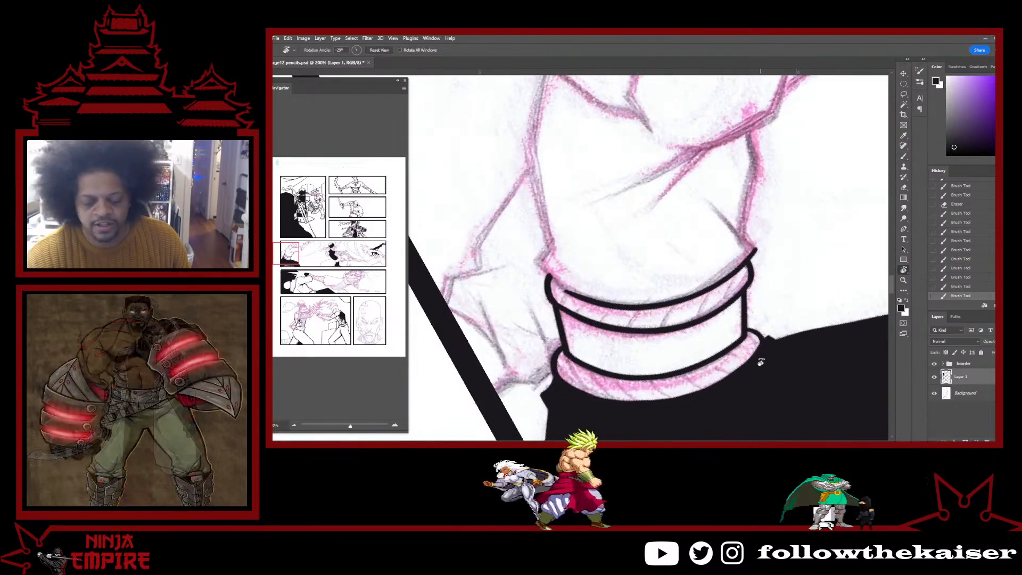
drag(636, 360, 717, 294)
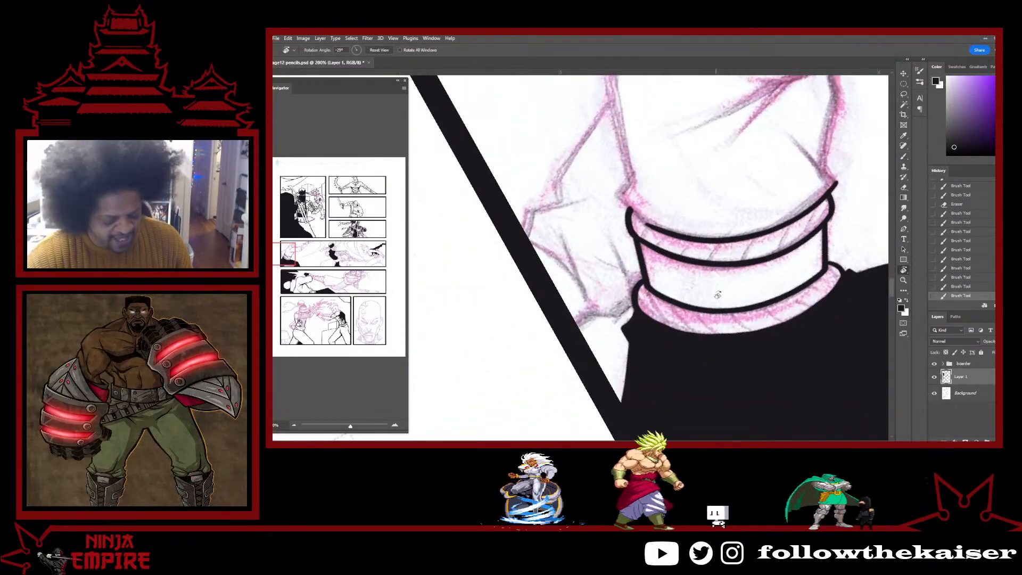
key(b)
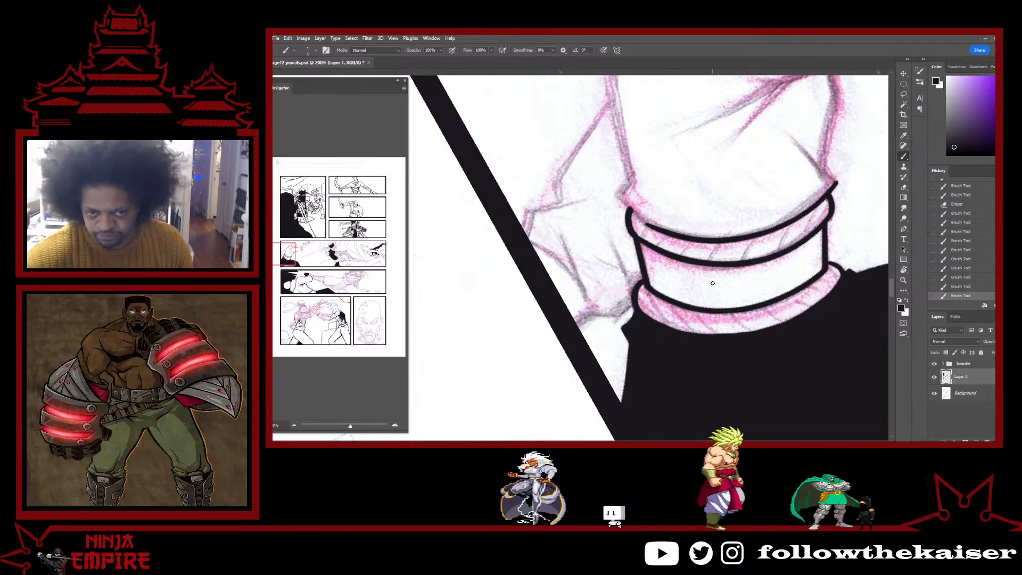
ctrl+click(659, 301)
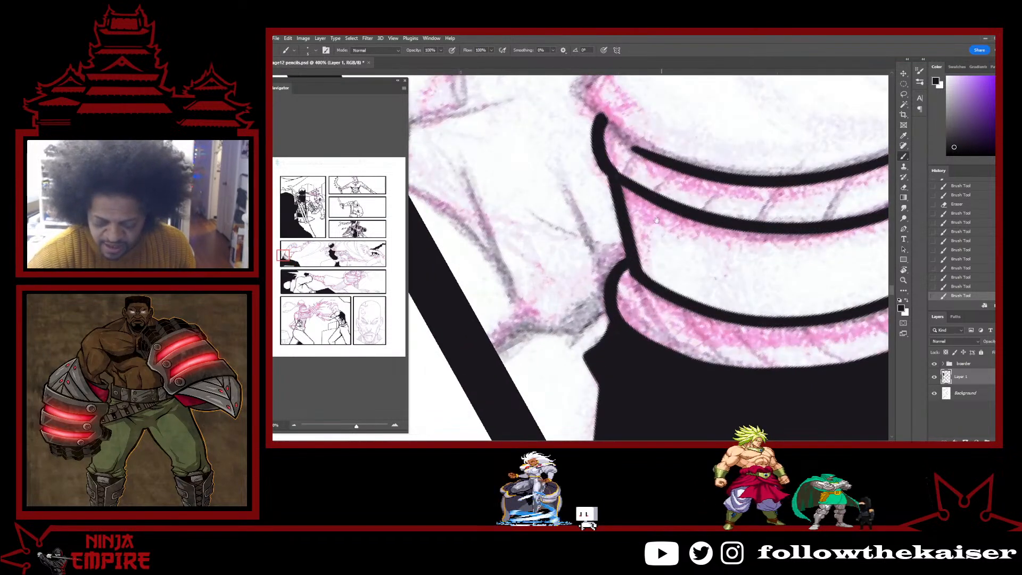
drag(629, 272, 652, 339)
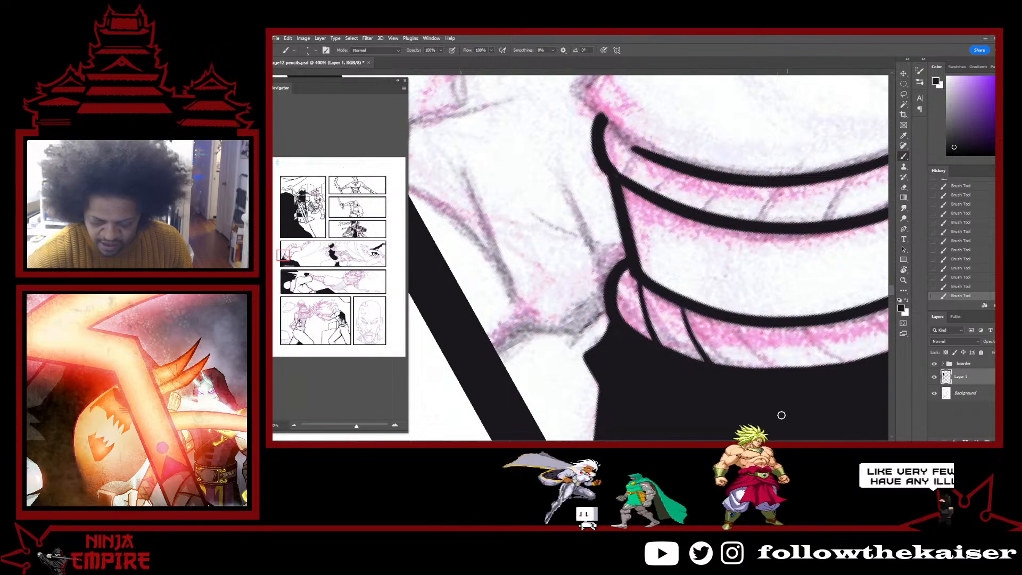
drag(677, 313, 703, 360)
Ink further evenly spaced rope-twist lines along the middle of the lower waist band.
key(r)
drag(785, 351, 701, 255)
key(space)
key(r)
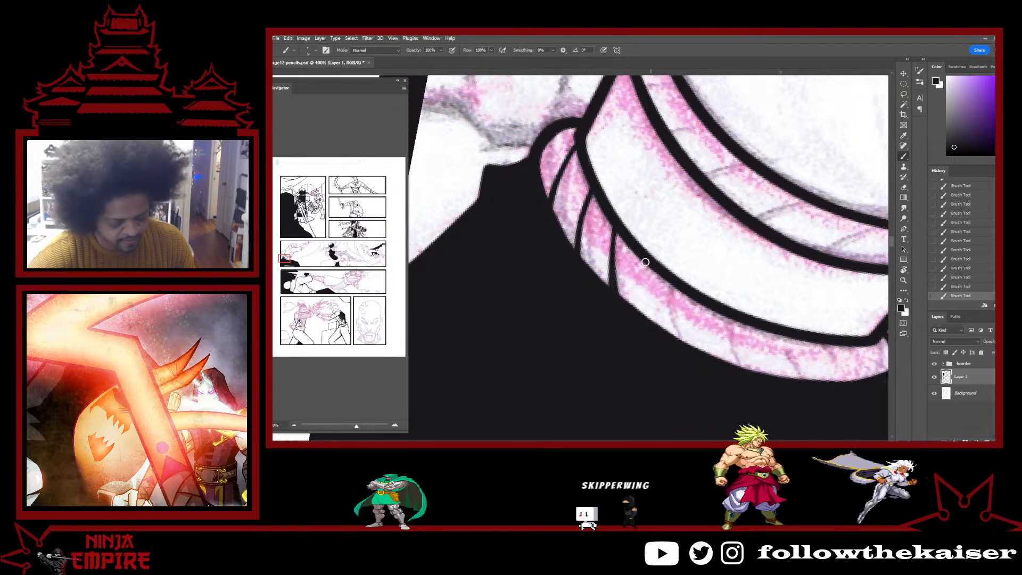
drag(646, 265, 657, 323)
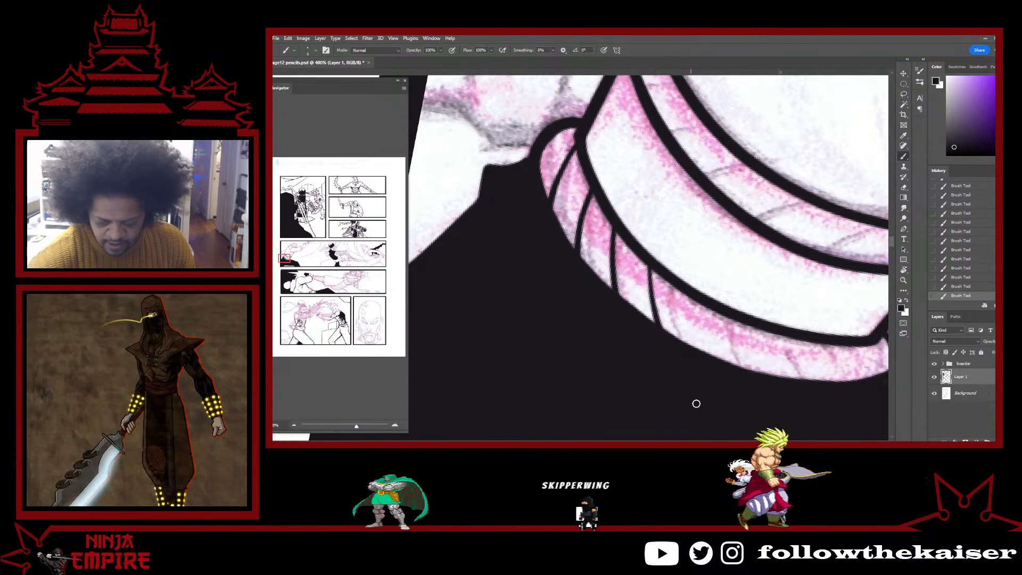
drag(687, 399, 607, 286)
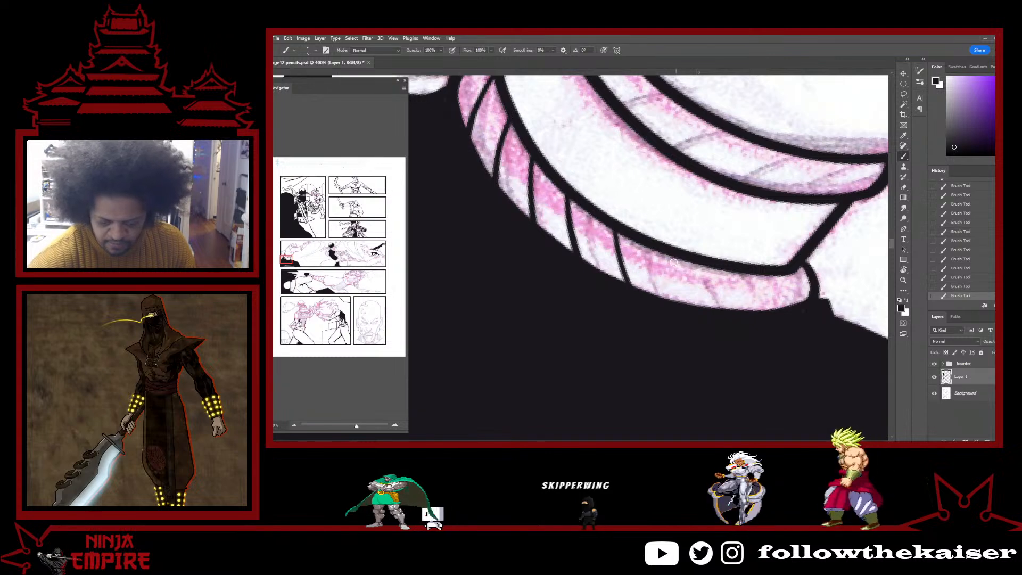
drag(666, 394, 517, 356)
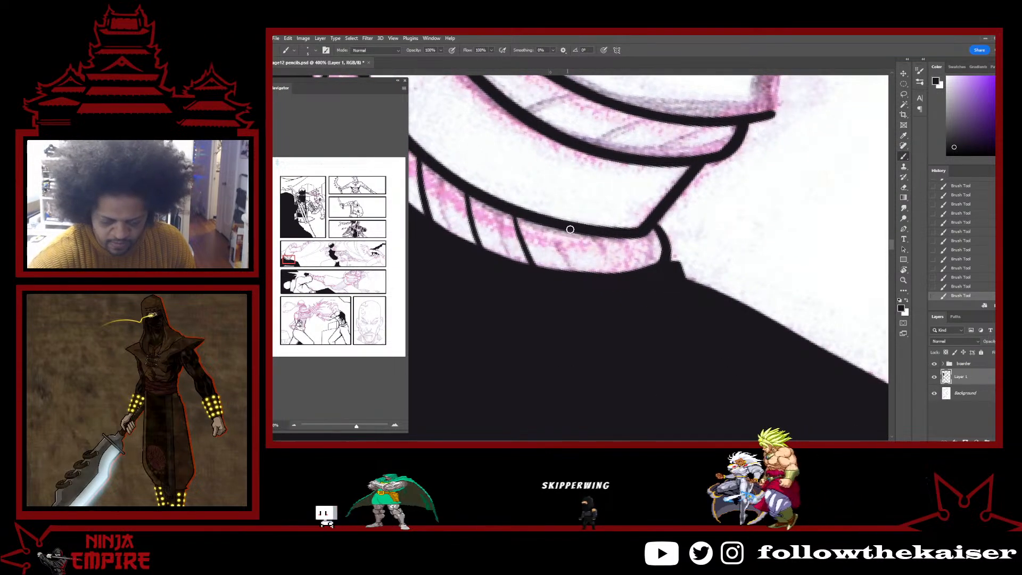
drag(632, 238, 641, 268)
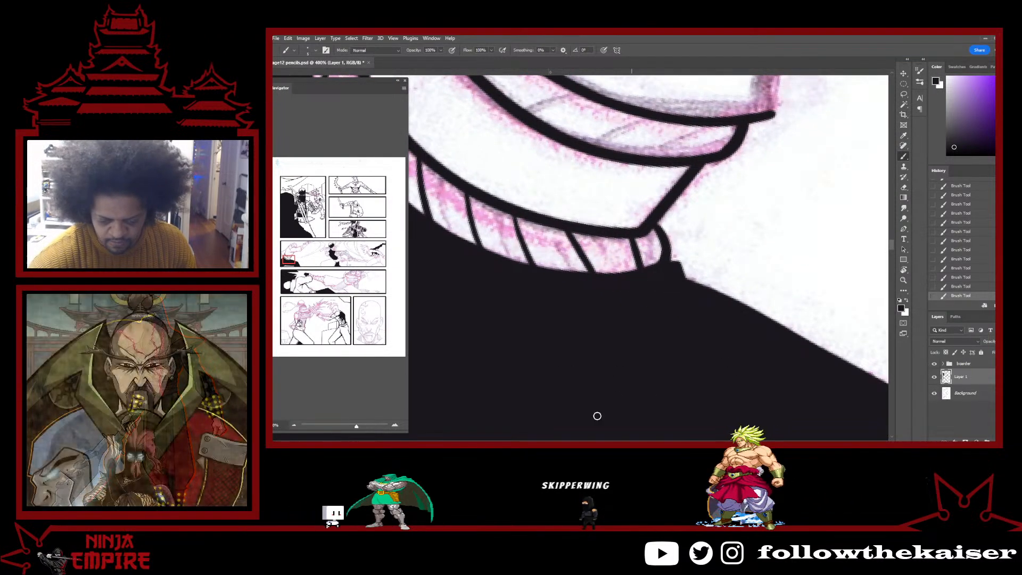
mouse_move(645, 352)
mouse_down()
mouse_move(721, 385)
mouse_move(814, 319)
mouse_up()
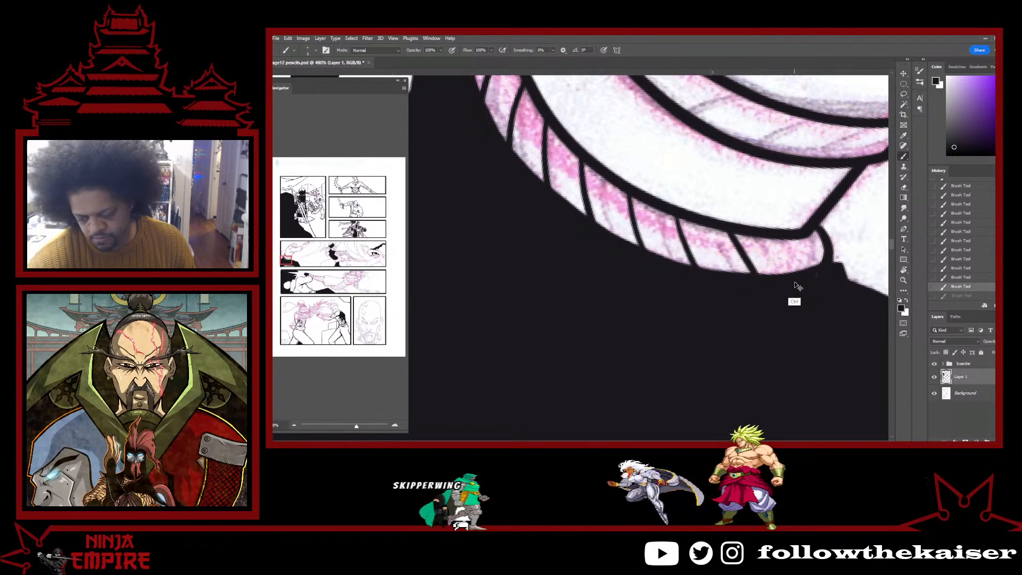
key(ctrl+z)
key(ctrl+z)
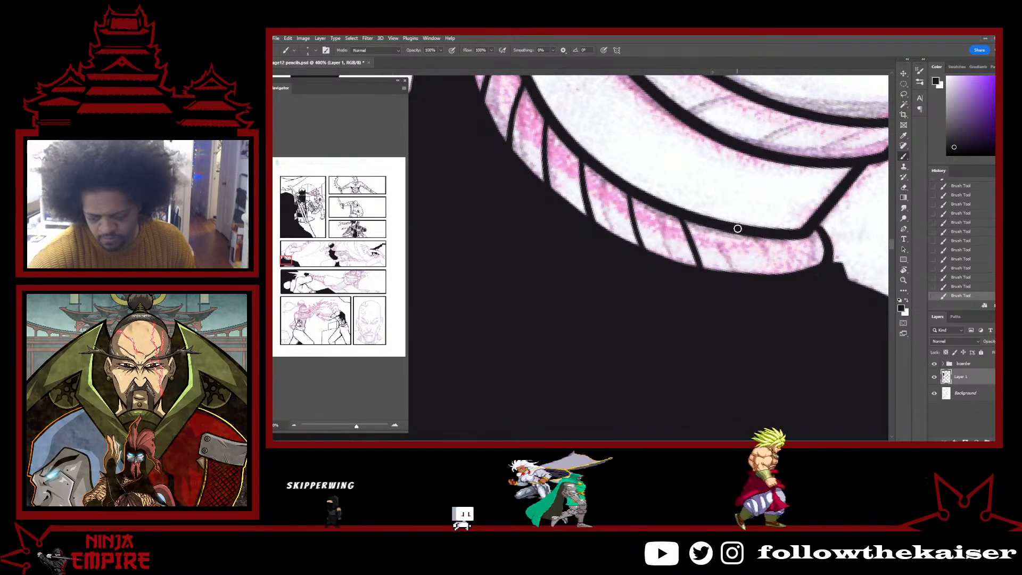
drag(741, 224, 754, 273)
key(ctrl+z)
key(ctrl+z)
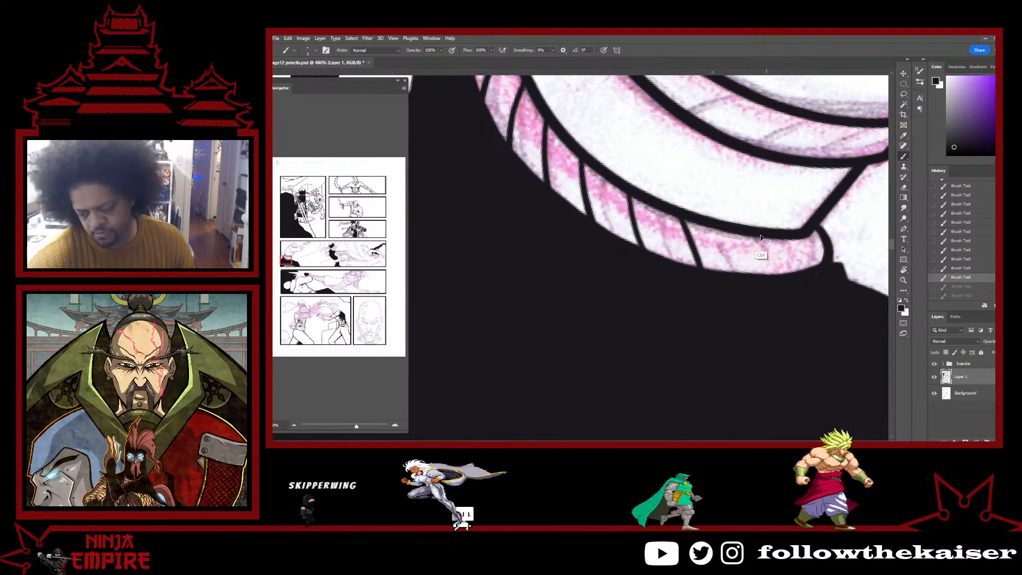
drag(746, 236, 755, 274)
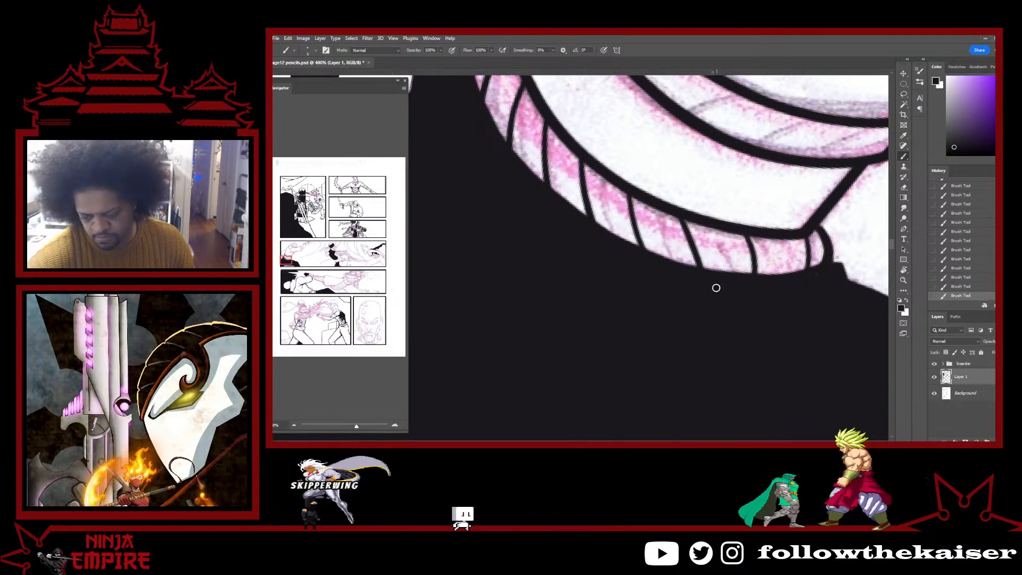
key(ctrl+z)
key(ctrl+z)
key(ctrl+z)
Ink the remaining curved rope-twist lines toward the lower waist band's right end.
drag(691, 229, 702, 267)
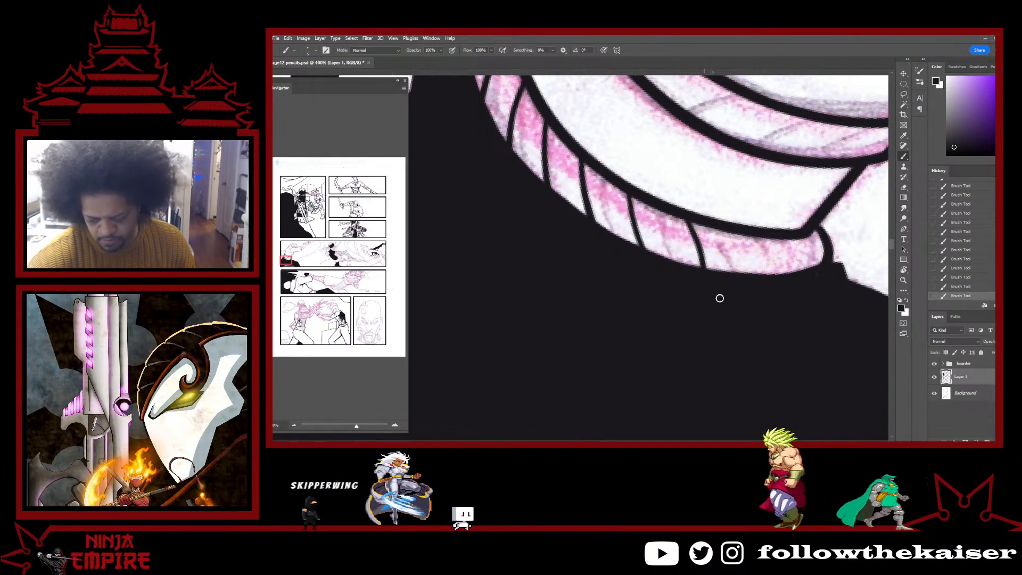
drag(759, 233, 763, 273)
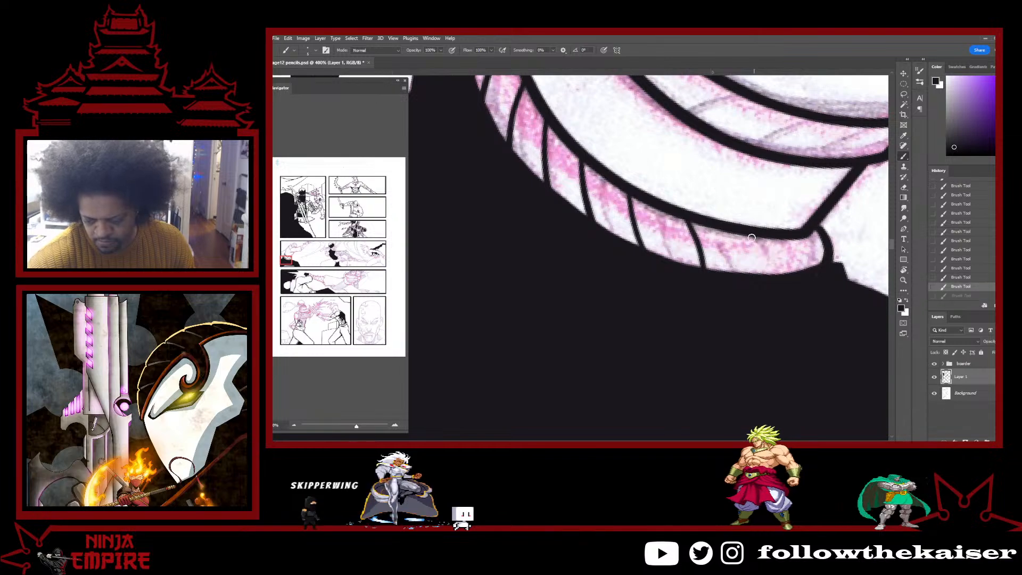
mouse_move(679, 314)
mouse_down()
mouse_move(694, 388)
mouse_move(732, 440)
mouse_up()
Ink the first three tapered rope-twist lines across the left part of the upper waist band.
mouse_move(714, 109)
mouse_down()
mouse_move(730, 285)
mouse_move(697, 316)
mouse_up()
key(r)
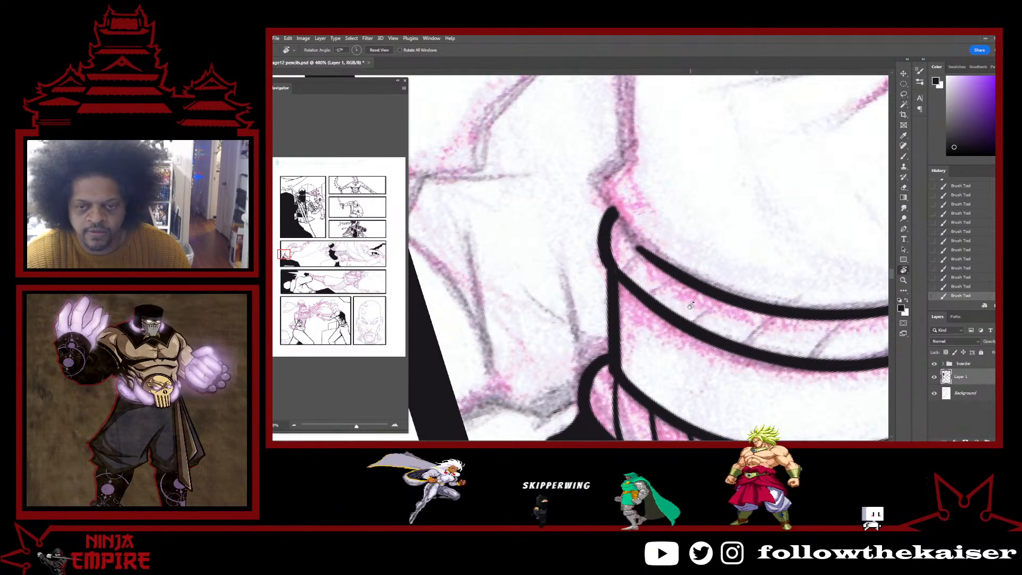
key(b)
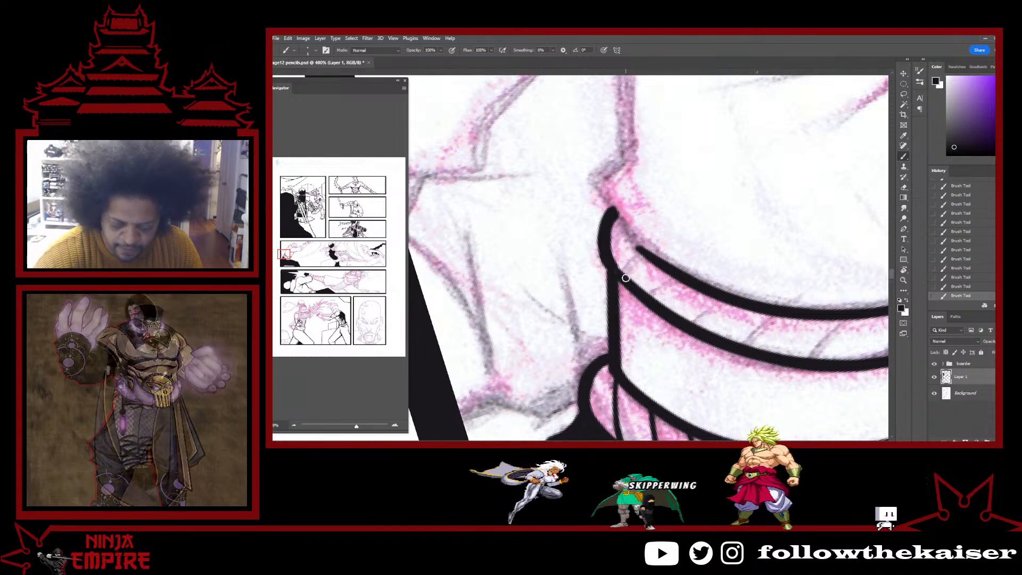
key(r)
mouse_move(625, 278)
mouse_down()
mouse_move(630, 415)
mouse_move(624, 269)
mouse_up()
mouse_move(747, 198)
mouse_down()
mouse_move(754, 226)
mouse_move(743, 328)
mouse_up()
key(b)
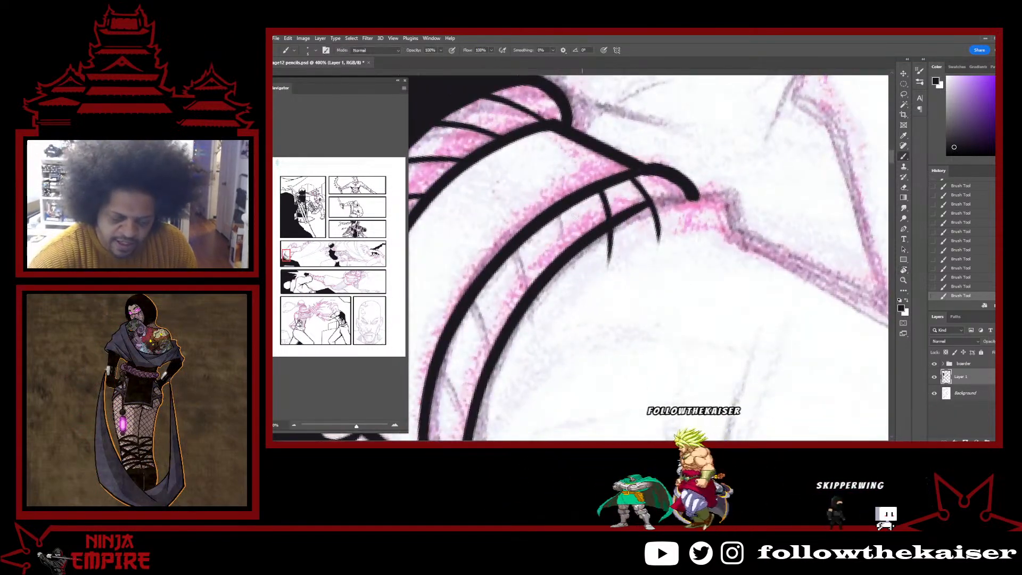
drag(563, 339, 714, 245)
Continue the tapered rope-twist lines across the upper waist band to its right end, redoing the stroke that misses.
key(r)
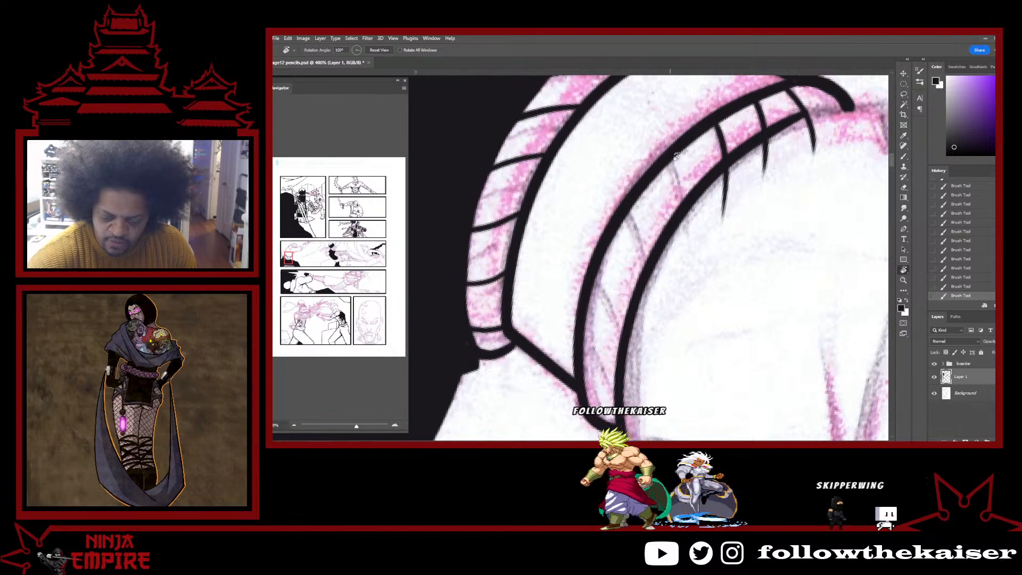
mouse_move(723, 158)
mouse_down()
mouse_move(624, 88)
mouse_move(448, 136)
mouse_up()
drag(696, 349, 657, 233)
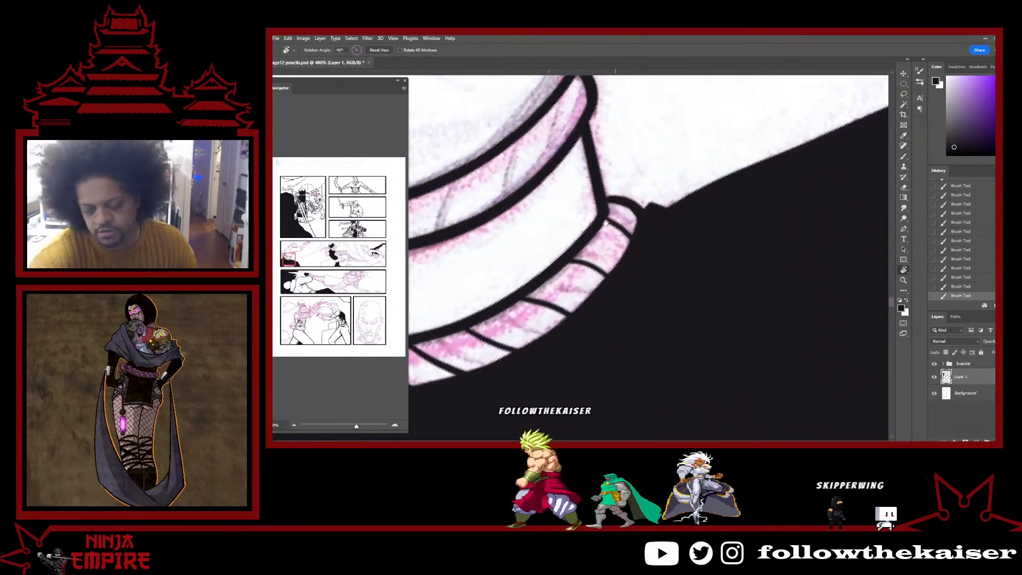
drag(571, 221, 784, 234)
key(b)
drag(617, 250, 636, 187)
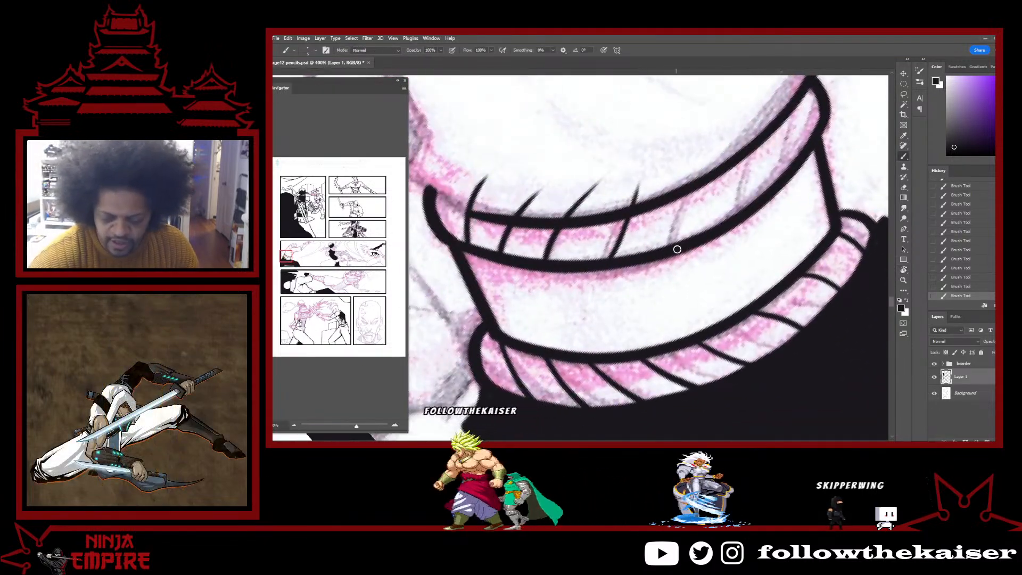
drag(677, 244, 689, 149)
key(ctrl+z)
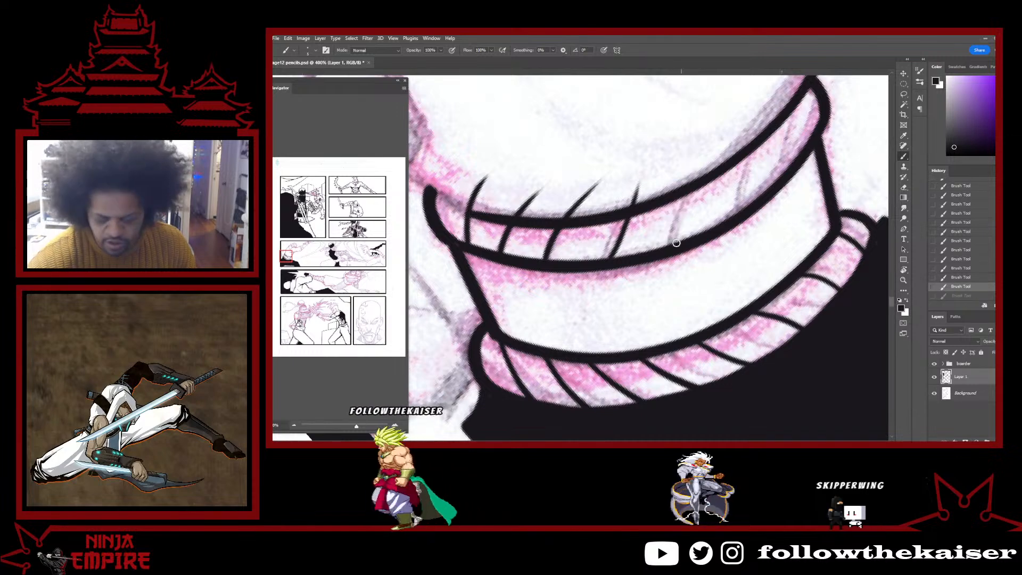
mouse_move(765, 238)
mouse_down()
mouse_move(728, 328)
mouse_move(696, 269)
mouse_up()
drag(722, 301, 735, 241)
drag(752, 196, 736, 161)
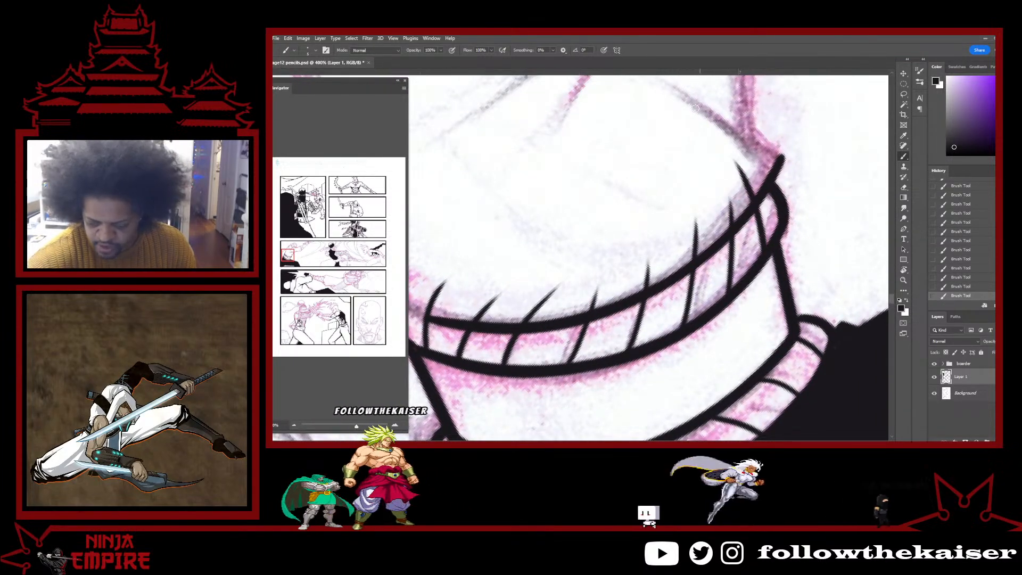
ctrl+alt+click(796, 317)
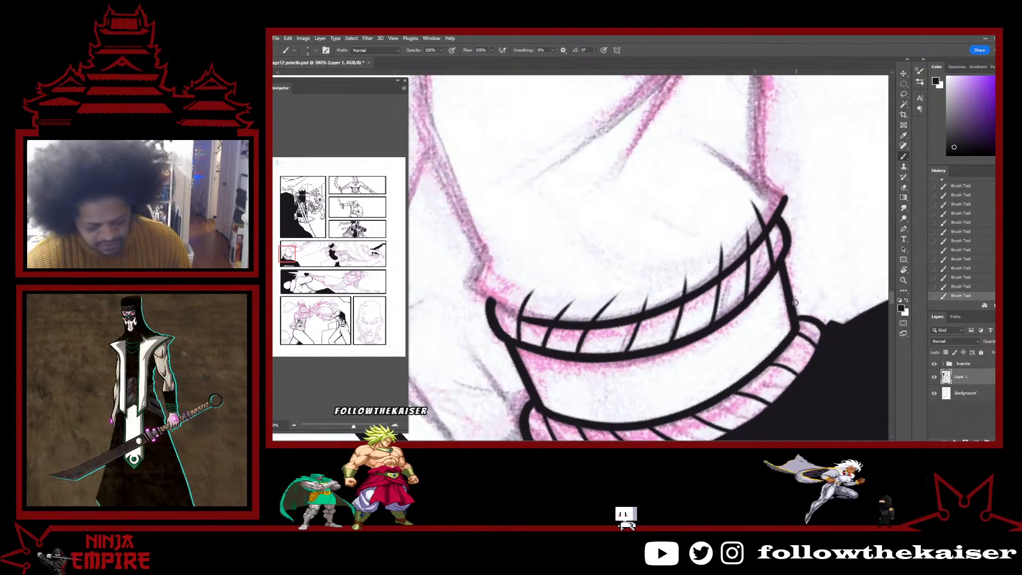
Erase the overshooting ends of the rope-twist lines beyond the edge at the left part of the upper waist band.
key(r)
mouse_move(791, 321)
mouse_down()
mouse_move(779, 352)
mouse_move(607, 426)
mouse_up()
key(e)
drag(537, 268, 534, 274)
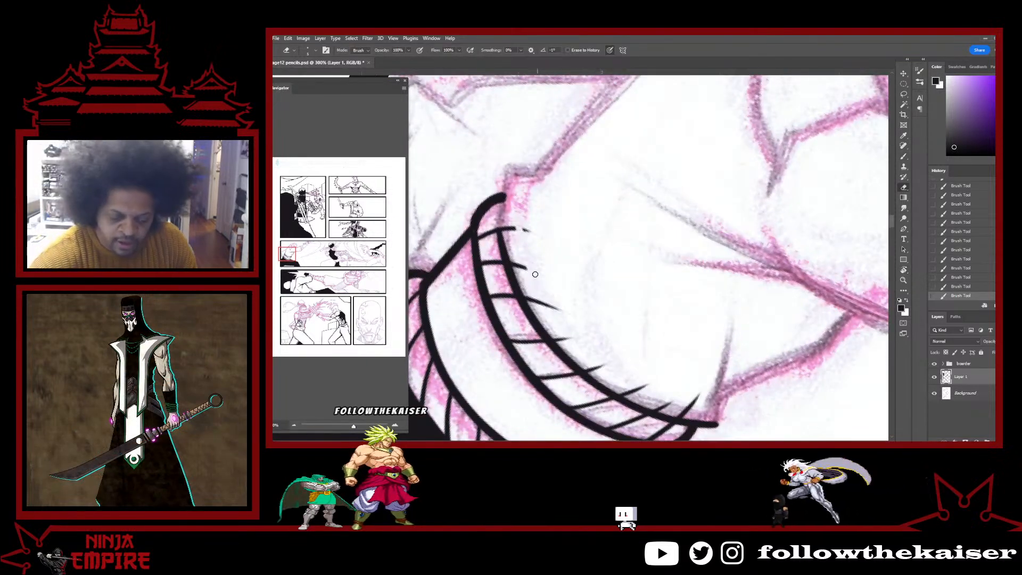
drag(527, 232, 522, 225)
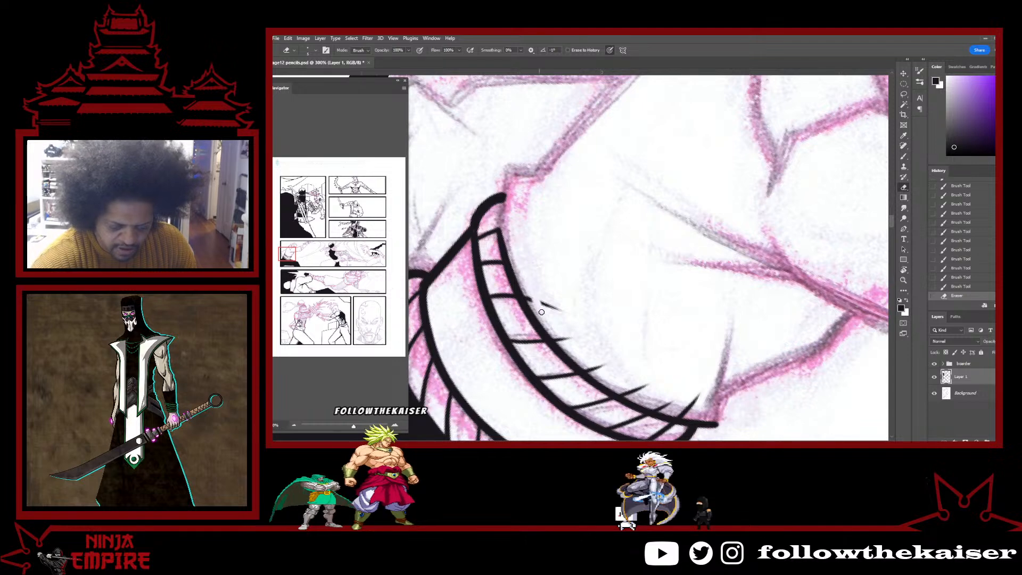
ctrl+click(563, 310)
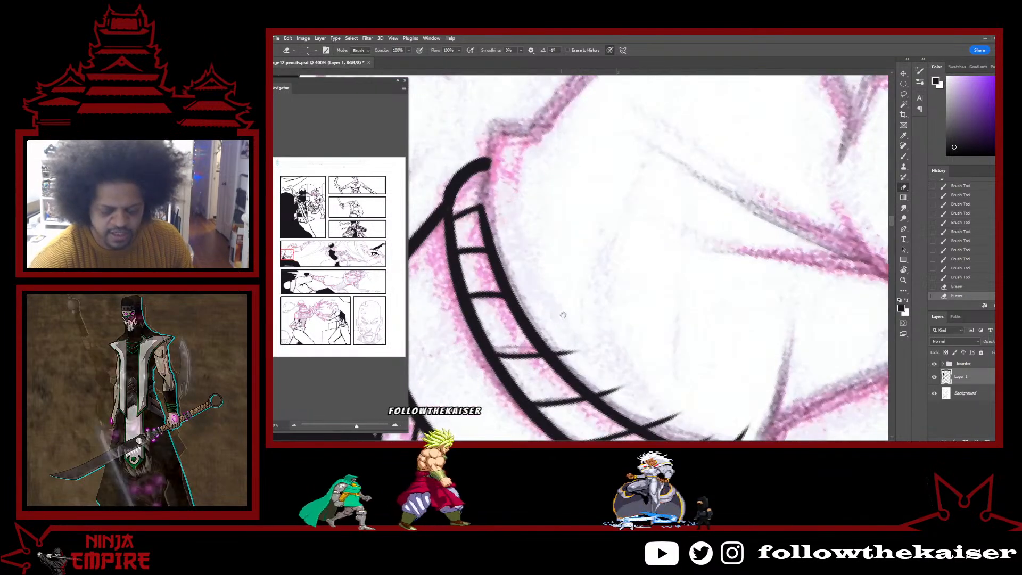
drag(508, 194, 493, 153)
click(493, 153)
drag(484, 196, 574, 256)
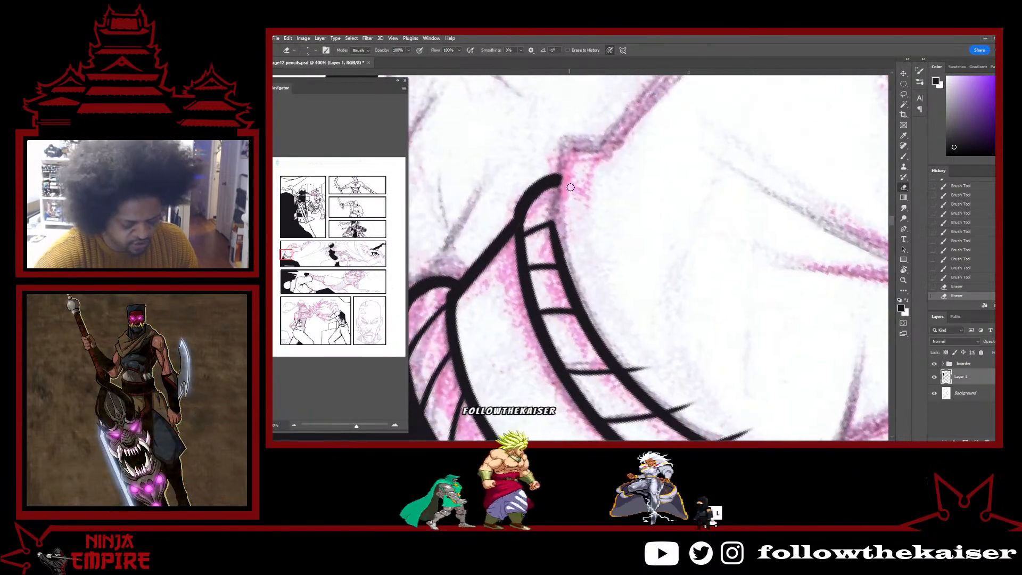
Ink and thicken the upper waist band's edge at its left end, extending it to the pencilled corner of the garment.
key(b)
drag(554, 218, 562, 137)
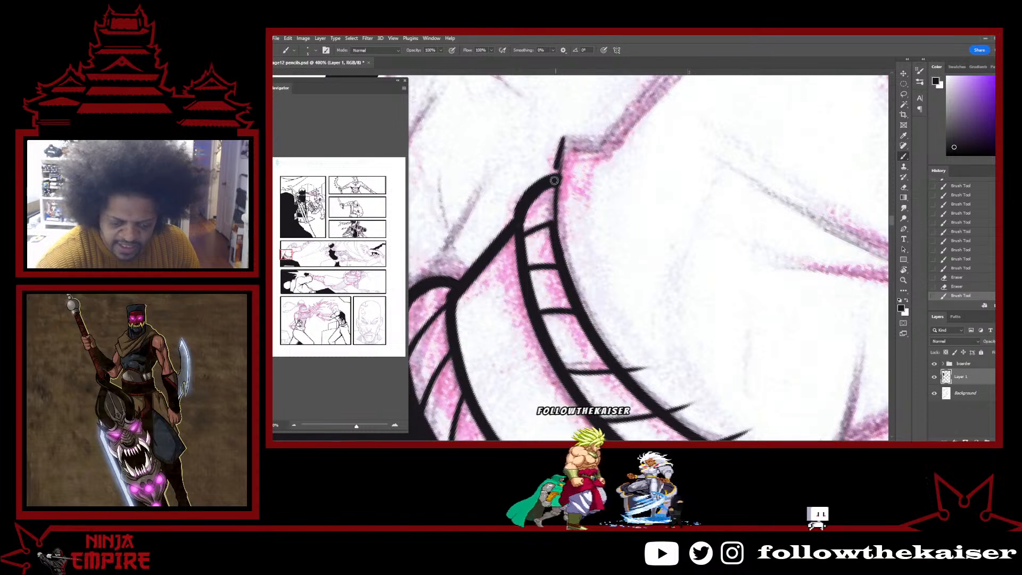
mouse_move(554, 178)
mouse_down()
mouse_move(551, 223)
mouse_move(573, 299)
mouse_up()
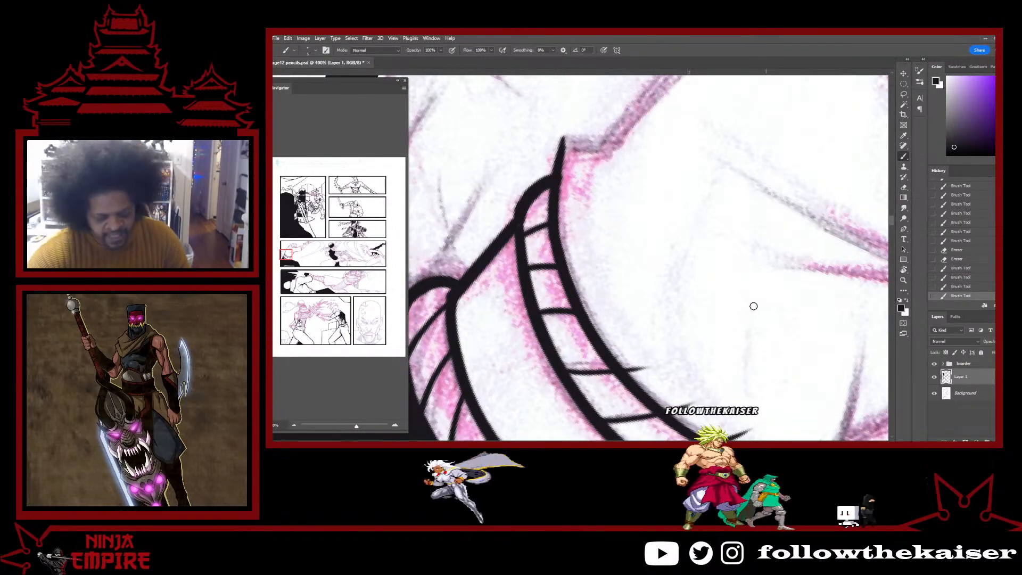
Erase the overshooting ends of the remaining rope-twist lines toward the upper waist band's right end.
key(r)
drag(752, 292, 674, 367)
drag(557, 369, 596, 235)
key(e)
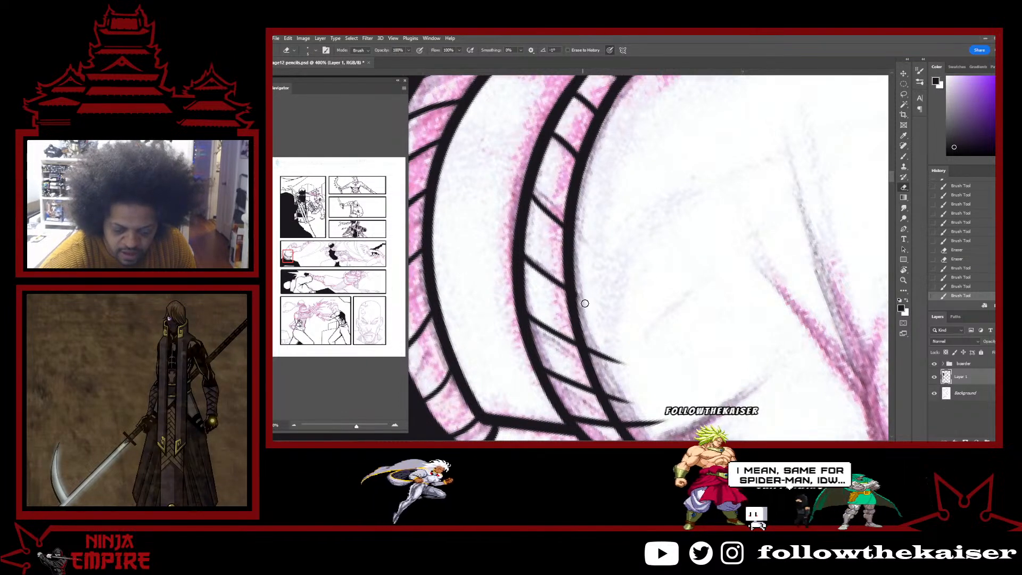
click(603, 365)
drag(628, 389, 589, 277)
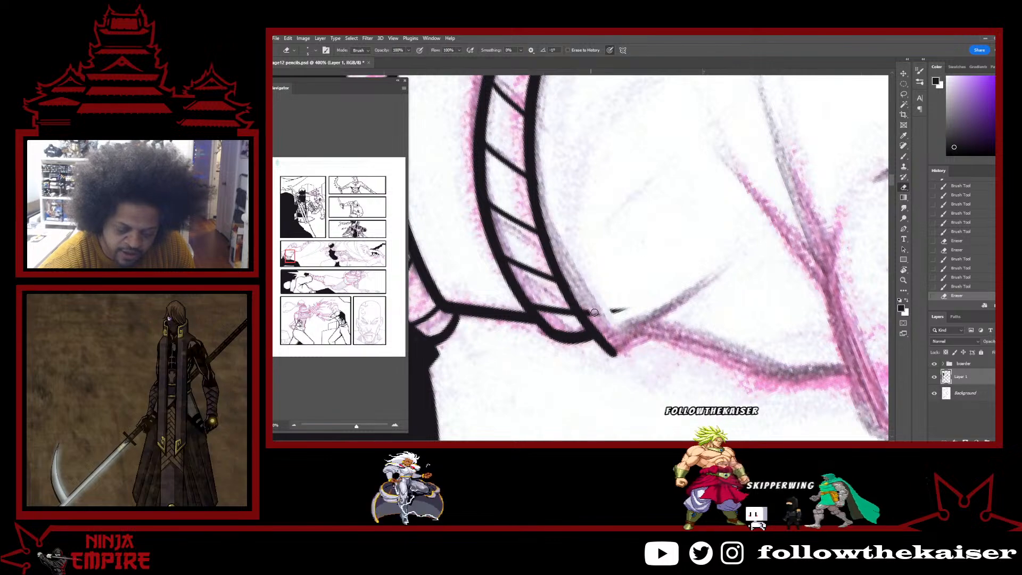
drag(612, 311, 628, 308)
key(b)
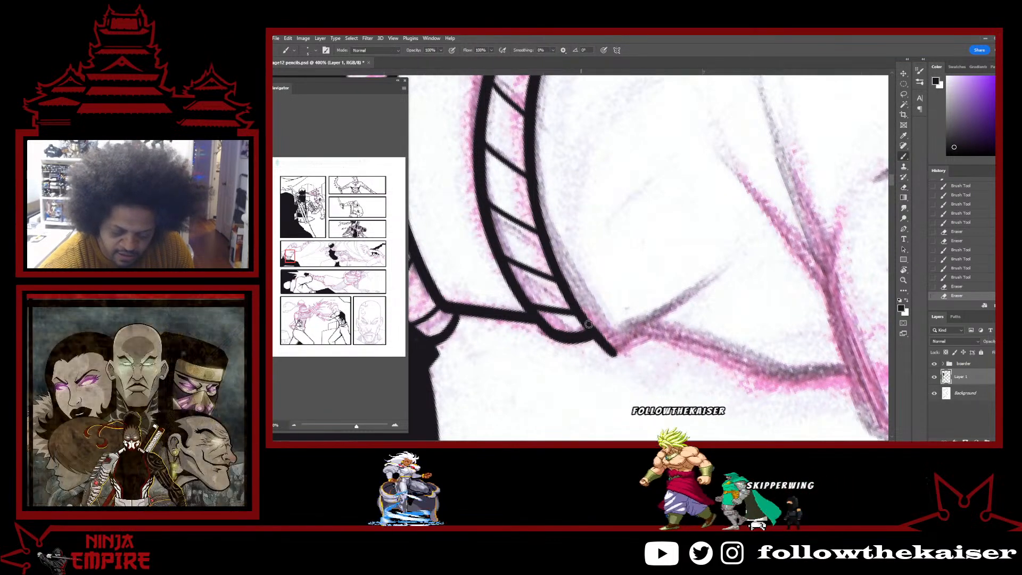
Ink a thick tapered fold line from the corner at the upper waist band's right end and clean up its edges.
key(r)
mouse_move(756, 298)
mouse_down()
mouse_move(768, 215)
mouse_move(582, 404)
mouse_move(559, 403)
mouse_up()
drag(766, 257, 760, 307)
key(b)
drag(534, 234, 593, 366)
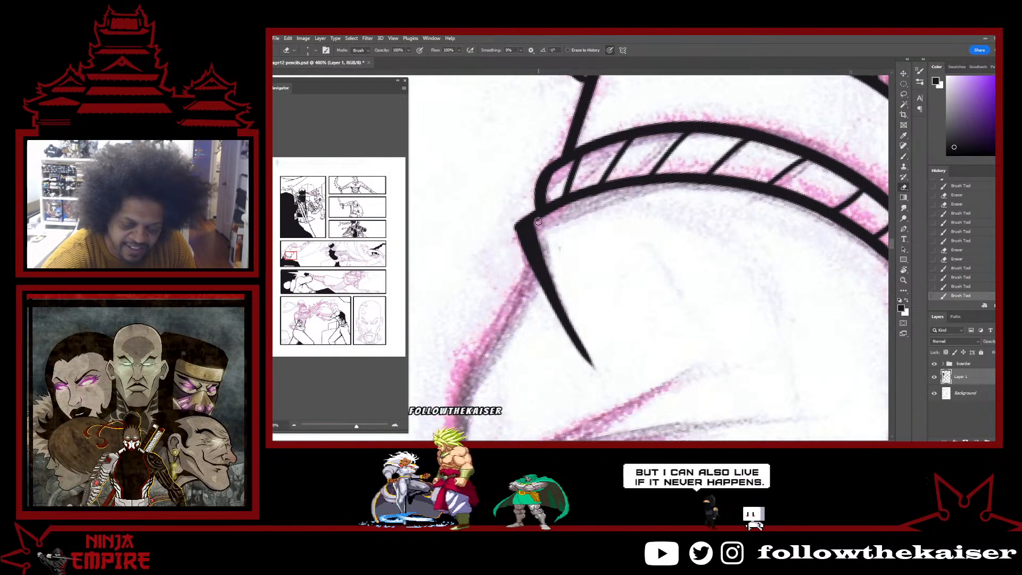
mouse_move(528, 276)
mouse_down()
mouse_move(596, 373)
mouse_move(587, 367)
mouse_up()
key(r)
drag(578, 290, 615, 187)
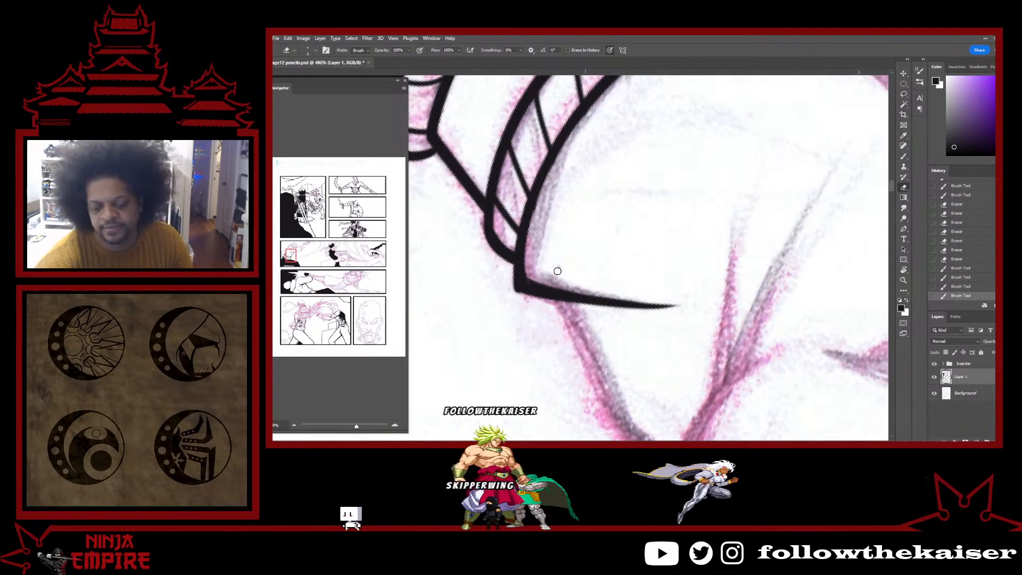
drag(498, 228, 515, 254)
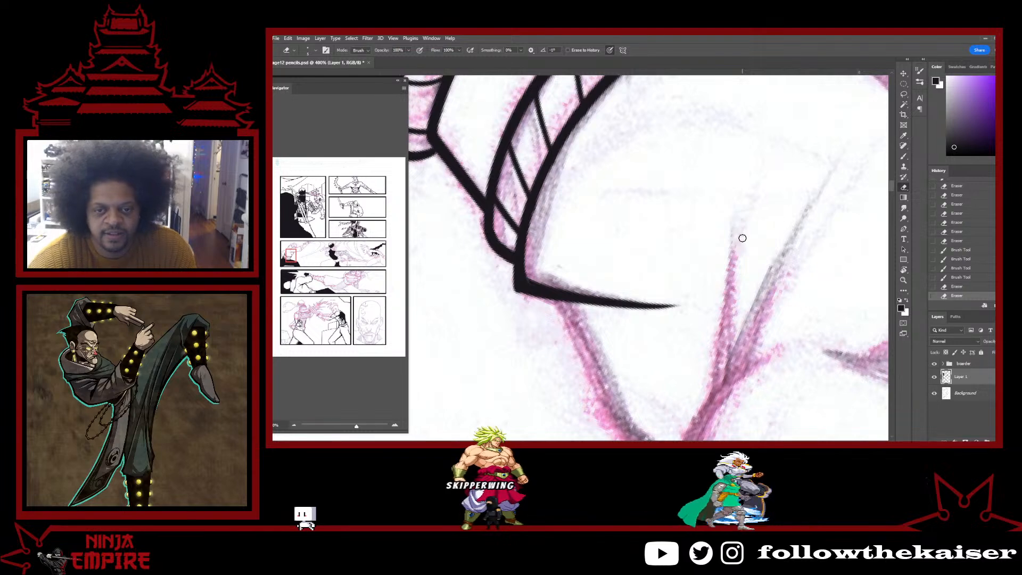
Ink the garment's angular side outline from the tapered fold above the waist band to the next pencilled crease, and thicken it.
drag(685, 370, 690, 203)
key(r)
drag(745, 272, 732, 323)
key(b)
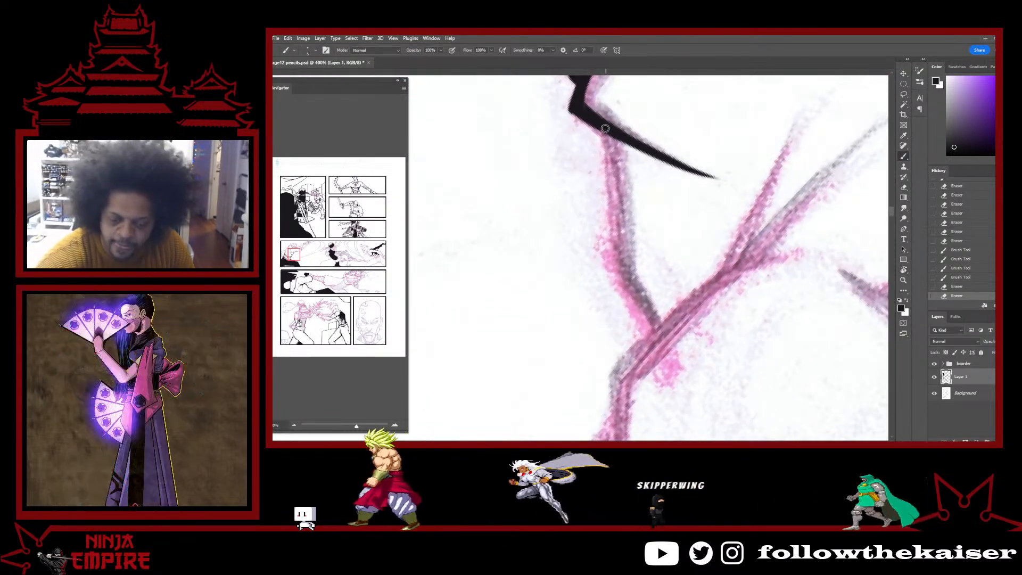
mouse_move(604, 134)
mouse_down()
mouse_move(622, 282)
mouse_move(658, 335)
mouse_up()
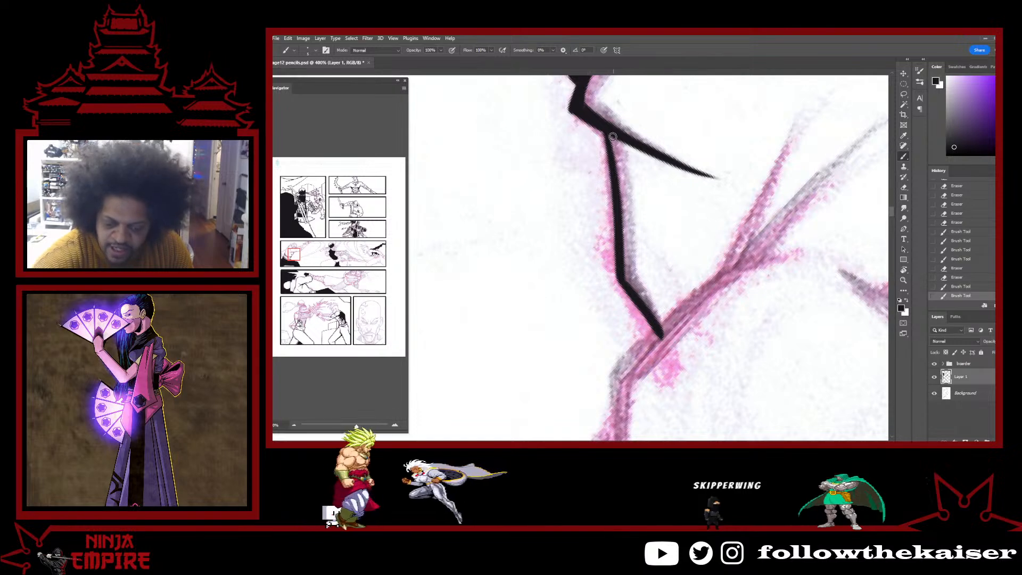
mouse_move(610, 134)
mouse_down()
mouse_move(629, 287)
mouse_move(614, 160)
mouse_move(624, 264)
mouse_move(665, 334)
mouse_up()
Ink the sleeve crease and the two tapered fold lines branching from it into the garment, redoing the first fold stroke.
key(r)
drag(814, 236, 754, 250)
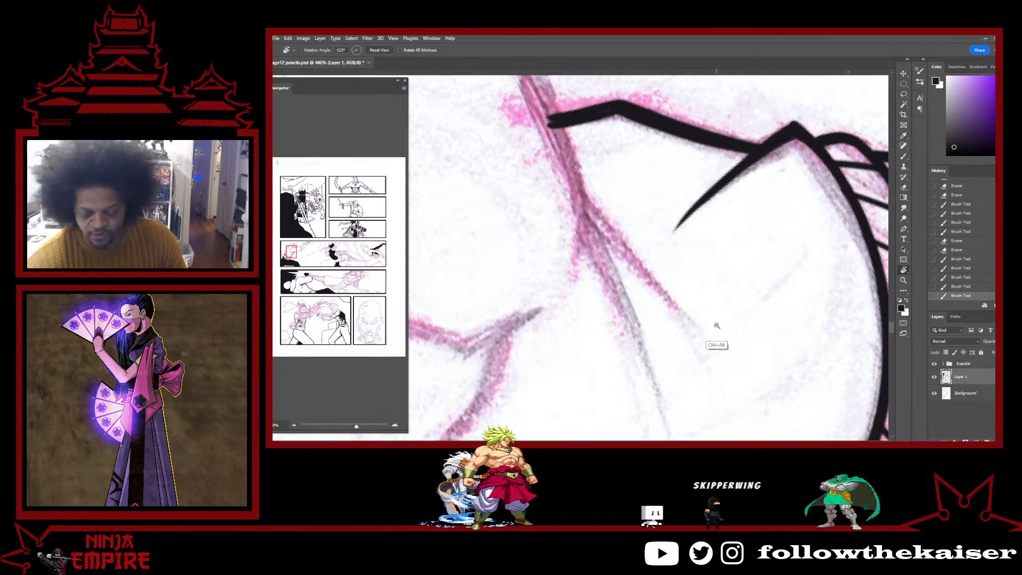
scroll(728, 287, down, 2)
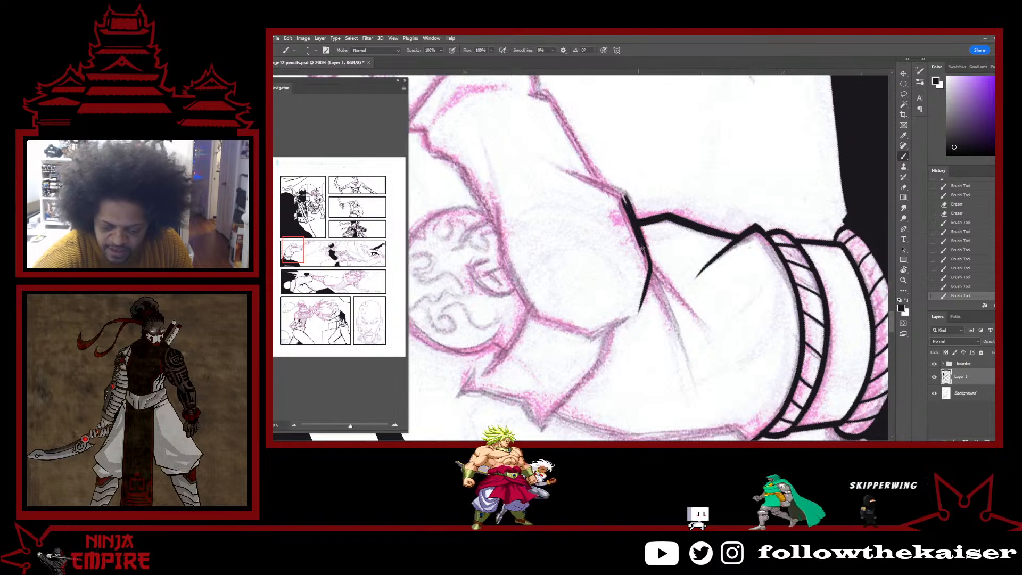
drag(650, 273, 689, 385)
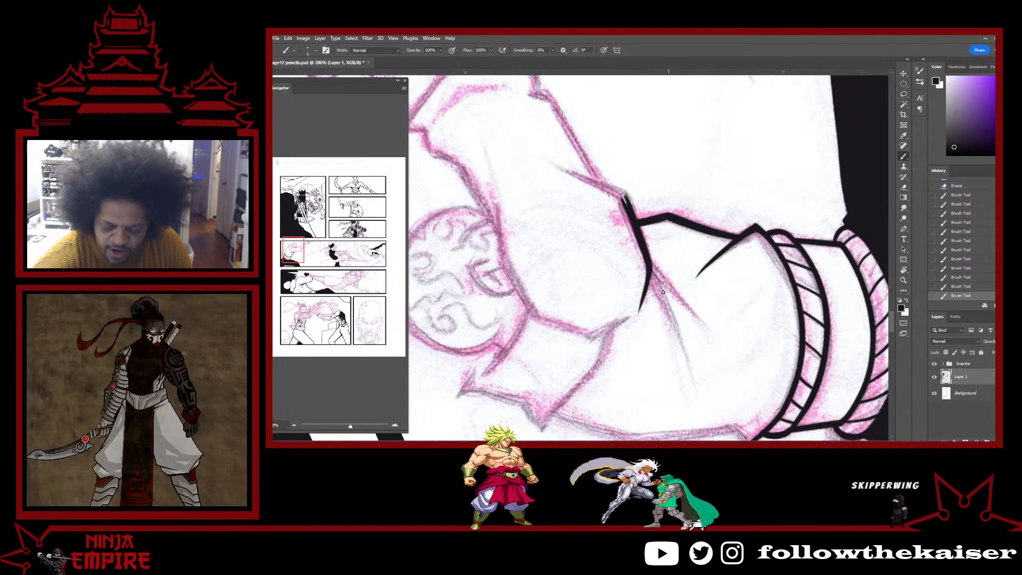
key(ctrl+z)
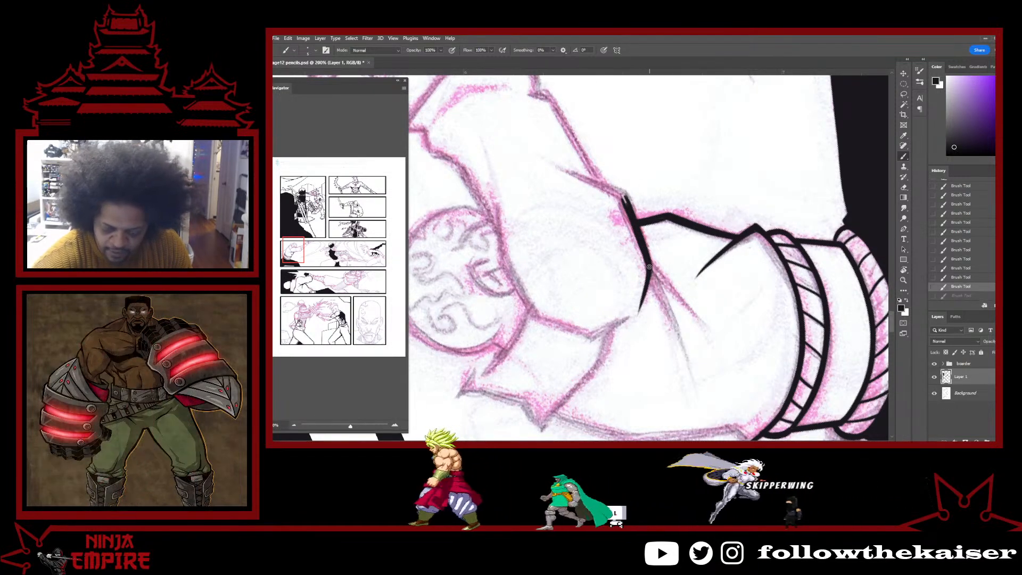
drag(651, 272, 687, 375)
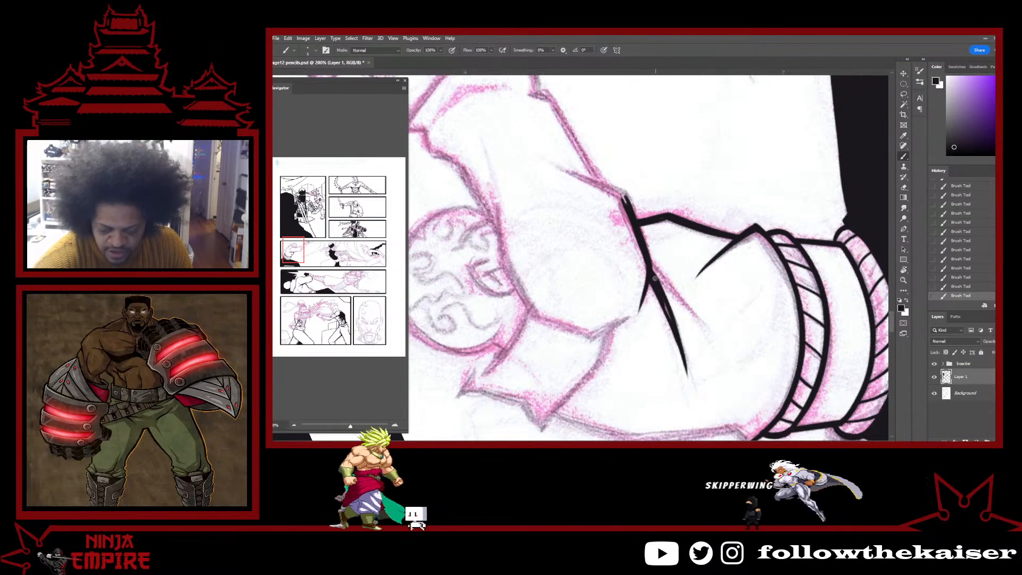
key(r)
drag(725, 281, 724, 334)
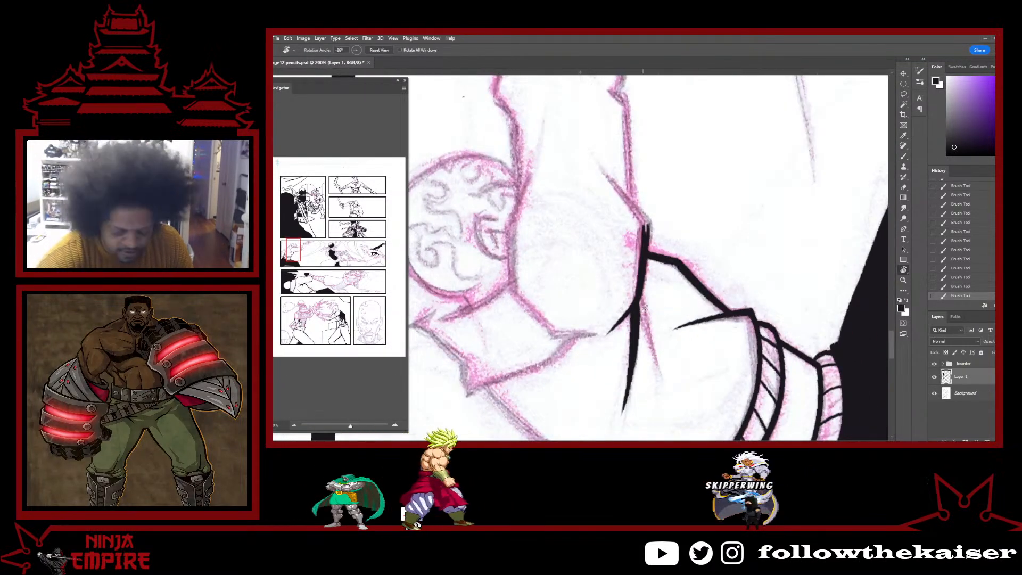
drag(636, 299, 655, 365)
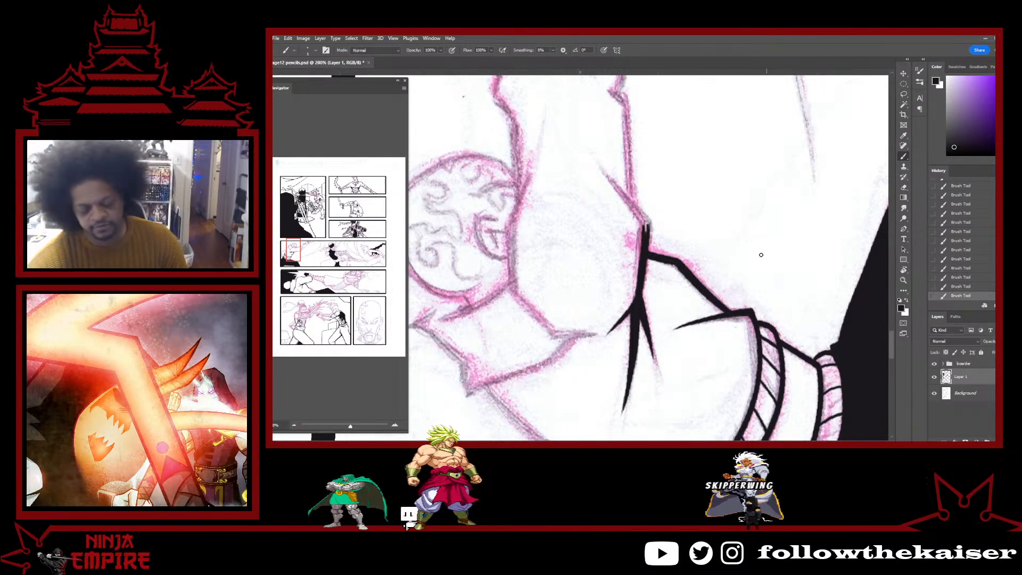
Ink a solid tapered crease at the sleeve's outer bend, joining it to the inked outline.
drag(754, 238, 609, 354)
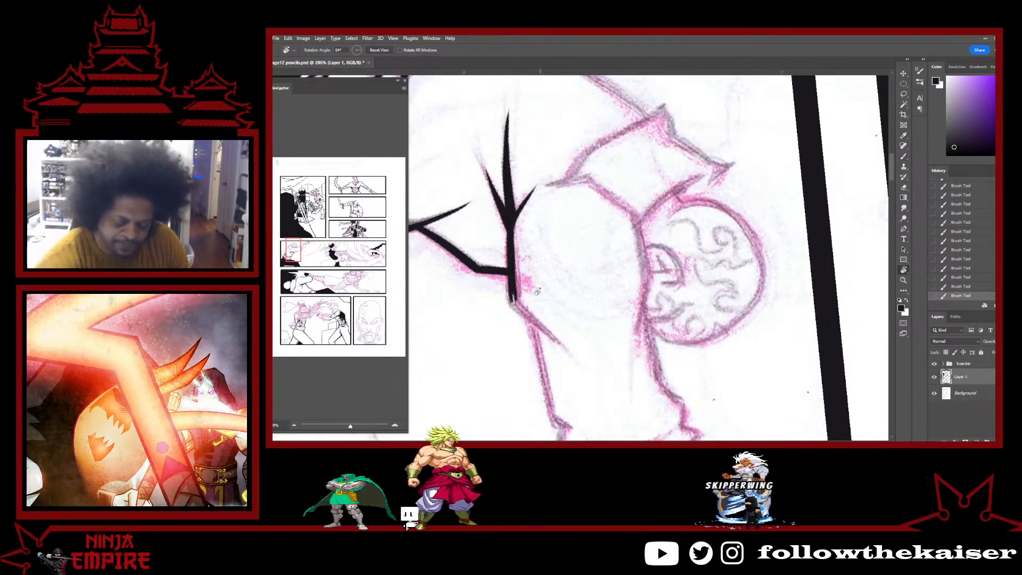
scroll(537, 292, up, 1)
drag(649, 305, 718, 285)
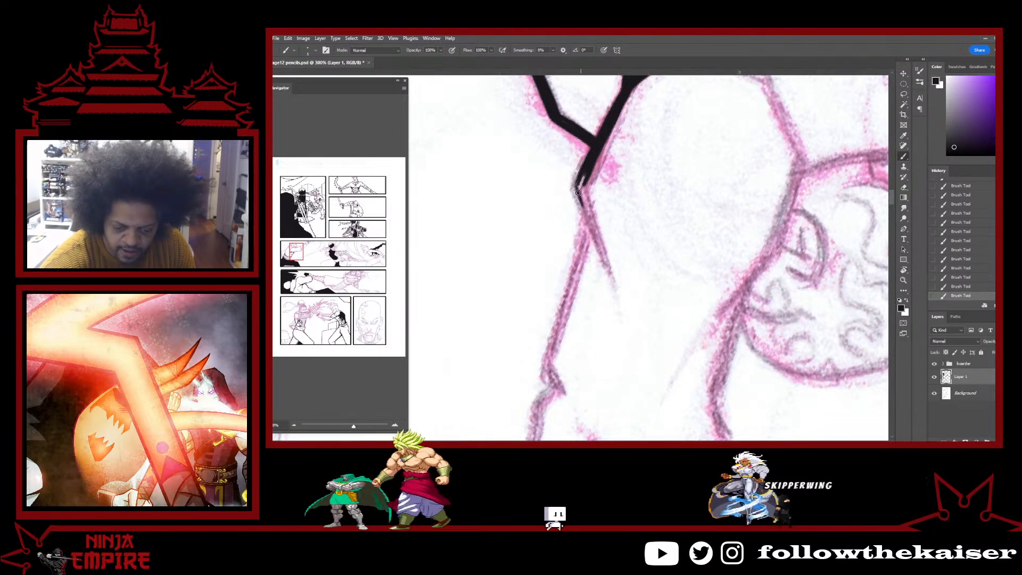
drag(577, 193, 612, 281)
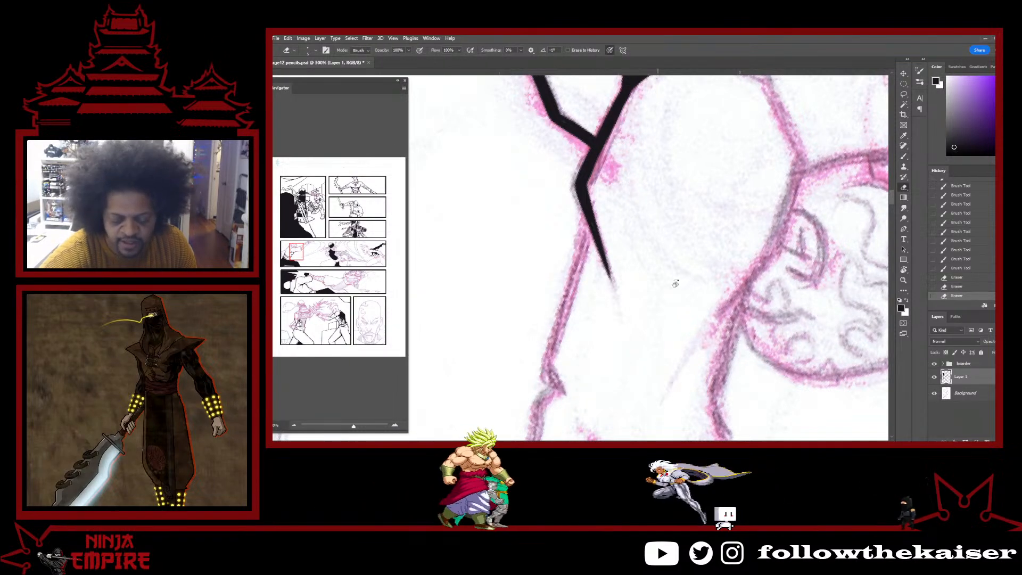
Ink and thicken the sleeve's outer edge from the bend down to the cuff notch, and trim the notch's pointed crease.
mouse_move(675, 283)
mouse_down()
mouse_move(668, 217)
mouse_move(642, 240)
mouse_up()
key(b)
mouse_move(539, 186)
mouse_down()
mouse_move(596, 309)
mouse_move(636, 336)
mouse_up()
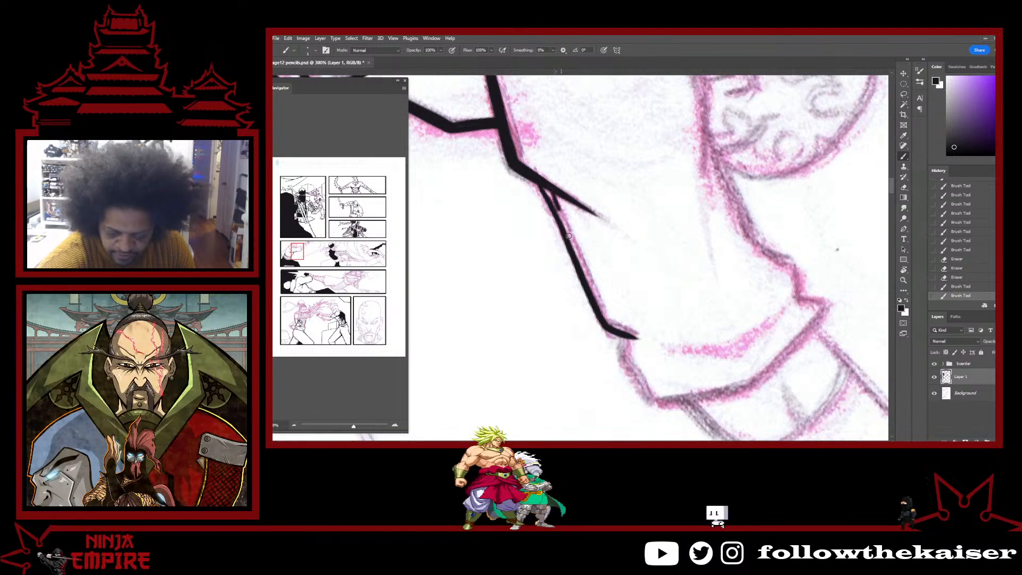
drag(563, 221, 605, 321)
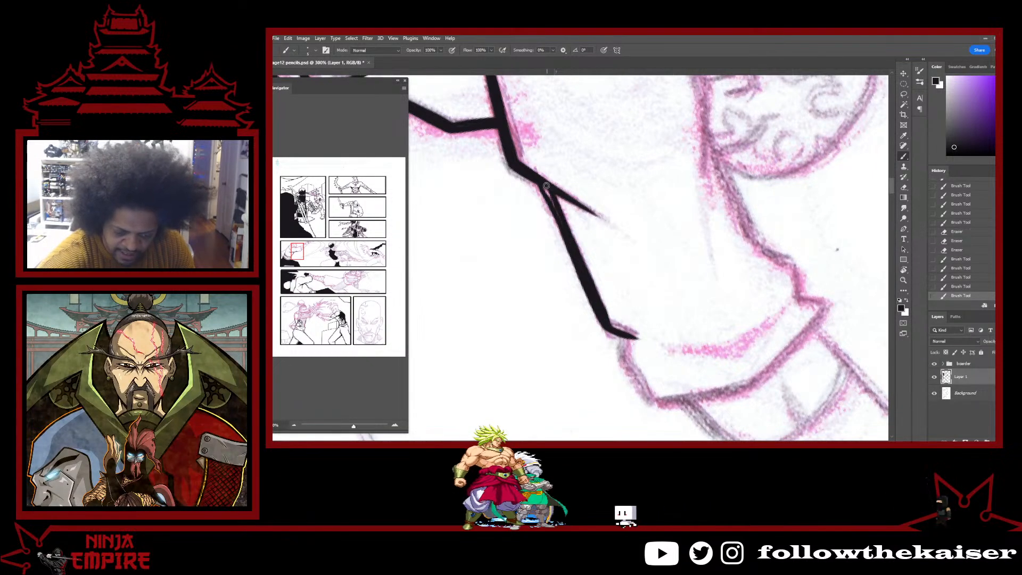
key(r)
drag(702, 314, 703, 312)
key(b)
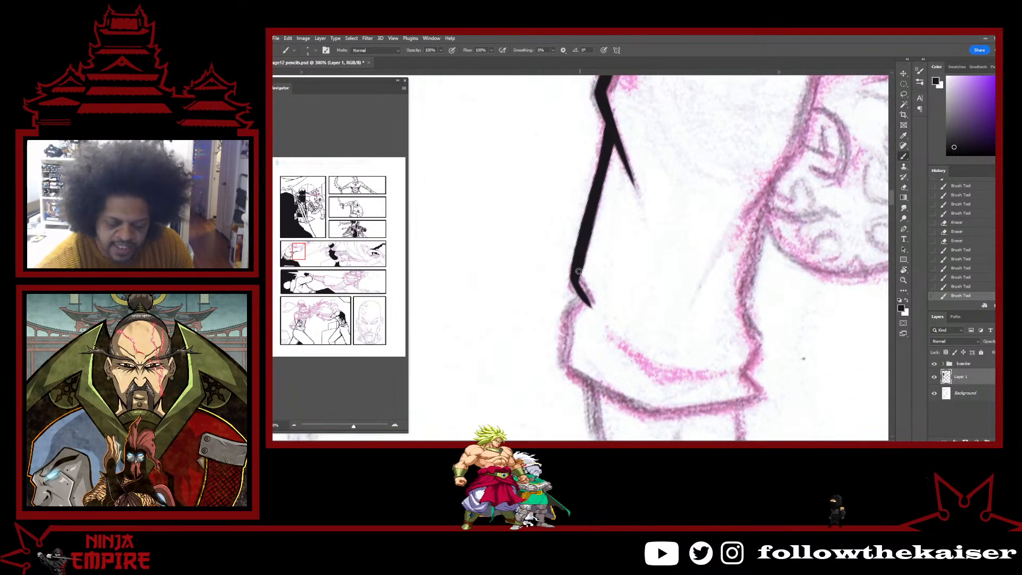
key(e)
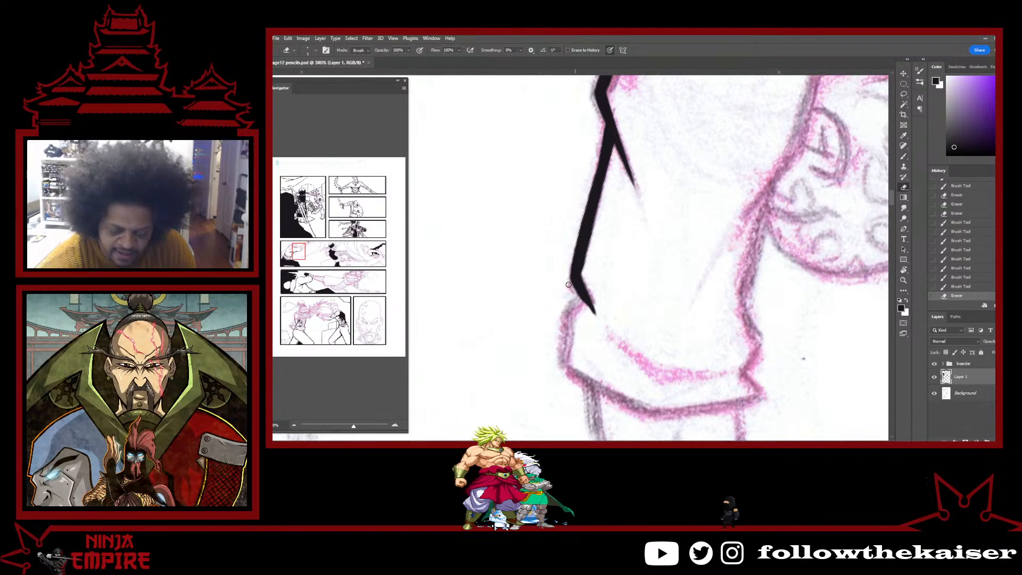
drag(634, 272, 656, 182)
Ink the cuff's short outer edge below the notch and the first section of the sleeve hem, thickening both.
key(b)
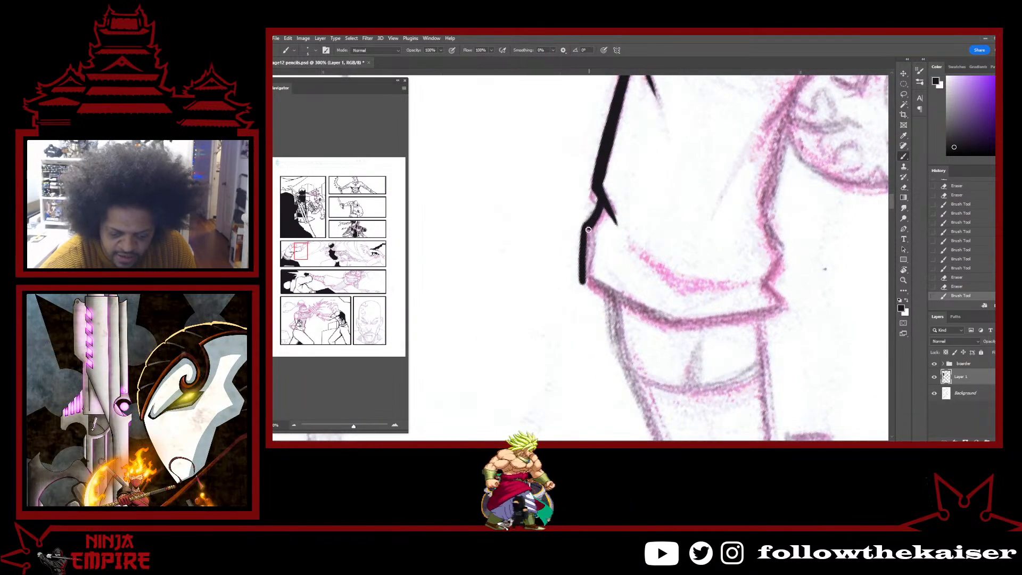
drag(593, 224, 602, 198)
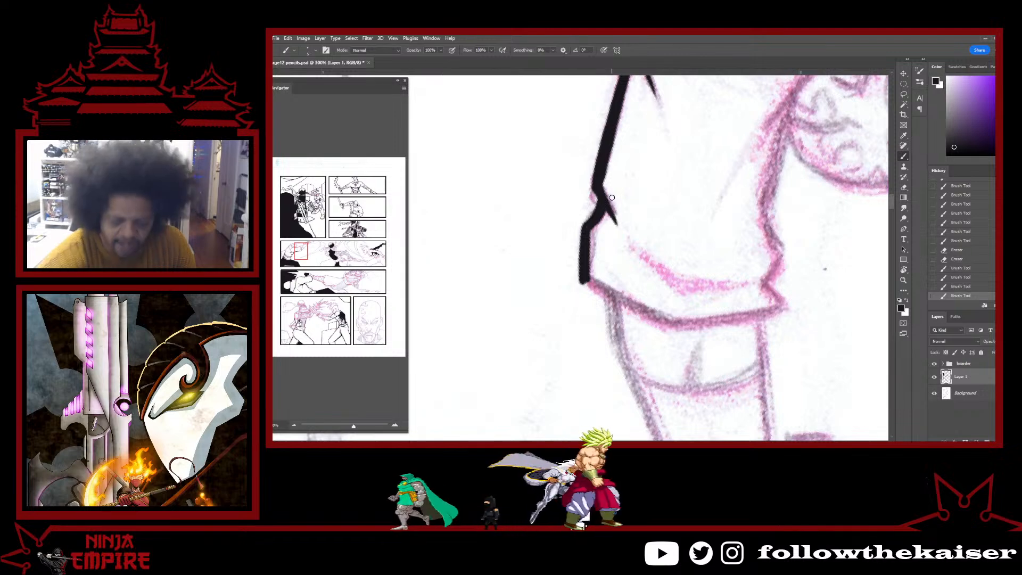
key(r)
mouse_move(657, 257)
mouse_down()
mouse_move(638, 307)
mouse_move(648, 205)
mouse_up()
key(b)
drag(605, 266, 580, 174)
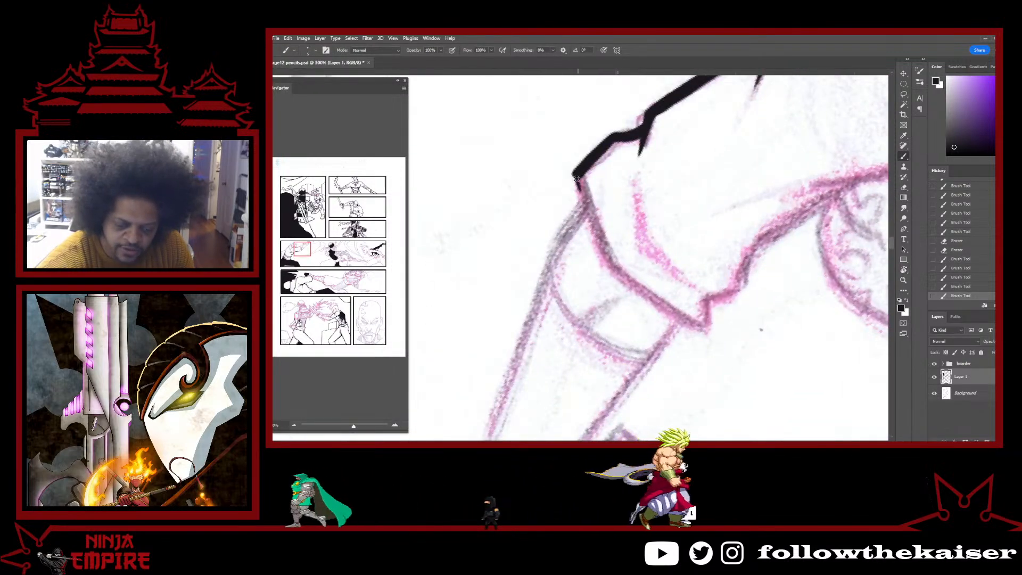
drag(612, 270, 580, 176)
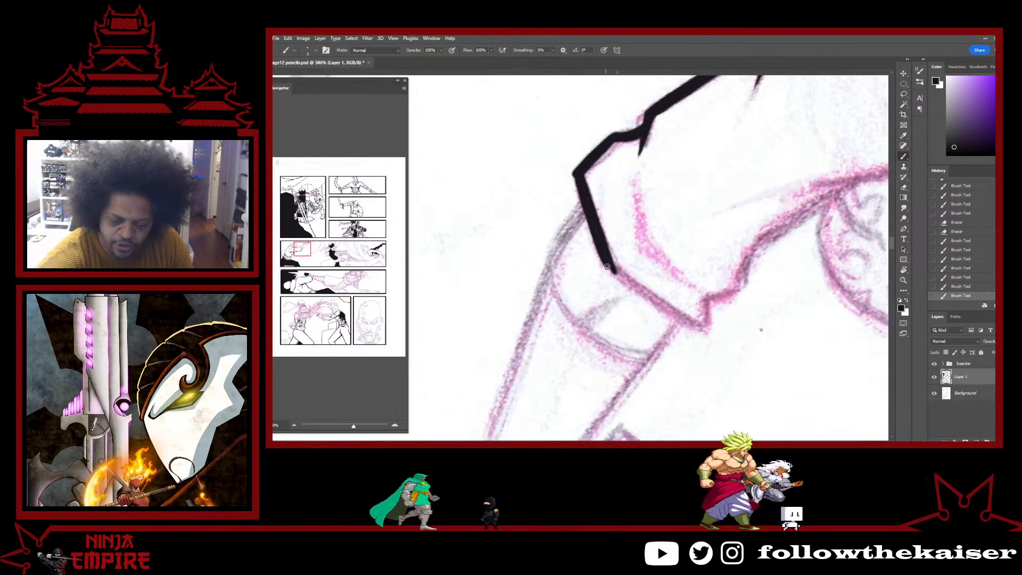
Ink the rest of the sleeve hem across the forearm to its far corner and turn the line back toward the inner edge.
mouse_move(607, 260)
mouse_down()
mouse_move(577, 175)
mouse_move(644, 223)
mouse_move(729, 263)
mouse_up()
key(r)
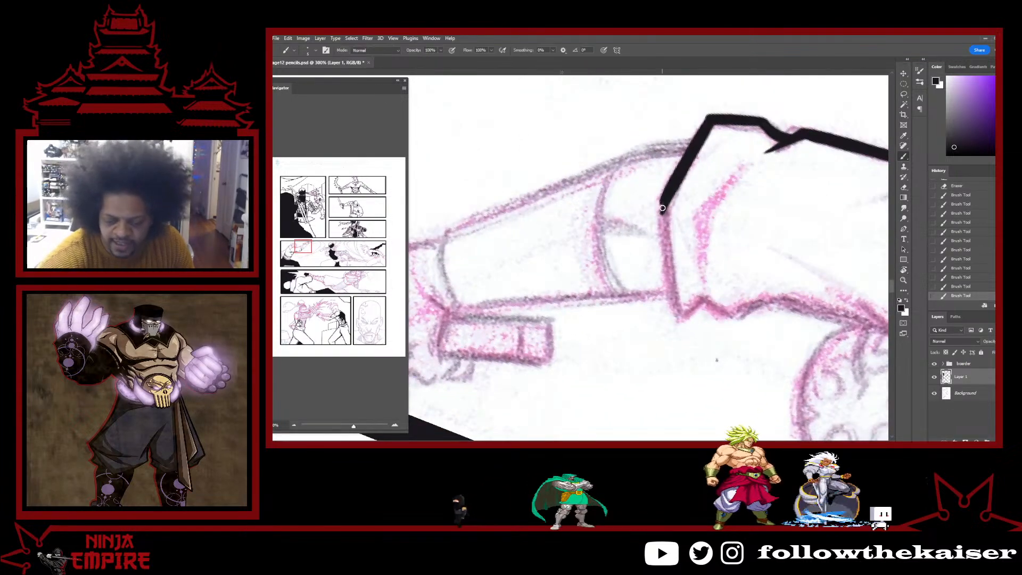
drag(662, 208, 676, 312)
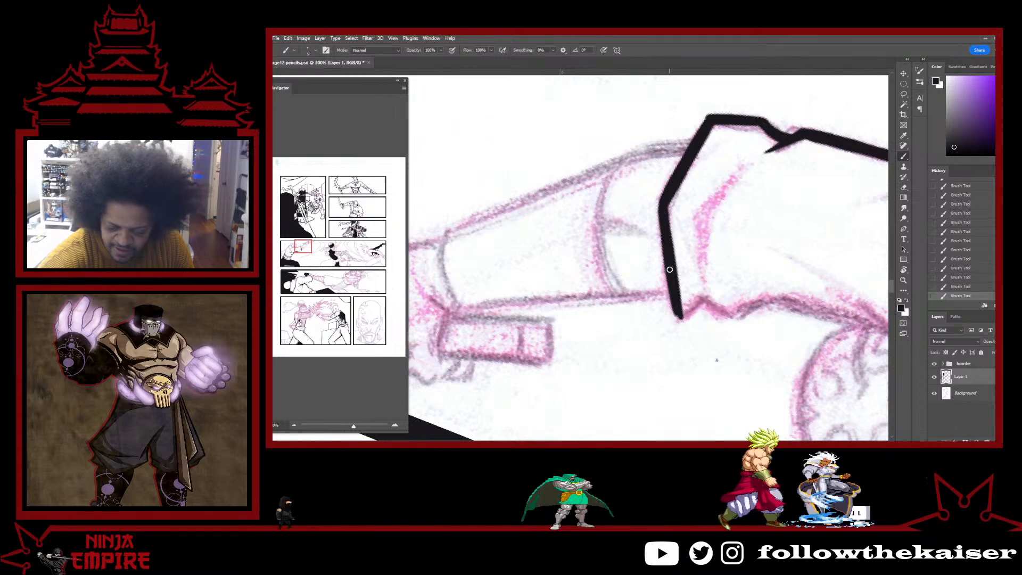
mouse_move(770, 218)
mouse_down()
mouse_move(708, 340)
mouse_move(613, 382)
mouse_up()
key(b)
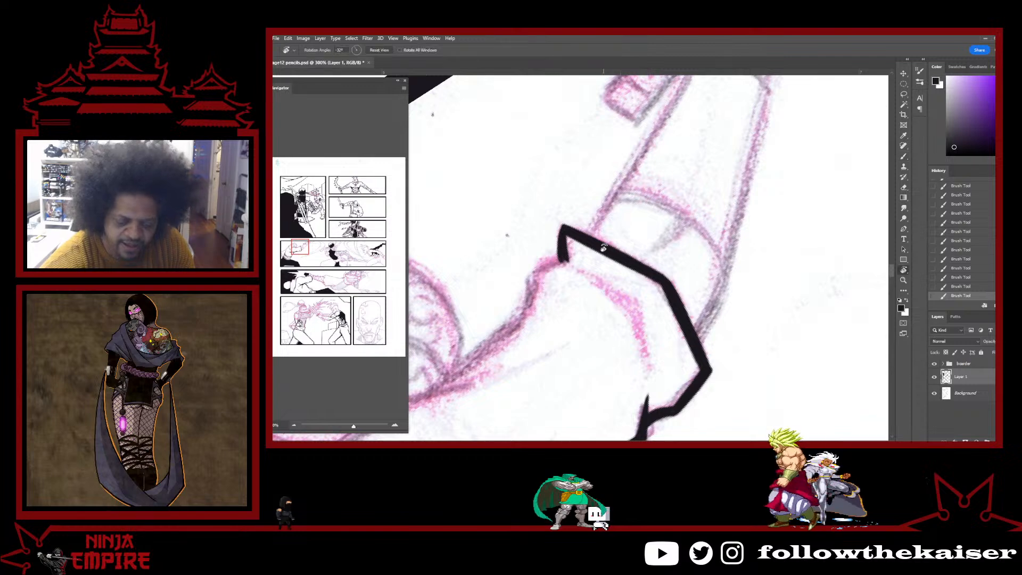
Ink the short notch at the sleeve hem's inner corner and trim its outer side with the eraser.
drag(603, 247, 599, 233)
key(b)
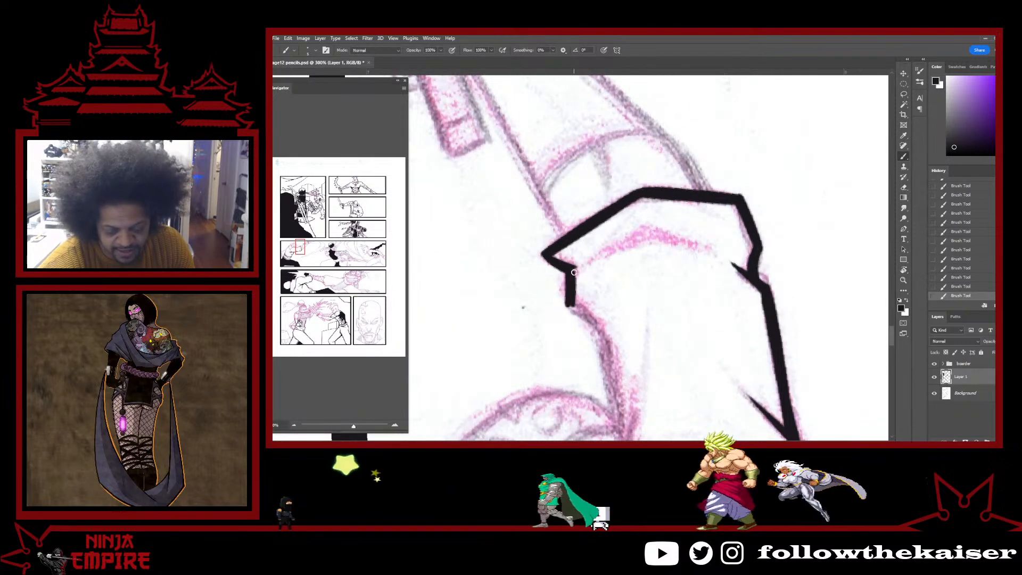
key(e)
drag(562, 273, 565, 308)
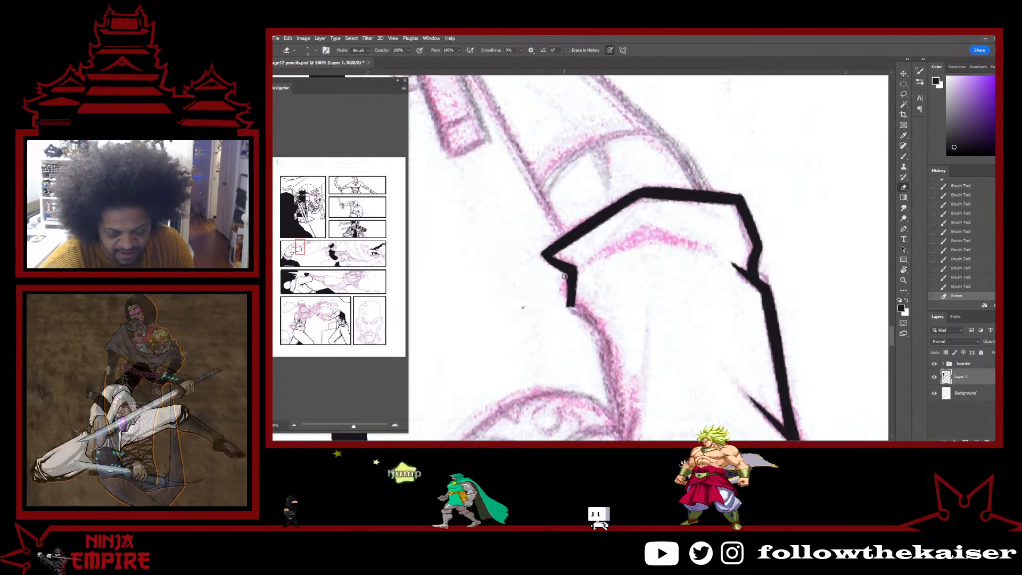
Extend the sleeve's inner edge from the hem notch with a short tapered line along the pencils.
key(r)
mouse_move(625, 250)
mouse_down()
mouse_move(693, 346)
mouse_move(813, 221)
mouse_up()
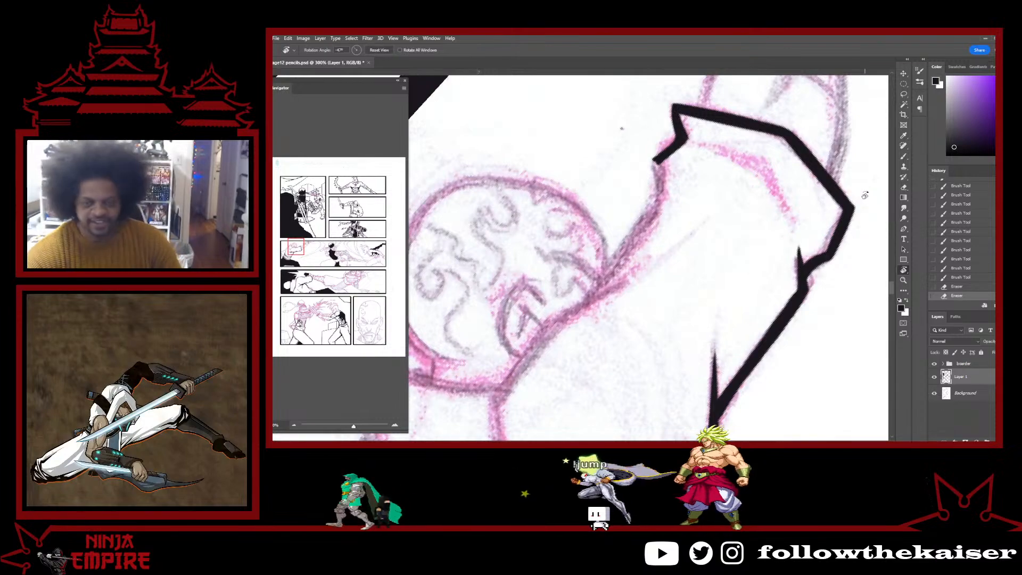
key(b)
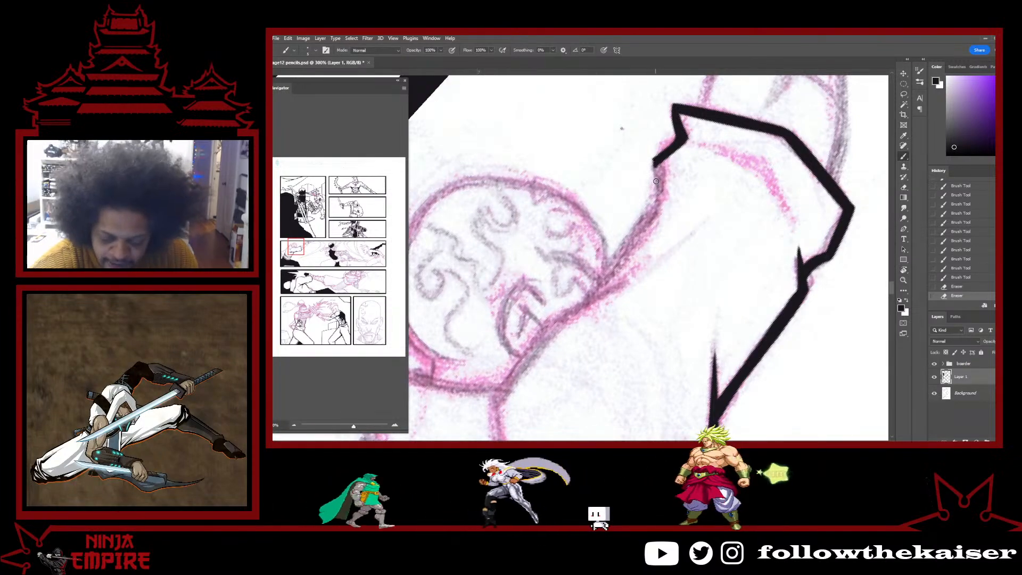
drag(659, 160, 655, 213)
Ink and thicken the sleeve's inner edge down across the side of the patterned head, cleaning up its upper bend.
key(r)
drag(524, 121, 809, 270)
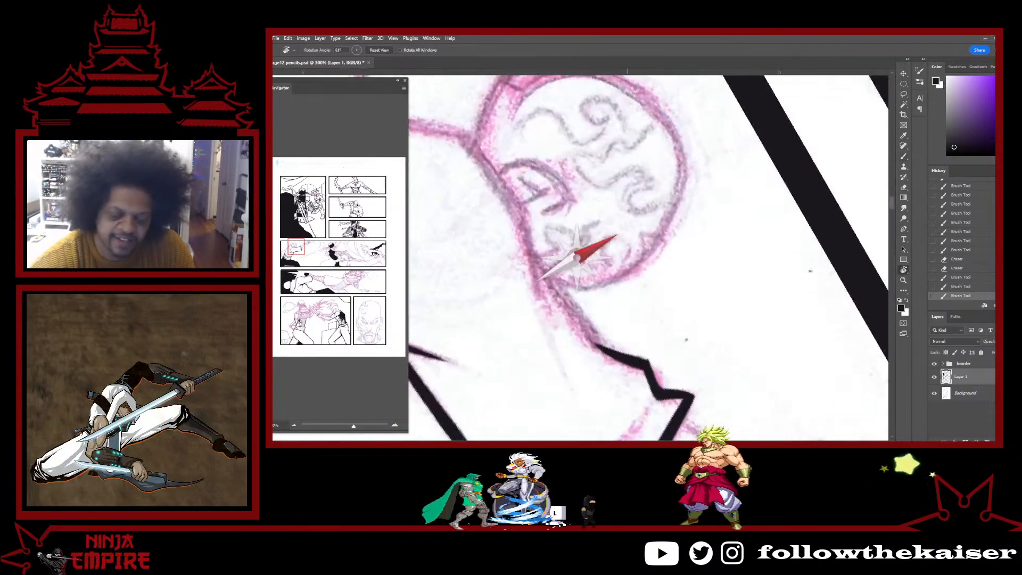
drag(737, 314, 446, 127)
drag(716, 192, 696, 161)
key(b)
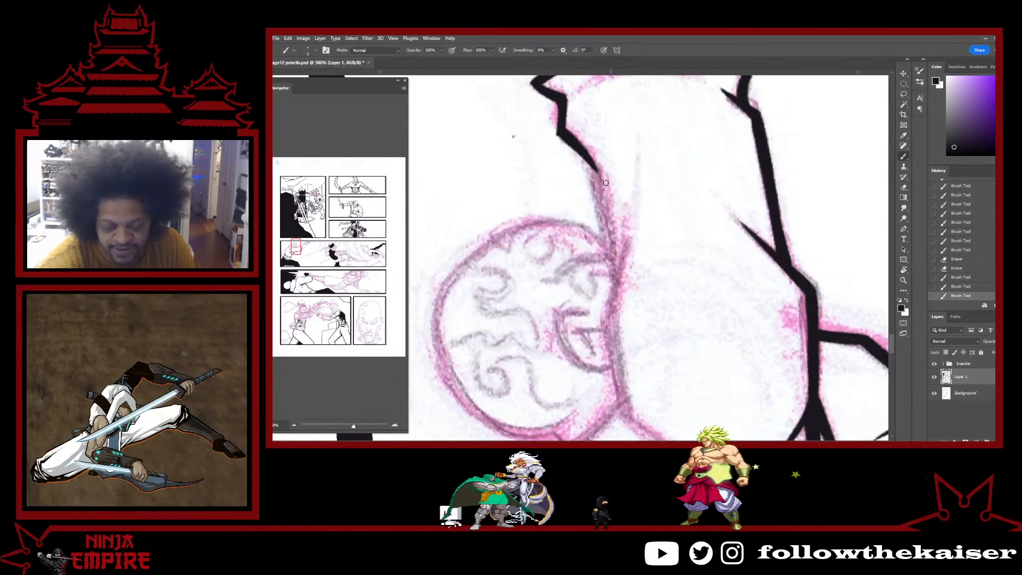
drag(595, 166, 617, 290)
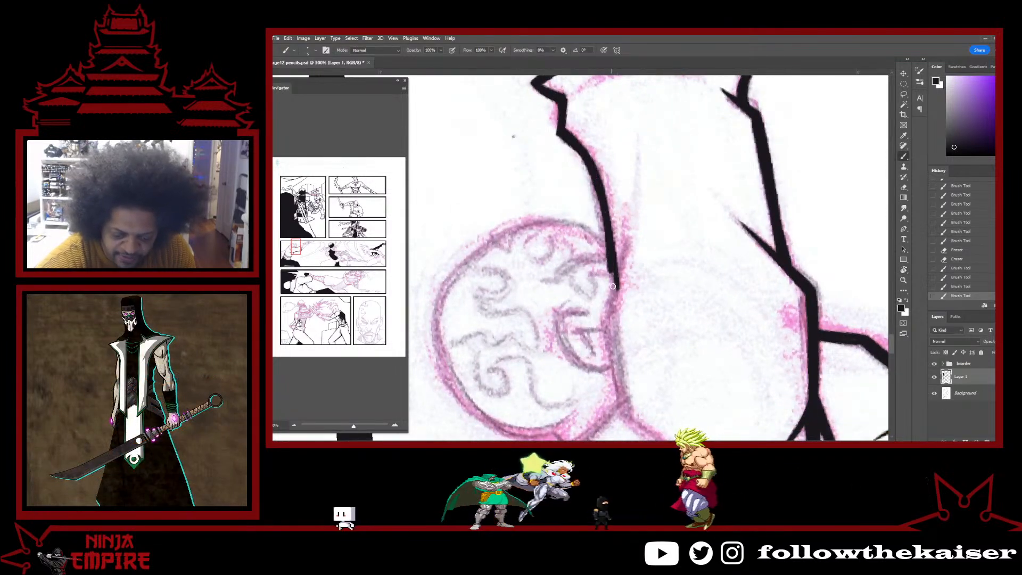
drag(587, 163, 612, 269)
drag(593, 166, 607, 223)
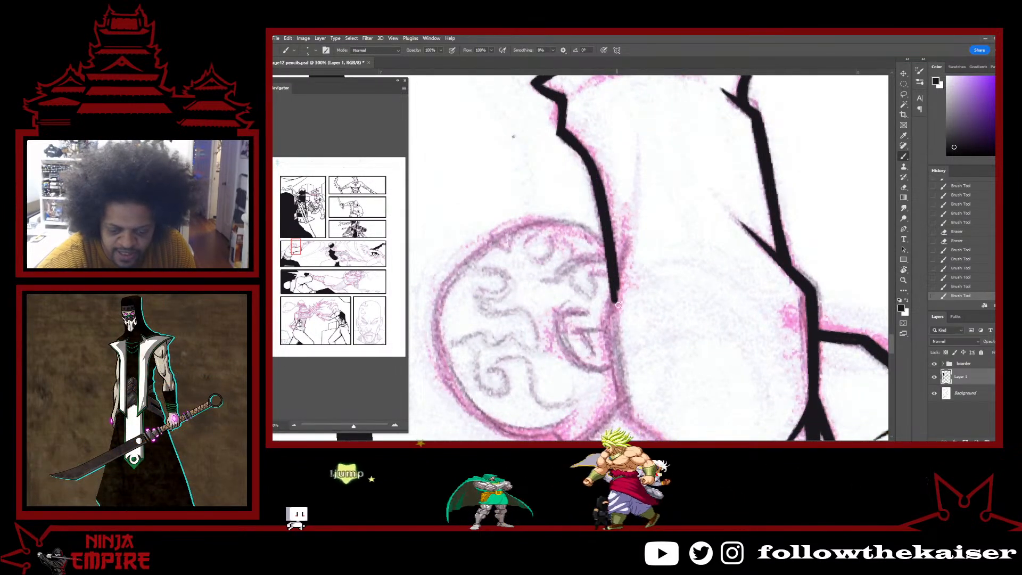
key(e)
mouse_move(601, 156)
mouse_down()
mouse_move(610, 197)
mouse_move(607, 186)
mouse_up()
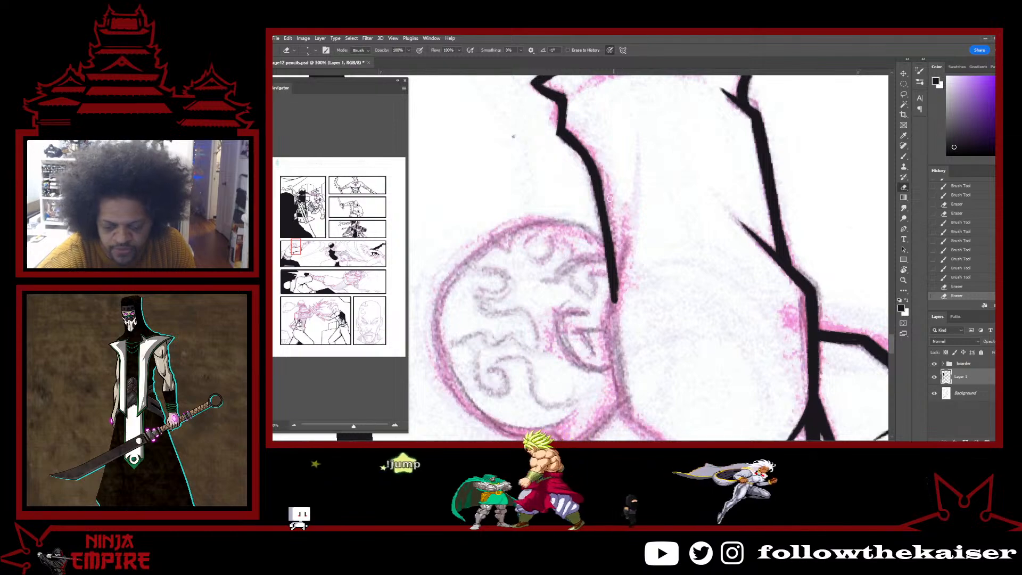
key(b)
drag(581, 151, 585, 159)
Ink a short pointed crease branching off the sleeve's inner edge beside the patterned head.
key(r)
mouse_move(760, 287)
mouse_down()
mouse_move(757, 299)
mouse_move(668, 306)
mouse_move(725, 320)
mouse_move(704, 356)
mouse_up()
key(b)
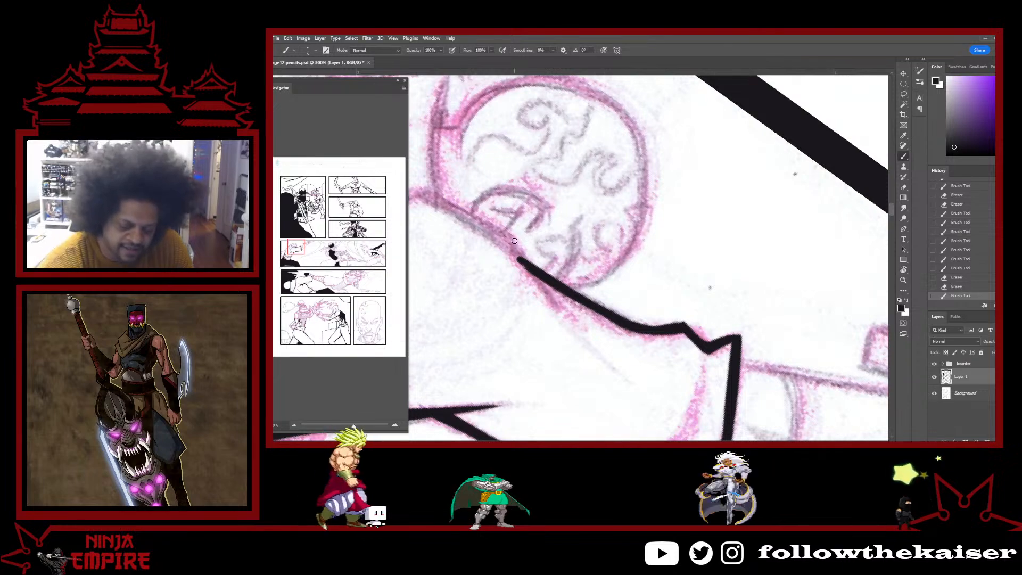
mouse_move(519, 256)
mouse_down()
mouse_move(578, 331)
mouse_move(519, 259)
mouse_up()
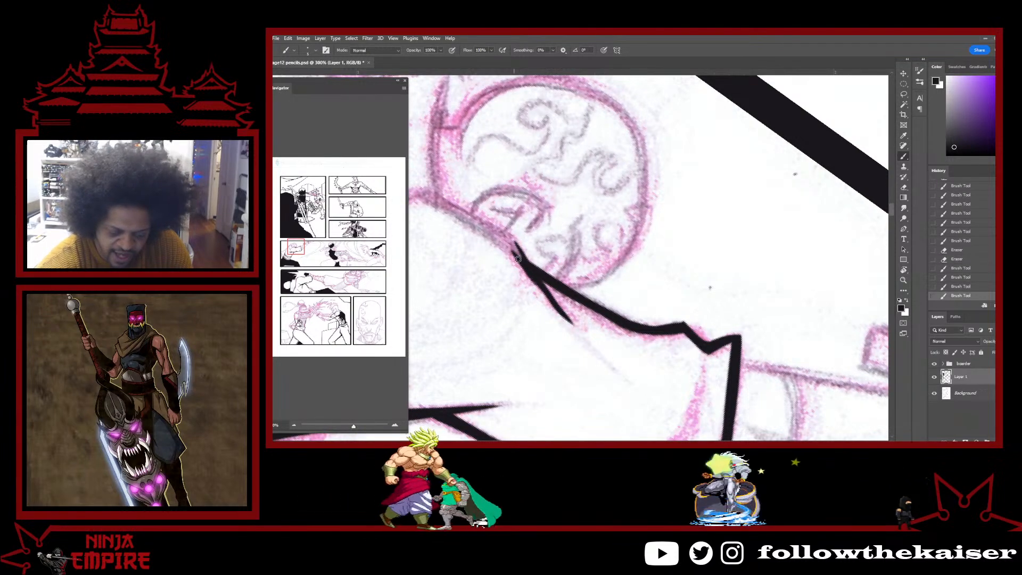
Ink and thicken the shoulder line from the crease past the ear to the collar corner.
drag(604, 259, 560, 149)
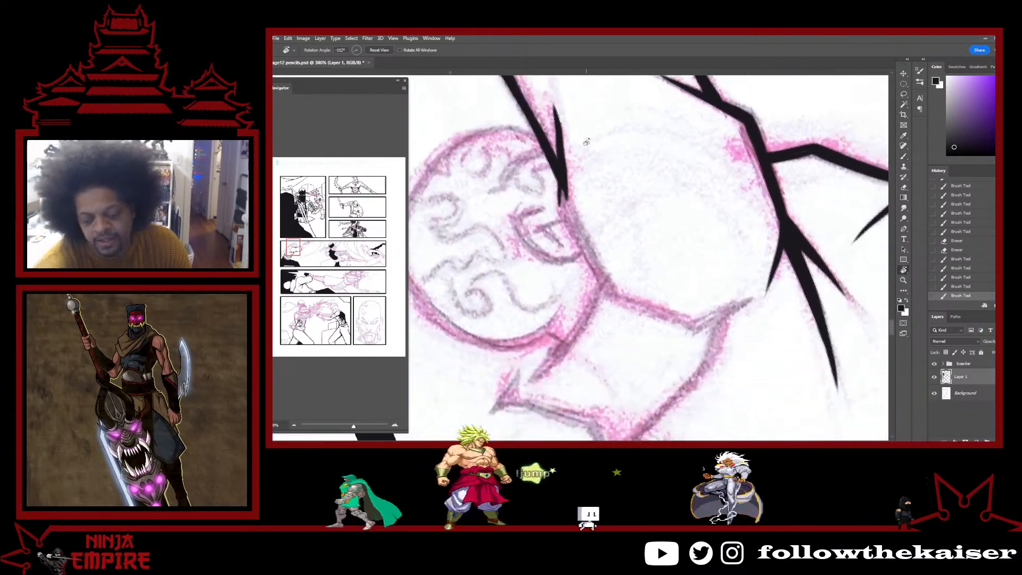
drag(590, 215, 602, 222)
key(b)
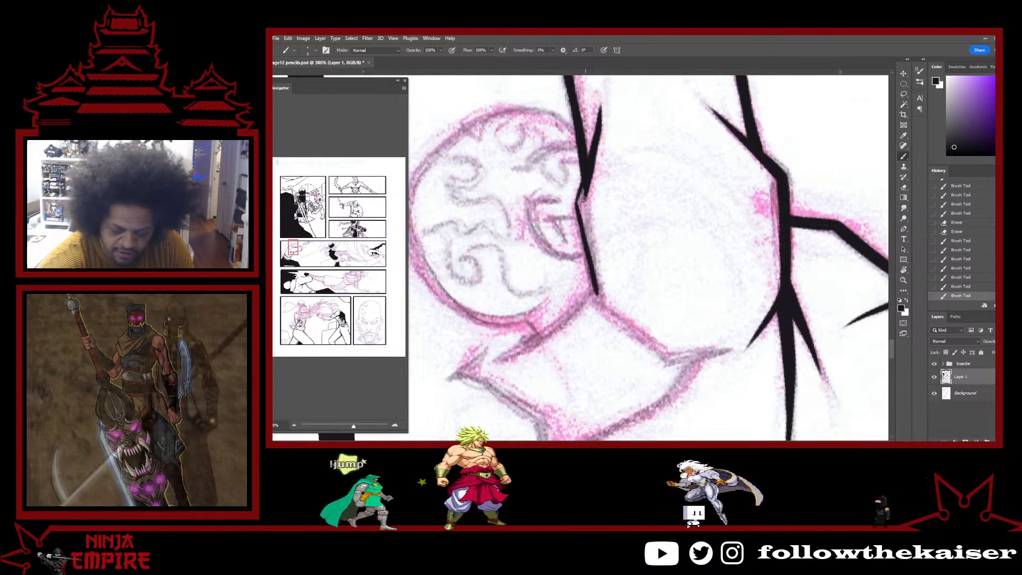
drag(603, 310, 581, 198)
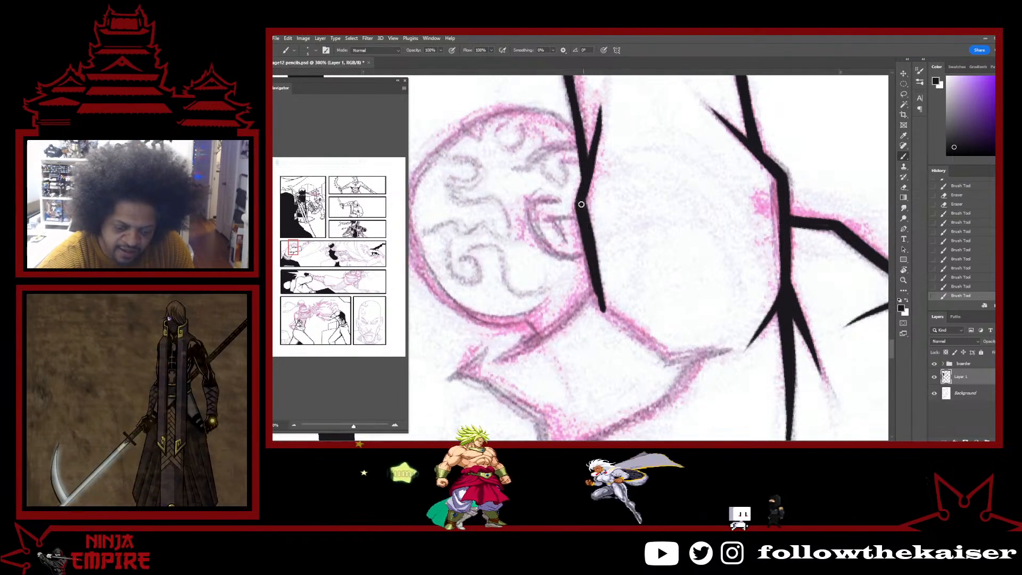
Ink the collar's inner edge from the corner to its tapered end, plus the tapered line running under the patterned head.
mouse_move(590, 250)
mouse_down()
mouse_move(597, 305)
mouse_move(557, 218)
mouse_up()
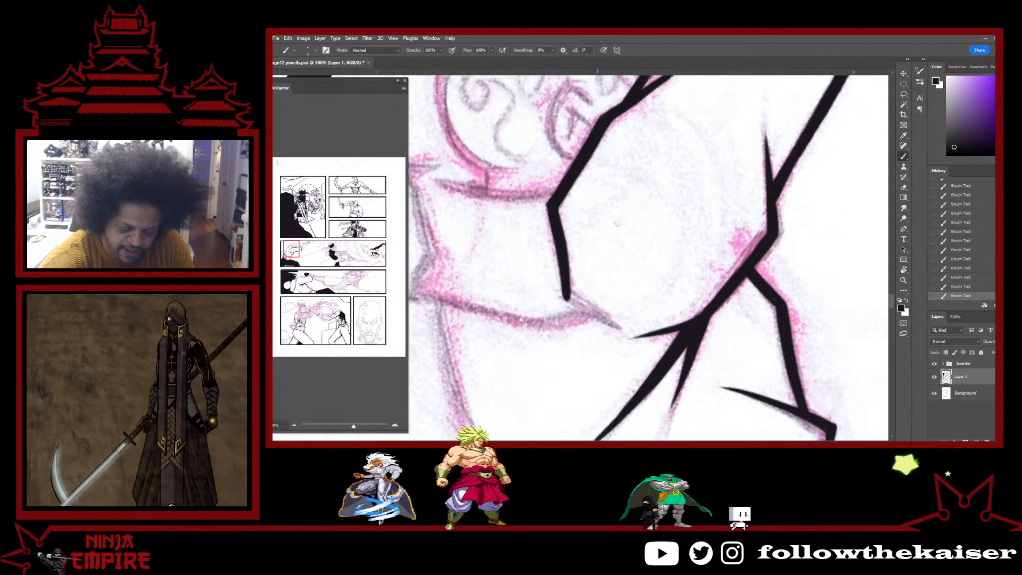
mouse_move(617, 224)
mouse_down()
mouse_move(559, 290)
mouse_move(576, 296)
mouse_move(567, 338)
mouse_up()
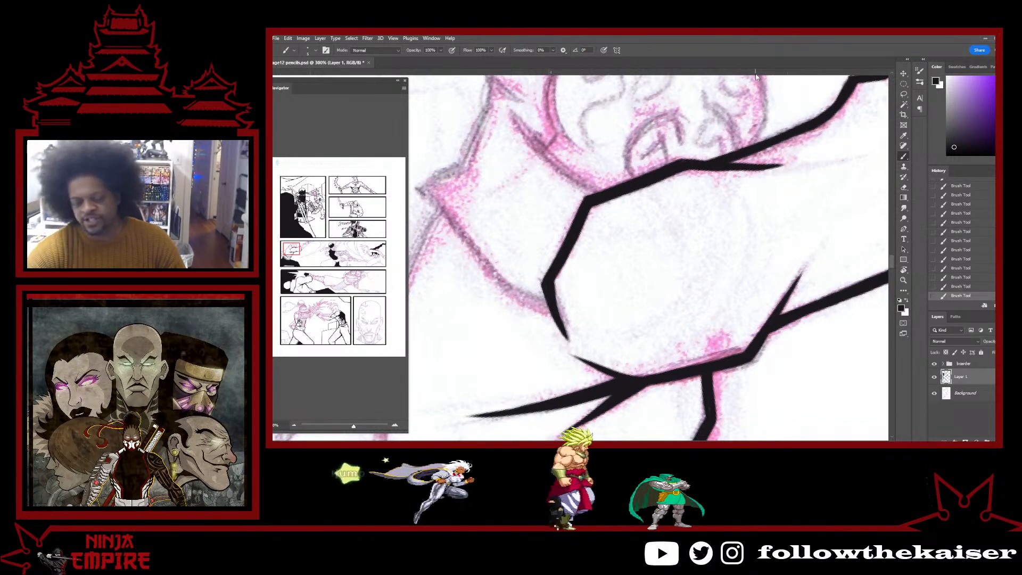
key(r)
mouse_move(661, 190)
mouse_down()
mouse_move(657, 234)
mouse_move(688, 326)
mouse_move(665, 108)
mouse_move(630, 339)
mouse_move(626, 233)
mouse_up()
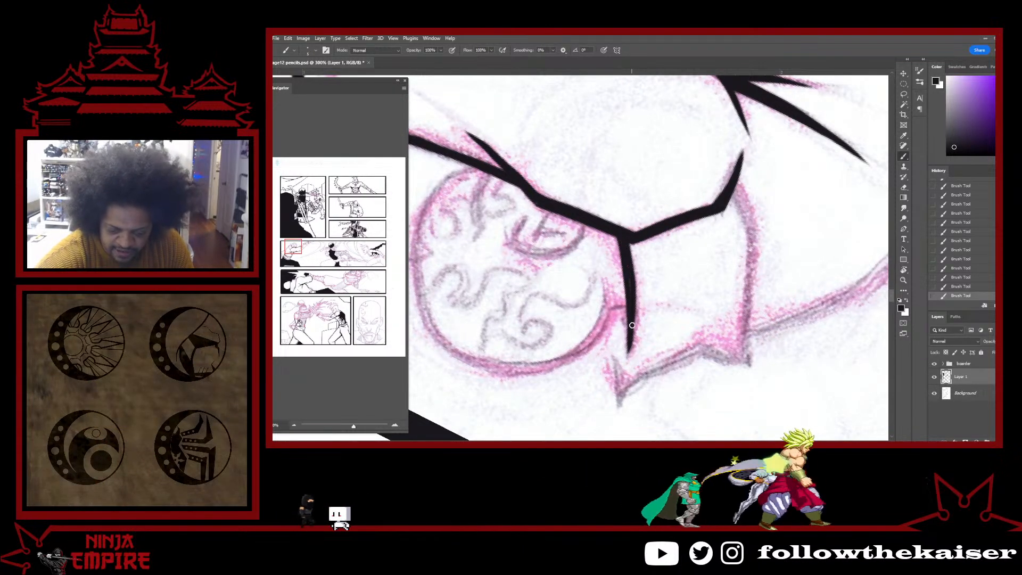
Ink and thicken the collar's lower edge to its pointed corner, add the short notch edge, and trim the corner.
mouse_move(732, 191)
mouse_down()
mouse_move(747, 231)
mouse_move(742, 298)
mouse_move(743, 201)
mouse_move(755, 243)
mouse_move(744, 298)
mouse_move(746, 367)
mouse_up()
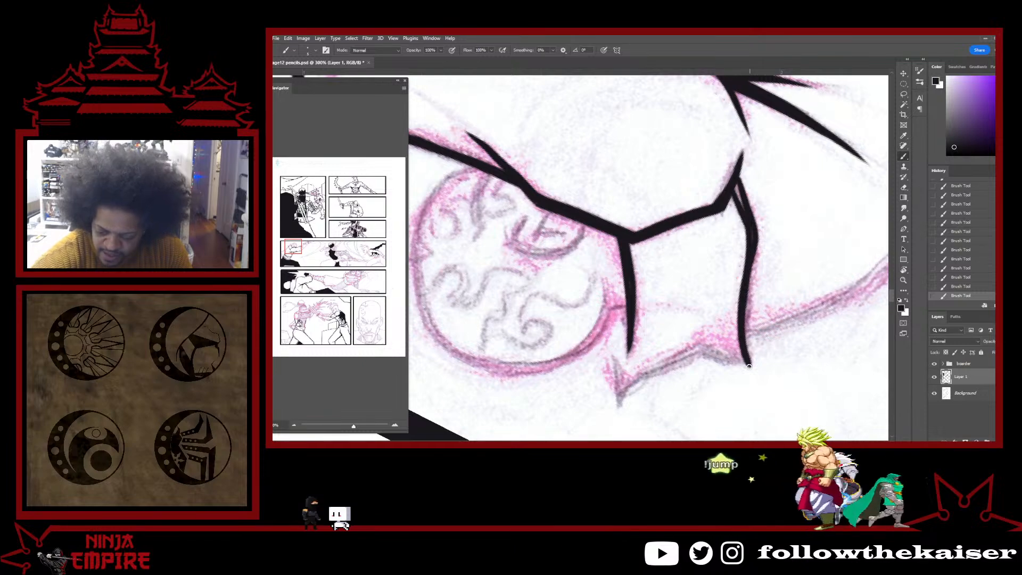
mouse_move(735, 181)
mouse_down()
mouse_move(749, 228)
mouse_move(685, 403)
mouse_move(688, 287)
mouse_up()
key(r)
drag(750, 226, 745, 328)
key(b)
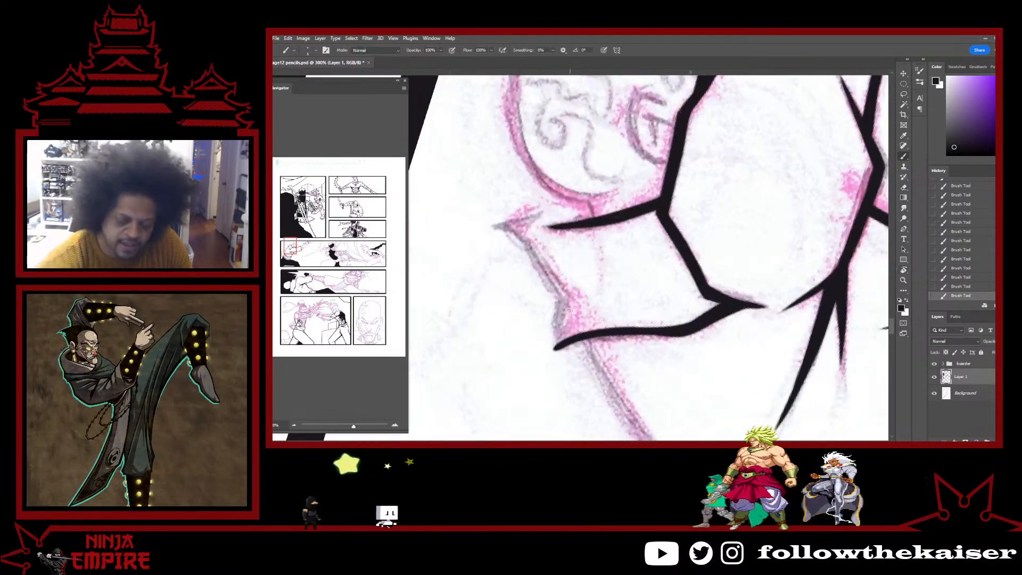
drag(564, 301, 555, 352)
drag(561, 301, 553, 366)
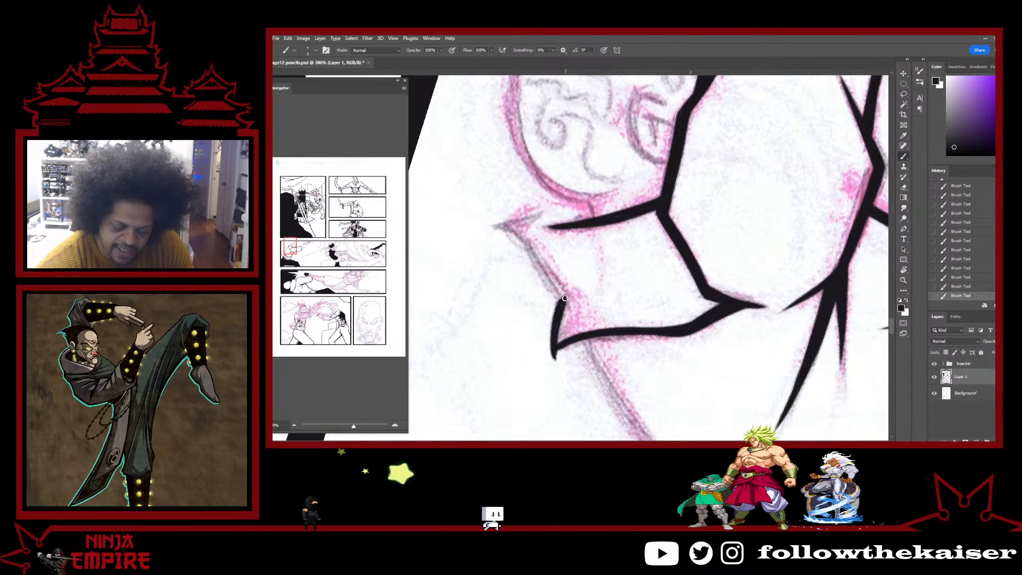
key(e)
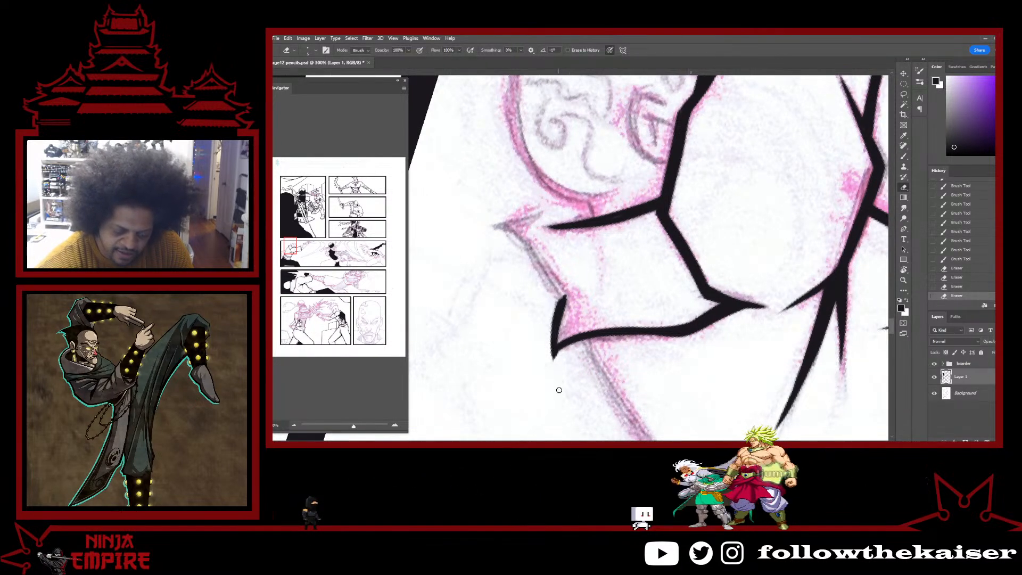
Ink the collar's outer edge from the notch toward the opposite corner and trim the line with the eraser.
key(r)
mouse_move(559, 390)
mouse_down()
mouse_move(538, 139)
mouse_move(523, 147)
mouse_up()
drag(775, 237, 735, 140)
drag(672, 311, 730, 285)
key(b)
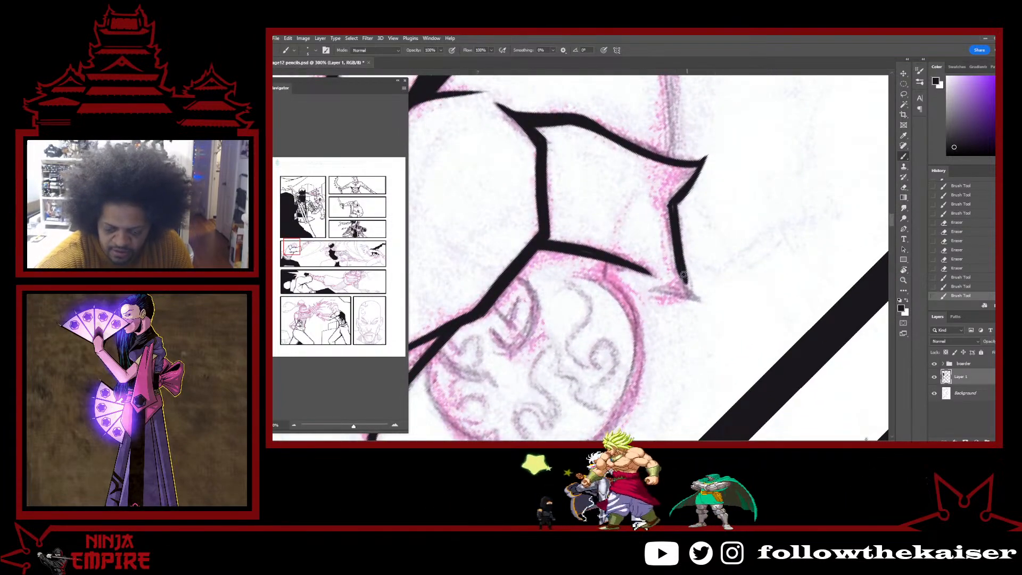
drag(673, 202, 669, 233)
key(e)
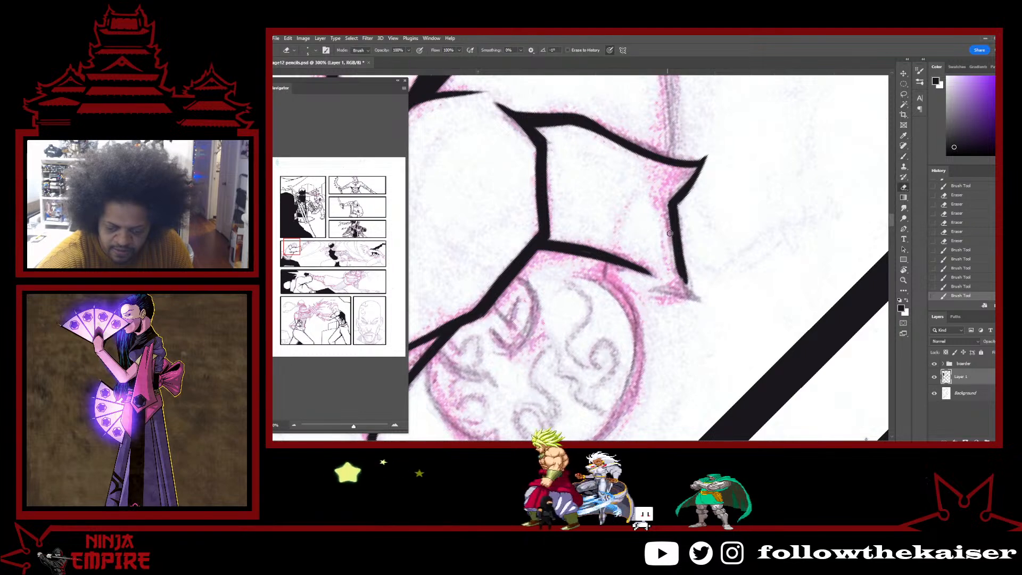
drag(725, 193, 695, 197)
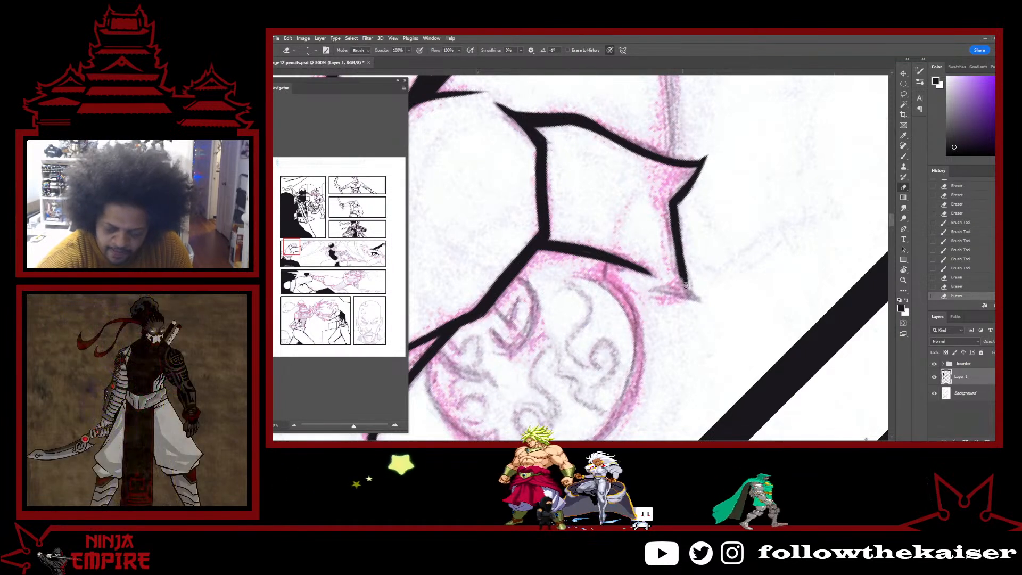
Ink the collar's remaining pointed corner and its short upper edge up to the patterned head.
key(r)
mouse_move(742, 238)
mouse_down()
mouse_move(714, 351)
mouse_move(703, 279)
mouse_move(627, 319)
mouse_up()
key(b)
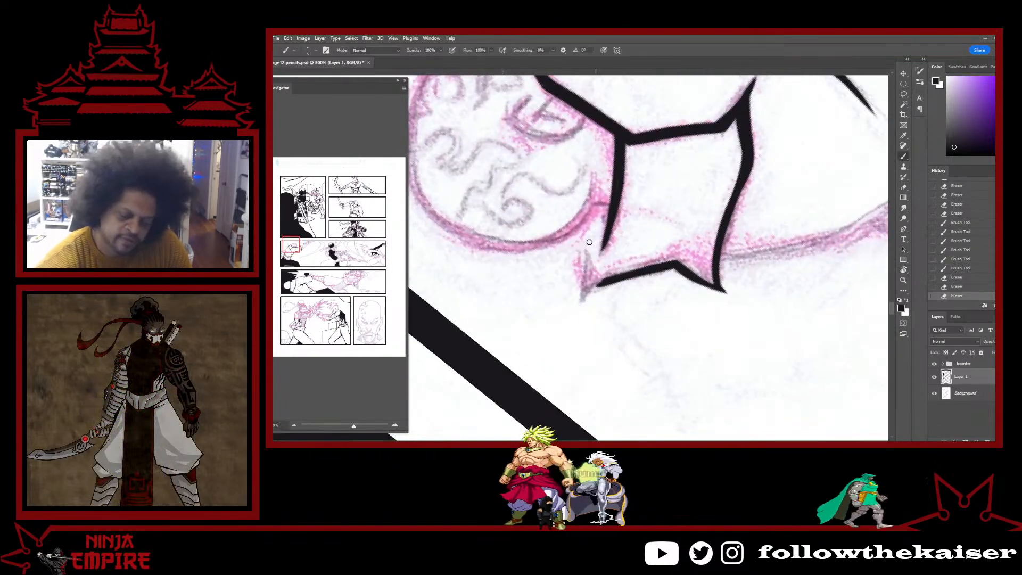
mouse_move(578, 223)
mouse_down()
mouse_move(581, 306)
mouse_move(576, 246)
mouse_up()
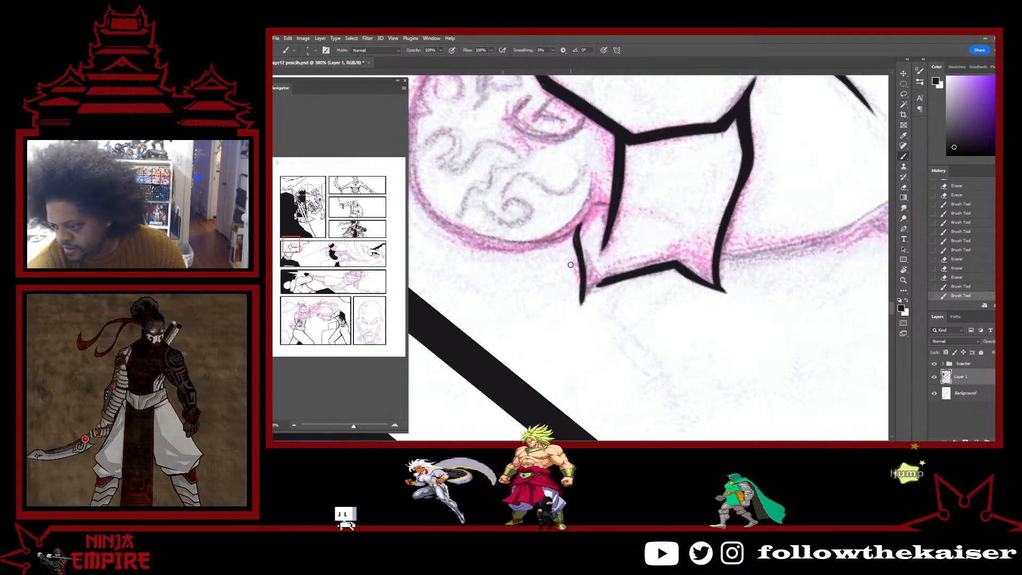
drag(575, 245, 582, 220)
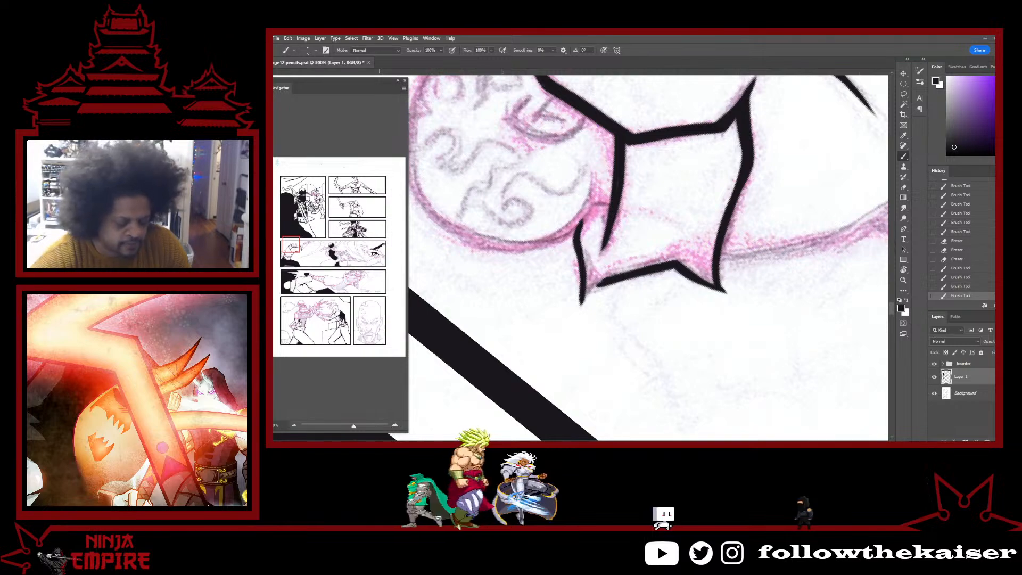
mouse_move(775, 292)
mouse_down()
mouse_move(708, 367)
mouse_move(553, 279)
mouse_up()
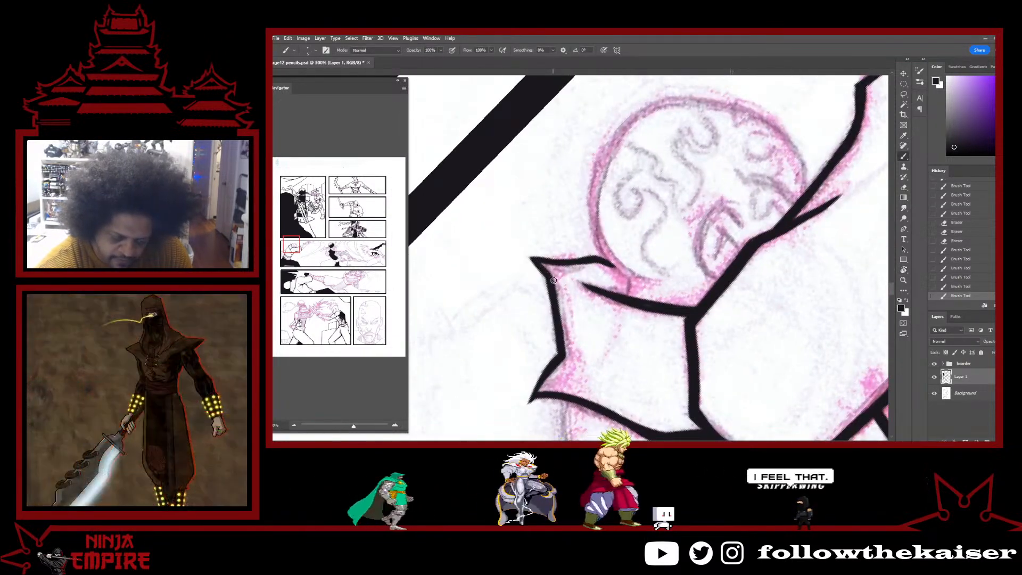
Ink the ear's outline and inner fold on the patterned head above the shoulder line.
mouse_move(678, 244)
mouse_down()
mouse_move(612, 234)
mouse_move(582, 252)
mouse_move(589, 275)
mouse_up()
key(e)
key(r)
drag(668, 343, 702, 245)
key(b)
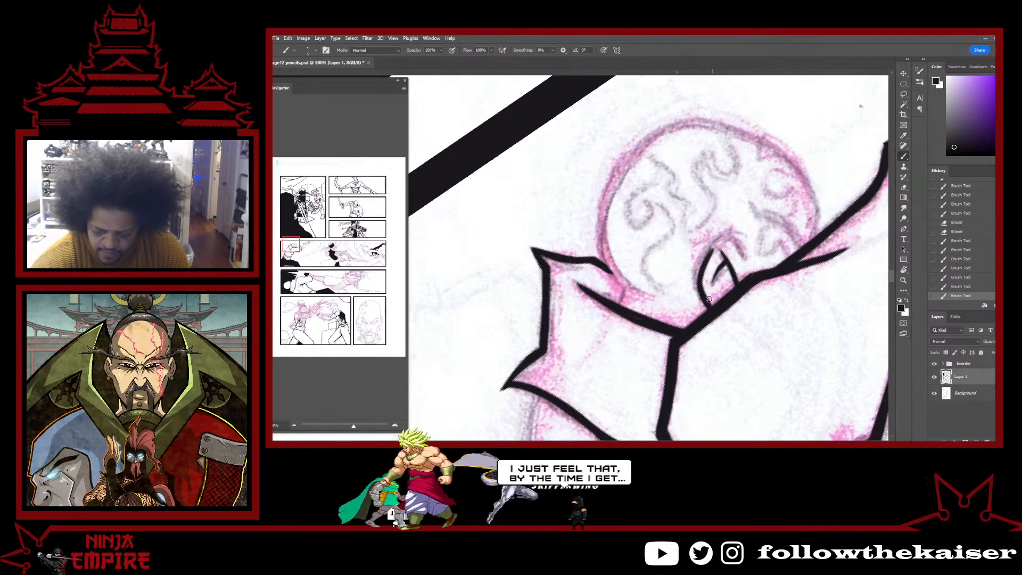
mouse_move(710, 251)
mouse_down()
mouse_move(735, 235)
mouse_move(743, 257)
mouse_move(717, 242)
mouse_up()
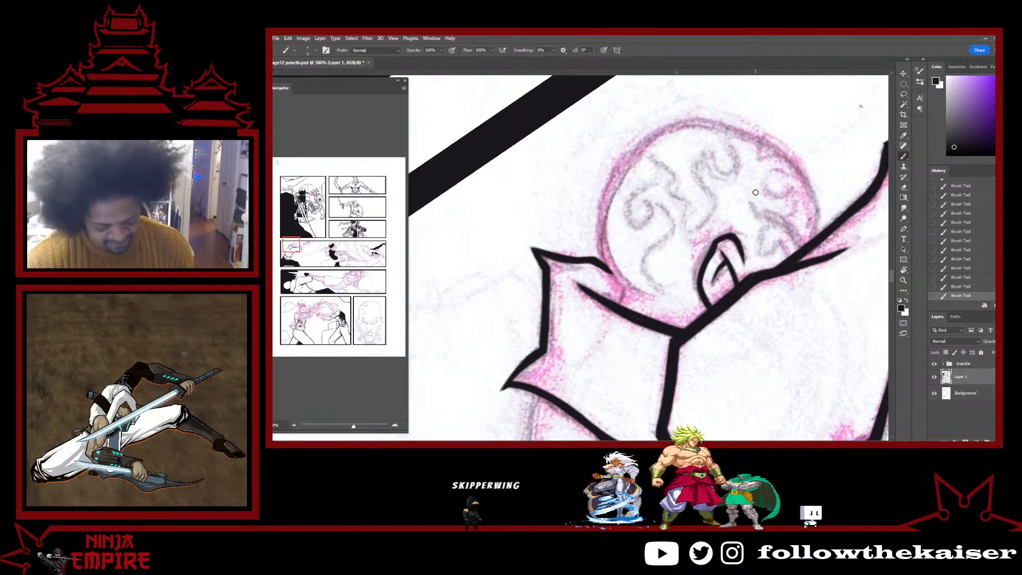
Ink the first section of the torso's back outline running down from the collar's lower corner.
alt+click(679, 375)
drag(678, 384, 715, 174)
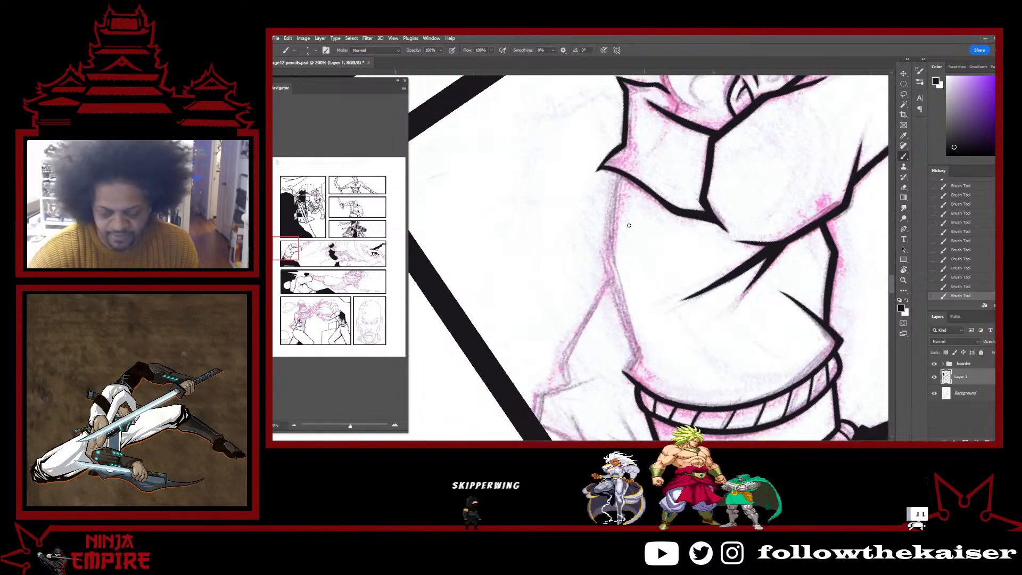
drag(618, 175, 614, 195)
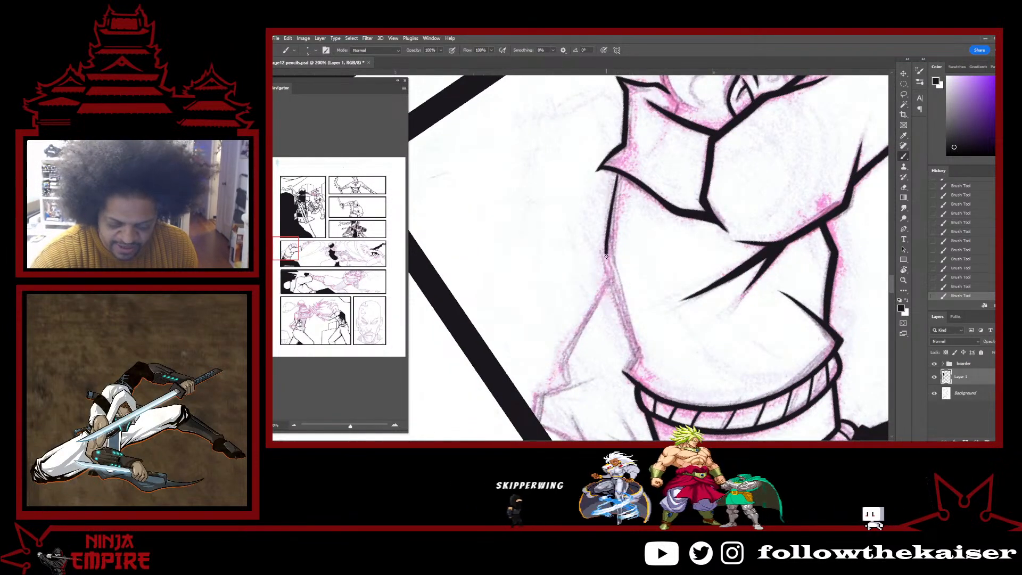
Ink the sleeve's outer contour from the collar tip down to the ribbed cuff, thicken it and clean its edge with the eraser.
drag(606, 256, 633, 346)
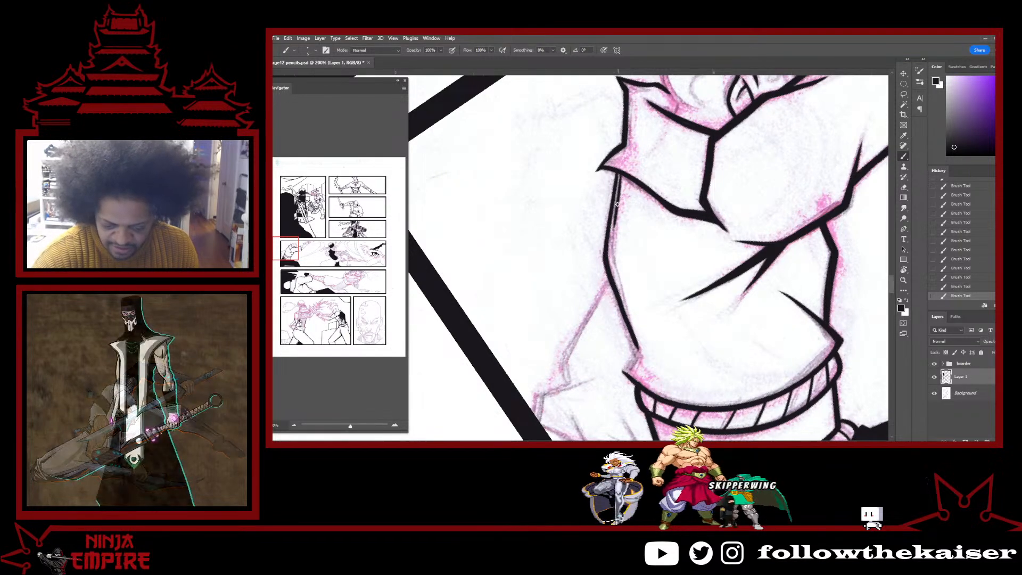
drag(618, 196, 607, 269)
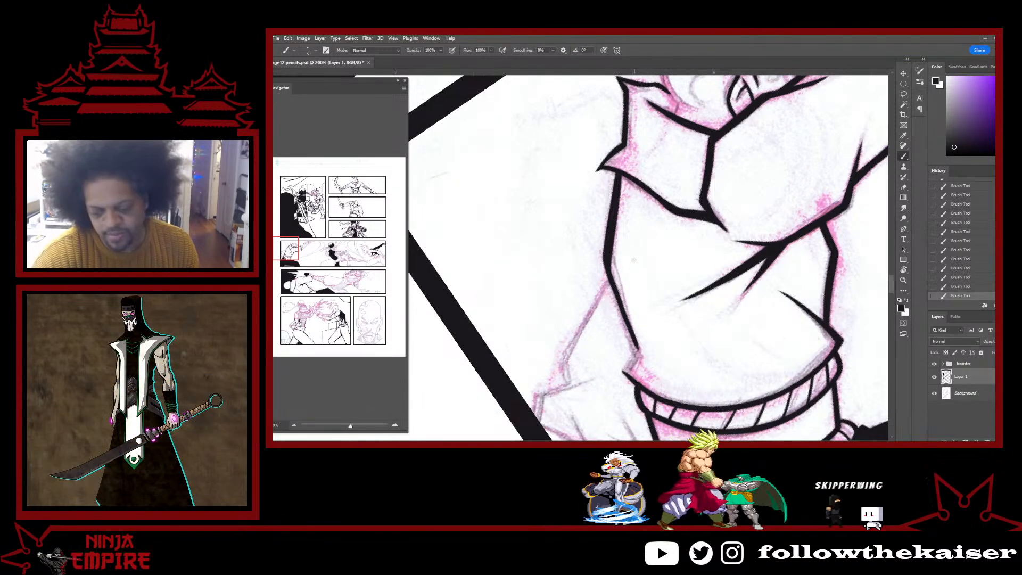
key(e)
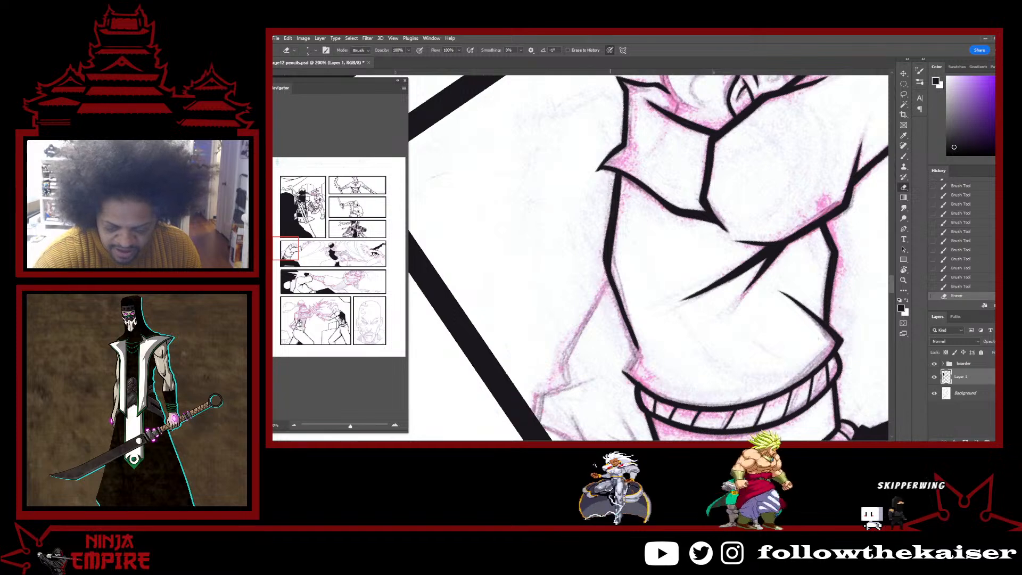
drag(607, 263, 611, 202)
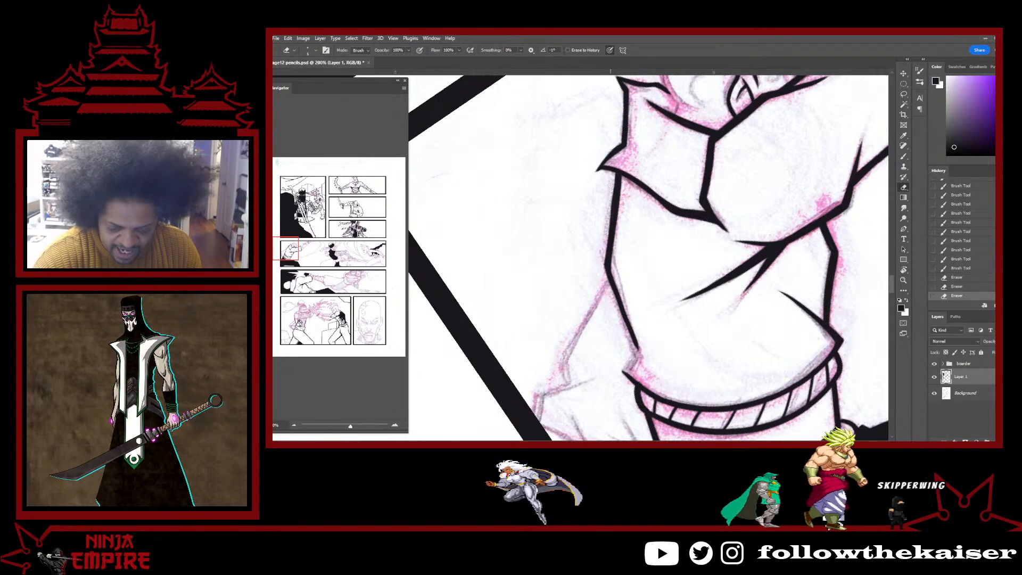
Touch up the collar's pointed tip, thicken the lower half of the sleeve's outer contour and trim the rough edge.
key(r)
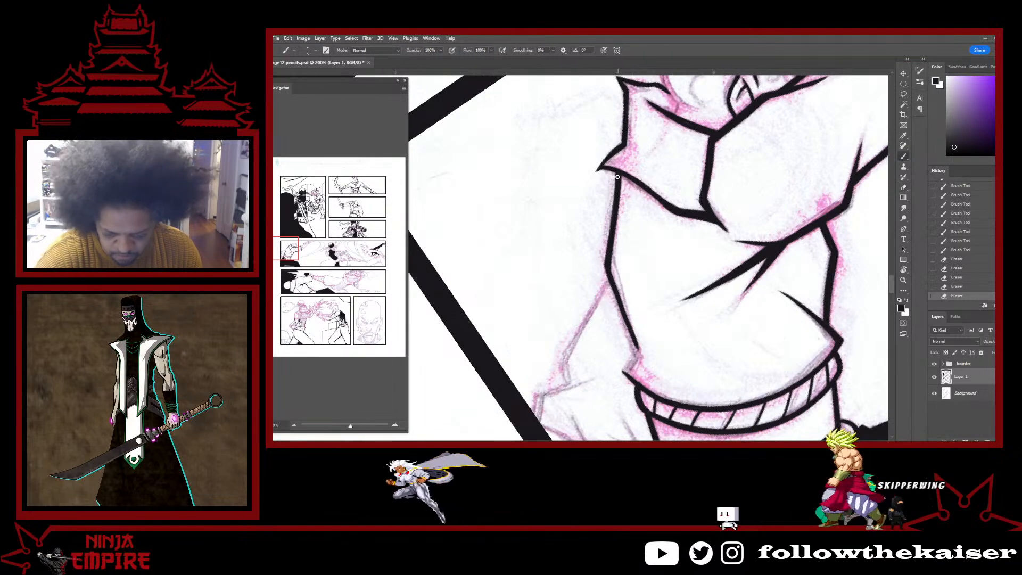
mouse_move(660, 351)
mouse_down()
mouse_move(683, 334)
mouse_move(676, 343)
mouse_up()
key(b)
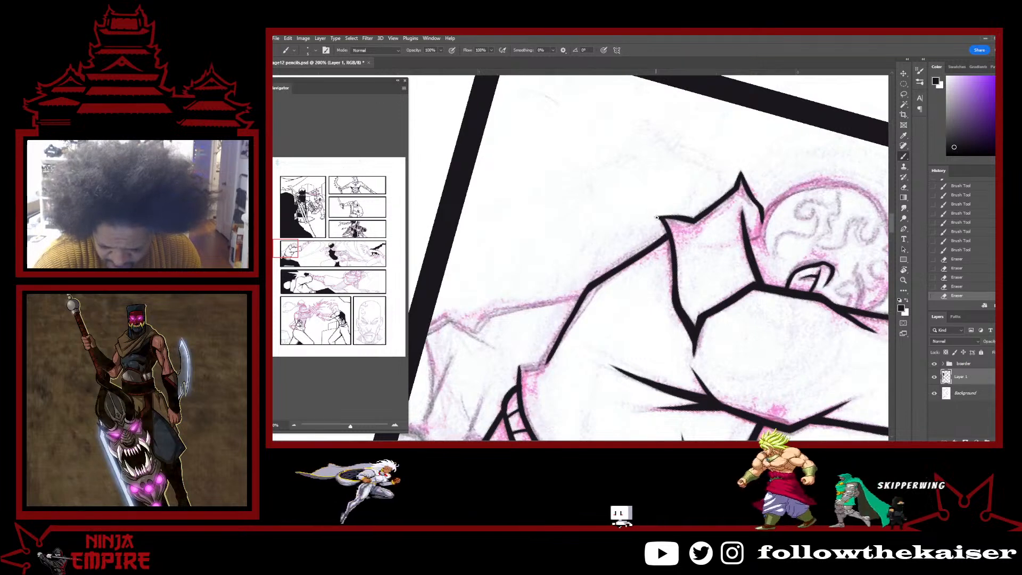
drag(659, 220, 670, 239)
key(r)
mouse_move(628, 353)
mouse_down()
mouse_move(670, 315)
mouse_move(666, 248)
mouse_up()
key(space)
key(b)
drag(597, 215, 599, 277)
drag(598, 232, 600, 301)
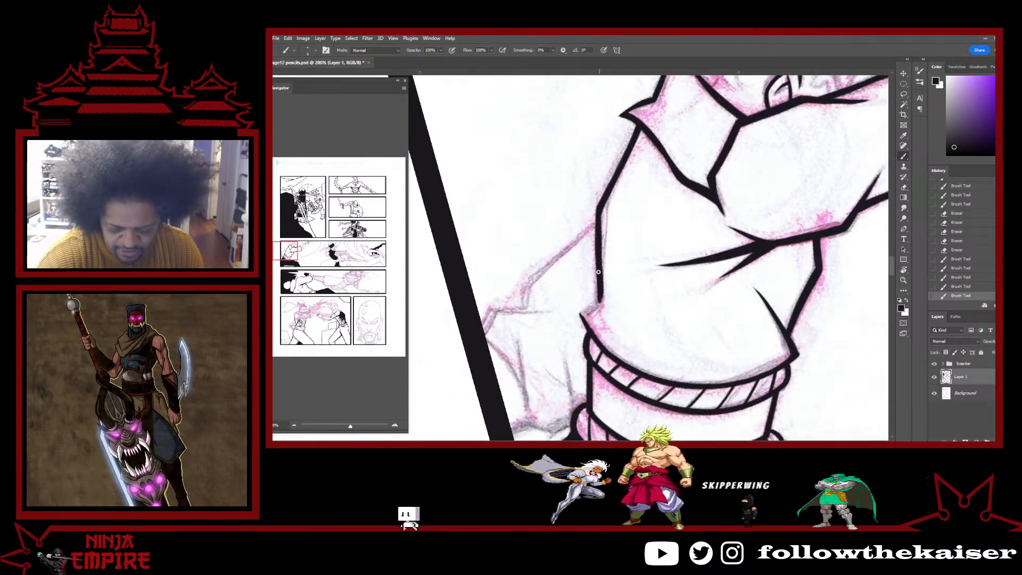
key(e)
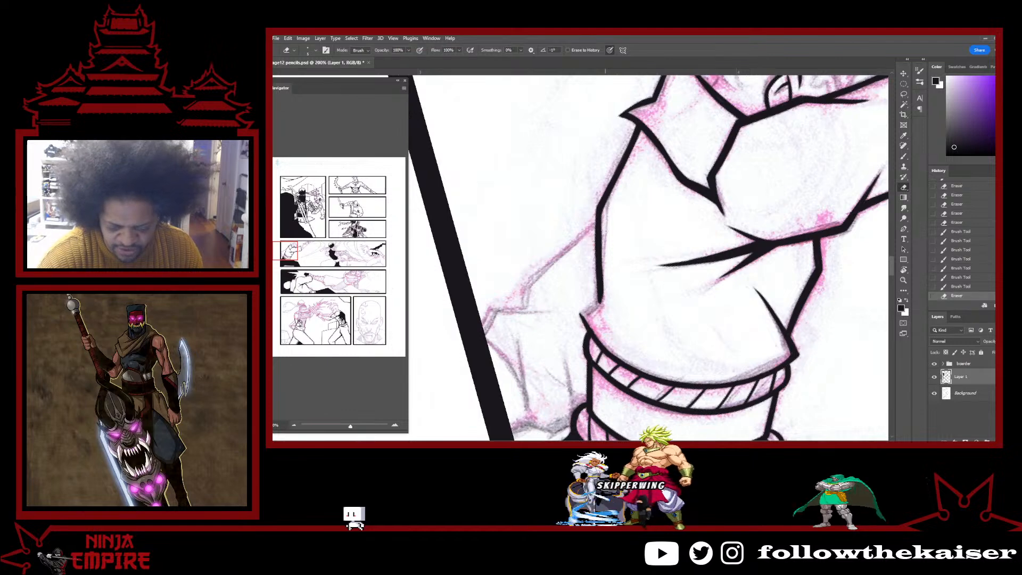
mouse_move(606, 283)
mouse_down()
mouse_move(603, 301)
mouse_move(660, 223)
mouse_up()
Ink the pointed corner joining the sleeve's outer contour to the ribbed cuff and trim its overshooting tip.
key(r)
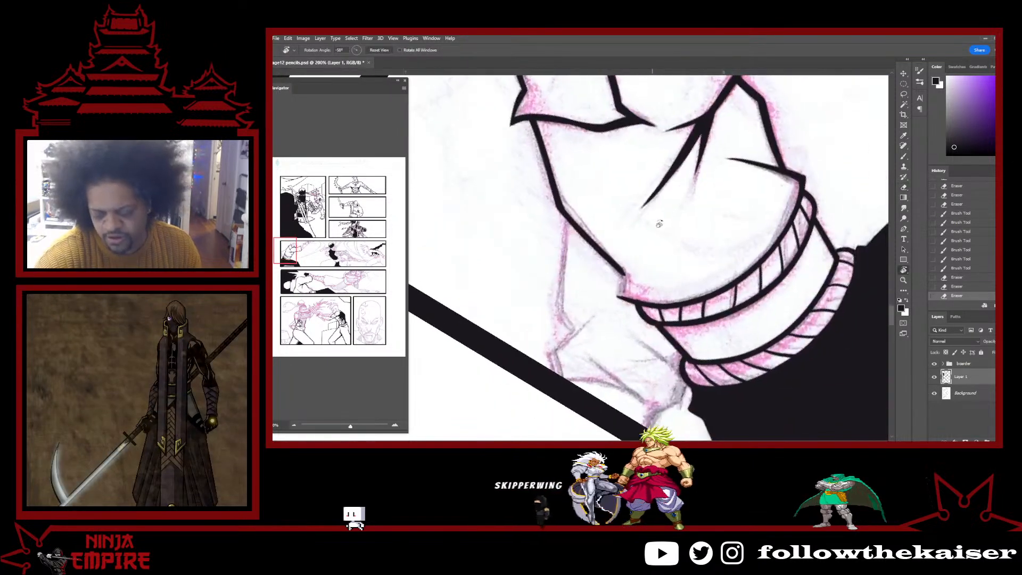
key(b)
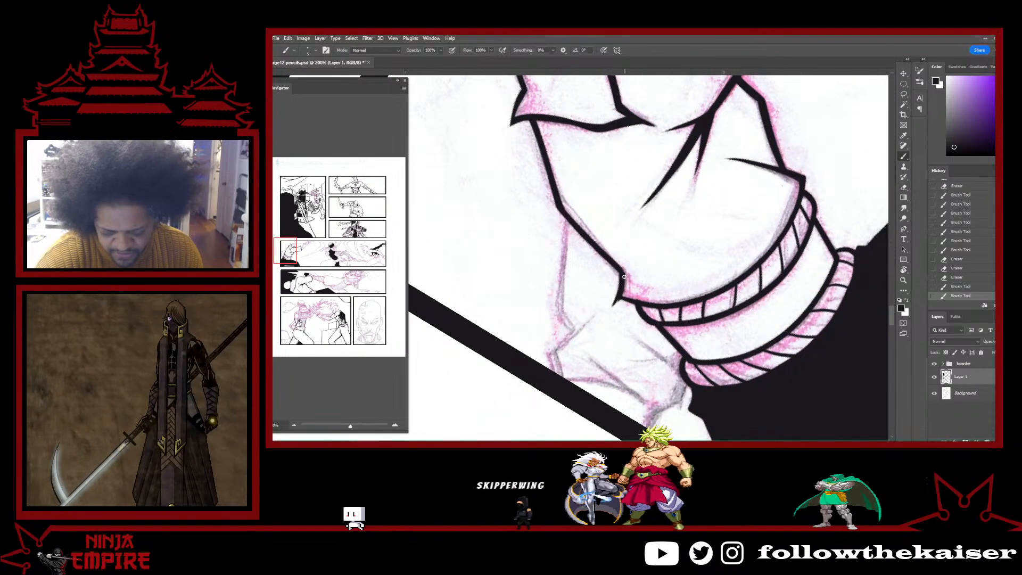
ctrl+click(654, 305)
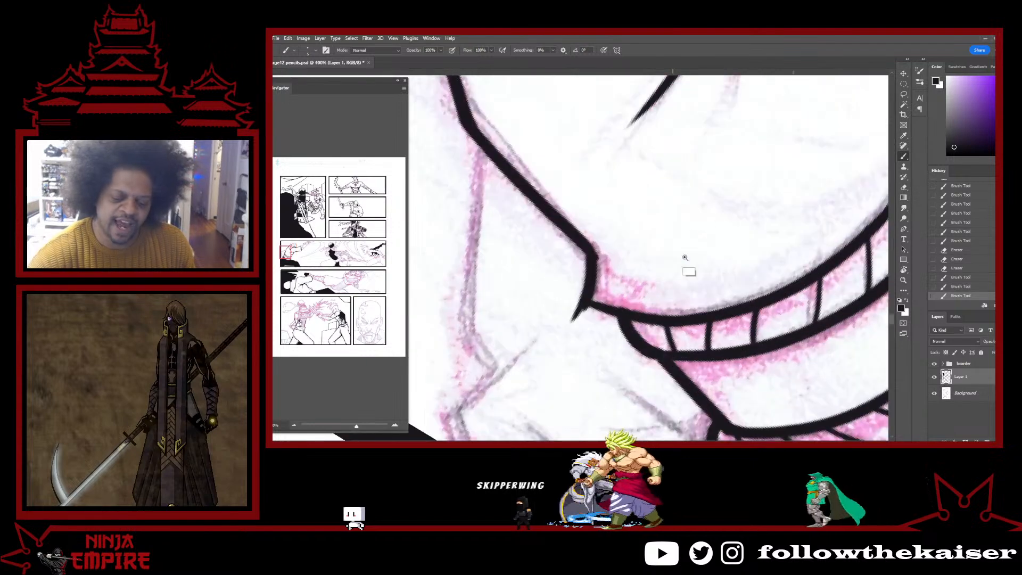
key(r)
drag(781, 272, 601, 301)
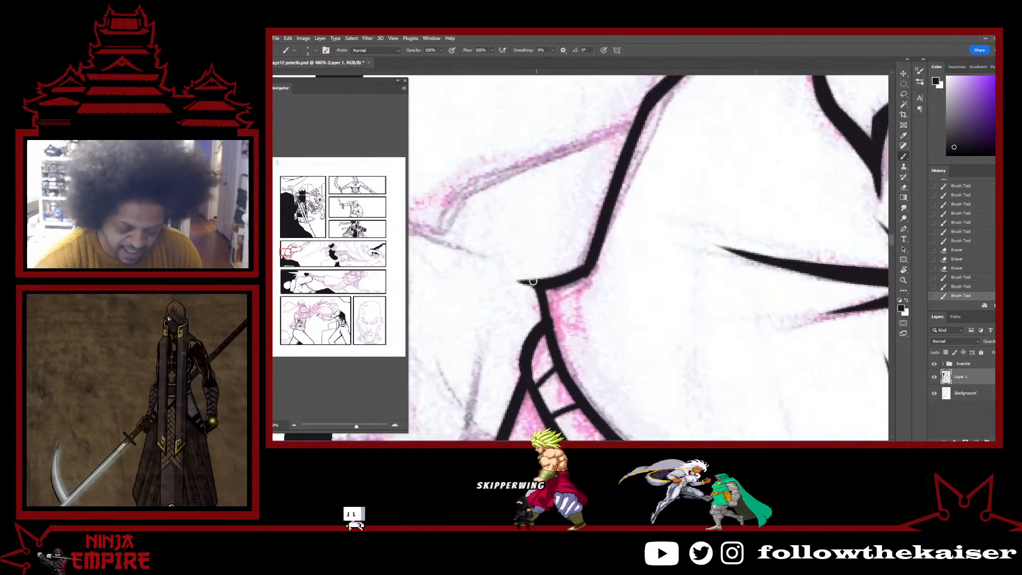
click(516, 284)
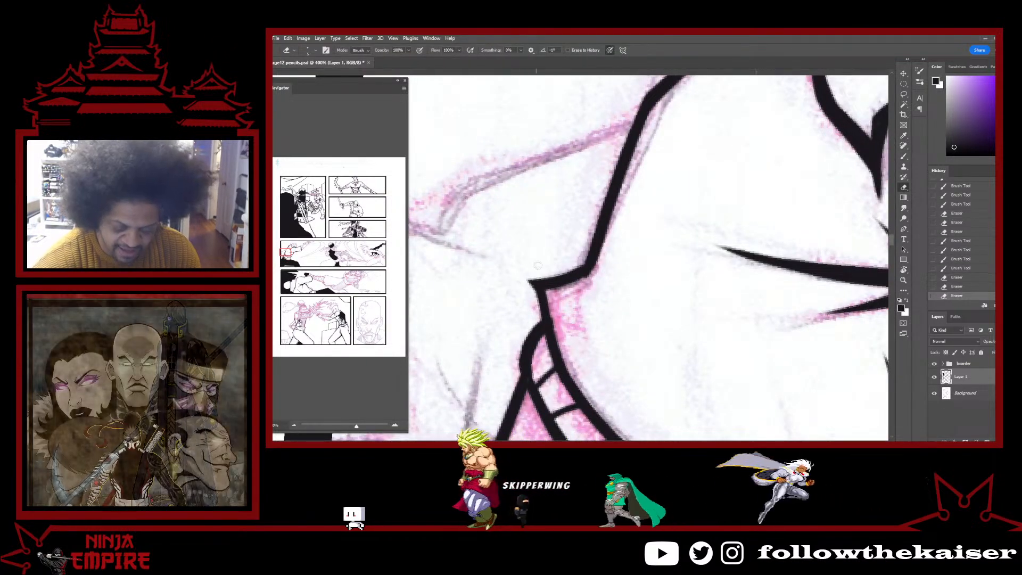
Thicken the curved hem line between the sleeve and the ribbed cuff with brush strokes from corner to corner.
drag(553, 331, 567, 373)
drag(725, 317, 680, 162)
ctrl+alt+click(761, 275)
drag(773, 312, 707, 350)
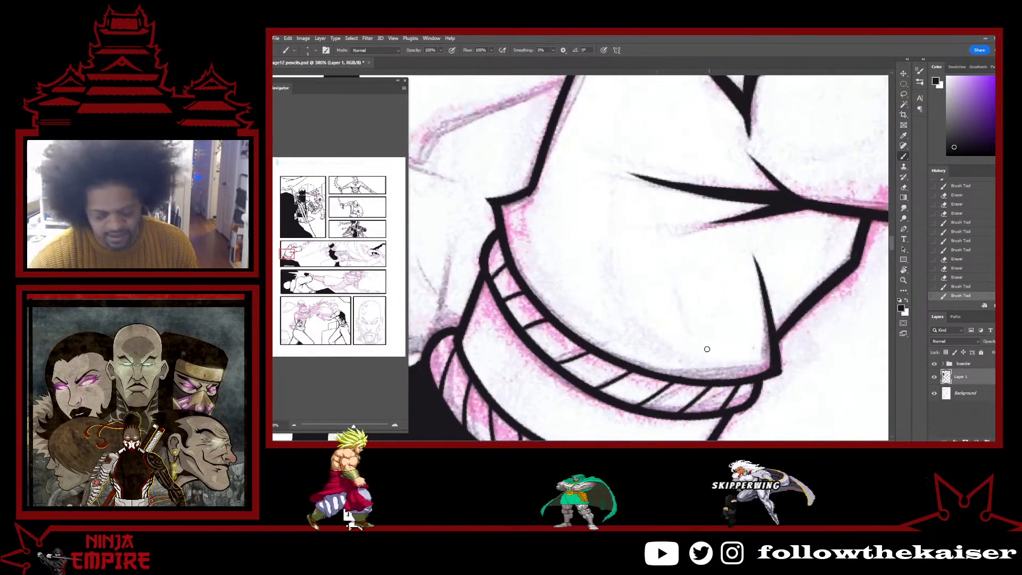
key(r)
drag(750, 299, 709, 375)
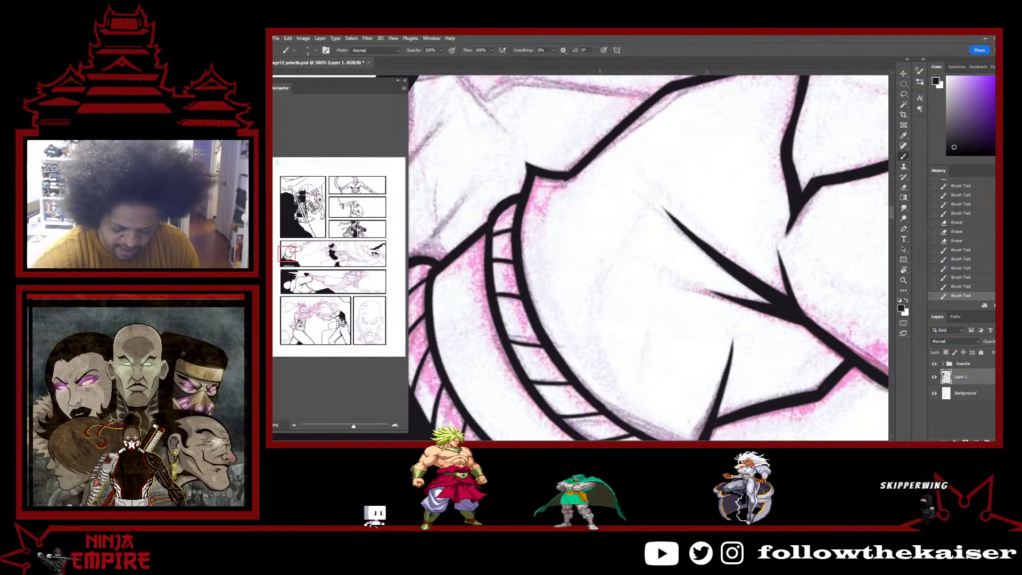
key(r)
drag(668, 225, 667, 295)
drag(636, 326, 662, 227)
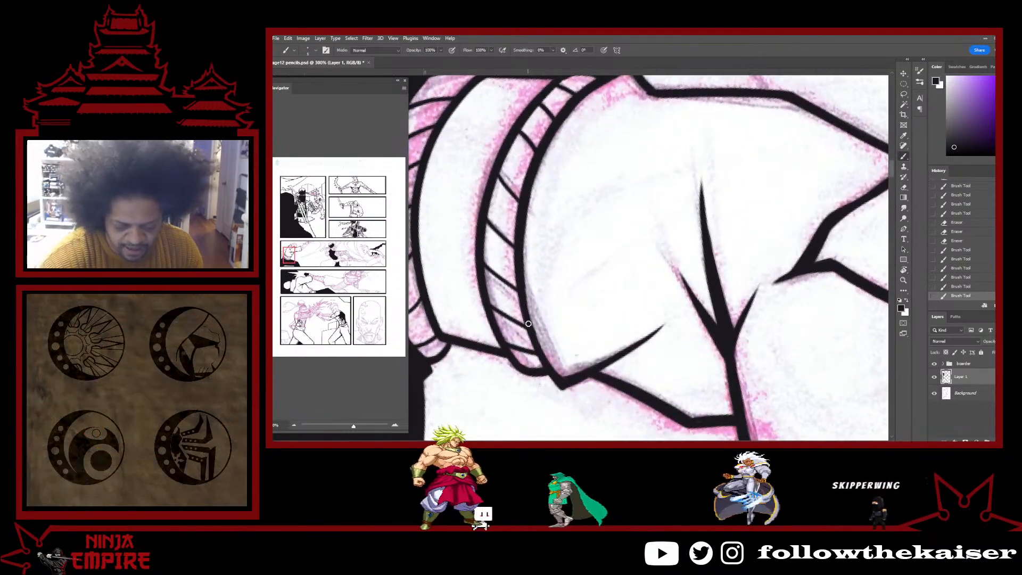
key(r)
drag(700, 302, 649, 150)
drag(581, 262, 687, 295)
key(r)
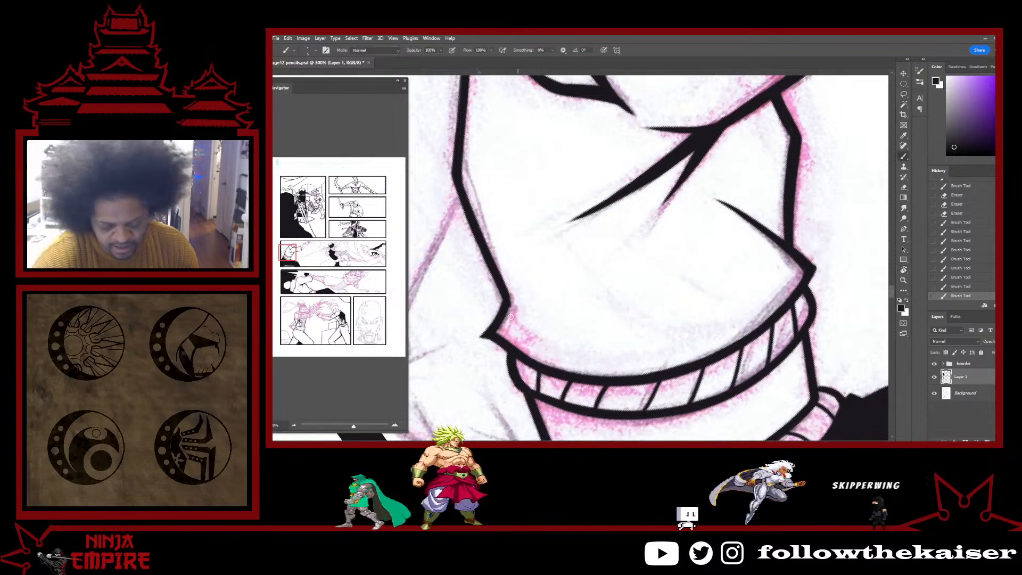
Ink the outer line of the cloth behind the sleeve, branching from the contour's bend and hooking inward at its lower end.
drag(558, 281, 729, 280)
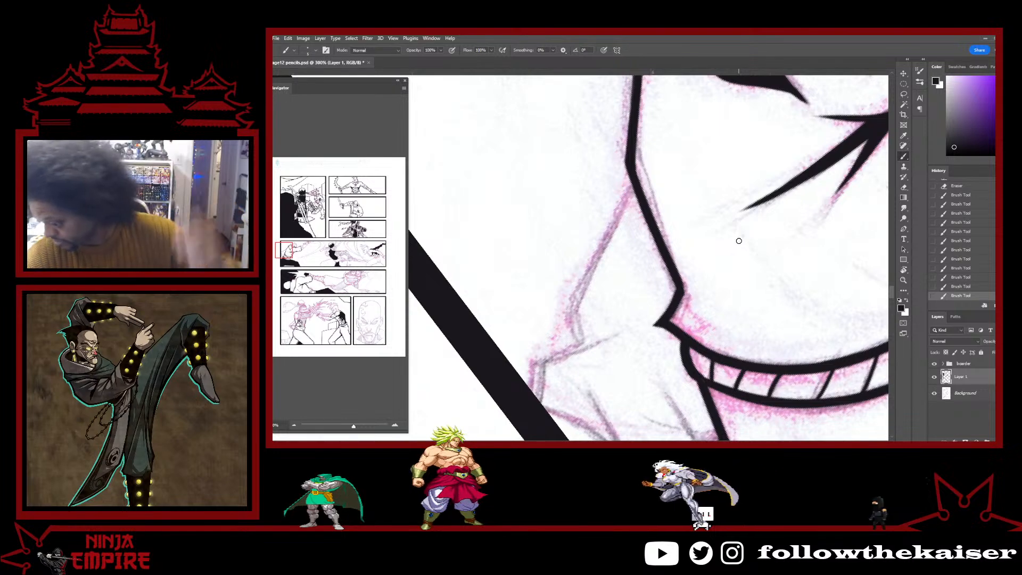
drag(651, 287, 719, 269)
drag(700, 170, 683, 203)
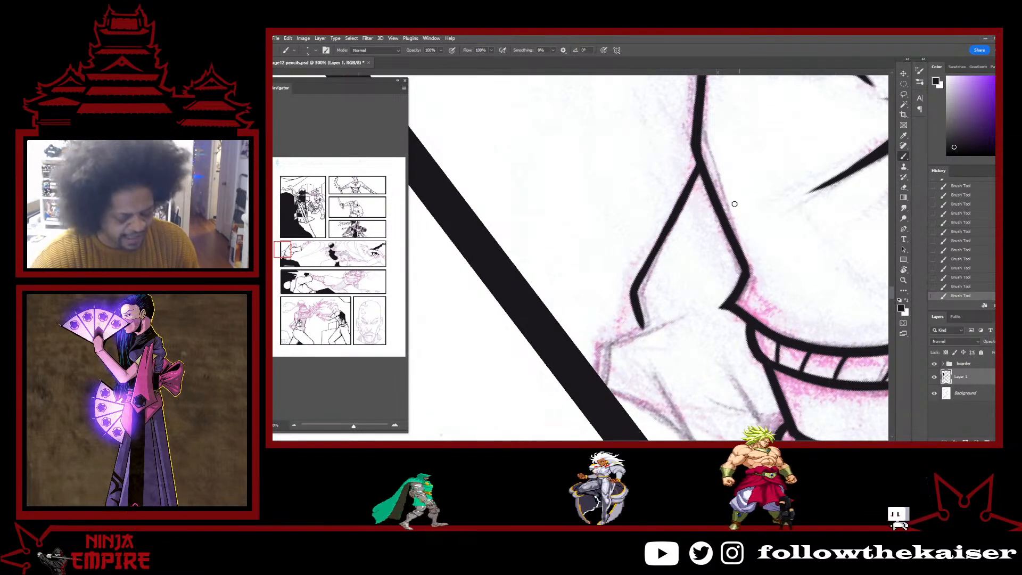
Ink the angular cloth edge from the panel border past the hooked line as a tapered fold, refining it with the eraser.
key(r)
mouse_move(694, 199)
mouse_down()
mouse_move(718, 227)
mouse_move(721, 272)
mouse_up()
key(b)
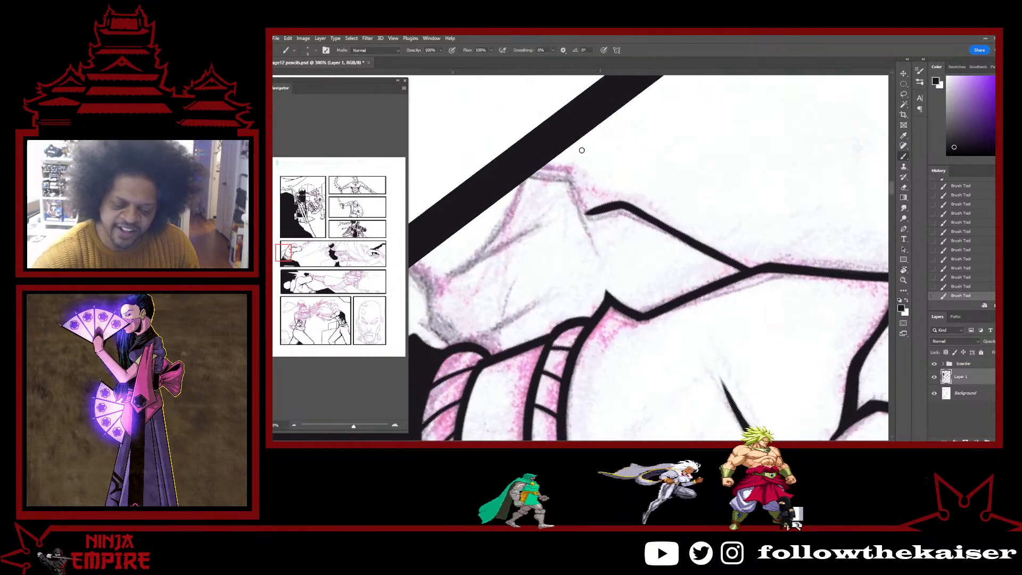
mouse_move(542, 165)
mouse_down()
mouse_move(574, 170)
mouse_move(603, 250)
mouse_up()
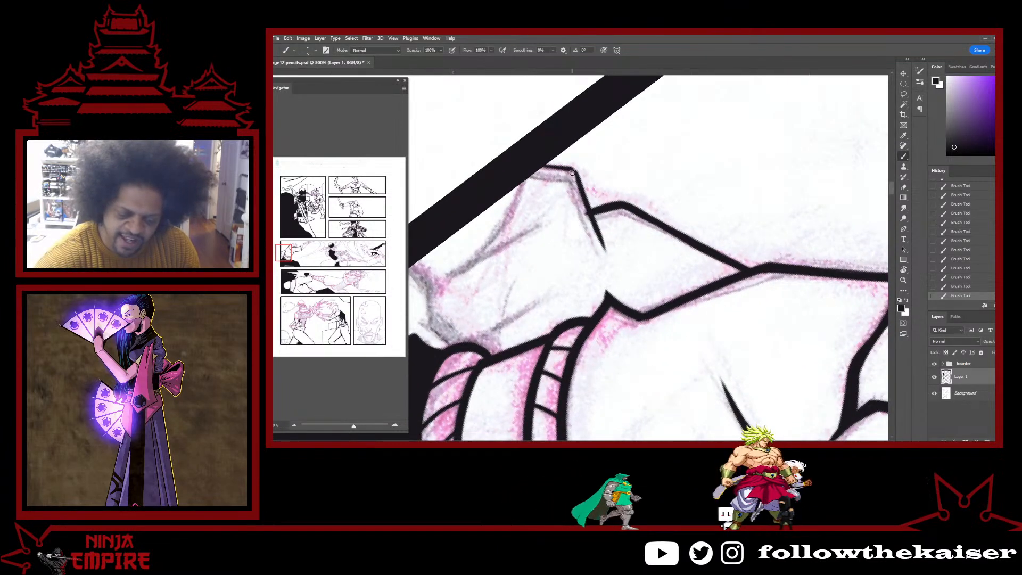
drag(572, 172, 618, 271)
key(e)
drag(576, 182, 618, 270)
key(b)
mouse_move(605, 230)
mouse_down()
mouse_move(626, 283)
mouse_move(606, 240)
mouse_move(612, 258)
mouse_up()
key(e)
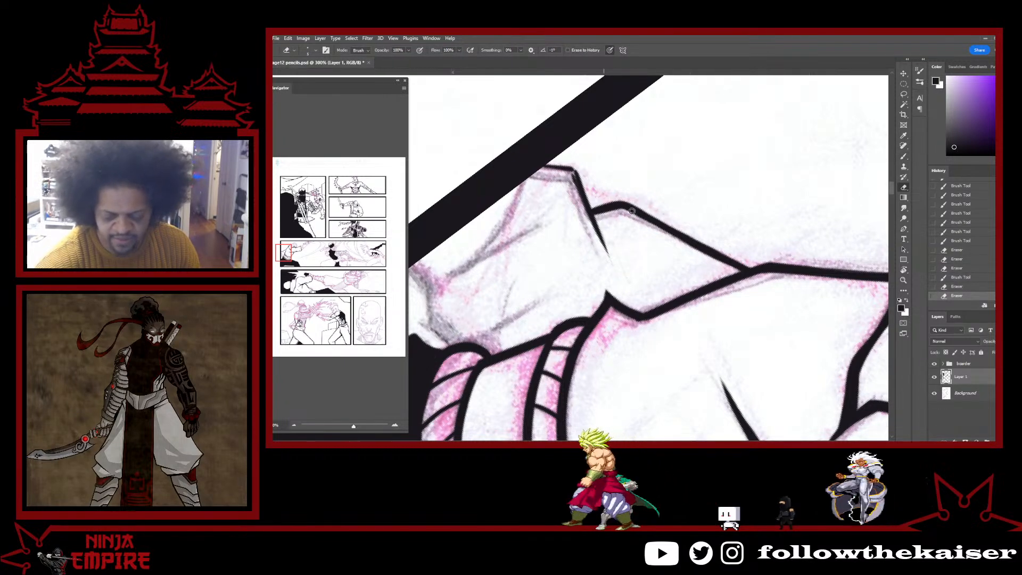
Thicken the angular cloth outline around its corner beside the panel border and along the adjoining fold.
key(r)
mouse_move(632, 211)
mouse_down()
mouse_move(548, 195)
mouse_move(533, 206)
mouse_move(616, 184)
mouse_up()
key(b)
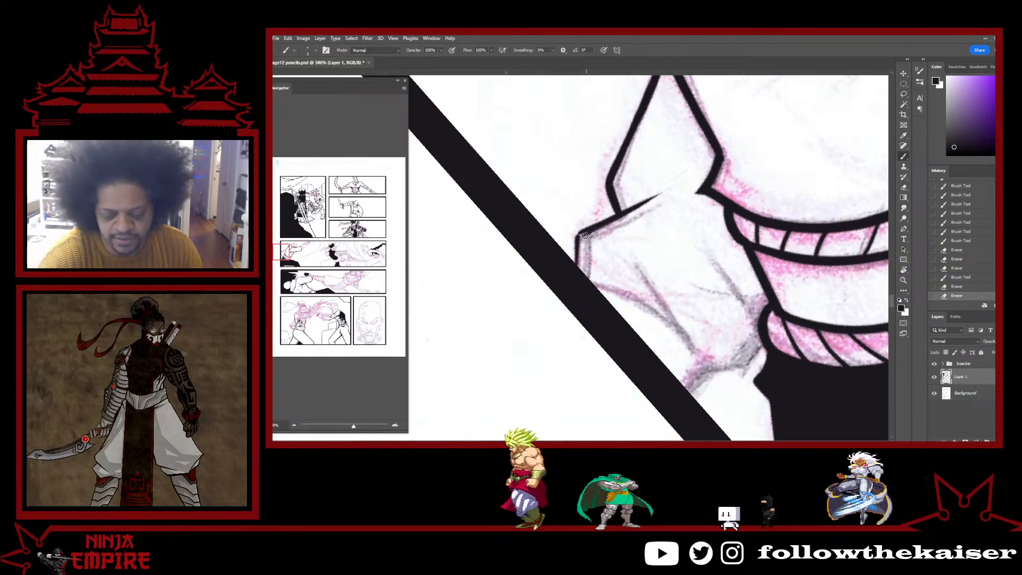
mouse_move(585, 235)
mouse_down()
mouse_move(579, 267)
mouse_move(581, 237)
mouse_up()
drag(582, 238, 578, 243)
key(r)
drag(668, 183, 653, 351)
key(b)
drag(598, 261, 623, 299)
key(r)
mouse_move(726, 264)
mouse_down()
mouse_move(725, 237)
mouse_move(650, 129)
mouse_up()
key(b)
drag(633, 210, 631, 230)
drag(637, 200, 682, 158)
Ink the two curved, tapering crease lines inside the cloth next to the panel border.
key(r)
mouse_move(713, 244)
mouse_down()
mouse_move(499, 197)
mouse_move(575, 298)
mouse_up()
key(b)
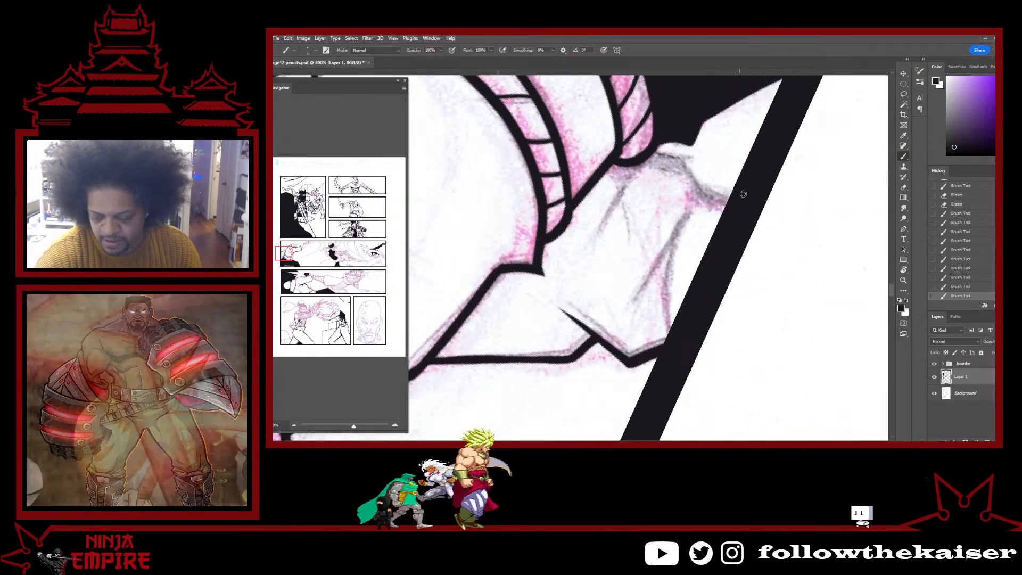
drag(678, 228, 668, 325)
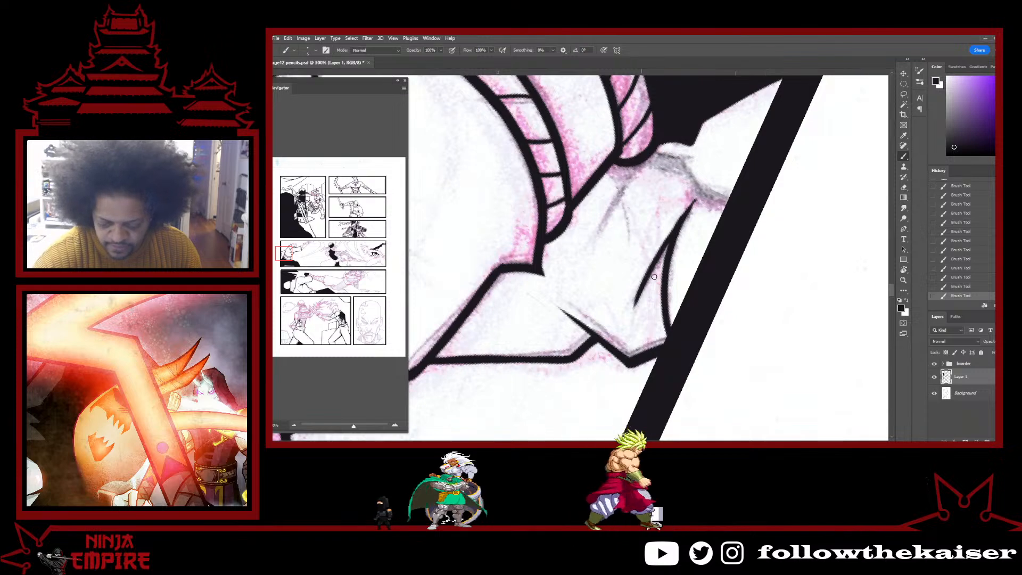
Ink the cloth's shaded edge from the ribbed band to the panel border and join the crease to it.
key(r)
drag(719, 275, 666, 365)
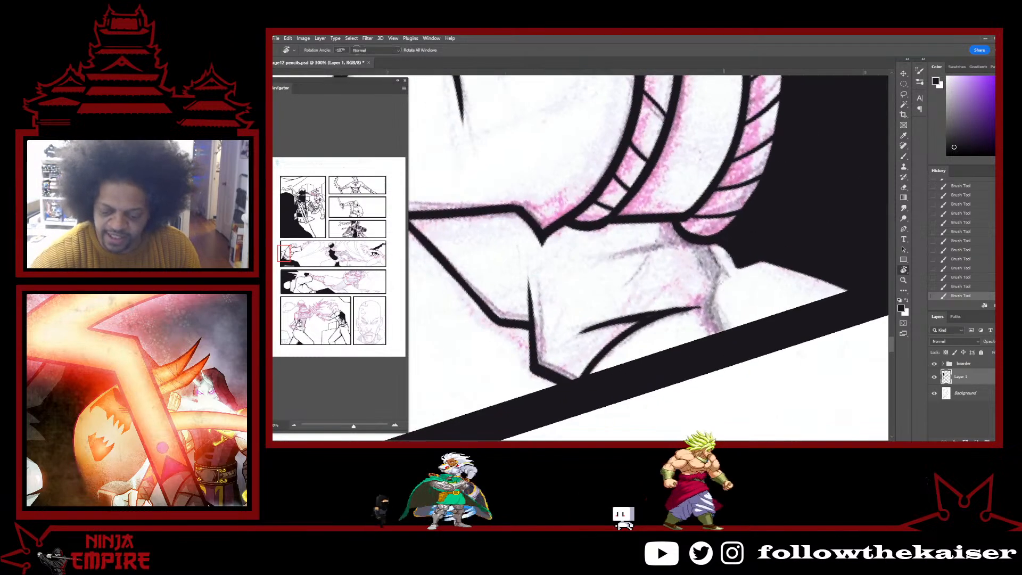
key(b)
drag(712, 246, 718, 316)
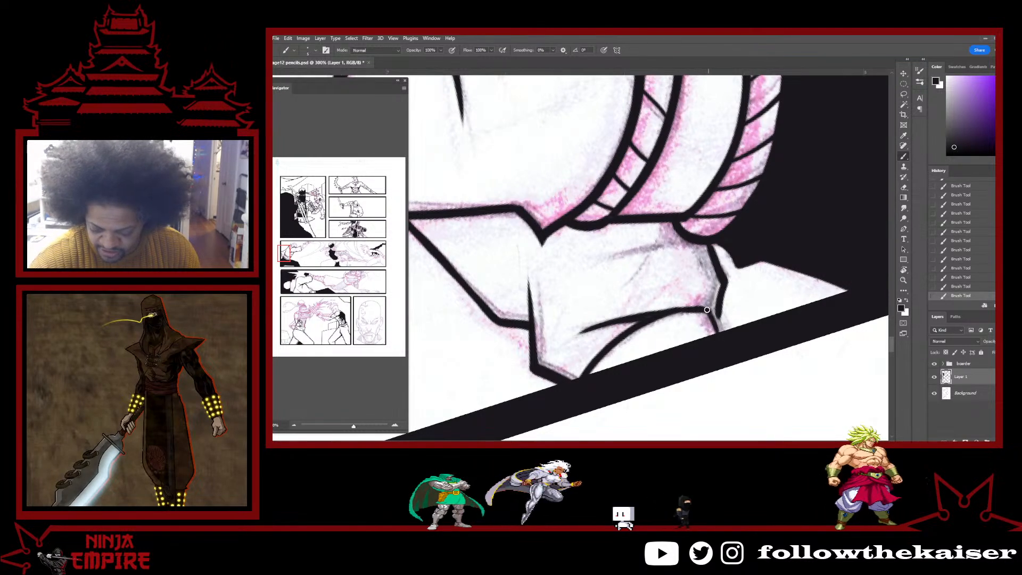
Ink a short tapered crease in the cloth starting just below the ribbed band.
key(r)
drag(716, 322, 666, 155)
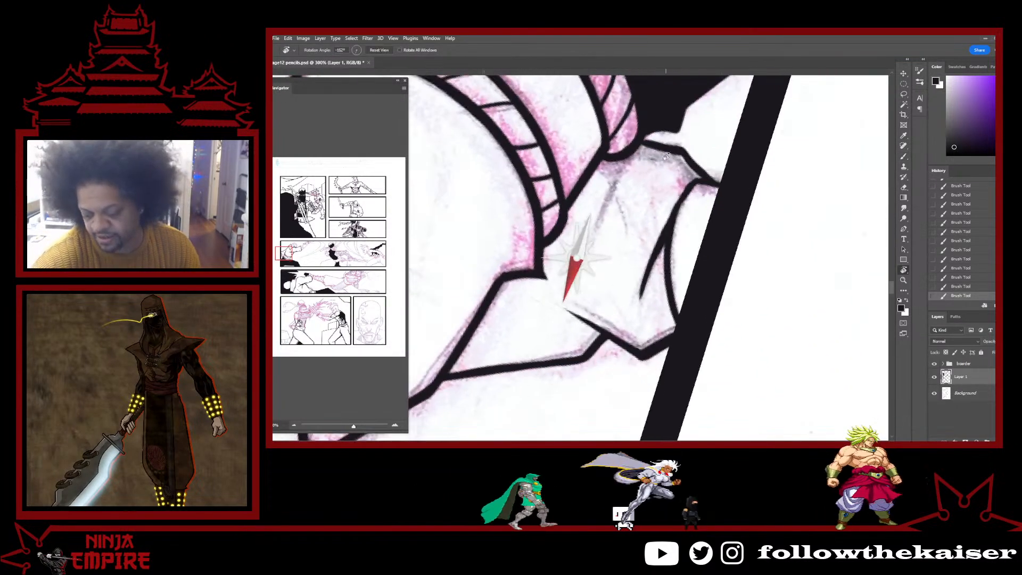
key(b)
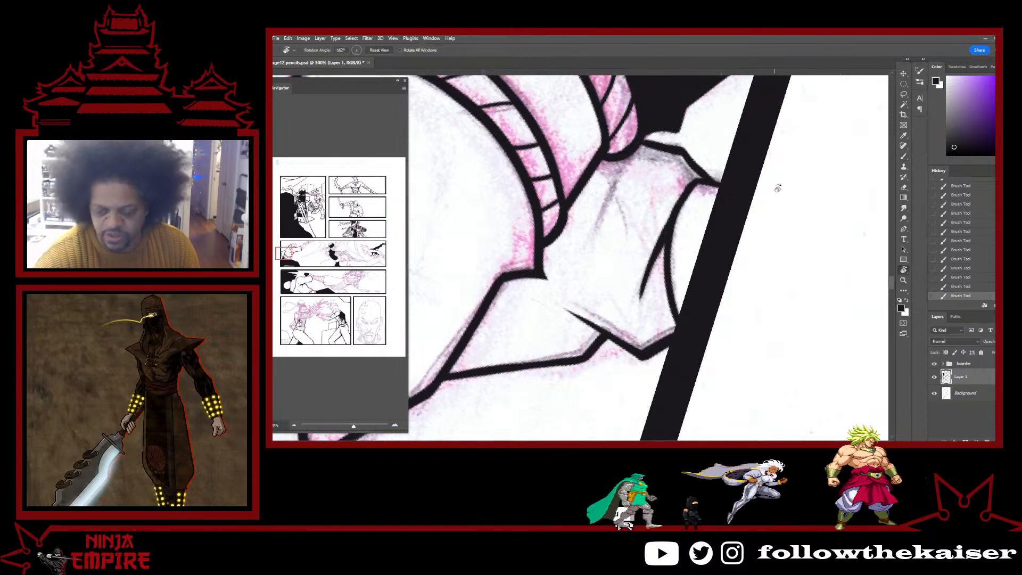
drag(777, 188, 718, 322)
key(r)
drag(753, 224, 650, 114)
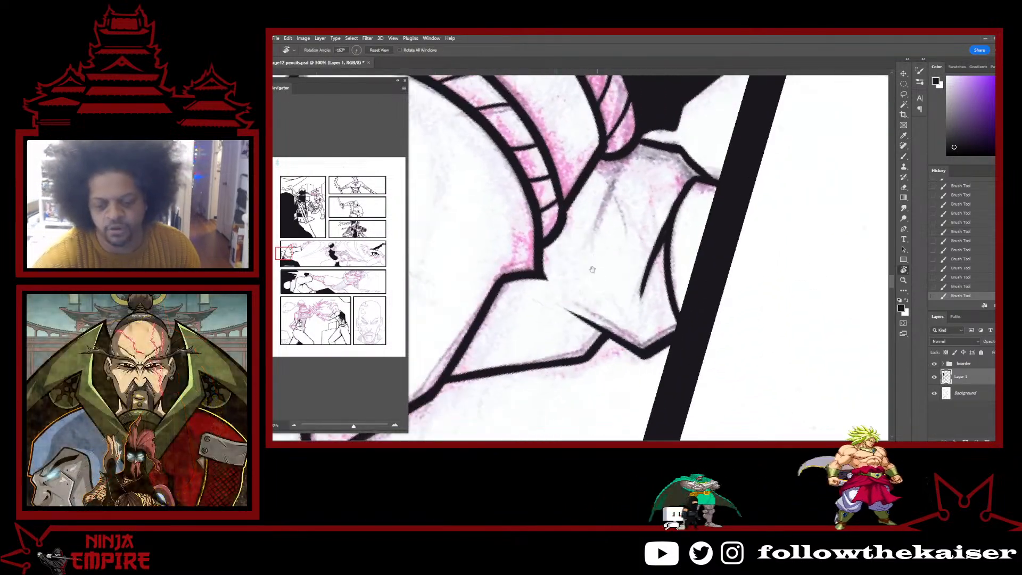
key(space)
drag(590, 269, 658, 357)
key(r)
drag(688, 254, 683, 224)
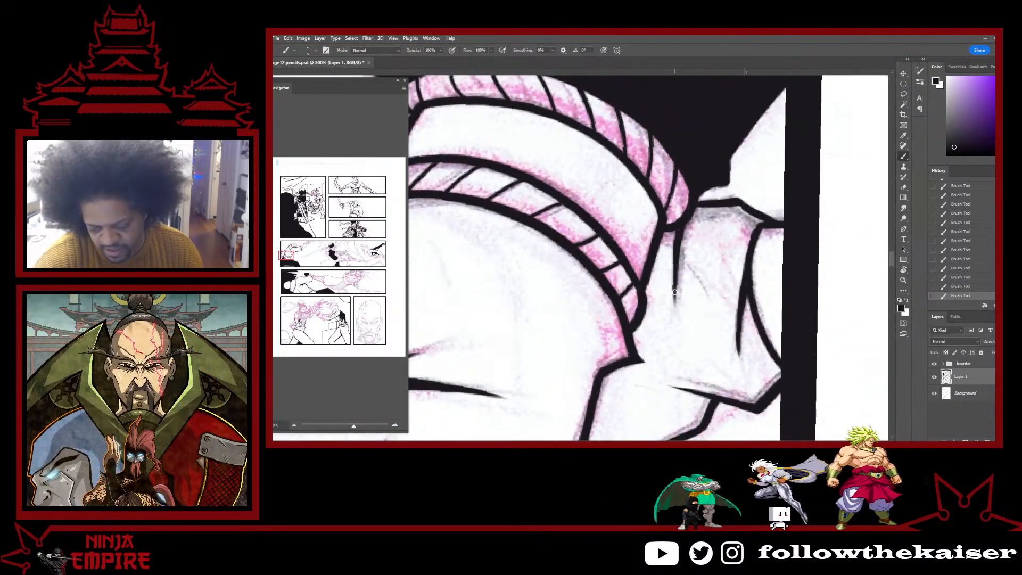
Thicken the cloth edge beside the solid black area and clean it up with the eraser.
key(r)
drag(797, 198, 739, 319)
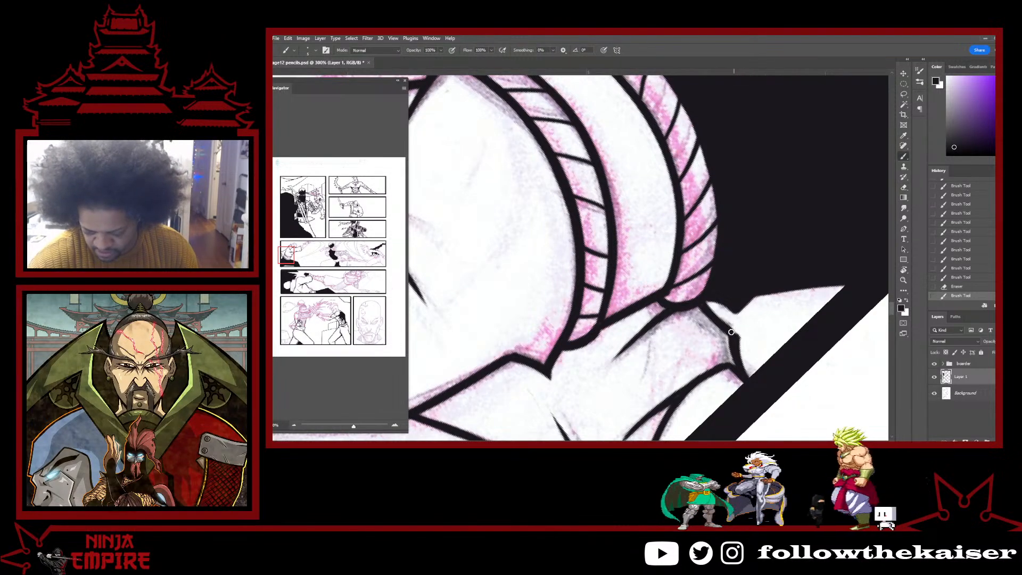
drag(743, 327, 739, 347)
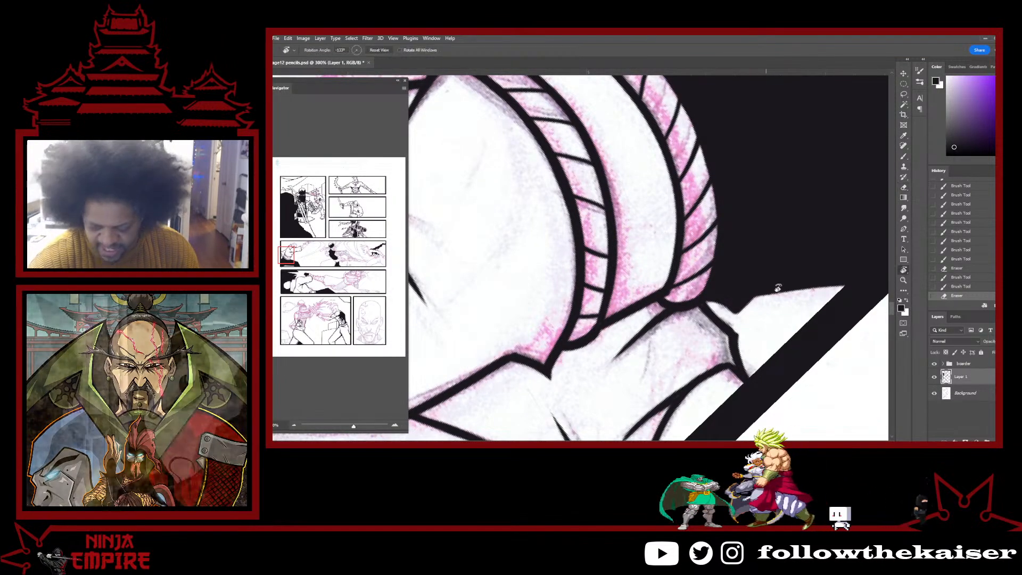
Thicken the outer cloth line that runs down from the bend in the sleeve's contour.
key(r)
drag(778, 285, 743, 338)
mouse_move(674, 341)
mouse_down()
mouse_move(695, 377)
mouse_move(724, 366)
mouse_up()
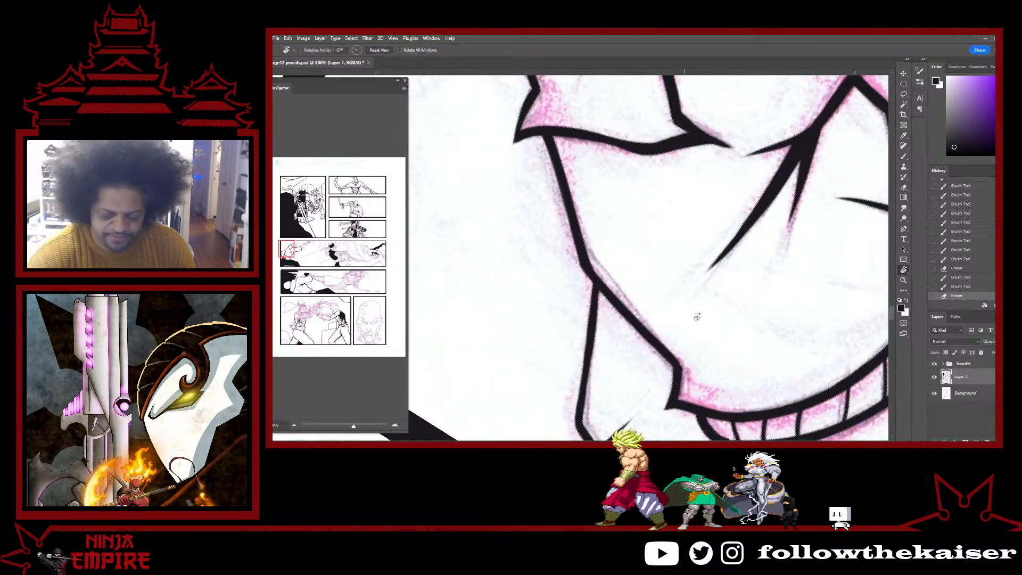
drag(696, 317, 710, 274)
key(b)
drag(600, 273, 629, 383)
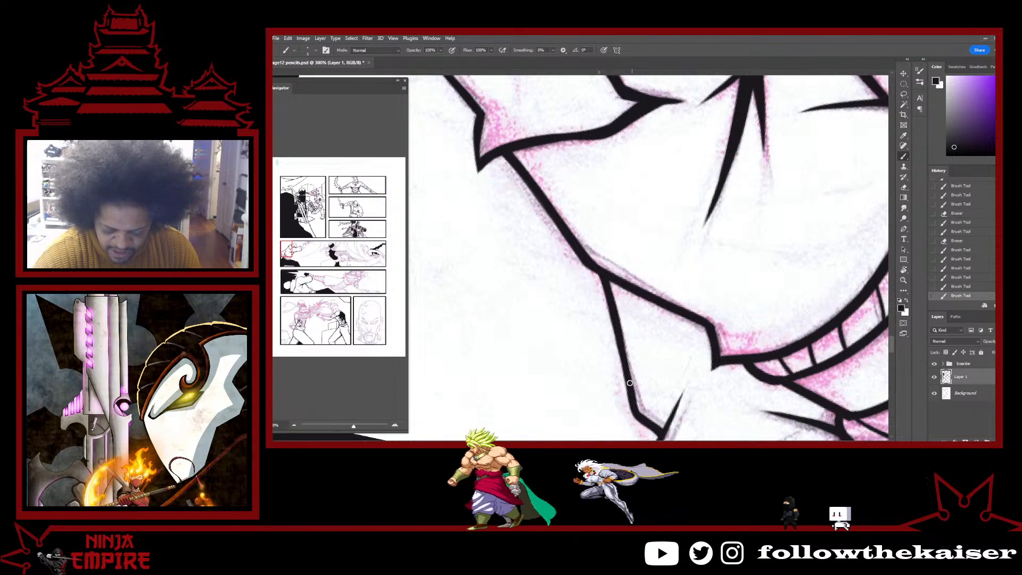
Ink the curling swirl markings on the round head between the ear and the sleeve line.
key(r)
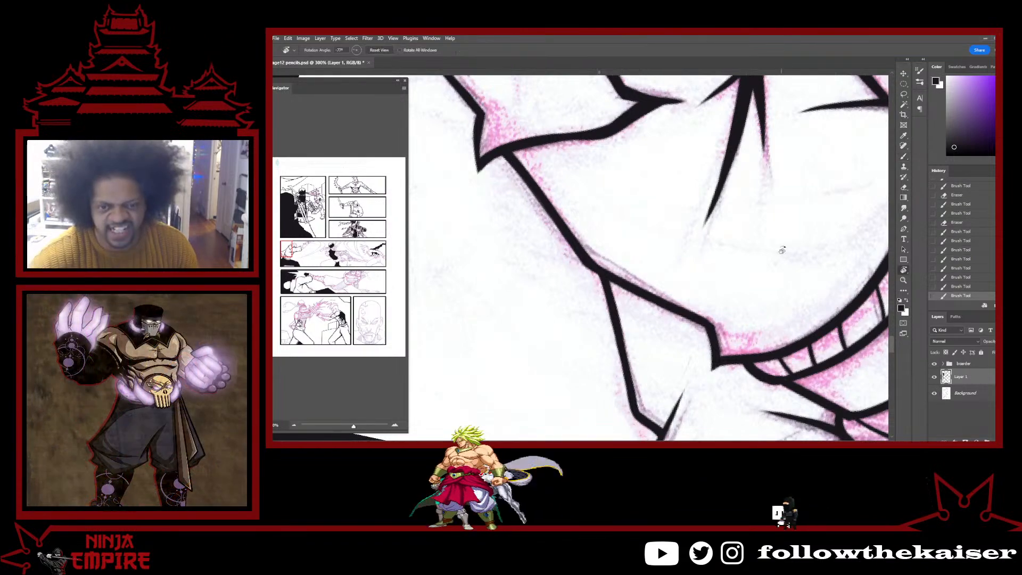
mouse_move(781, 250)
mouse_down()
mouse_move(763, 326)
mouse_move(710, 387)
mouse_move(644, 348)
mouse_up()
key(b)
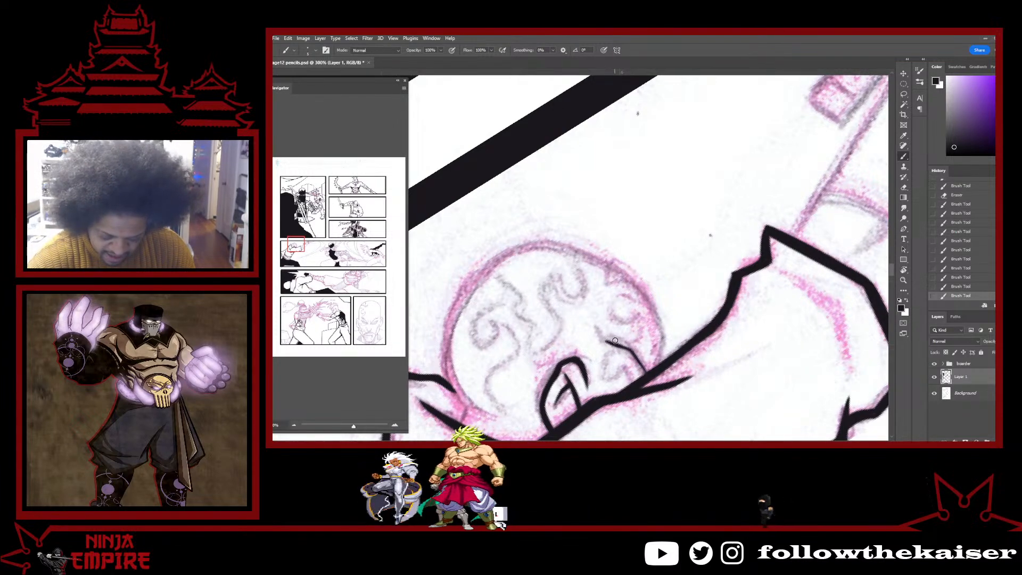
drag(632, 350, 646, 371)
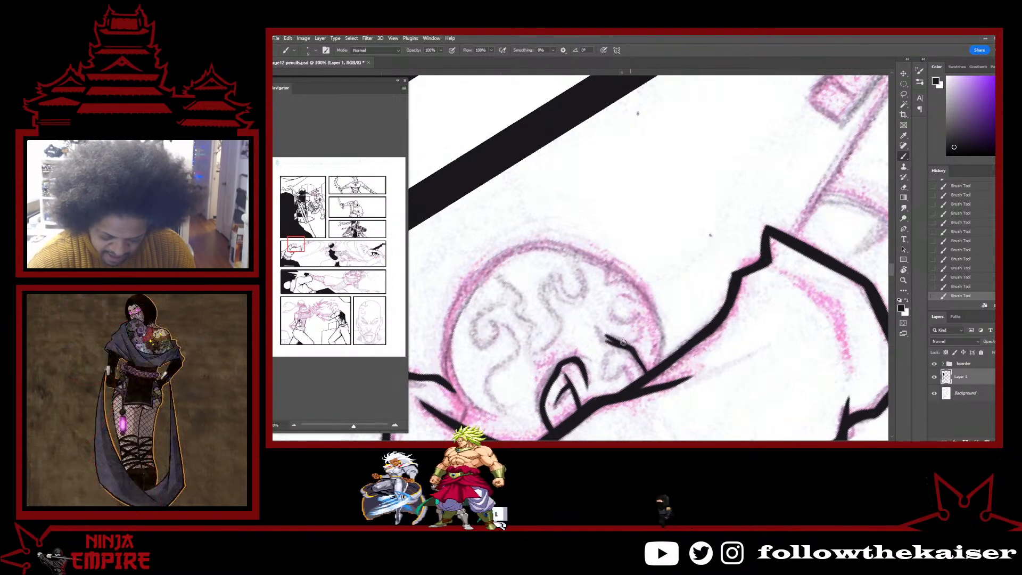
drag(608, 338, 599, 327)
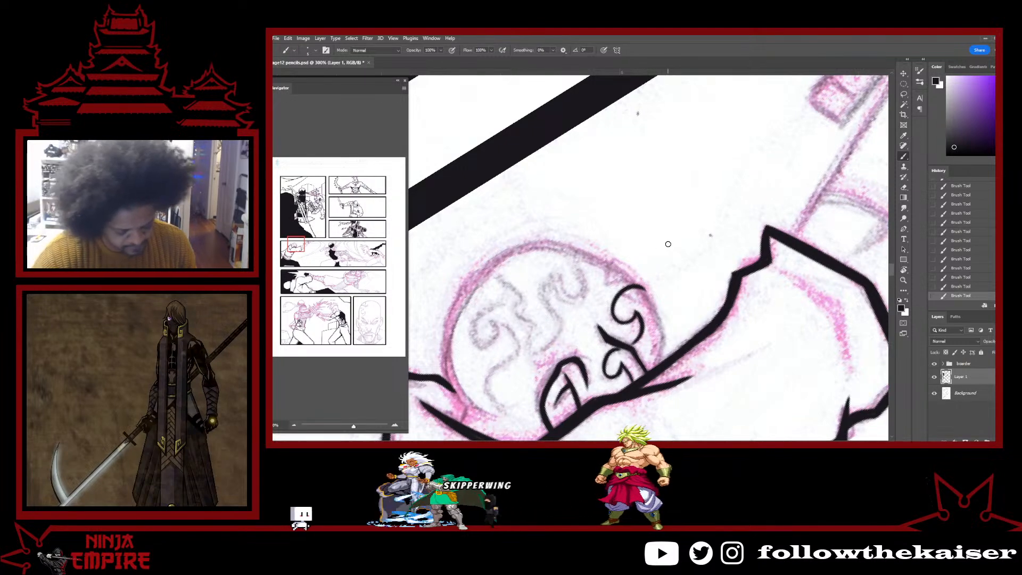
Ink the round outline of the head from the sleeve line around to the collar.
mouse_move(697, 318)
mouse_down()
mouse_move(761, 311)
mouse_move(761, 248)
mouse_move(721, 146)
mouse_move(620, 81)
mouse_up()
key(r)
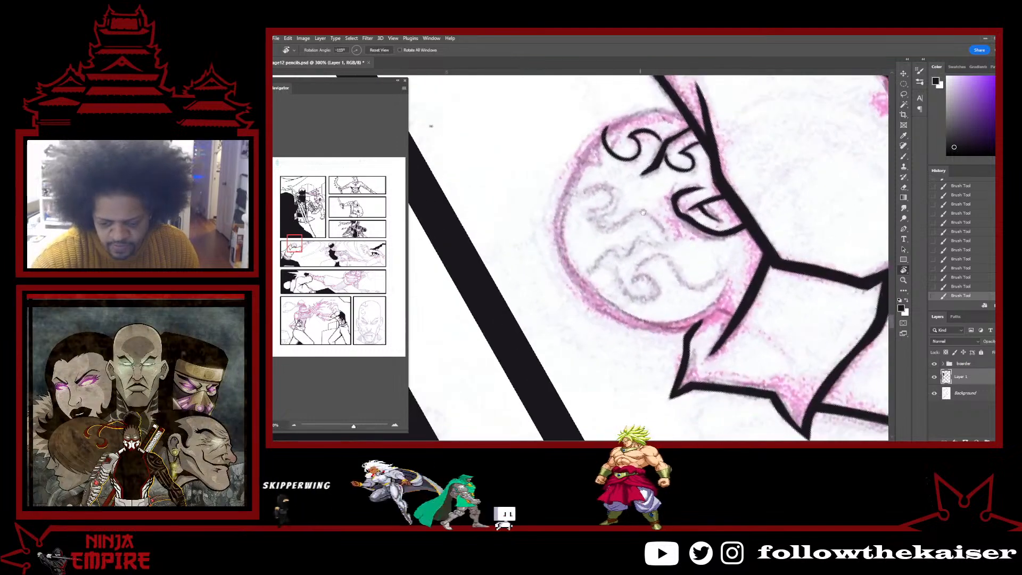
drag(631, 153, 663, 222)
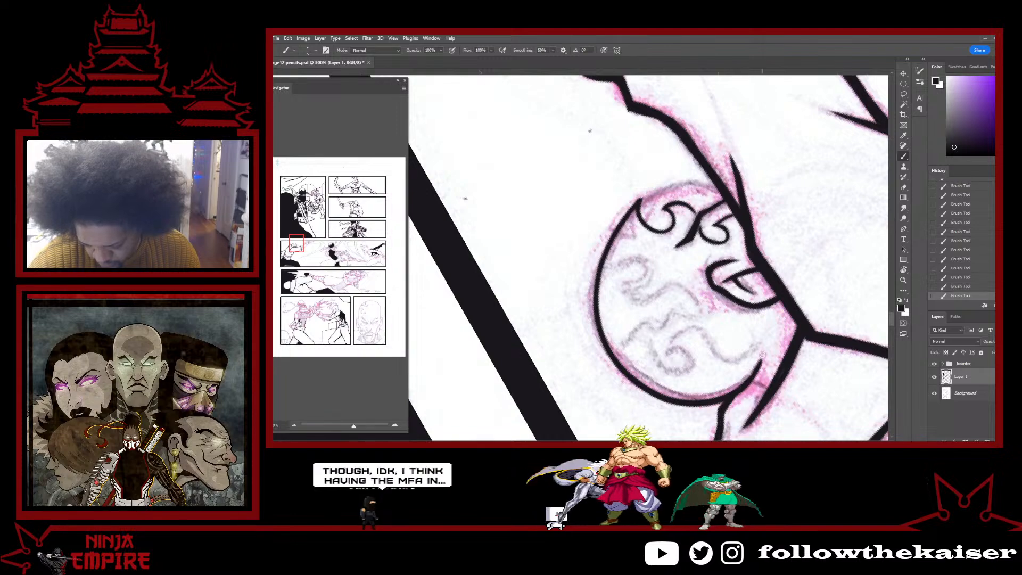
key(r)
mouse_move(775, 212)
mouse_down()
mouse_move(714, 111)
mouse_move(761, 231)
mouse_up()
drag(761, 232, 679, 204)
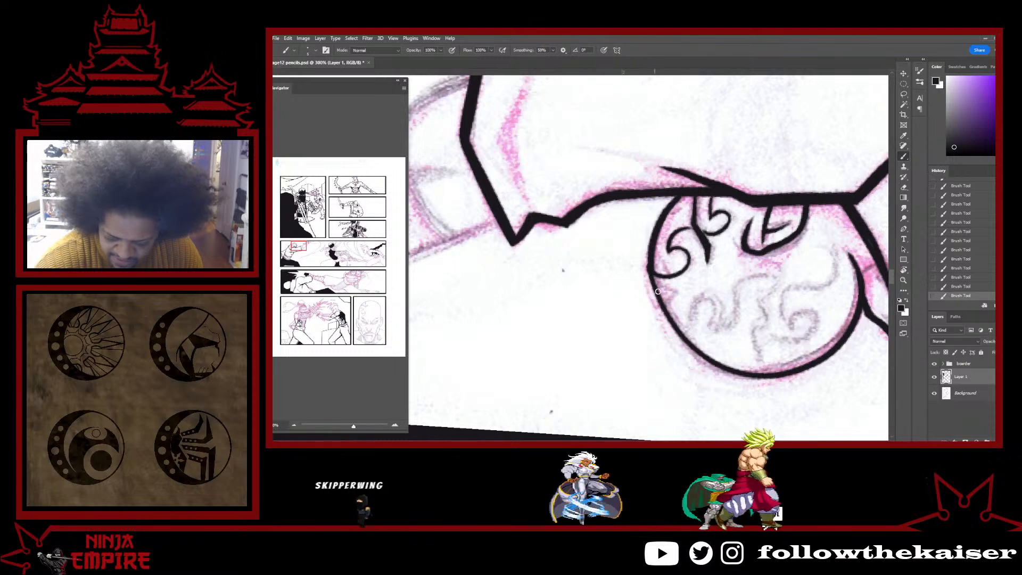
Thicken the head outline on the side below the first swirl and trim its outer edge with the eraser.
key(e)
mouse_move(645, 266)
mouse_down()
mouse_move(684, 315)
mouse_move(648, 193)
mouse_up()
key(r)
key(b)
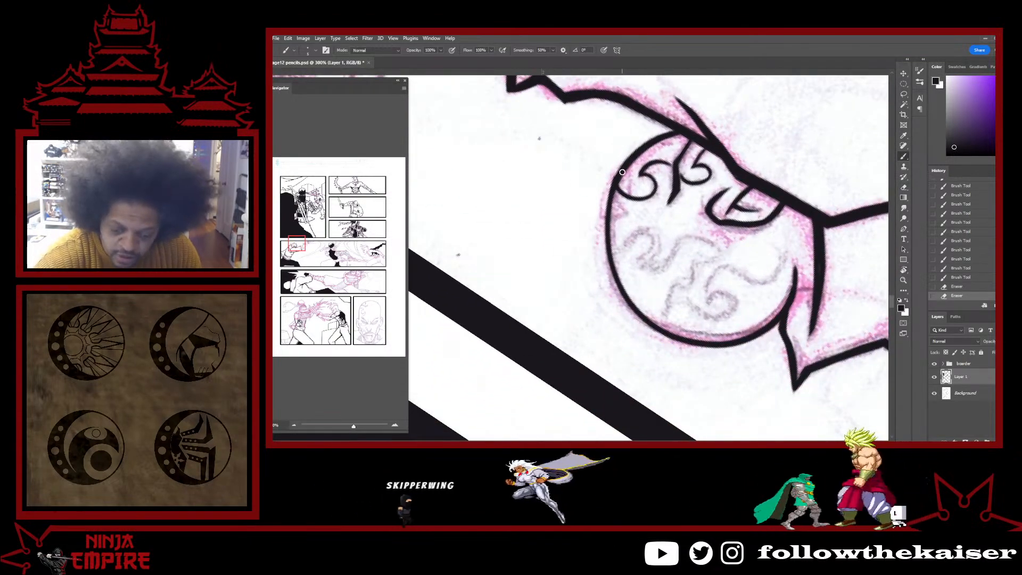
drag(610, 229, 618, 287)
mouse_move(609, 234)
mouse_down()
mouse_move(623, 288)
mouse_move(620, 280)
mouse_up()
key(e)
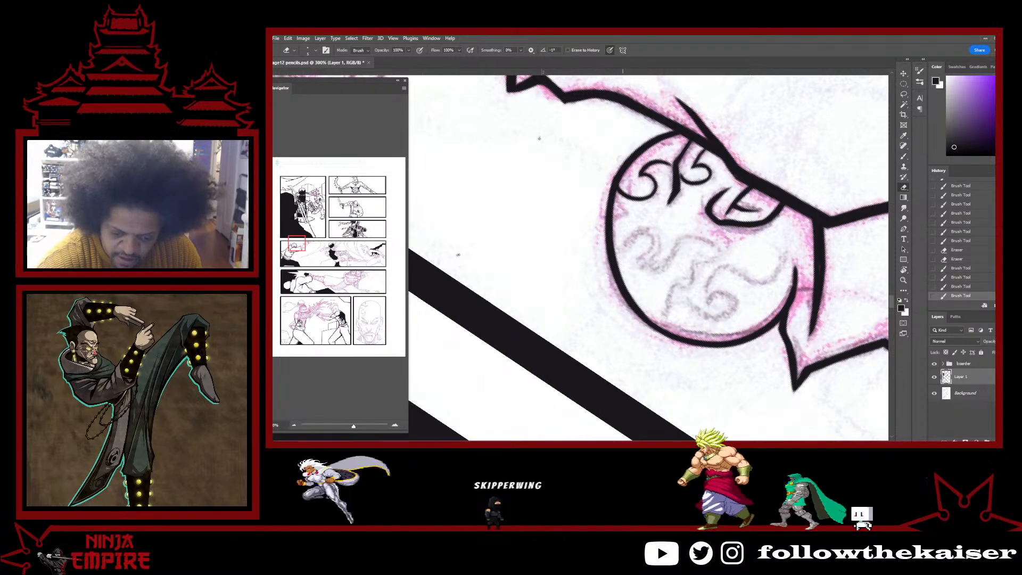
mouse_move(605, 192)
mouse_down()
mouse_move(607, 234)
mouse_move(616, 165)
mouse_up()
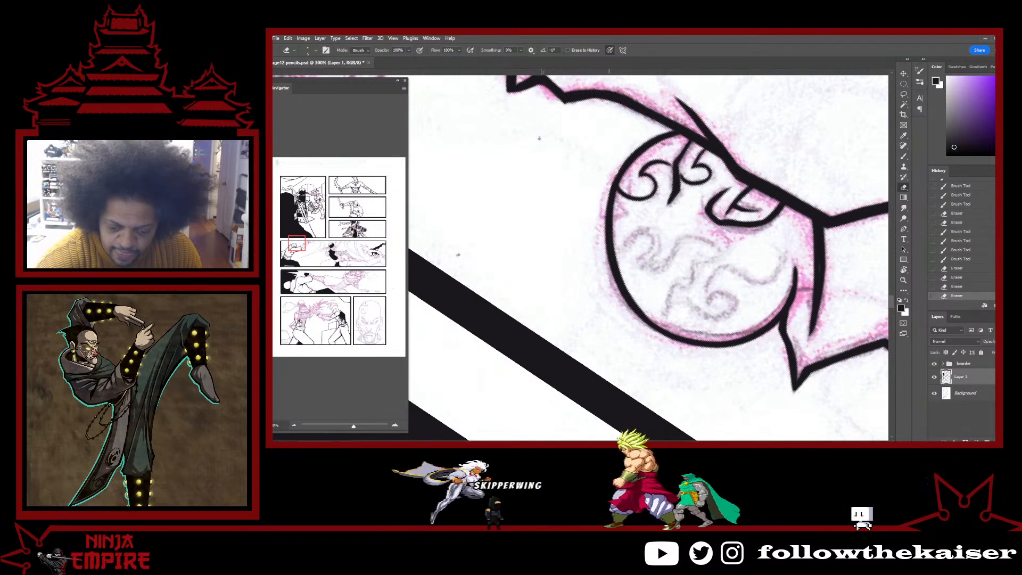
Build up the back curve of the head outline and clean its inner edge with the eraser.
key(r)
mouse_move(680, 119)
mouse_down()
mouse_move(745, 154)
mouse_move(768, 183)
mouse_move(596, 226)
mouse_up()
key(b)
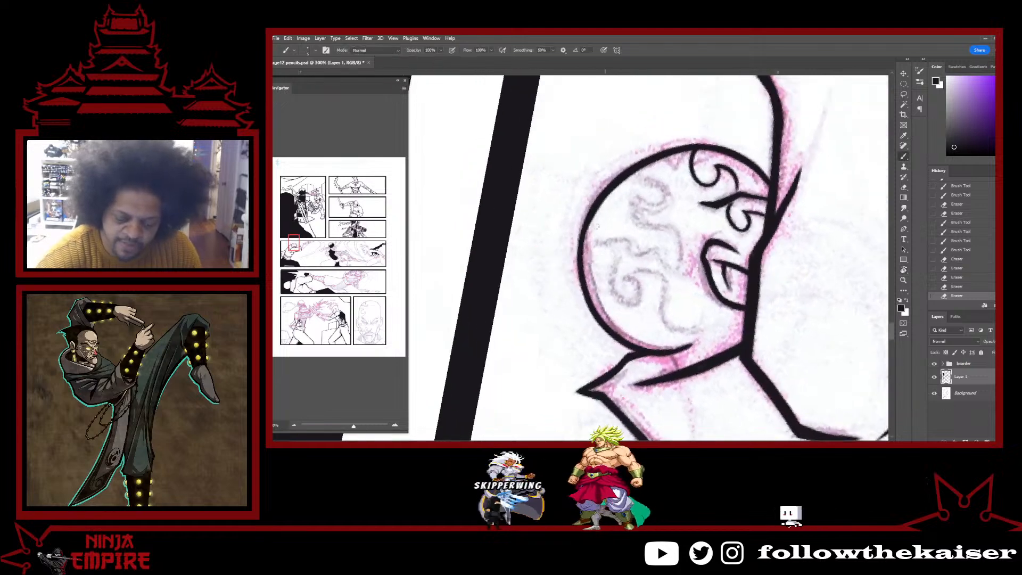
drag(581, 262, 591, 221)
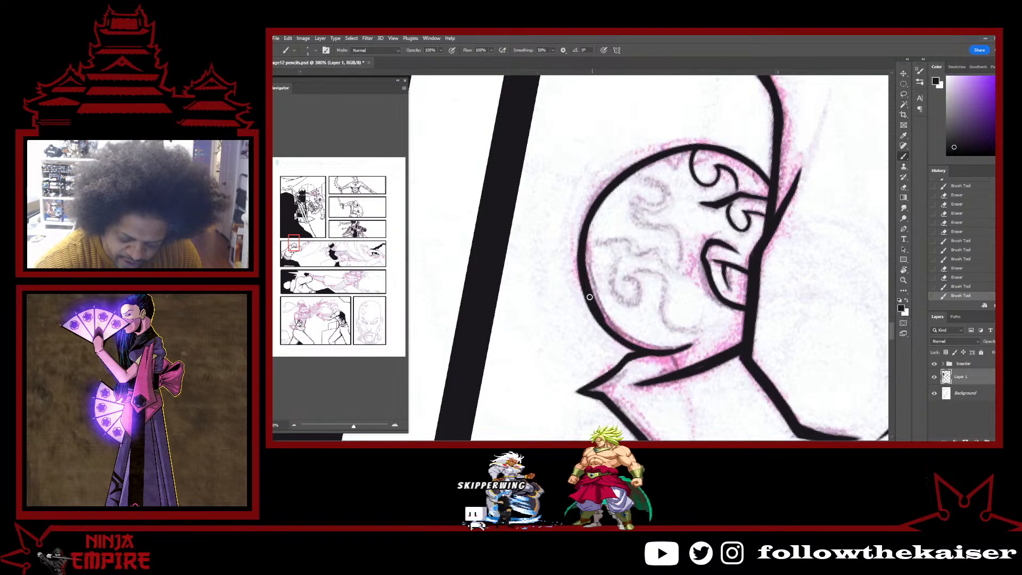
key(r)
drag(596, 96, 750, 107)
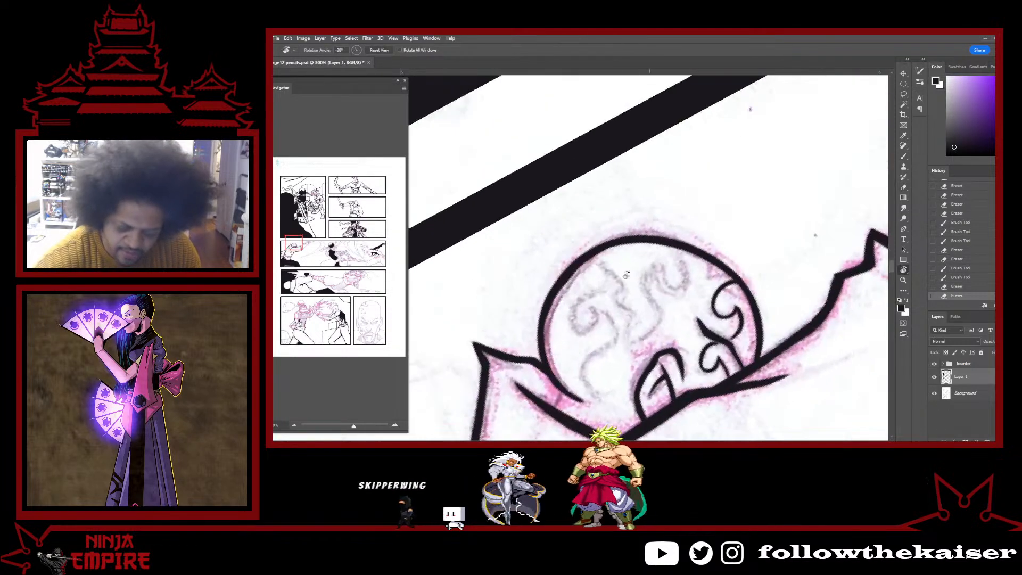
drag(750, 168, 676, 99)
key(e)
drag(587, 287, 586, 309)
drag(587, 301, 588, 325)
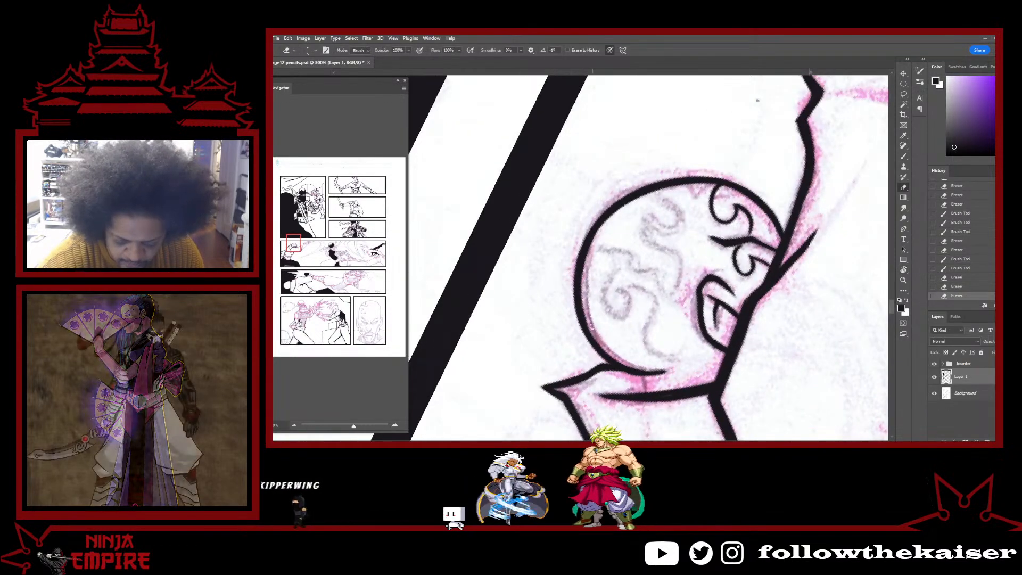
Touch up the head outline and ink a short line joining it to the collar fold.
key(b)
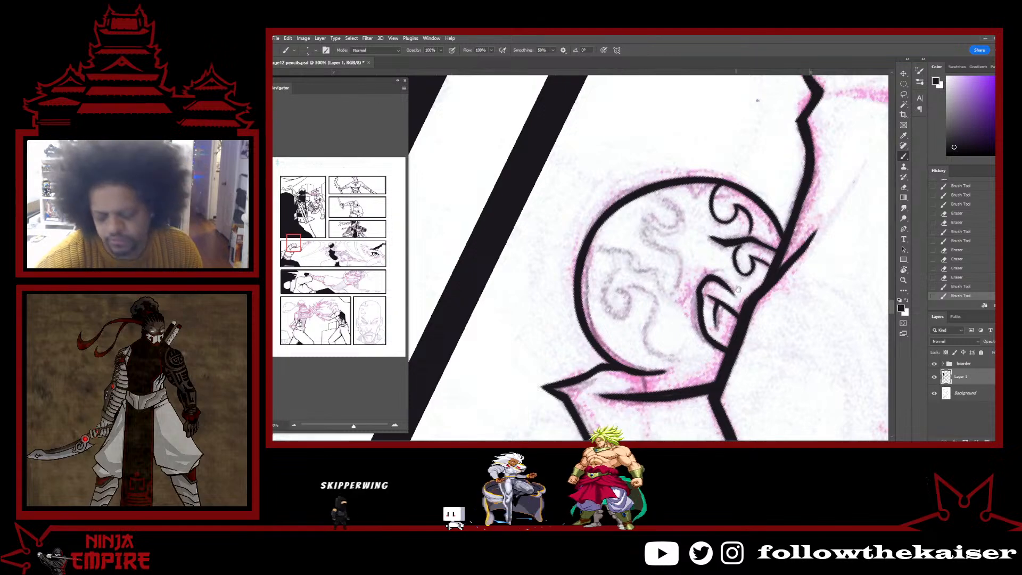
drag(738, 288, 726, 236)
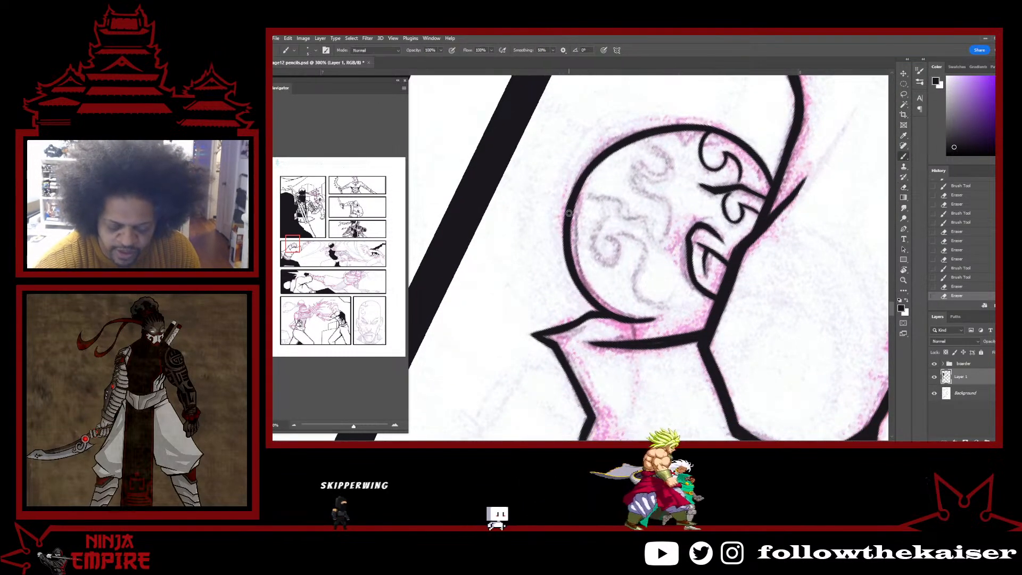
mouse_move(627, 320)
mouse_down()
mouse_move(632, 350)
mouse_move(631, 339)
mouse_up()
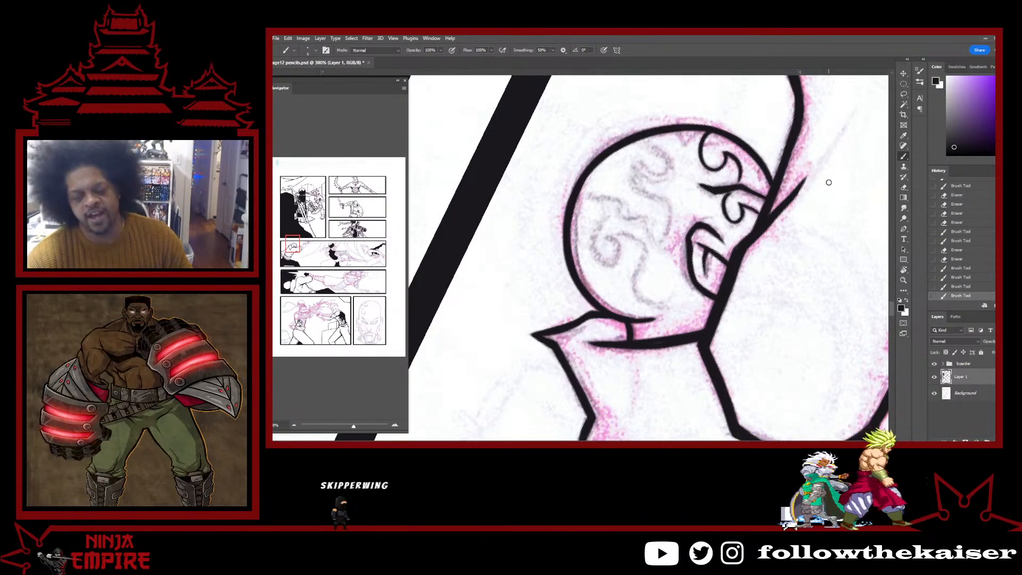
key(ctrl+minus)
key(ctrl+minus)
key(ctrl+minus)
key(ctrl+minus)
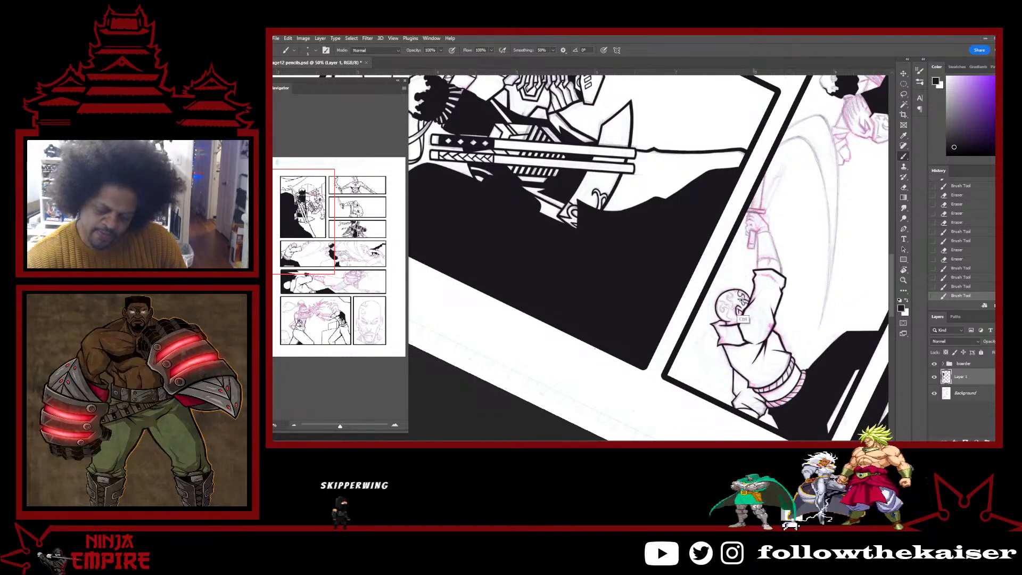
Thicken the head outline along its back and lower curve down to the collar.
key(ctrl+plus)
key(ctrl+plus)
key(ctrl+plus)
key(ctrl+plus)
key(r)
mouse_move(782, 255)
mouse_down()
mouse_move(774, 206)
mouse_move(727, 120)
mouse_up()
key(space)
drag(648, 178, 662, 269)
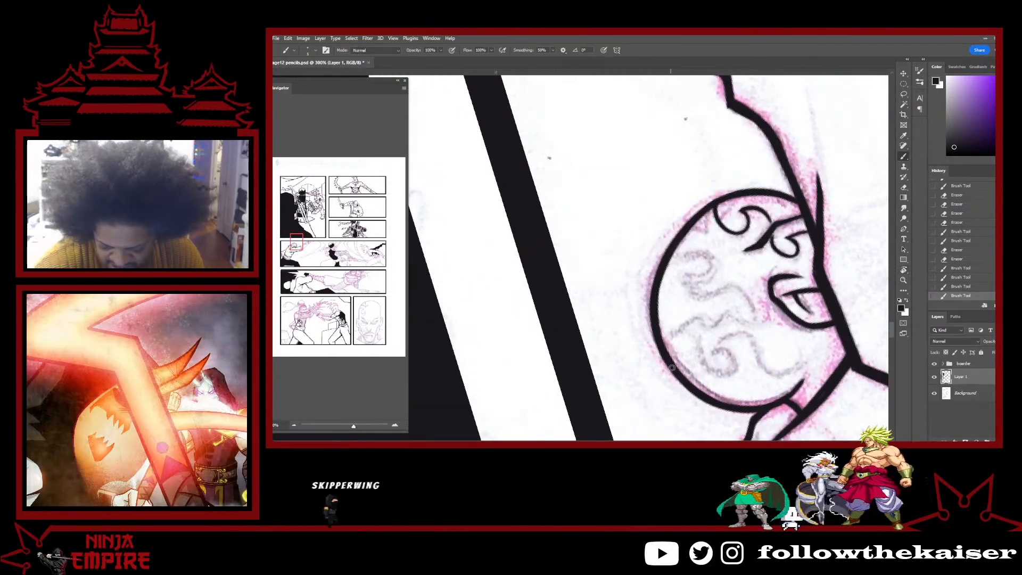
key(e)
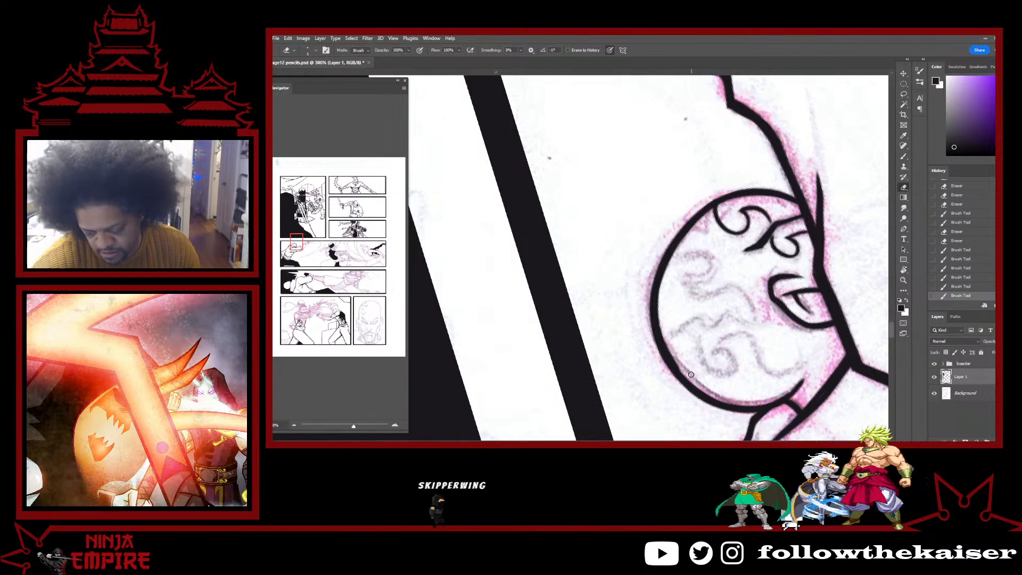
drag(827, 260, 786, 392)
drag(786, 393, 760, 239)
key(b)
click(575, 233)
drag(576, 234, 590, 298)
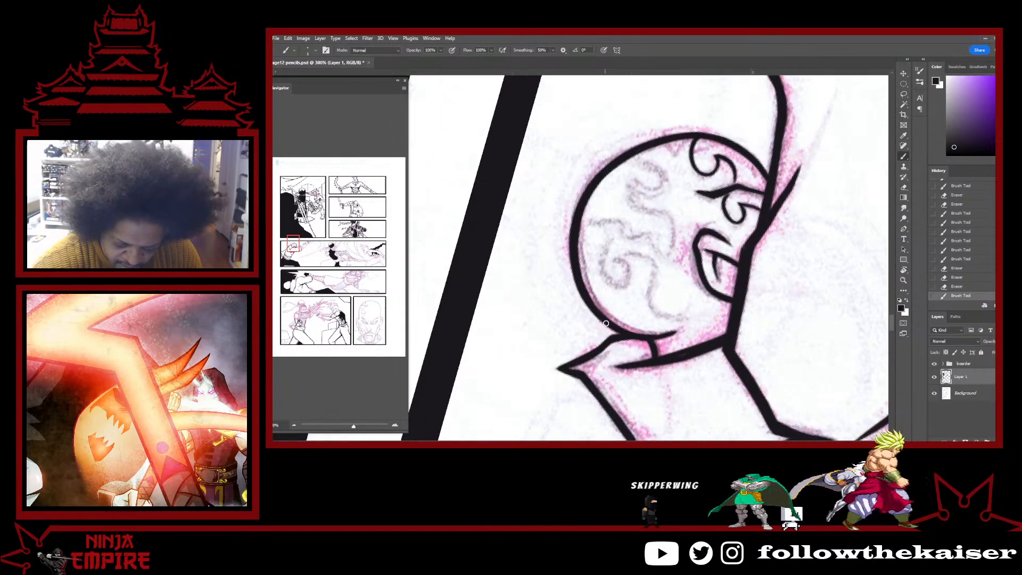
mouse_move(574, 250)
mouse_down()
mouse_move(594, 307)
mouse_move(612, 324)
mouse_move(587, 296)
mouse_move(642, 332)
mouse_move(609, 323)
mouse_move(671, 334)
mouse_up()
Refine the tapered end of the head outline where it overlaps the collar.
key(r)
mouse_move(819, 218)
mouse_down()
mouse_move(809, 178)
mouse_move(724, 85)
mouse_up()
key(b)
mouse_move(676, 268)
mouse_down()
mouse_move(692, 250)
mouse_move(681, 252)
mouse_up()
key(e)
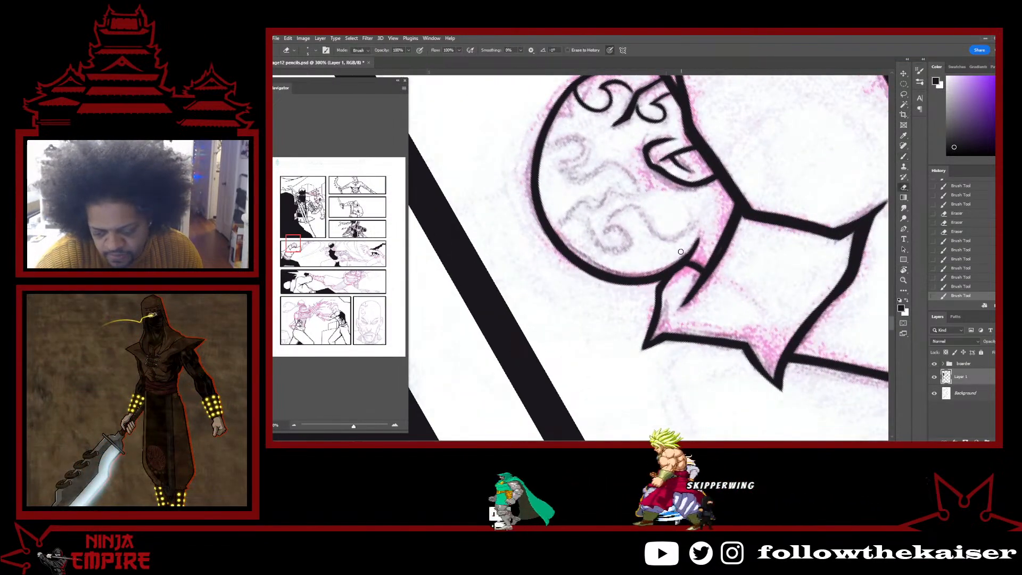
Thicken the stretch of head outline running past the first swirl and tidy its edge.
key(space)
mouse_move(584, 230)
mouse_down()
mouse_move(670, 332)
mouse_move(691, 296)
mouse_up()
key(r)
key(b)
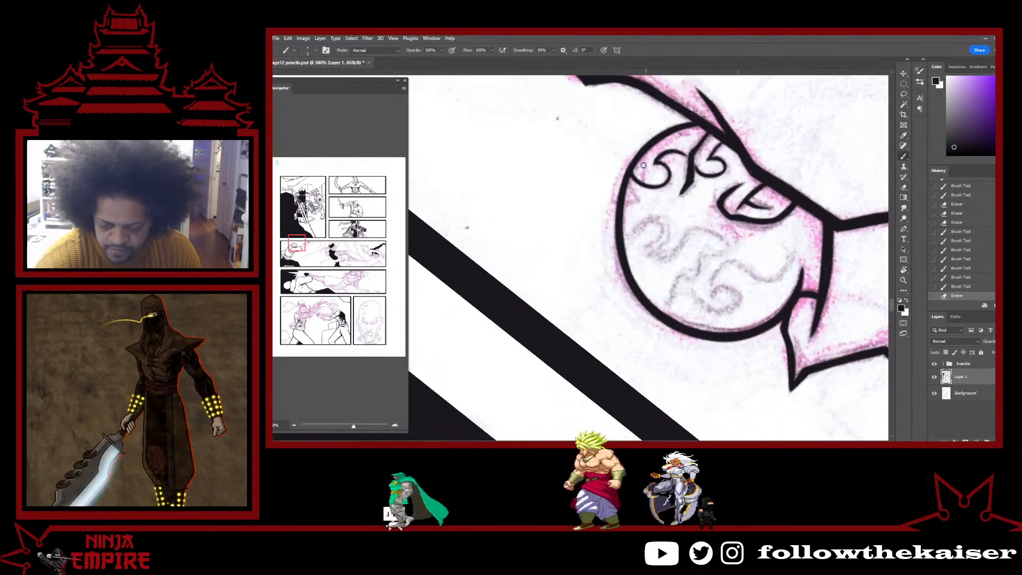
mouse_move(648, 151)
mouse_down()
mouse_move(634, 168)
mouse_move(625, 237)
mouse_up()
key(e)
key(b)
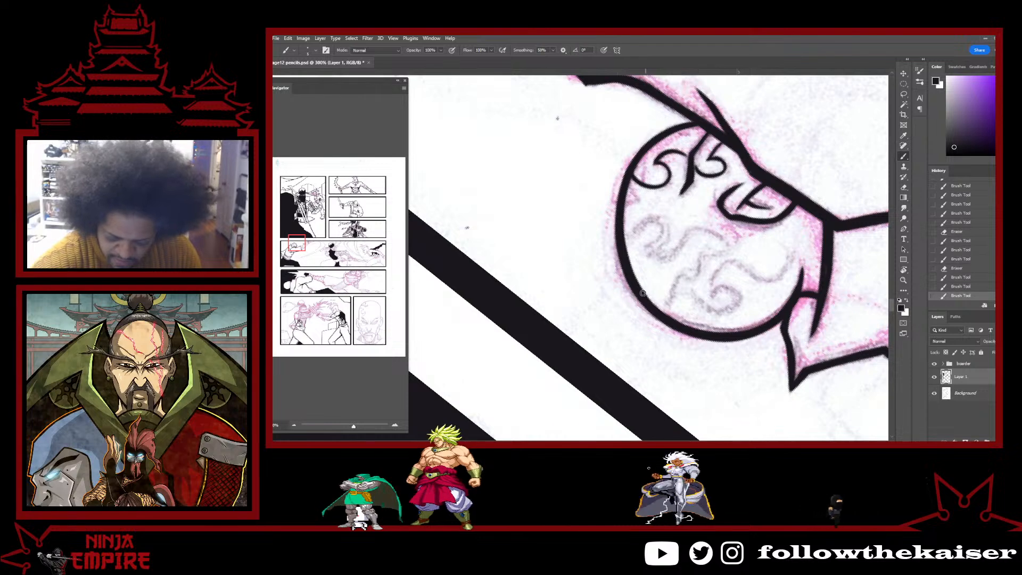
Even out the weight of the head outline around the remaining thin parts of the curve.
key(r)
drag(717, 256, 703, 199)
key(space)
mouse_move(633, 77)
mouse_down()
mouse_move(691, 196)
mouse_move(658, 223)
mouse_move(646, 261)
mouse_move(658, 314)
mouse_move(692, 362)
mouse_up()
drag(667, 218, 684, 202)
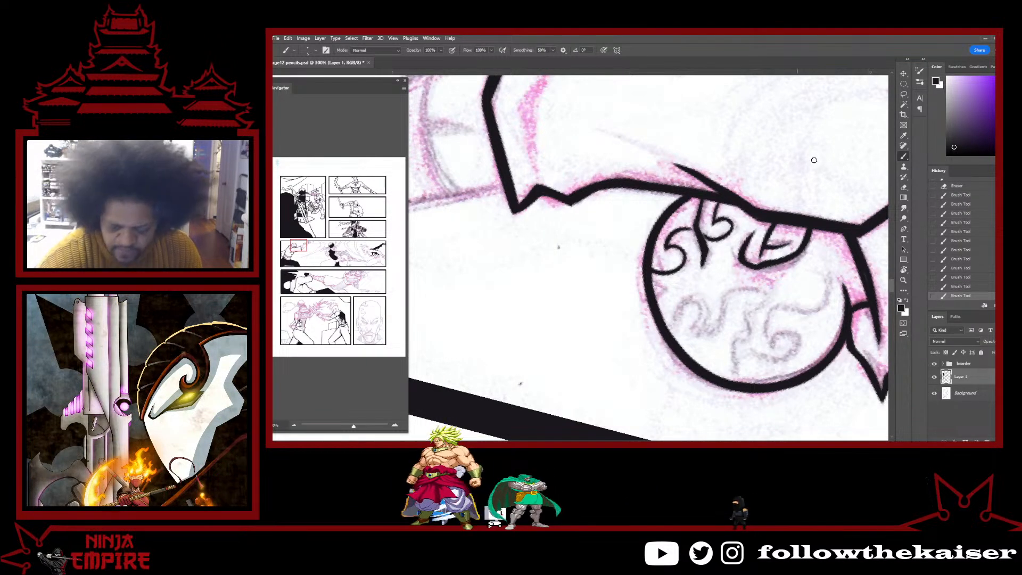
Set the brush smoothing to 0% and ink the remaining wavy swirl markings across the head down to the collar.
key(r)
drag(778, 304, 484, 436)
drag(672, 425, 771, 278)
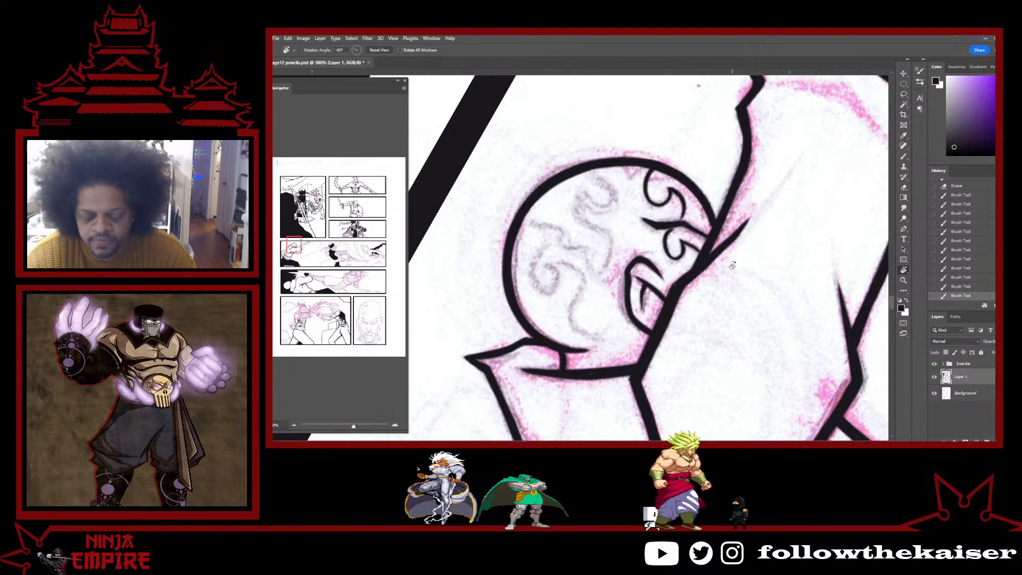
key(b)
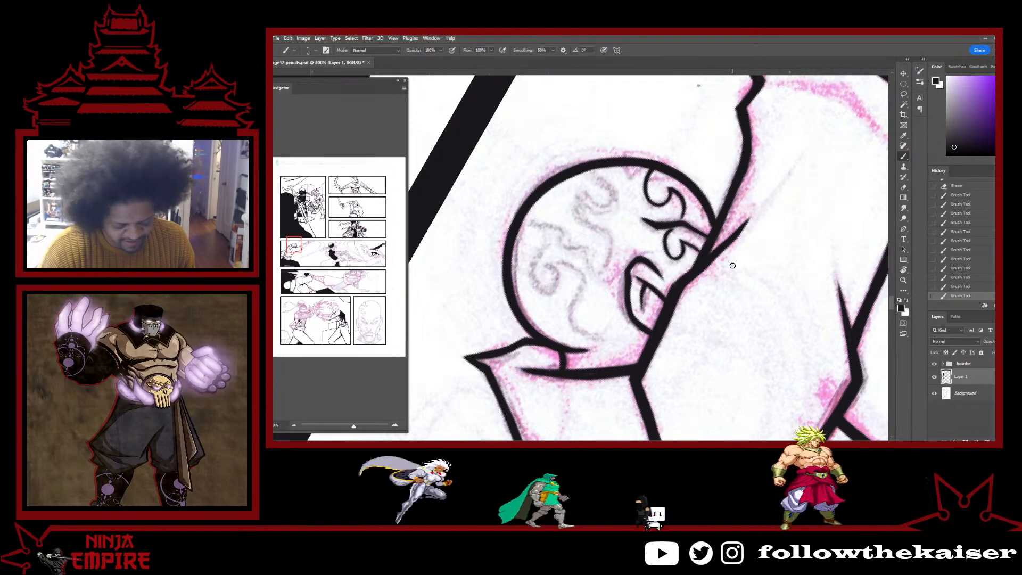
key(alt+0)
key(alt+0)
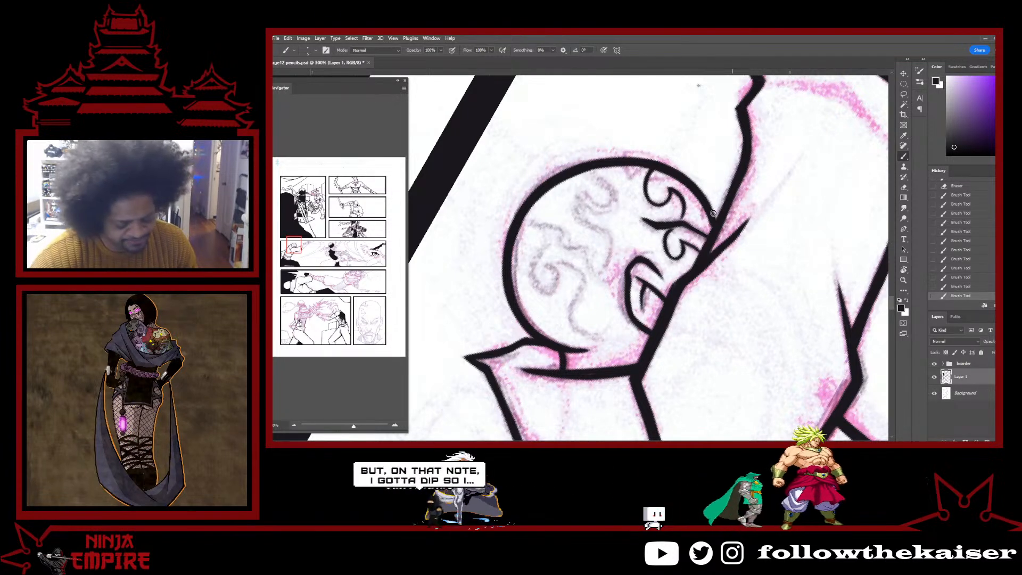
key(r)
drag(673, 177, 697, 228)
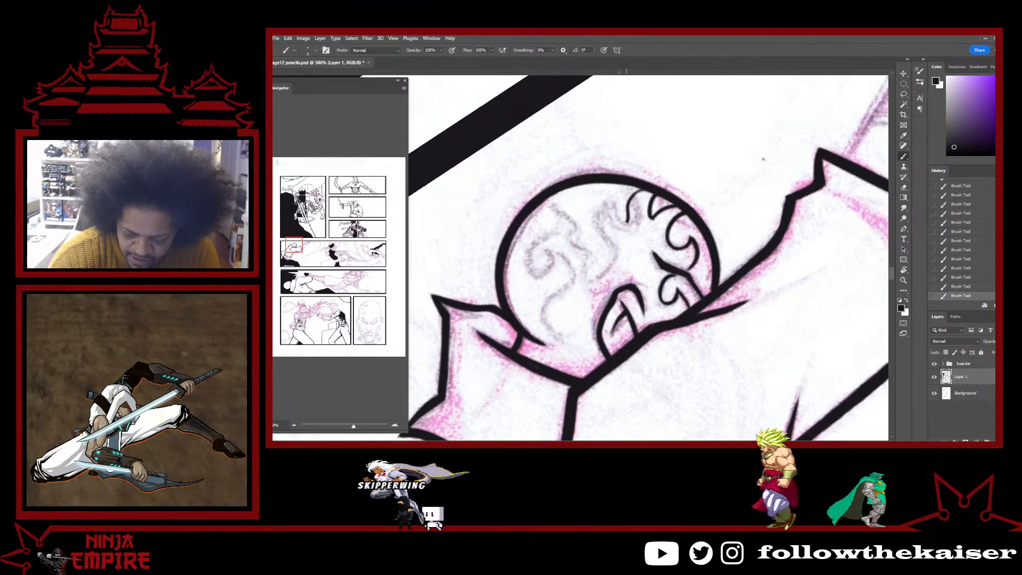
drag(624, 225, 603, 241)
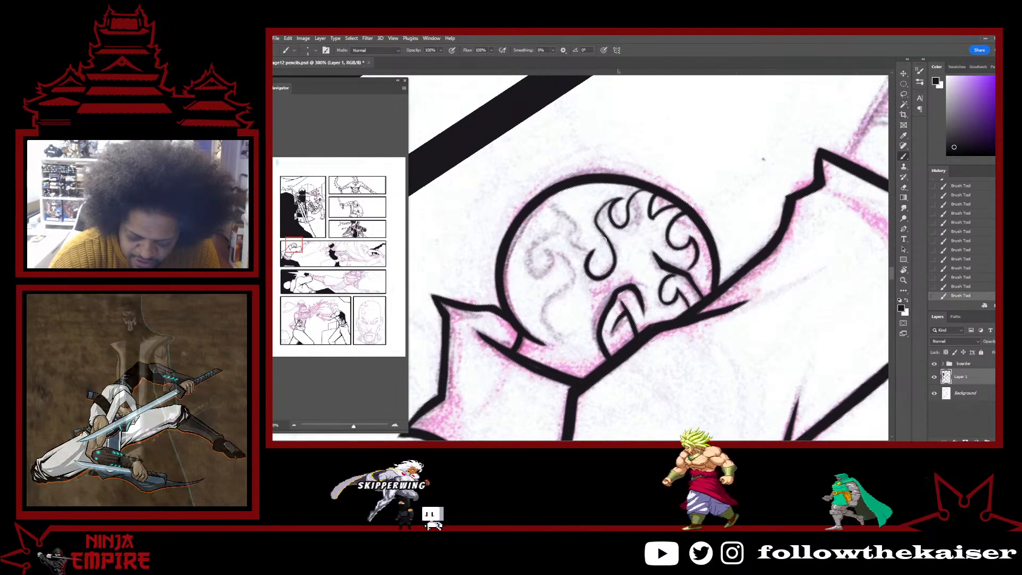
mouse_move(592, 250)
mouse_down()
mouse_move(560, 227)
mouse_move(533, 240)
mouse_move(535, 277)
mouse_move(547, 249)
mouse_move(545, 301)
mouse_move(564, 334)
mouse_up()
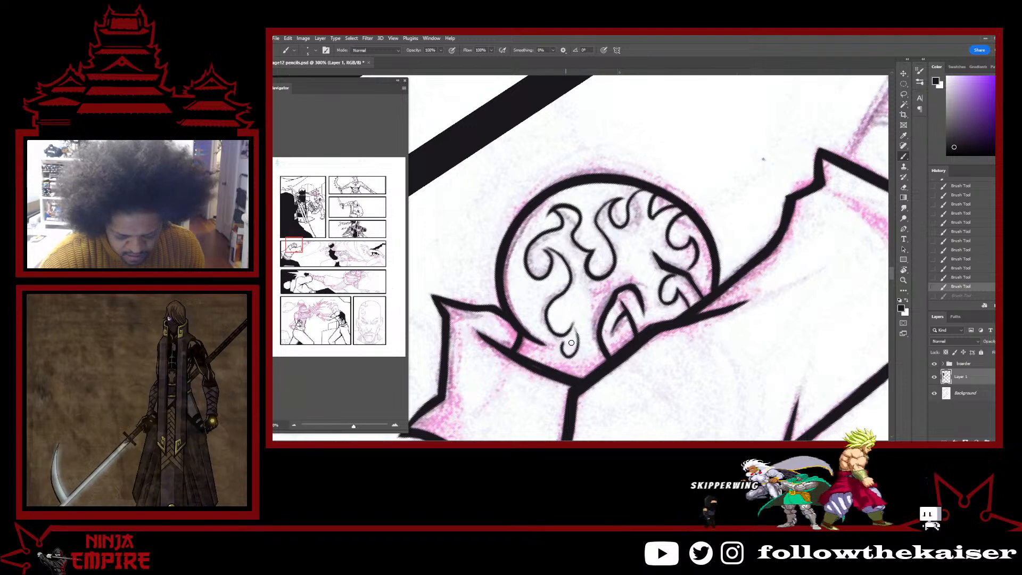
drag(572, 323, 559, 356)
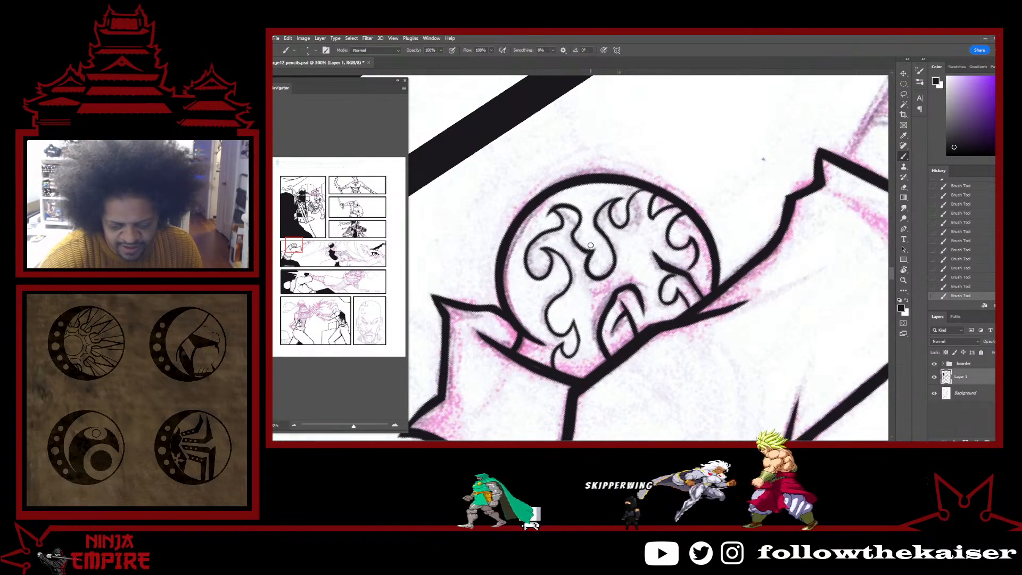
key(ctrl+z)
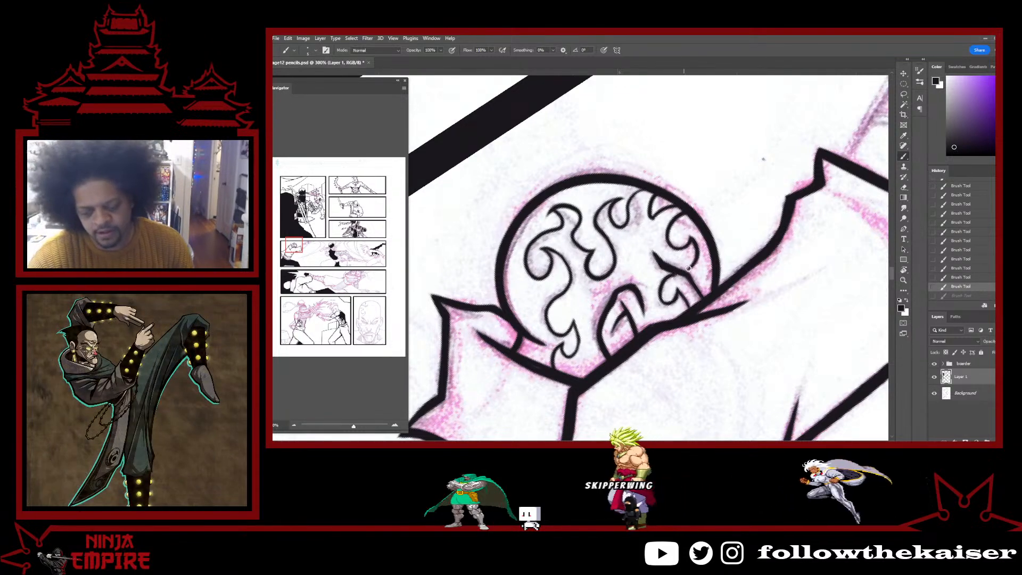
key(ctrl+shift+z)
Examine the inked figure and the pencilled sword arm within the whole panel.
ctrl+alt+click(728, 300)
ctrl+alt+click(728, 300)
ctrl+alt+click(728, 300)
drag(865, 193, 745, 179)
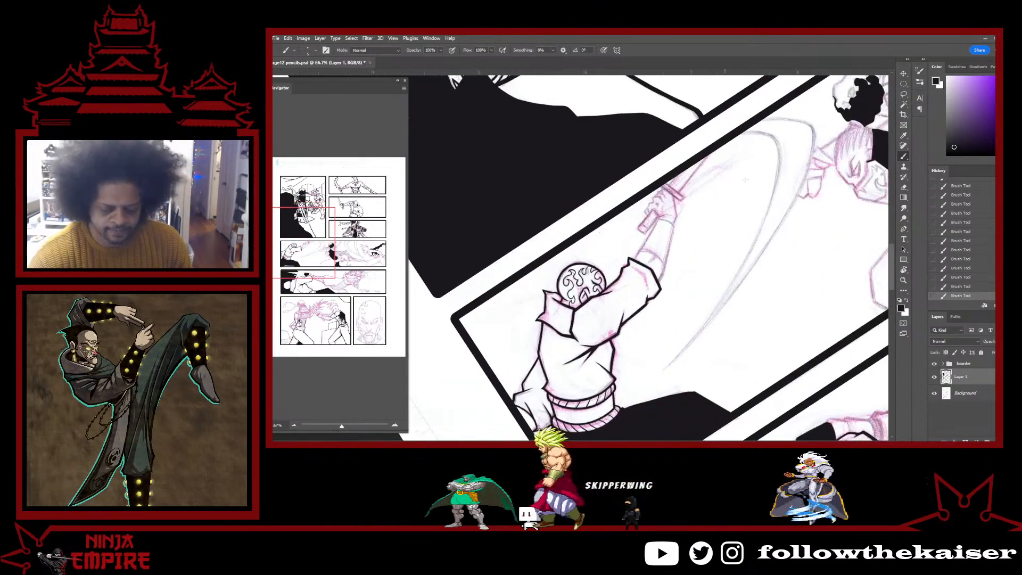
key(r)
drag(611, 146, 763, 331)
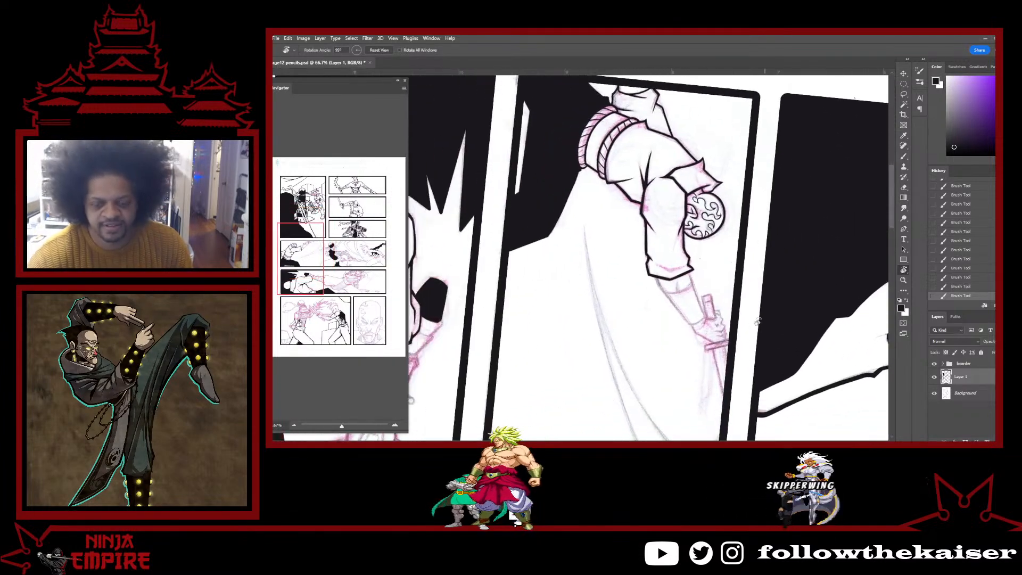
Ink the short crease and both side edges of the wristband just below the sleeve cuff.
ctrl+click(689, 284)
ctrl+click(689, 284)
ctrl+click(689, 284)
key(b)
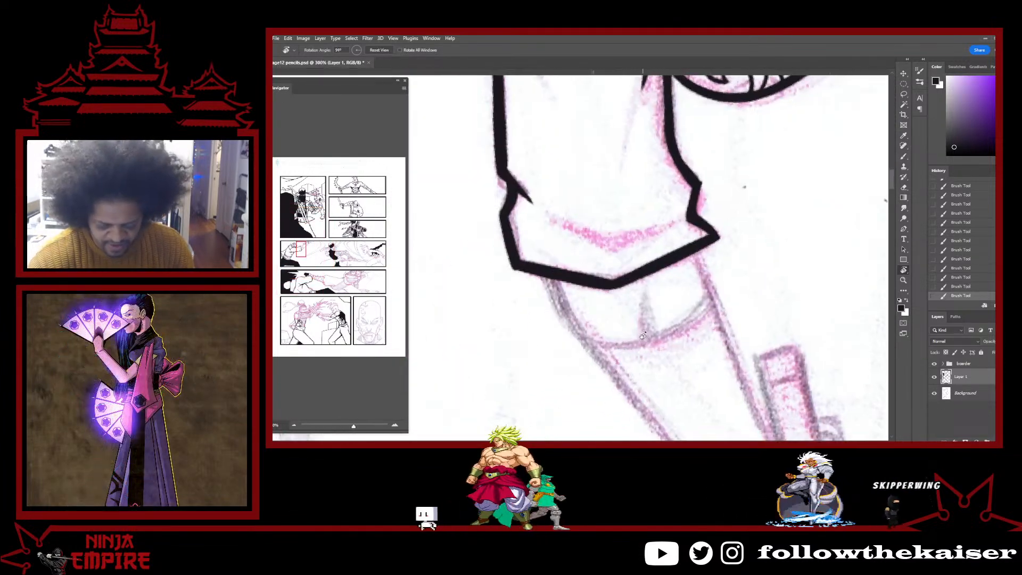
drag(645, 300, 642, 341)
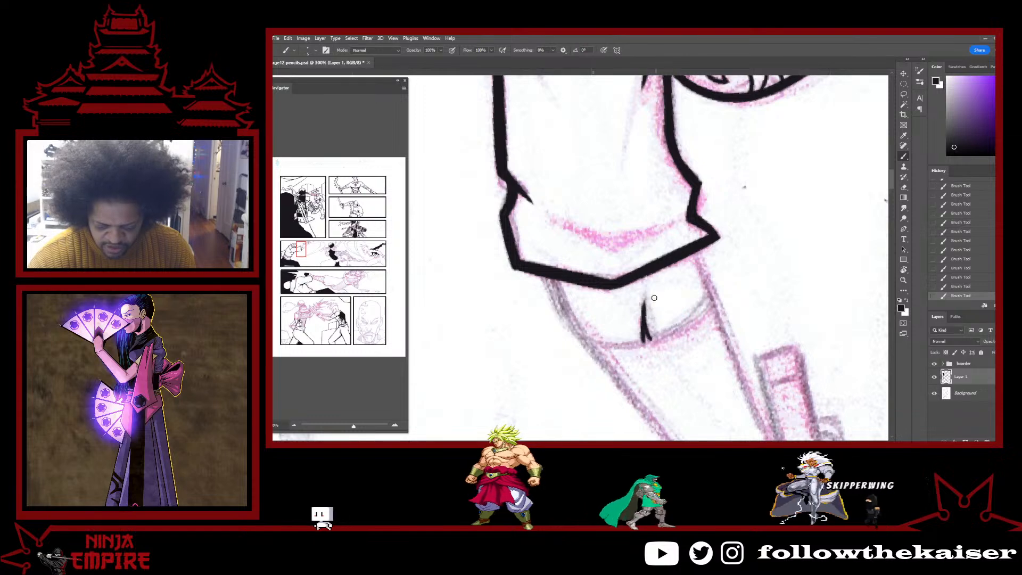
key(r)
drag(745, 290, 583, 306)
key(b)
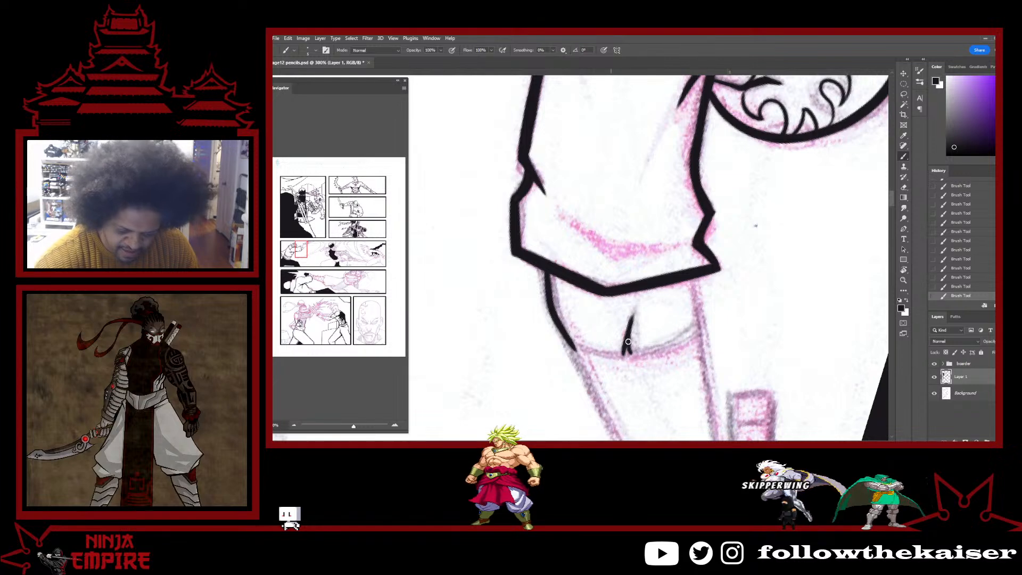
mouse_move(694, 279)
mouse_down()
mouse_move(698, 335)
mouse_move(697, 308)
mouse_move(697, 333)
mouse_move(719, 274)
mouse_up()
Ink the curved edge closing the wristband, thicken it, and erase the excess at its corner.
key(r)
key(b)
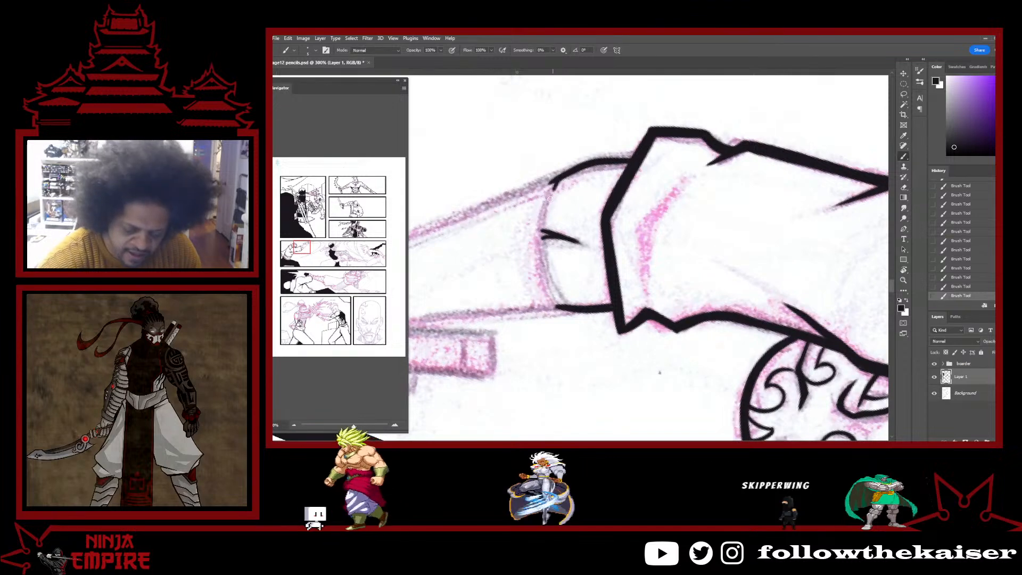
mouse_move(549, 199)
mouse_down()
mouse_move(541, 245)
mouse_move(562, 309)
mouse_up()
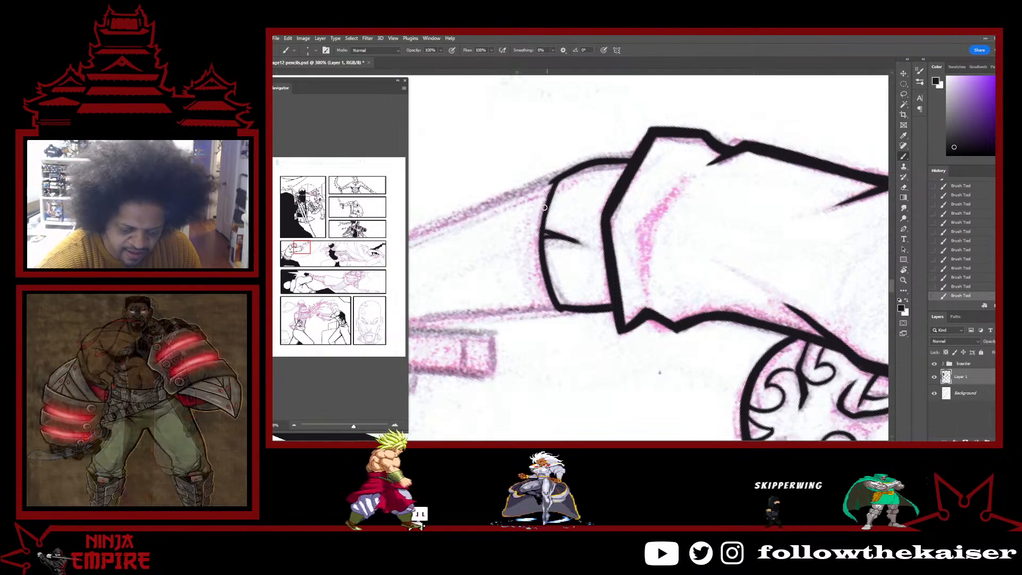
drag(548, 199, 540, 282)
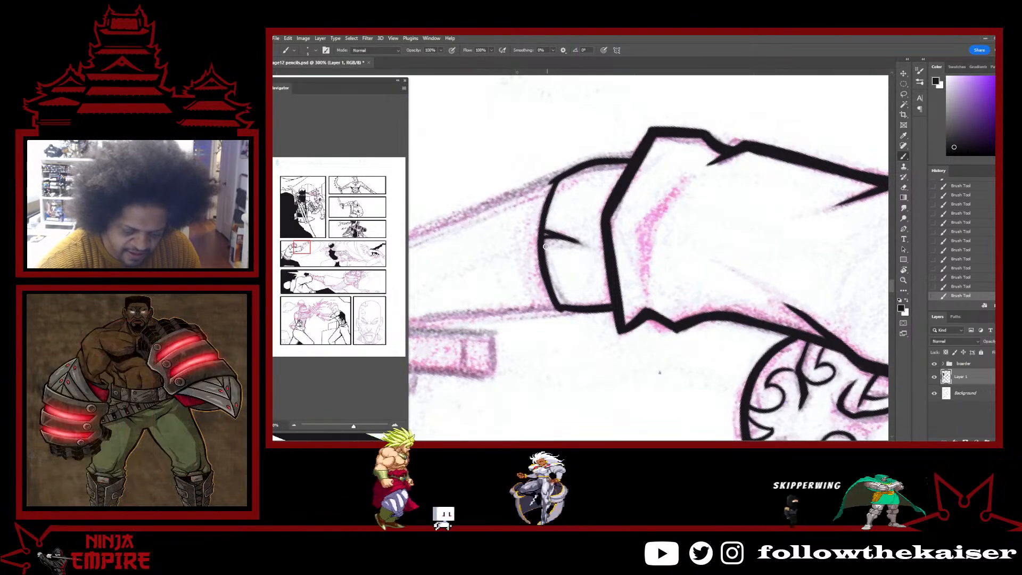
key(e)
click(557, 314)
key(b)
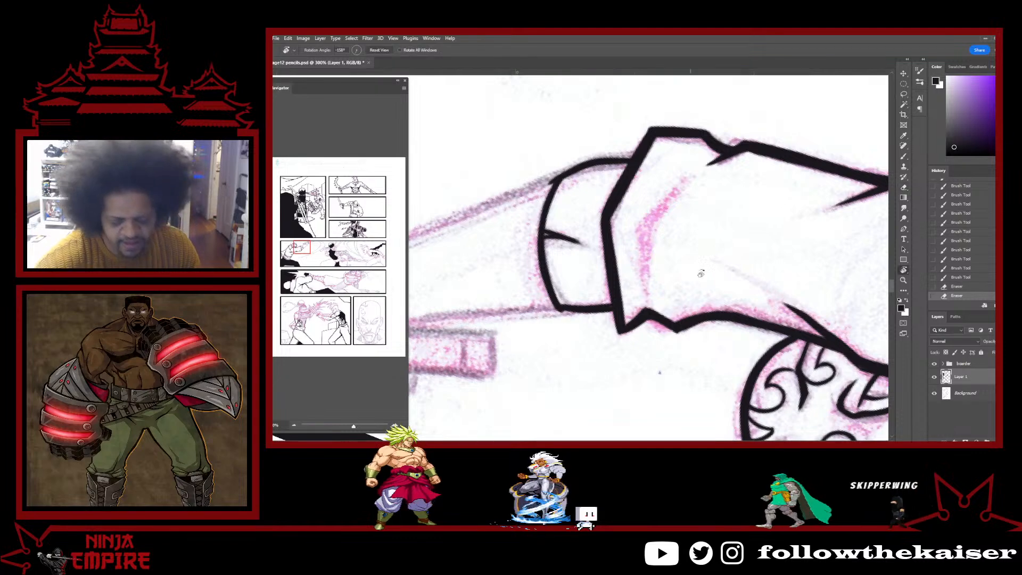
Add small flared ticks at both ends of the wristband's curved edge and touch up the base of its crease.
key(r)
mouse_move(700, 273)
mouse_down()
mouse_move(644, 157)
mouse_move(596, 137)
mouse_up()
drag(494, 267, 488, 274)
drag(493, 268, 487, 275)
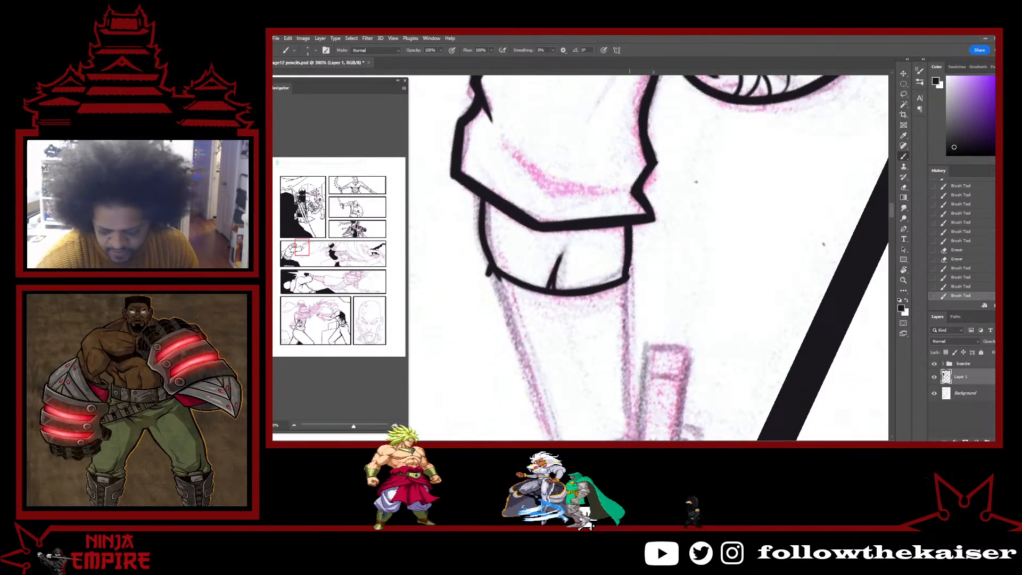
drag(632, 269, 630, 266)
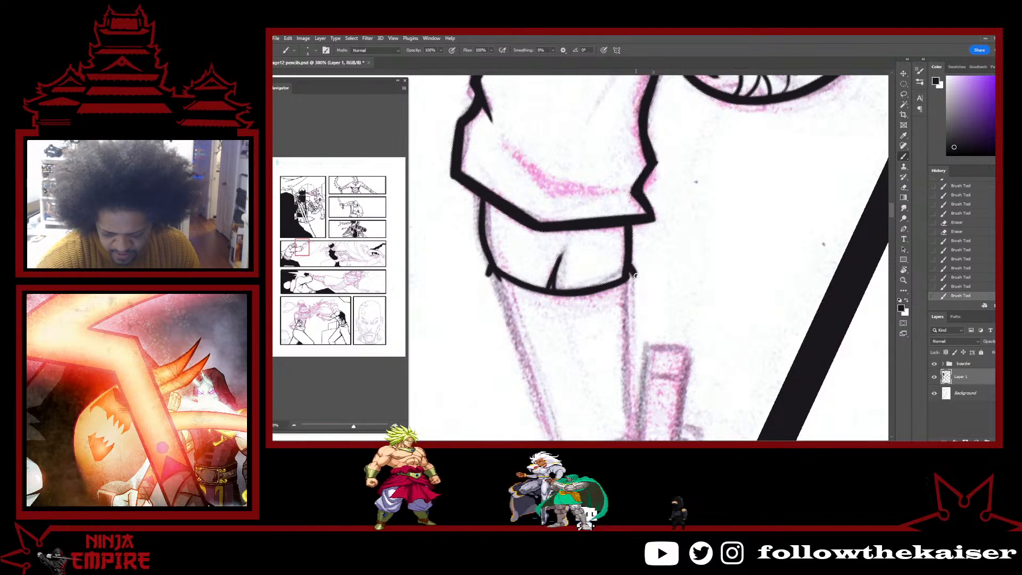
key(ctrl+minus)
drag(677, 330, 681, 313)
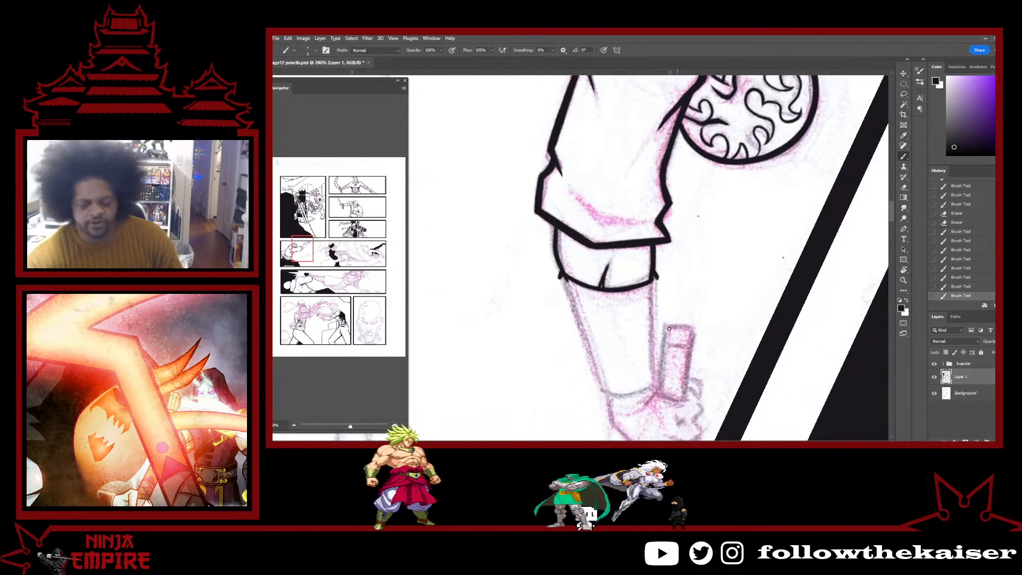
key(ctrl+plus)
key(ctrl+plus)
drag(609, 262, 602, 272)
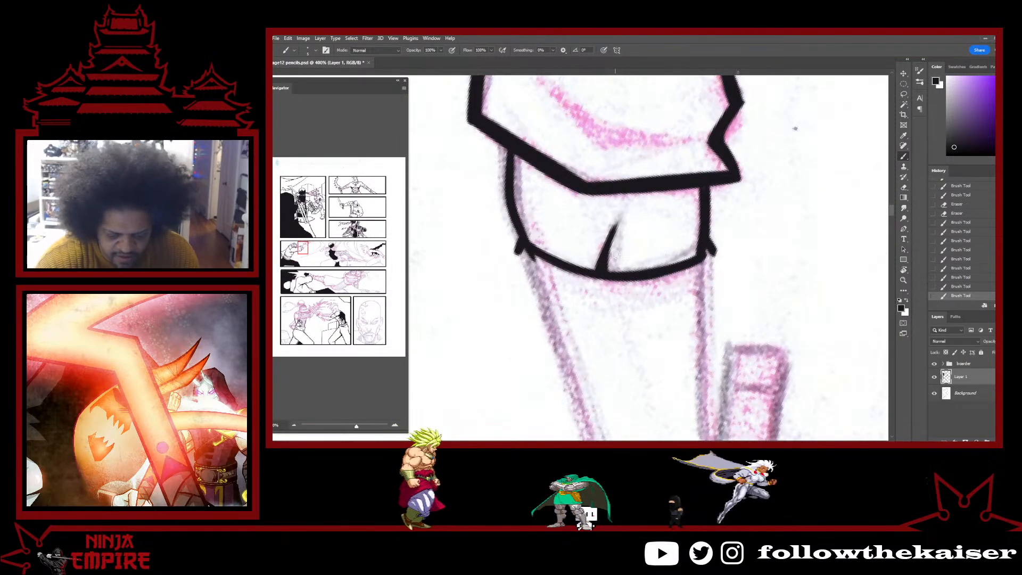
Ink the two long straight sides of the forearm from the wristband down to the wrist.
ctrl+alt+click(640, 313)
ctrl+alt+click(640, 312)
ctrl+alt+click(640, 312)
ctrl+alt+click(644, 313)
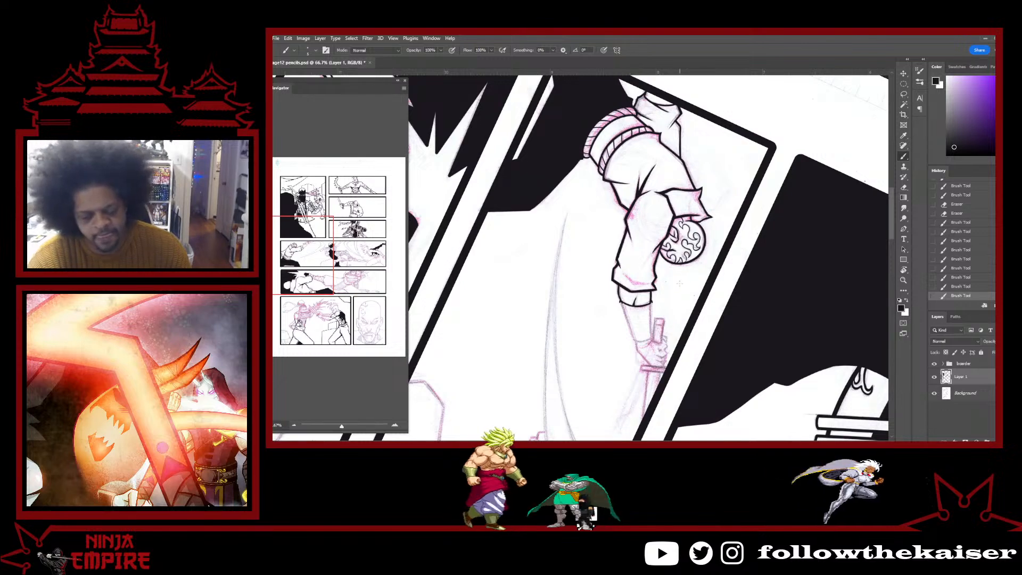
ctrl+click(631, 316)
ctrl+click(631, 316)
ctrl+click(629, 283)
drag(629, 283, 619, 168)
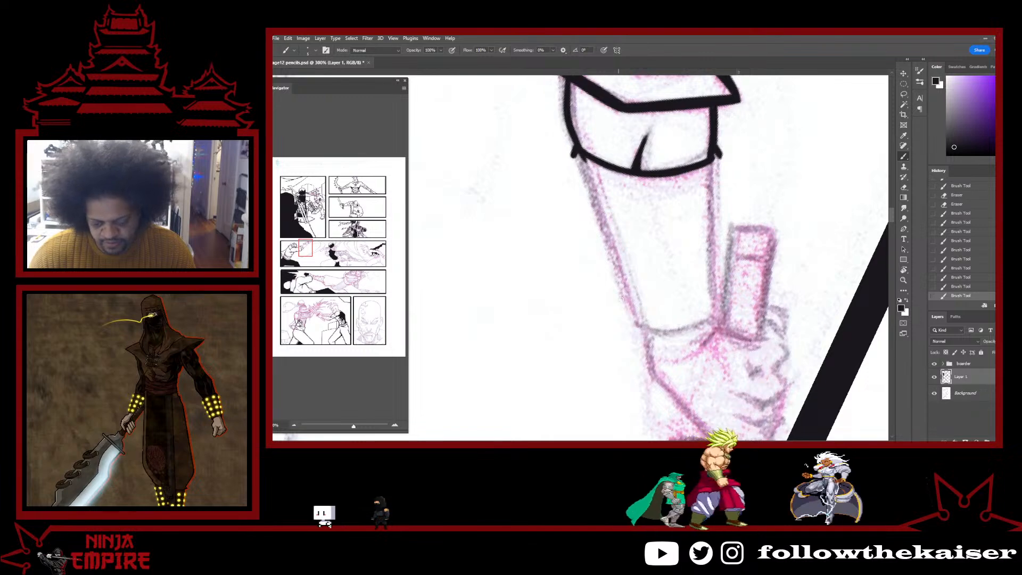
shift+click(635, 324)
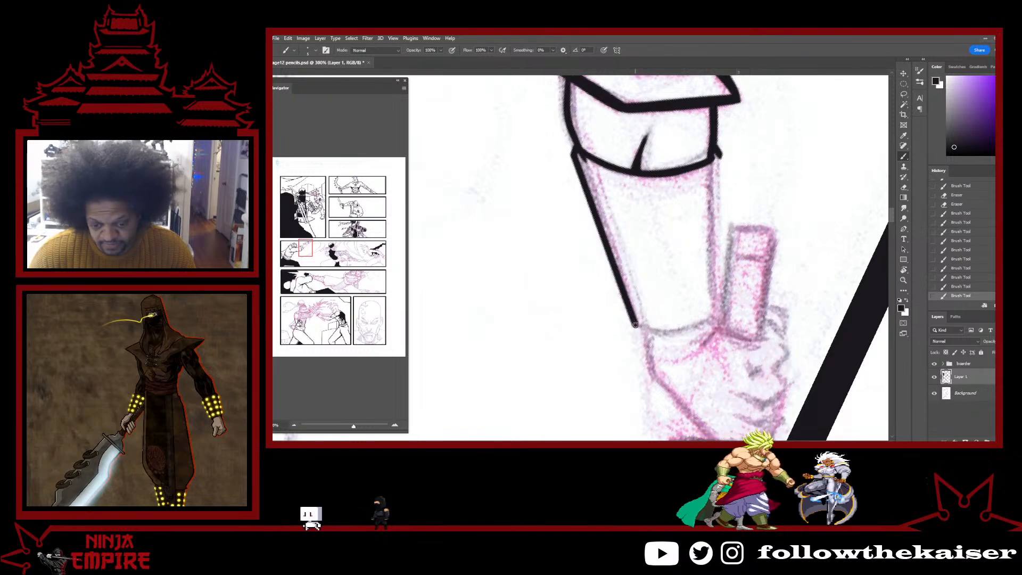
click(719, 155)
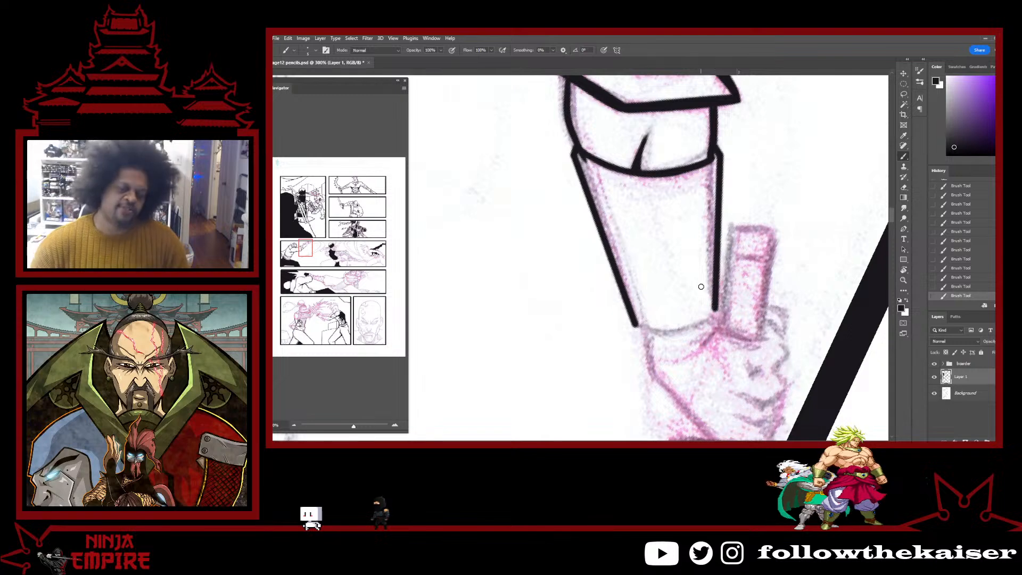
Erase the rough ink where the wristband's curve meets the forearm side and redraw the edge cleanly.
key(e)
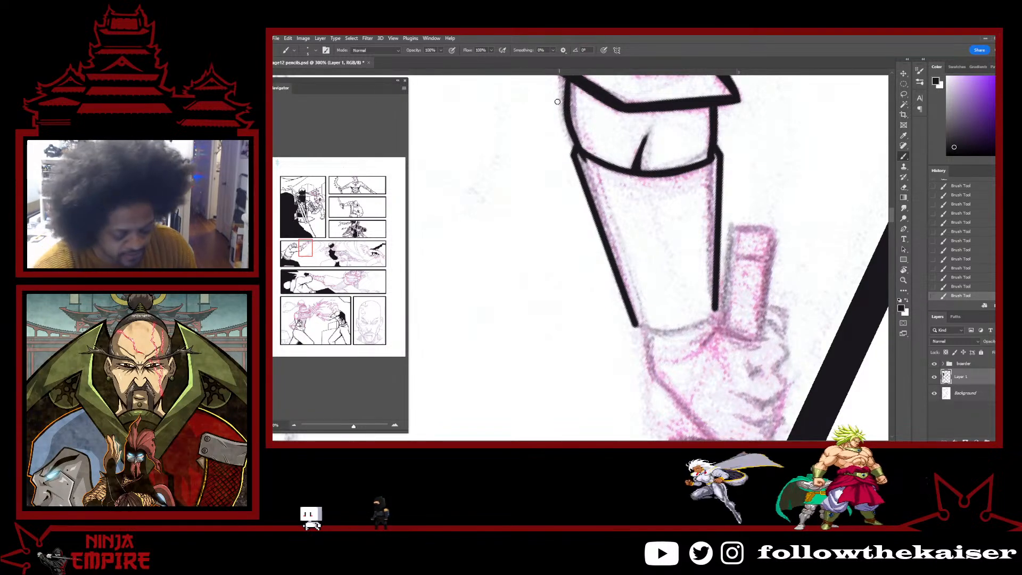
click(593, 167)
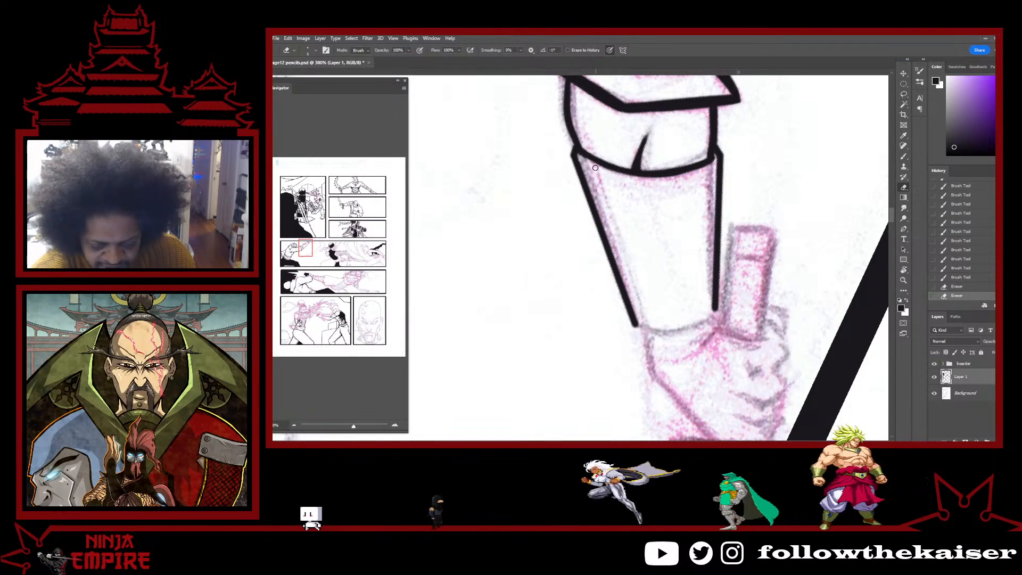
click(592, 167)
key(b)
click(601, 159)
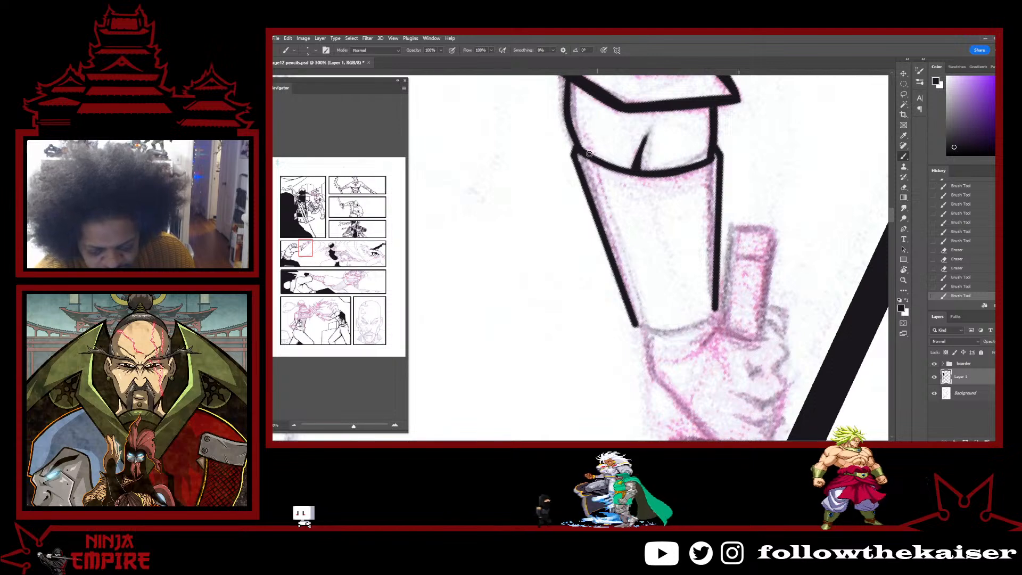
click(589, 153)
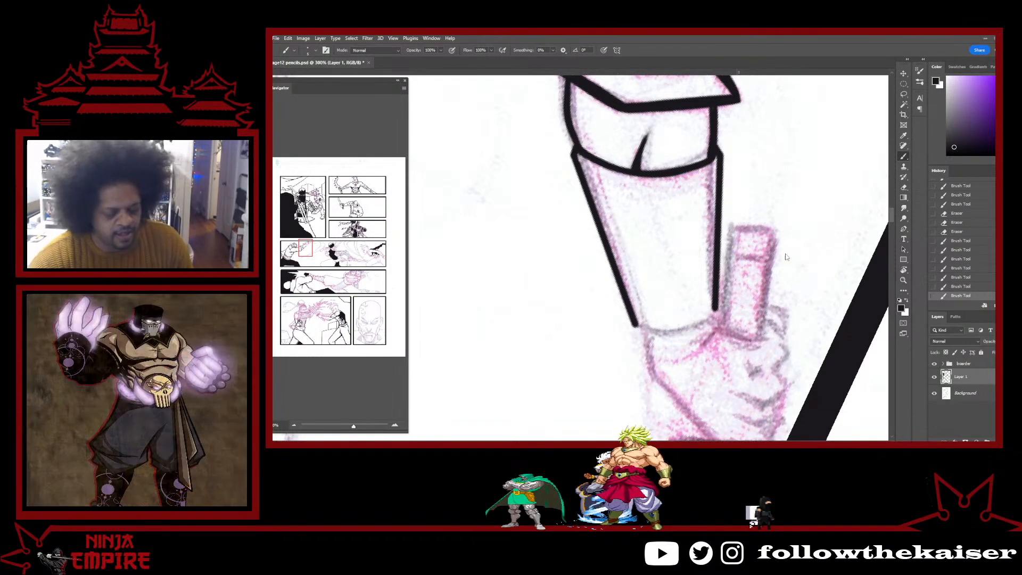
Ink the curved wrist line joining the two forearm sides and clean up its corners.
key(r)
drag(704, 369, 662, 234)
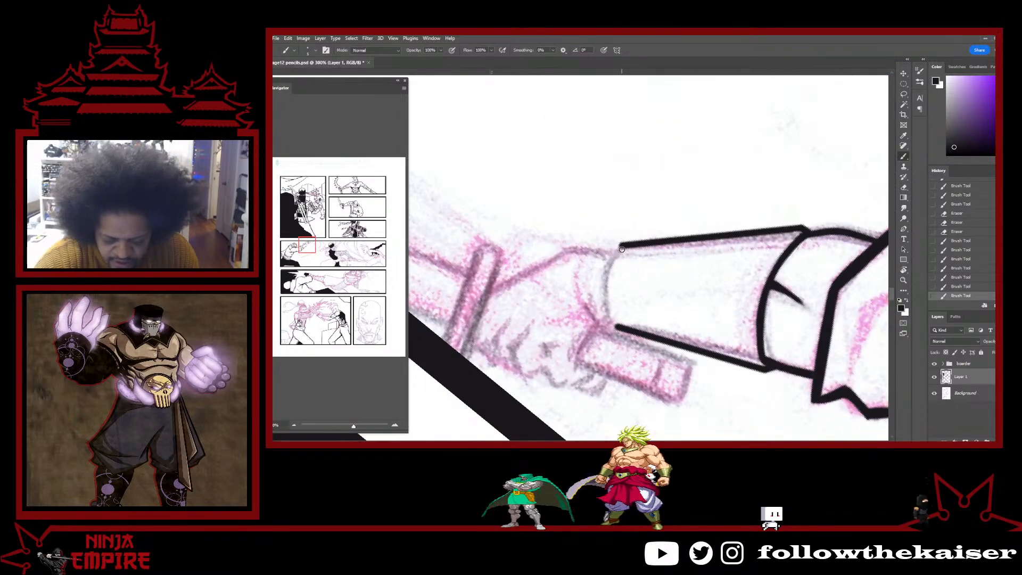
drag(605, 302, 616, 326)
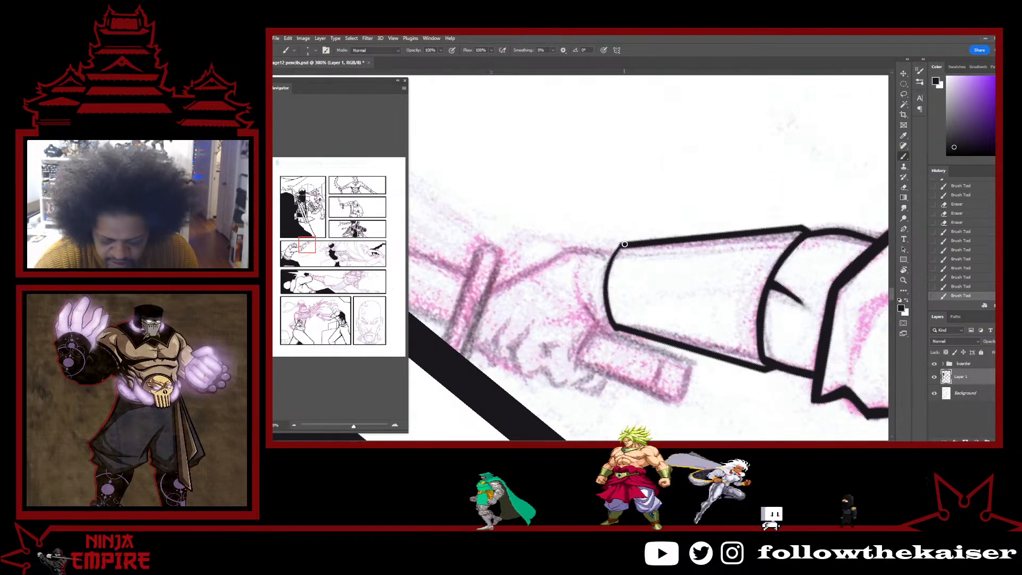
mouse_move(613, 261)
mouse_down()
mouse_move(606, 290)
mouse_move(621, 247)
mouse_move(606, 288)
mouse_move(615, 322)
mouse_move(554, 348)
mouse_move(546, 332)
mouse_up()
key(e)
key(b)
key(r)
key(e)
Ink the back of the hand as an angled outline from the wrist down to the sword guard.
key(r)
mouse_move(729, 250)
mouse_down()
mouse_move(701, 353)
mouse_move(694, 320)
mouse_up()
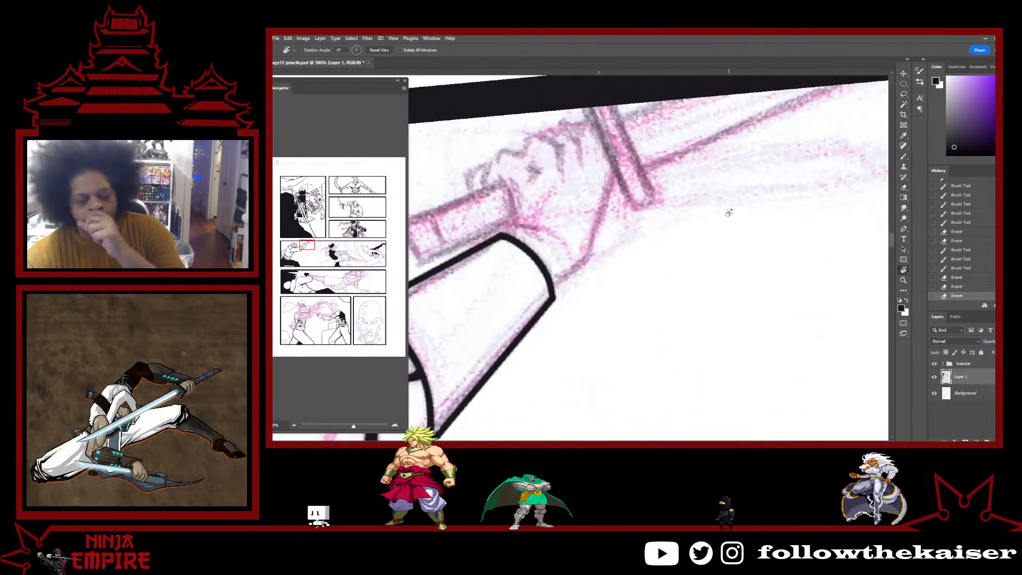
drag(728, 213, 635, 274)
key(b)
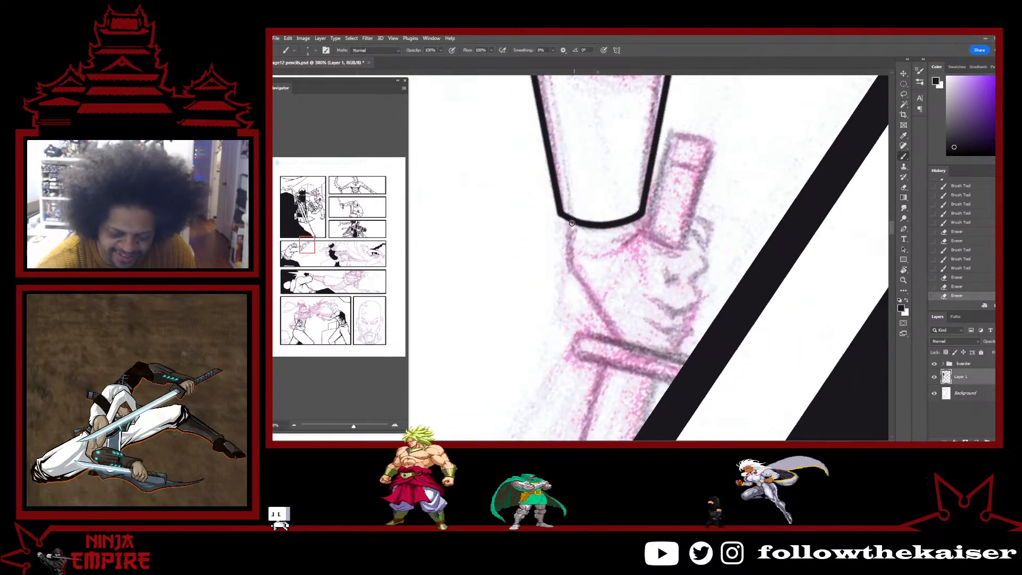
mouse_move(568, 266)
mouse_down()
mouse_move(565, 220)
mouse_move(569, 266)
mouse_move(623, 345)
mouse_up()
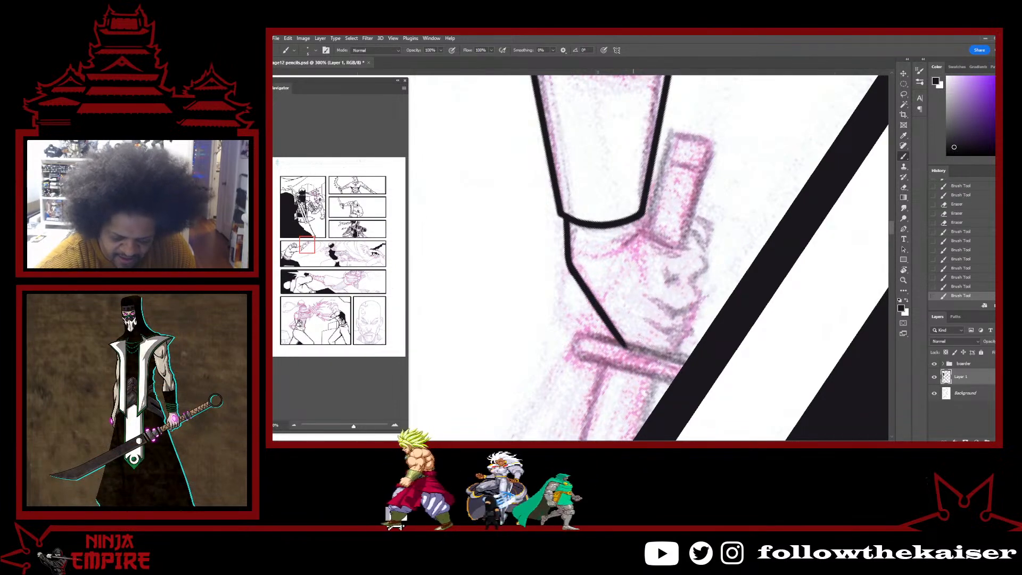
Ink the thumb and palm crease lines where the hand meets the sword handle, and trim the stroke beside the handle.
drag(772, 268, 705, 320)
key(b)
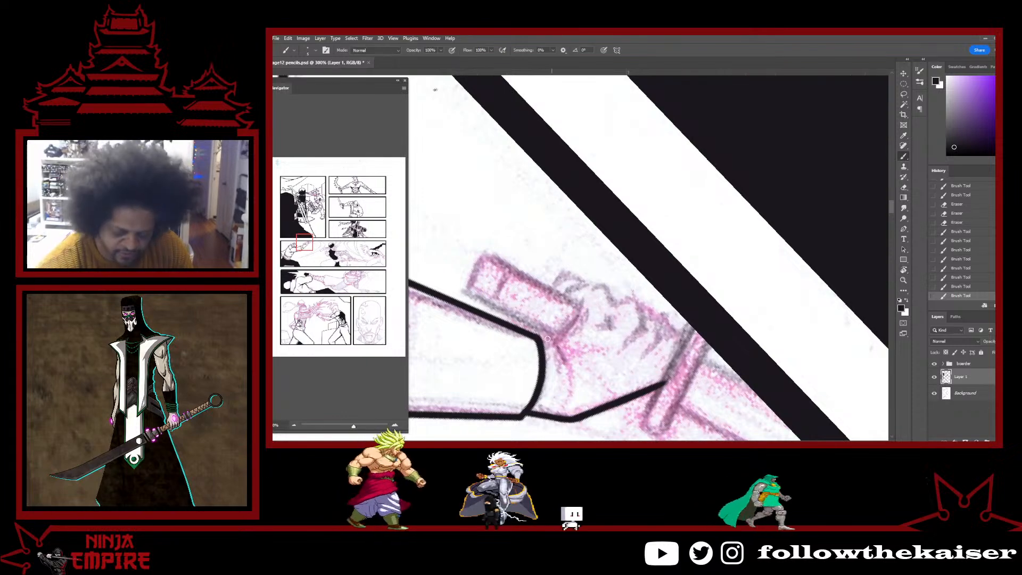
mouse_move(535, 337)
mouse_down()
mouse_move(568, 361)
mouse_move(554, 343)
mouse_up()
key(r)
drag(435, 90, 604, 315)
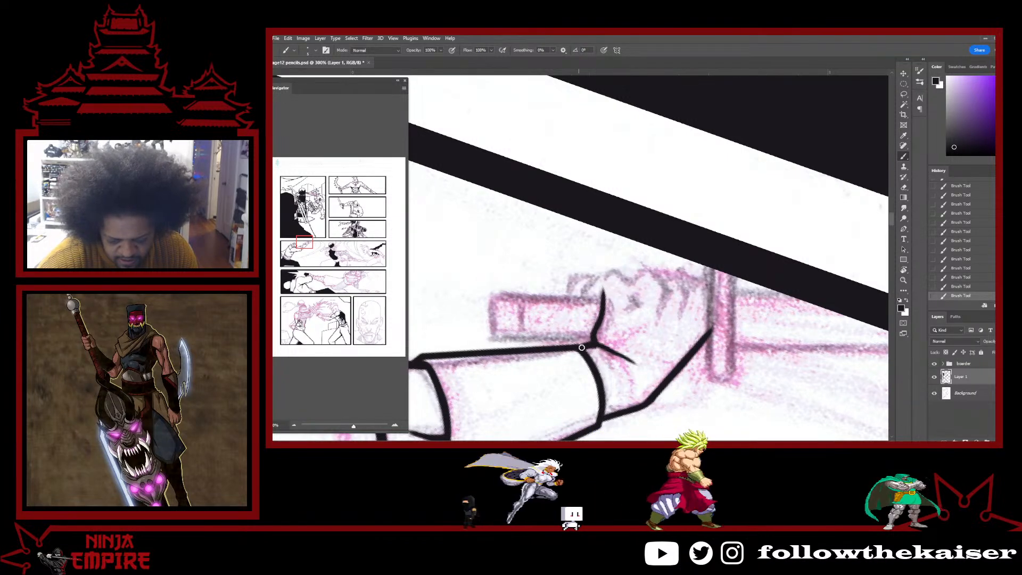
key(e)
drag(605, 303, 602, 319)
key(b)
Ink the outer contour of the curled fingers from the sword guard to the handle.
key(r)
drag(712, 244, 610, 125)
drag(660, 276, 679, 367)
drag(692, 296, 714, 228)
key(b)
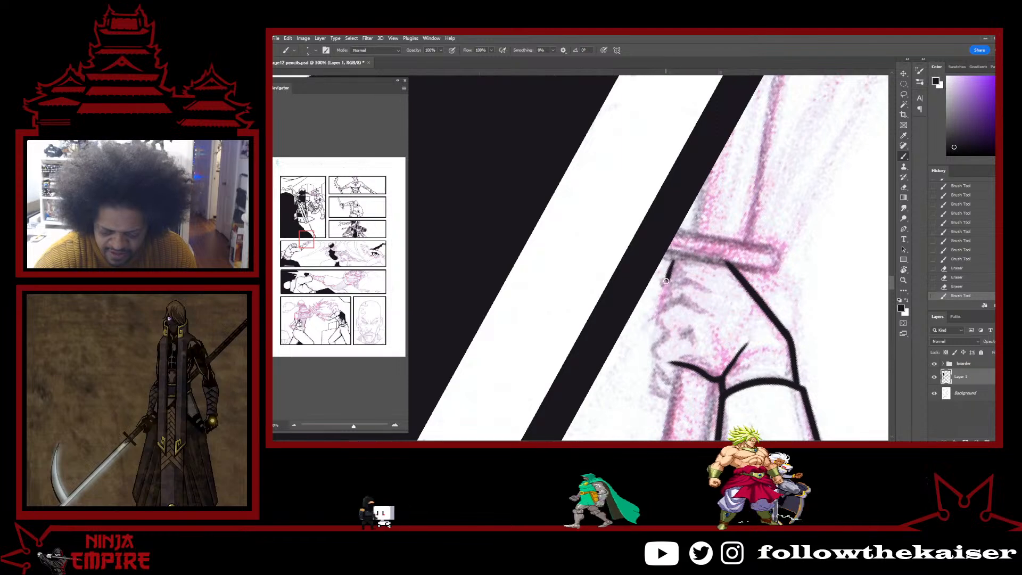
drag(659, 309, 653, 341)
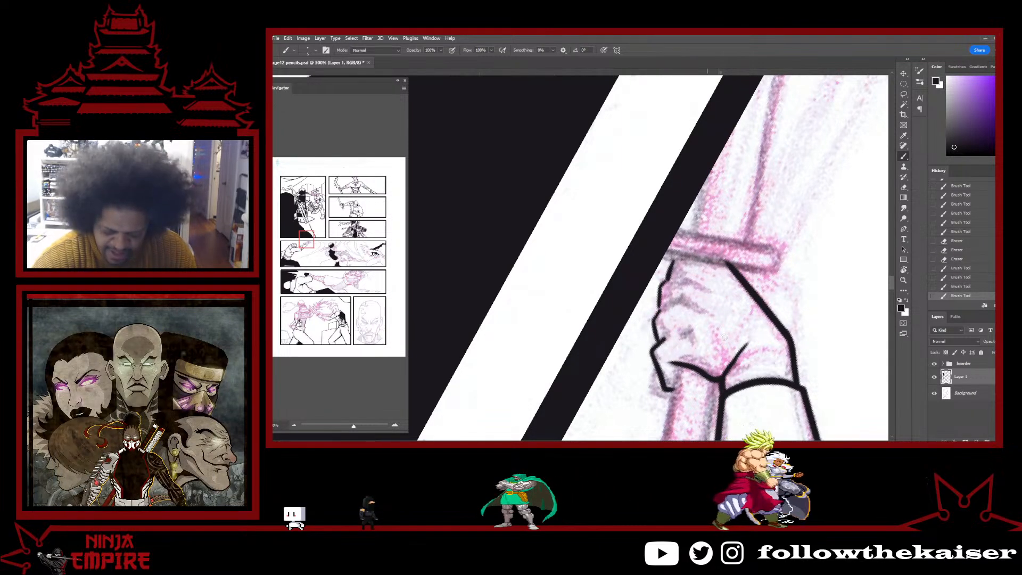
Ink the dark gaps between the curled fingers and close the hand outline beside the sword guard.
key(r)
drag(725, 336, 642, 256)
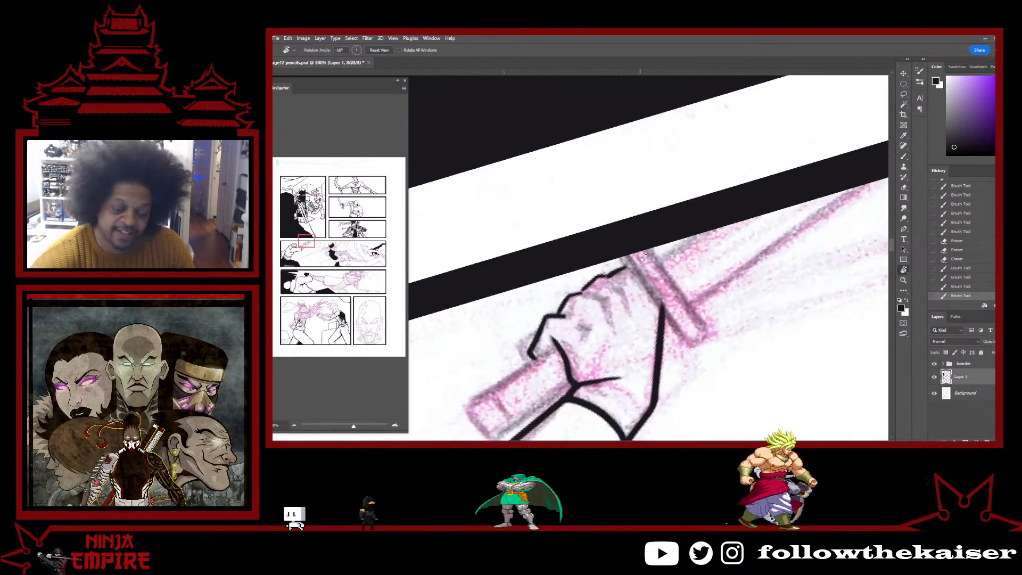
key(e)
click(577, 323)
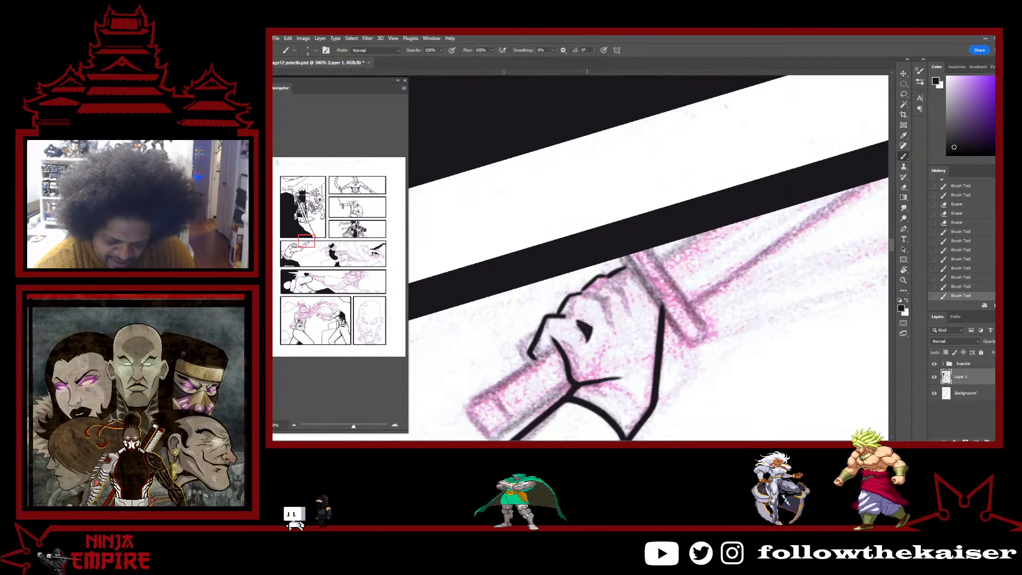
key(b)
drag(581, 293, 605, 302)
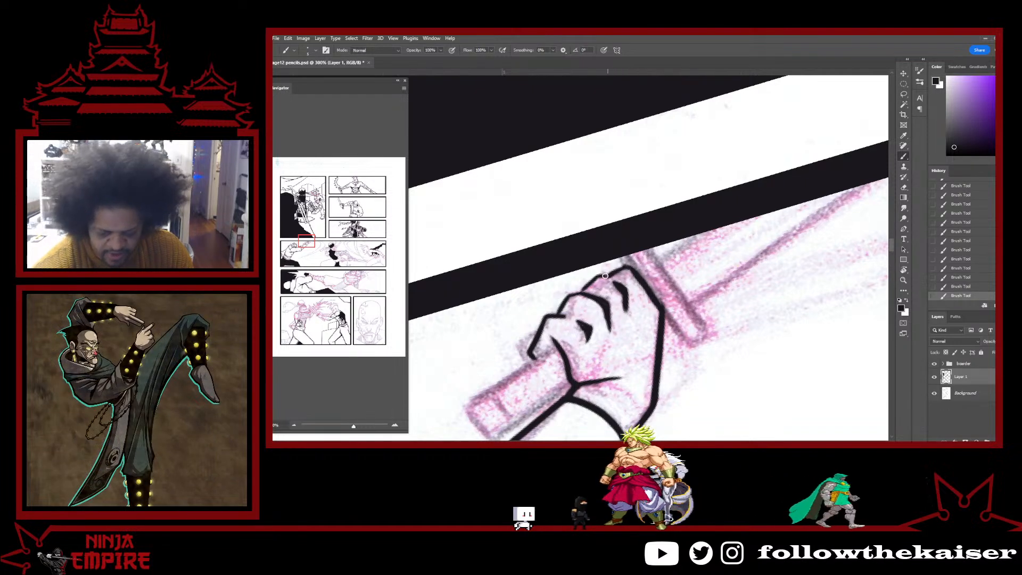
Refine the finger and knuckle outline, alternating eraser trims with brush strokes to even out its weight.
key(r)
drag(636, 234, 543, 213)
drag(648, 314, 612, 333)
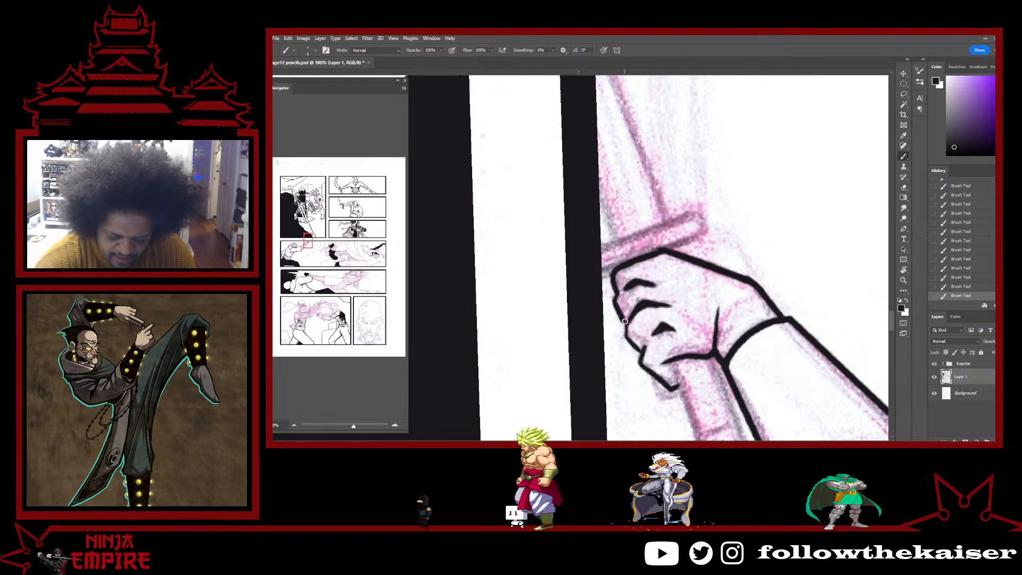
key(e)
mouse_move(630, 318)
mouse_down()
mouse_move(621, 306)
mouse_move(640, 355)
mouse_move(627, 309)
mouse_move(647, 311)
mouse_move(637, 333)
mouse_up()
key(b)
key(e)
key(r)
key(e)
key(b)
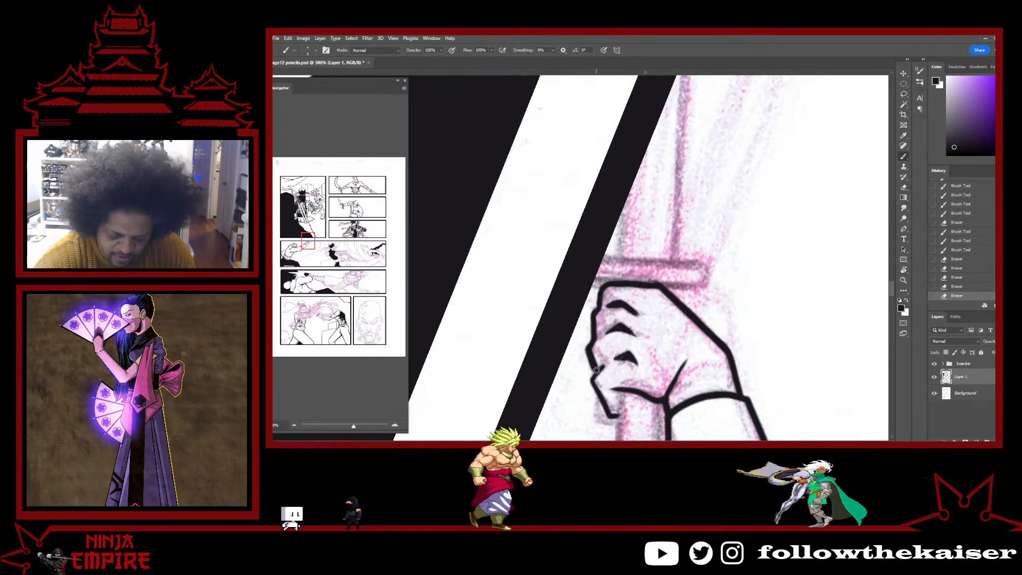
mouse_move(603, 403)
mouse_down()
mouse_move(608, 413)
mouse_move(601, 367)
mouse_move(595, 375)
mouse_move(589, 246)
mouse_move(577, 246)
mouse_move(660, 318)
mouse_up()
key(e)
key(b)
Ink the two long parallel edges of the sword guard as straight lines running up to the panel border.
key(r)
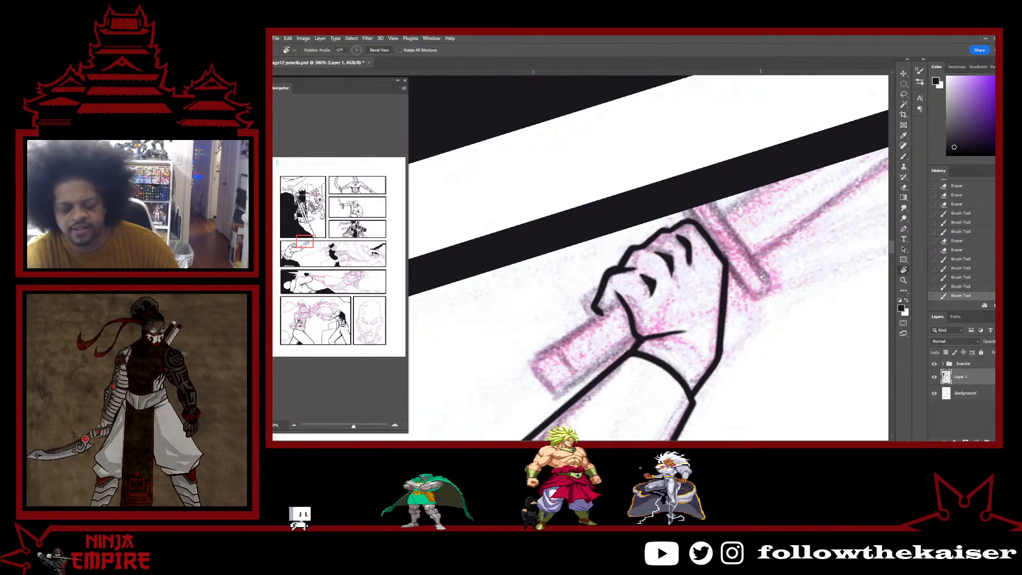
drag(762, 275, 751, 256)
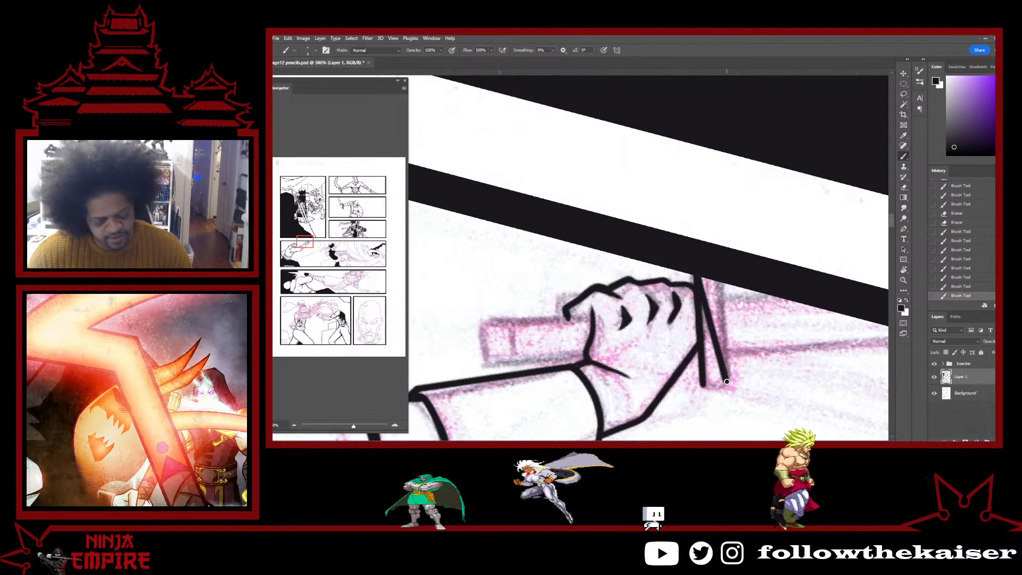
click(726, 381)
shift+click(720, 277)
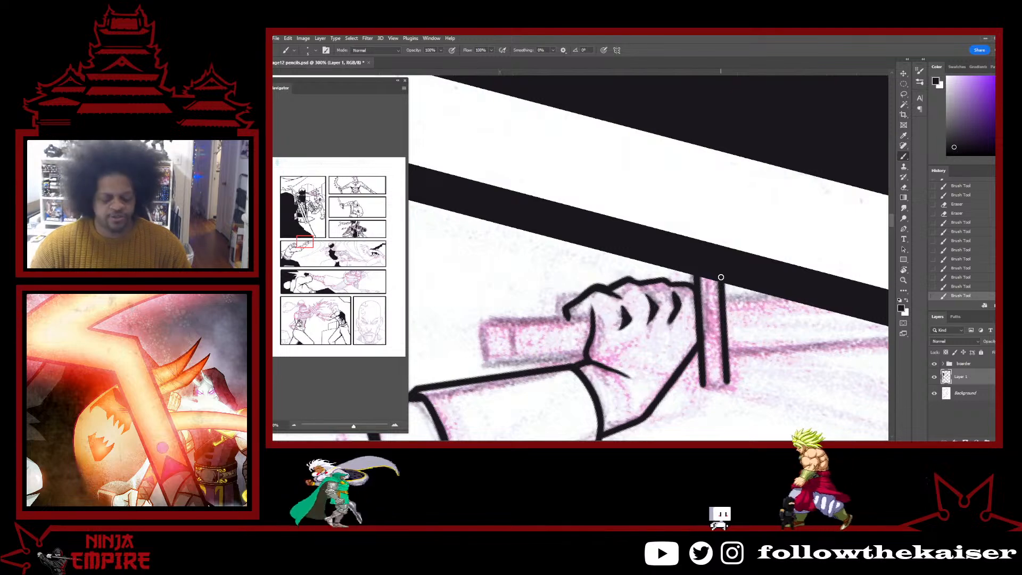
key(ctrl+z)
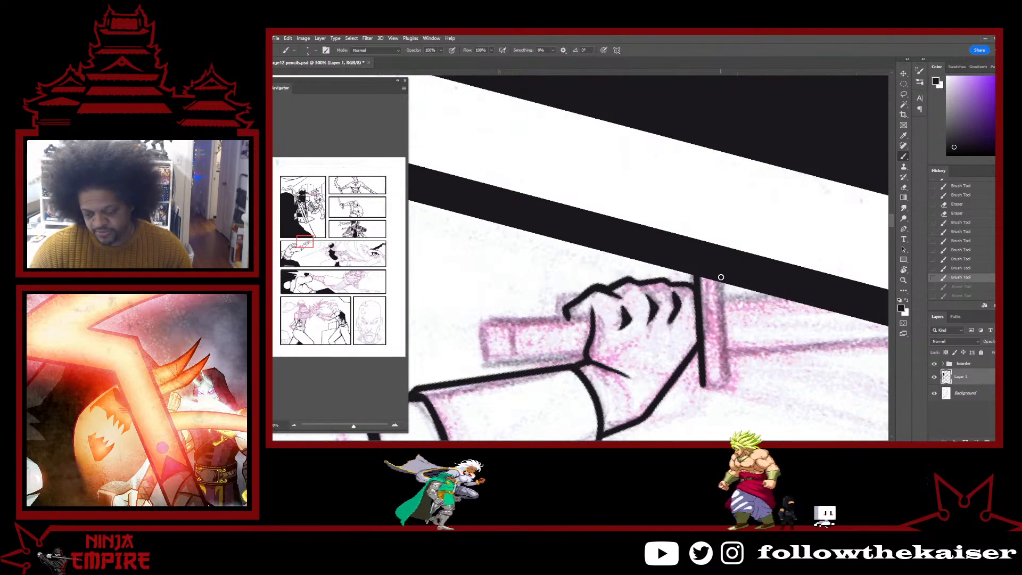
click(721, 277)
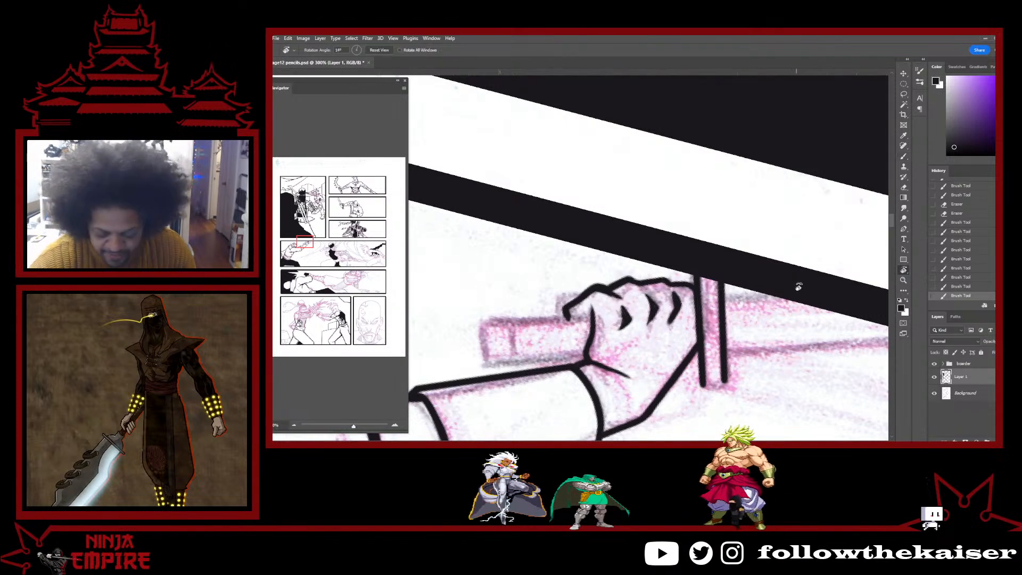
Close the free end of the sword guard with a rounded cap and thicken the hand's lower contour beside the wrist.
drag(798, 287, 768, 340)
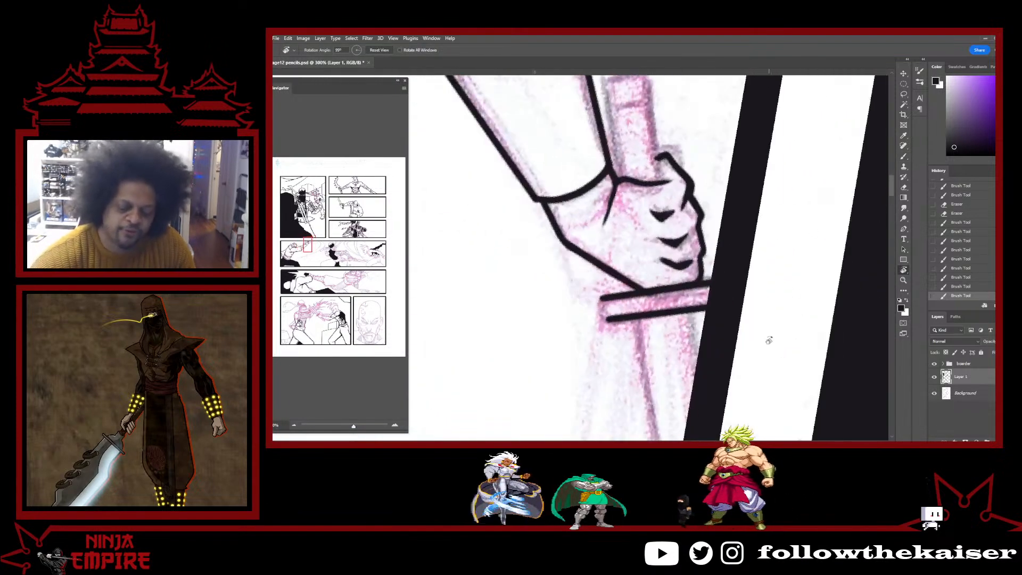
click(604, 302)
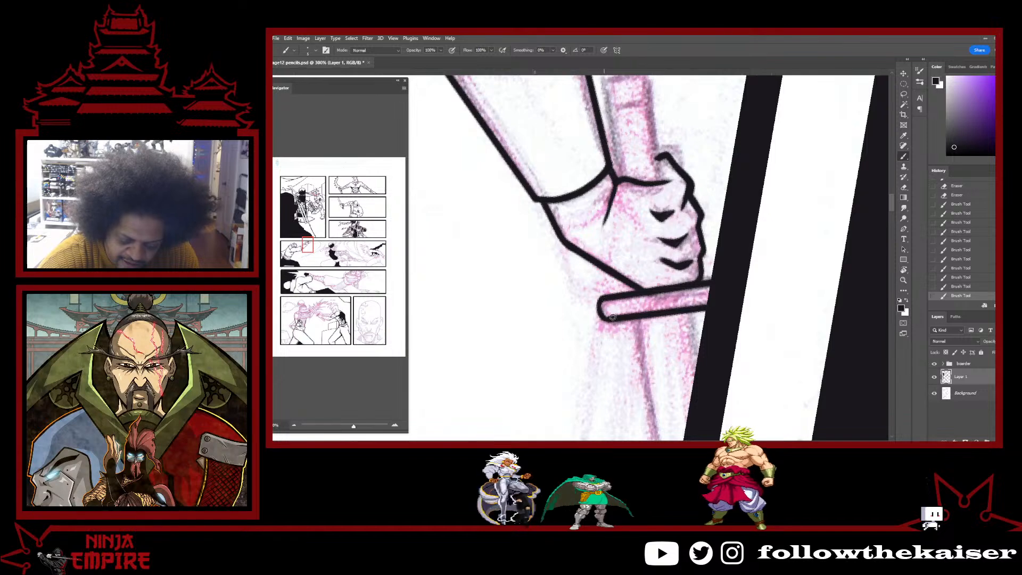
drag(766, 257, 737, 133)
drag(677, 308, 735, 298)
scroll(735, 298, down, 5)
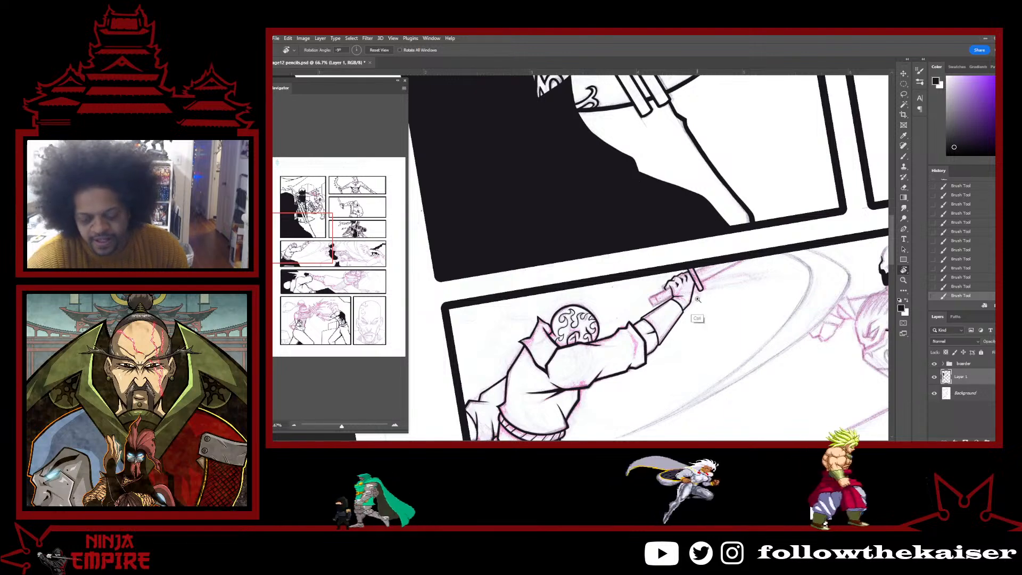
scroll(713, 226, up, 5)
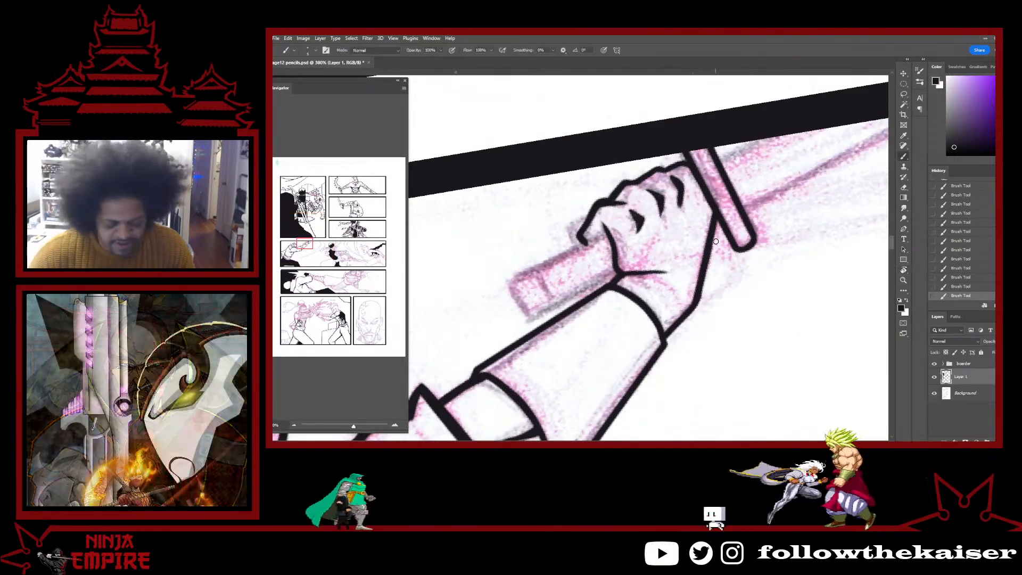
key(b)
drag(663, 333, 695, 302)
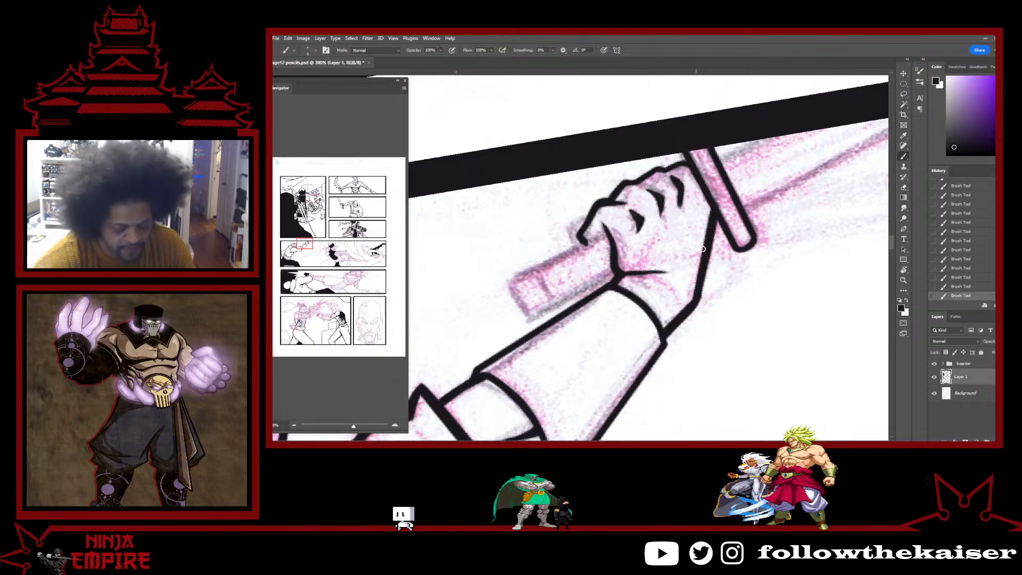
Ink the sword handle's straight outline between the hand and its butt end, undoing the misplaced upper edge.
mouse_move(748, 302)
mouse_down()
mouse_move(616, 326)
mouse_move(690, 235)
mouse_up()
key(r)
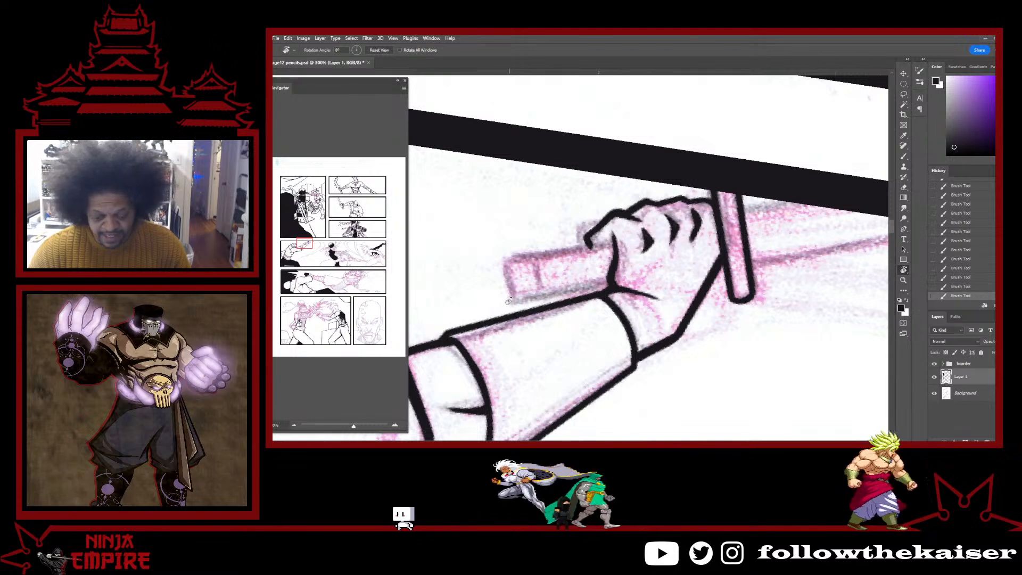
key(b)
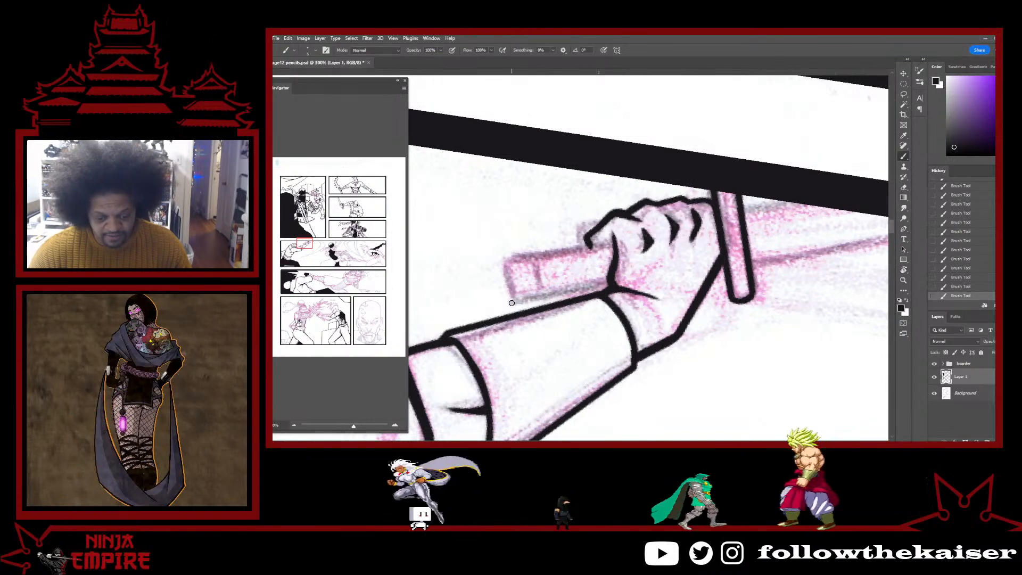
shift+click(607, 286)
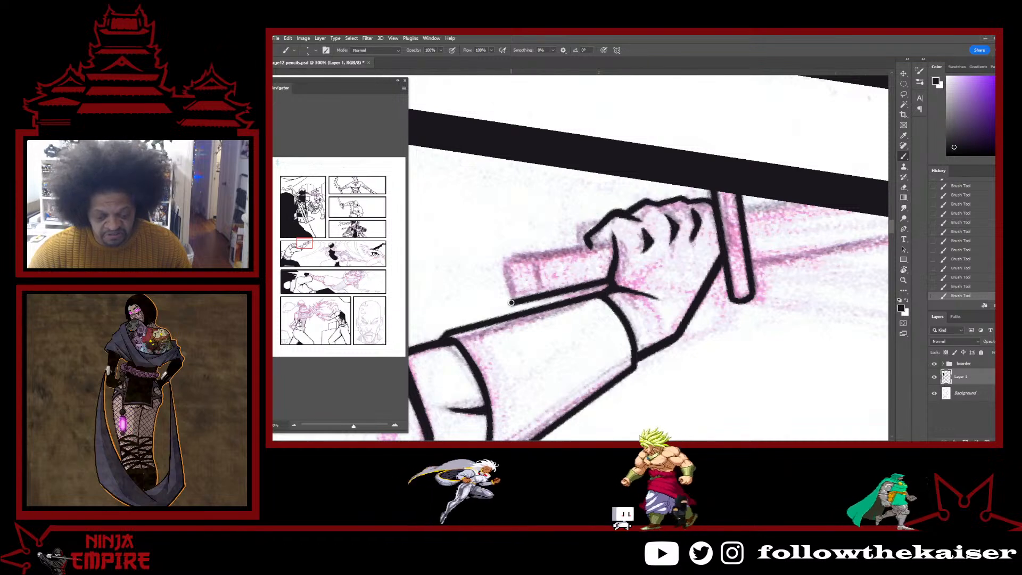
click(502, 257)
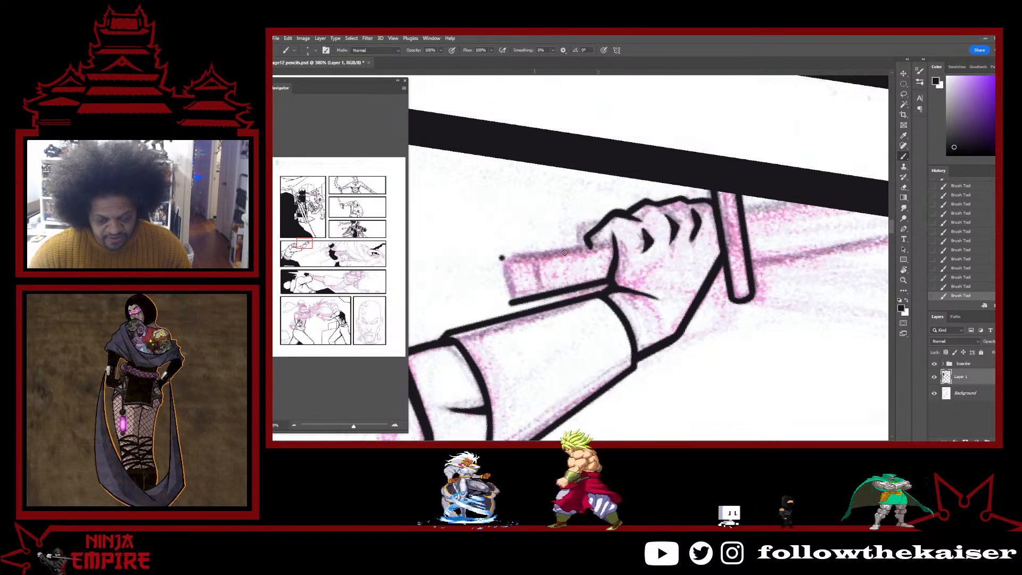
shift+click(613, 239)
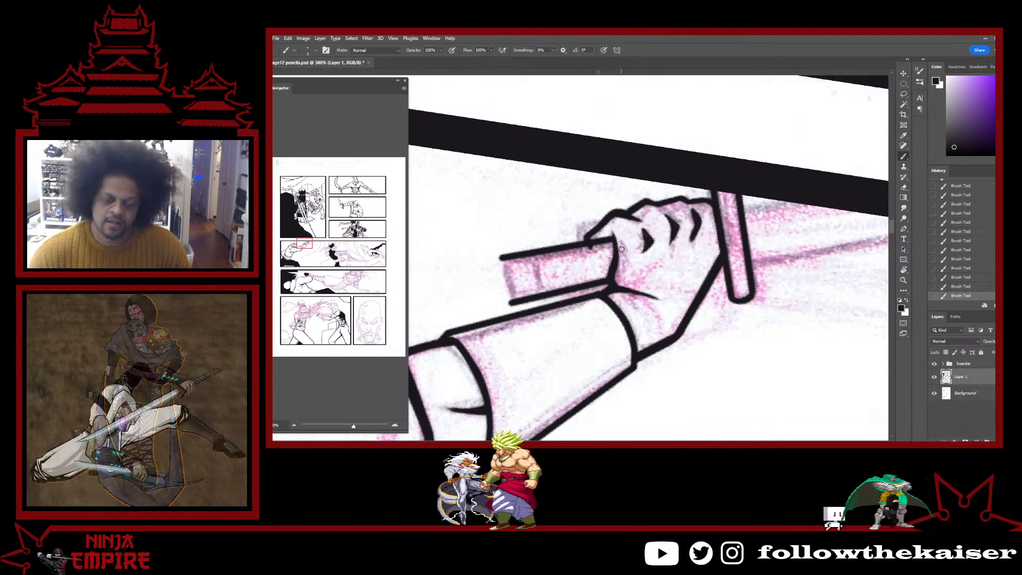
key(ctrl+z)
key(ctrl+z)
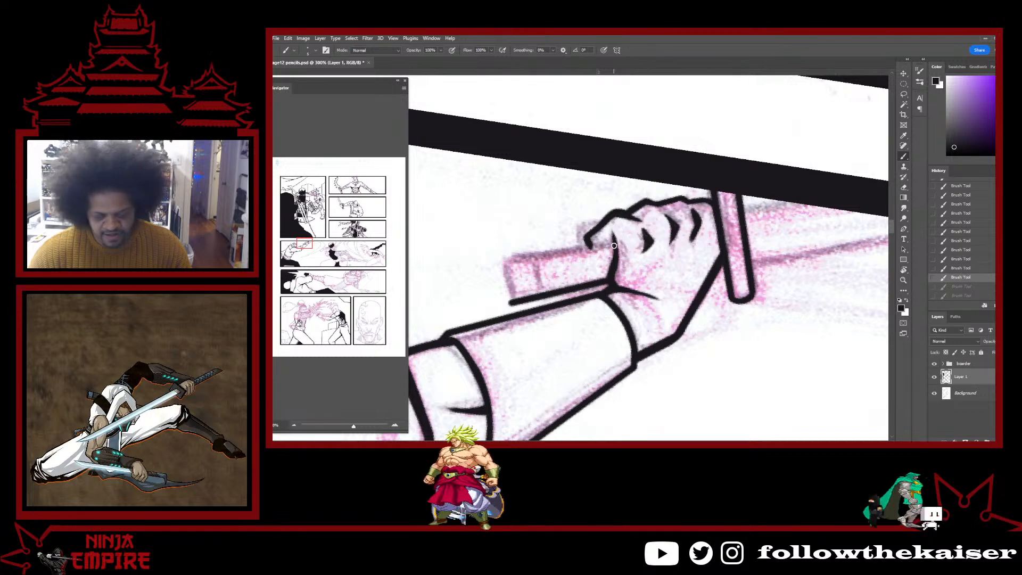
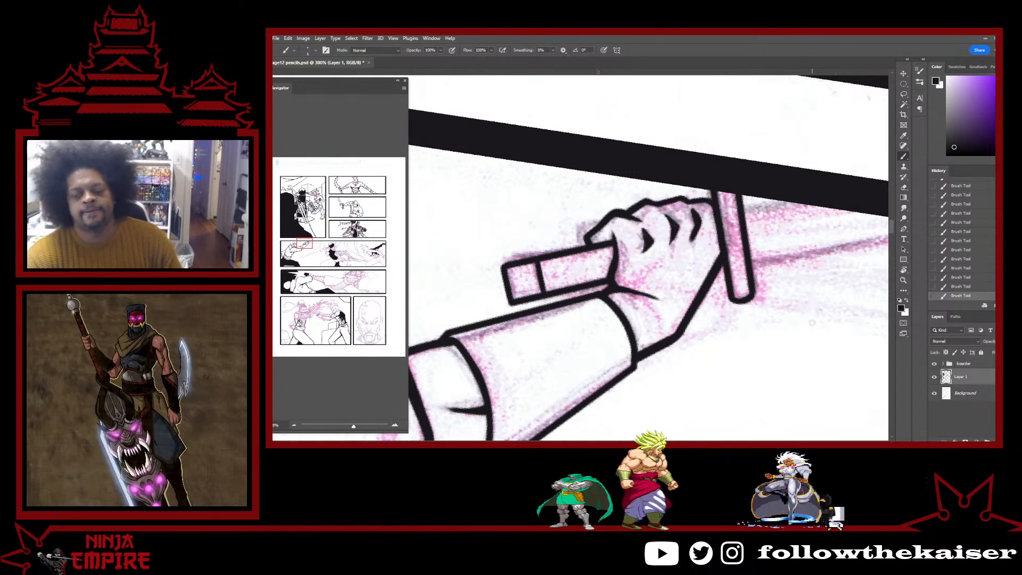
Try straight ink lines for the blade edges from the sword guard to the panel border, and undo them.
scroll(815, 314, down, 1)
drag(798, 360, 659, 387)
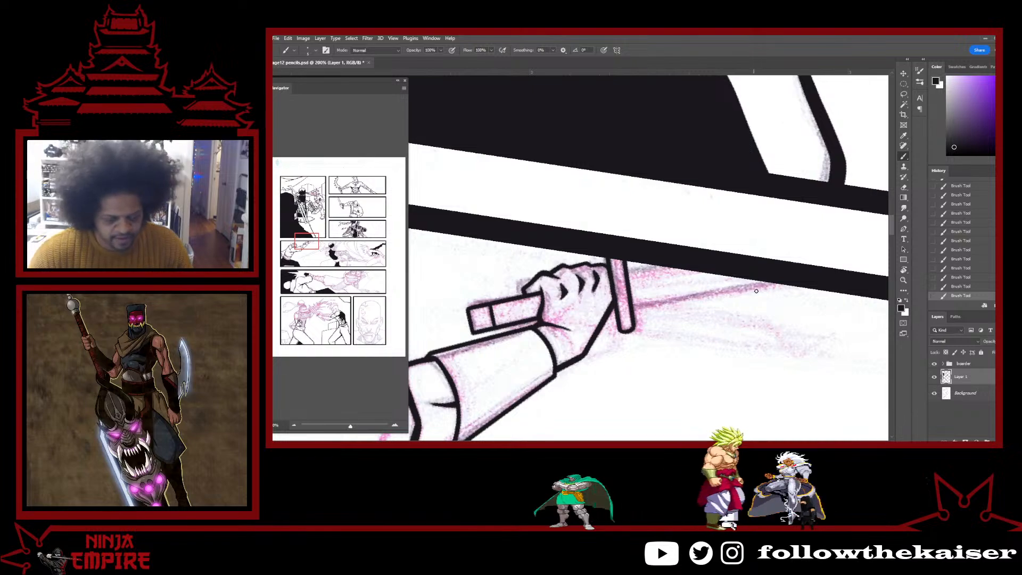
scroll(546, 293, down, 5)
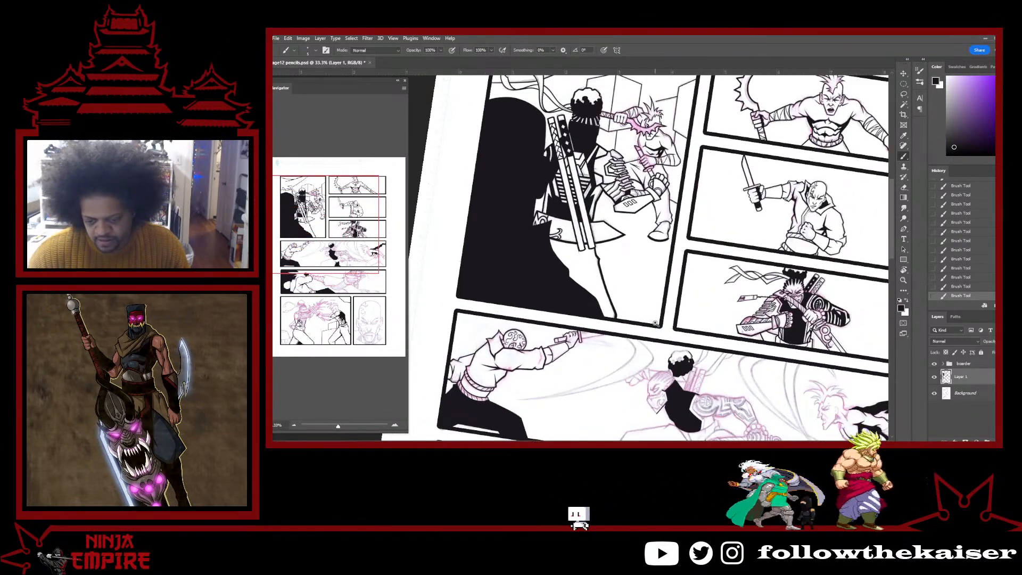
scroll(656, 323, up, 5)
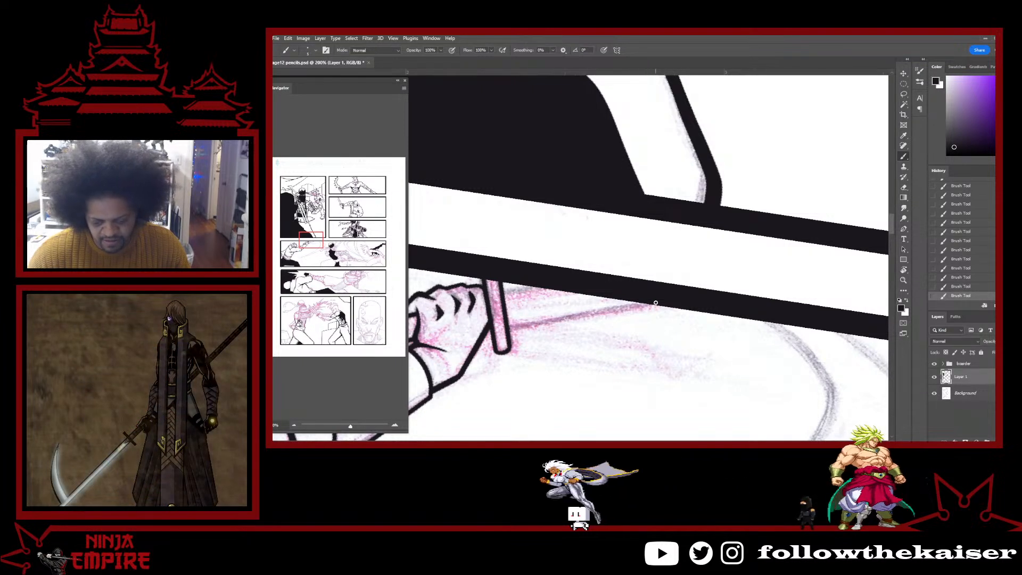
drag(655, 303, 509, 326)
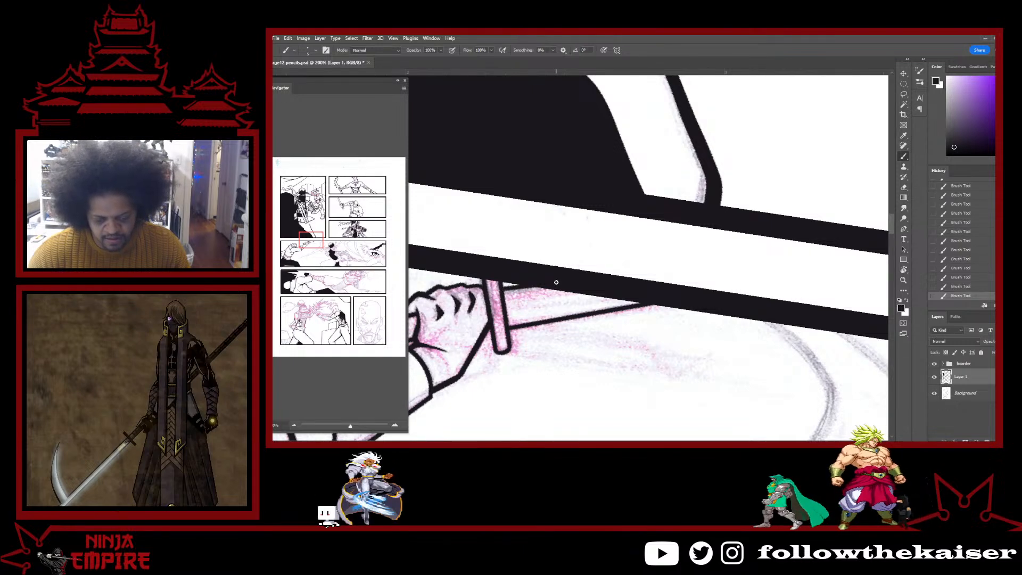
scroll(552, 381, down, 3)
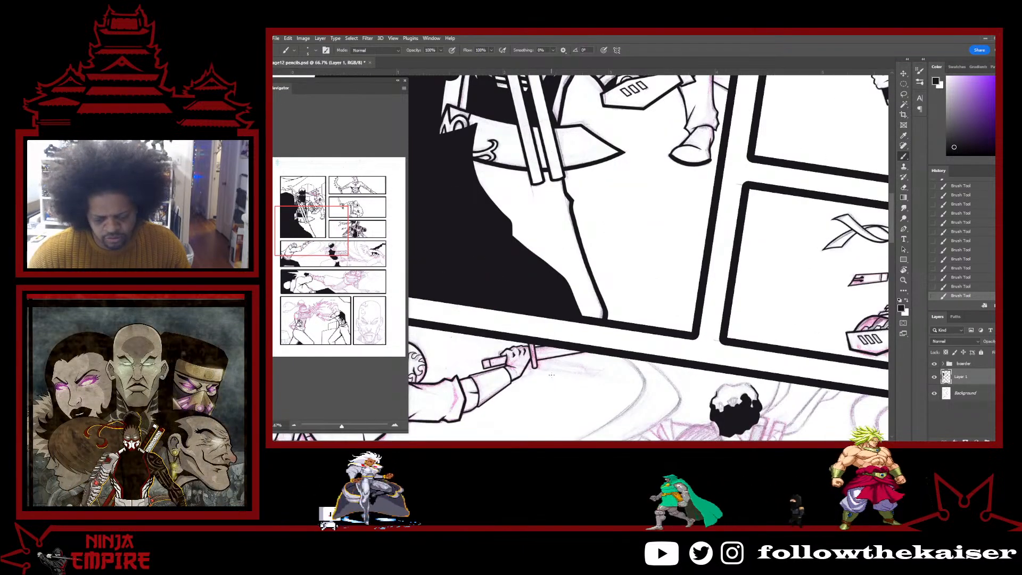
scroll(552, 375, up, 3)
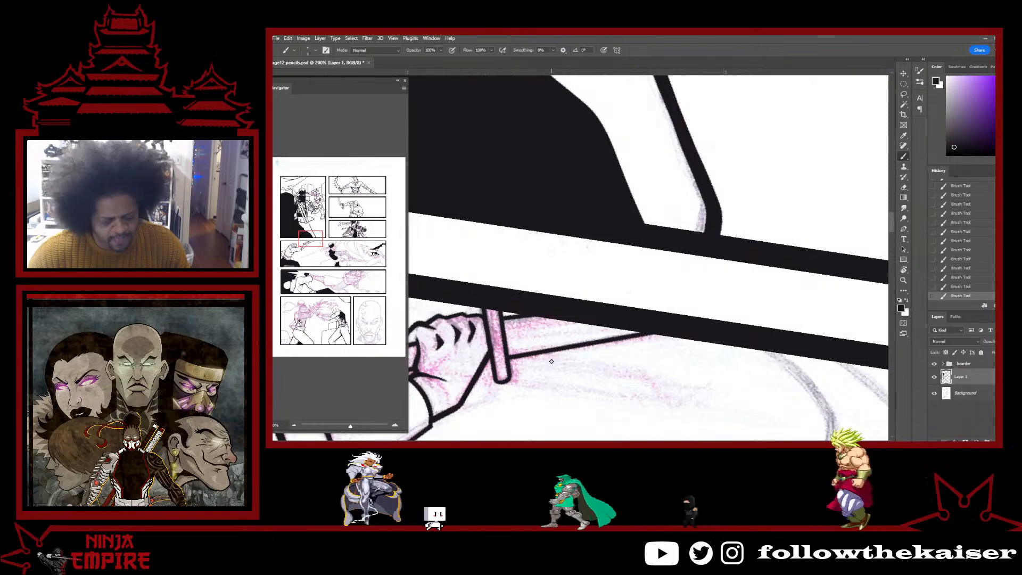
key(ctrl+z)
key(ctrl+z)
key(ctrl+z)
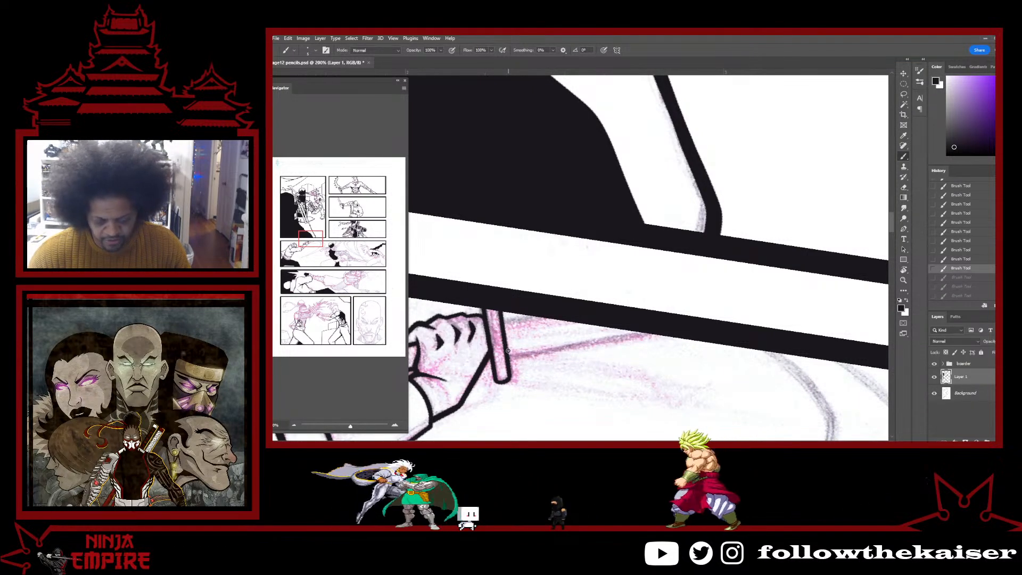
Re-ink the sword blade's two straight edges from the guard to the panel border.
key(ctrl+shift+z)
key(ctrl+shift+z)
key(ctrl+shift+z)
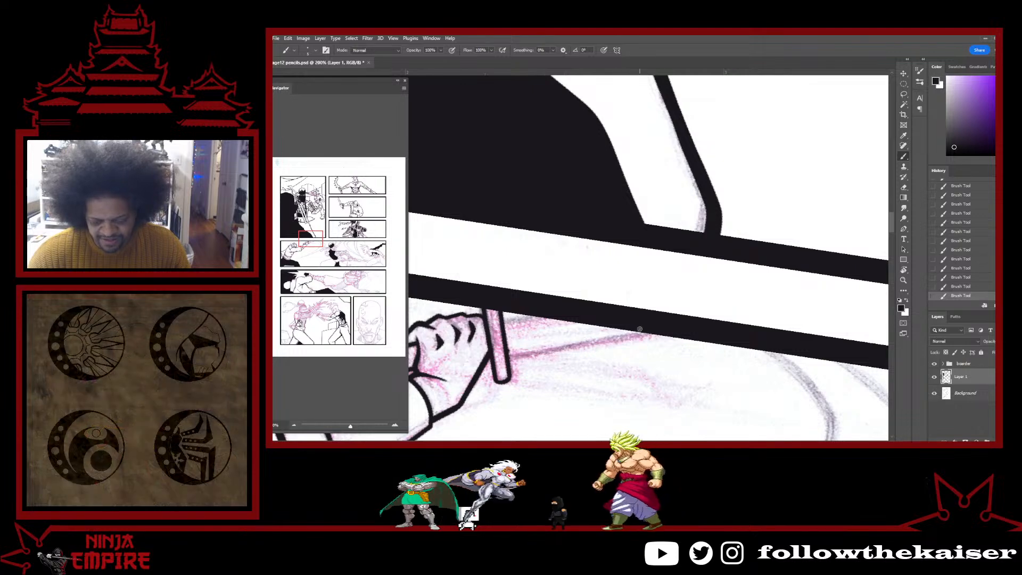
shift+click(640, 326)
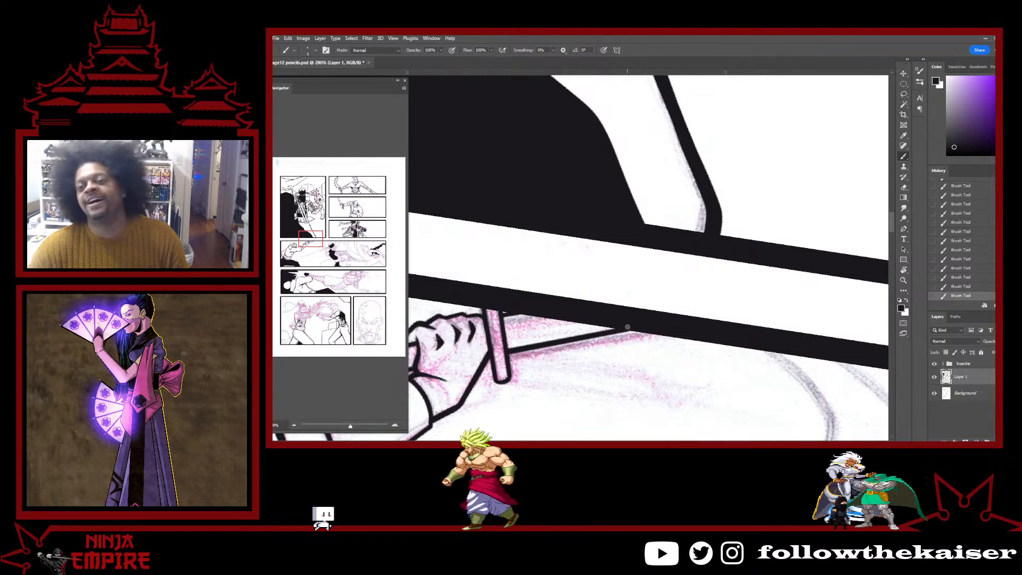
Fill the handle grip with solid black between the end band and the hand, and trim the butt end's outline with the eraser.
drag(535, 344, 740, 281)
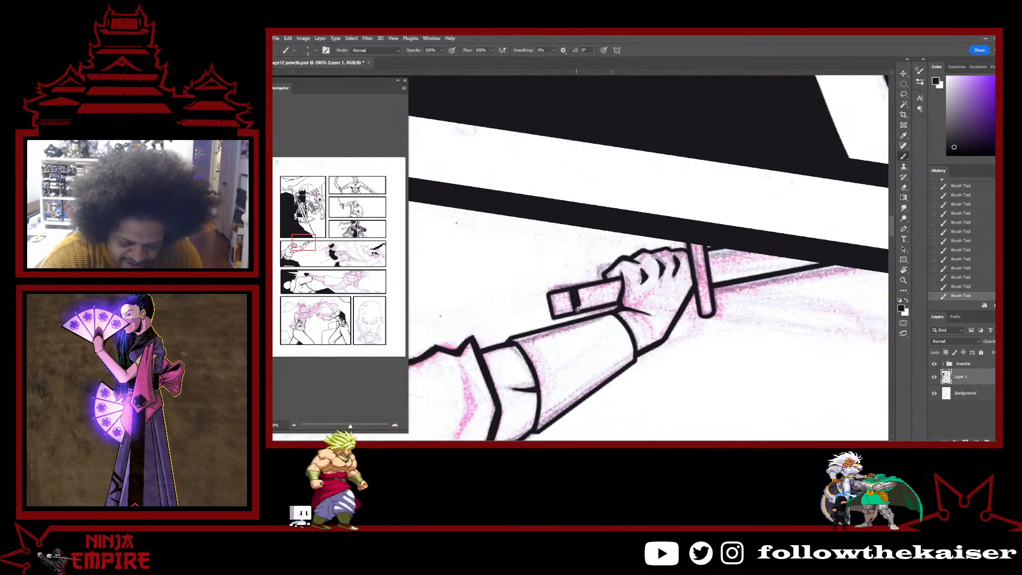
mouse_move(577, 309)
mouse_down()
mouse_move(590, 287)
mouse_move(616, 289)
mouse_up()
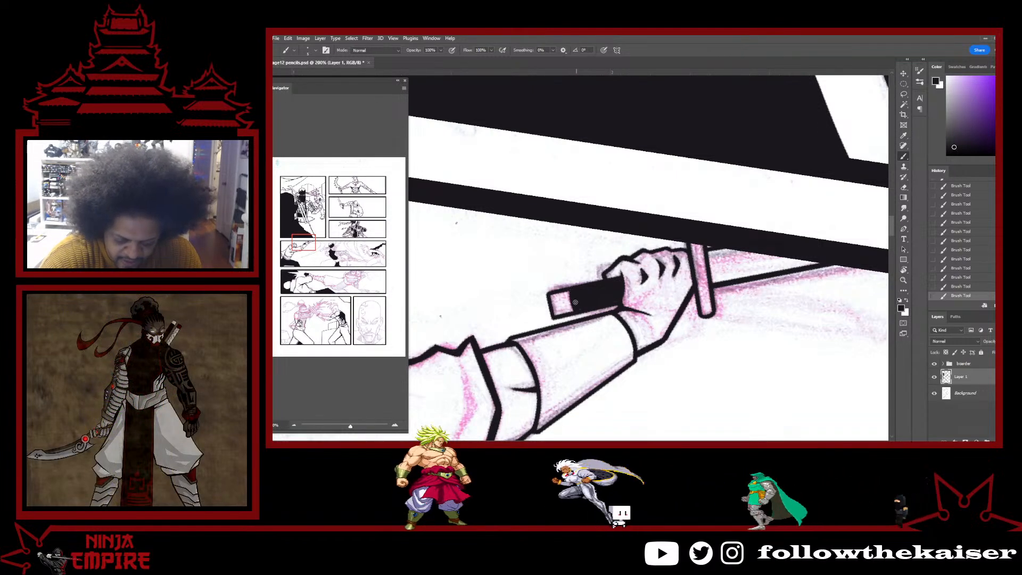
key(e)
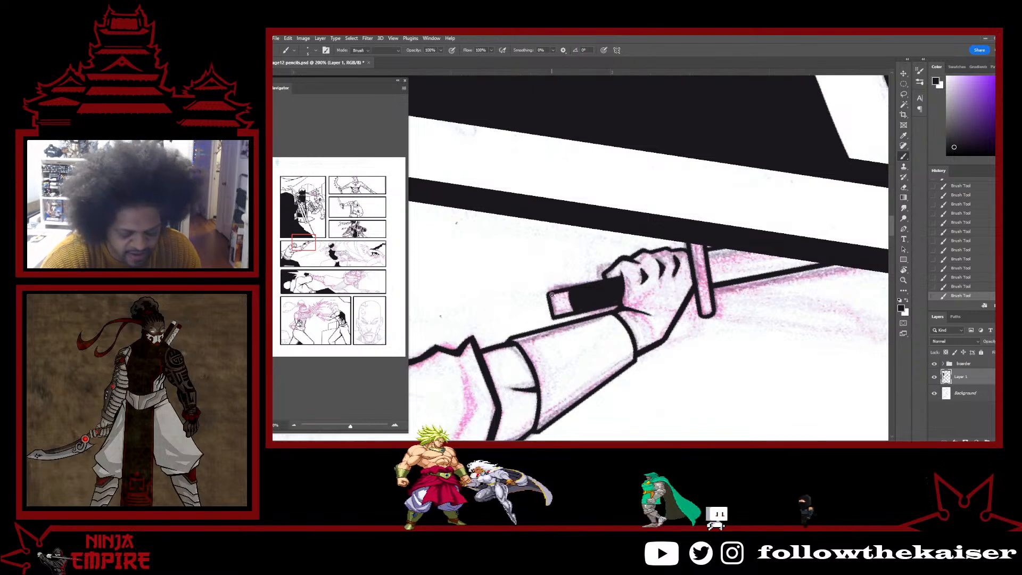
ctrl+click(553, 302)
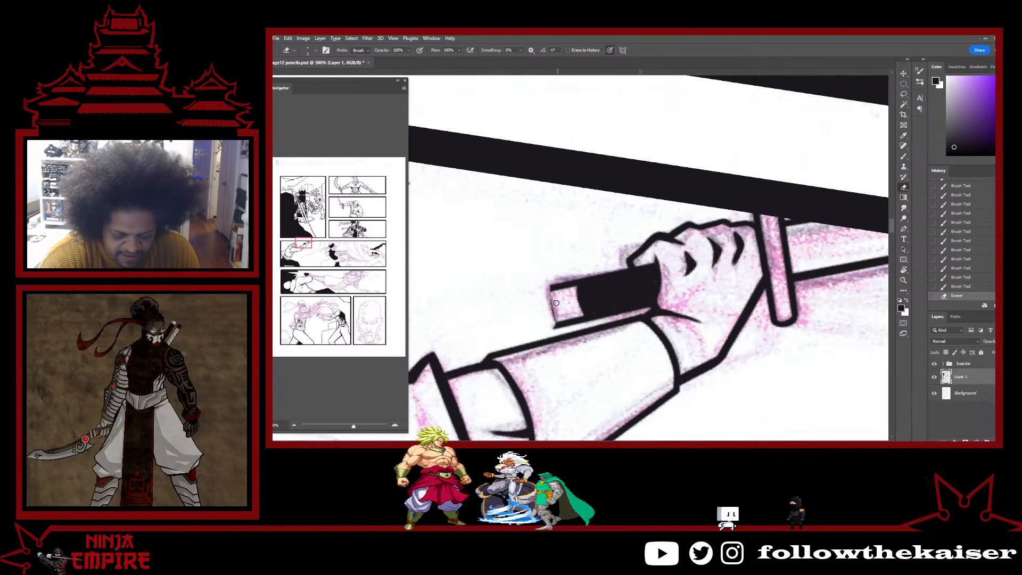
drag(551, 288, 554, 324)
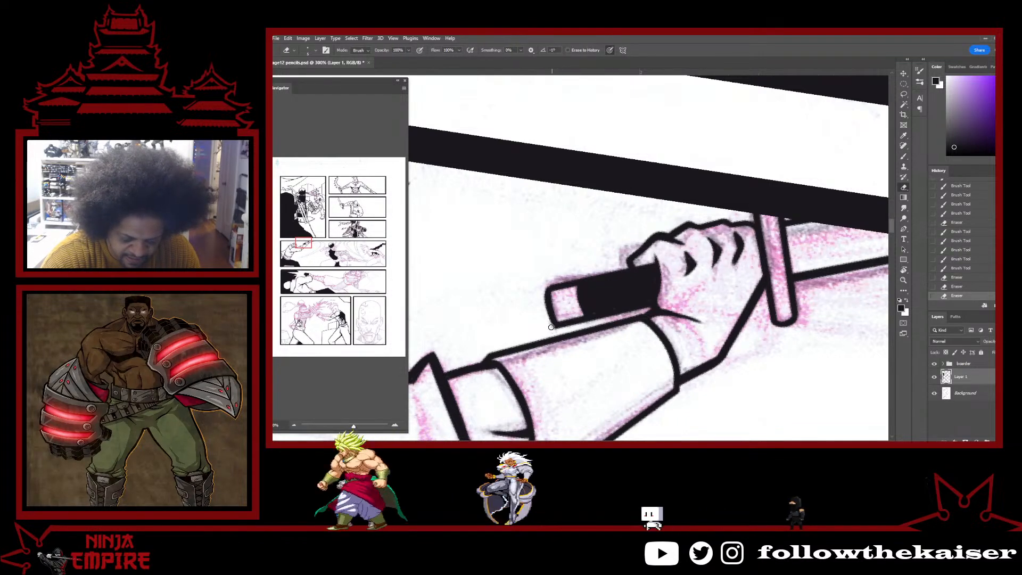
Even out the edges of the black grip with short brush strokes and save the document.
key(b)
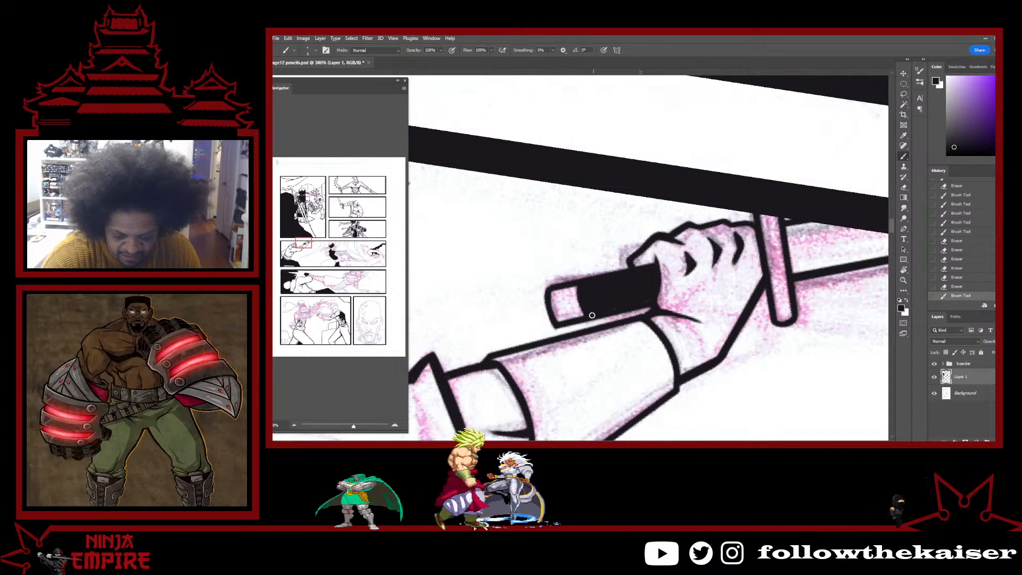
drag(592, 299, 584, 311)
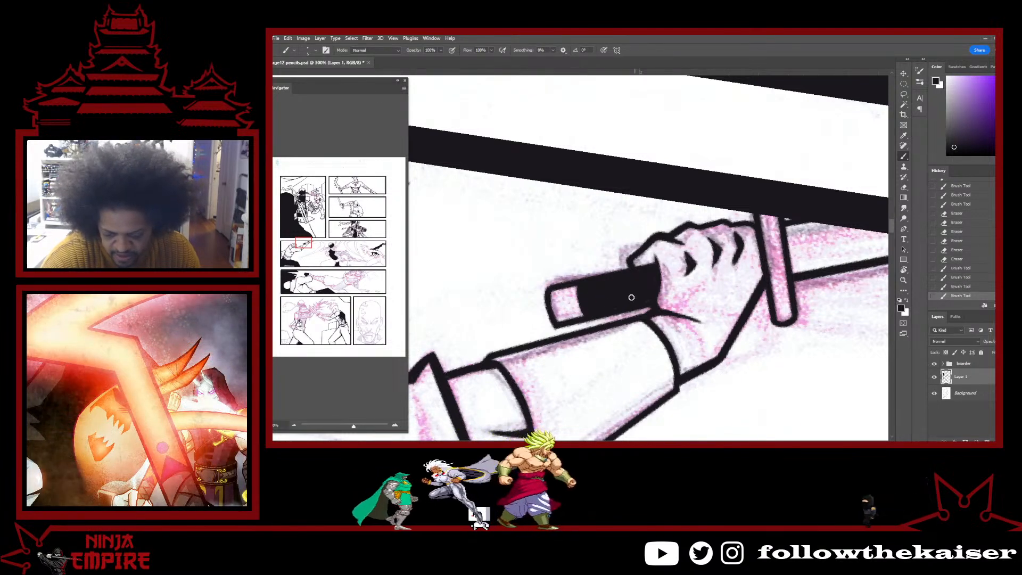
drag(656, 289, 652, 305)
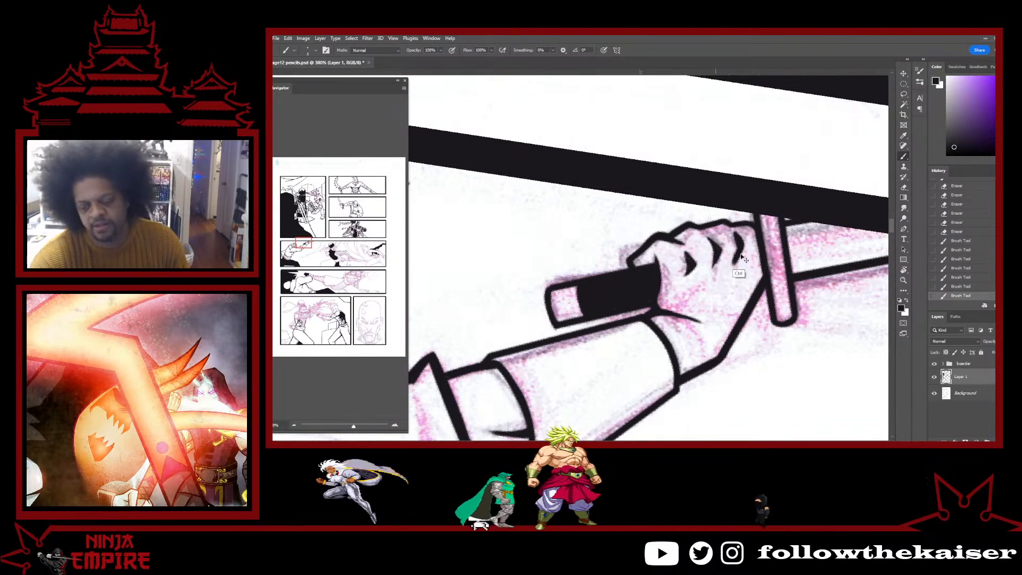
scroll(784, 302, down, 3)
mouse_move(852, 330)
mouse_down()
mouse_move(748, 284)
mouse_move(718, 245)
mouse_up()
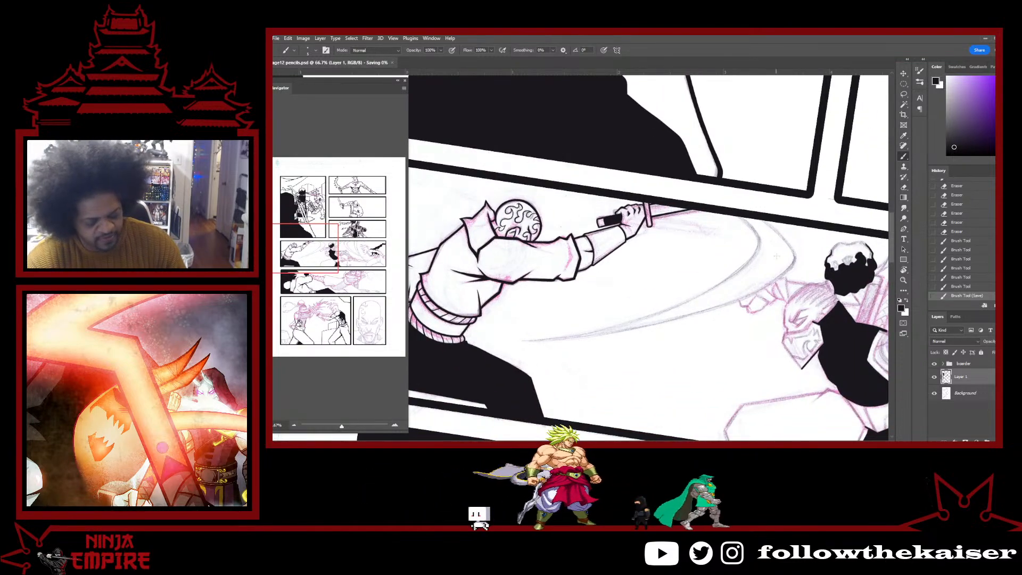
Ink the inner curve of the swing trail beside the gripping hand, from the panel border to its tapered tip.
key(r)
drag(786, 255, 426, 260)
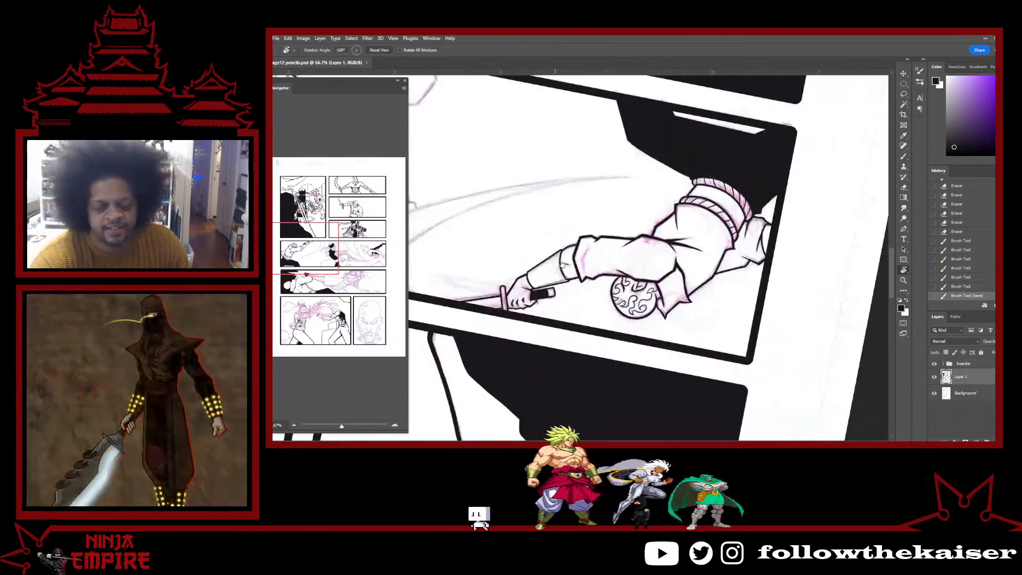
drag(585, 225, 768, 283)
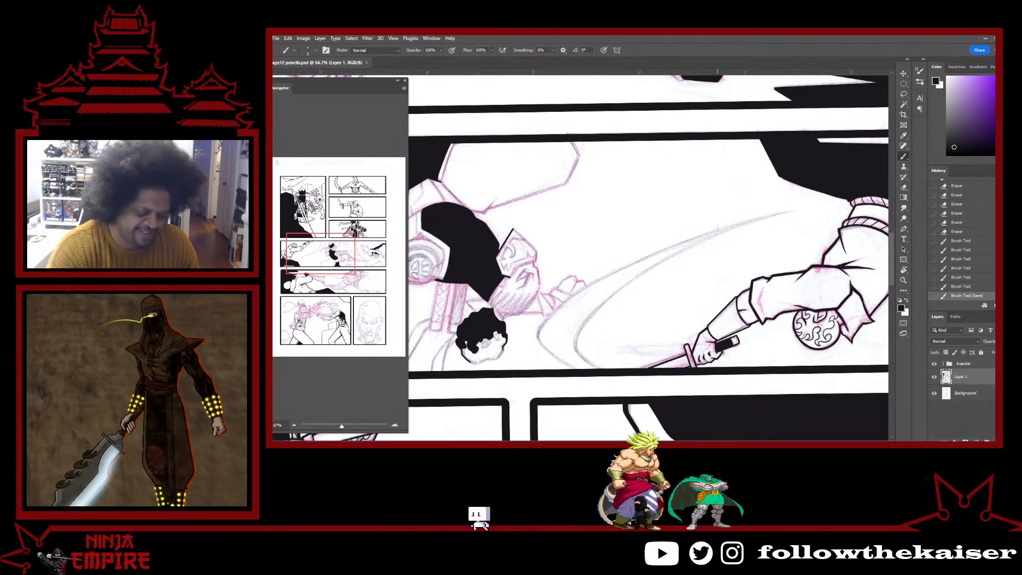
ctrl+click(637, 317)
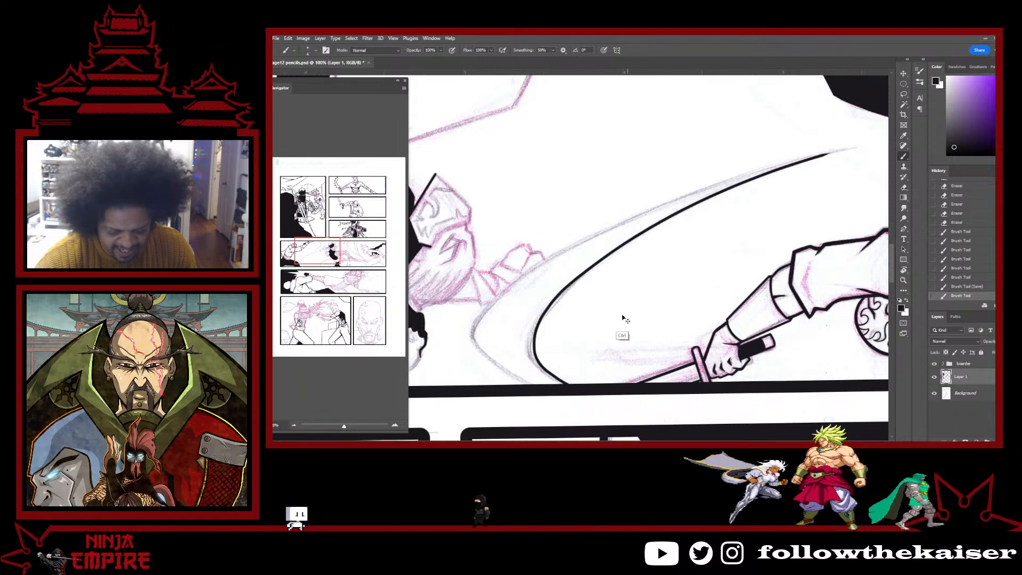
key(ctrl+z)
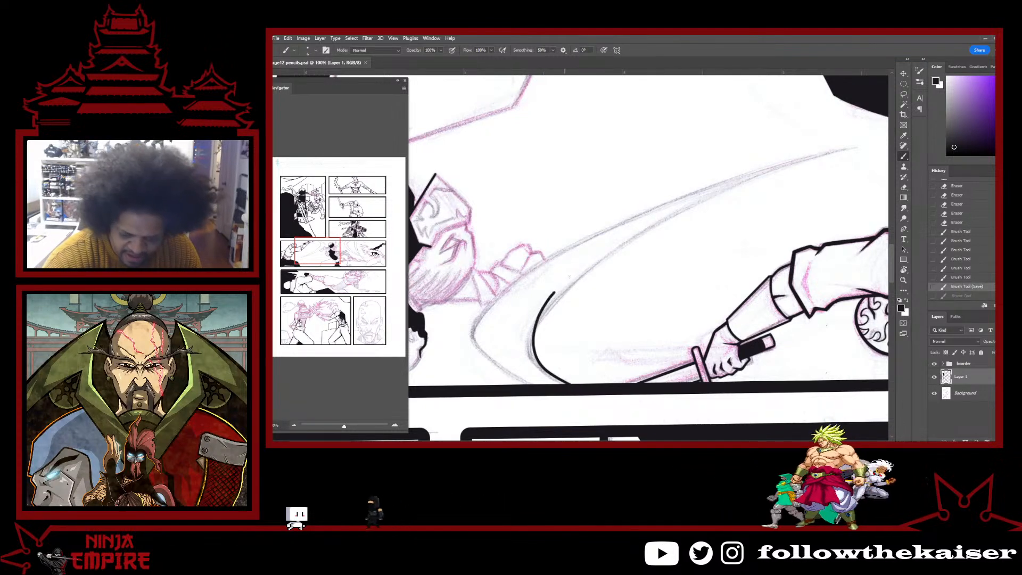
drag(856, 147, 849, 149)
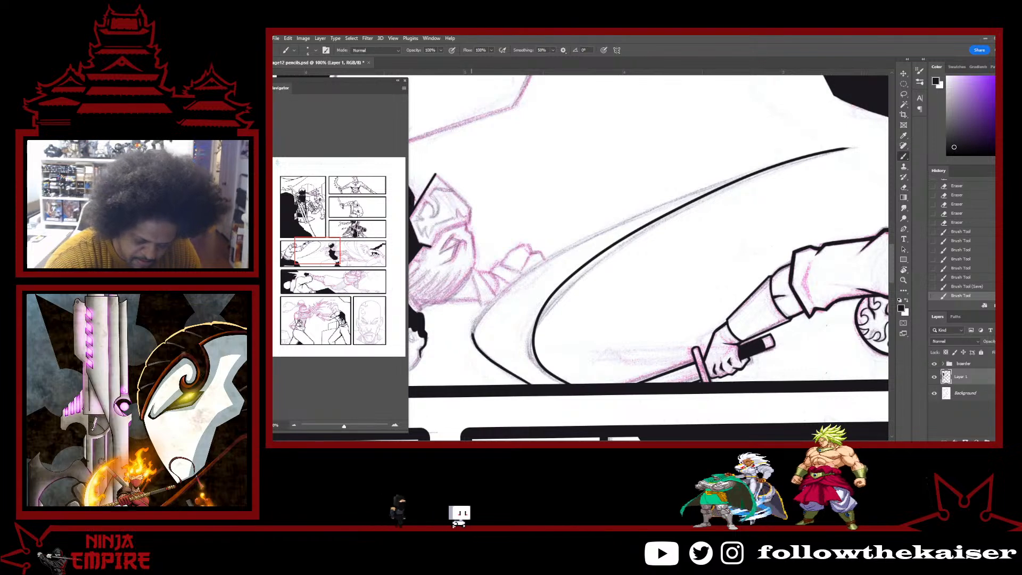
Try several strokes for the outer curve of the same swing trail and undo them.
key(ctrl+z)
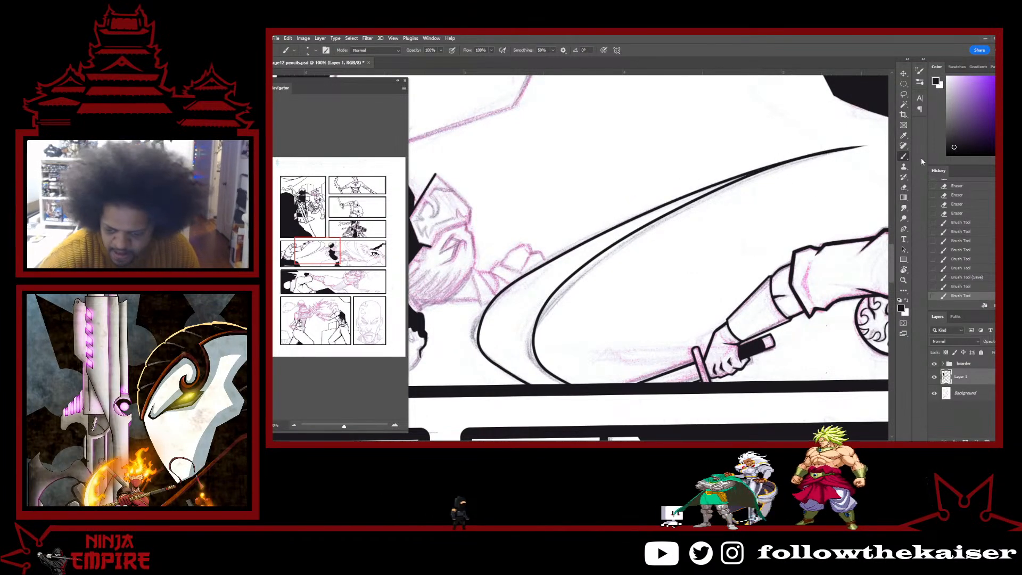
key(ctrl+z)
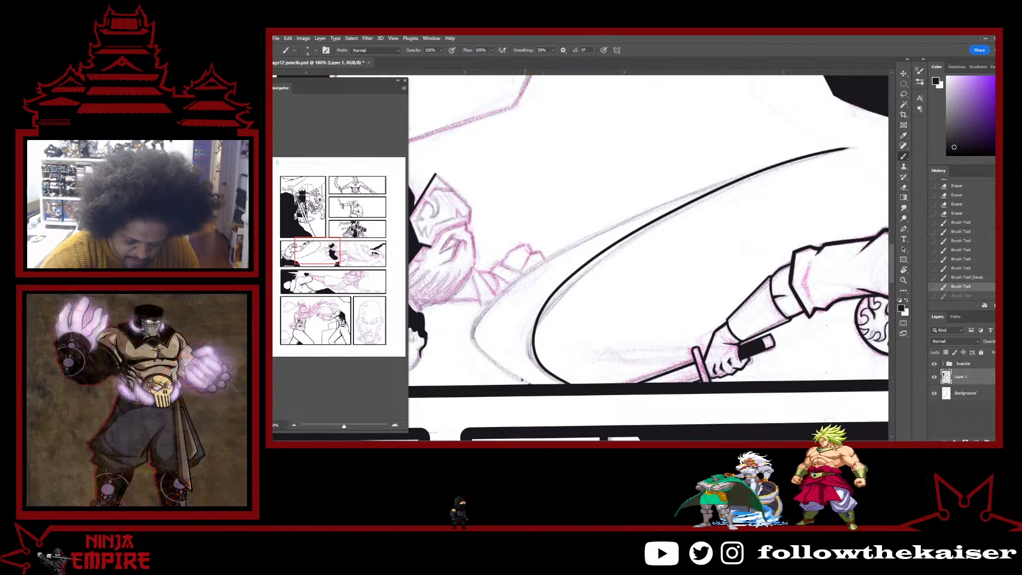
drag(664, 192, 941, 151)
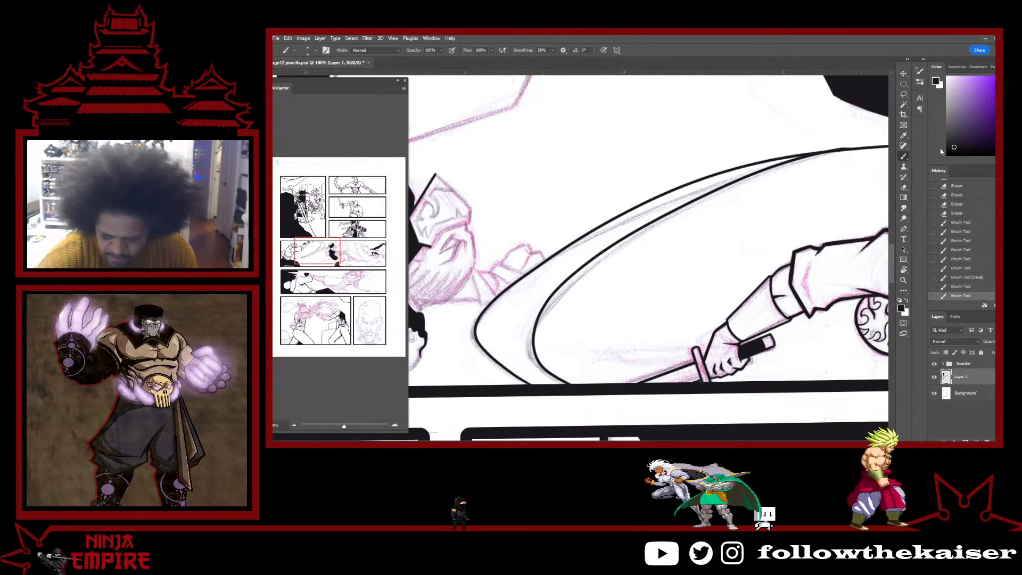
key(ctrl+z)
mouse_move(653, 312)
mouse_down()
mouse_move(692, 328)
mouse_move(697, 342)
mouse_up()
mouse_move(516, 364)
mouse_down()
mouse_move(589, 290)
mouse_move(857, 190)
mouse_up()
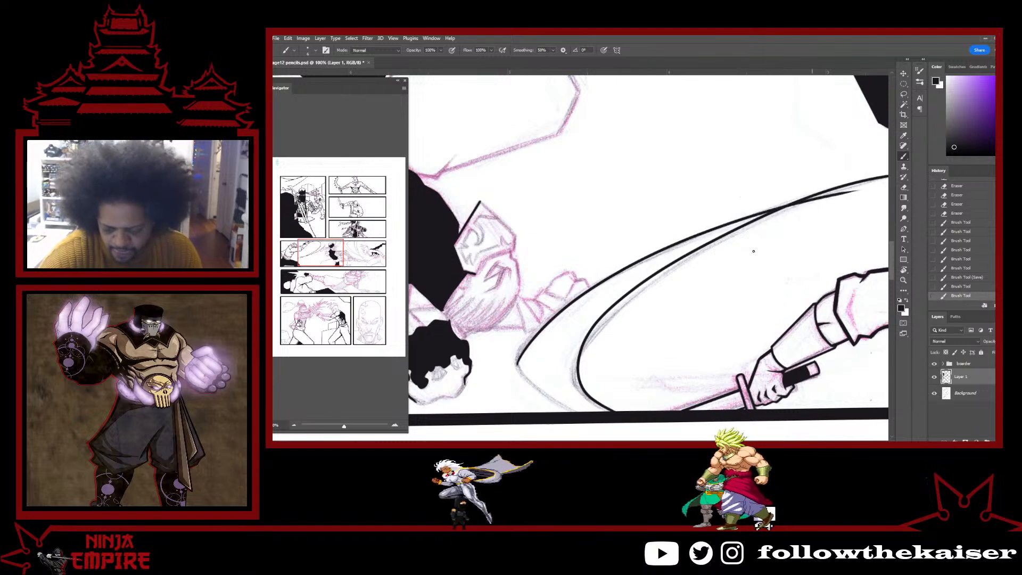
key(ctrl+z)
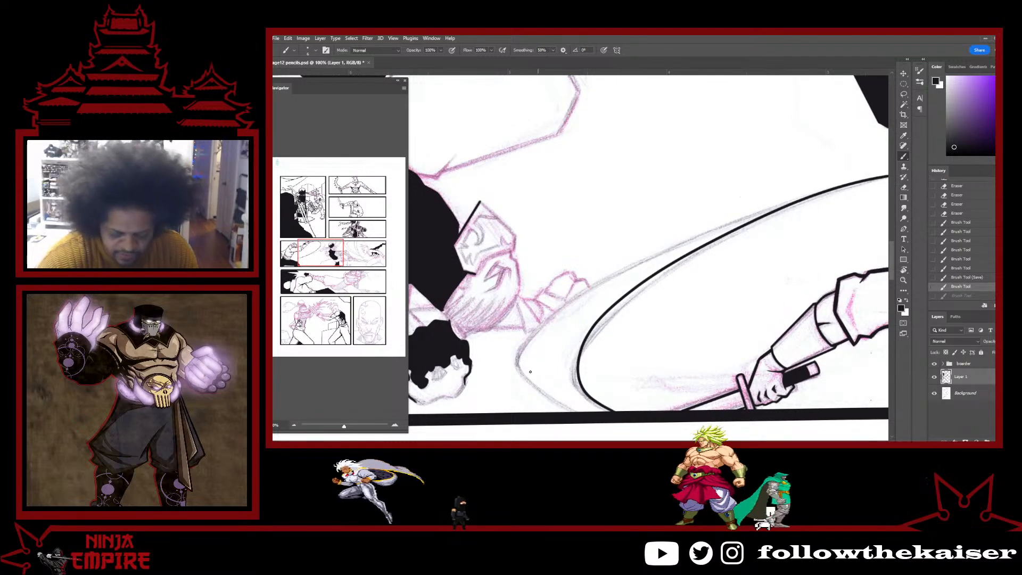
Ink the outer curve of the swing trail so it merges with the inner curve toward the tip, and save the document.
mouse_move(524, 374)
mouse_down()
mouse_move(547, 325)
mouse_move(852, 190)
mouse_up()
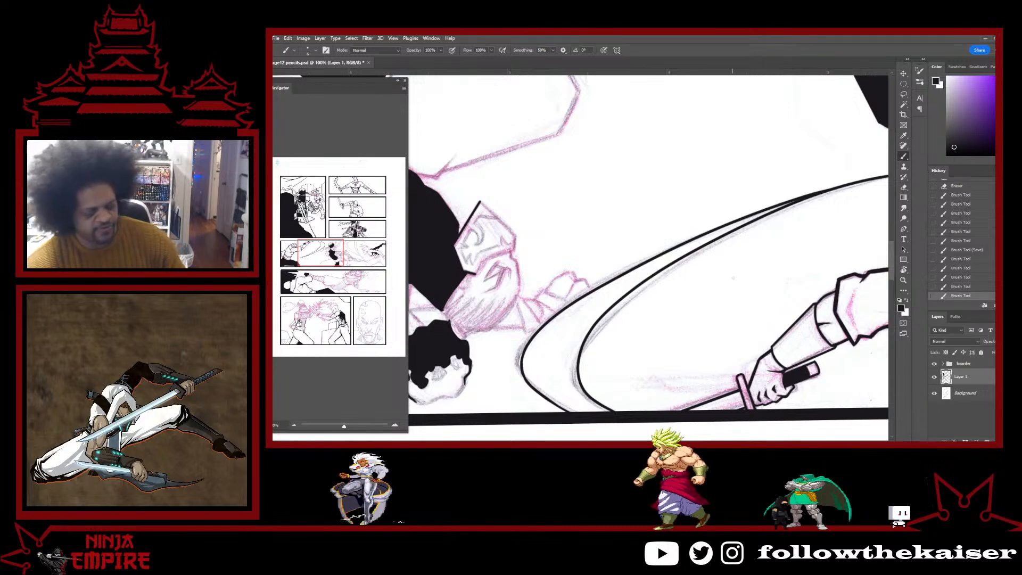
key(r)
drag(733, 277, 689, 269)
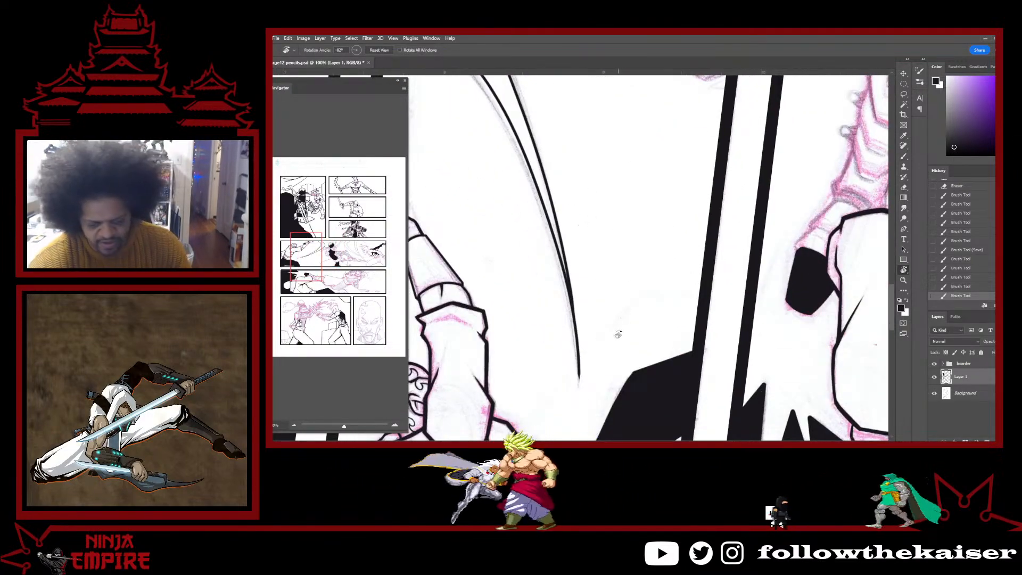
scroll(651, 322, down, 3)
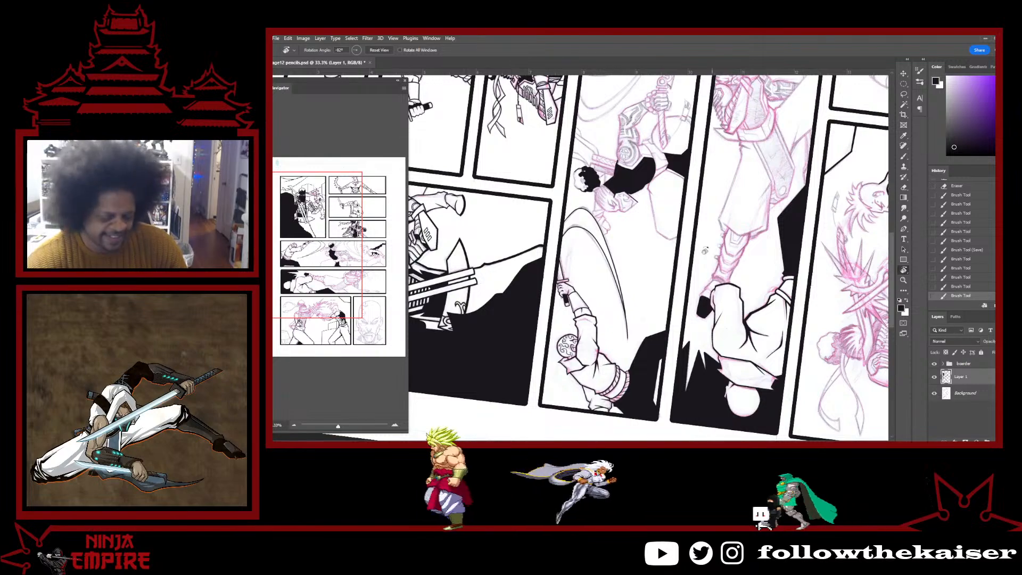
drag(704, 250, 800, 294)
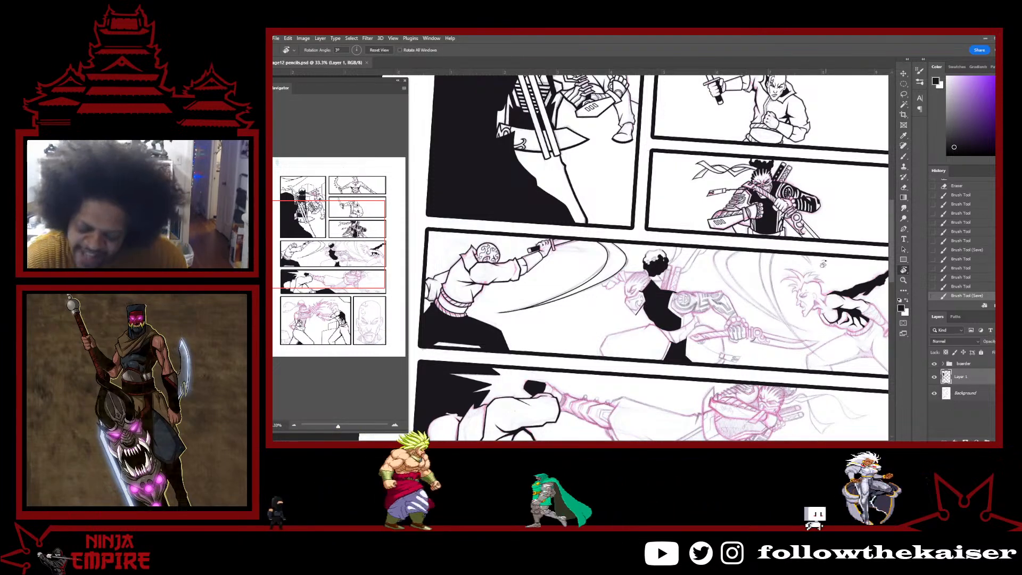
Ink the two long curves of the swing trail in front of the spiky-haired figure, from the upper panel border to a shared point.
key(ctrl+plus)
key(ctrl+plus)
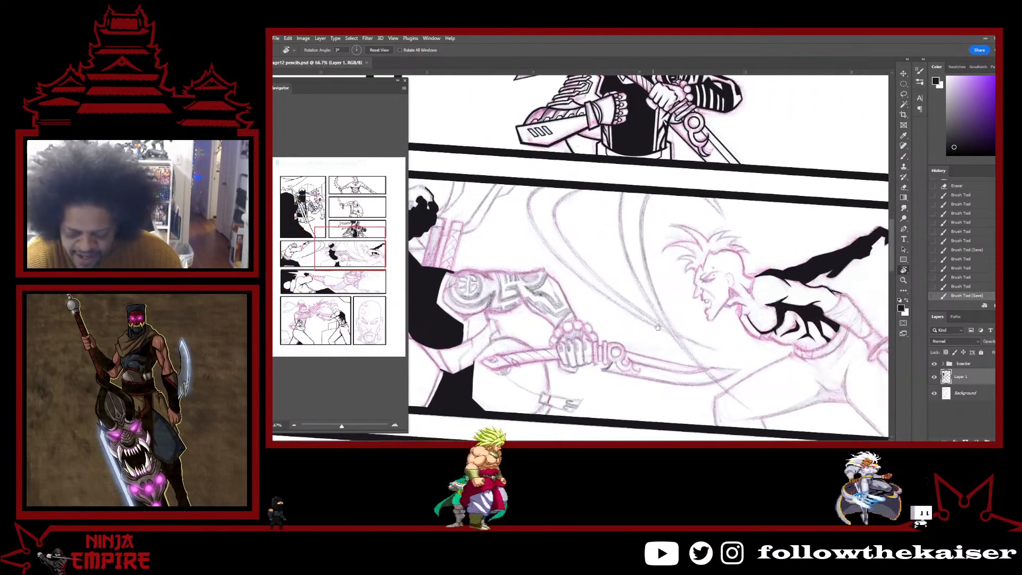
mouse_move(658, 327)
mouse_down()
mouse_move(754, 355)
mouse_move(742, 369)
mouse_up()
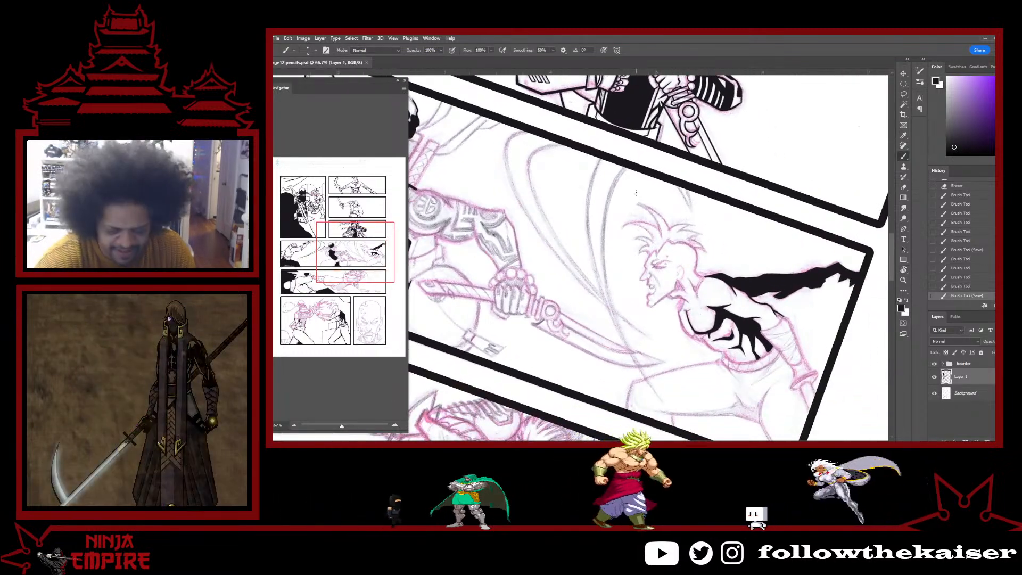
drag(600, 160, 601, 300)
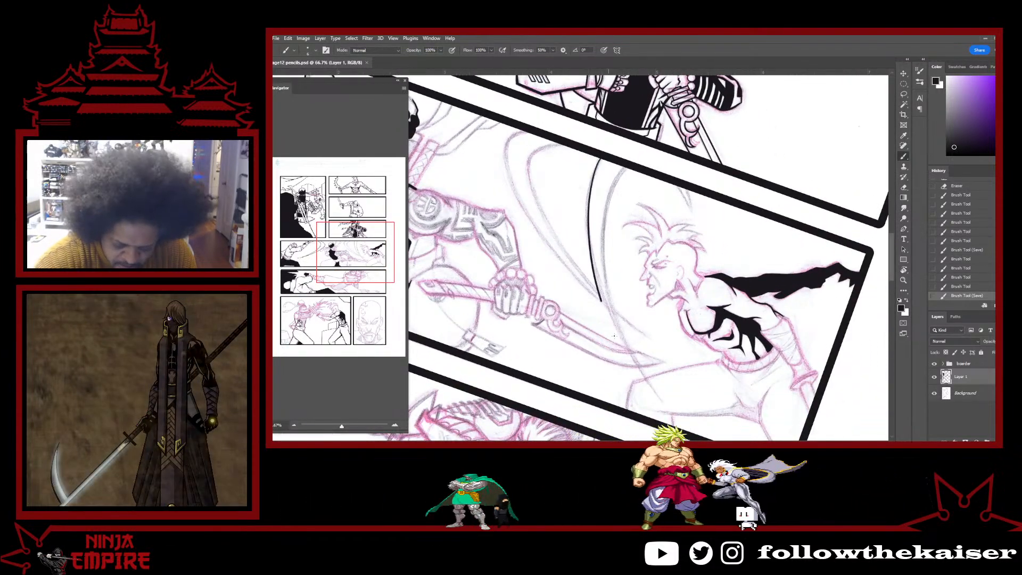
drag(599, 162, 665, 400)
drag(628, 166, 669, 403)
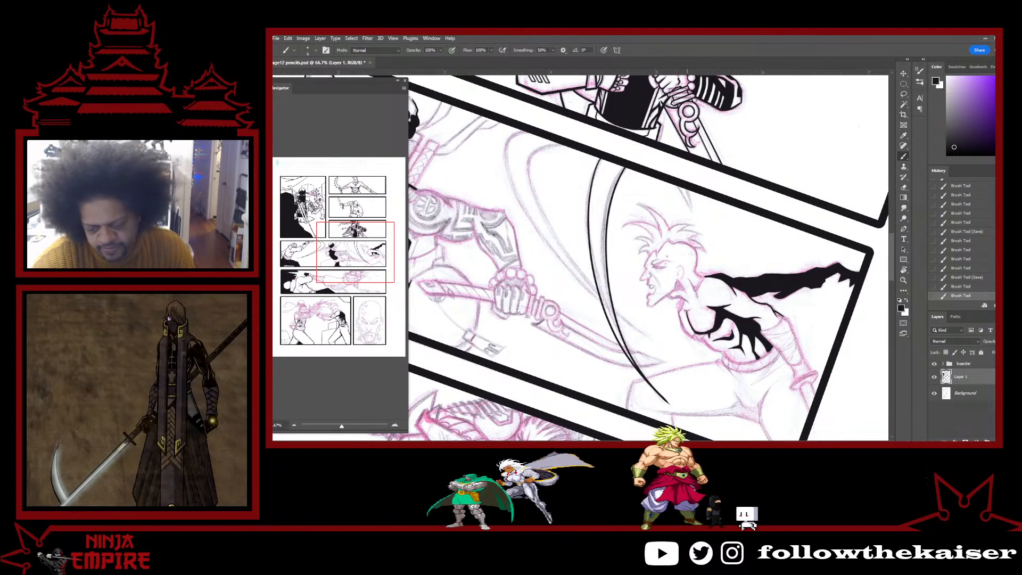
Ink the short curved mark from the panel border above the spiky-haired head, redoing the stroke, and touch up the trail's pointed end.
drag(677, 185, 689, 209)
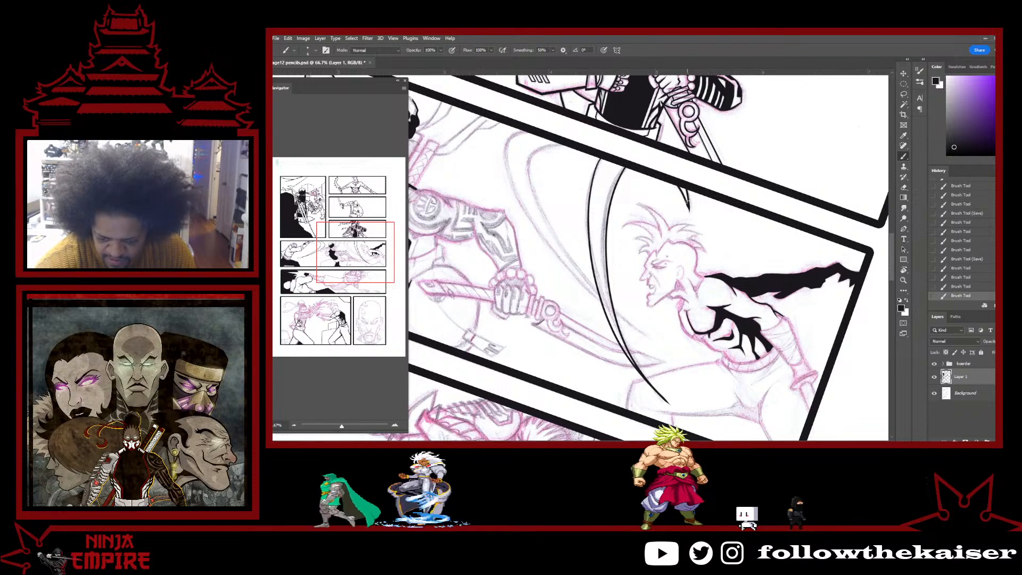
key(ctrl+z)
key(ctrl+z)
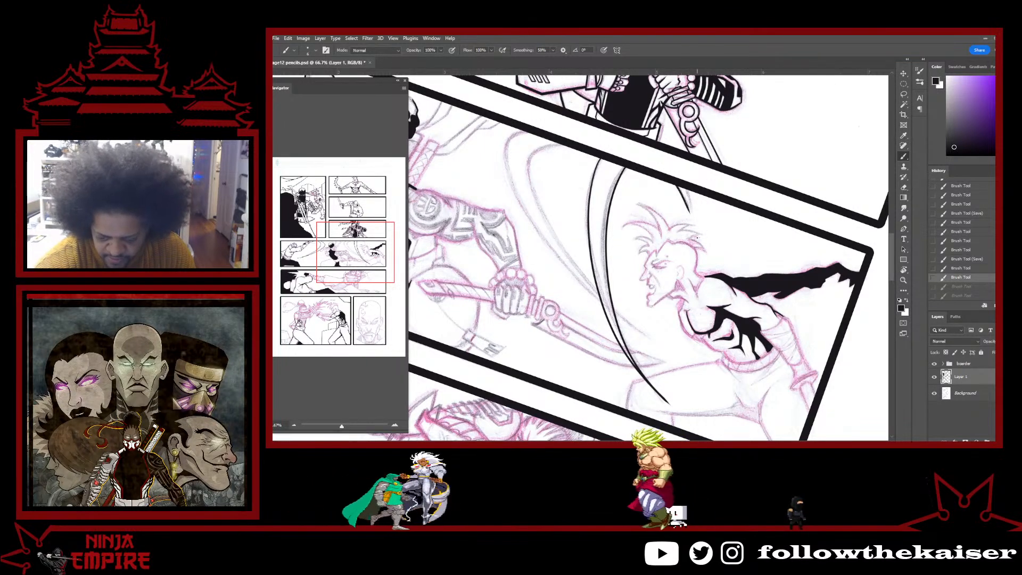
key(ctrl+shift+z)
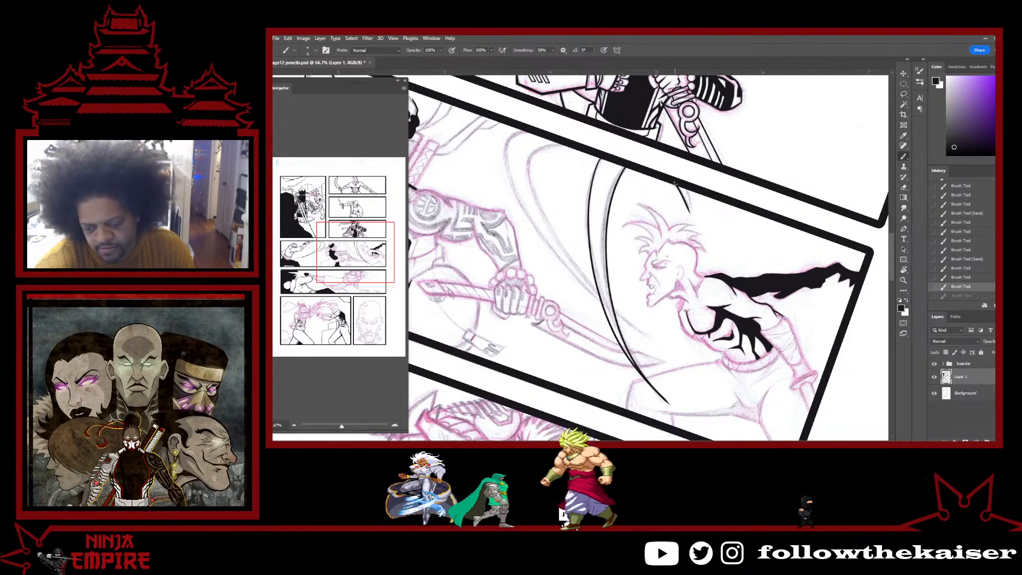
key(ctrl+z)
drag(676, 185, 690, 220)
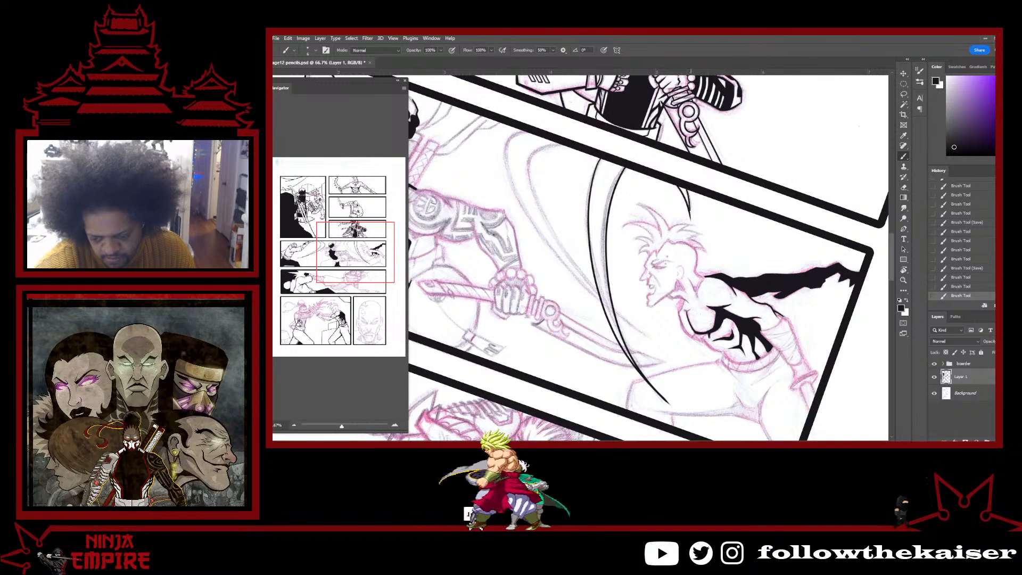
drag(624, 347, 664, 396)
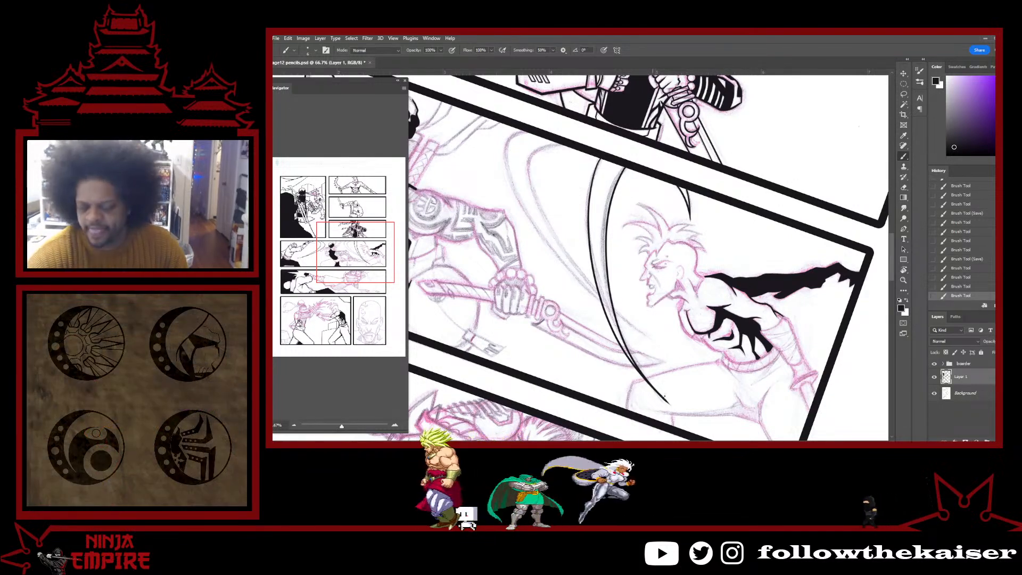
Add a new layer and ink the two long curves of the remaining swing trail between the two fighters, crossing the finished trail.
key(ctrl+shift+alt+n)
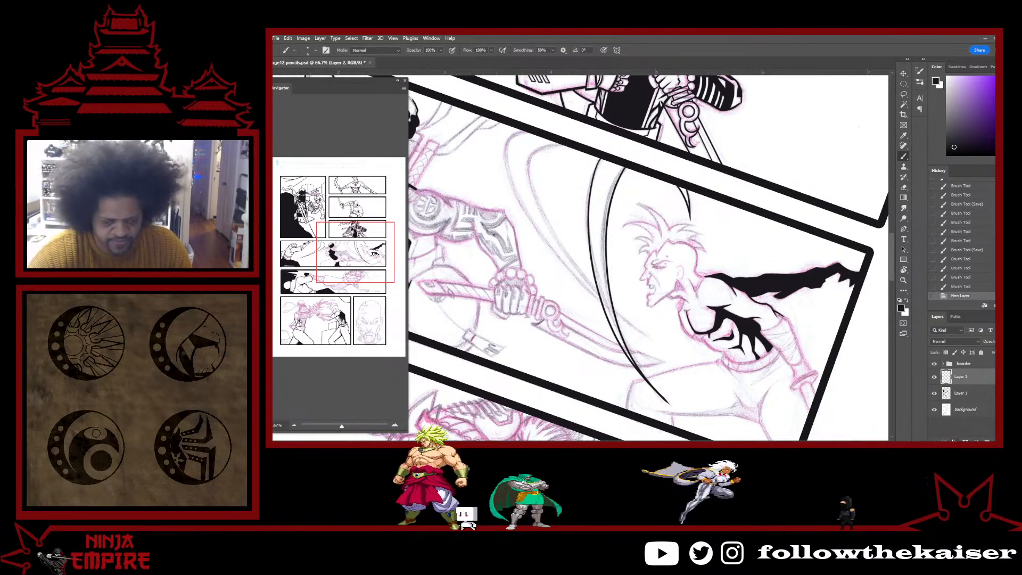
key(r)
drag(616, 254, 612, 269)
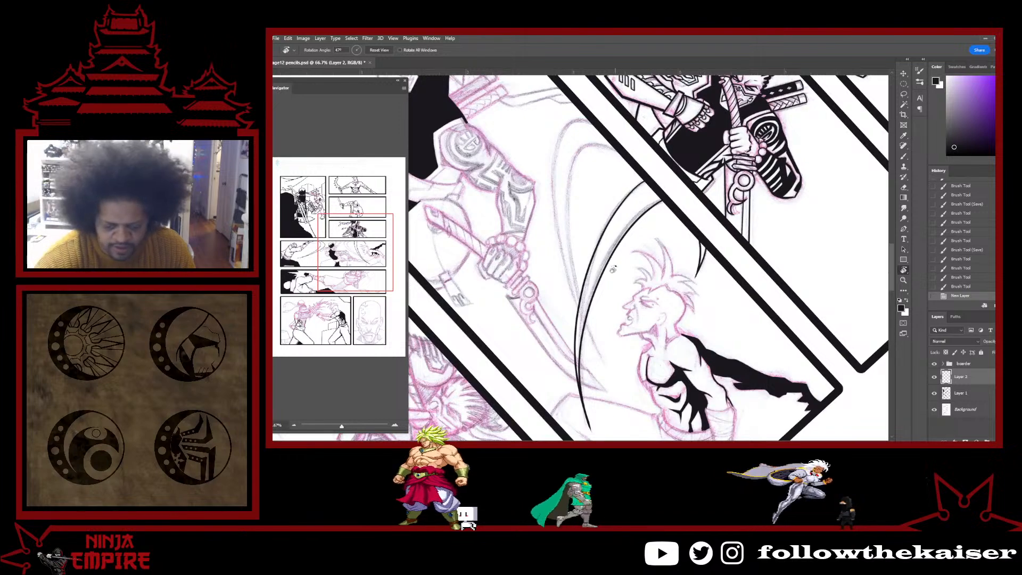
key(b)
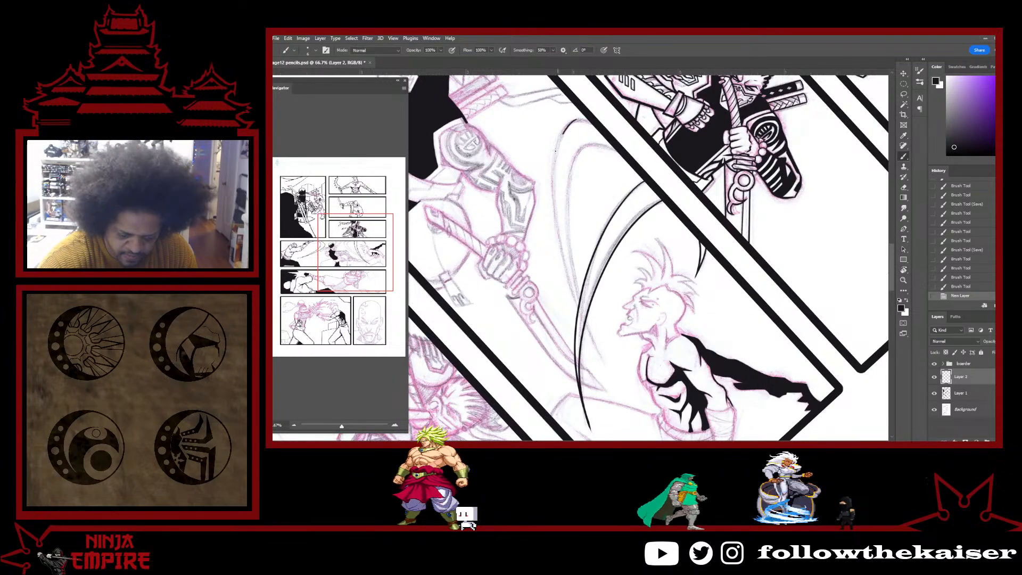
drag(555, 150, 610, 367)
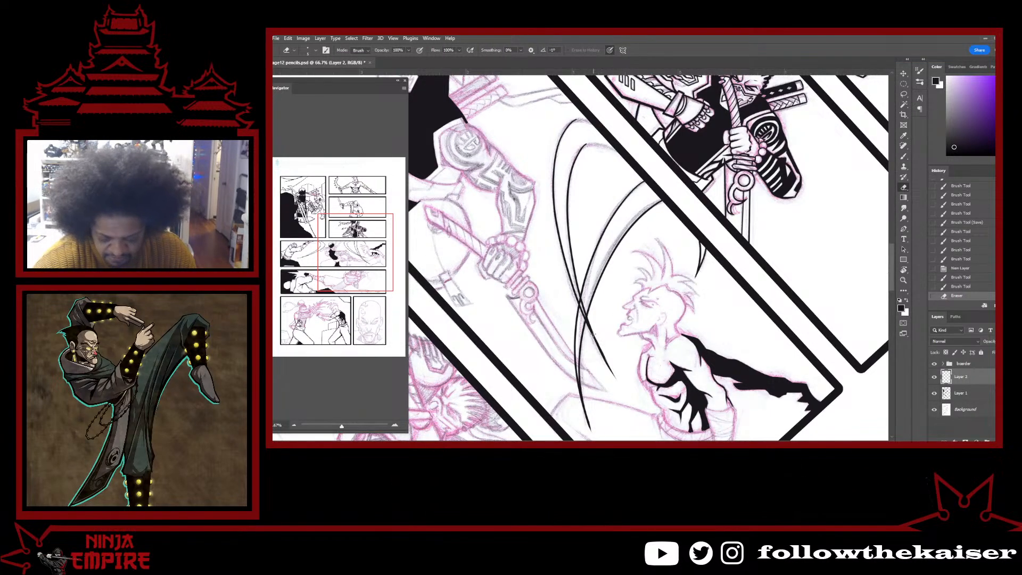
Clean up the new trail's long curves with alternating brush and eraser touch-ups.
mouse_move(603, 347)
mouse_down()
mouse_move(591, 330)
mouse_move(603, 362)
mouse_move(594, 333)
mouse_move(514, 305)
mouse_up()
key(b)
key(e)
key(b)
key(e)
key(r)
key(b)
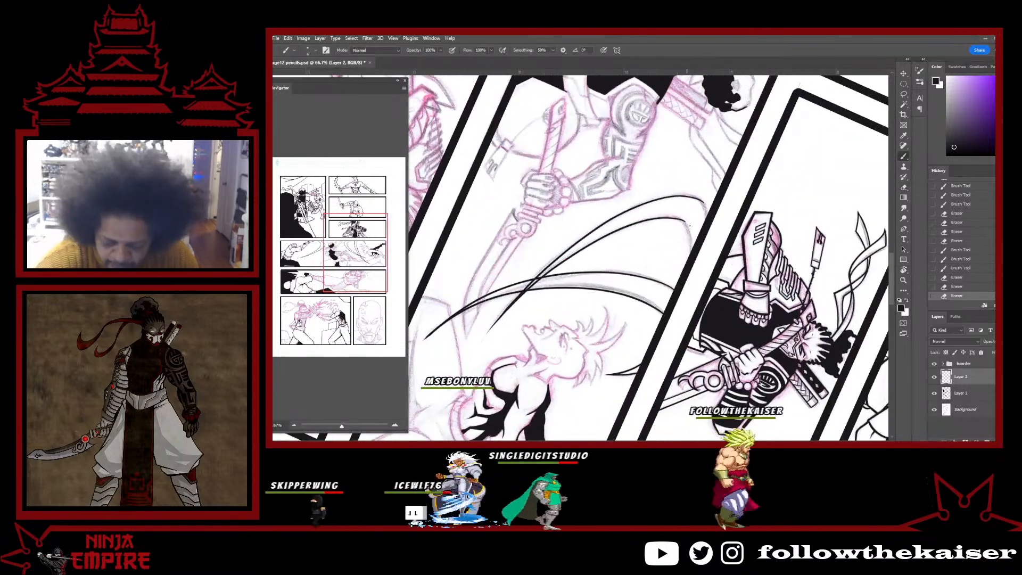
Ink the rounded ends of the new trail's two curves, bending each one into the panel border.
scroll(687, 227, up, 5)
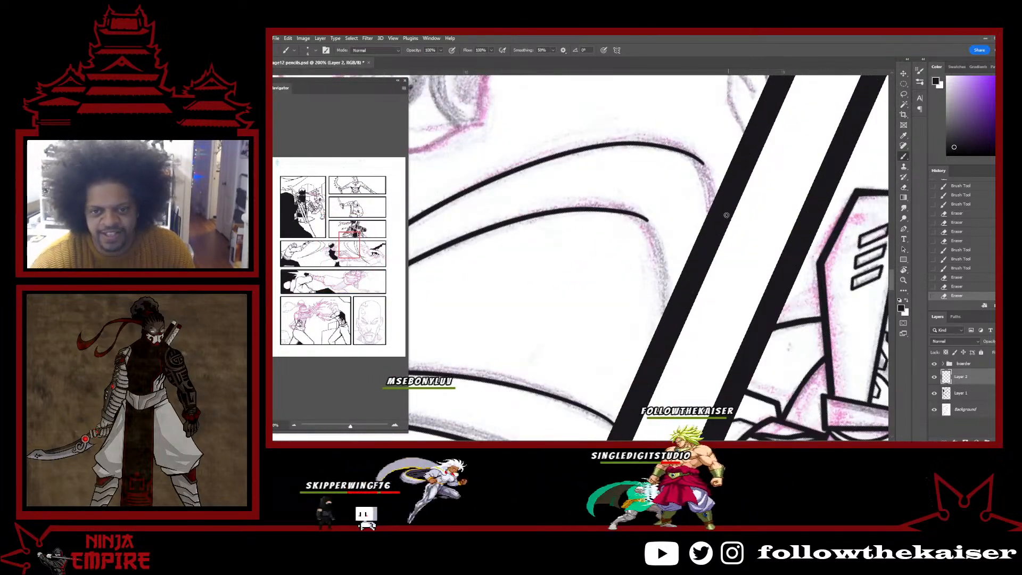
mouse_move(646, 218)
mouse_down()
mouse_move(660, 242)
mouse_move(655, 360)
mouse_up()
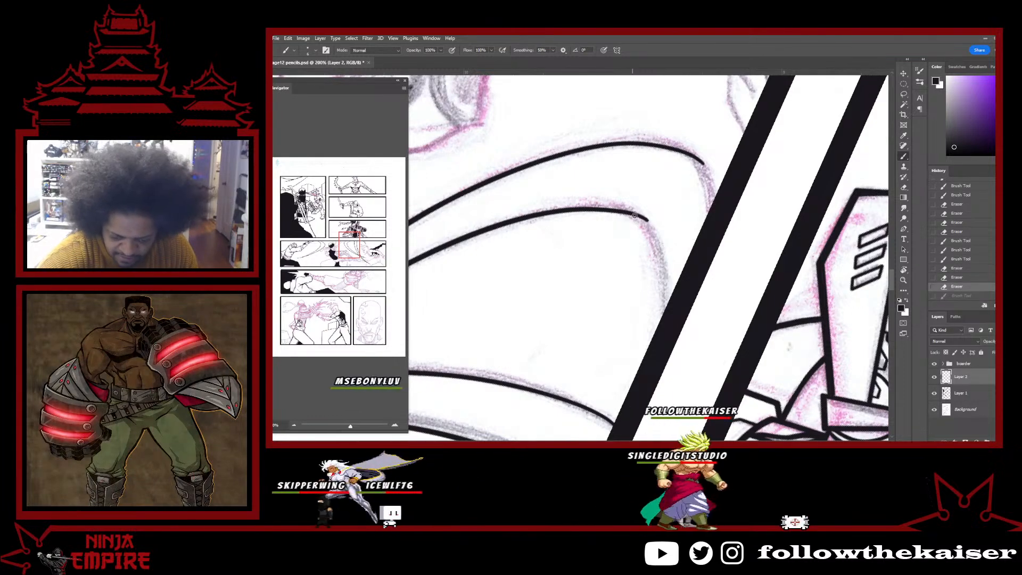
key(ctrl+shift+z)
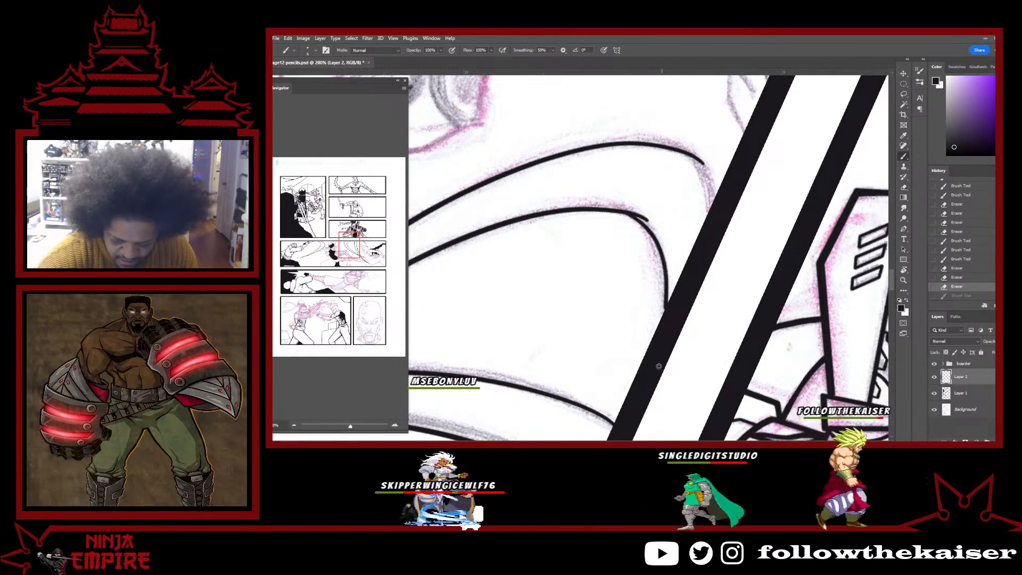
drag(694, 159, 712, 205)
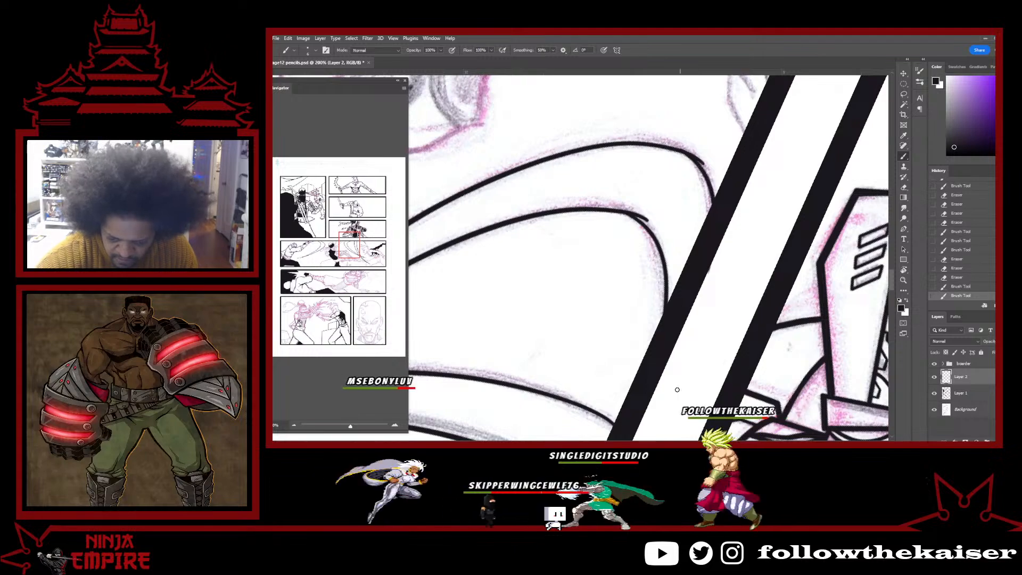
Erase the overshooting stroke ends where the rounded ends join the inner and outer curves, smoothing both joins.
key(r)
drag(735, 240, 722, 307)
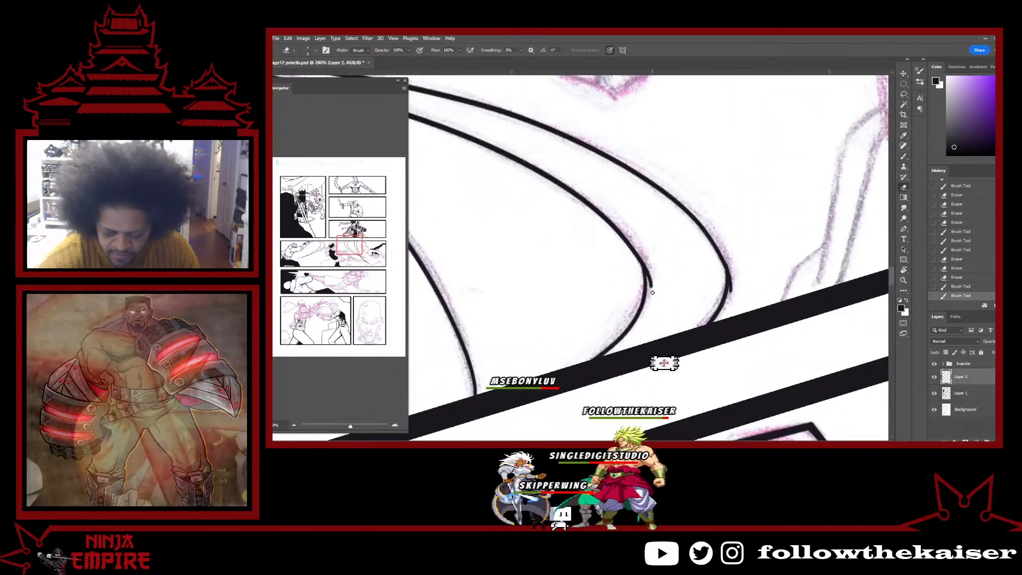
key(e)
mouse_move(650, 281)
mouse_down()
mouse_move(646, 267)
mouse_move(646, 282)
mouse_up()
key(b)
key(e)
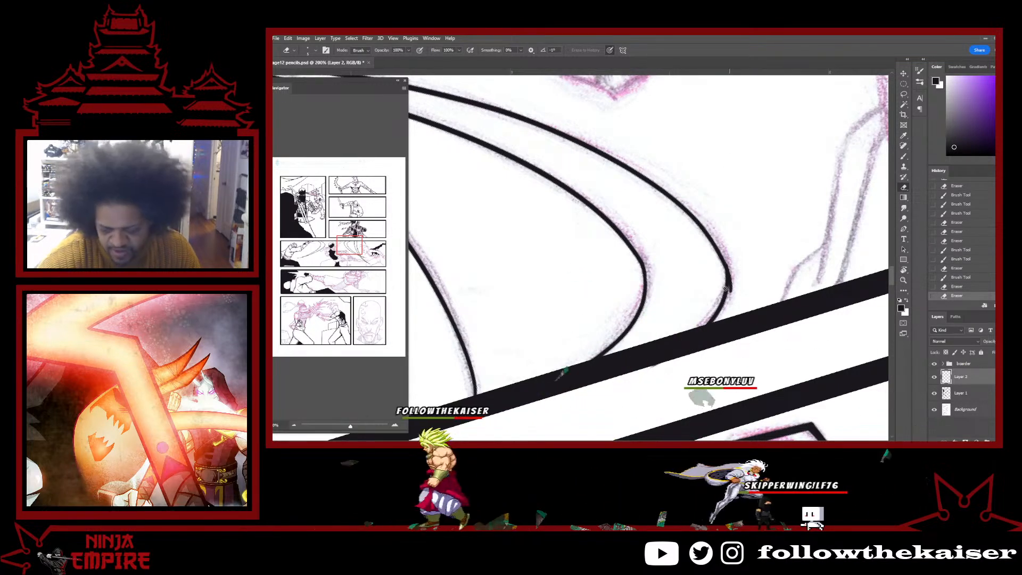
mouse_move(733, 293)
mouse_down()
mouse_move(727, 259)
mouse_move(729, 269)
mouse_up()
key(b)
key(e)
key(r)
mouse_move(742, 298)
mouse_down()
mouse_move(726, 358)
mouse_move(652, 384)
mouse_up()
key(b)
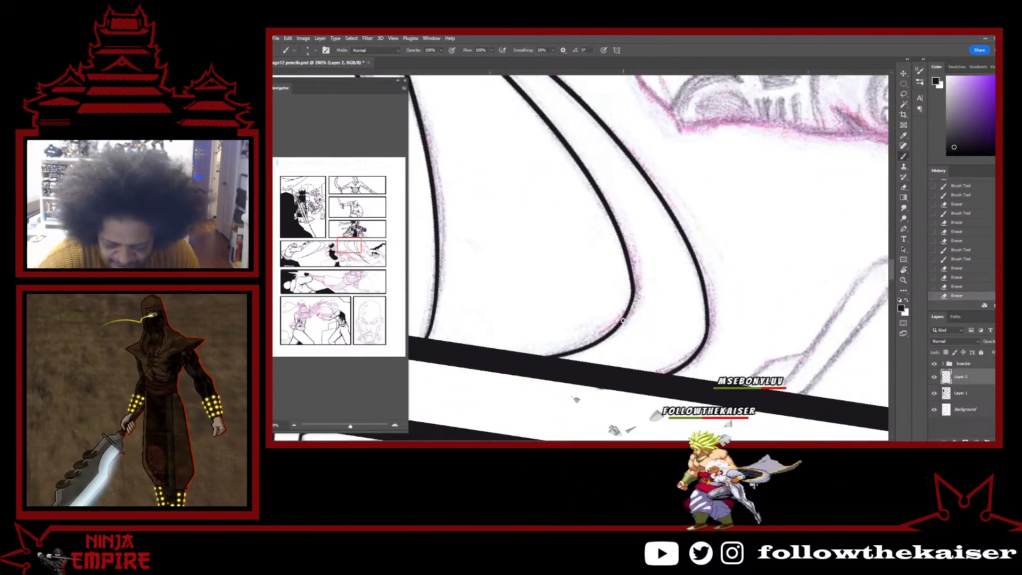
Touch up the inner curve's rounded end near the panel border with the brush and eraser.
mouse_move(624, 319)
mouse_down()
mouse_move(627, 287)
mouse_move(654, 277)
mouse_move(652, 266)
mouse_move(628, 344)
mouse_up()
key(e)
key(r)
key(b)
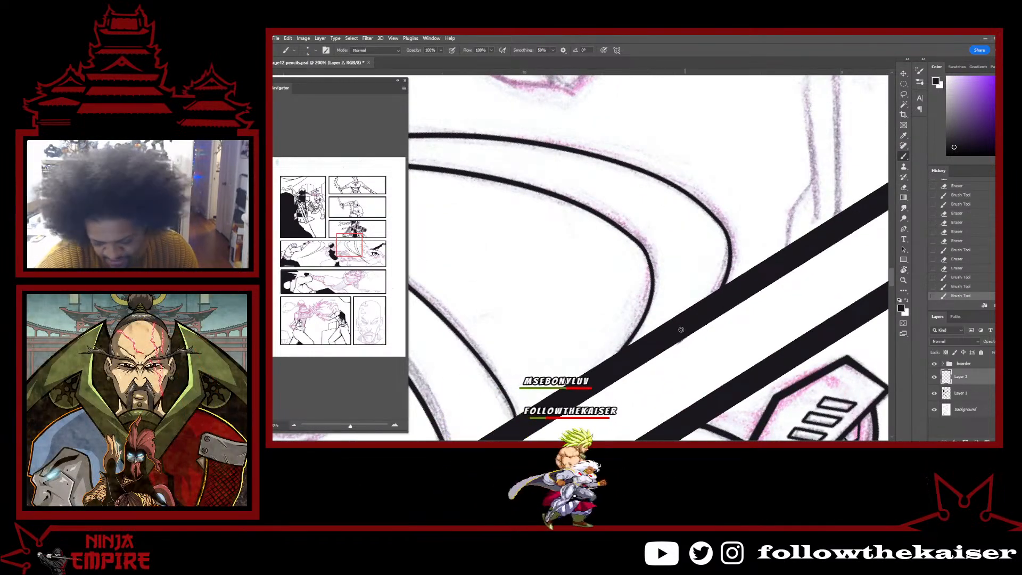
Clean up the opposite trail's inner curve where it meets the panel border, with brush and eraser touch-ups.
key(r)
mouse_move(679, 236)
mouse_down()
mouse_move(637, 184)
mouse_move(524, 192)
mouse_up()
key(b)
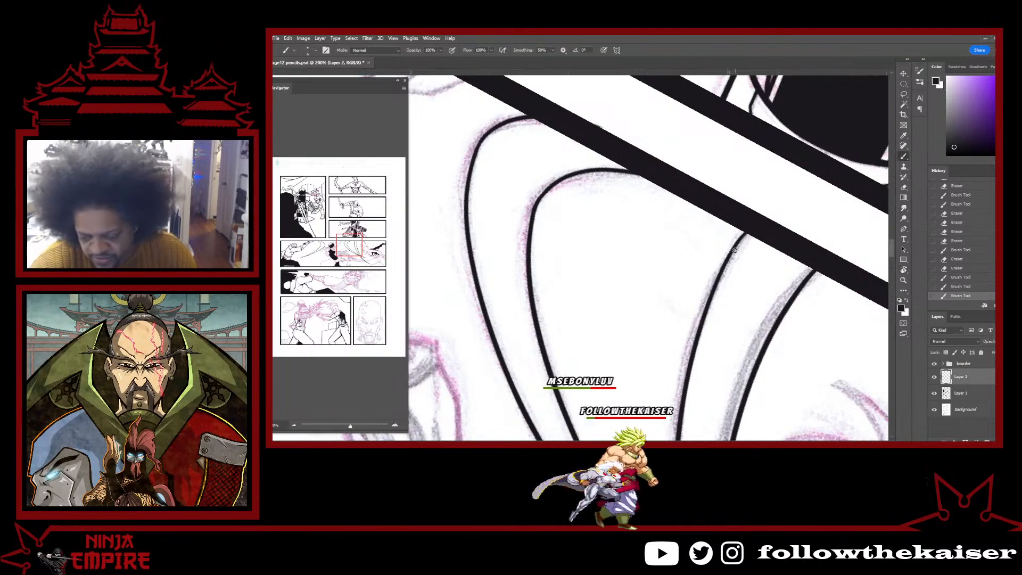
drag(735, 250, 749, 231)
key(e)
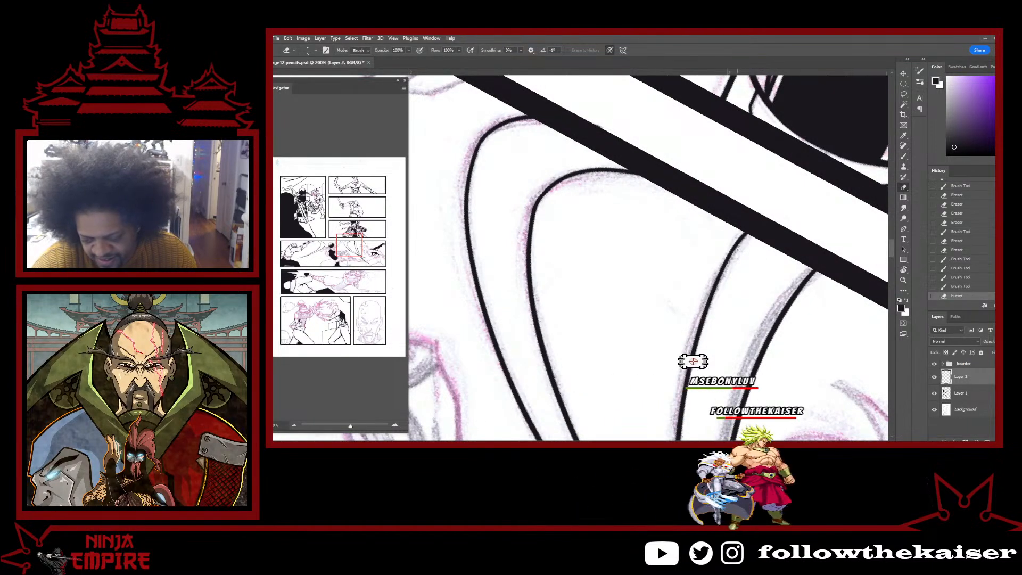
drag(784, 213, 790, 208)
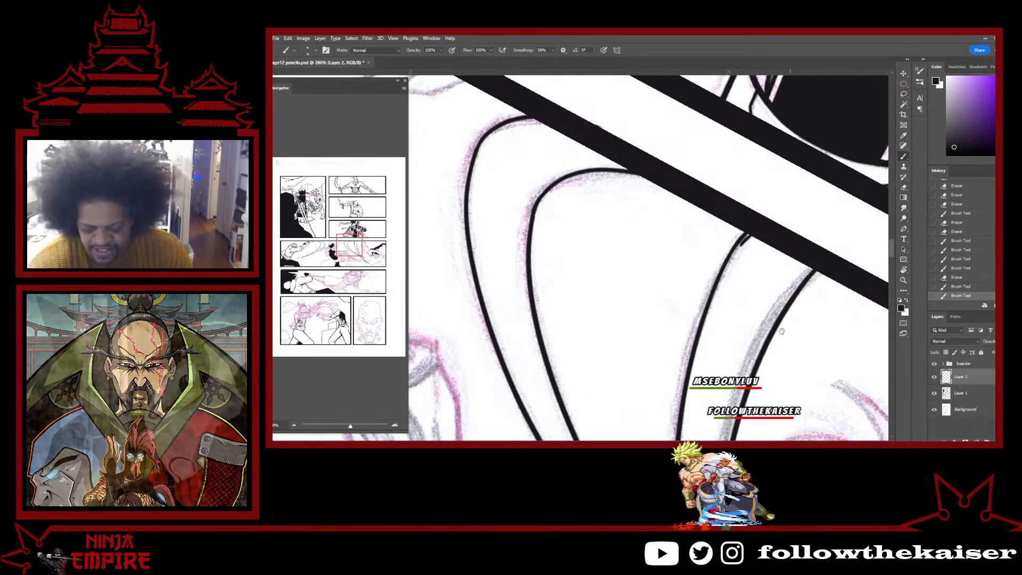
key(e)
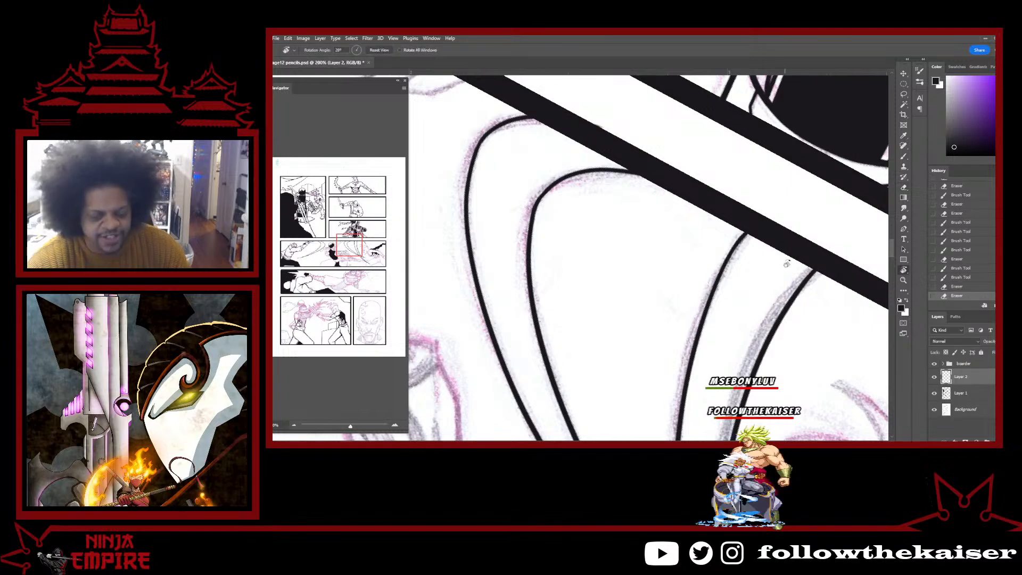
Refine the outer curve of the trail's rounded end beside the panel border with the brush.
drag(786, 263, 770, 293)
ctrl+alt+click(757, 311)
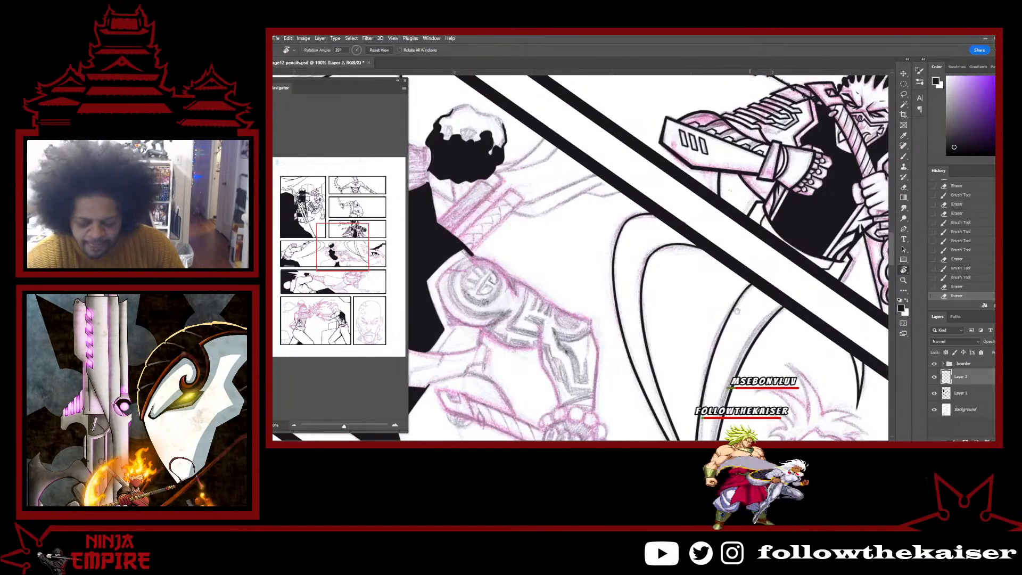
ctrl+click(675, 278)
drag(636, 277, 654, 372)
mouse_move(703, 312)
mouse_down()
mouse_move(710, 304)
mouse_move(684, 251)
mouse_up()
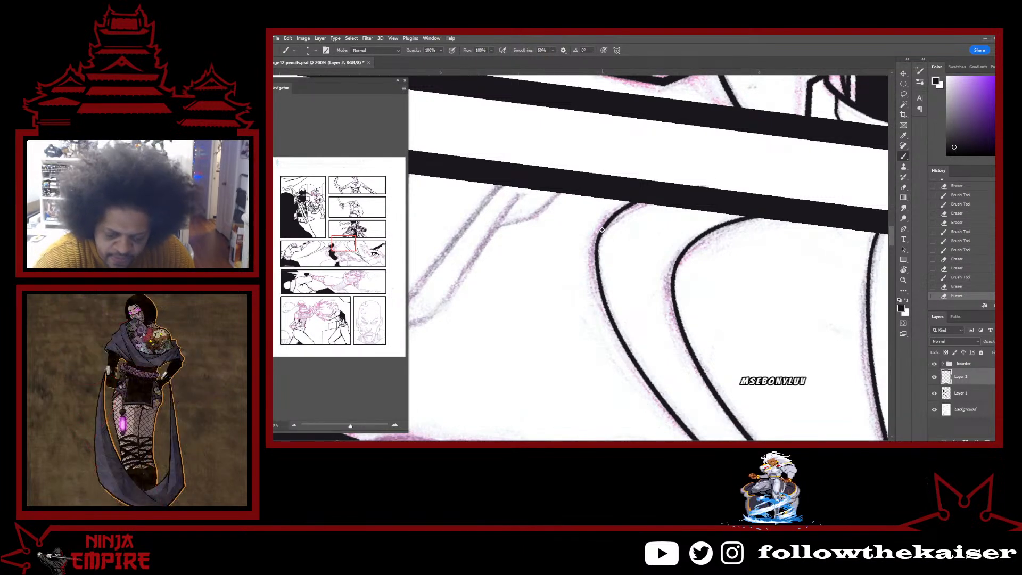
drag(725, 212, 751, 297)
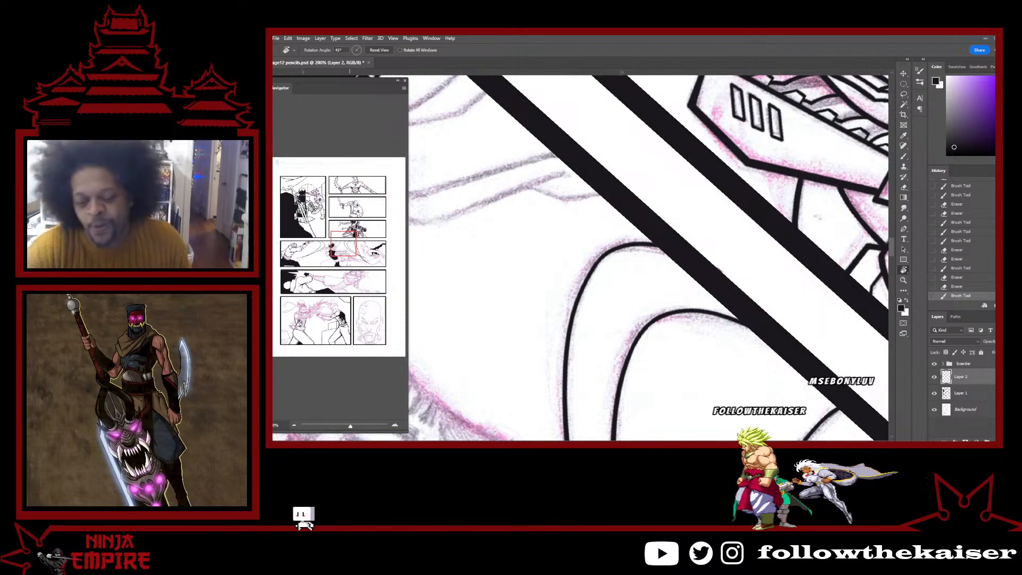
Erase the trail curve segments running inside the overlapping trail at the crossing, and merge the layer down into Layer 1.
scroll(745, 327, down, 4)
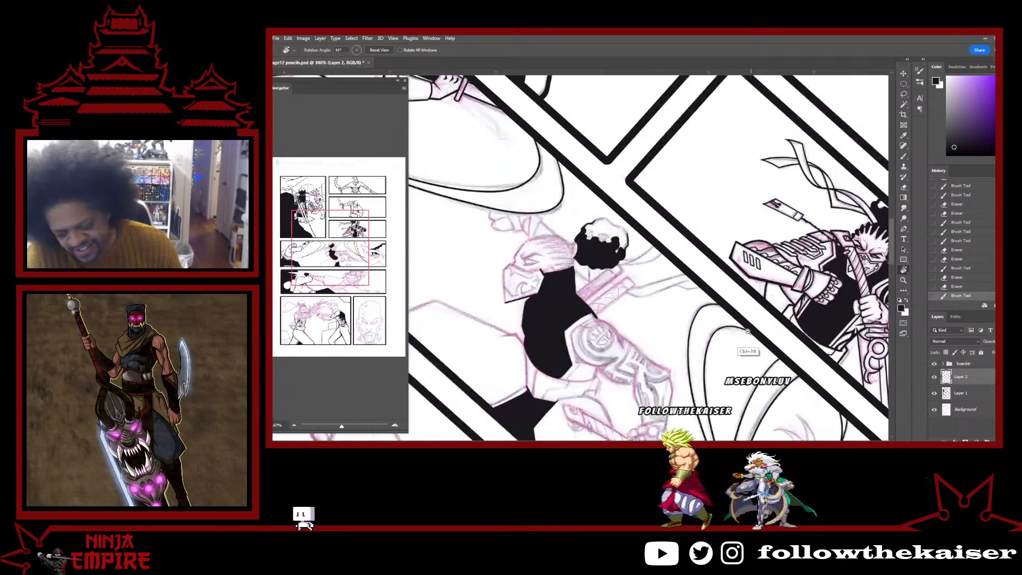
drag(748, 348, 689, 234)
scroll(739, 341, up, 4)
drag(734, 347, 755, 228)
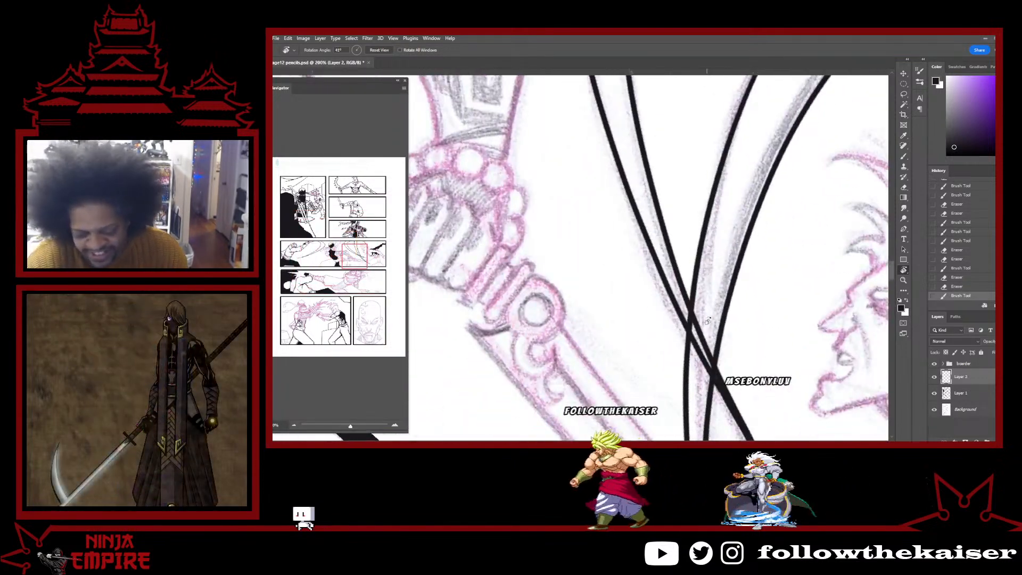
key(e)
mouse_move(701, 365)
mouse_down()
mouse_move(702, 306)
mouse_move(707, 366)
mouse_move(679, 300)
mouse_up()
ctrl+alt+click(747, 348)
ctrl+alt+click(747, 348)
ctrl+alt+click(747, 348)
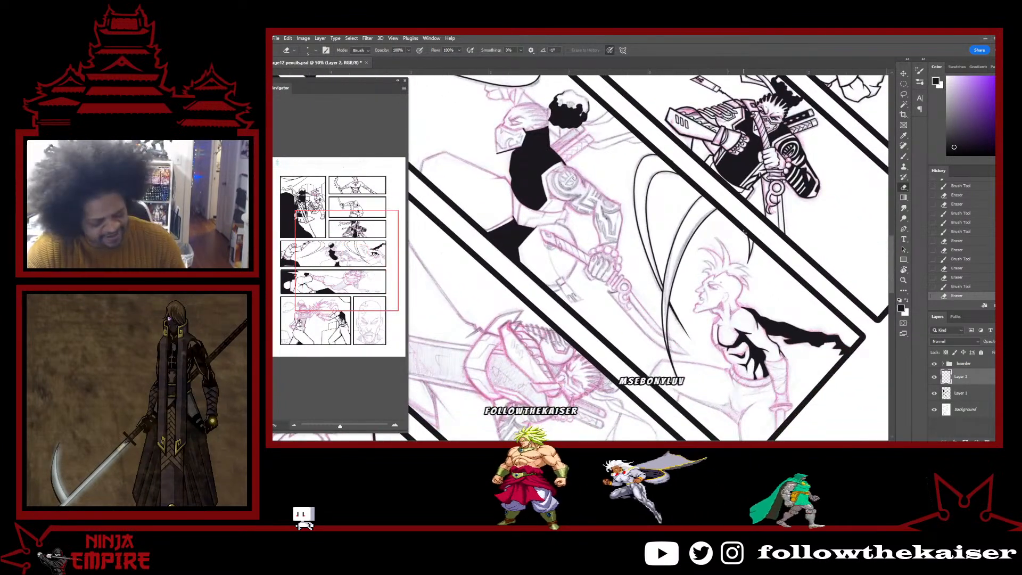
key(ctrl+e)
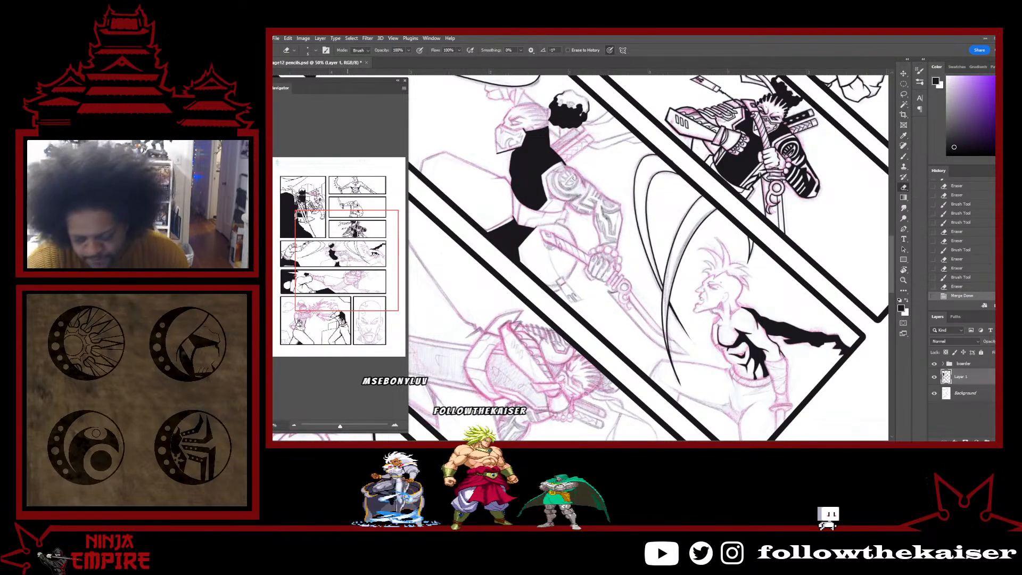
Ink the outer contour of the bare-chested fighter's chest from the collarbone to below the pectoral, linking it to the inner chest line.
ctrl+click(733, 340)
ctrl+click(732, 340)
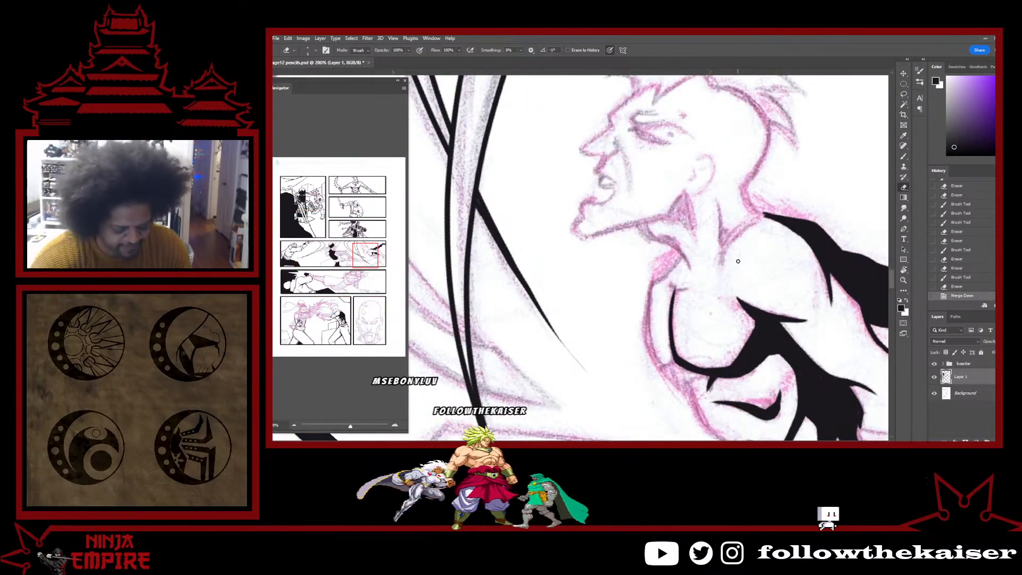
key(alt+0)
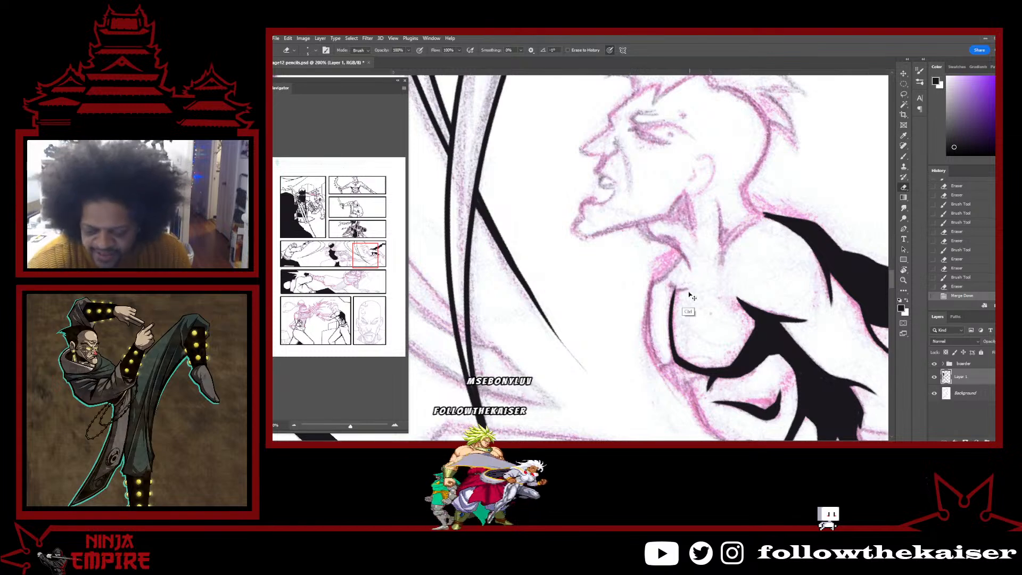
ctrl+click(690, 296)
mouse_move(687, 323)
mouse_down()
mouse_move(681, 256)
mouse_move(653, 230)
mouse_up()
key(b)
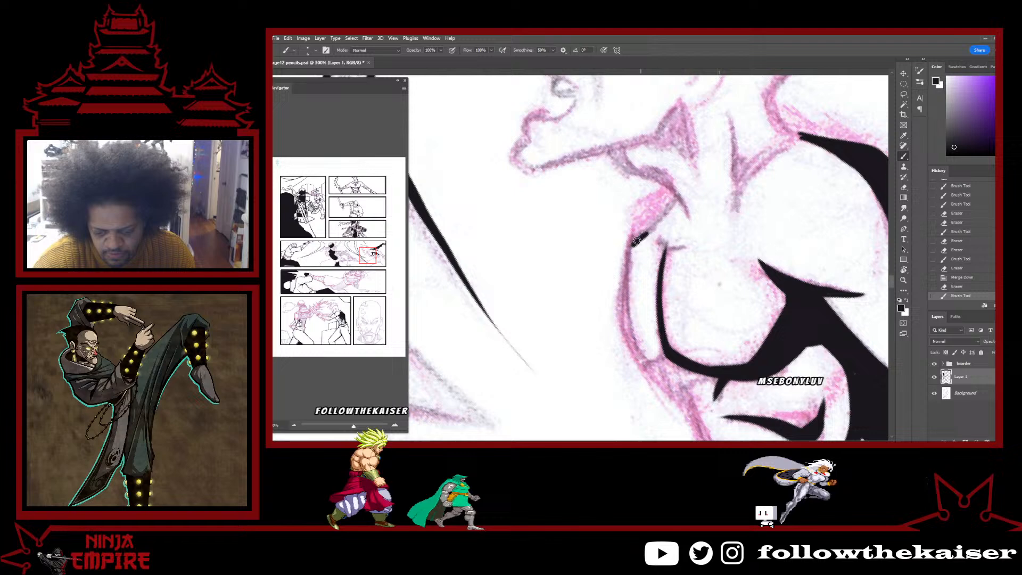
click(661, 221)
key(alt+0)
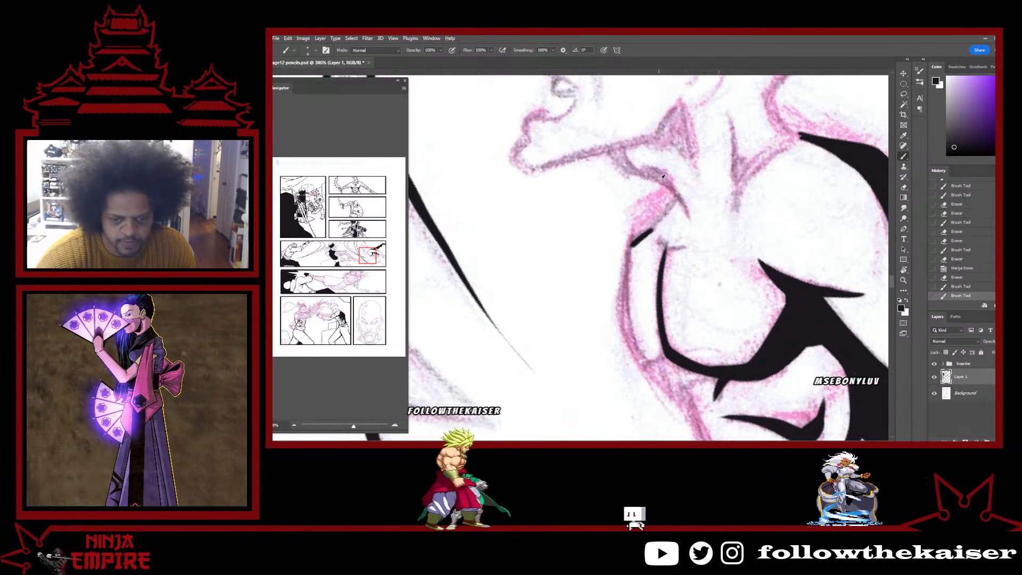
key(alt+0)
mouse_move(652, 231)
mouse_down()
mouse_move(678, 195)
mouse_move(634, 251)
mouse_move(658, 191)
mouse_up()
mouse_move(651, 310)
mouse_down()
mouse_move(628, 183)
mouse_move(618, 223)
mouse_move(635, 289)
mouse_move(646, 299)
mouse_move(660, 281)
mouse_up()
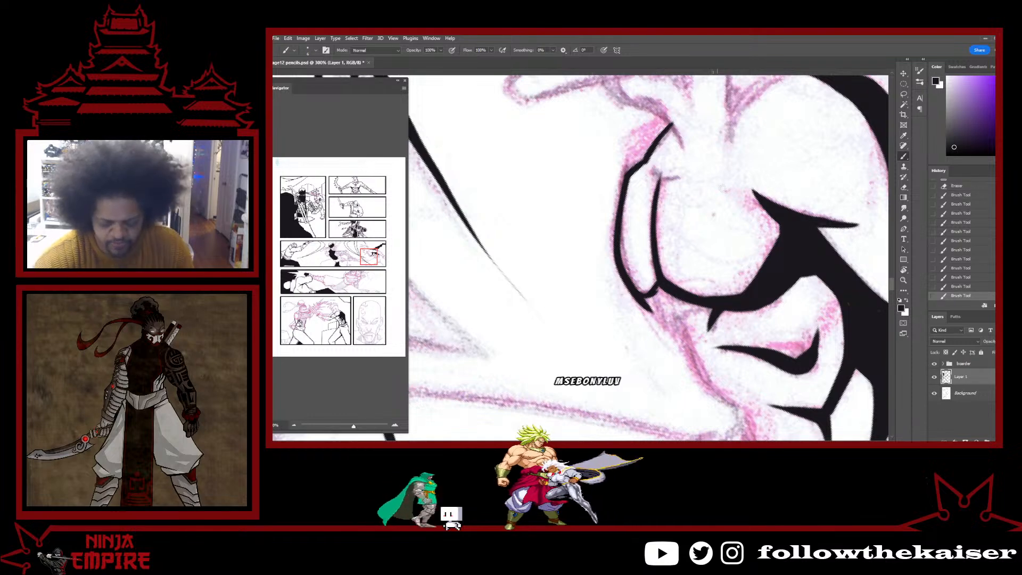
Ink the side of the bare-chested fighter's ribs down toward the waist and thicken its junction with the chest line.
drag(769, 272, 695, 226)
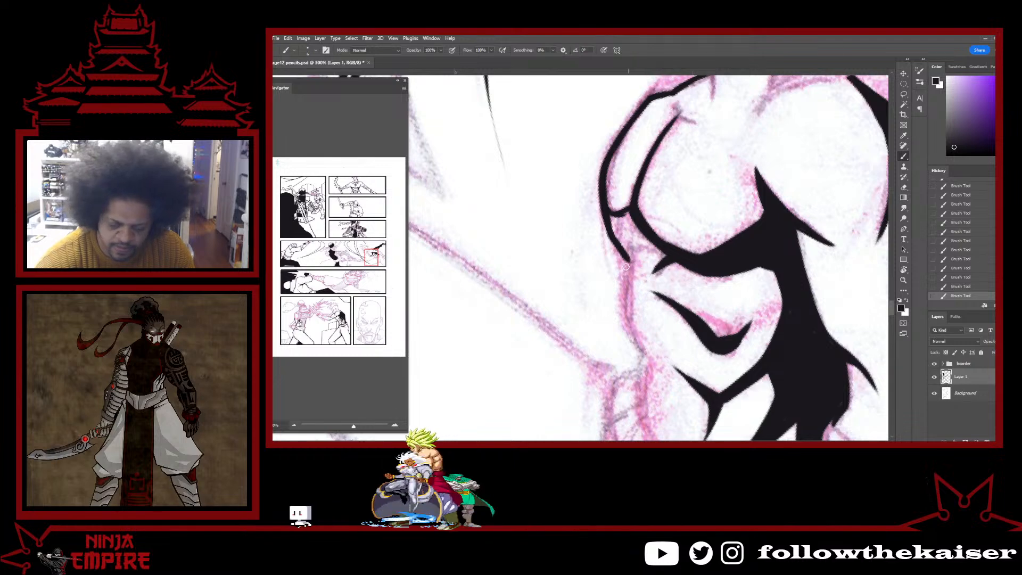
drag(625, 266, 642, 352)
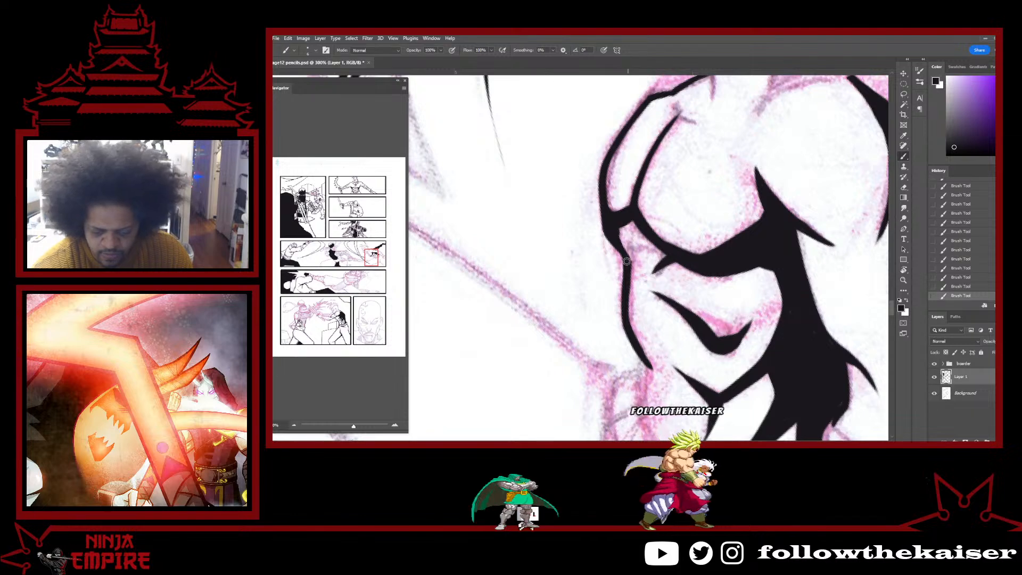
ctrl+alt+click(714, 277)
ctrl+alt+click(715, 277)
ctrl+alt+click(715, 277)
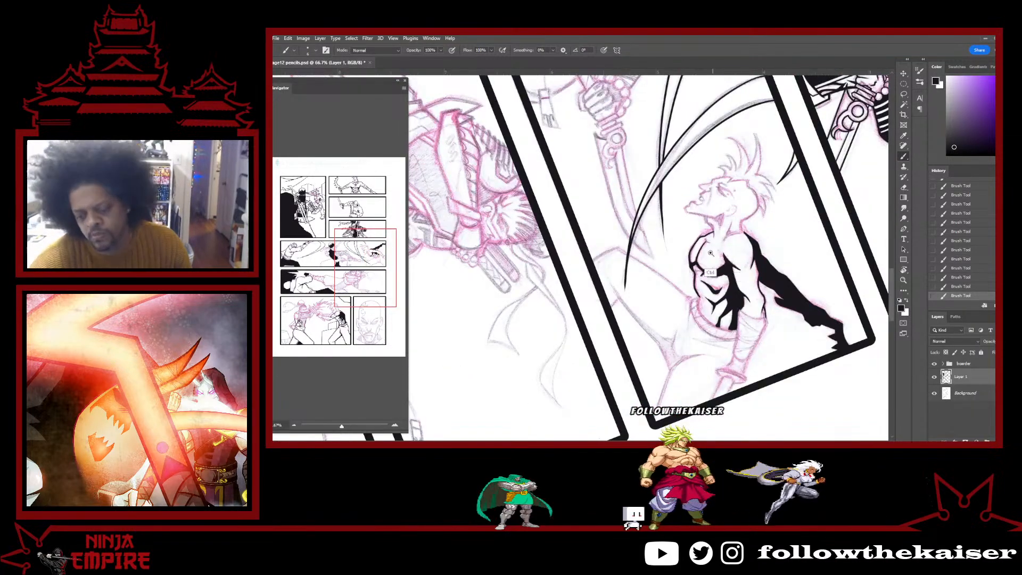
ctrl+click(700, 257)
ctrl+click(700, 258)
ctrl+click(699, 257)
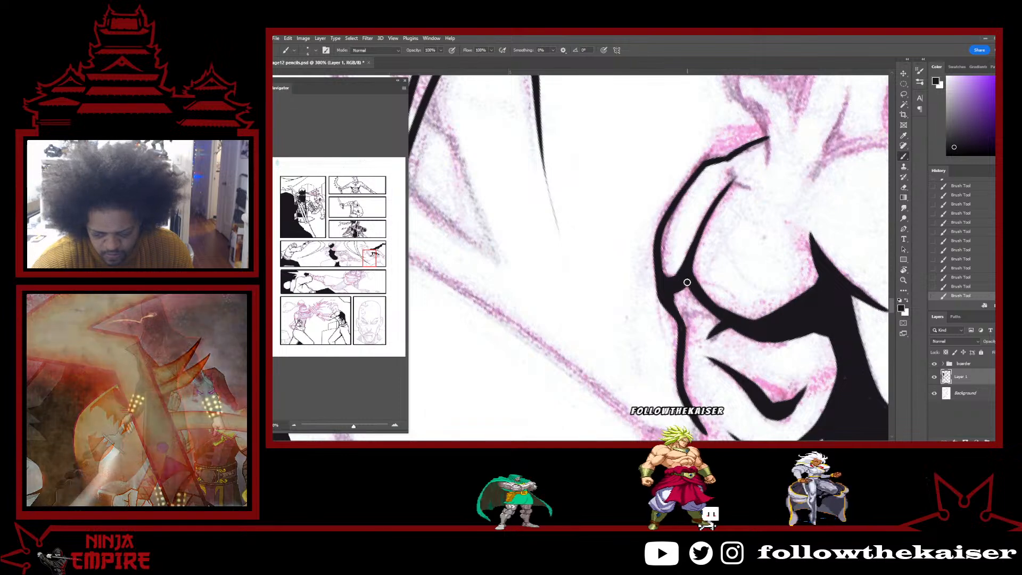
drag(686, 285, 712, 318)
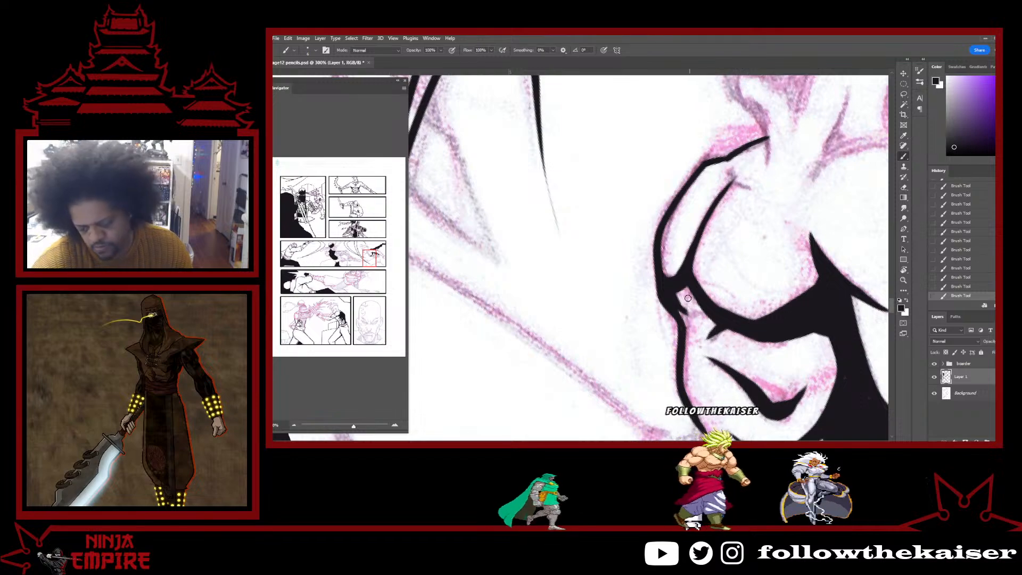
Undo the last brush strokes at the rib junction, compare the torso at a smaller scale, and restore the strokes.
key(ctrl+z)
key(ctrl+z)
key(ctrl+z)
key(ctrl+z)
key(ctrl+z)
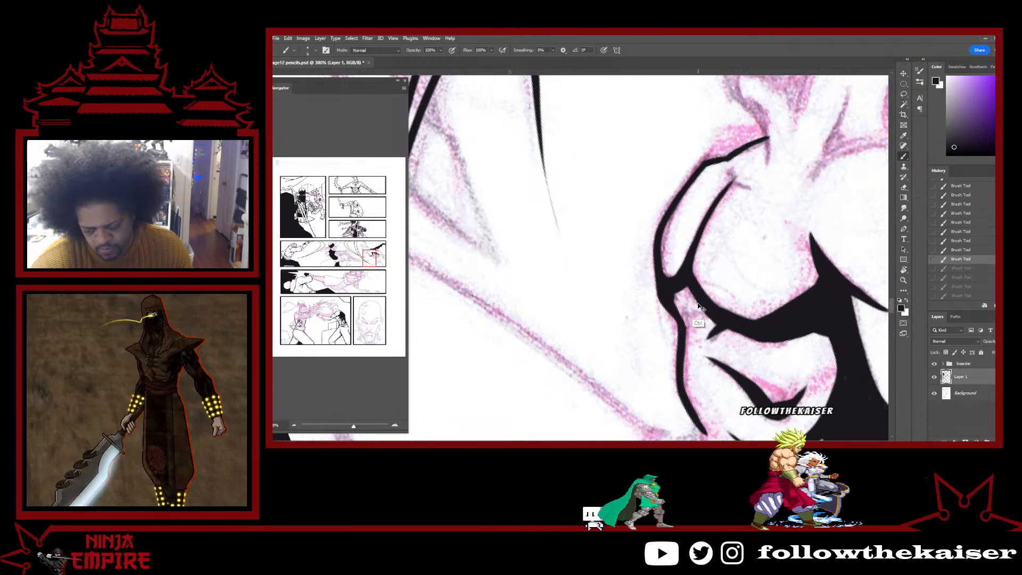
key(ctrl+minus)
key(ctrl+minus)
key(ctrl+minus)
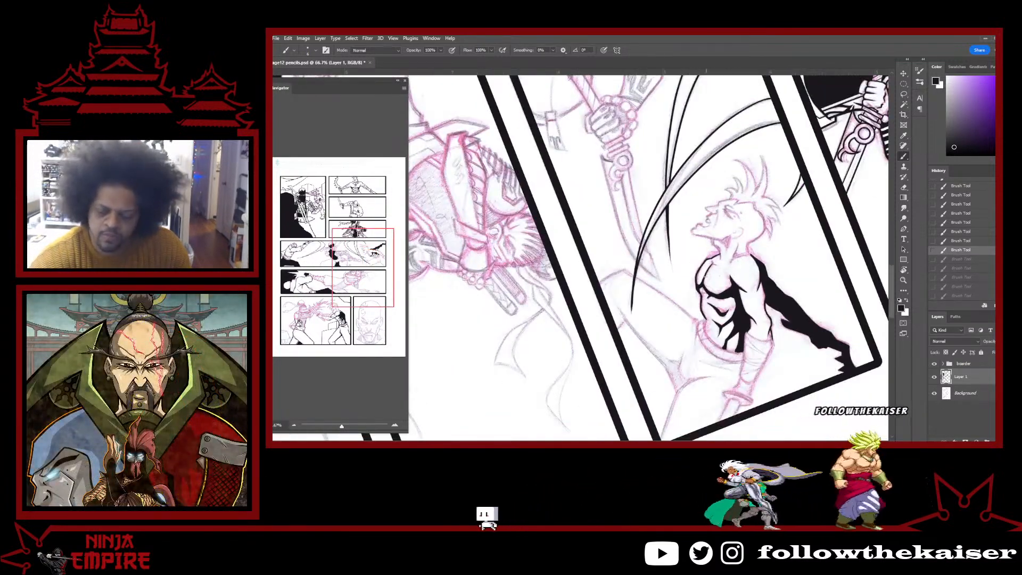
key(ctrl+plus)
key(ctrl+plus)
key(ctrl+plus)
key(ctrl+shift+z)
key(ctrl+shift+z)
key(ctrl+shift+z)
key(ctrl+shift+z)
key(ctrl+shift+z)
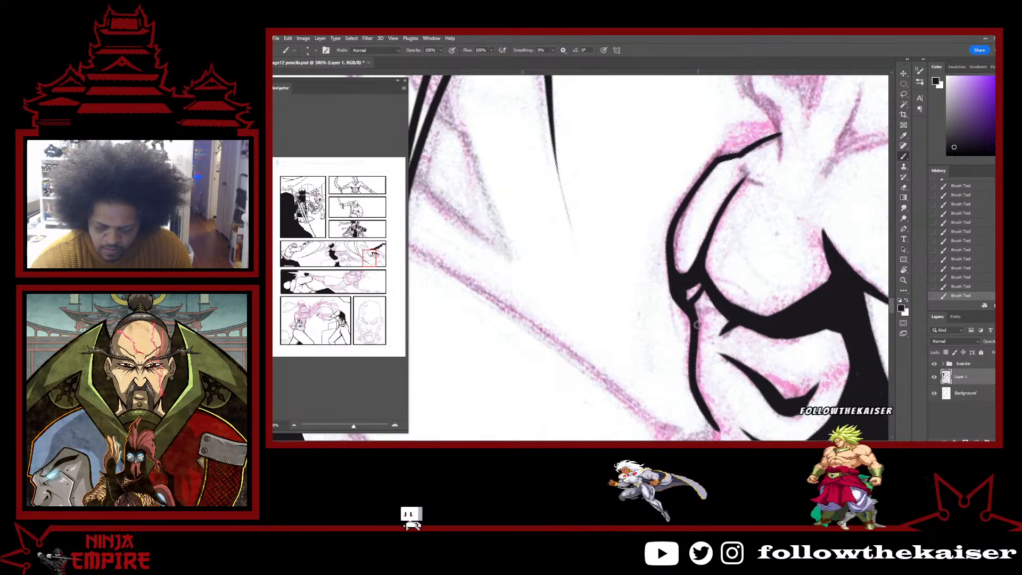
Extend the torso's side outline from the ribs down to the top of the waistband.
key(ctrl+minus)
key(ctrl+minus)
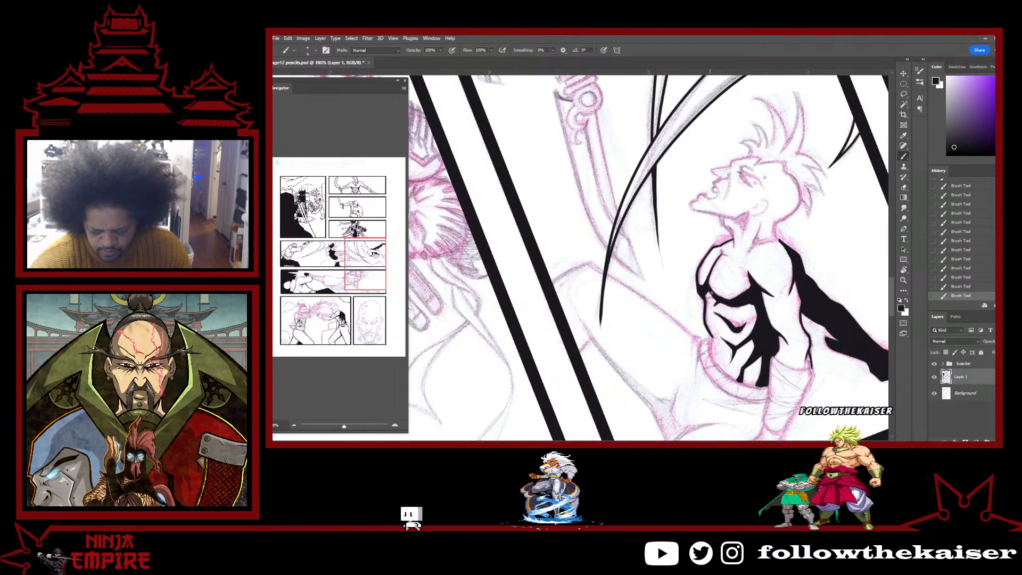
drag(716, 302, 726, 275)
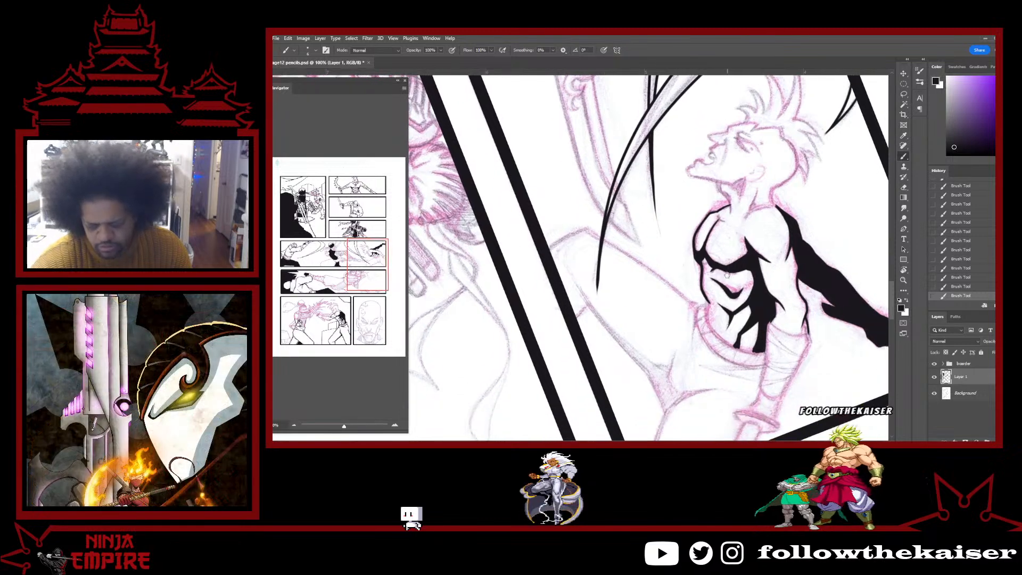
ctrl+click(708, 303)
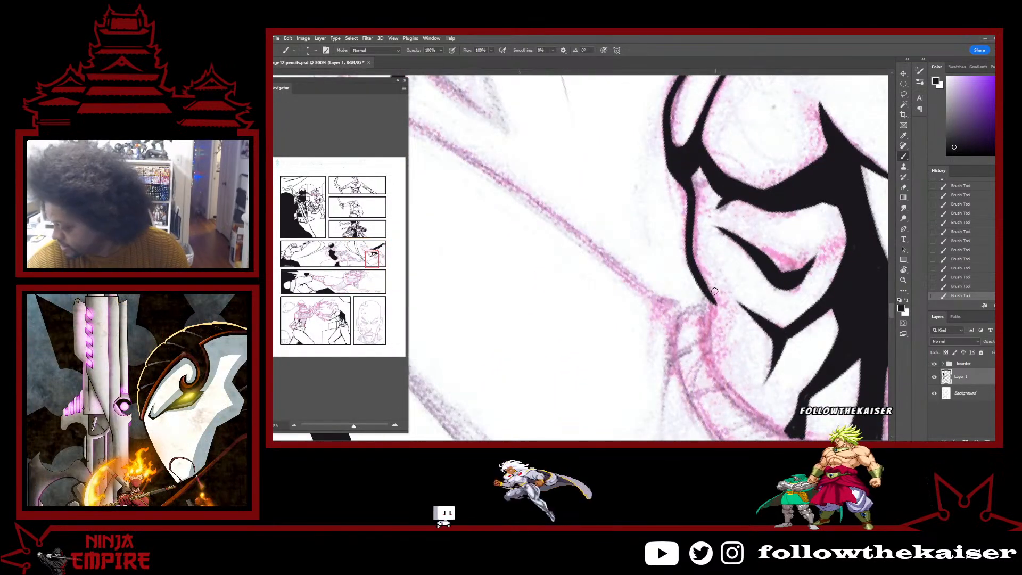
drag(706, 298, 705, 351)
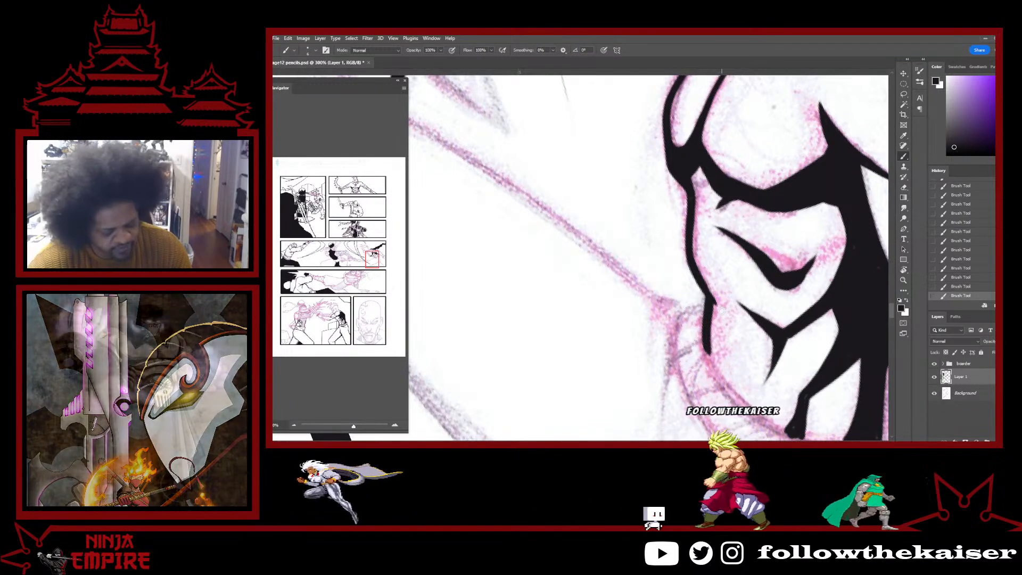
Ink and thicken the abdomen's lower contour along the inner edge of the waistband, tidying it with the eraser.
key(r)
mouse_move(715, 311)
mouse_down()
mouse_move(724, 263)
mouse_move(726, 325)
mouse_move(692, 362)
mouse_up()
key(e)
key(r)
drag(678, 314, 654, 187)
key(b)
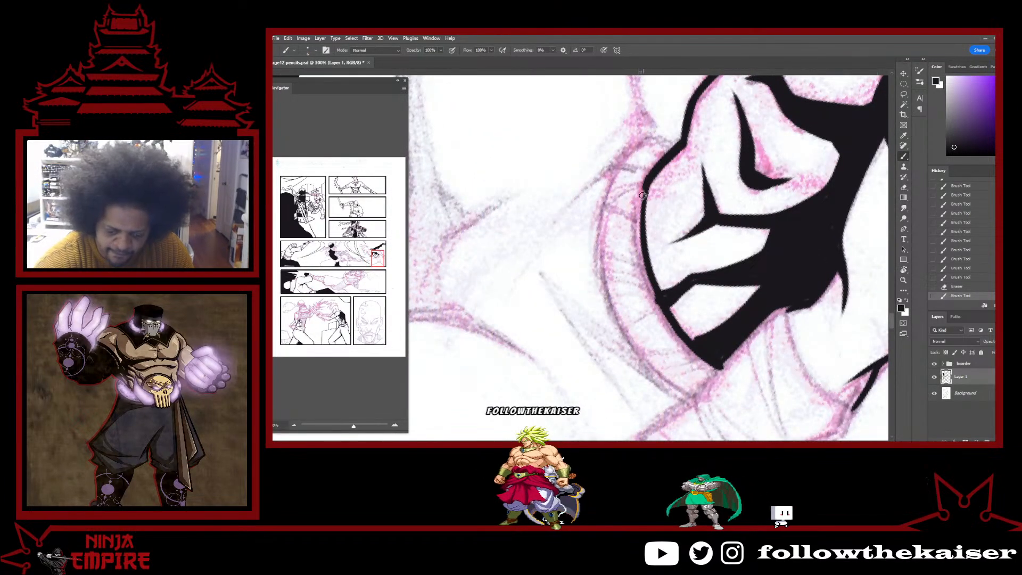
drag(642, 195, 663, 293)
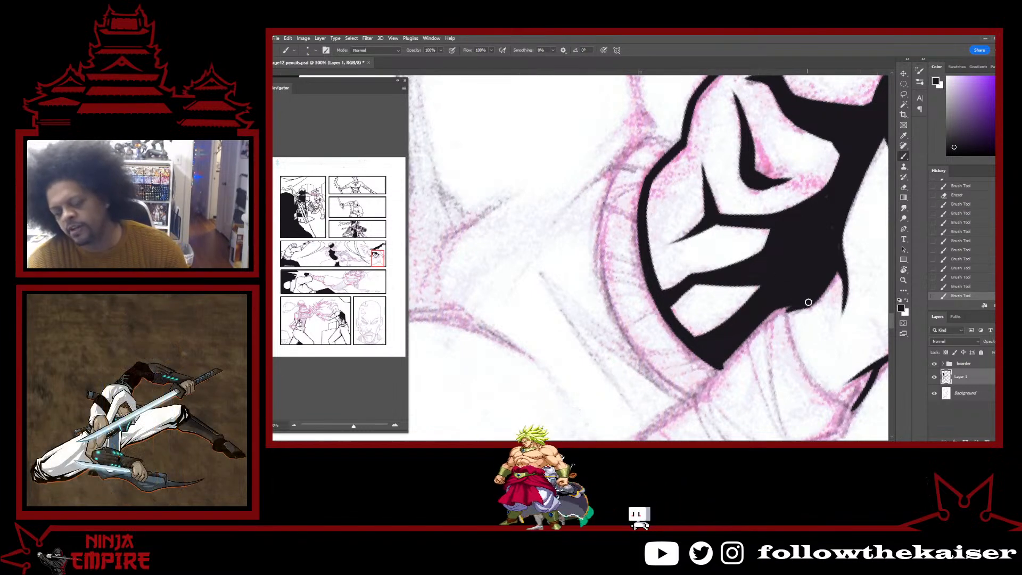
Ink the inner edge of the fighter's wrapped forearm from the torso shadow down to the wrist.
key(r)
drag(807, 298, 820, 162)
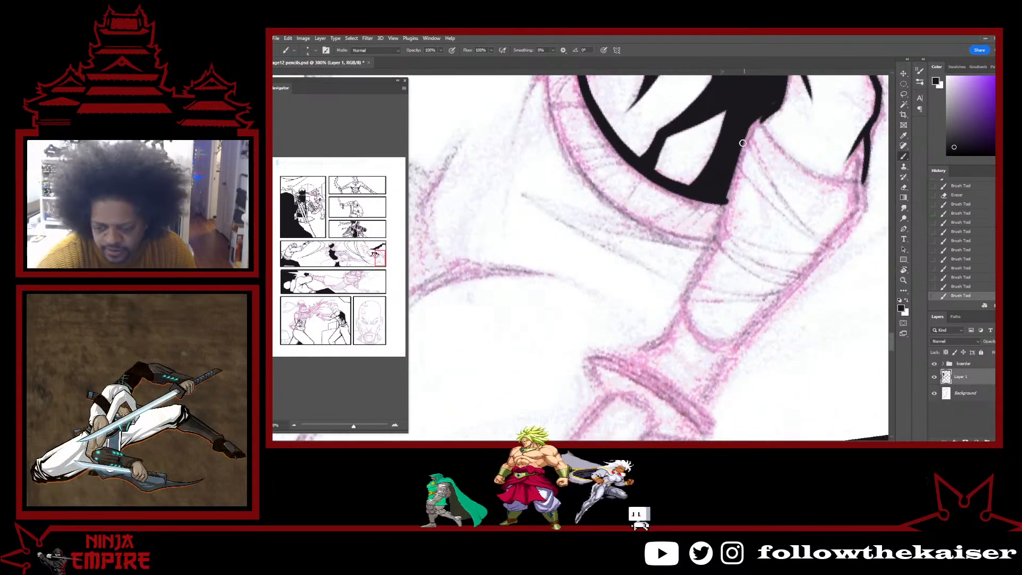
drag(742, 142, 685, 307)
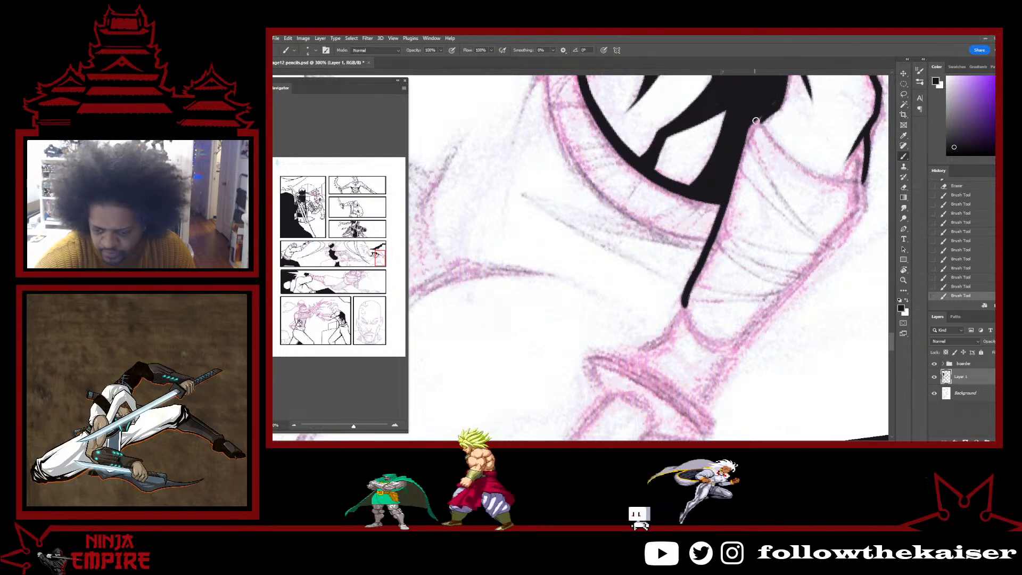
Ink the curved upper edge of the forearm wrap across the arm at the elbow and thicken it.
key(r)
drag(809, 255, 804, 213)
key(space)
mouse_move(830, 160)
mouse_down()
mouse_move(722, 216)
mouse_move(693, 404)
mouse_up()
key(r)
key(space)
mouse_move(692, 319)
mouse_down()
mouse_move(674, 238)
mouse_move(656, 242)
mouse_move(661, 324)
mouse_up()
drag(674, 209, 650, 269)
mouse_move(675, 209)
mouse_down()
mouse_move(654, 277)
mouse_move(658, 311)
mouse_up()
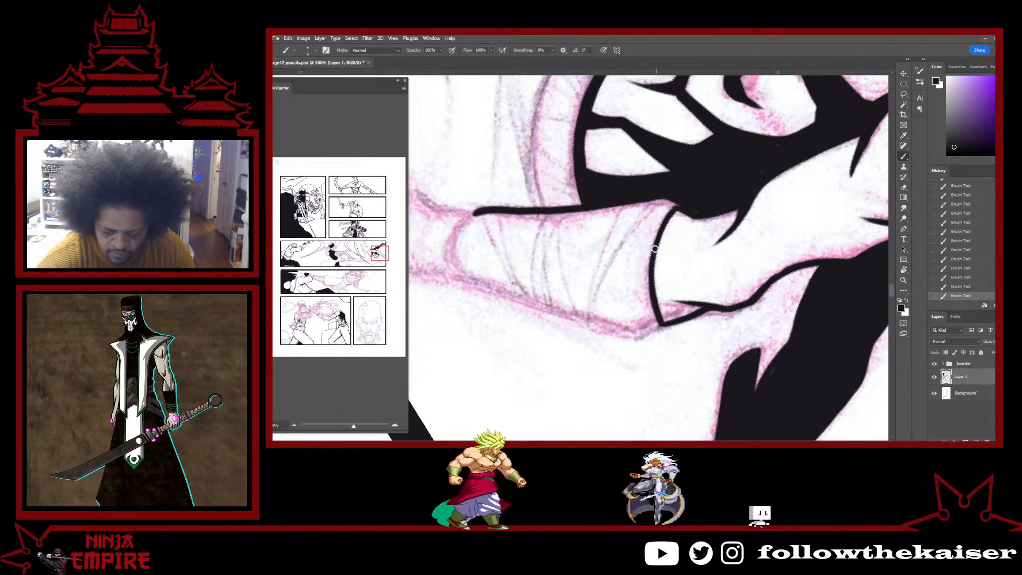
drag(655, 249, 661, 322)
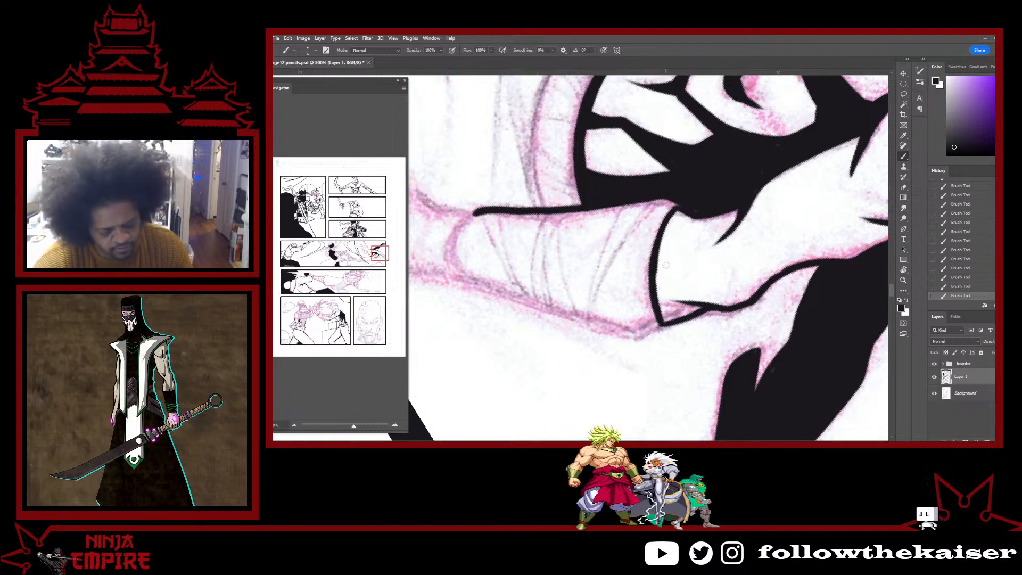
Tidy the forearm wrap's curved elbow edge and ink the forearm's outer edge from the elbow down to the wrist.
drag(670, 215, 658, 253)
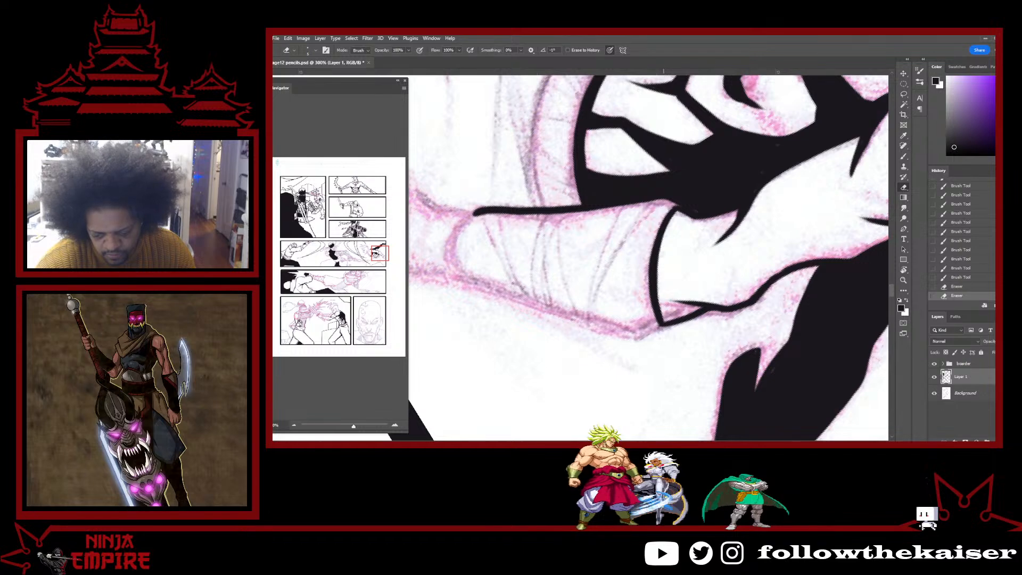
drag(662, 257, 660, 277)
key(r)
drag(734, 303, 687, 136)
key(b)
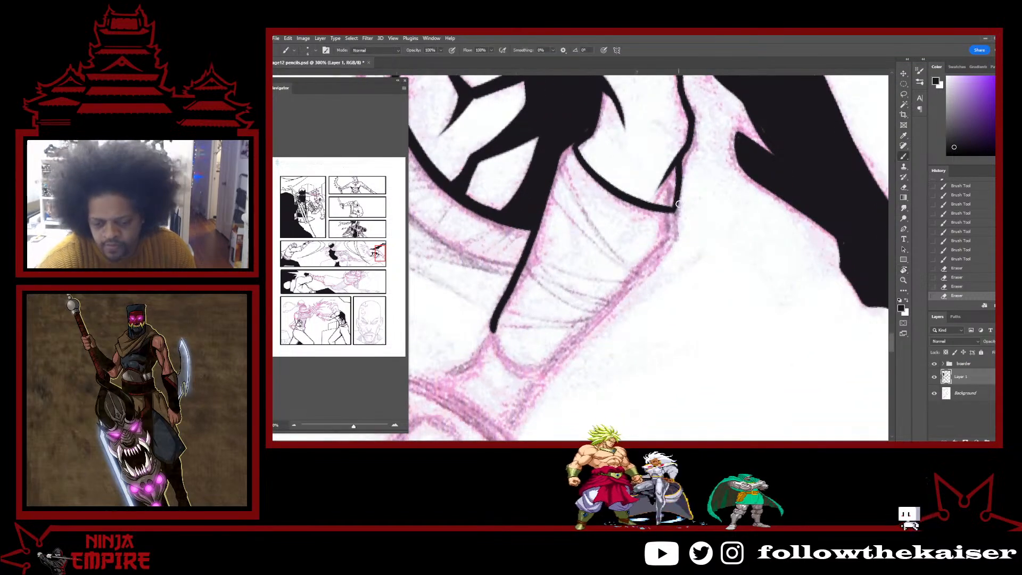
mouse_move(679, 197)
mouse_down()
mouse_move(681, 220)
mouse_move(709, 189)
mouse_move(634, 124)
mouse_up()
key(r)
key(b)
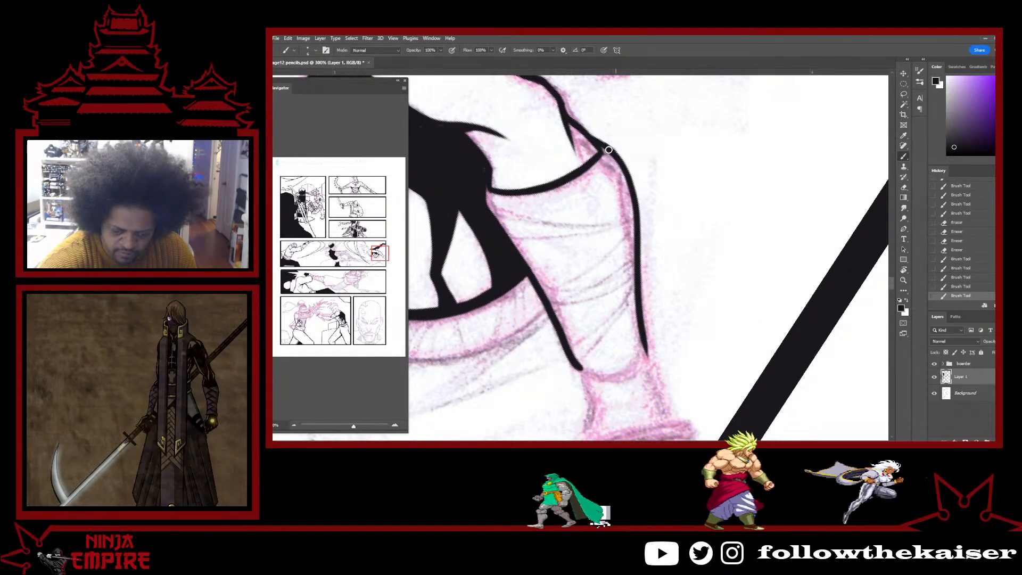
mouse_move(604, 147)
mouse_down()
mouse_move(632, 185)
mouse_move(622, 158)
mouse_move(637, 209)
mouse_move(634, 271)
mouse_up()
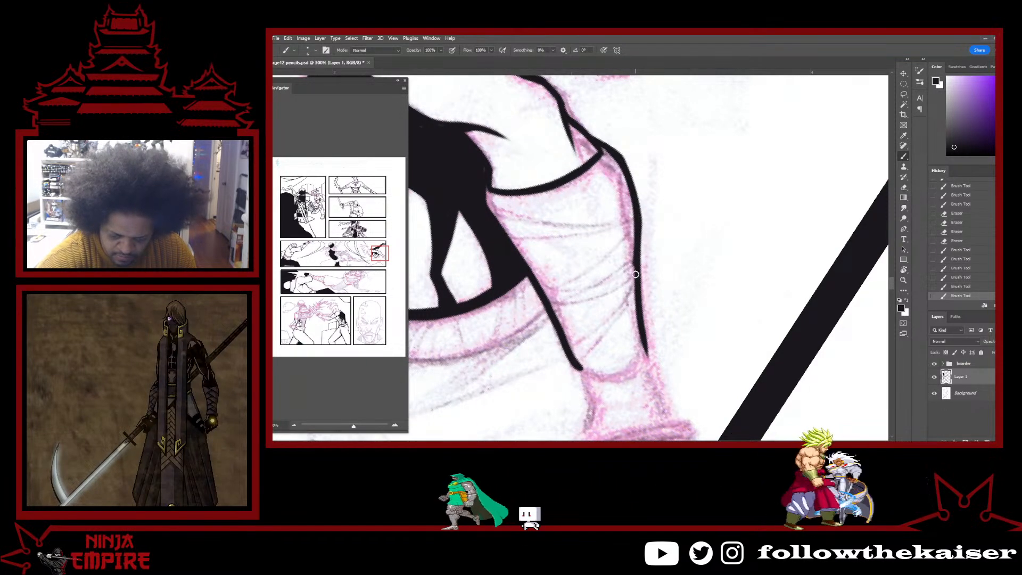
Close the wrist end of the forearm wrap with a rounded contour and thicken the adjoining outer edge.
key(r)
mouse_move(713, 315)
mouse_down()
mouse_move(606, 415)
mouse_move(674, 316)
mouse_up()
mouse_move(799, 216)
mouse_down()
mouse_move(781, 358)
mouse_move(769, 372)
mouse_up()
key(b)
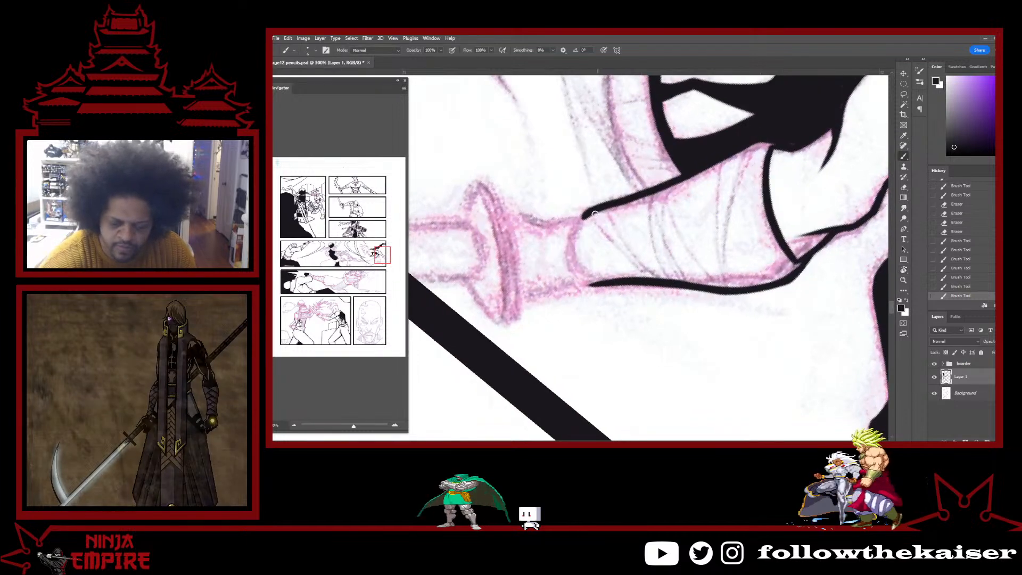
mouse_move(585, 281)
mouse_down()
mouse_move(588, 215)
mouse_move(593, 284)
mouse_move(564, 287)
mouse_move(556, 277)
mouse_move(568, 343)
mouse_up()
key(r)
key(b)
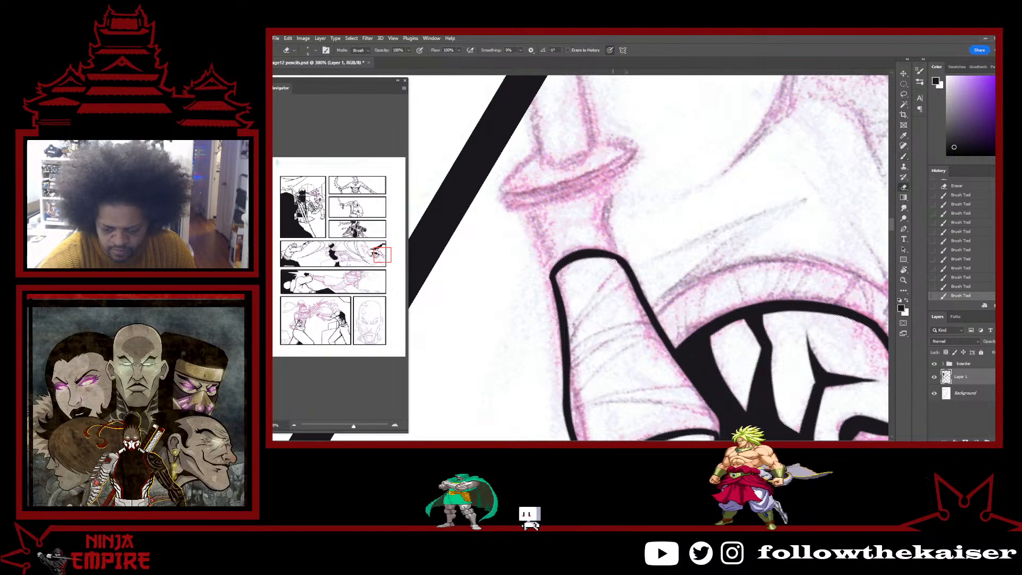
drag(712, 304, 708, 313)
key(b)
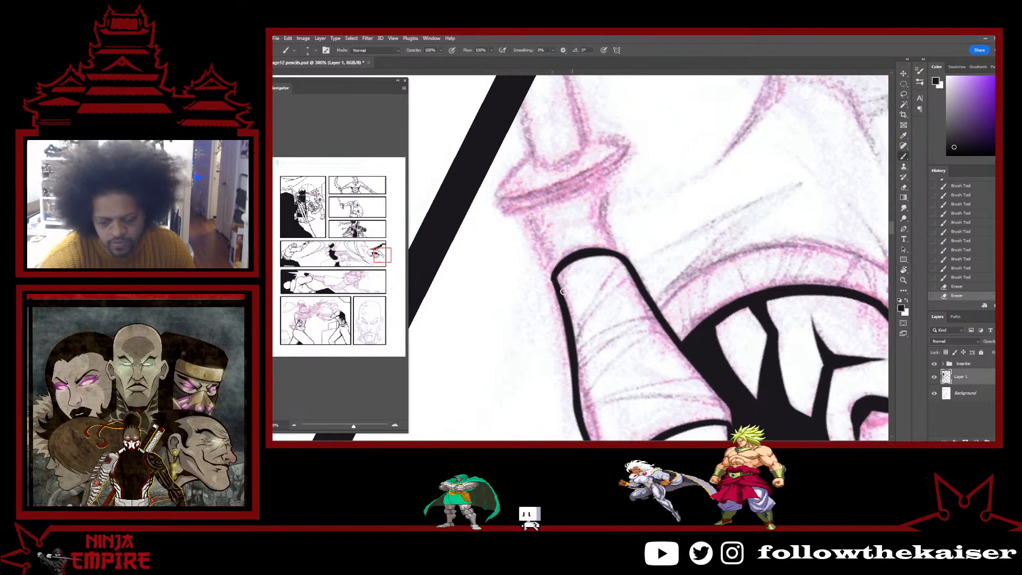
drag(565, 313, 578, 375)
Ink thin crossing bandage lines over the wrist half of the forearm wrap on a new layer.
key(r)
mouse_move(765, 259)
mouse_down()
mouse_move(747, 178)
mouse_move(719, 205)
mouse_up()
key(b)
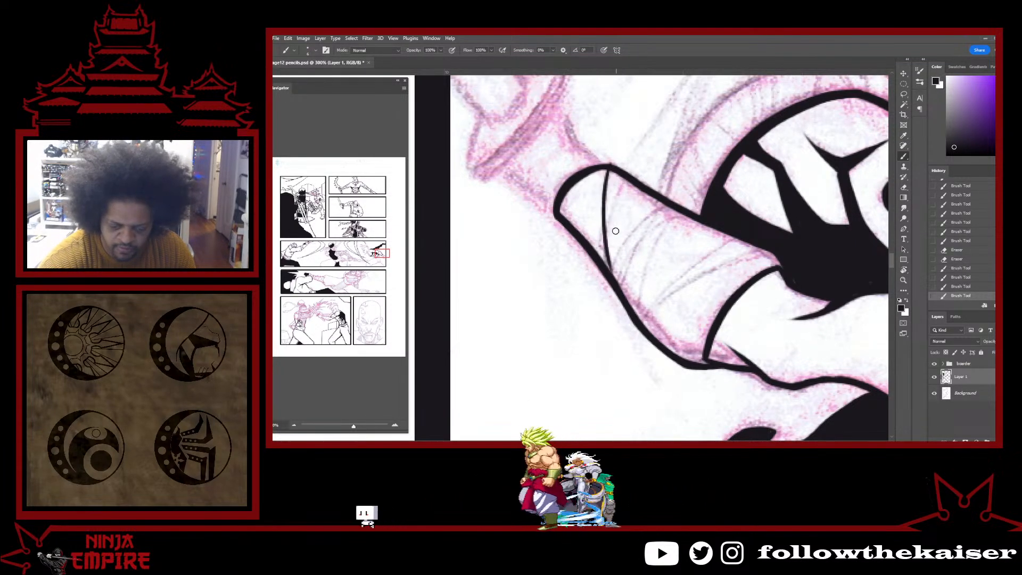
key(ctrl+z)
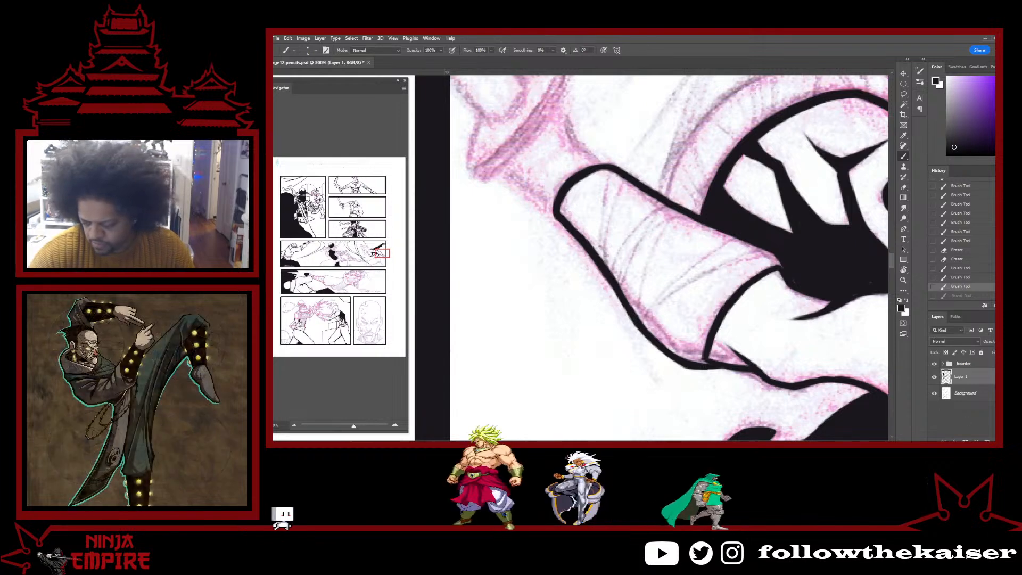
mouse_move(609, 166)
mouse_down()
mouse_move(601, 269)
mouse_move(607, 258)
mouse_up()
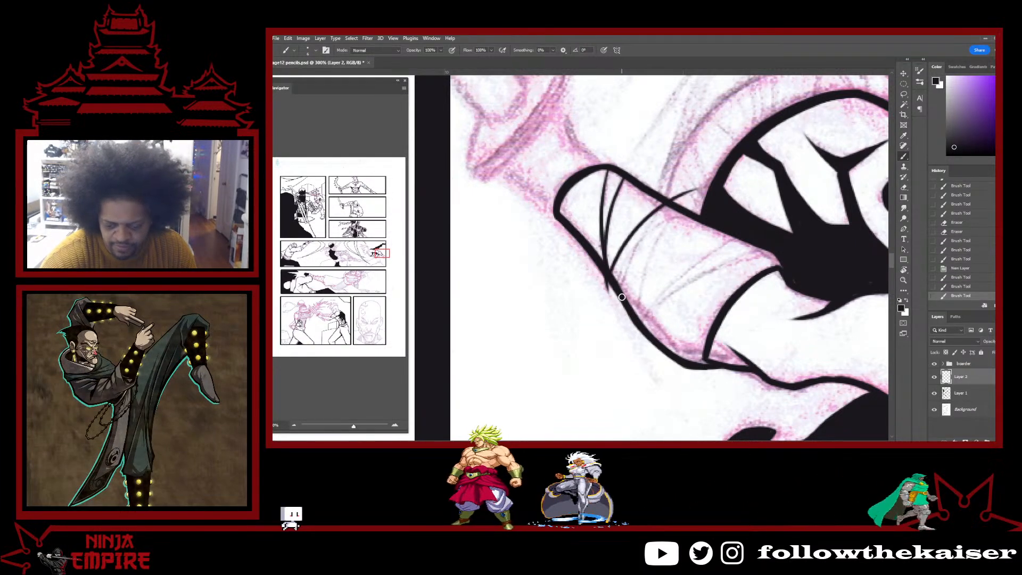
drag(619, 282, 684, 204)
drag(627, 268, 679, 224)
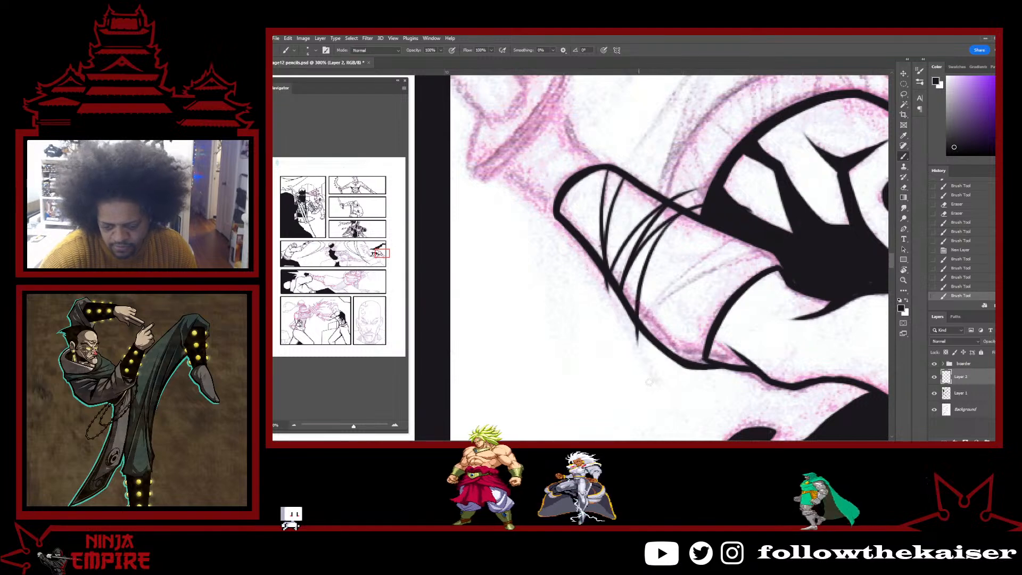
drag(768, 308, 776, 261)
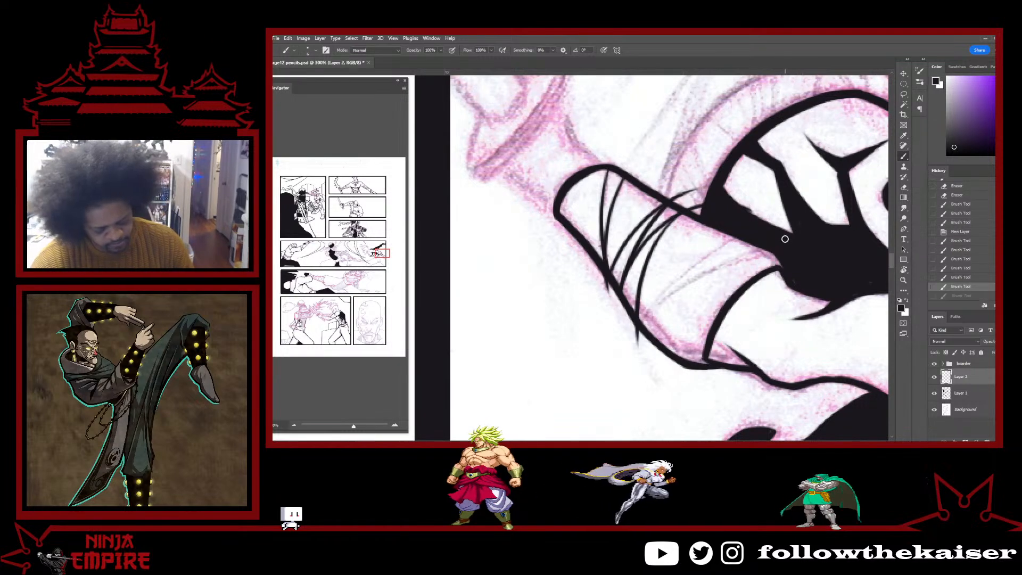
Add curved bandage lines across the elbow half of the forearm wrap.
key(r)
drag(705, 309, 710, 254)
drag(668, 301, 725, 178)
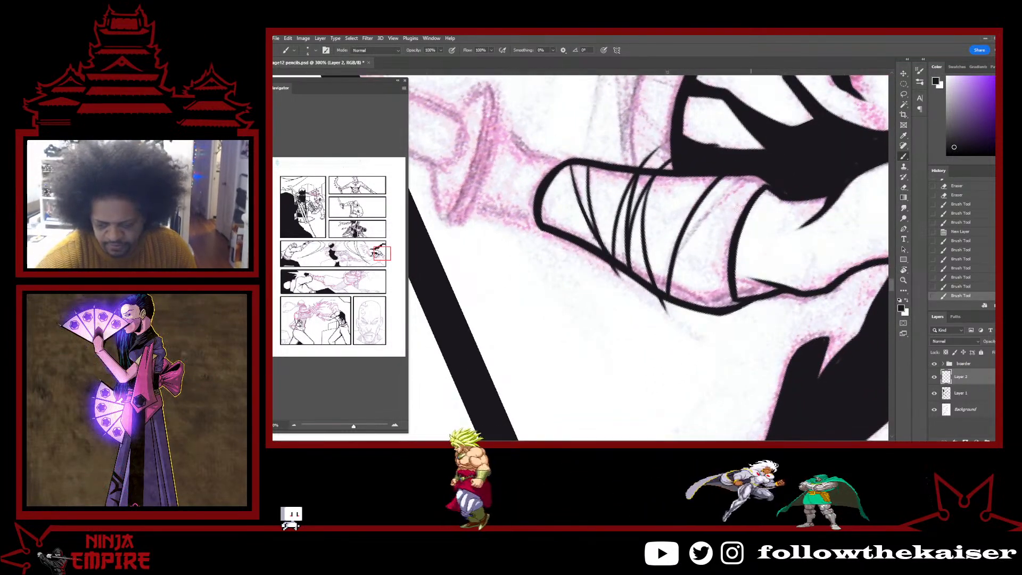
drag(672, 272, 755, 175)
Erase the ends of the bandage lines that overshoot the forearm wrap's outline.
key(r)
mouse_move(748, 263)
mouse_down()
mouse_move(795, 149)
mouse_move(588, 56)
mouse_move(589, 220)
mouse_move(631, 164)
mouse_up()
key(e)
drag(470, 192, 479, 153)
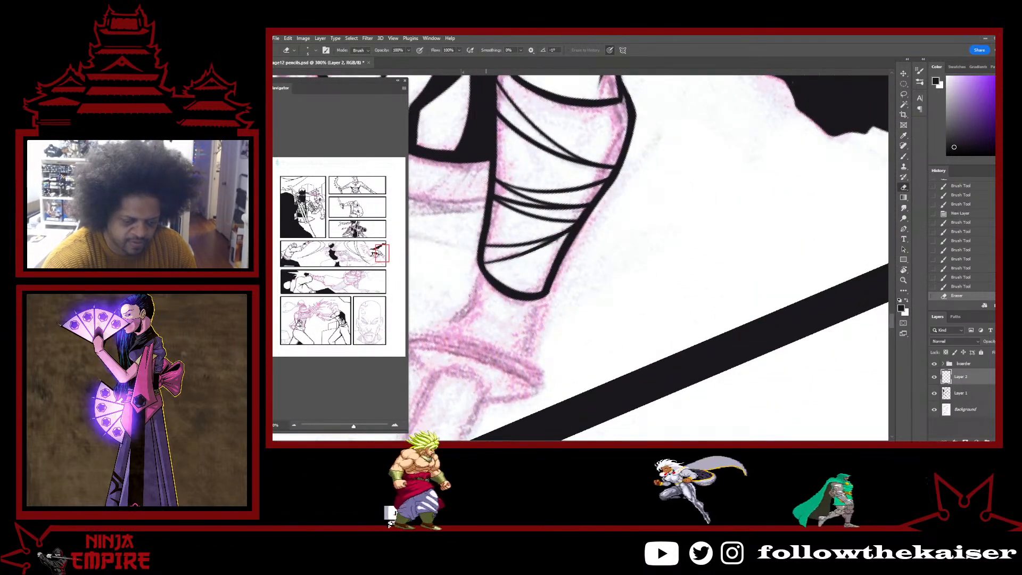
click(500, 313)
Examine the inked torso and wrapped arm at panel and page scale.
drag(622, 351, 844, 290)
drag(643, 104, 701, 223)
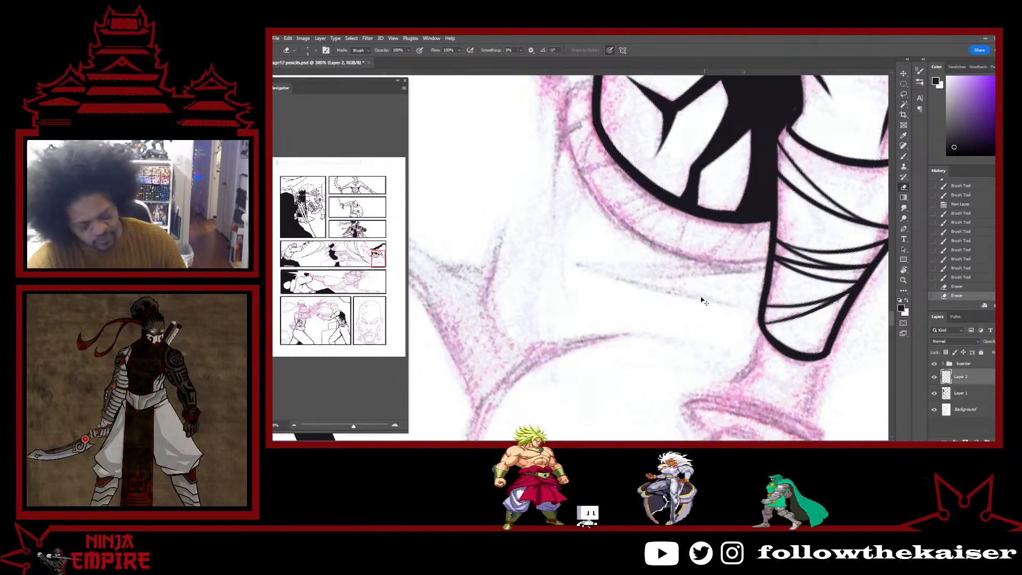
scroll(701, 299, down, 2)
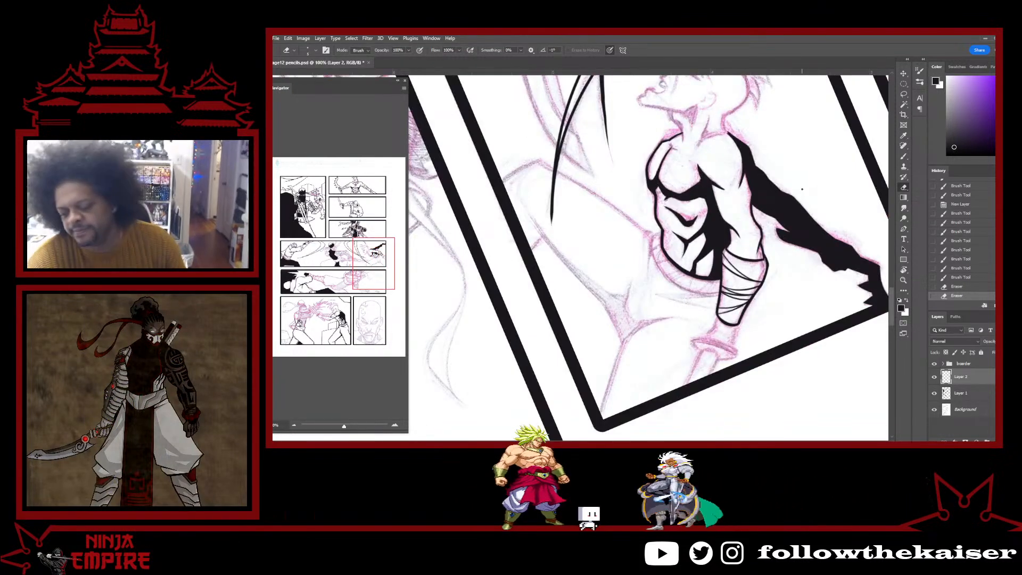
scroll(756, 305, down, 1)
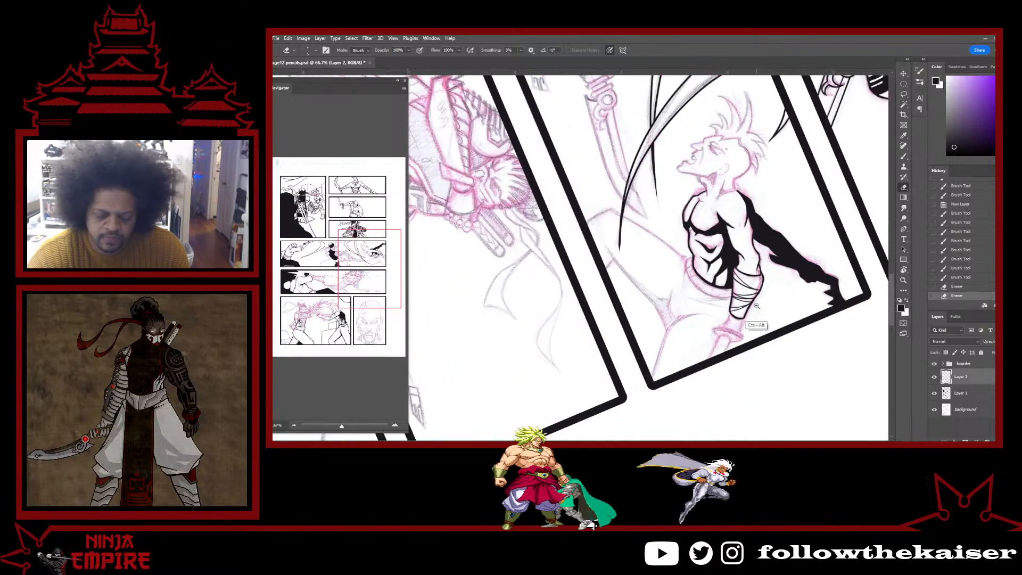
scroll(756, 305, down, 1)
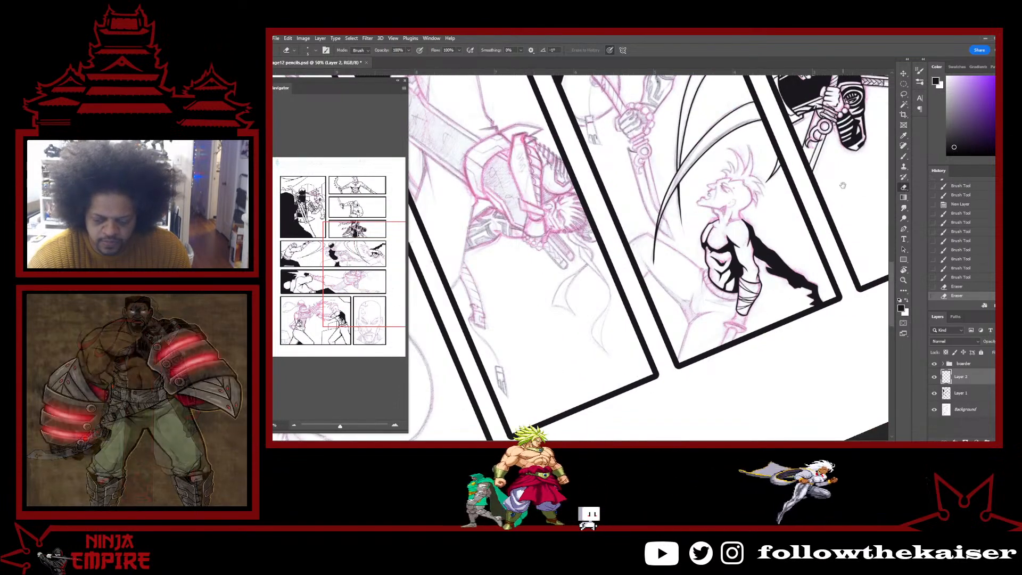
scroll(743, 263, up, 4)
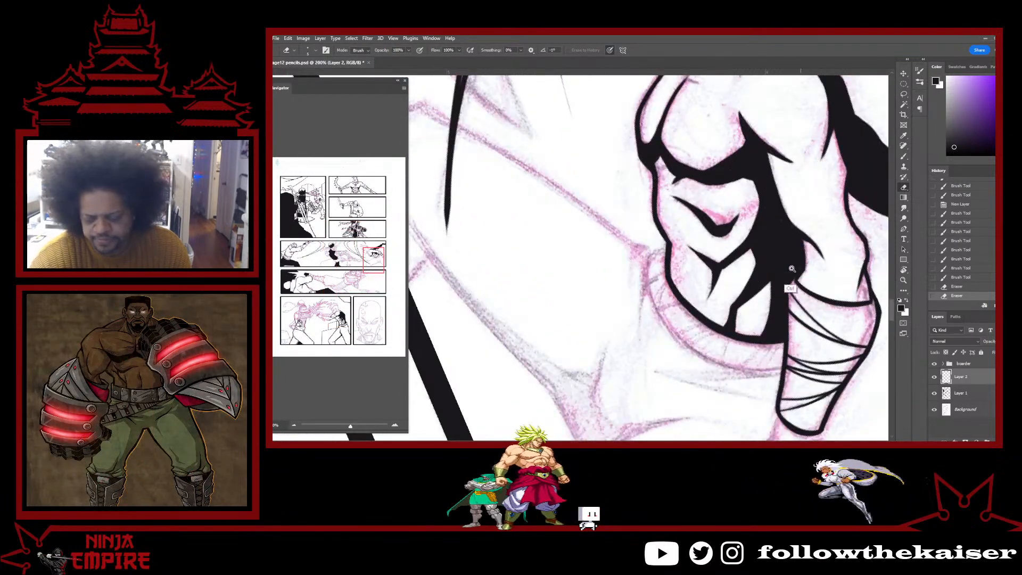
scroll(726, 287, up, 1)
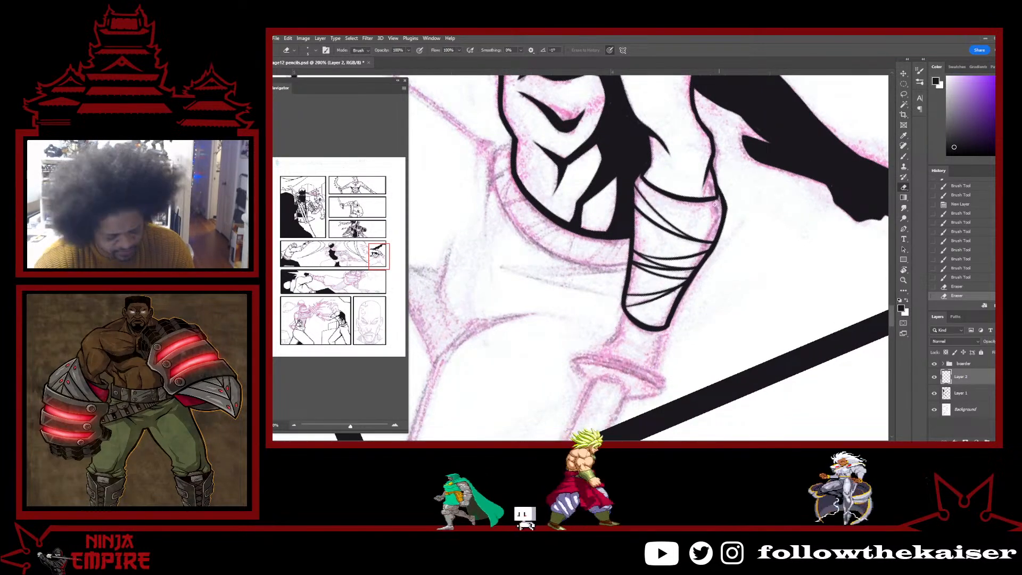
Reshape the forearm wrap's outer edge into a slimmer contour on Layer 1, alternating brush and eraser.
key(r)
drag(773, 237, 750, 164)
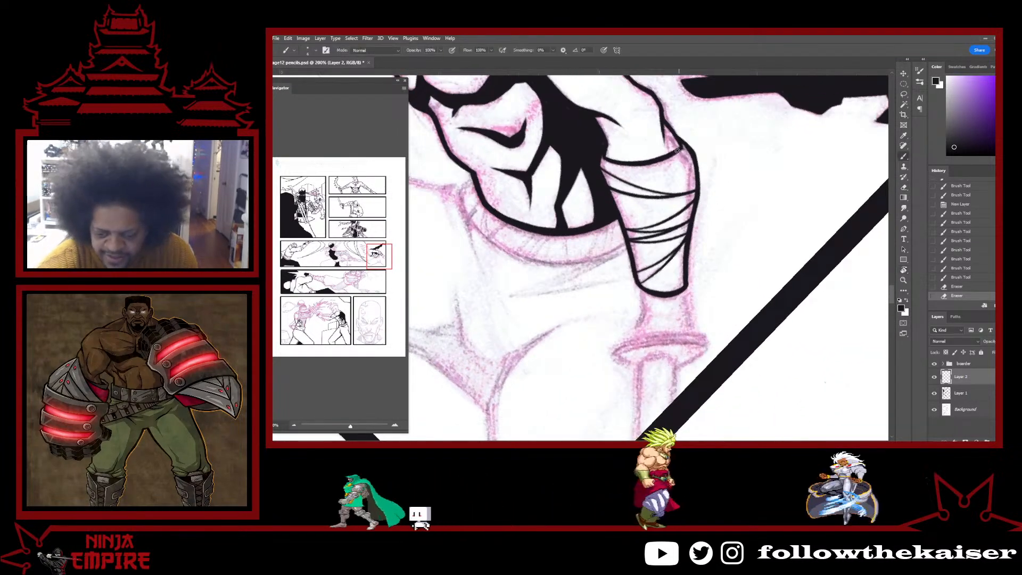
mouse_move(671, 124)
mouse_down()
mouse_move(692, 156)
mouse_move(697, 192)
mouse_move(686, 283)
mouse_up()
click(945, 392)
key(b)
key(e)
key(b)
key(e)
key(b)
key(e)
key(b)
drag(691, 204, 685, 282)
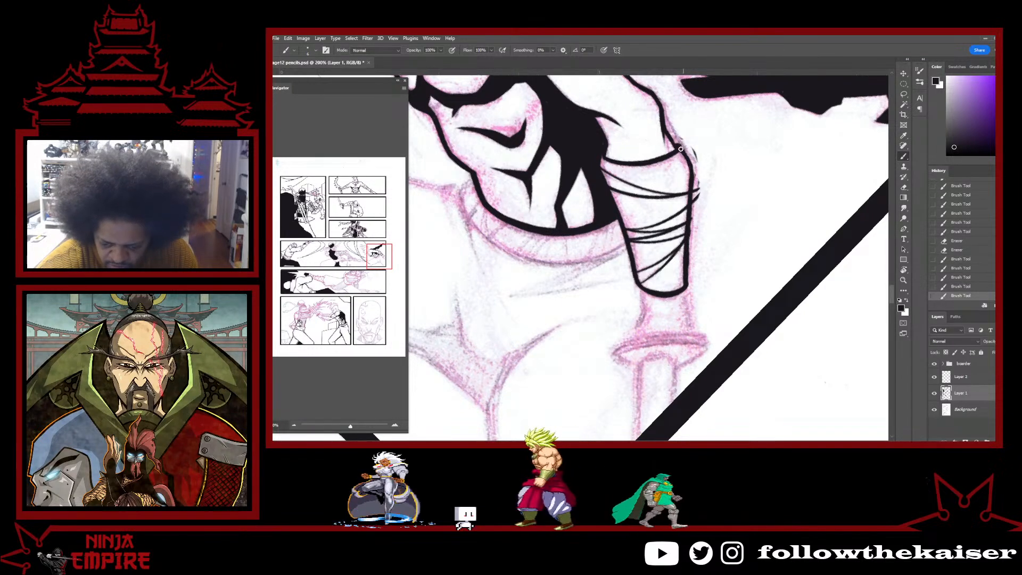
Refine the outer contour just below the elbow and erase the bandage line ends protruding past it on Layer 2.
drag(685, 157, 692, 175)
key(e)
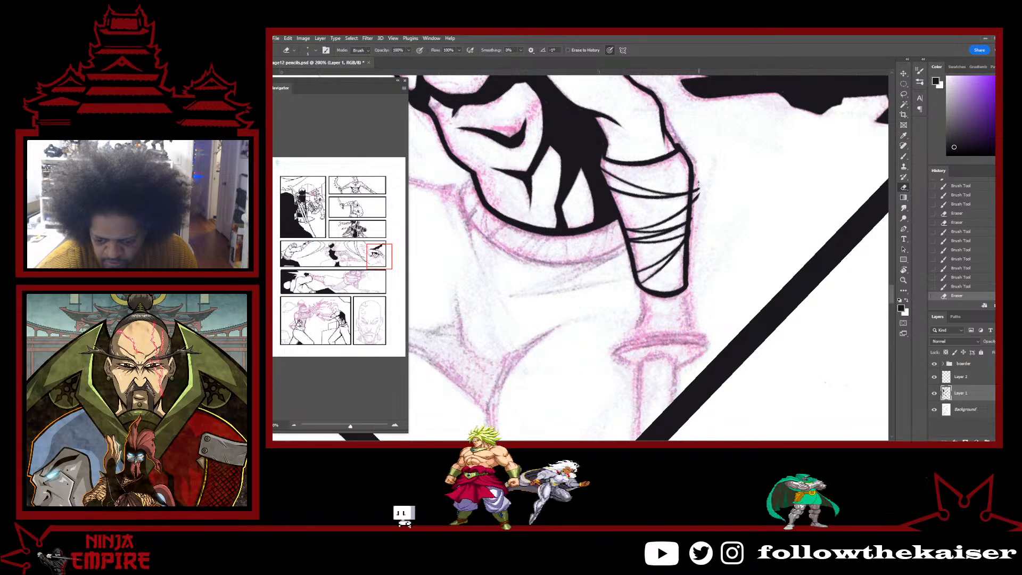
drag(699, 185, 700, 180)
key(b)
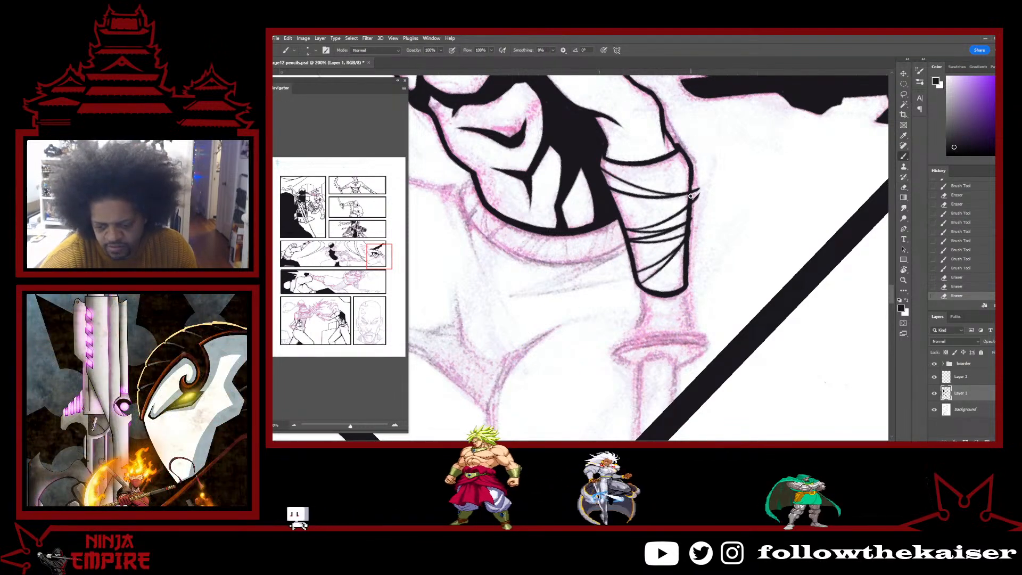
key(e)
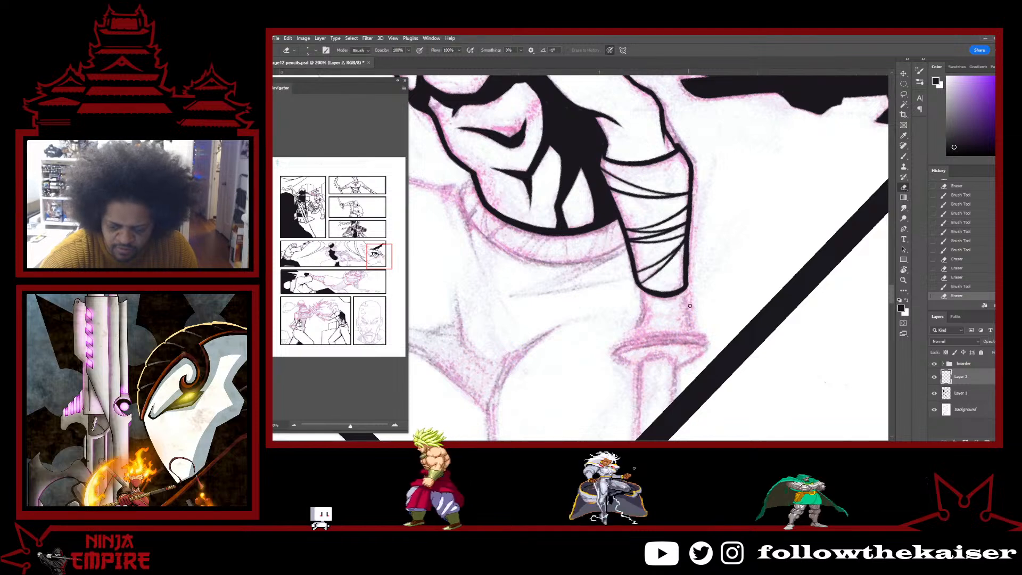
key(e)
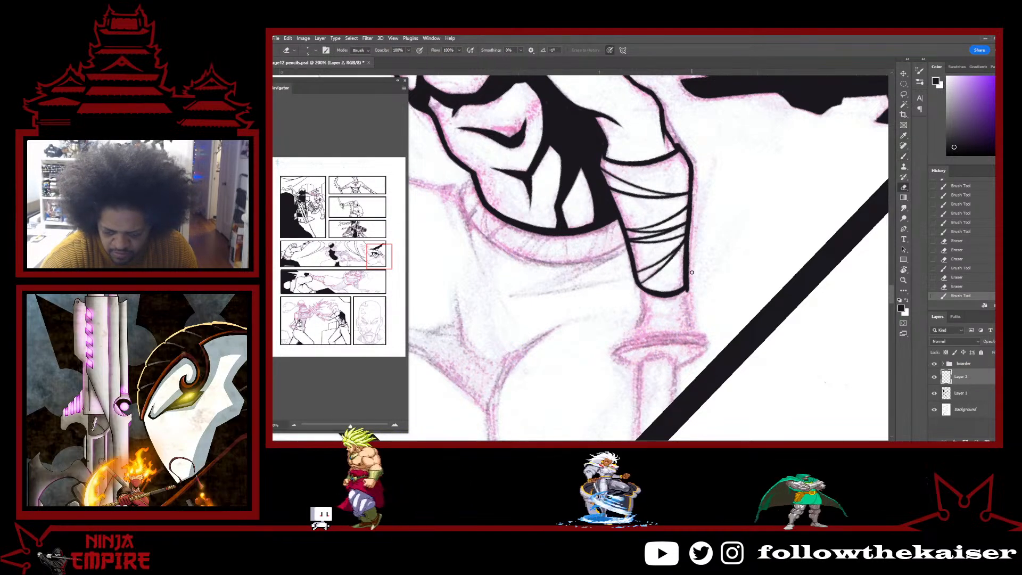
drag(690, 283, 690, 281)
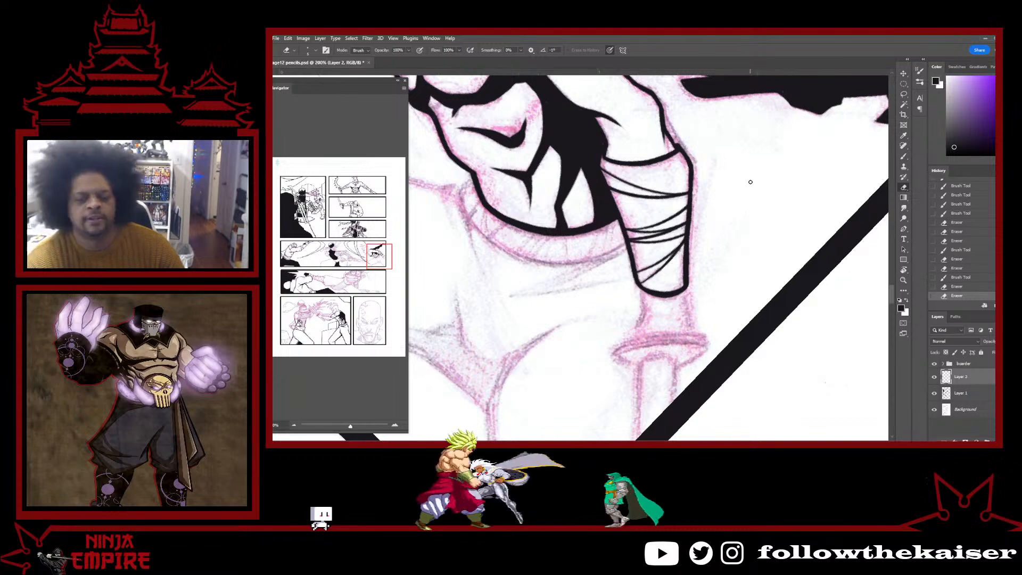
Ink the outer curve of the waistband from the side of the torso to the wrapped forearm, using 50% brush smoothing.
key(r)
drag(741, 206, 653, 346)
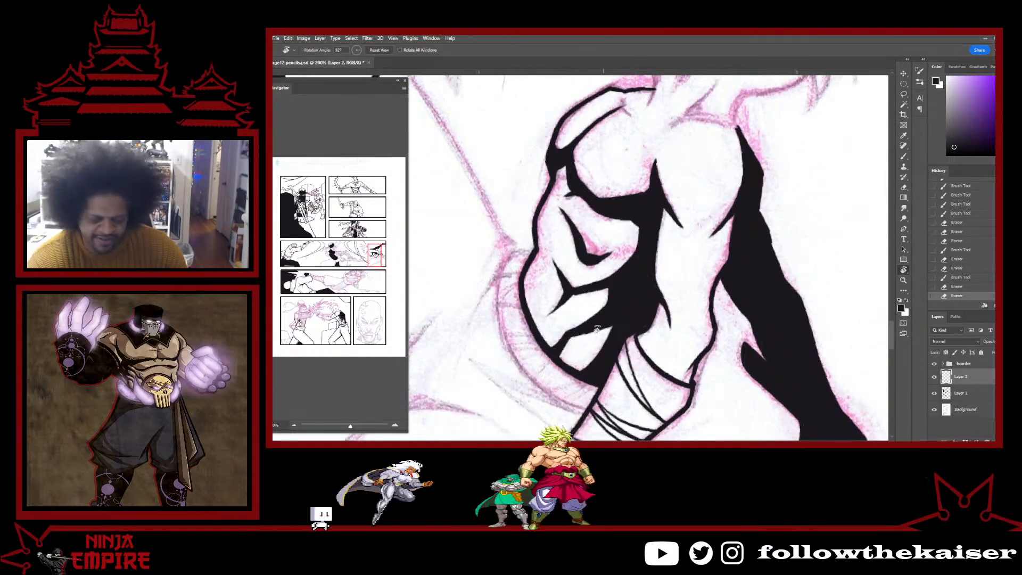
drag(597, 329, 634, 317)
drag(691, 228, 651, 207)
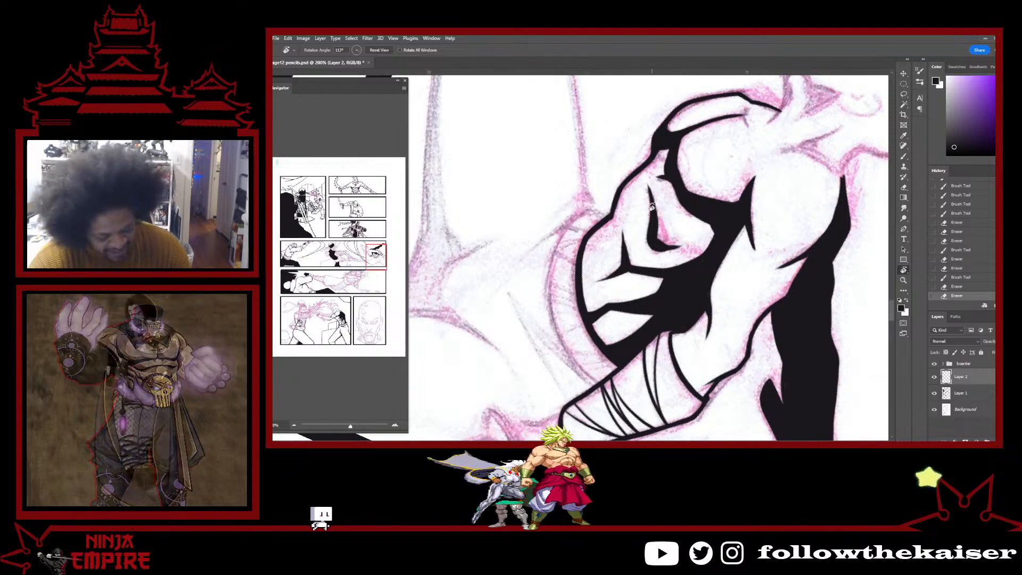
drag(672, 290, 569, 79)
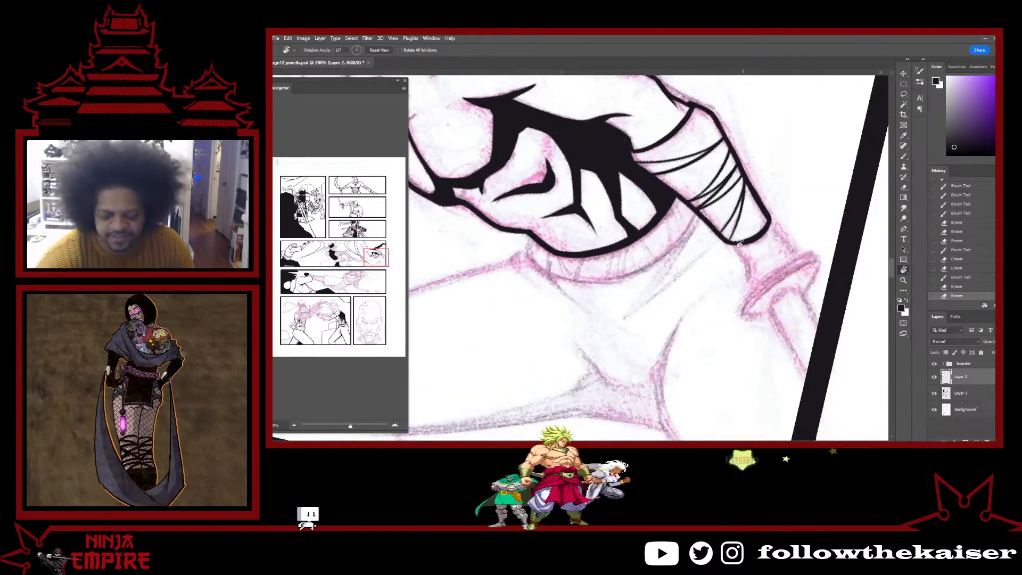
drag(738, 243, 659, 276)
key(b)
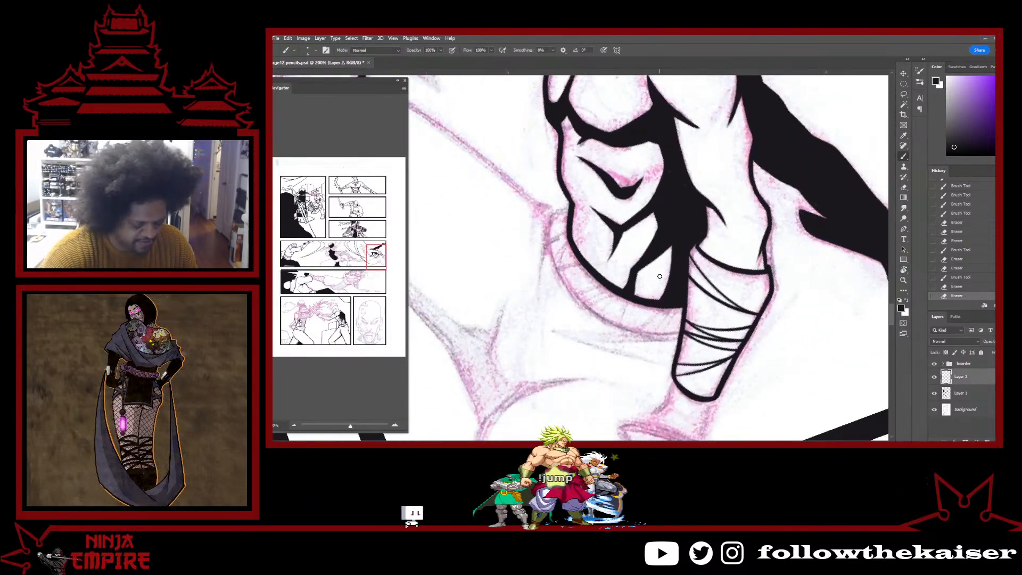
key(r)
drag(732, 278, 696, 371)
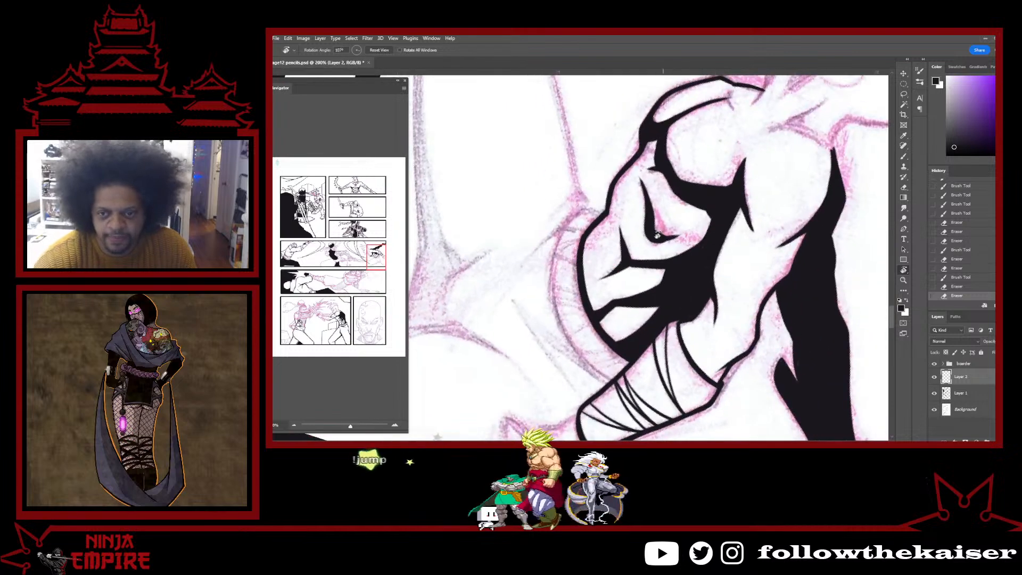
key(ctrl+plus)
mouse_move(653, 312)
mouse_down()
mouse_move(707, 253)
mouse_move(677, 237)
mouse_up()
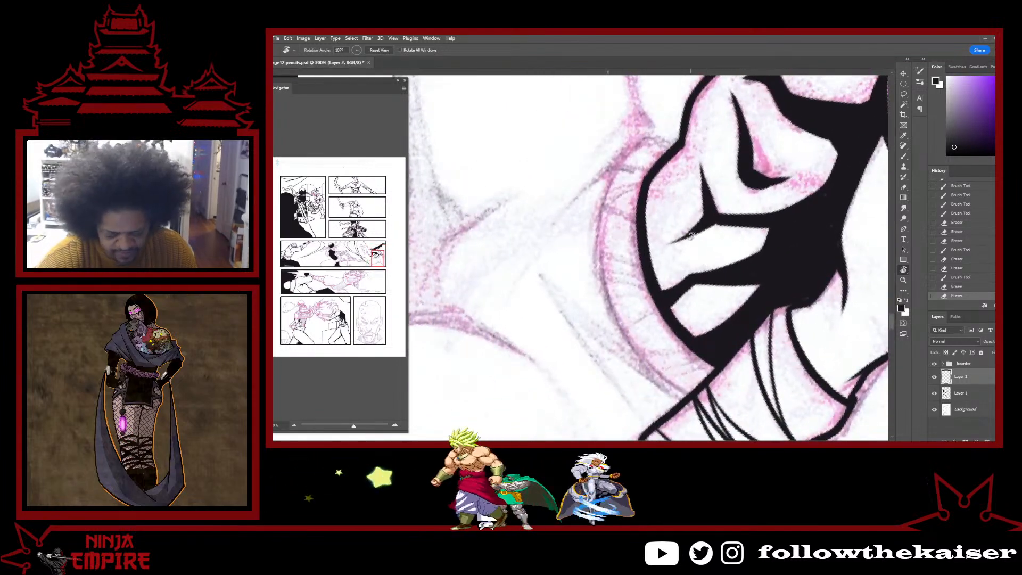
key(b)
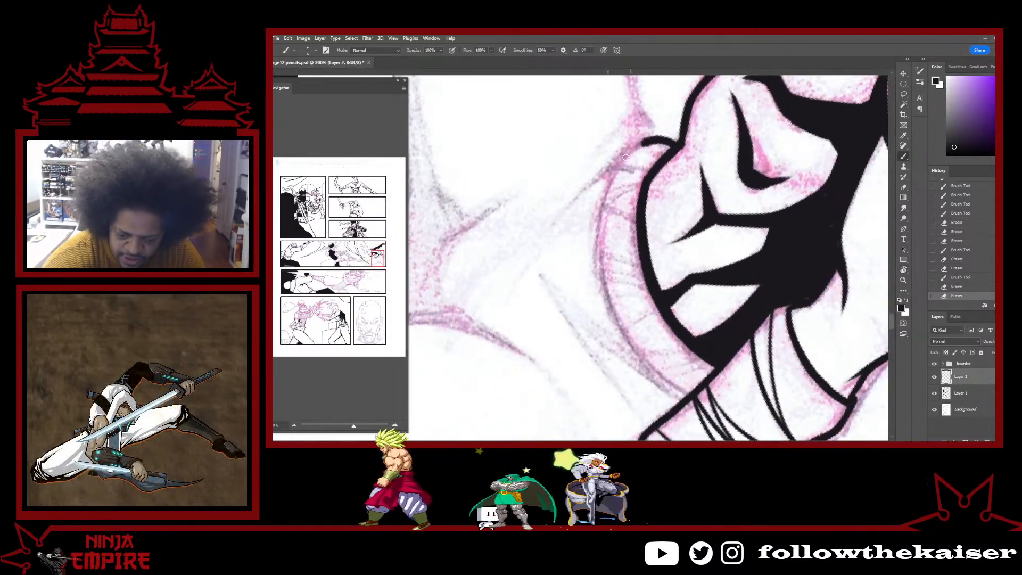
drag(636, 351, 693, 396)
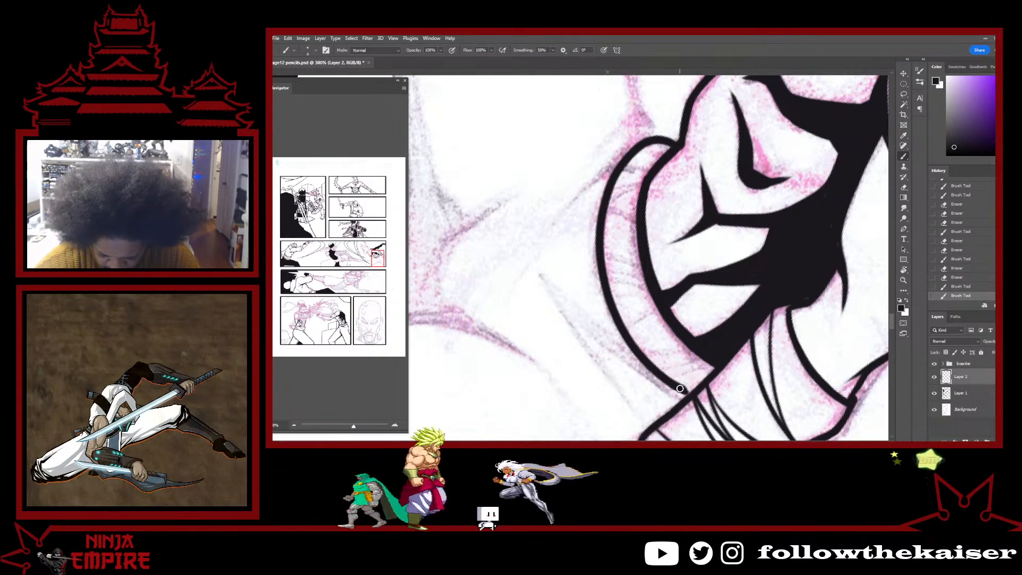
Extend the outer waistband curve until it meets the edge of the wrapped forearm on Layer 2.
mouse_move(681, 388)
mouse_down()
mouse_move(698, 396)
mouse_move(708, 386)
mouse_up()
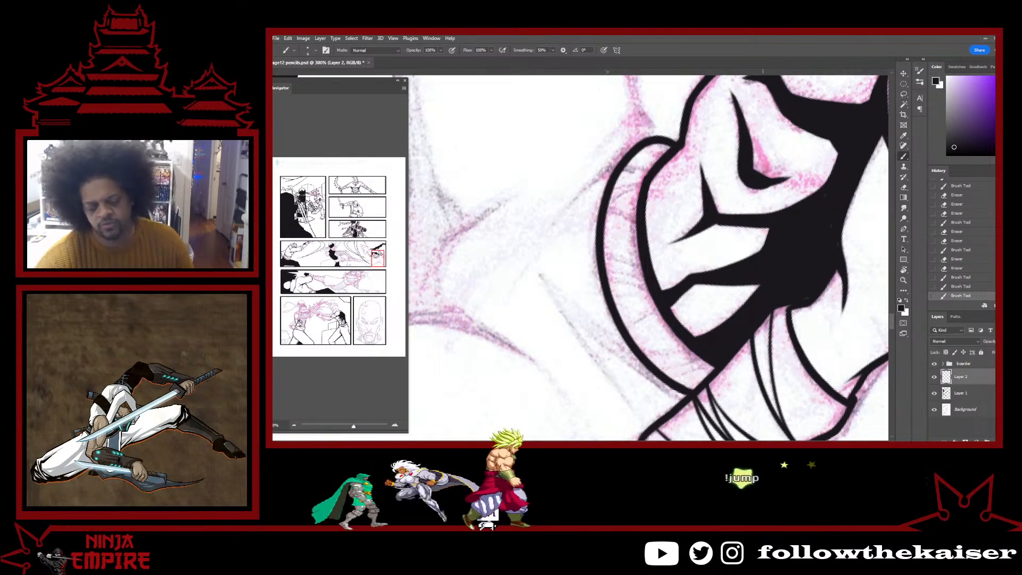
ctrl+alt+click(741, 322)
ctrl+alt+click(741, 323)
ctrl+alt+click(741, 322)
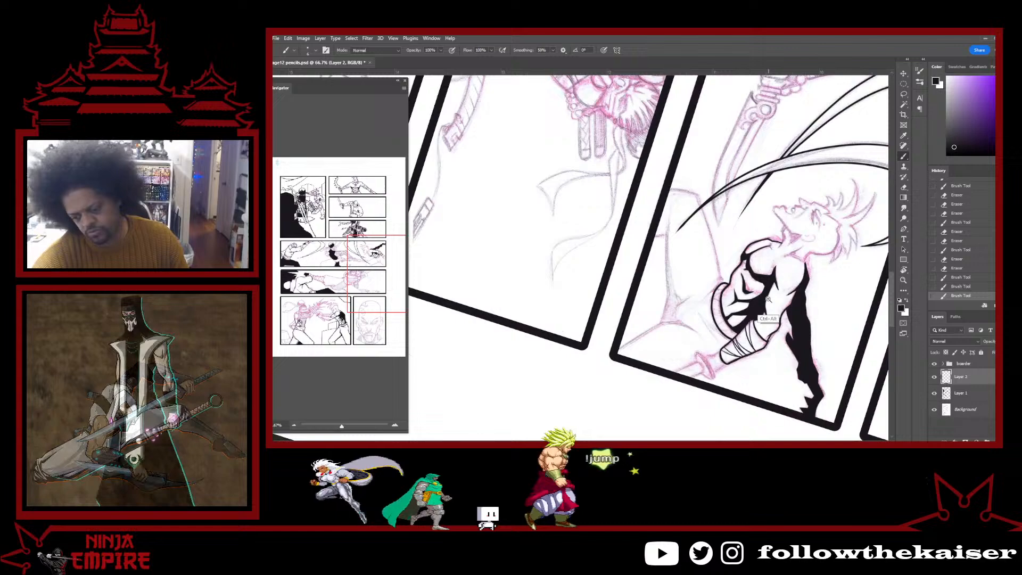
Ink groups of short fold lines across the full waistband on a new layer, using 0% brush smoothing.
ctrl+click(740, 312)
ctrl+click(740, 312)
ctrl+click(740, 312)
key(r)
drag(753, 310, 720, 314)
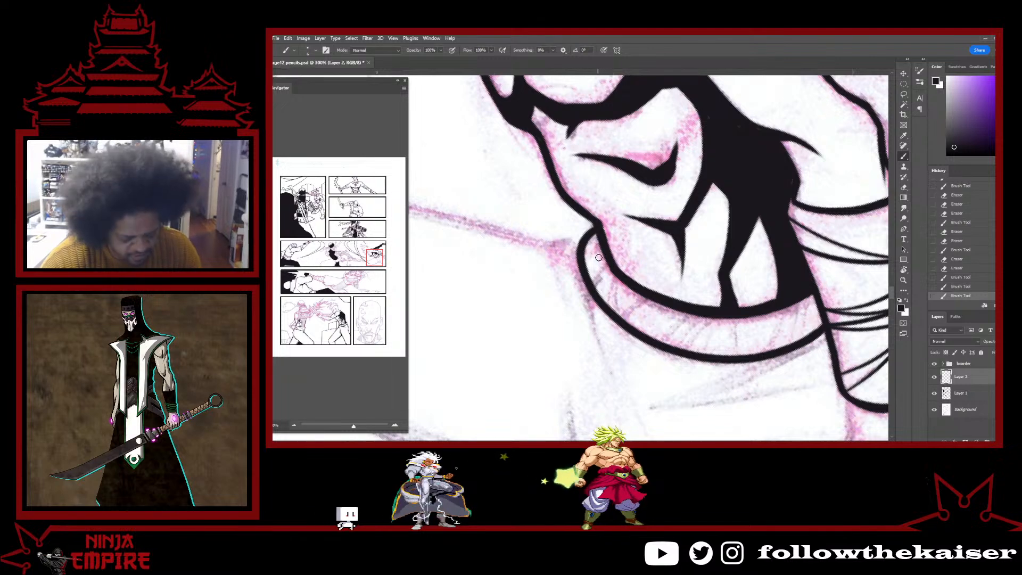
drag(601, 246, 601, 280)
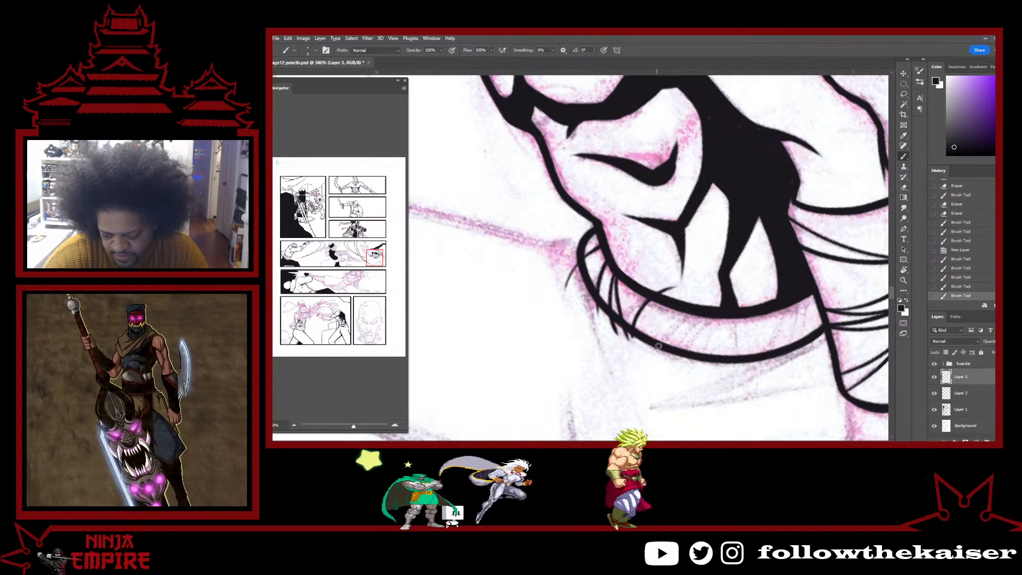
mouse_move(677, 347)
mouse_down()
mouse_move(713, 320)
mouse_move(730, 374)
mouse_move(789, 308)
mouse_move(810, 334)
mouse_up()
drag(814, 293, 815, 332)
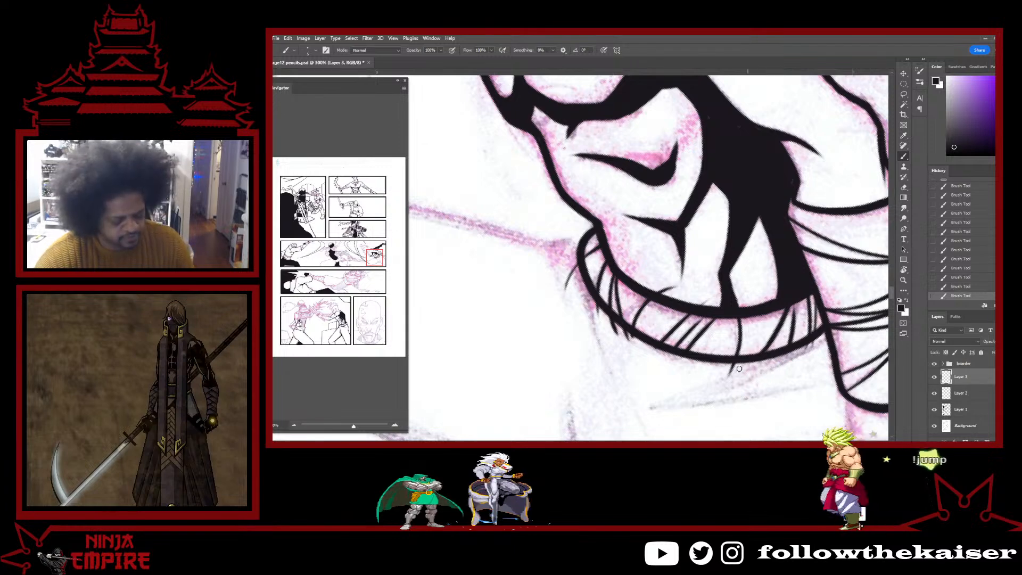
Erase the fold line ends sticking out past the waistband's outer edge on Layer 3.
key(e)
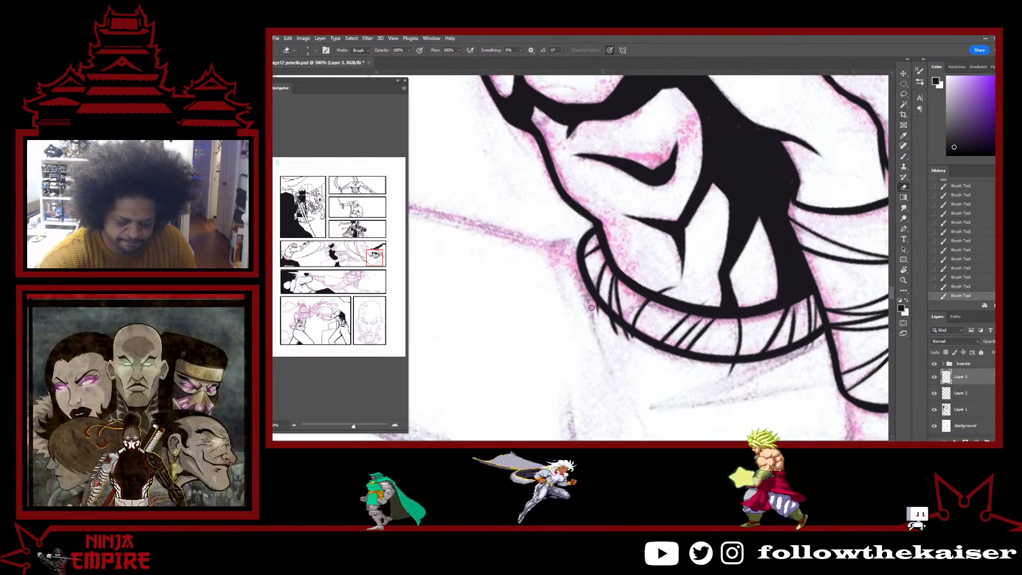
drag(612, 322, 632, 349)
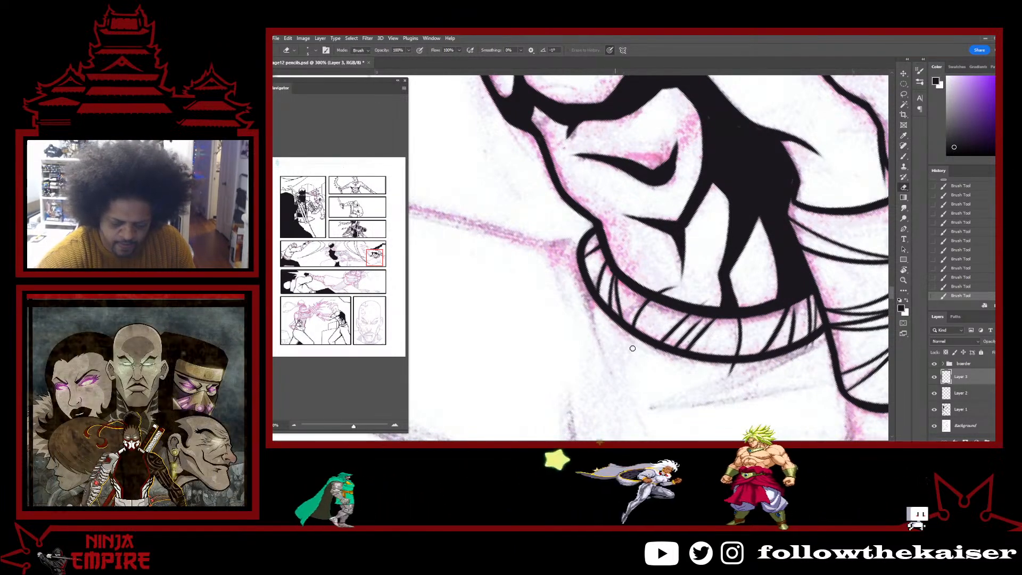
drag(736, 368, 733, 381)
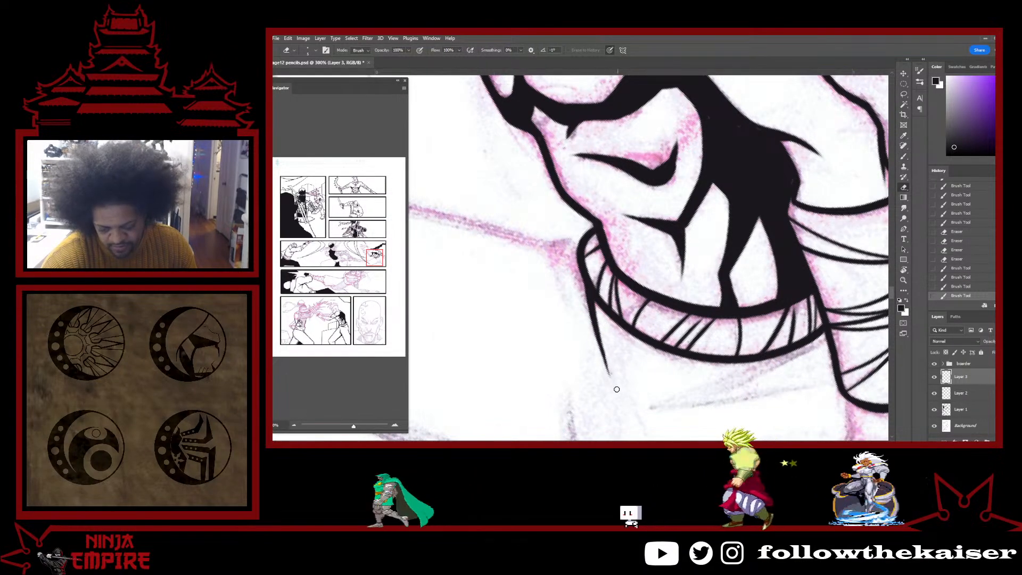
Ink tapered trouser creases fanning out below the waistband on the side nearest the wrapped forearm.
key(r)
drag(610, 340, 662, 293)
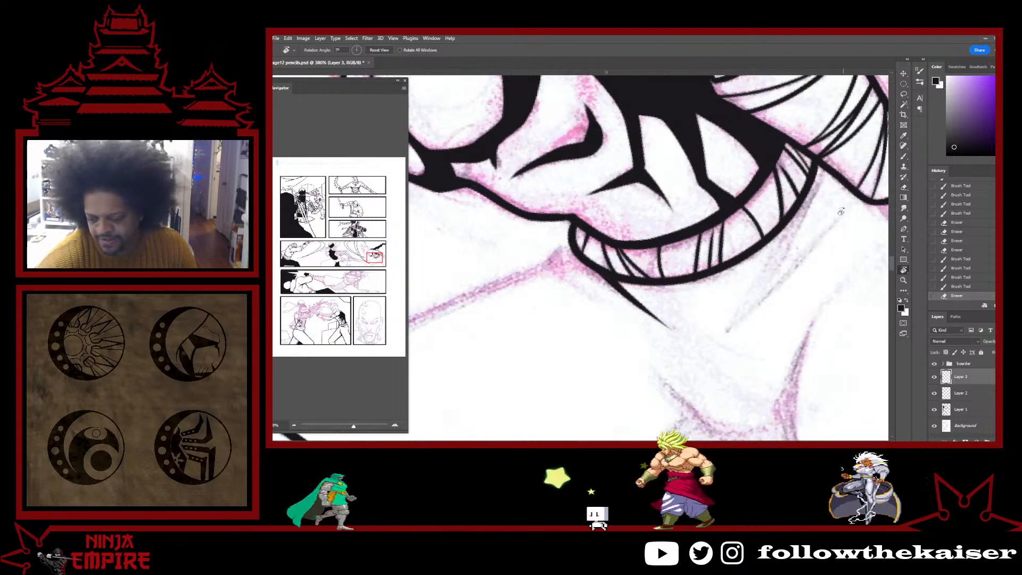
key(b)
drag(800, 143, 737, 308)
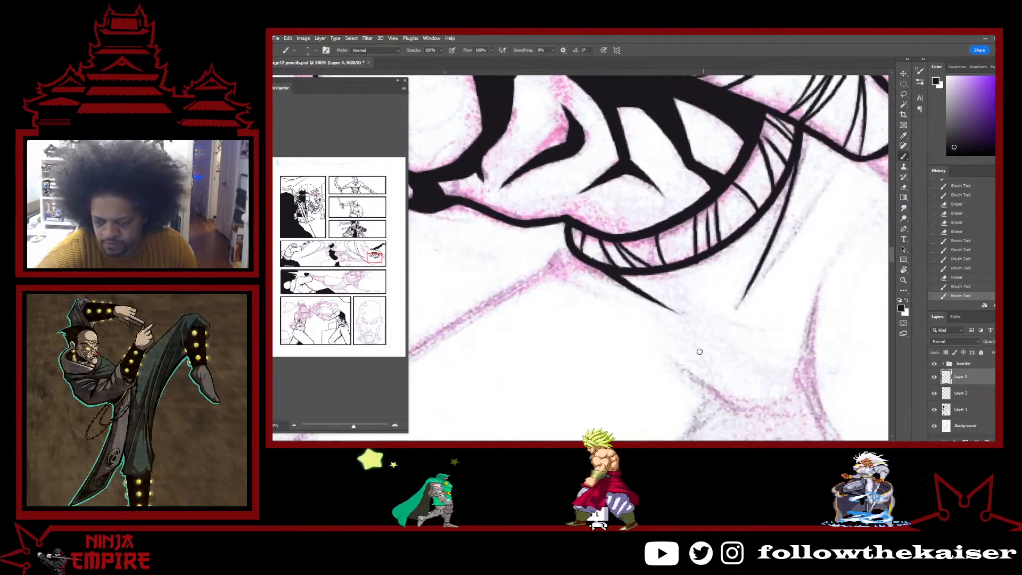
mouse_move(793, 175)
mouse_down()
mouse_move(774, 226)
mouse_move(793, 297)
mouse_move(697, 367)
mouse_move(708, 293)
mouse_up()
key(r)
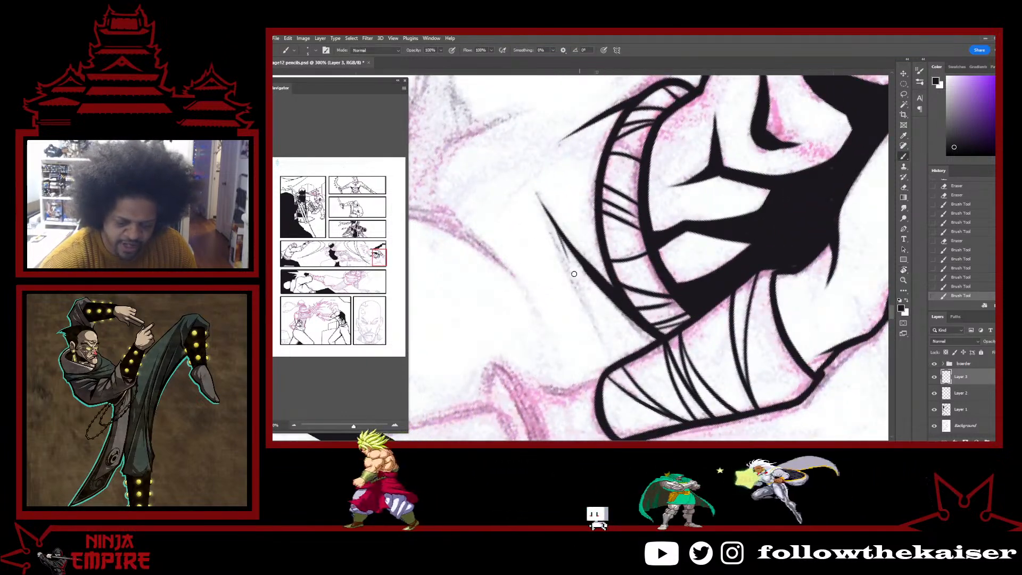
drag(556, 231, 601, 339)
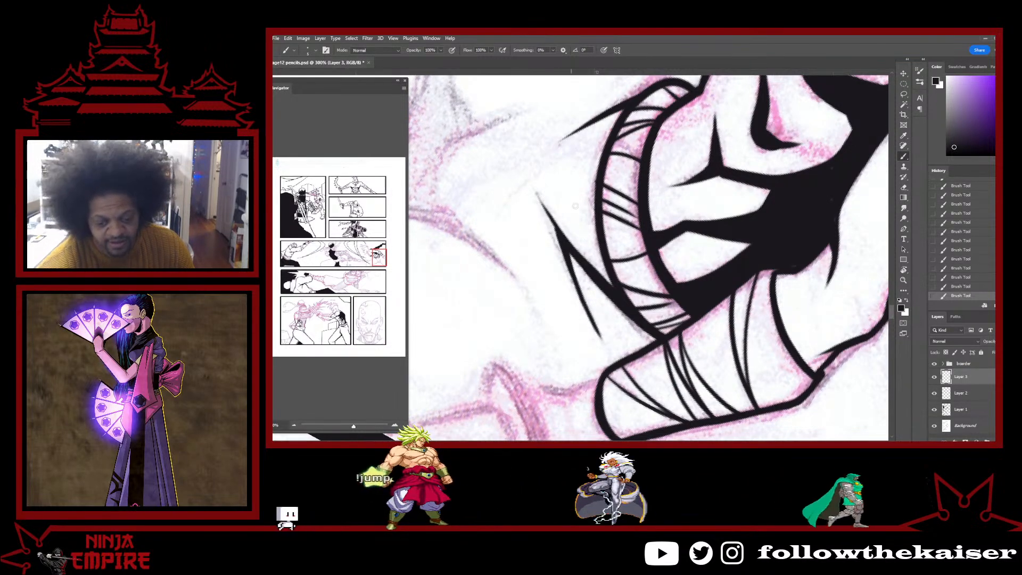
Ink a short stroke from the waistband's outer corner to begin the fighter's thigh outline.
drag(681, 229, 721, 291)
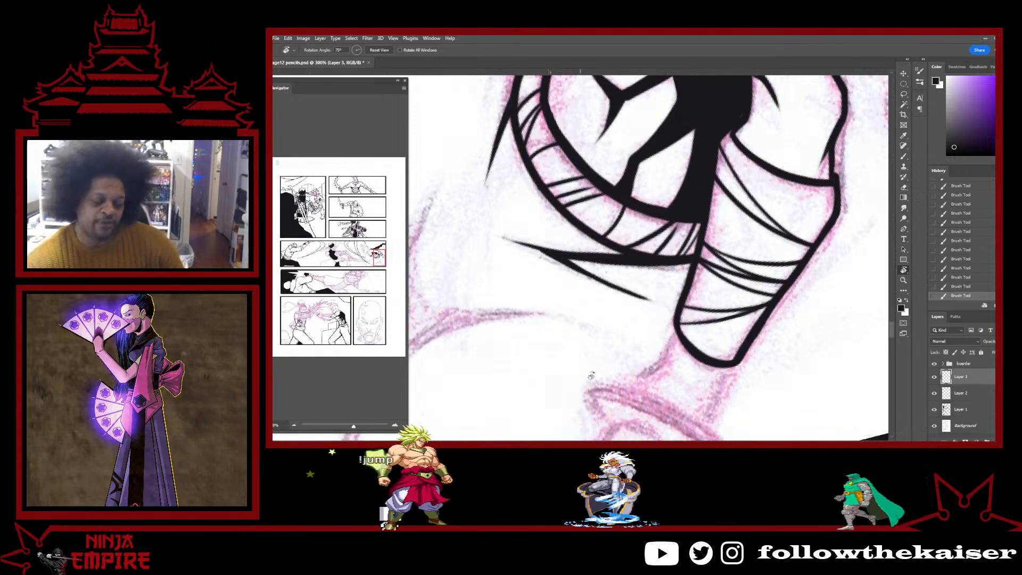
mouse_move(564, 320)
mouse_down()
mouse_move(608, 329)
mouse_move(708, 291)
mouse_up()
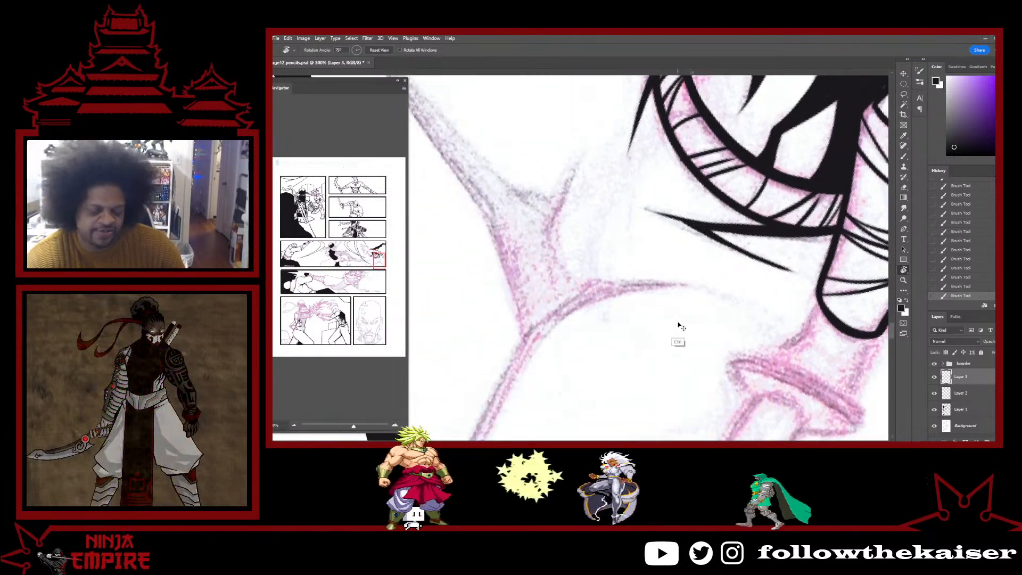
key(ctrl+minus)
drag(733, 255, 642, 119)
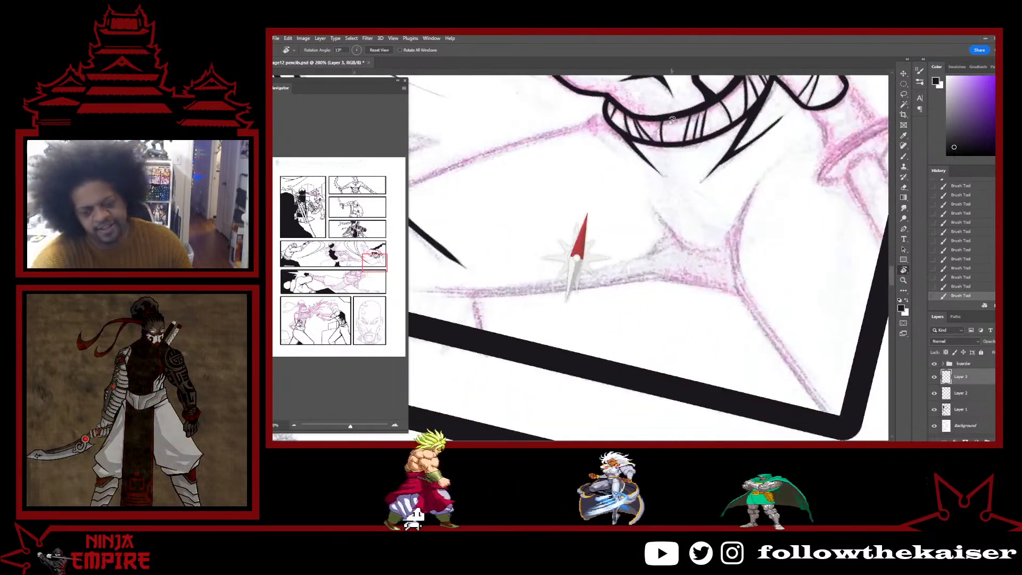
mouse_move(689, 158)
mouse_down()
mouse_move(771, 312)
mouse_move(763, 200)
mouse_up()
key(b)
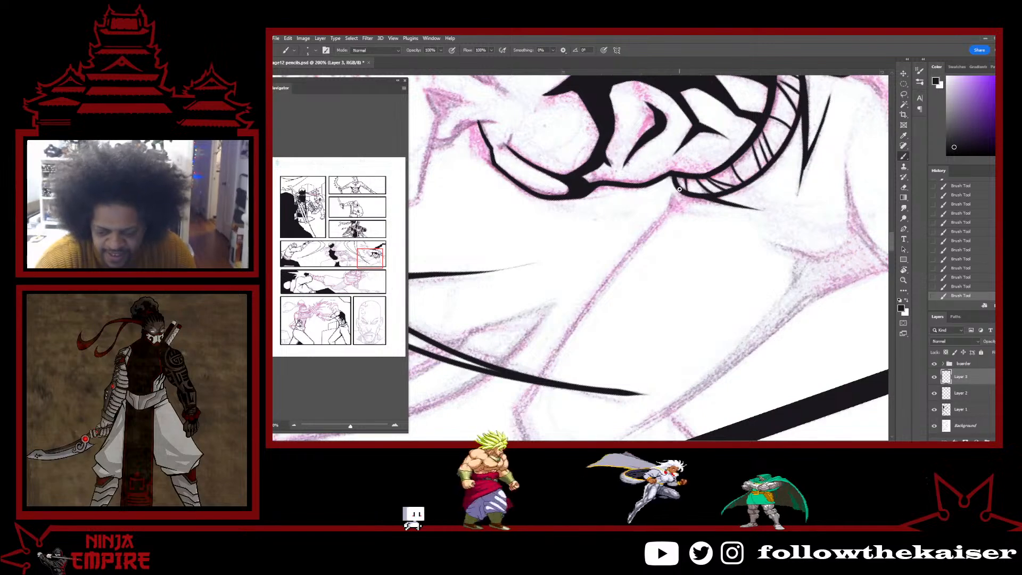
drag(676, 189, 669, 208)
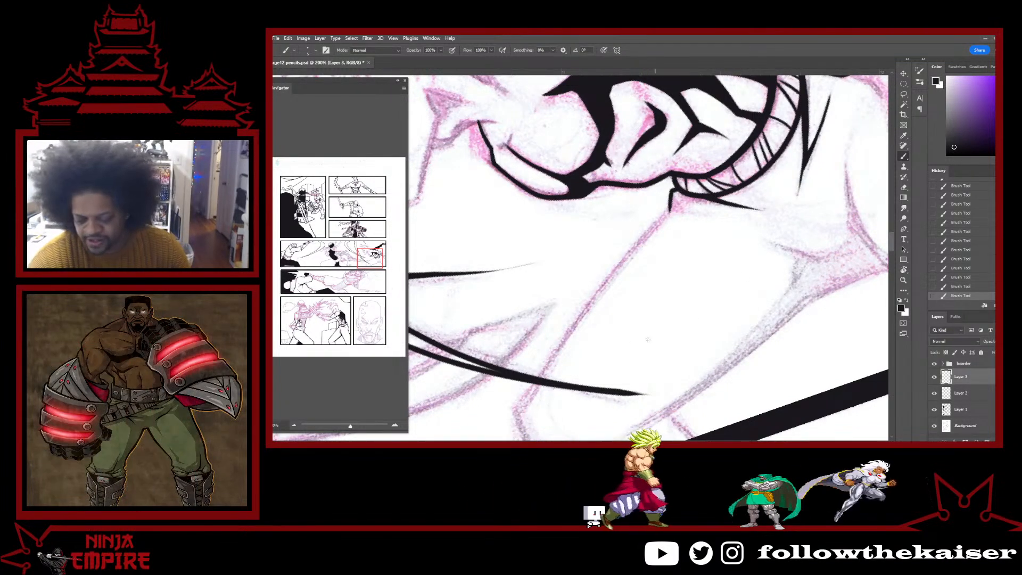
Ink the long thigh contour from the waistband corner across the sweeping slash lines to the knee.
drag(649, 267, 671, 246)
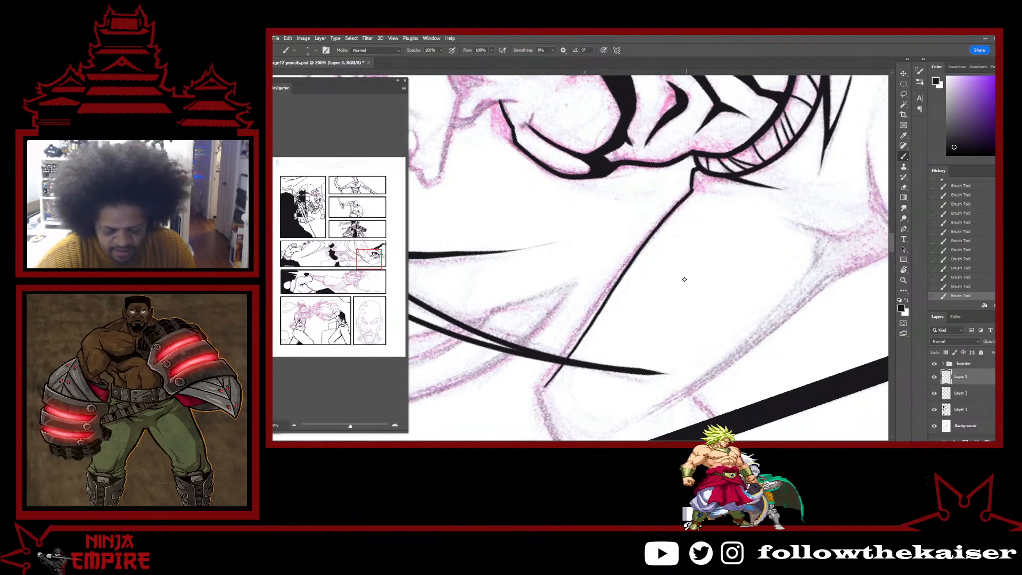
scroll(623, 324, up, 1)
drag(622, 338, 649, 309)
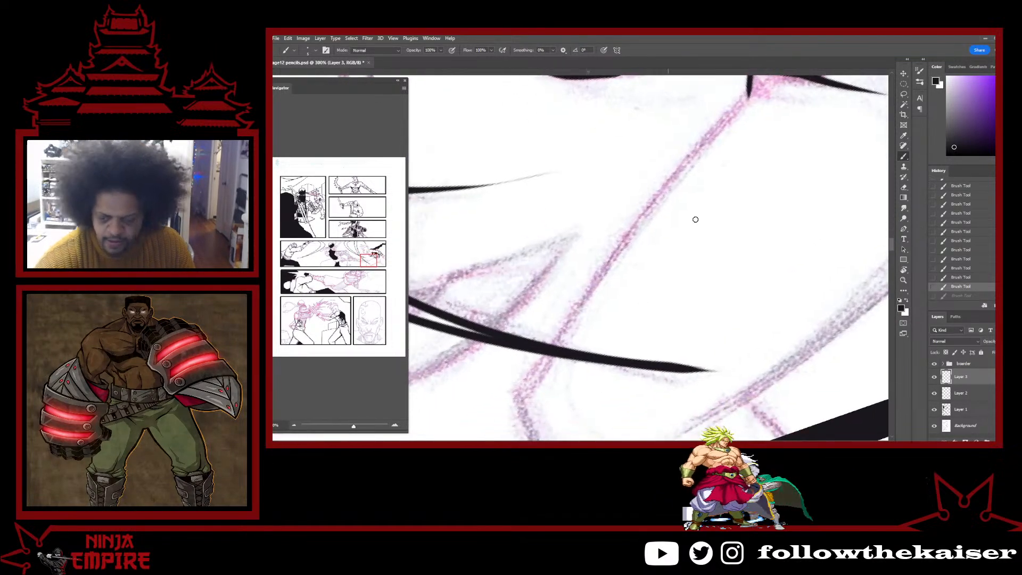
drag(523, 387, 663, 188)
mouse_move(752, 106)
mouse_down()
mouse_move(729, 253)
mouse_move(742, 150)
mouse_move(736, 175)
mouse_up()
drag(728, 229, 747, 139)
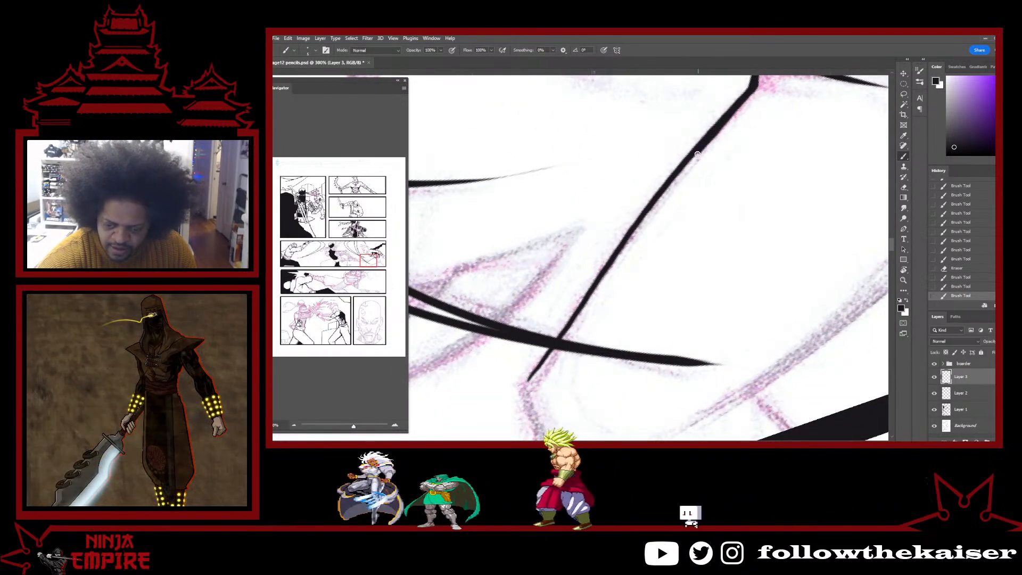
Thicken the thigh contour along its length, from the waistband corner to the knee end.
drag(662, 200, 660, 202)
key(ctrl+z)
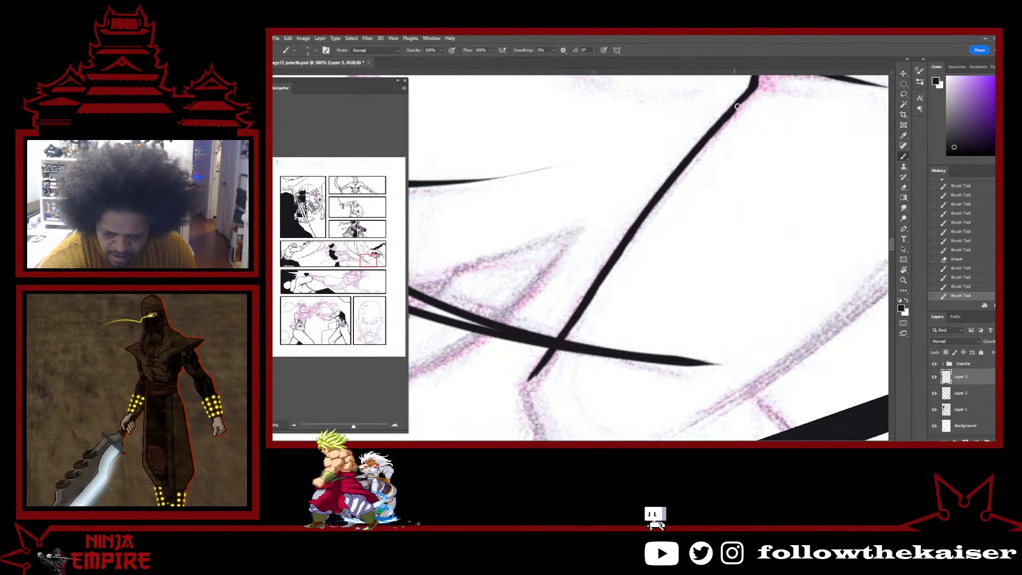
drag(756, 94, 715, 272)
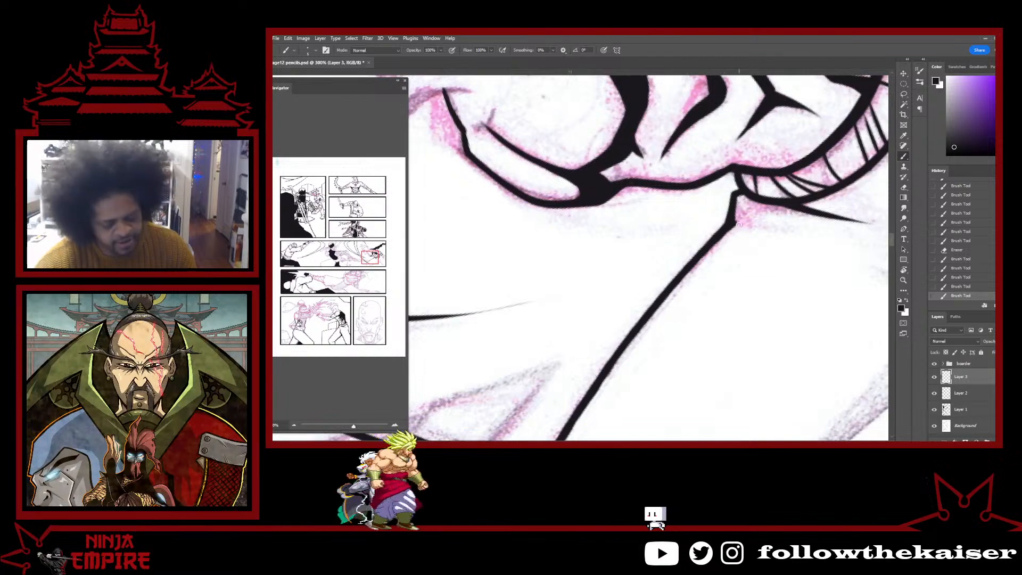
key(ctrl+minus)
key(ctrl+minus)
key(ctrl+minus)
key(ctrl+minus)
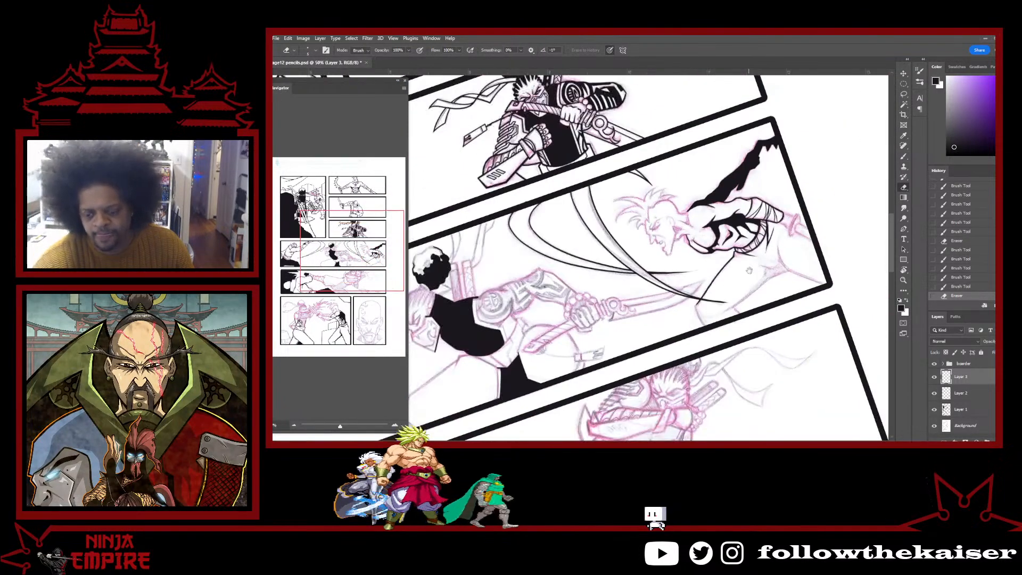
Even out the thigh contour's weight and extend its knee end into a slight curve past the slash line.
ctrl+click(729, 270)
ctrl+click(729, 270)
ctrl+click(729, 270)
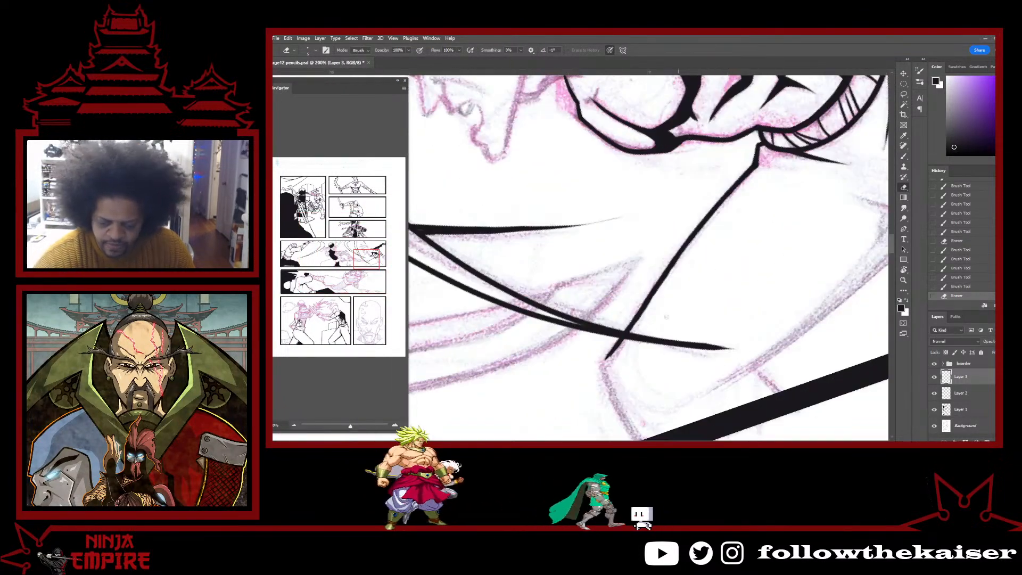
key(r)
drag(775, 258, 744, 152)
key(b)
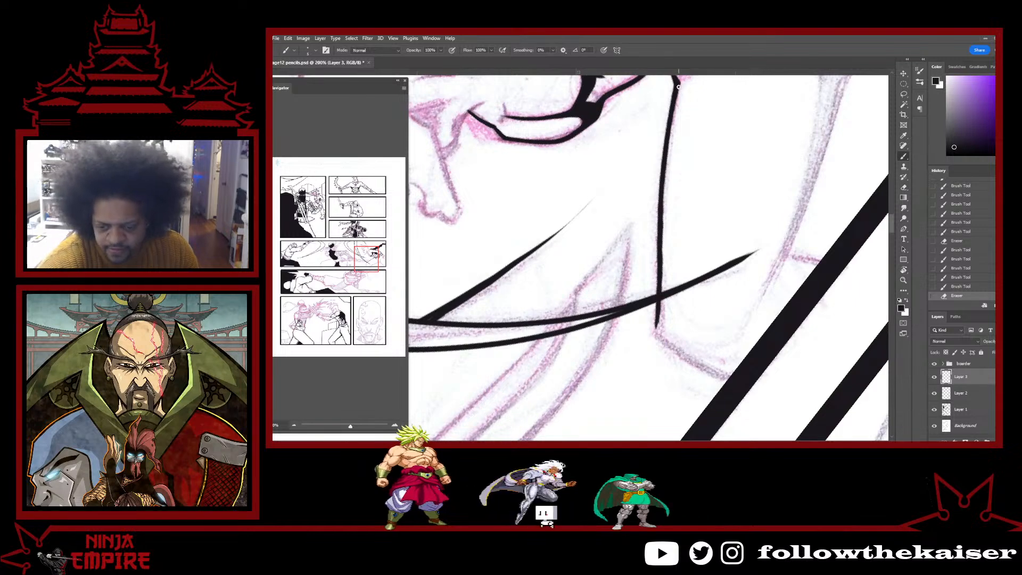
drag(674, 100, 664, 208)
key(ctrl+z)
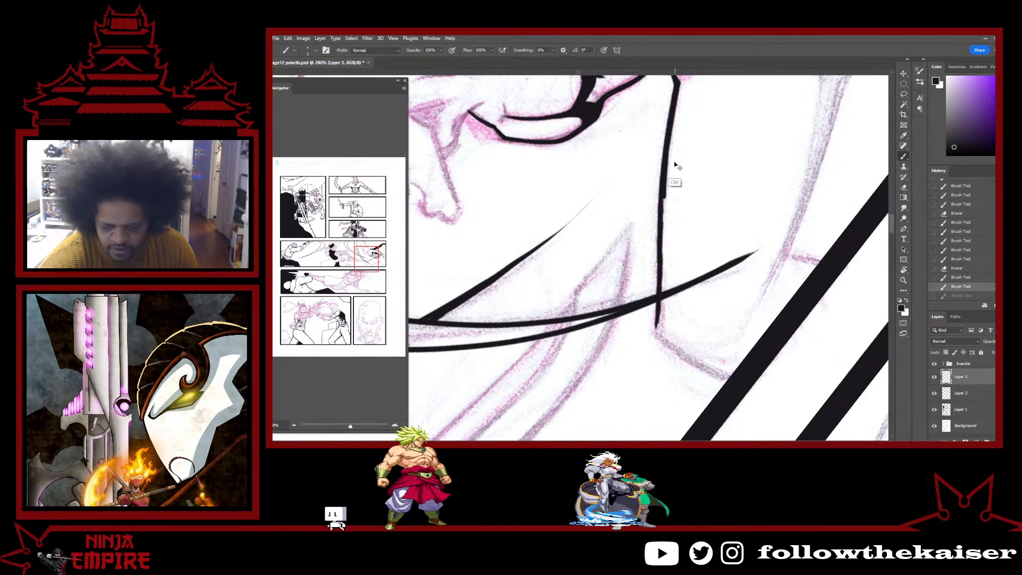
drag(663, 235, 650, 344)
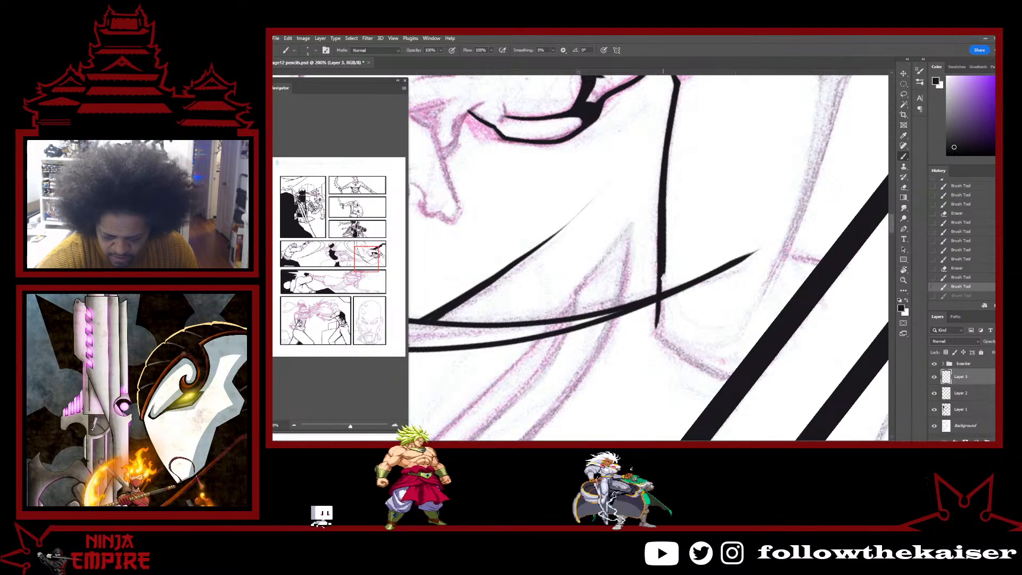
Reinforce the bend where the thigh contour joins the waistband.
key(r)
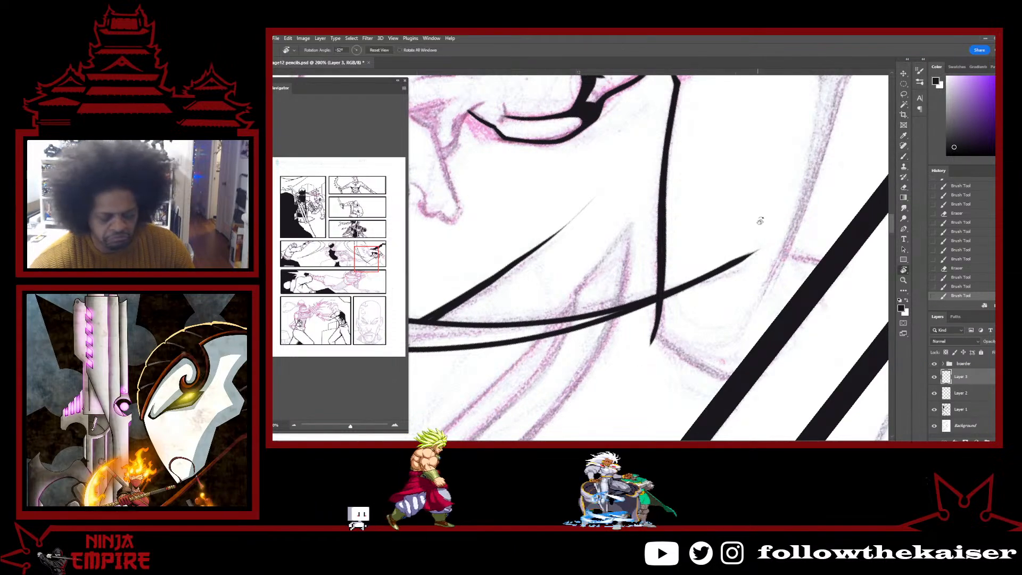
mouse_move(756, 220)
mouse_down()
mouse_move(716, 299)
mouse_move(641, 288)
mouse_up()
key(b)
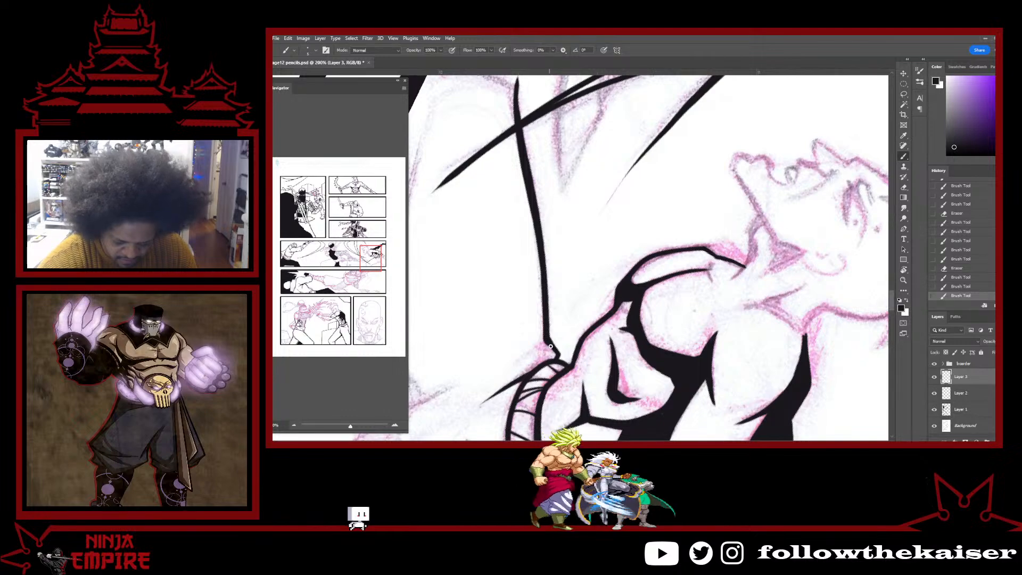
drag(545, 327, 555, 360)
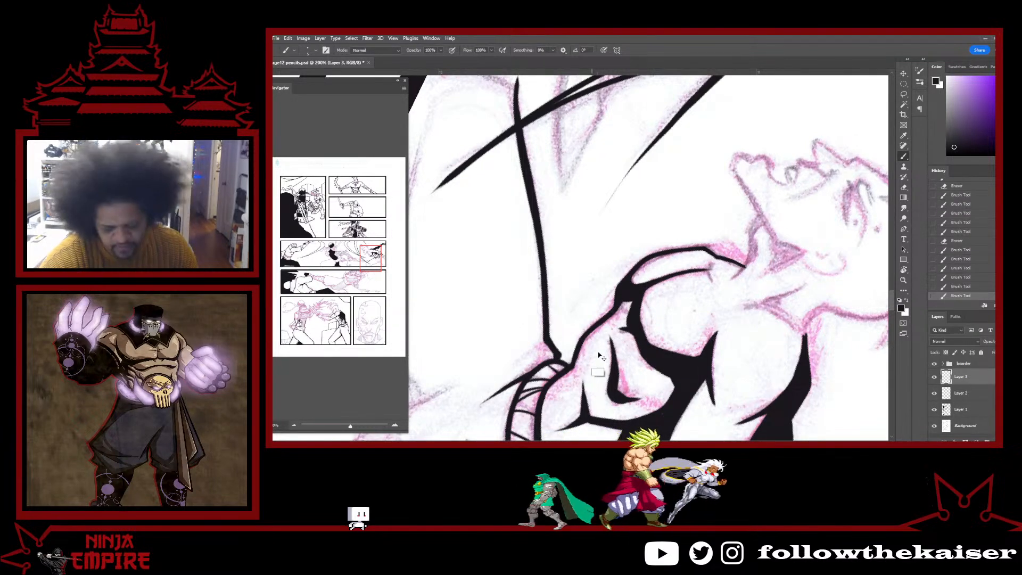
Examine the inked waistband and thigh contour at panel and page scale.
key(ctrl+minus)
key(ctrl+minus)
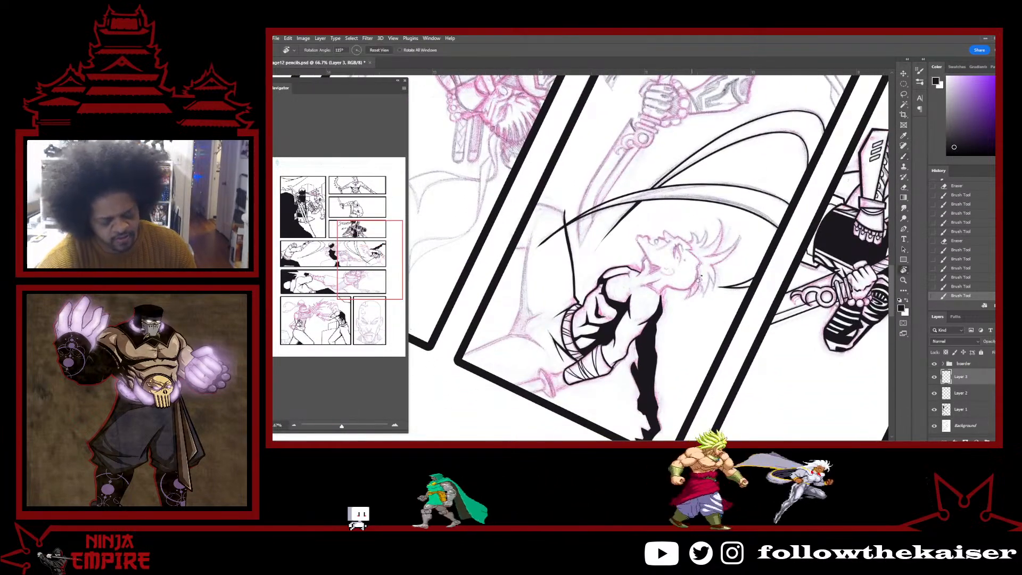
key(r)
drag(672, 280, 625, 177)
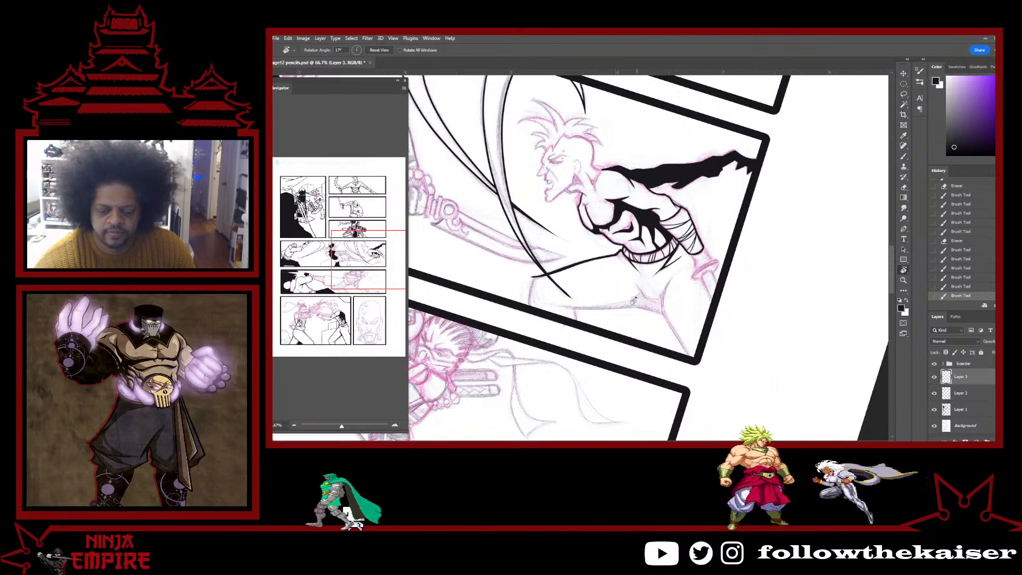
drag(695, 269, 785, 275)
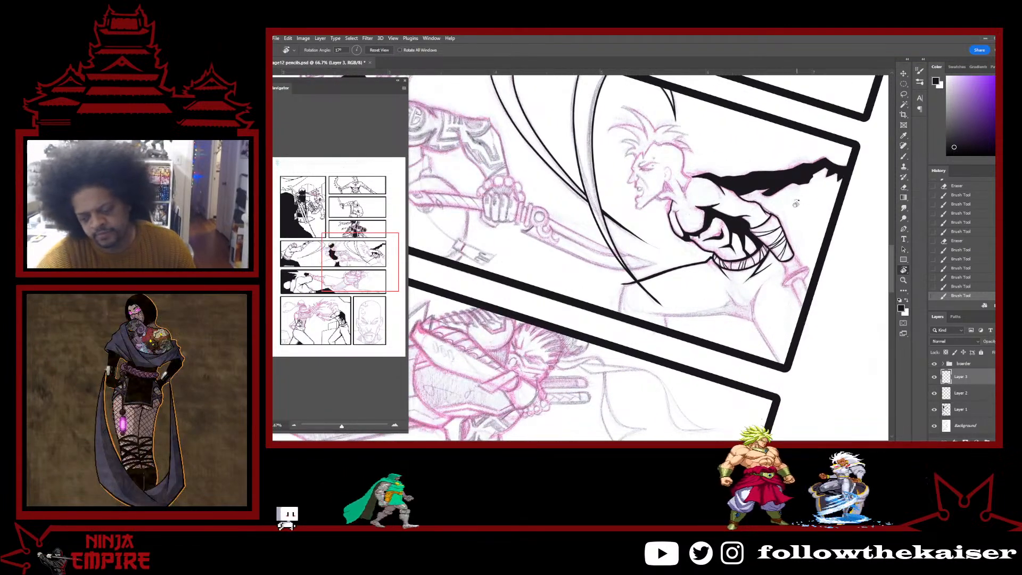
scroll(771, 199, down, 3)
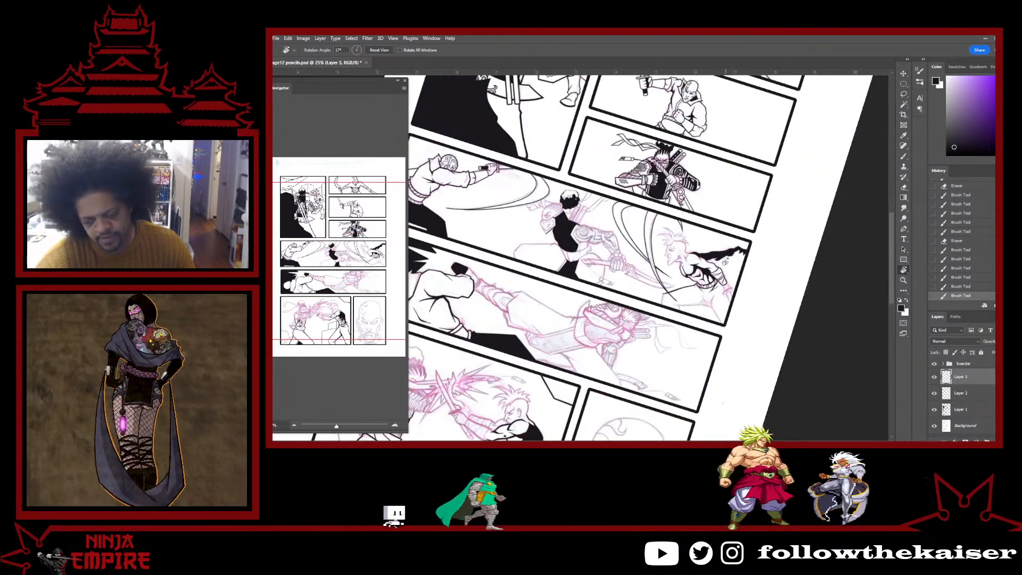
drag(721, 250, 784, 236)
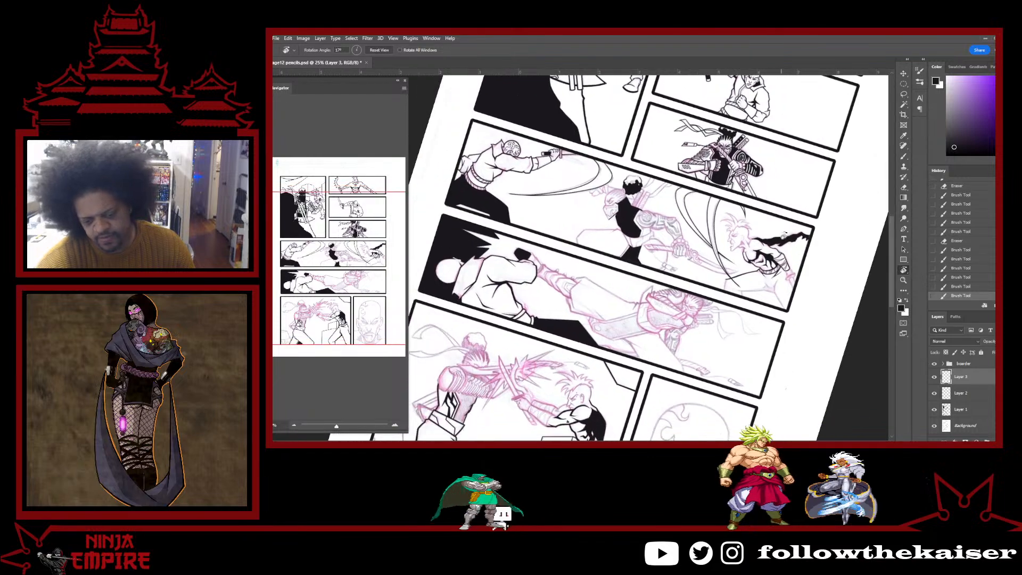
Ink the fighter's knee edge from the thigh contour's end down to the panel border and erase the overshoot at the corner.
scroll(727, 269, up, 4)
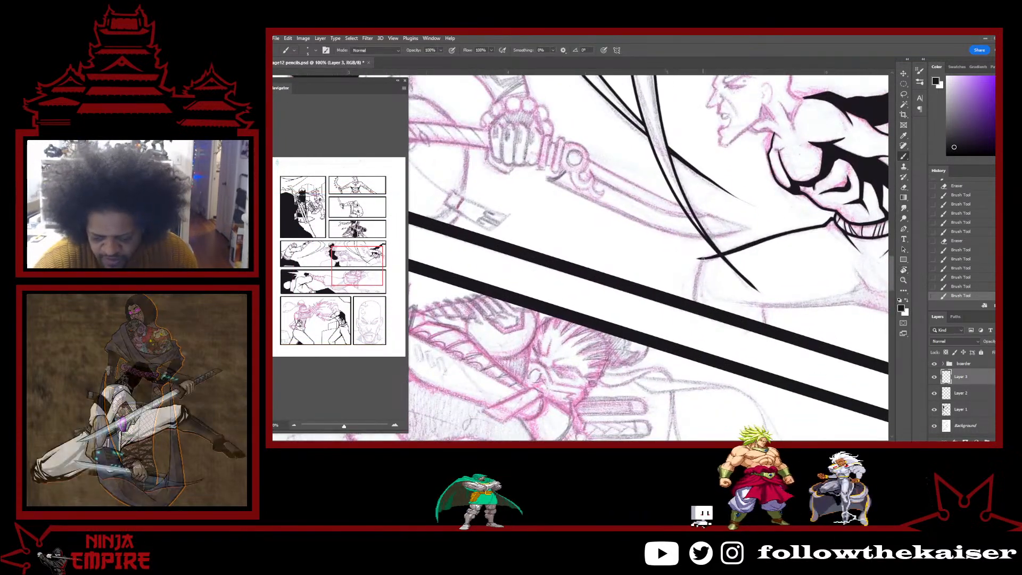
drag(695, 301, 701, 262)
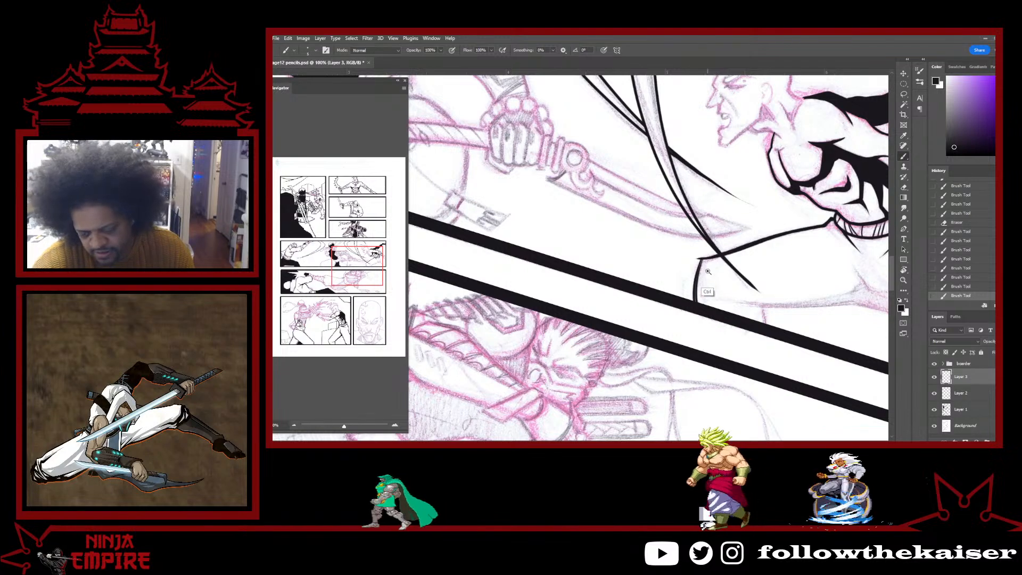
scroll(707, 271, up, 2)
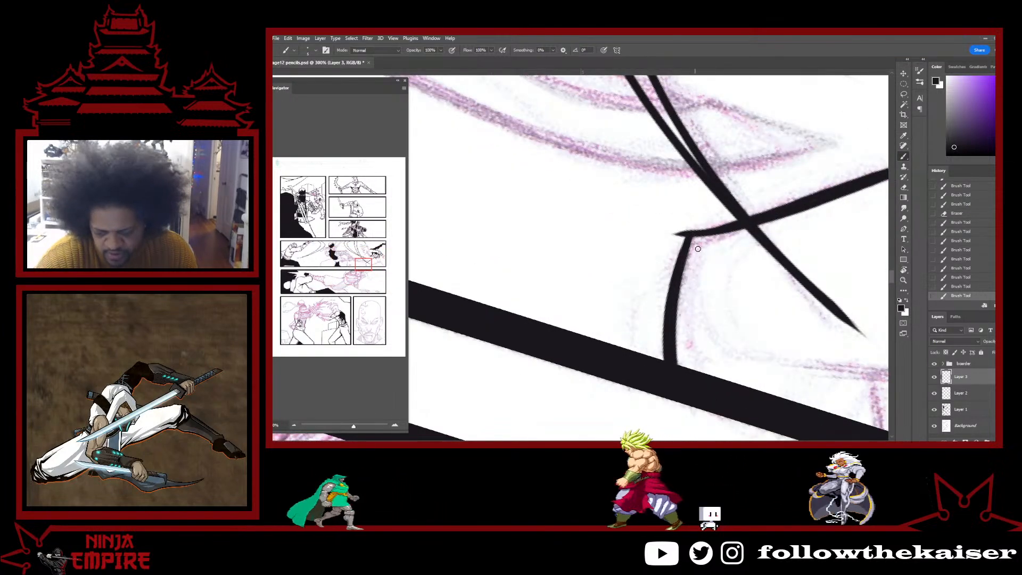
key(e)
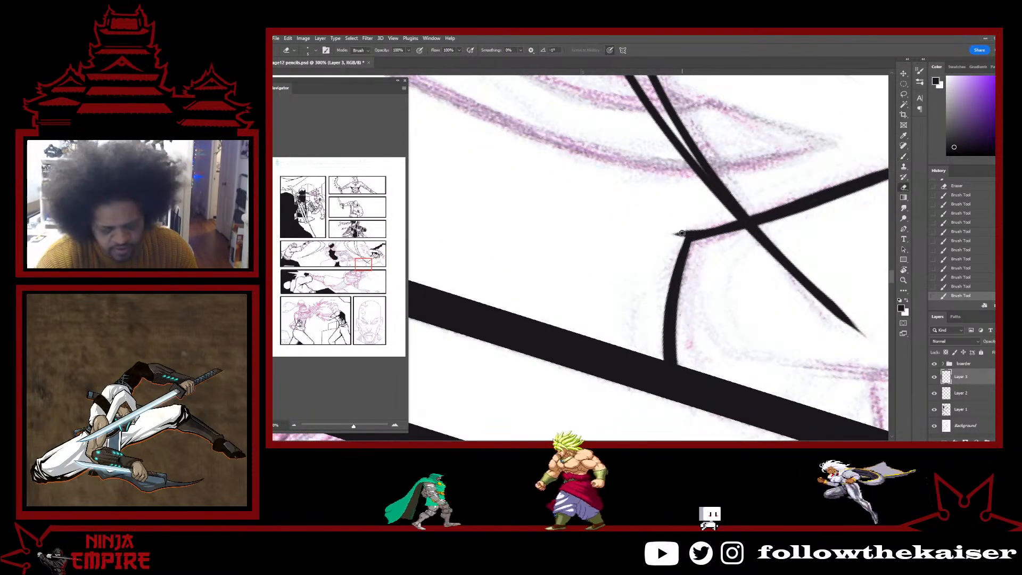
drag(681, 233, 675, 237)
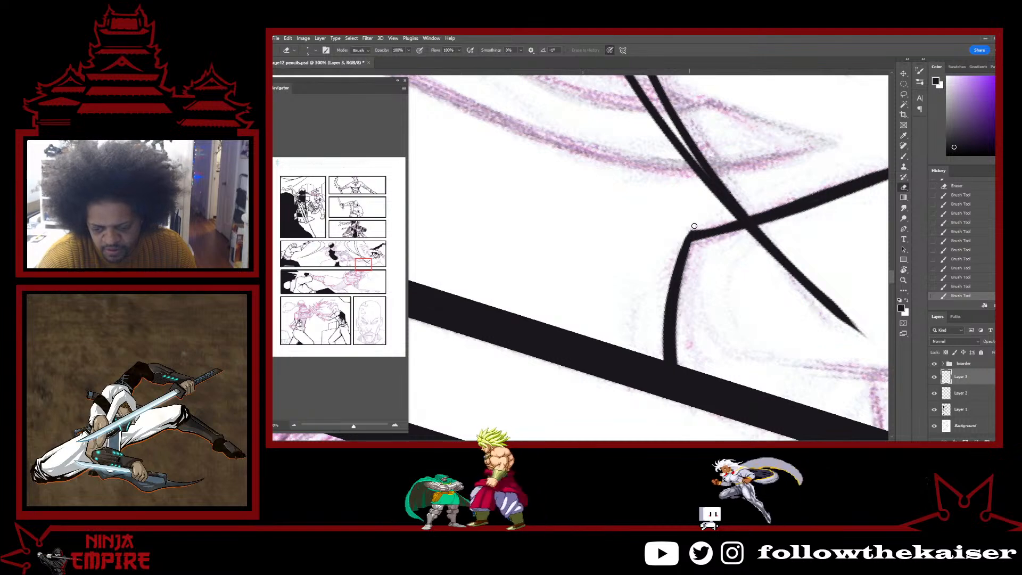
Trim the thigh contour's edges with the Eraser to smooth its weight between the waistband and the knee.
key(r)
mouse_move(803, 279)
mouse_down()
mouse_move(810, 228)
mouse_move(731, 85)
mouse_up()
mouse_move(731, 85)
mouse_down()
mouse_move(692, 266)
mouse_move(732, 217)
mouse_move(720, 185)
mouse_up()
key(e)
click(707, 274)
key(r)
drag(708, 259, 691, 169)
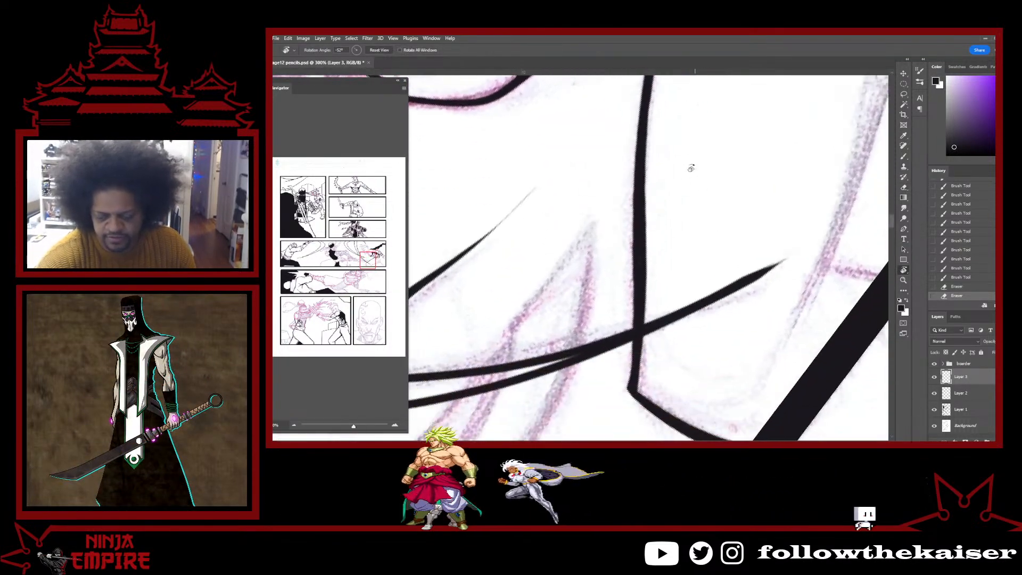
key(e)
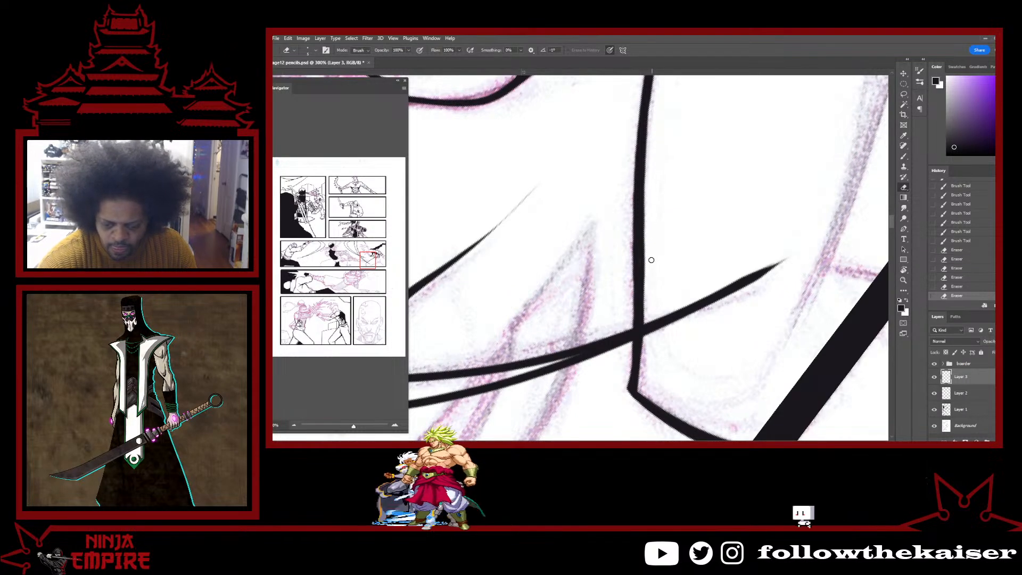
mouse_move(647, 214)
mouse_down()
mouse_move(648, 244)
mouse_move(646, 221)
mouse_up()
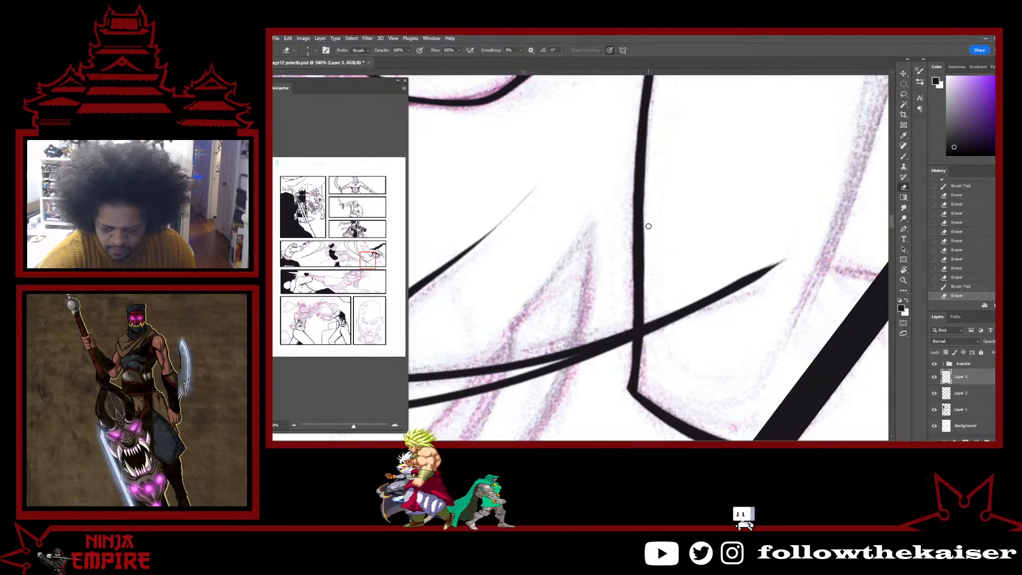
mouse_move(646, 265)
mouse_down()
mouse_move(639, 387)
mouse_move(718, 306)
mouse_up()
Ink the underside of the thigh as two tapering lines that merge toward the knee.
key(b)
key(r)
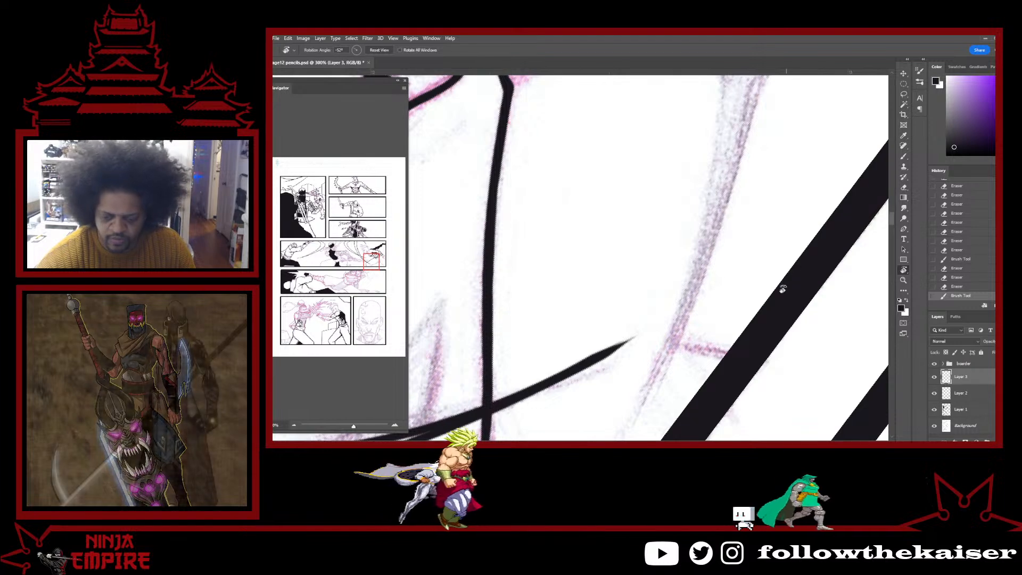
key(b)
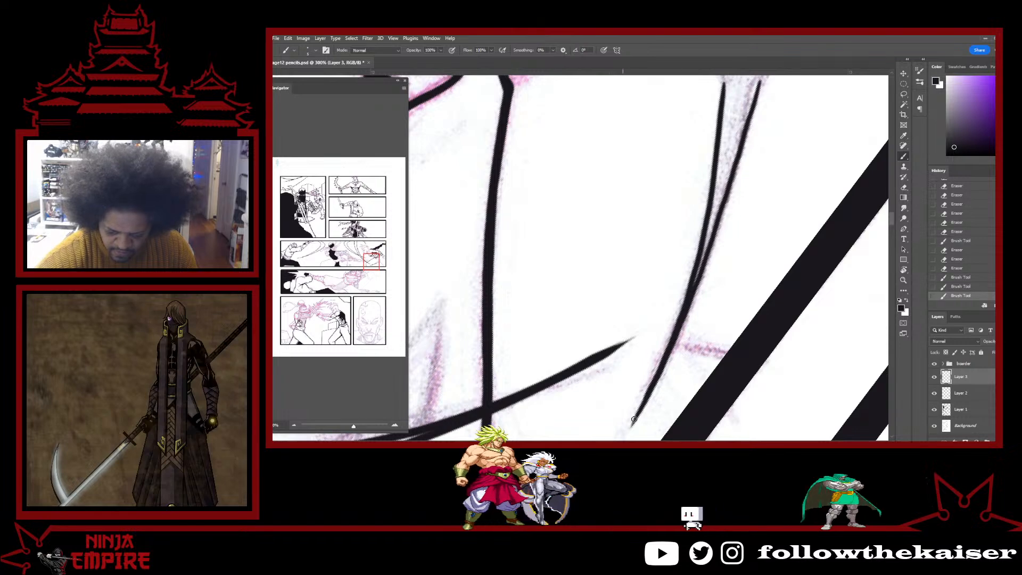
Ink a short, solid line from the thigh's underside down to the panel border for the lower leg.
key(r)
drag(782, 261, 686, 376)
key(space)
drag(685, 376, 688, 296)
key(b)
key(space)
mouse_move(611, 326)
mouse_down()
mouse_move(667, 295)
mouse_move(646, 327)
mouse_up()
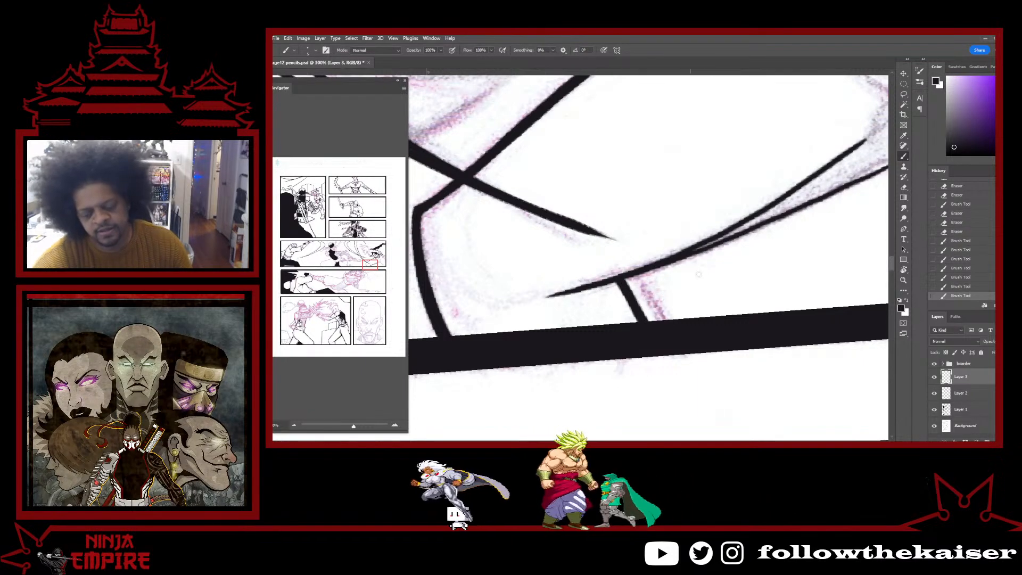
ctrl+alt+click(702, 338)
ctrl+alt+click(701, 338)
ctrl+alt+click(701, 338)
ctrl+click(696, 334)
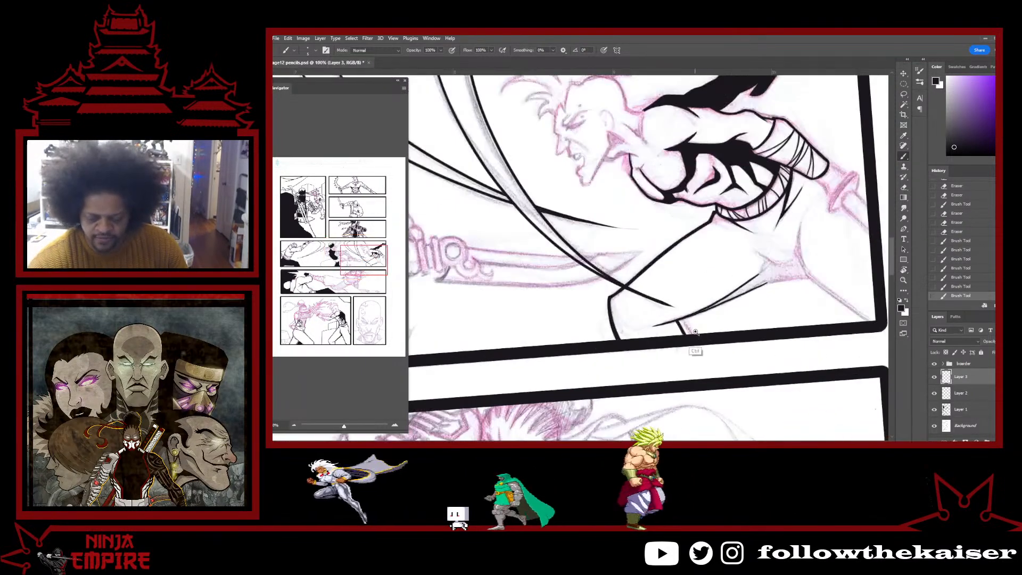
ctrl+click(696, 334)
drag(662, 313, 680, 346)
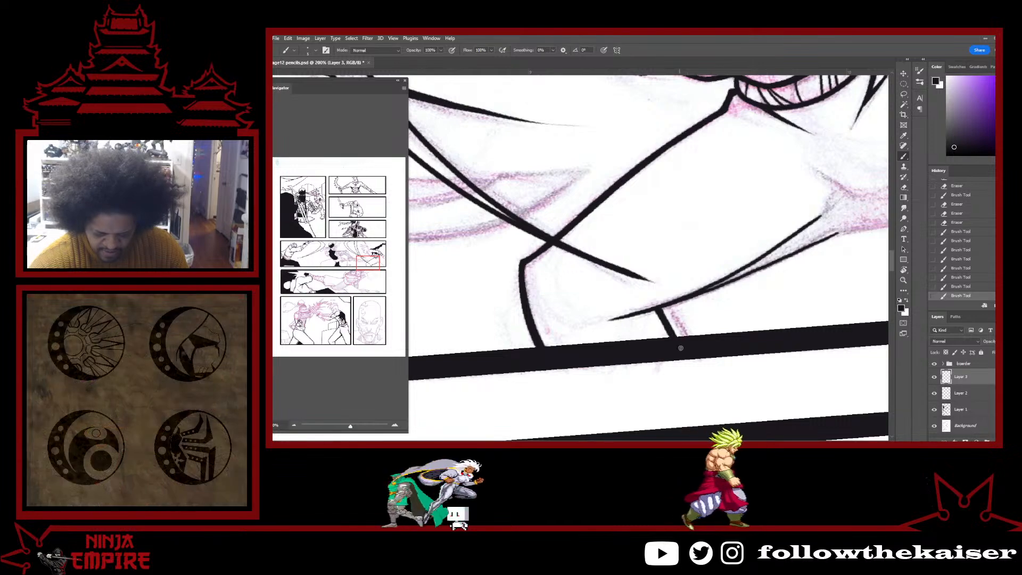
Extend the thigh's underside contour up to the crotch and add a short fold line branching off it.
key(r)
mouse_move(798, 262)
mouse_down()
mouse_move(749, 217)
mouse_move(649, 274)
mouse_up()
key(b)
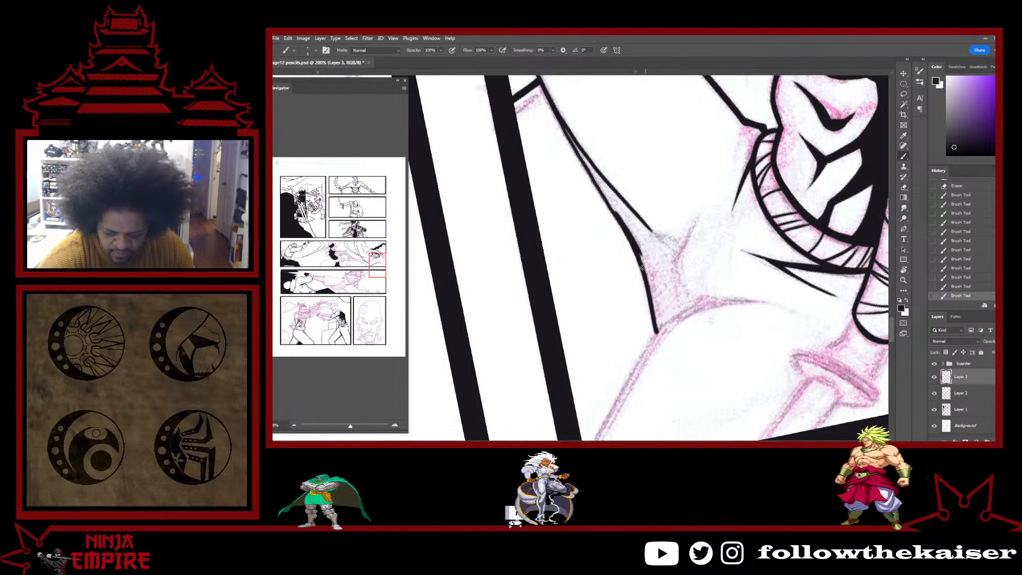
key(r)
mouse_move(656, 314)
mouse_down()
mouse_move(725, 256)
mouse_move(690, 335)
mouse_move(676, 229)
mouse_up()
key(b)
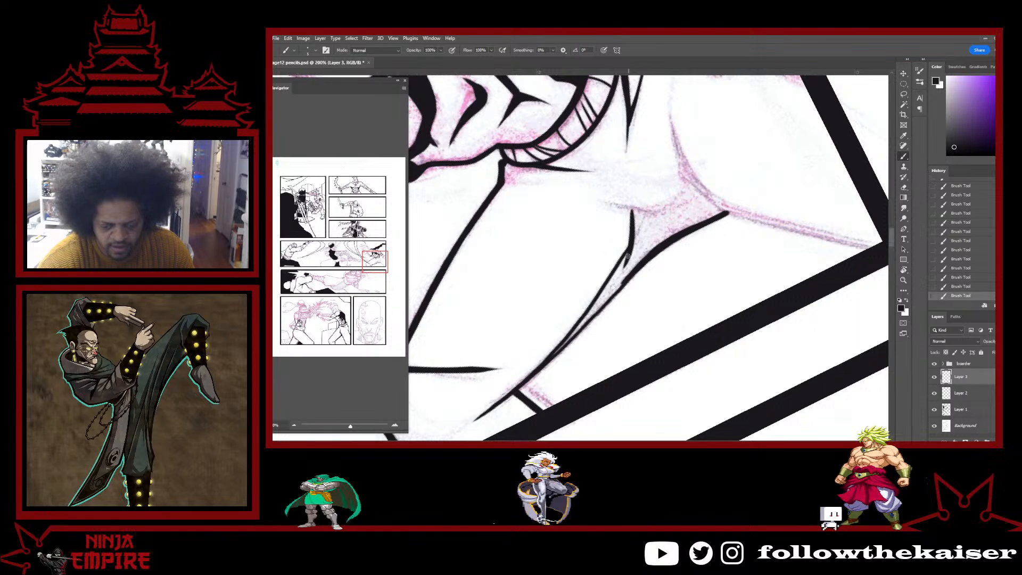
Fill the narrow wedge between the two underside thigh lines with solid black.
key(r)
drag(675, 266, 664, 201)
key(b)
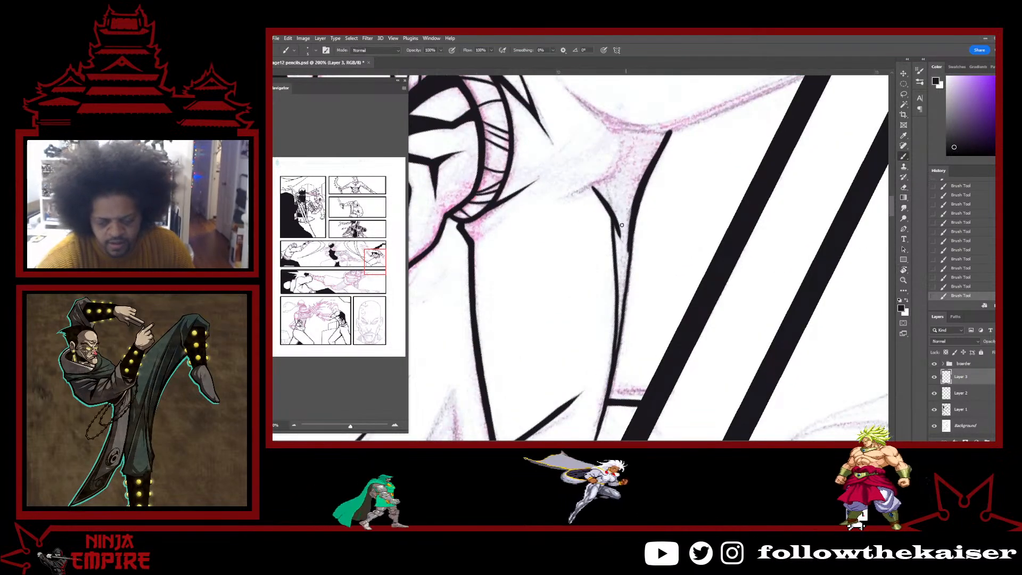
drag(615, 230, 619, 317)
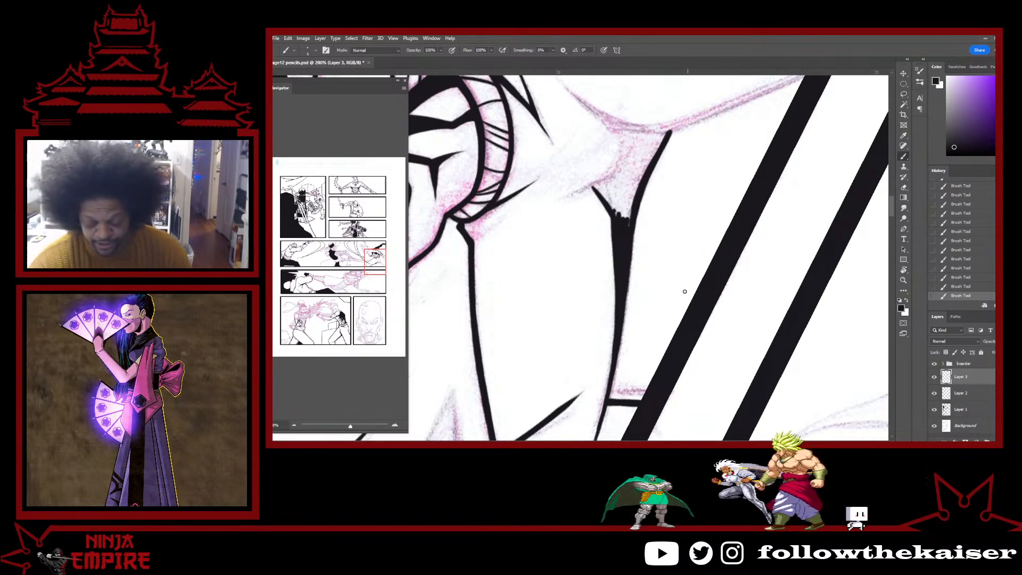
Ink the other leg's thick contour from the crotch to the panel corner, and curve its upper end into a tapering hip crease.
scroll(676, 298, up, 3)
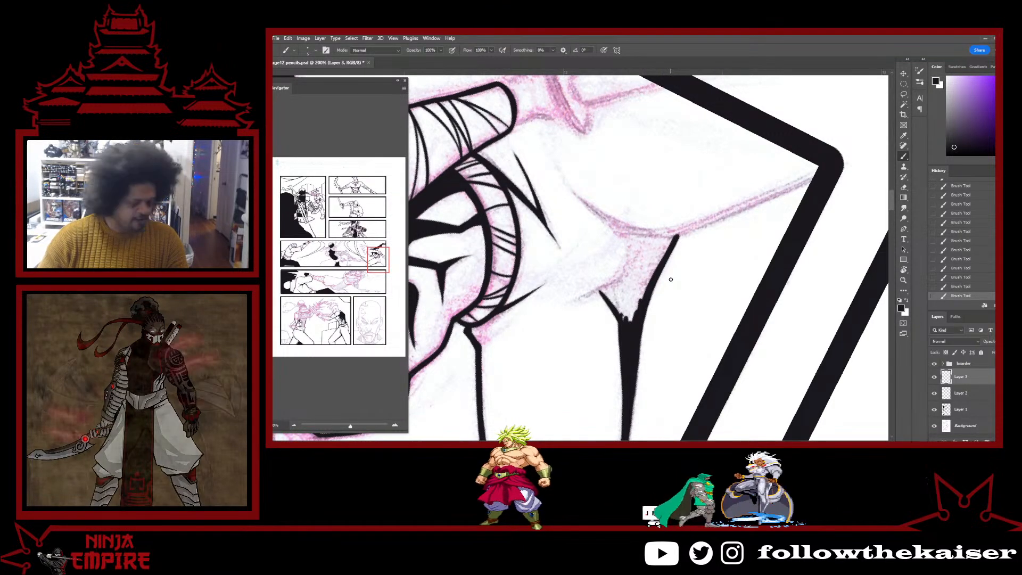
mouse_move(764, 225)
mouse_down()
mouse_move(663, 404)
mouse_move(631, 283)
mouse_up()
drag(727, 235, 705, 339)
key(b)
drag(622, 238, 622, 385)
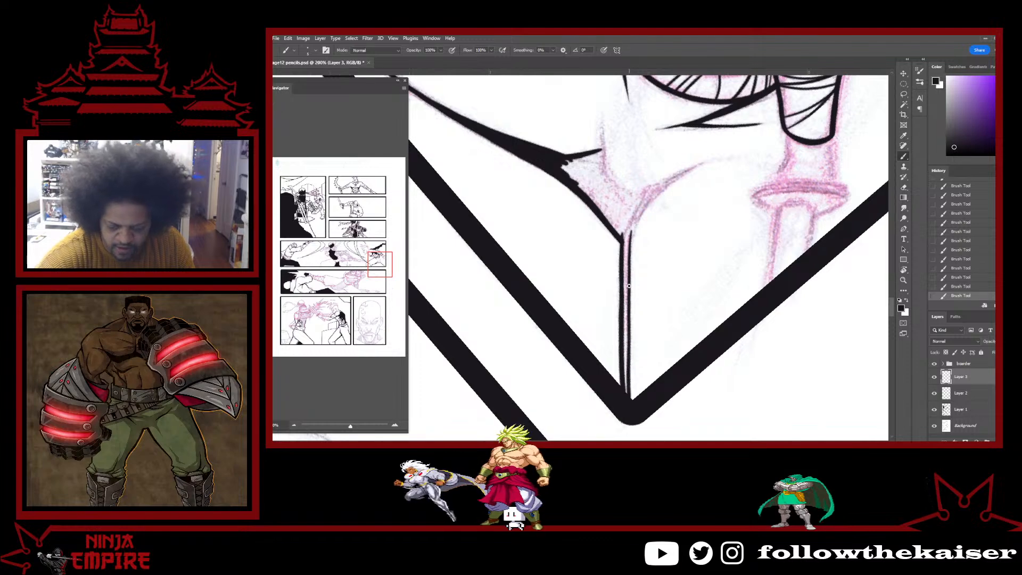
drag(627, 232, 625, 363)
drag(625, 292, 625, 392)
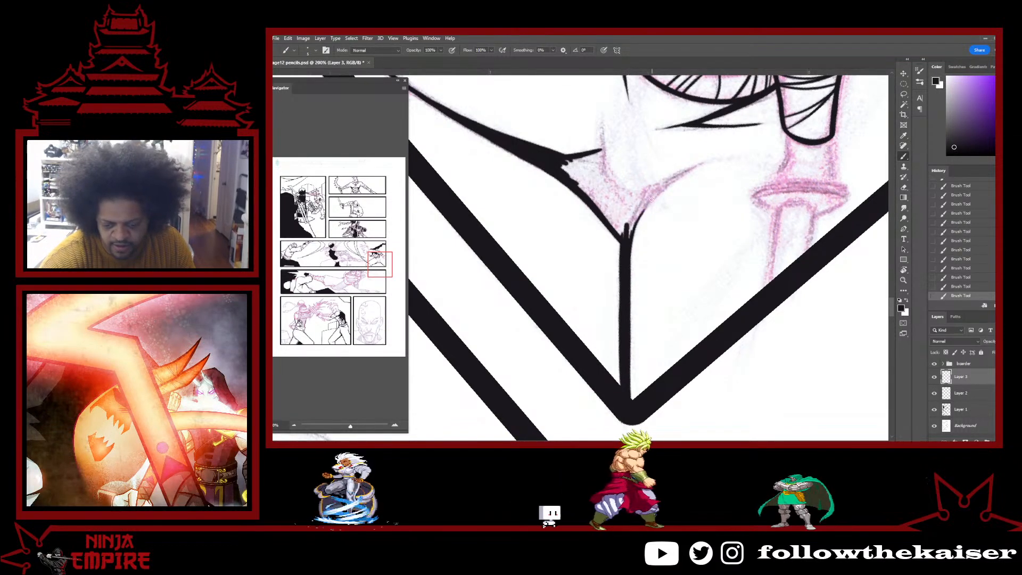
drag(634, 202, 716, 163)
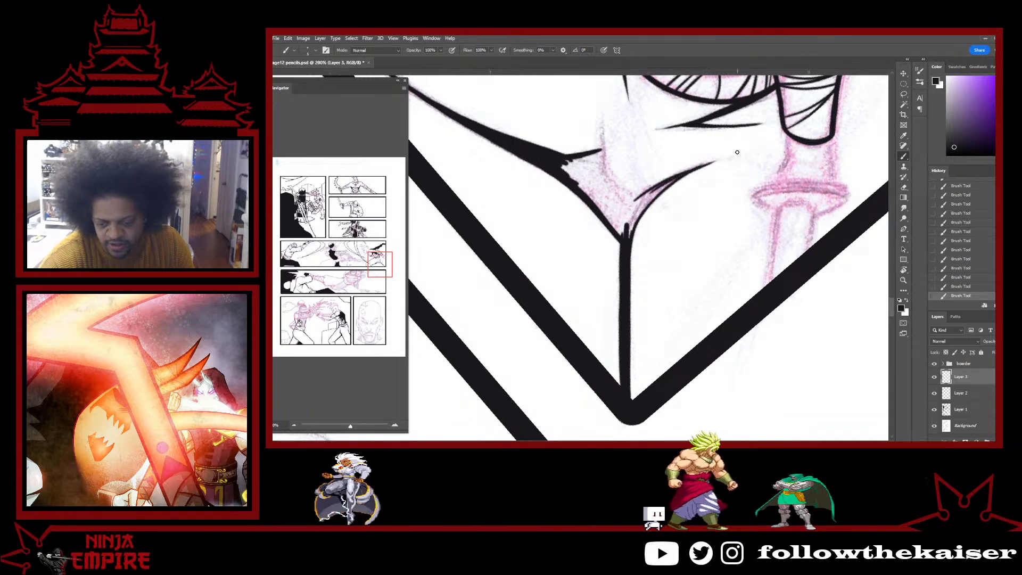
mouse_move(640, 200)
mouse_down()
mouse_move(658, 187)
mouse_move(627, 225)
mouse_move(645, 196)
mouse_up()
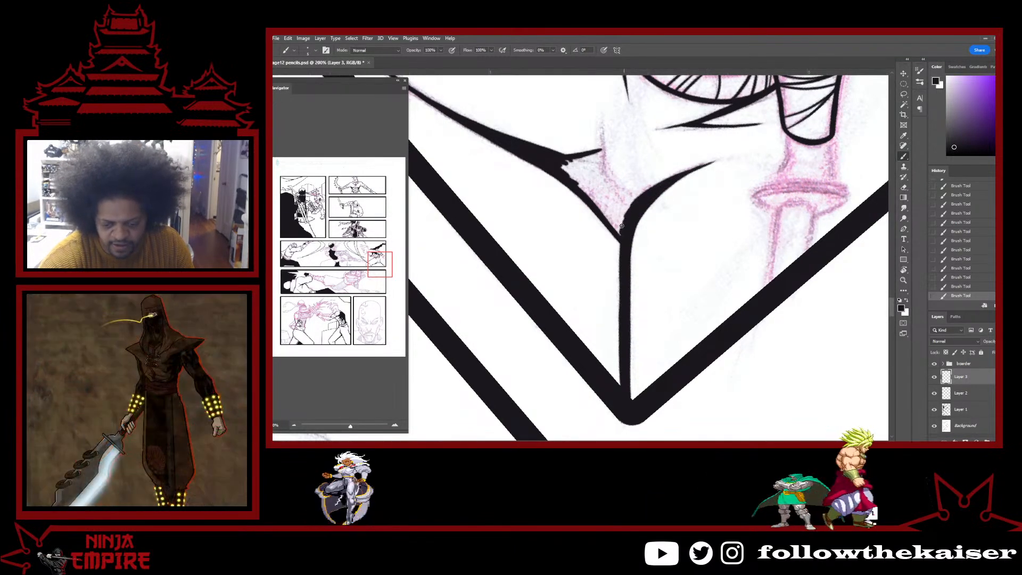
Outline the crotch shadow with a pointed fold and fill it with solid black.
key(r)
mouse_move(725, 194)
mouse_down()
mouse_move(682, 274)
mouse_move(654, 215)
mouse_move(694, 161)
mouse_up()
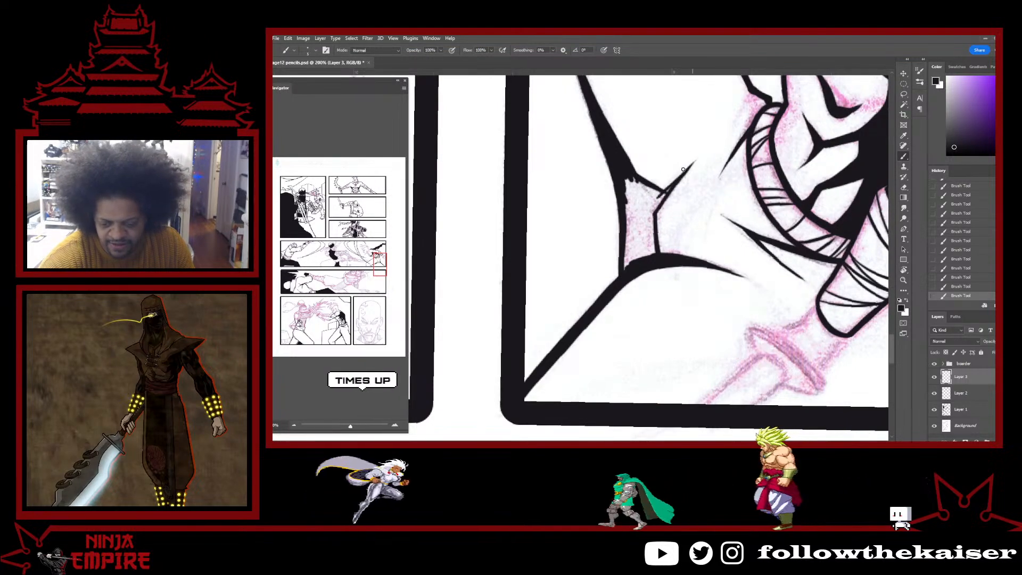
mouse_move(665, 192)
mouse_down()
mouse_move(652, 209)
mouse_move(656, 249)
mouse_move(650, 203)
mouse_move(648, 248)
mouse_move(649, 217)
mouse_move(640, 219)
mouse_move(643, 261)
mouse_move(632, 201)
mouse_move(625, 264)
mouse_move(631, 222)
mouse_up()
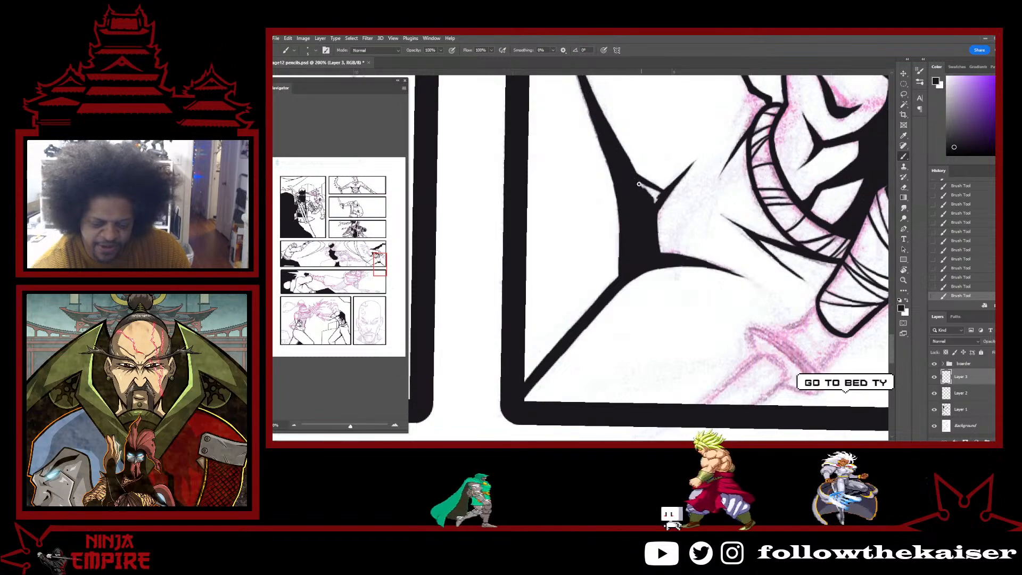
drag(636, 190, 784, 244)
Ink both sides of the narrow wrist section below the fighter's wrapped forearm.
key(r)
scroll(783, 243, down, 3)
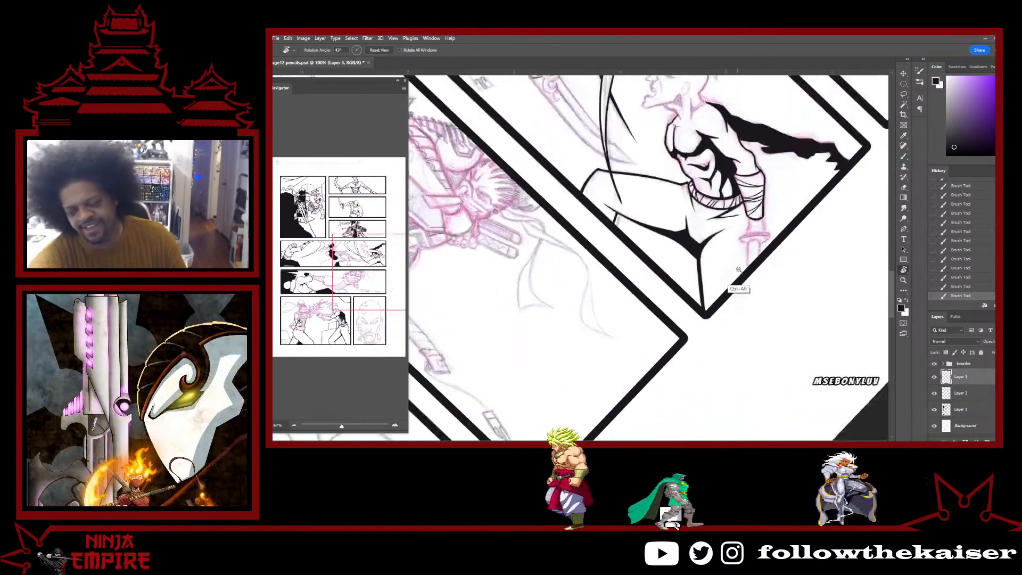
drag(762, 150, 734, 217)
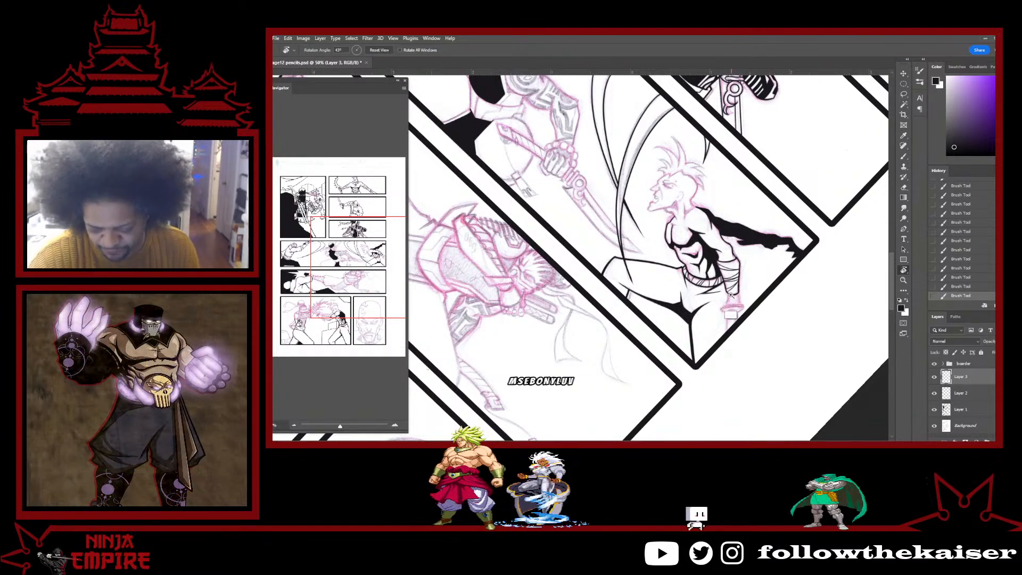
scroll(730, 294, up, 5)
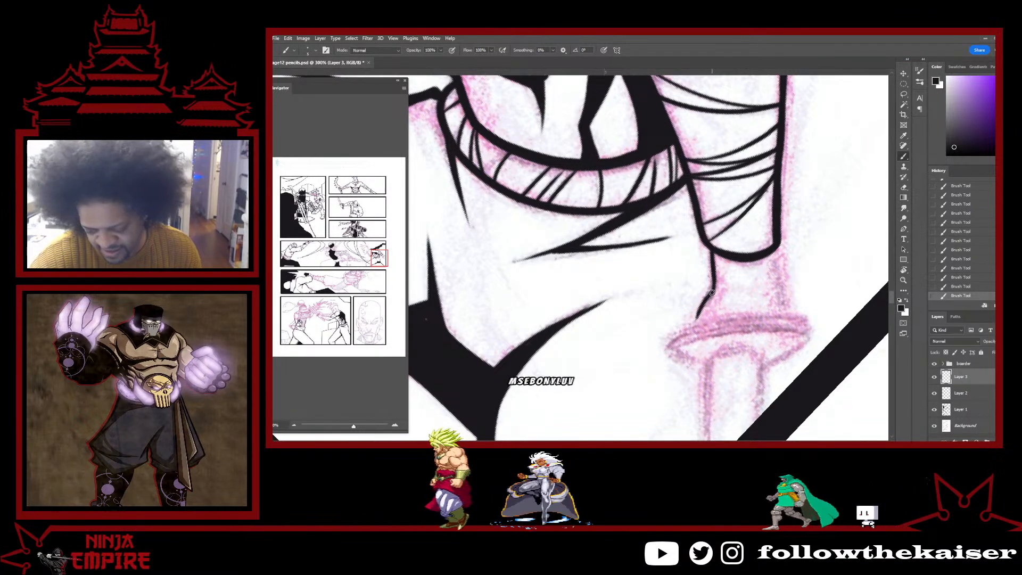
drag(700, 314, 695, 332)
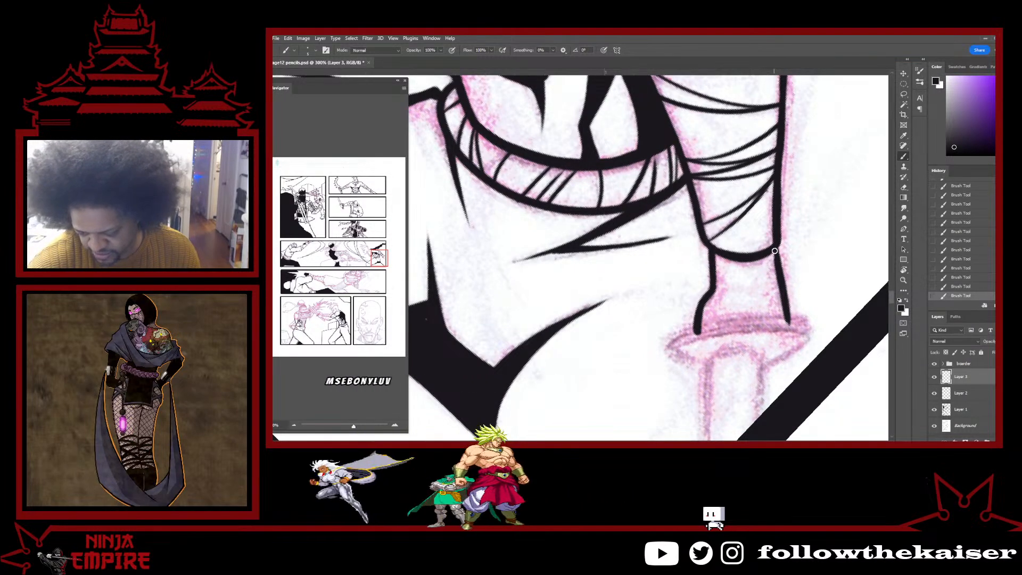
Ink the flared rim at the wrist's end with a thick near edge and thinner curved far-side lines.
key(r)
drag(847, 312, 774, 193)
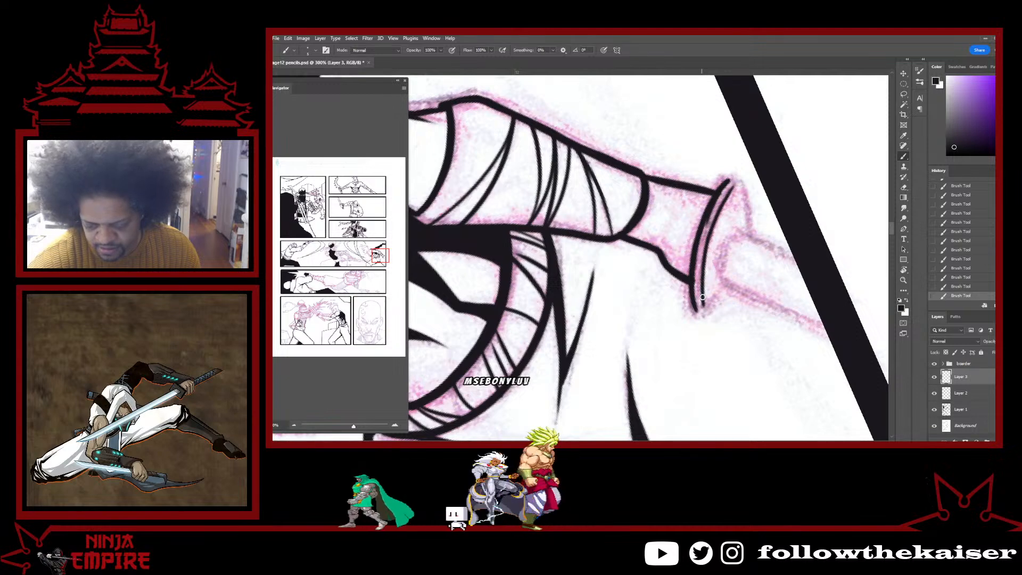
drag(725, 190, 699, 306)
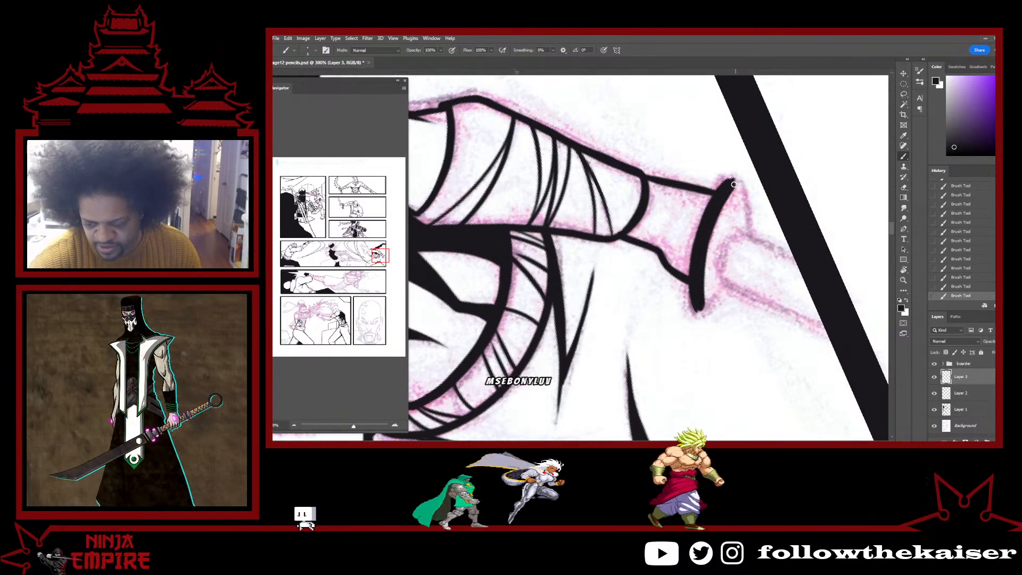
drag(734, 181, 747, 231)
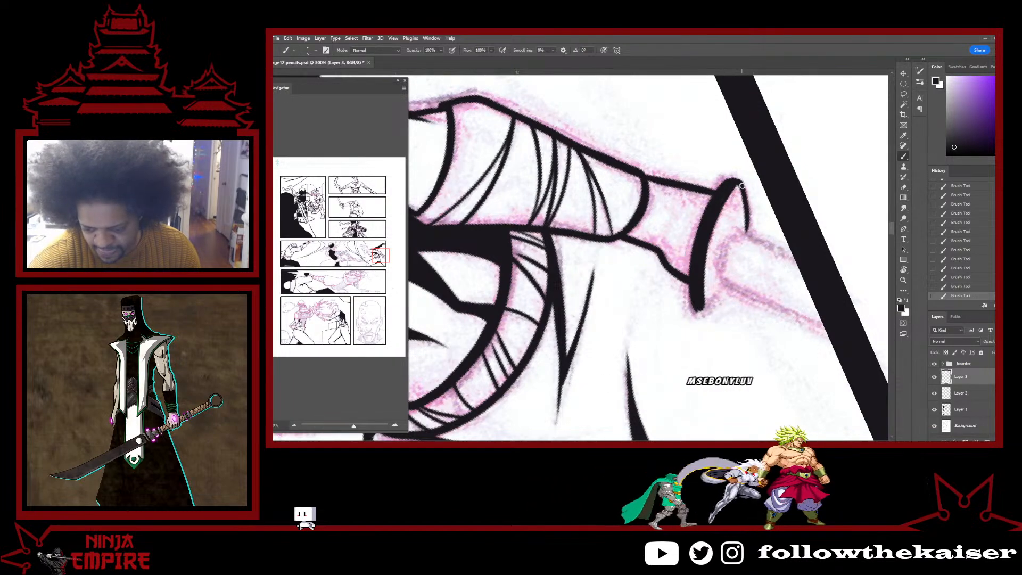
drag(780, 200, 646, 421)
mouse_move(737, 160)
mouse_down()
mouse_move(755, 274)
mouse_move(747, 308)
mouse_up()
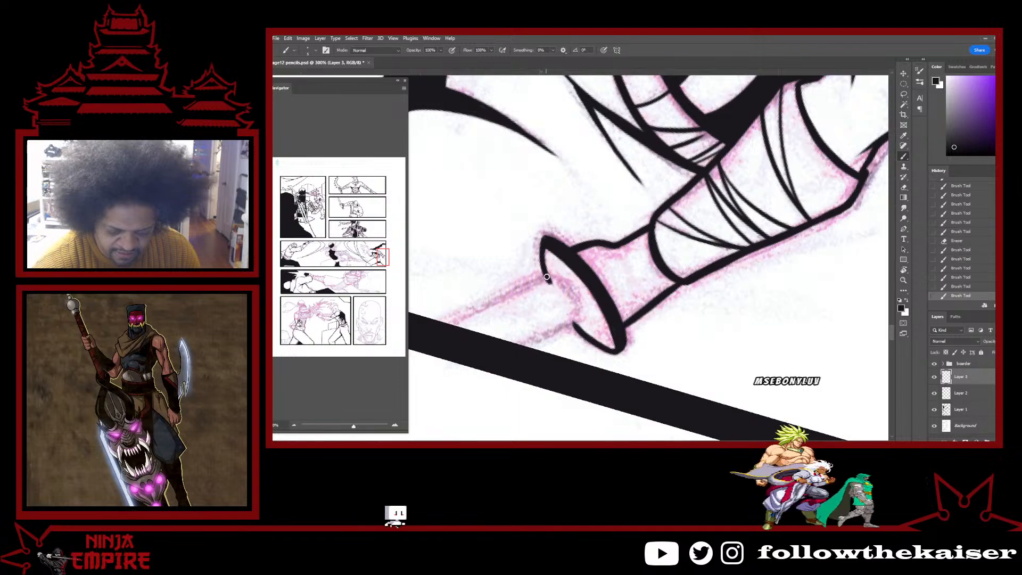
Trim the thin far-side curve of the flared rim at the wrist's end with the eraser.
key(r)
drag(692, 143, 655, 402)
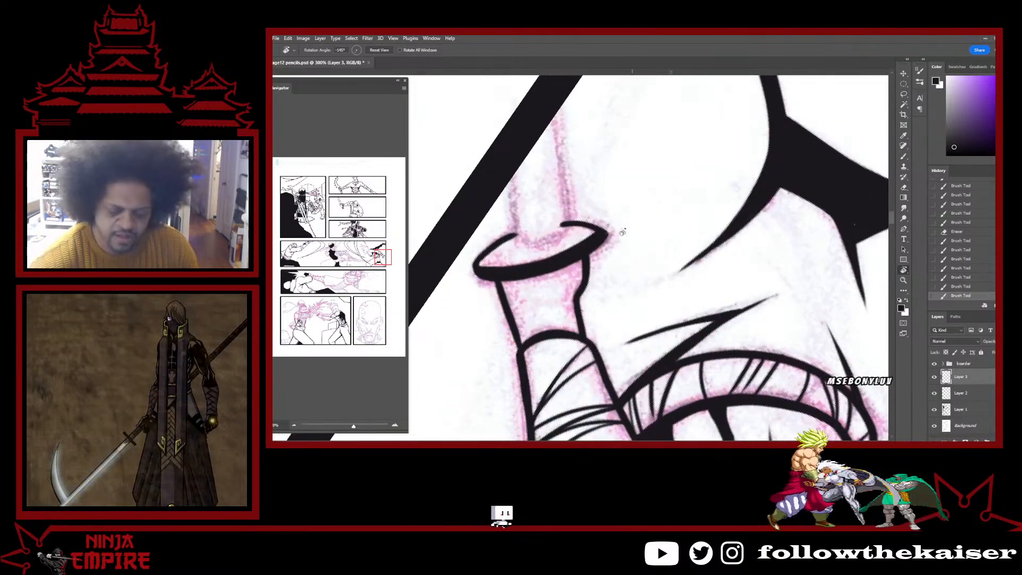
key(b)
key(r)
drag(612, 217, 497, 130)
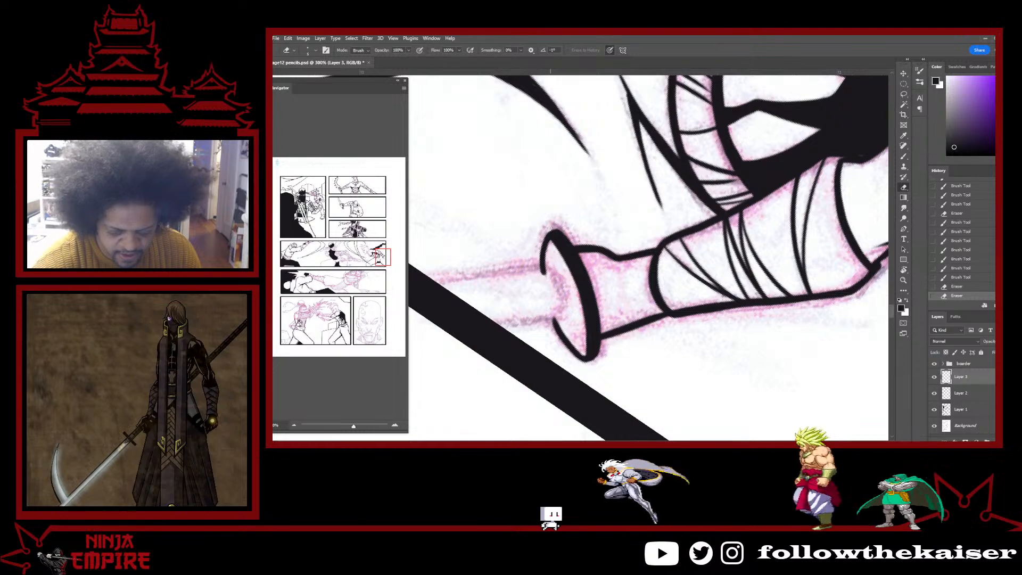
key(r)
drag(548, 229, 567, 221)
mouse_move(631, 203)
mouse_down()
mouse_move(570, 256)
mouse_move(575, 246)
mouse_up()
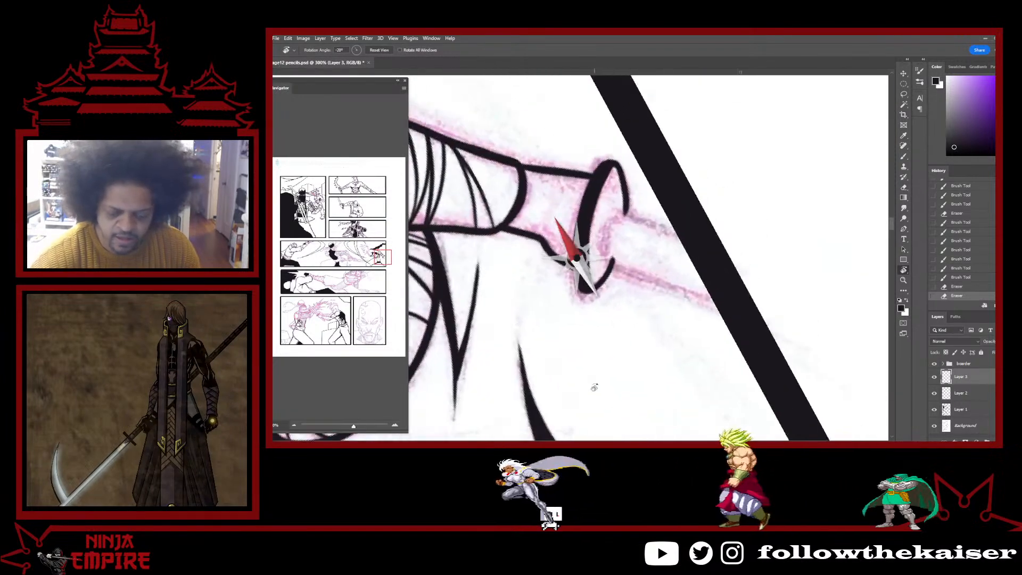
Reinforce both ends of the rim's far-side curve with short ink strokes and clean its outer edge.
key(b)
drag(582, 284, 604, 278)
drag(599, 284, 612, 263)
drag(610, 162, 617, 166)
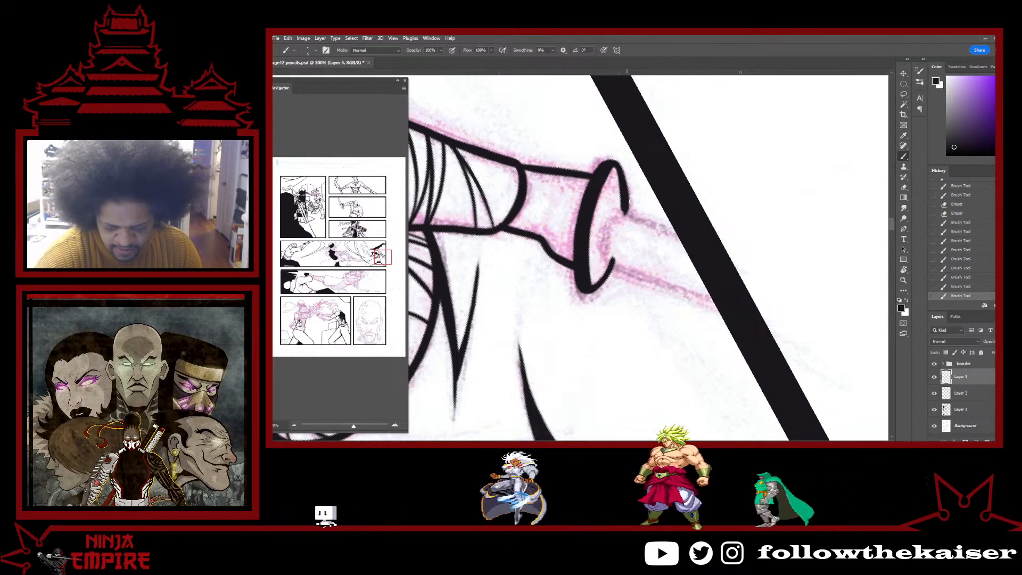
drag(579, 266, 584, 291)
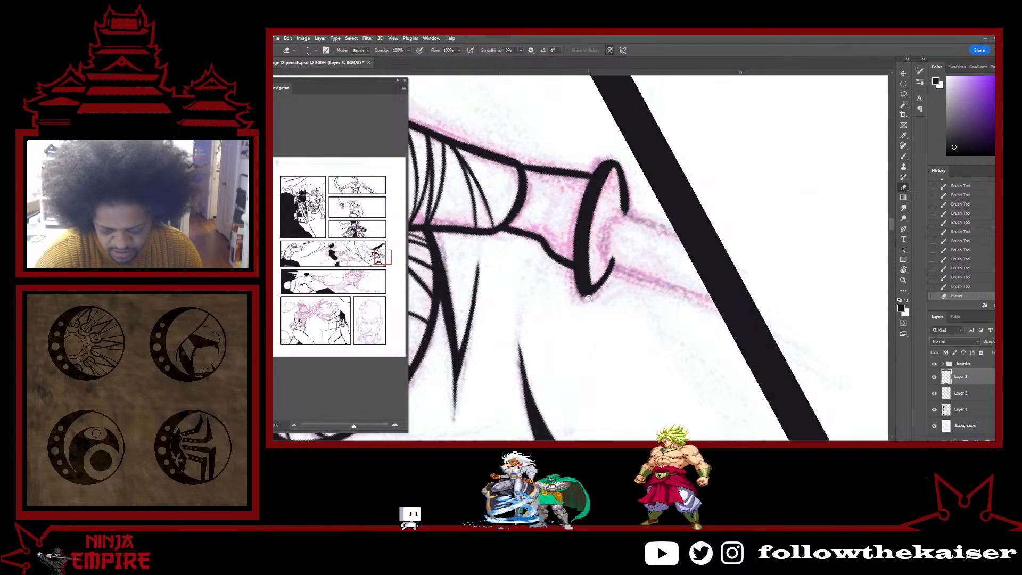
Ink the curved line inside the flared rim where the shaft emerges.
key(r)
drag(695, 239, 705, 290)
drag(628, 225, 604, 266)
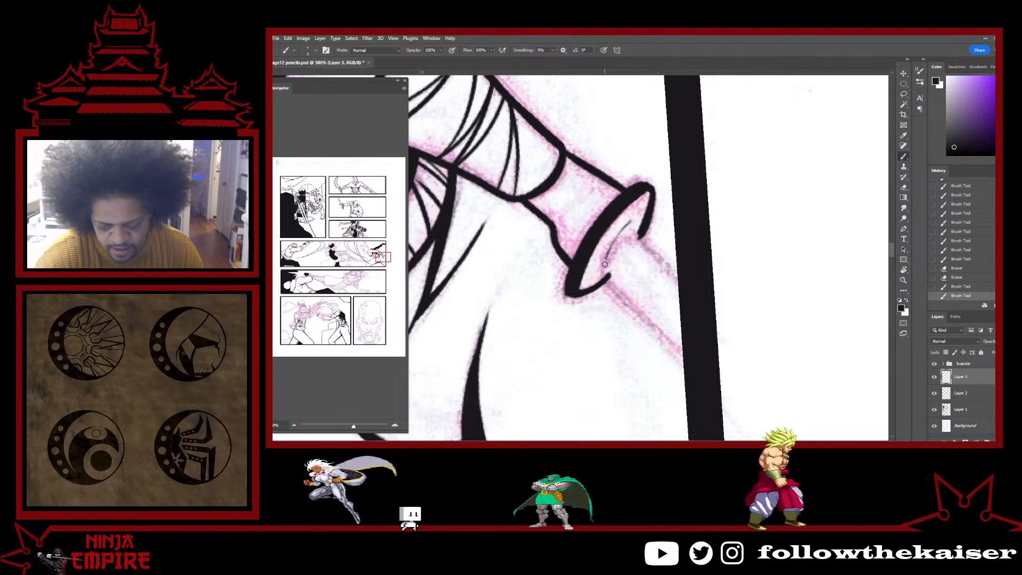
mouse_move(631, 223)
mouse_down()
mouse_move(602, 267)
mouse_move(685, 320)
mouse_move(637, 274)
mouse_move(596, 279)
mouse_move(633, 271)
mouse_up()
key(r)
key(e)
Ink the shaft's two sides as straight lines from the curve inside the rim to the panel border.
key(b)
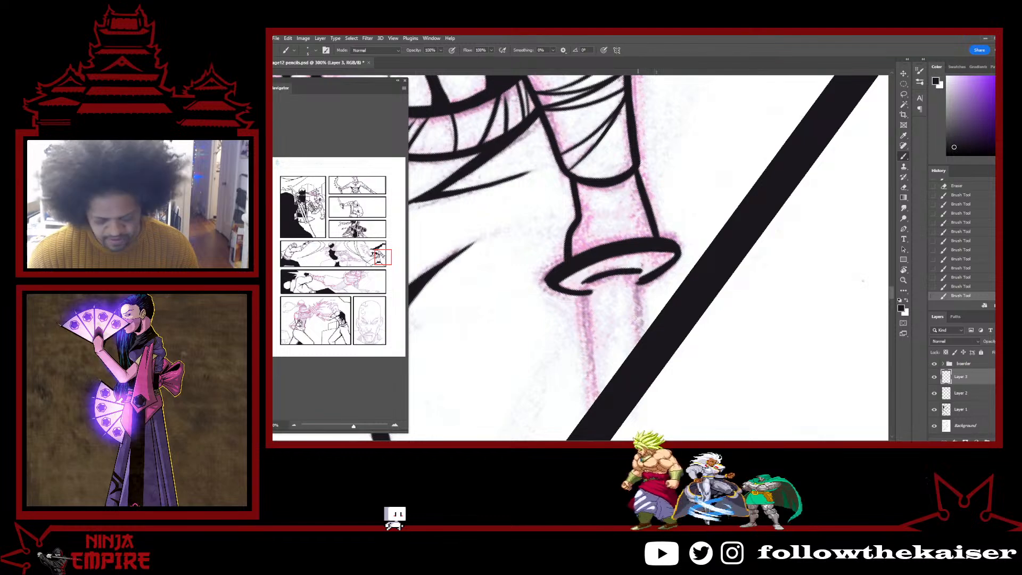
shift+click(647, 352)
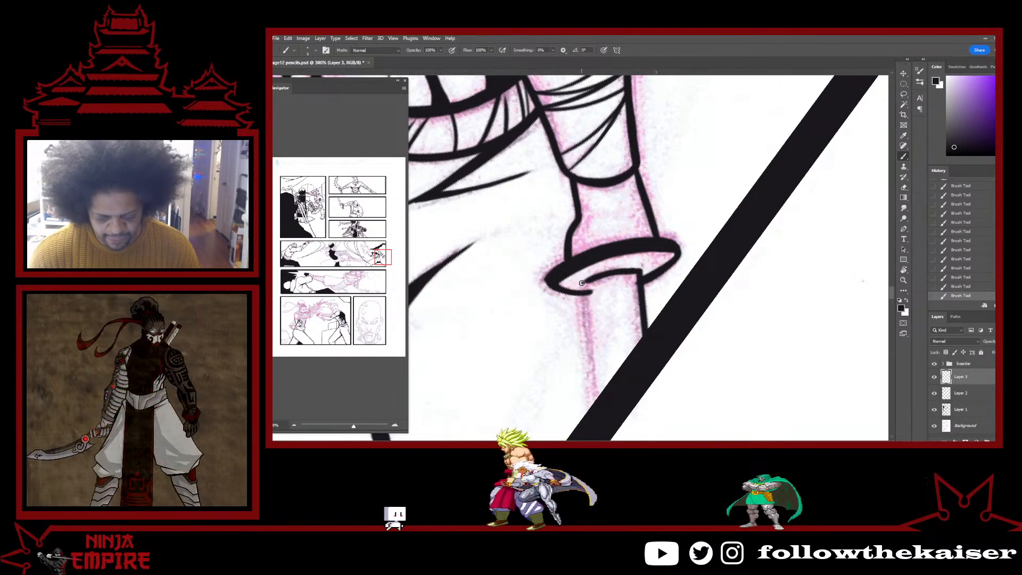
shift+click(594, 415)
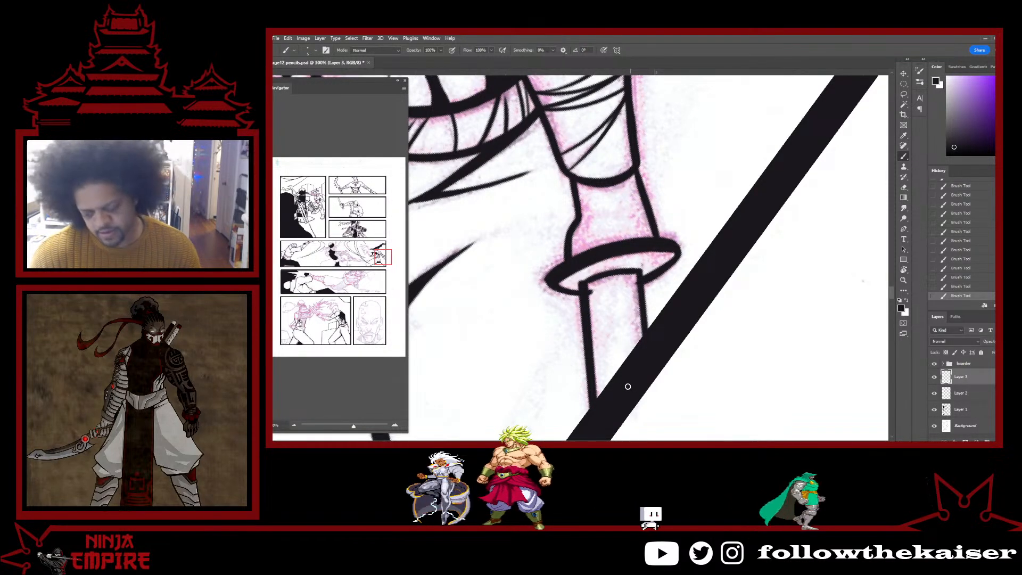
Trim the shaft's curved base line inside the rim and ink it thicker.
key(r)
mouse_move(709, 183)
mouse_down()
mouse_move(689, 145)
mouse_move(548, 120)
mouse_up()
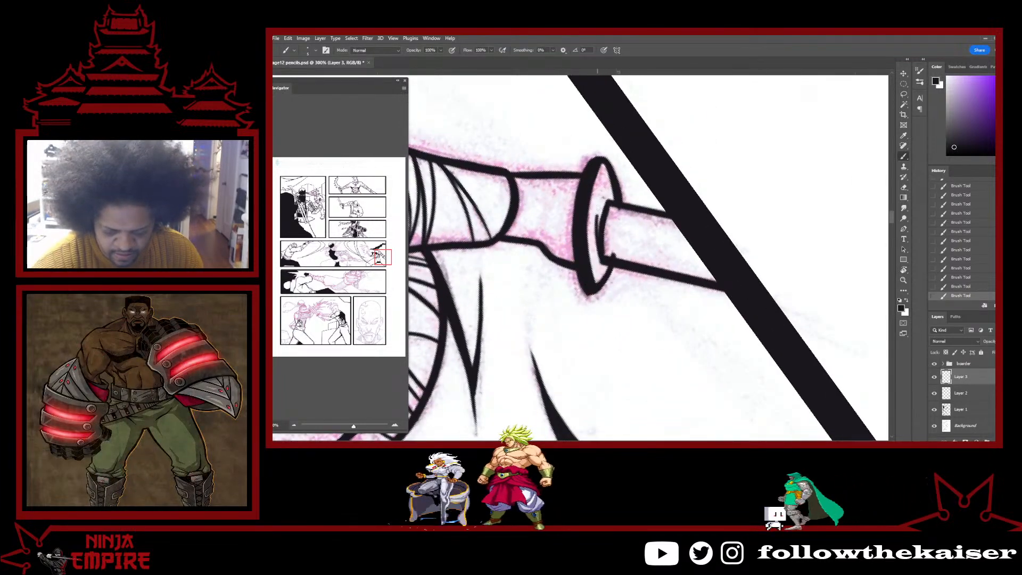
key(e)
drag(604, 206, 606, 246)
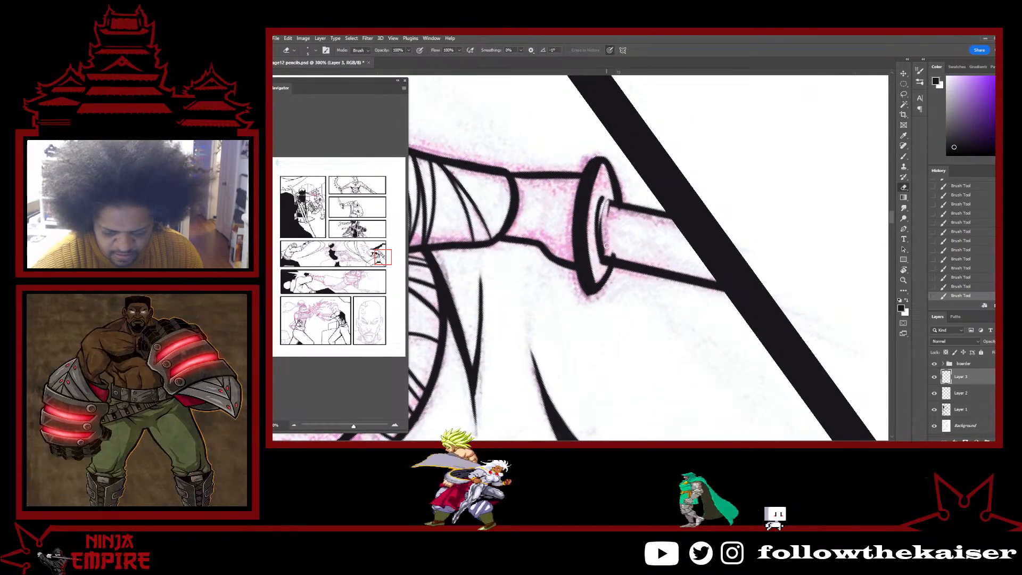
key(b)
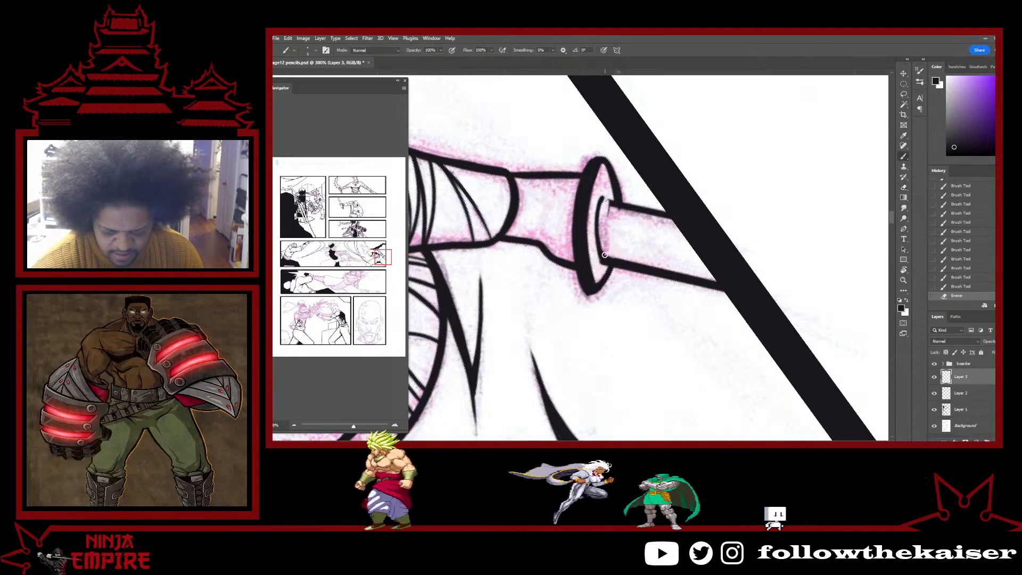
drag(602, 206, 600, 250)
key(r)
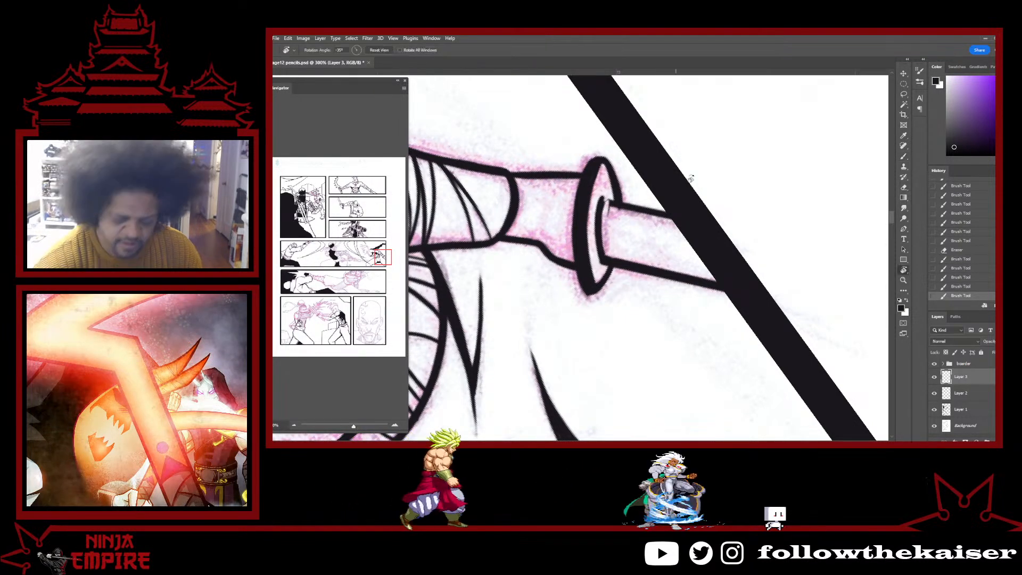
Erase the stray ink at the corner where the shaft's side meets its curved base.
drag(690, 179, 732, 297)
key(e)
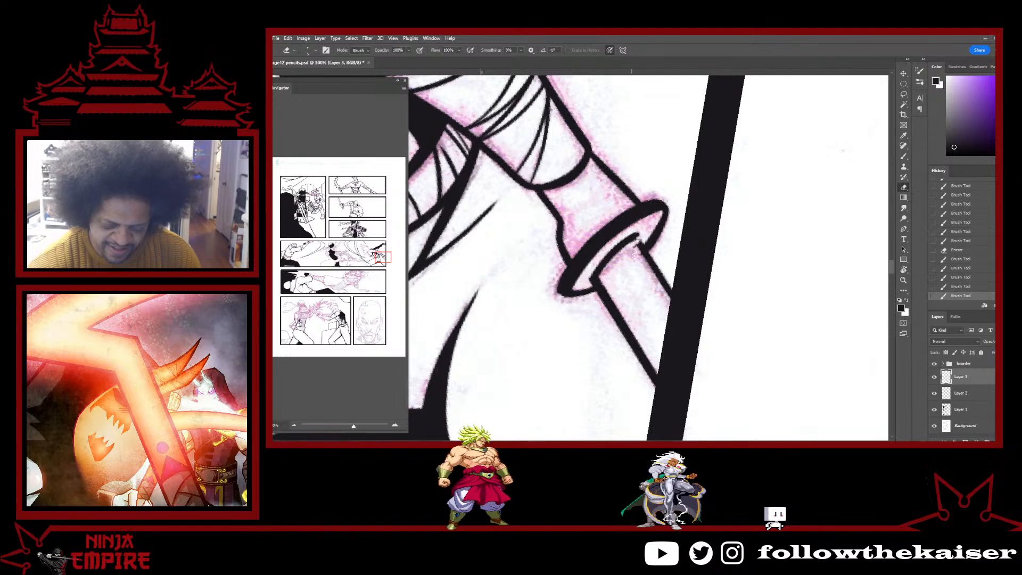
mouse_move(632, 248)
mouse_down()
mouse_move(656, 266)
mouse_move(640, 242)
mouse_up()
key(b)
Select the shaft's linework with the Lasso, nudge it slightly within the rim, and deselect it.
scroll(705, 317, down, 5)
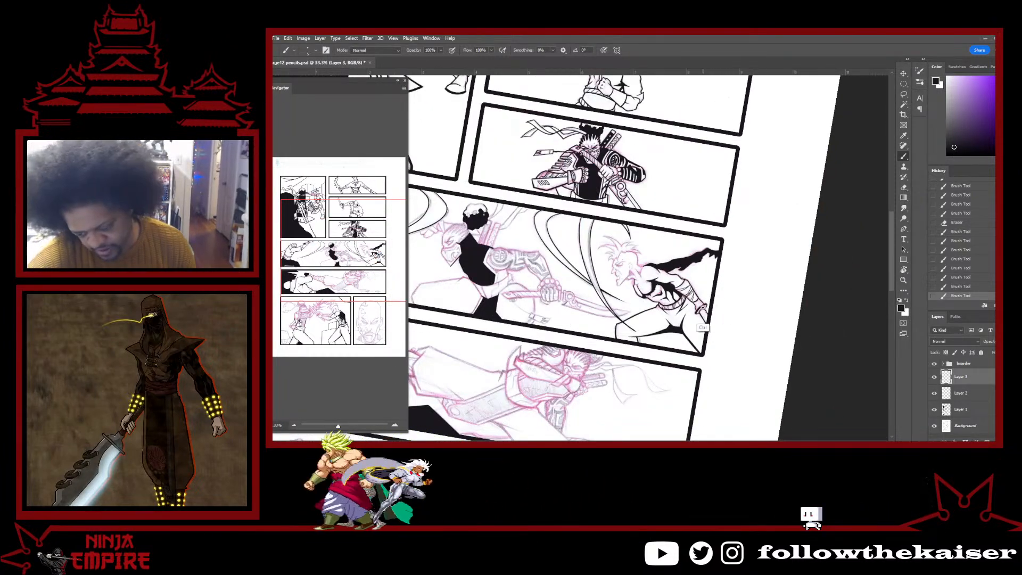
scroll(702, 307, up, 5)
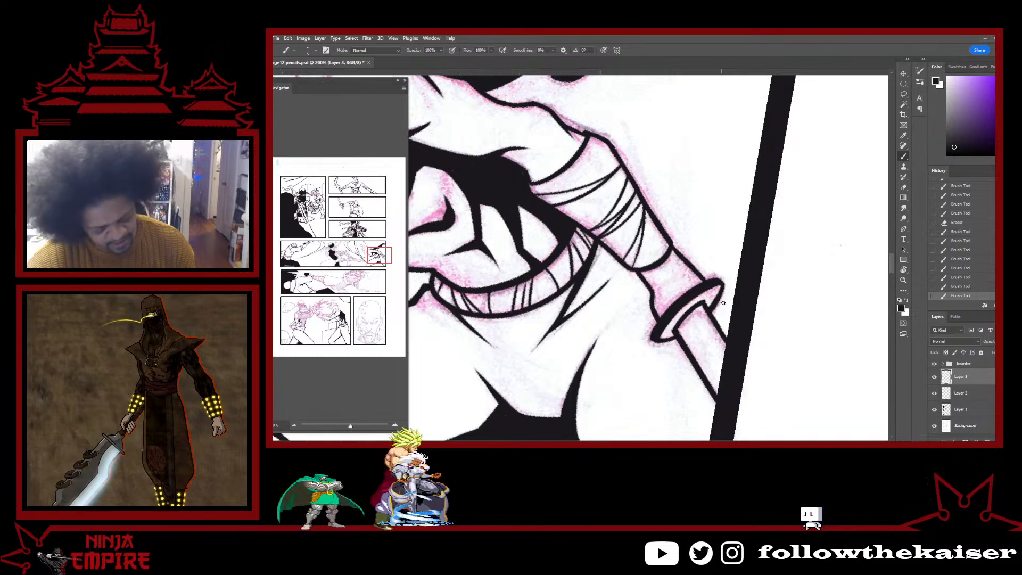
drag(760, 257, 755, 226)
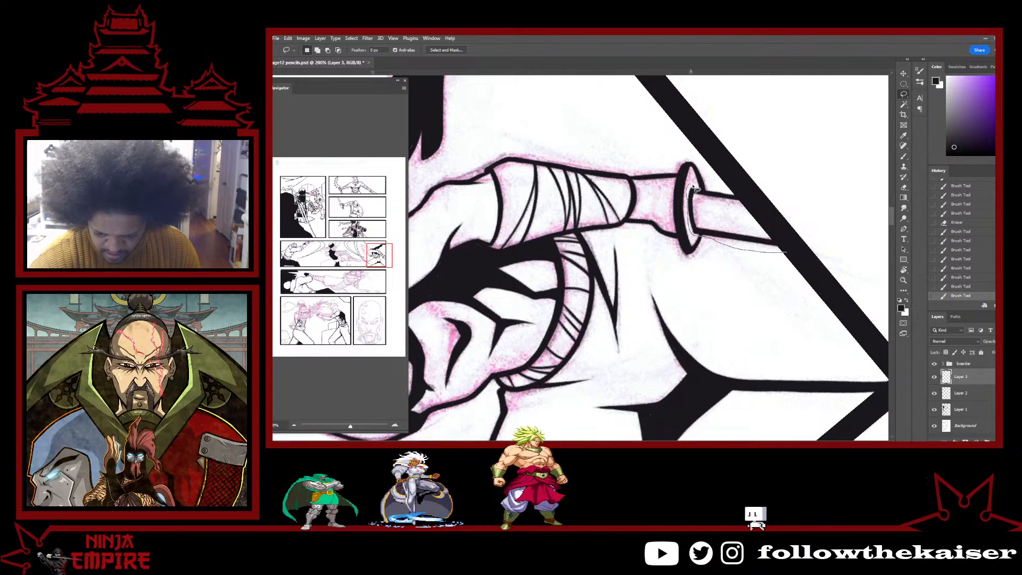
key(v)
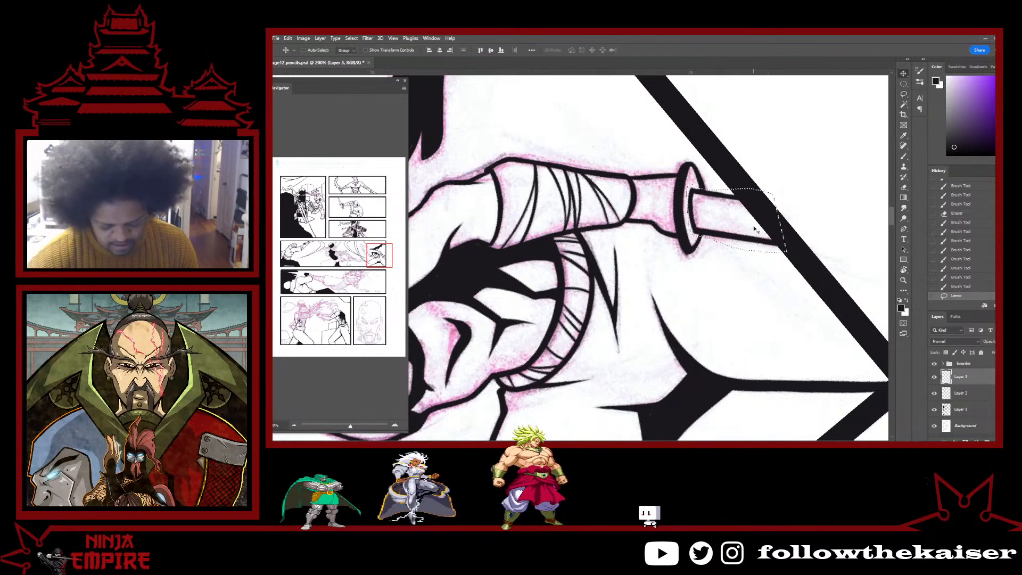
key(Right)
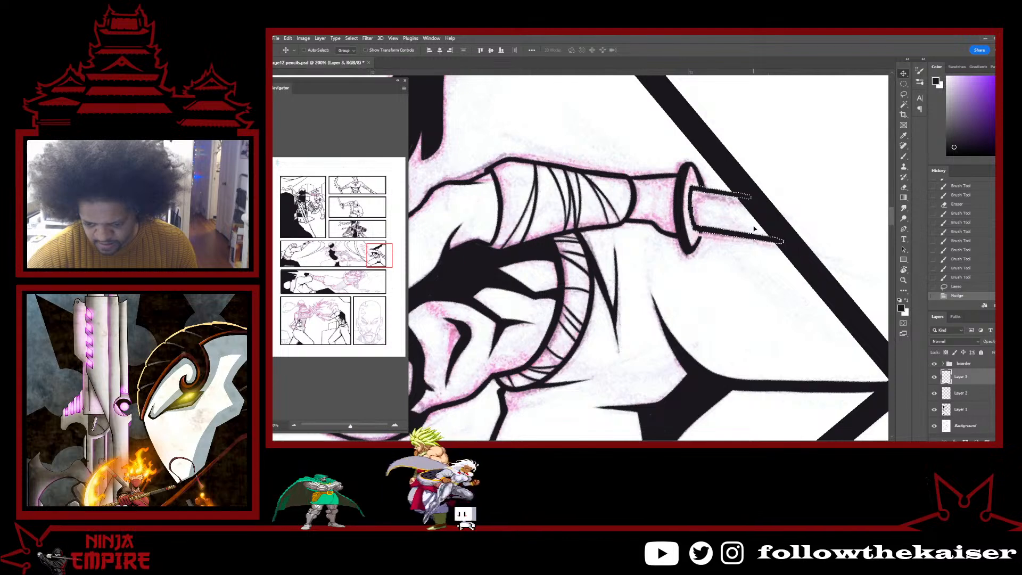
key(ctrl+d)
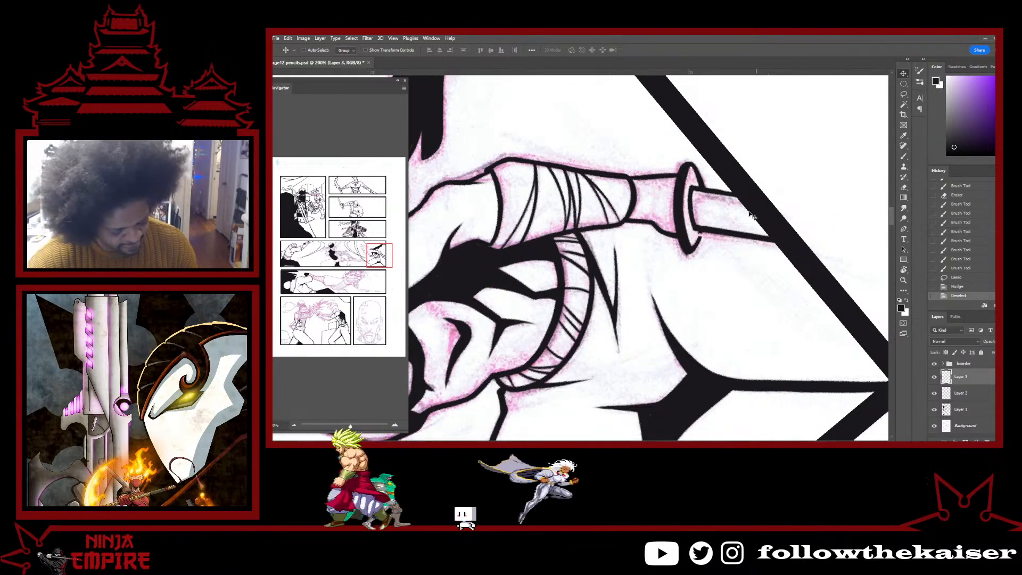
Go over the shaft's curved base line with more ink and erase the excess around it.
key(b)
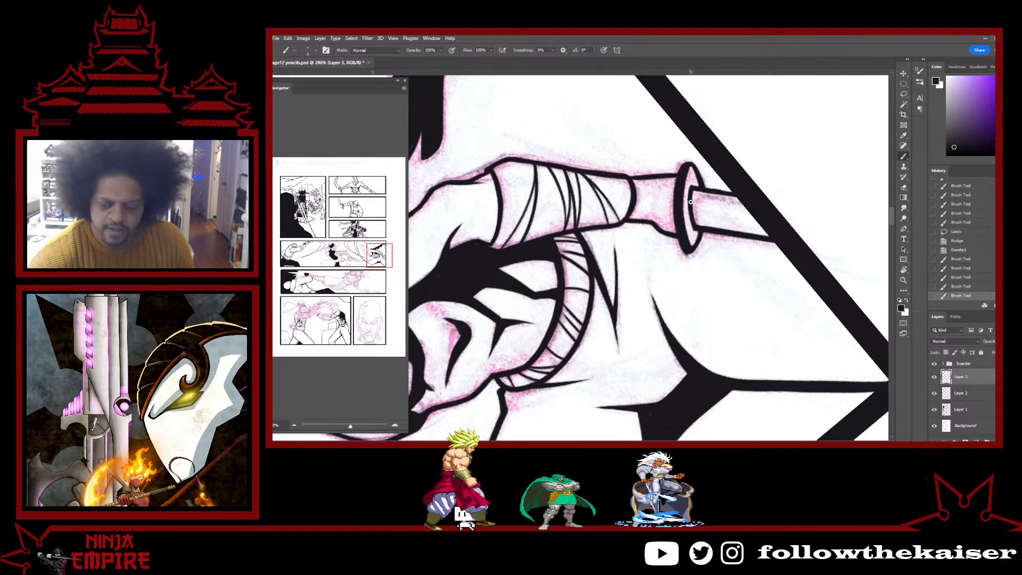
drag(691, 190, 692, 223)
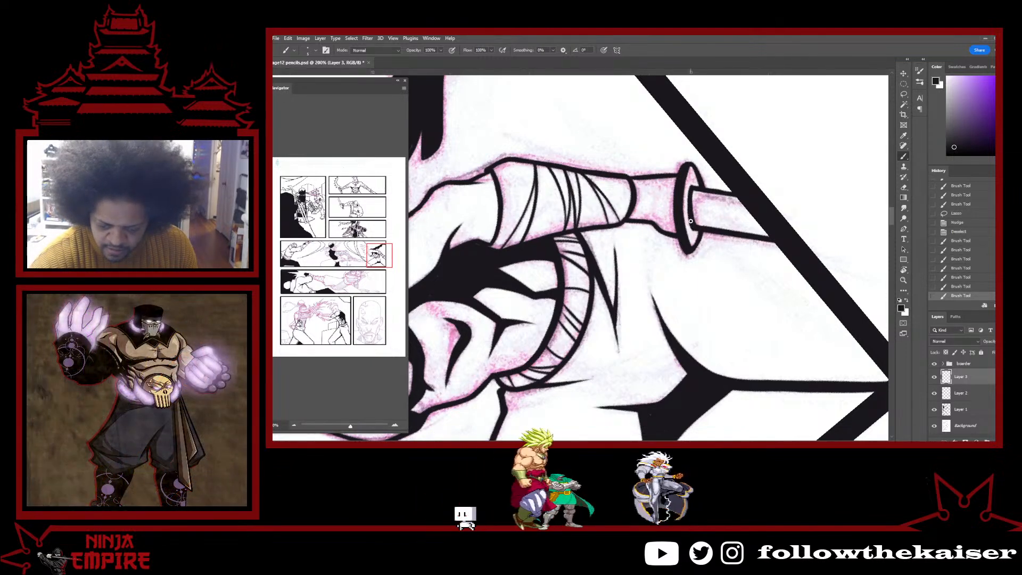
key(e)
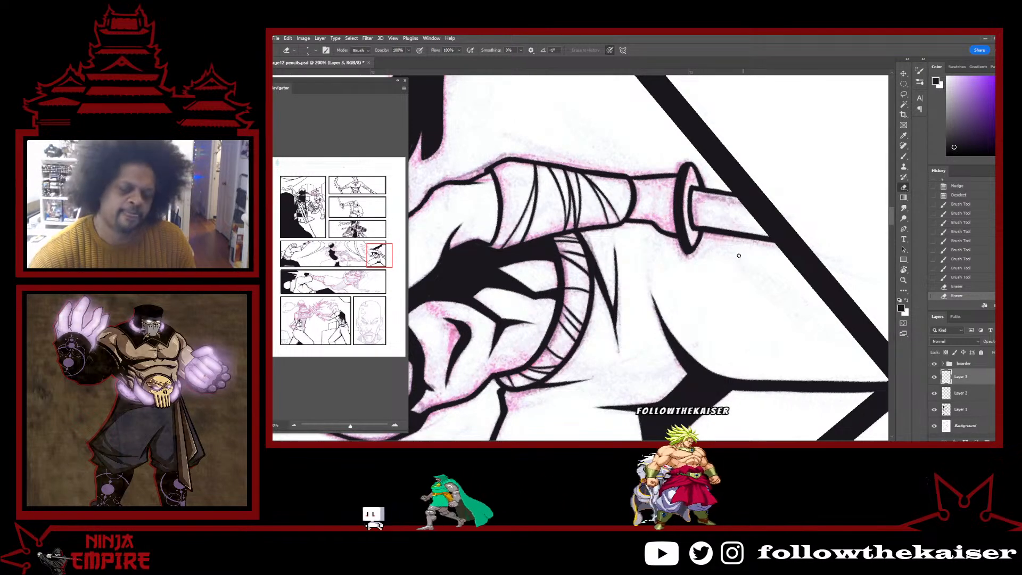
Touch up the near corner of the shaft's base with small ink strokes and erase the rough edges.
key(r)
mouse_move(748, 309)
mouse_down()
mouse_move(727, 346)
mouse_move(665, 404)
mouse_up()
key(b)
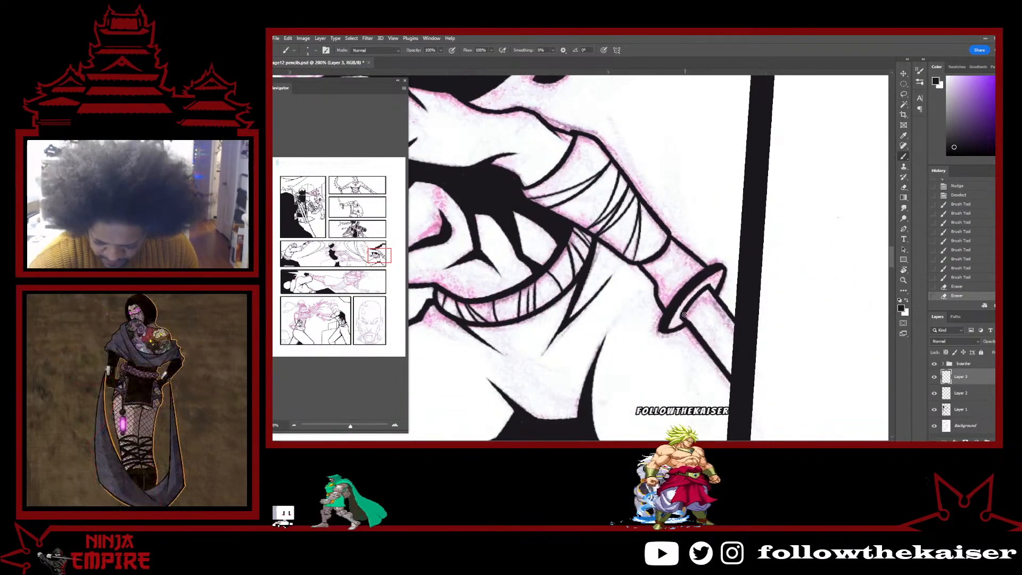
mouse_move(683, 315)
mouse_down()
mouse_move(694, 331)
mouse_move(677, 314)
mouse_move(690, 317)
mouse_up()
key(e)
key(b)
mouse_move(689, 316)
mouse_down()
mouse_move(714, 277)
mouse_move(679, 318)
mouse_move(695, 288)
mouse_move(716, 281)
mouse_move(703, 294)
mouse_move(717, 278)
mouse_move(688, 317)
mouse_up()
key(e)
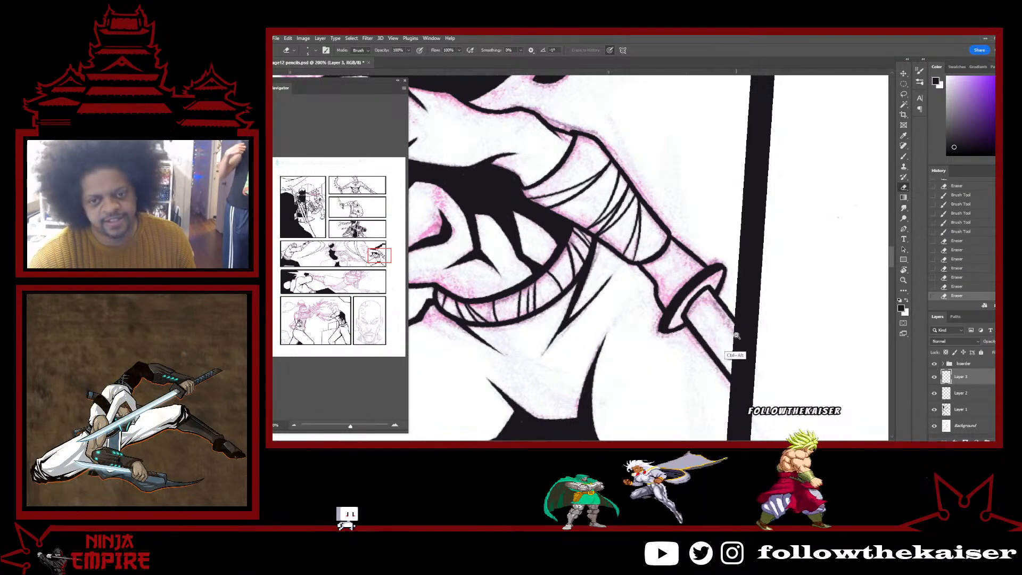
Save the file and review the inked panels with the canvas upright and the page zoomed out.
scroll(743, 334, down, 5)
key(r)
drag(759, 314, 783, 279)
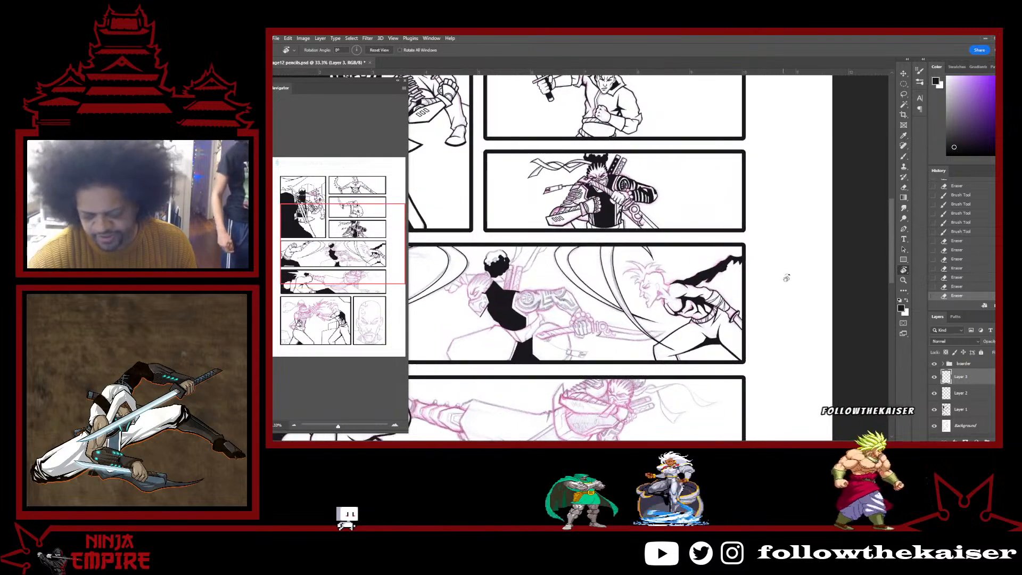
scroll(756, 341, down, 1)
drag(757, 355, 798, 364)
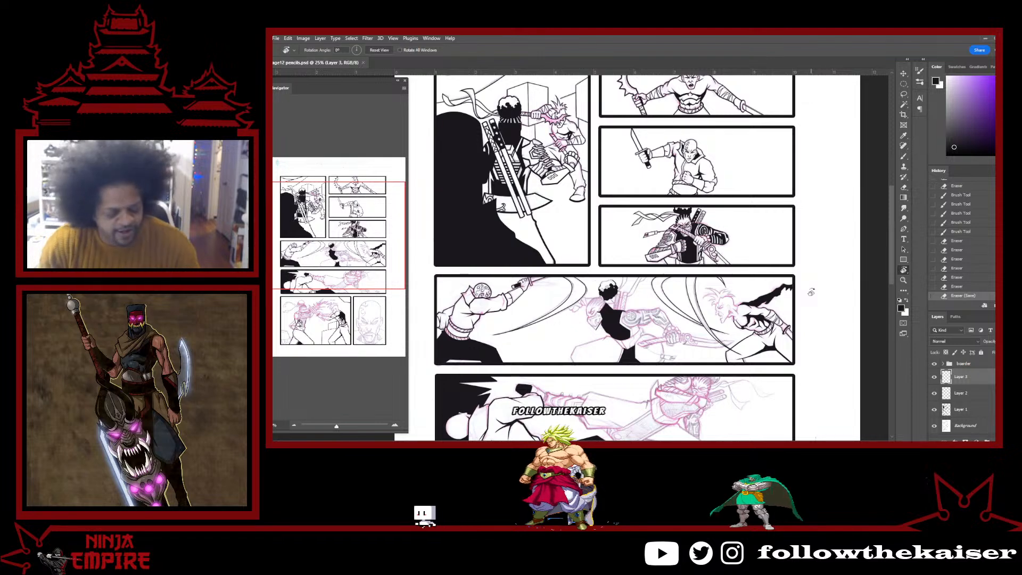
key(ctrl+minus)
key(ctrl+minus)
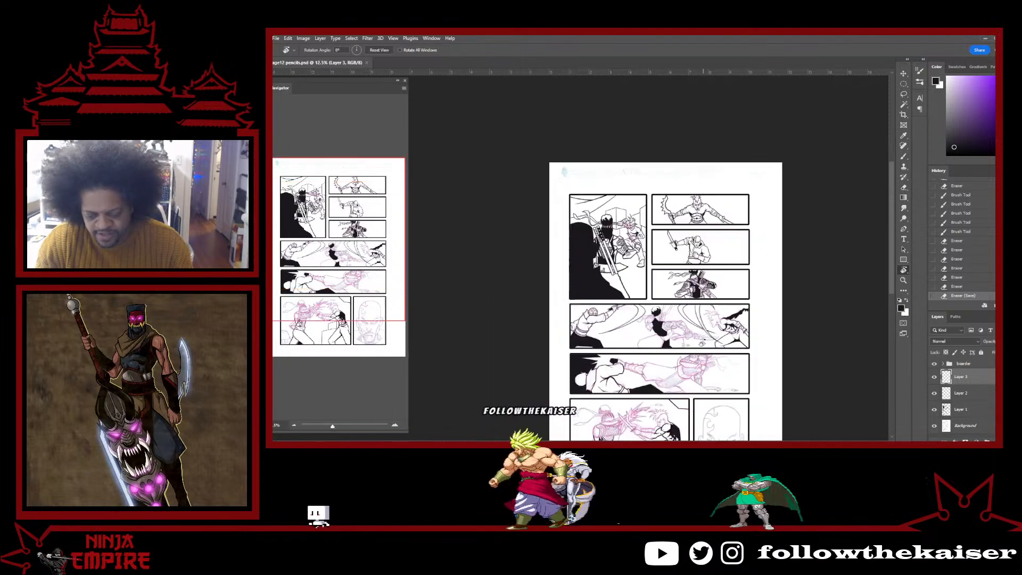